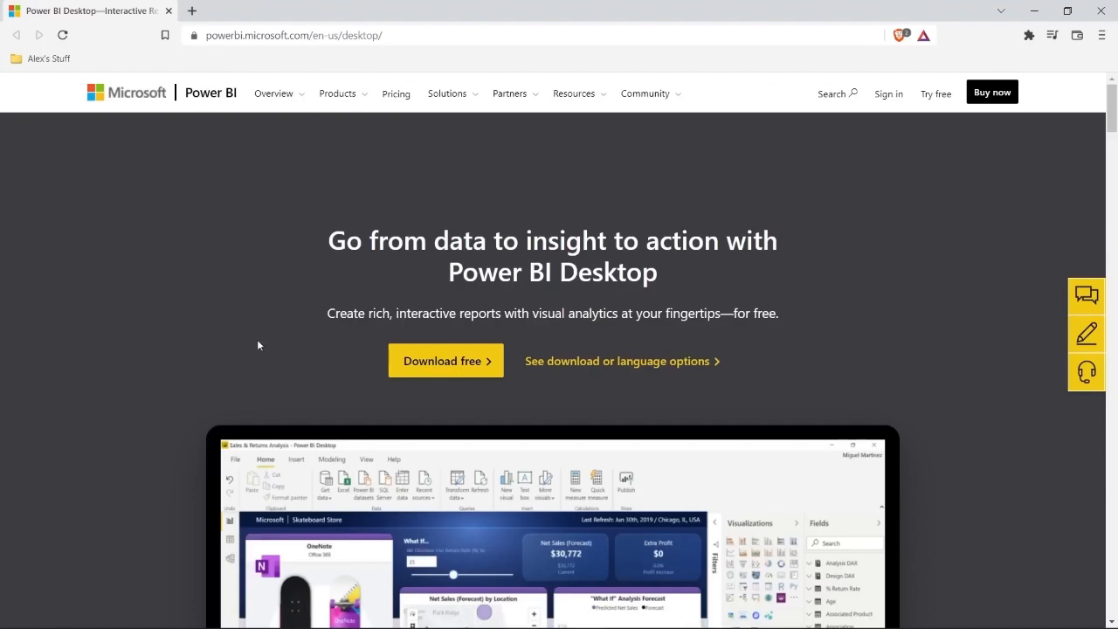
# Follow the free download link to the Power BI Desktop page in Microsoft Store and close the Store
pyautogui.click(447, 364)
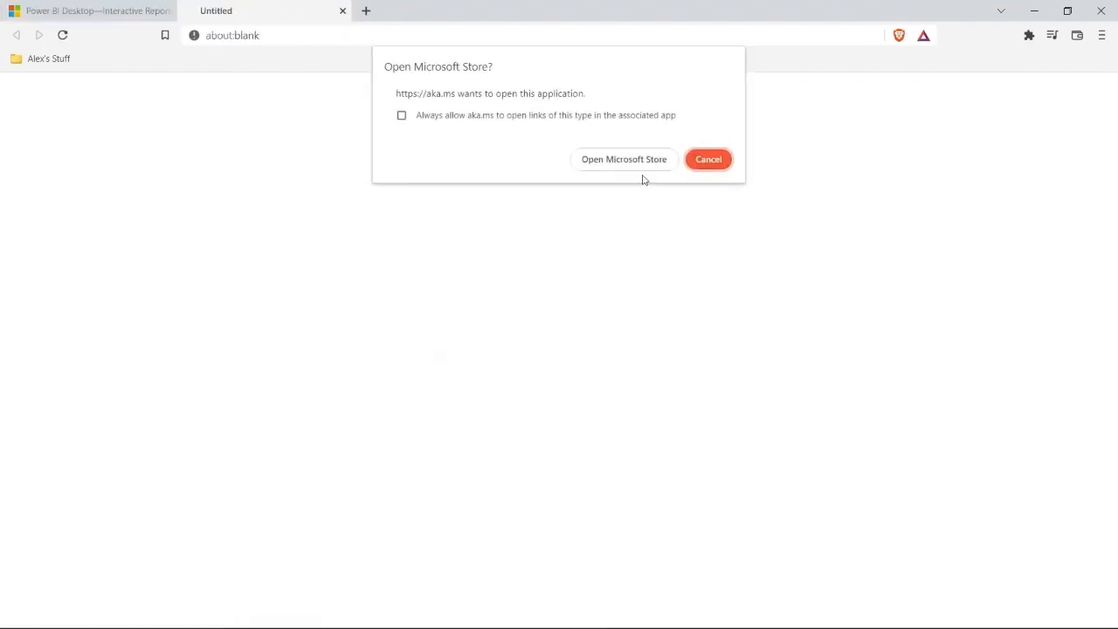
pyautogui.click(644, 164)
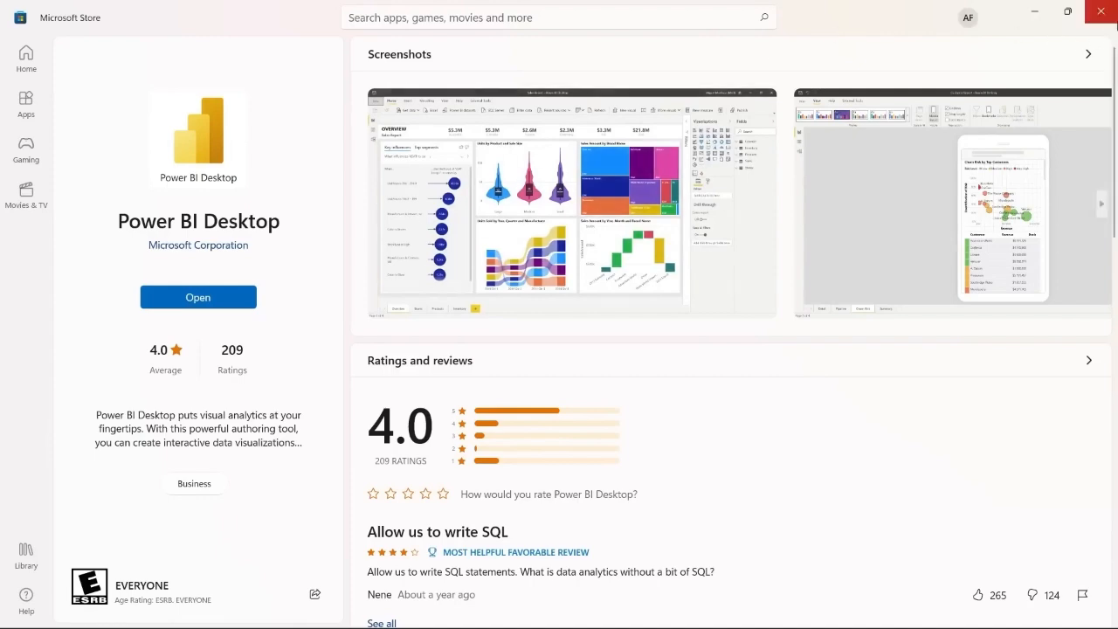
pyautogui.click(1100, 12)
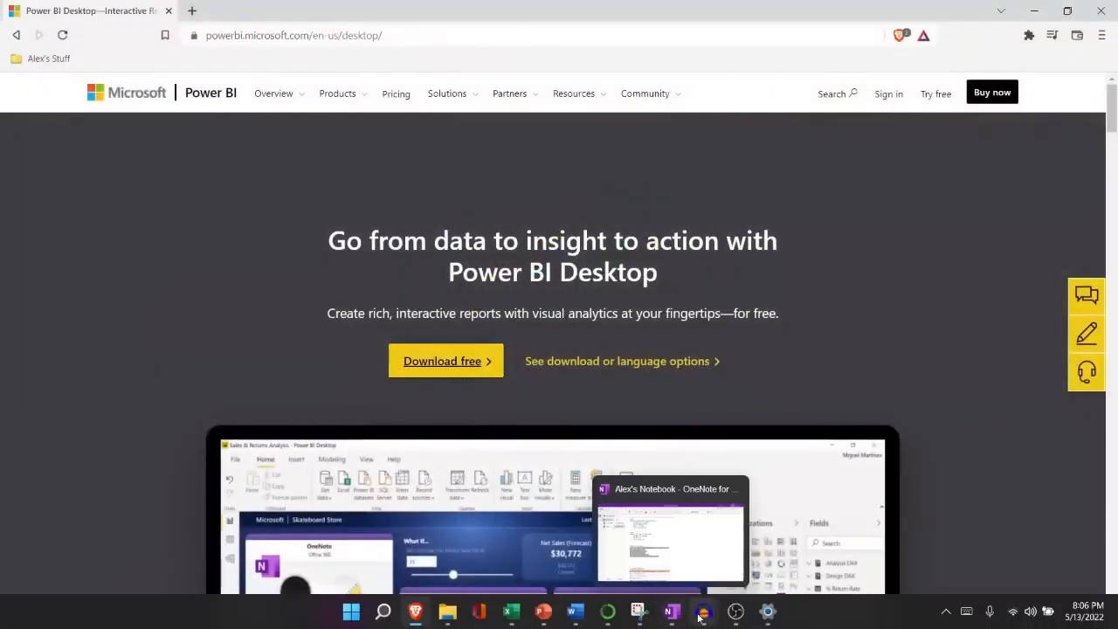
# Launch Power BI Desktop and connect to an Excel Workbook as the data source
pyautogui.click(383, 610)
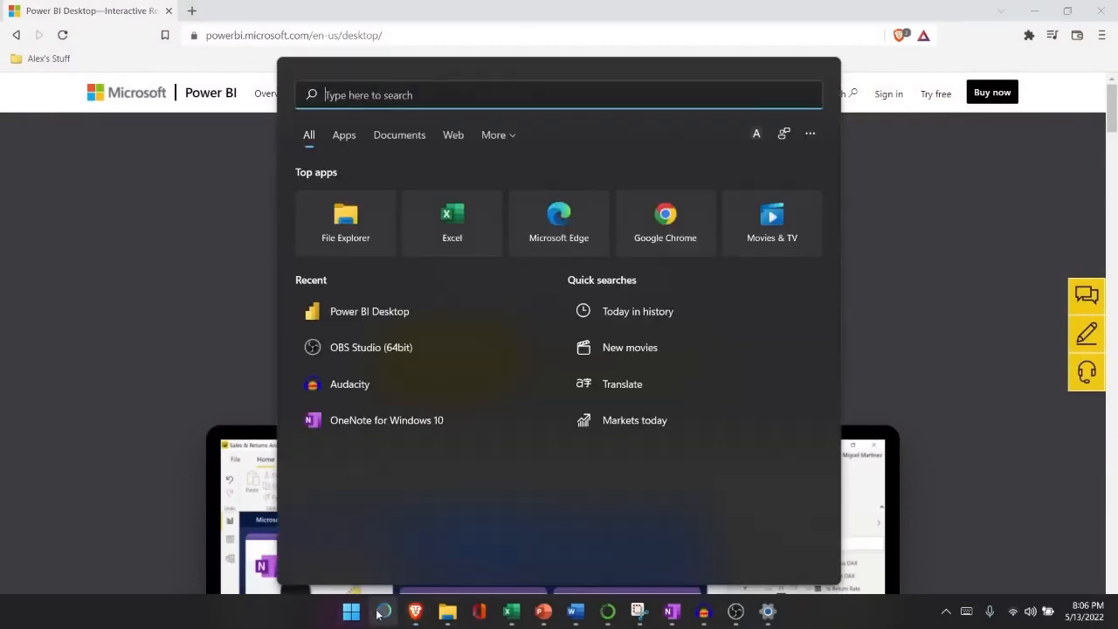
pyautogui.click(410, 312)
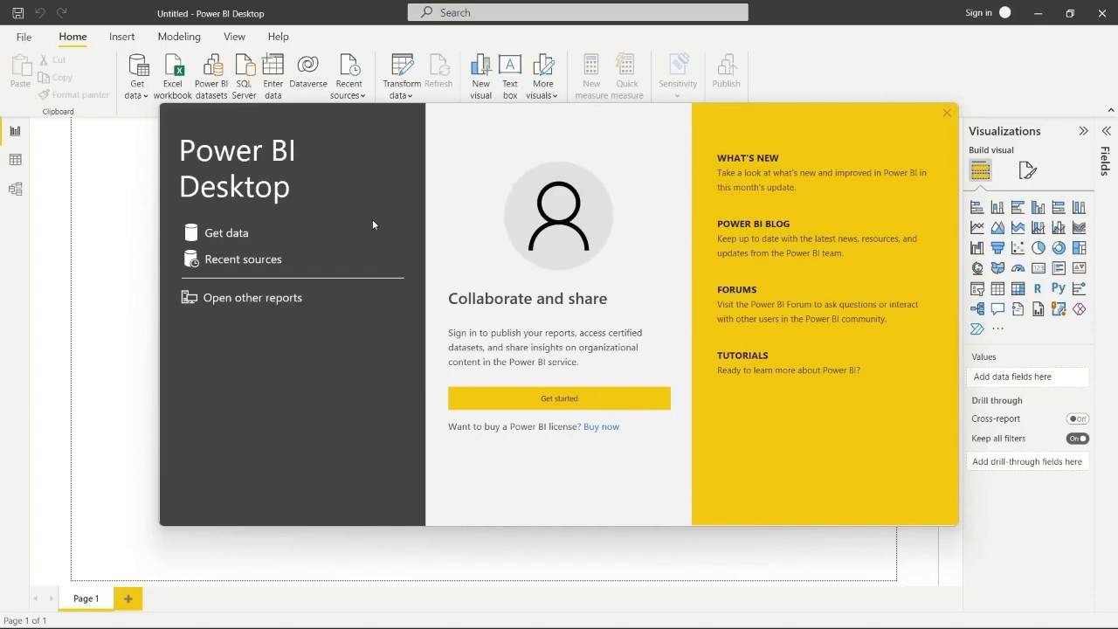
pyautogui.click(226, 233)
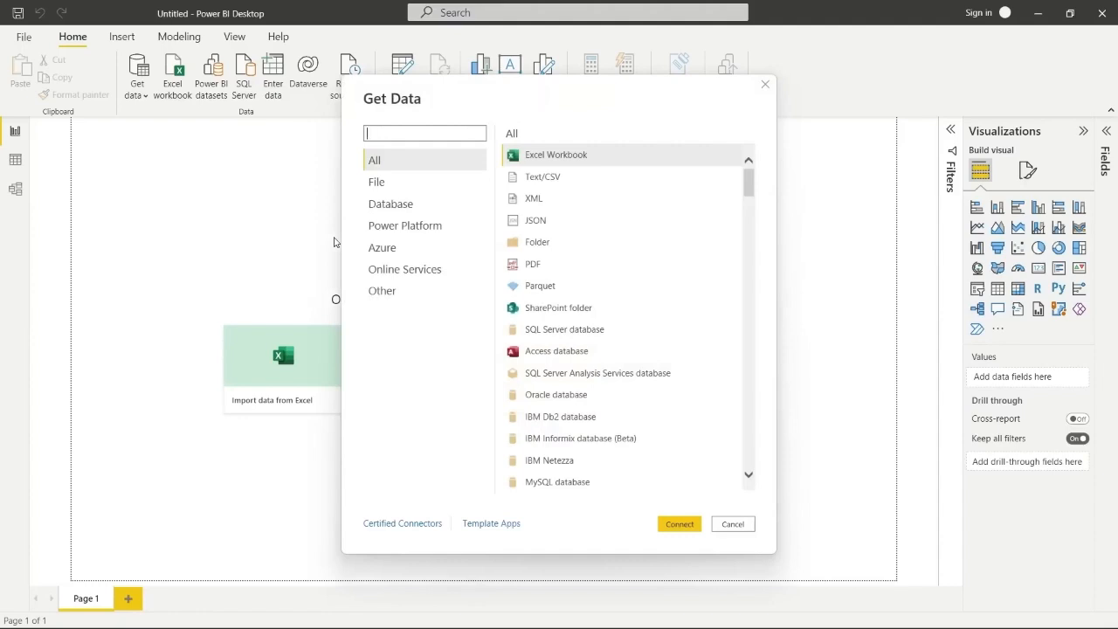
pyautogui.moveTo(748, 186); pyautogui.dragTo(749, 232)
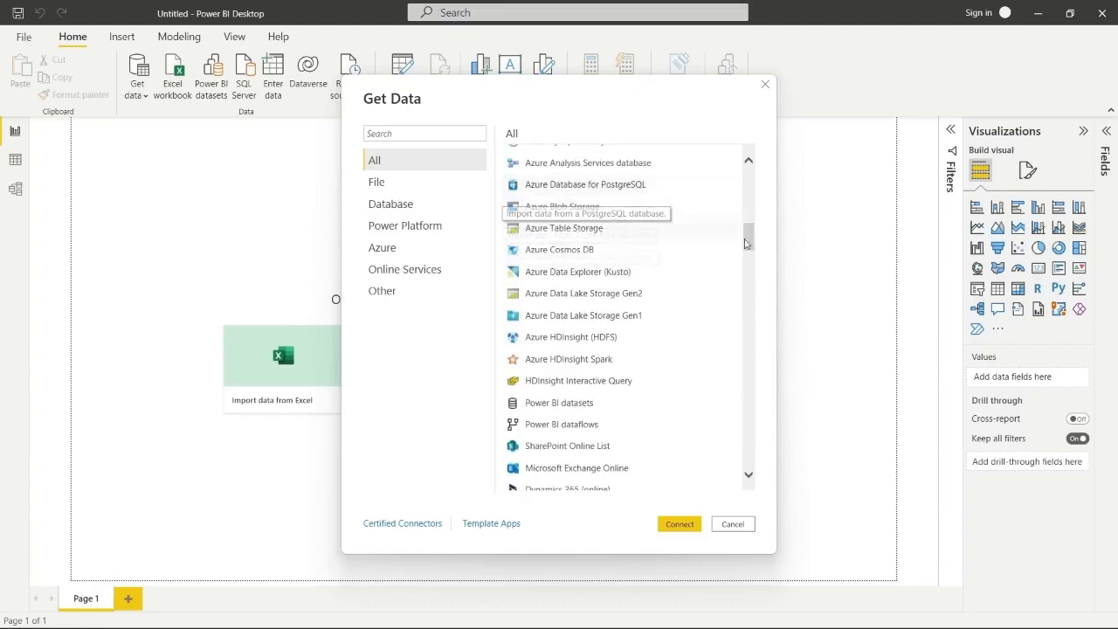
pyautogui.moveTo(752, 247); pyautogui.dragTo(752, 180)
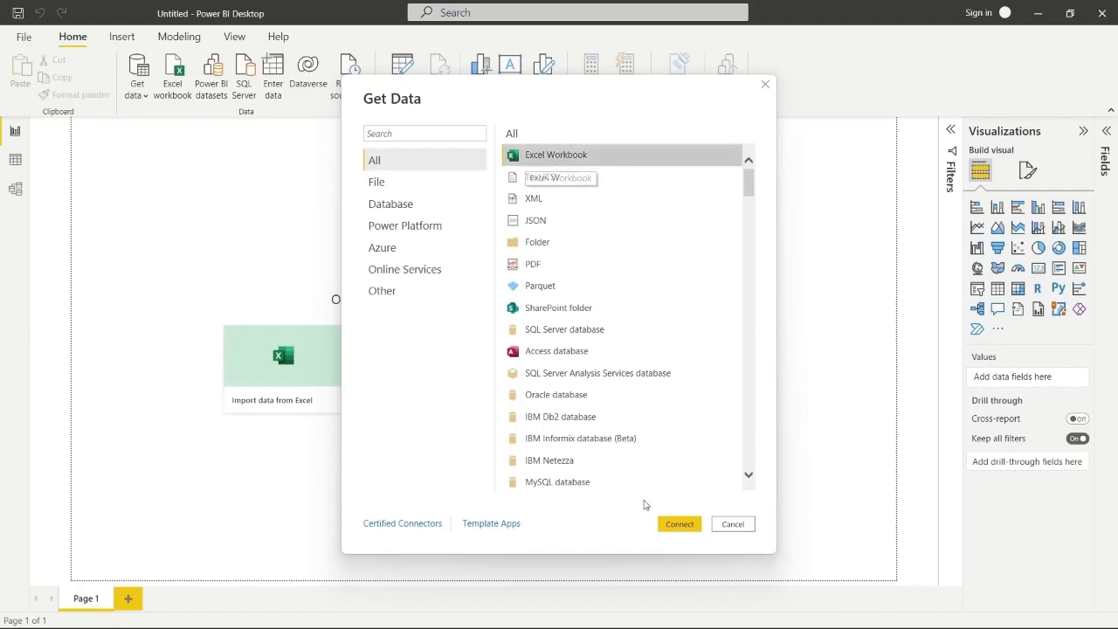
pyautogui.click(679, 526)
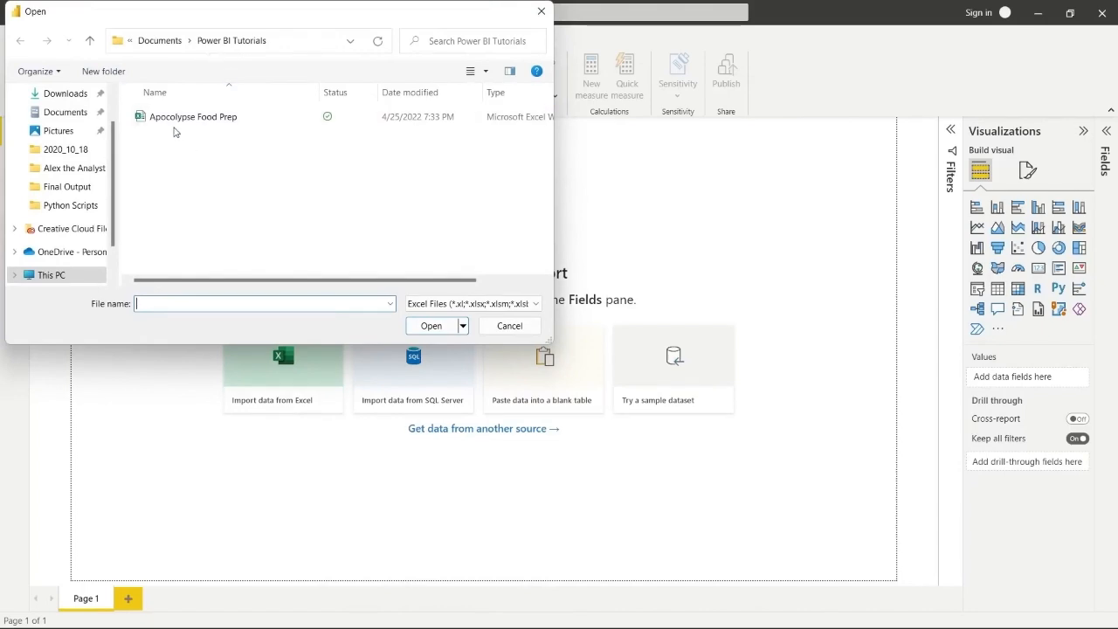
# Open the Apocolypse Food Prep workbook and load its Sheet1 into Power Query Editor for transformation
pyautogui.click(209, 125)
pyautogui.doubleClick(210, 125)
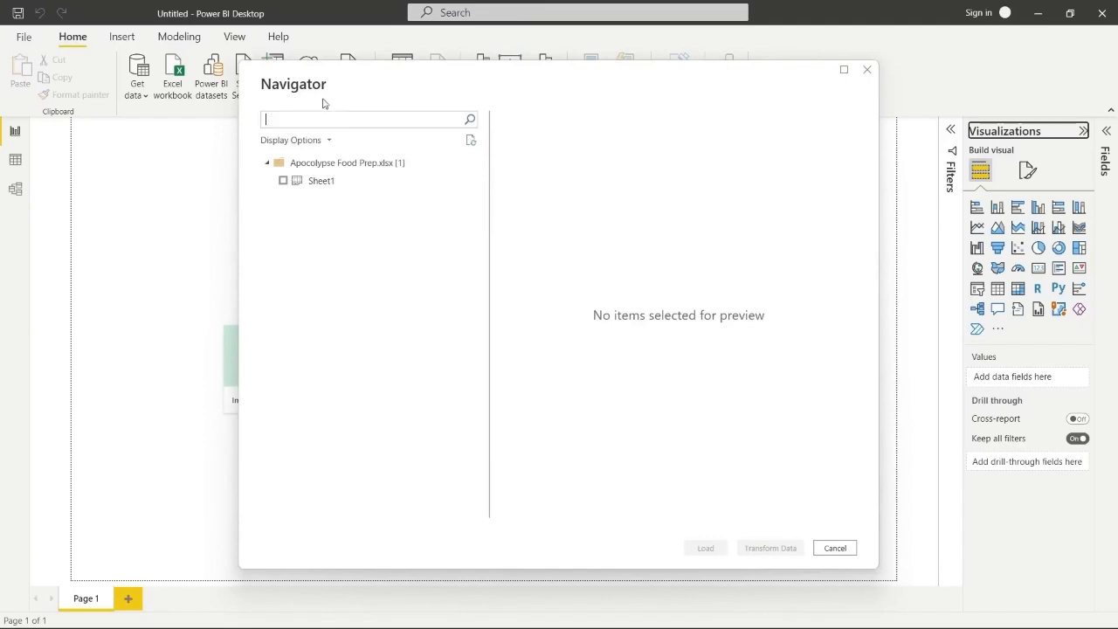
pyautogui.click(353, 183)
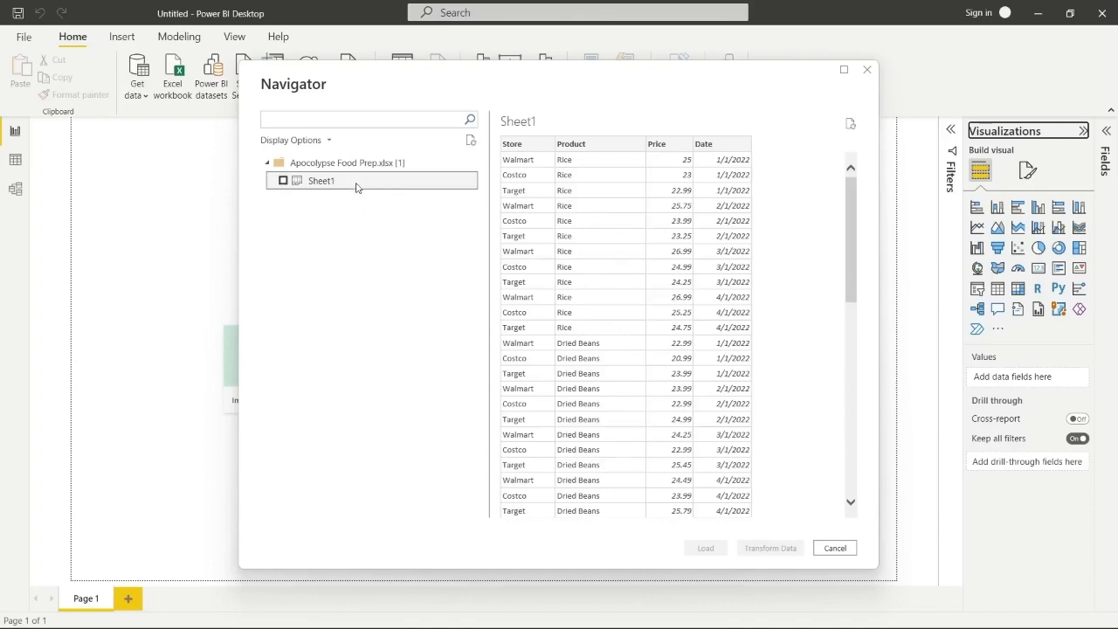
pyautogui.click(283, 181)
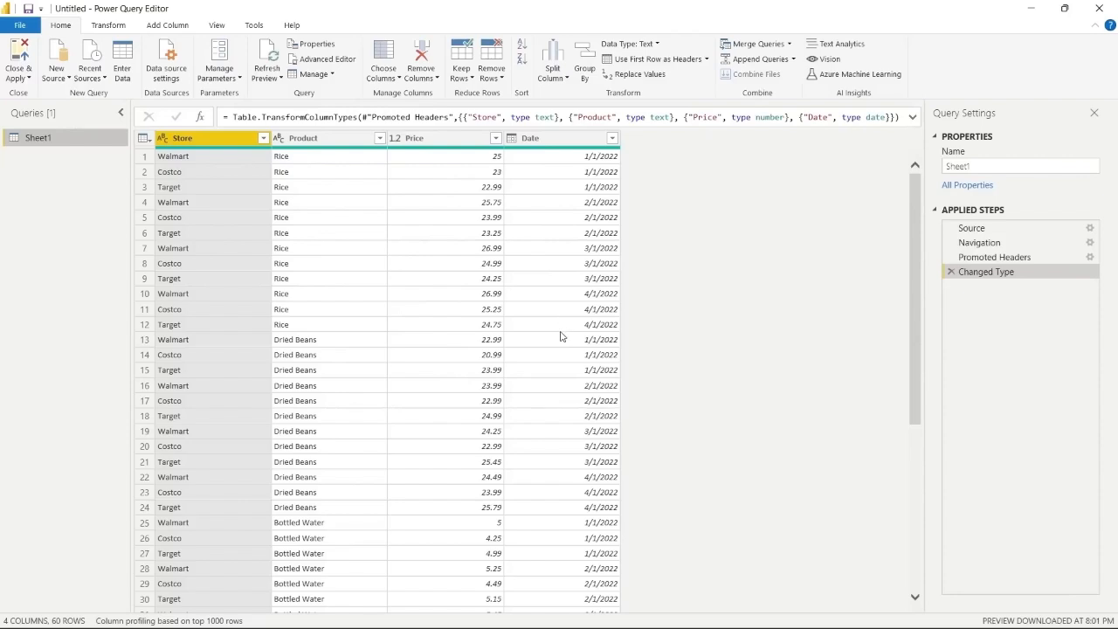
# Try renaming the Date column to Date_Purchased and delete that rename from the applied steps
pyautogui.doubleClick(540, 138)
pyautogui.click(541, 138)
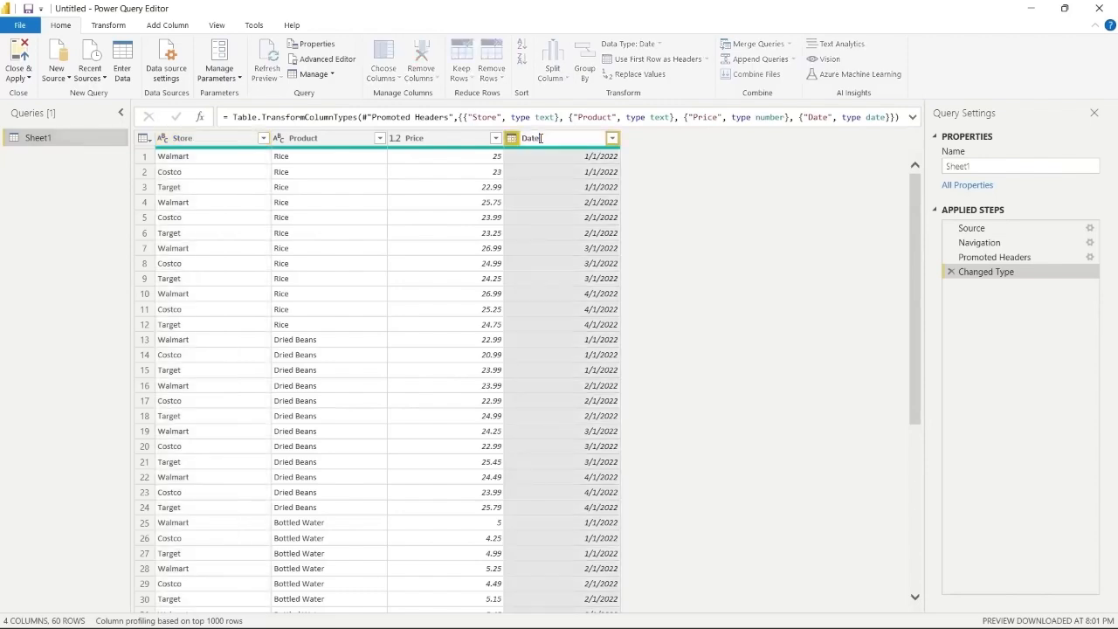
pyautogui.write('Purchased')
pyautogui.press('Return')
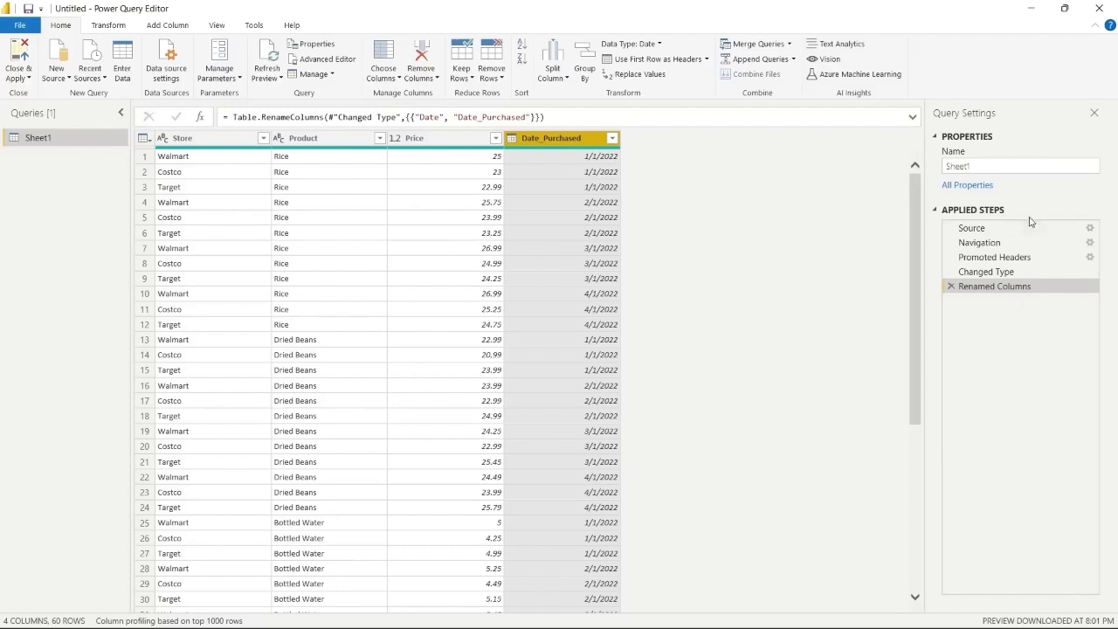
pyautogui.click(952, 287)
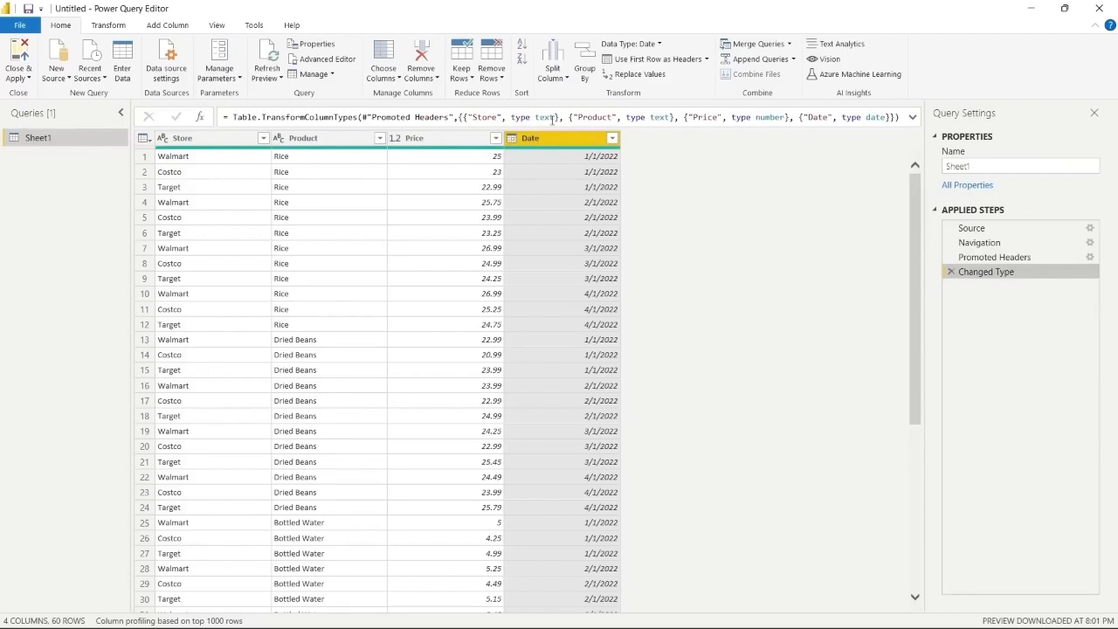
# Rename the Date column to Date_Purchased
pyautogui.press('Return')
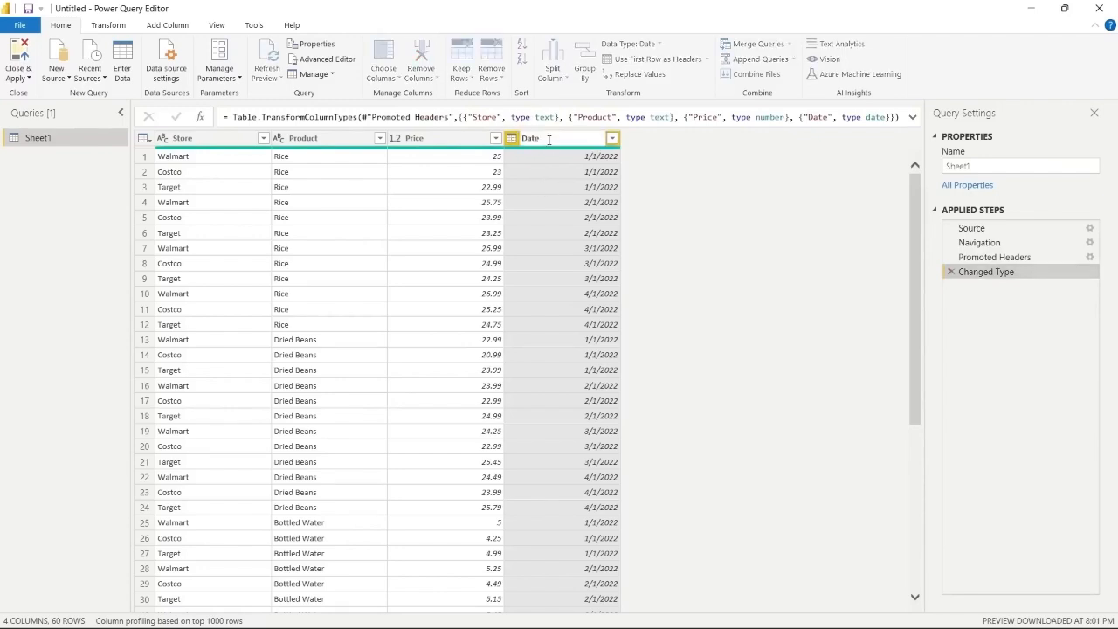
pyautogui.write('_Purchased')
pyautogui.press('Return')
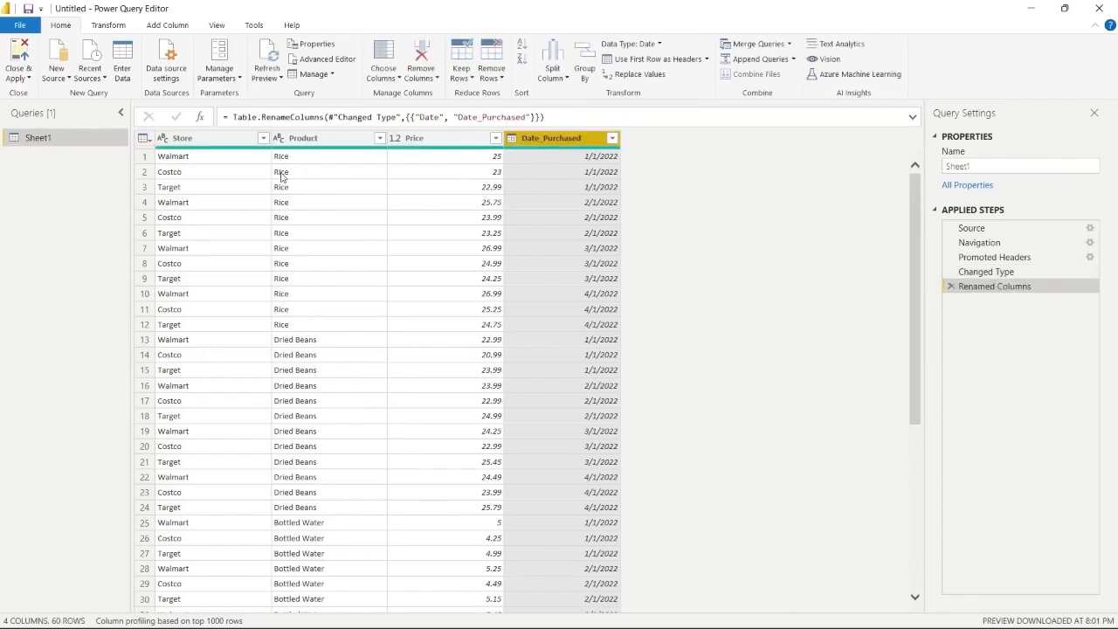
# Filter Milk out of the Product column, and close and apply the query changes
pyautogui.click(380, 138)
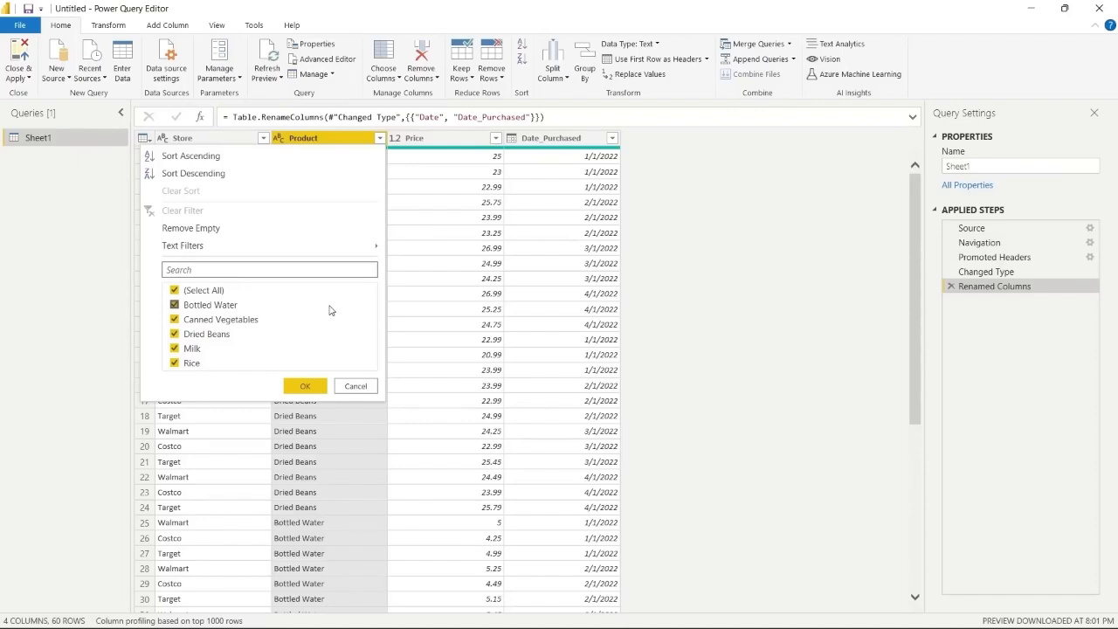
pyautogui.click(176, 349)
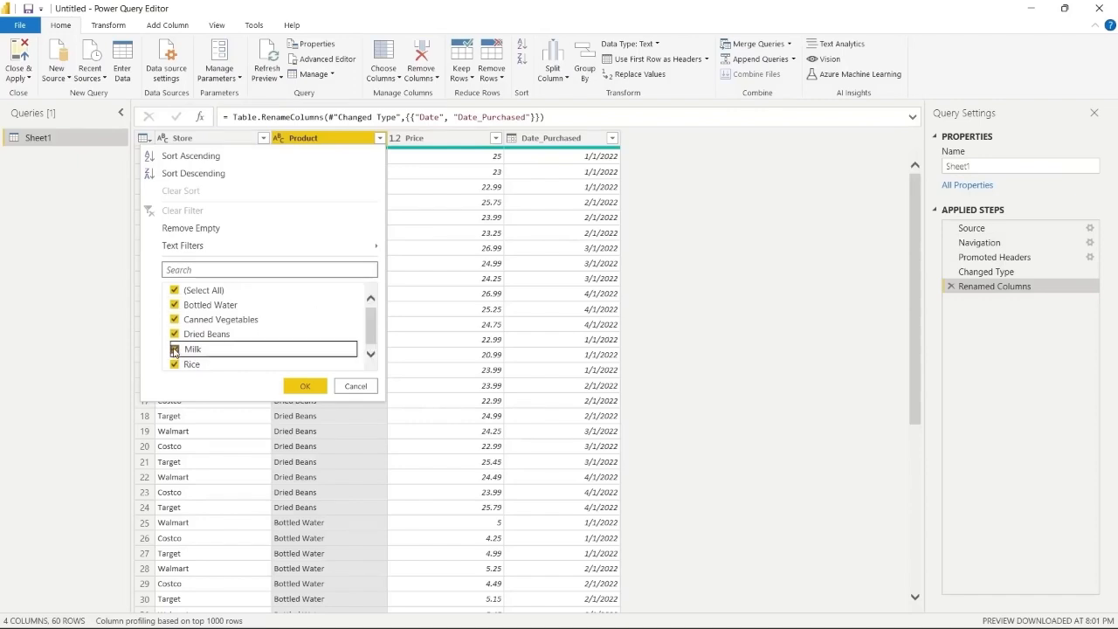
pyautogui.click(305, 387)
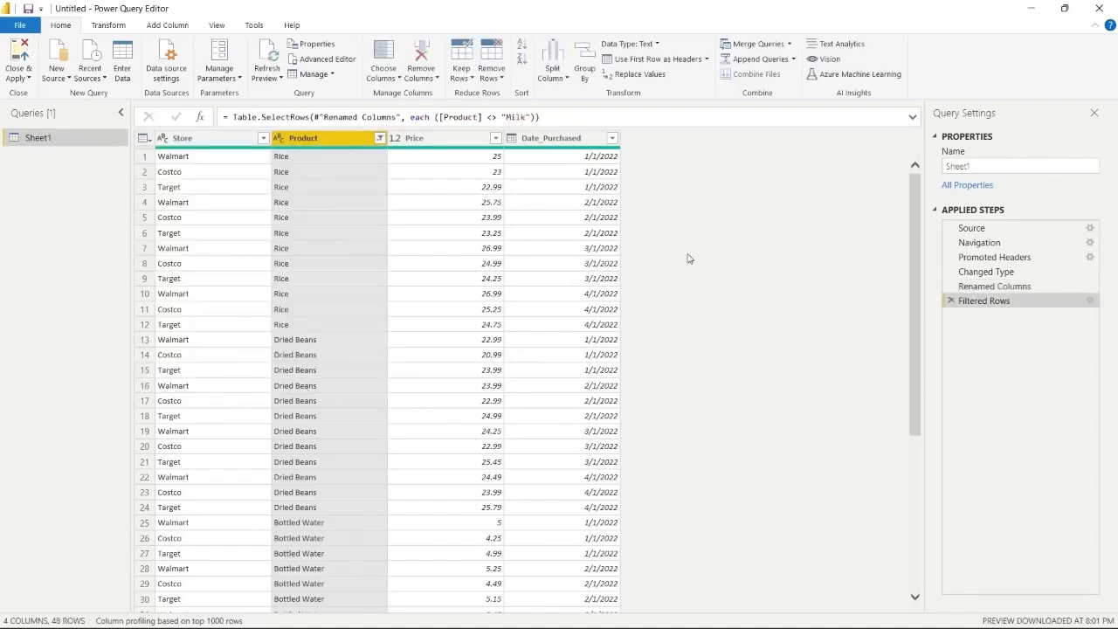
pyautogui.scroll(-6, 331, 248)
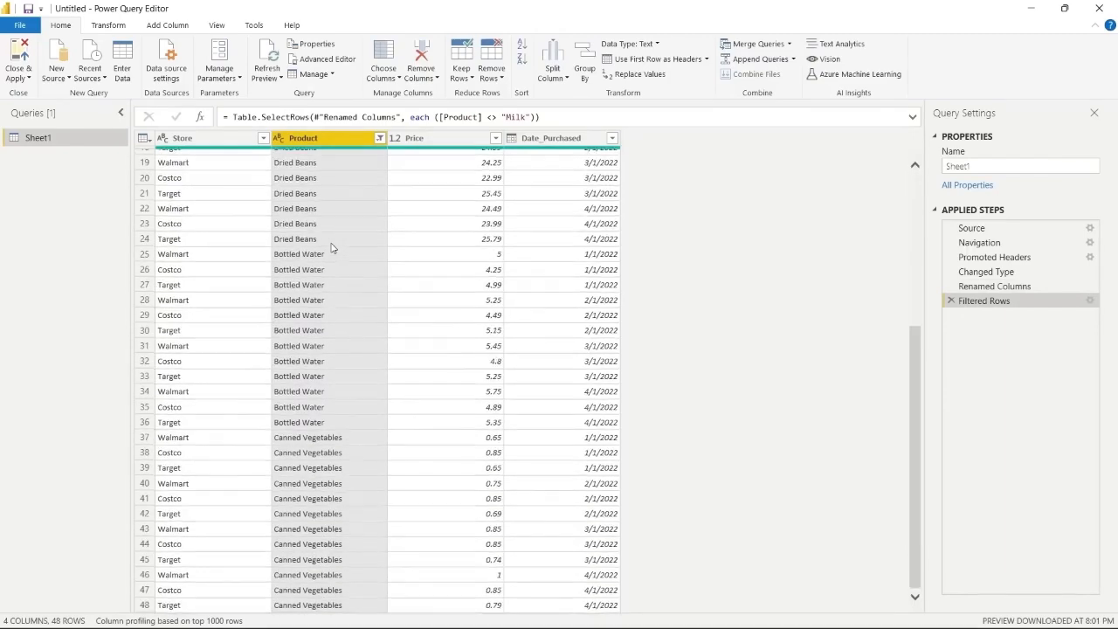
pyautogui.scroll(6, 331, 248)
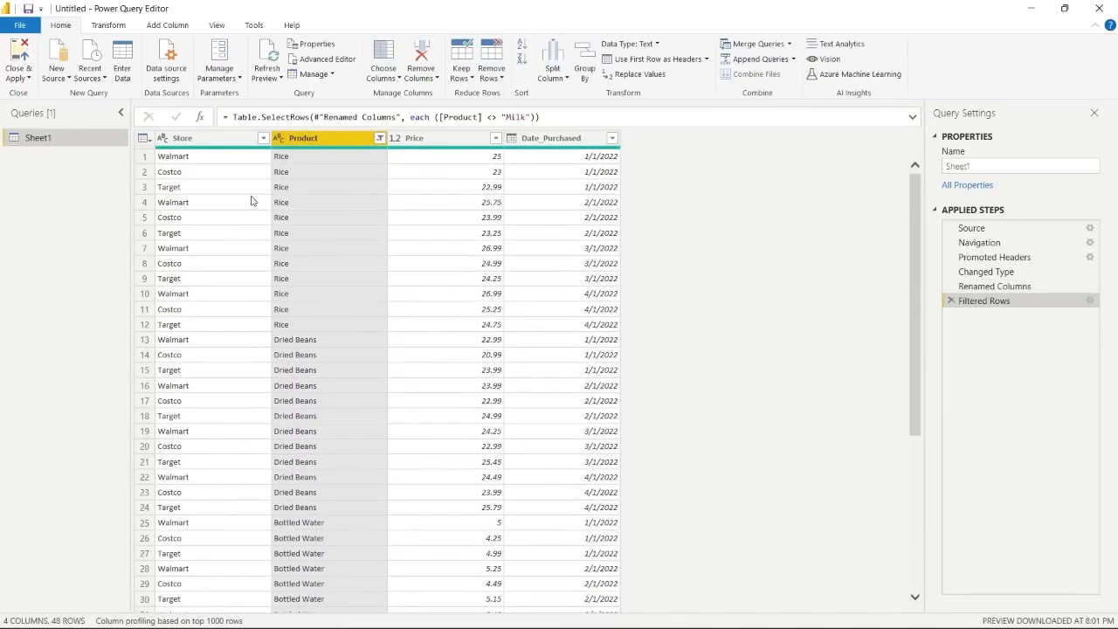
pyautogui.click(21, 54)
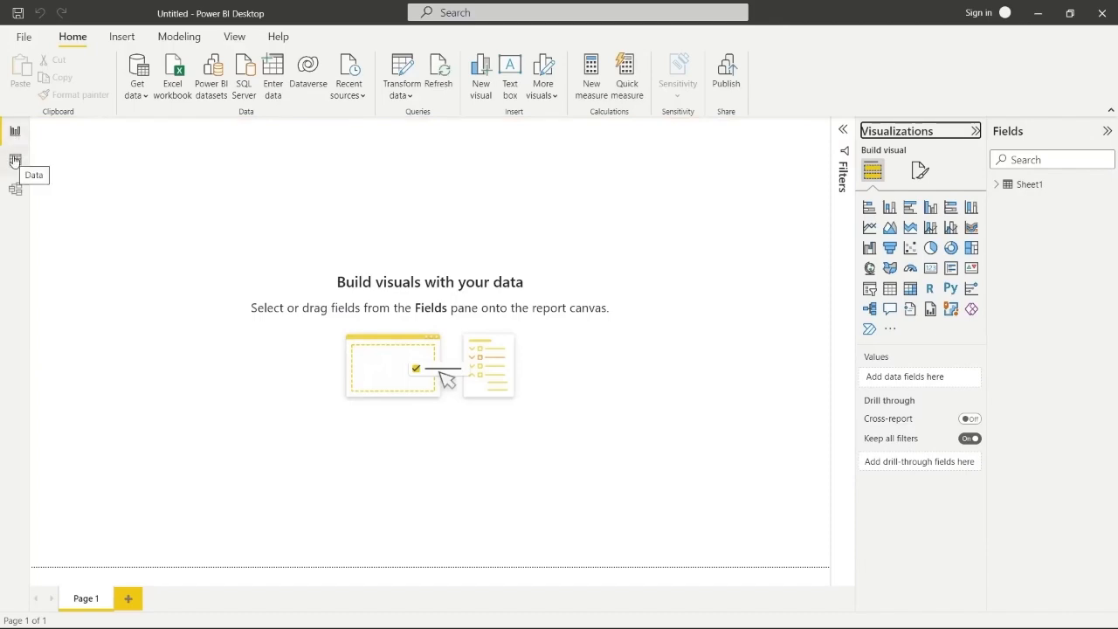
# Check the Product column's filter values in the Data view
pyautogui.click(15, 160)
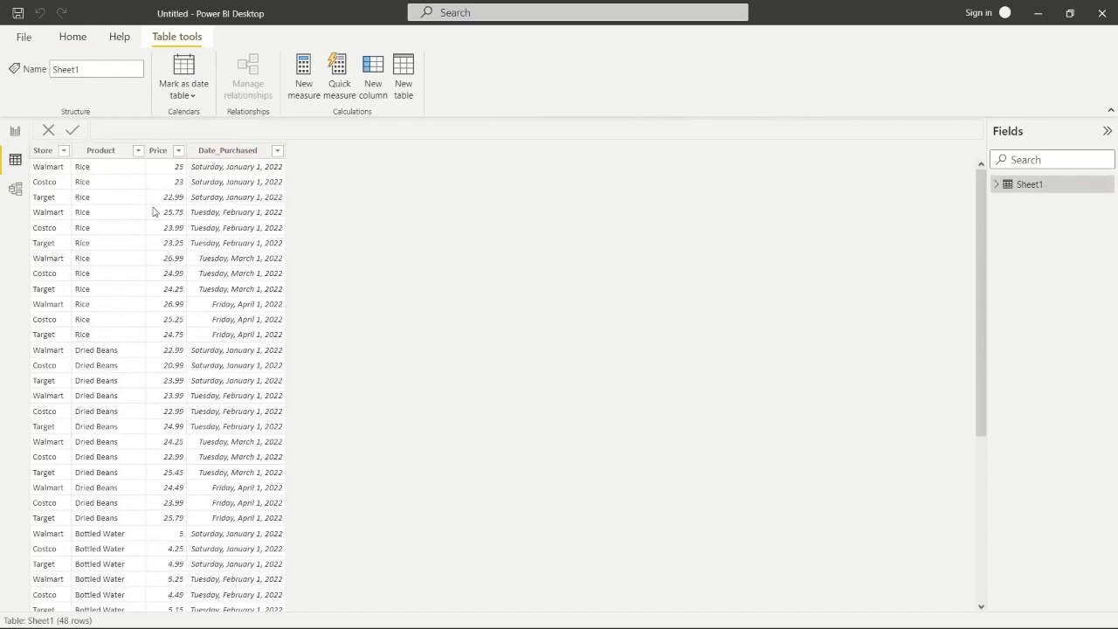
pyautogui.click(138, 151)
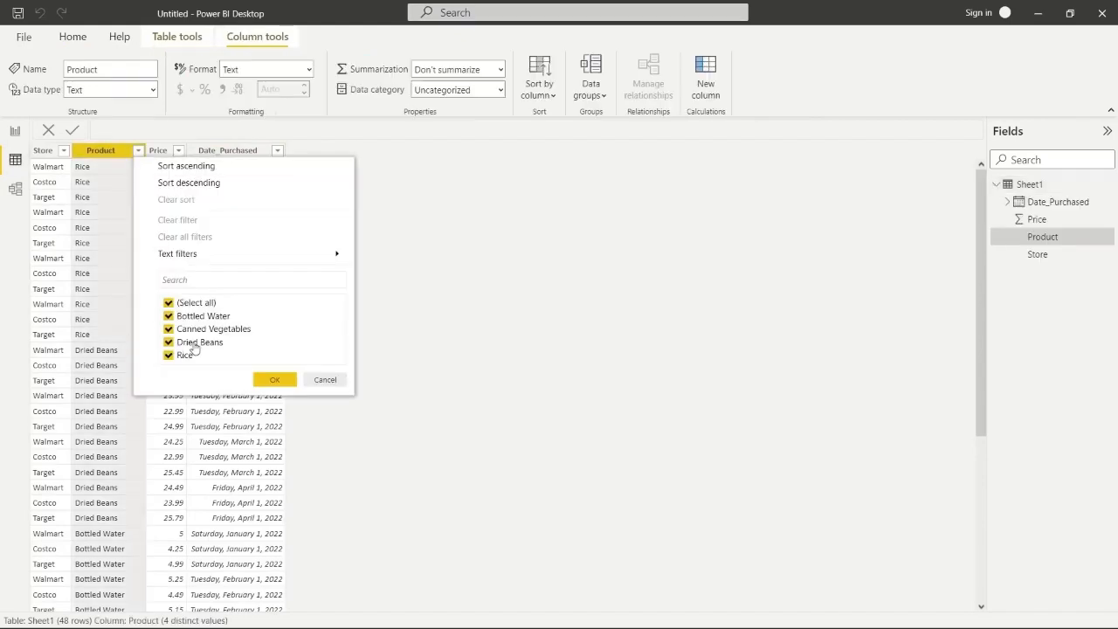
pyautogui.click(322, 380)
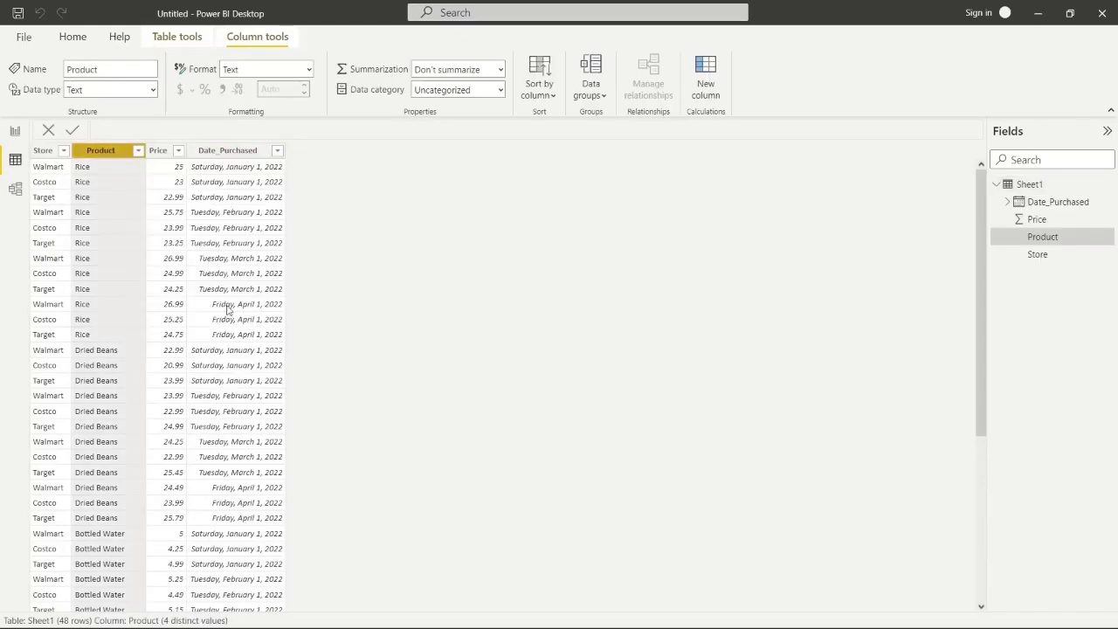
# Look through the Report, Data and Model views of the loaded Sheet1 table
pyautogui.click(15, 133)
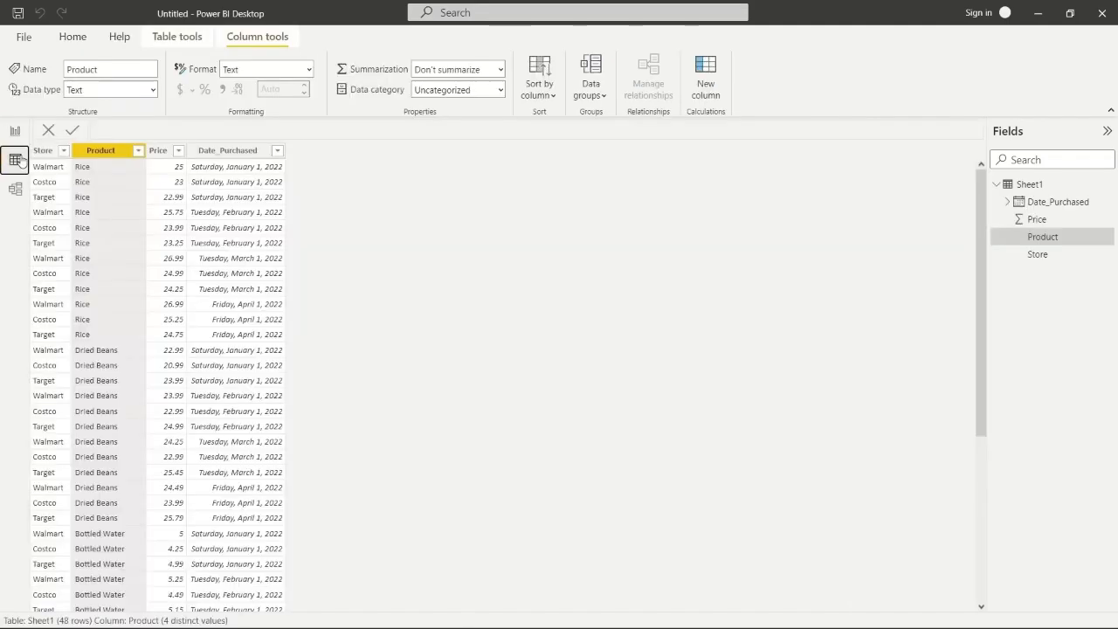
pyautogui.click(16, 160)
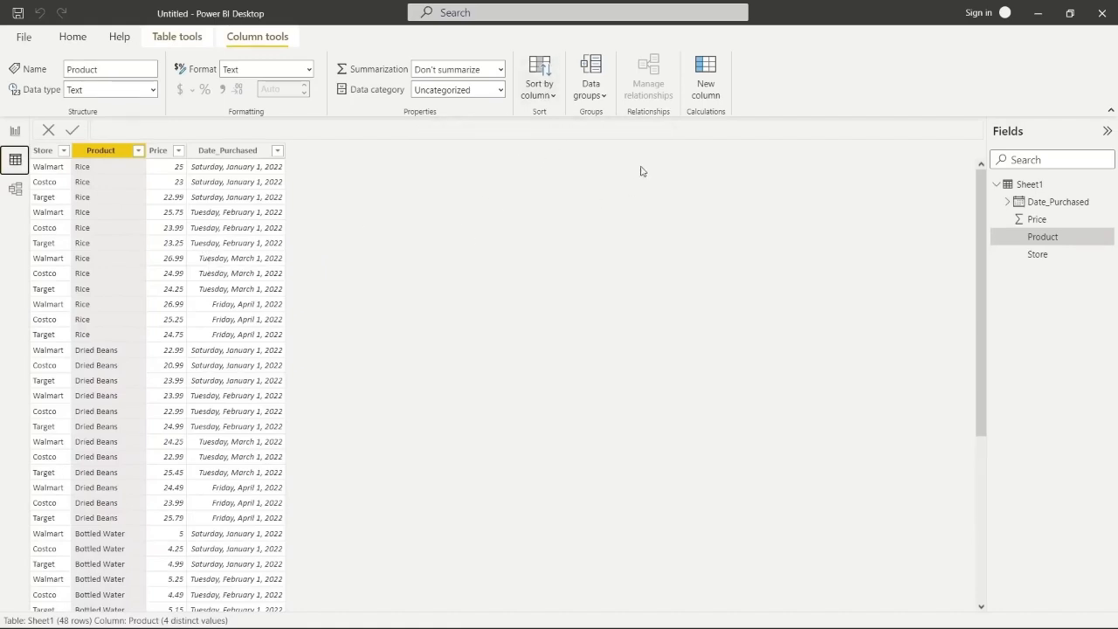
pyautogui.click(15, 190)
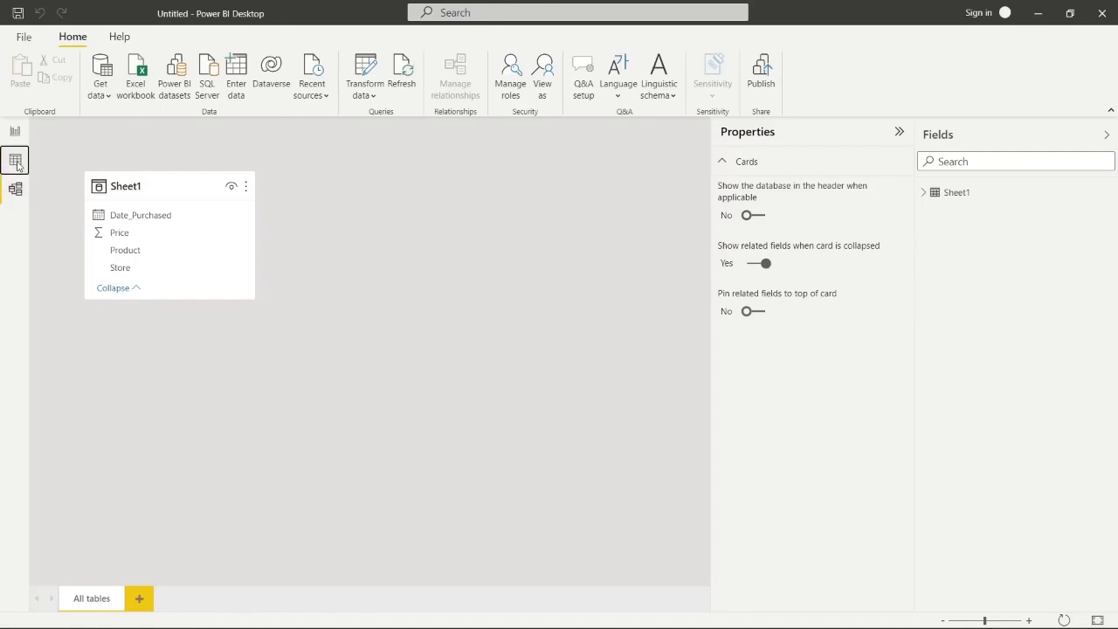
pyautogui.click(15, 161)
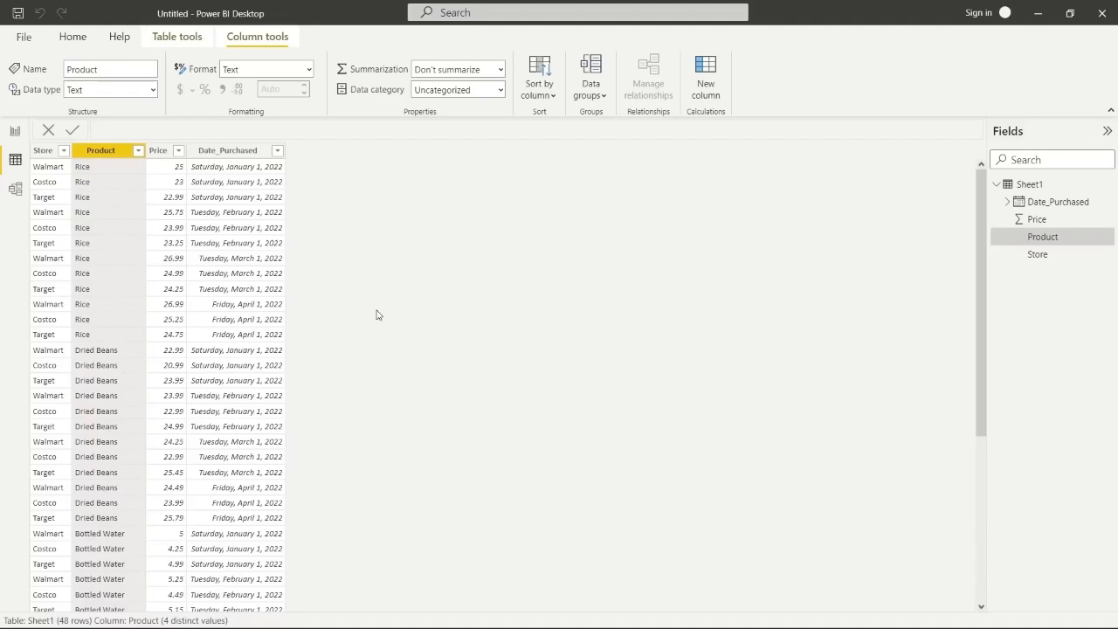
# Create a stacked column chart of Price by Store on the report page, with Store as the legend
pyautogui.click(15, 130)
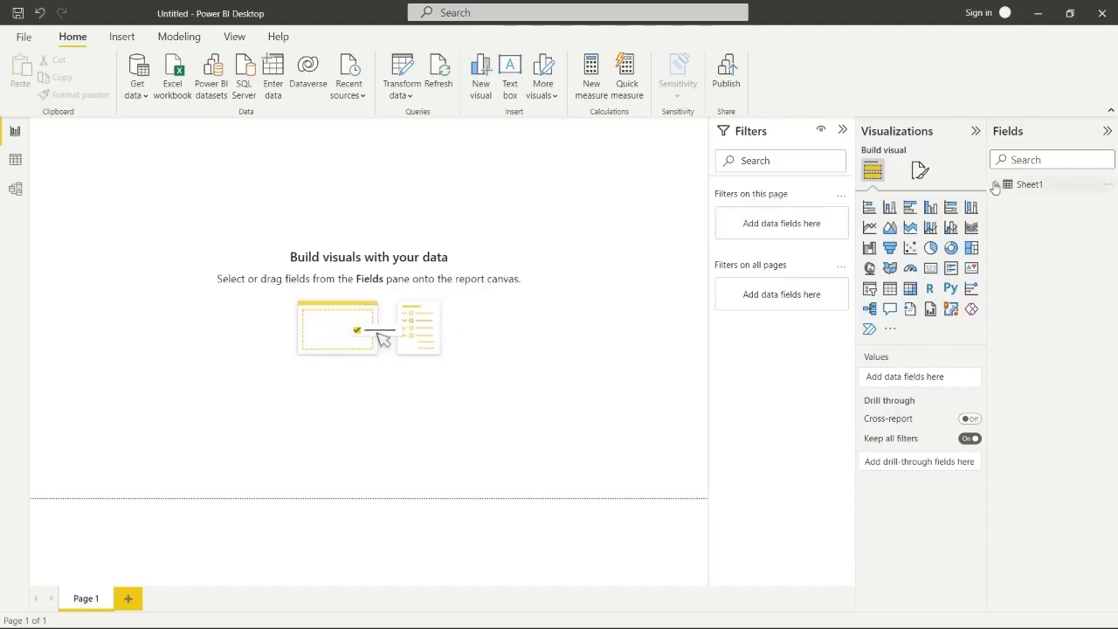
pyautogui.click(996, 186)
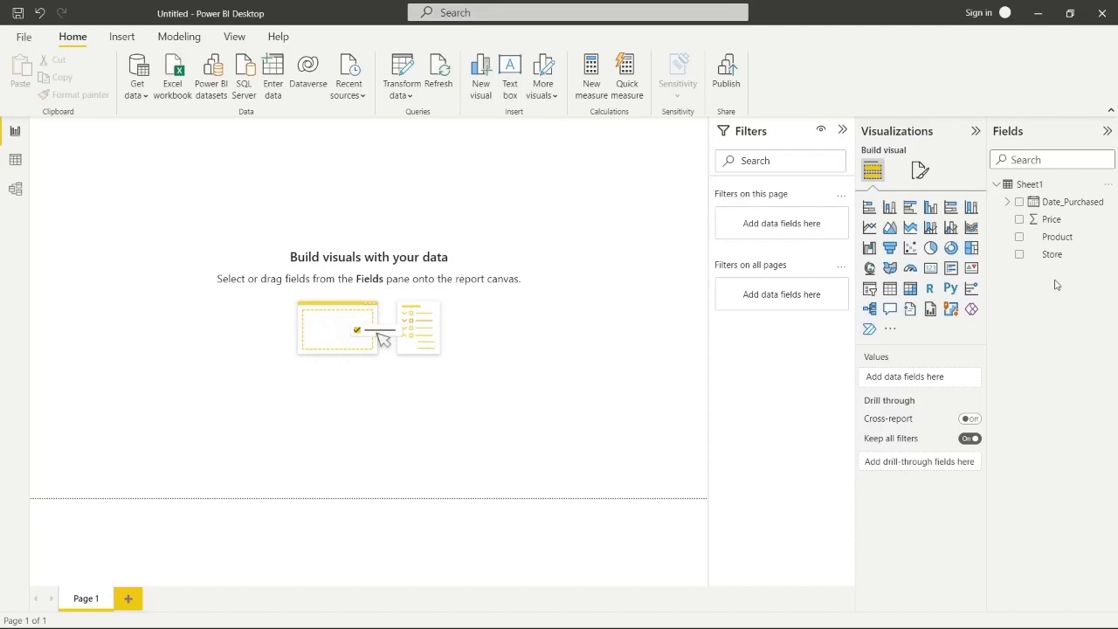
pyautogui.click(1019, 254)
pyautogui.click(1020, 220)
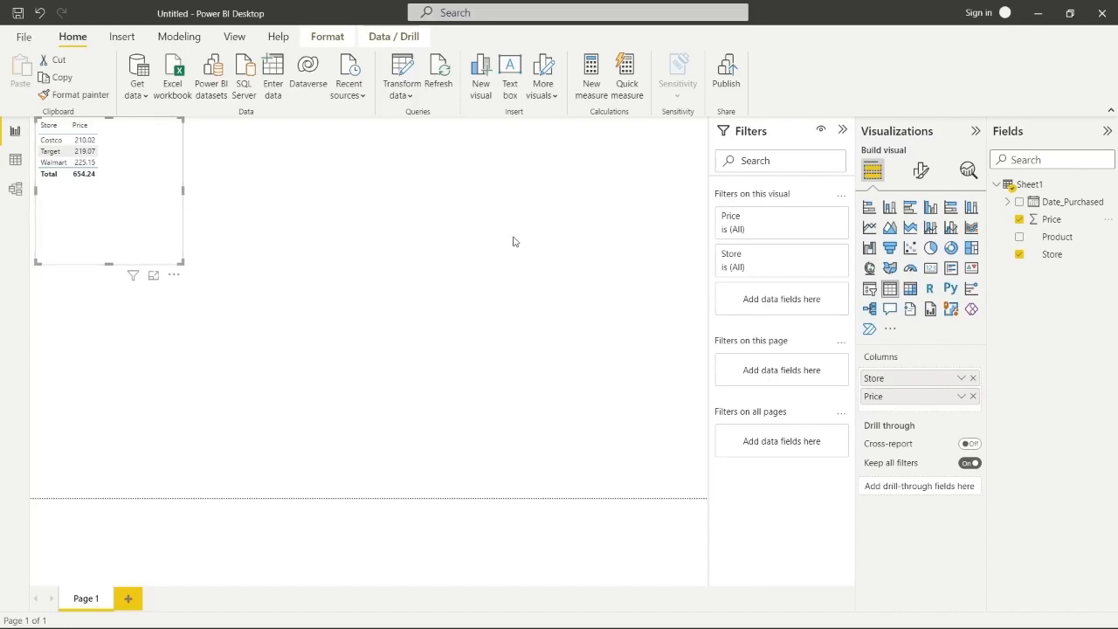
pyautogui.click(890, 208)
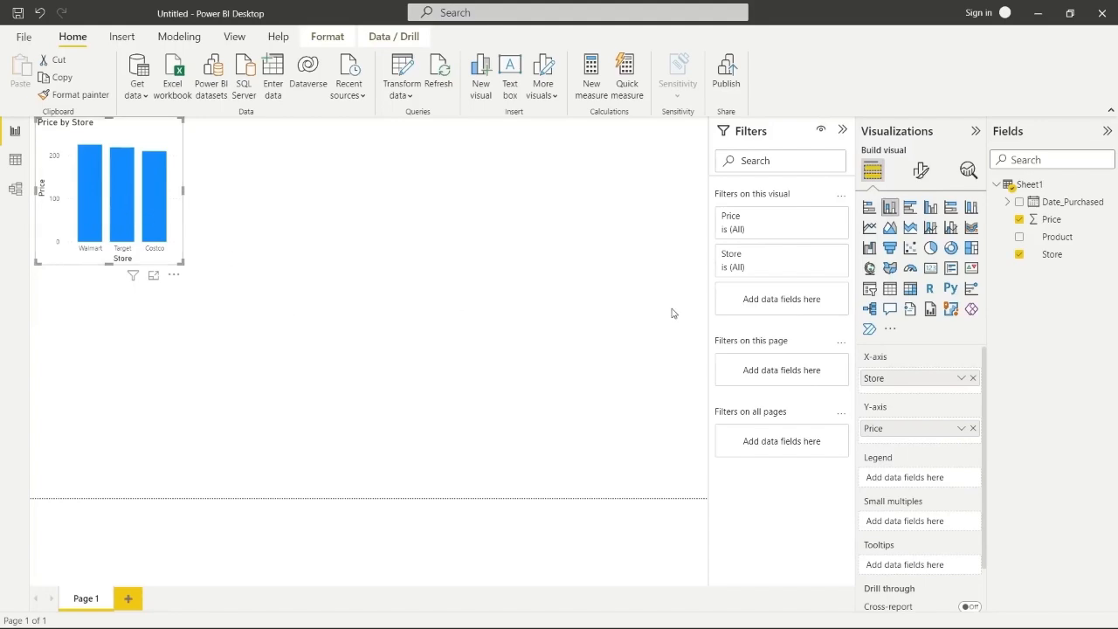
pyautogui.moveTo(1055, 256); pyautogui.dragTo(933, 483)
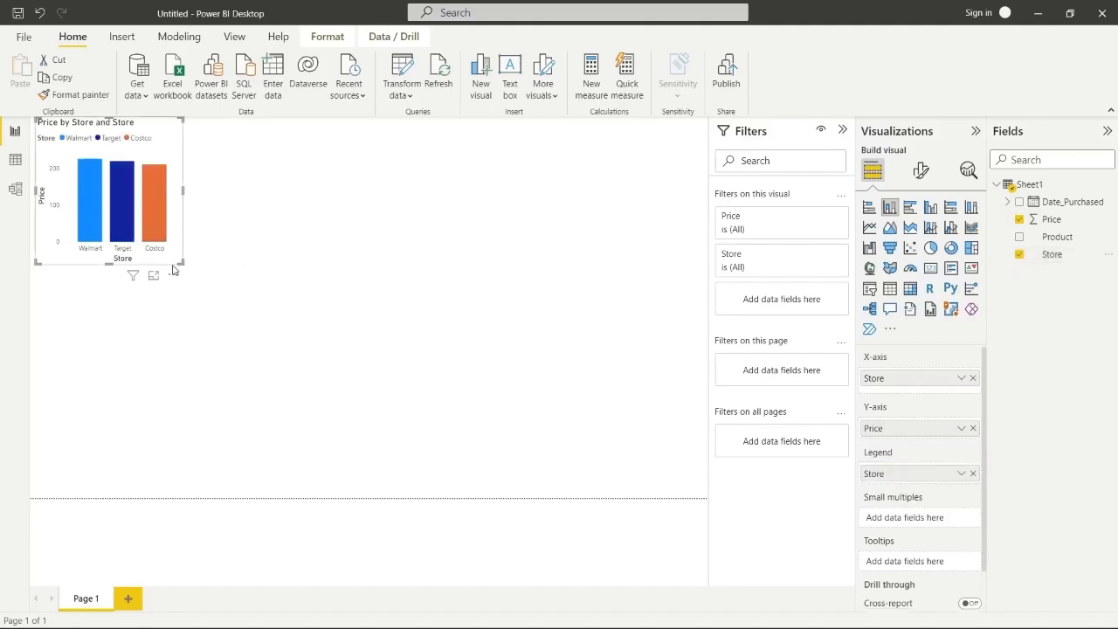
# Enlarge the Price by Store chart to inspect each store's bar, and shrink it back into the page corner
pyautogui.moveTo(182, 262); pyautogui.dragTo(670, 480)
pyautogui.moveTo(193, 230)
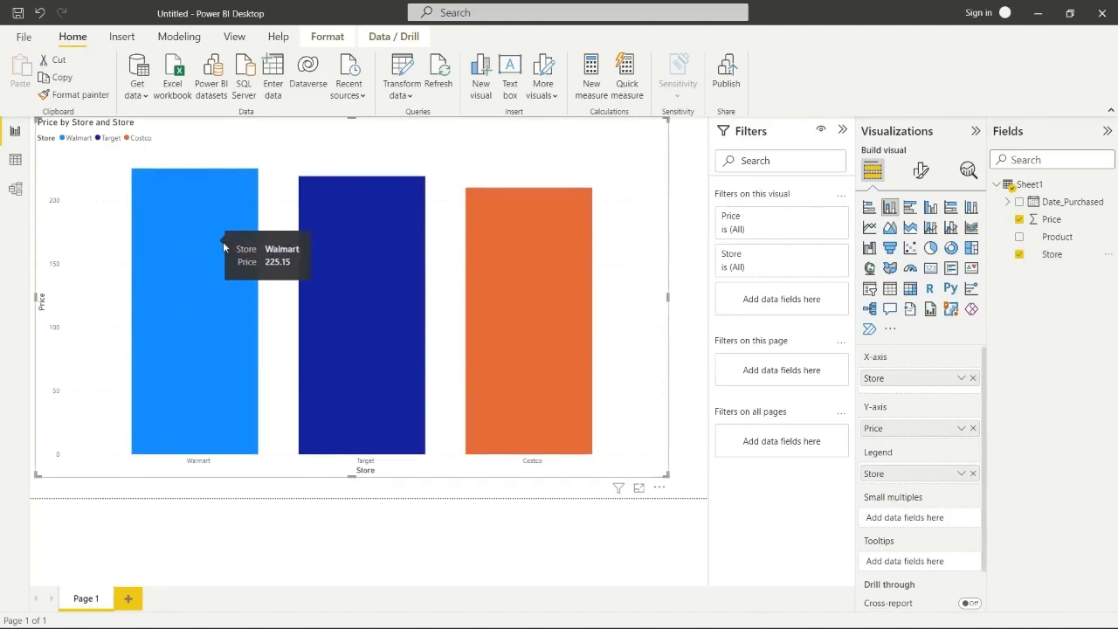
pyautogui.moveTo(376, 272)
pyautogui.moveTo(514, 278)
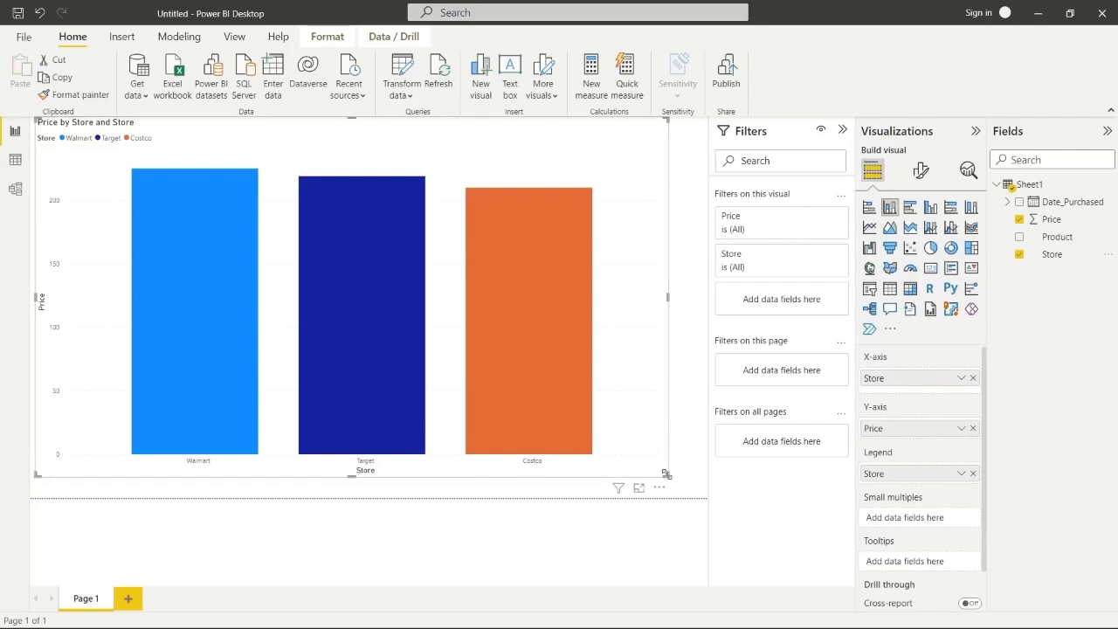
pyautogui.moveTo(665, 473); pyautogui.dragTo(194, 286)
pyautogui.click(425, 259)
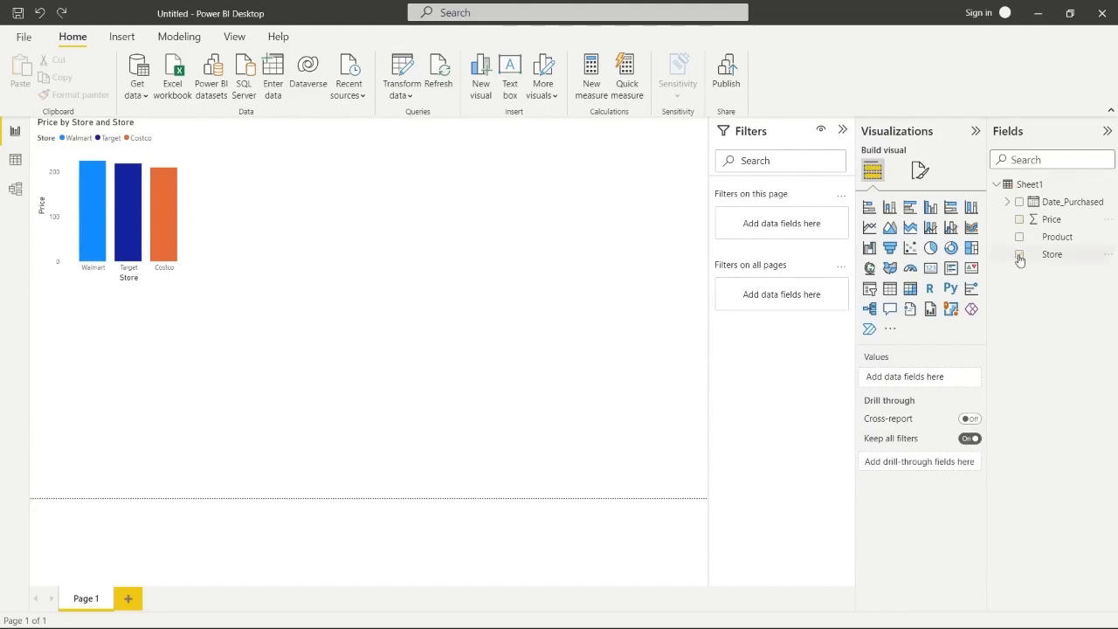
# Create a clustered column chart of Price by Product with Store as the legend
pyautogui.click(1020, 236)
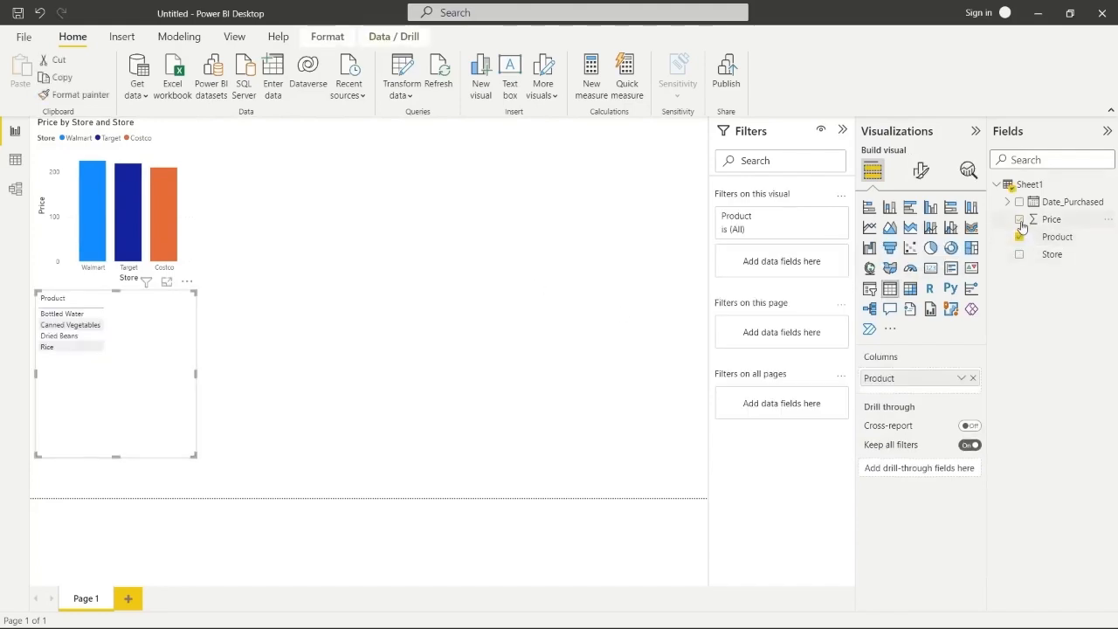
pyautogui.click(1019, 220)
pyautogui.click(1021, 255)
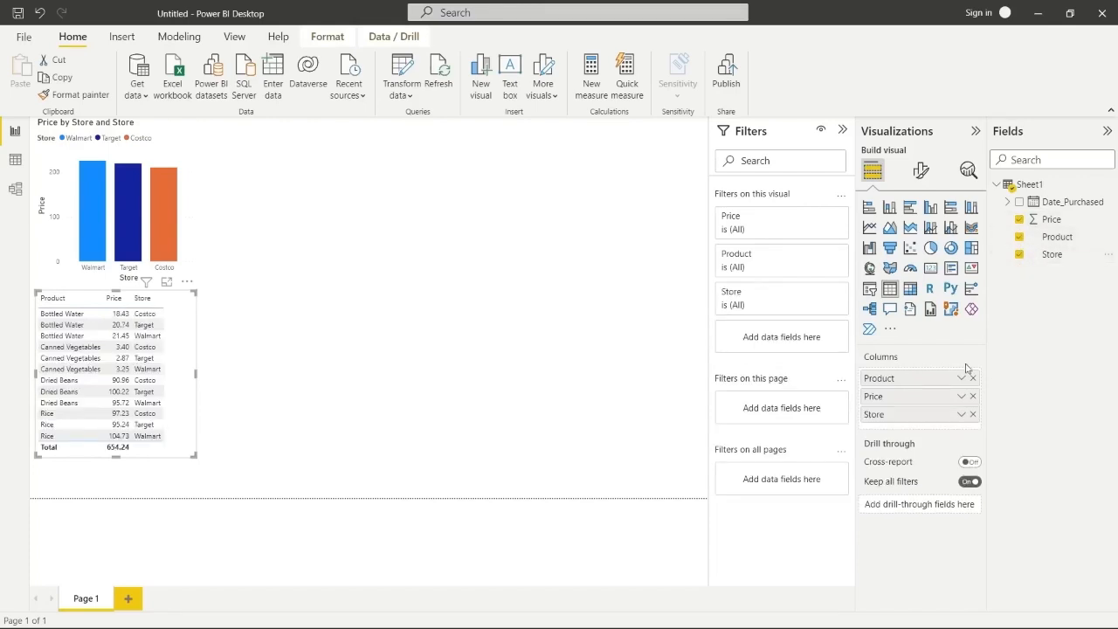
pyautogui.click(891, 209)
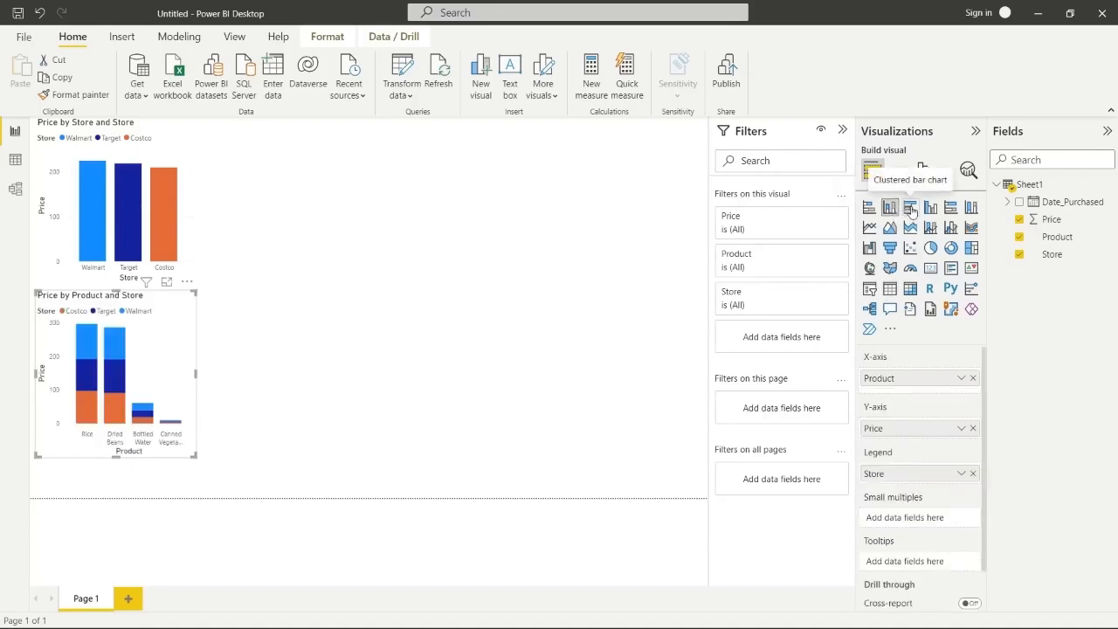
pyautogui.click(931, 209)
# Place the clustered column chart beside the store chart, enlarge it over the rest of the page, and inspect each product's store prices
pyautogui.moveTo(153, 325); pyautogui.dragTo(332, 166)
pyautogui.moveTo(374, 293); pyautogui.dragTo(699, 490)
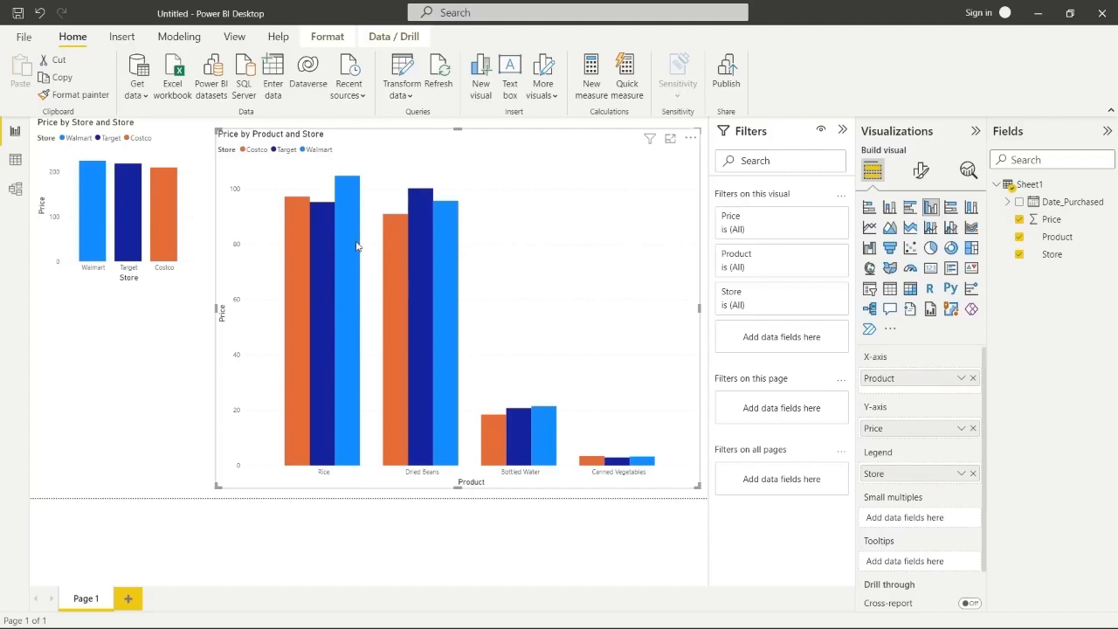
pyautogui.moveTo(350, 230)
pyautogui.moveTo(395, 241)
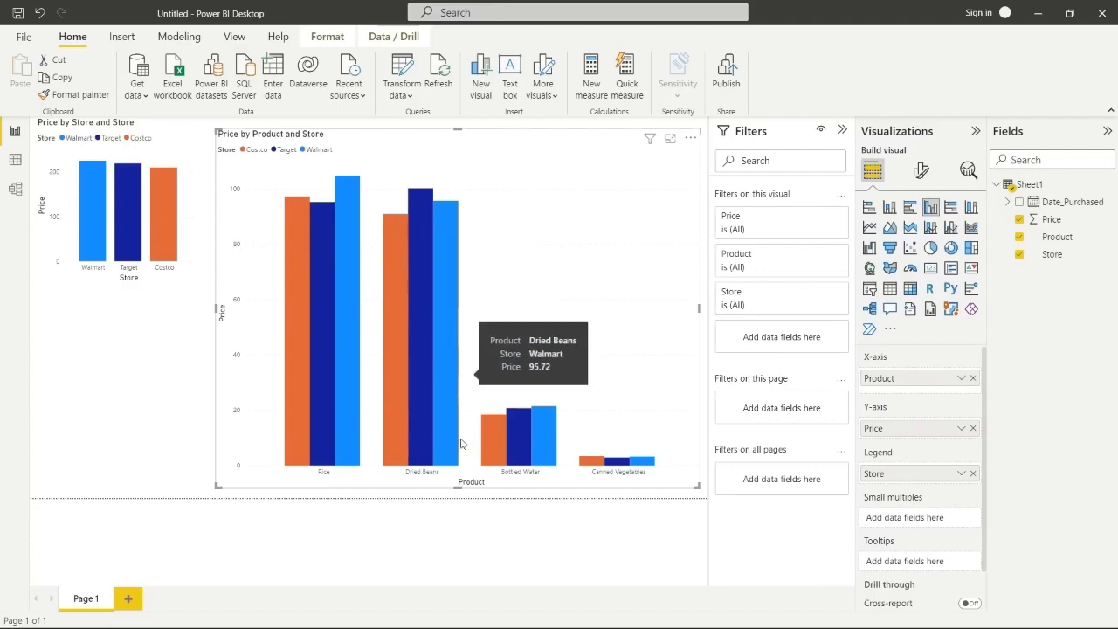
pyautogui.moveTo(486, 444)
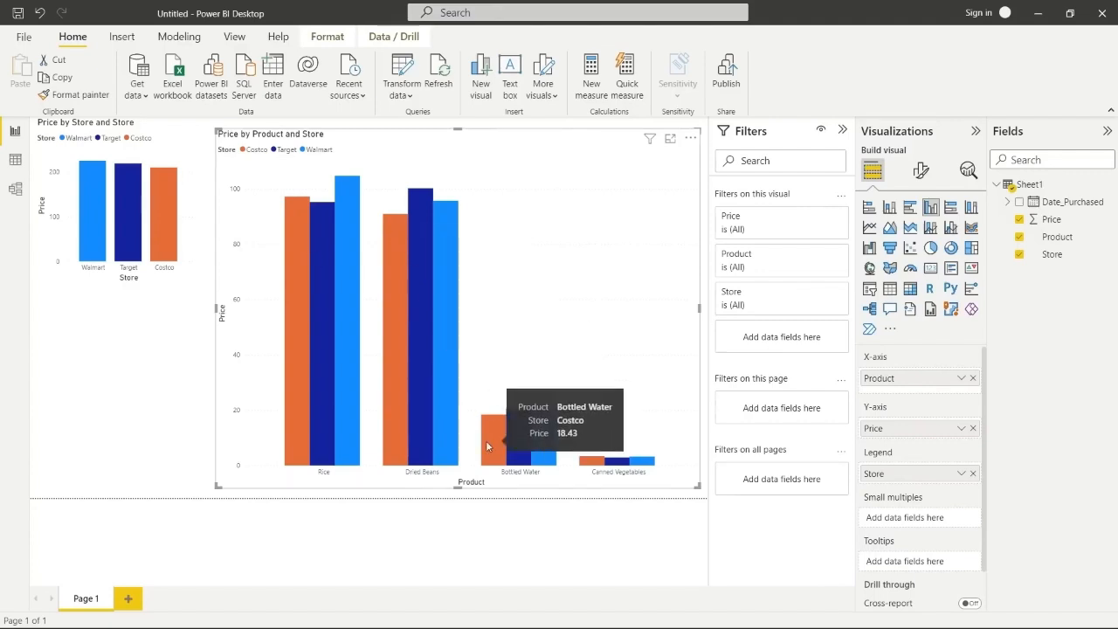
pyautogui.moveTo(599, 468)
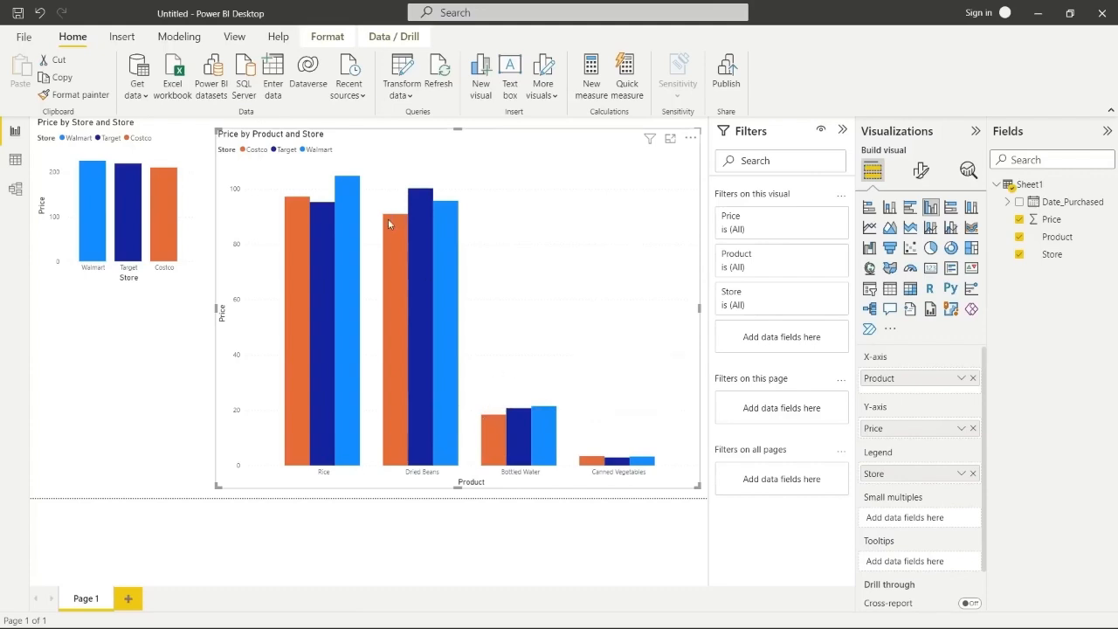
pyautogui.moveTo(400, 285)
# Resize and move the two charts so they sit side by side at equal height on the report page
pyautogui.moveTo(218, 129); pyautogui.dragTo(358, 167)
pyautogui.click(171, 211)
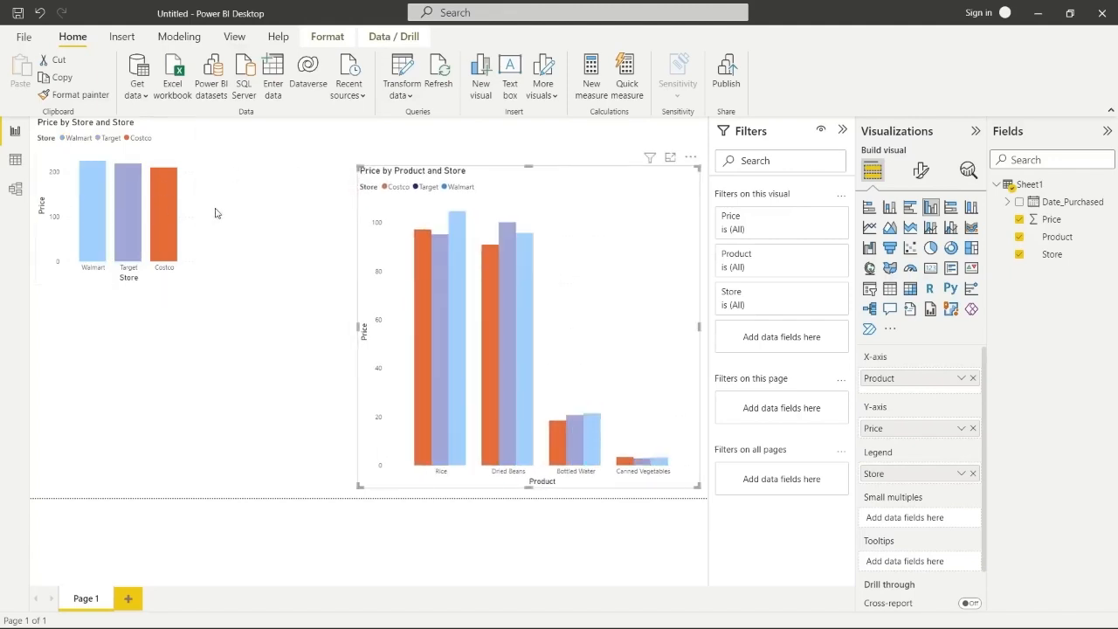
pyautogui.click(111, 127)
pyautogui.moveTo(110, 127); pyautogui.dragTo(113, 330)
pyautogui.moveTo(199, 322); pyautogui.dragTo(350, 170)
# Change the title of the Price by Product and Store chart to "Best Store for Product"
pyautogui.click(485, 181)
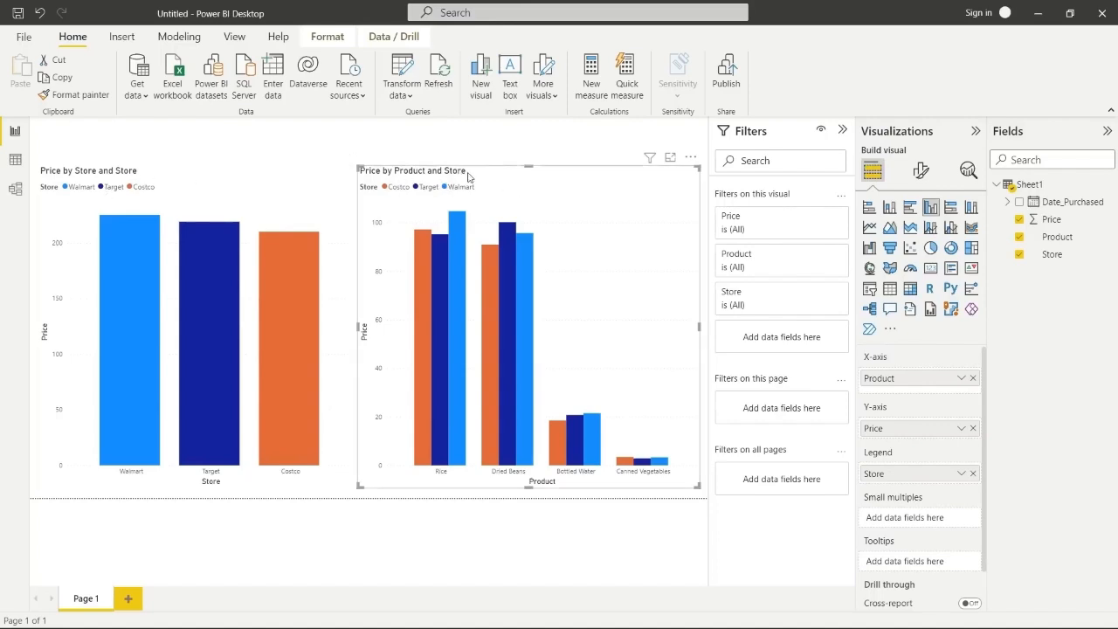
pyautogui.click(921, 172)
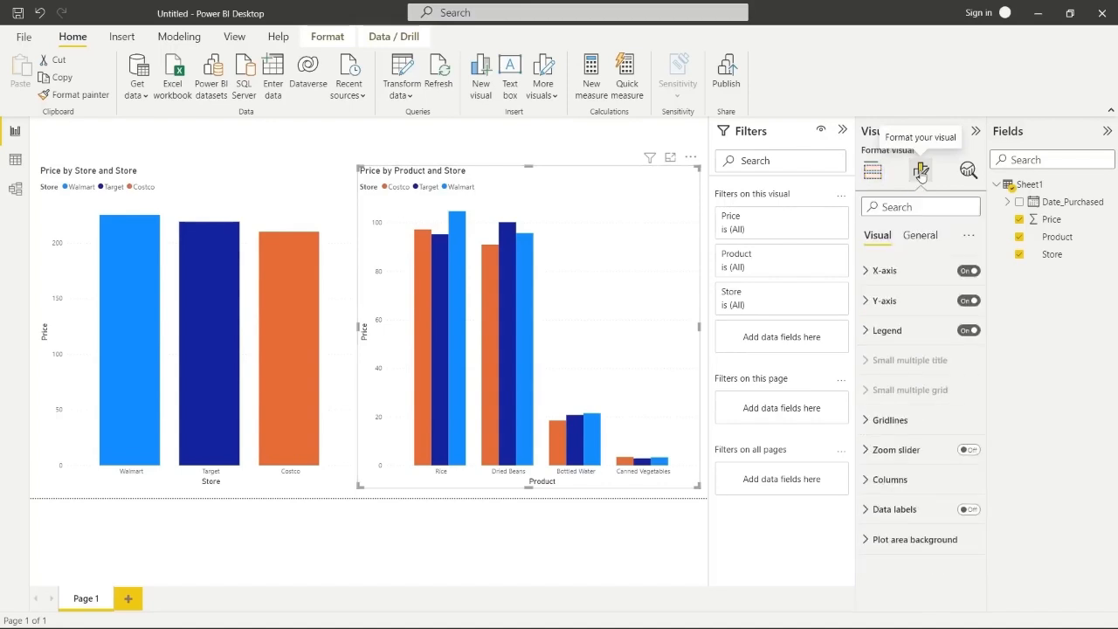
pyautogui.click(913, 241)
pyautogui.click(868, 302)
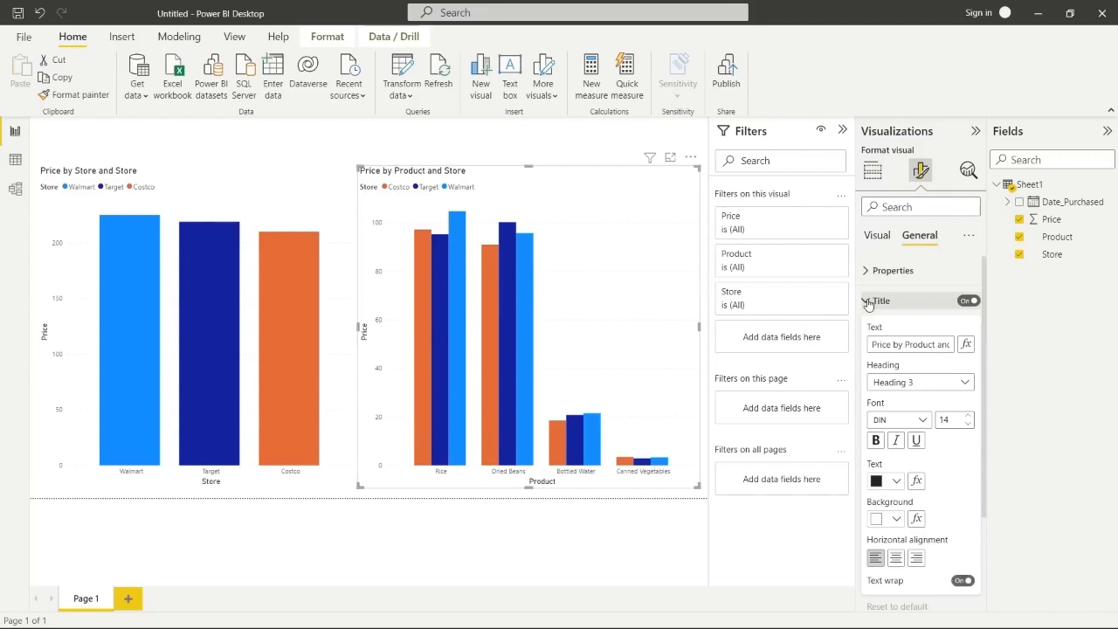
pyautogui.tripleClick(896, 344)
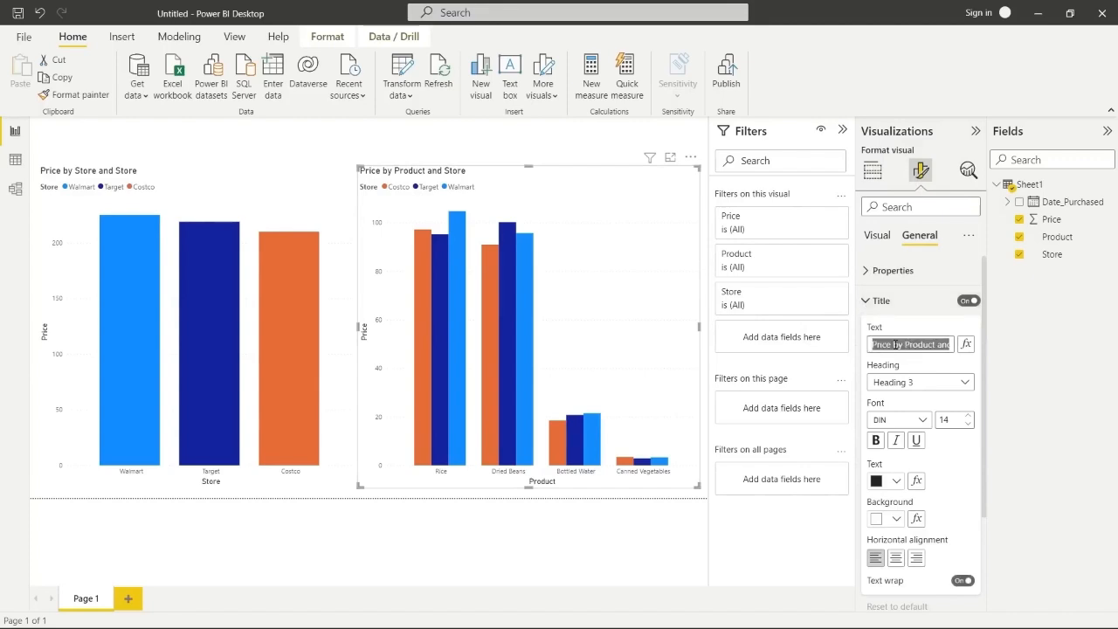
pyautogui.press('BackSpace')
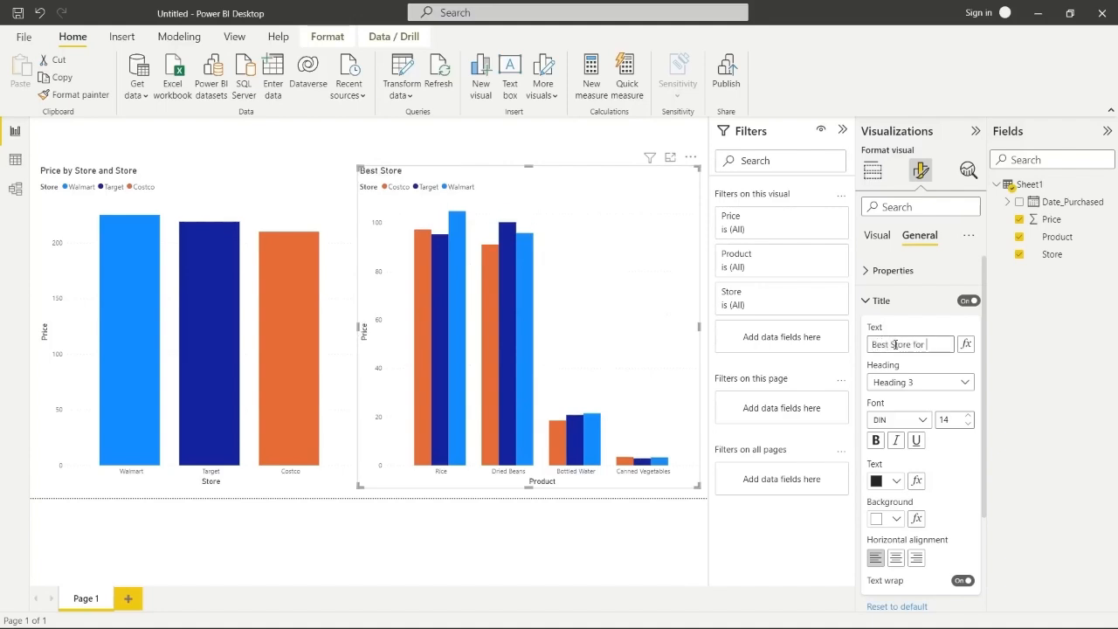
pyautogui.write('Best Store for Product')
# Turn on data labels for the Best Store for Product chart and check them on the columns
pyautogui.click(878, 236)
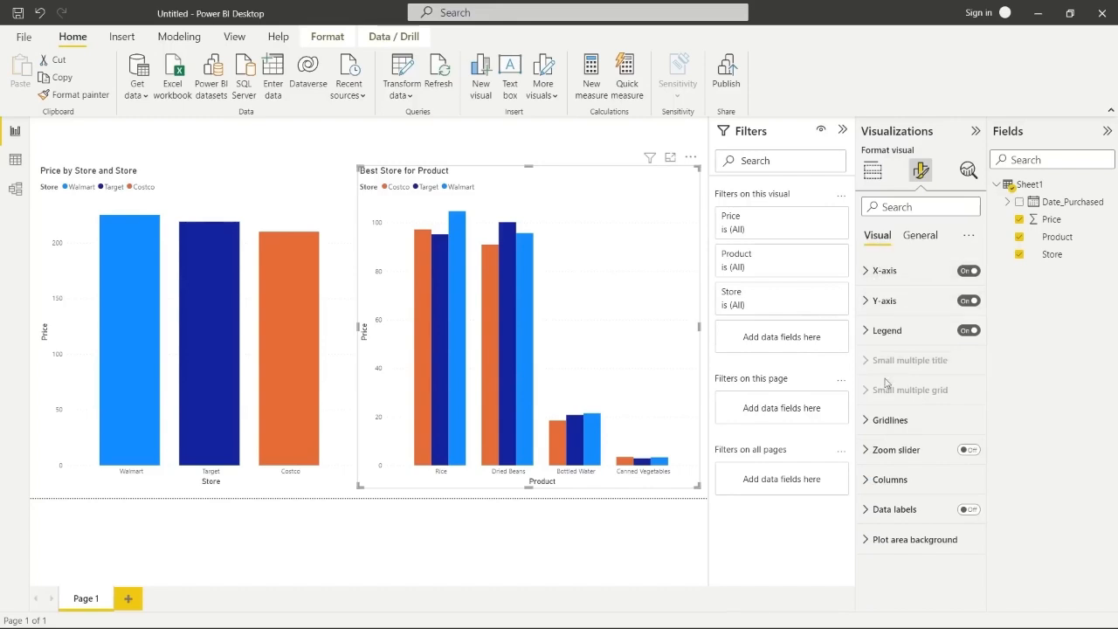
pyautogui.click(867, 510)
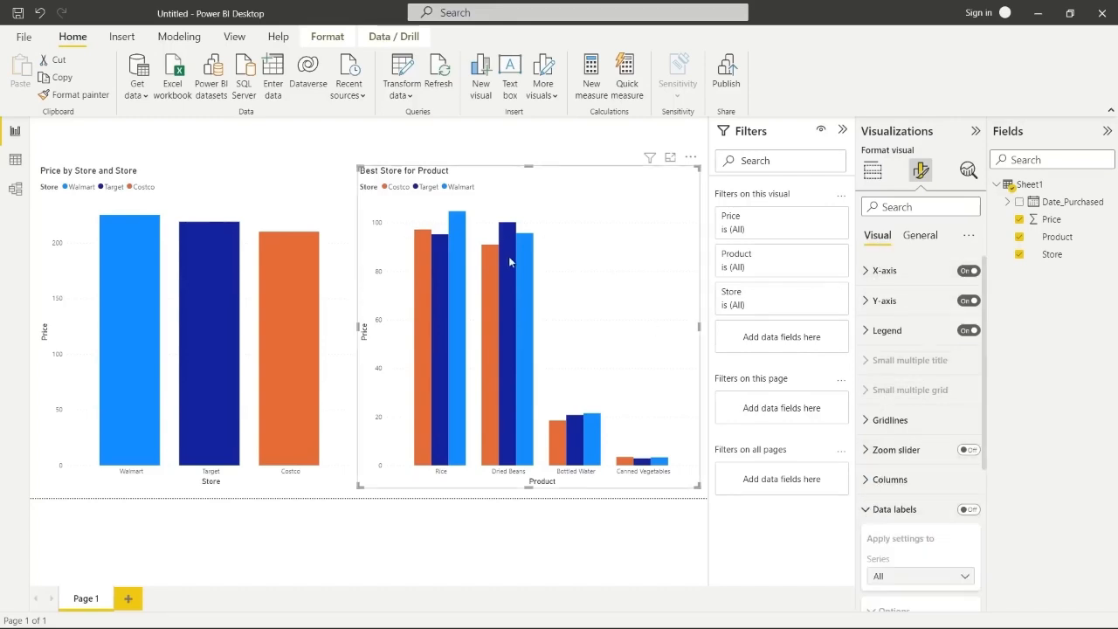
pyautogui.click(874, 512)
pyautogui.click(976, 515)
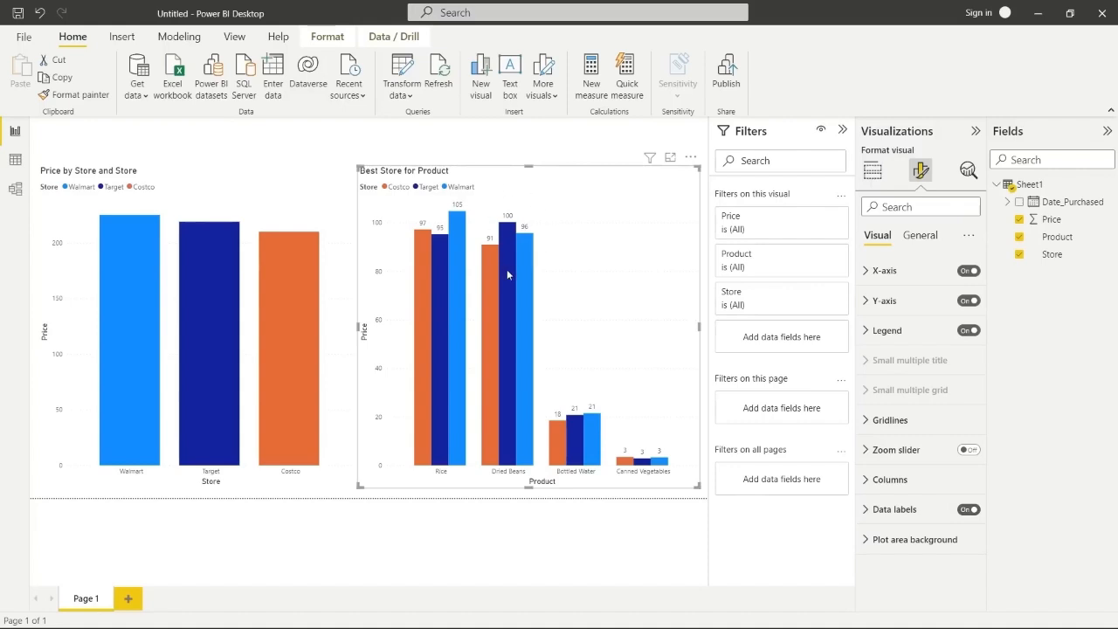
pyautogui.moveTo(508, 272)
# Set the display units of the Best Store for Product chart's data labels to None
pyautogui.click(865, 511)
pyautogui.scroll(-2, 904, 511)
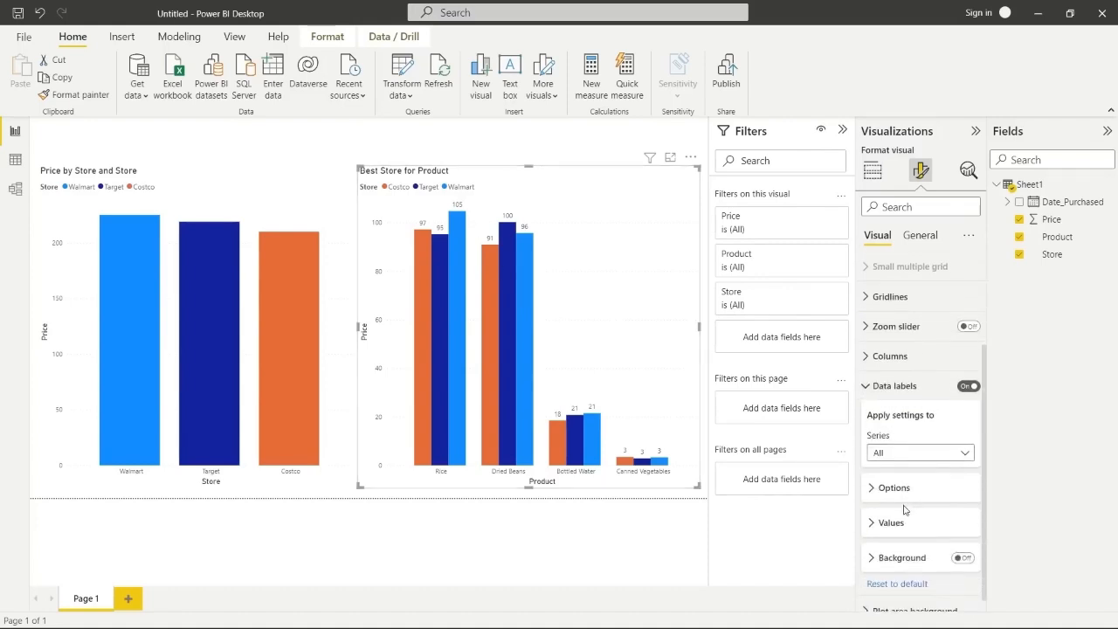
pyautogui.click(872, 505)
pyautogui.scroll(-1, 904, 515)
pyautogui.scroll(-2, 904, 511)
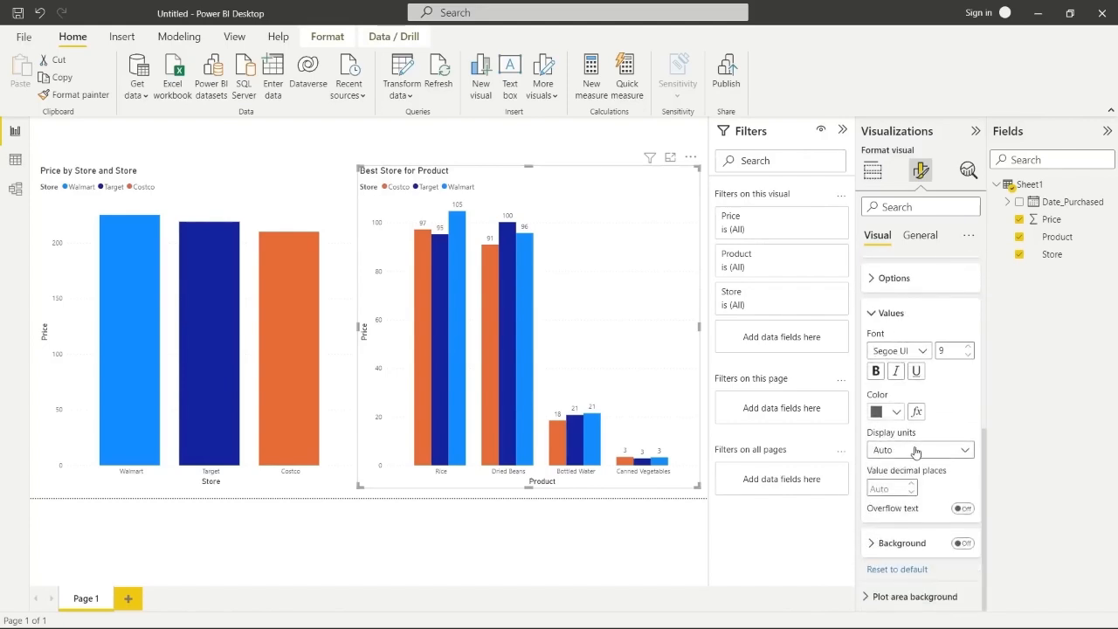
pyautogui.click(900, 450)
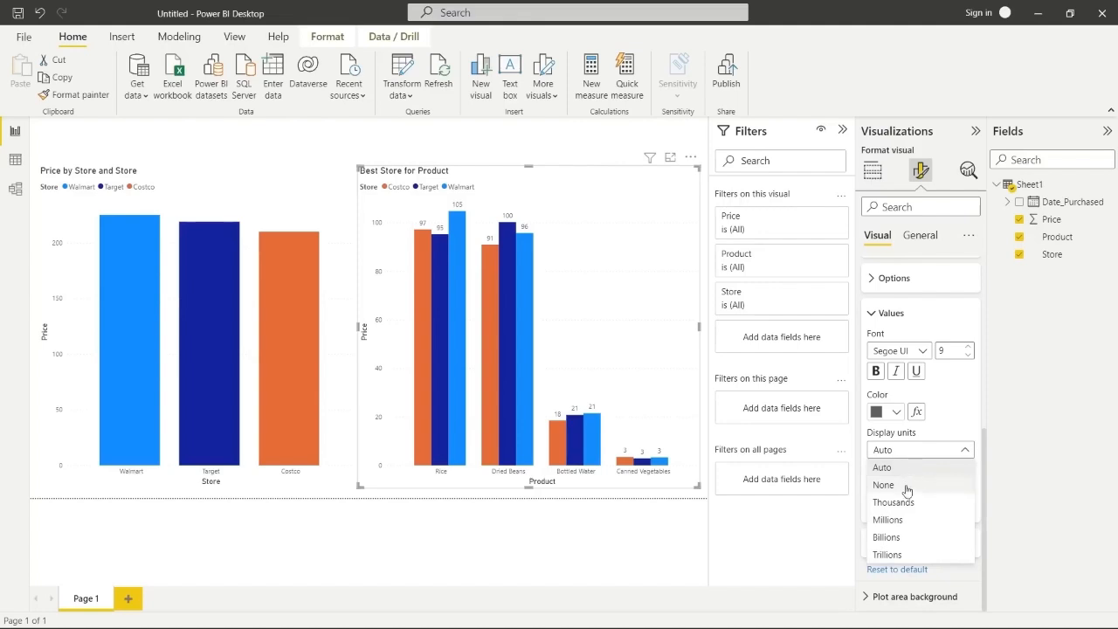
pyautogui.click(905, 486)
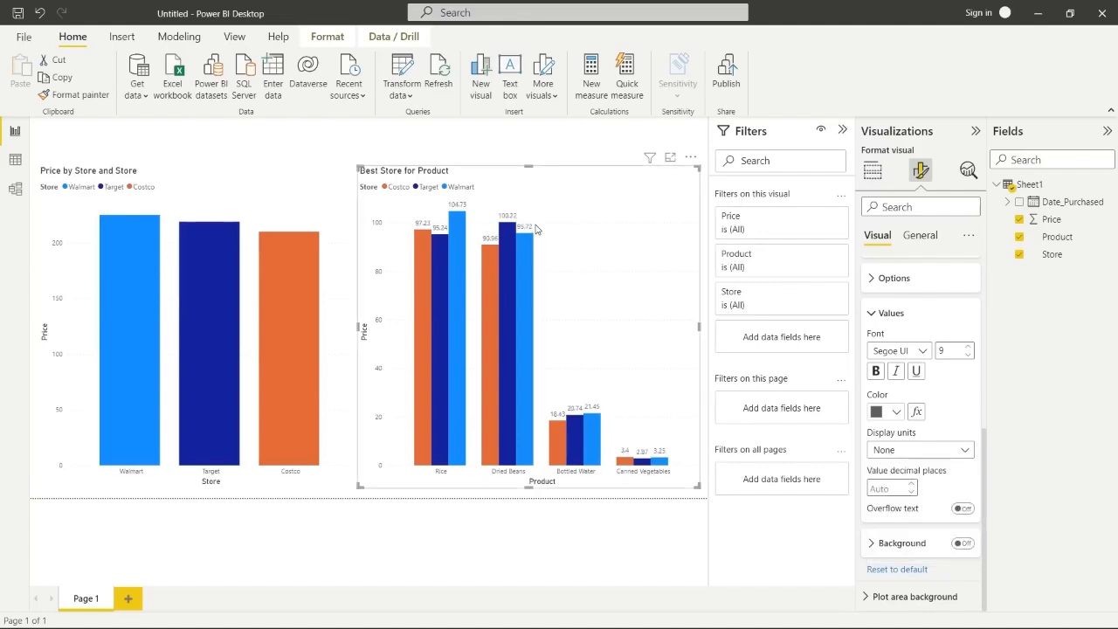
pyautogui.click(881, 316)
pyautogui.click(866, 371)
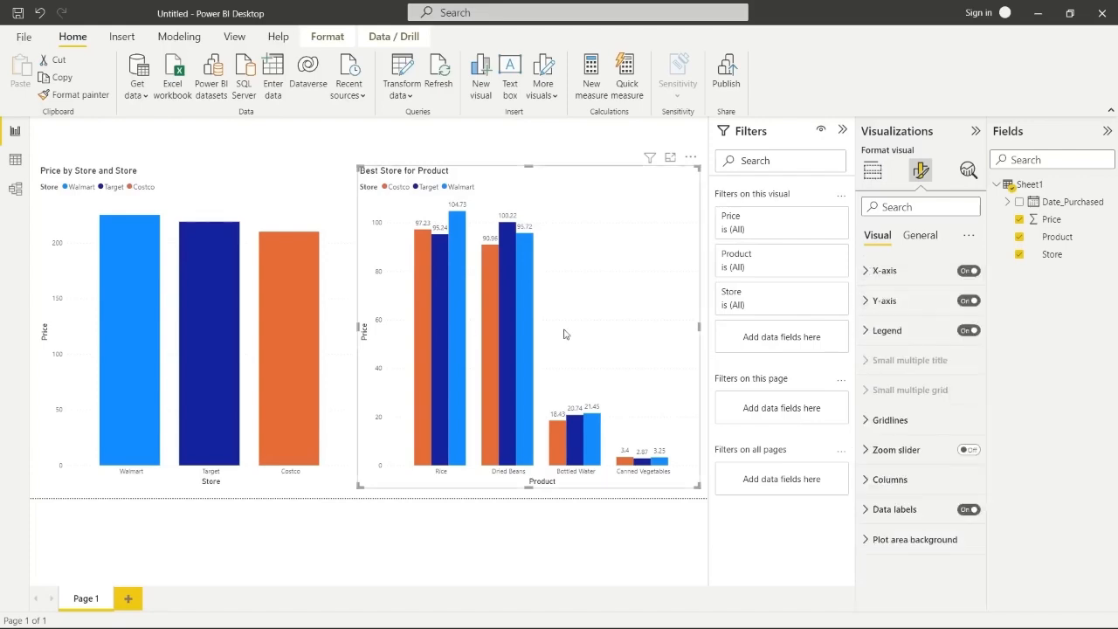
# Turn on data labels for the Price by Store and Store chart and change its title to "Total by Store"
pyautogui.click(256, 204)
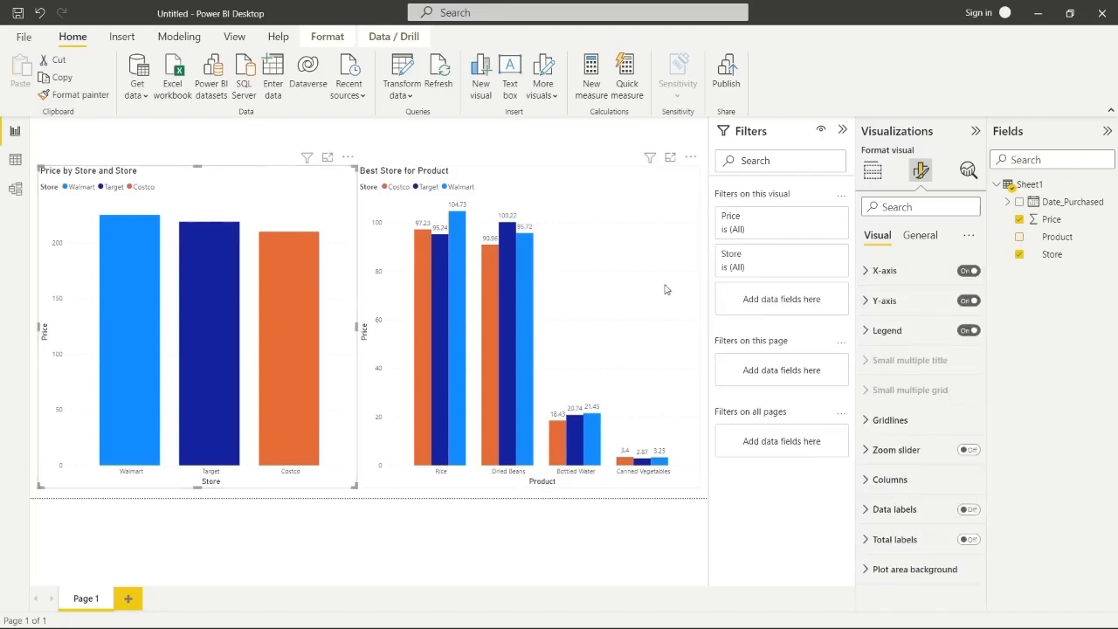
pyautogui.click(967, 510)
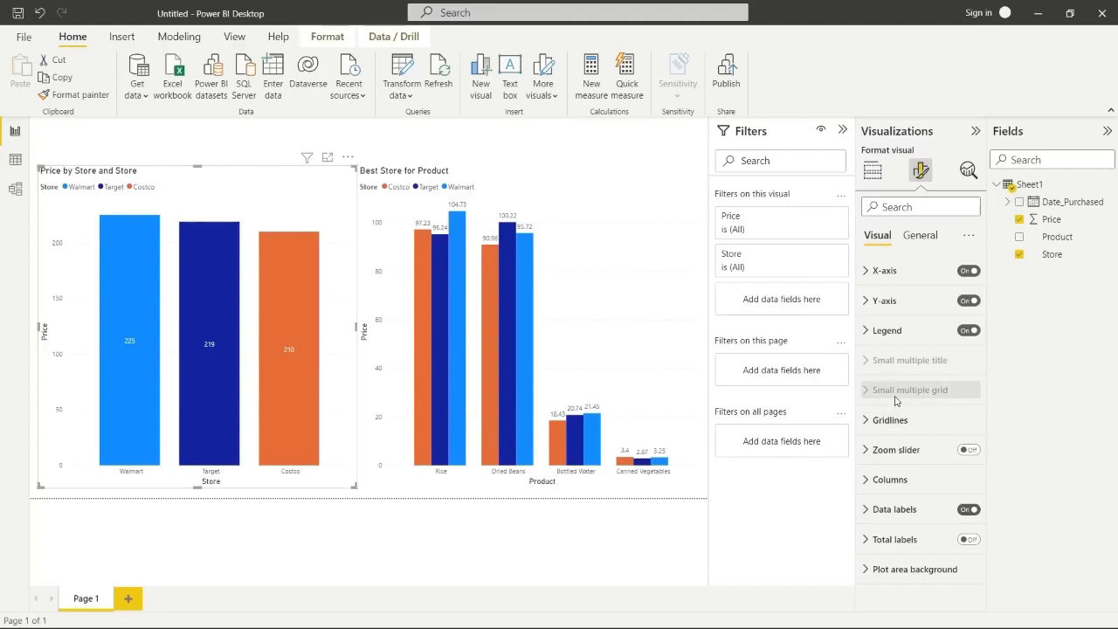
pyautogui.click(923, 239)
pyautogui.tripleClick(909, 344)
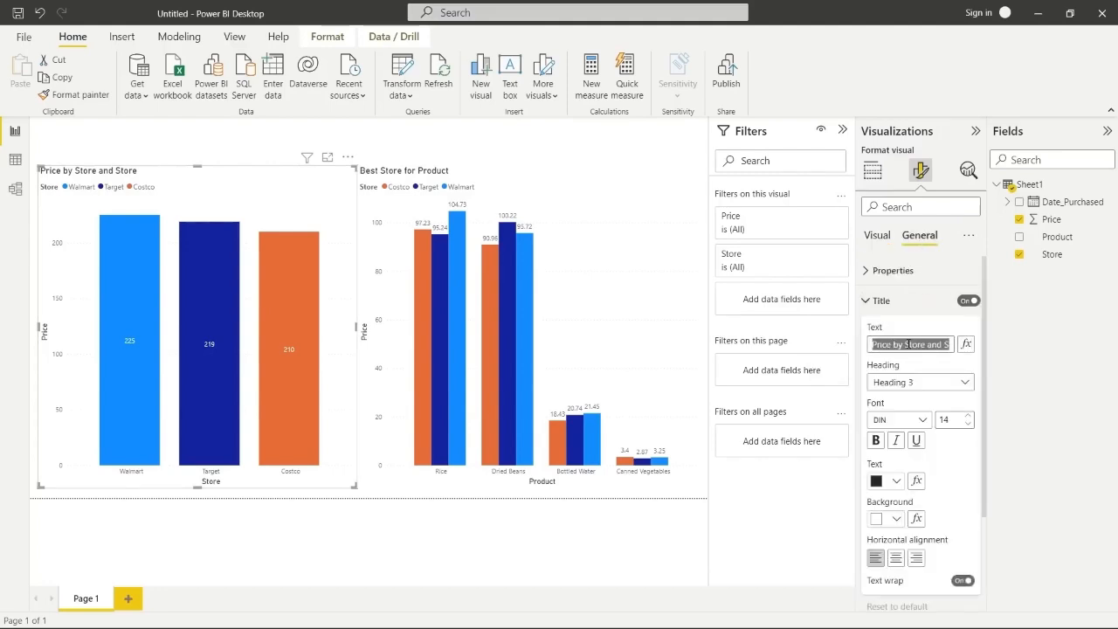
pyautogui.press('BackSpace')
pyautogui.write('Total by Store')
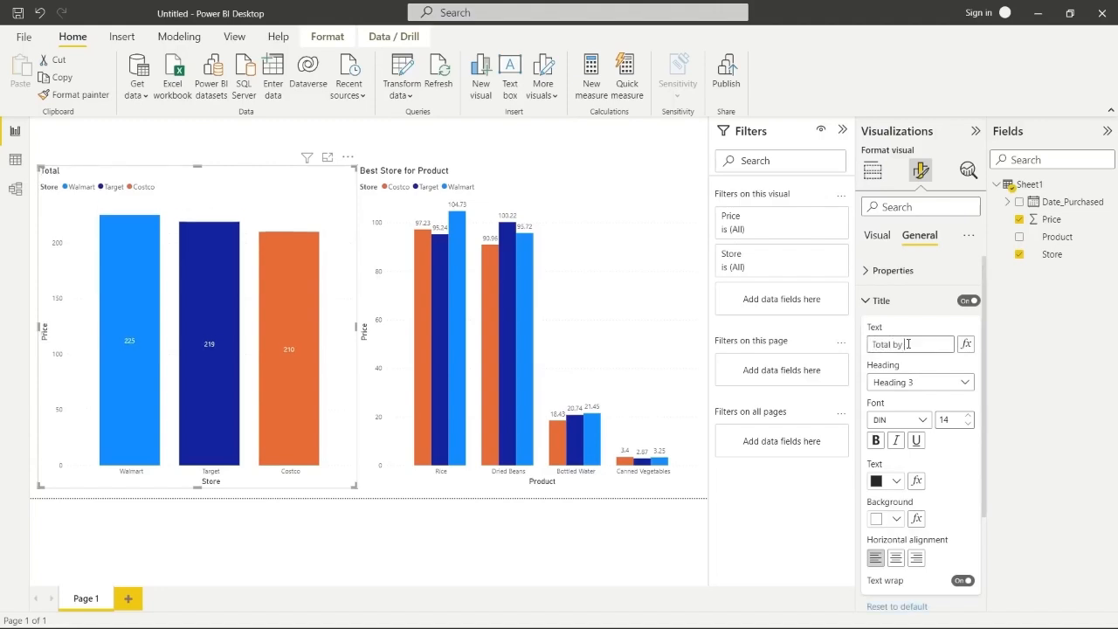
pyautogui.click(878, 235)
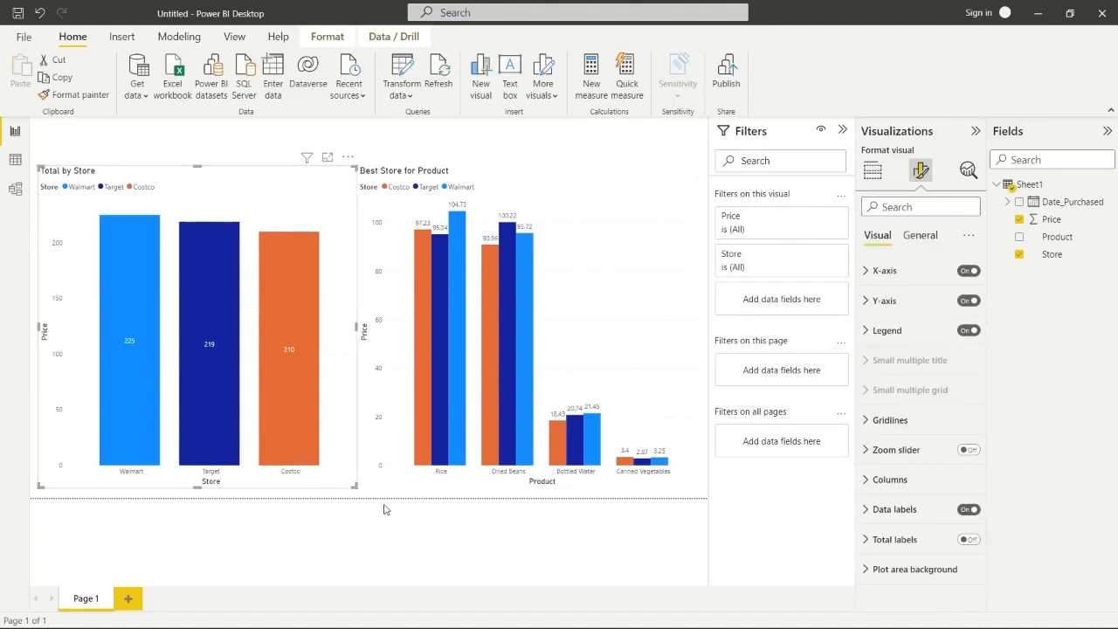
pyautogui.click(416, 134)
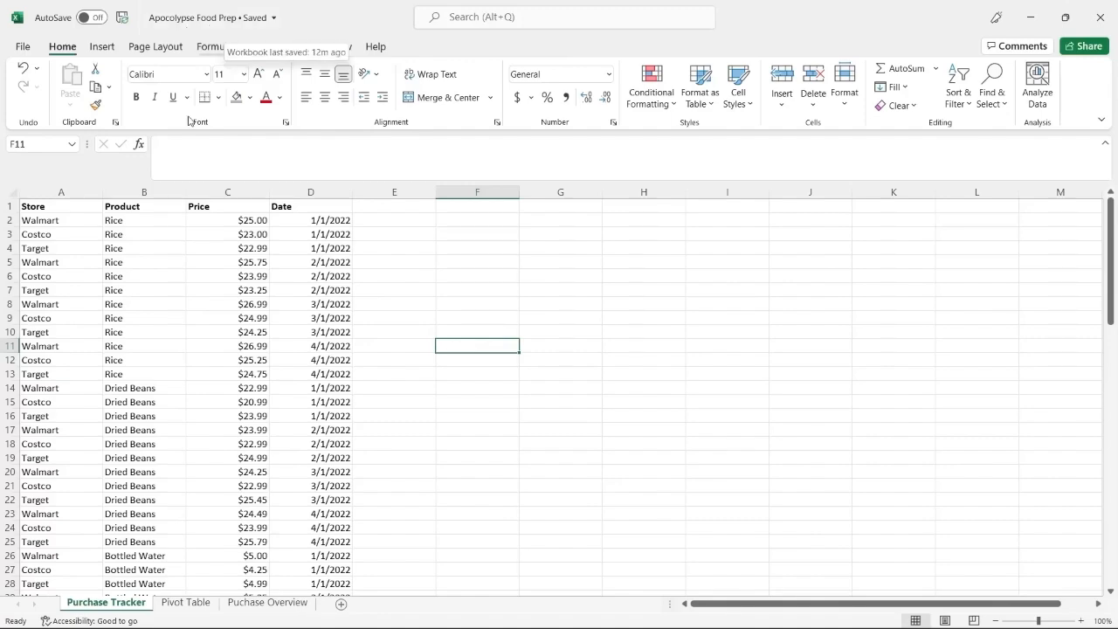
# Look through the store, product, price and date rows of the Purchase Tracker sheet in the Apocolypse Food Prep Excel workbook
pyautogui.scroll(-2, 120, 307)
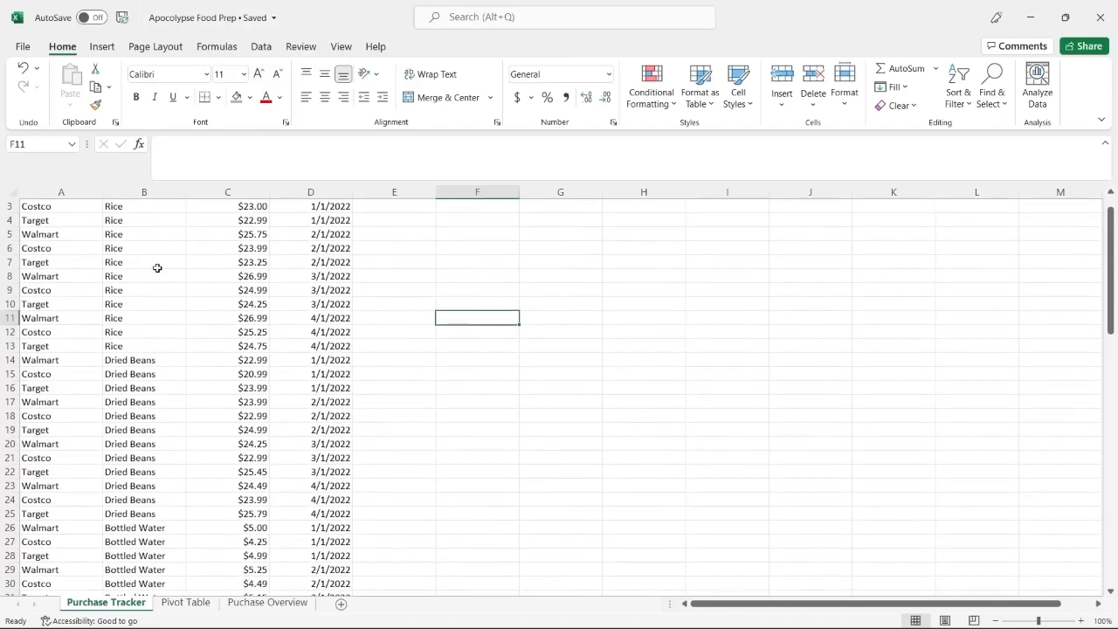
pyautogui.scroll(-4, 164, 336)
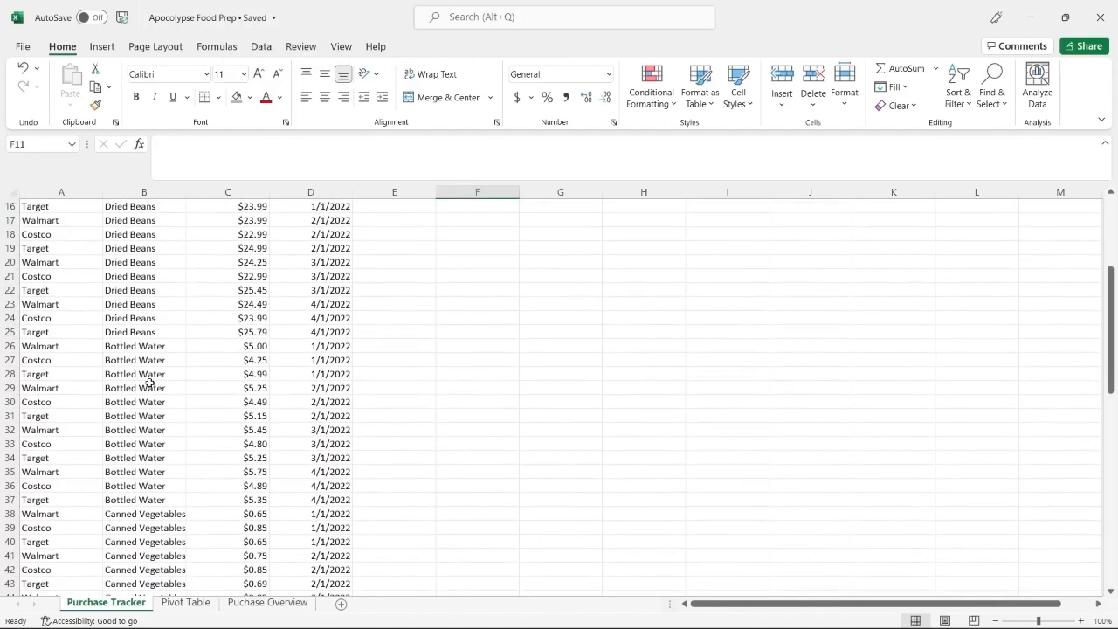
pyautogui.scroll(-8, 149, 383)
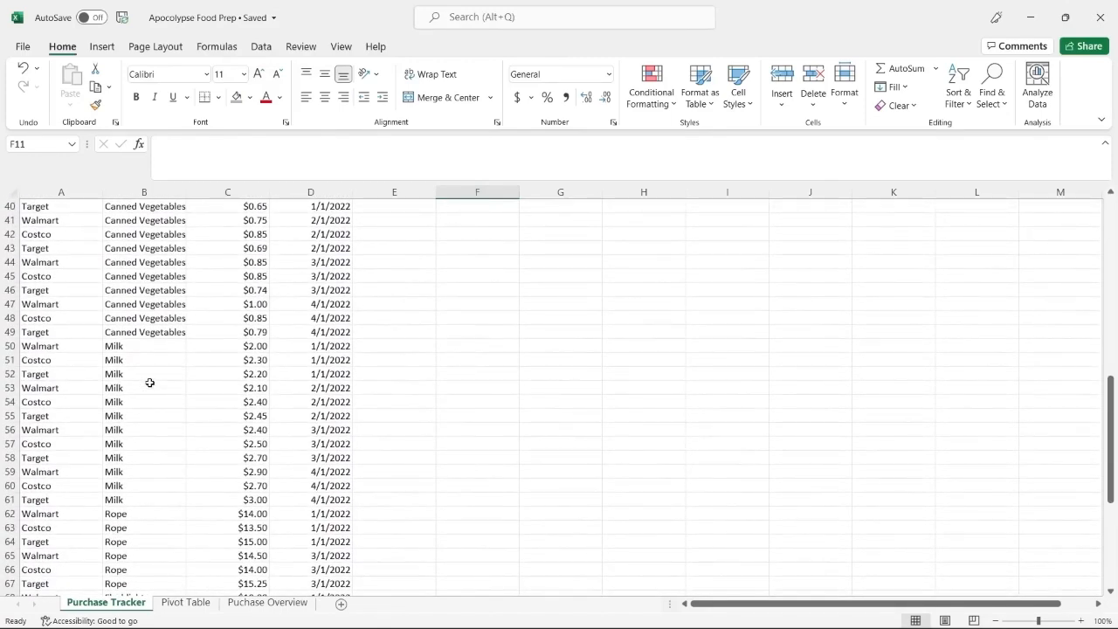
pyautogui.scroll(-4, 149, 383)
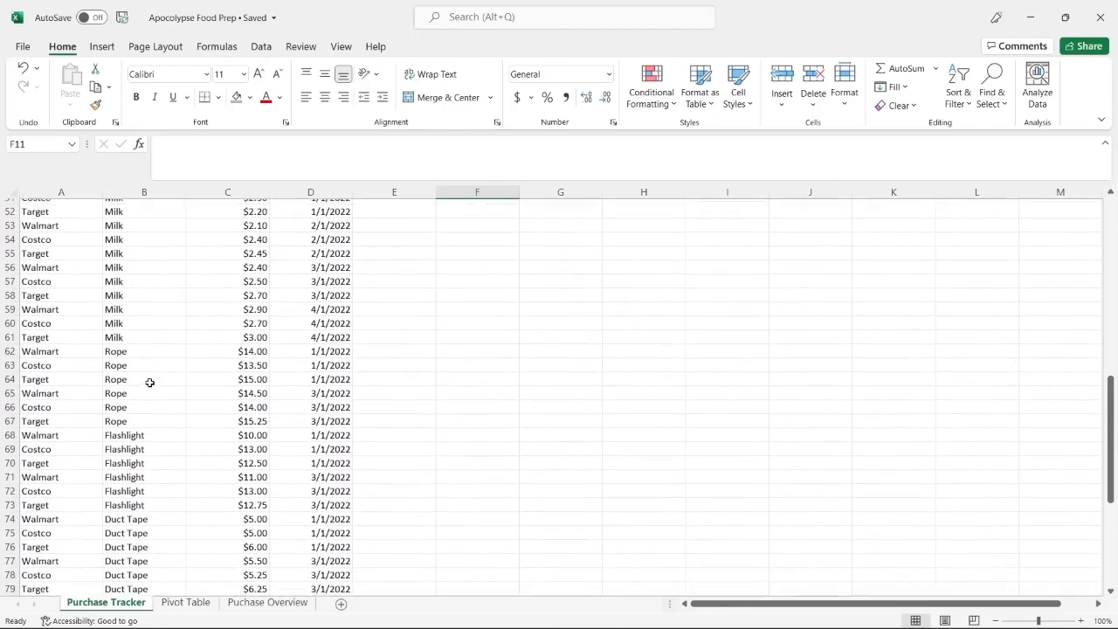
pyautogui.scroll(-3, 129, 370)
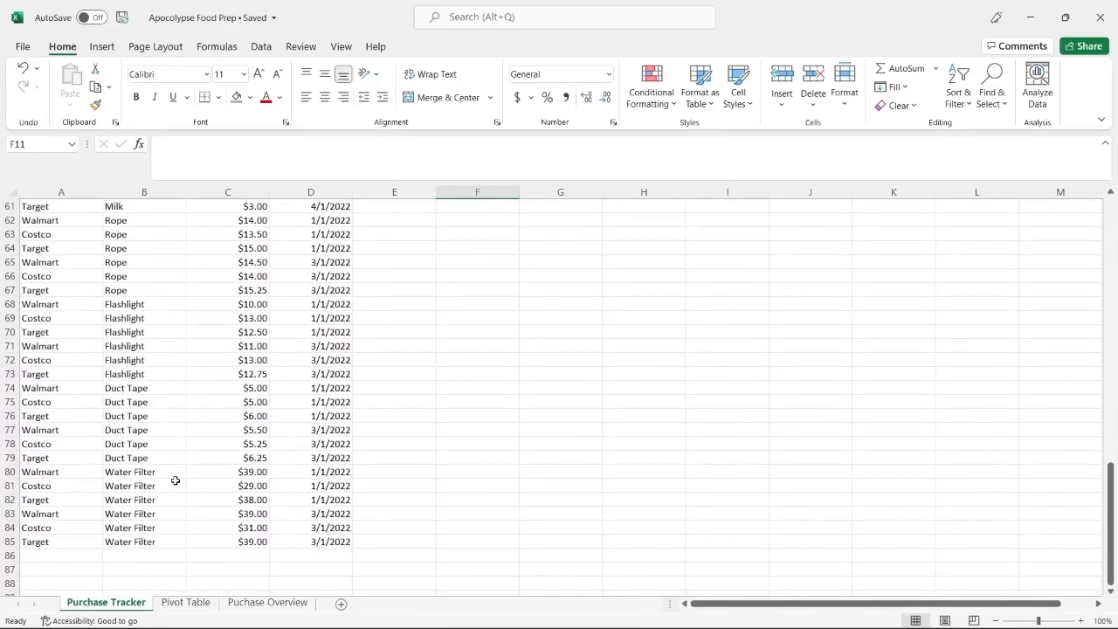
# Review the store and product prices by month on the Pivot Table sheet, and open the Puchase Overview sheet
pyautogui.click(186, 603)
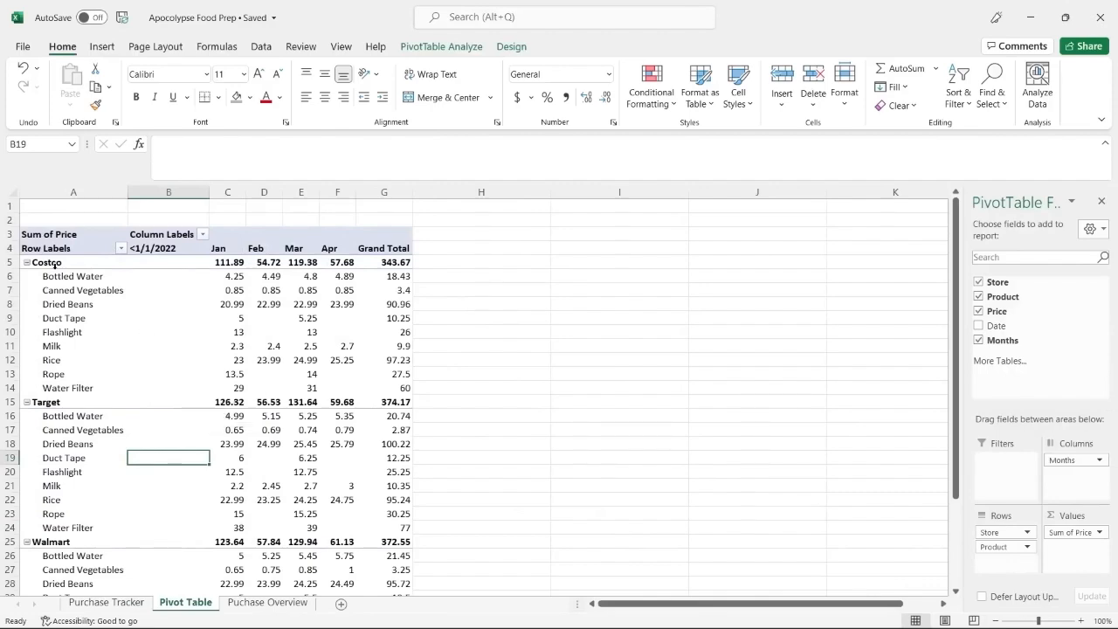
pyautogui.scroll(-2, 87, 332)
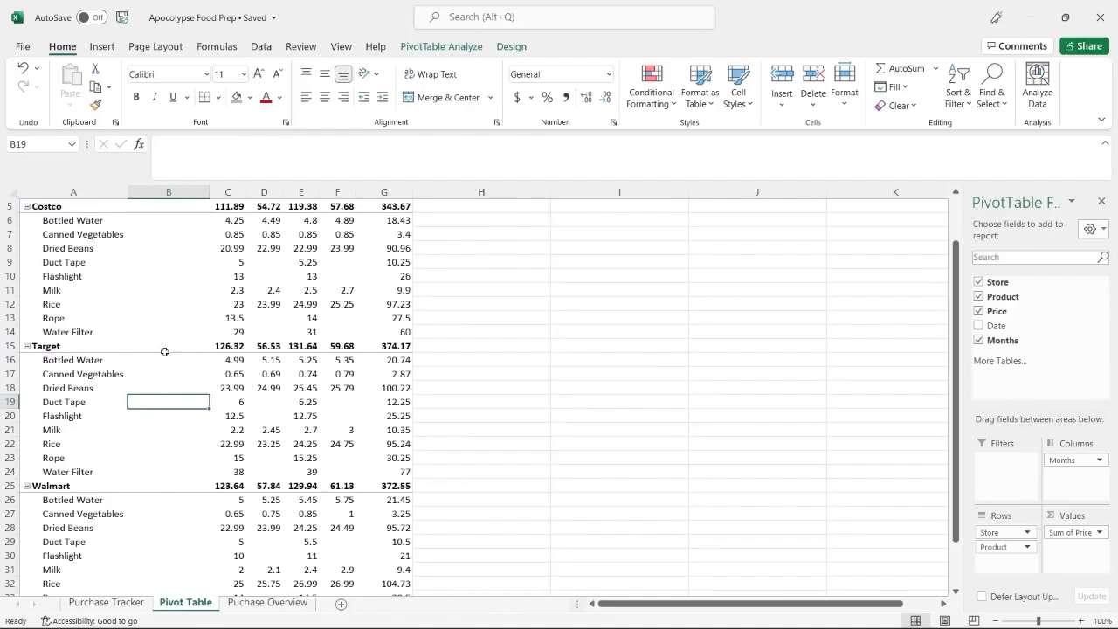
pyautogui.scroll(-5, 345, 350)
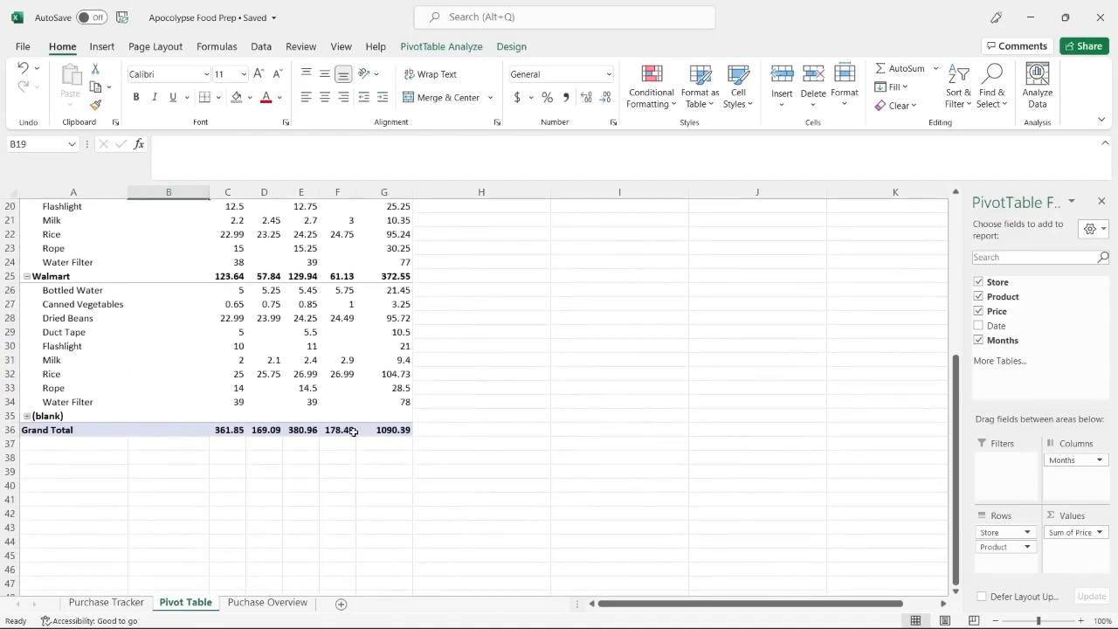
pyautogui.scroll(6, 379, 430)
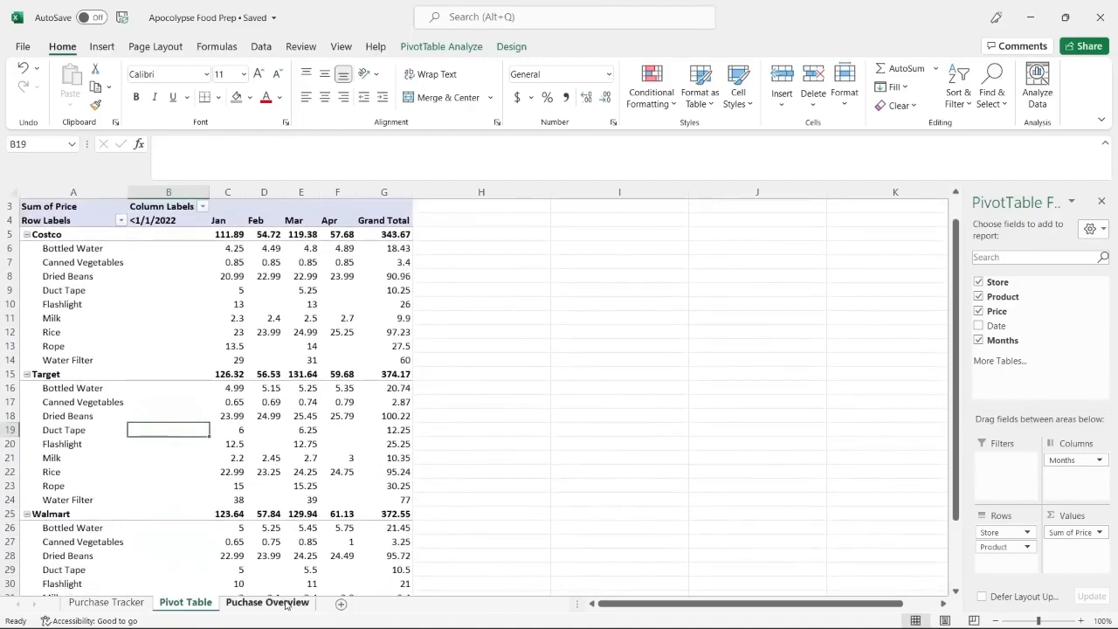
pyautogui.click(285, 601)
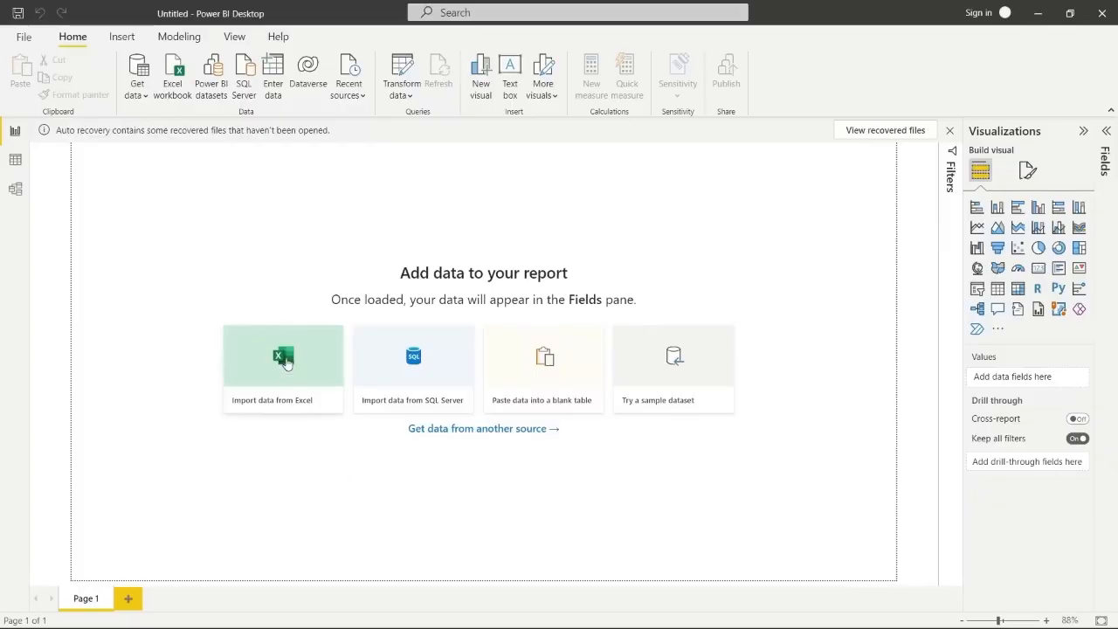
# In Power BI Desktop, import the Apocolypse Food Prep Excel workbook from the Power BI Tutorials folder
pyautogui.click(286, 363)
pyautogui.click(261, 122)
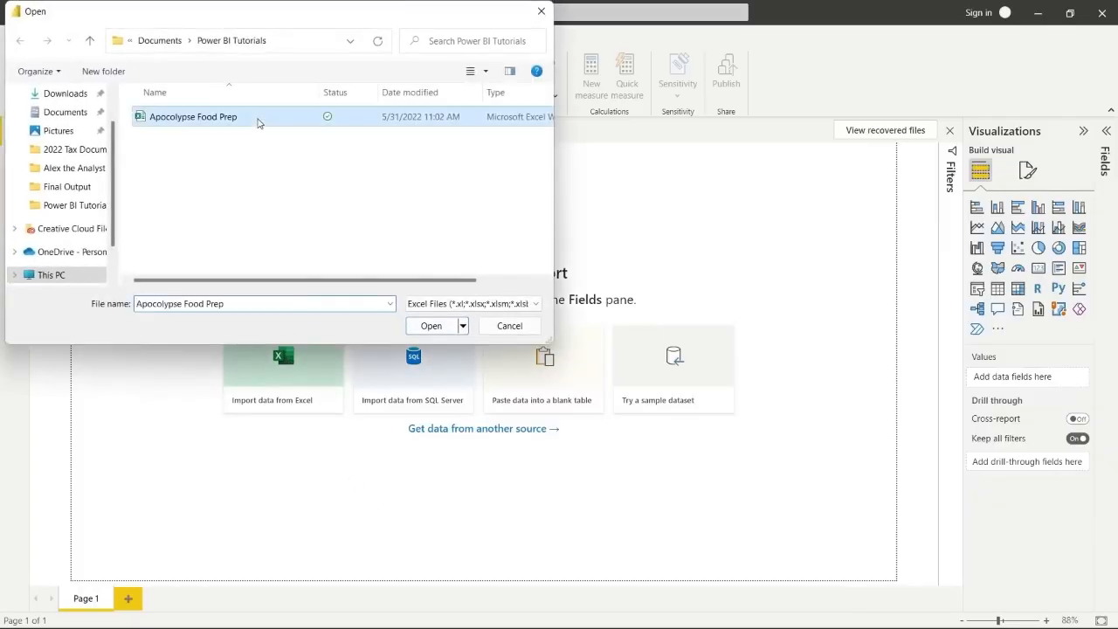
pyautogui.click(427, 329)
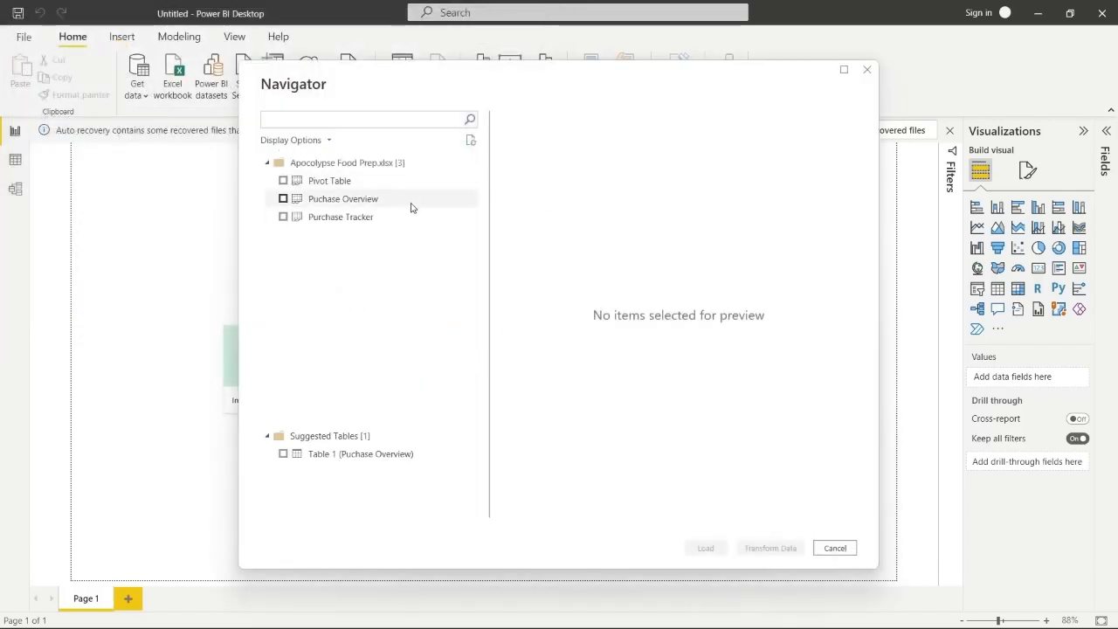
# Preview the data of the Pivot Table and Puchase Overview sheets before choosing what to import
pyautogui.click(380, 188)
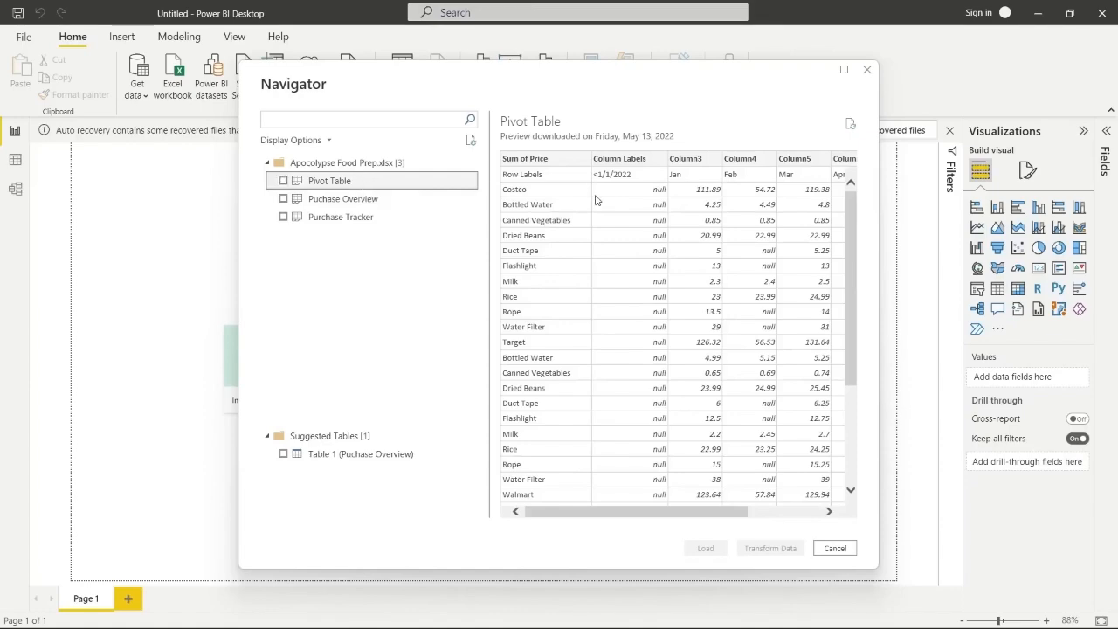
pyautogui.scroll(-5, 628, 292)
pyautogui.scroll(5, 623, 262)
pyautogui.click(381, 201)
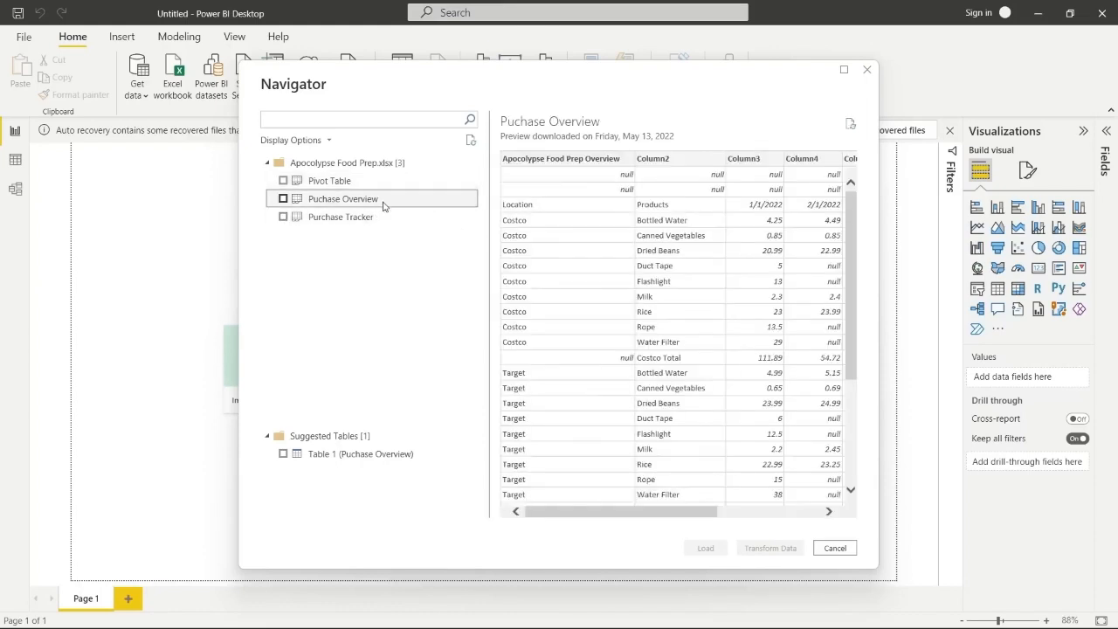
pyautogui.hscroll(4, 610, 266)
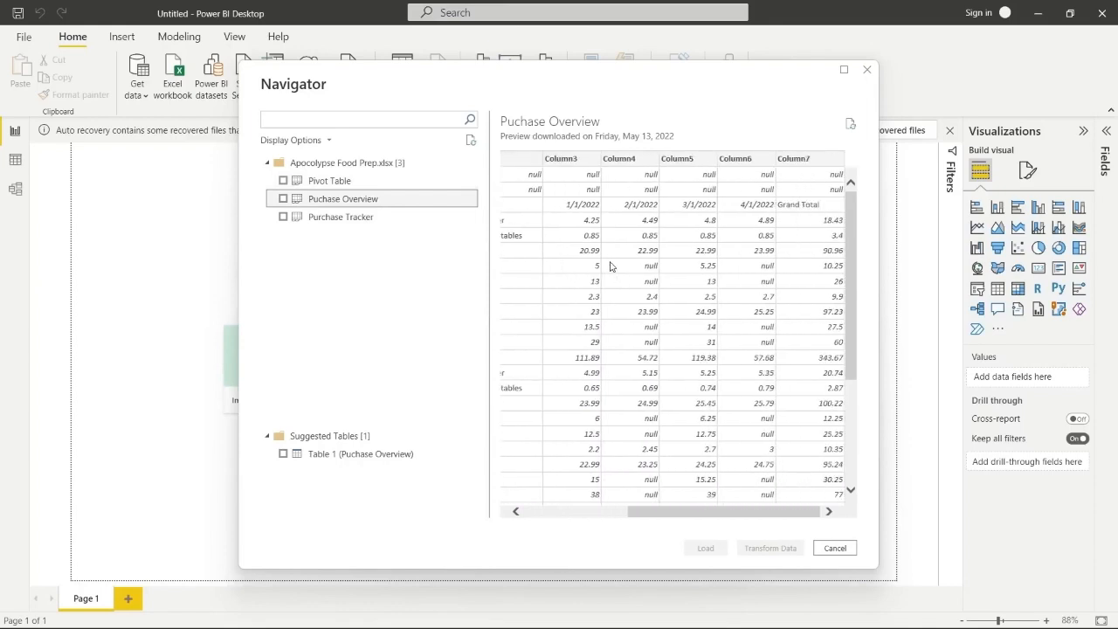
pyautogui.hscroll(-4, 610, 267)
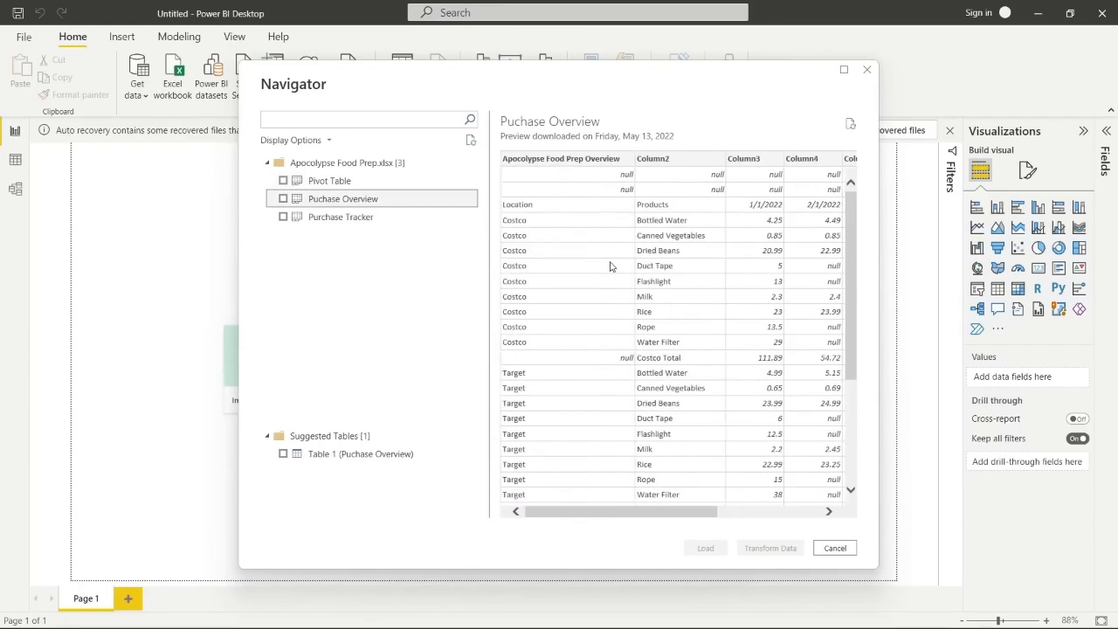
# Select the Pivot Table and Puchase Overview sheets for import and open them in the Power Query Editor for transformation
pyautogui.click(283, 182)
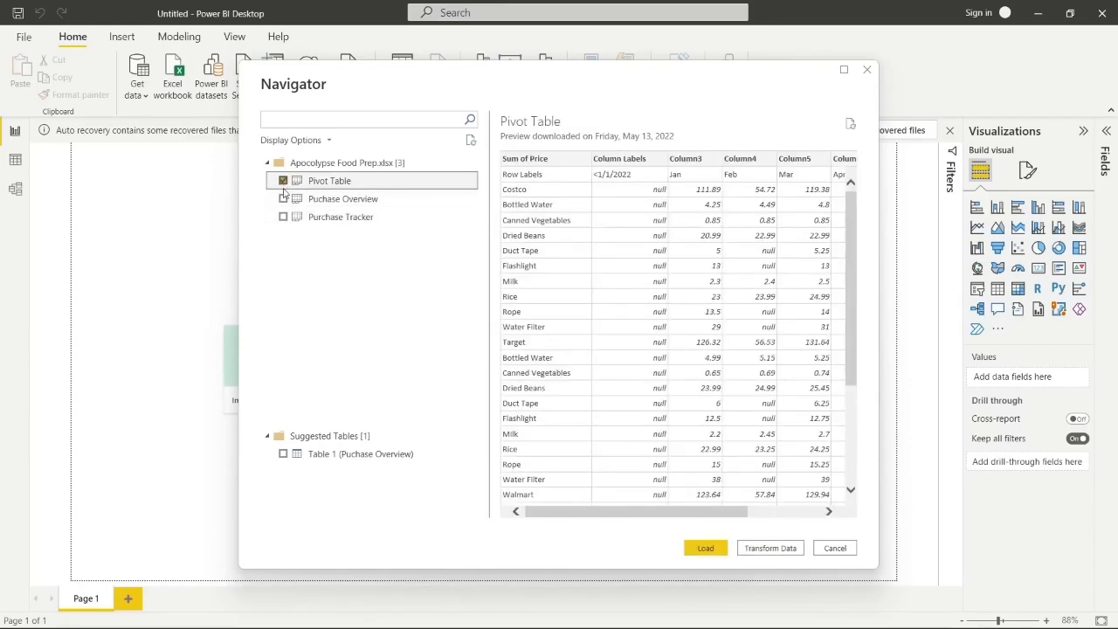
pyautogui.click(283, 199)
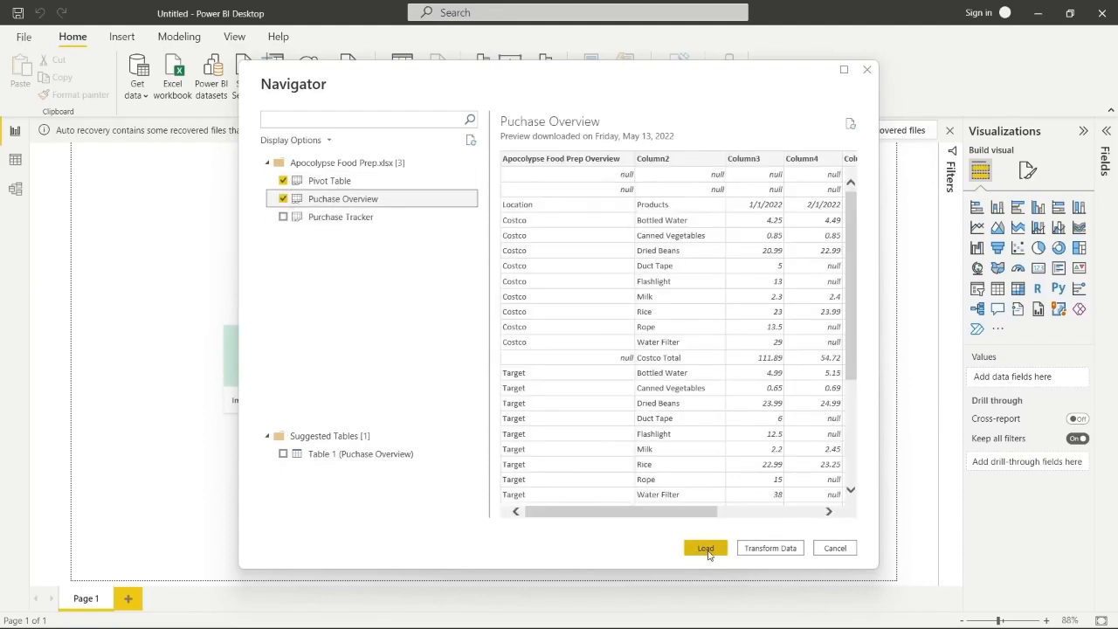
pyautogui.click(771, 548)
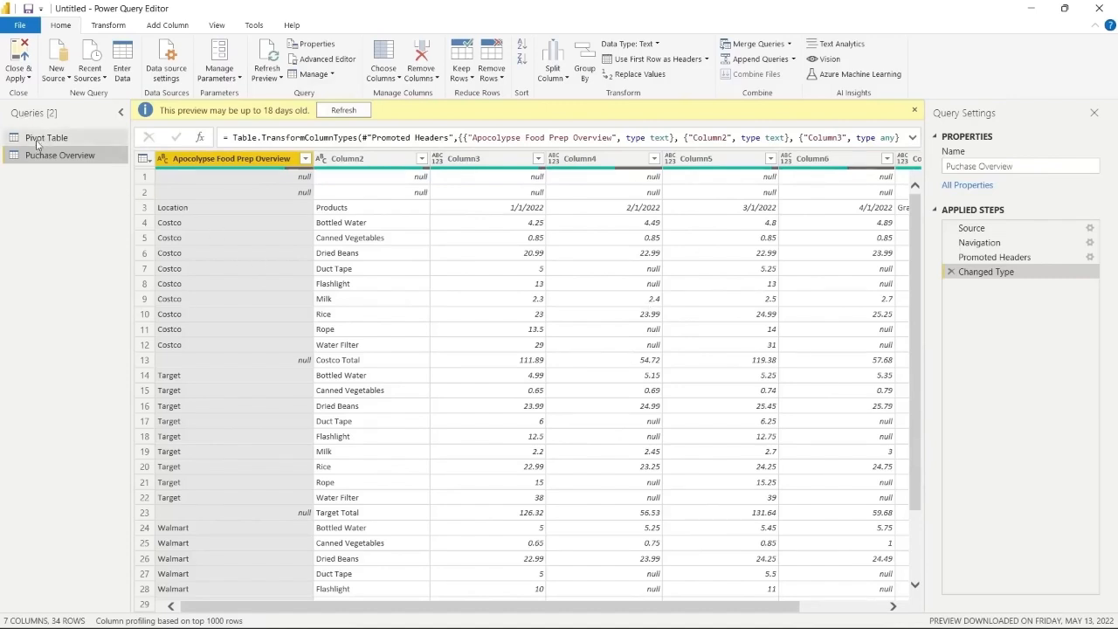
# Compare the data of the Pivot Table and Puchase Overview queries, ending on the Pivot Table query
pyautogui.click(75, 139)
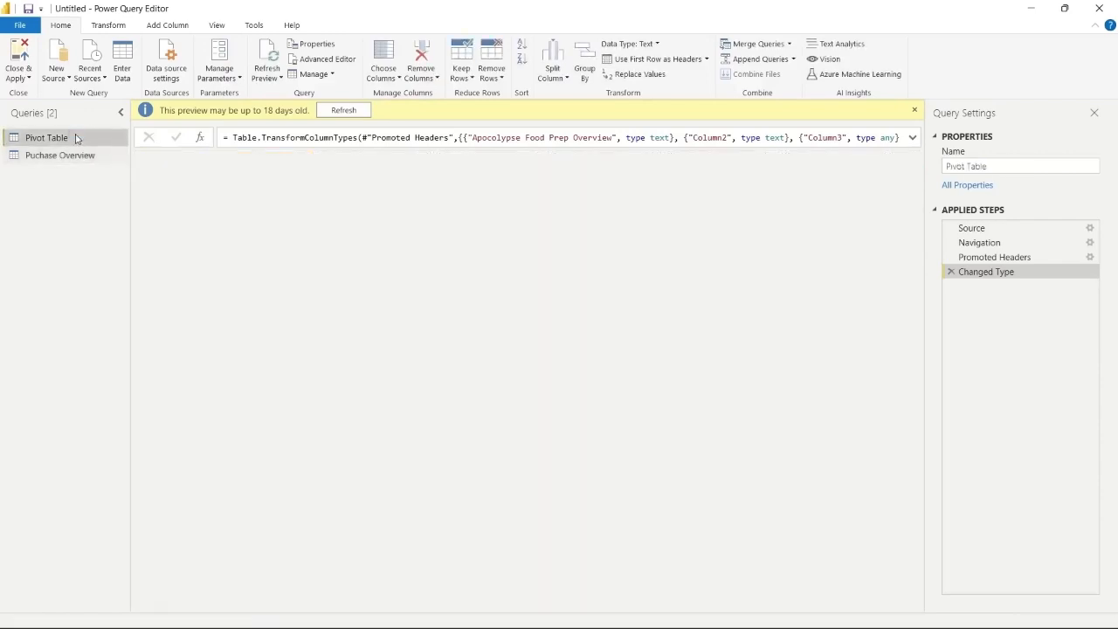
pyautogui.click(77, 155)
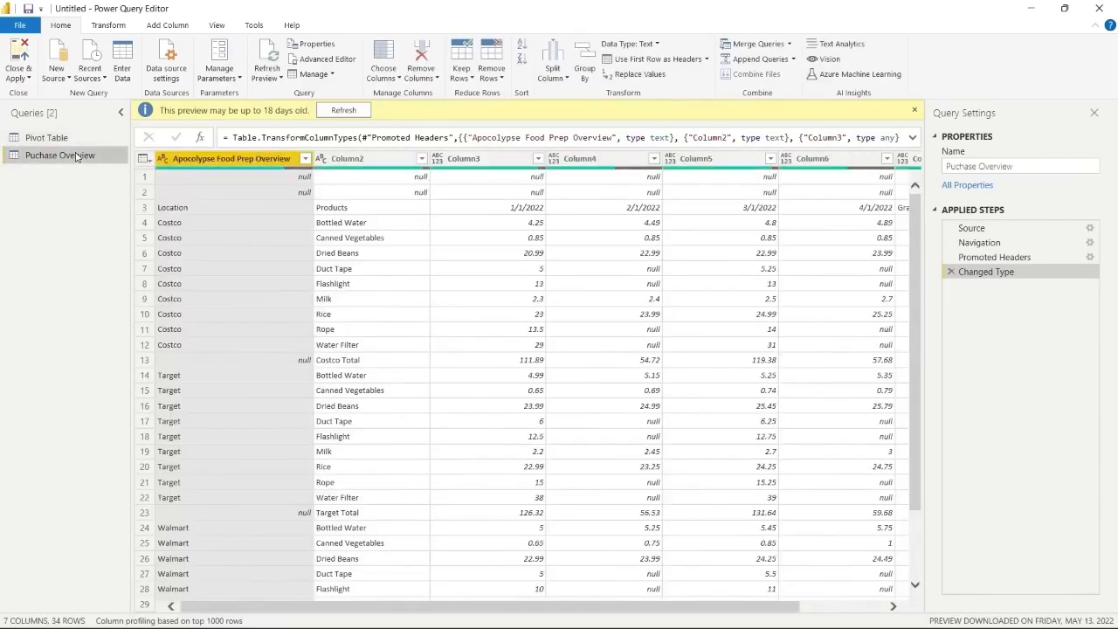
pyautogui.click(79, 142)
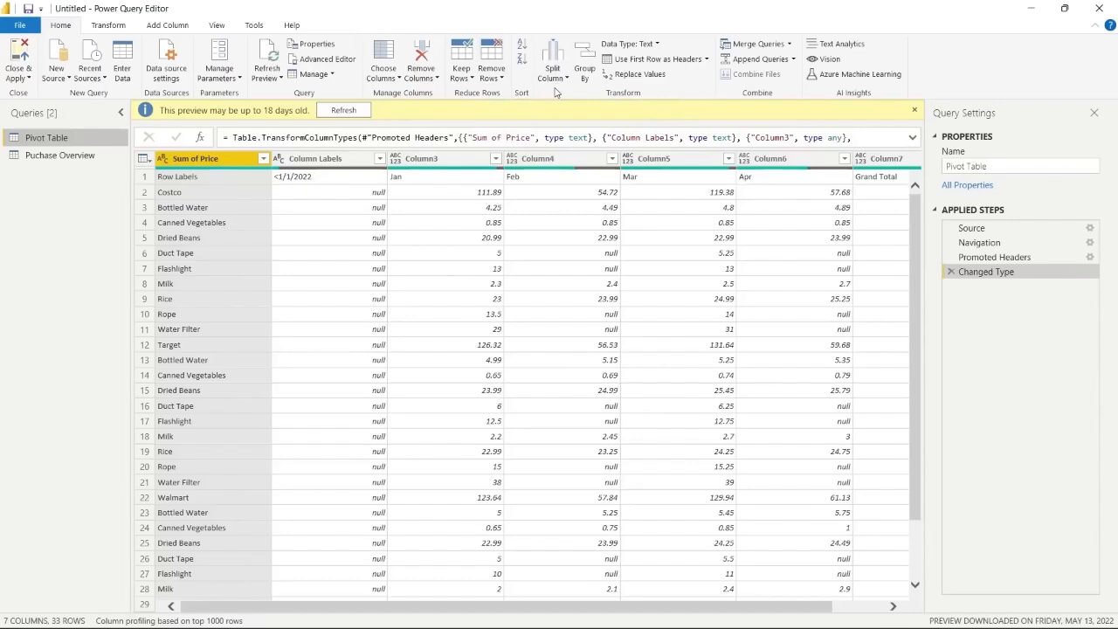
pyautogui.click(108, 25)
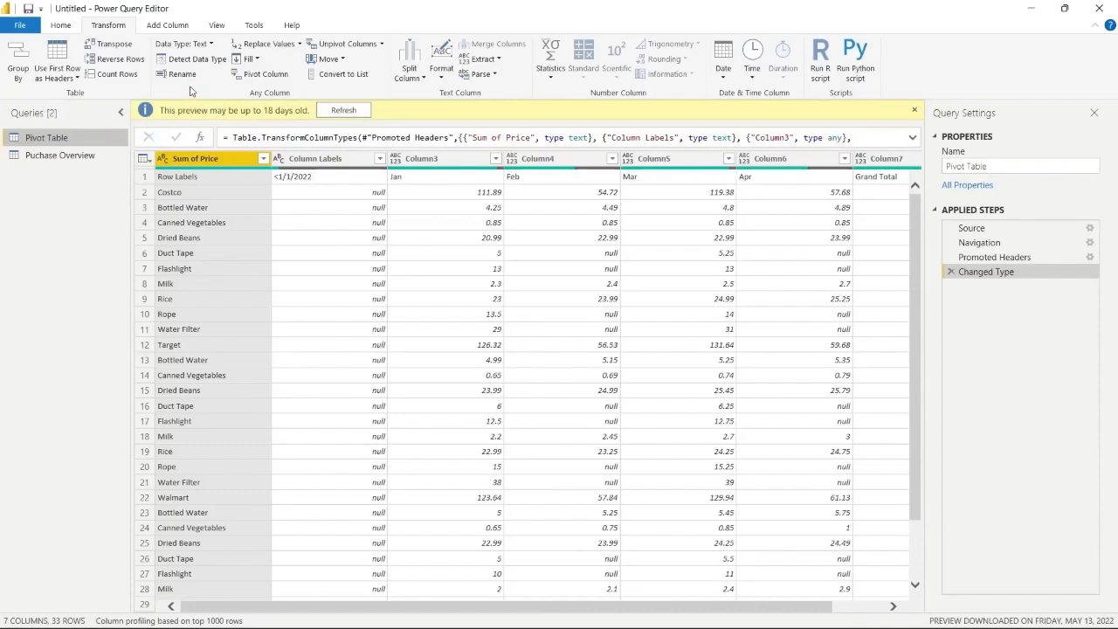
pyautogui.click(168, 25)
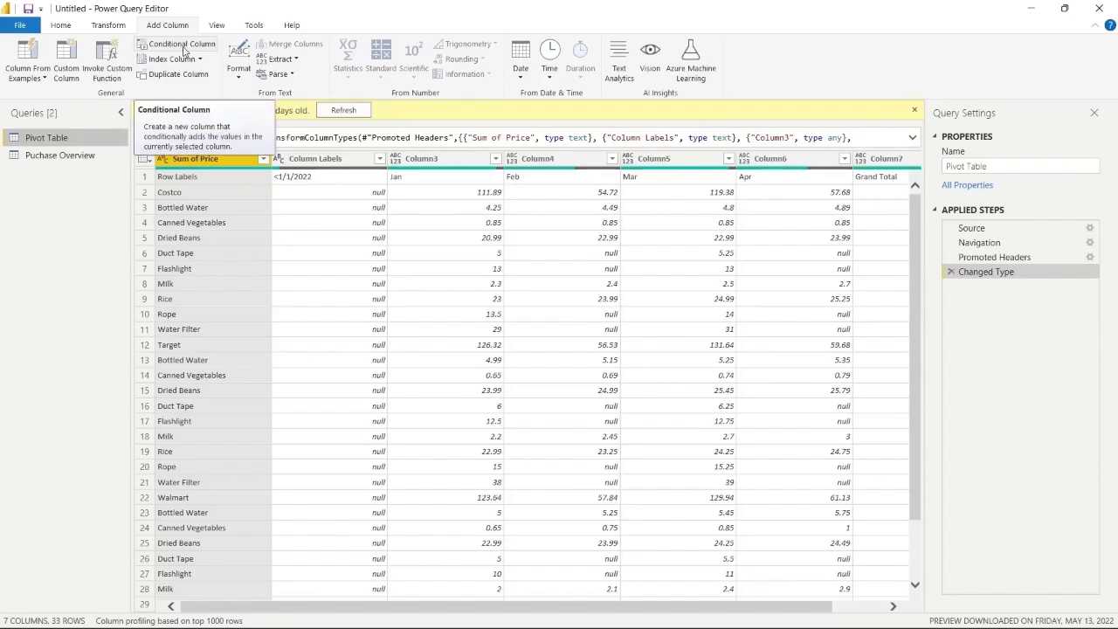
pyautogui.click(217, 25)
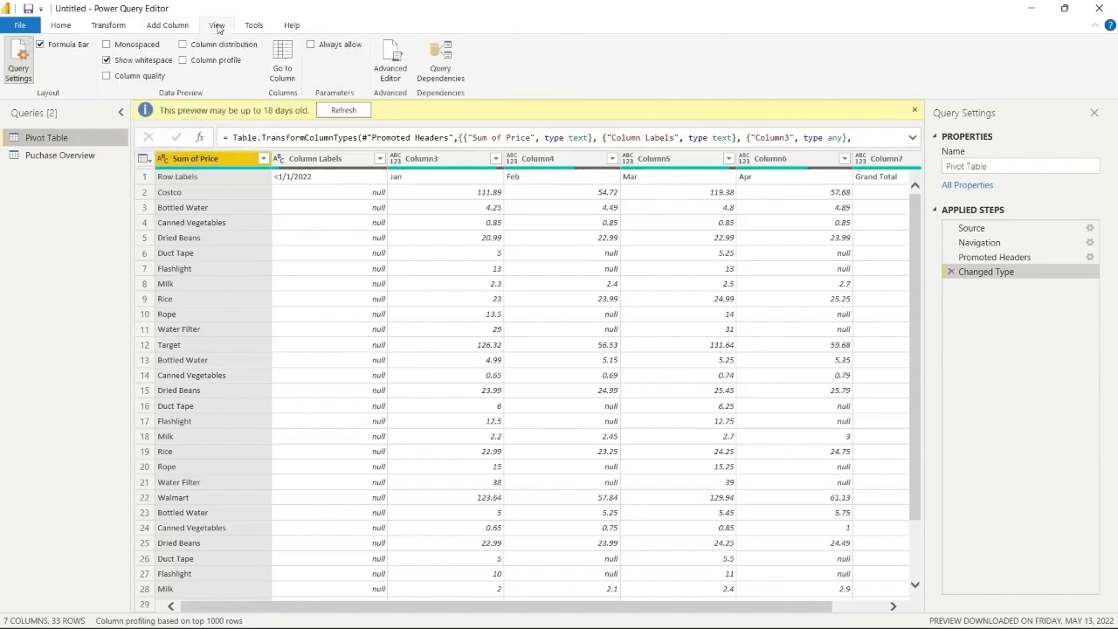
pyautogui.click(254, 25)
pyautogui.click(292, 25)
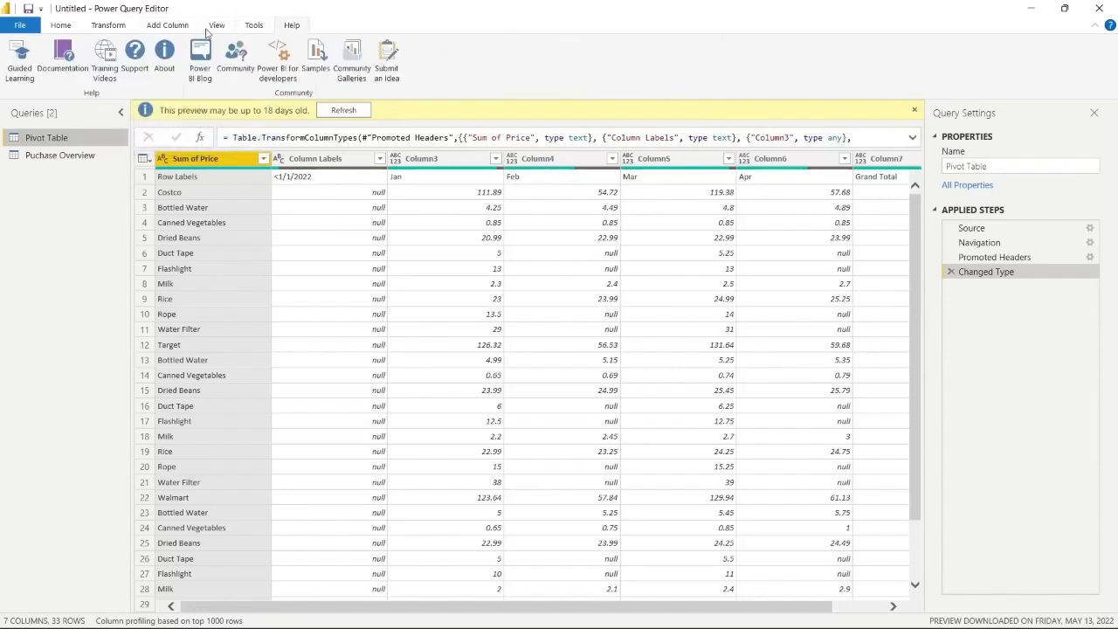
pyautogui.click(65, 28)
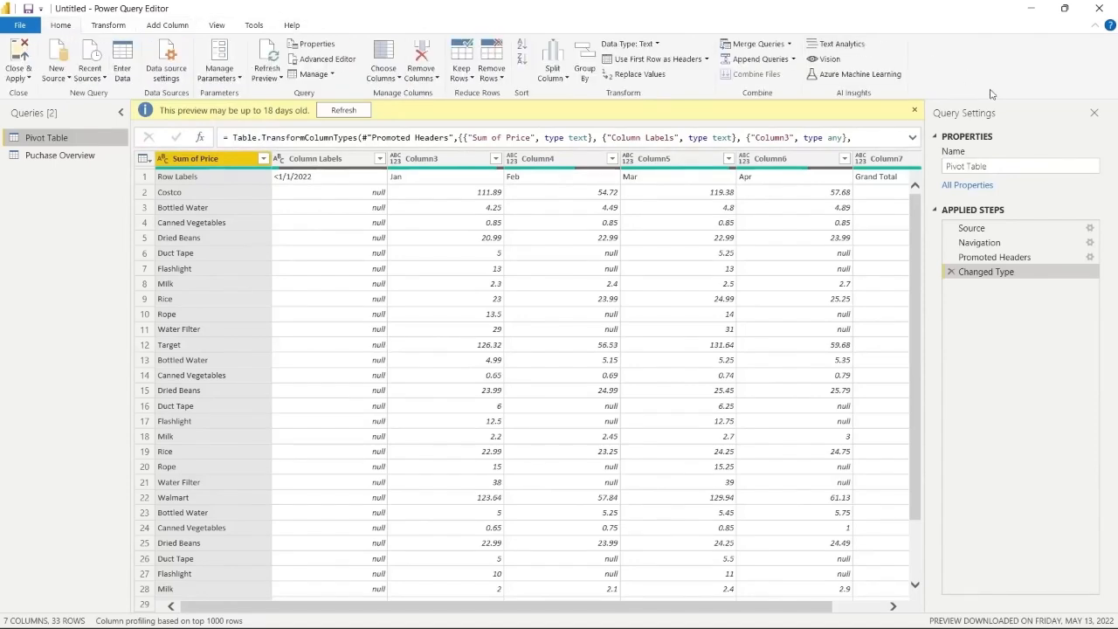
# Rename the Pivot Table query as "Pivot Table 2022"
pyautogui.click(952, 165)
pyautogui.click(998, 166)
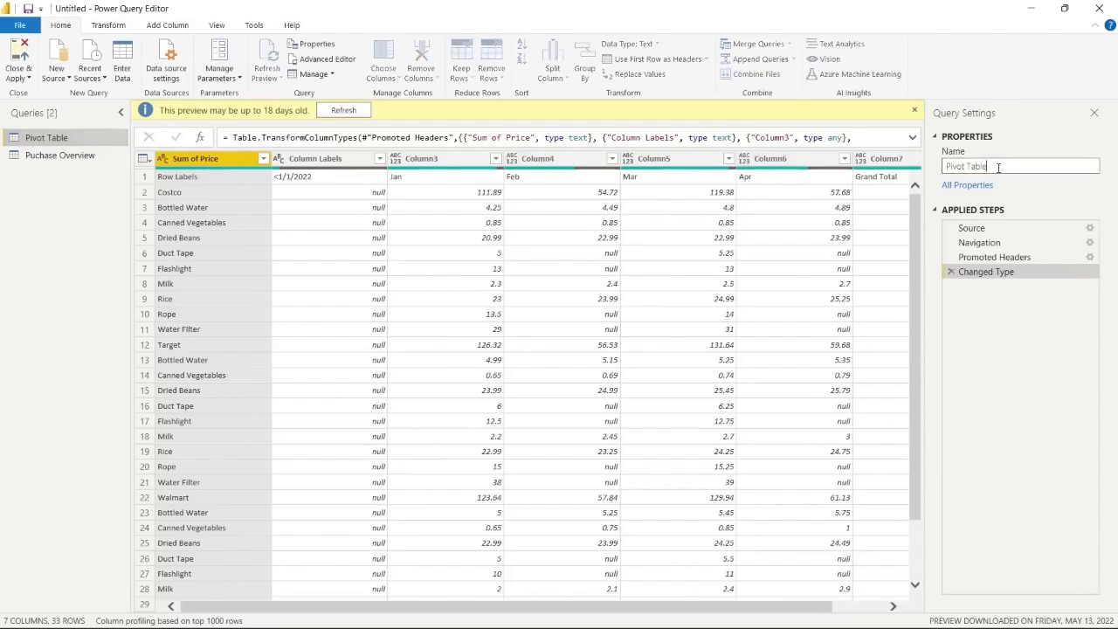
pyautogui.write('2022')
pyautogui.press('Return')
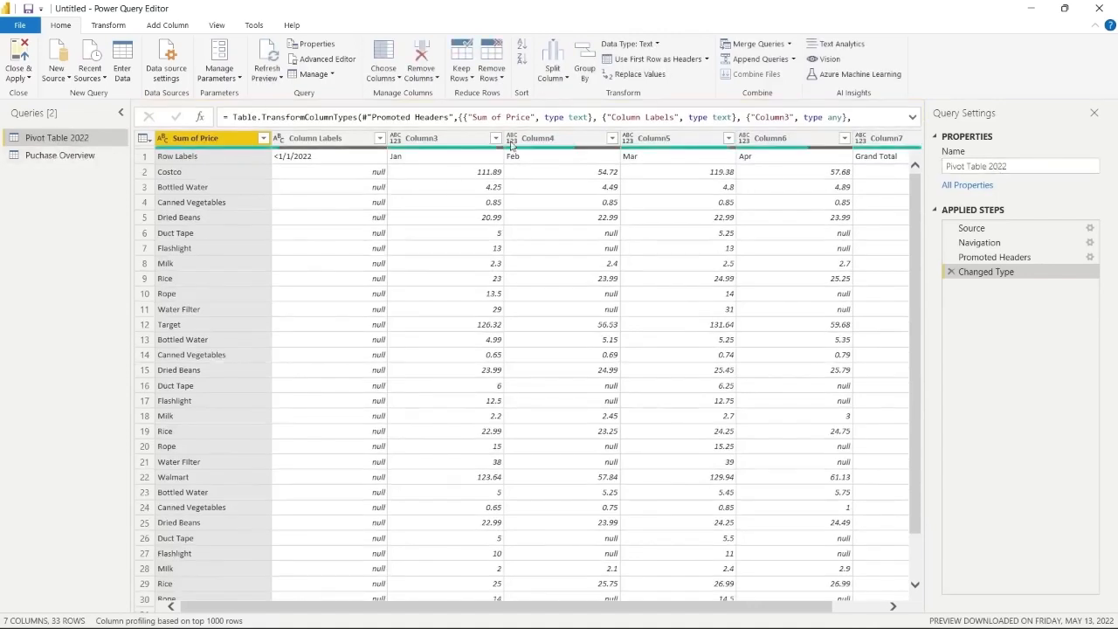
# Examine the applied steps of the Pivot Table 2022 query, check the Source step's file settings and return to the Changed Type step
pyautogui.moveTo(964, 228); pyautogui.dragTo(966, 240)
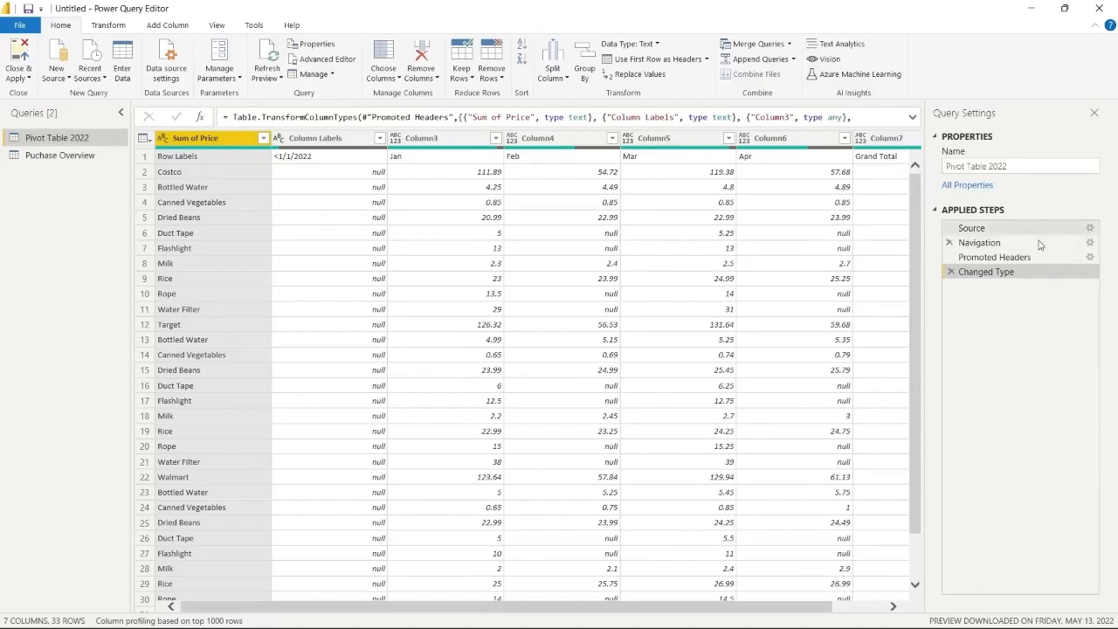
pyautogui.moveTo(1037, 255); pyautogui.dragTo(1035, 291)
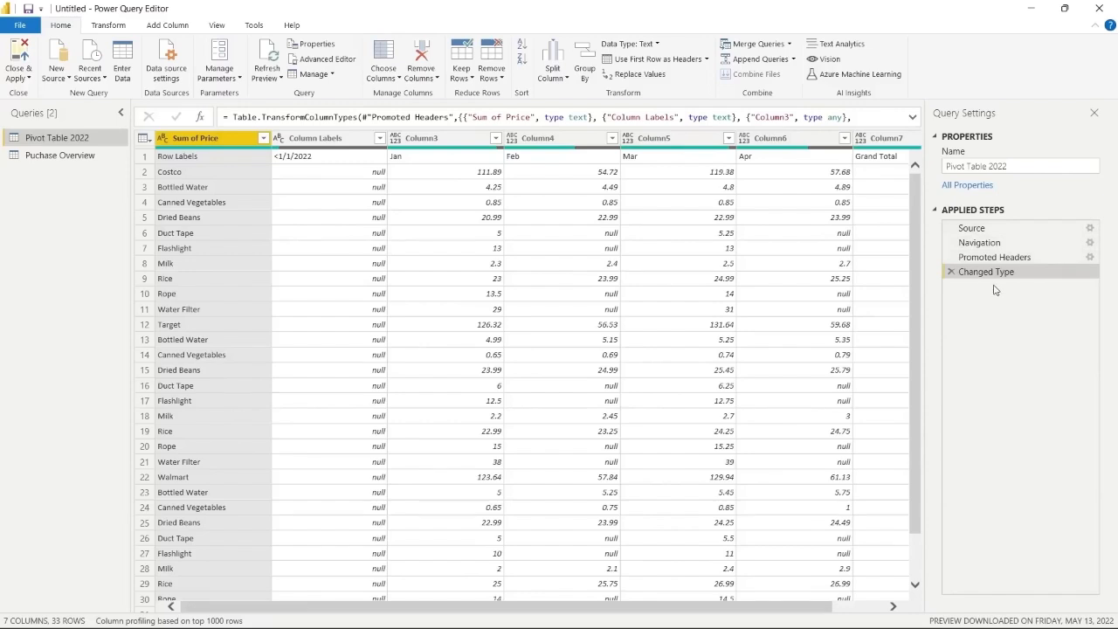
pyautogui.click(1090, 229)
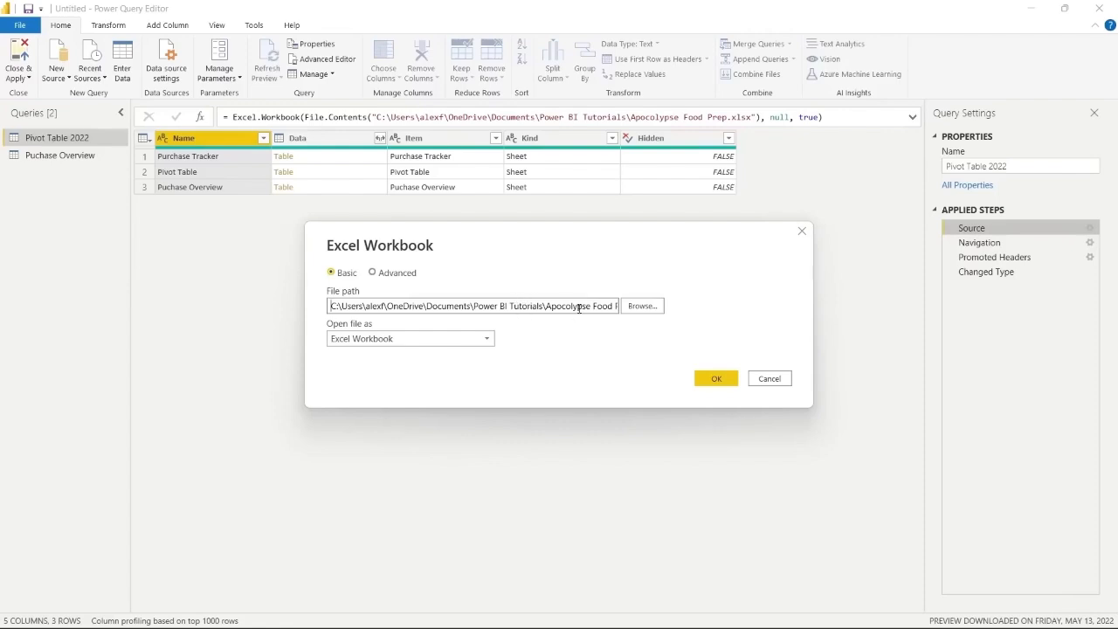
pyautogui.click(770, 380)
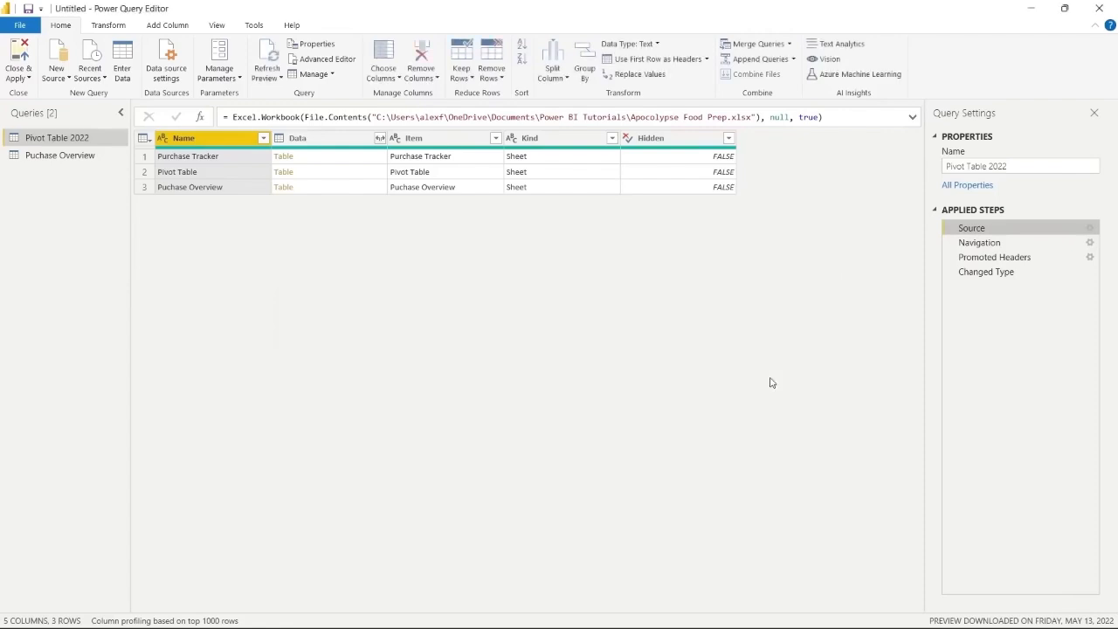
pyautogui.click(1011, 272)
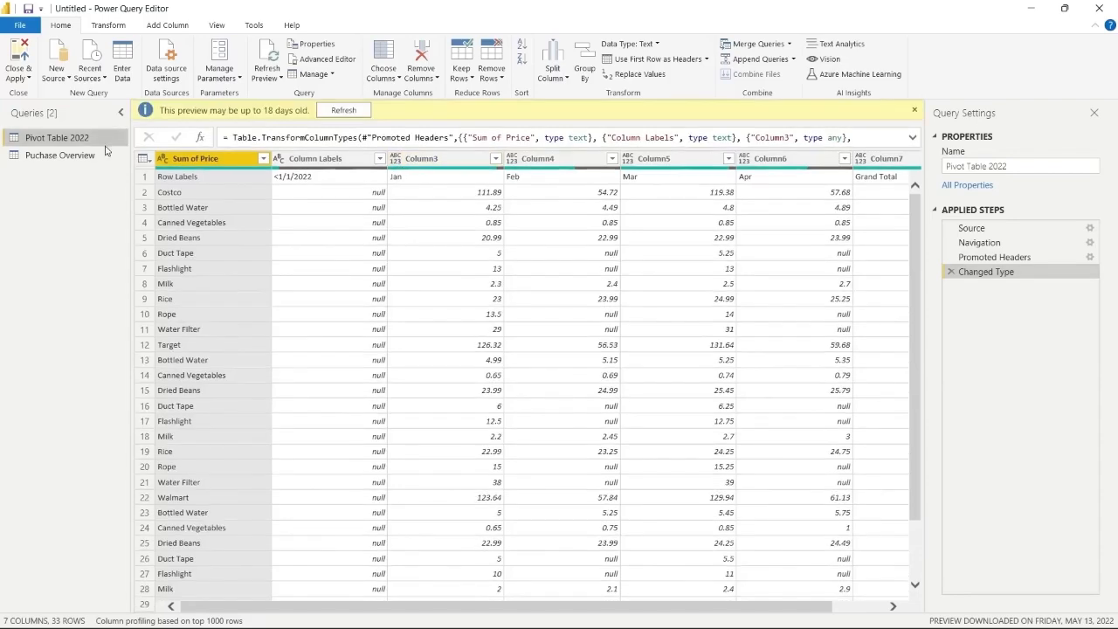
# Look through the columns, null cells and total rows of the Puchase Overview query
pyautogui.click(103, 154)
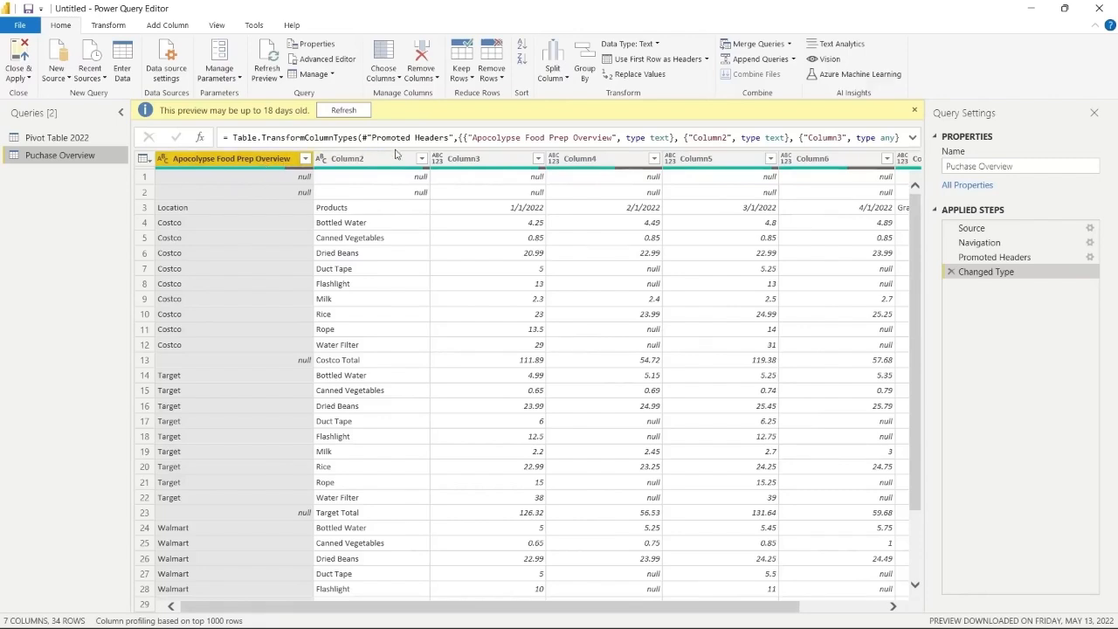
pyautogui.moveTo(755, 171)
pyautogui.click(298, 360)
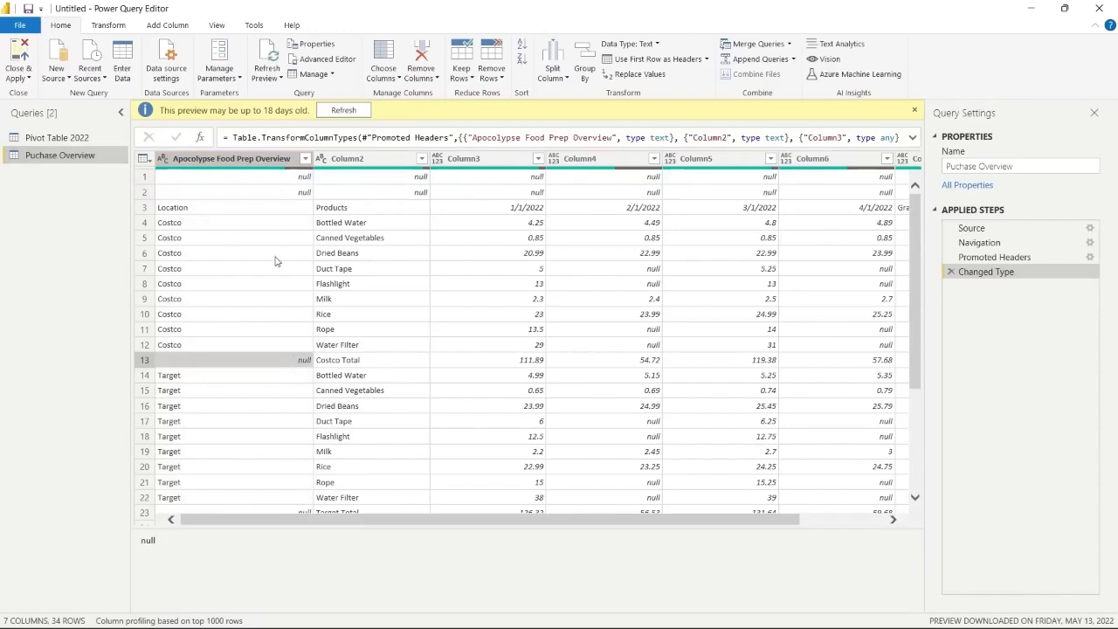
pyautogui.click(273, 166)
pyautogui.scroll(-2, 417, 292)
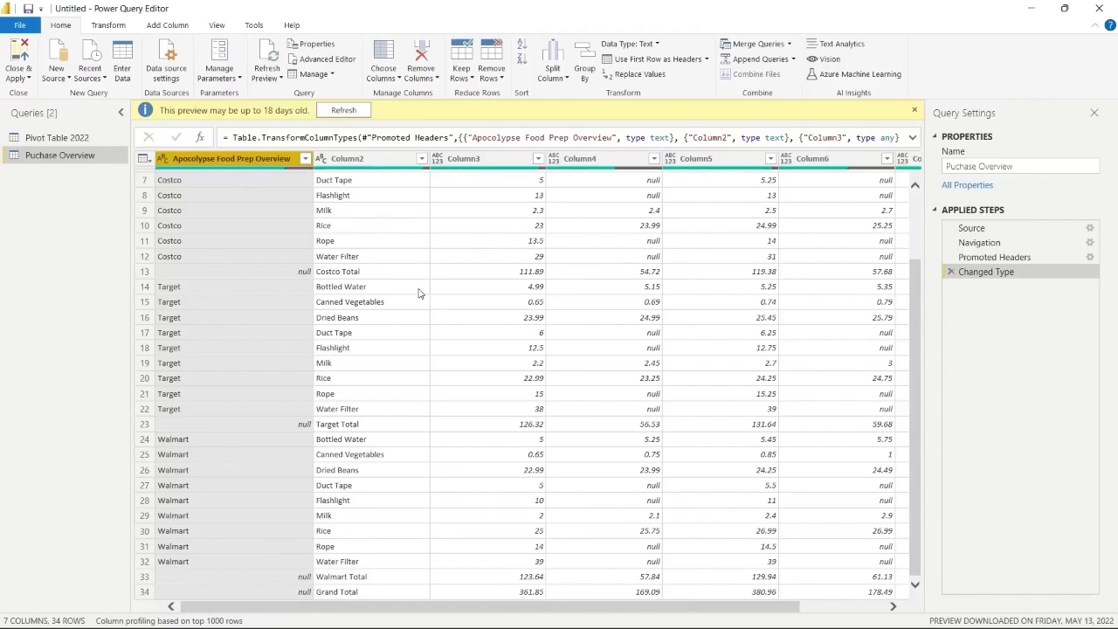
pyautogui.scroll(2, 418, 294)
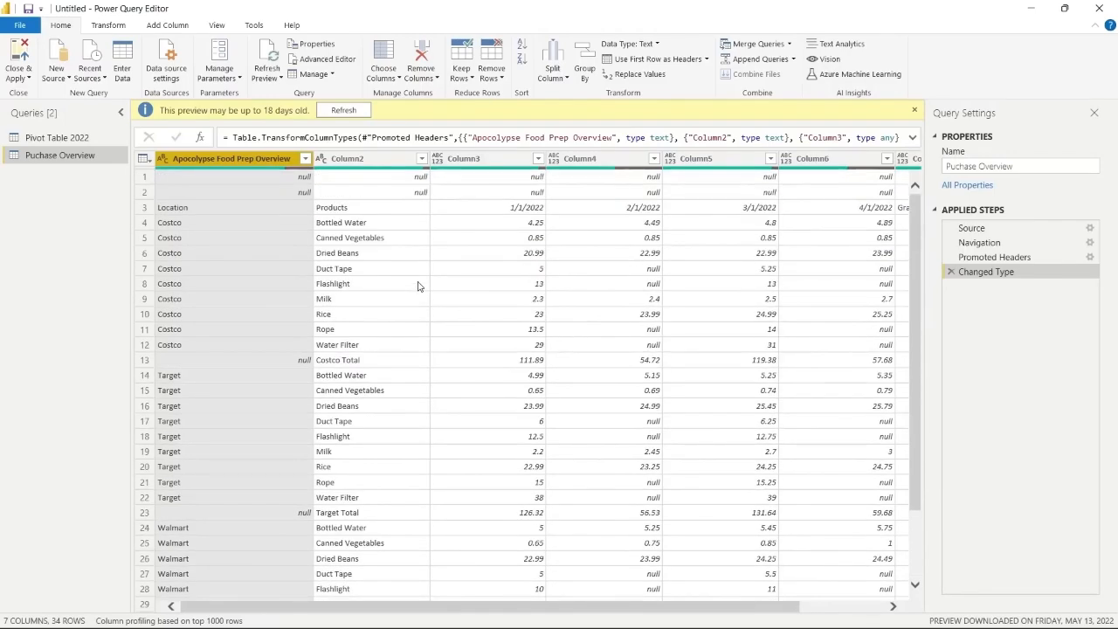
# Remove the top 2 rows of the Puchase Overview query
pyautogui.click(146, 178)
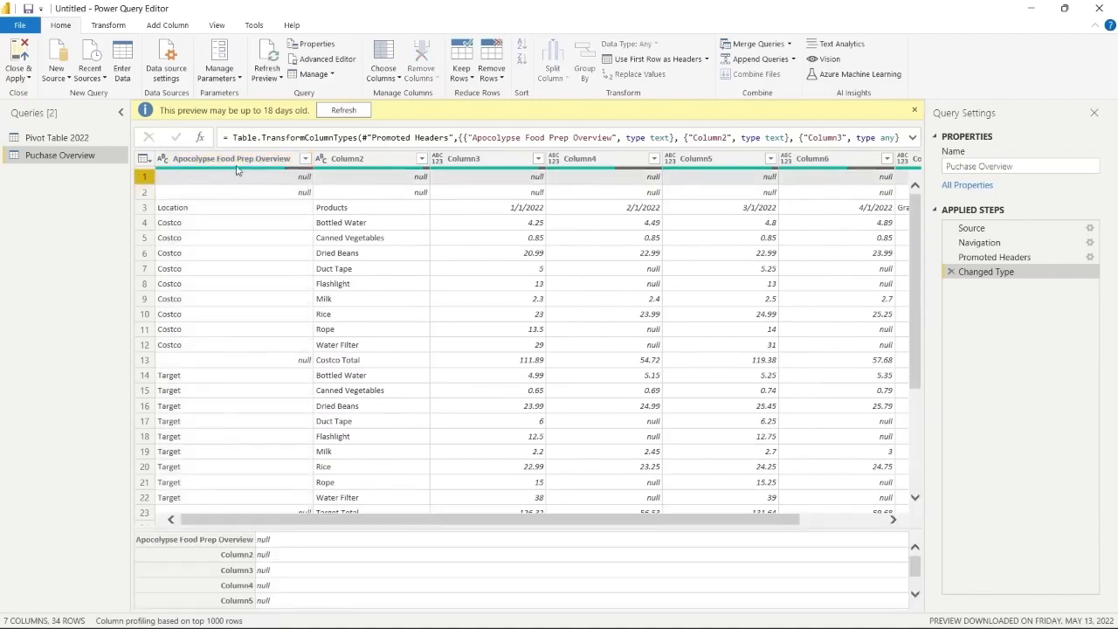
pyautogui.click(492, 74)
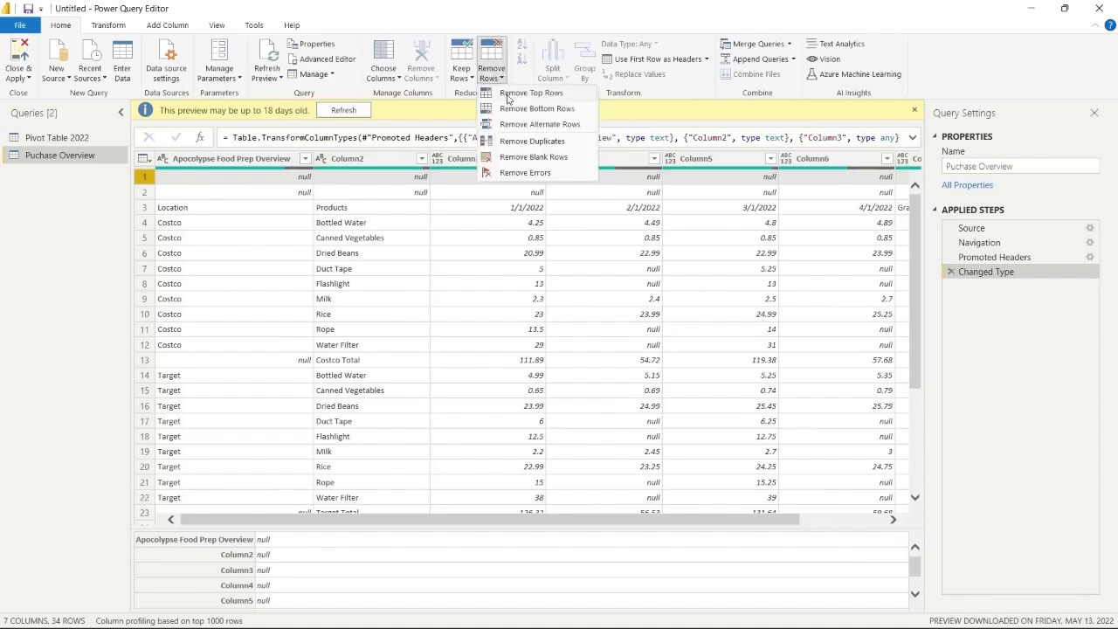
pyautogui.click(507, 93)
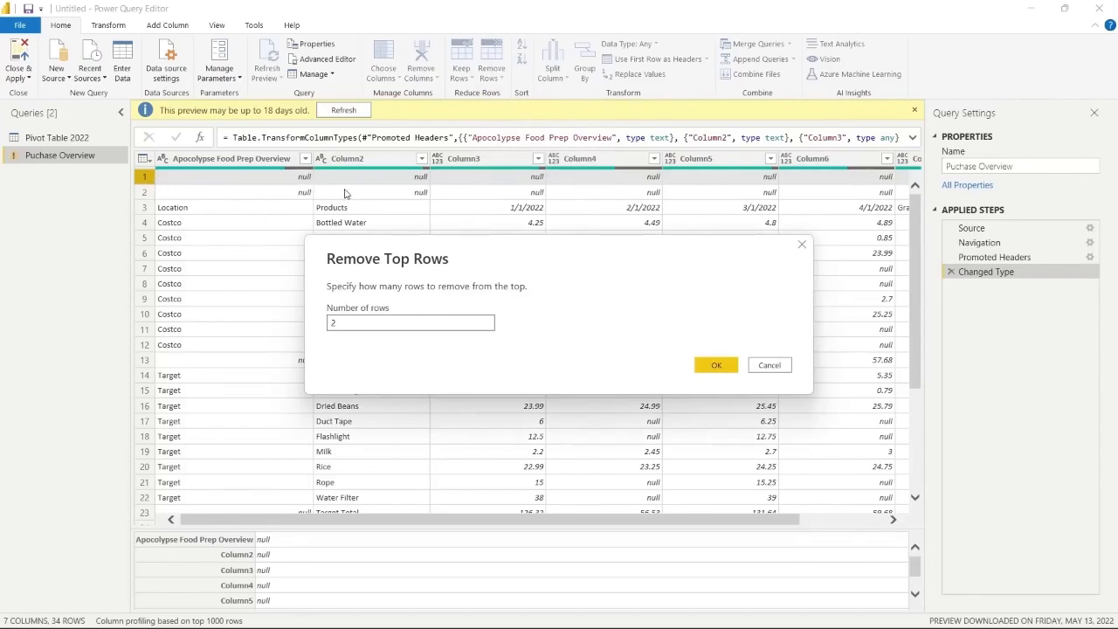
pyautogui.click(717, 366)
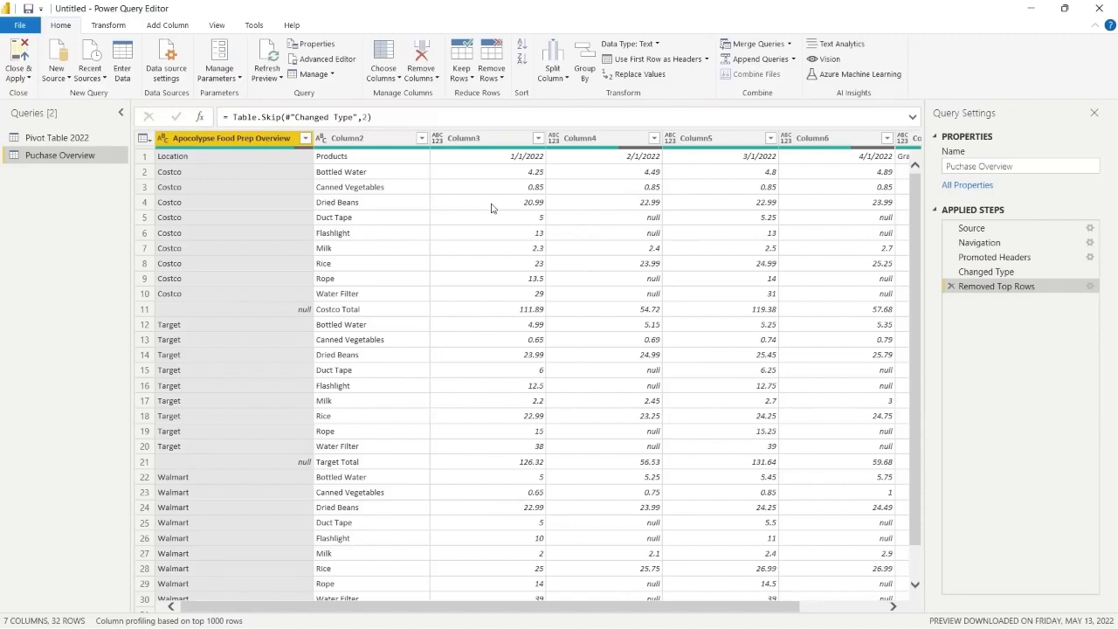
# Promote the first row of the Puchase Overview query, holding Location, Products and the month dates, to column headers
pyautogui.click(246, 157)
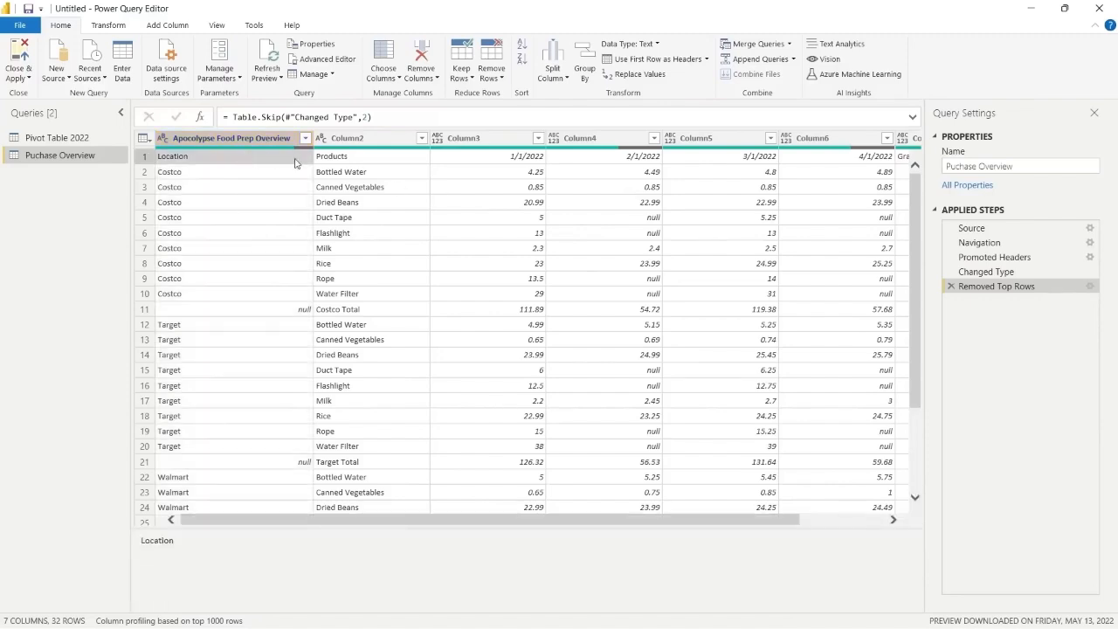
pyautogui.click(347, 156)
pyautogui.click(509, 156)
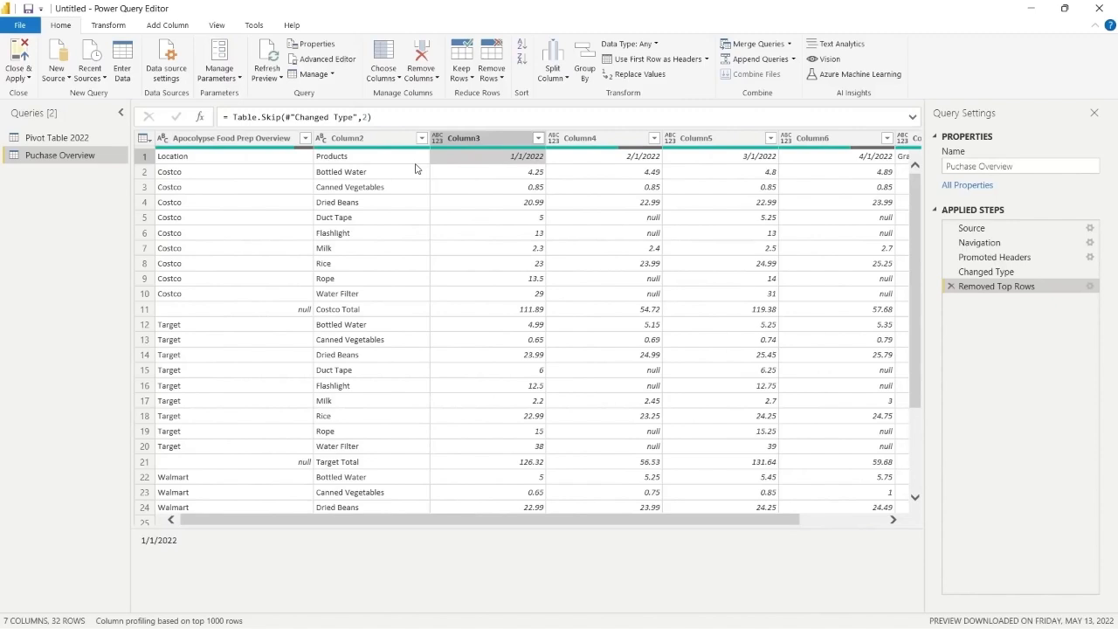
pyautogui.click(109, 26)
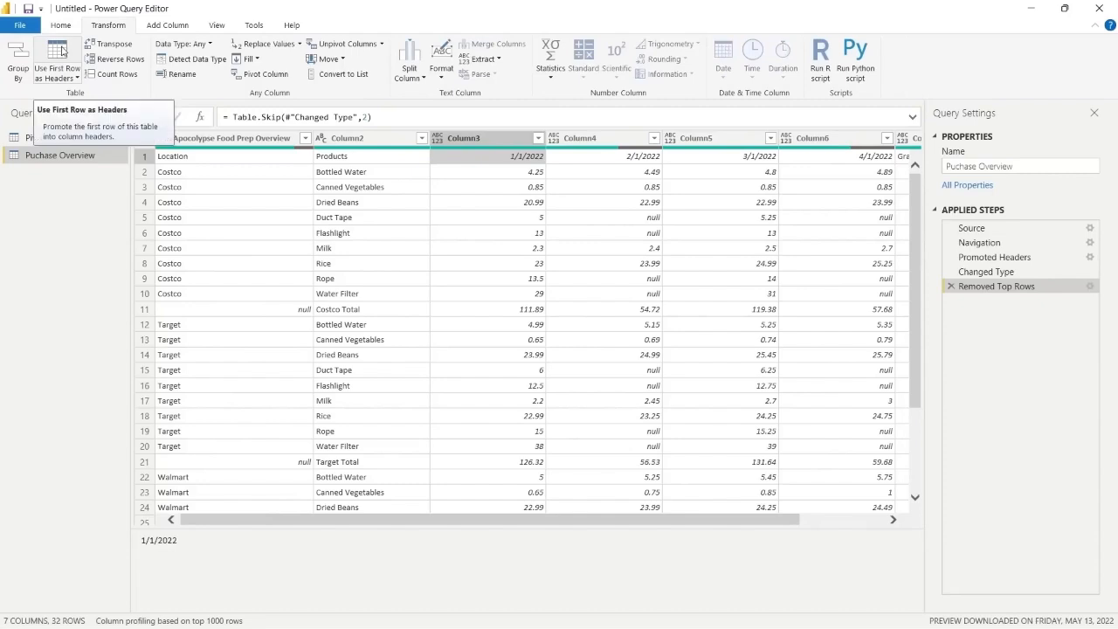
pyautogui.click(63, 51)
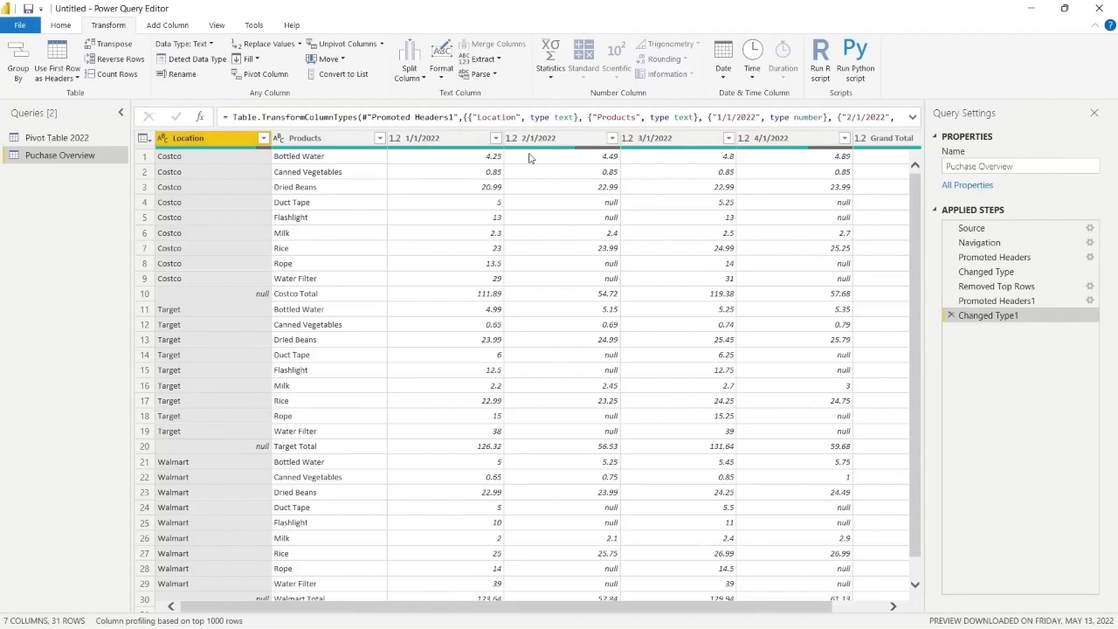
# Compare the table at the Removed Top Rows, Promoted Headers1 and Changed Type1 applied steps, ending on Changed Type1
pyautogui.click(1001, 303)
pyautogui.click(1005, 288)
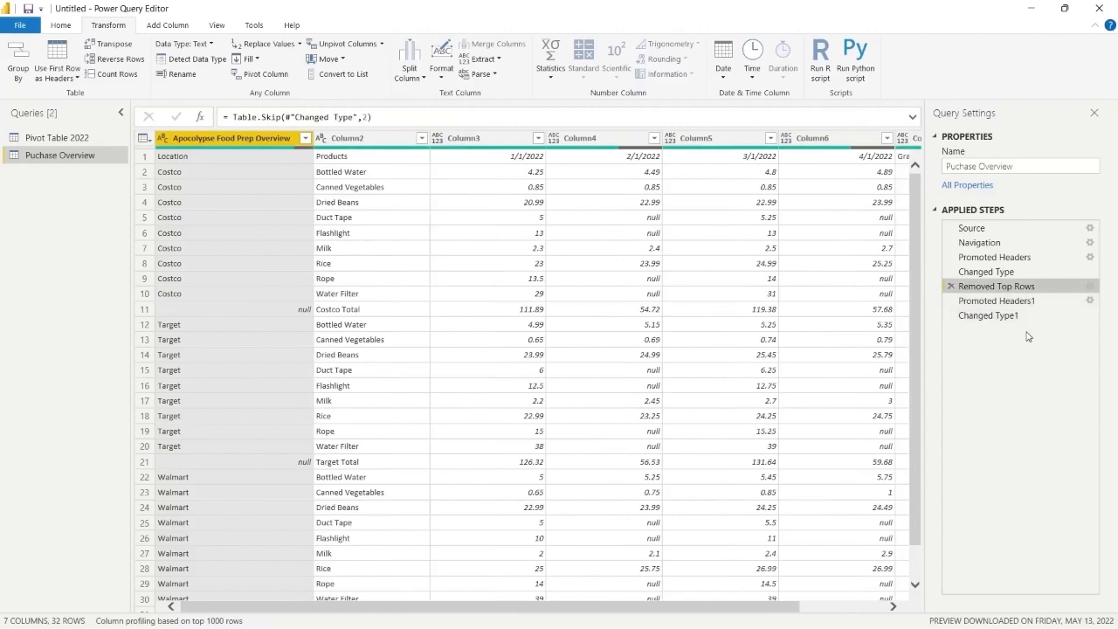
pyautogui.click(1005, 315)
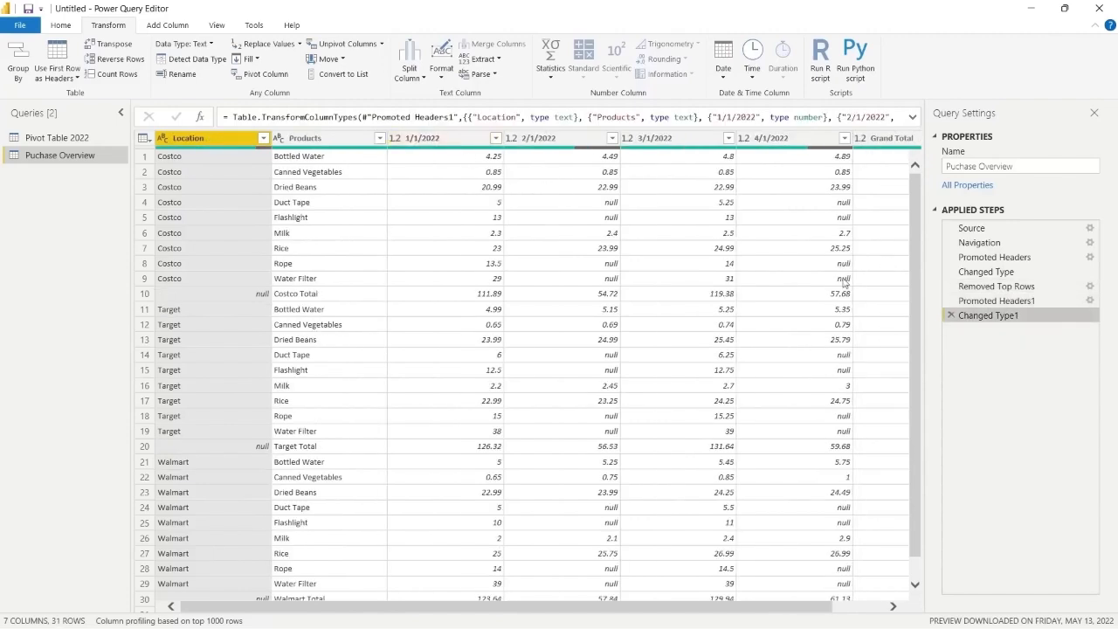
pyautogui.click(1020, 291)
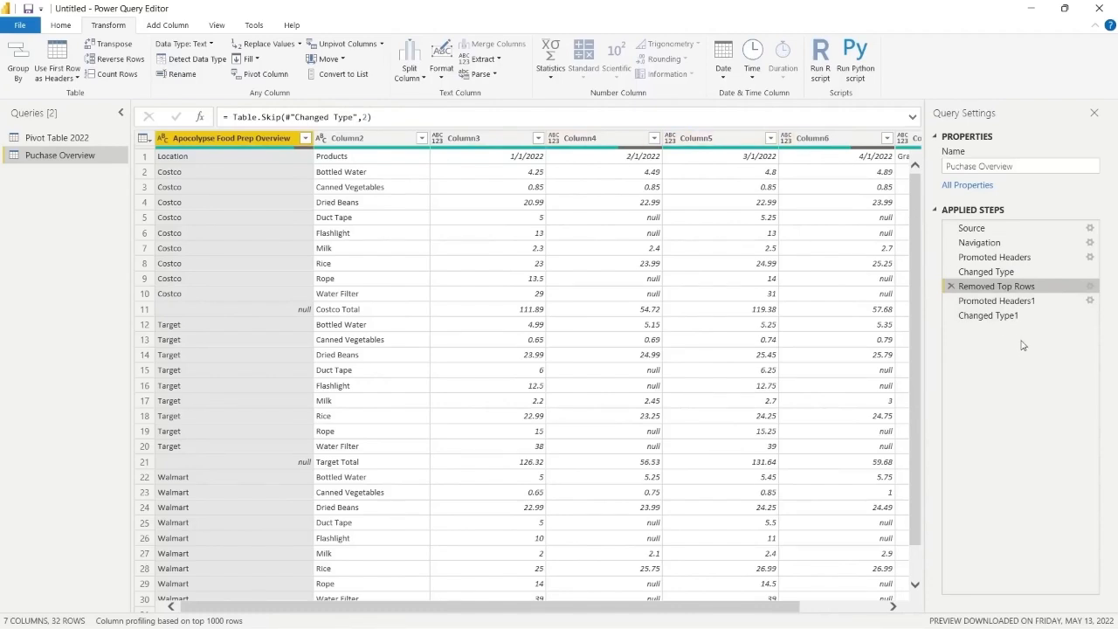
pyautogui.click(1013, 300)
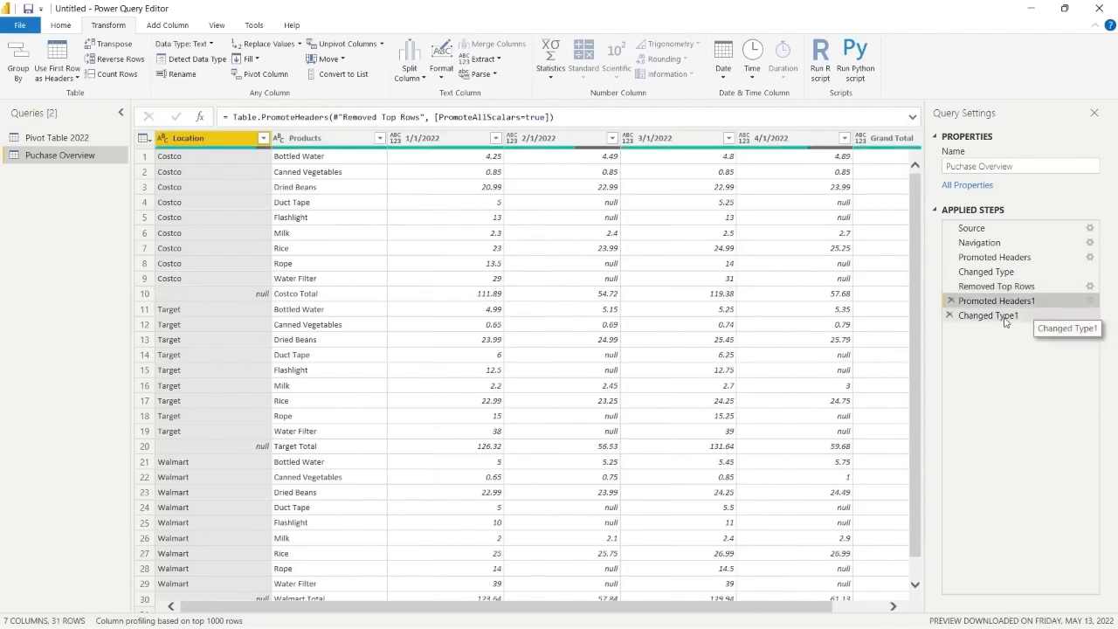
pyautogui.click(1004, 322)
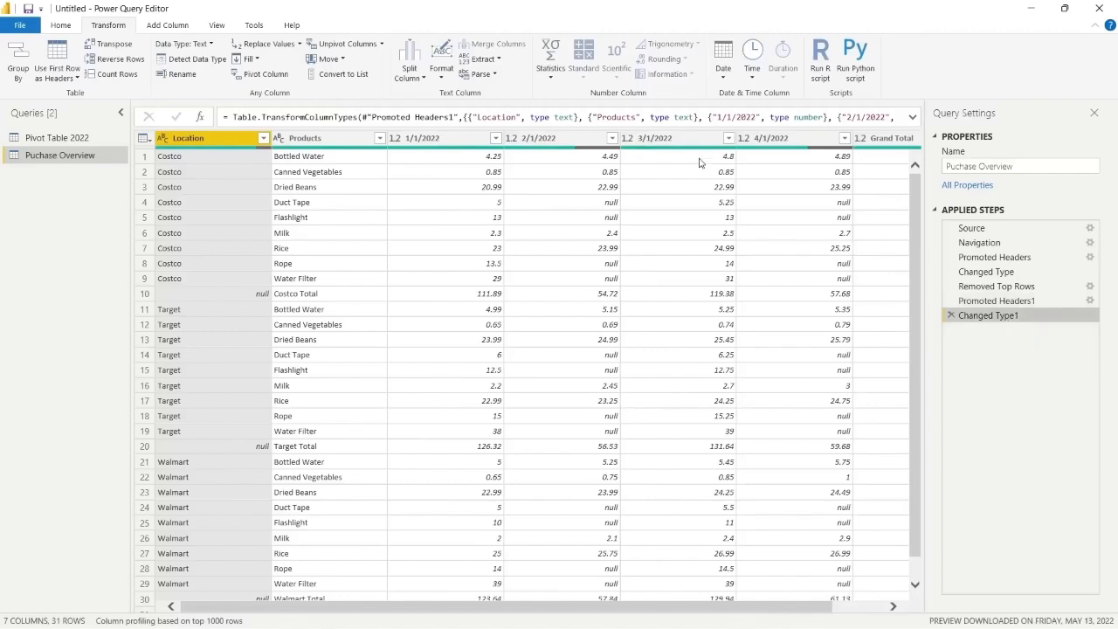
# Set the 4/1/2022 column's data type to Fixed decimal number, replacing the current conversion, and compare its cells with the 3/1/2022 column
pyautogui.click(744, 141)
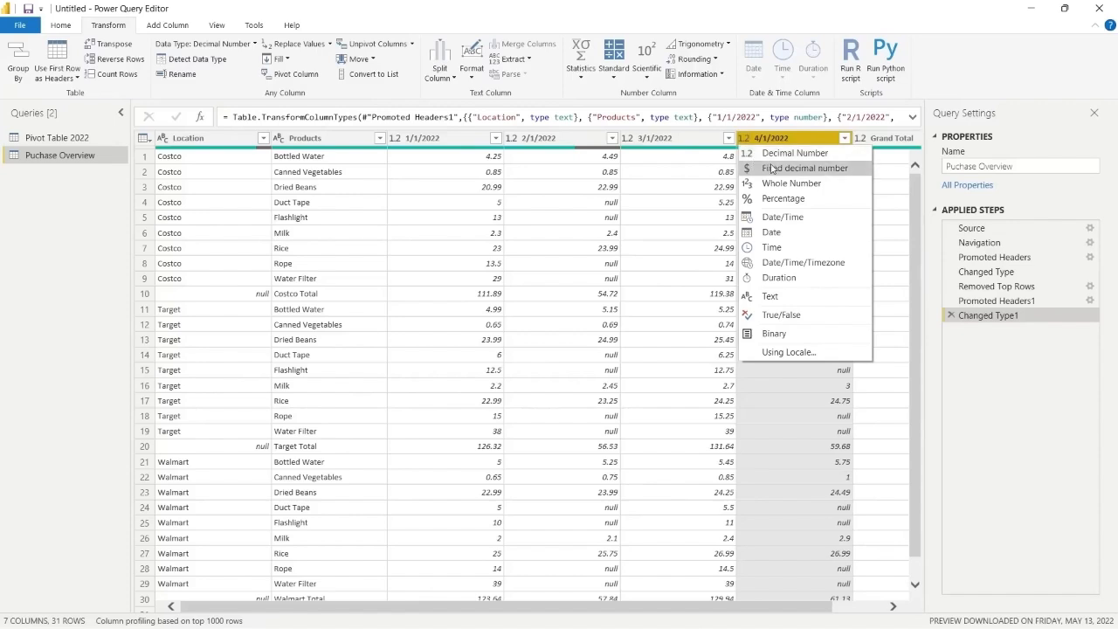
pyautogui.click(774, 169)
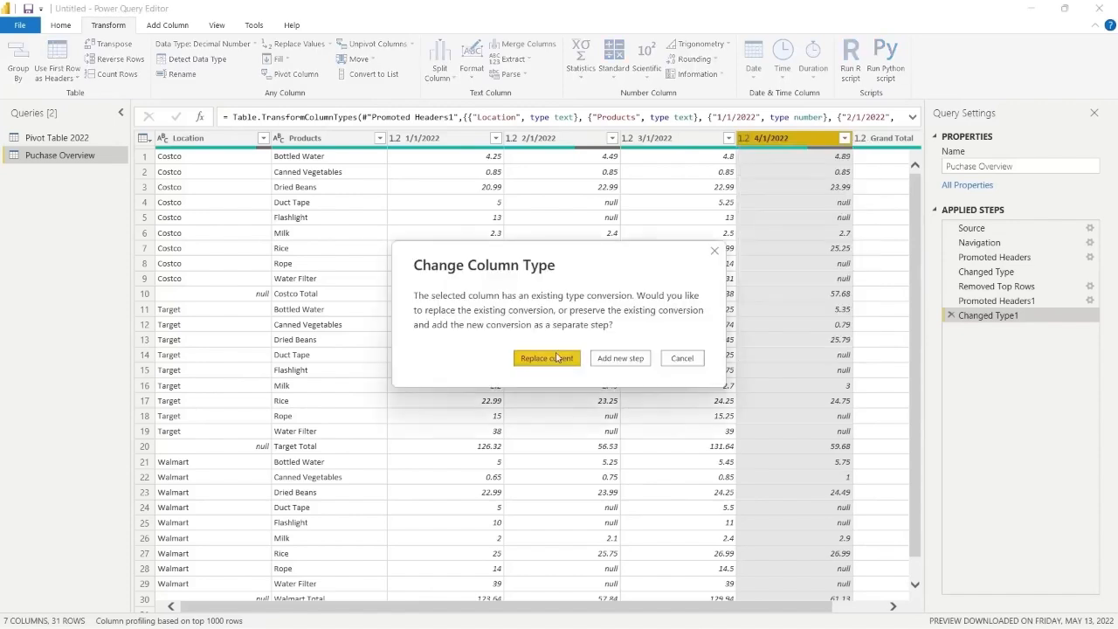
pyautogui.click(546, 358)
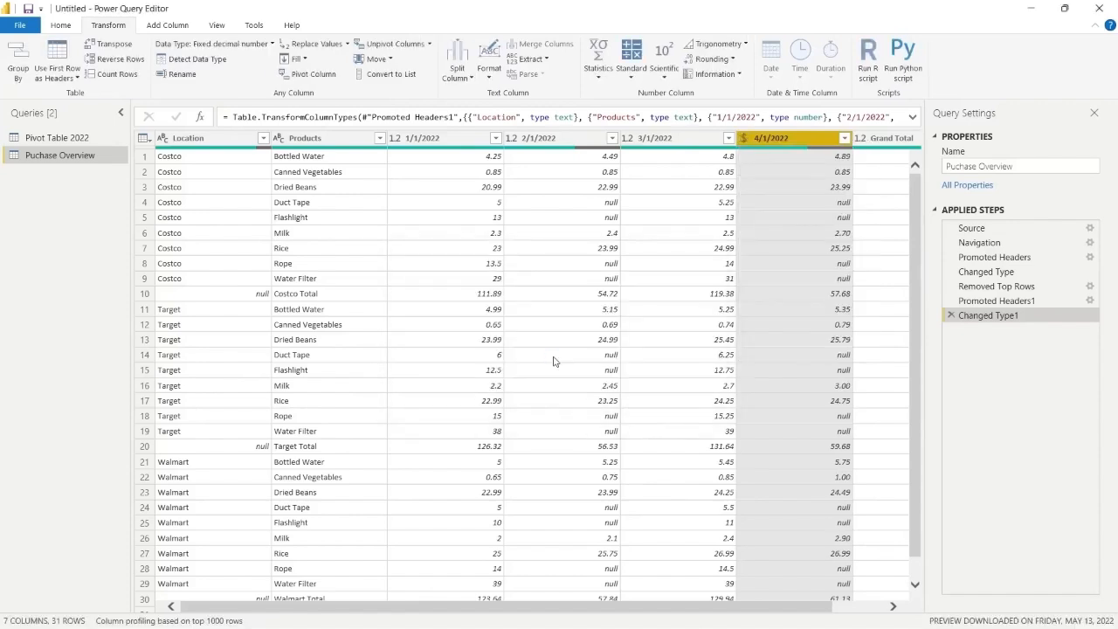
pyautogui.click(802, 235)
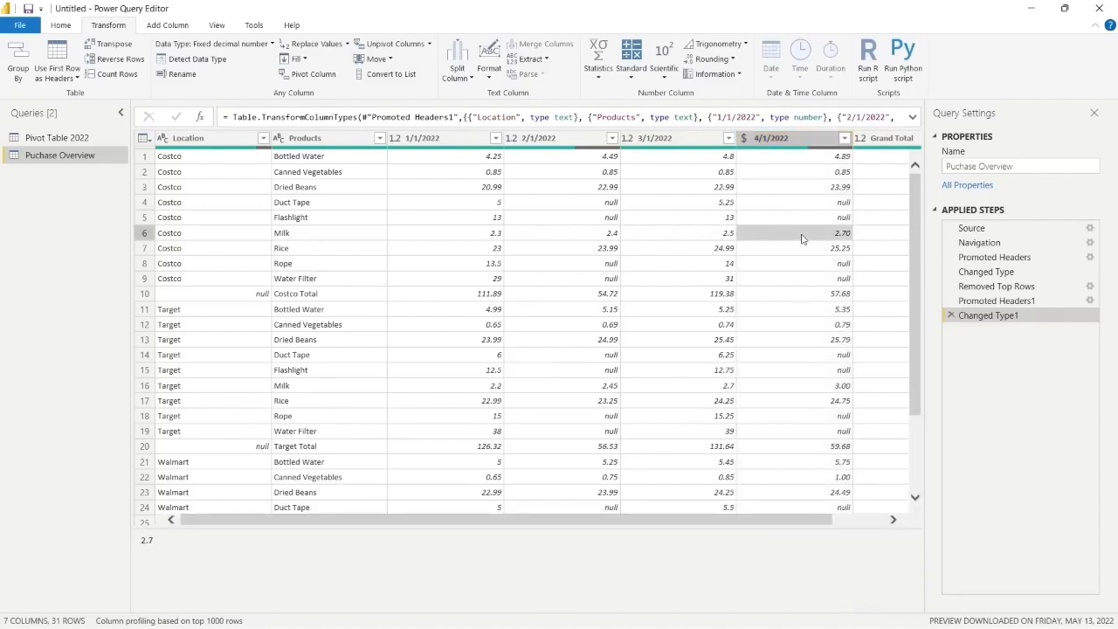
pyautogui.click(716, 234)
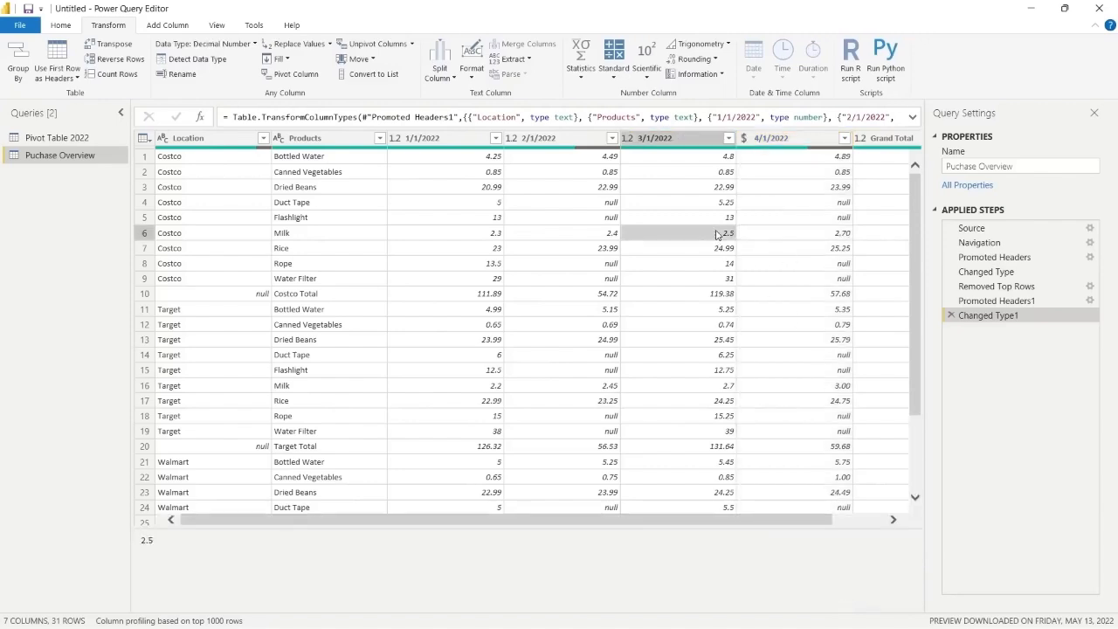
pyautogui.click(767, 143)
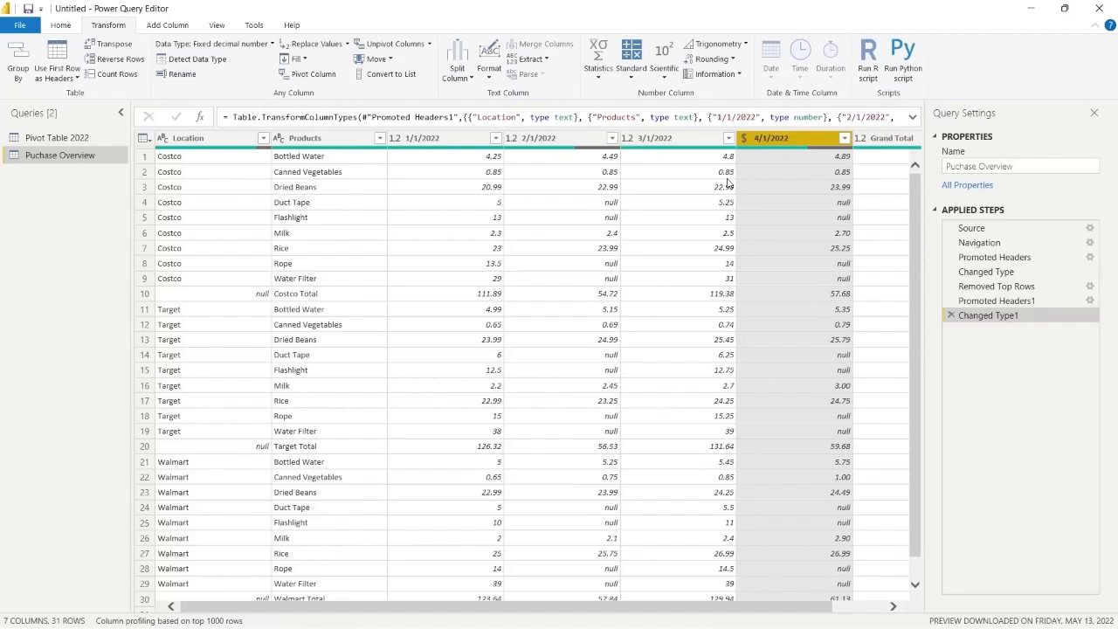
# Set the data type of the 3/1/2022, 2/1/2022 and 1/1/2022 columns to Fixed decimal number, replacing each current conversion
pyautogui.click(630, 138)
pyautogui.click(665, 153)
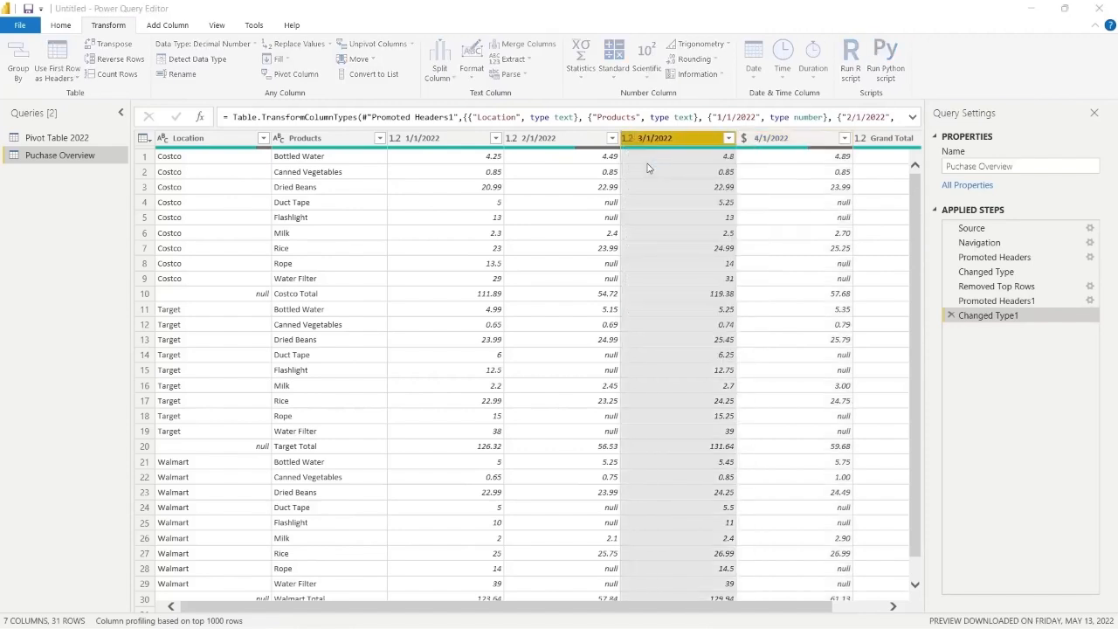
pyautogui.click(547, 358)
pyautogui.click(513, 139)
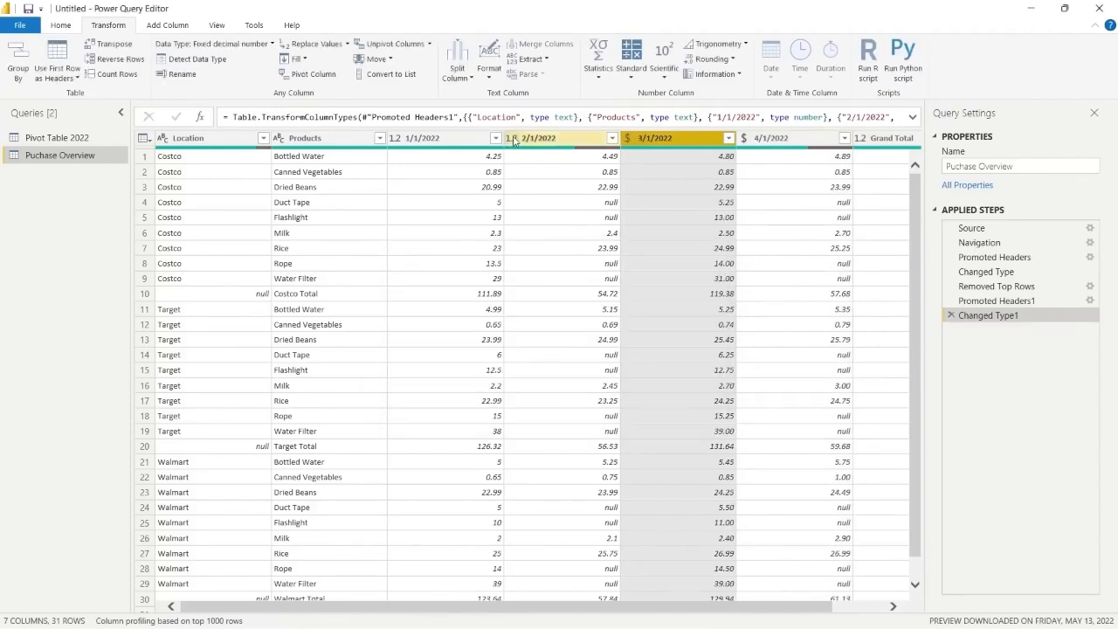
pyautogui.click(535, 152)
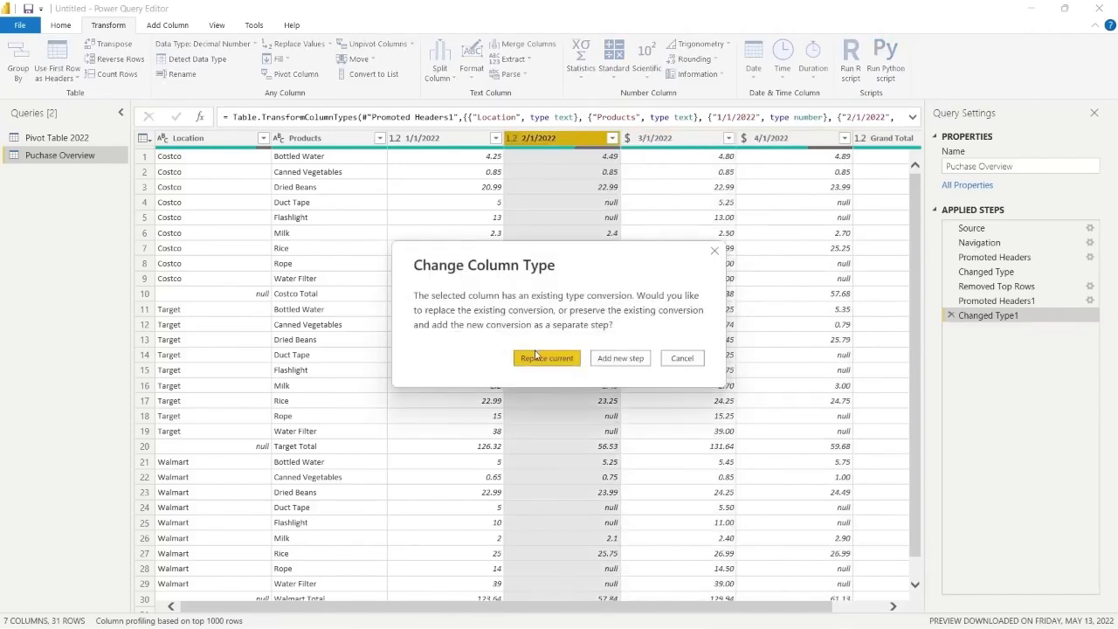
pyautogui.click(537, 358)
pyautogui.click(395, 138)
pyautogui.click(428, 171)
pyautogui.click(535, 360)
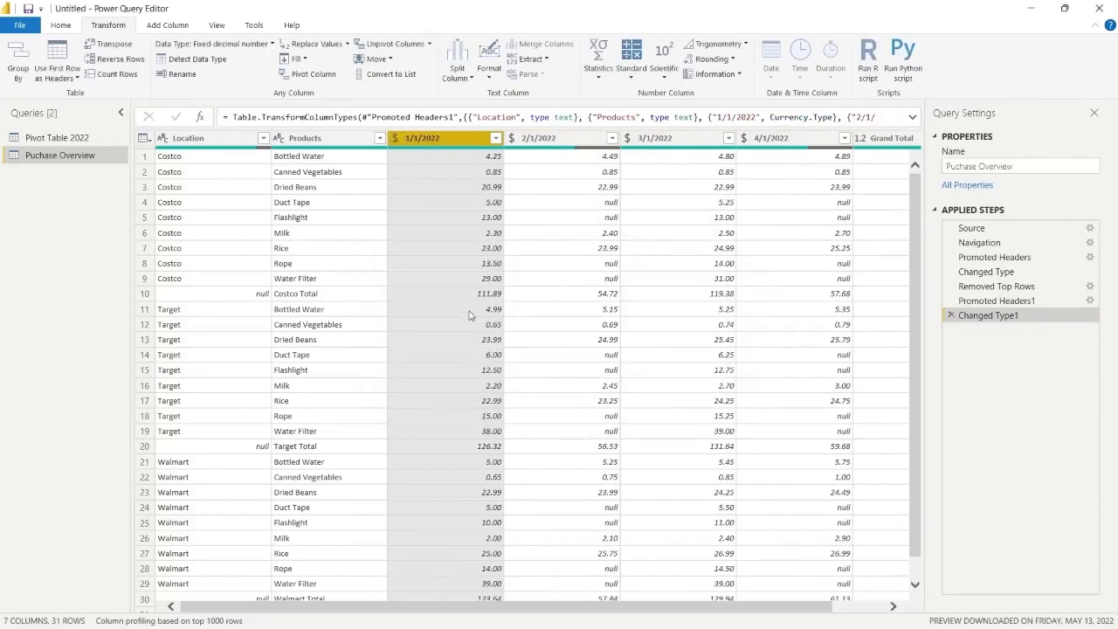
# Check the store and grand total rows, and remove the rows with an empty Location
pyautogui.click(145, 293)
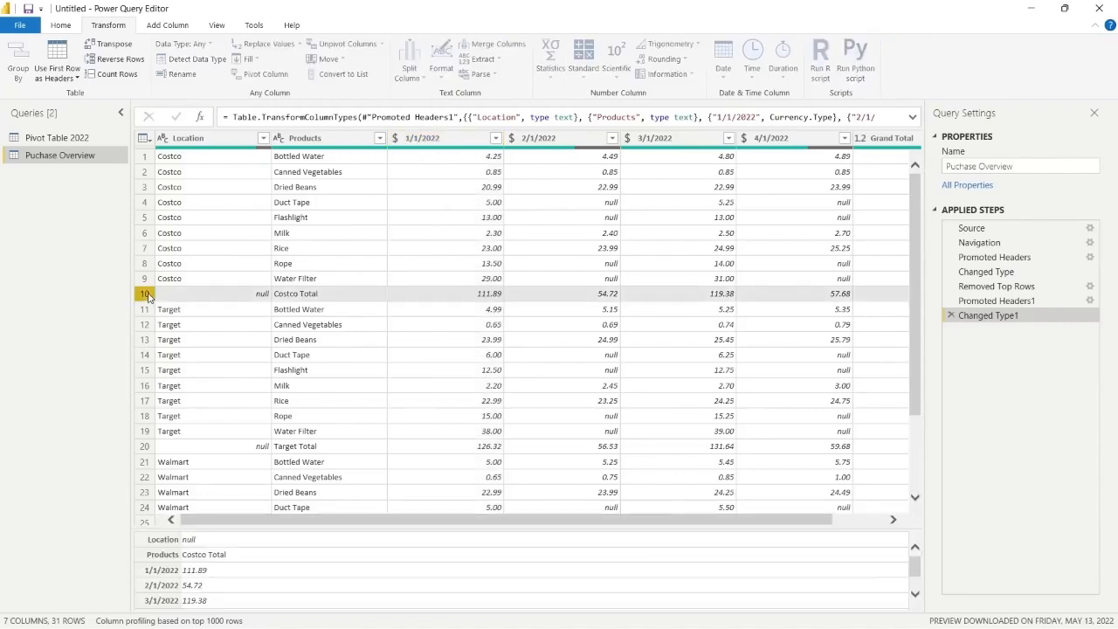
pyautogui.scroll(-2, 320, 299)
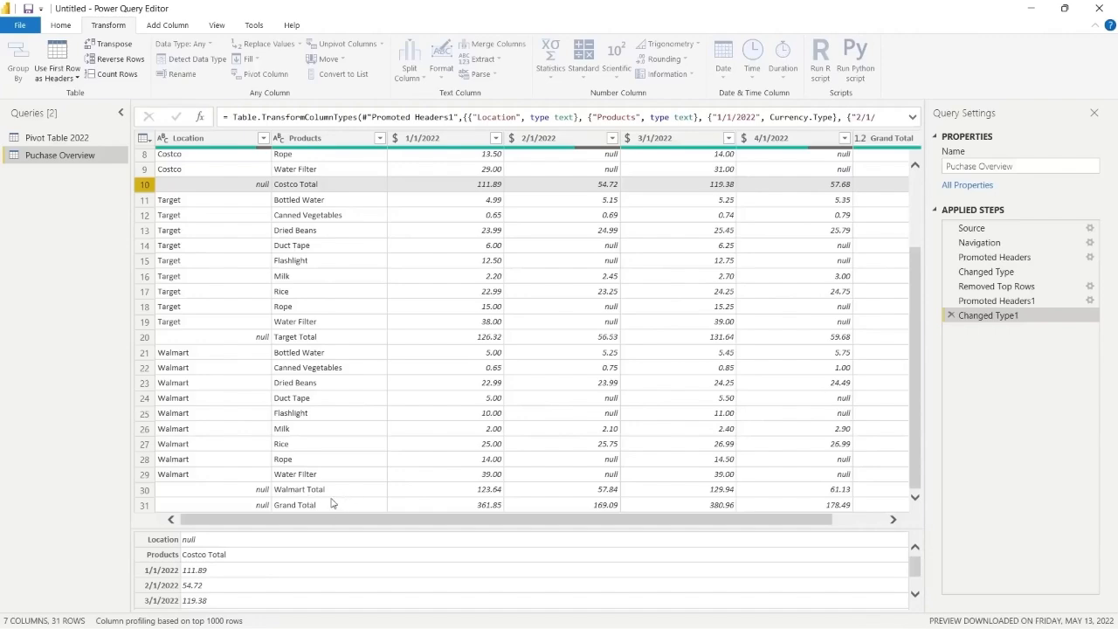
pyautogui.scroll(2, 252, 336)
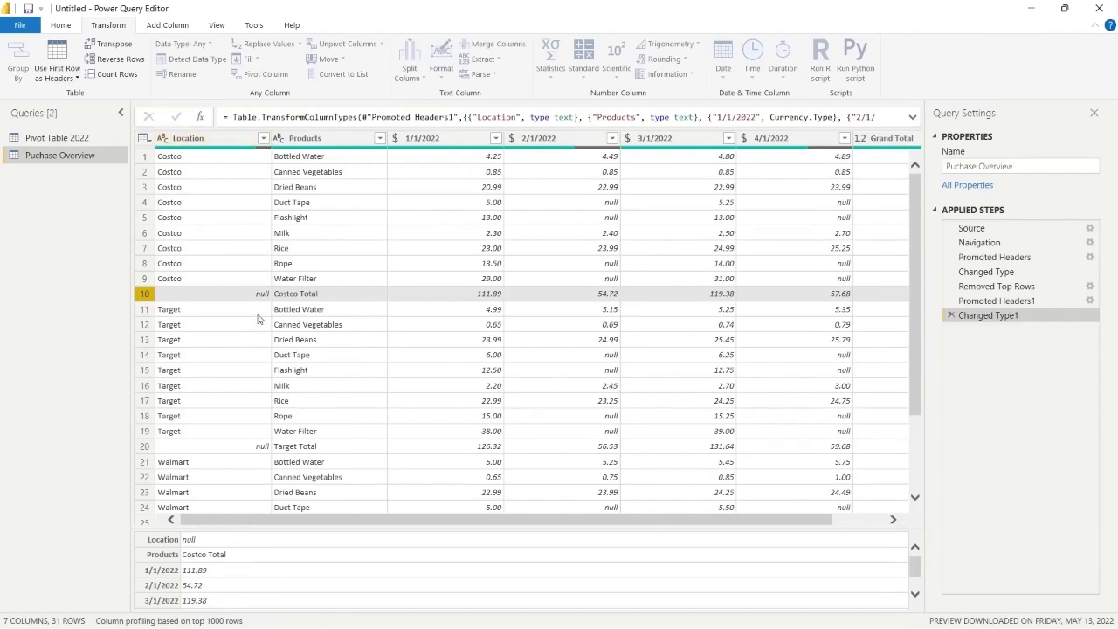
pyautogui.click(263, 139)
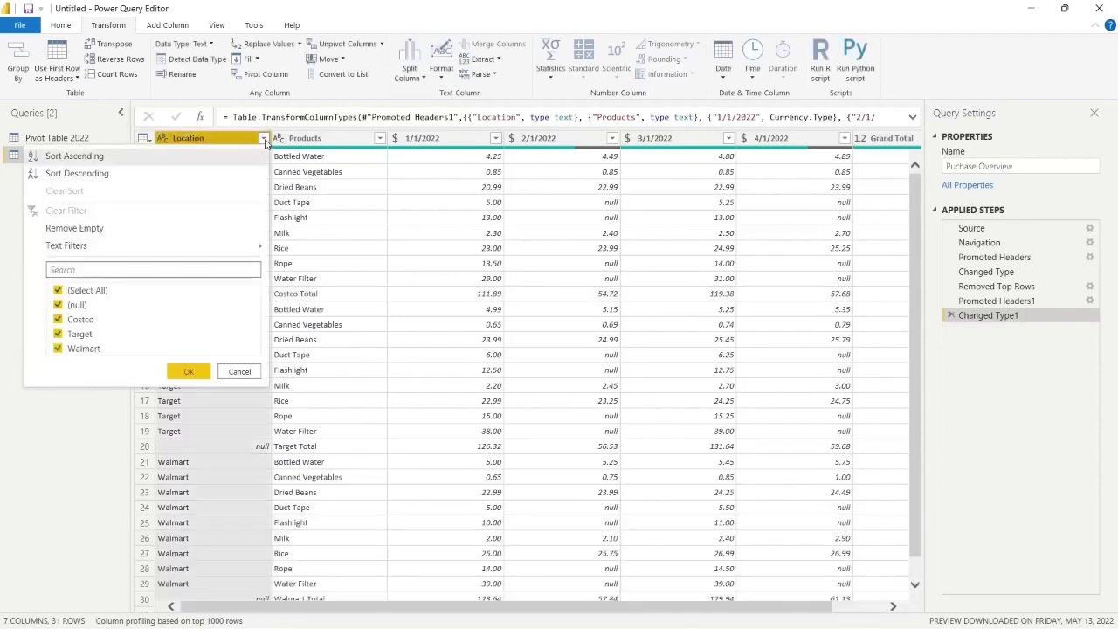
pyautogui.click(196, 233)
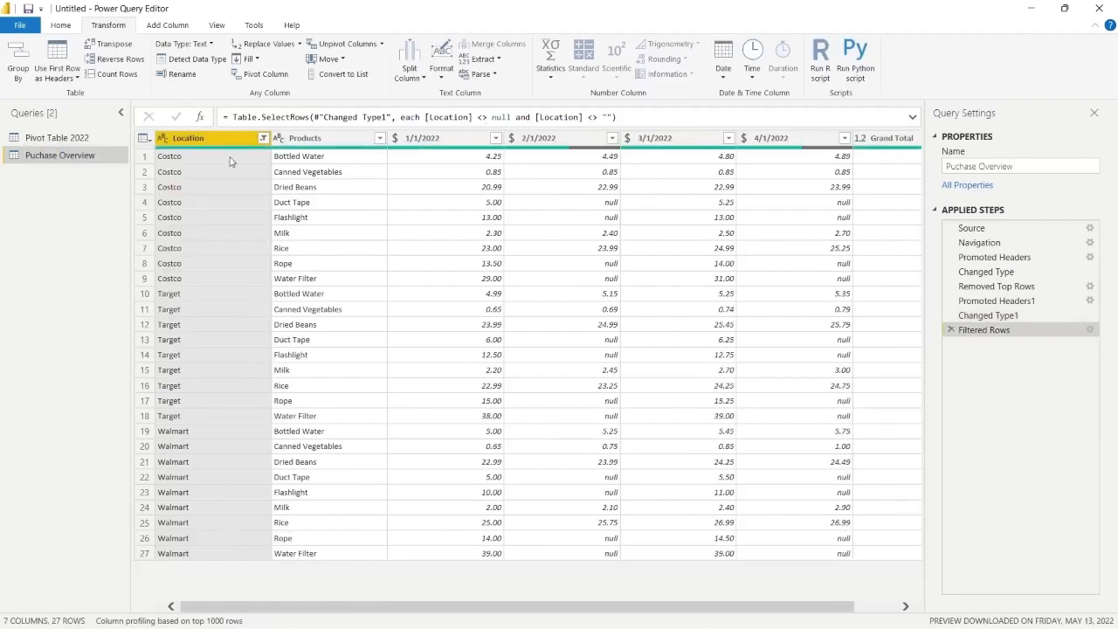
# Insert a filter after the Changed Type1 step that keeps only rows where Products does not contain "Total"
pyautogui.click(988, 316)
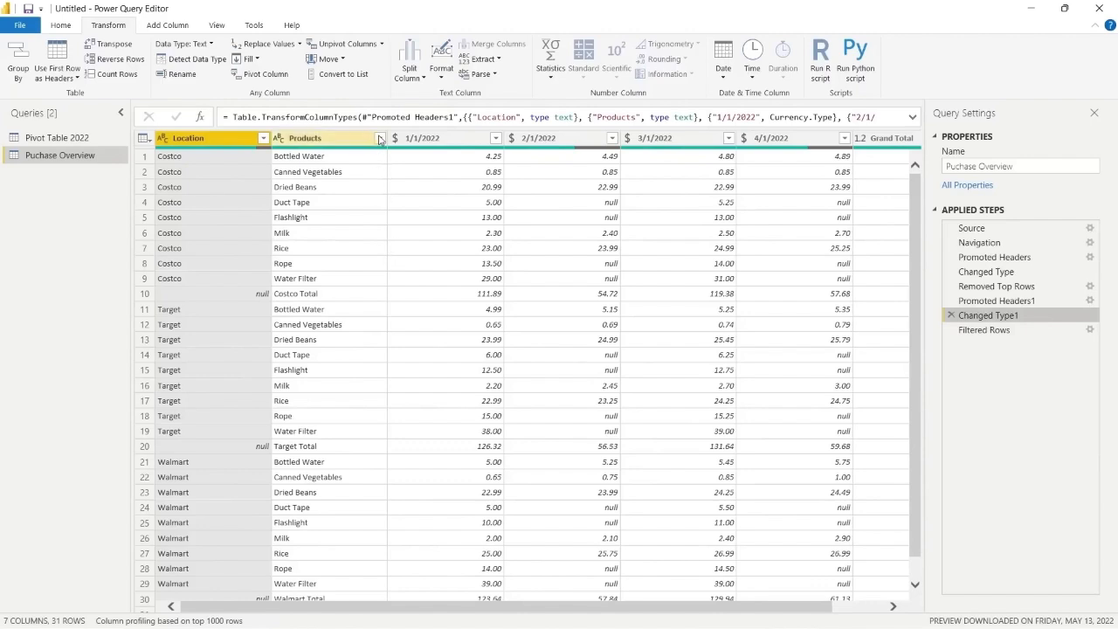
pyautogui.click(380, 138)
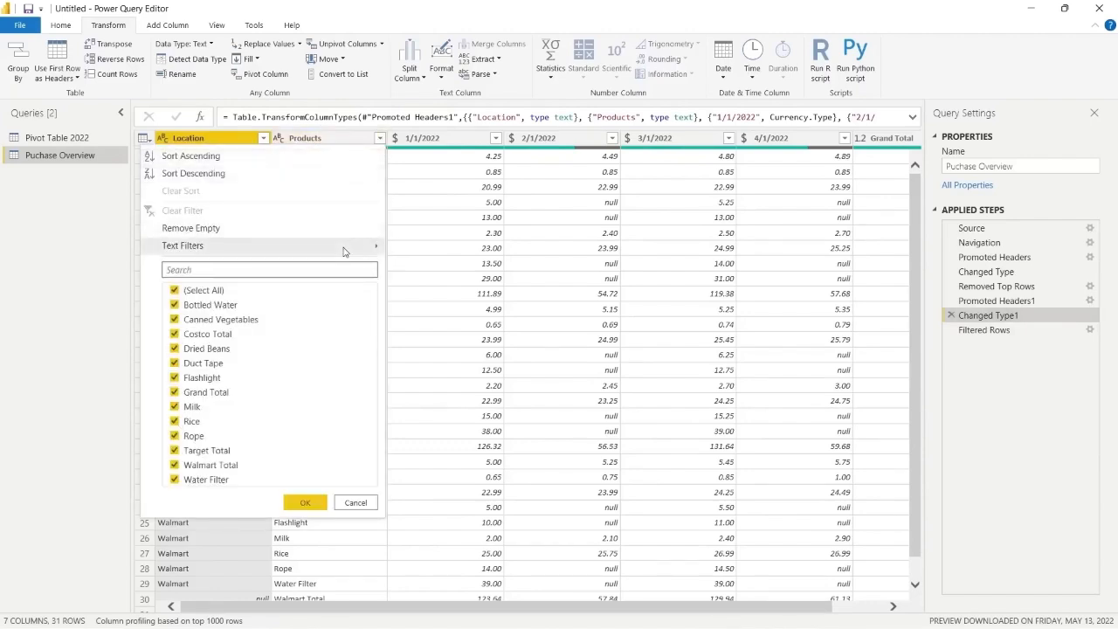
pyautogui.moveTo(344, 249)
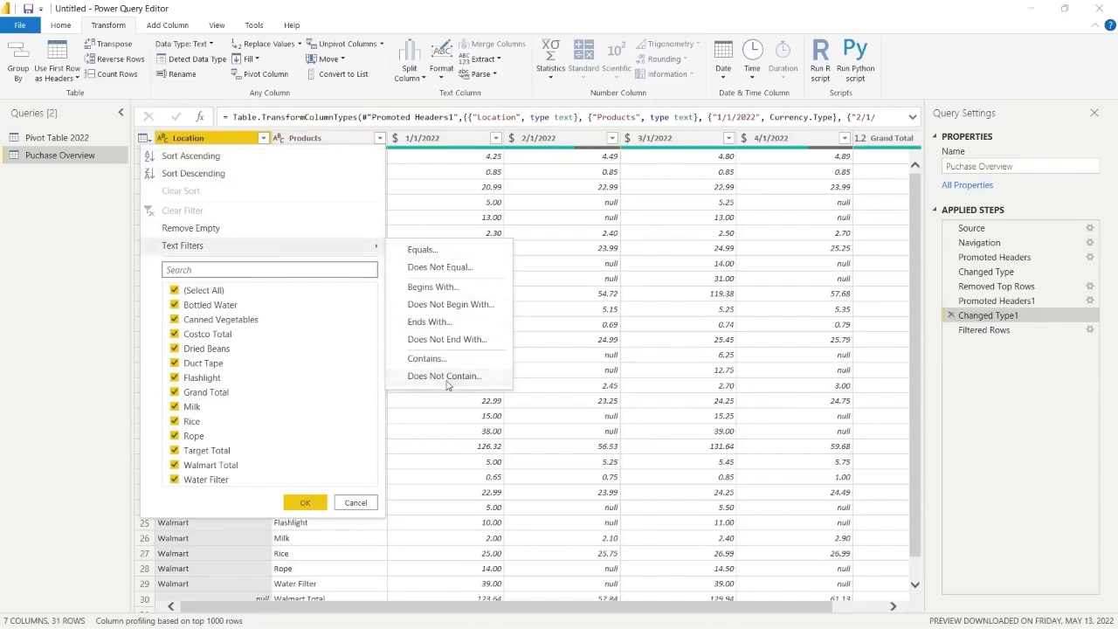
pyautogui.click(447, 382)
pyautogui.click(612, 350)
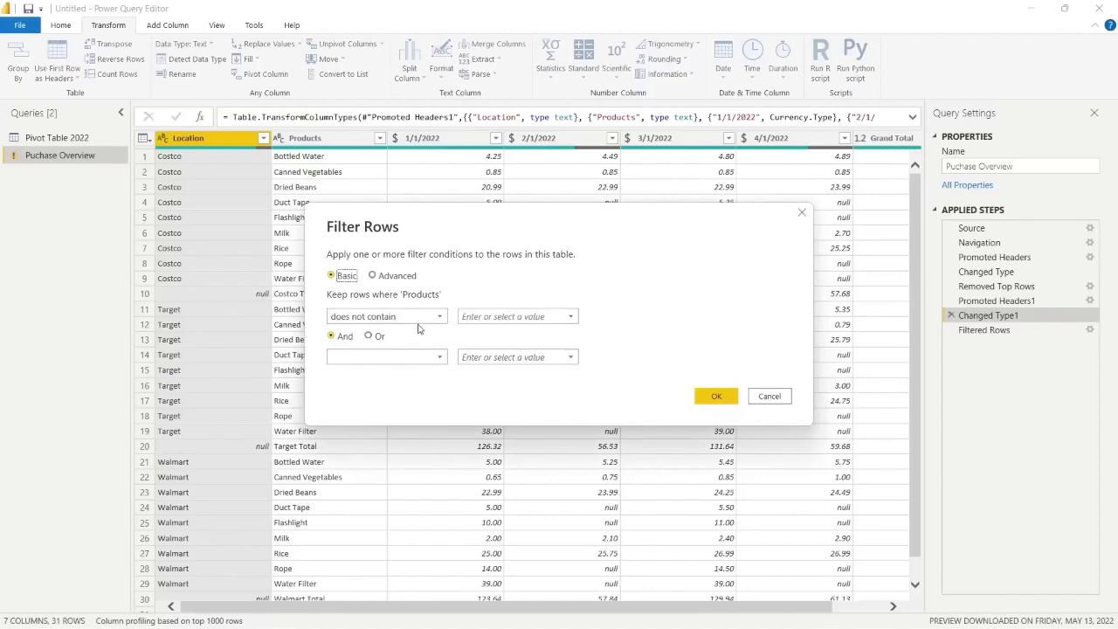
pyautogui.click(492, 318)
pyautogui.write('Total')
pyautogui.click(715, 395)
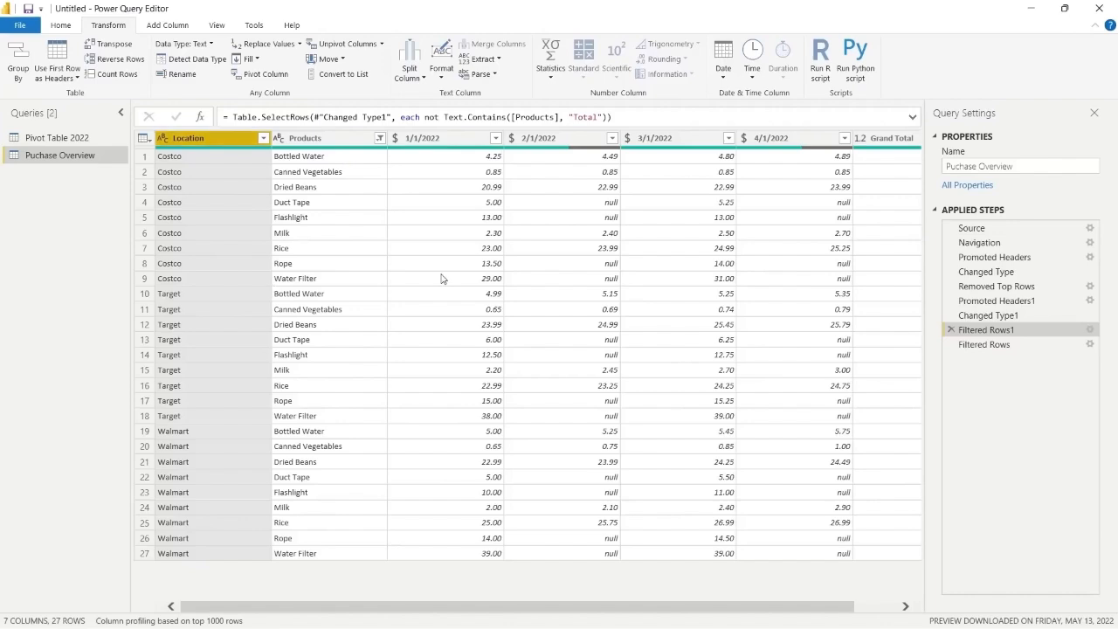
# Remove the Grand Total column from the Puchase Overview query as a step following the last Filtered Rows step
pyautogui.hscroll(1, 441, 279)
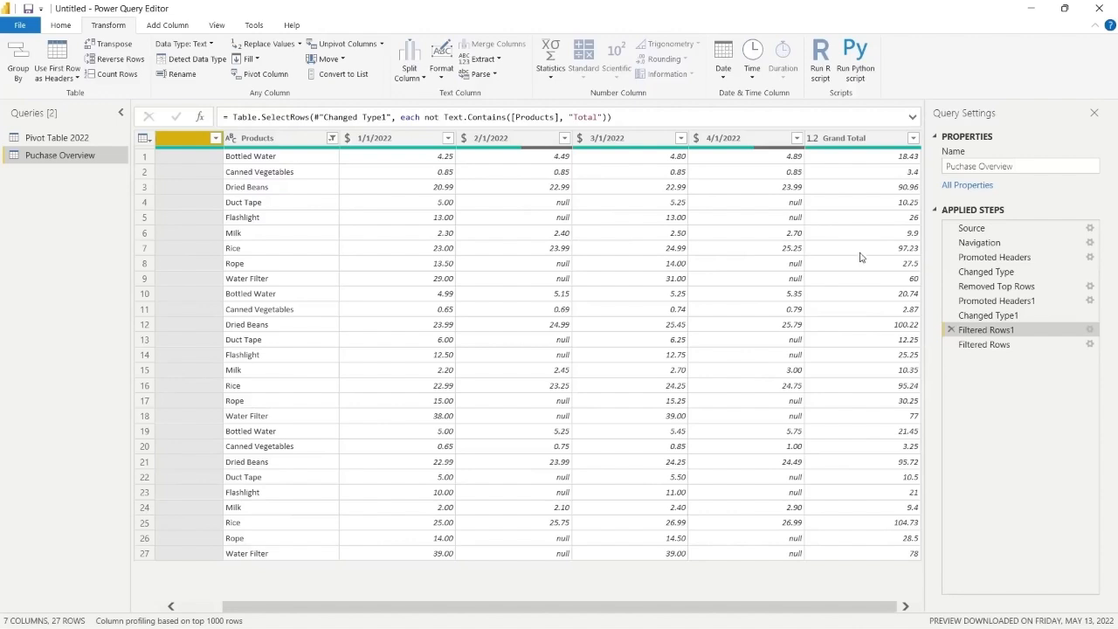
pyautogui.click(876, 140)
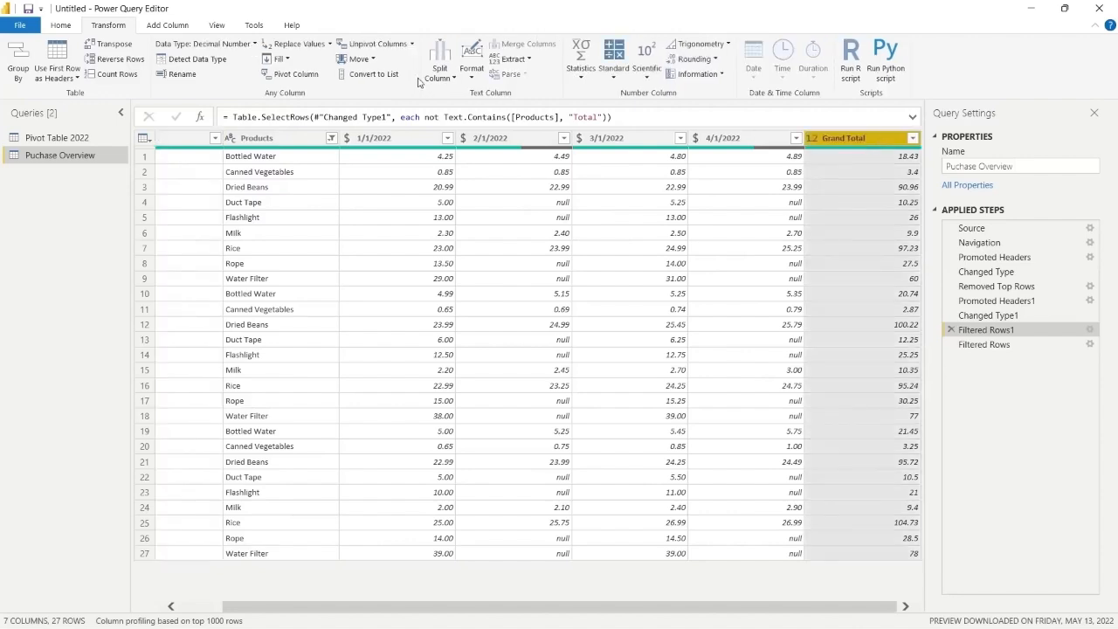
pyautogui.click(61, 25)
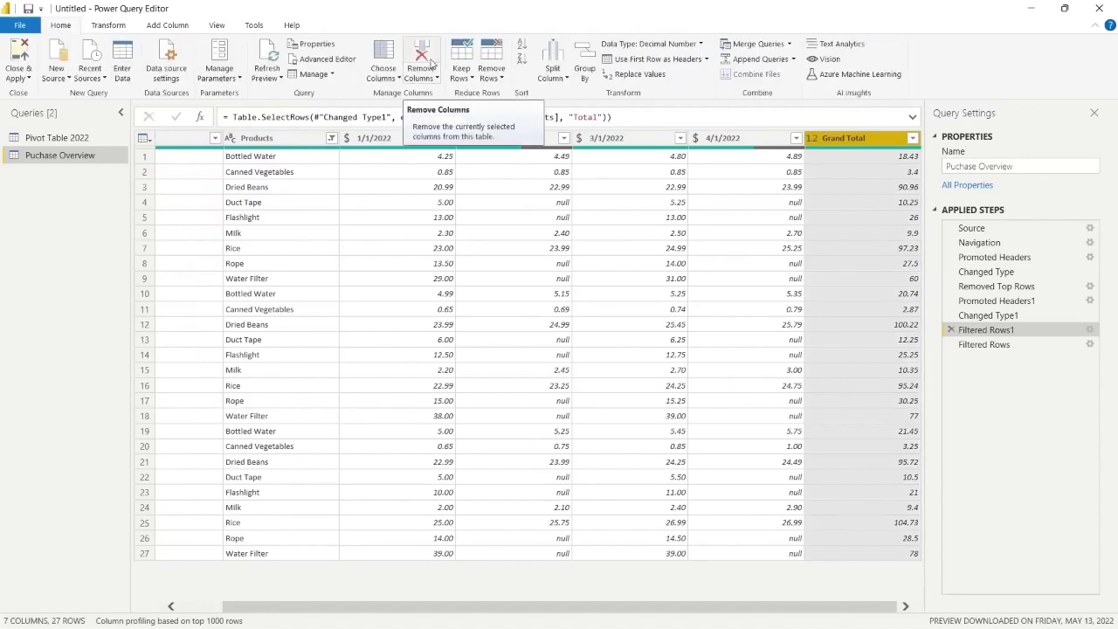
pyautogui.click(422, 62)
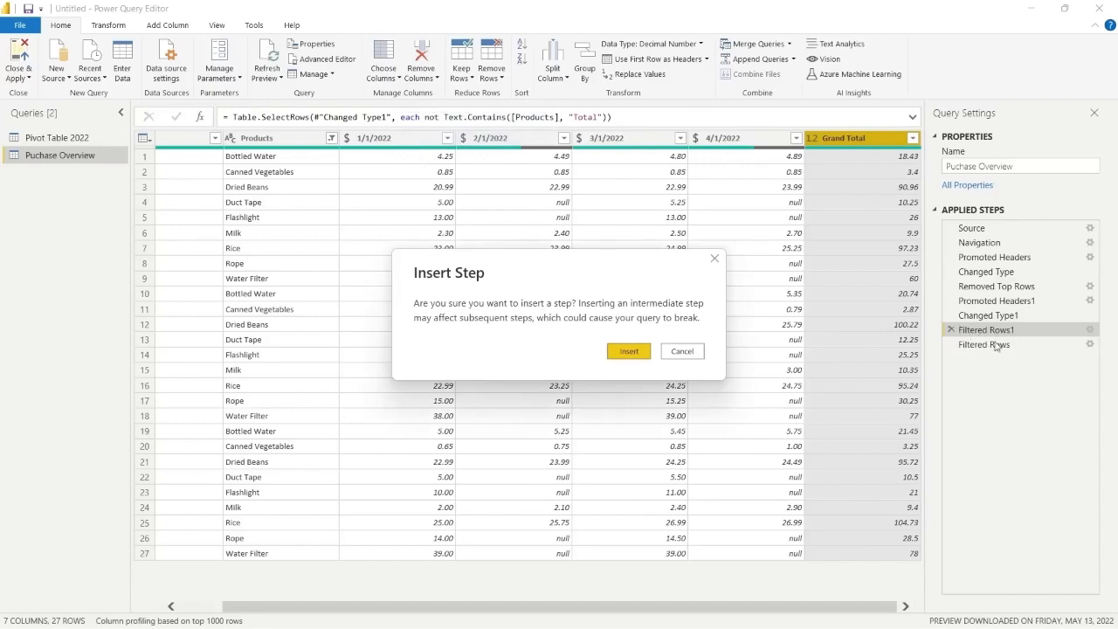
pyautogui.click(629, 352)
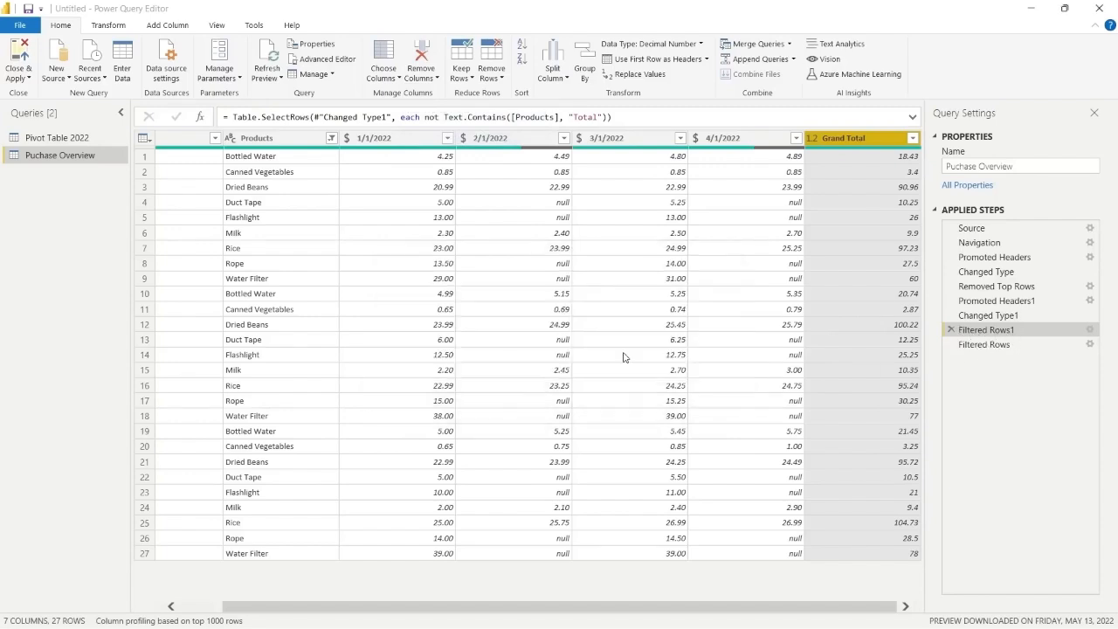
pyautogui.moveTo(977, 347); pyautogui.dragTo(980, 365)
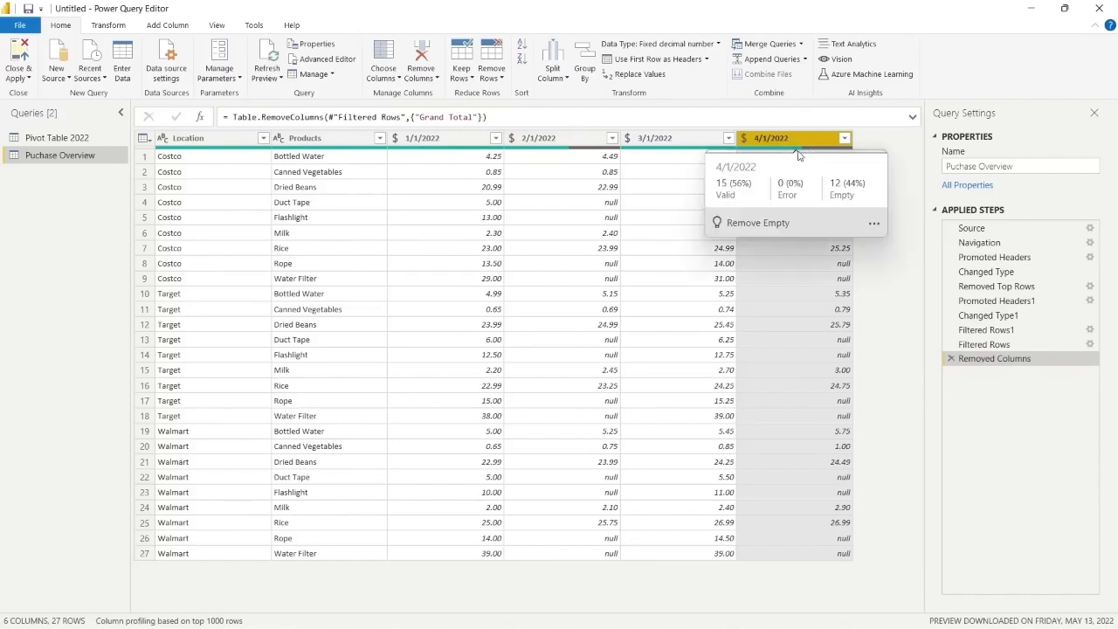
# Unpivot the four date columns 1/1/2022 through 4/1/2022, and compare the layout with the Puchase Overview and Purchase Tracker sheets in Excel
pyautogui.click(461, 140)
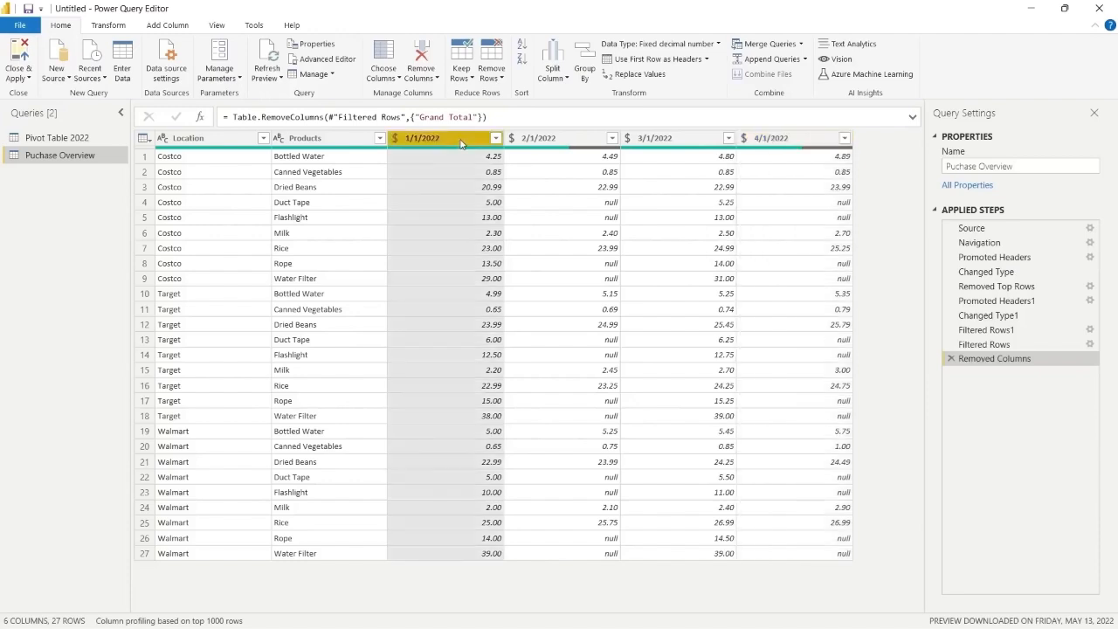
pyautogui.keyDown('shift'); pyautogui.click(811, 143); pyautogui.keyUp('shift')
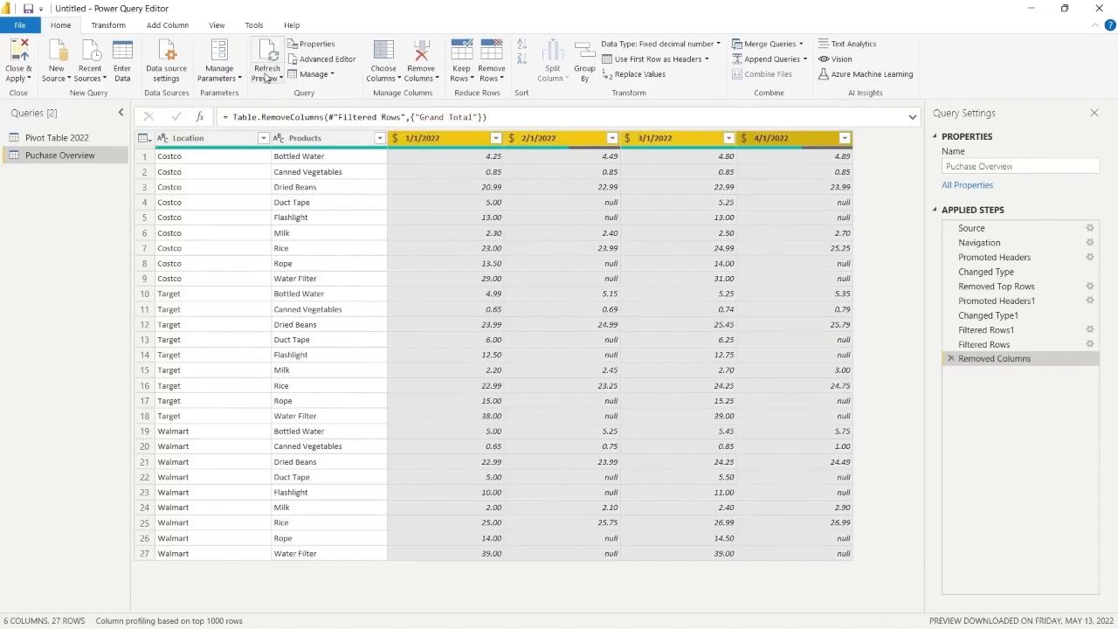
pyautogui.click(112, 27)
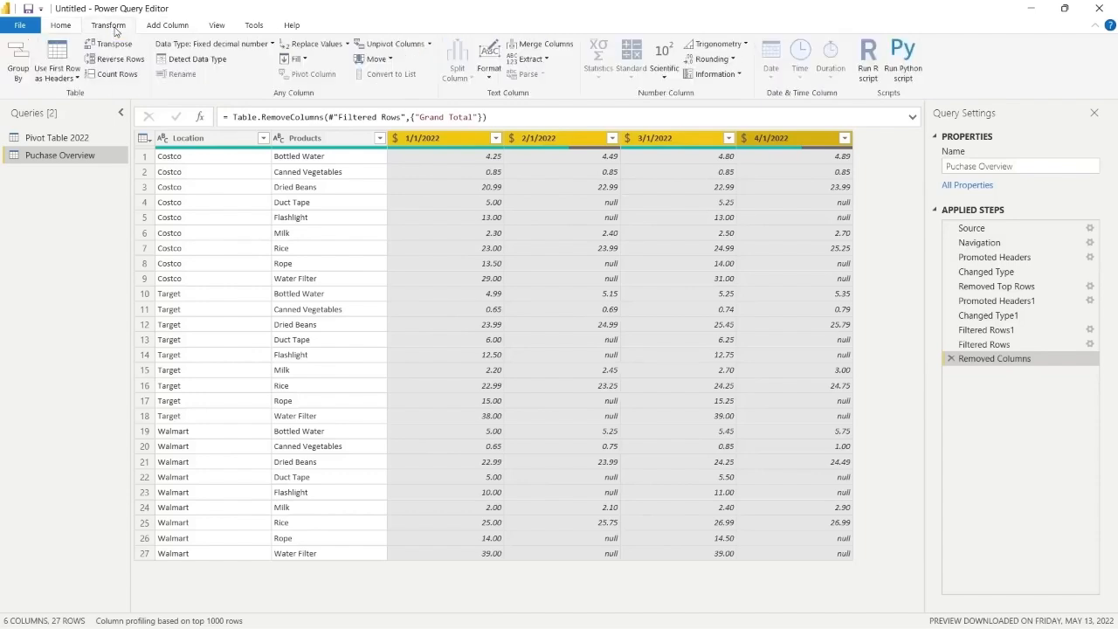
pyautogui.click(409, 45)
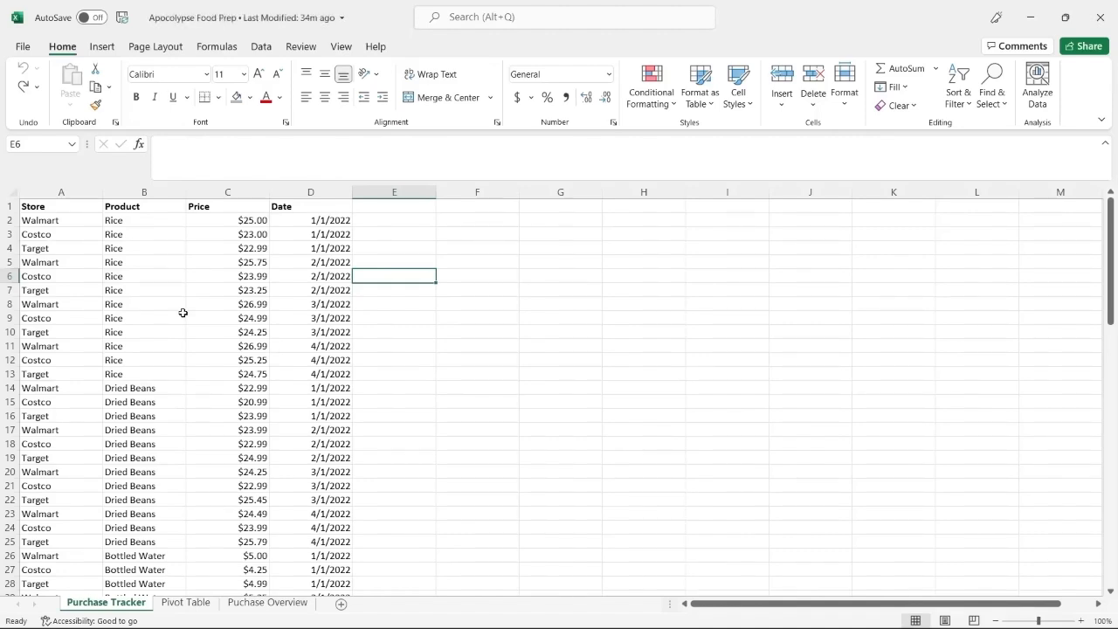
pyautogui.click(268, 602)
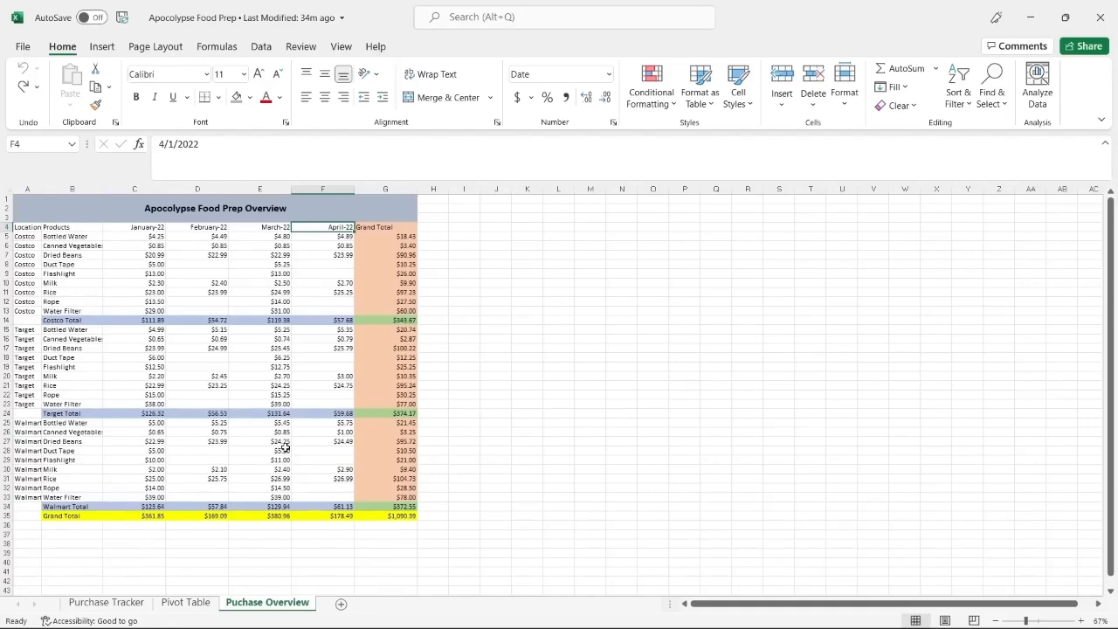
pyautogui.click(113, 602)
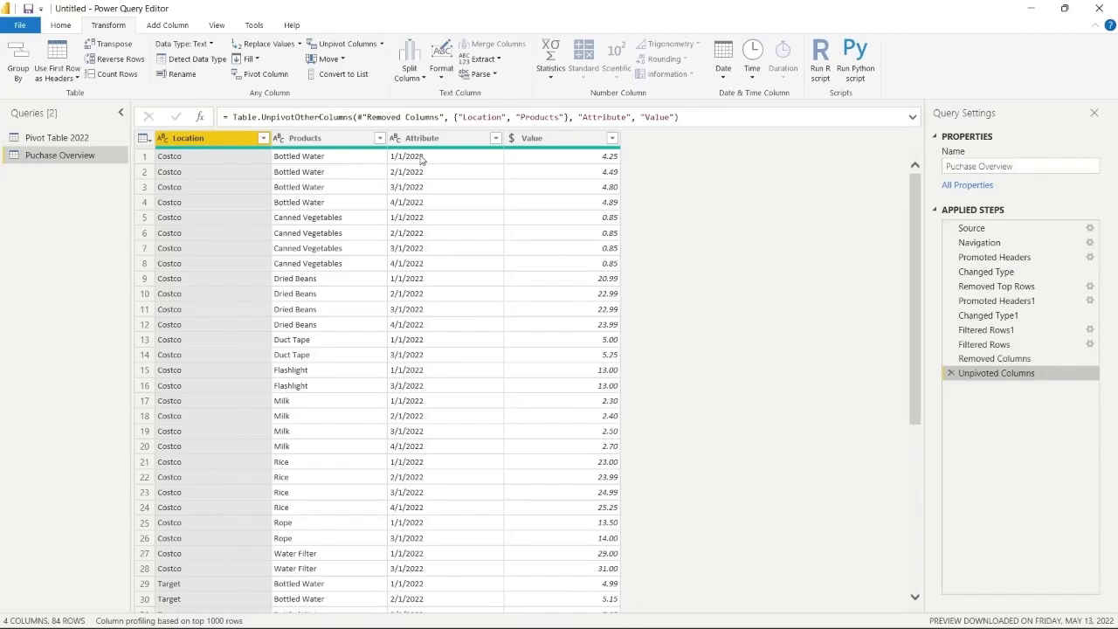
# Set the Attribute column's data type to Date and rename the Value column as Product_Cost
pyautogui.click(395, 140)
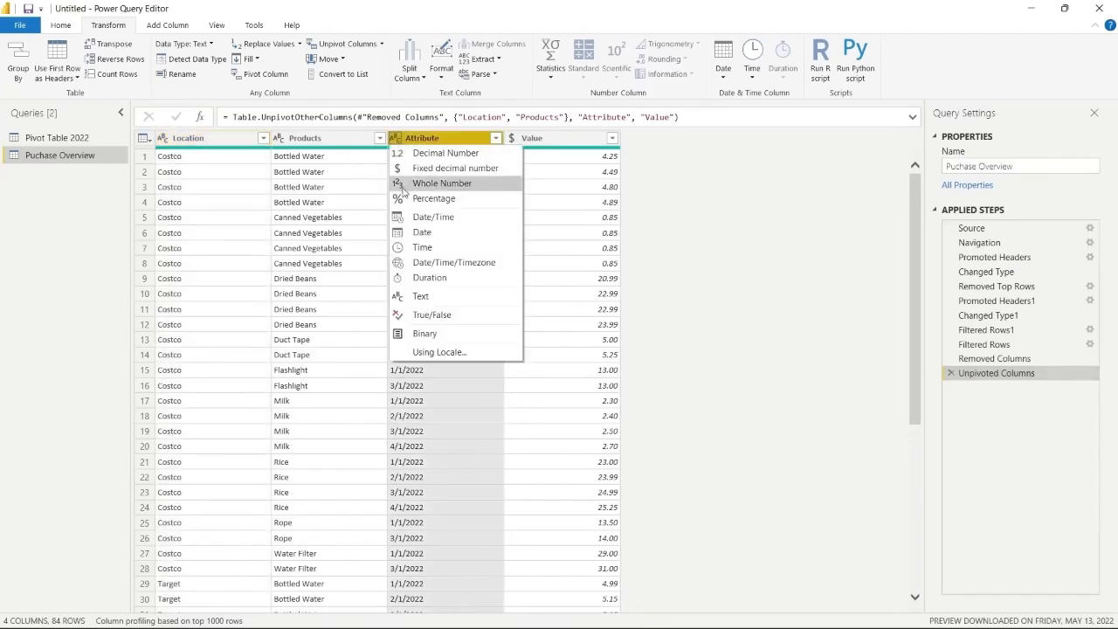
pyautogui.click(419, 233)
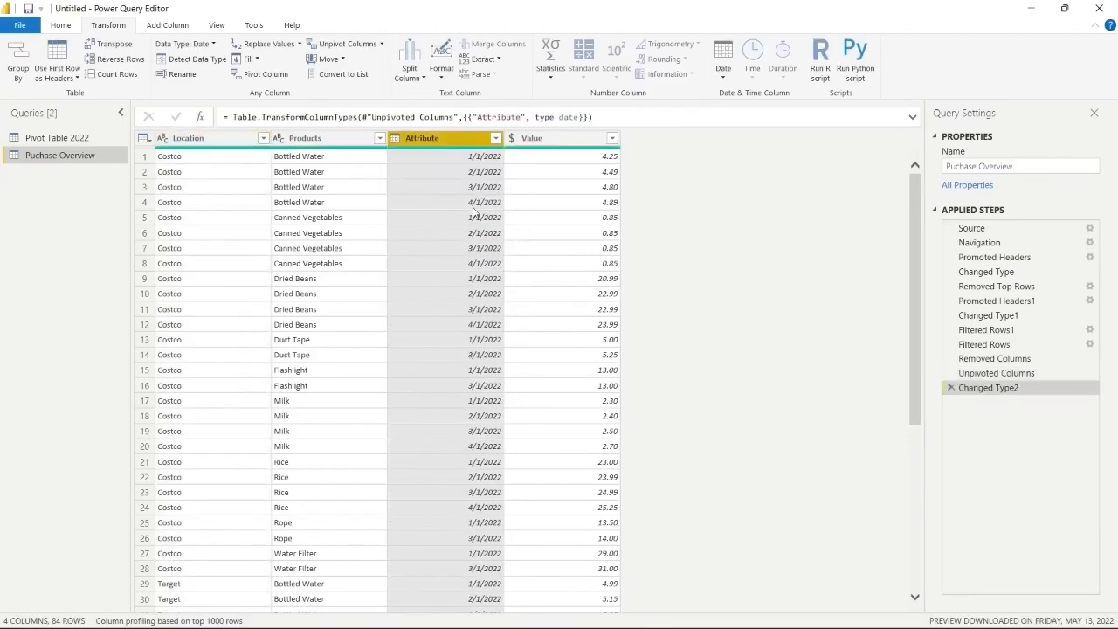
pyautogui.doubleClick(539, 142)
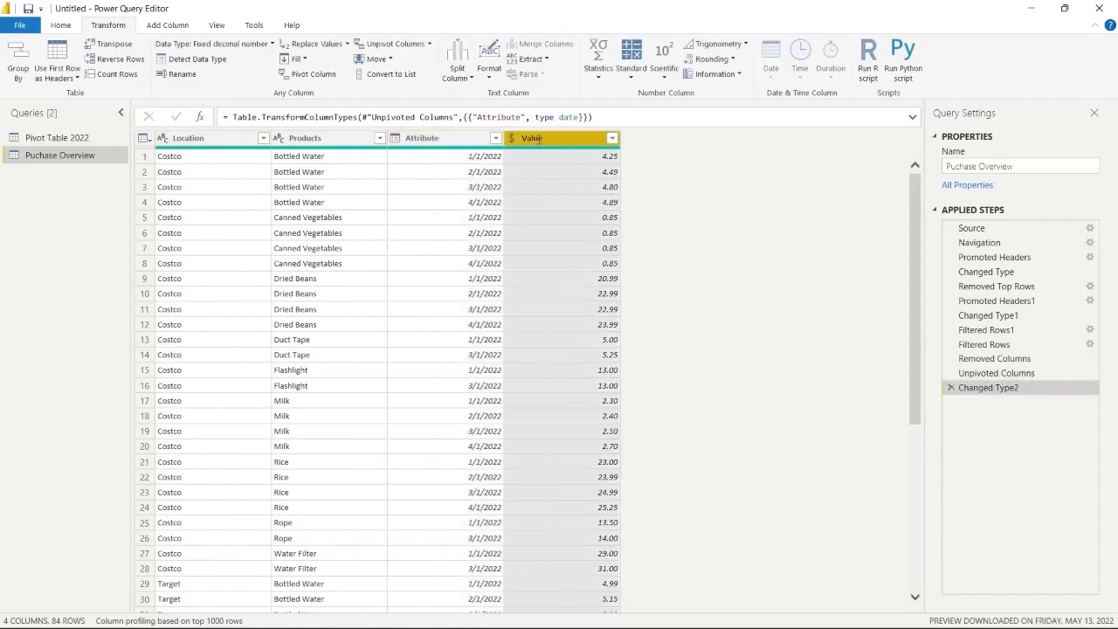
pyautogui.click(550, 140)
pyautogui.write('Cost')
pyautogui.press('BackSpace')
pyautogui.press('BackSpace')
pyautogui.press('BackSpace')
pyautogui.press('BackSpace')
pyautogui.press('BackSpace')
pyautogui.press('BackSpace')
pyautogui.press('BackSpace')
pyautogui.press('BackSpace')
pyautogui.press('BackSpace')
pyautogui.write('Product Cos')
pyautogui.press('Return')
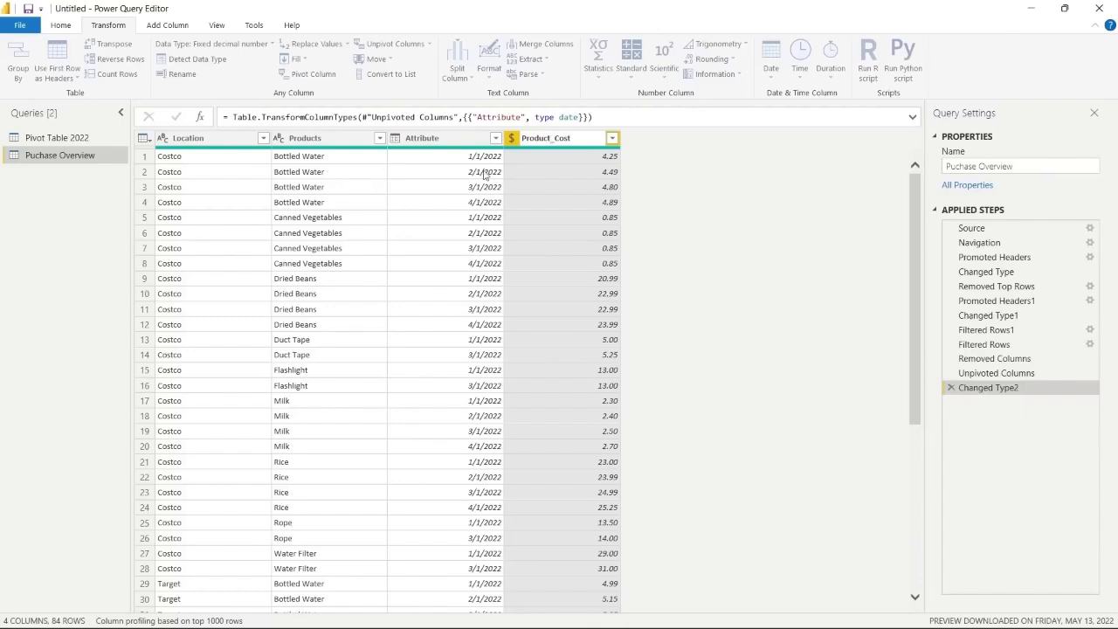
# Rename the Location column as Store
pyautogui.doubleClick(200, 139)
pyautogui.write('Store')
pyautogui.click(446, 301)
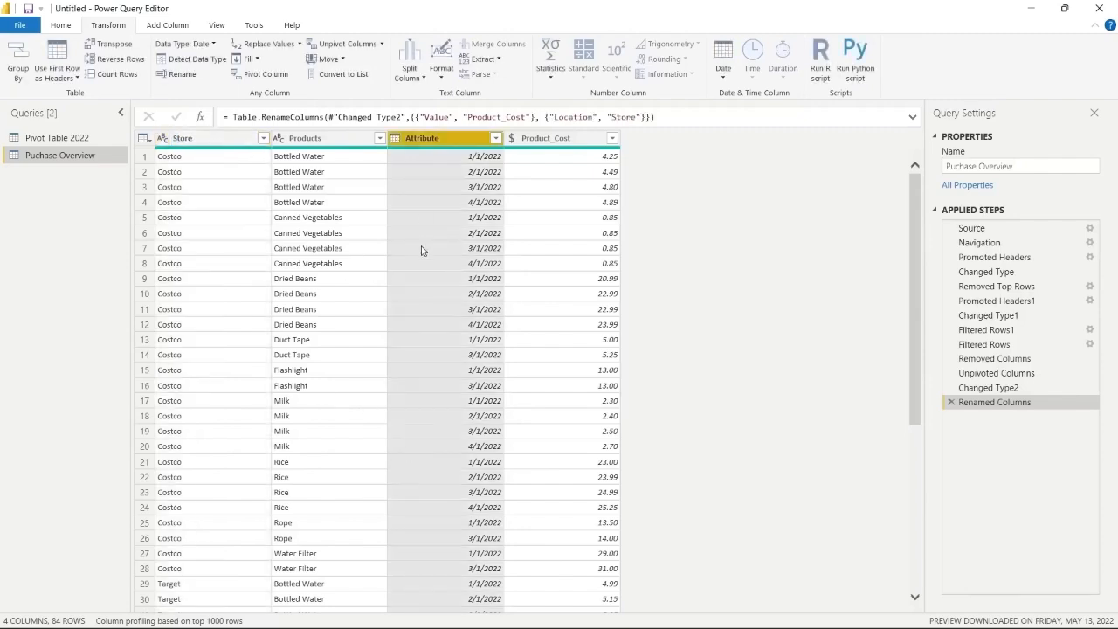
# In the Pivot Table 2022 query, promote the row containing Row Labels and the month names to column headers
pyautogui.click(81, 140)
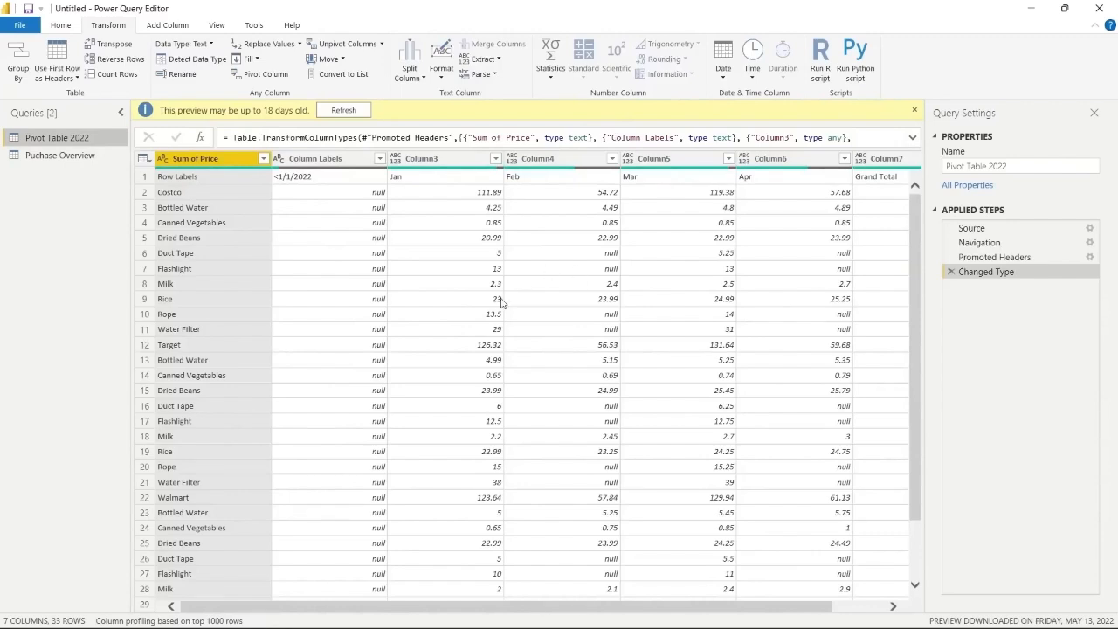
pyautogui.click(144, 179)
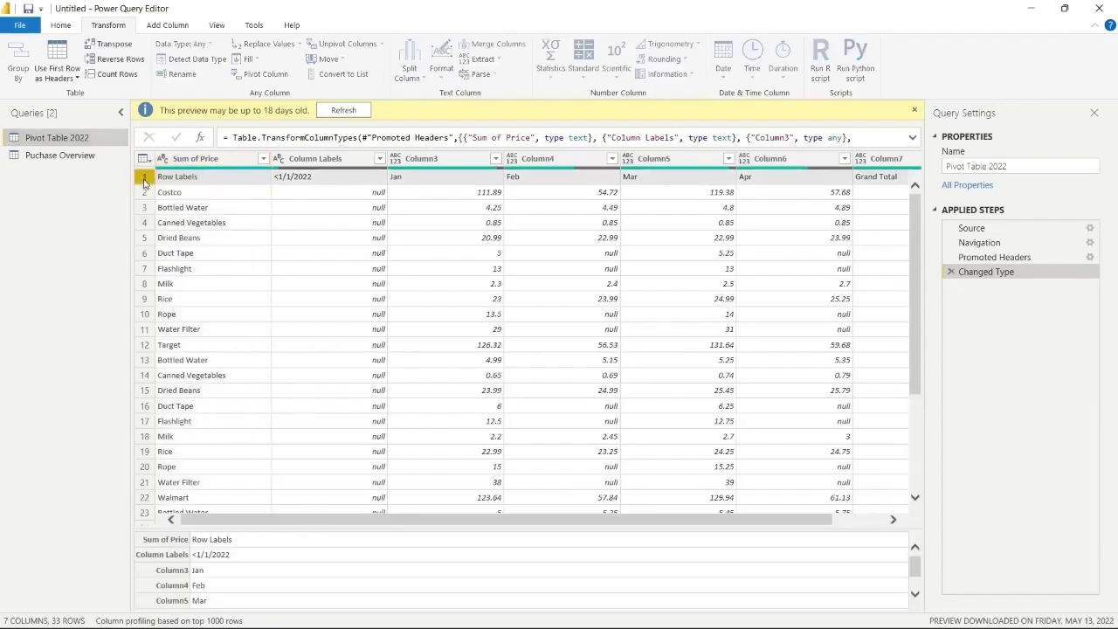
pyautogui.click(61, 25)
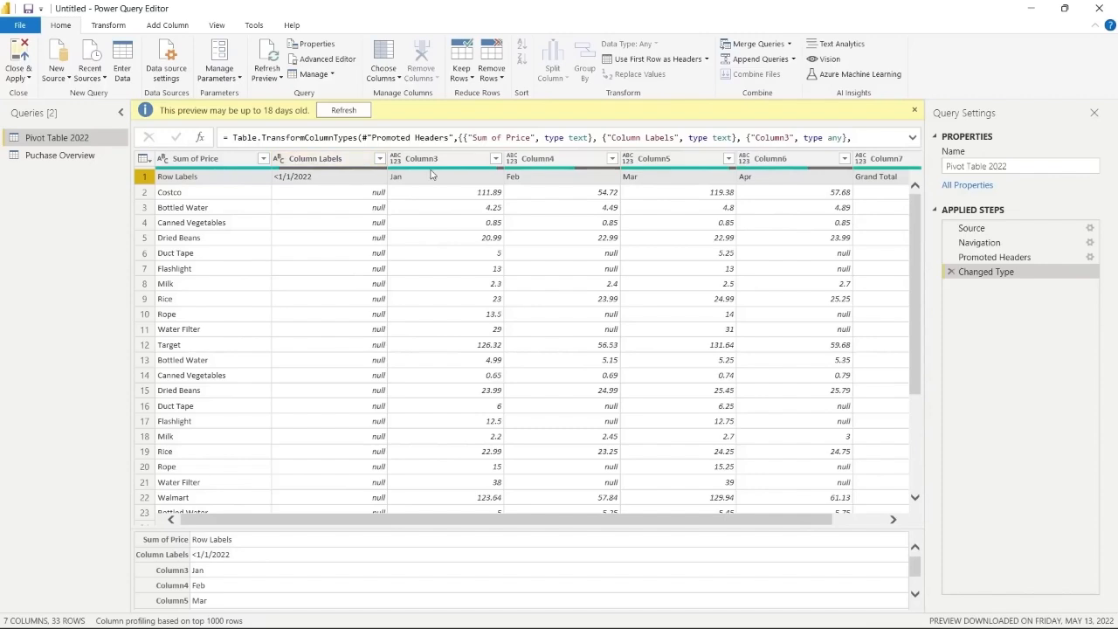
pyautogui.click(108, 26)
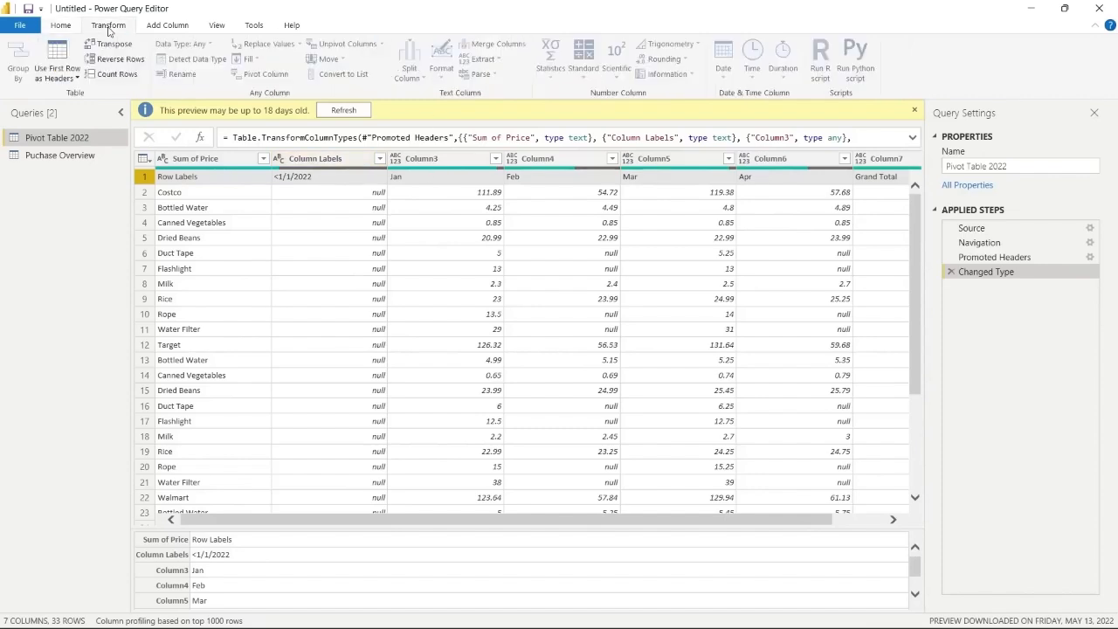
pyautogui.click(64, 54)
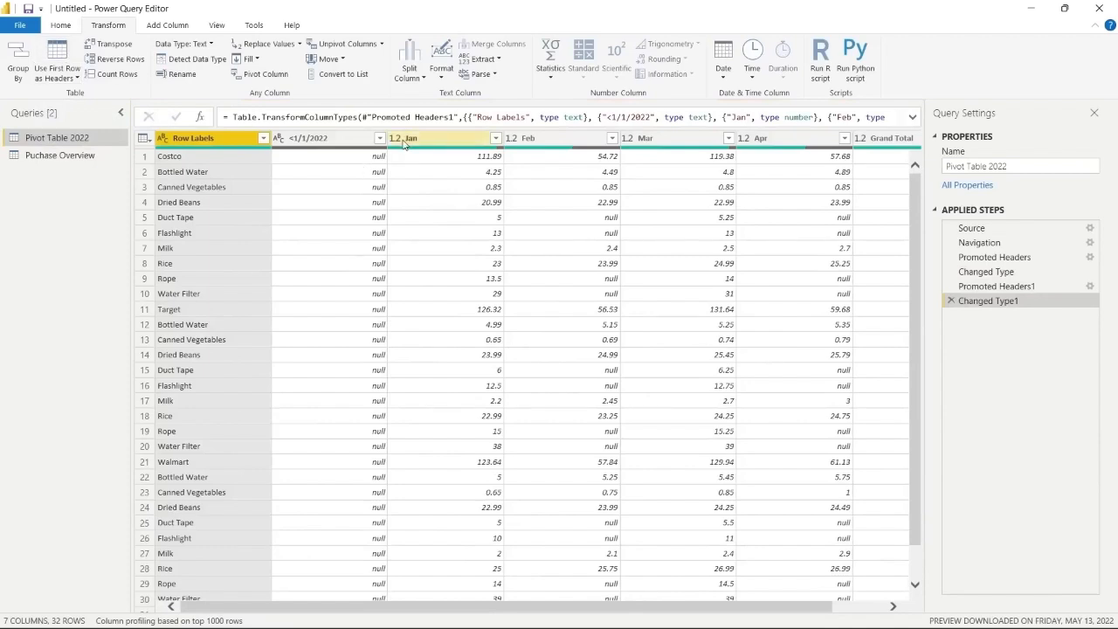
# Unpivot the Jan, Feb, Mar and Apr columns of the Pivot Table 2022 query
pyautogui.click(465, 145)
pyautogui.keyDown('shift'); pyautogui.click(803, 141); pyautogui.keyUp('shift')
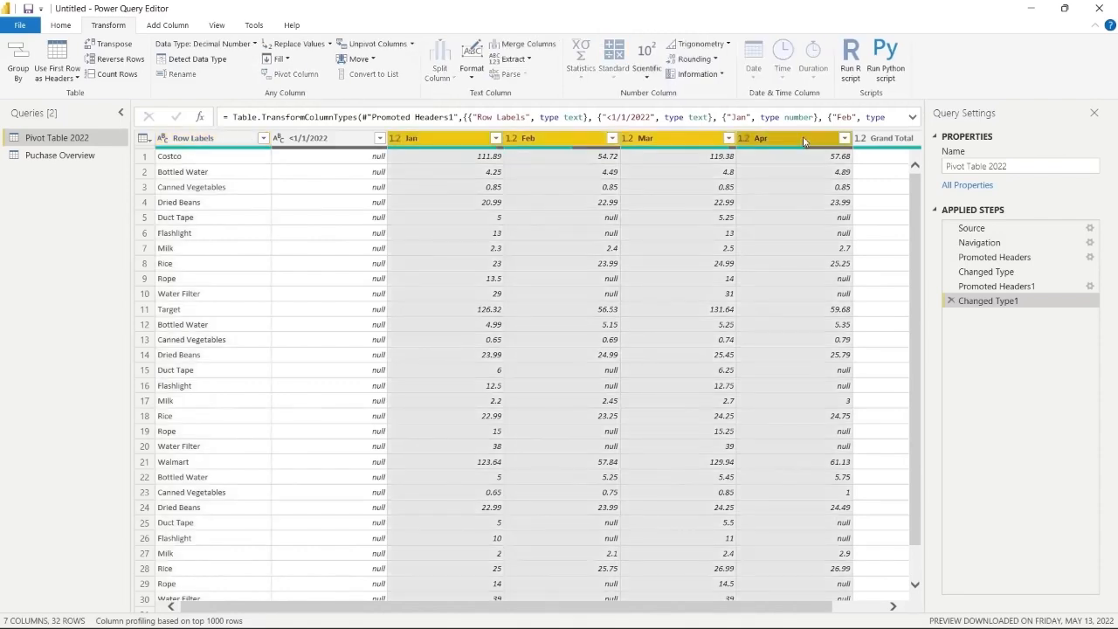
pyautogui.click(379, 44)
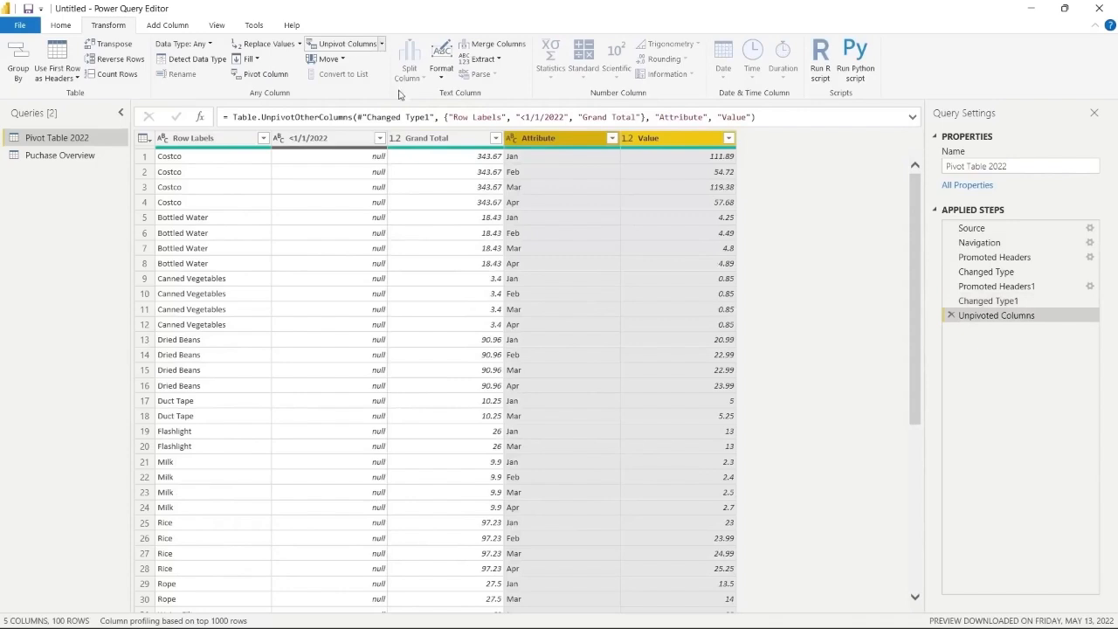
# Check the unpivoted month names in the Pivot Table 2022 query and set the Attribute column's data type to Date
pyautogui.click(594, 140)
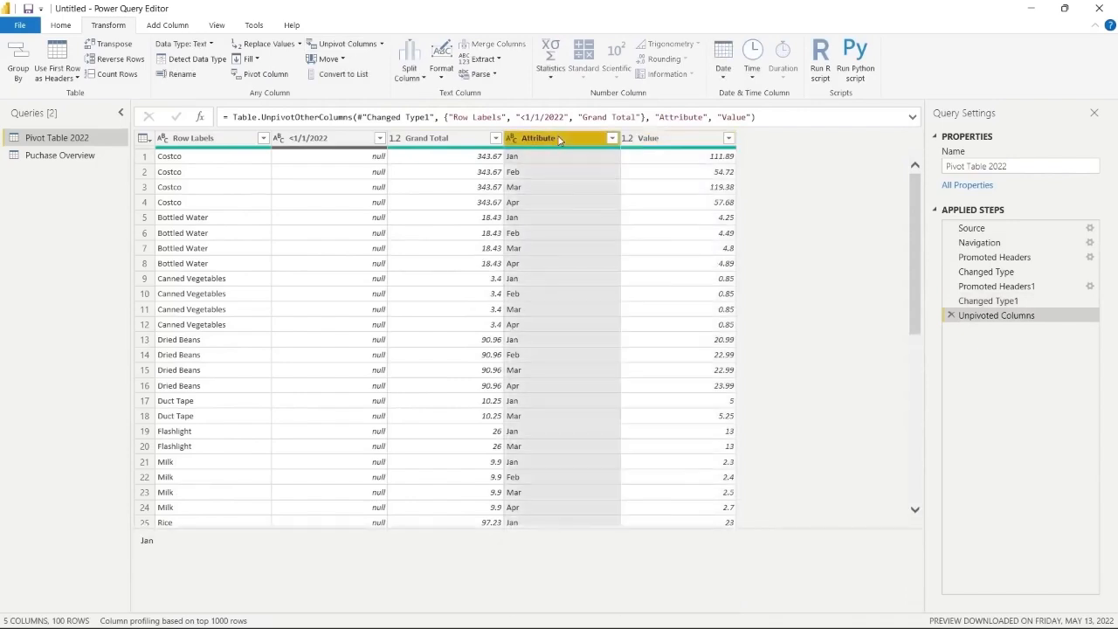
pyautogui.click(657, 139)
pyautogui.click(585, 144)
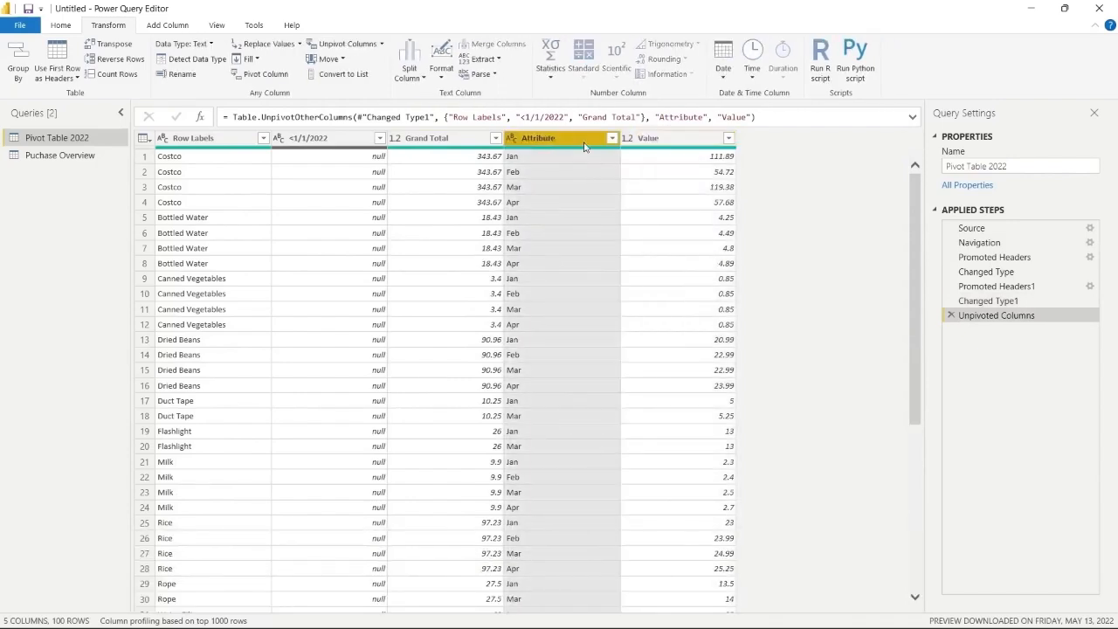
pyautogui.click(550, 163)
pyautogui.click(549, 171)
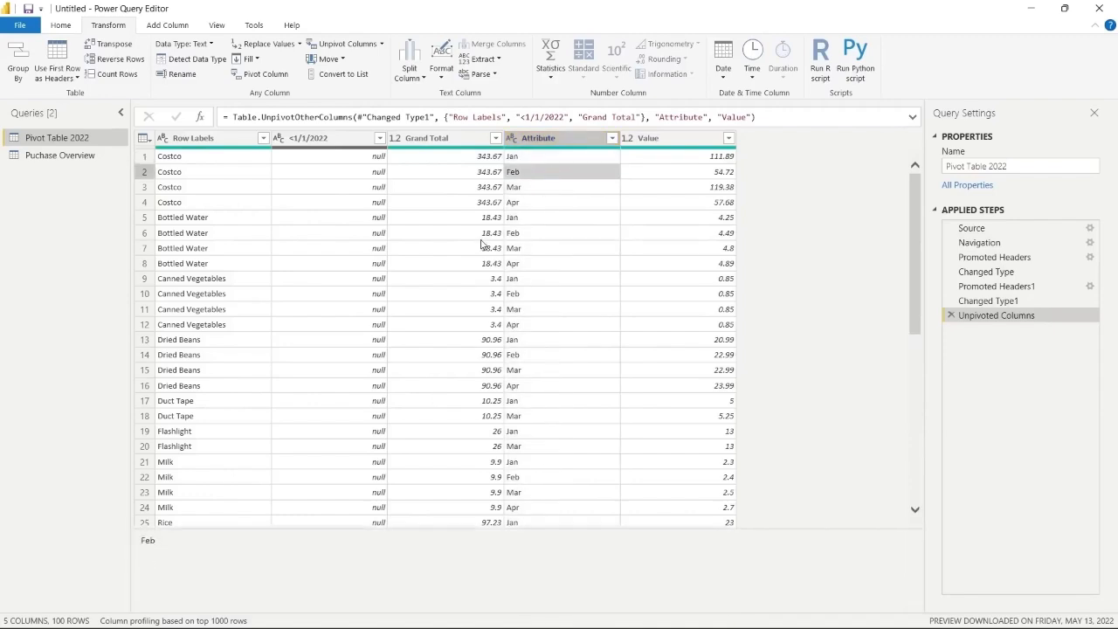
pyautogui.click(511, 138)
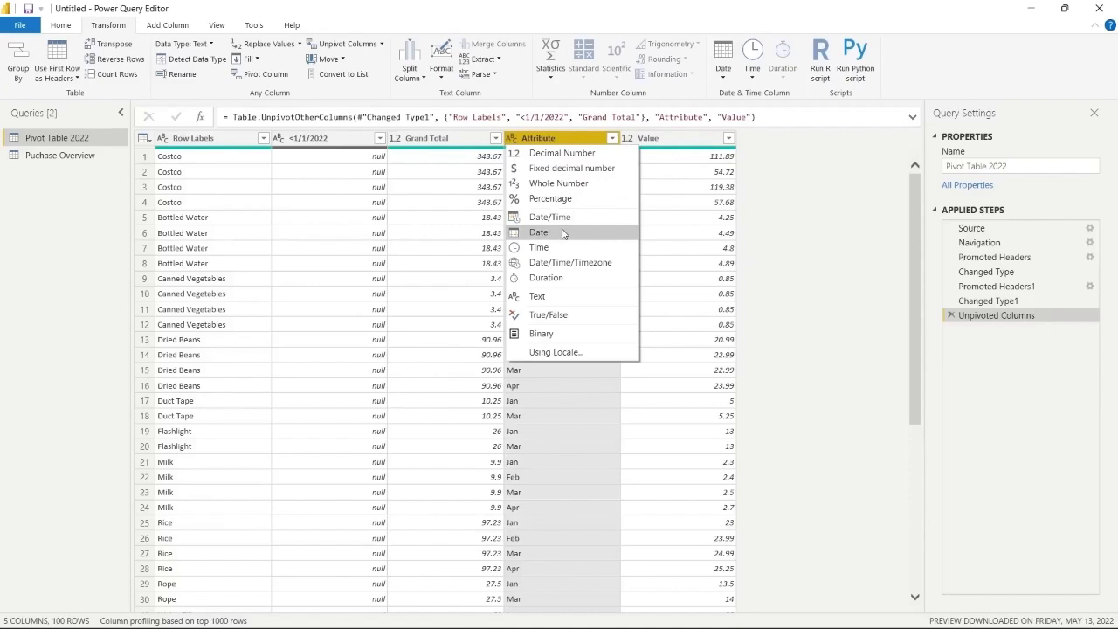
pyautogui.click(562, 233)
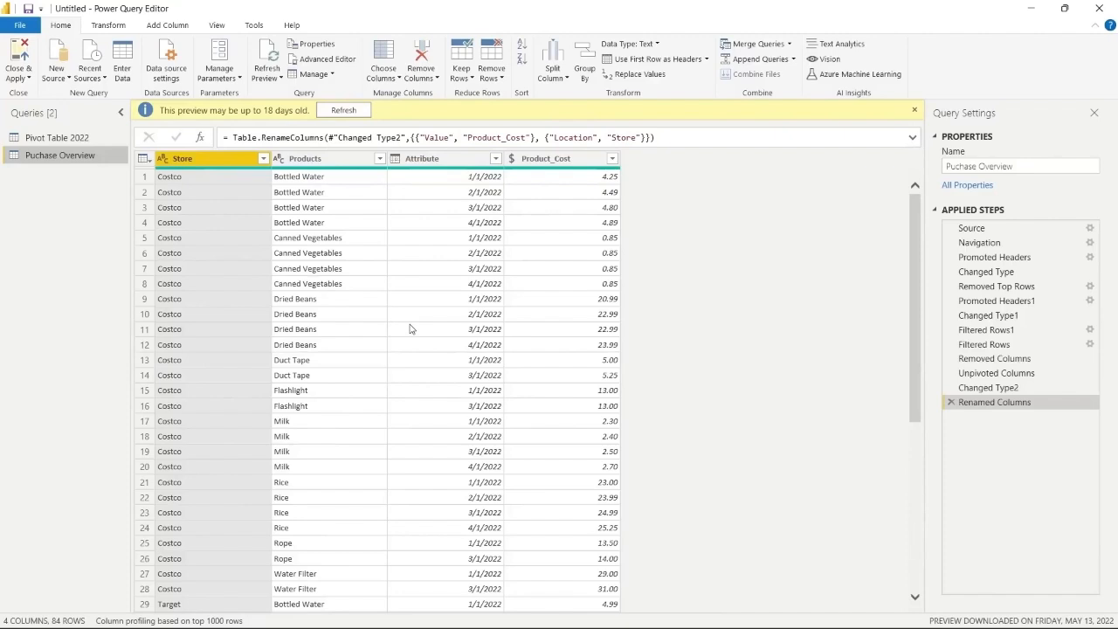
# Close and apply the query changes, and check the loaded Puchase Overview table in data view before returning to Transform data
pyautogui.click(19, 54)
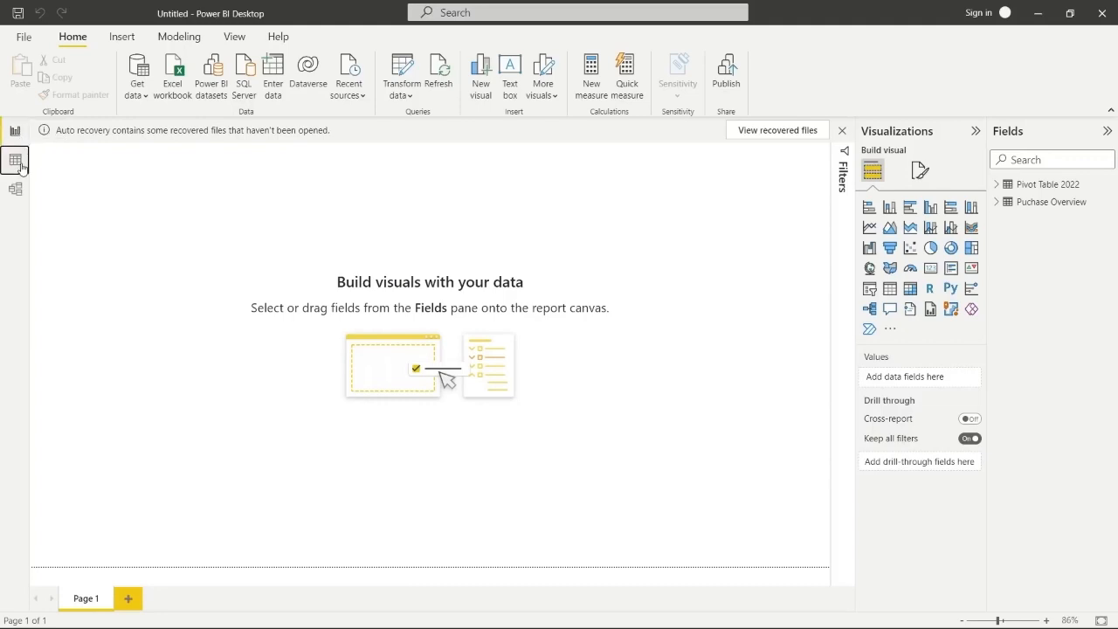
pyautogui.click(15, 160)
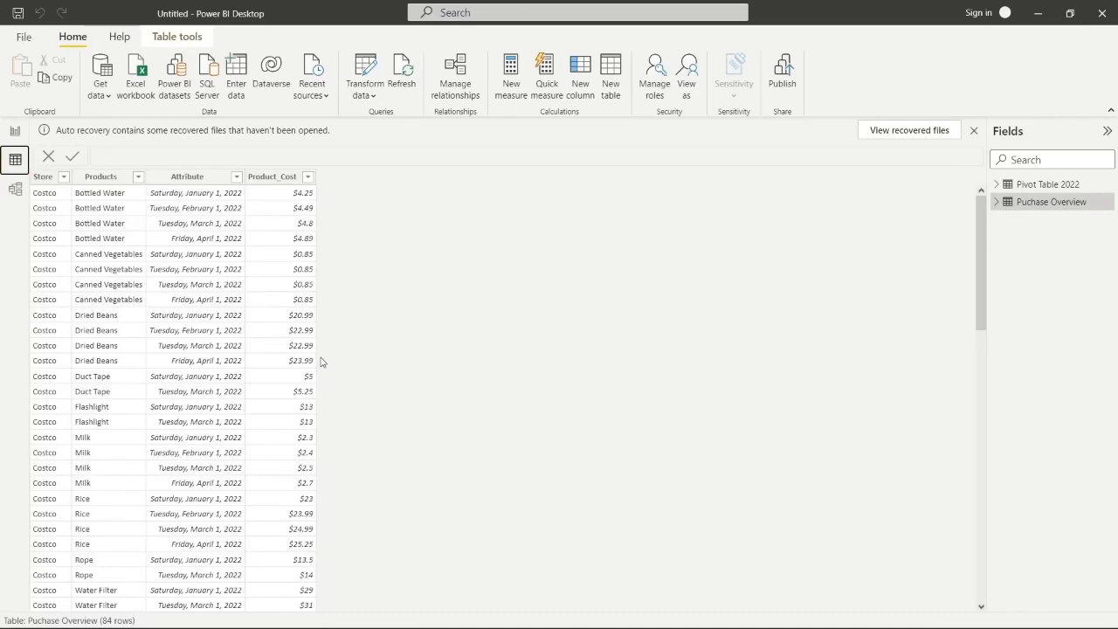
pyautogui.click(366, 70)
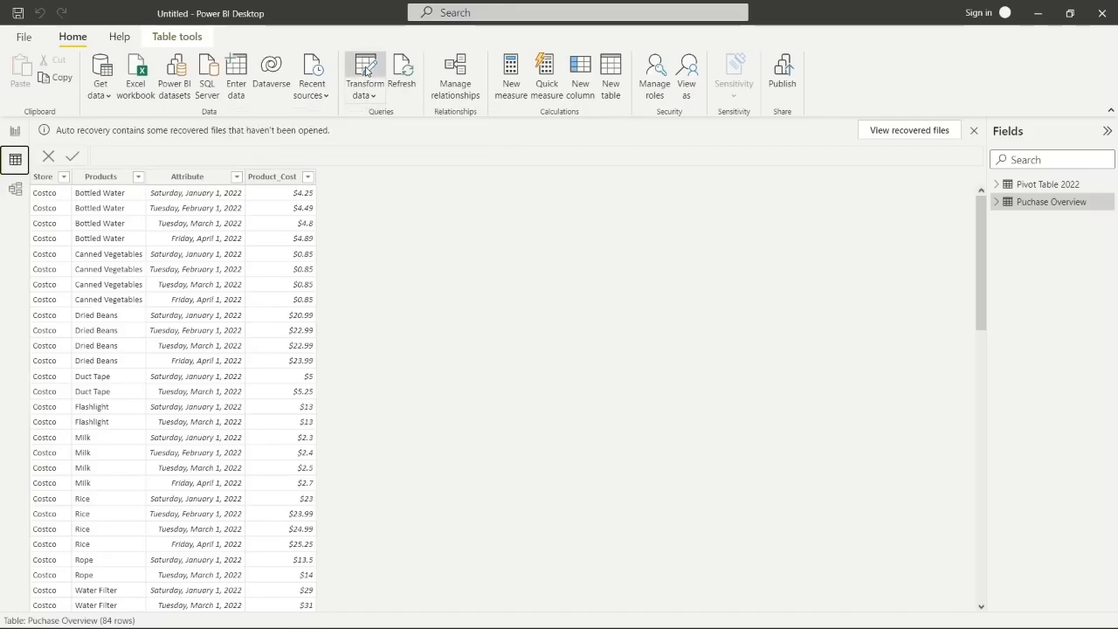
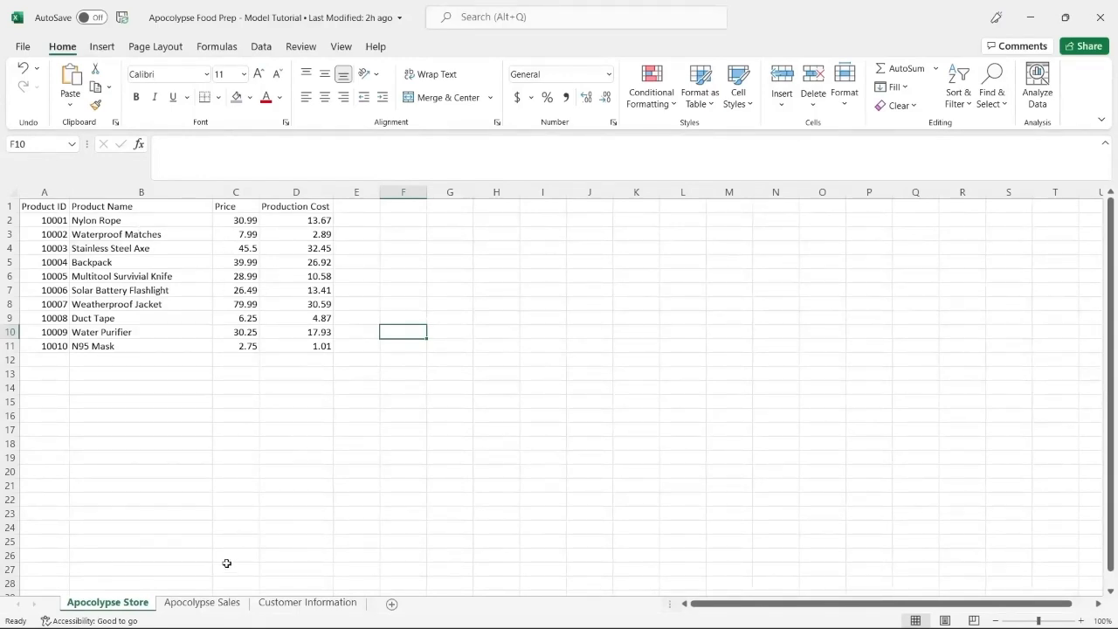
# Examine the columns of the Apocolypse Sales sheet and the Customer ID data on the Customer Information sheet
pyautogui.click(202, 603)
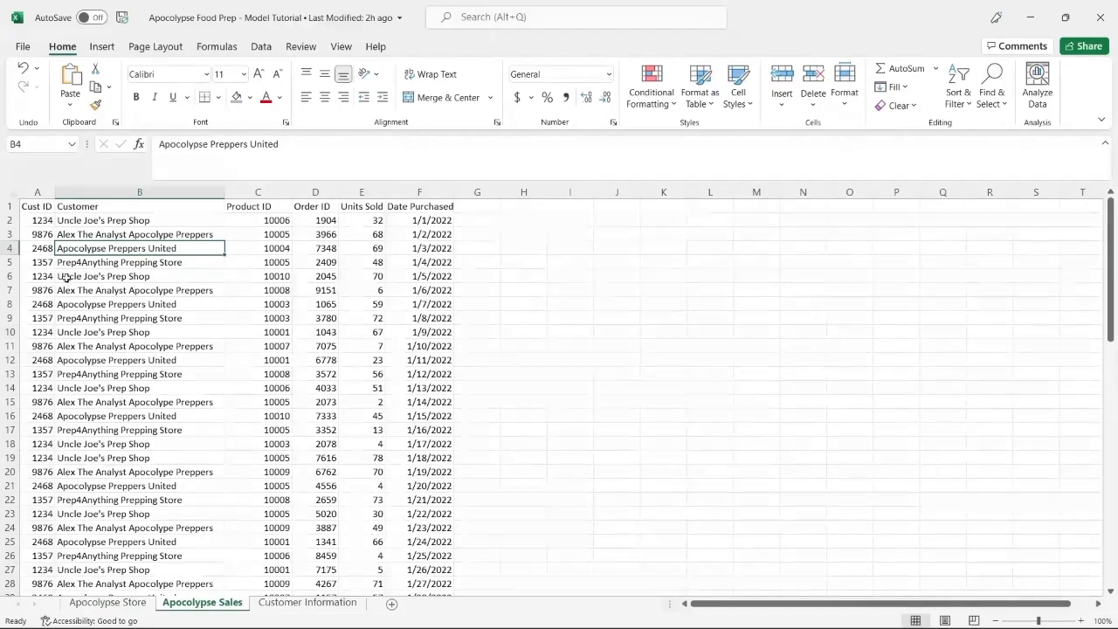
pyautogui.click(40, 191)
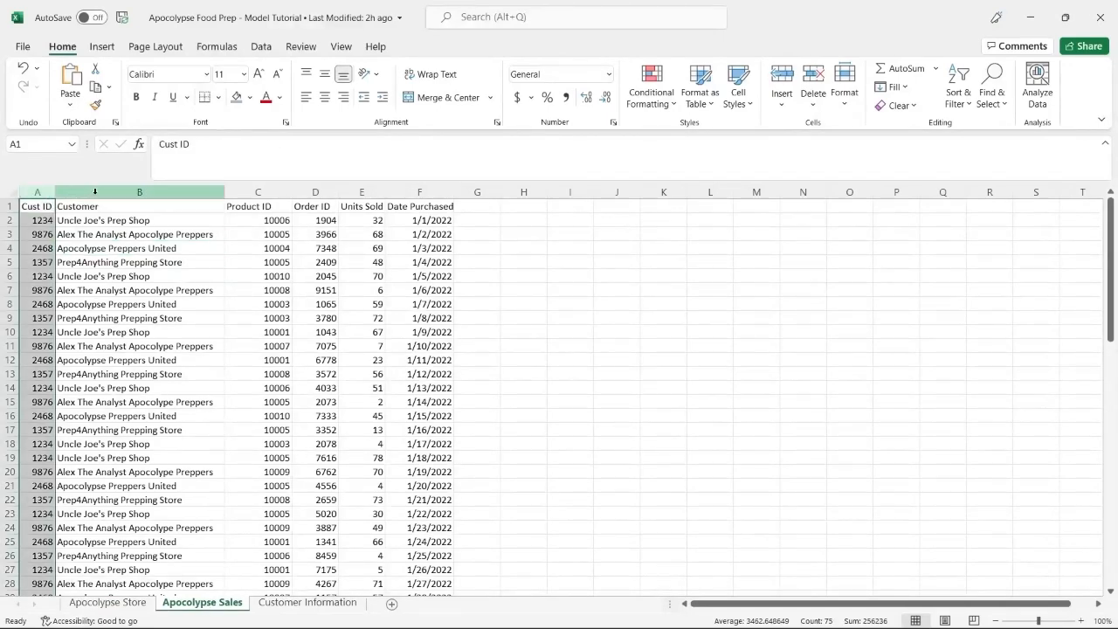
pyautogui.click(139, 191)
pyautogui.click(264, 189)
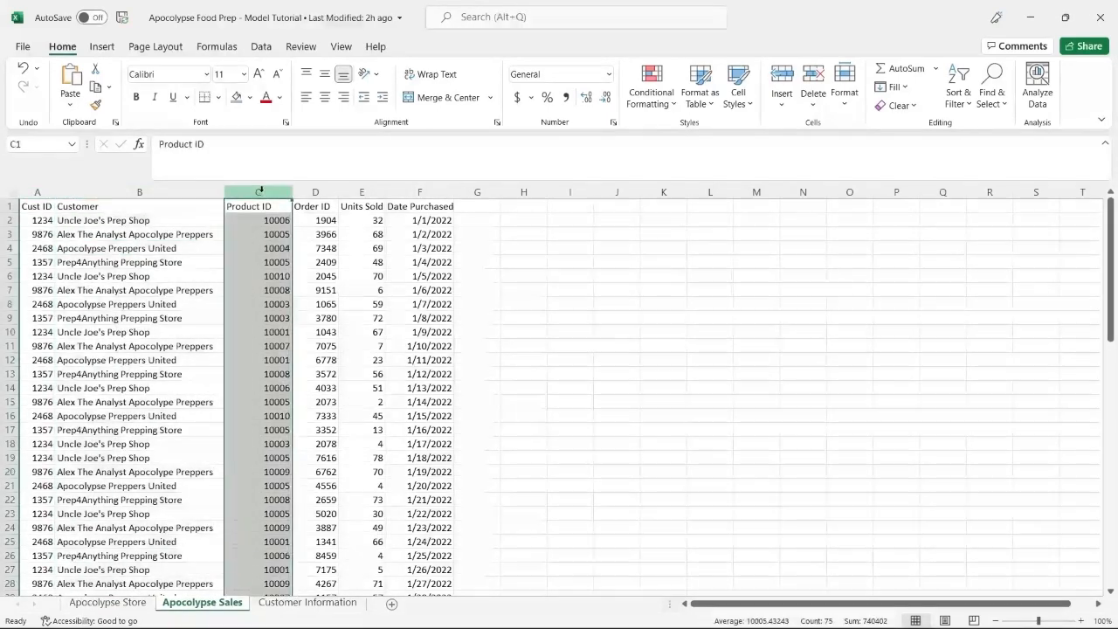
pyautogui.click(312, 191)
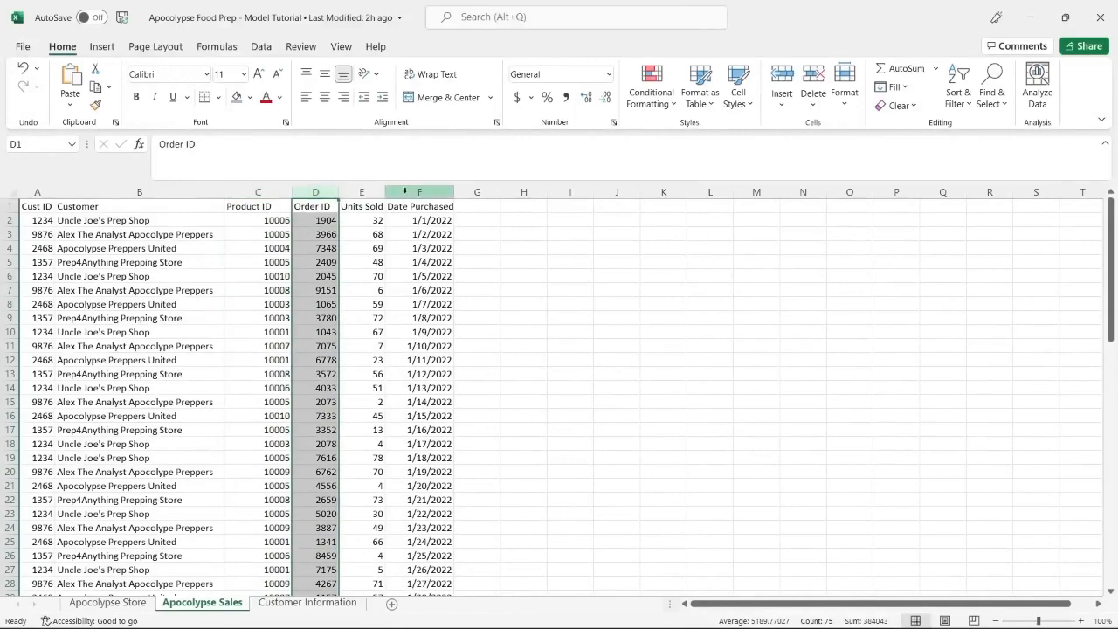
pyautogui.click(308, 603)
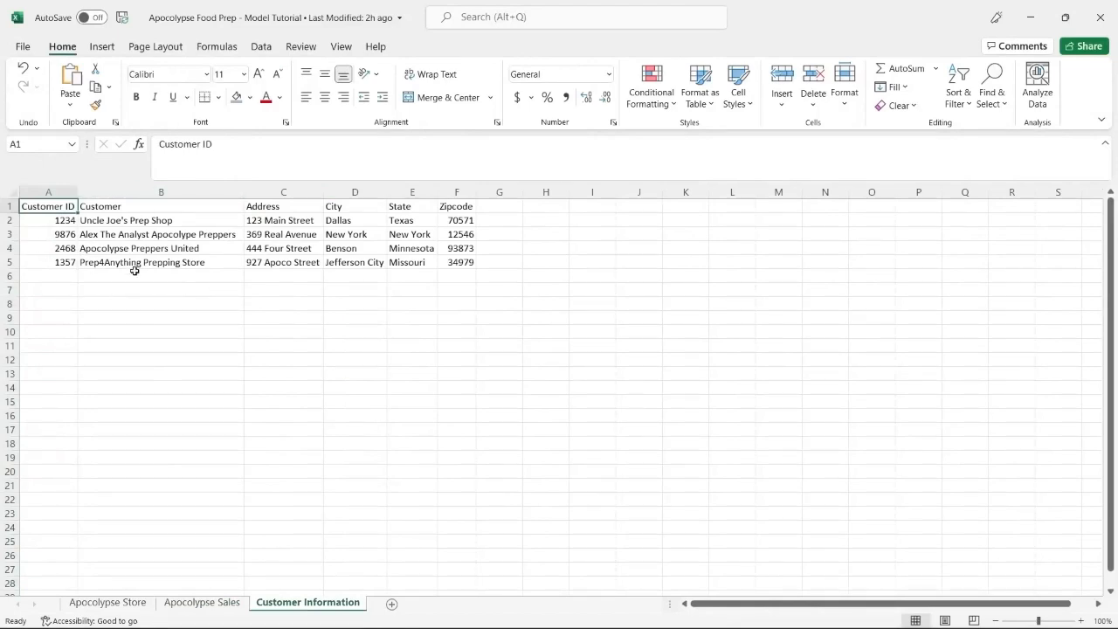
pyautogui.click(64, 204)
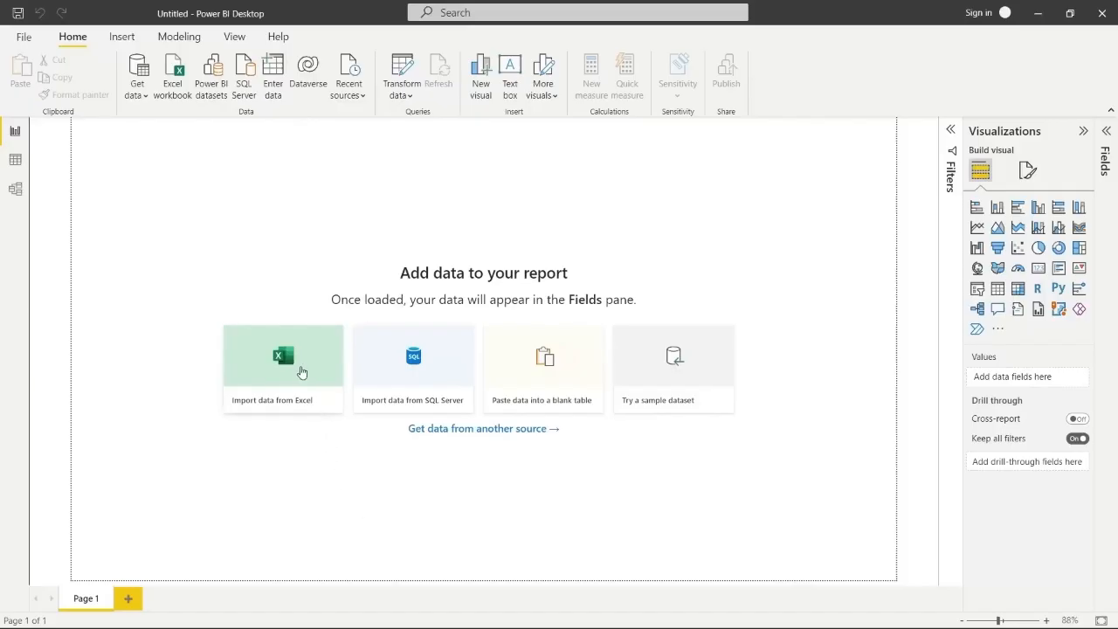
# In Power BI Desktop, load Apocolypse Sales, Apocolypse Store and Customer Information from the Apocolypse Food Prep - Model Tutorial workbook
pyautogui.click(300, 371)
pyautogui.click(276, 142)
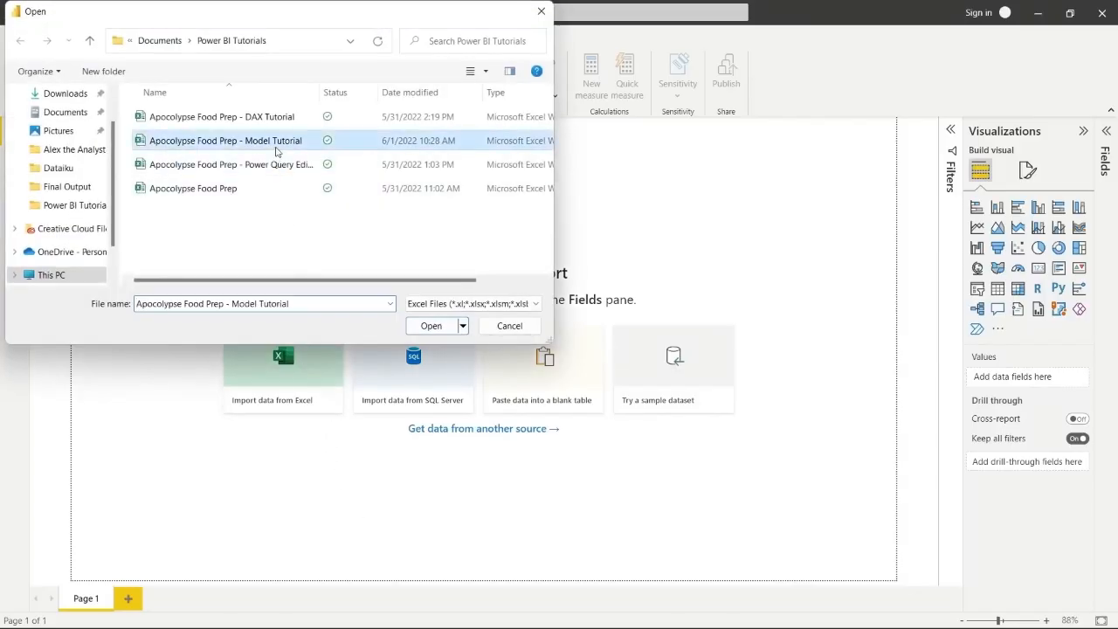
pyautogui.click(431, 326)
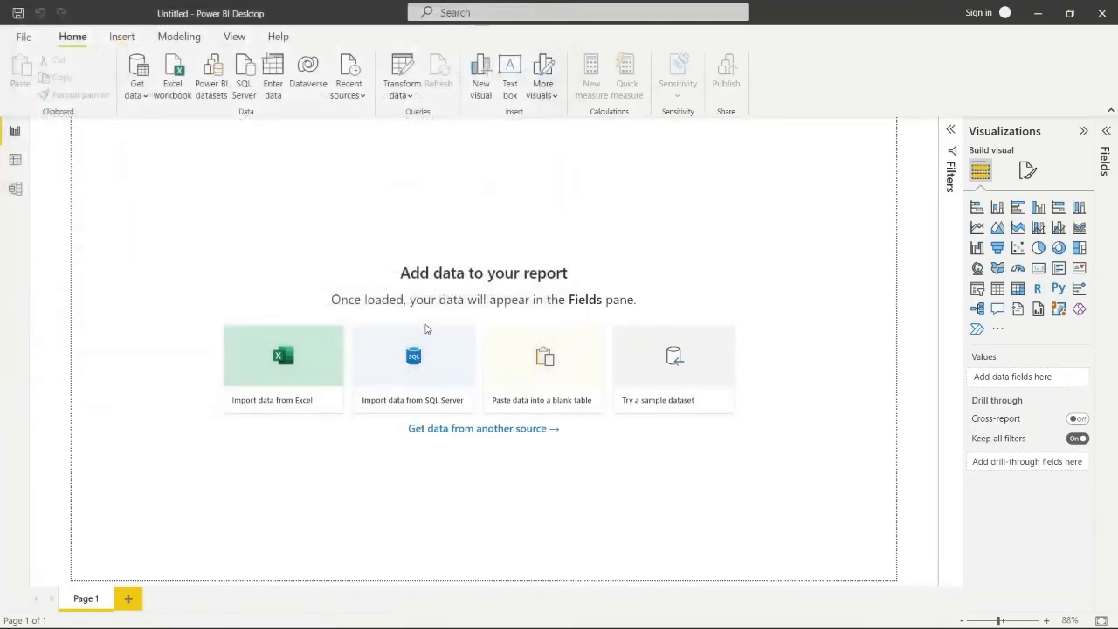
pyautogui.click(283, 181)
pyautogui.click(284, 199)
pyautogui.click(283, 216)
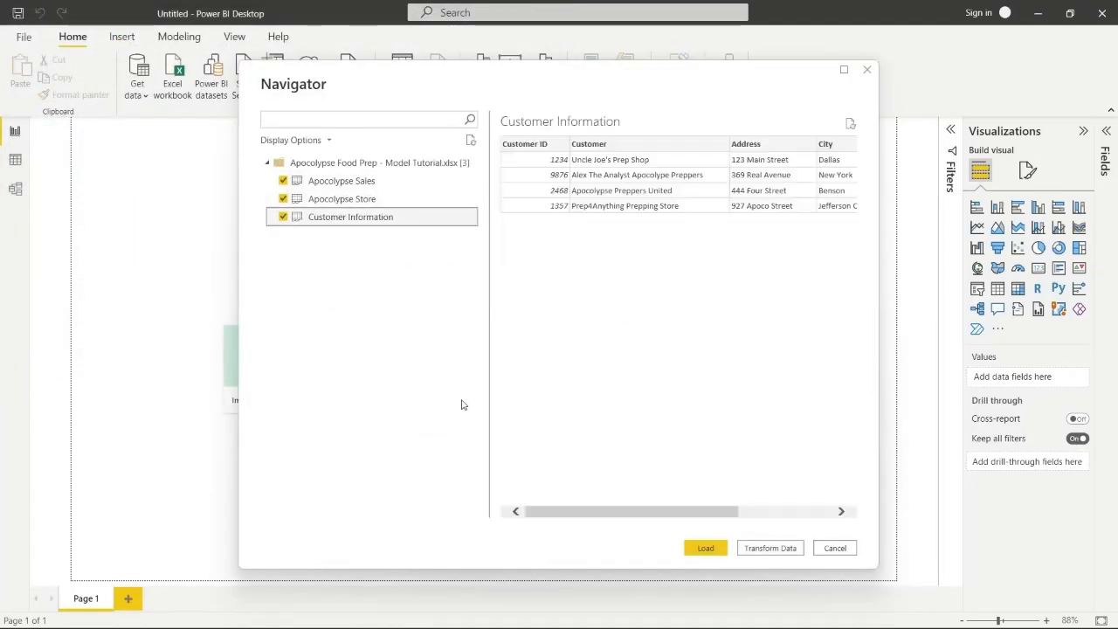
pyautogui.click(706, 547)
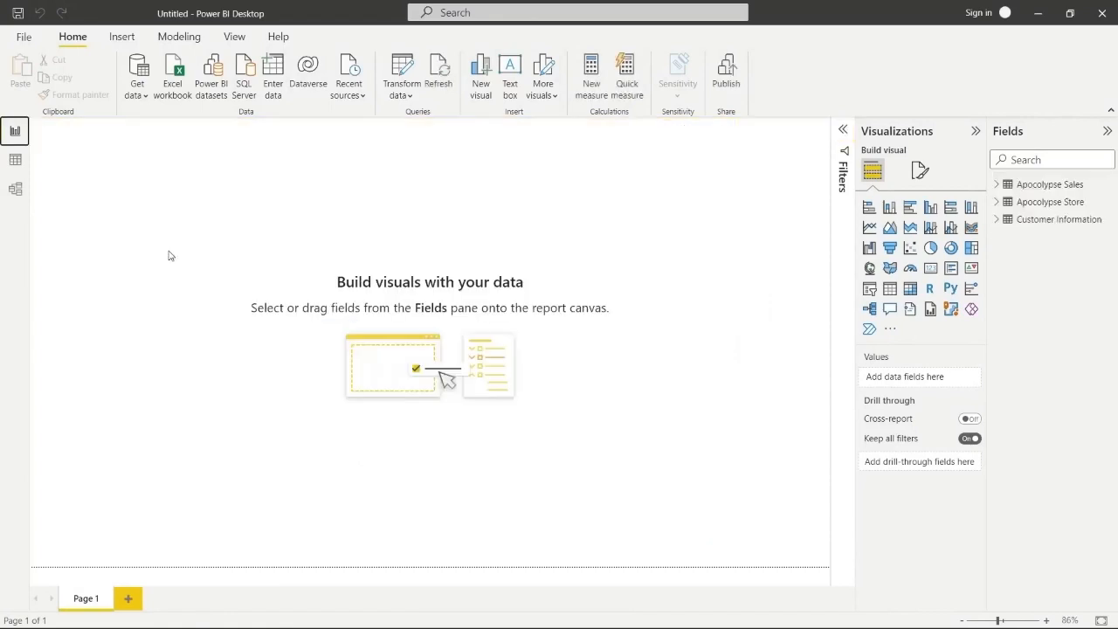
# In model view, arrange the Apocolypse Sales and Apocolypse Store tables in one row beside Customer Information
pyautogui.click(16, 189)
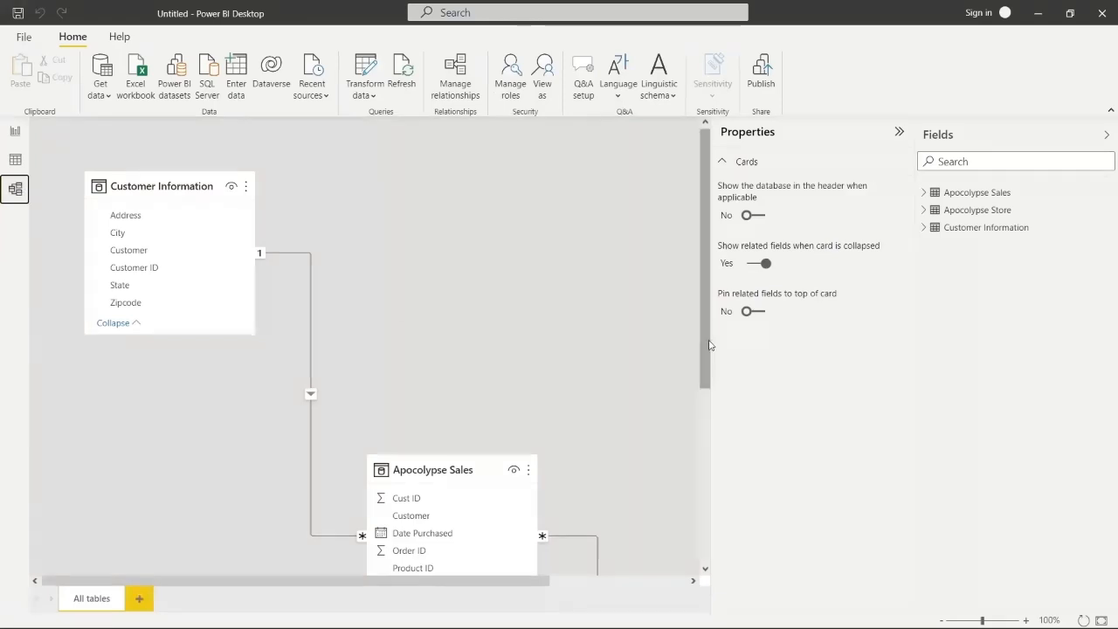
pyautogui.moveTo(712, 346); pyautogui.dragTo(784, 343)
pyautogui.click(942, 622)
pyautogui.click(942, 621)
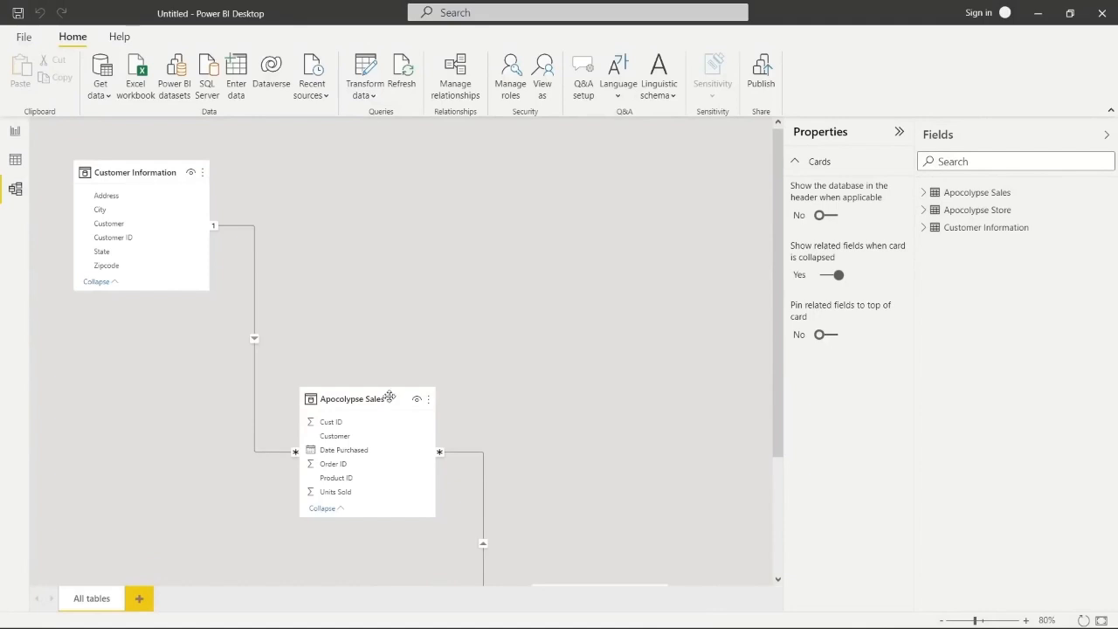
pyautogui.moveTo(390, 397); pyautogui.dragTo(397, 184)
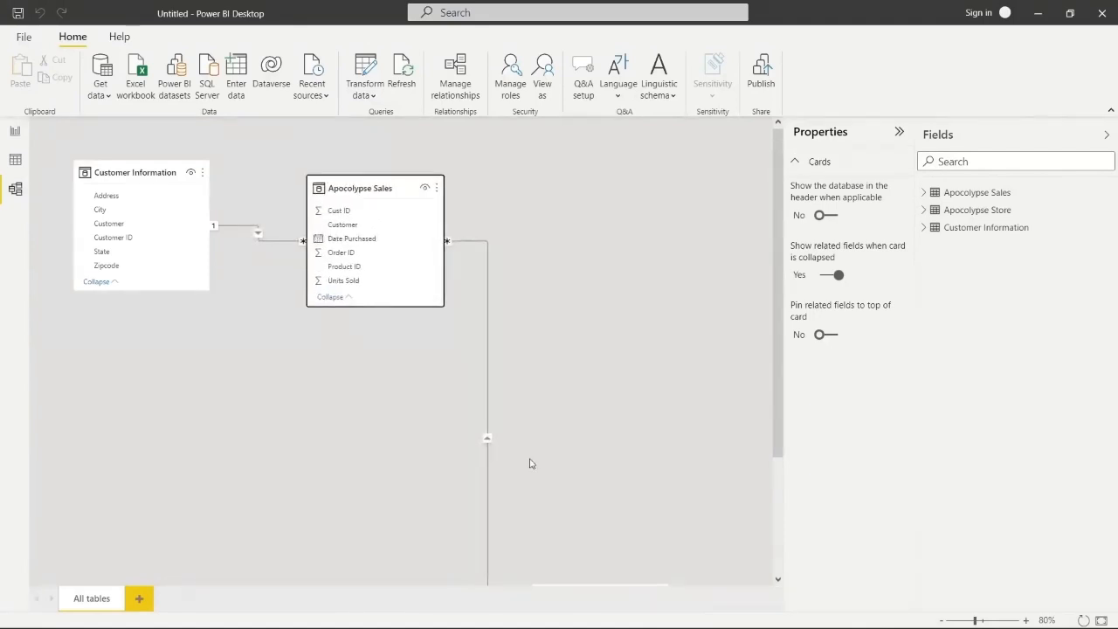
pyautogui.scroll(-1, 530, 461)
pyautogui.moveTo(609, 464); pyautogui.dragTo(642, 187)
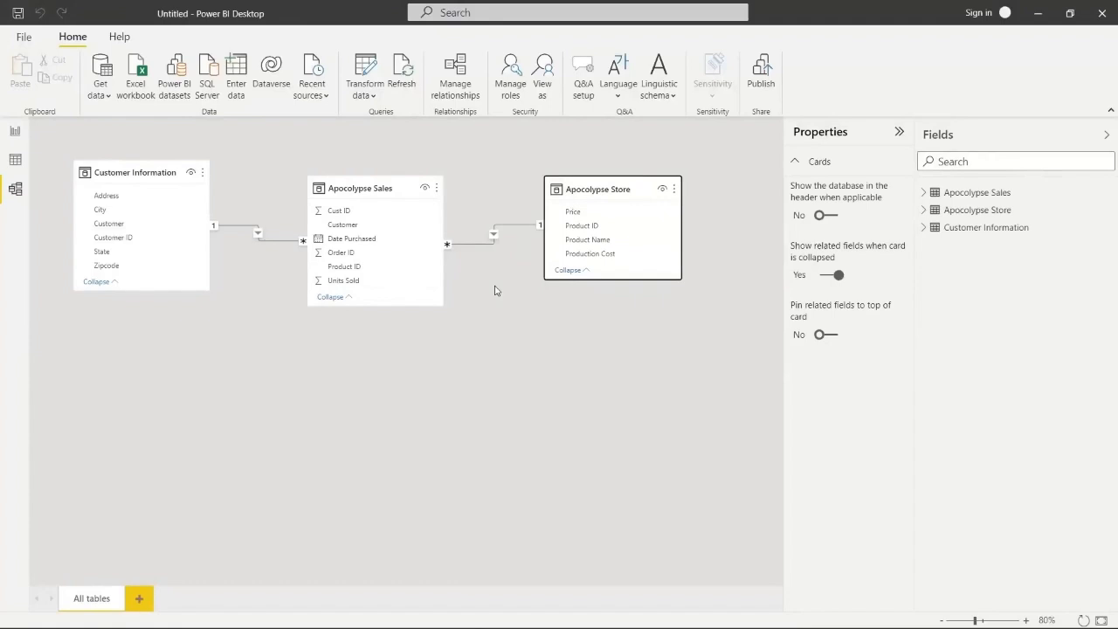
# Change the Apocolypse Sales to Customer Information relationship to match Cust ID with Customer ID
pyautogui.doubleClick(282, 246)
pyautogui.moveTo(483, 111); pyautogui.dragTo(623, 109)
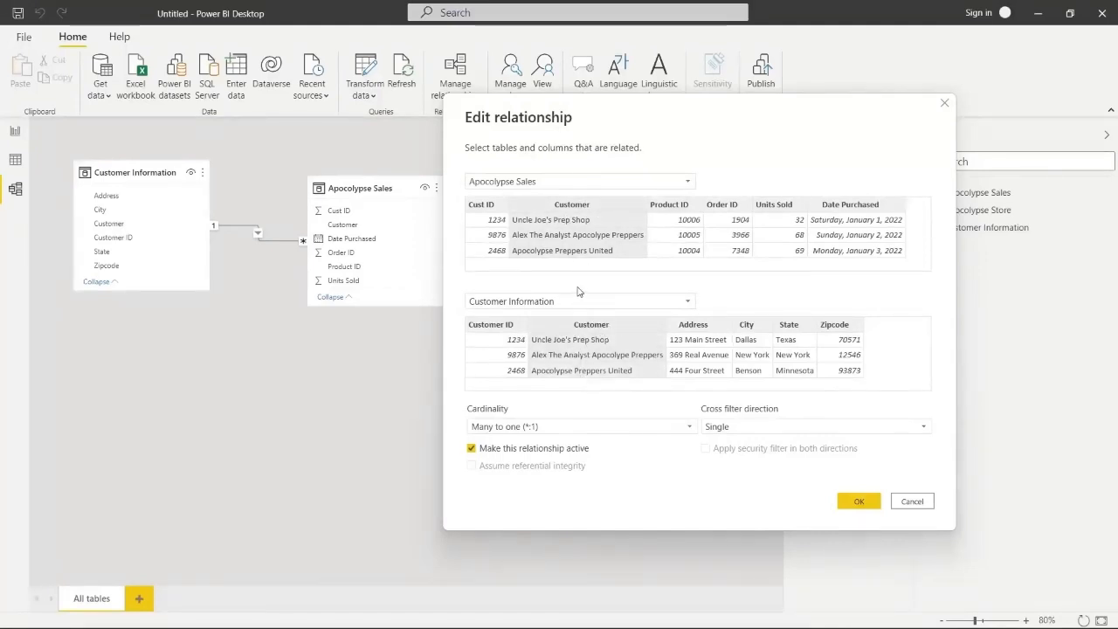
pyautogui.click(500, 209)
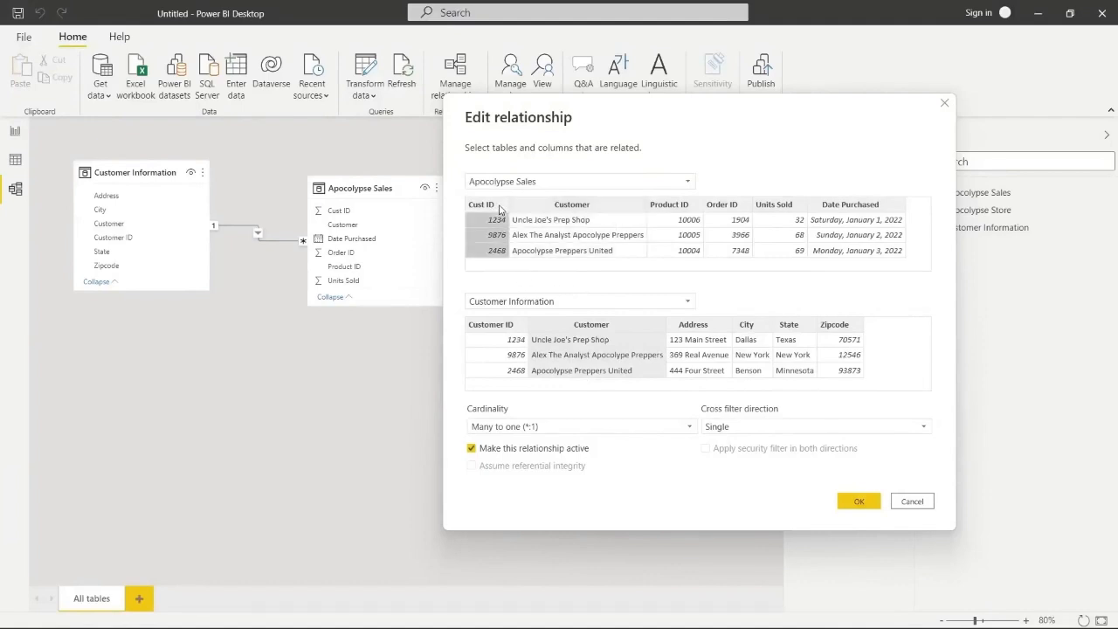
pyautogui.click(513, 330)
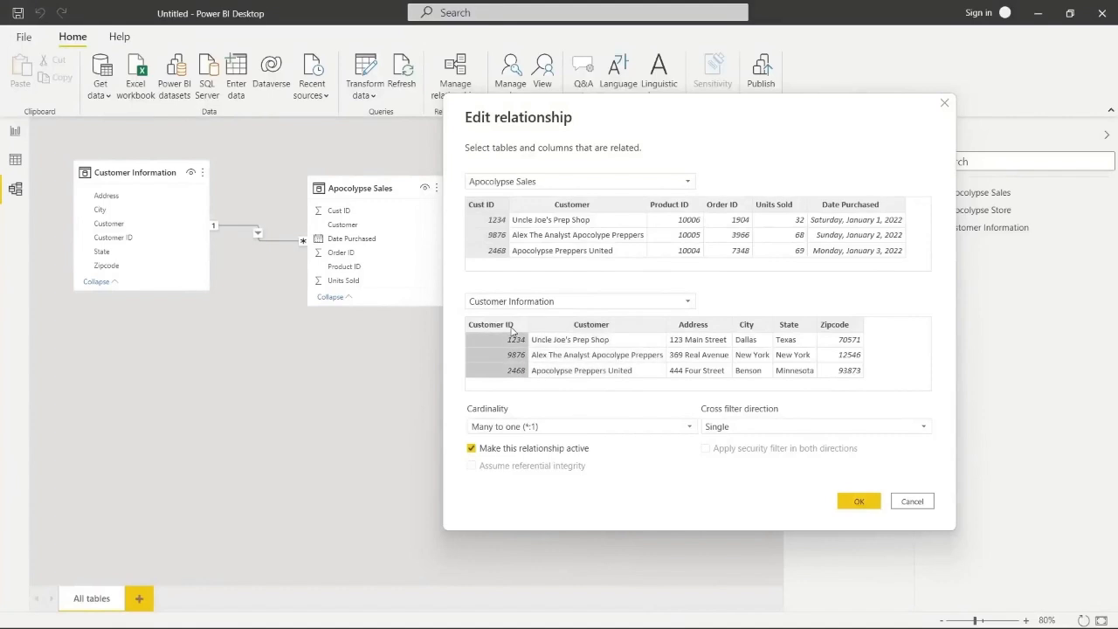
pyautogui.click(860, 501)
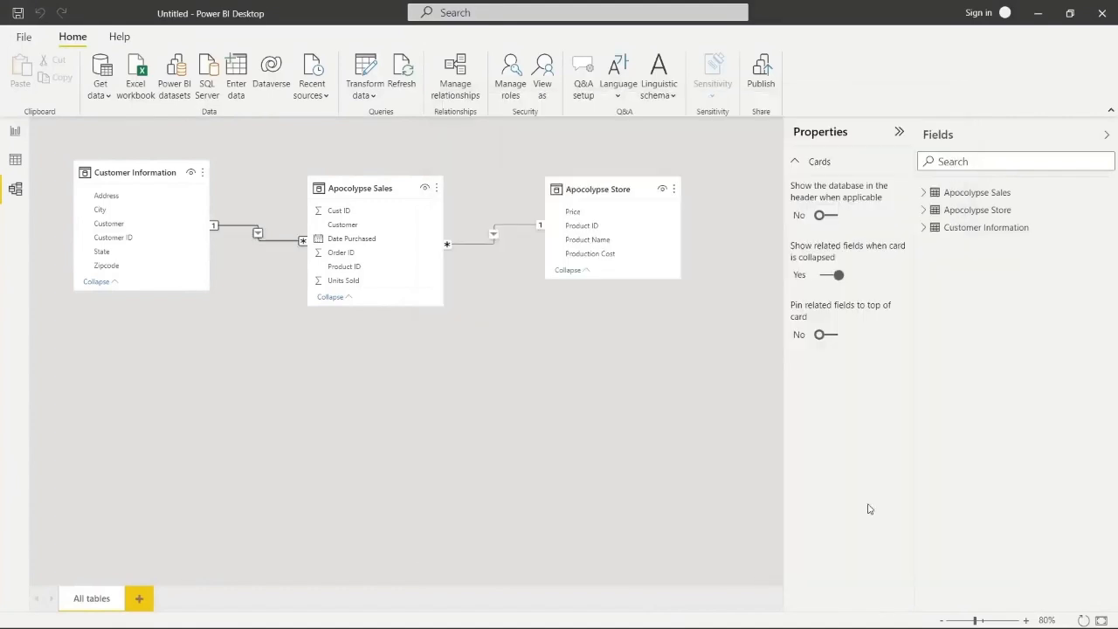
# Review the matched columns and the cardinality options of the relationship between Apocolypse Sales and Customer Information
pyautogui.doubleClick(282, 244)
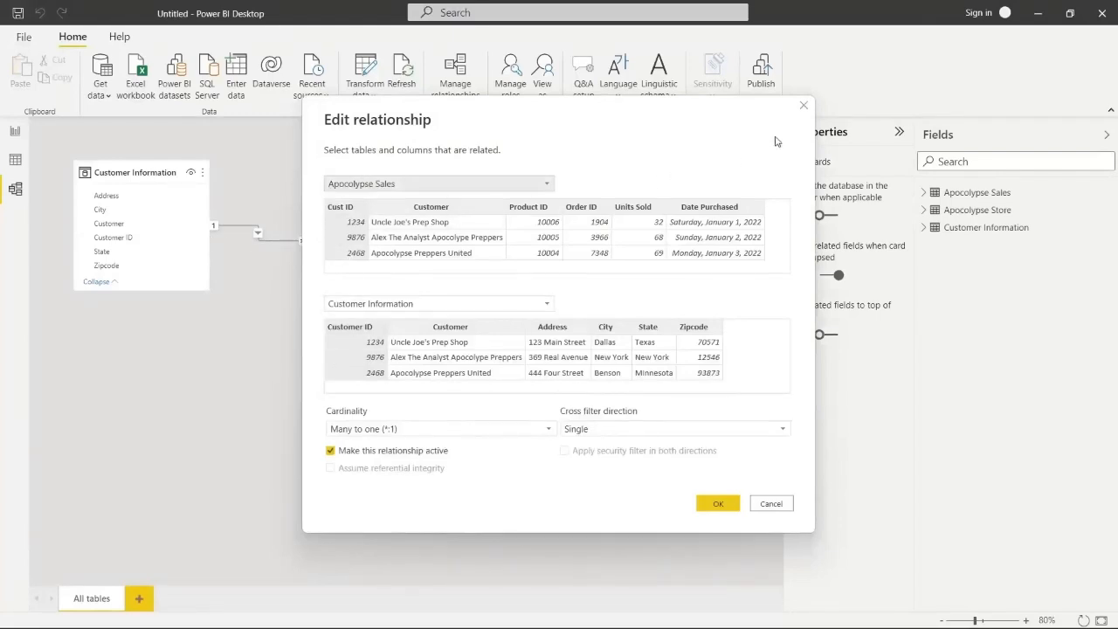
pyautogui.click(803, 106)
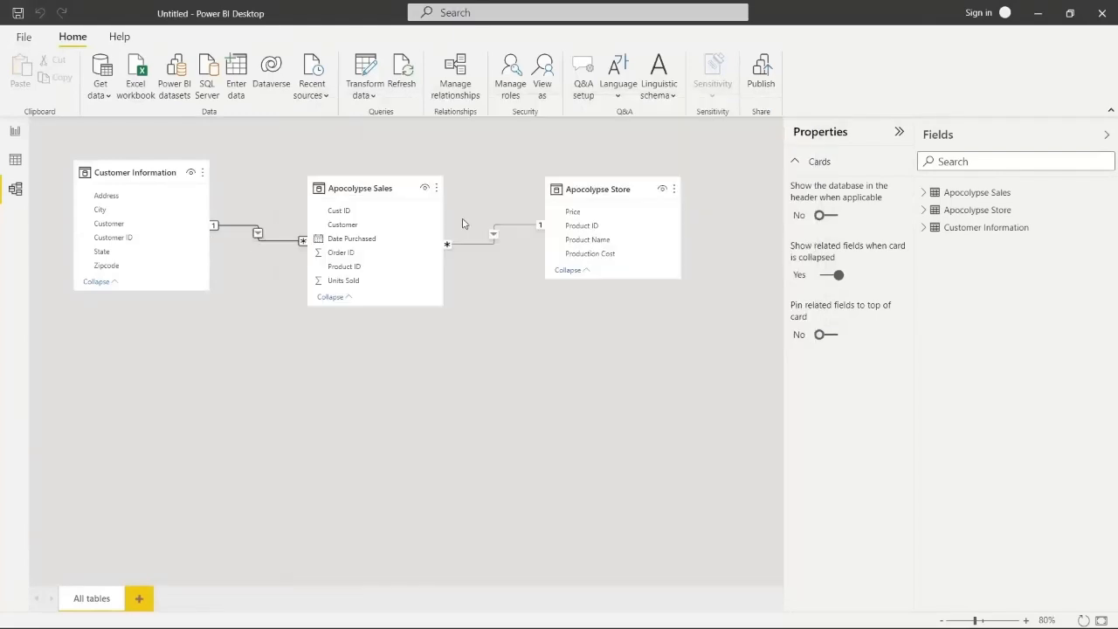
pyautogui.doubleClick(280, 245)
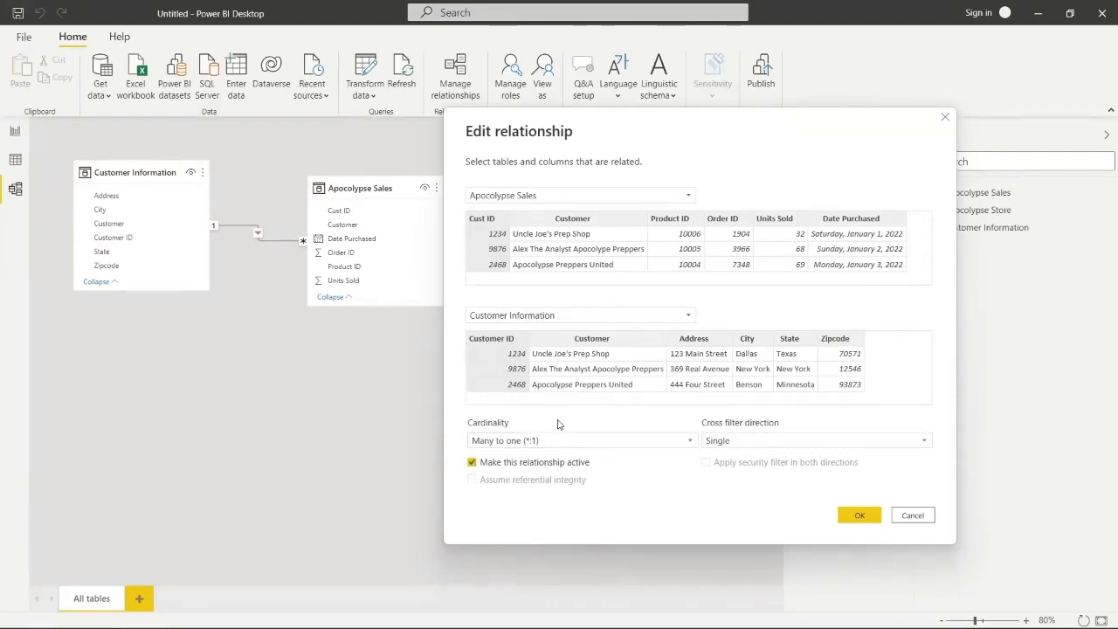
pyautogui.click(629, 440)
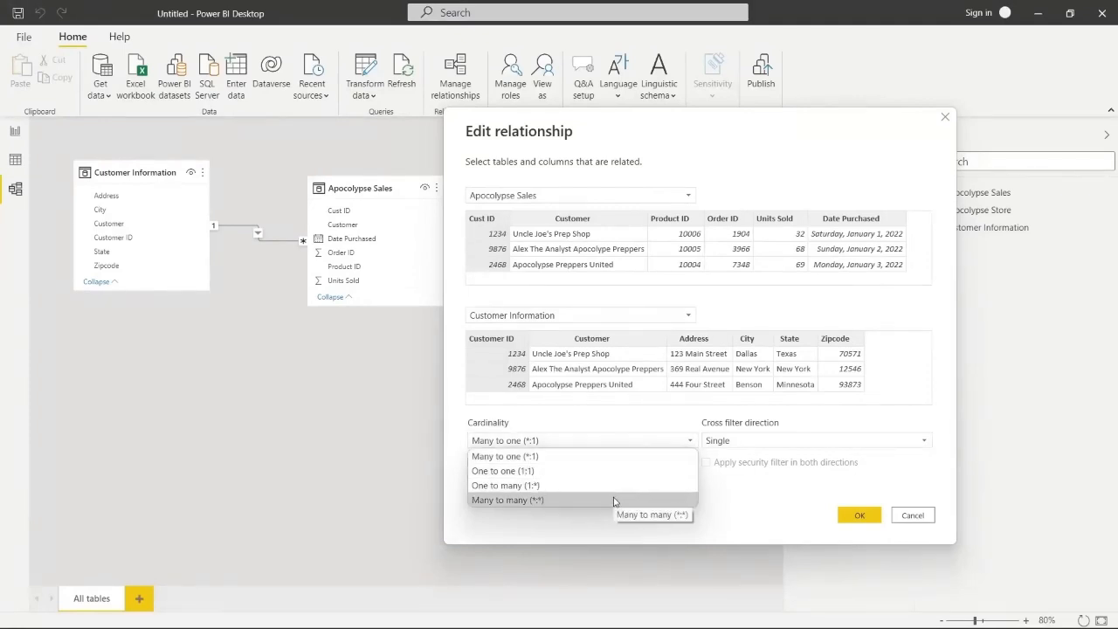
pyautogui.click(714, 171)
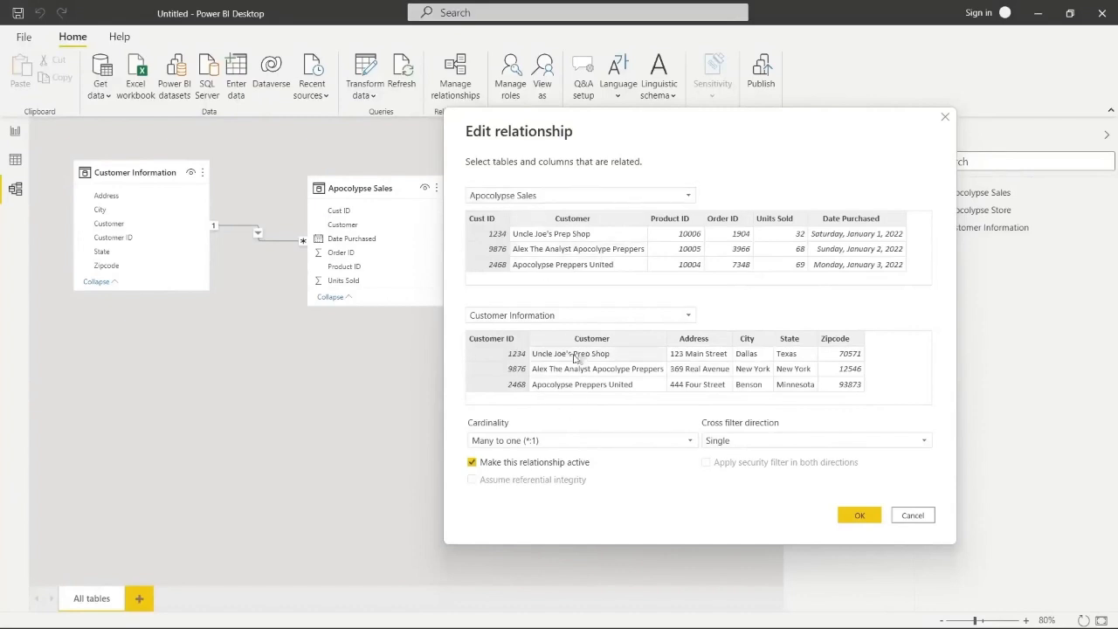
# Redefine the relationship from Customer Information to Apocolypse Sales on Cust ID, with cross filter direction Both
pyautogui.click(589, 198)
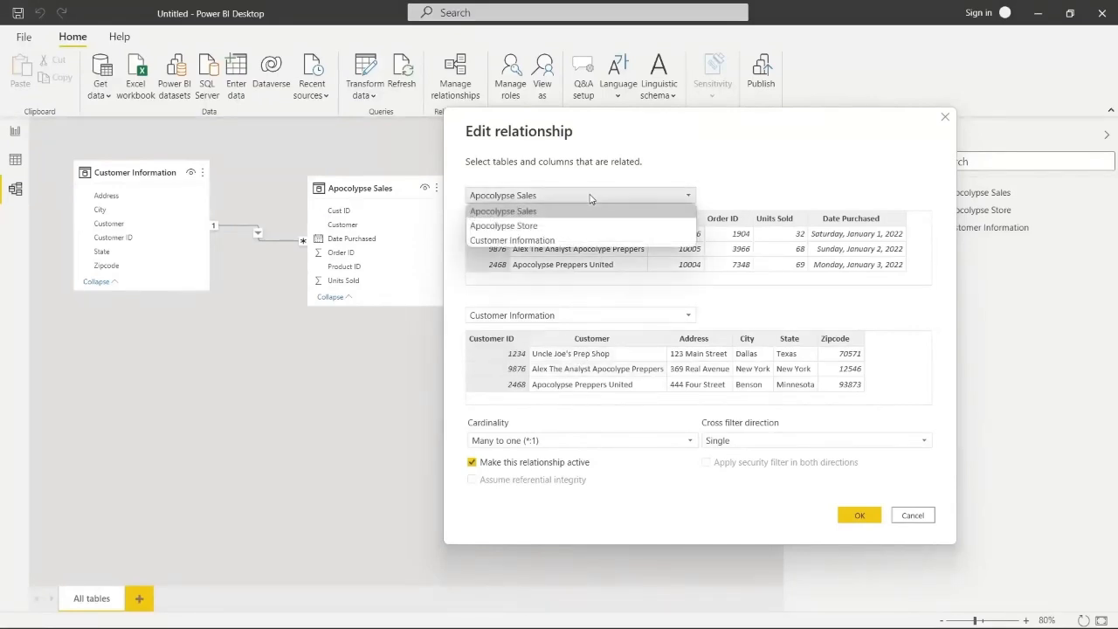
pyautogui.click(512, 241)
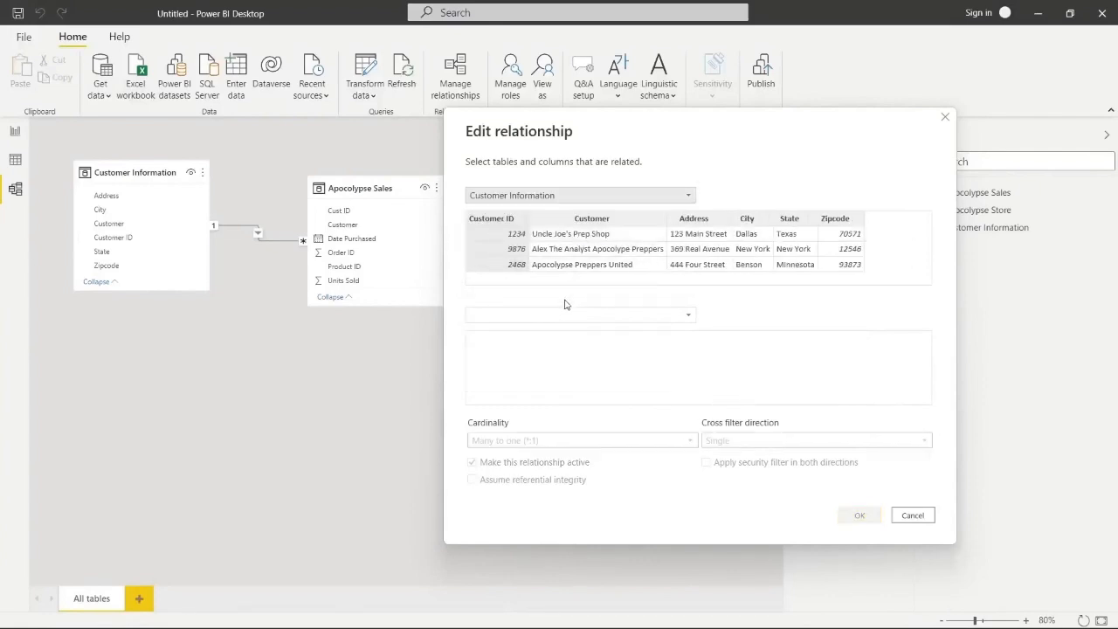
pyautogui.click(562, 316)
pyautogui.click(560, 331)
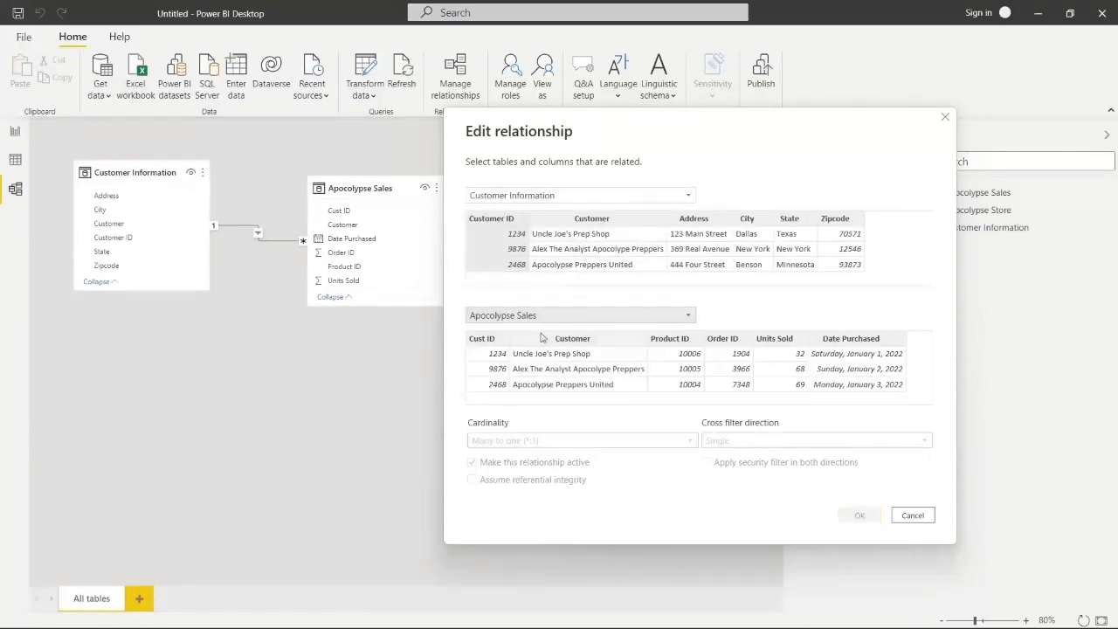
pyautogui.click(503, 340)
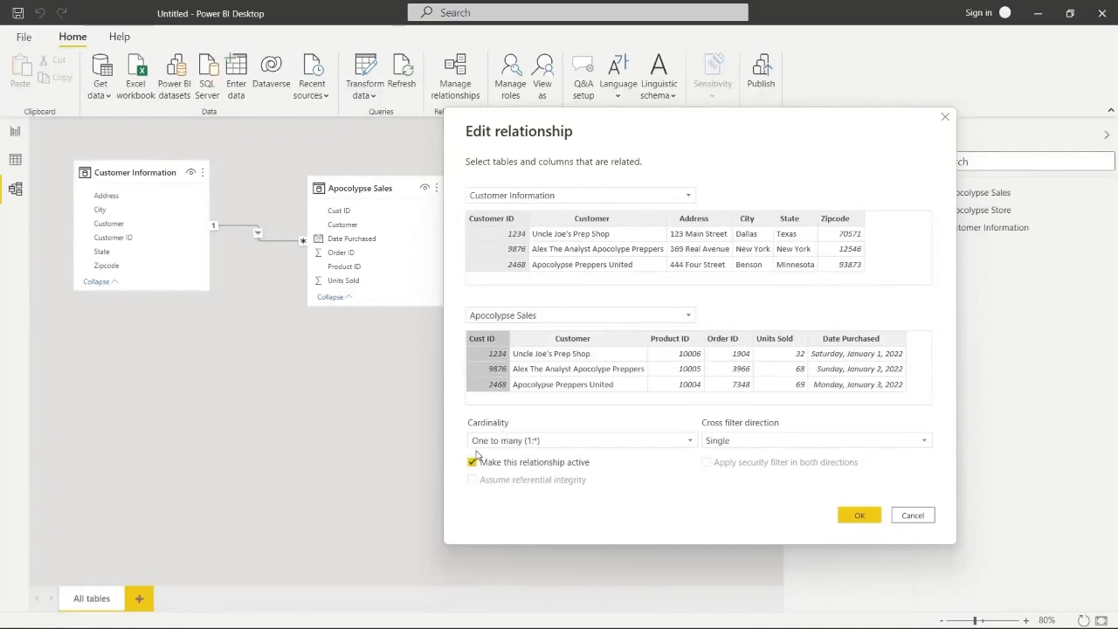
pyautogui.click(842, 449)
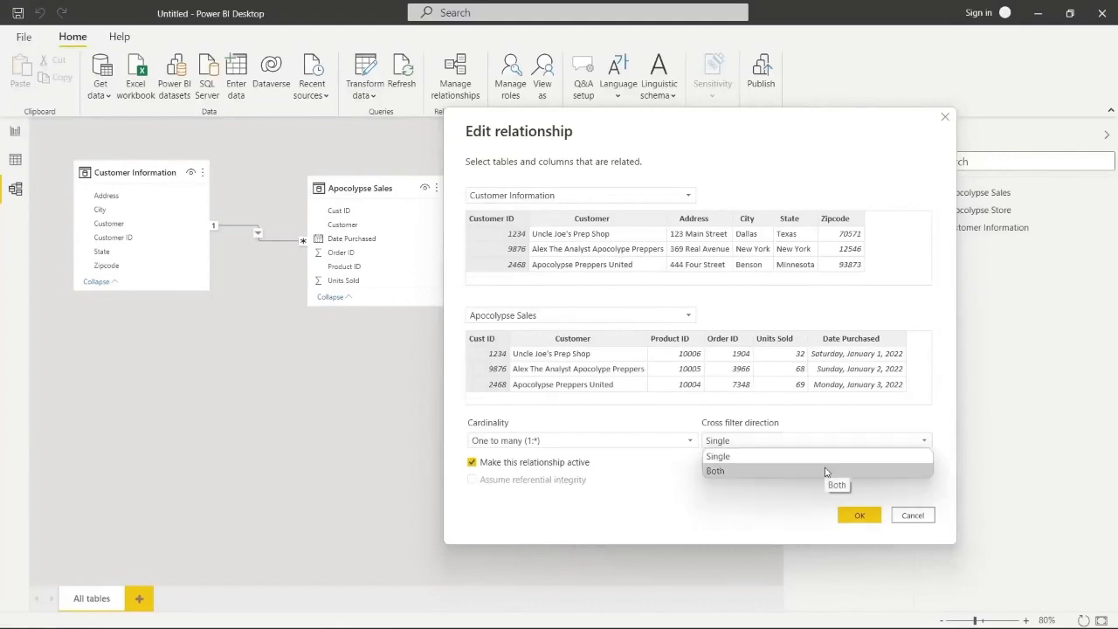
pyautogui.click(825, 472)
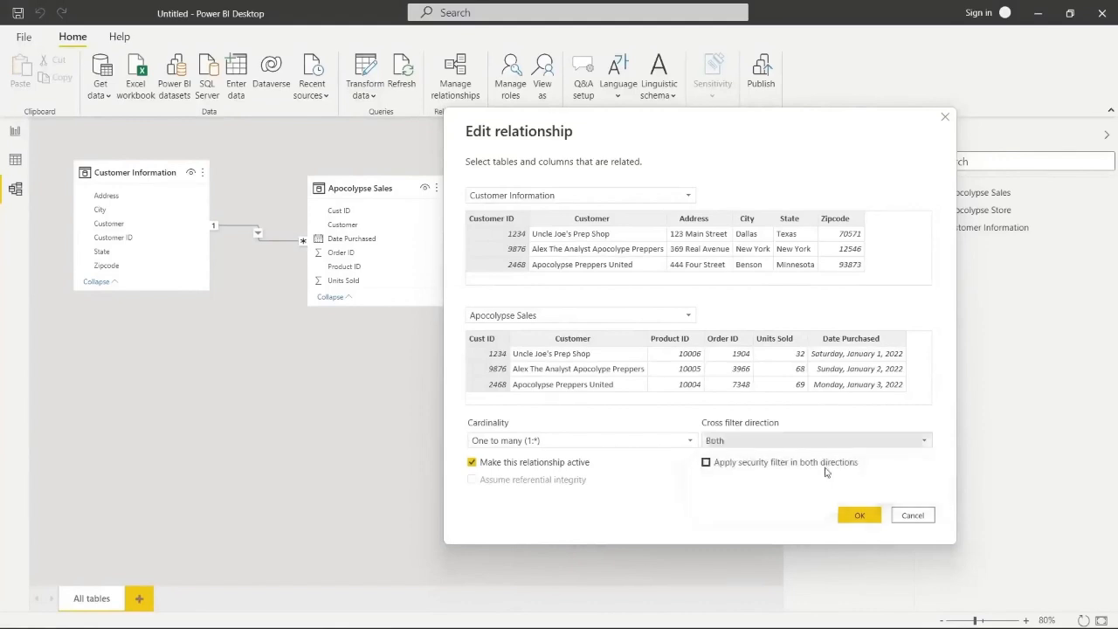
pyautogui.click(860, 516)
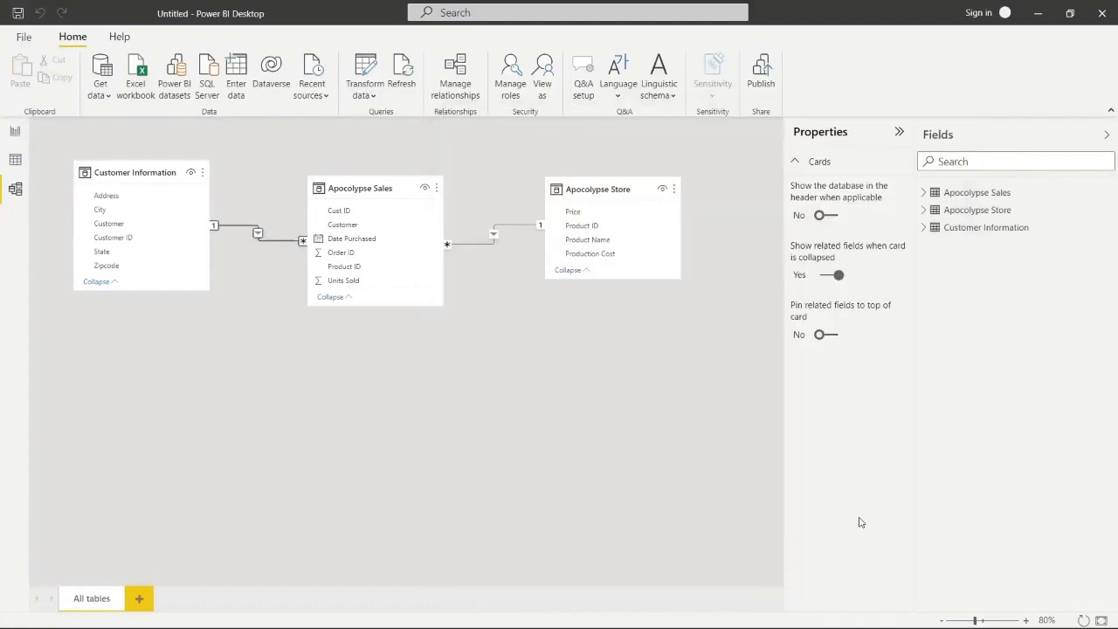
# Set the cross filter direction of the Apocolypse Sales and Customer Information relationship to Single
pyautogui.doubleClick(259, 241)
pyautogui.click(672, 431)
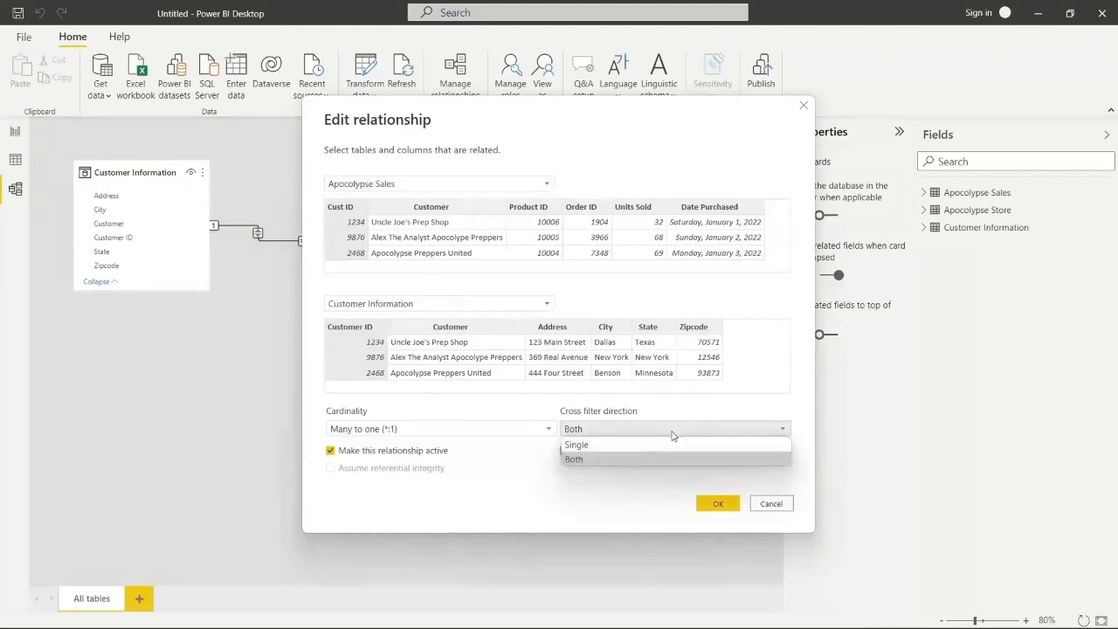
pyautogui.click(670, 445)
pyautogui.click(716, 503)
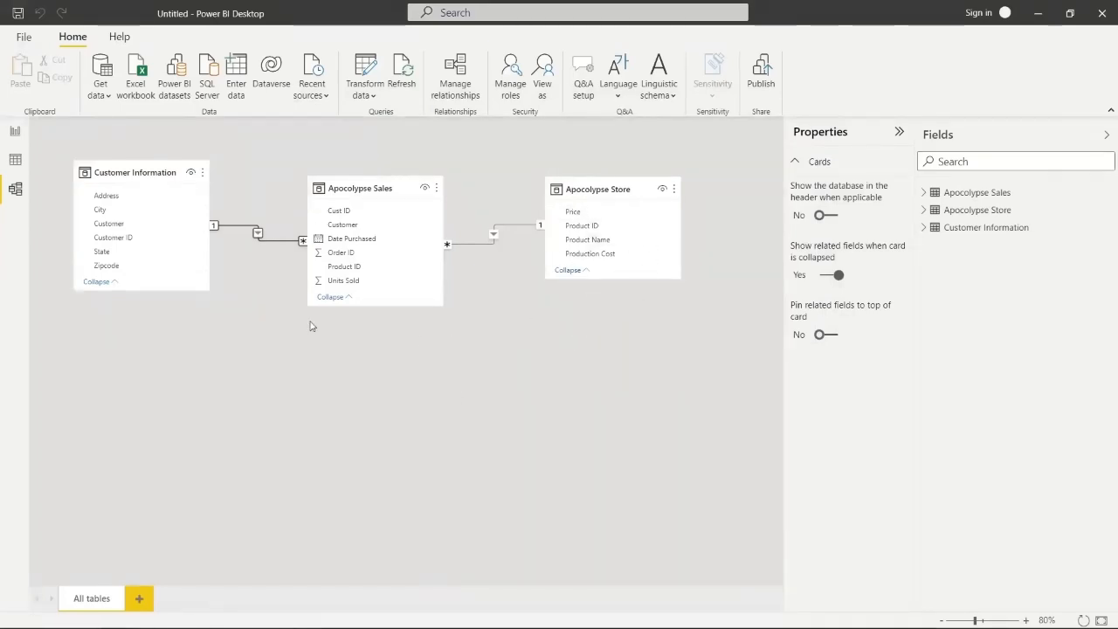
# Create a table visual on the report page listing State from Customer Information
pyautogui.click(15, 131)
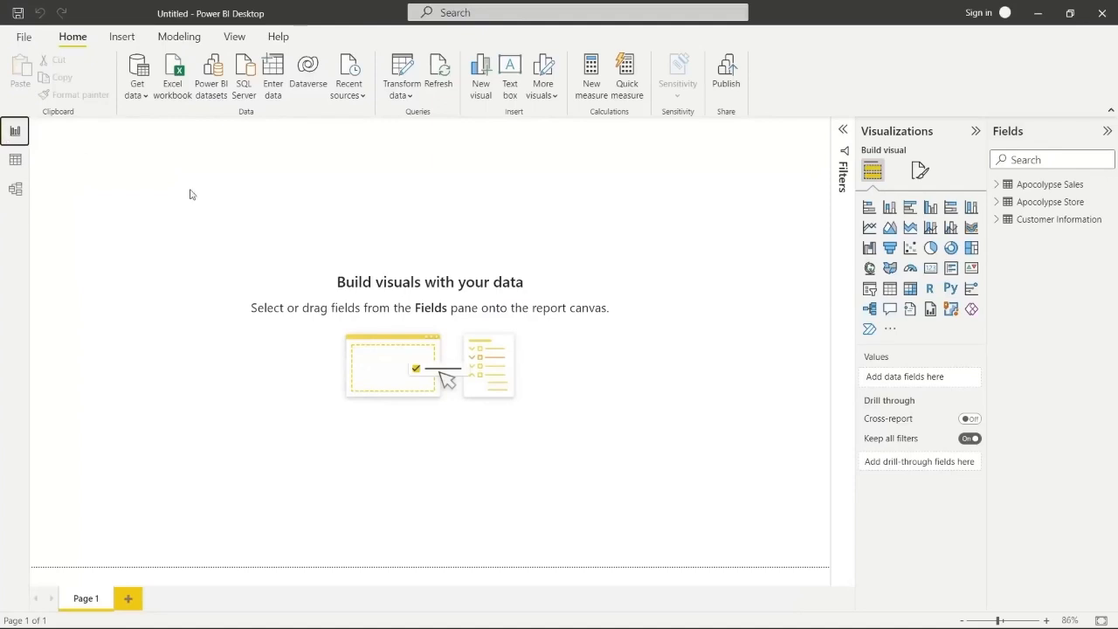
pyautogui.click(996, 222)
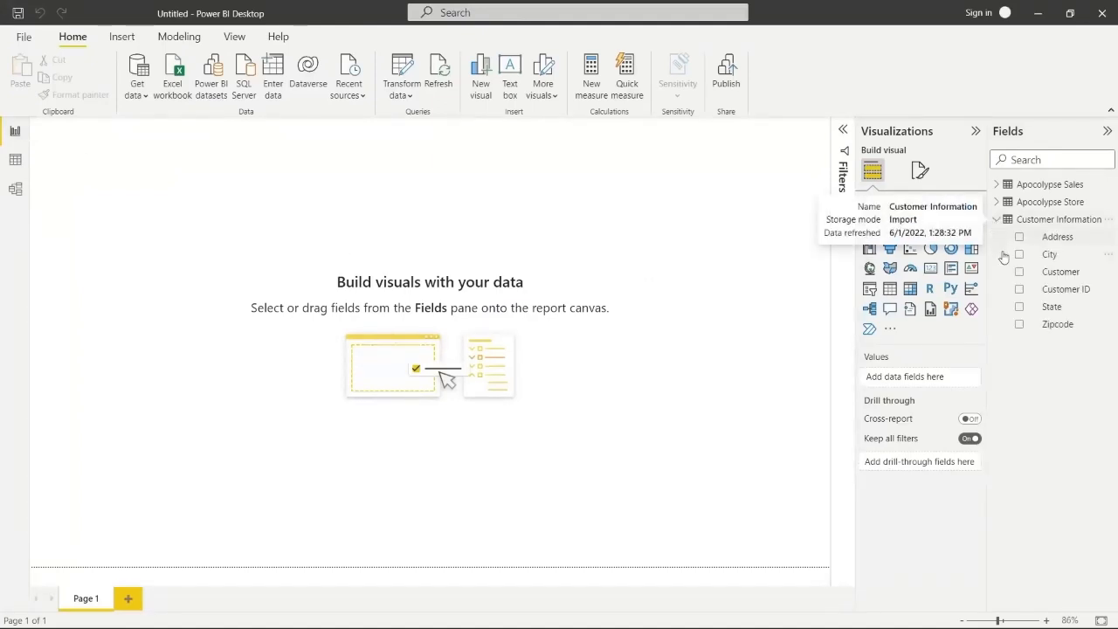
pyautogui.click(1019, 308)
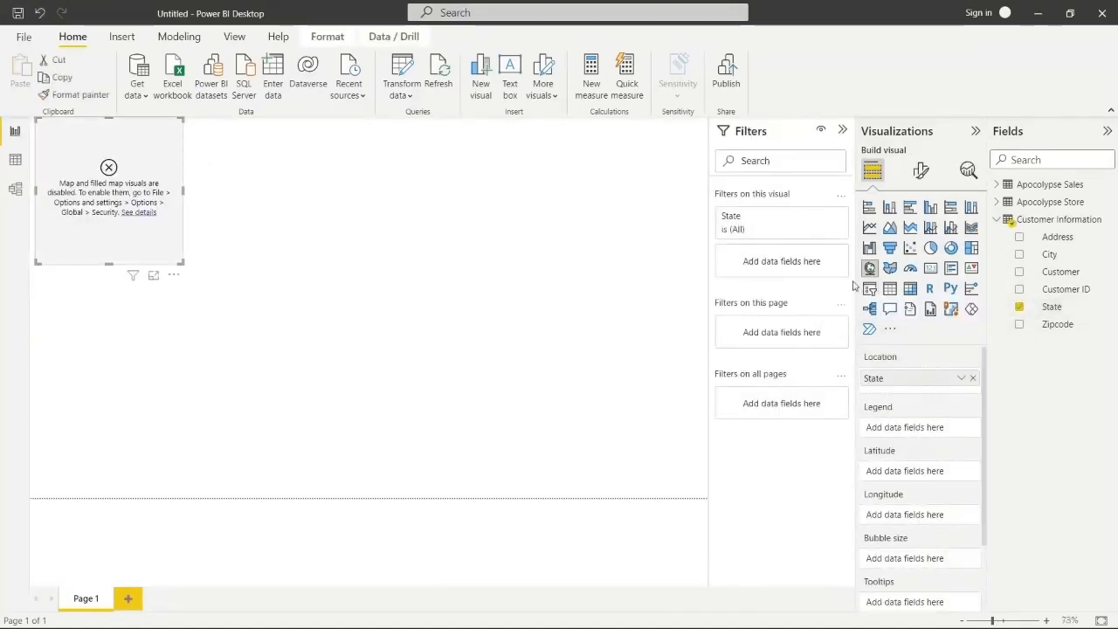
pyautogui.click(892, 293)
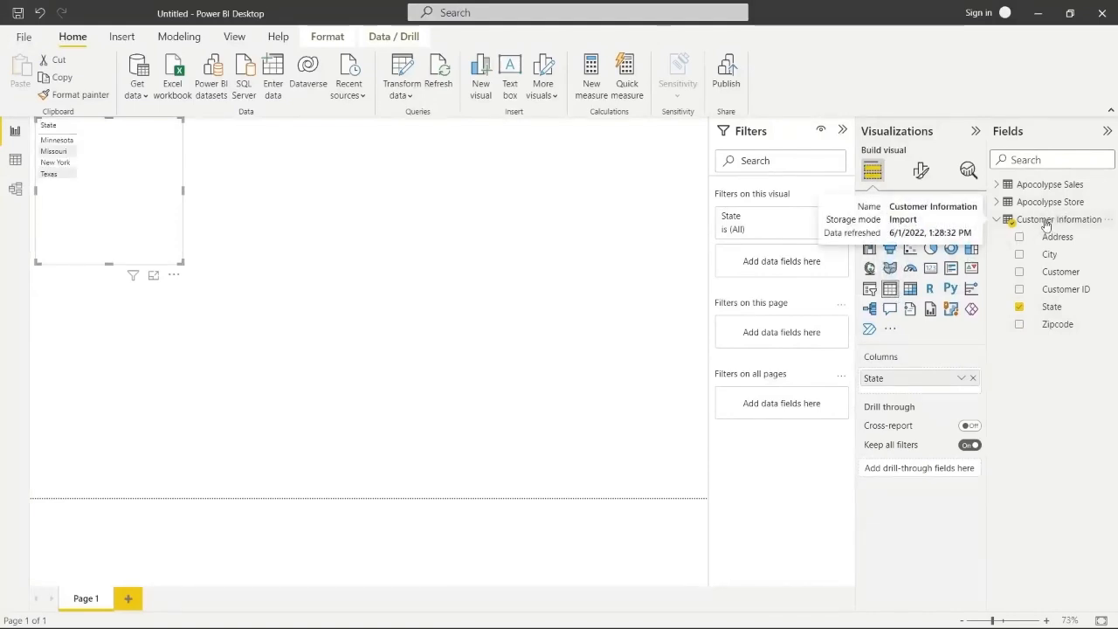
# Create the measure COUNT('Apocolypse Store'[Product ID]) in Apocolypse Store and add it to the State table visual
pyautogui.click(998, 203)
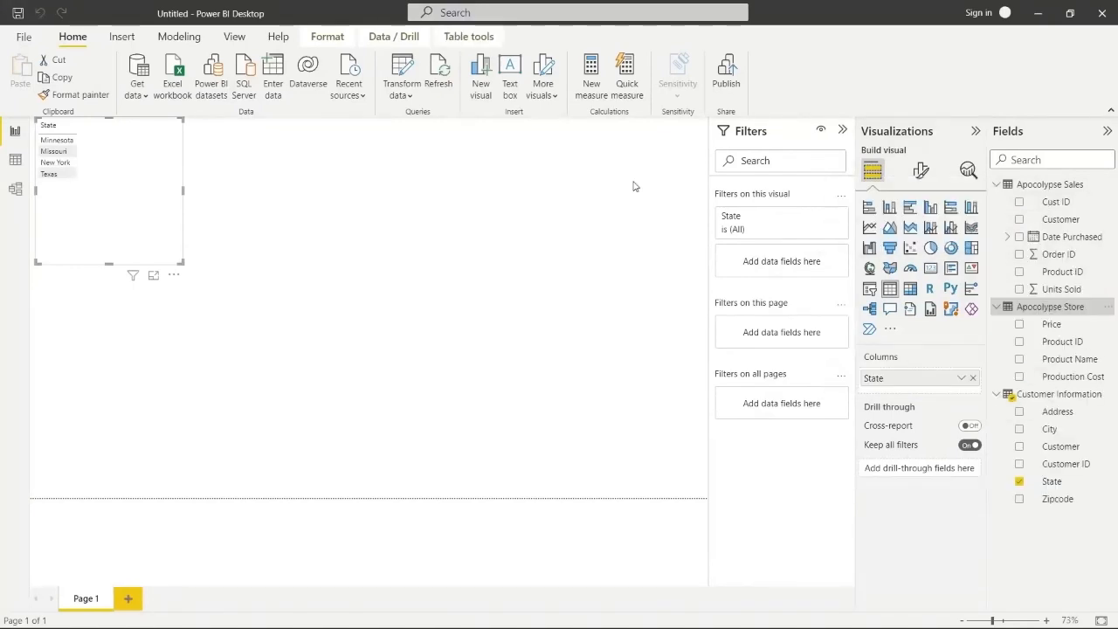
pyautogui.click(593, 79)
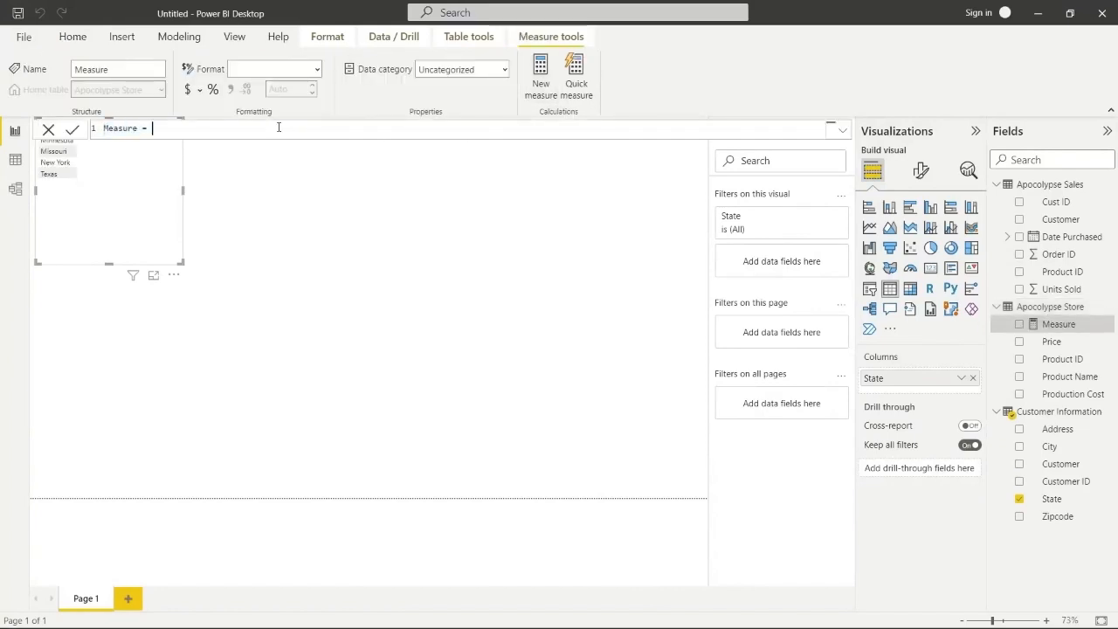
pyautogui.write('Count')
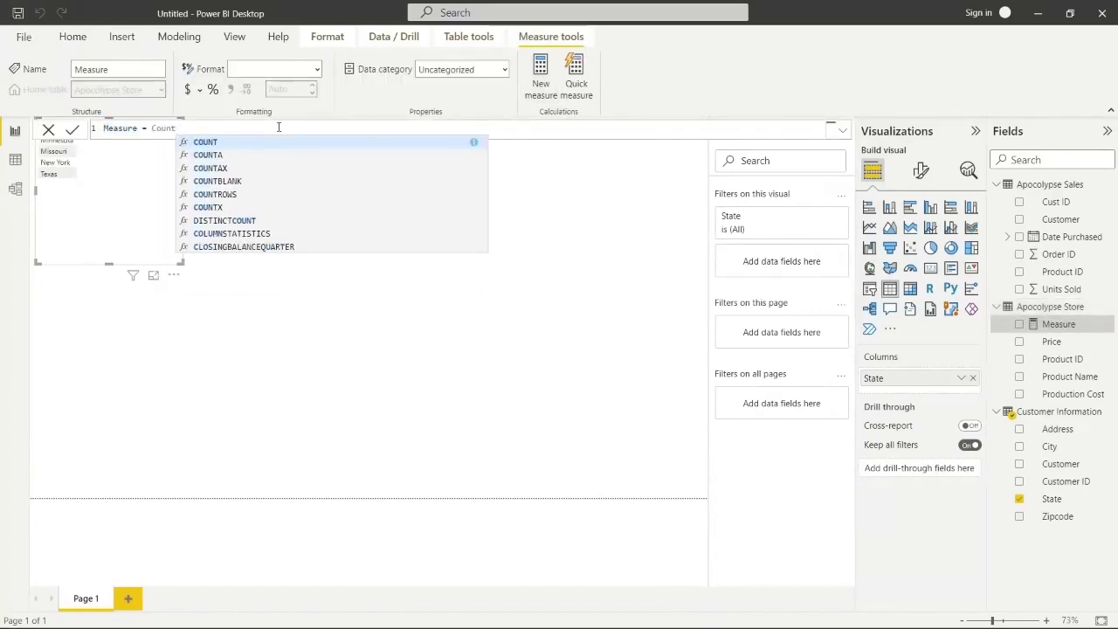
pyautogui.press('Tab')
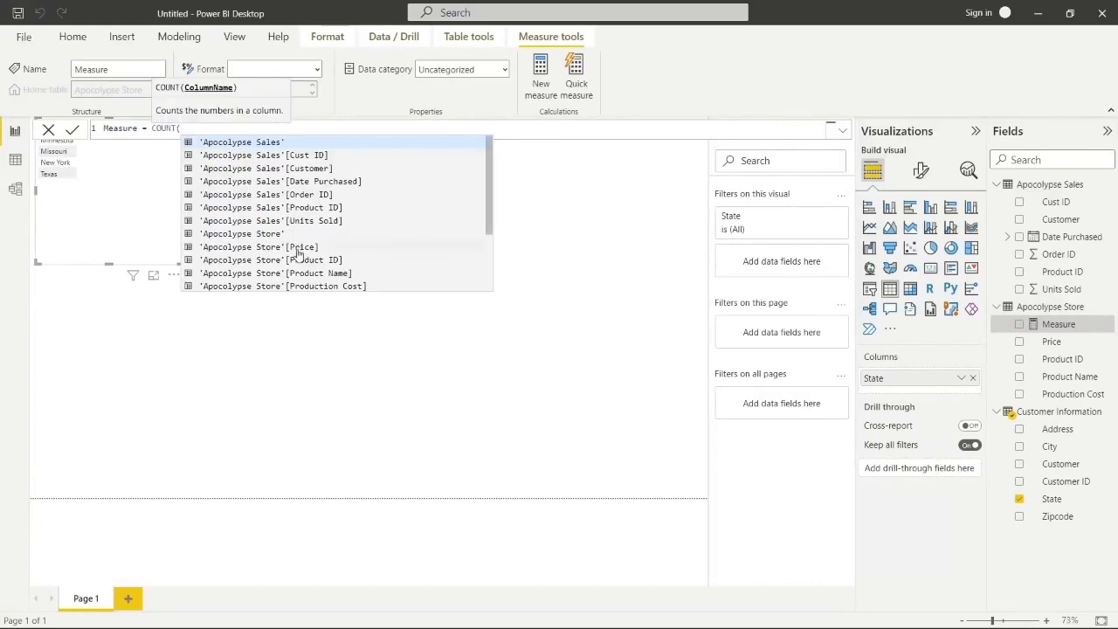
pyautogui.click(298, 259)
pyautogui.write(')')
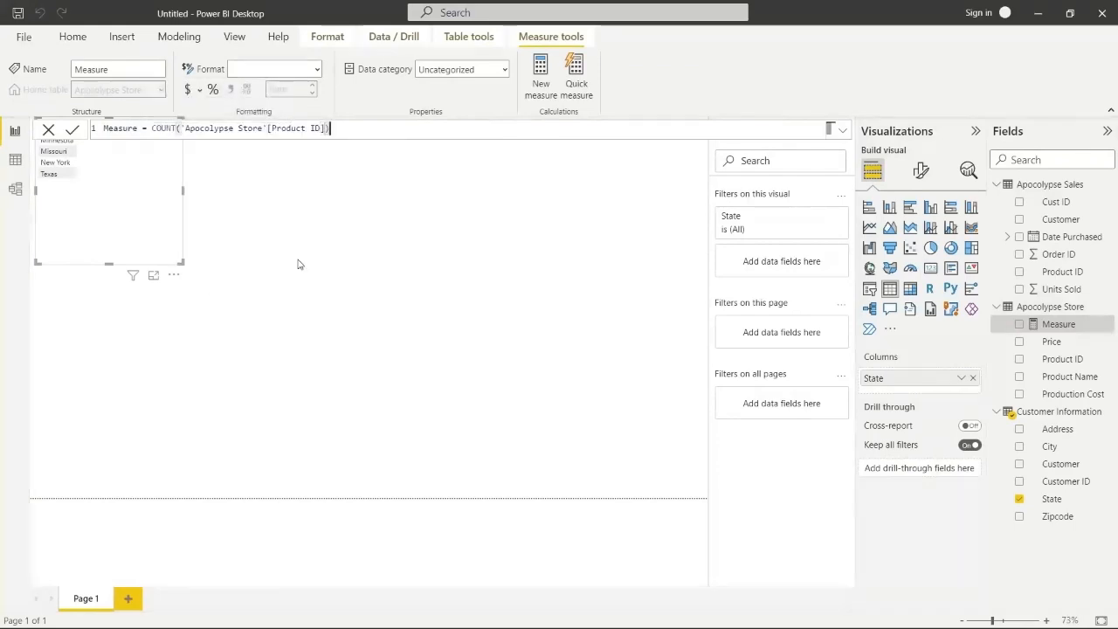
pyautogui.click(72, 131)
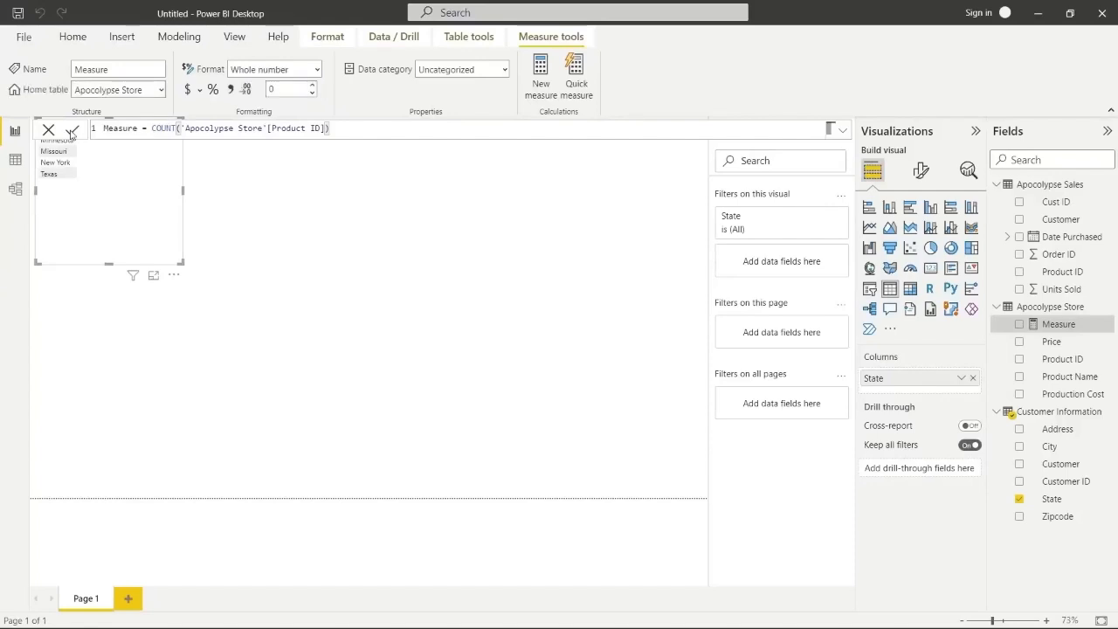
pyautogui.click(1020, 325)
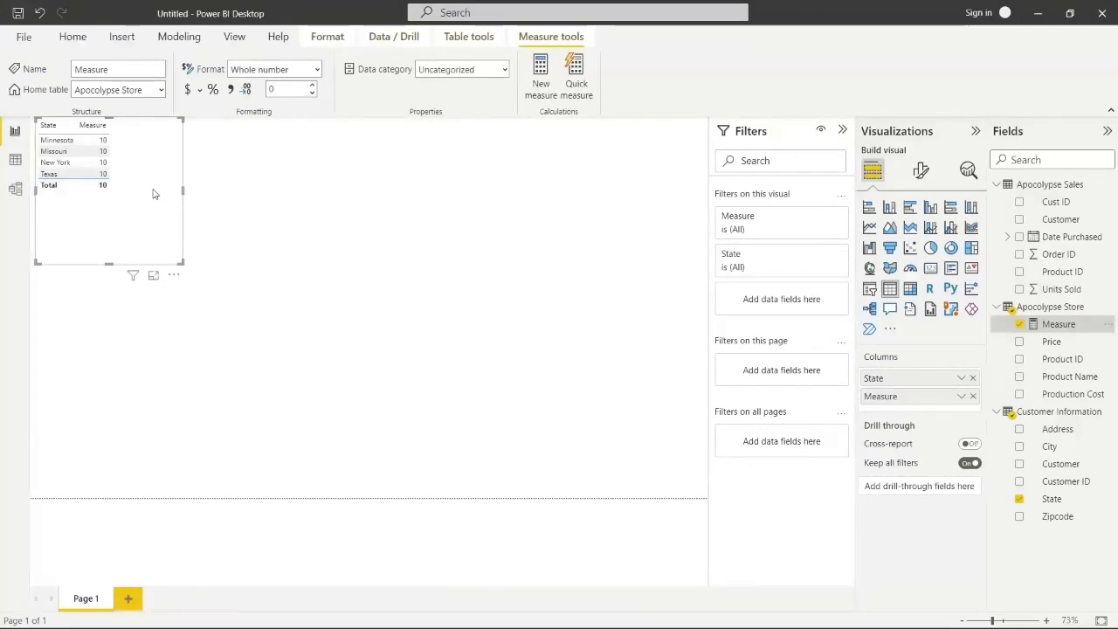
# Set the cross filter direction of the Apocolypse Sales and Apocolypse Store relationship to Both
pyautogui.click(15, 189)
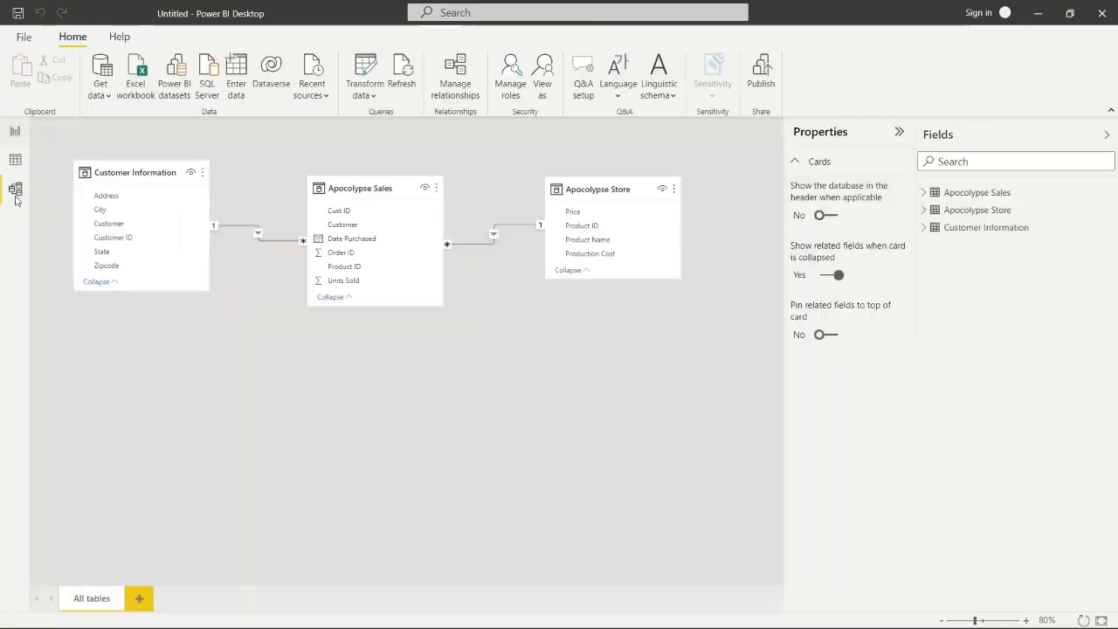
pyautogui.doubleClick(495, 237)
pyautogui.click(721, 429)
pyautogui.click(717, 454)
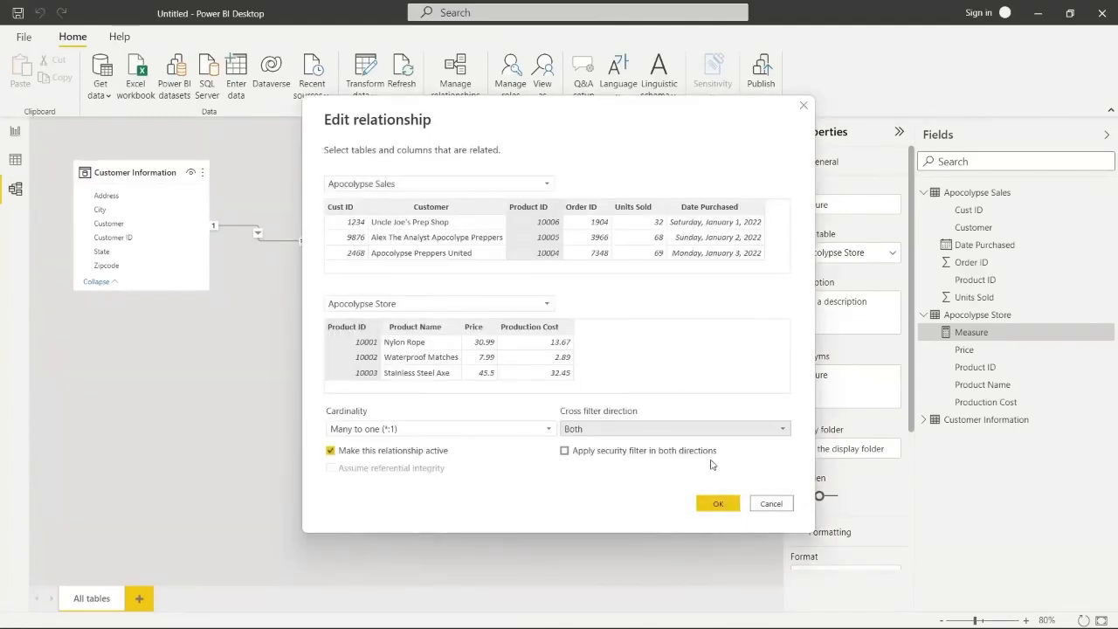
pyautogui.click(717, 503)
# Set the cross filter direction of the Apocolypse Sales and Customer Information relationship to Both and check the State table in the report
pyautogui.doubleClick(285, 240)
pyautogui.click(622, 429)
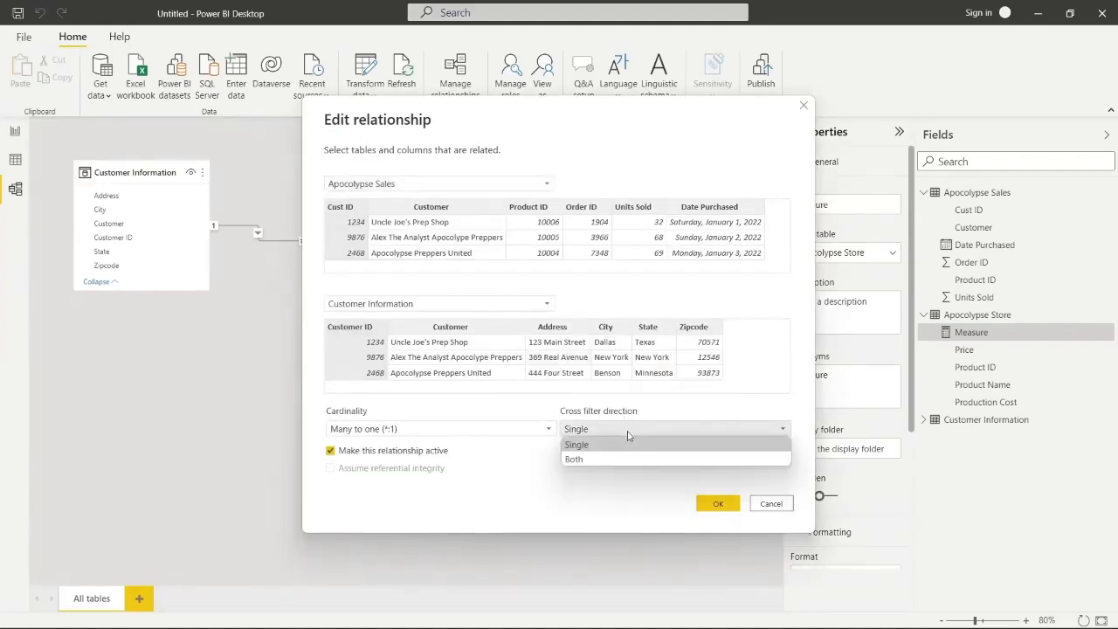
pyautogui.click(631, 459)
pyautogui.click(717, 504)
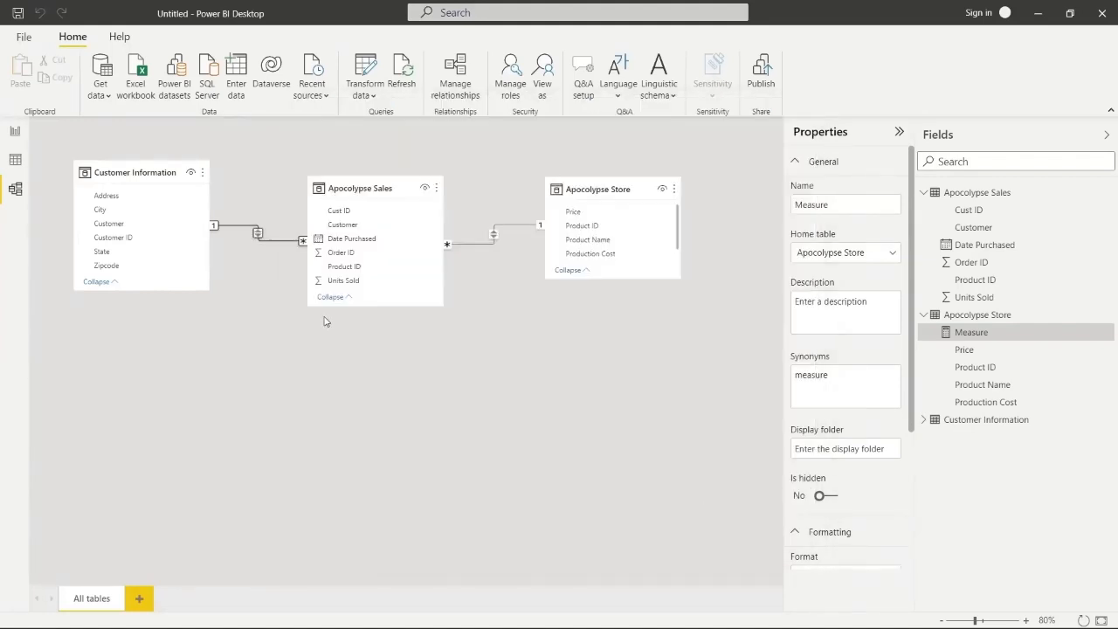
pyautogui.click(17, 133)
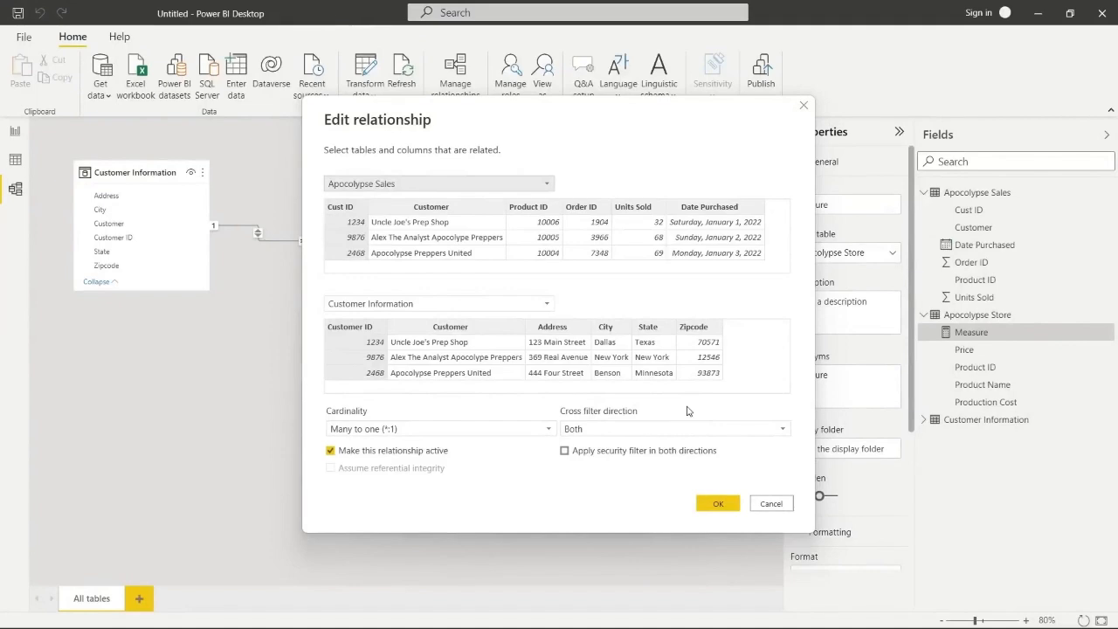
# Review the active-relationship option of the Apocolypse Sales and Customer Information relationship without saving changes
pyautogui.moveTo(688, 105); pyautogui.dragTo(953, 179)
pyautogui.click(1067, 179)
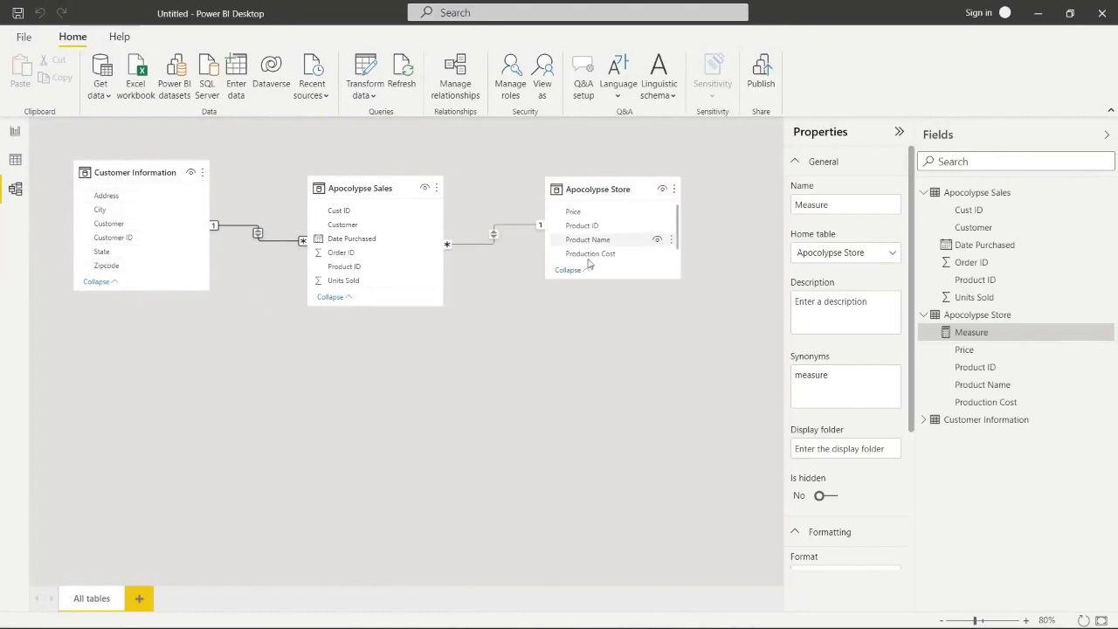
pyautogui.doubleClick(257, 233)
pyautogui.moveTo(569, 115); pyautogui.dragTo(829, 98)
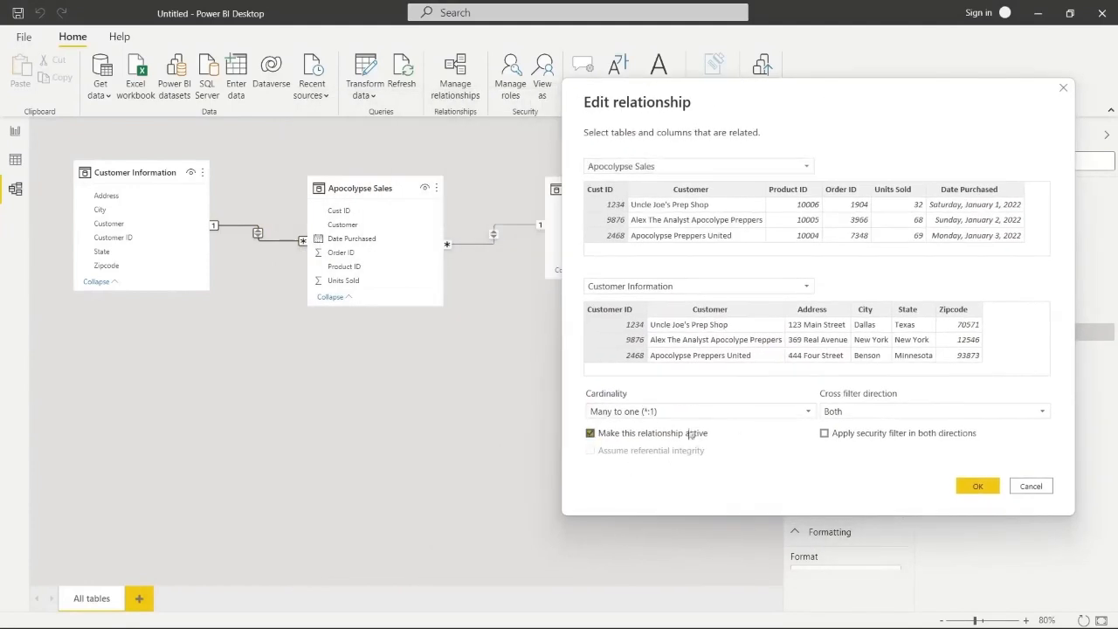
pyautogui.click(591, 435)
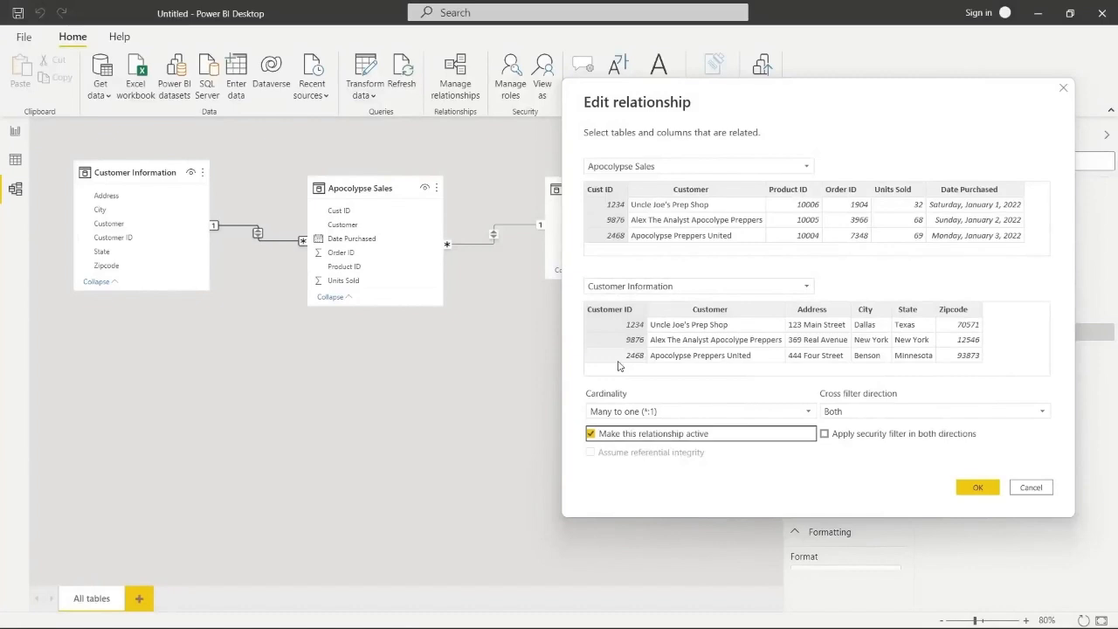
pyautogui.click(1033, 488)
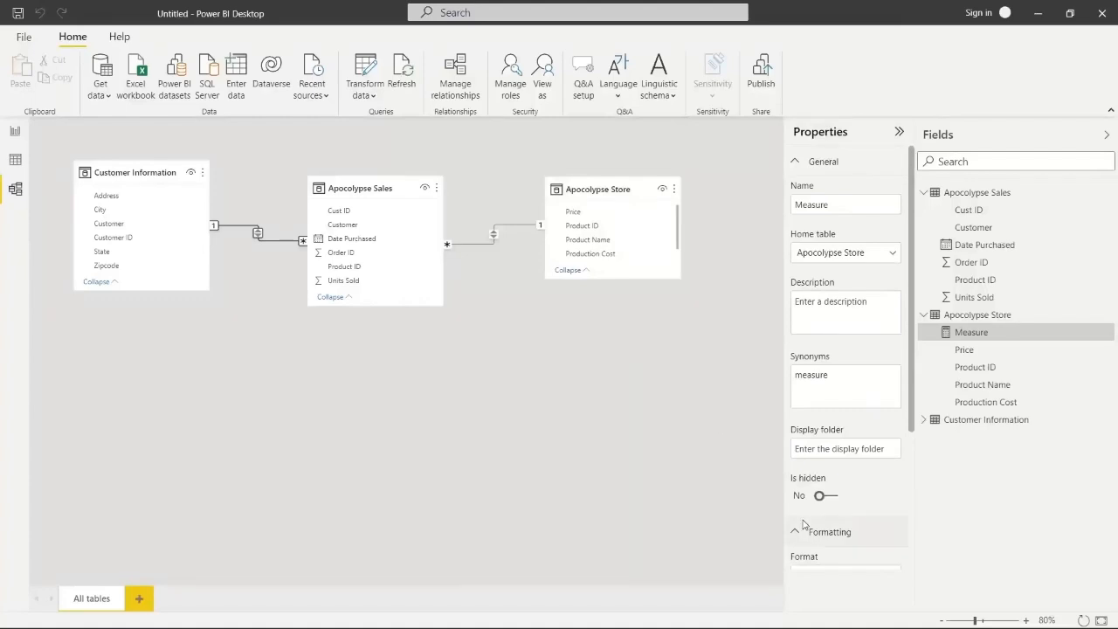
# Move the Apocolypse Sales and Apocolypse Store tables closer to Customer Information in the model diagram
pyautogui.click(1026, 620)
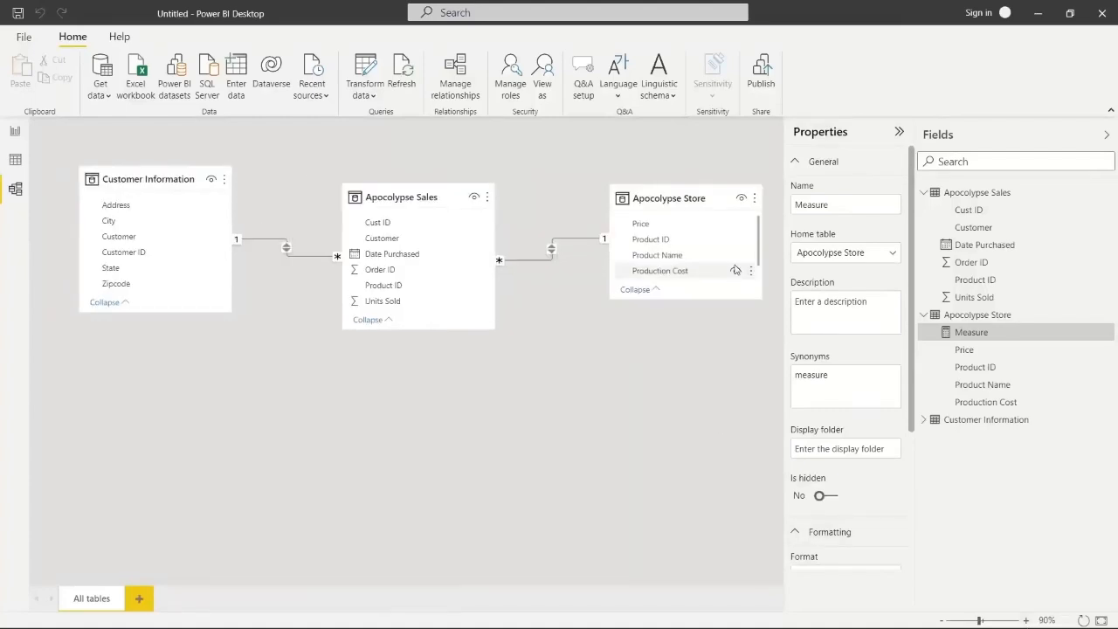
pyautogui.moveTo(420, 187); pyautogui.dragTo(406, 176)
pyautogui.moveTo(712, 195); pyautogui.dragTo(634, 198)
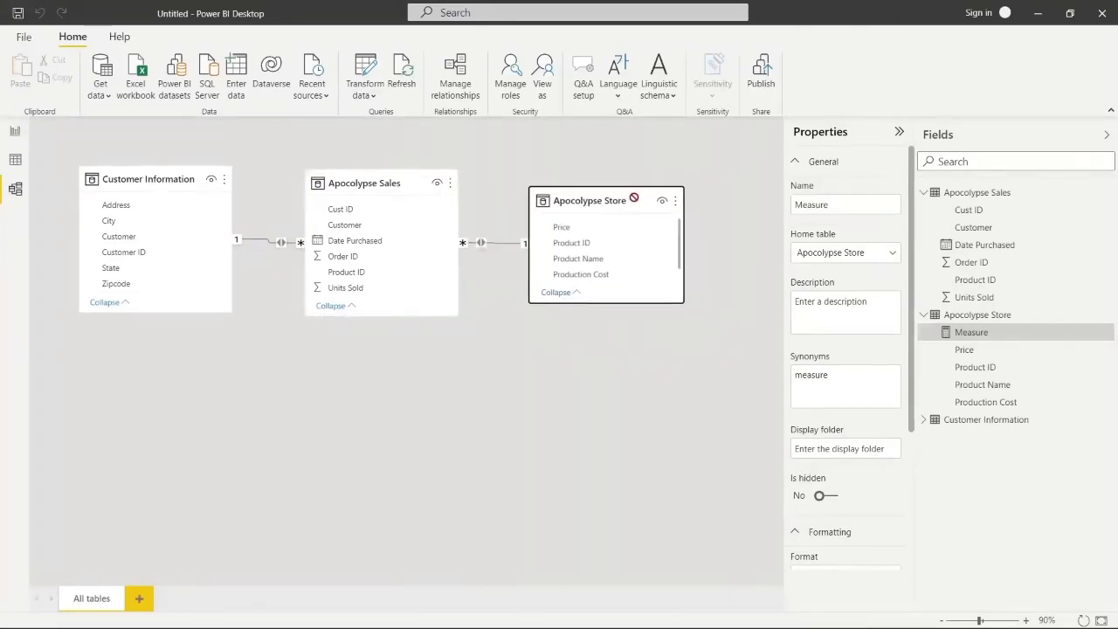
pyautogui.click(1028, 620)
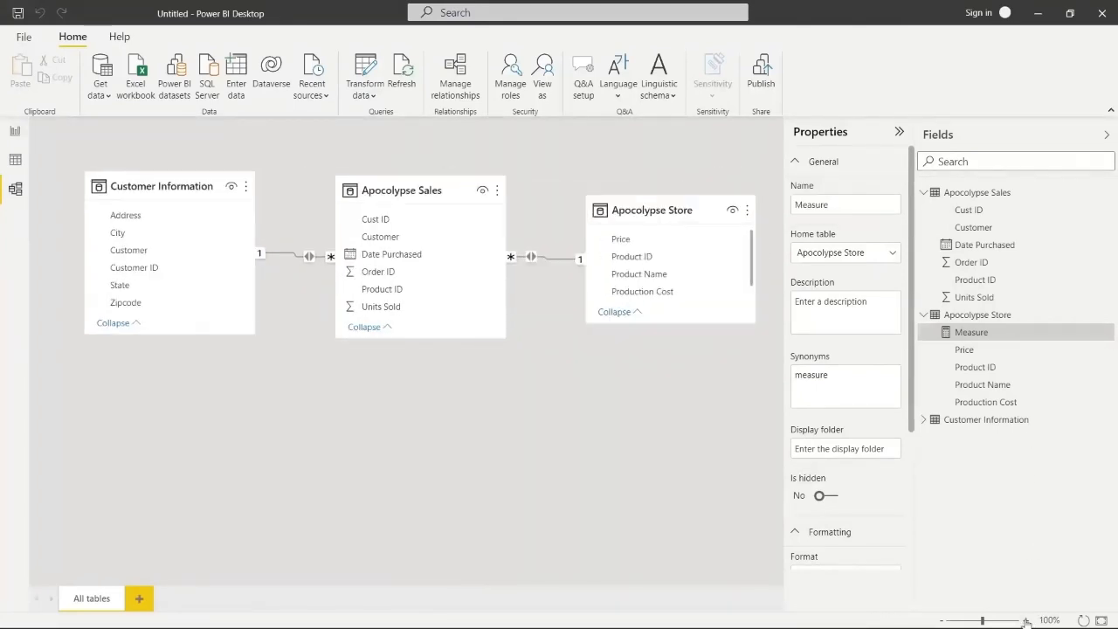
# Delete the relationships linking Apocolypse Sales to Customer Information and to Apocolypse Store
pyautogui.rightClick(291, 260)
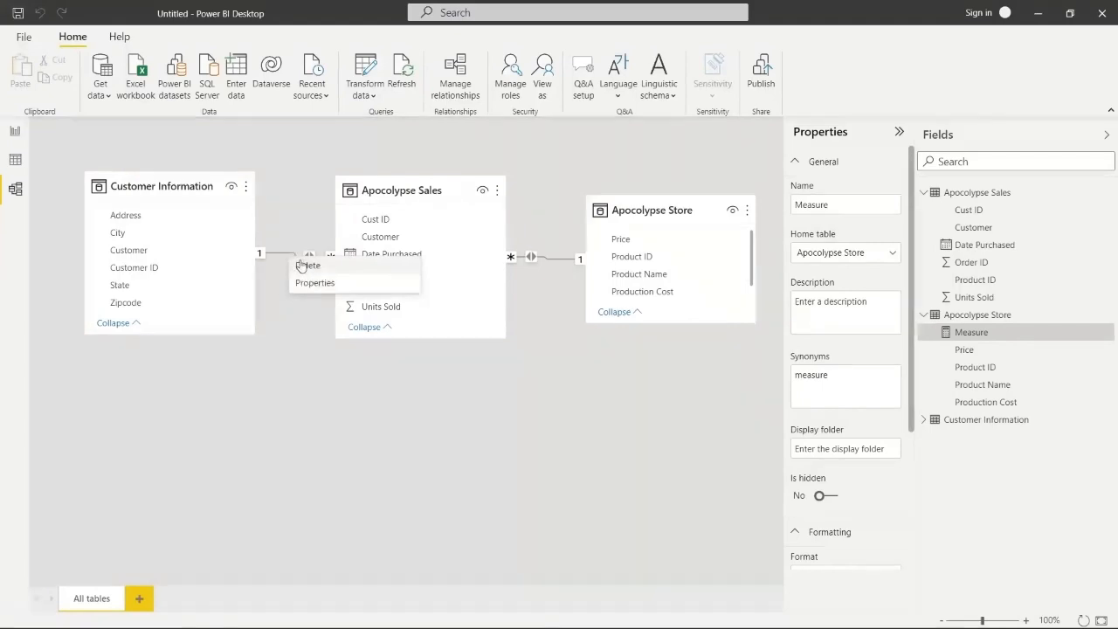
pyautogui.click(300, 265)
pyautogui.click(645, 357)
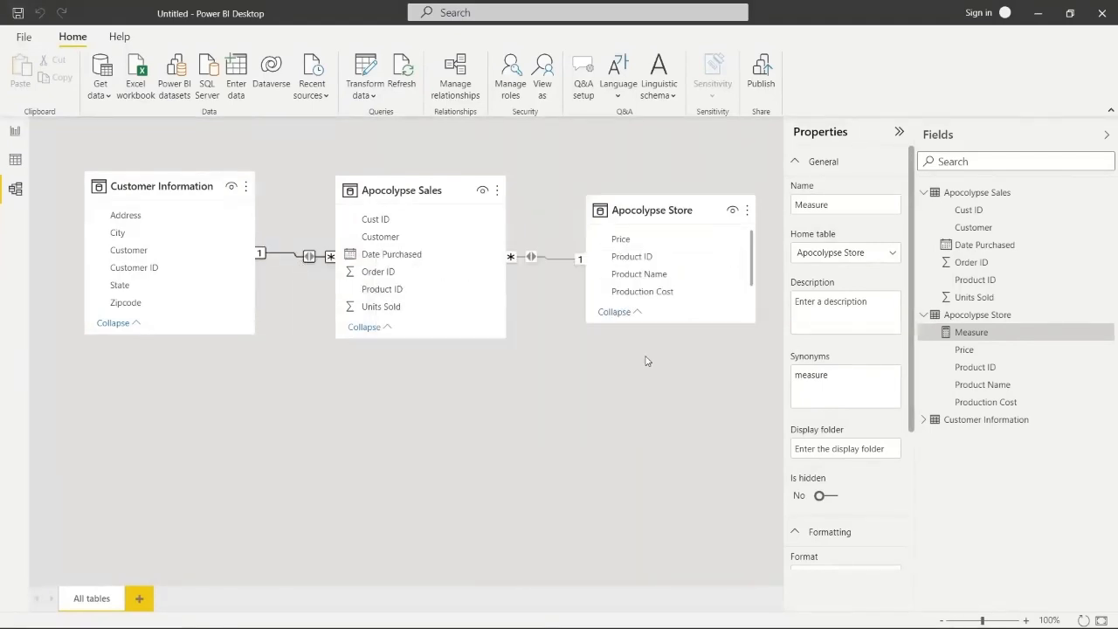
pyautogui.rightClick(531, 256)
pyautogui.click(559, 265)
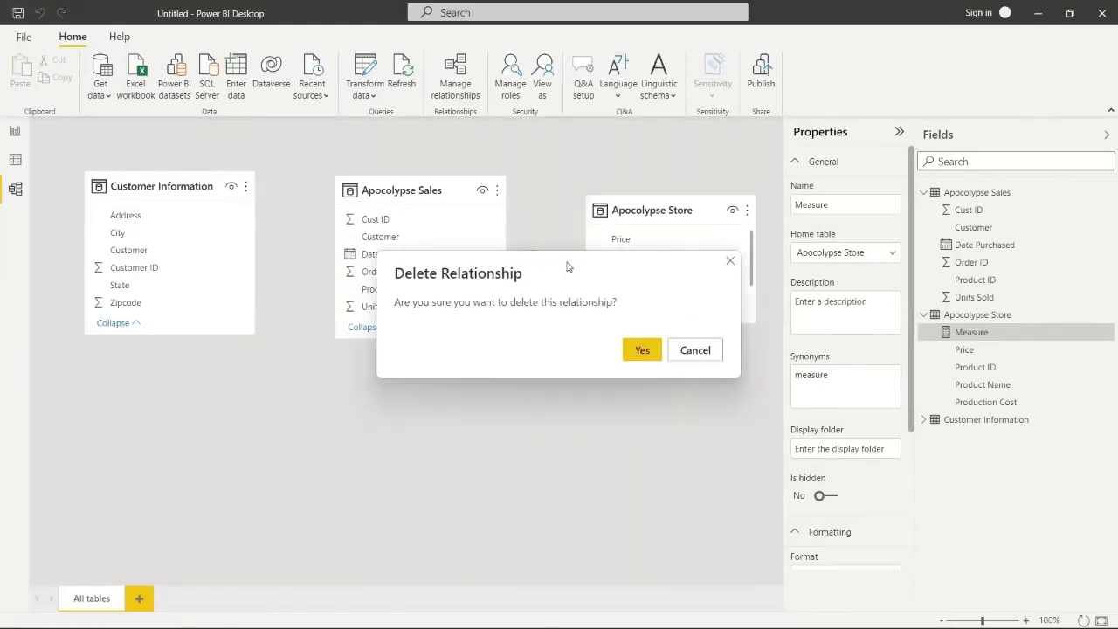
pyautogui.click(637, 350)
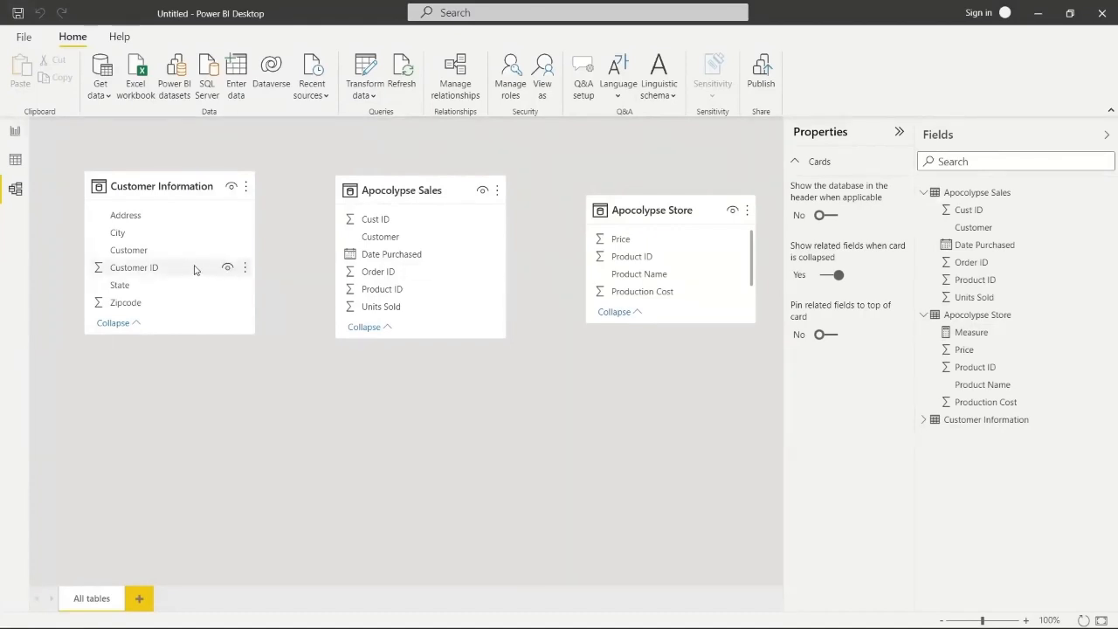
# Relate Customer ID in Customer Information to Cust ID in Apocolypse Sales, with cross filter direction Both
pyautogui.moveTo(192, 270); pyautogui.dragTo(409, 220)
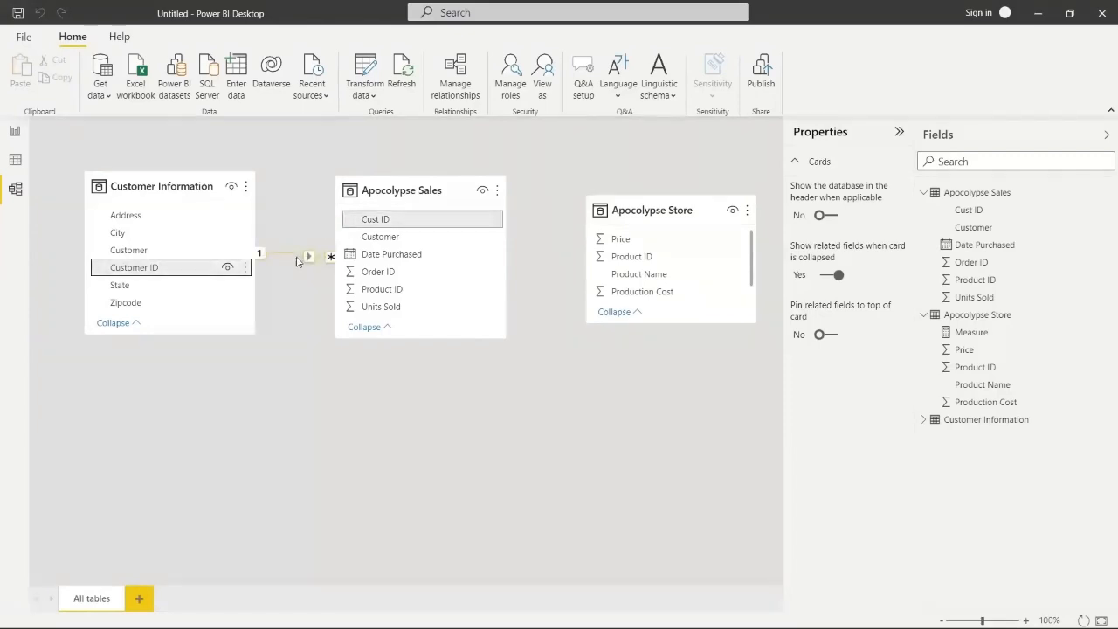
pyautogui.doubleClick(297, 261)
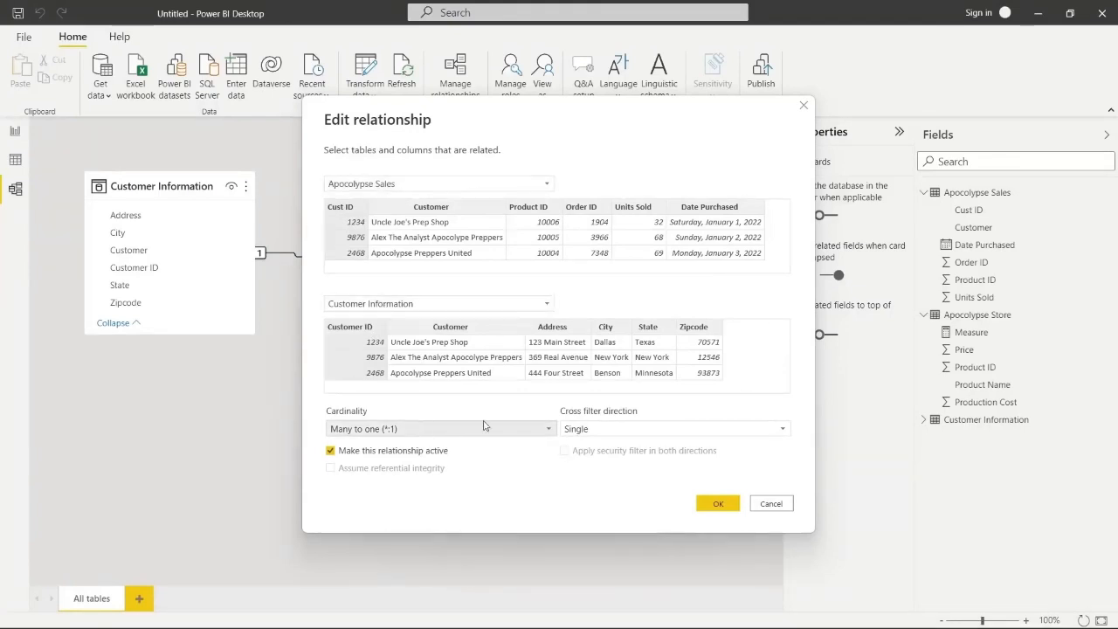
pyautogui.click(607, 431)
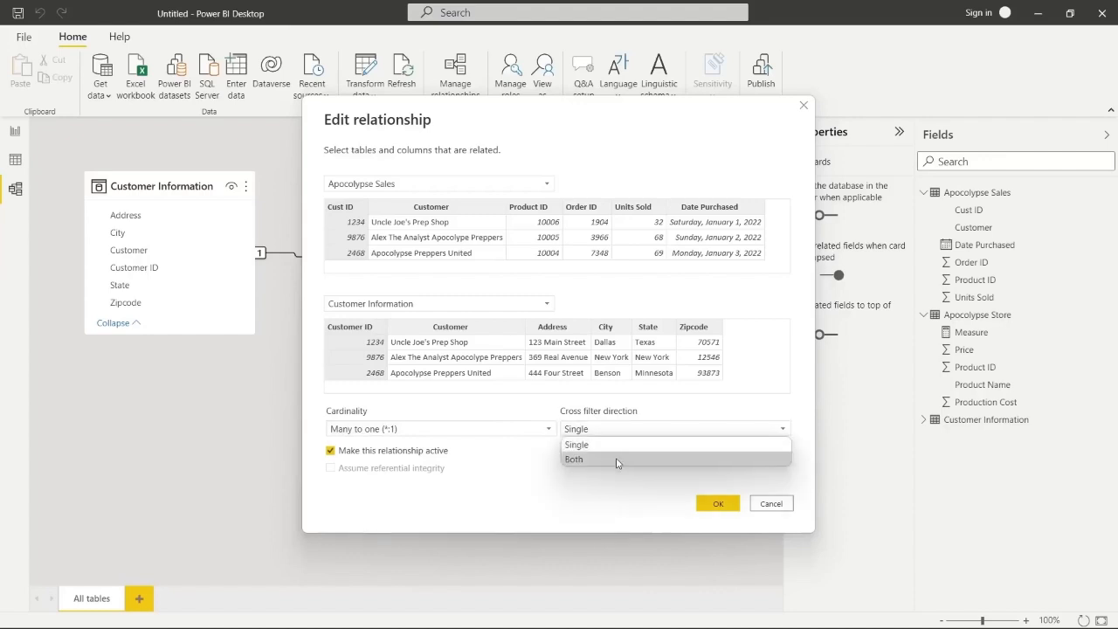
pyautogui.click(616, 460)
pyautogui.click(714, 503)
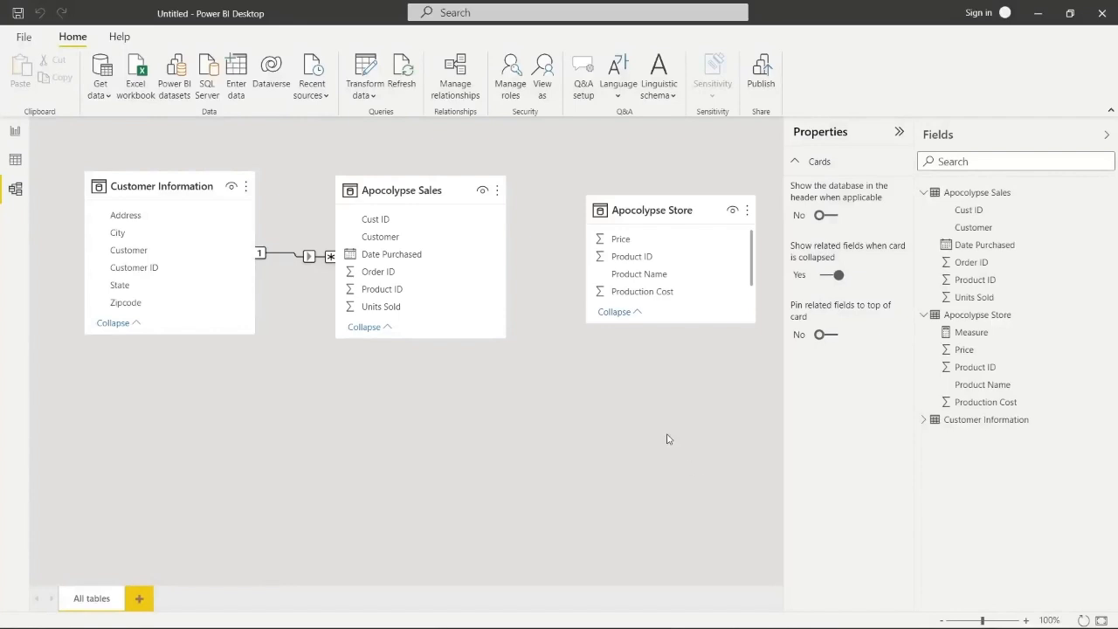
# Relate Product ID in Apocolypse Store to Product ID in Apocolypse Sales, with cross filter direction Both
pyautogui.moveTo(653, 263); pyautogui.dragTo(409, 297)
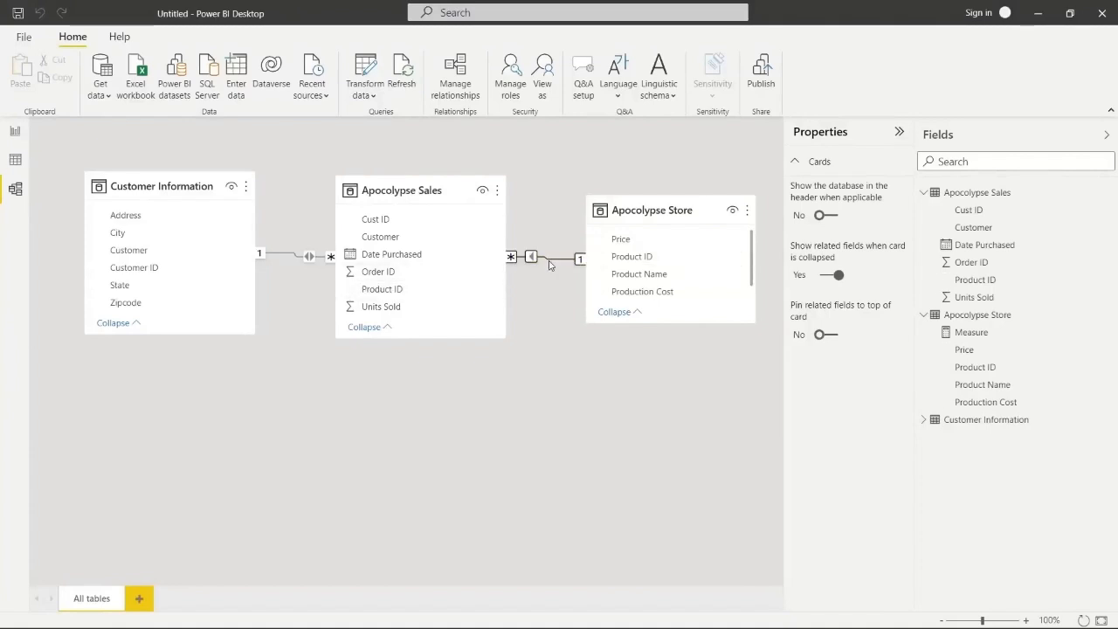
pyautogui.doubleClick(549, 265)
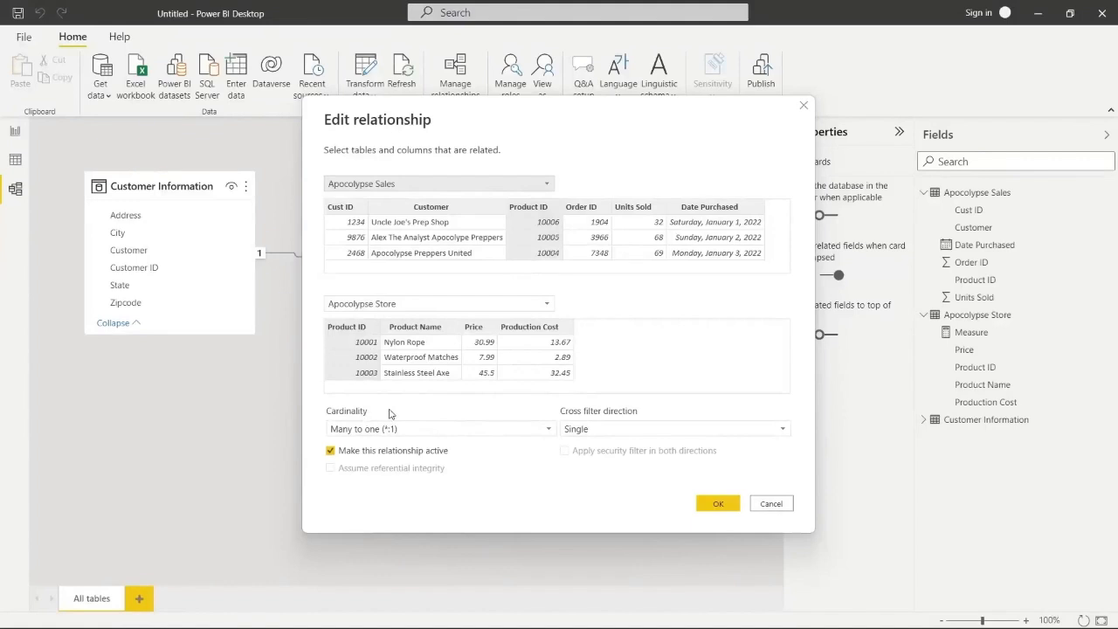
pyautogui.click(583, 434)
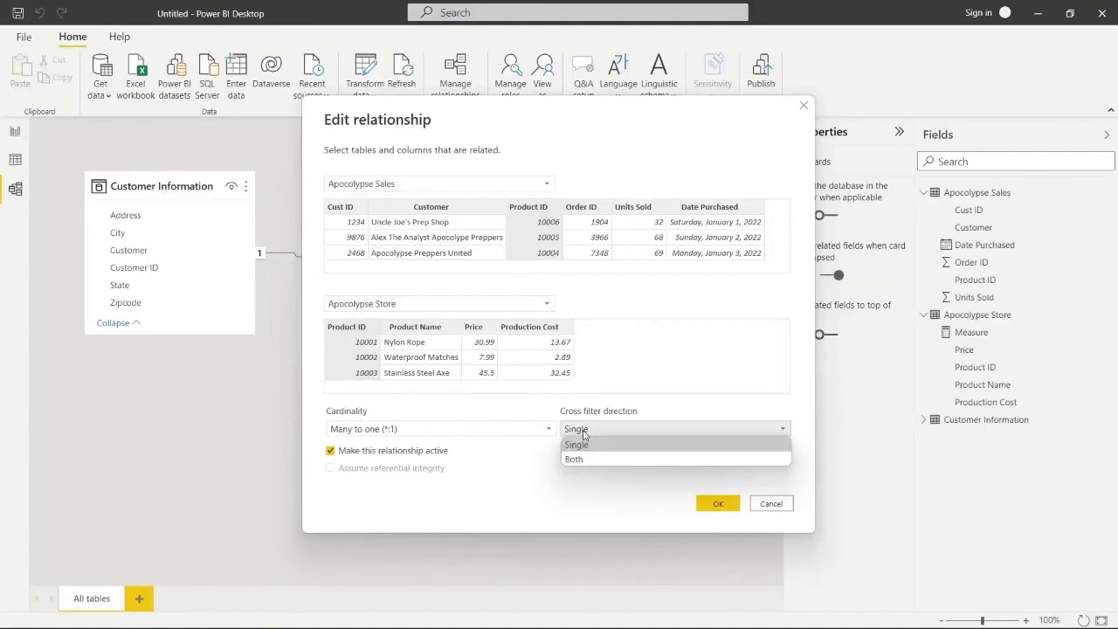
pyautogui.click(583, 458)
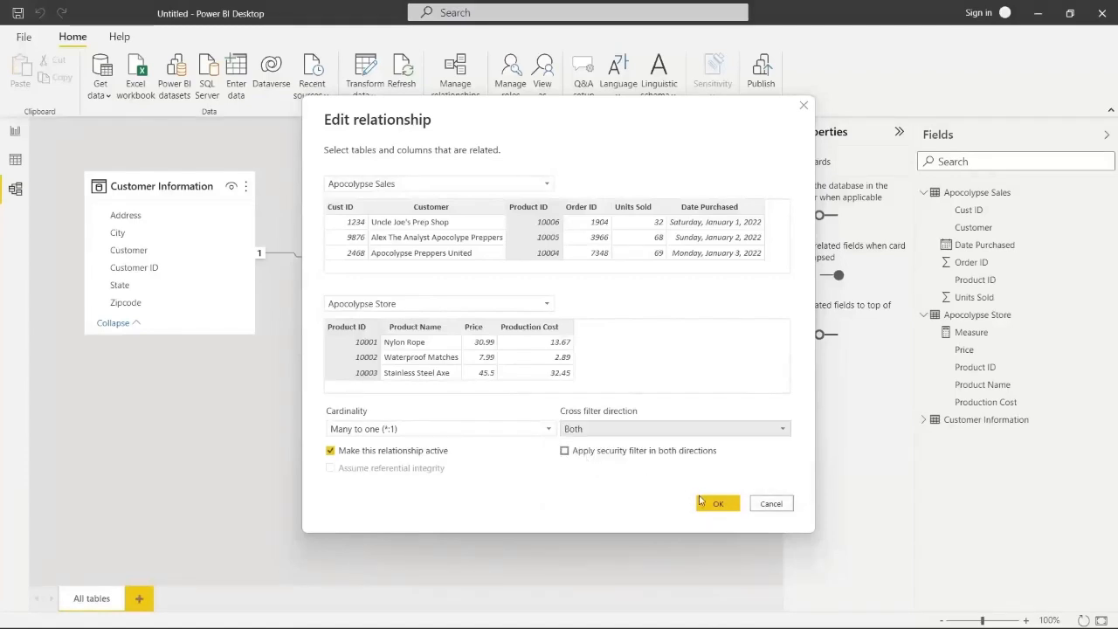
pyautogui.click(715, 504)
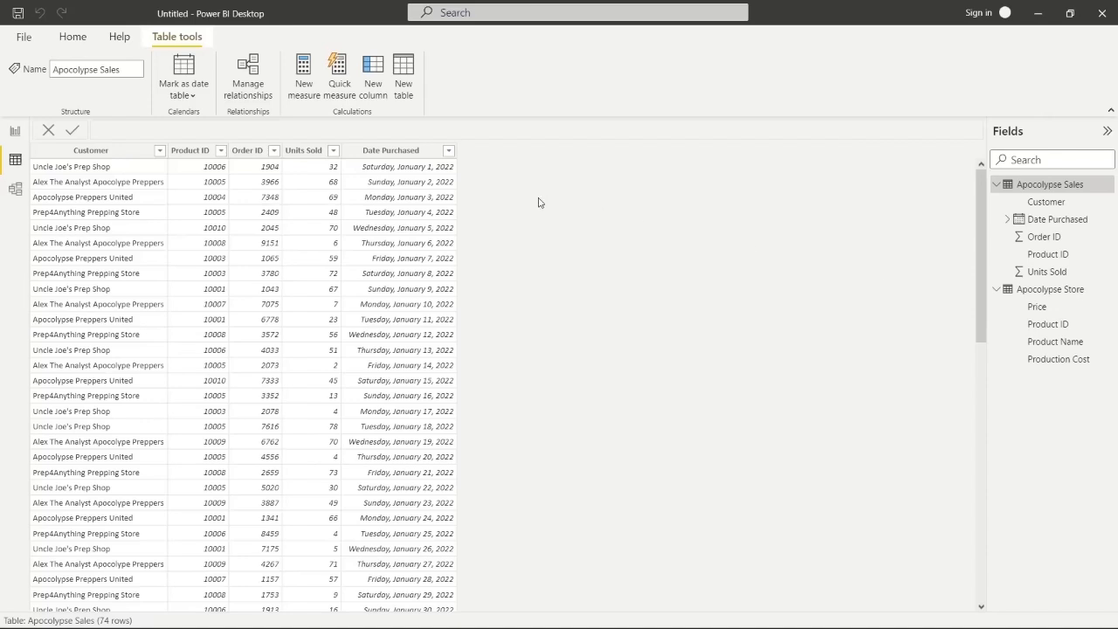
# Examine the Apocolypse Store table's data and its Product ID relationship with Apocolypse Sales in the model diagram
pyautogui.click(1048, 289)
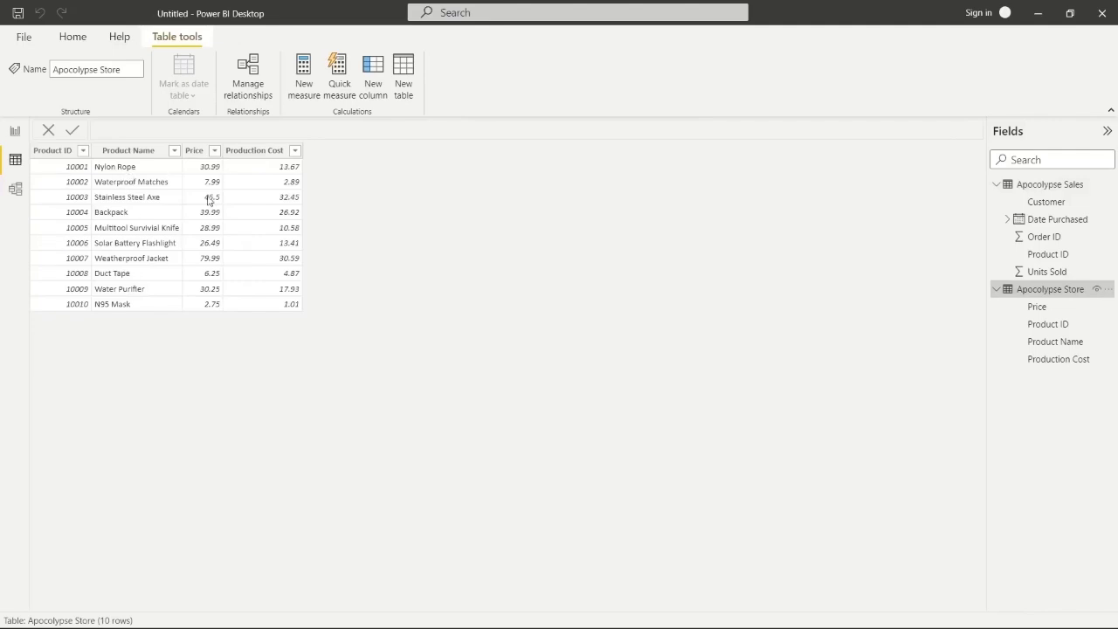
pyautogui.click(14, 190)
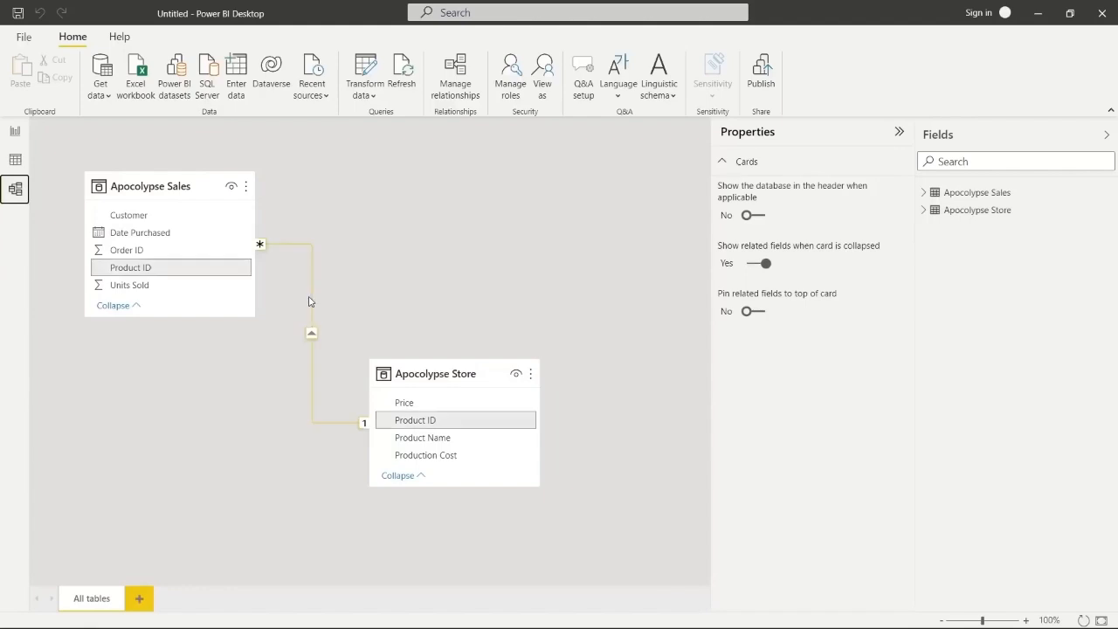
pyautogui.click(15, 160)
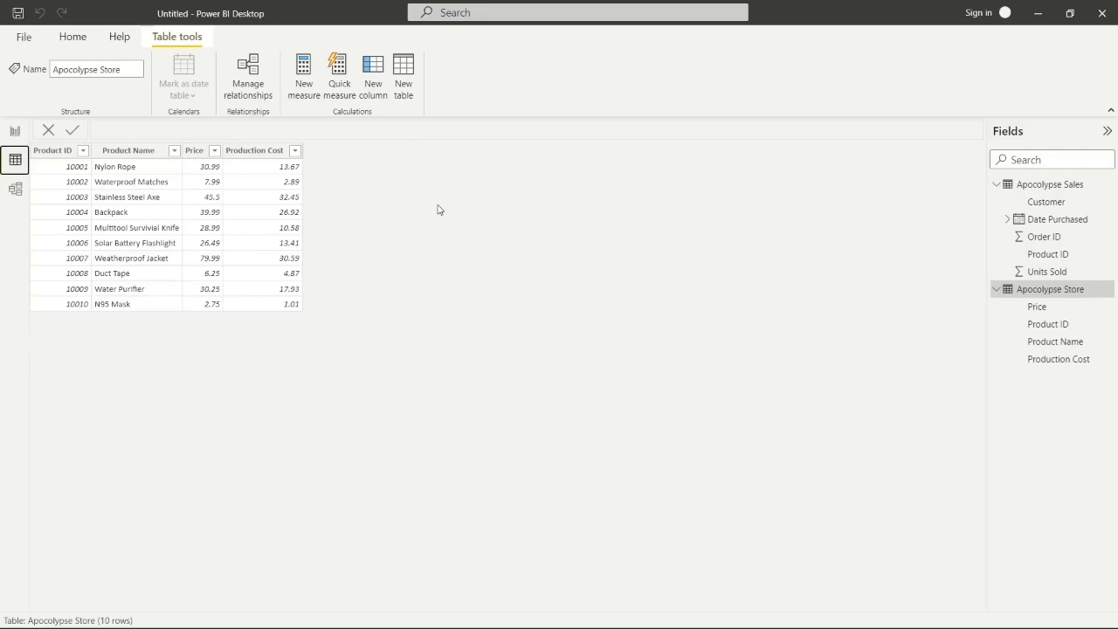
# Start a new measure in the Apocolypse Sales table from the report view and name it Count of Sales
pyautogui.click(15, 131)
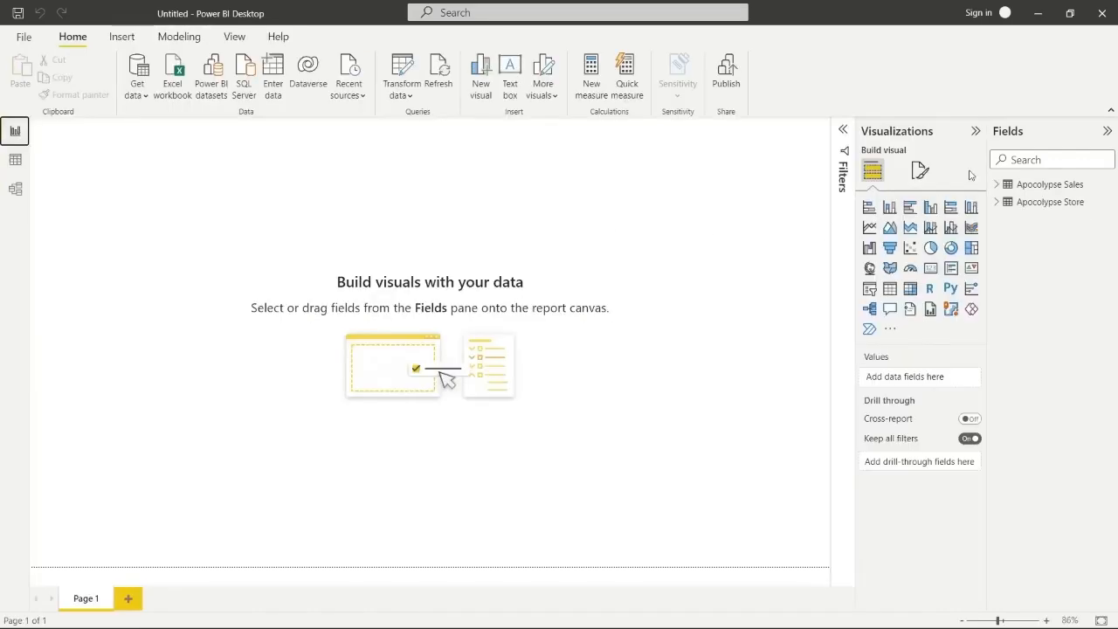
pyautogui.click(996, 184)
pyautogui.click(996, 289)
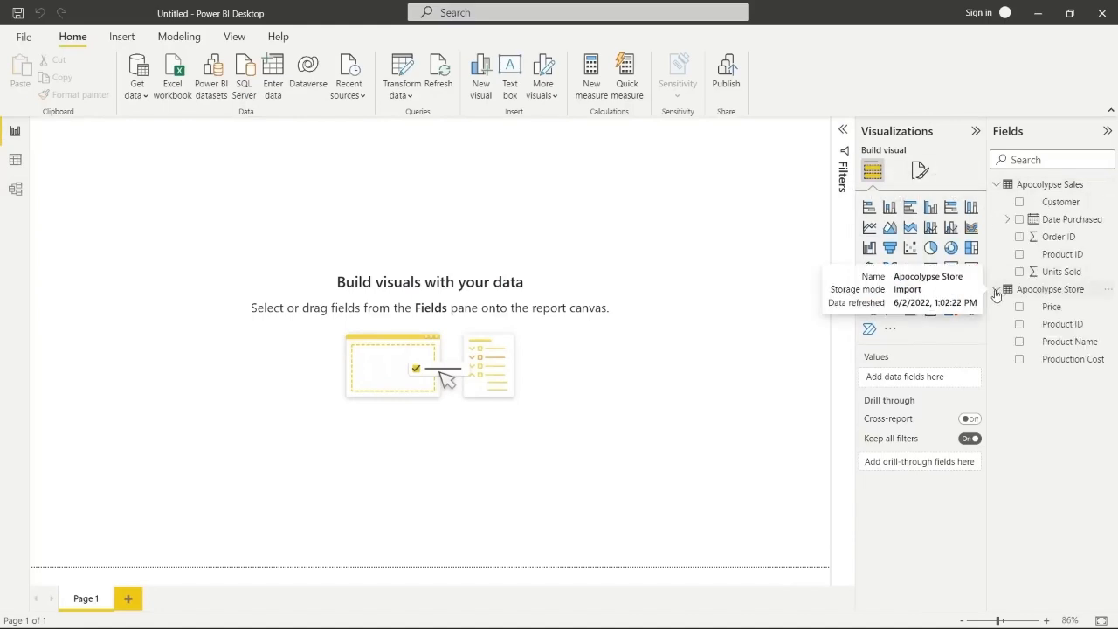
pyautogui.rightClick(1047, 189)
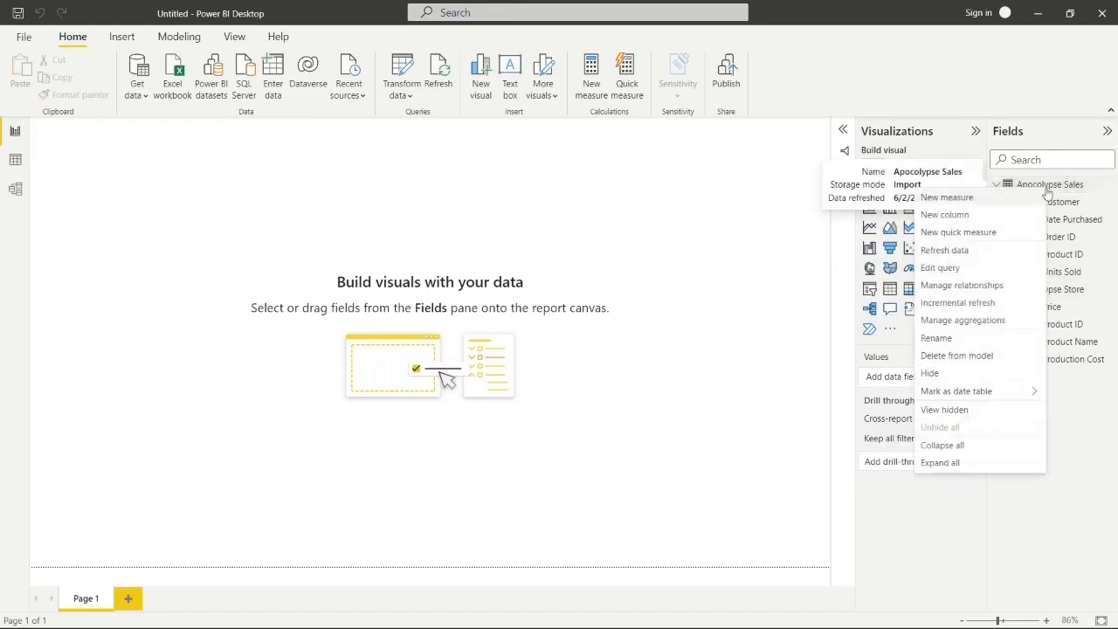
pyautogui.click(980, 201)
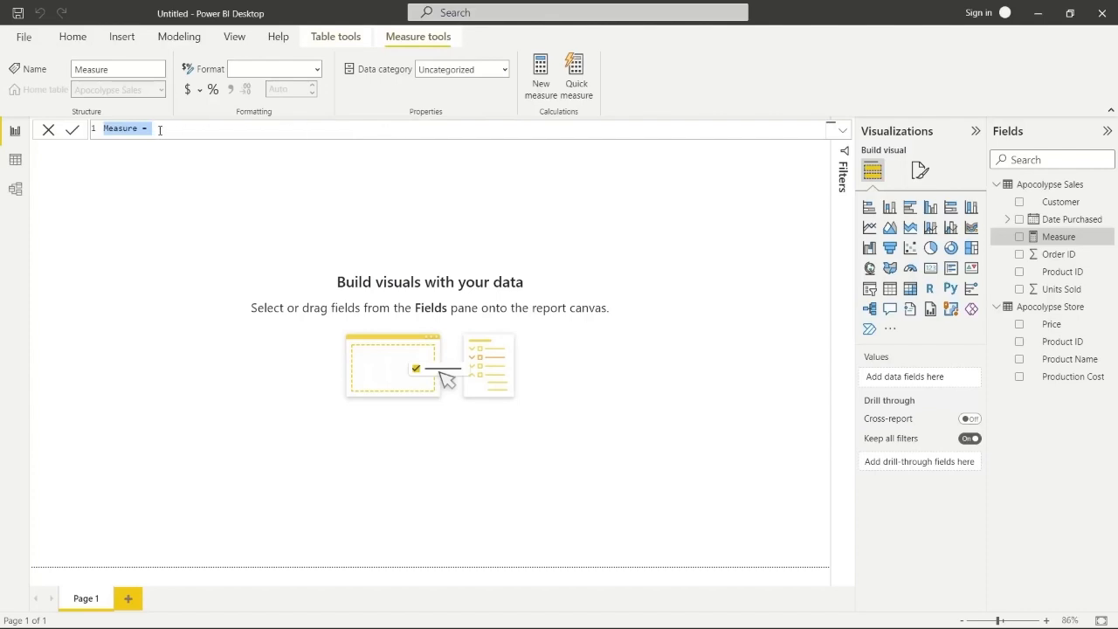
pyautogui.doubleClick(120, 129)
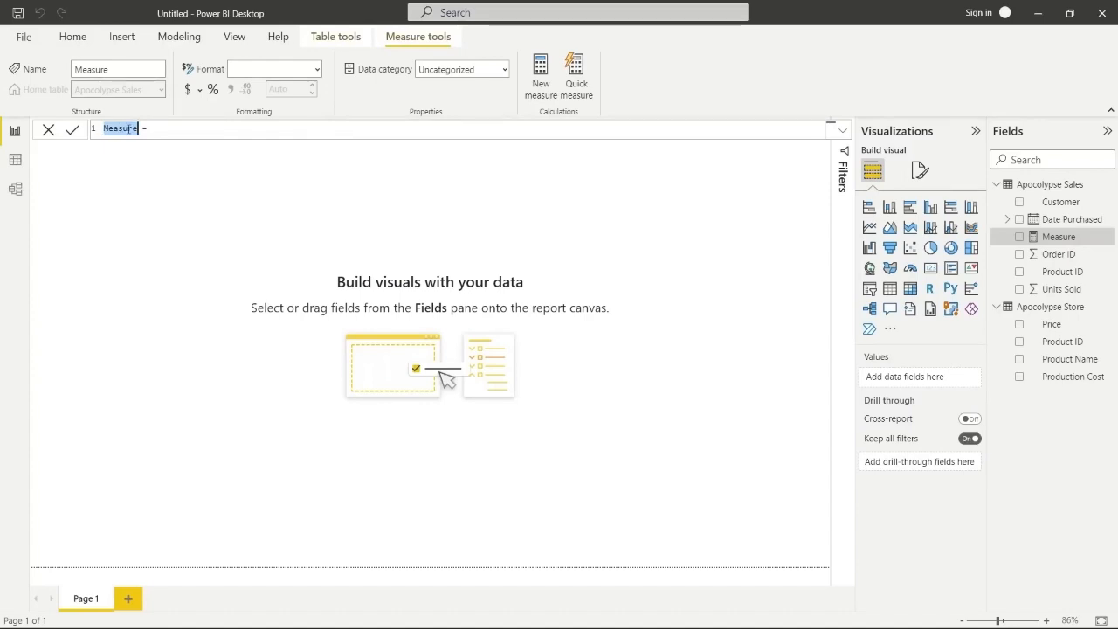
pyautogui.write('Count of Sales')
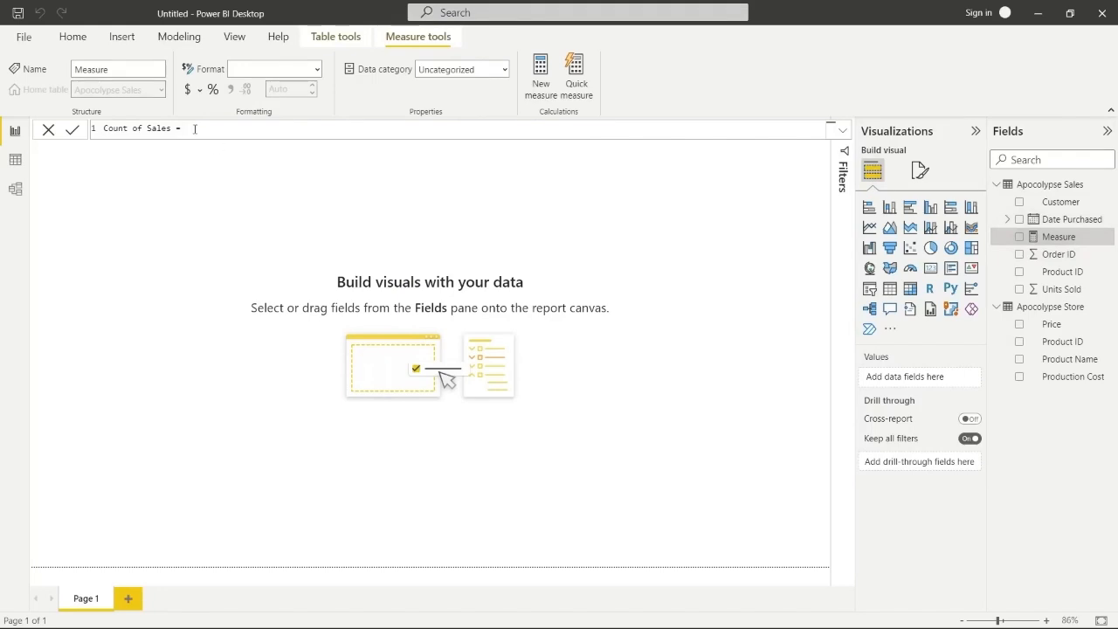
# Define the Count of Sales measure as COUNT('Apocolypse Sales'[Order ID]) and commit the formula
pyautogui.write('Count')
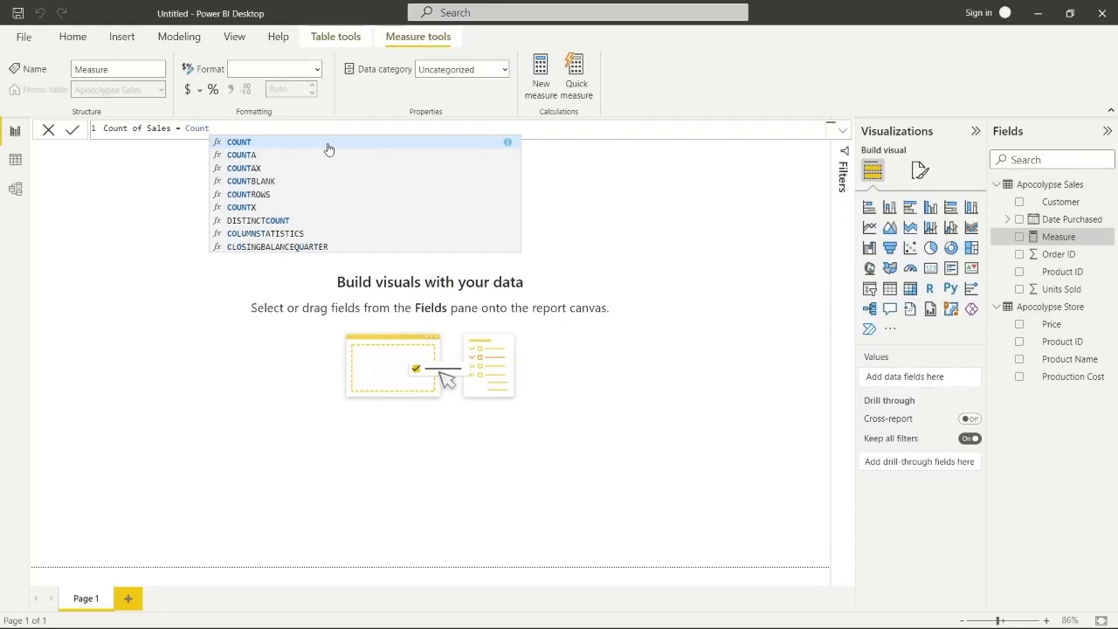
pyautogui.click(262, 145)
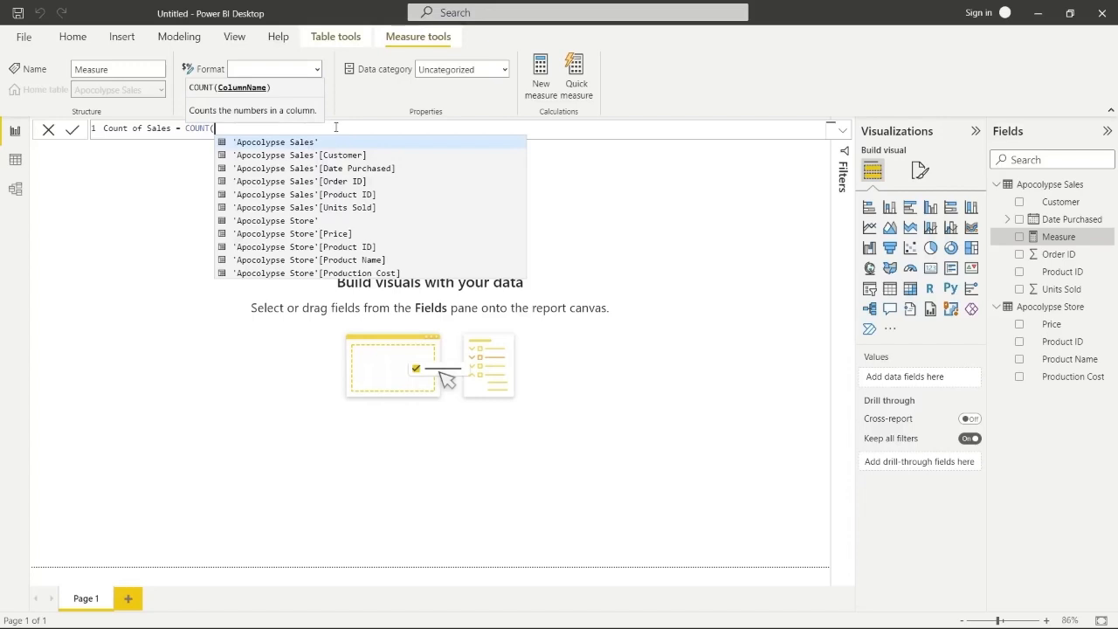
pyautogui.write('order')
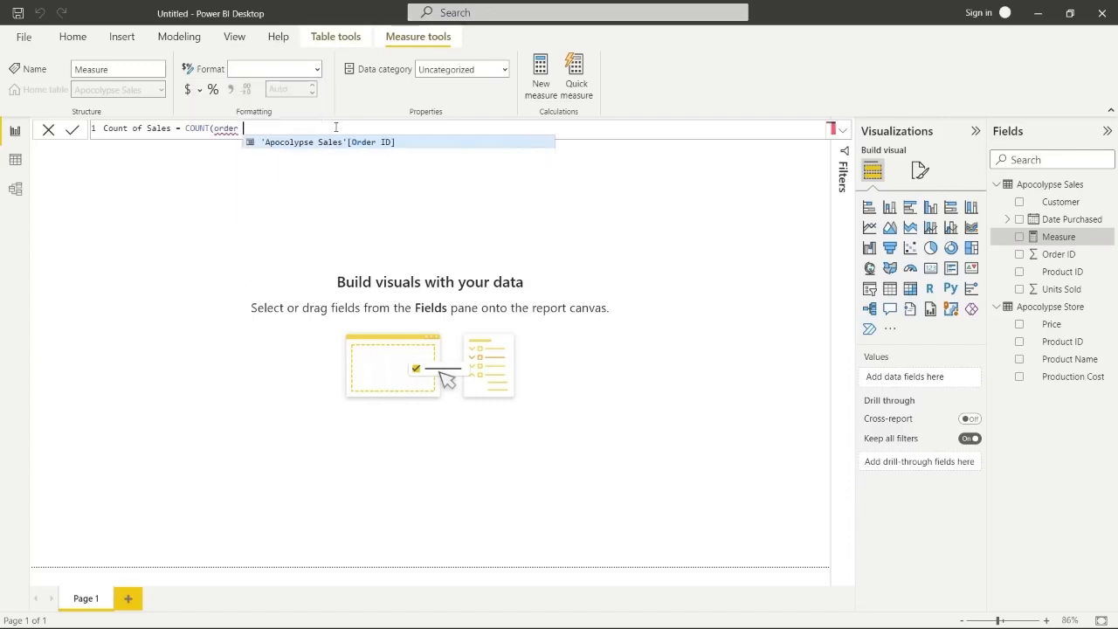
pyautogui.click(397, 143)
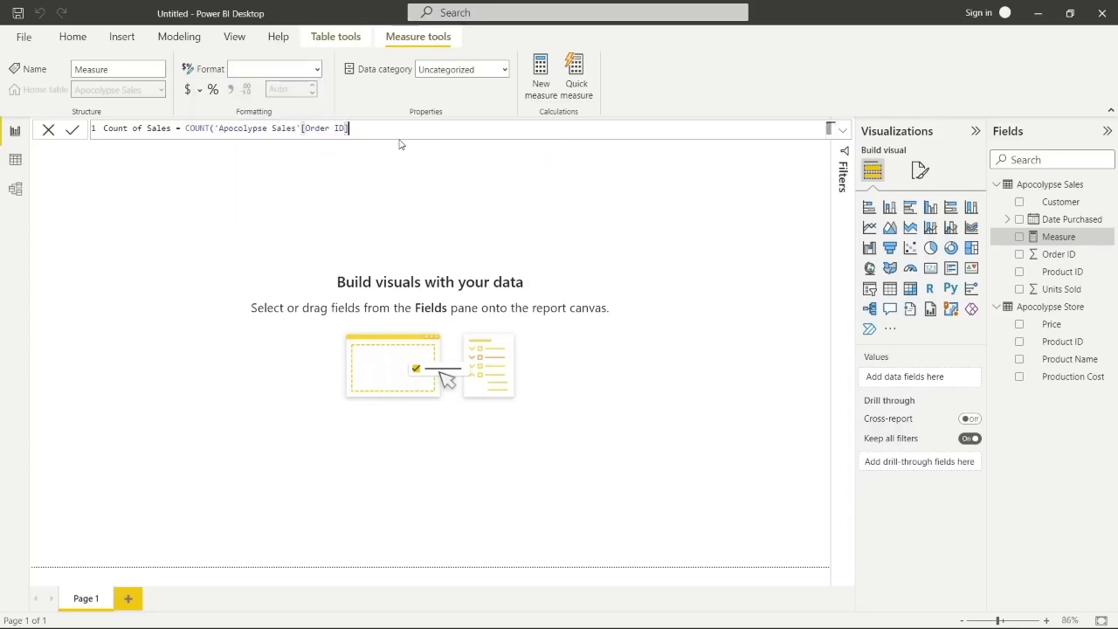
pyautogui.write(')')
pyautogui.press('Return')
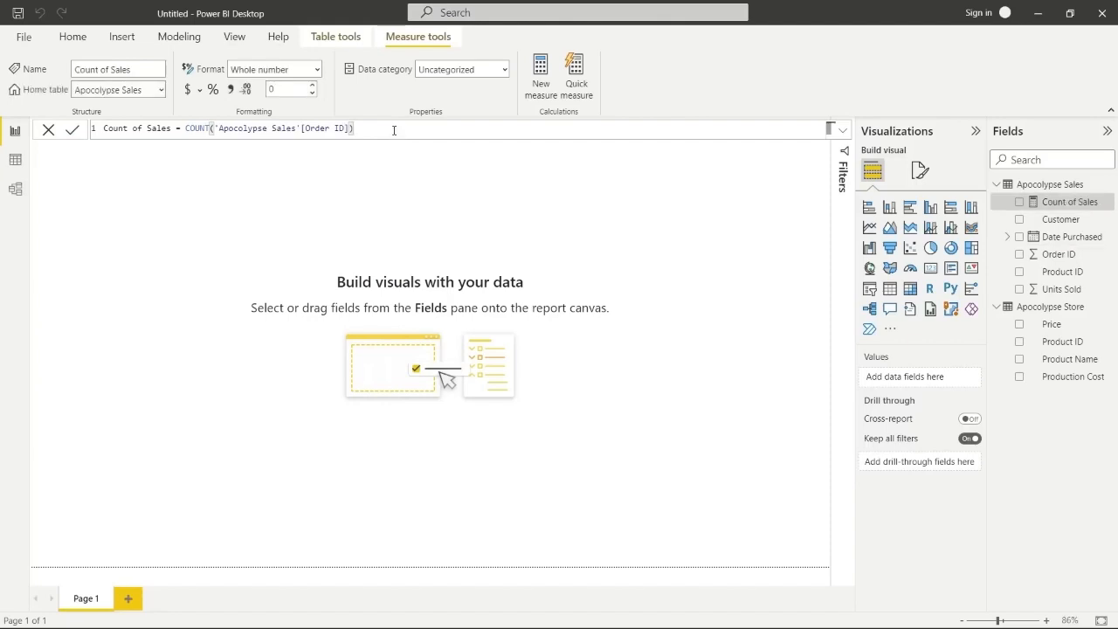
# Build a table visual showing Customer followed by Count of Sales, and resize it to fit all its rows and columns
pyautogui.click(1019, 202)
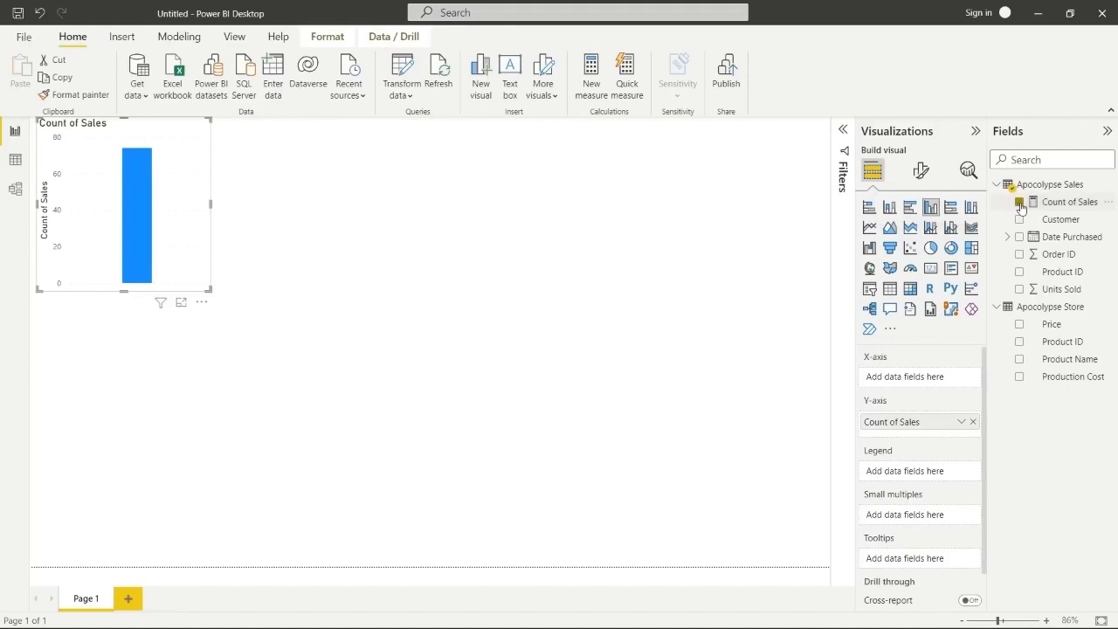
pyautogui.click(891, 294)
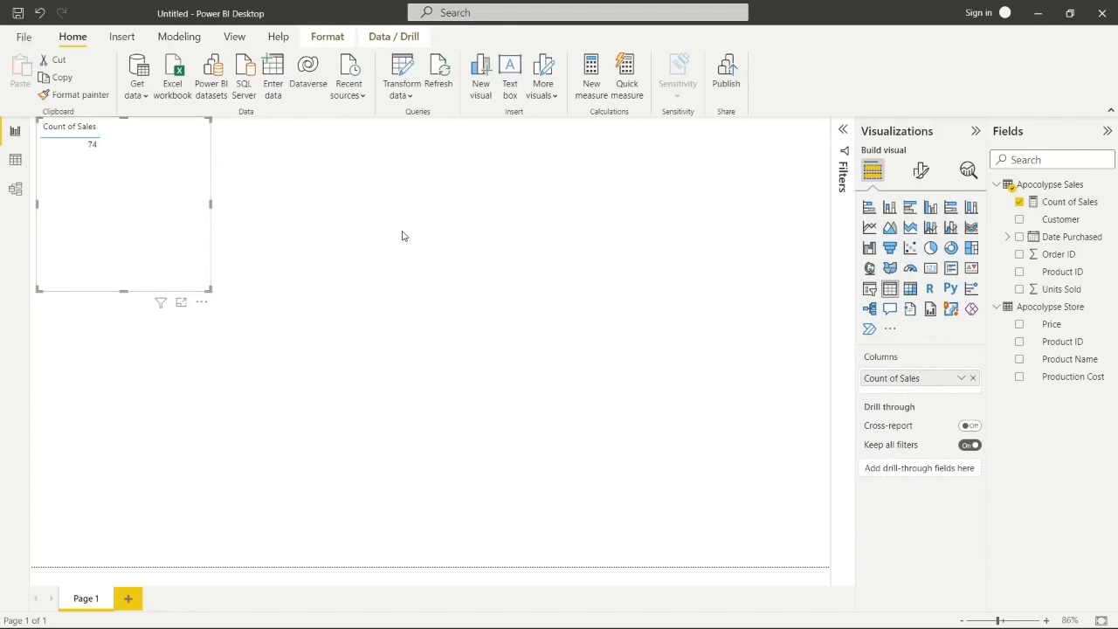
pyautogui.moveTo(187, 166); pyautogui.dragTo(179, 208)
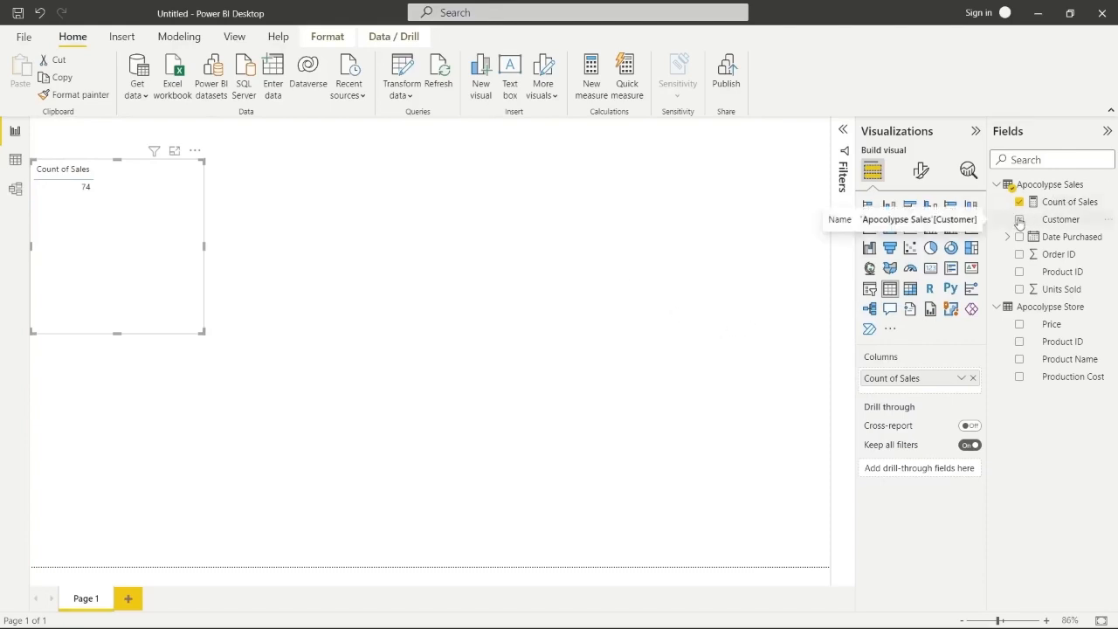
pyautogui.click(1020, 220)
pyautogui.moveTo(924, 401); pyautogui.dragTo(918, 379)
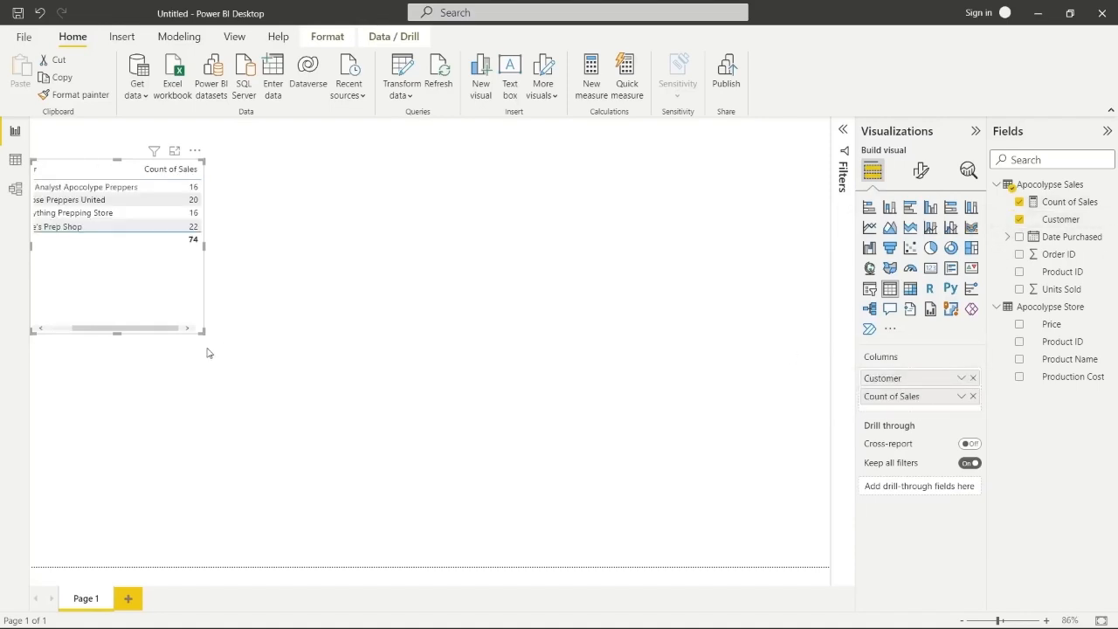
pyautogui.moveTo(201, 331); pyautogui.dragTo(248, 253)
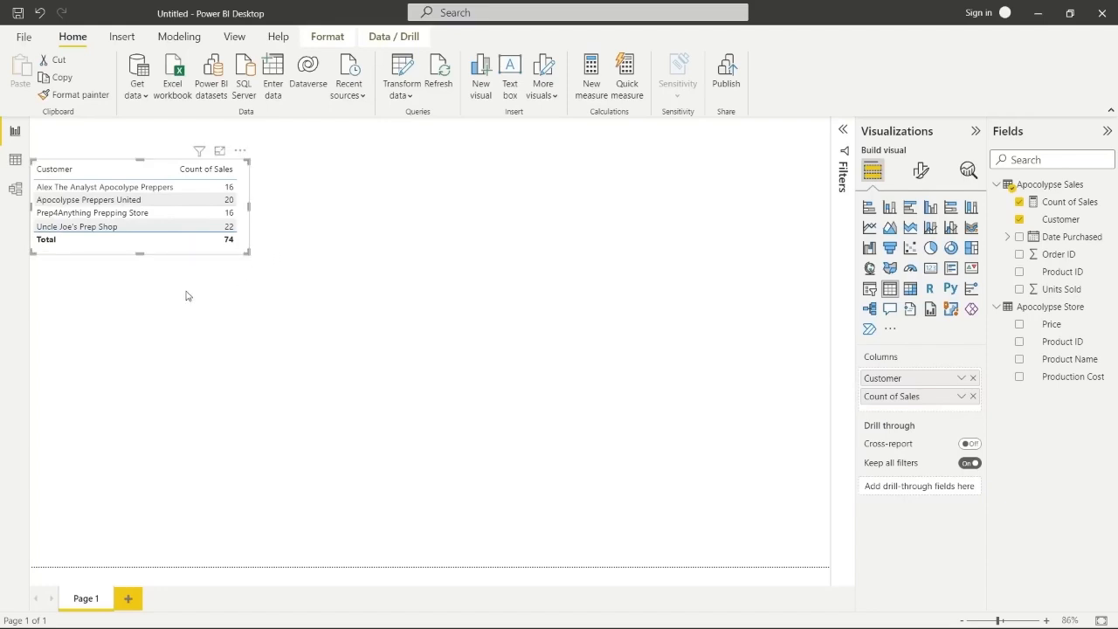
# Add a separate table visual listing Product Name from Apocolypse Store, and enlarge it to show every product
pyautogui.click(208, 293)
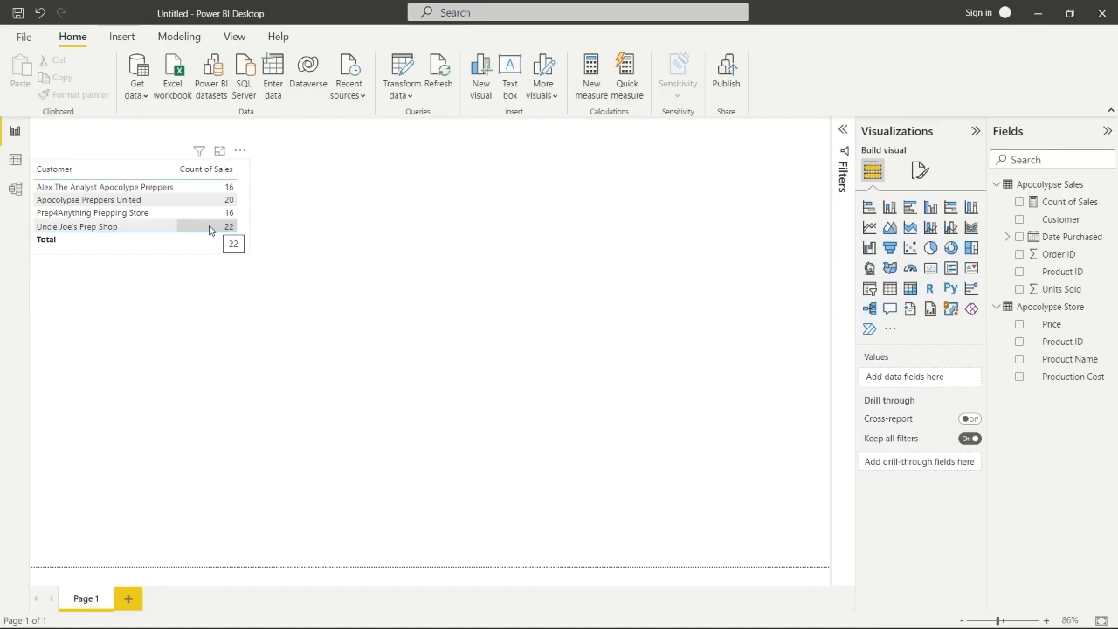
pyautogui.click(1020, 361)
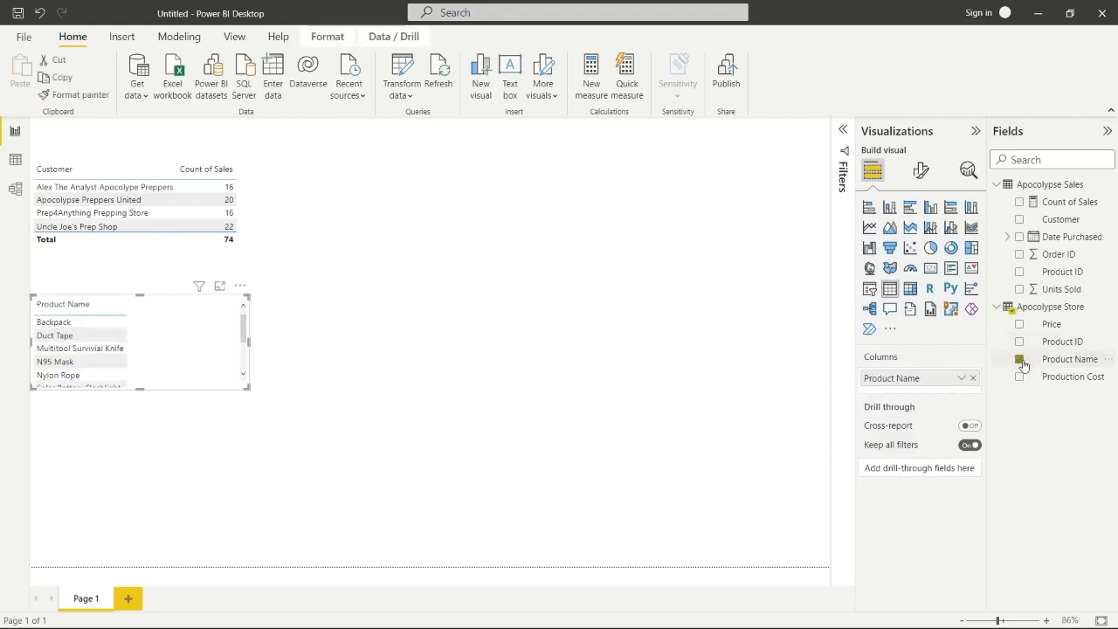
pyautogui.moveTo(248, 388); pyautogui.dragTo(265, 455)
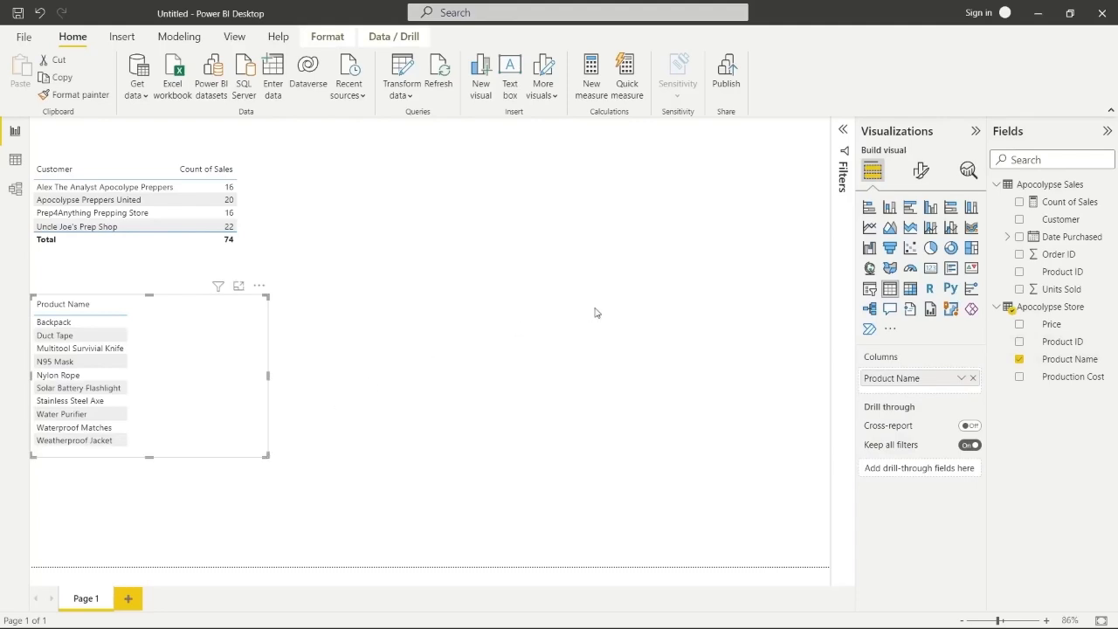
# Create a measure in the Apocolypse Sales table named Sum of Products Sold, defined as SUM('Apocolypse Sales'[Units Sold])
pyautogui.rightClick(1050, 187)
pyautogui.click(1003, 197)
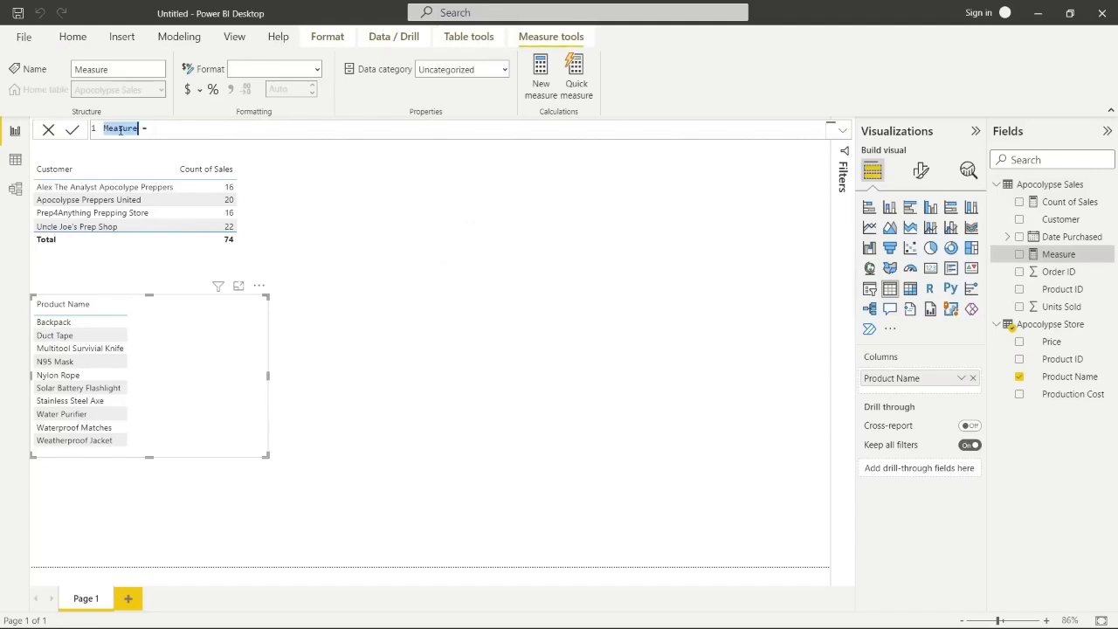
pyautogui.write('Sum of')
pyautogui.write(' Products So')
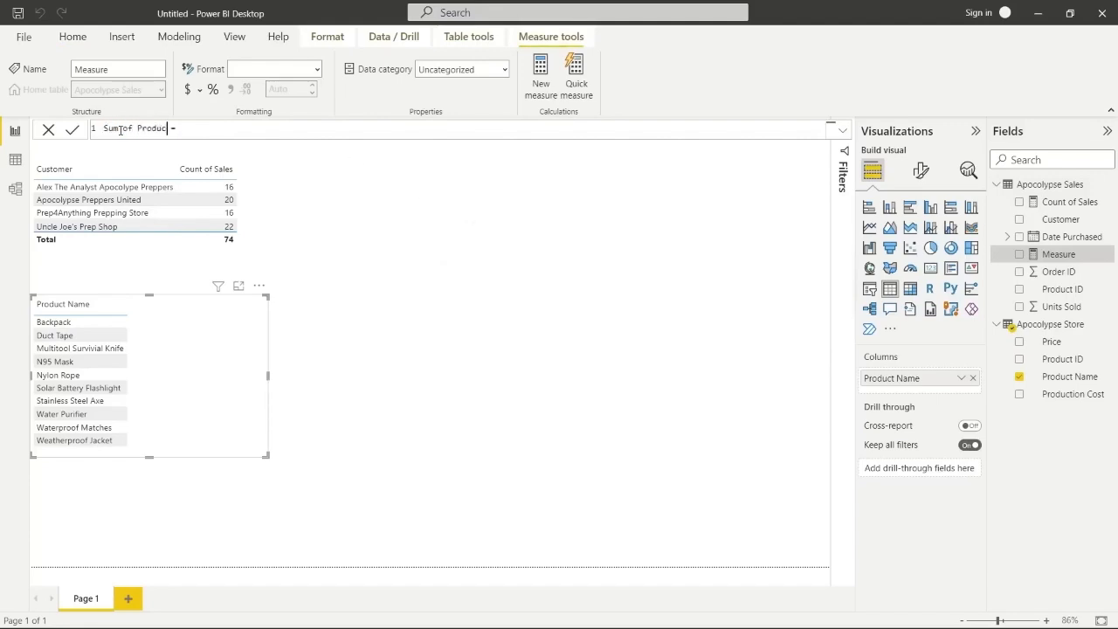
pyautogui.write('ld = SU')
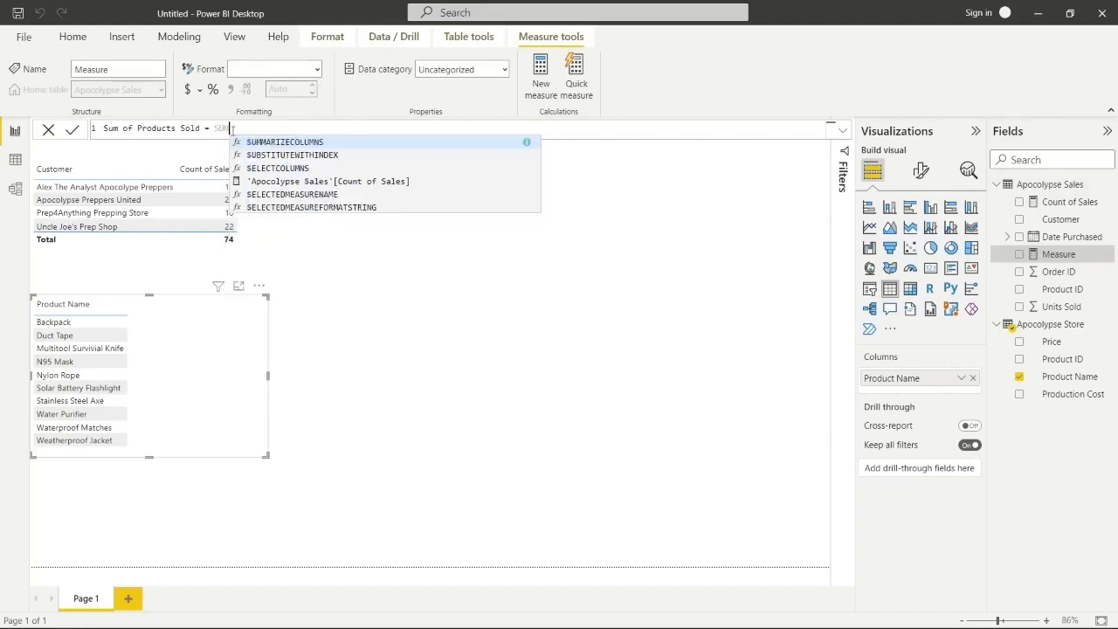
pyautogui.write('M')
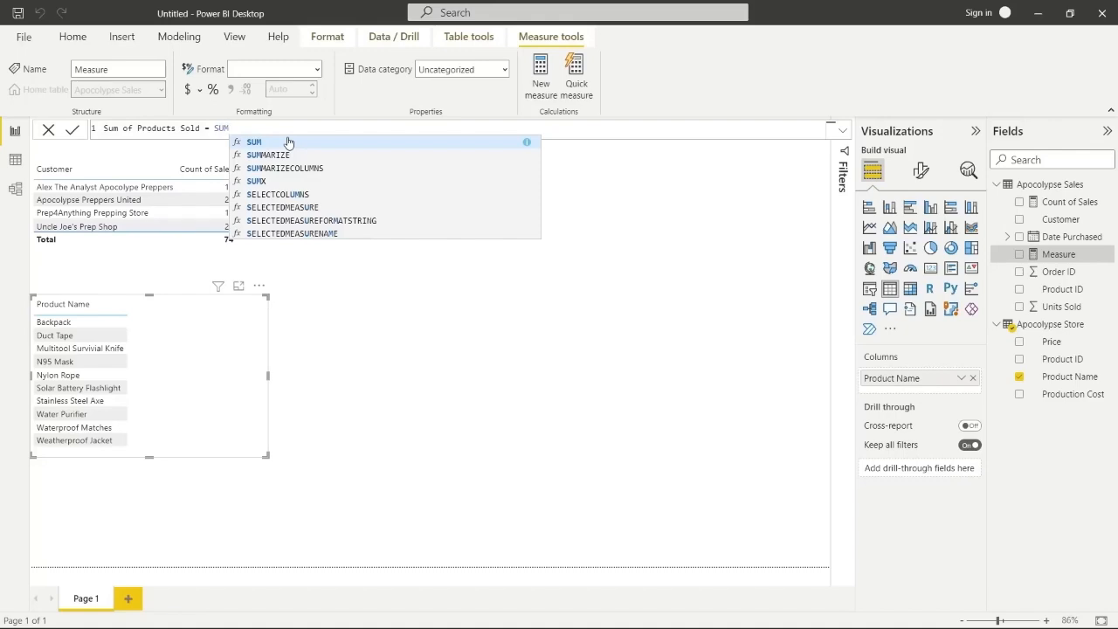
pyautogui.write('(')
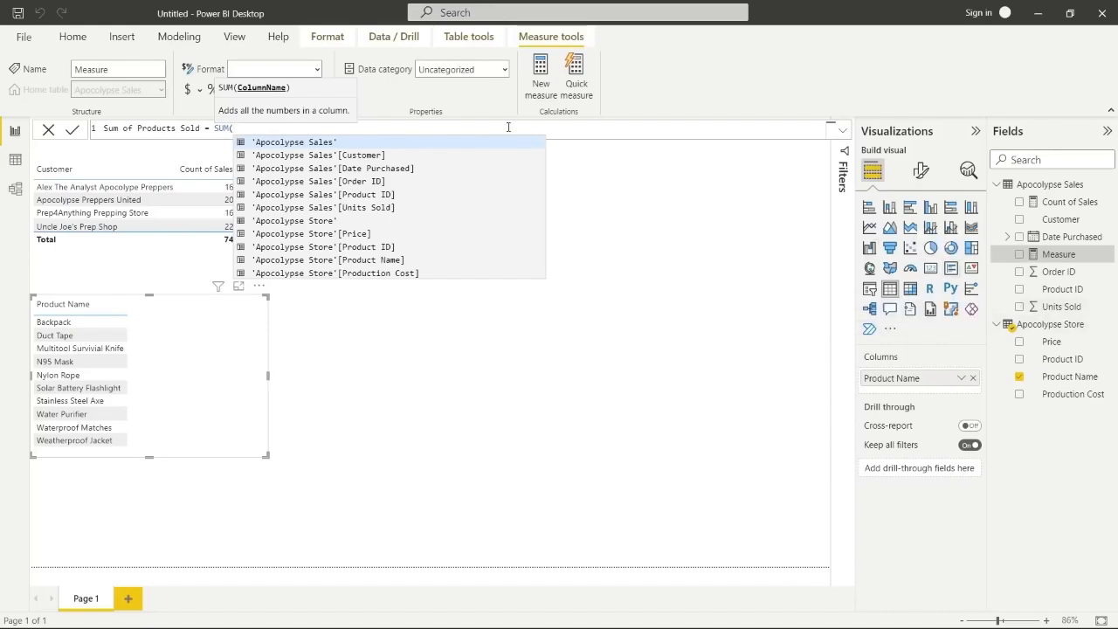
pyautogui.write('units')
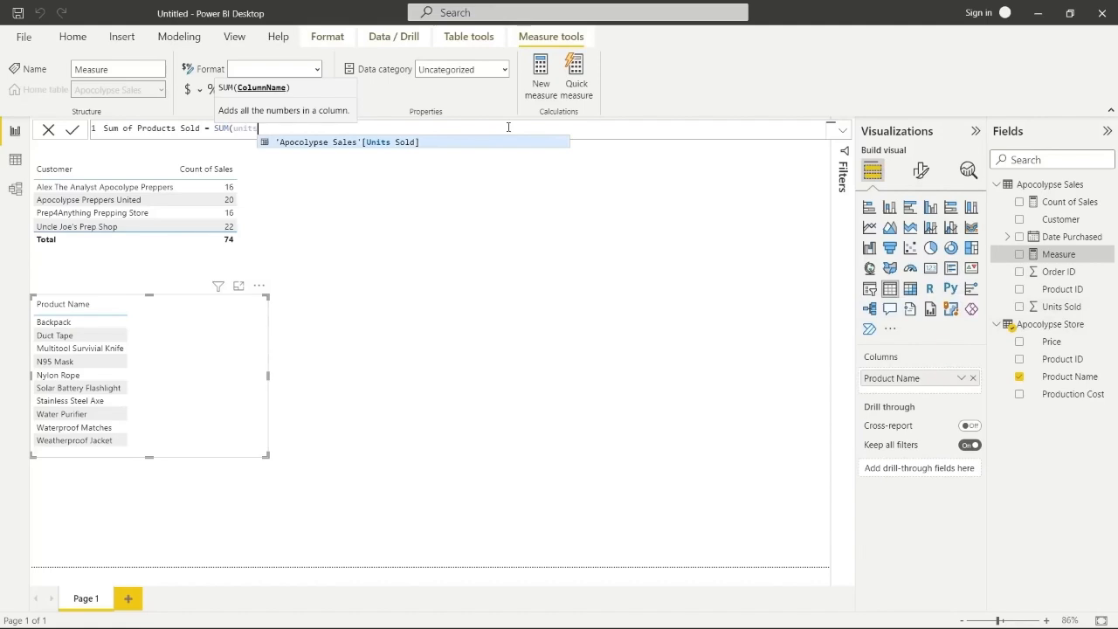
pyautogui.press('Tab')
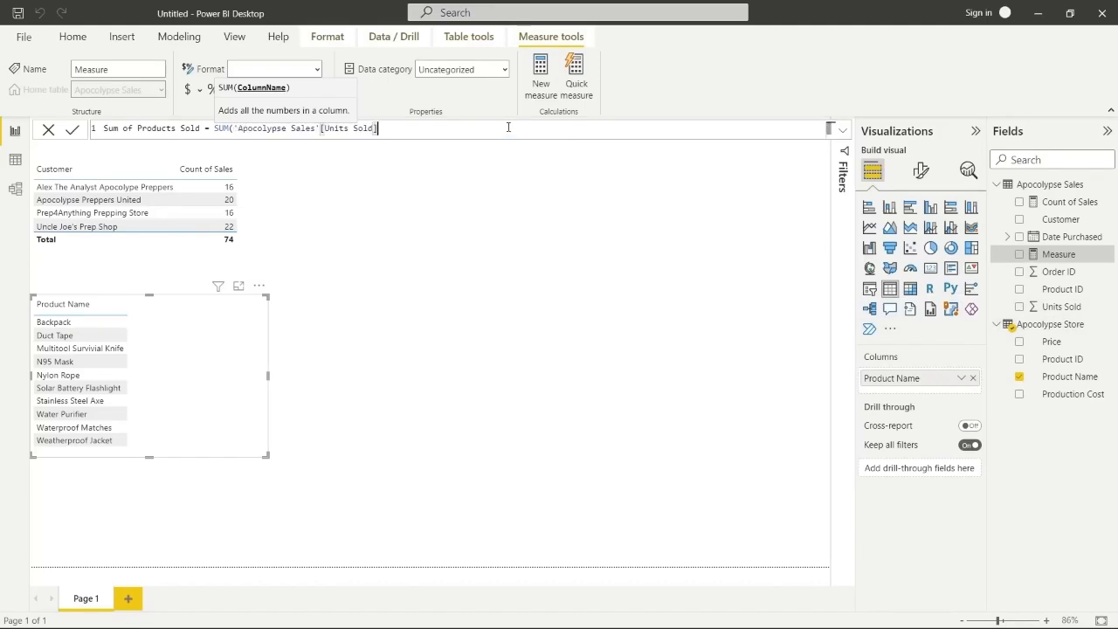
pyautogui.write(')')
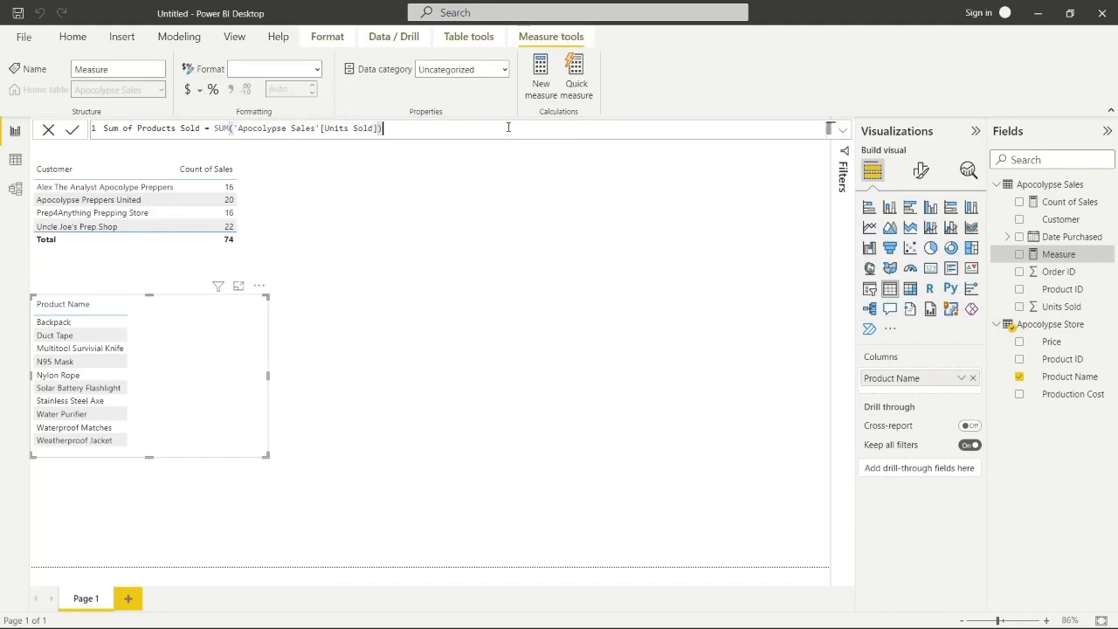
pyautogui.click(72, 131)
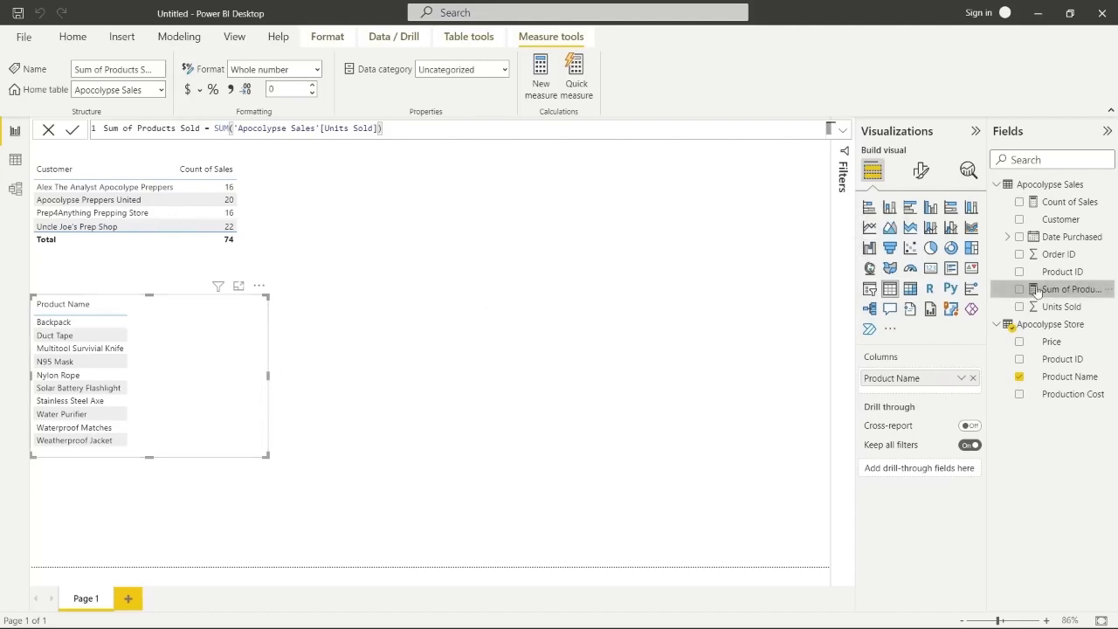
# Add Sum of Products Sold to the Product Name table visual, and enlarge it to fit all products and the total
pyautogui.click(1020, 291)
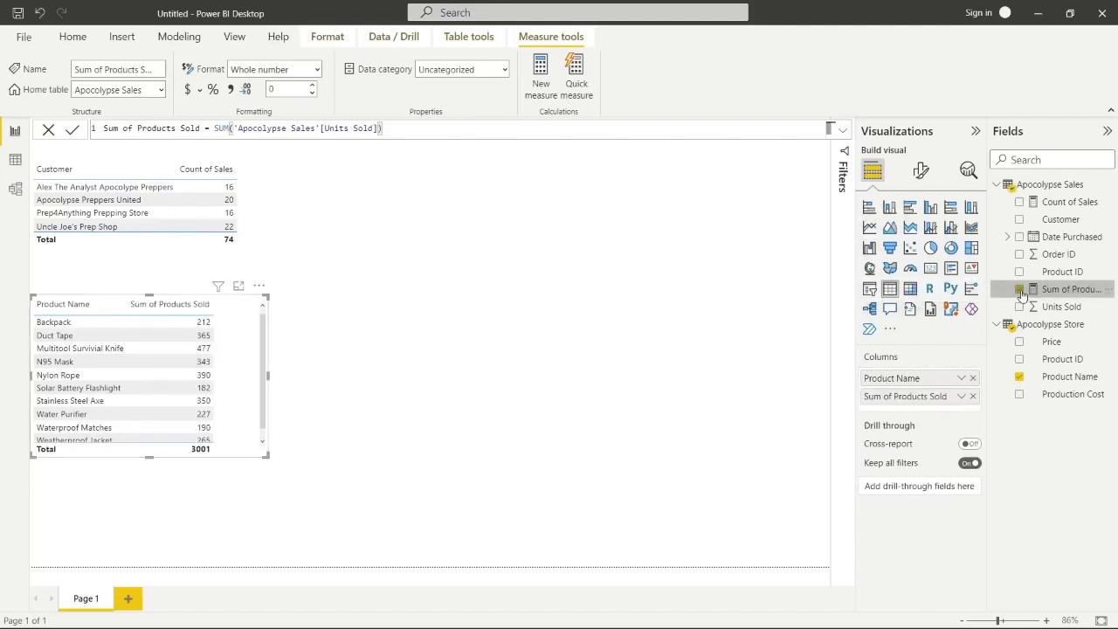
pyautogui.moveTo(268, 457); pyautogui.dragTo(270, 472)
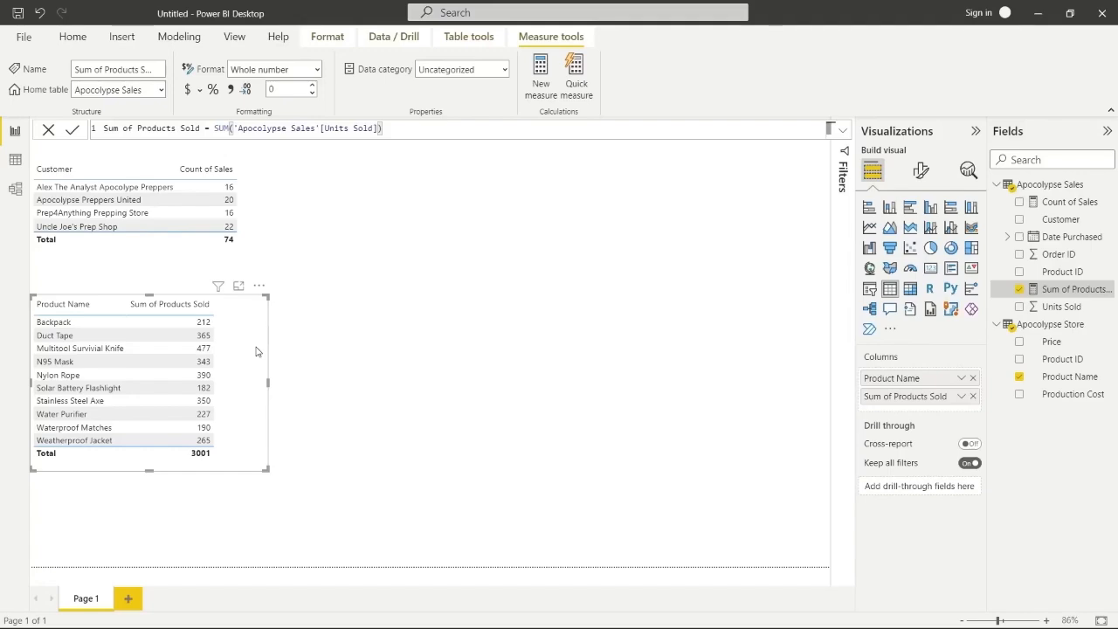
# Check the Apocolypse Store data columns, and start a new measure named Profit in that table from the report view
pyautogui.click(15, 161)
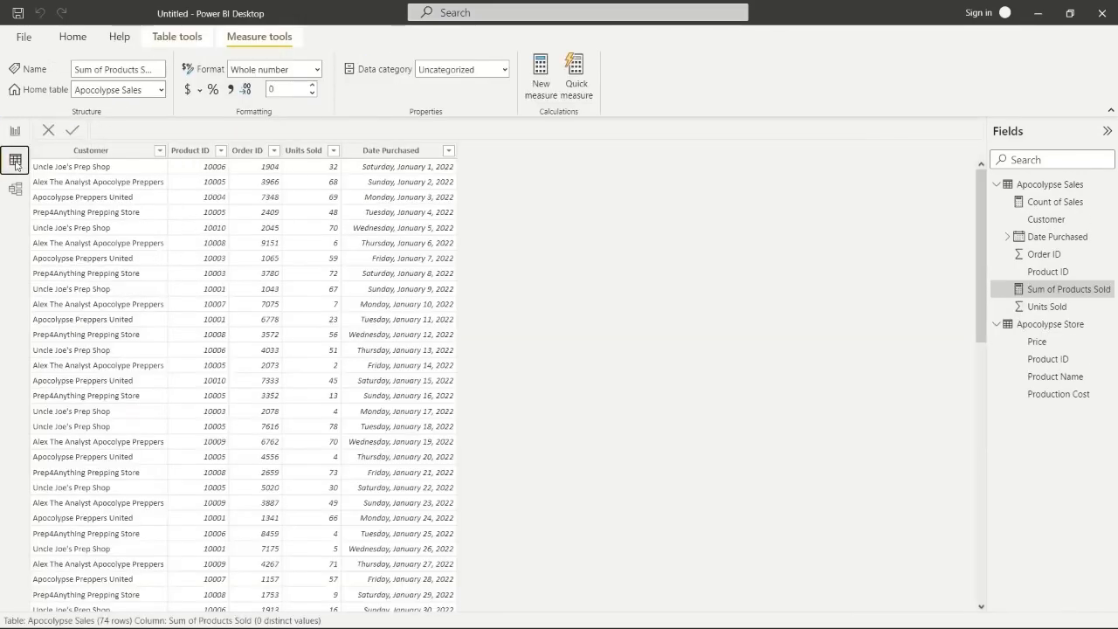
pyautogui.click(1026, 326)
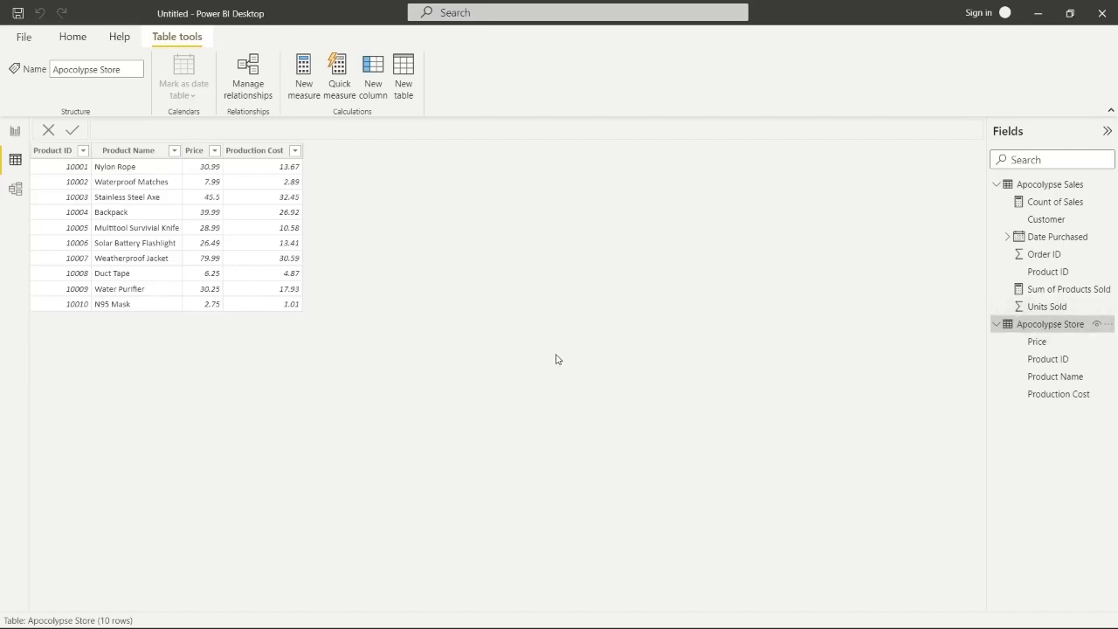
pyautogui.click(15, 131)
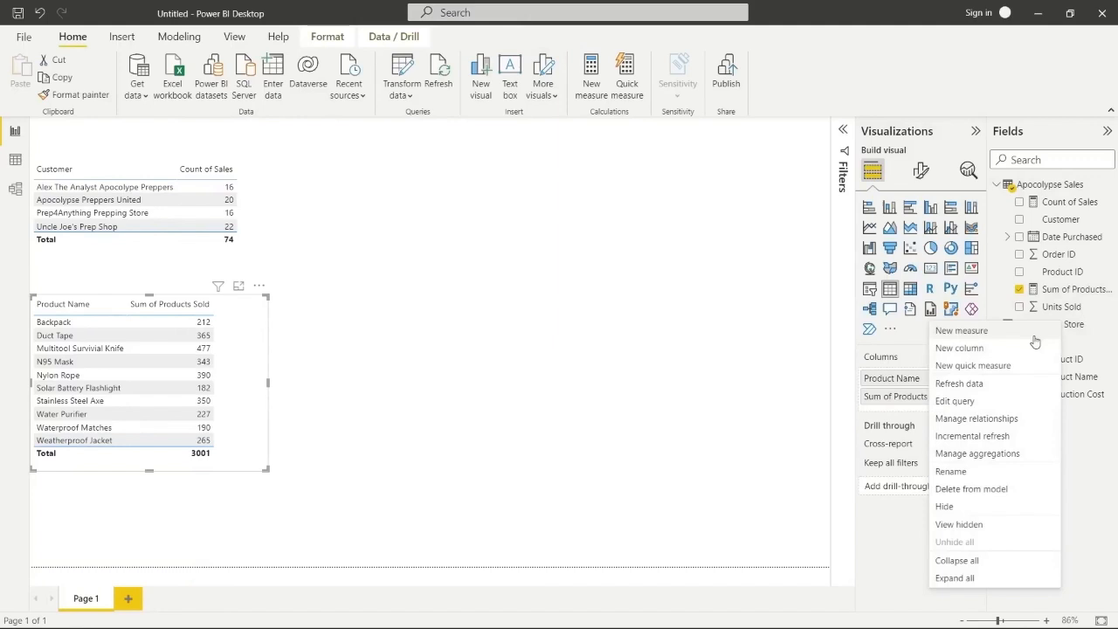
pyautogui.click(961, 330)
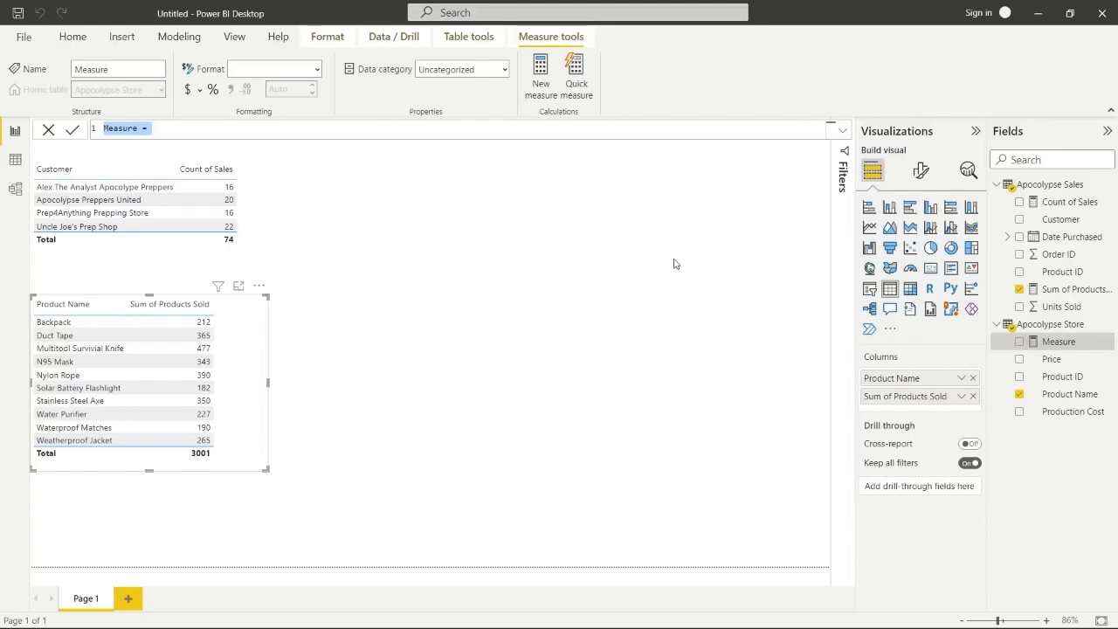
pyautogui.doubleClick(123, 129)
pyautogui.write('Profit = ')
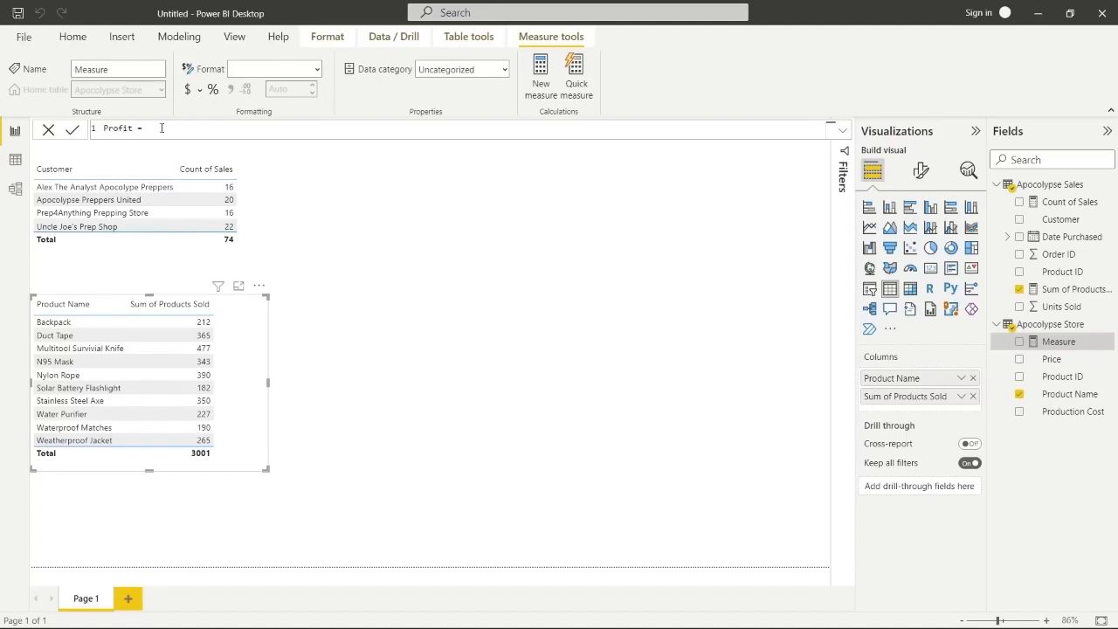
# Enter the Profit formula as SUM('Apocolypse Store'[Price]) - SUM('Apocolypse Store'[Production Cost])
pyautogui.write('SUM')
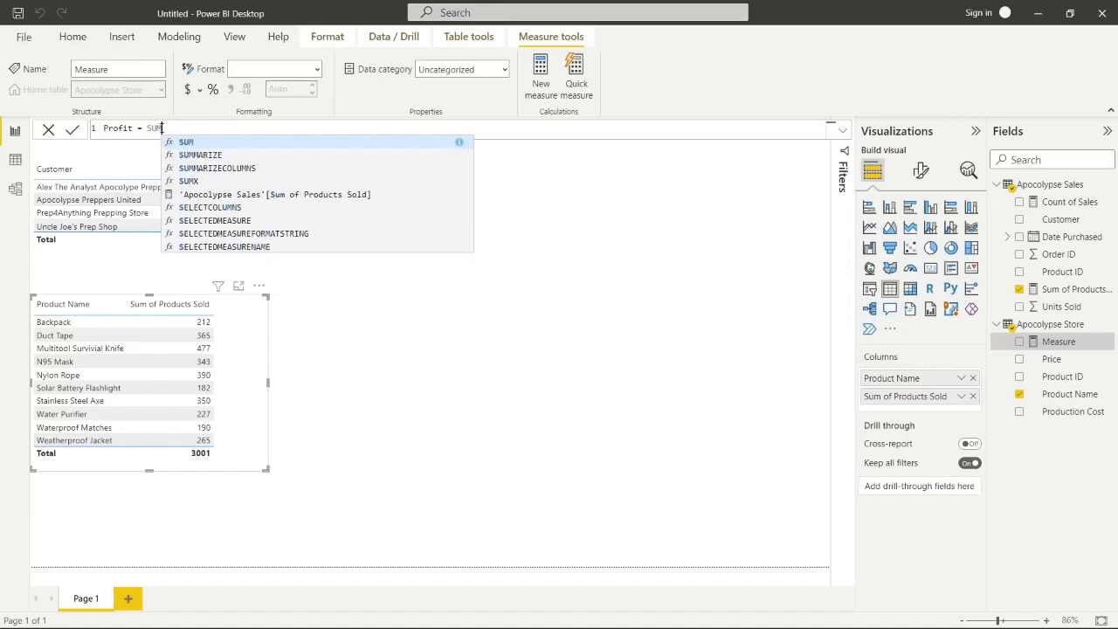
pyautogui.write('(')
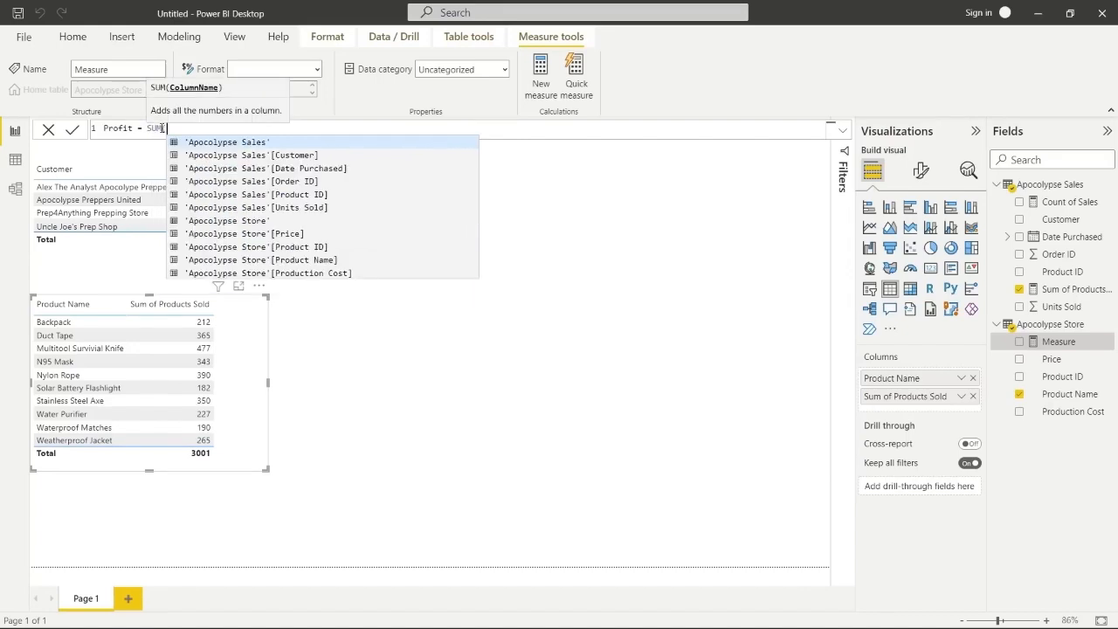
pyautogui.click(279, 234)
pyautogui.write('))')
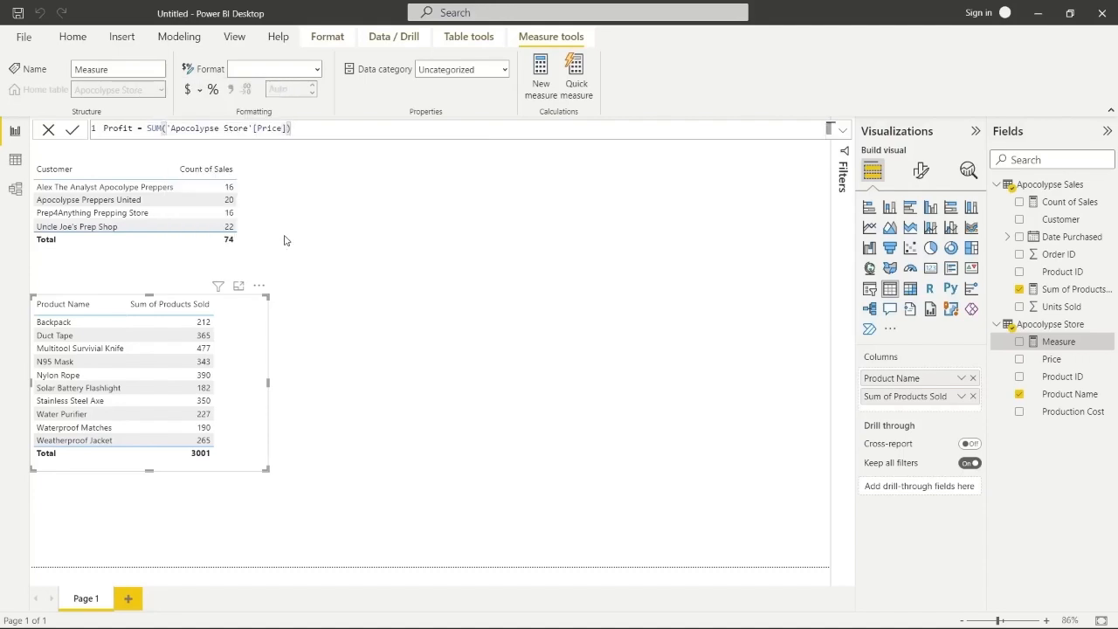
pyautogui.write(' - SUM(')
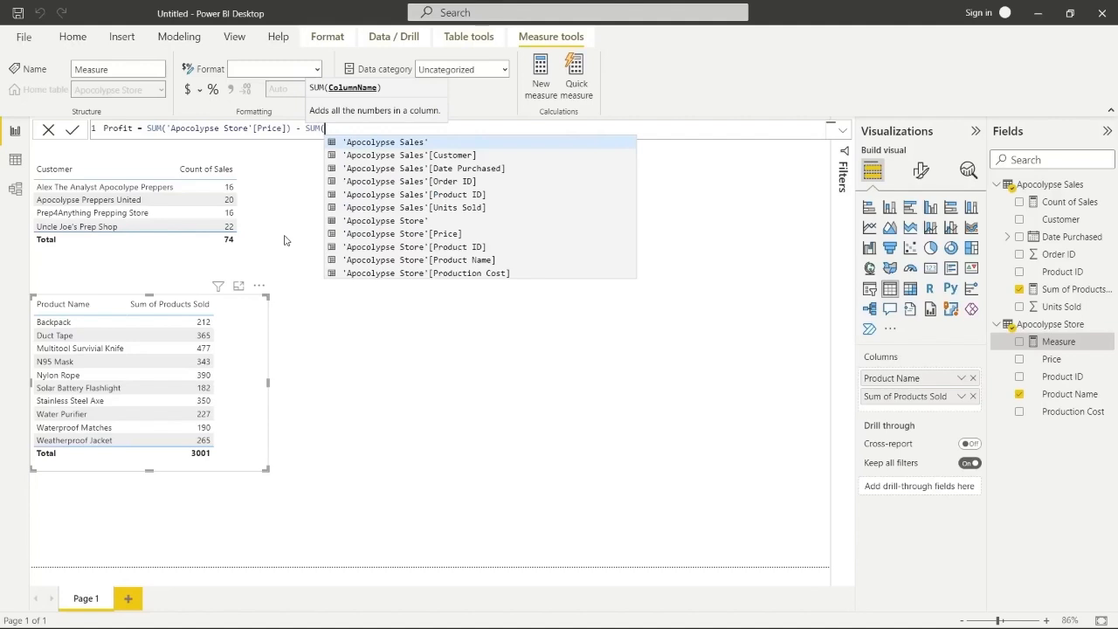
pyautogui.write('pro')
pyautogui.click(468, 181)
pyautogui.write(')')
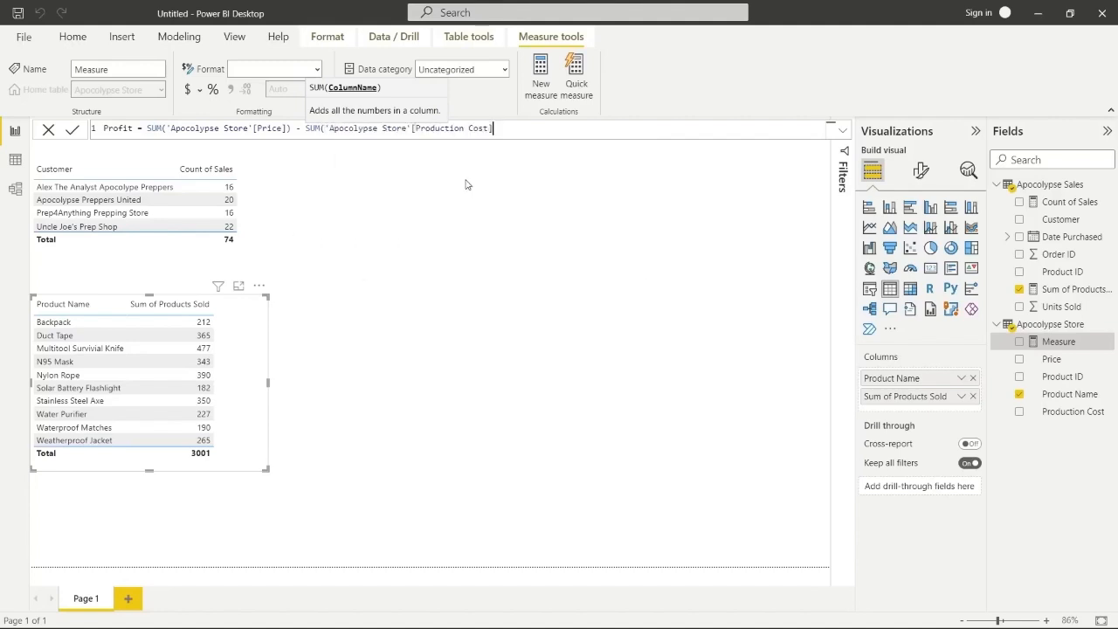
pyautogui.write(')')
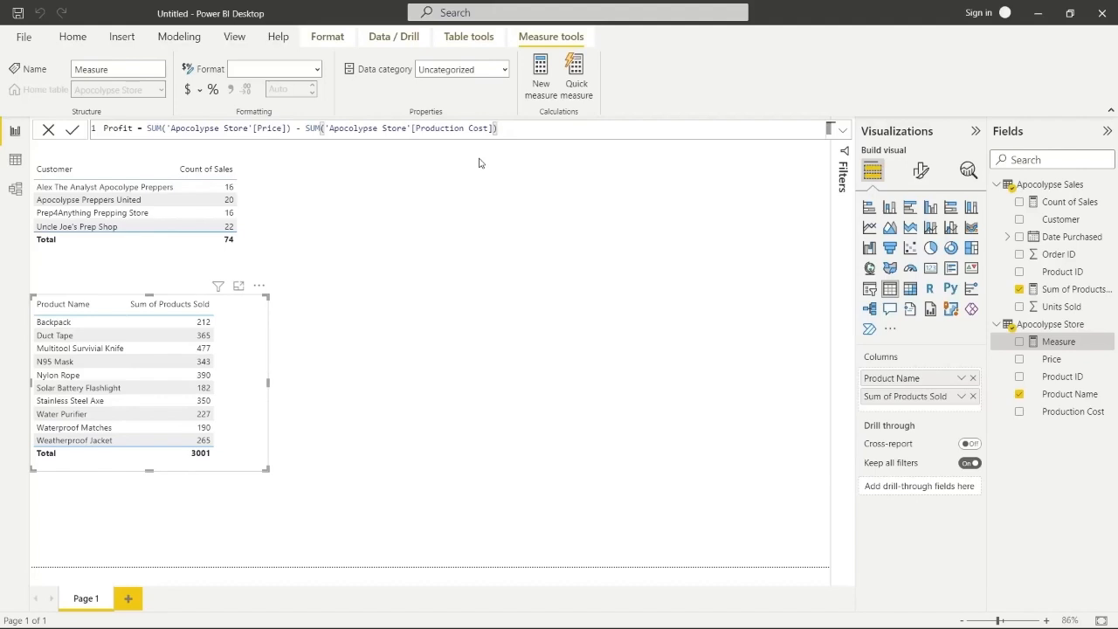
# Wrap the price minus cost expression in parentheses, multiply it by SUM('Apocolypse Sales'[Units Sold]), and commit the Profit measure
pyautogui.write(')')
pyautogui.click(148, 128)
pyautogui.write('(')
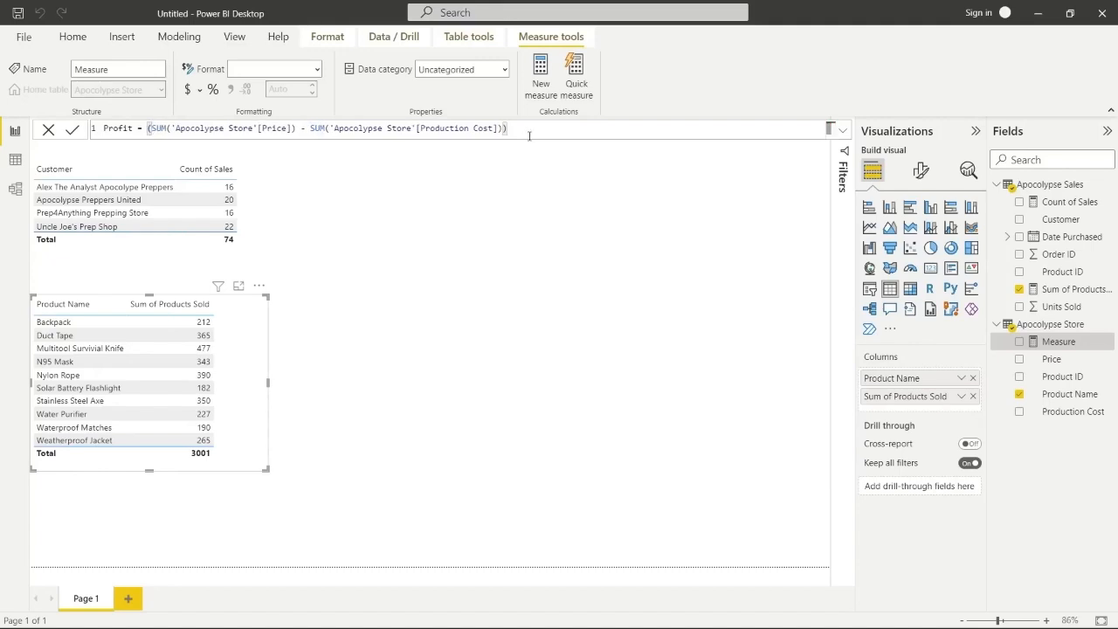
pyautogui.write(' * SUM(')
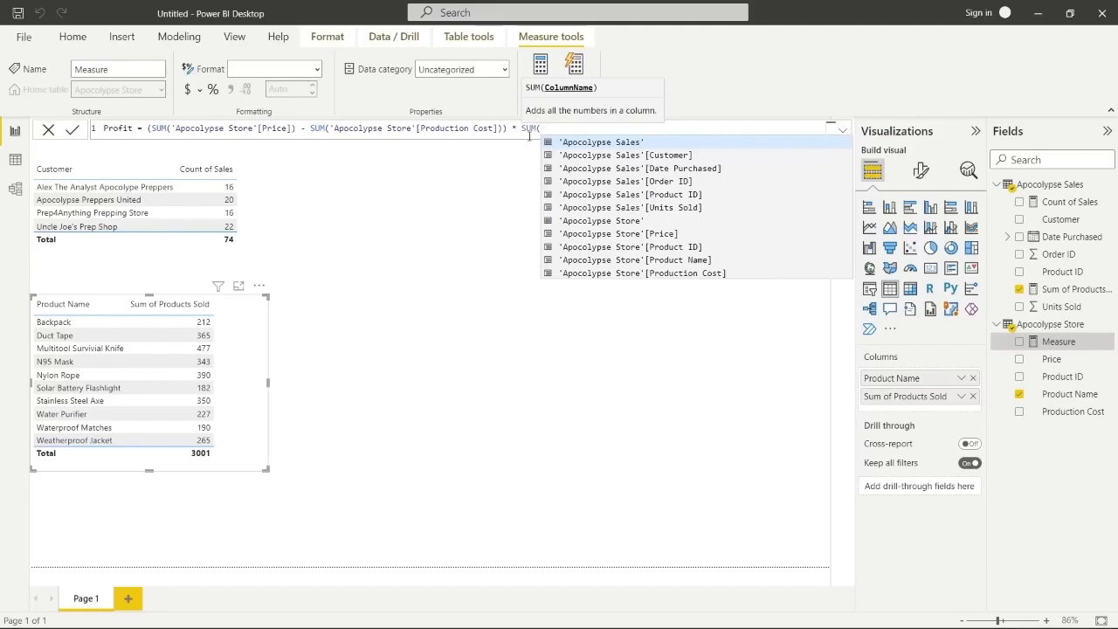
pyautogui.click(595, 207)
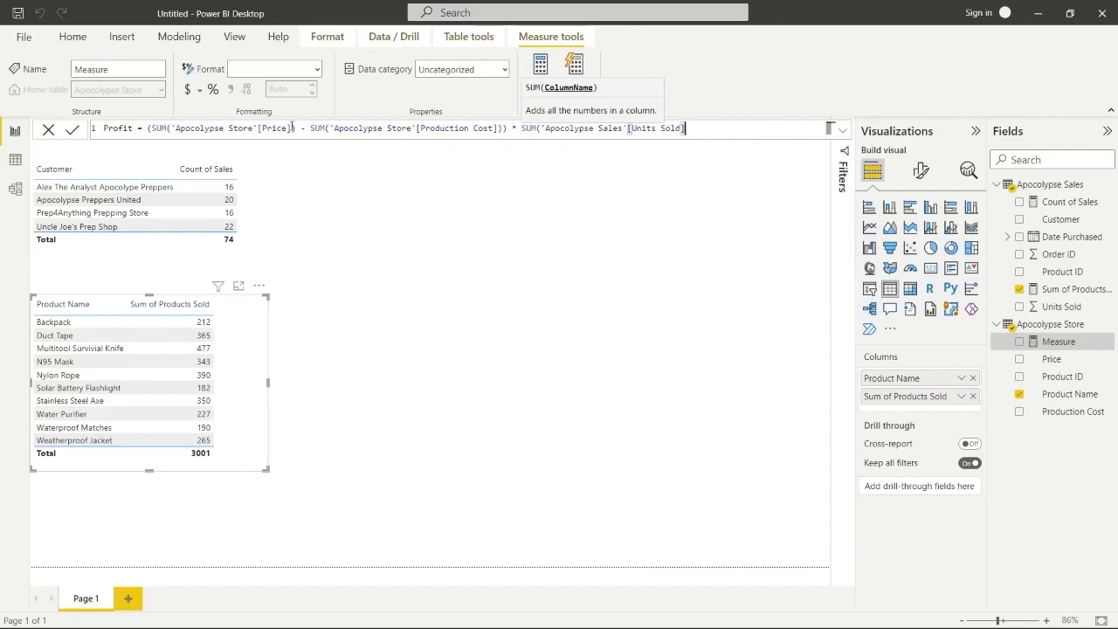
pyautogui.click(72, 130)
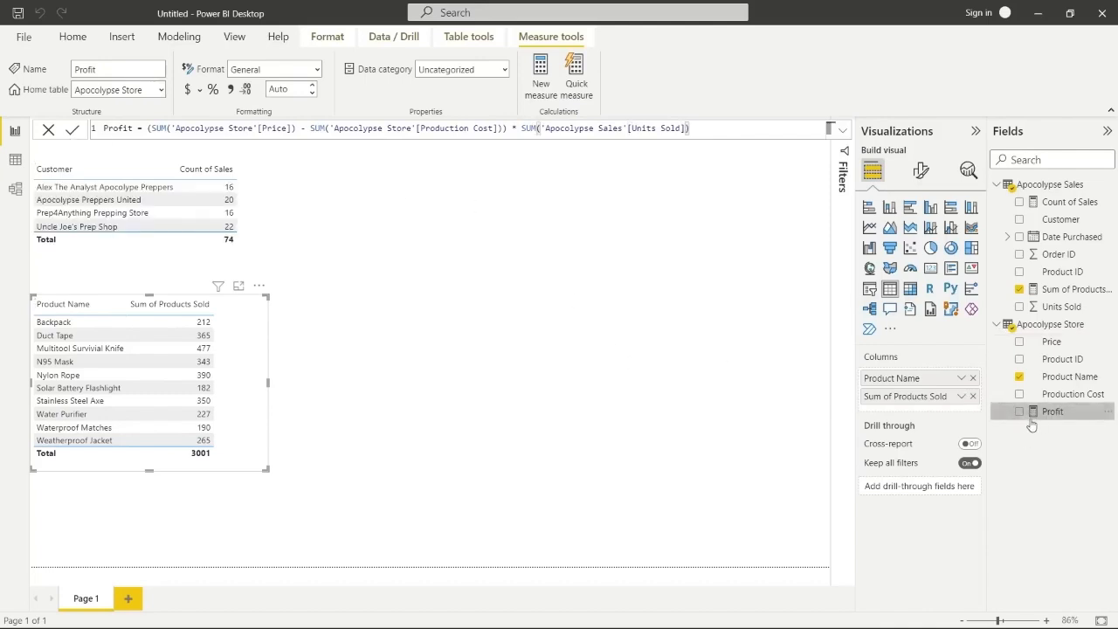
# Try adding the Profit measure to the Product Name table visual, and undo the addition
pyautogui.click(1019, 412)
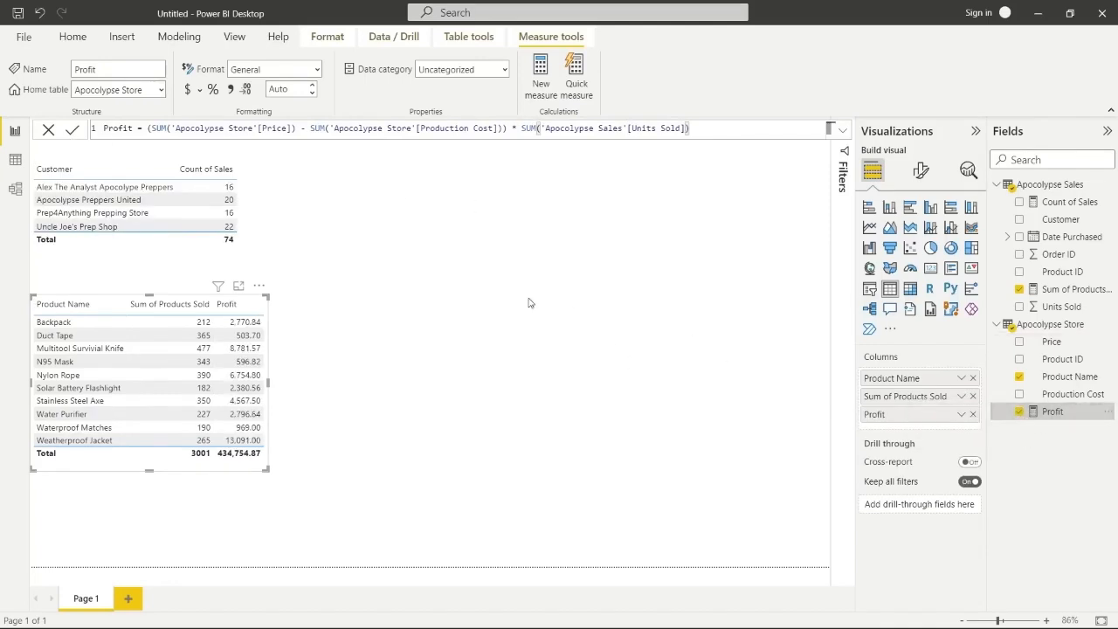
pyautogui.hotkey('ctrl', 'z')
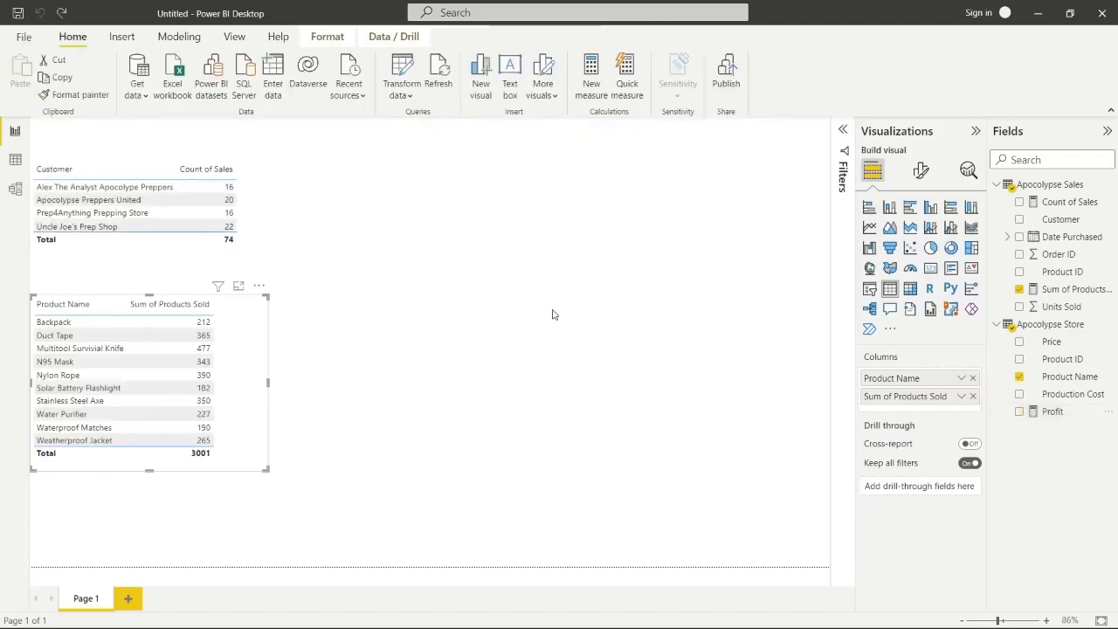
# Build a separate table visual showing Customer followed by Profit, placed in the empty canvas area beside the existing tables
pyautogui.click(552, 314)
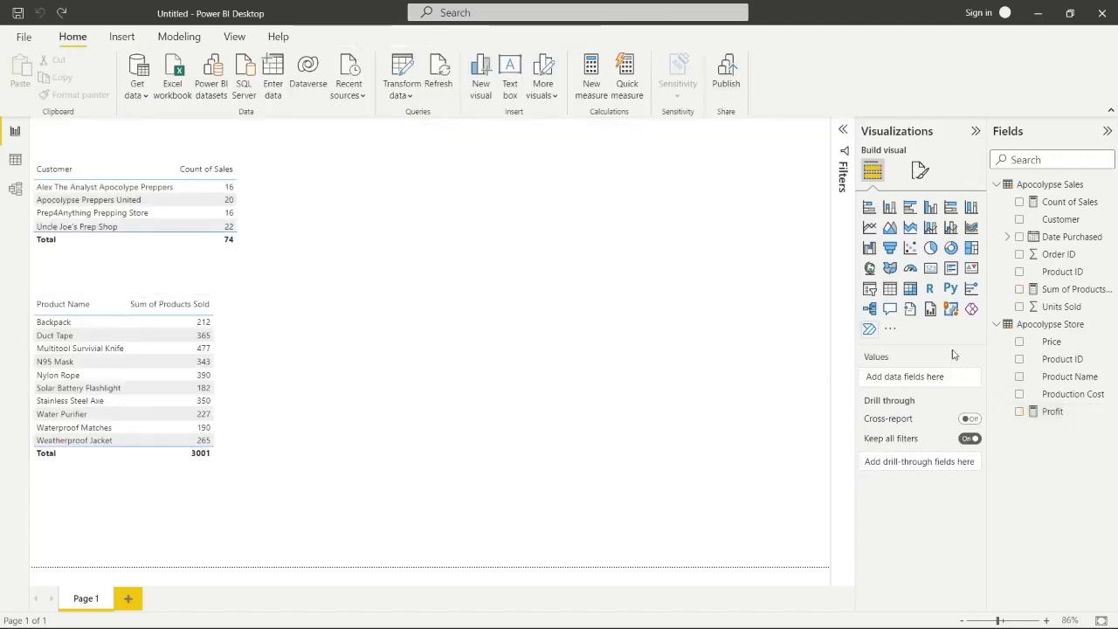
pyautogui.click(1019, 412)
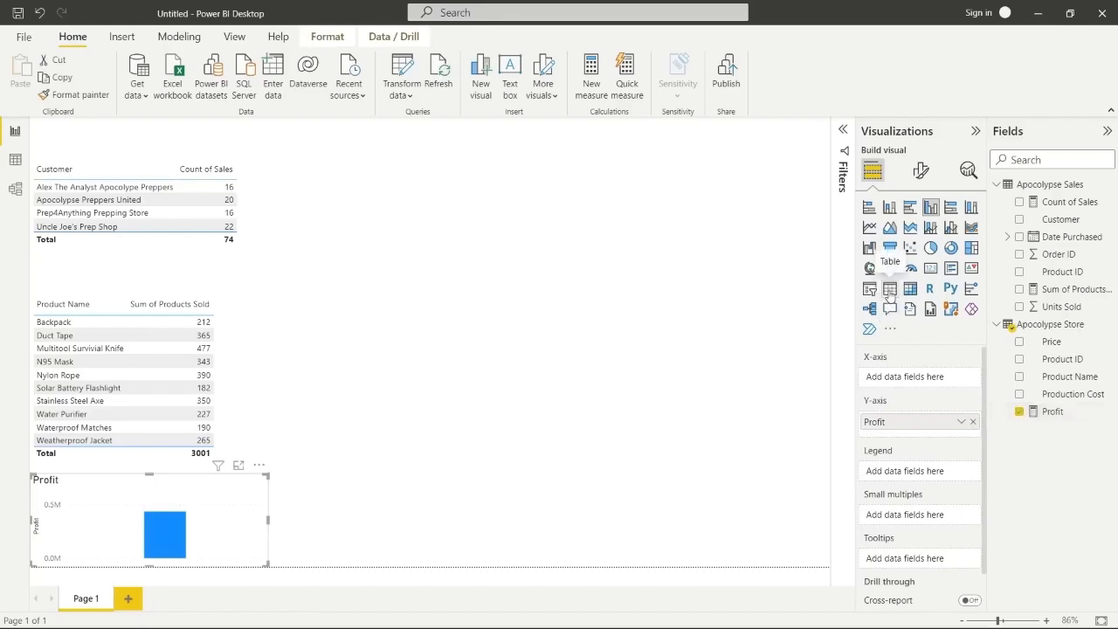
pyautogui.click(889, 289)
pyautogui.moveTo(191, 503); pyautogui.dragTo(671, 231)
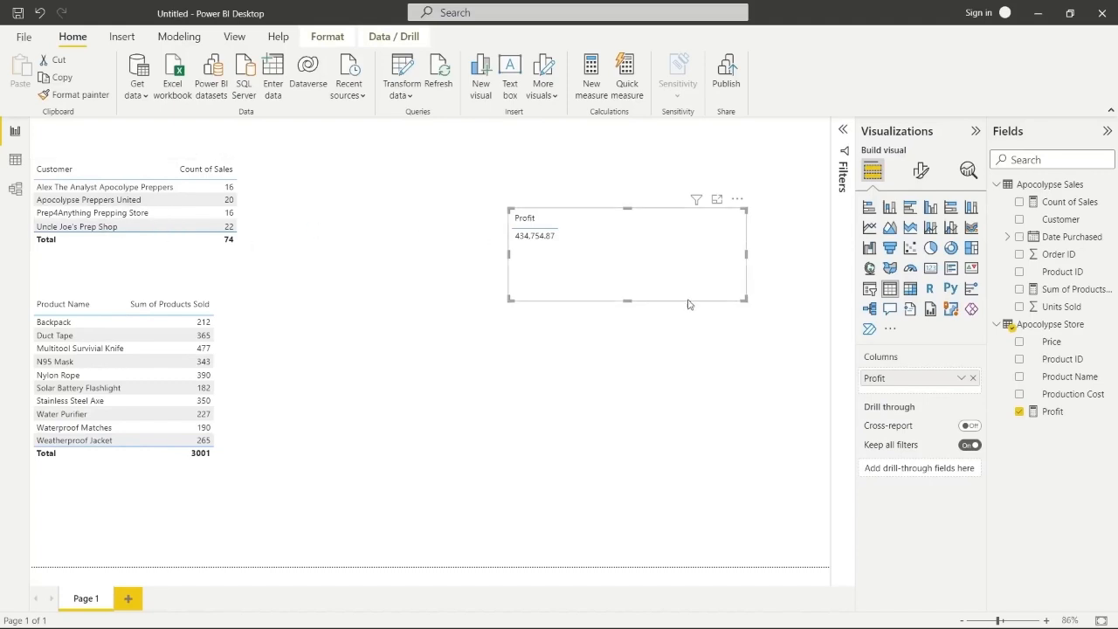
pyautogui.click(1020, 220)
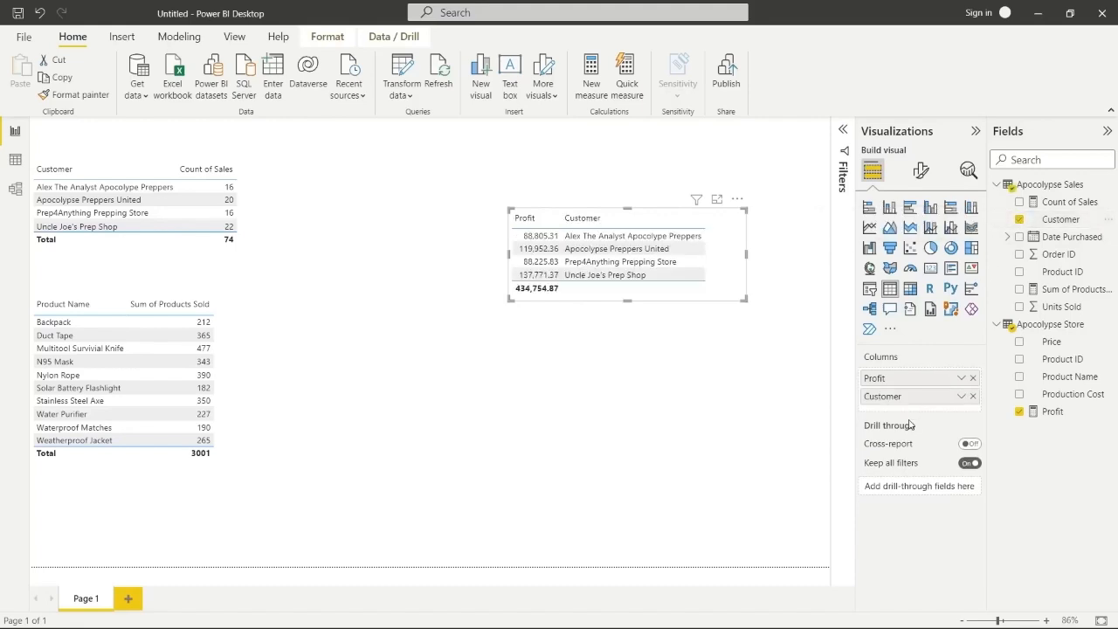
pyautogui.moveTo(919, 400); pyautogui.dragTo(920, 377)
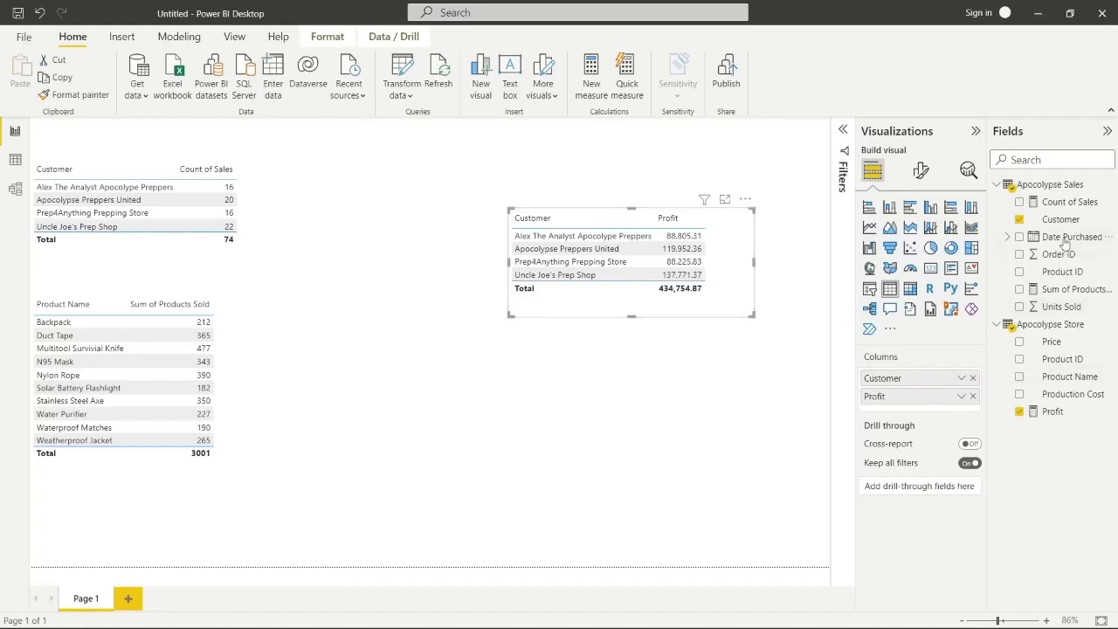
# Open the Profit measure's formula and copy its whole expression after the equals sign
pyautogui.click(1052, 412)
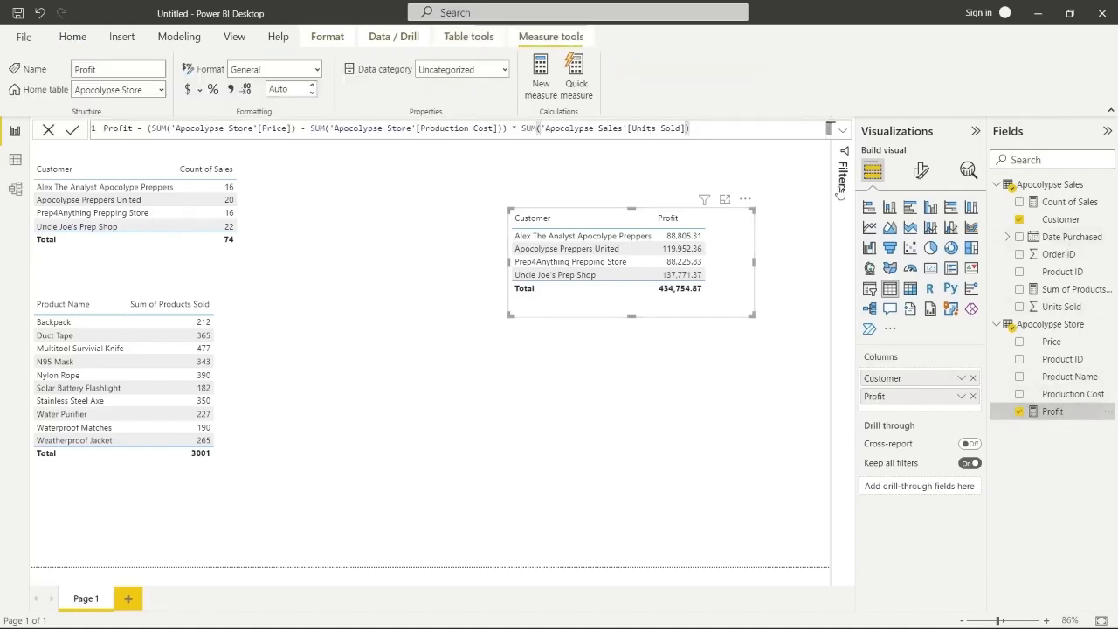
pyautogui.moveTo(742, 134); pyautogui.dragTo(149, 131)
pyautogui.hotkey('ctrl', 'c')
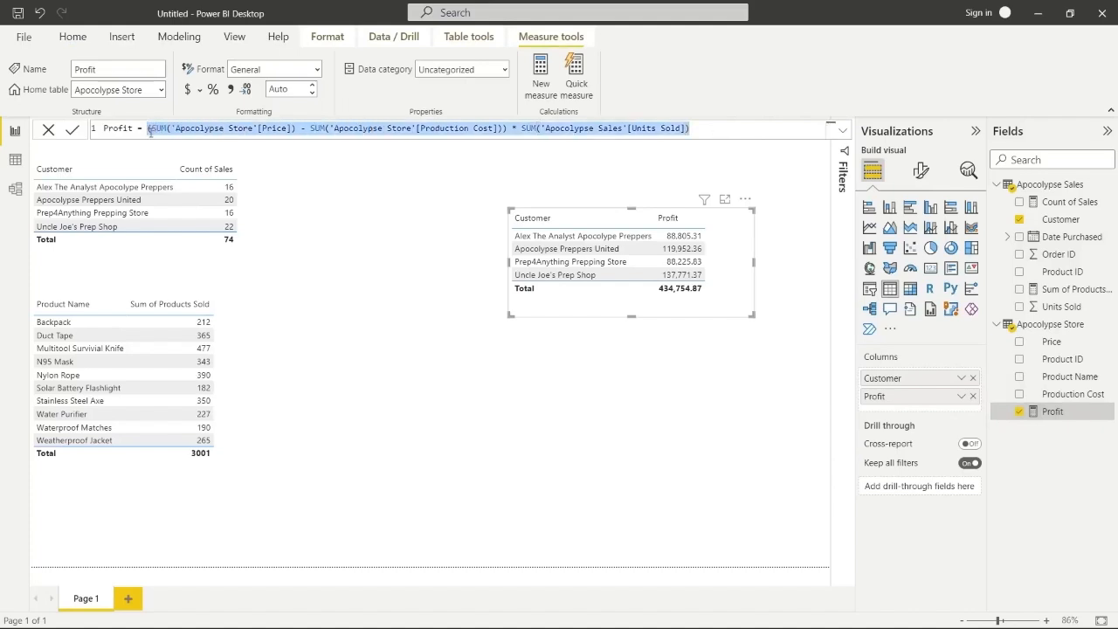
# Add a calculated column Profit_Column to the Apocolypse Store table, using the copied Profit expression as its formula
pyautogui.click(17, 163)
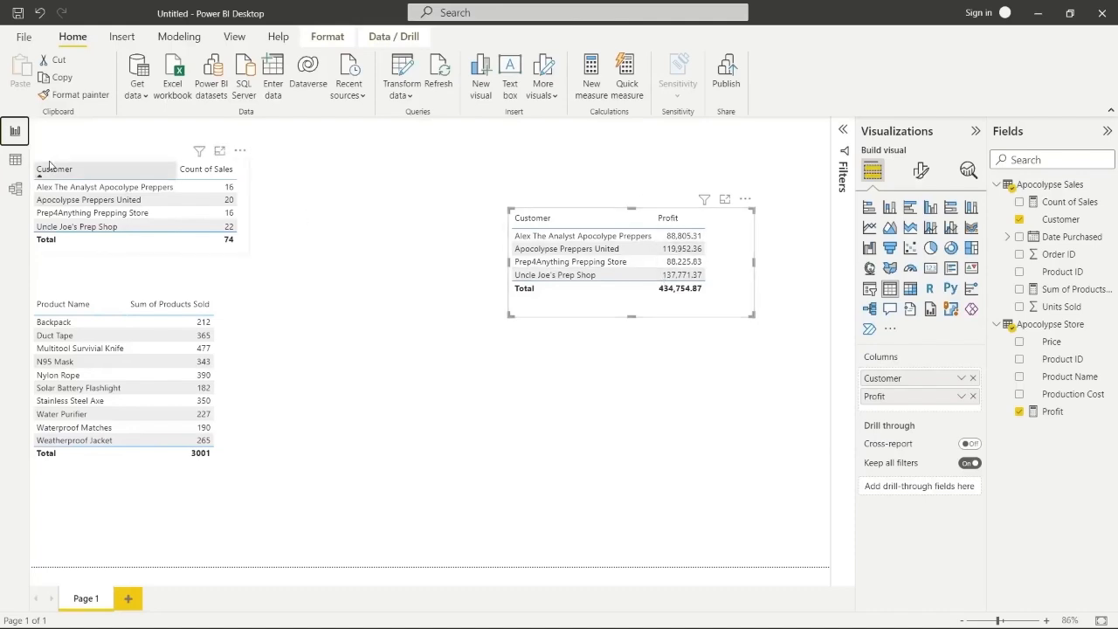
pyautogui.click(15, 159)
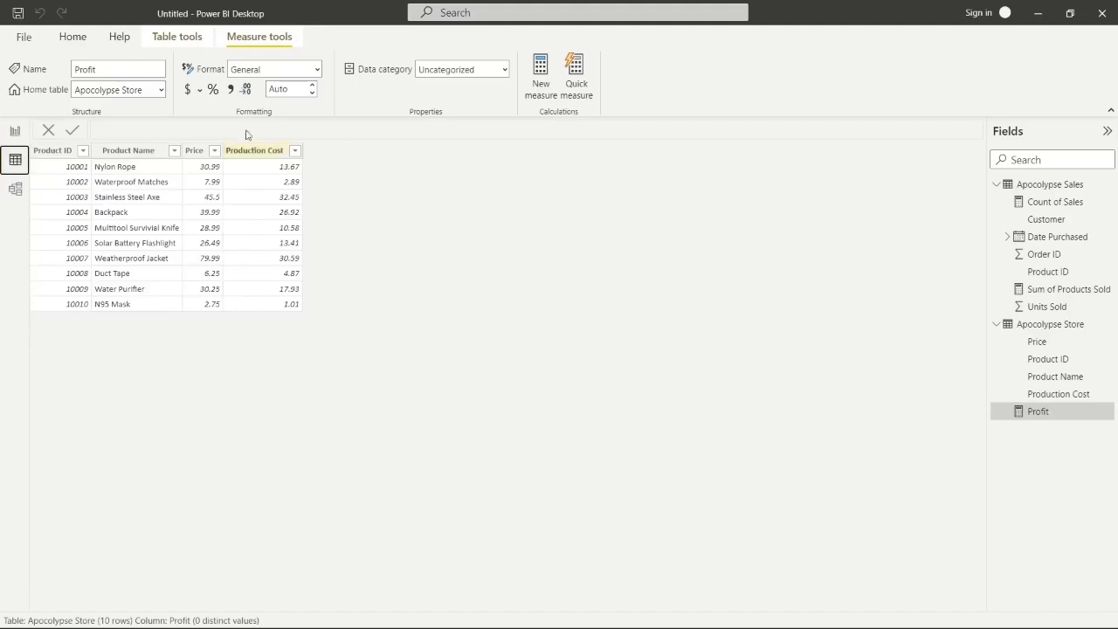
pyautogui.click(81, 35)
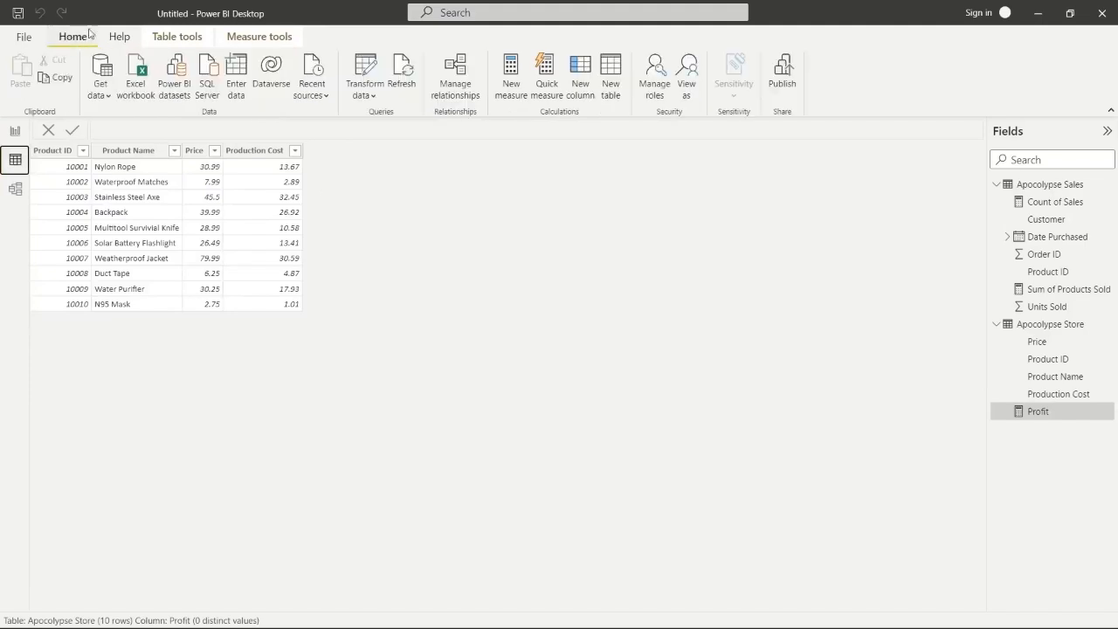
pyautogui.click(582, 83)
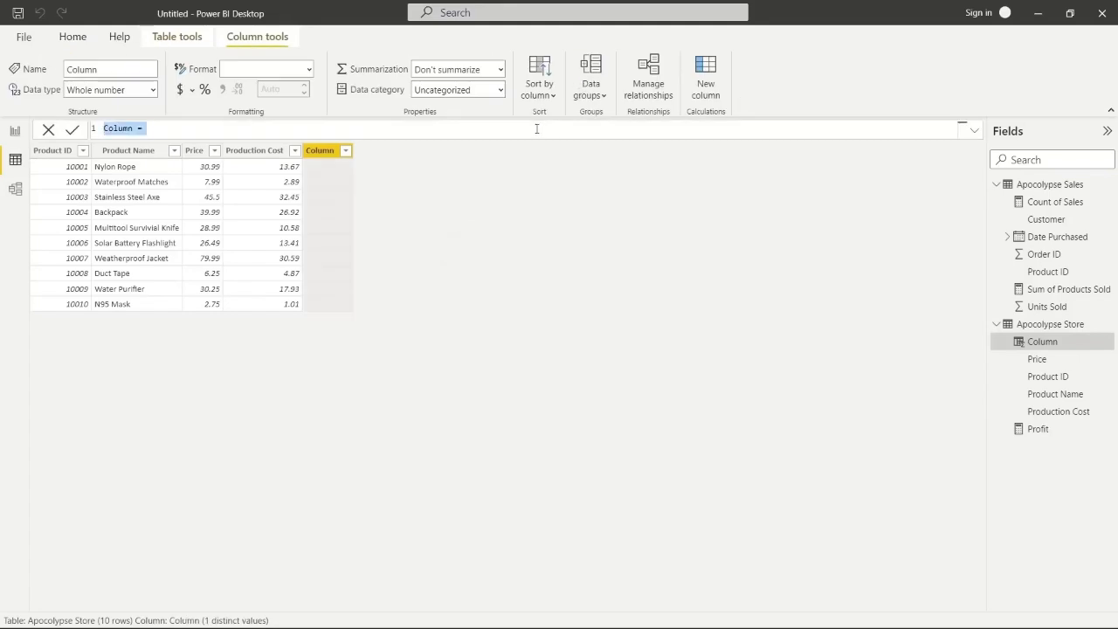
pyautogui.write('Profit_Column =')
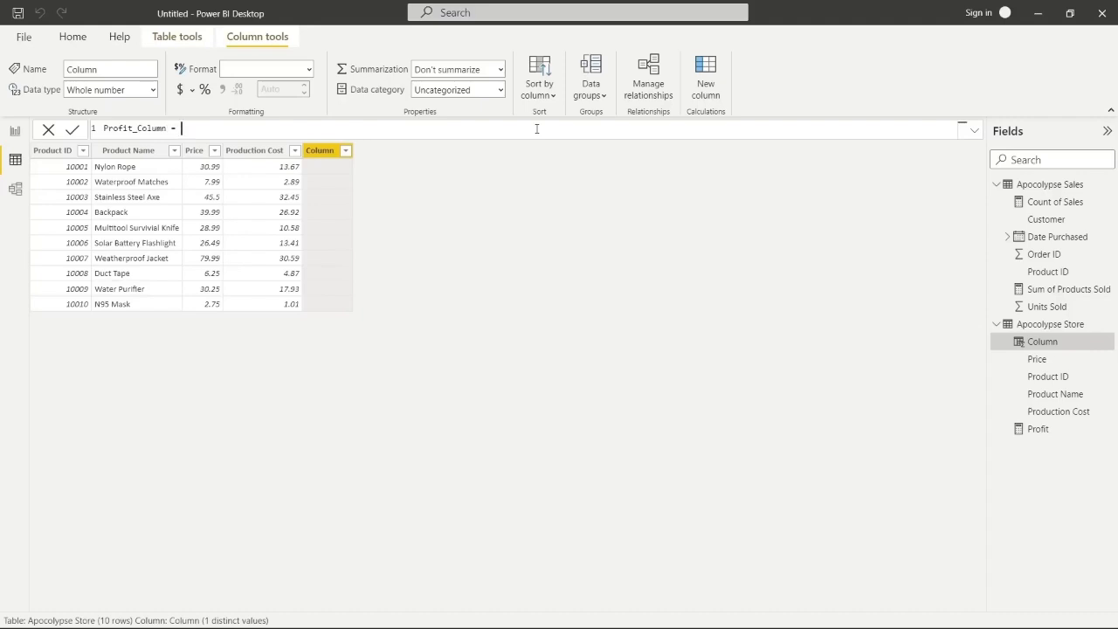
pyautogui.hotkey('ctrl', 'v')
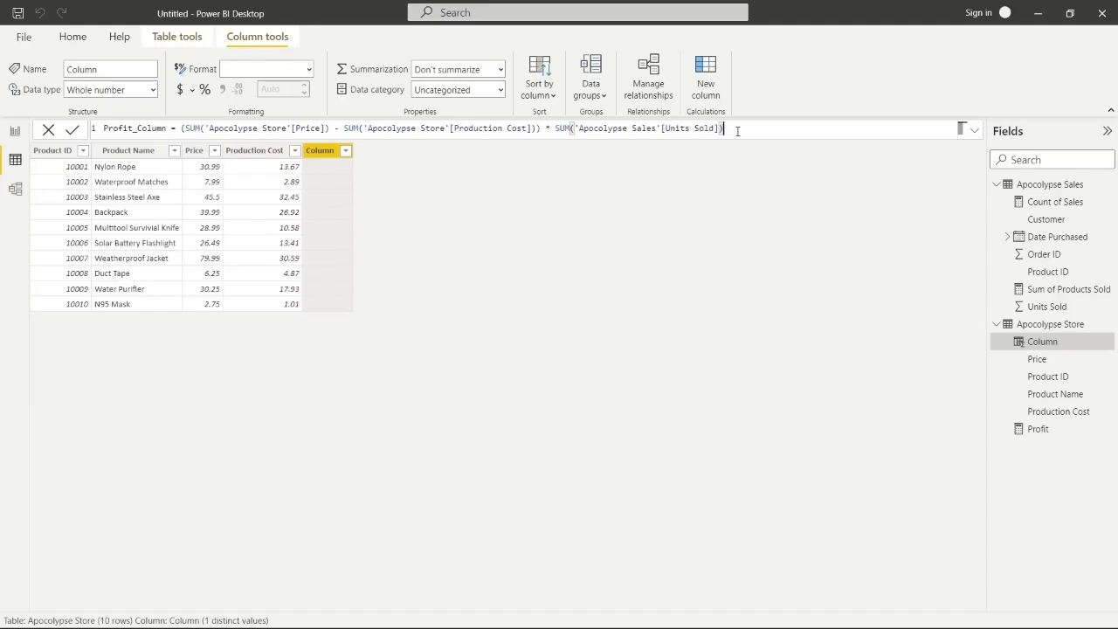
pyautogui.press('Return')
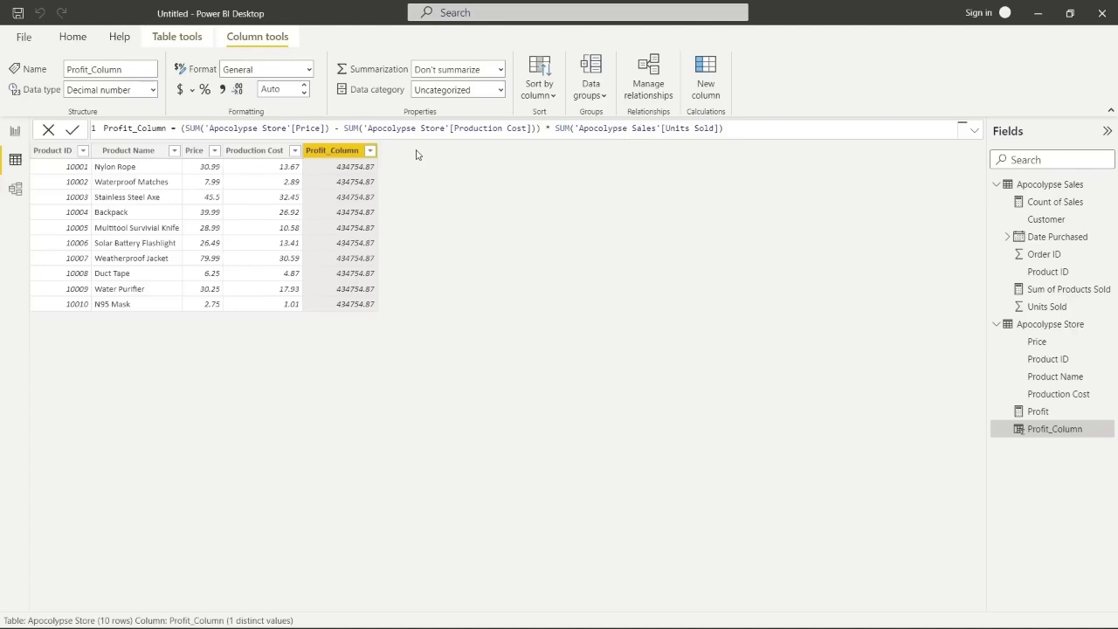
# Start another calculated column in Apocolypse Store named Profit_Column_SUMx, with a SUMX function over the 'Apocolypse Sales' table
pyautogui.click(73, 38)
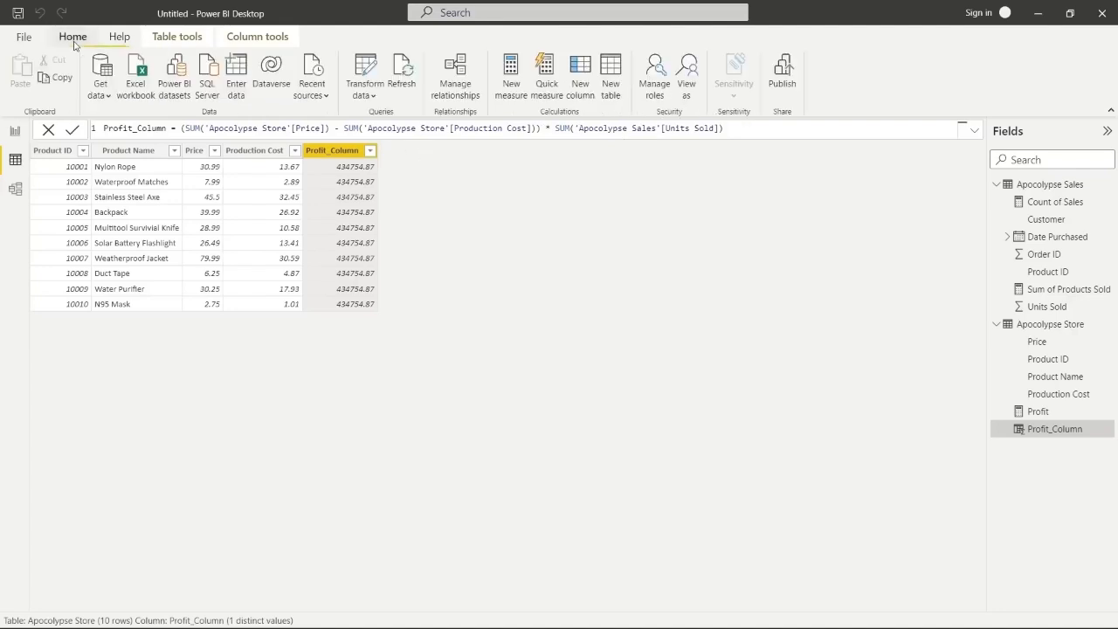
pyautogui.click(577, 88)
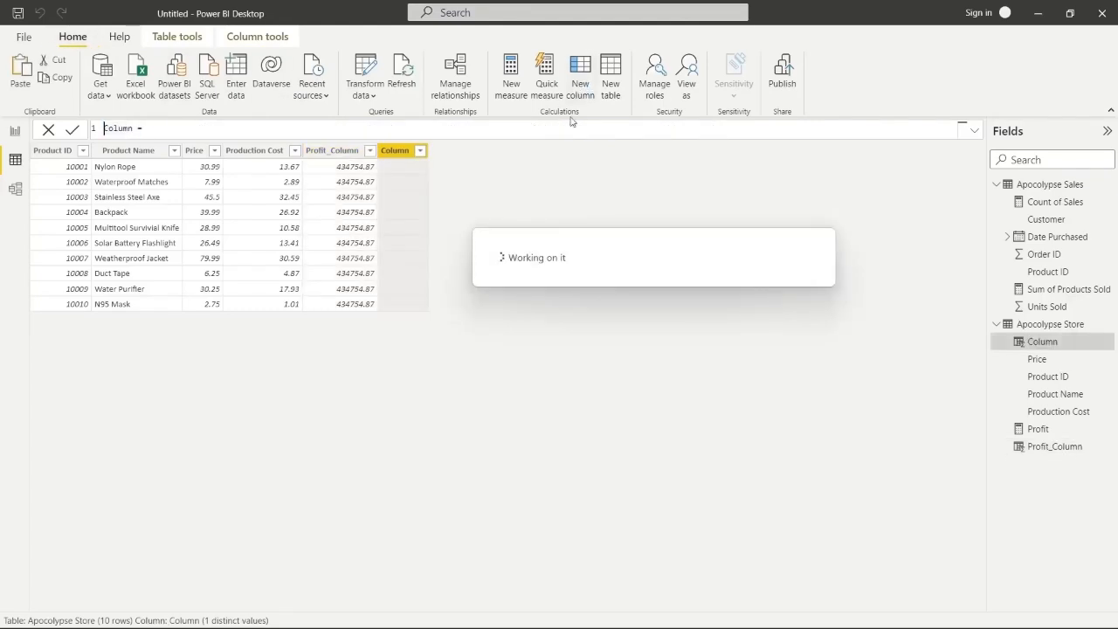
pyautogui.doubleClick(120, 129)
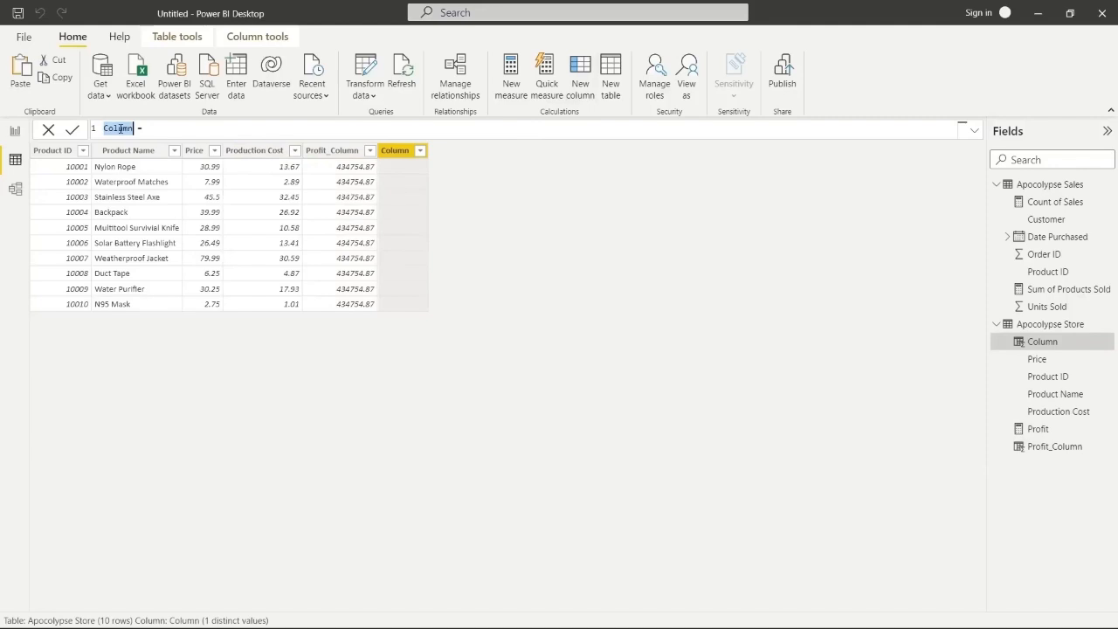
pyautogui.write('Profit_Column_SUMX')
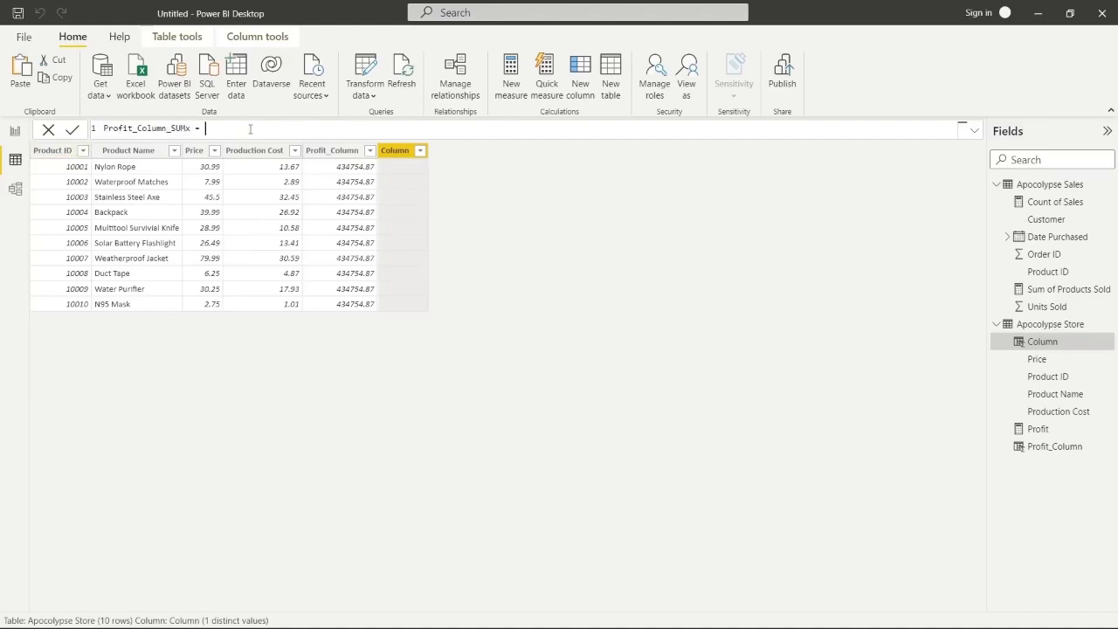
pyautogui.write('S')
pyautogui.write('umx')
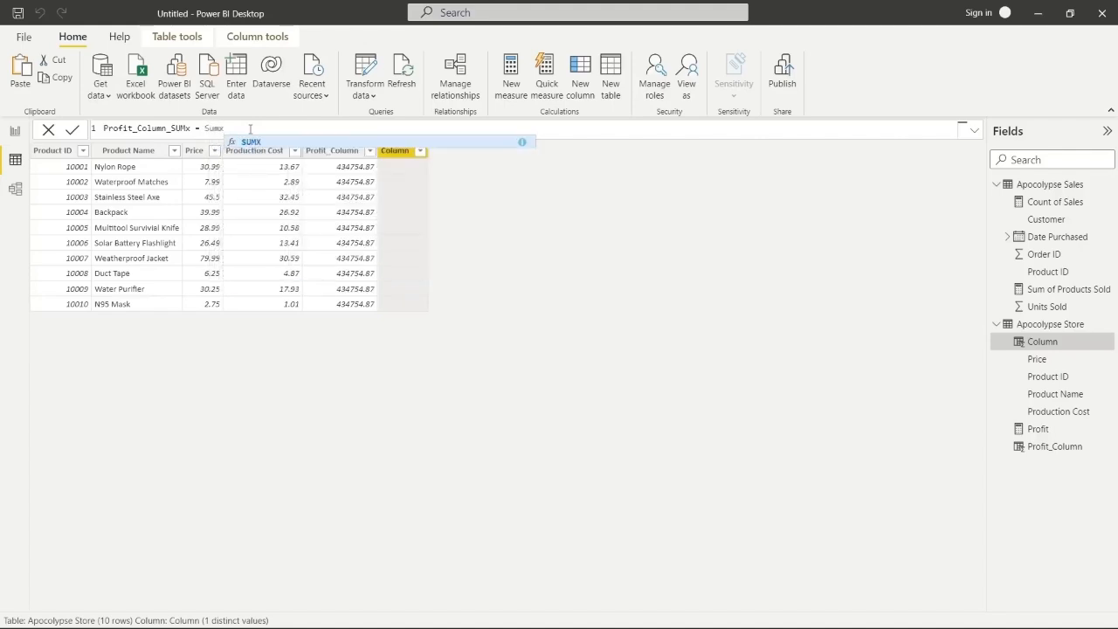
pyautogui.press('Tab')
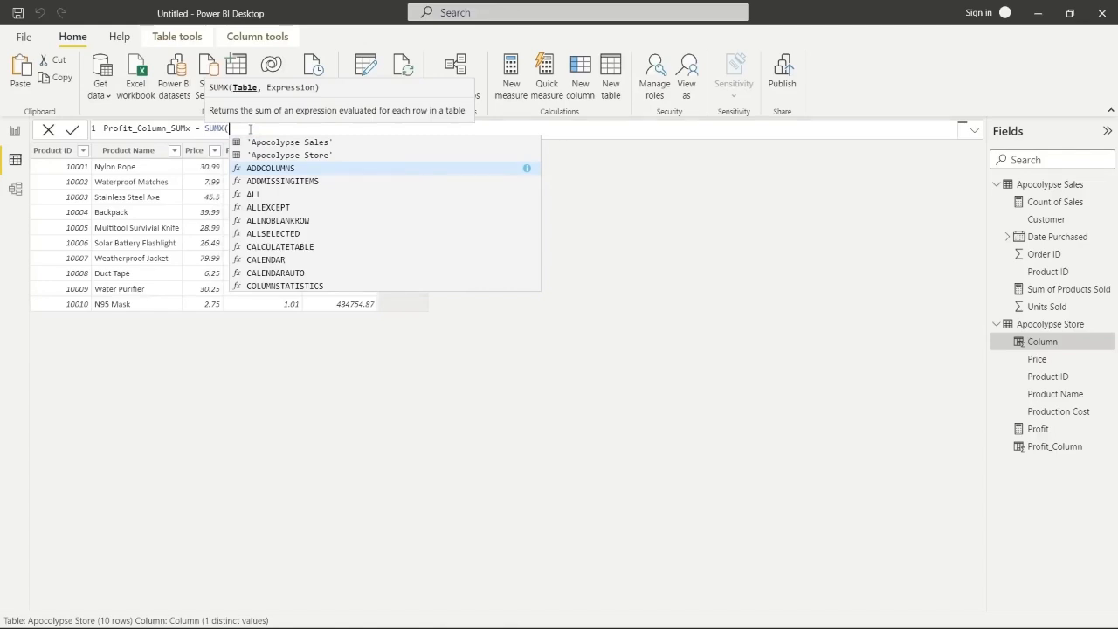
pyautogui.click(314, 142)
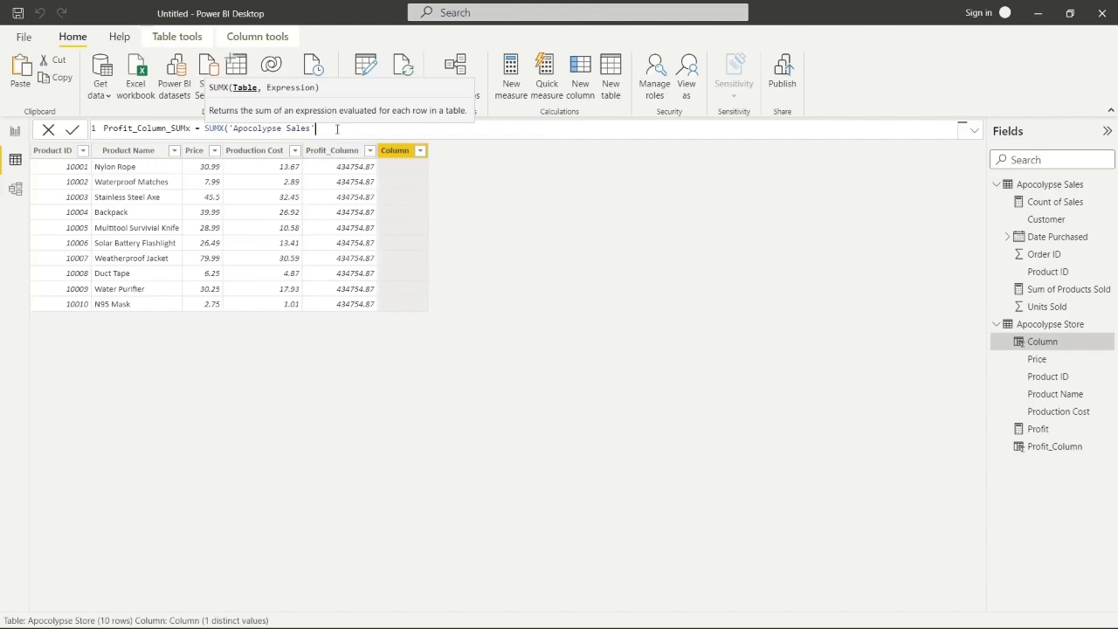
# Paste the copied profit expression as the SUMX expression and remove the SUM wrappers around Price and Production Cost
pyautogui.write(',')
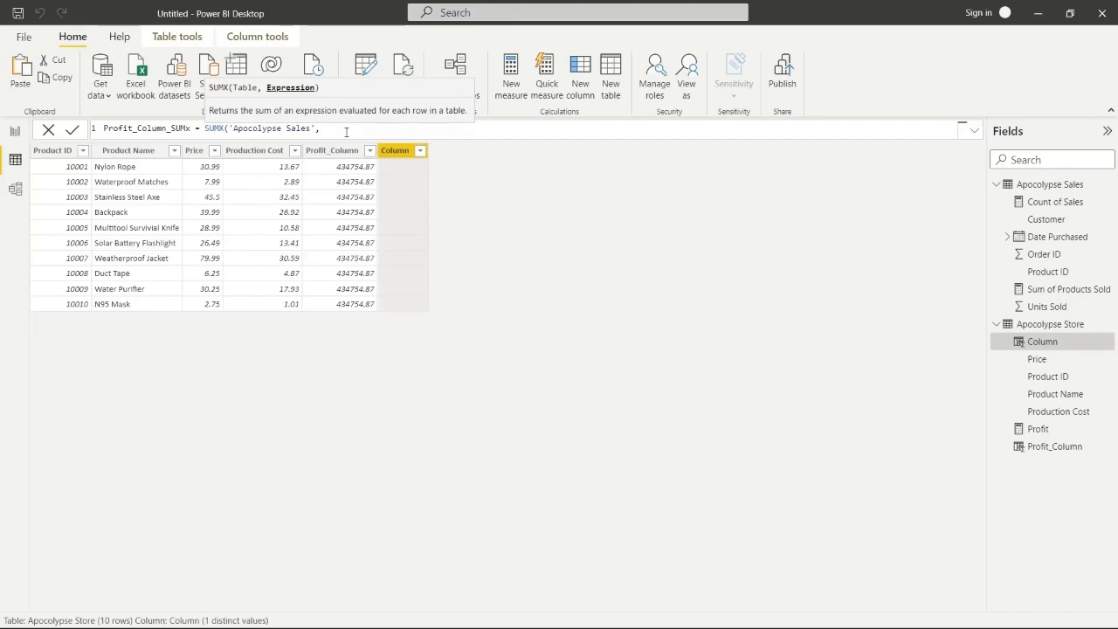
pyautogui.hotkey('ctrl', 'v')
pyautogui.moveTo(346, 128); pyautogui.dragTo(326, 131)
pyautogui.press('Delete')
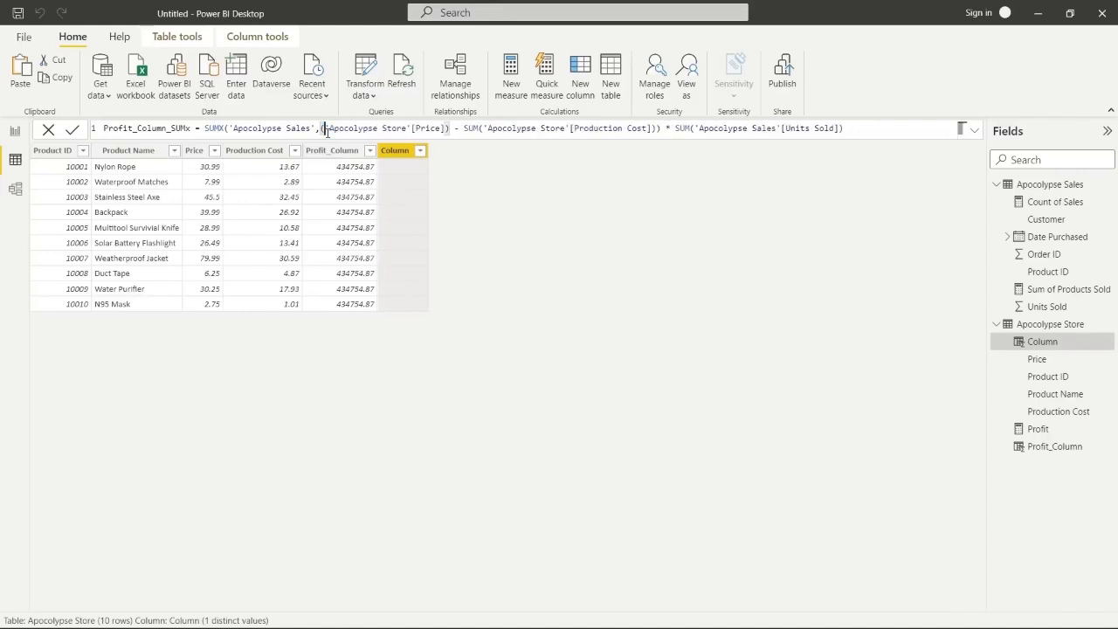
pyautogui.press('BackSpace')
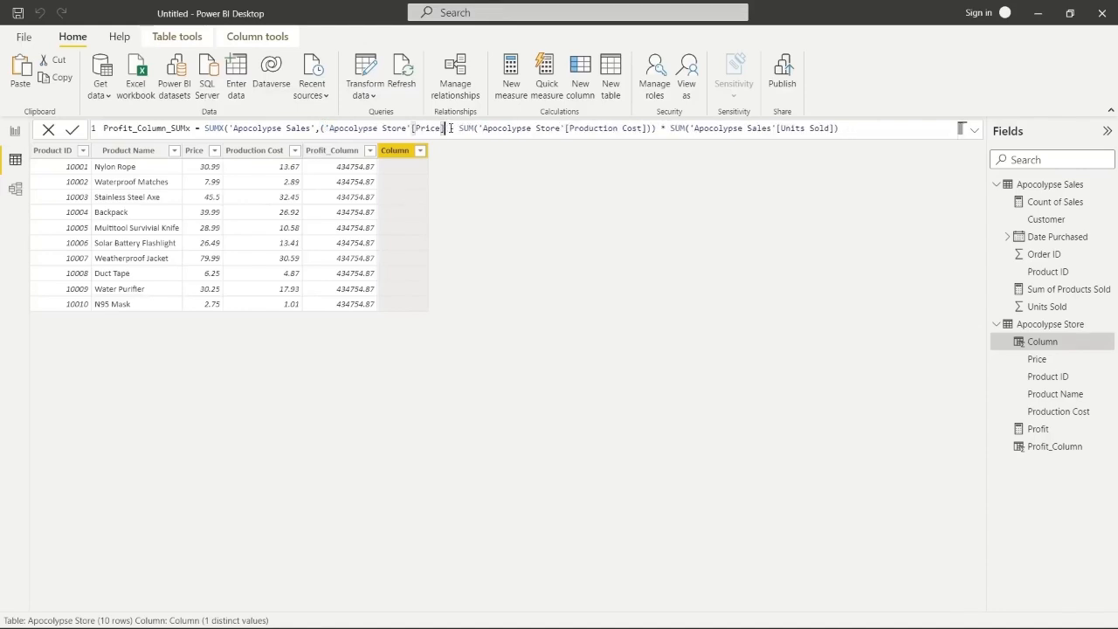
pyautogui.click(479, 130)
pyautogui.press('BackSpace')
pyautogui.press('BackSpace')
pyautogui.press('BackSpace')
pyautogui.press('BackSpace')
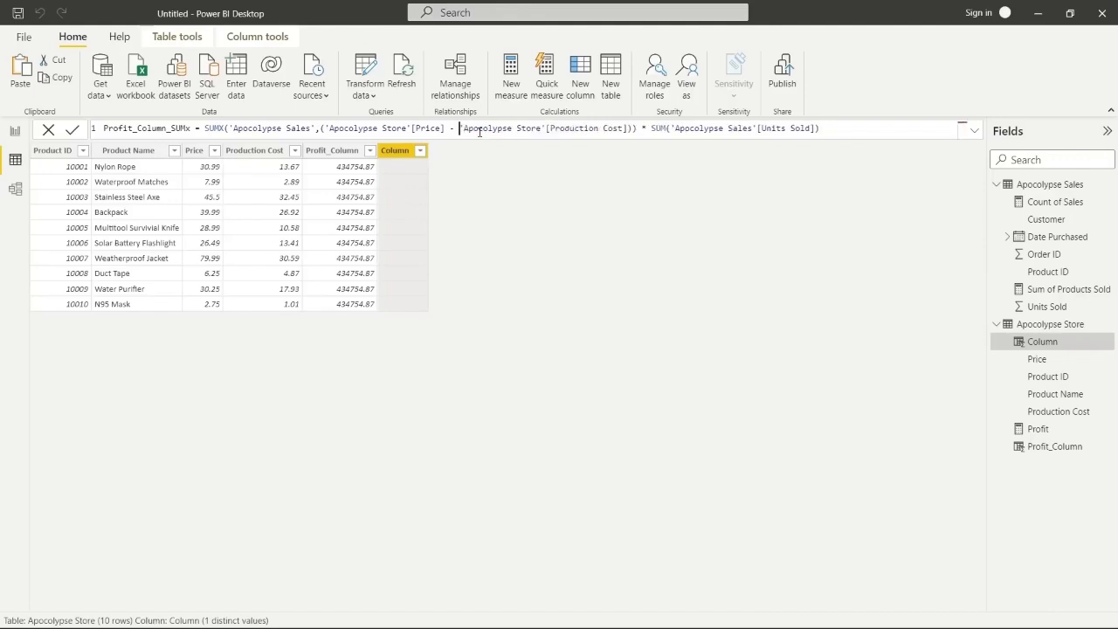
pyautogui.click(640, 129)
pyautogui.press('BackSpace')
pyautogui.press('End')
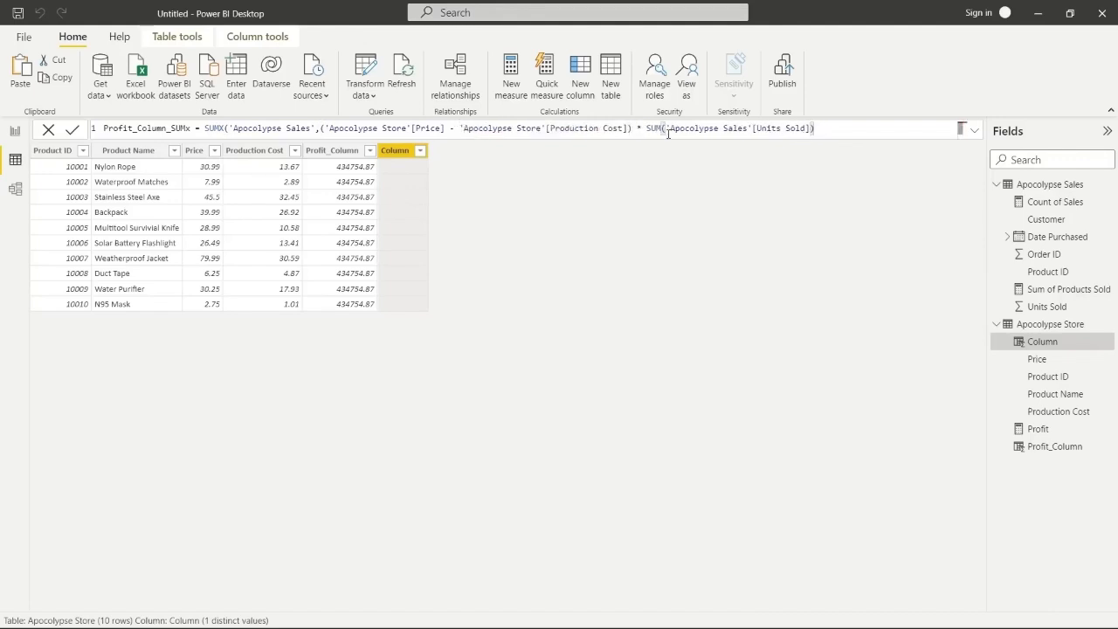
# Remove the SUM wrapper around 'Apocolypse Sales'[Units Sold] and commit the Profit_Column_SUMx formula
pyautogui.moveTo(667, 129); pyautogui.dragTo(648, 129)
pyautogui.press('BackSpace')
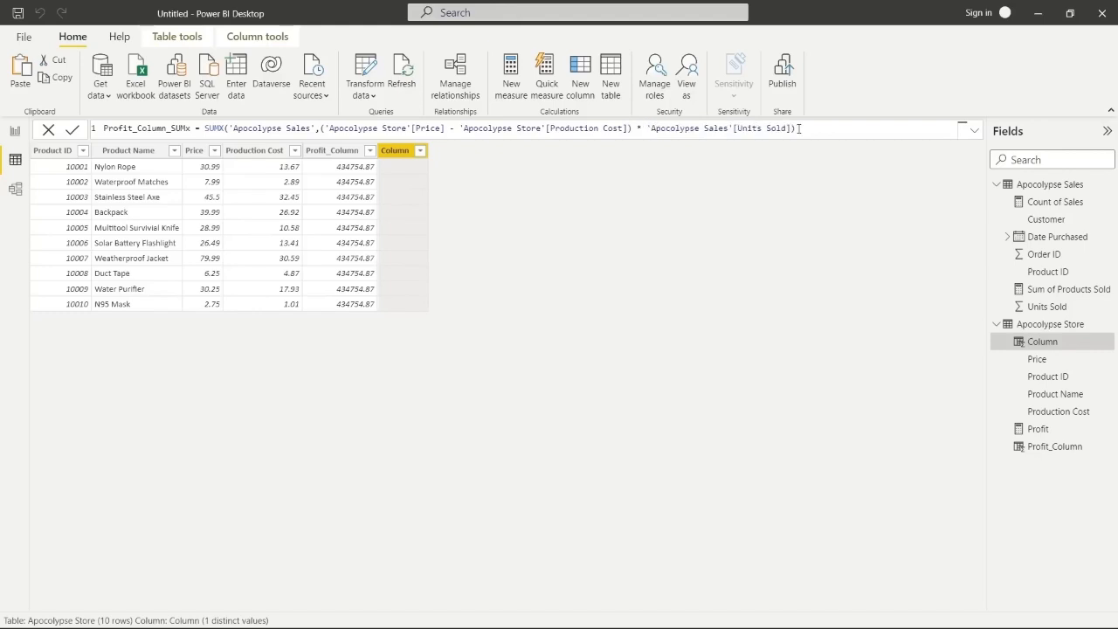
pyautogui.click(798, 129)
pyautogui.click(73, 130)
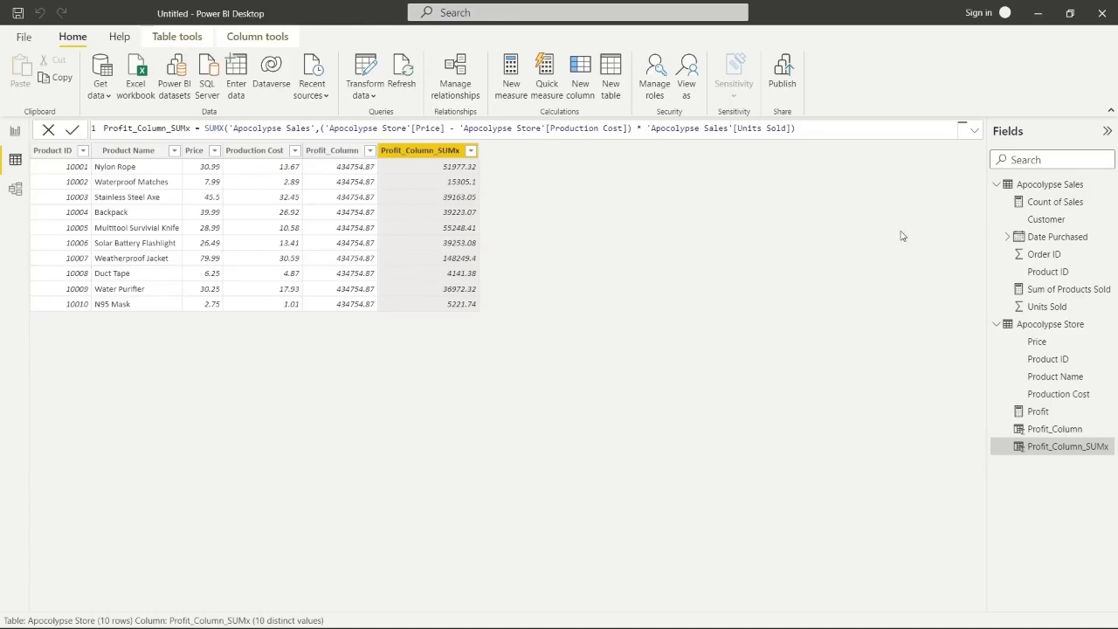
# Start a calculated column in the Apocolypse Sales table with a WEEKDAY function on 'Apocolypse Sales'[Date Purchased]
pyautogui.click(1049, 184)
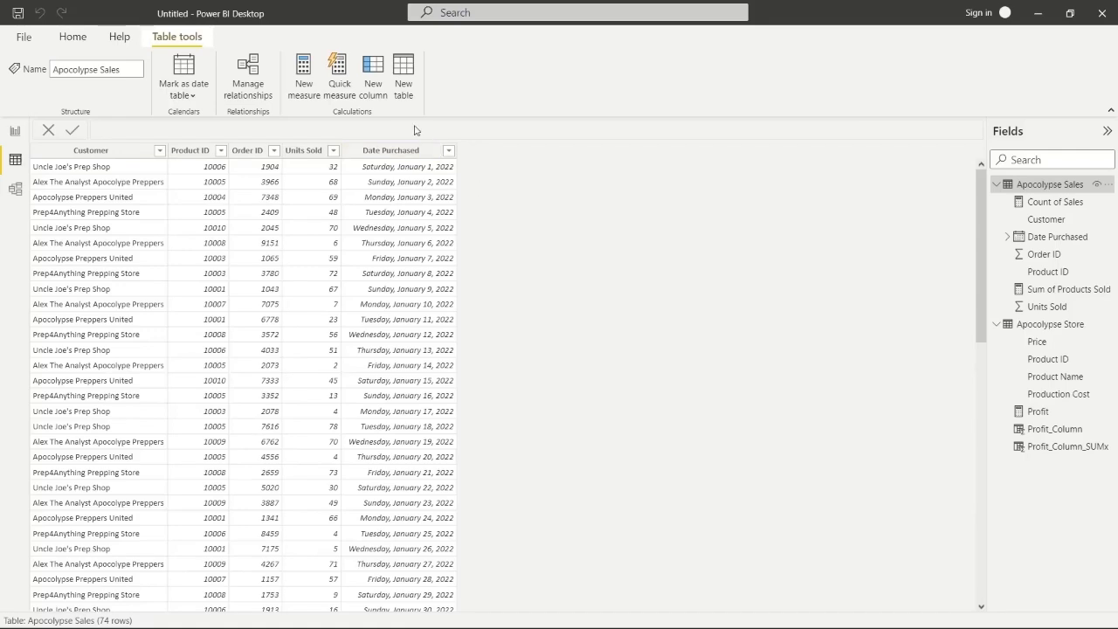
pyautogui.click(373, 83)
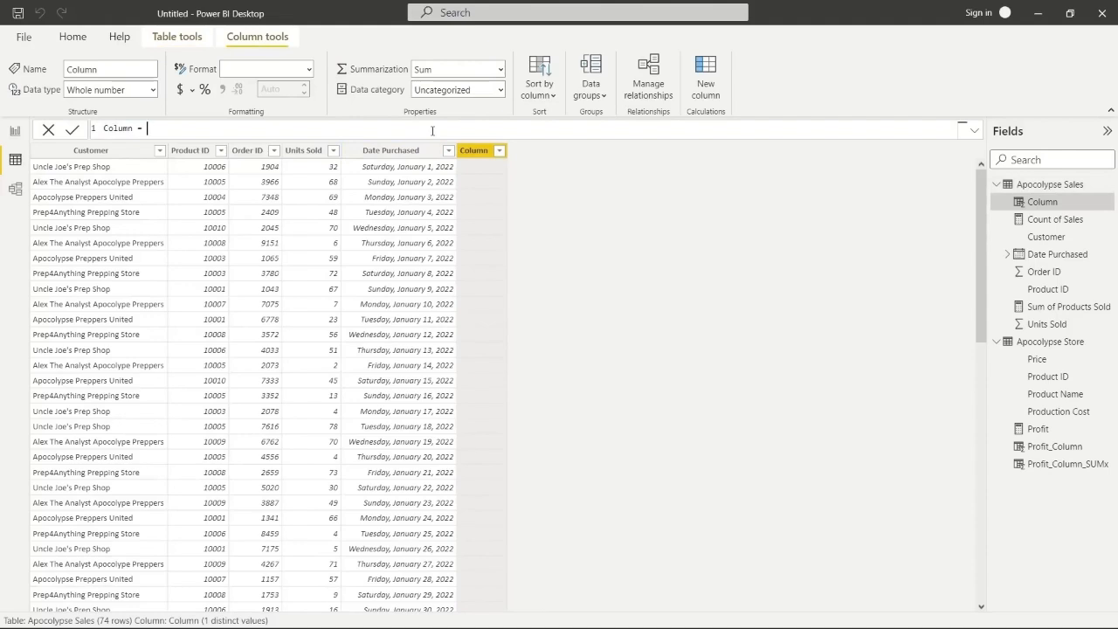
pyautogui.write('Day')
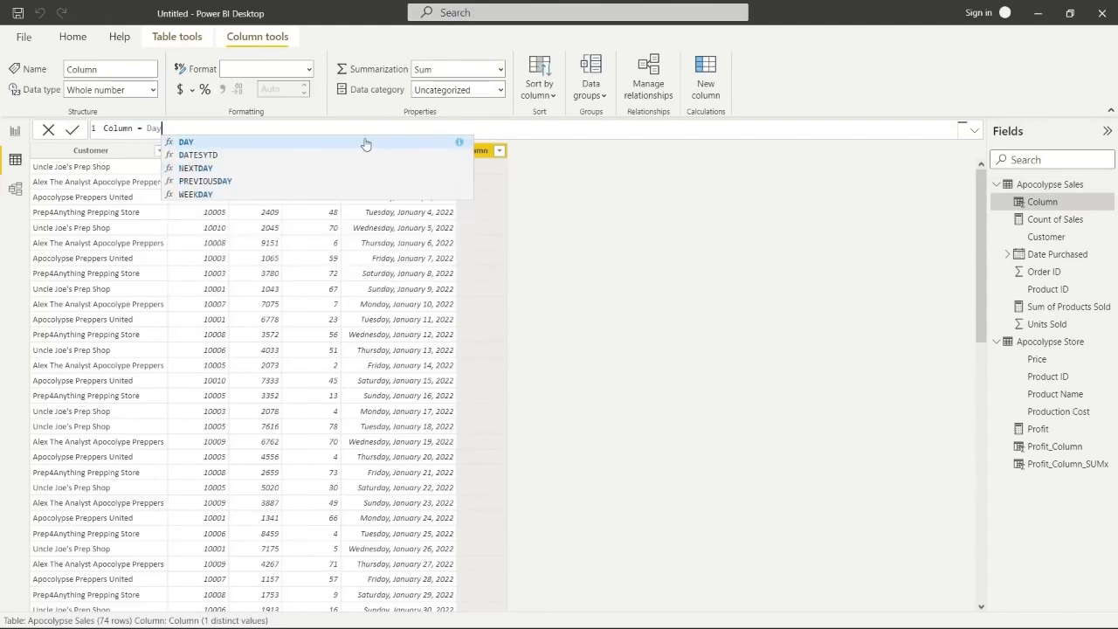
pyautogui.click(273, 196)
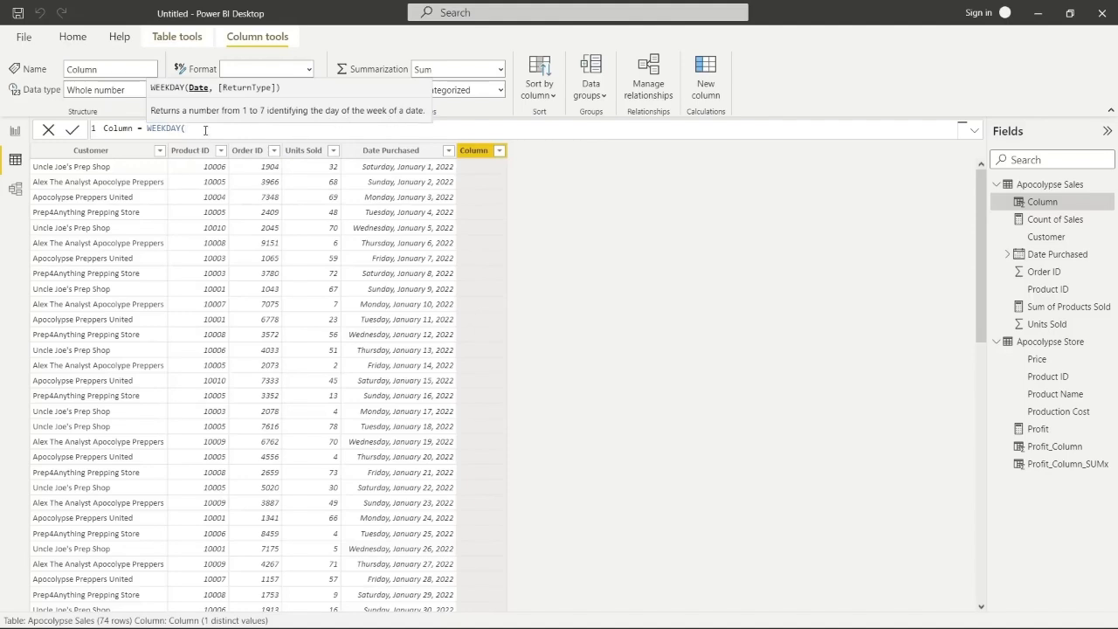
pyautogui.write('date p])')
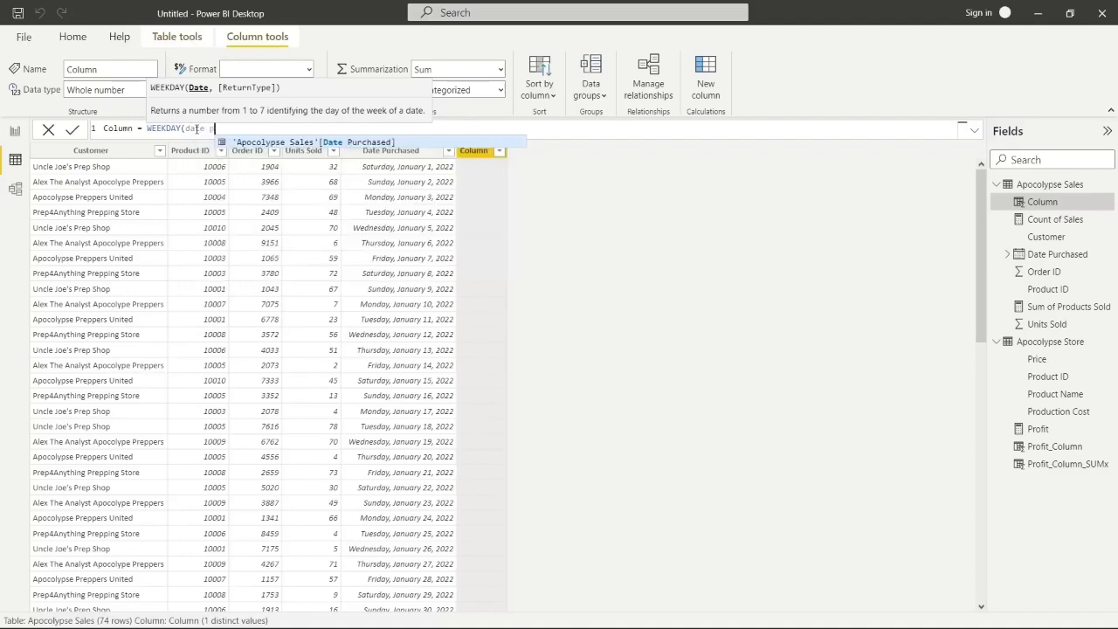
pyautogui.press('BackSpace')
pyautogui.press('BackSpace')
pyautogui.write('ur')
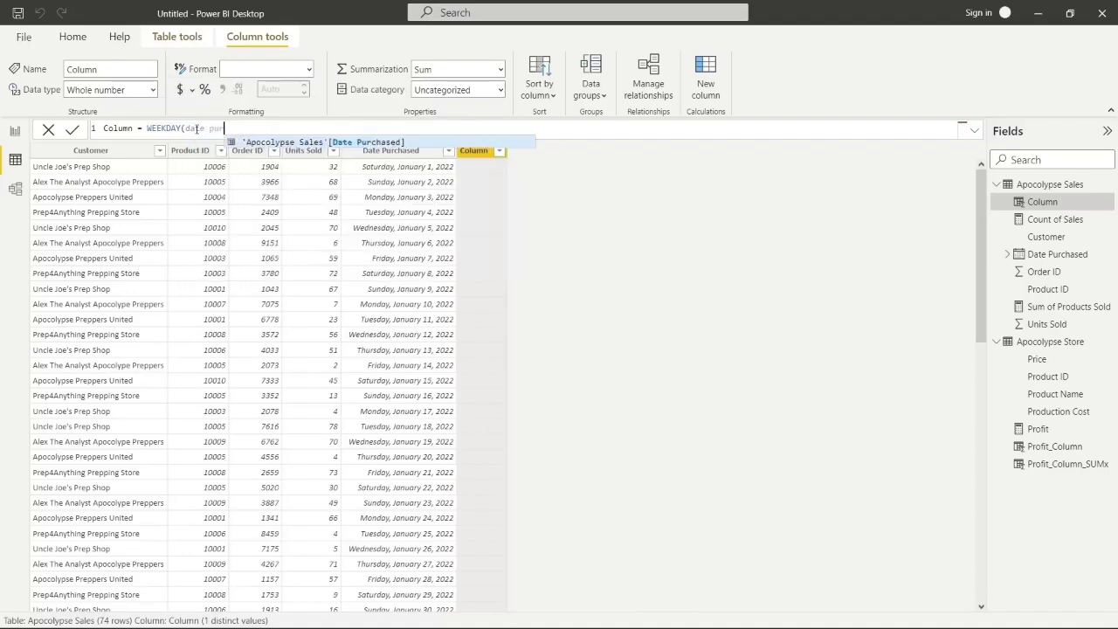
pyautogui.press('Tab')
# Set the WEEKDAY return type to 2, so Monday=1 through Sunday=7, and close the function
pyautogui.write(',')
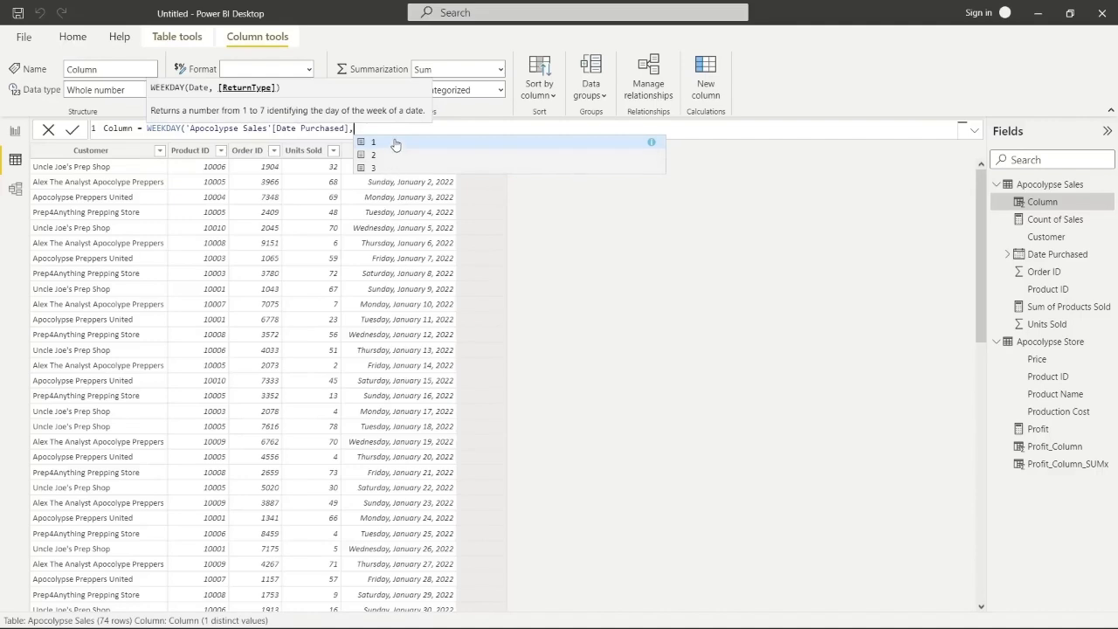
pyautogui.click(652, 143)
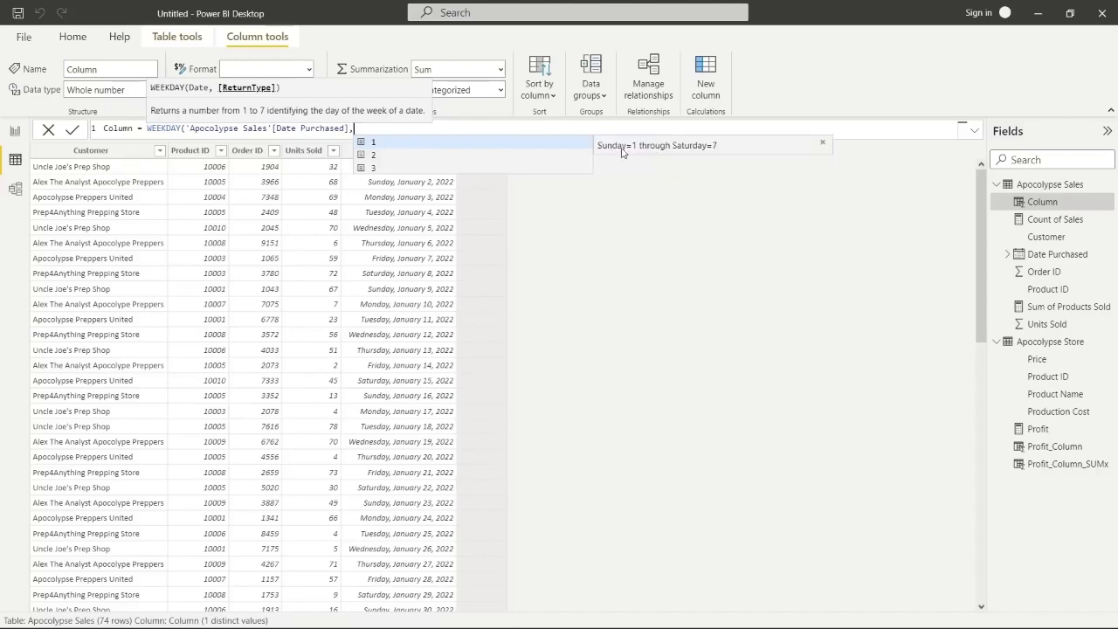
pyautogui.write('2')
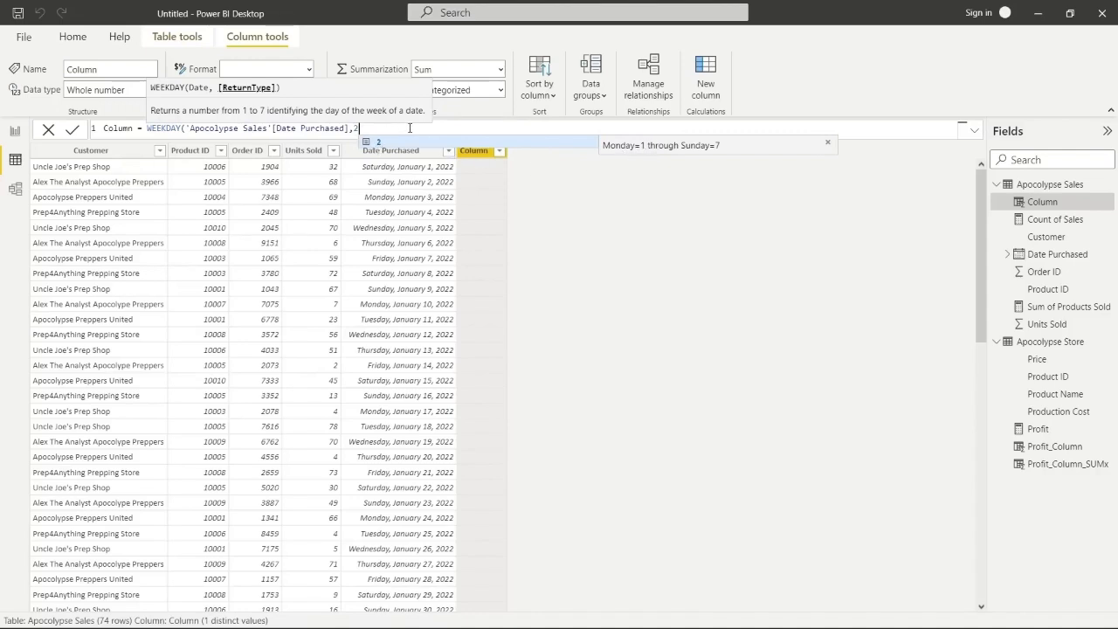
pyautogui.write(')')
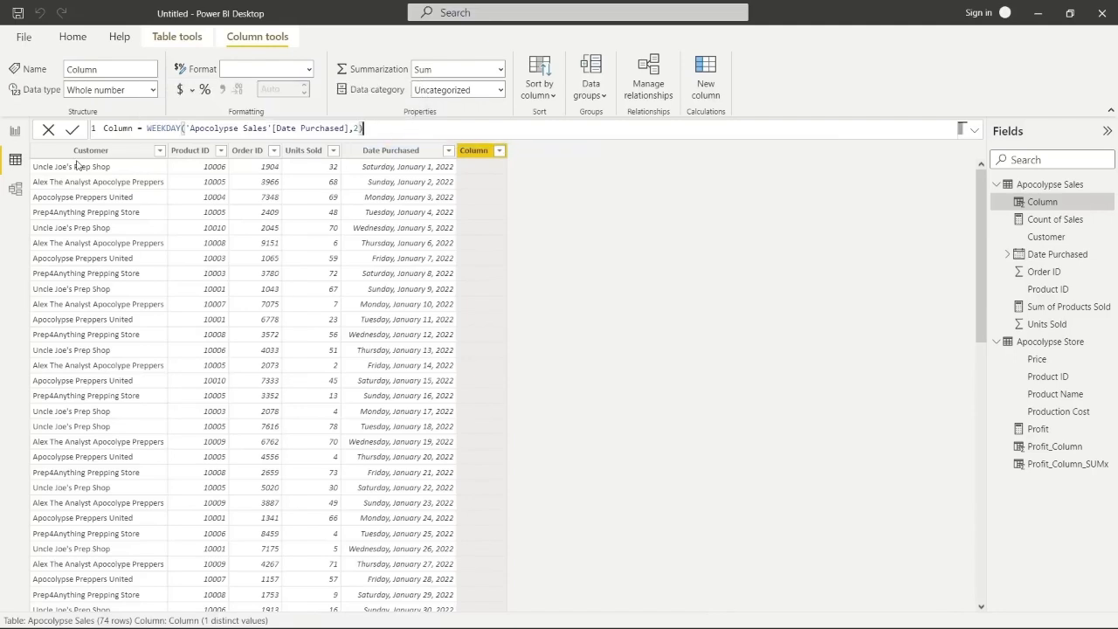
# Name the weekday column Day of Week in its formula and commit it
pyautogui.doubleClick(131, 129)
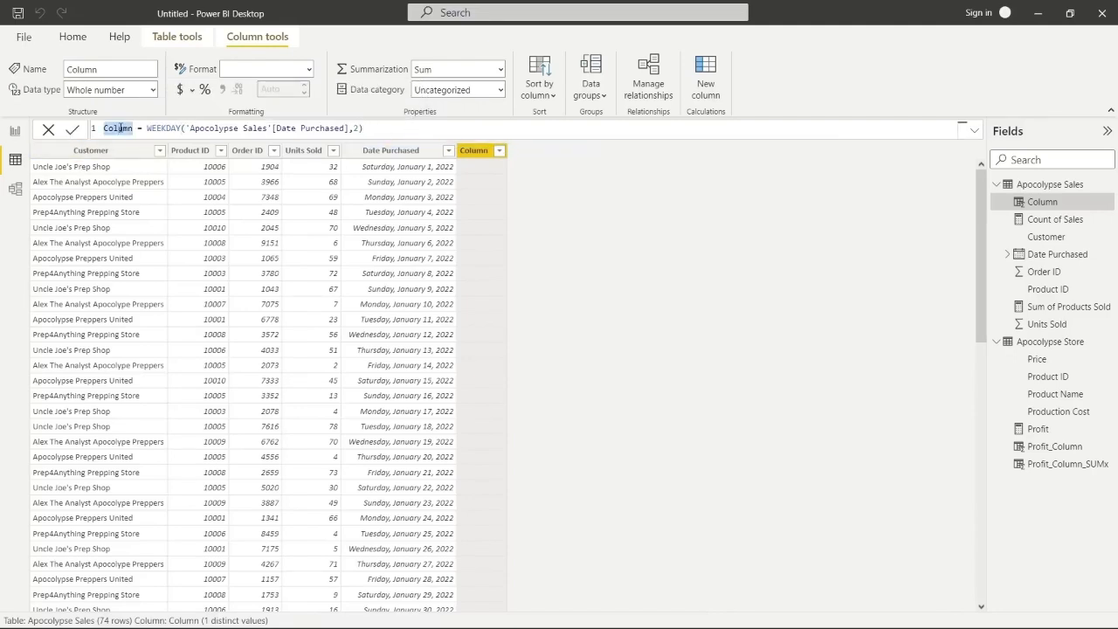
pyautogui.write('Day of Wee')
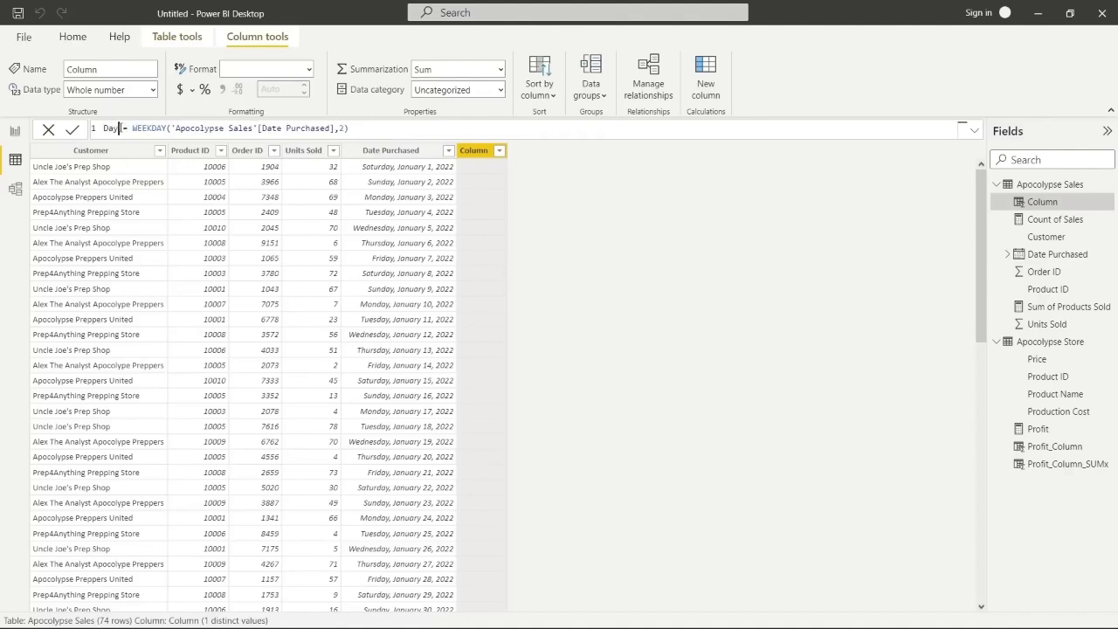
pyautogui.write('k')
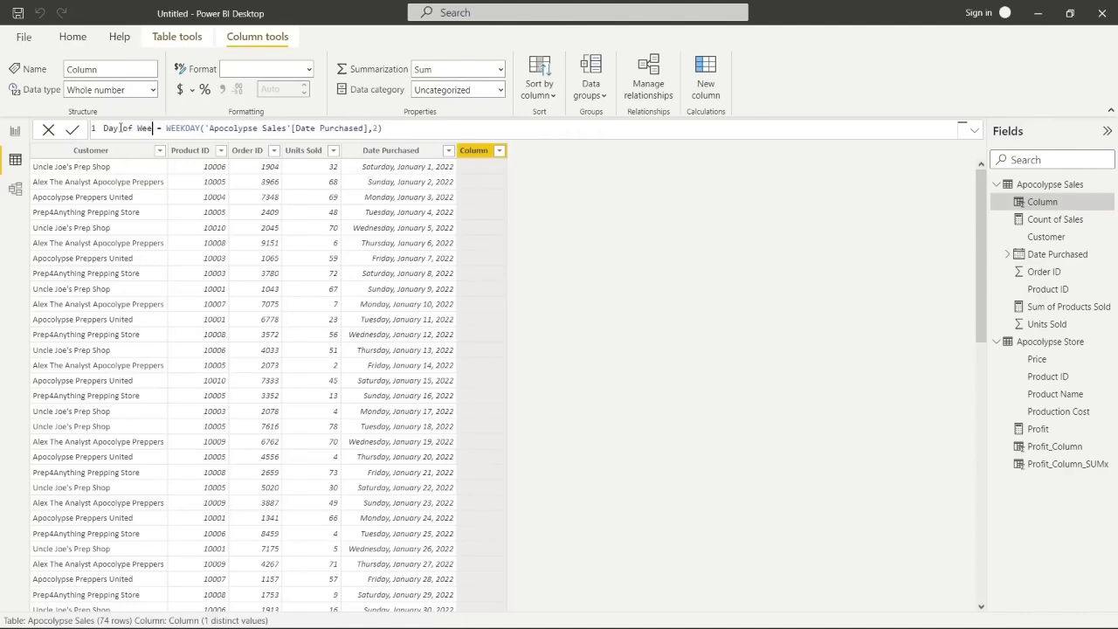
pyautogui.click(72, 129)
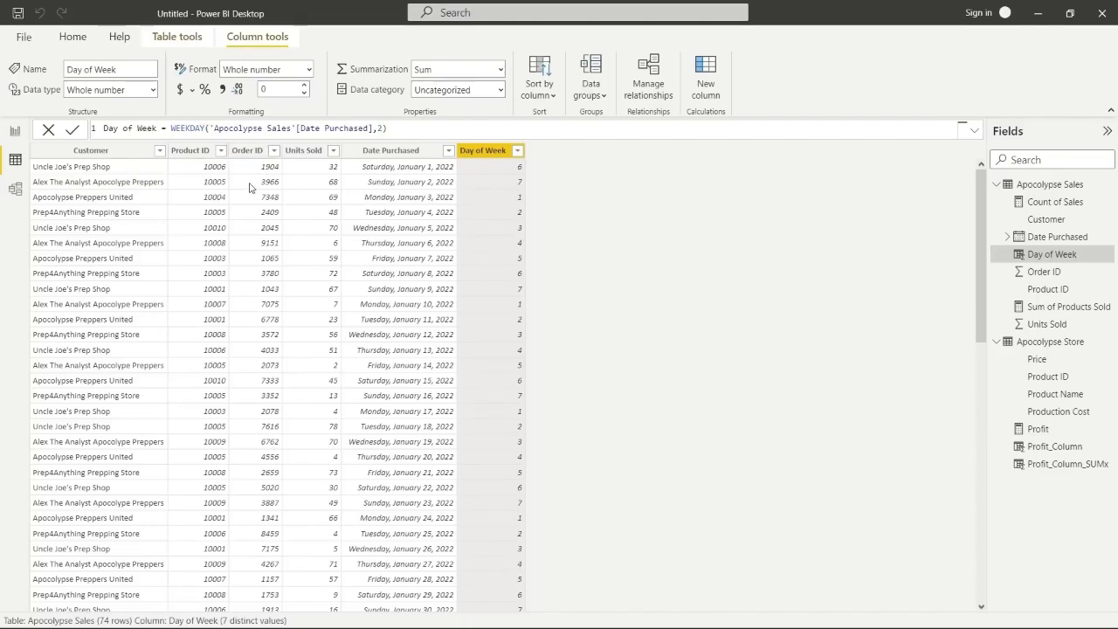
# Return to the report page and place the Customer Profit table directly below the Product Name table
pyautogui.click(15, 131)
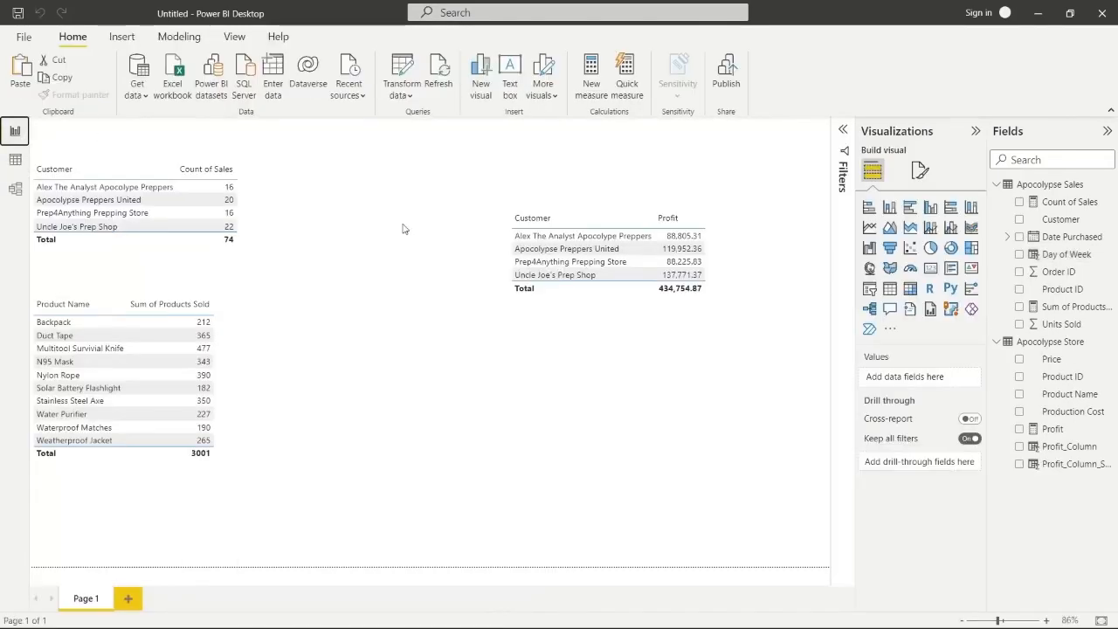
pyautogui.click(735, 239)
pyautogui.moveTo(753, 415); pyautogui.dragTo(704, 303)
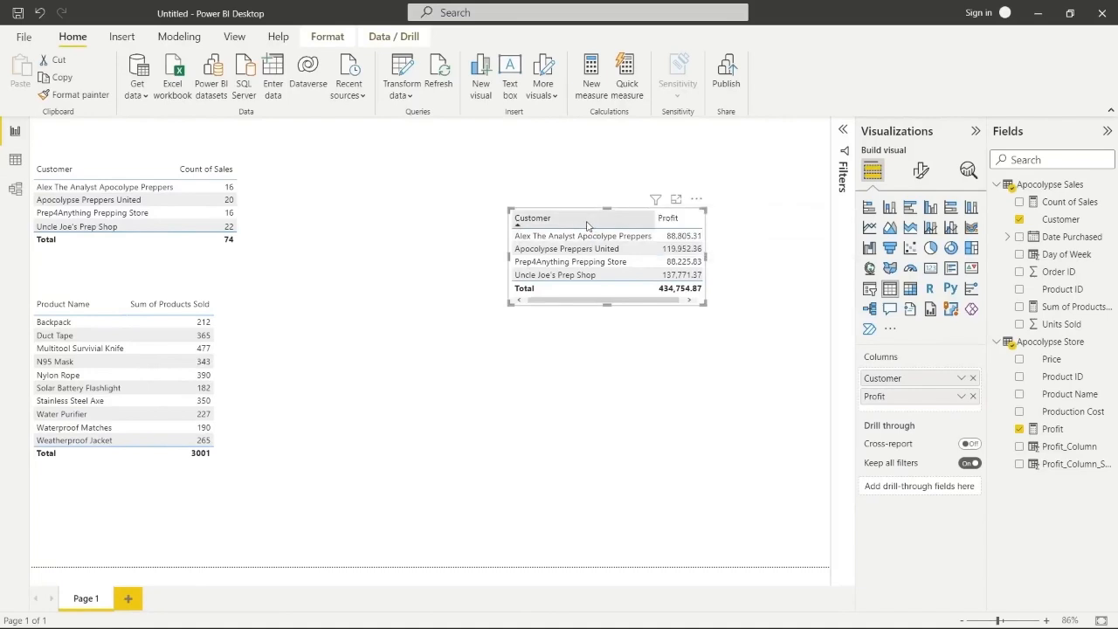
pyautogui.moveTo(512, 237); pyautogui.dragTo(26, 509)
pyautogui.click(419, 431)
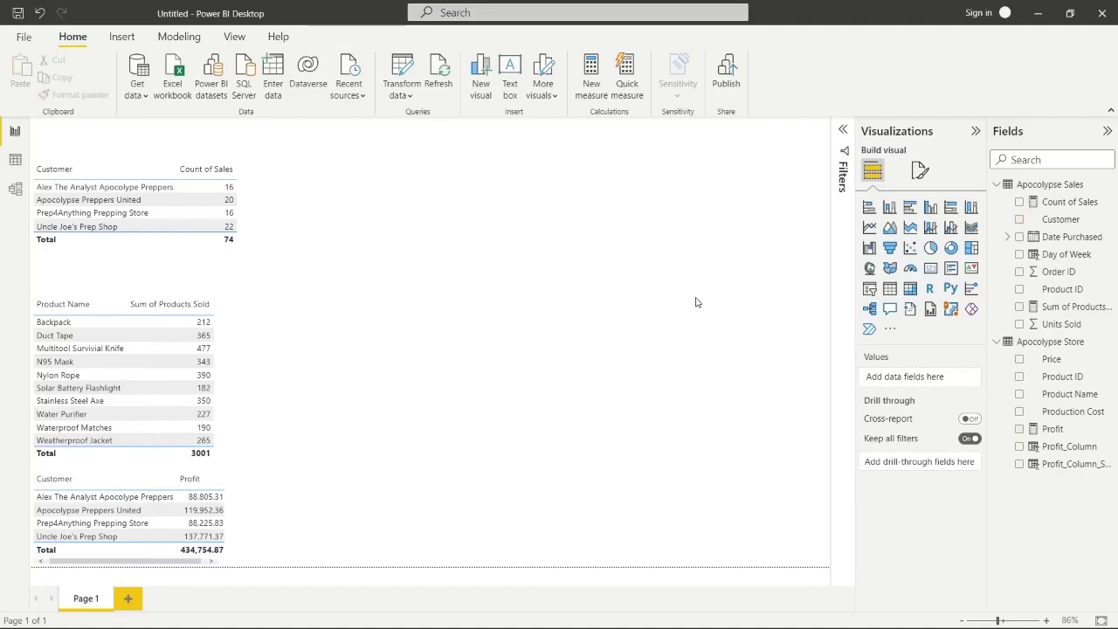
# Create a stacked column chart of Units Sold by Date Purchased and enlarge it in the open area beside the tables
pyautogui.click(1019, 237)
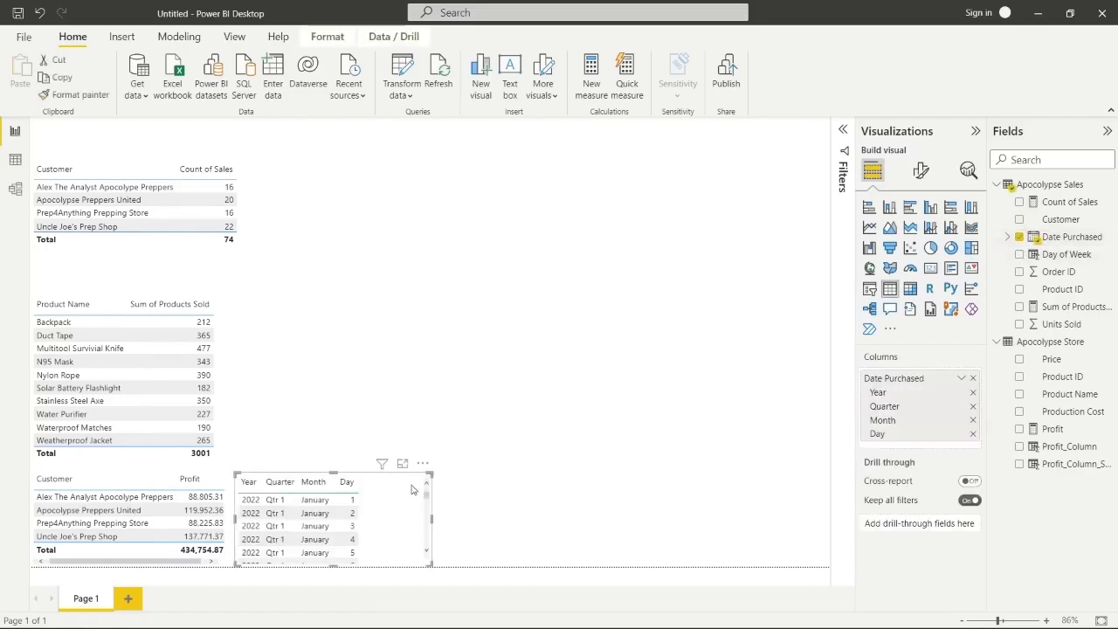
pyautogui.click(890, 208)
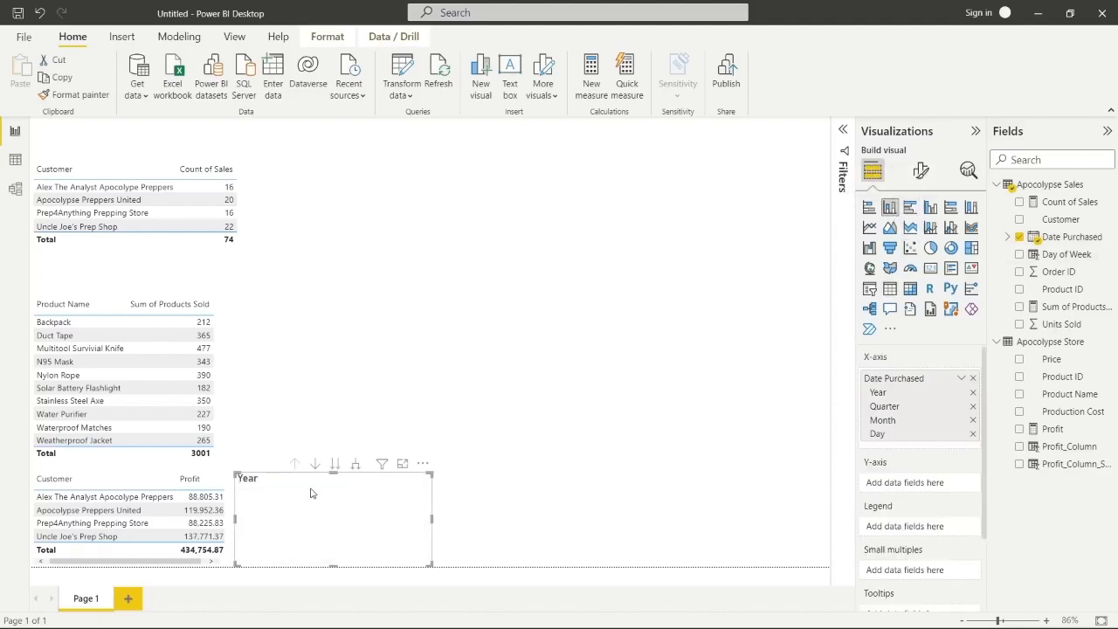
pyautogui.moveTo(291, 476); pyautogui.dragTo(566, 242)
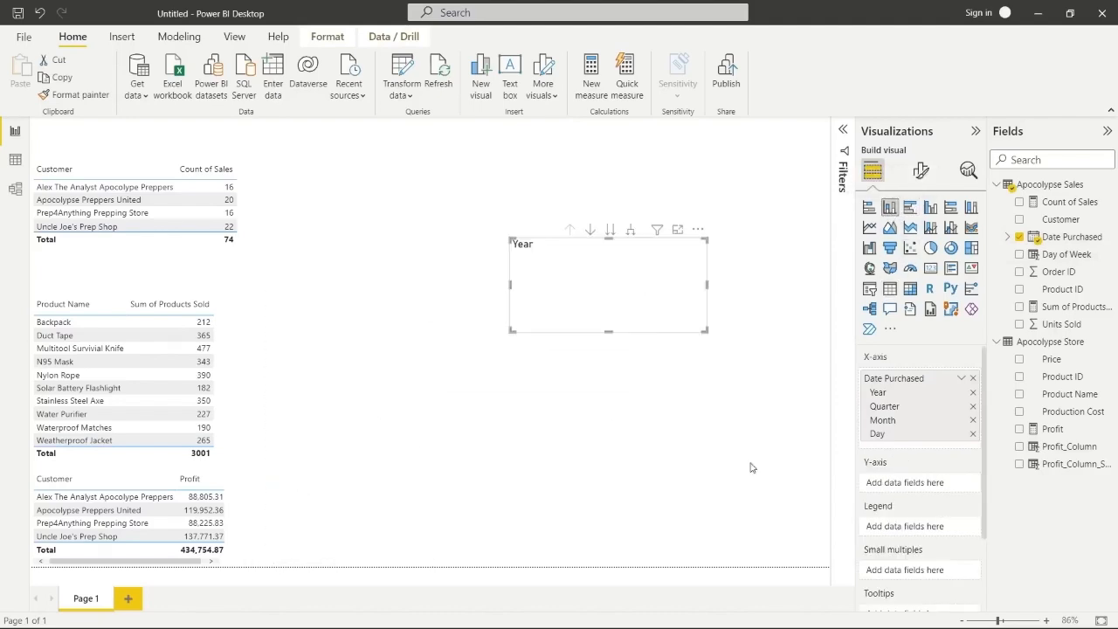
pyautogui.click(1020, 324)
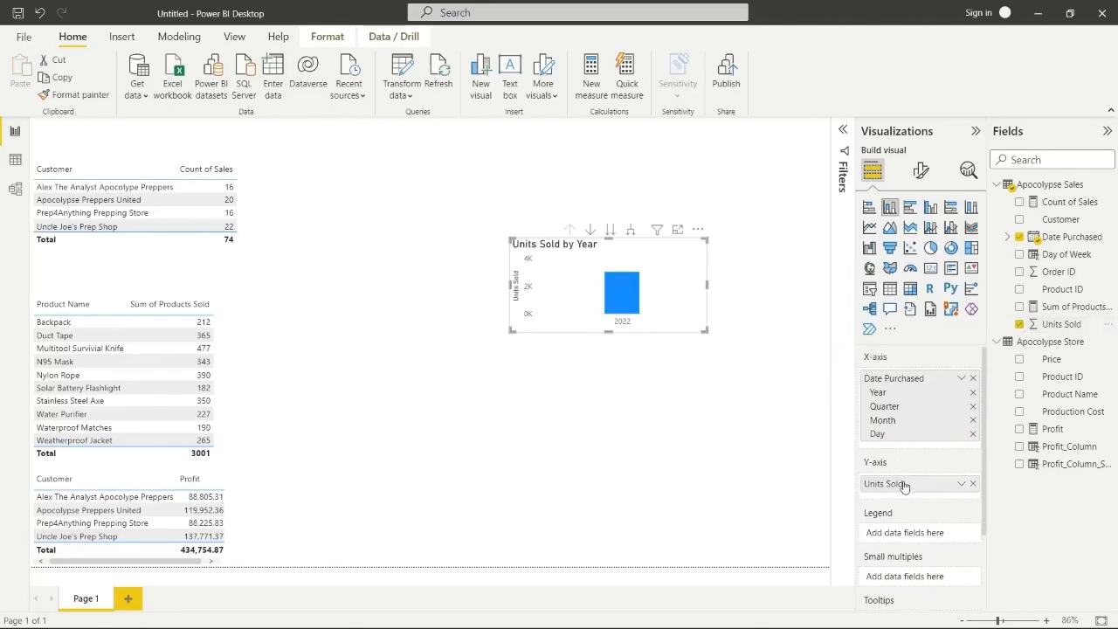
pyautogui.moveTo(512, 331); pyautogui.dragTo(312, 393)
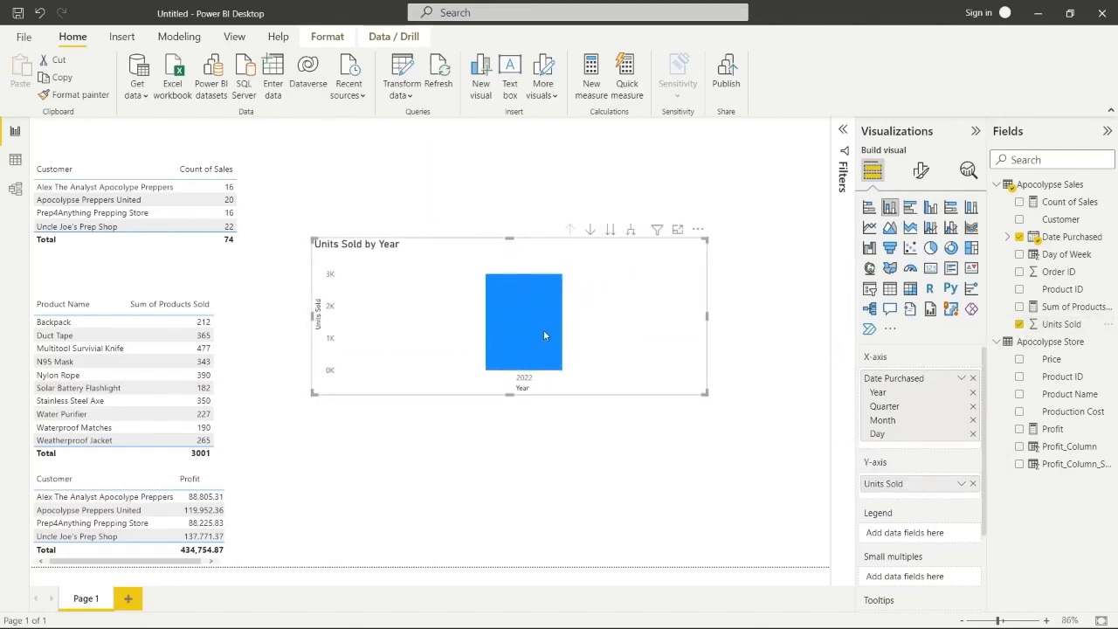
# Reduce the chart's Date Purchased hierarchy to Day only by removing Year, Quarter and Month, and move the chart up level with the Customer table
pyautogui.click(973, 395)
pyautogui.click(973, 393)
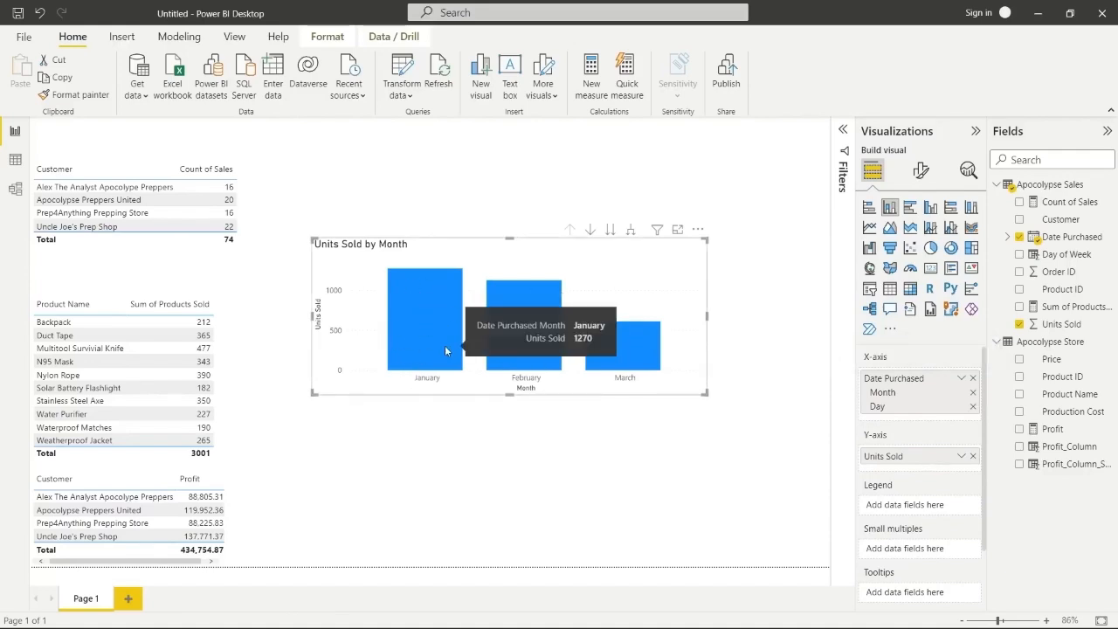
pyautogui.click(973, 393)
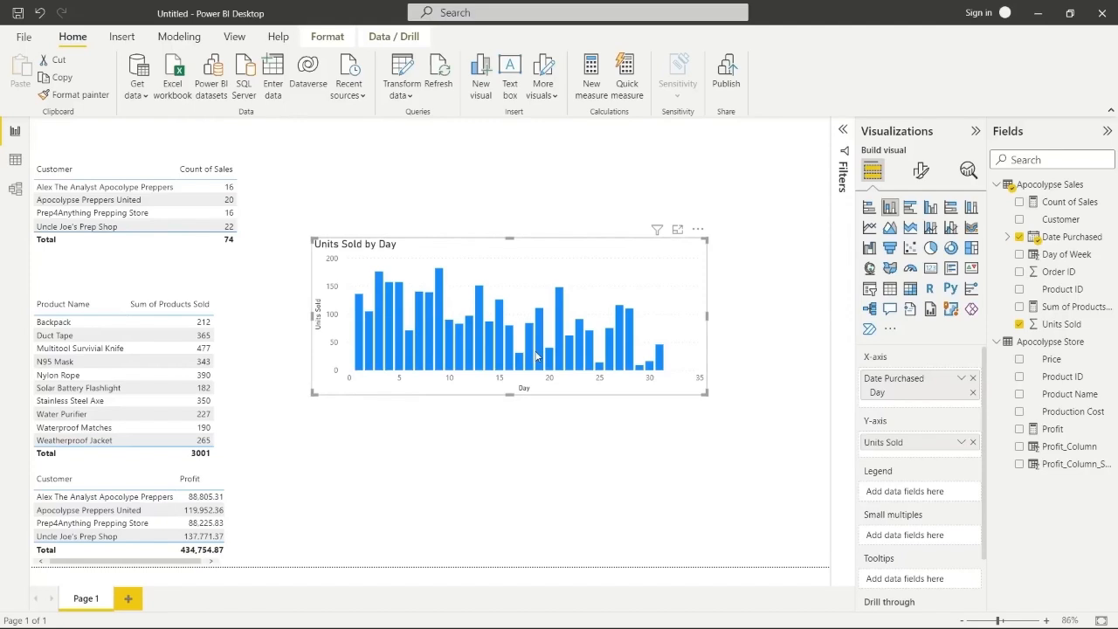
pyautogui.moveTo(550, 246); pyautogui.dragTo(553, 173)
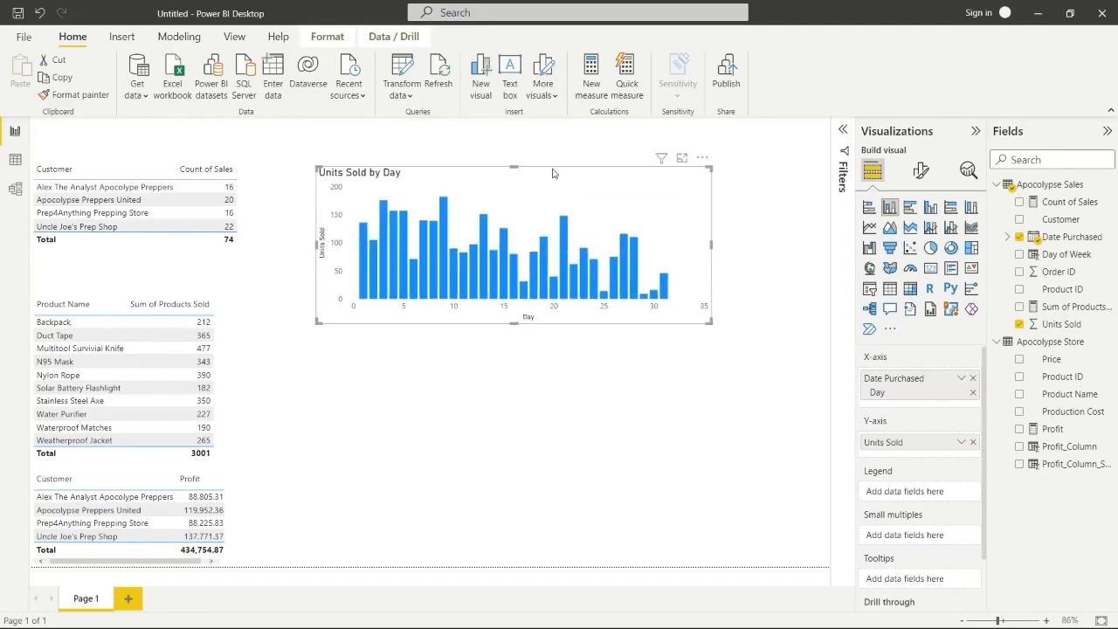
pyautogui.click(651, 349)
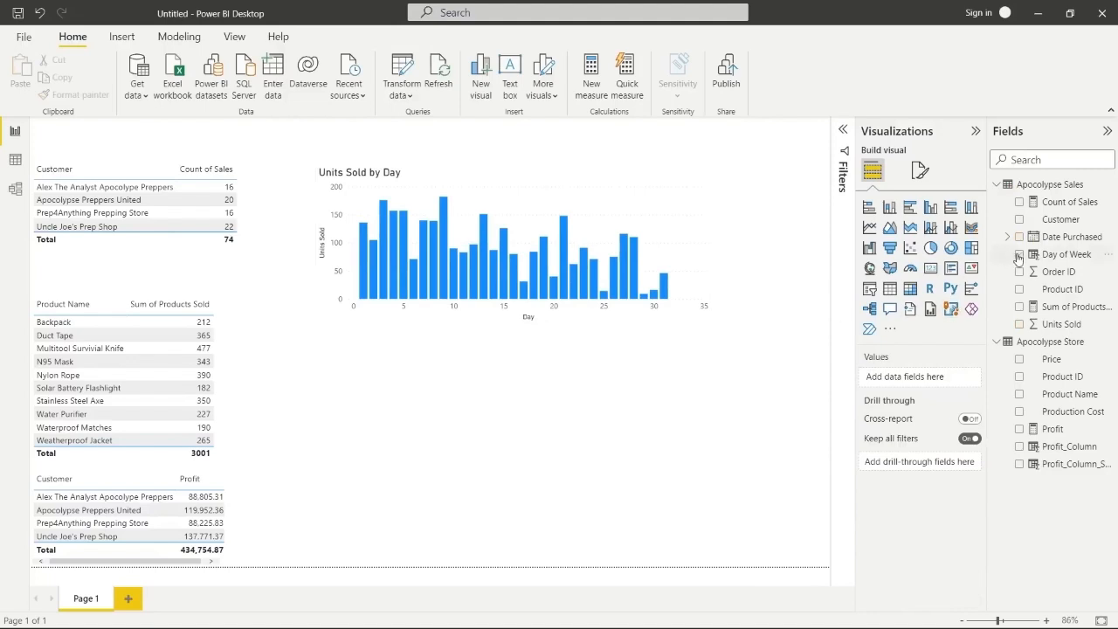
# Add a clustered column chart with Day of Week on the X-axis and Units Sold on the Y-axis, widened below the Units Sold by Day chart
pyautogui.click(1019, 254)
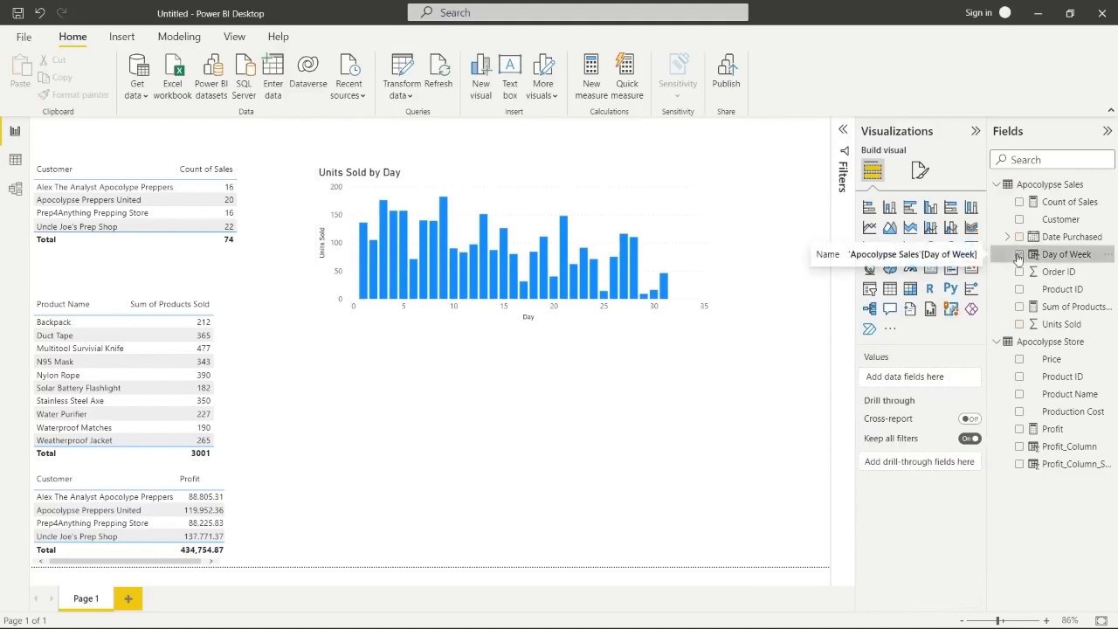
pyautogui.click(1020, 324)
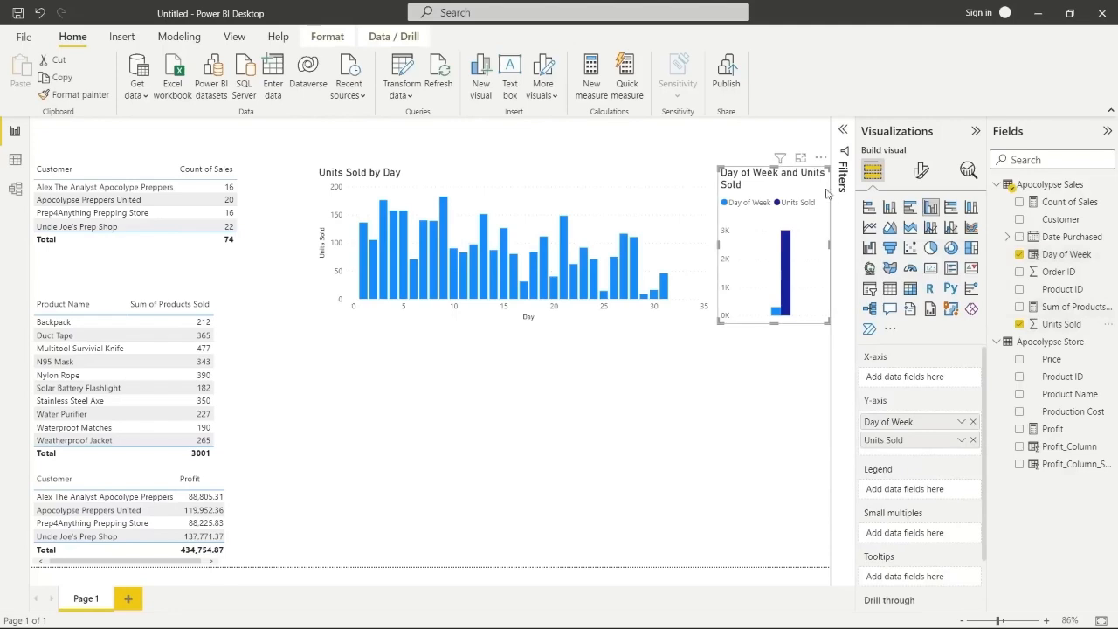
pyautogui.moveTo(816, 186); pyautogui.dragTo(413, 375)
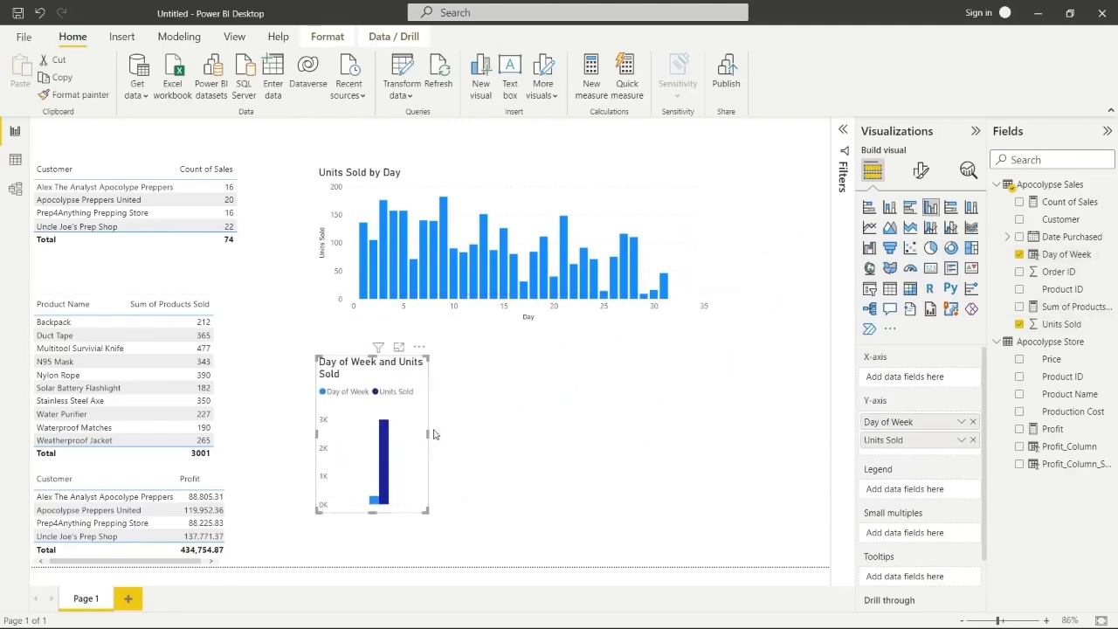
pyautogui.moveTo(428, 433); pyautogui.dragTo(451, 428)
pyautogui.moveTo(525, 427); pyautogui.dragTo(676, 430)
pyautogui.moveTo(915, 428); pyautogui.dragTo(921, 385)
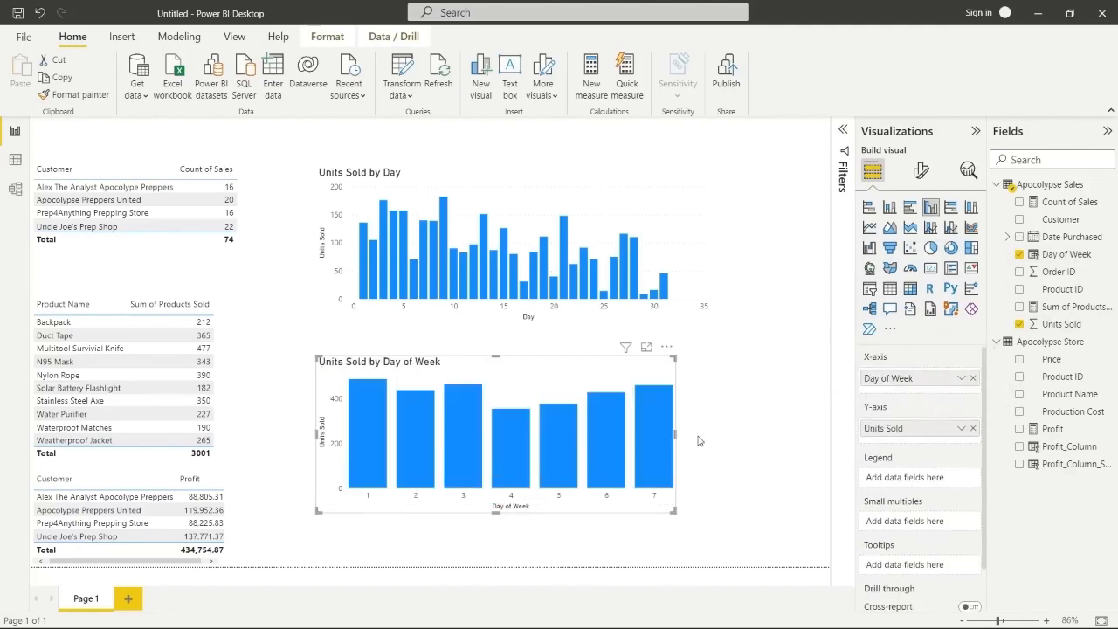
pyautogui.moveTo(676, 435); pyautogui.dragTo(749, 430)
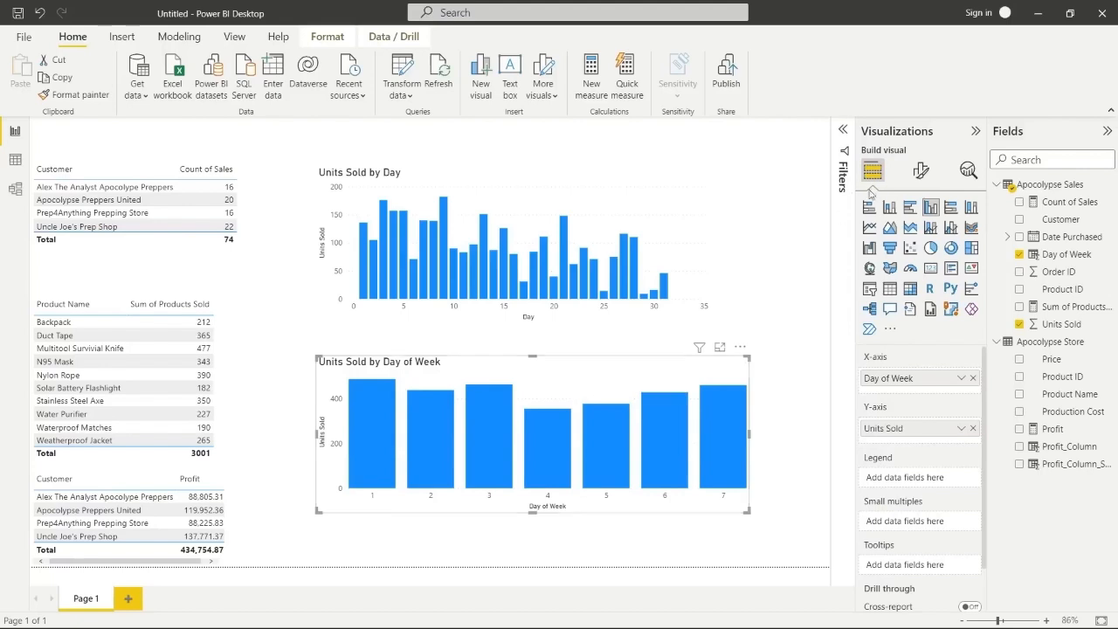
# Turn on data labels for the Units Sold by Day of Week chart and compare the weekday columns
pyautogui.click(920, 171)
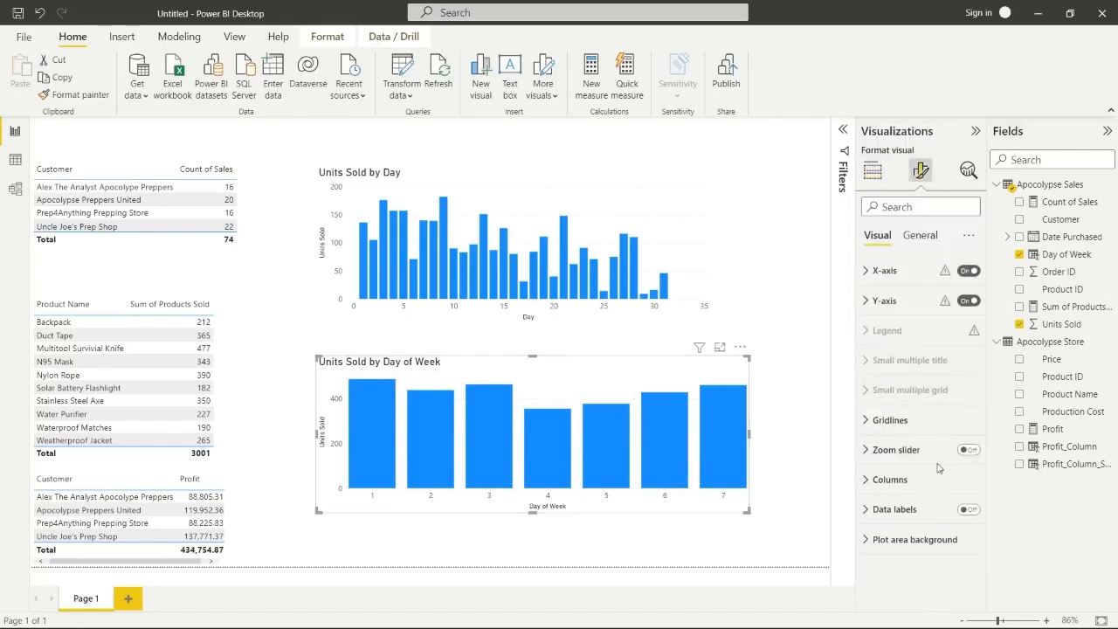
pyautogui.click(967, 511)
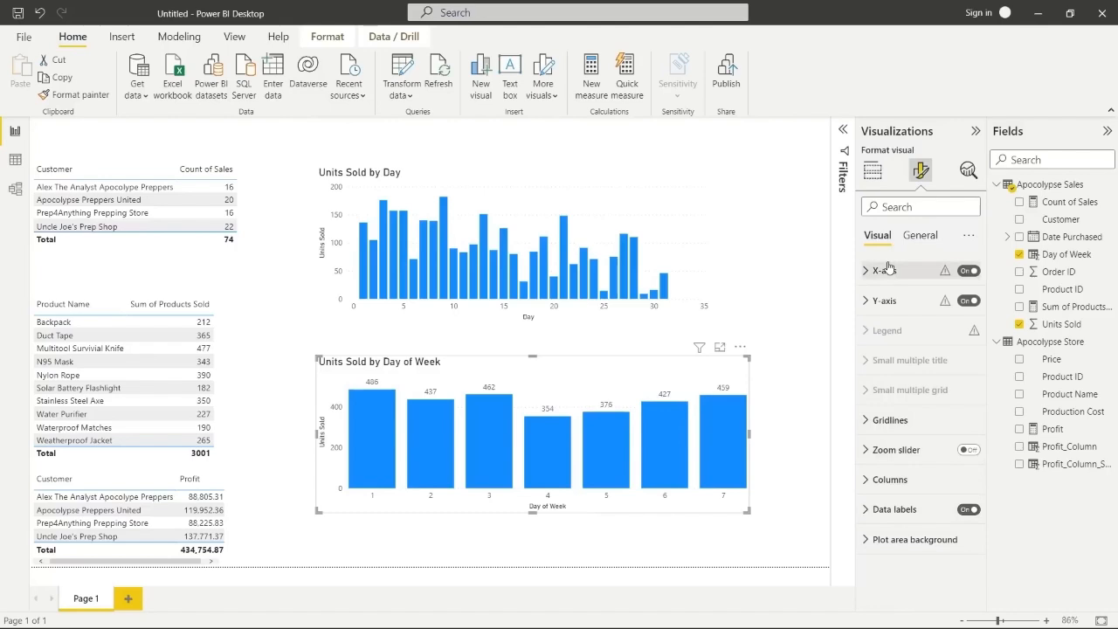
pyautogui.click(872, 174)
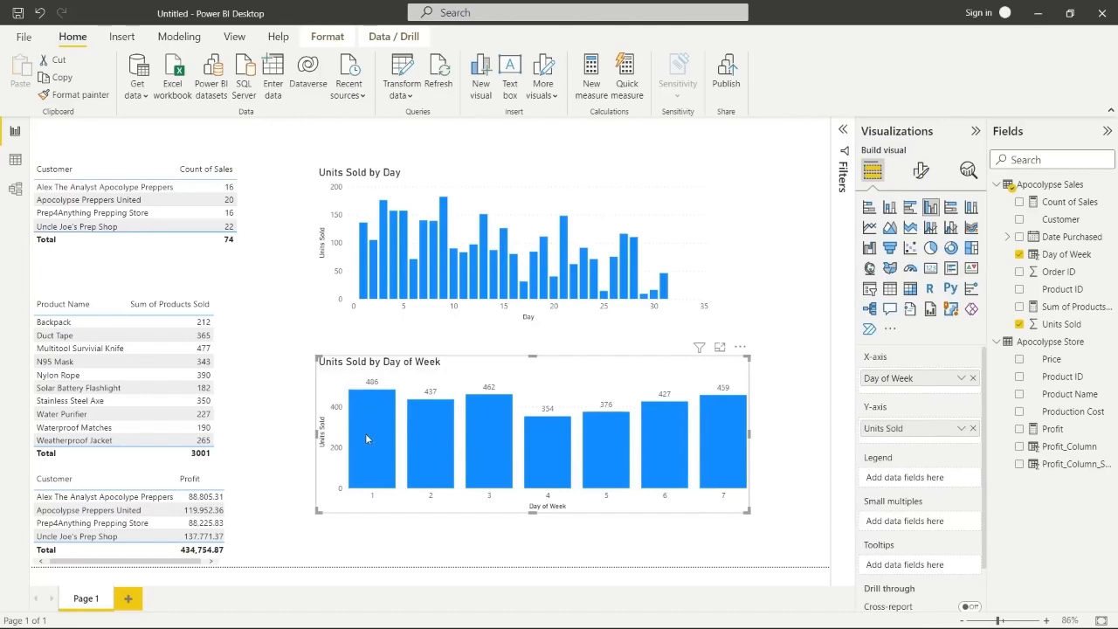
pyautogui.moveTo(365, 434)
pyautogui.click(786, 380)
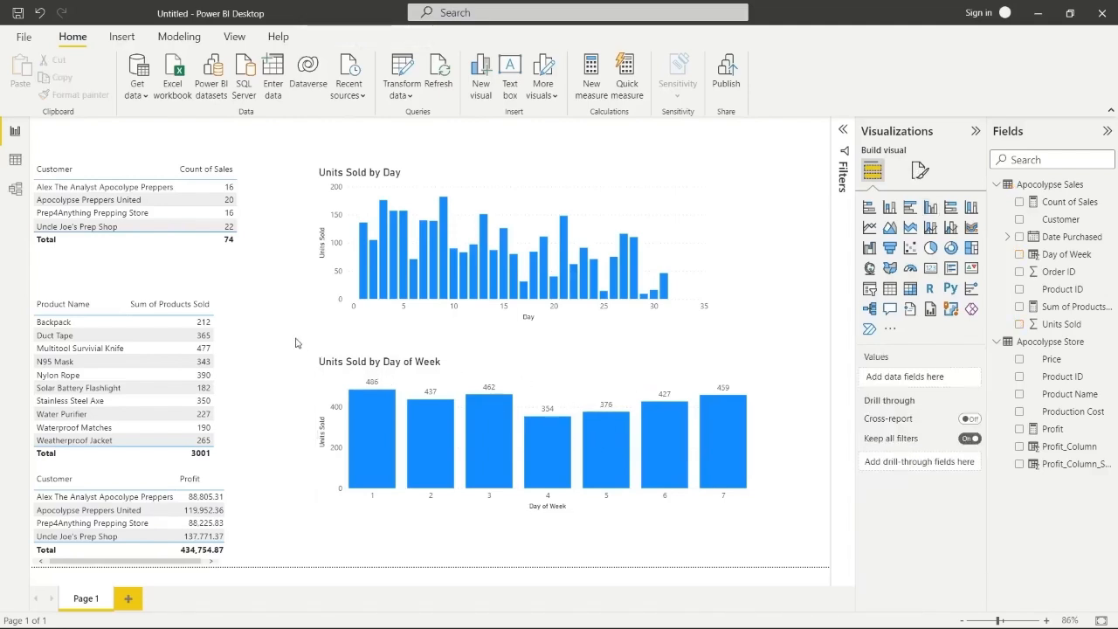
# Start a new calculated column in the Apocolypse Sales table and name it Order_Size in its formula
pyautogui.click(16, 161)
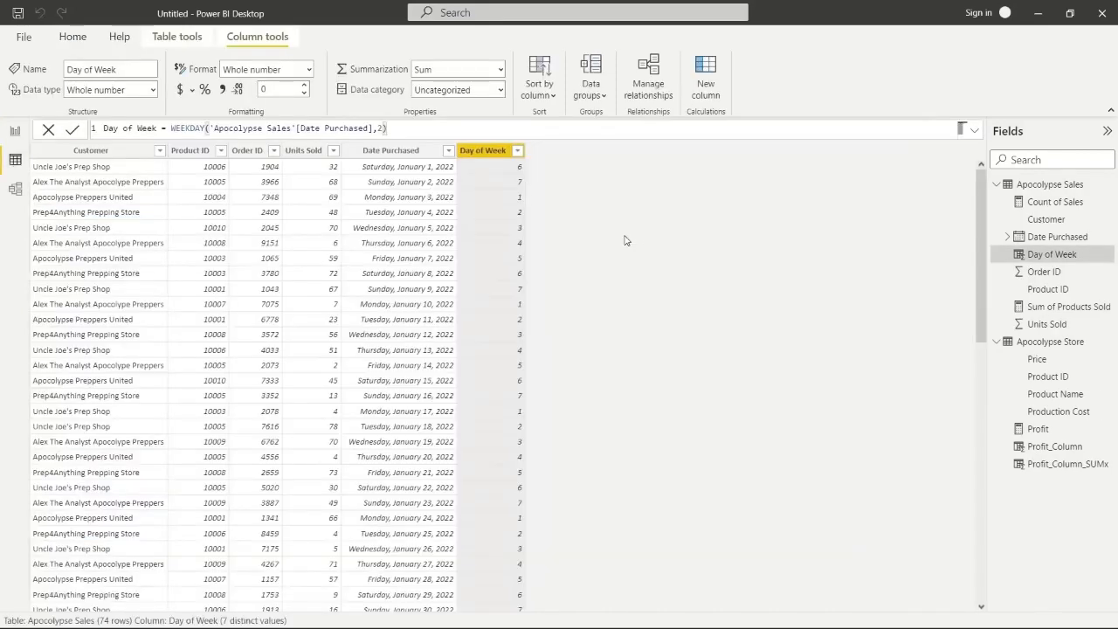
pyautogui.click(706, 83)
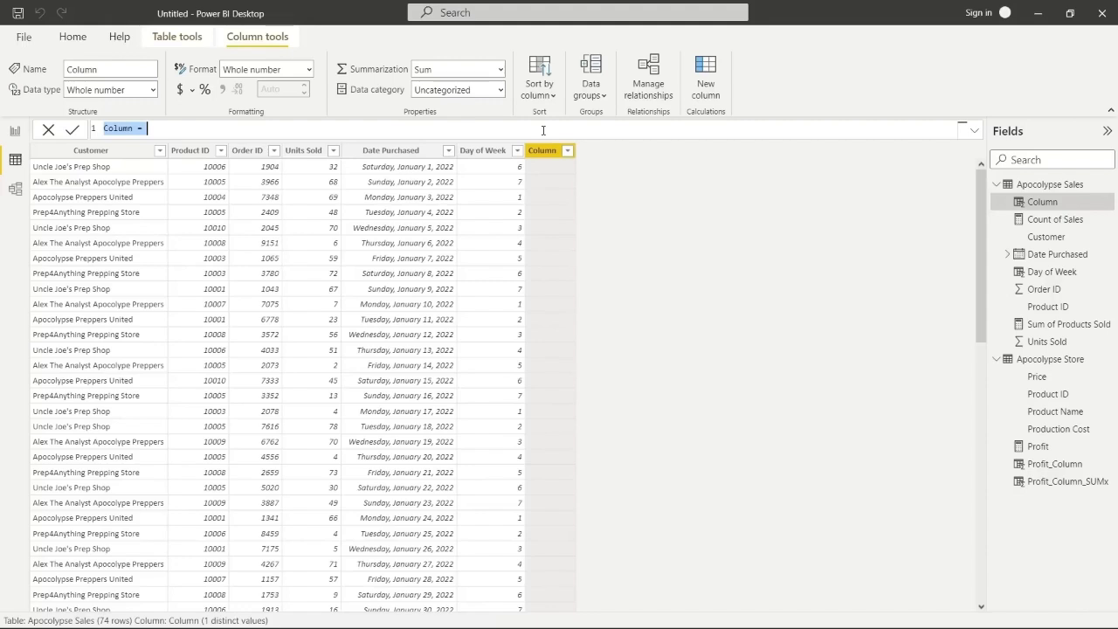
pyautogui.click(542, 130)
pyautogui.doubleClick(119, 129)
pyautogui.press('BackSpace')
pyautogui.write('Order_Size')
pyautogui.click(200, 128)
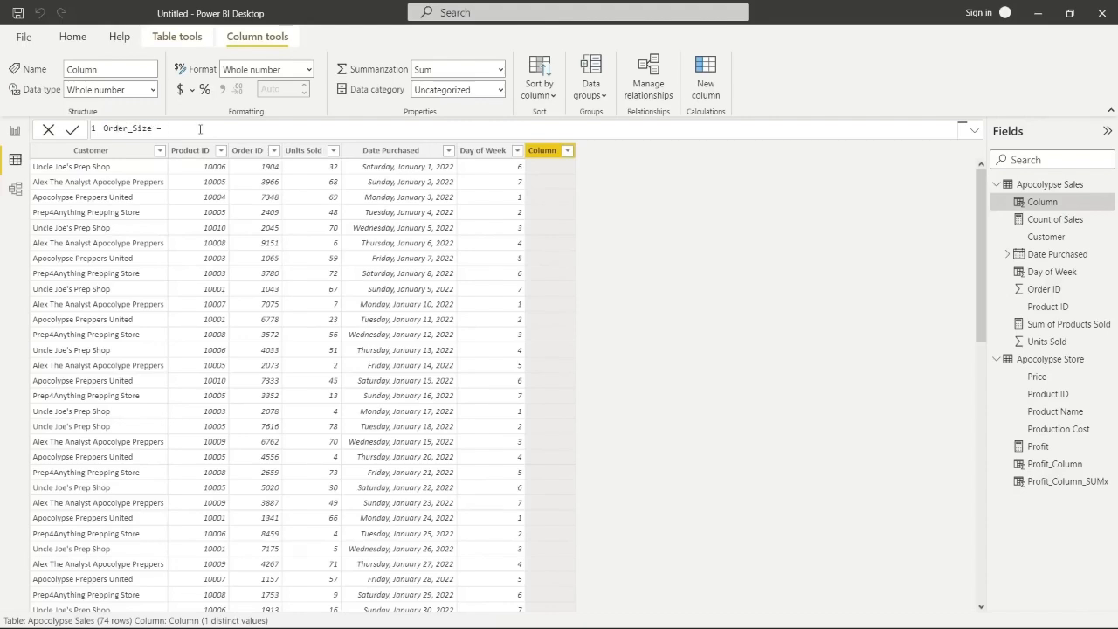
# Define Order_Size with an IF returning "Big Order" when 'Apocolypse Sales'[Units Sold]>25, otherwise "Small Order", and commit it
pyautogui.write('IF(')
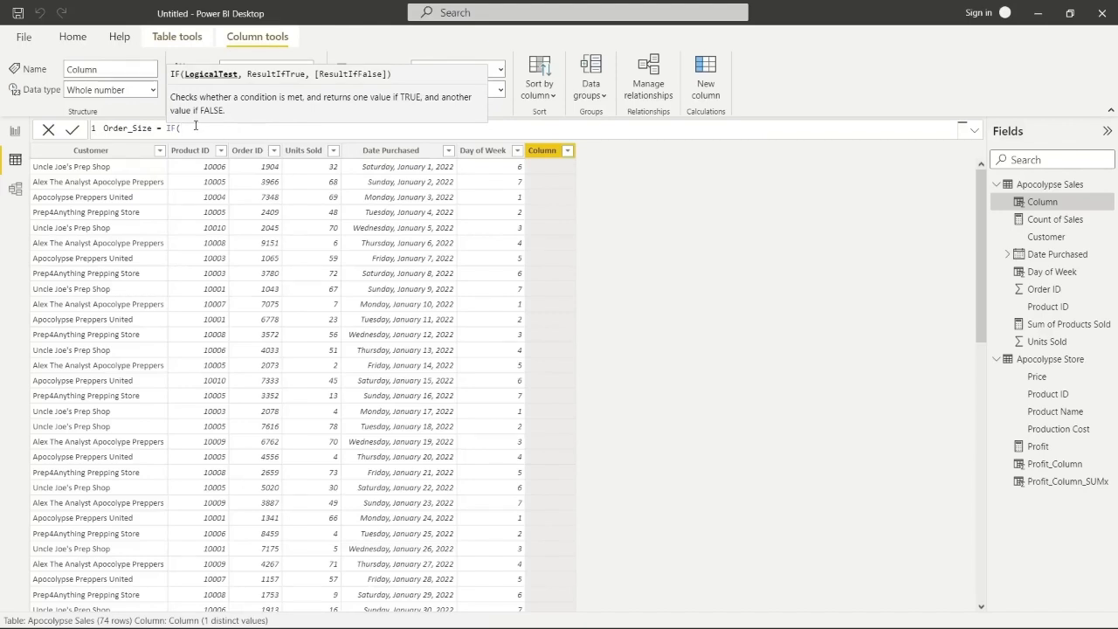
pyautogui.write("'Apocolypse Sales'[Units Sold]>25")
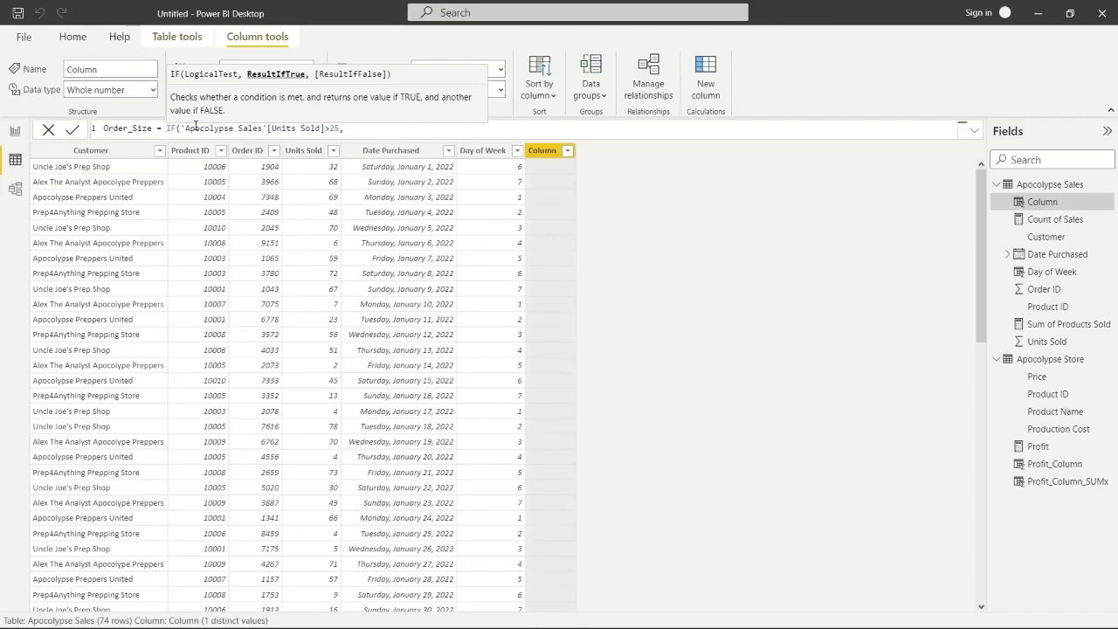
pyautogui.write(',"Big Order",')
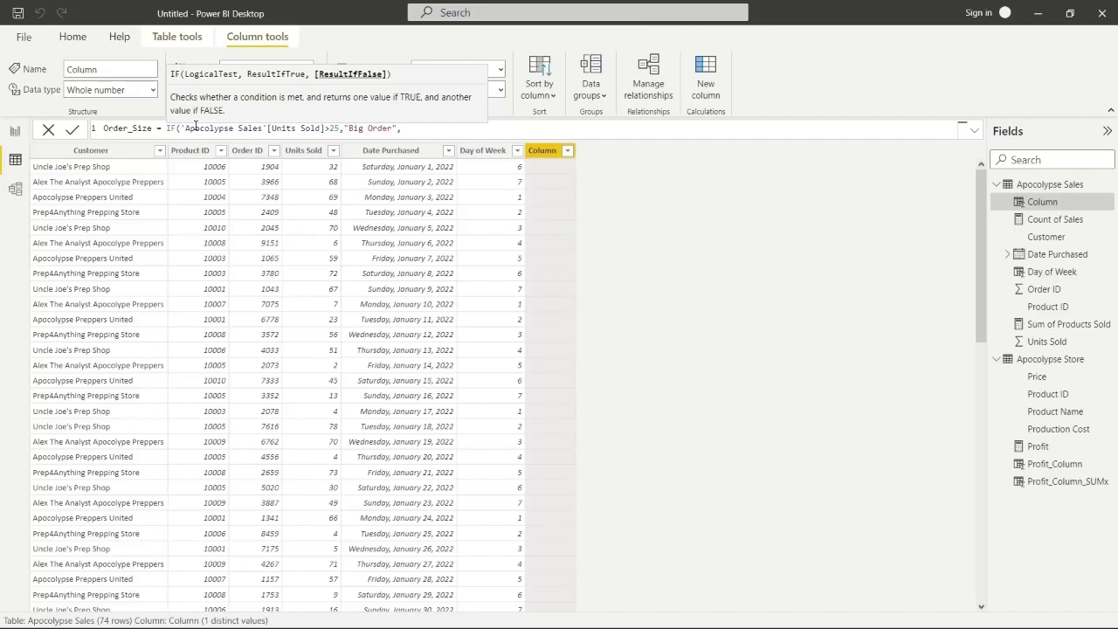
pyautogui.write('"Small Order")')
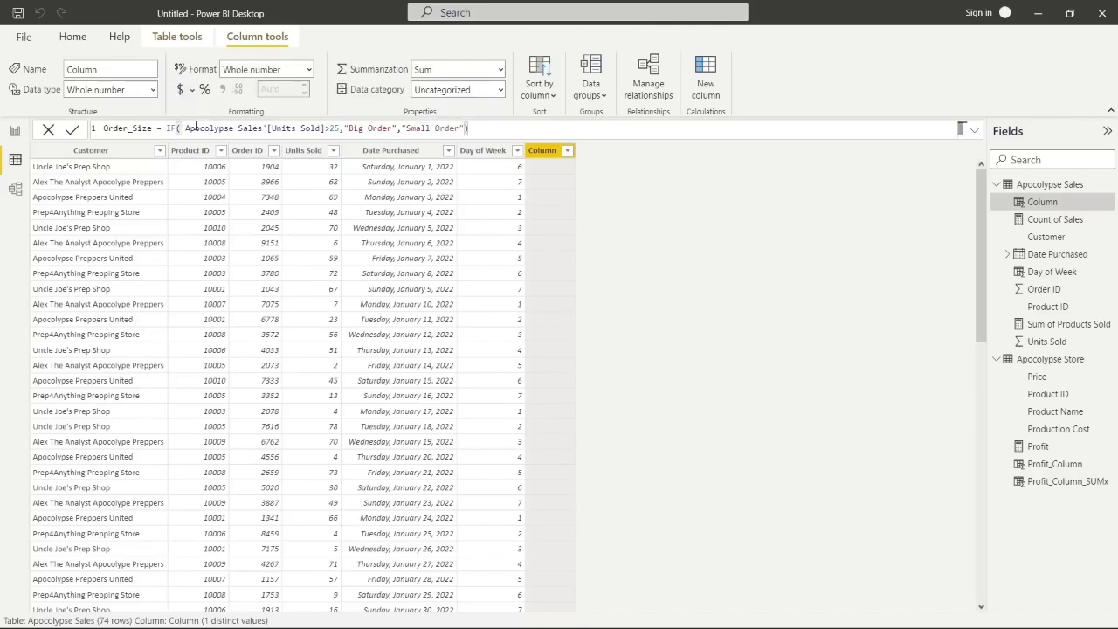
pyautogui.press('Return')
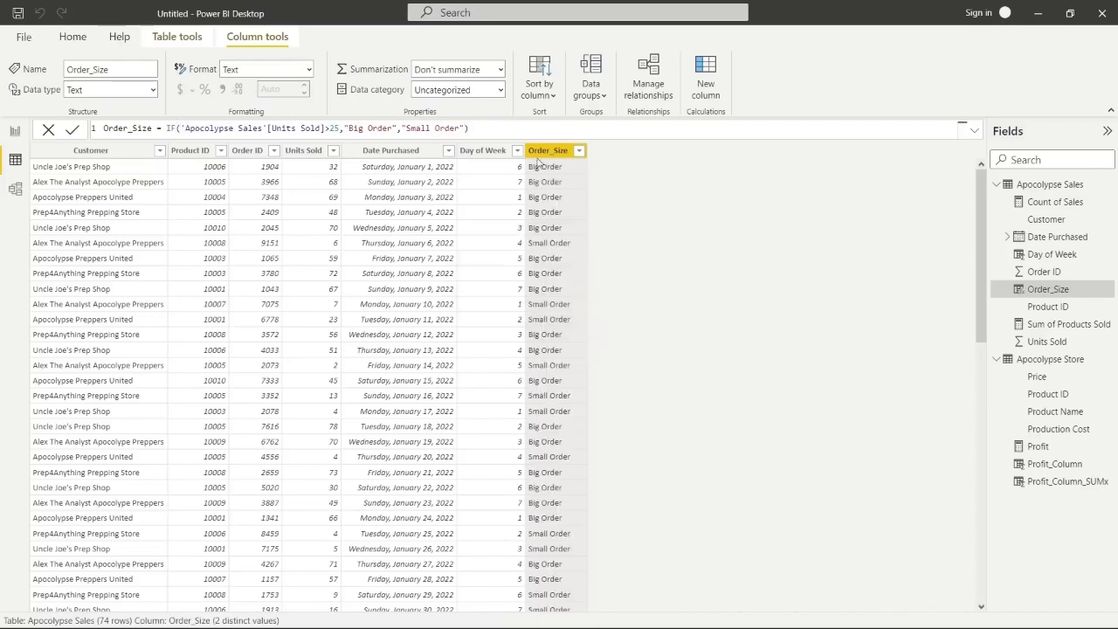
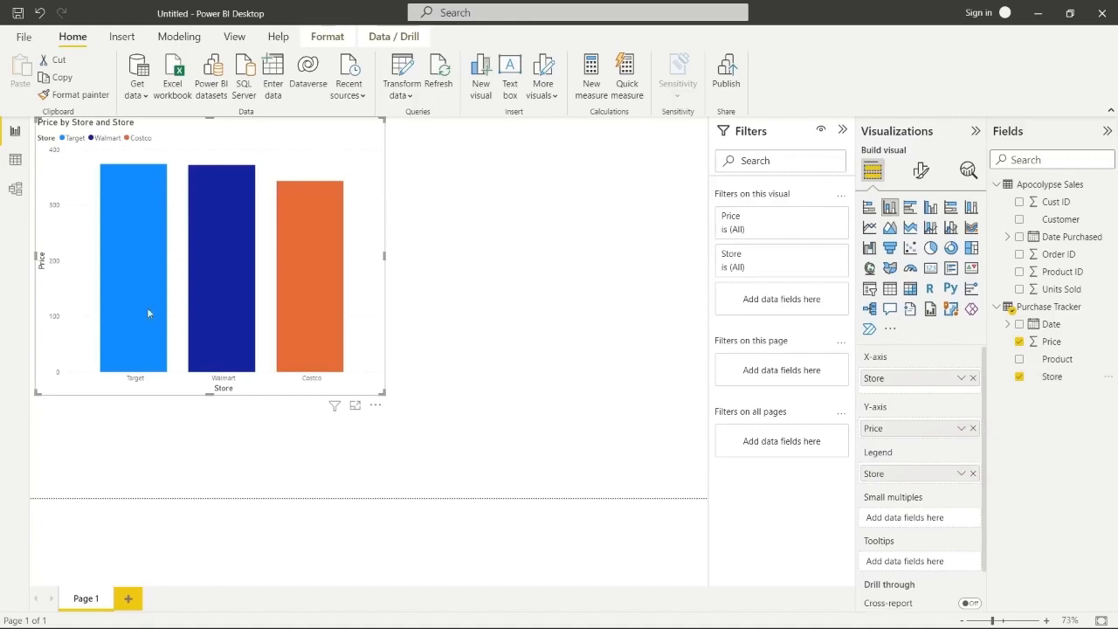
# Add Product beneath Store on the X-axis of the Price by Store chart to enable drill-down
pyautogui.click(529, 289)
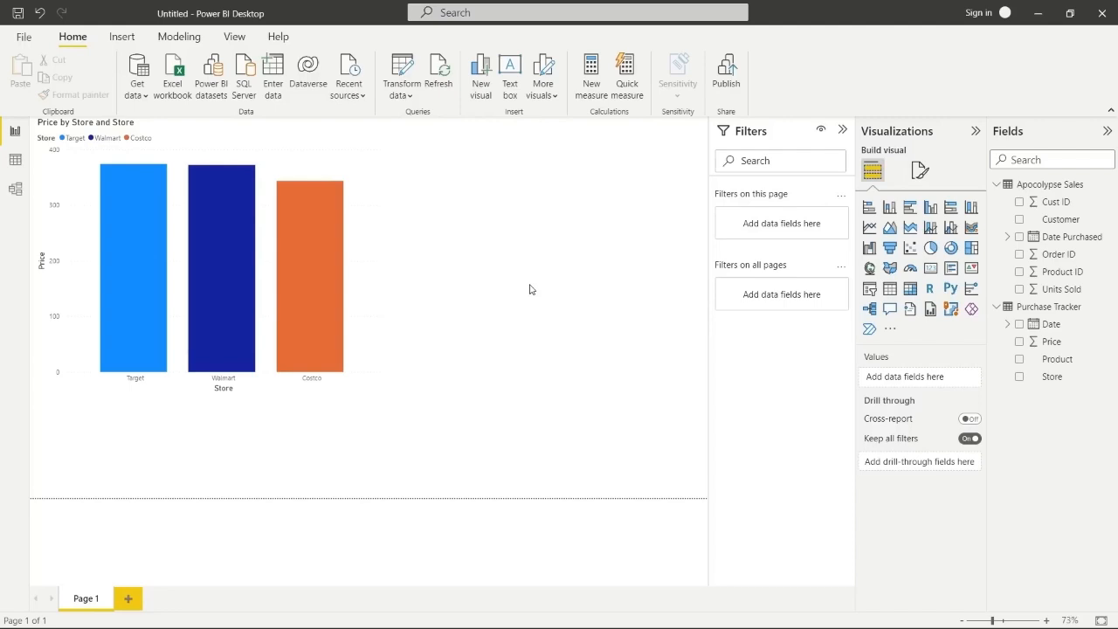
pyautogui.click(364, 168)
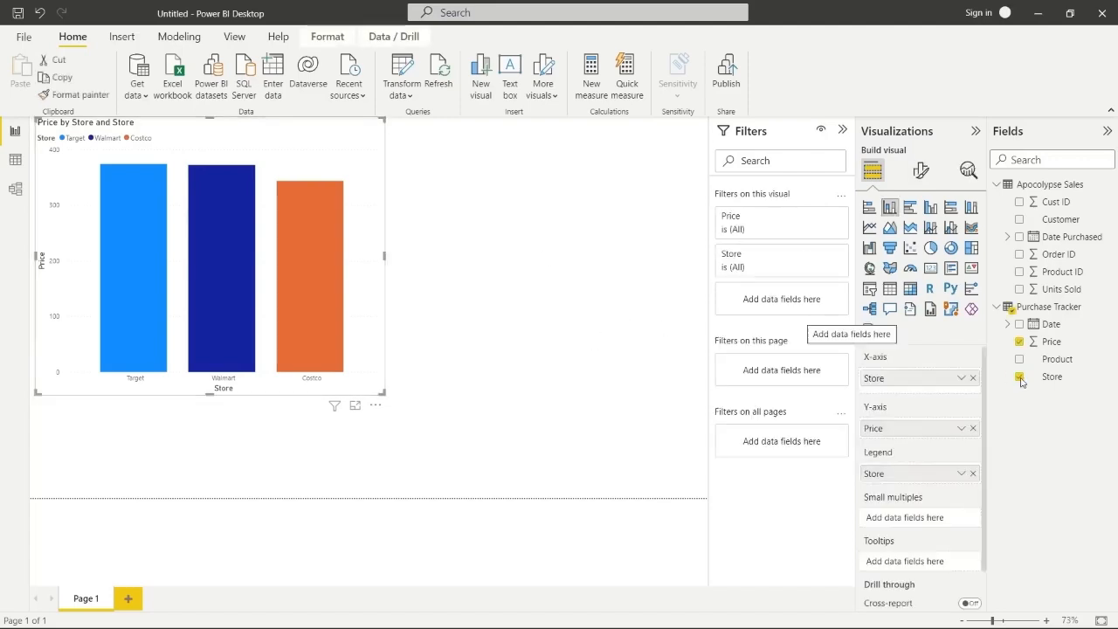
pyautogui.moveTo(1056, 364); pyautogui.dragTo(922, 392)
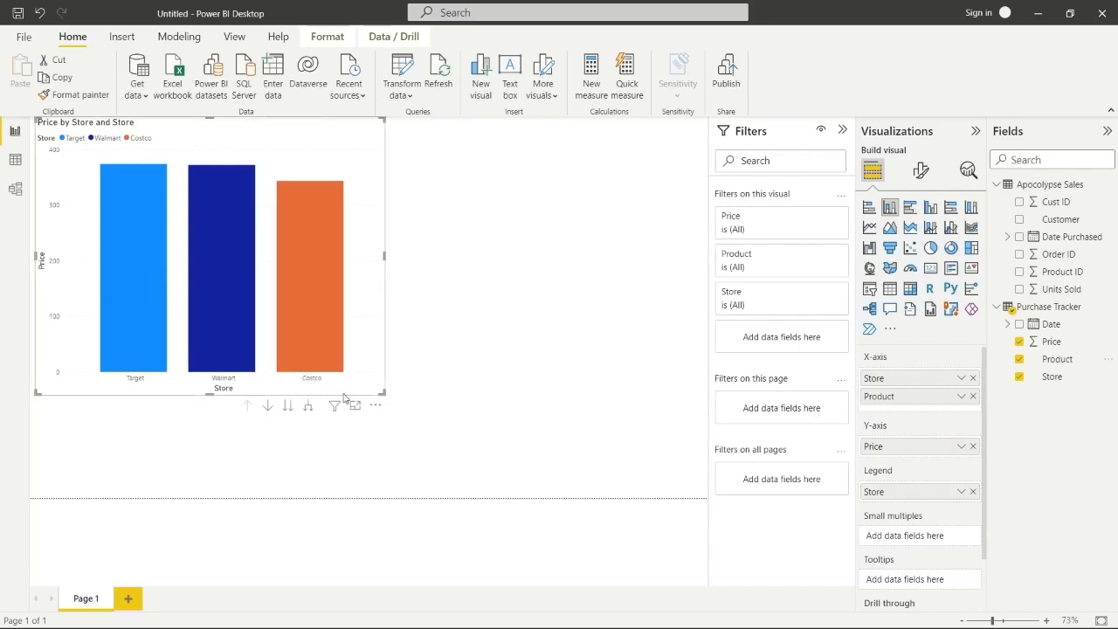
pyautogui.click(972, 395)
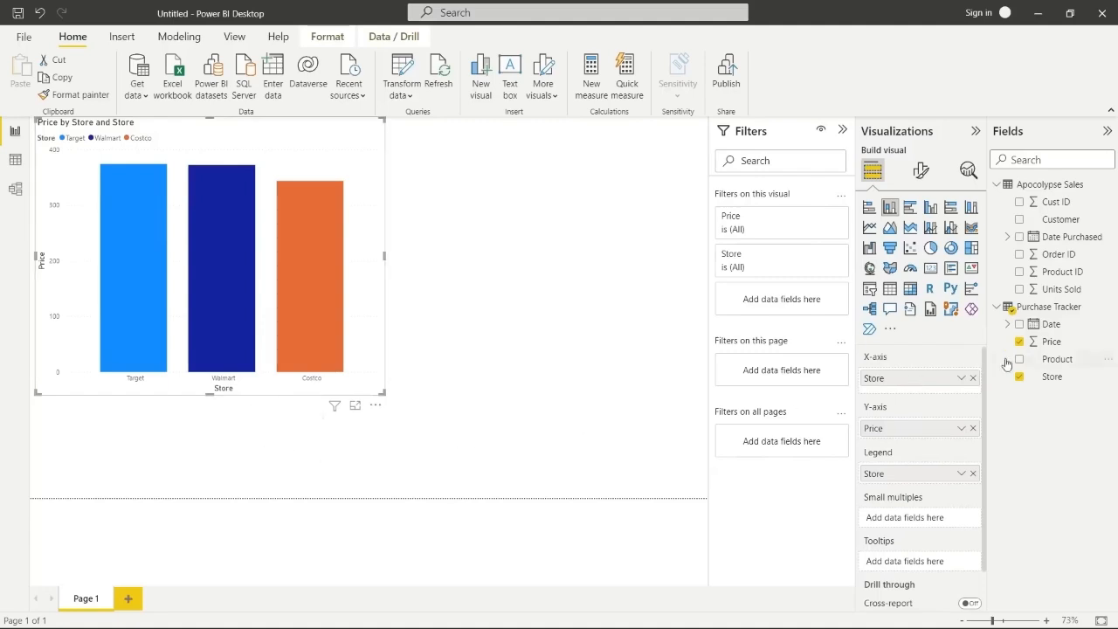
pyautogui.moveTo(1012, 362); pyautogui.dragTo(912, 396)
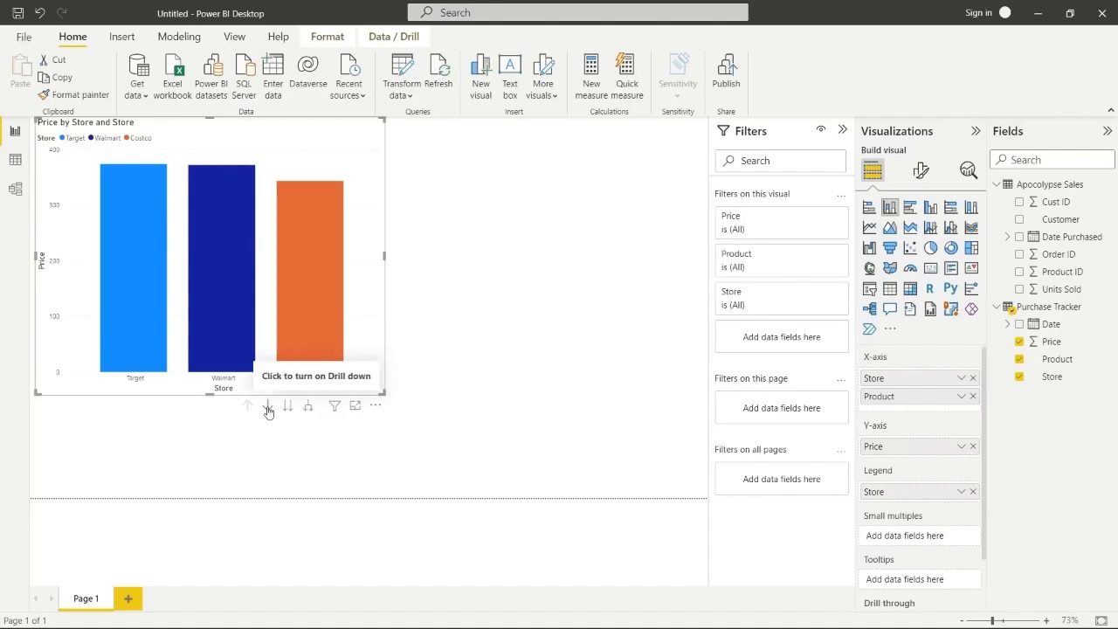
# Enable drill-down mode, drill into the Target column, and set Product as the chart's legend
pyautogui.click(268, 407)
pyautogui.click(150, 288)
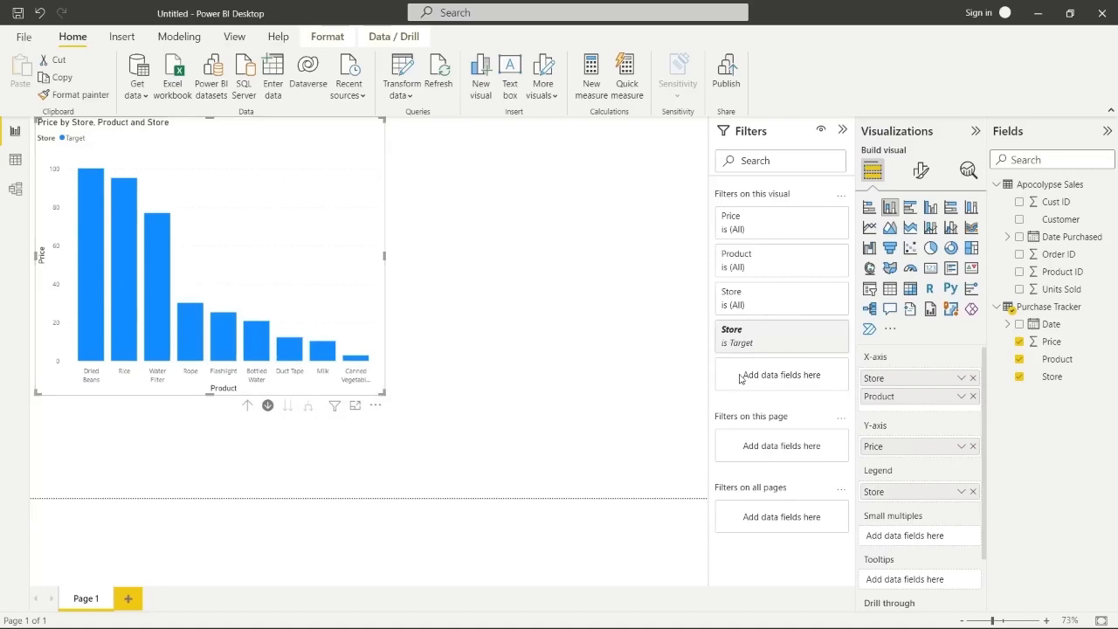
pyautogui.moveTo(1053, 361); pyautogui.dragTo(923, 505)
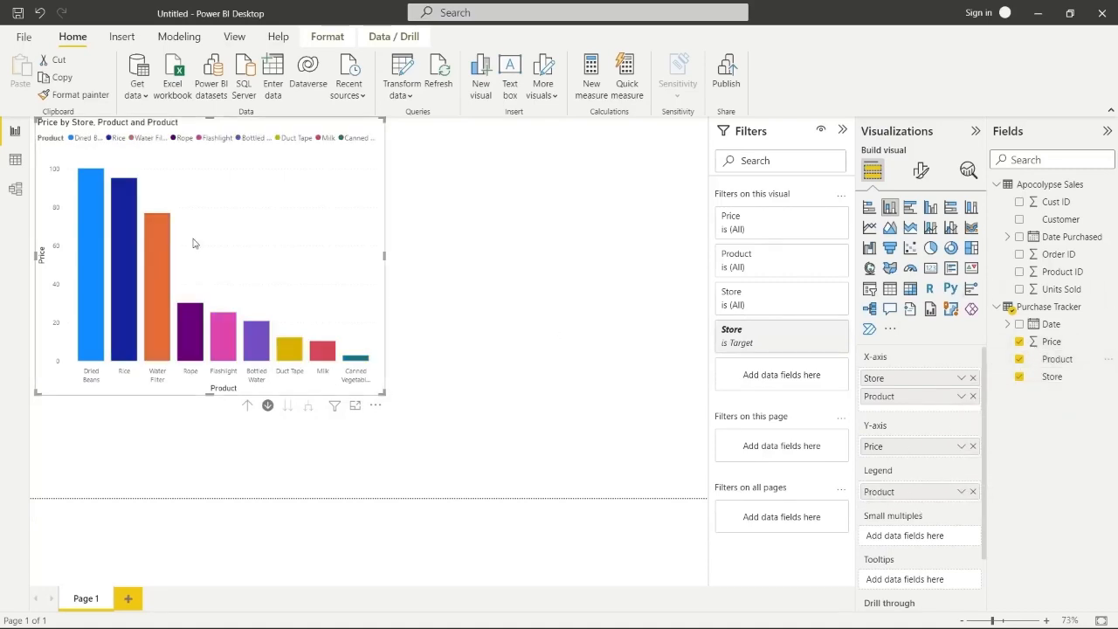
# Drill up to the store level and restore Store as the legend, with drill-down mode switched off
pyautogui.click(249, 407)
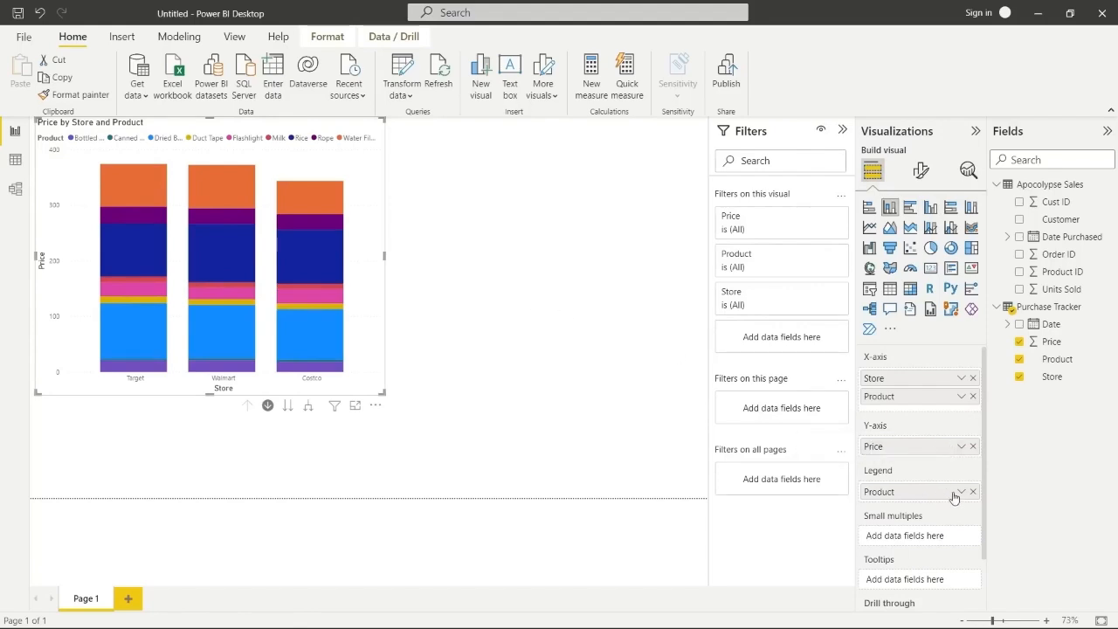
pyautogui.moveTo(1081, 376); pyautogui.dragTo(926, 491)
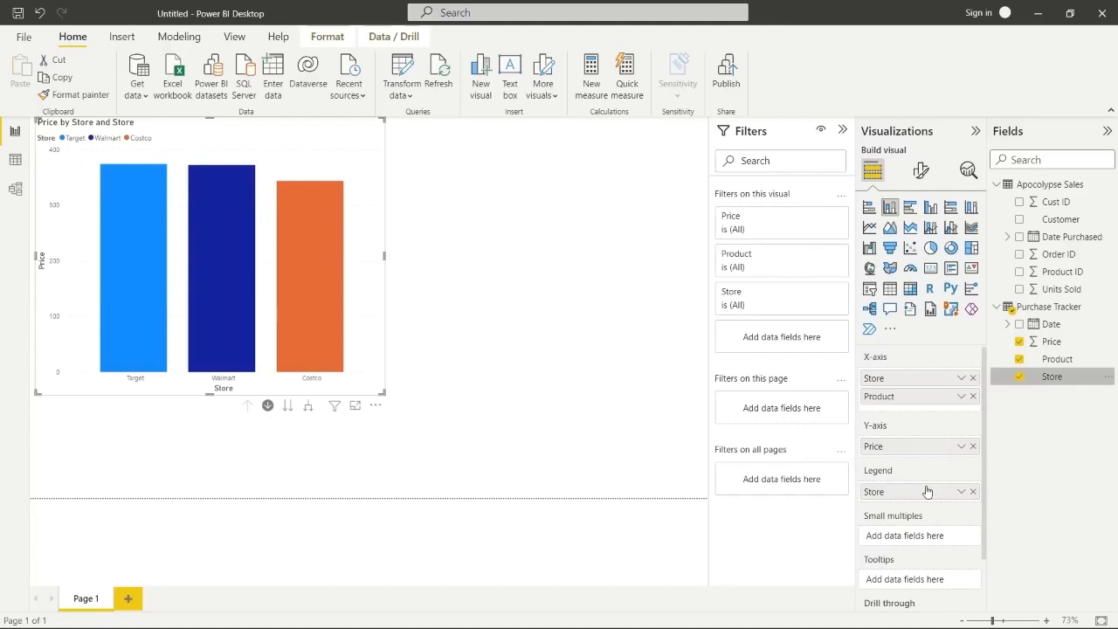
pyautogui.click(268, 405)
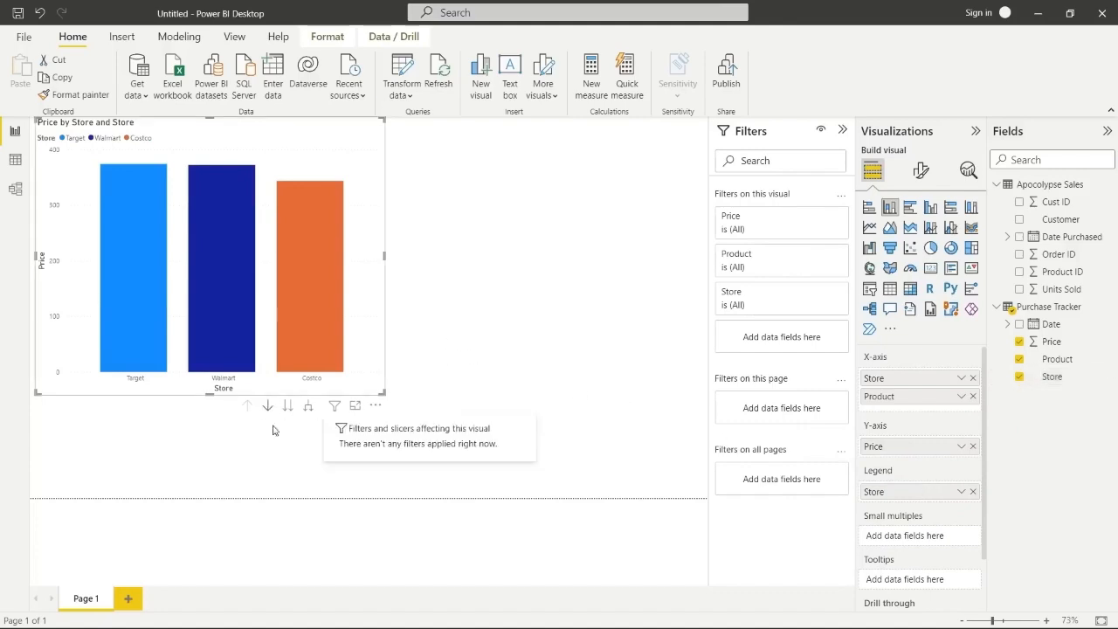
# Highlight the Target, Walmart and Costco columns in turn, and clear the highlighting
pyautogui.click(144, 306)
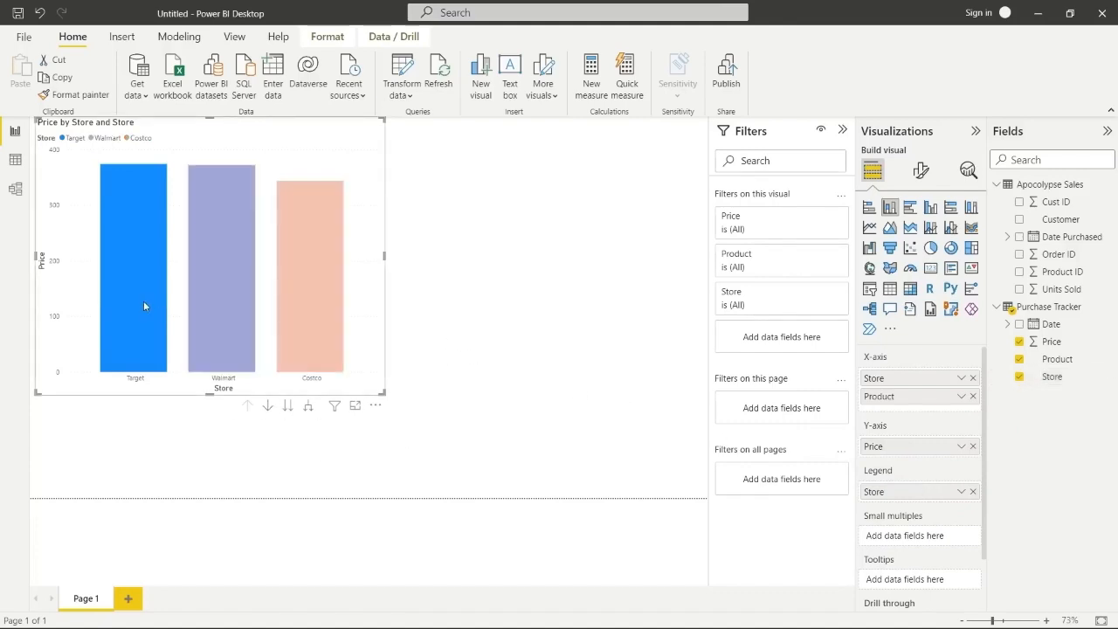
pyautogui.click(144, 306)
pyautogui.click(216, 294)
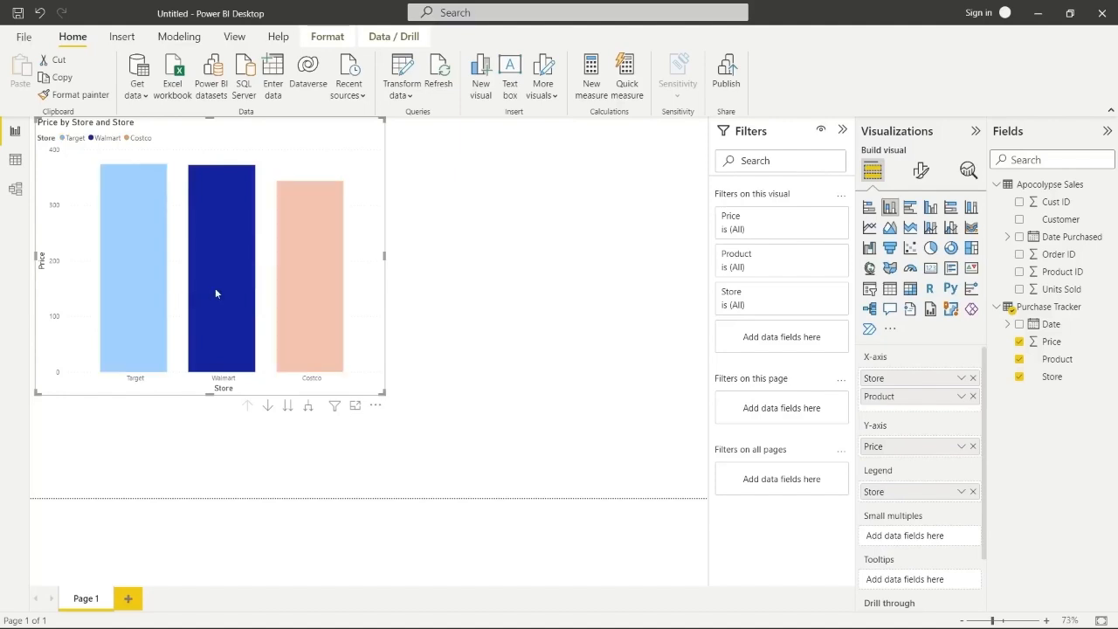
pyautogui.click(292, 293)
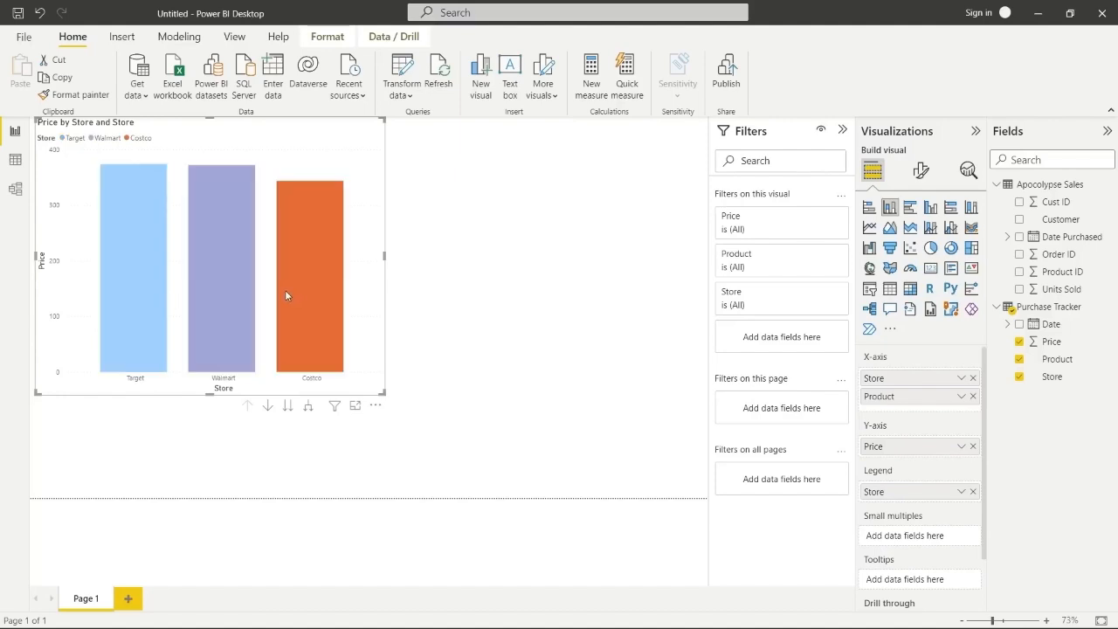
pyautogui.click(154, 277)
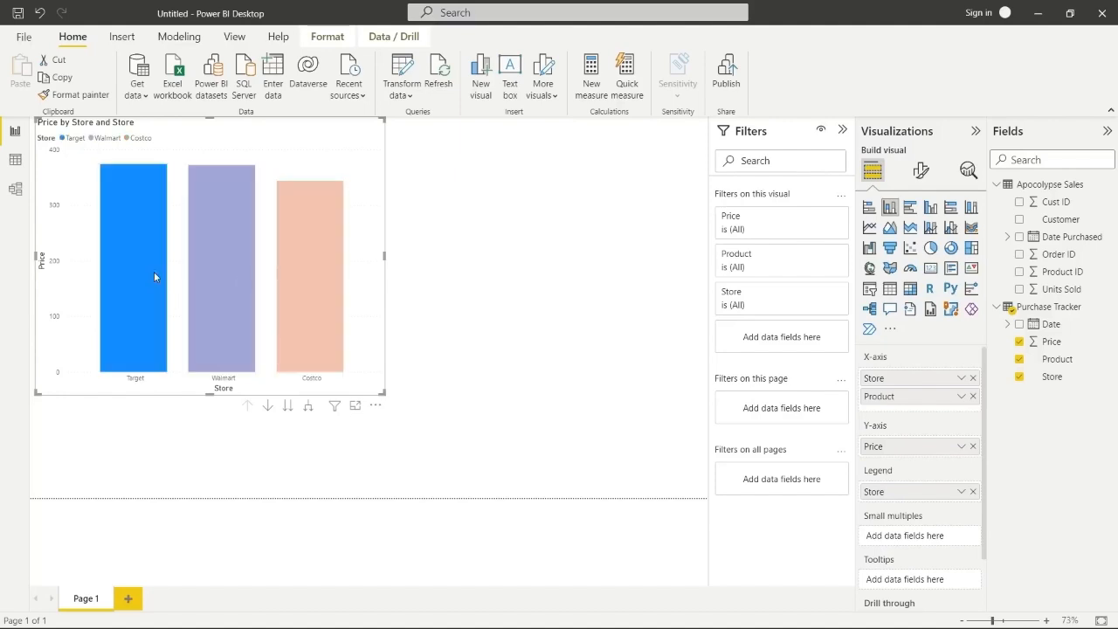
pyautogui.click(142, 330)
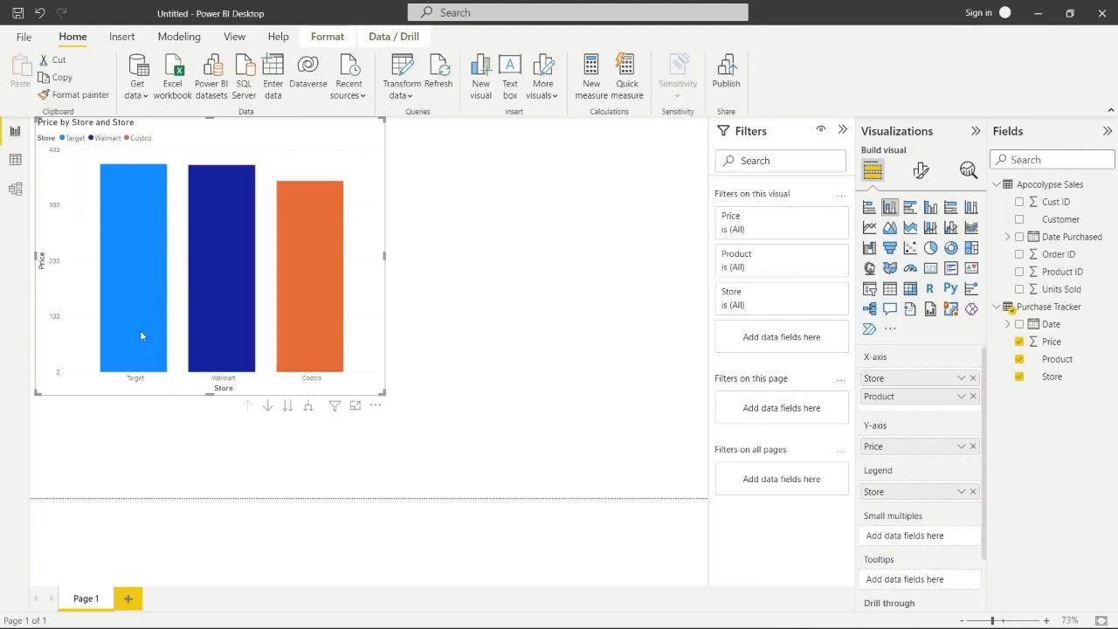
# Take the whole chart to the next hierarchy level, Product, and inspect the Rice column's price segments by store
pyautogui.click(288, 407)
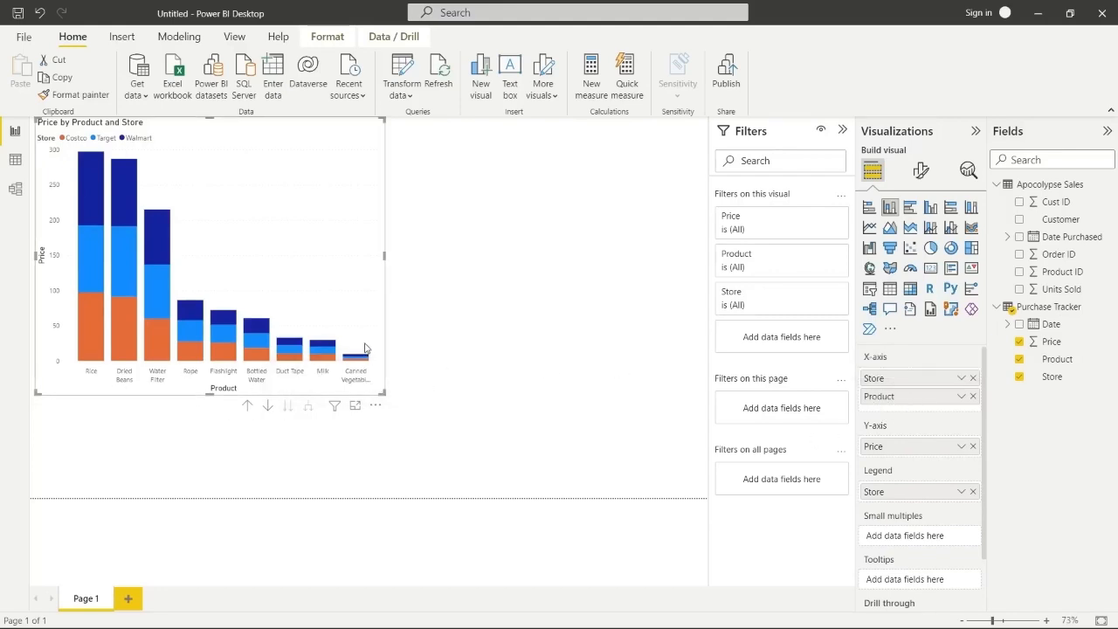
pyautogui.moveTo(89, 313)
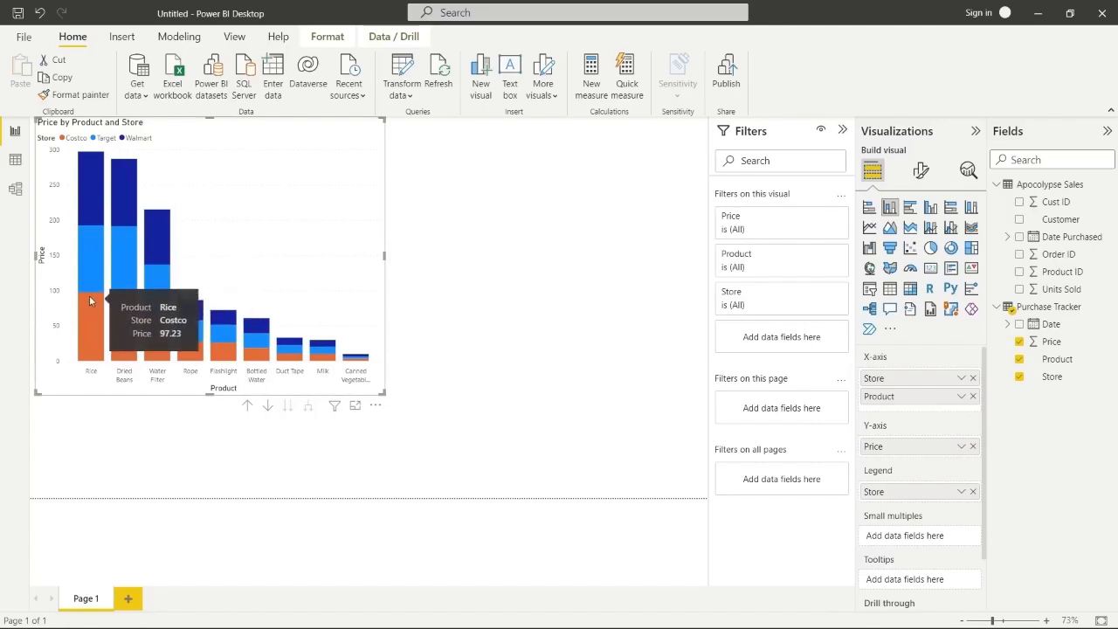
pyautogui.moveTo(85, 203)
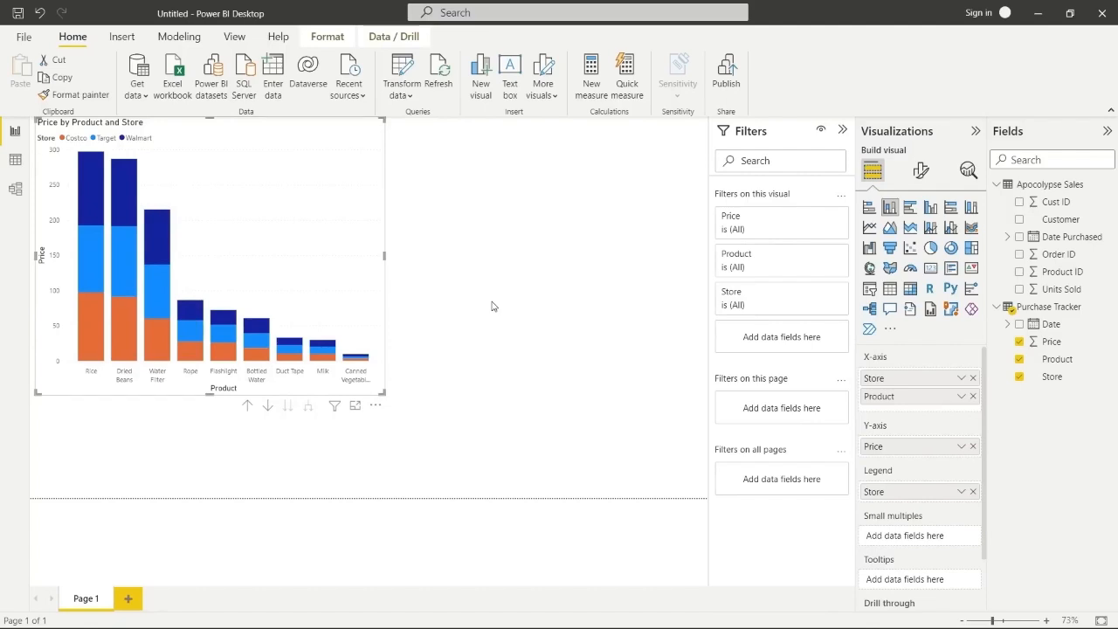
# Drill up to the store level and expand all down one level to show every store and product combination
pyautogui.click(248, 407)
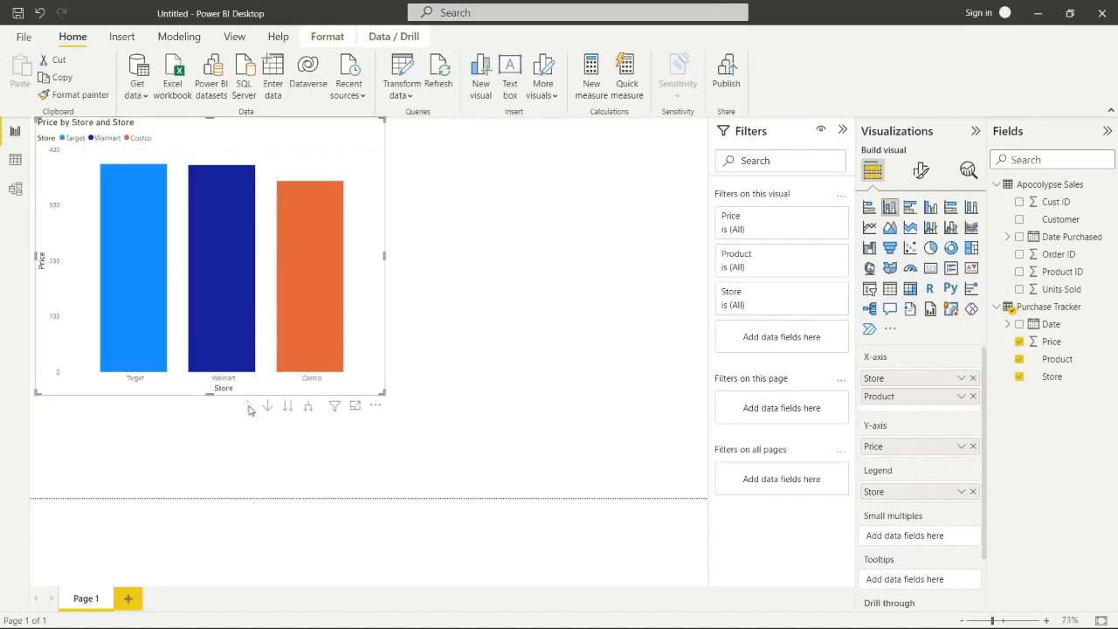
pyautogui.click(310, 409)
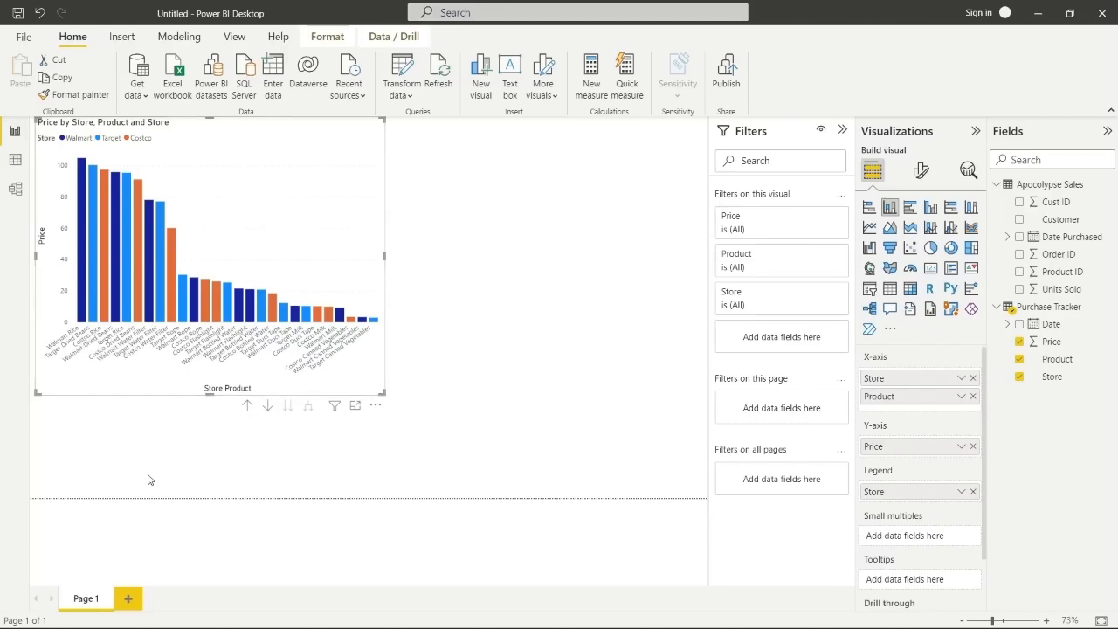
# Drill up to the store level, switch the chart to the Product level, and inspect the Dried Beans price for Costco
pyautogui.click(248, 408)
pyautogui.click(285, 408)
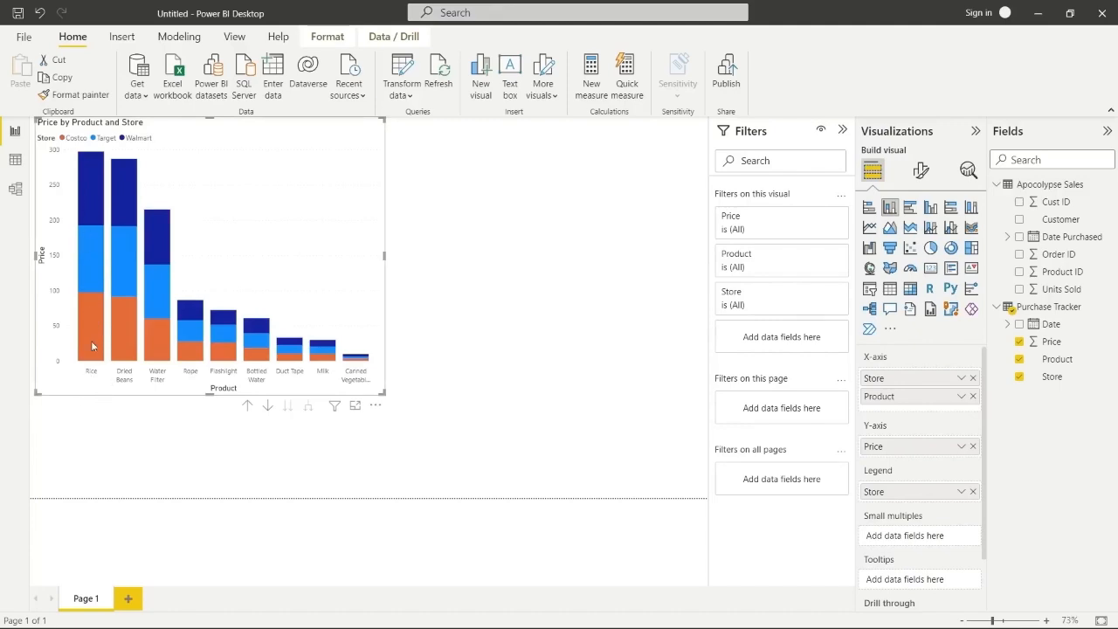
pyautogui.moveTo(121, 363)
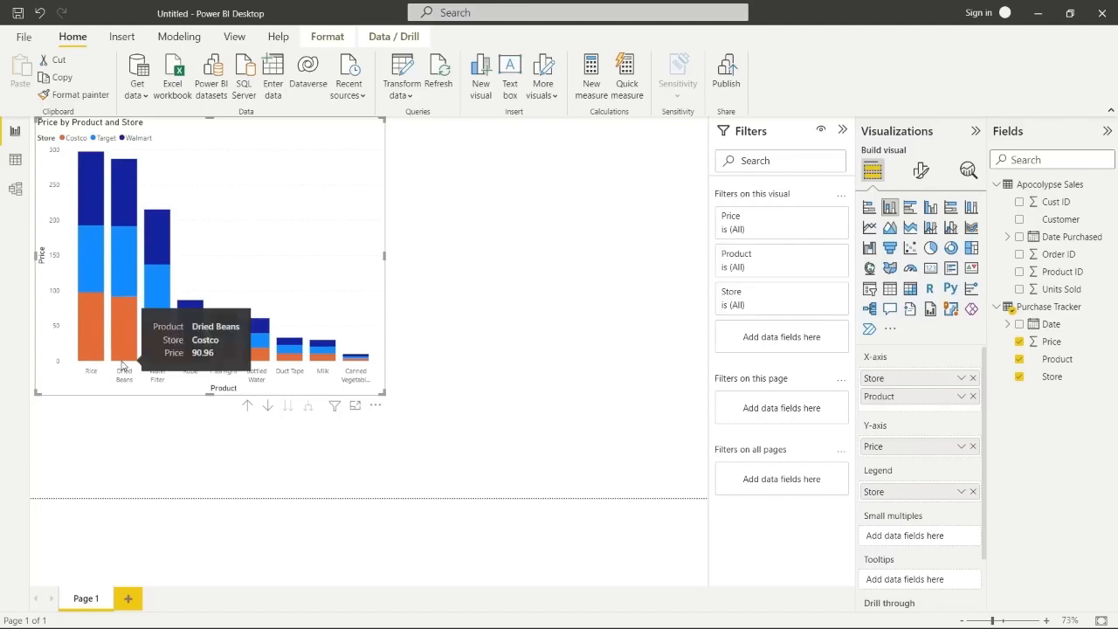
# Drill the price chart up to the Store level and shrink it into the page's upper-left corner
pyautogui.moveTo(384, 394); pyautogui.dragTo(407, 399)
pyautogui.click(271, 410)
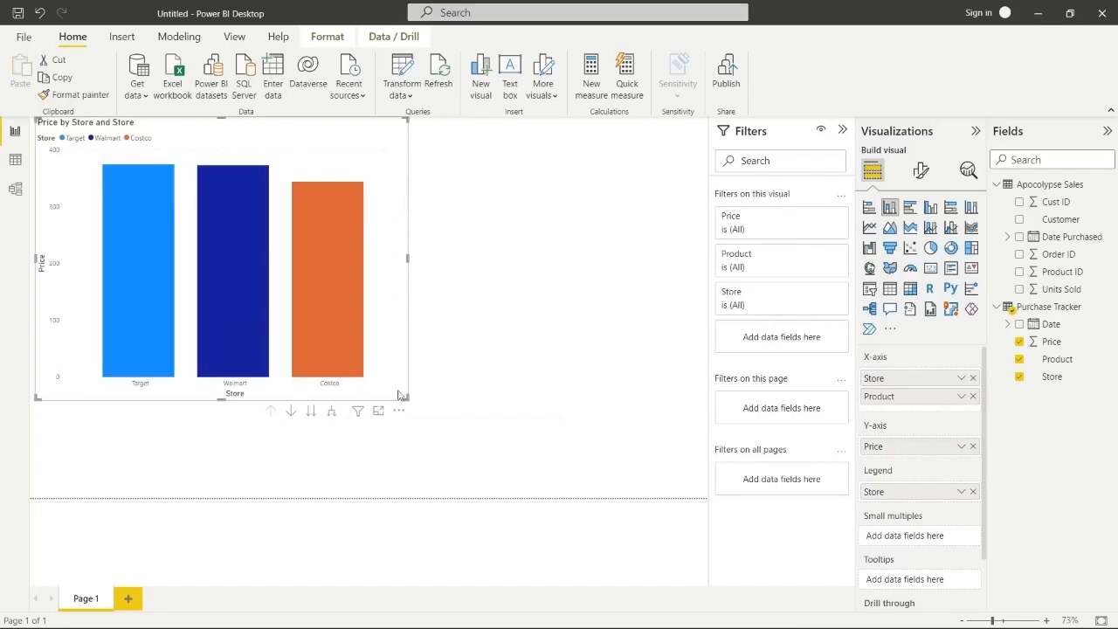
pyautogui.moveTo(399, 395); pyautogui.dragTo(292, 294)
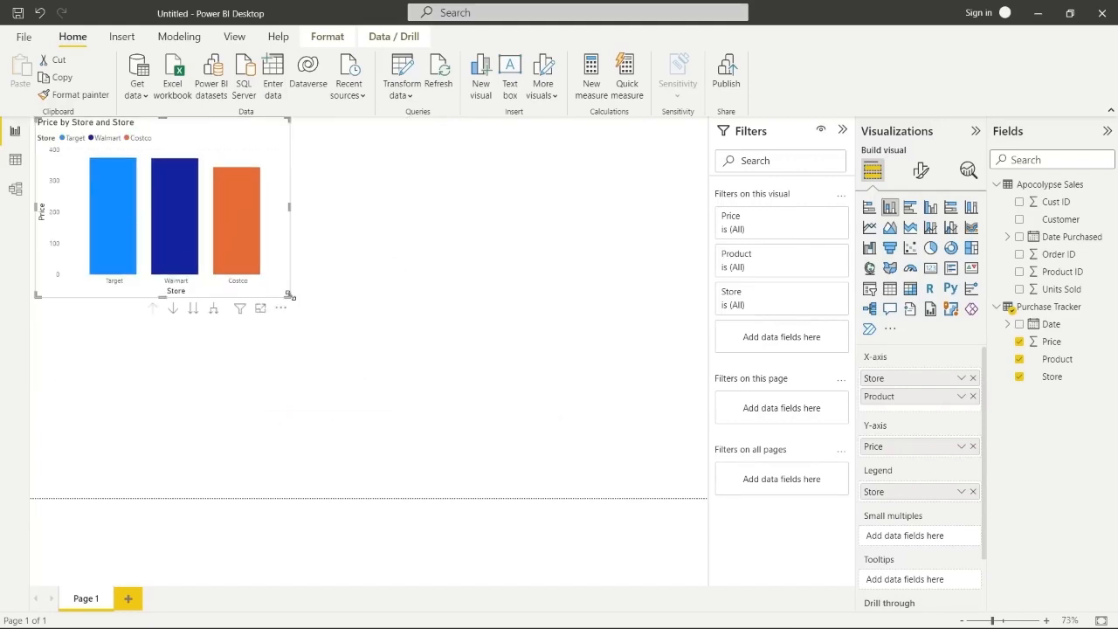
pyautogui.click(394, 302)
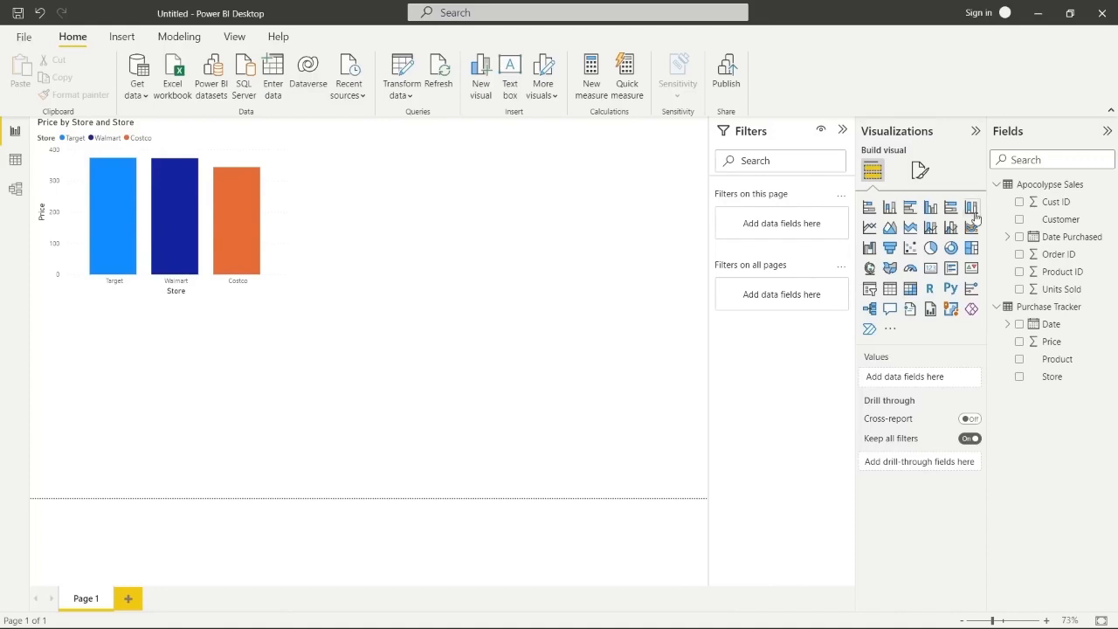
# Create a stacked bar chart of Units Sold by Customer, using Customer as the legend too
pyautogui.click(1019, 219)
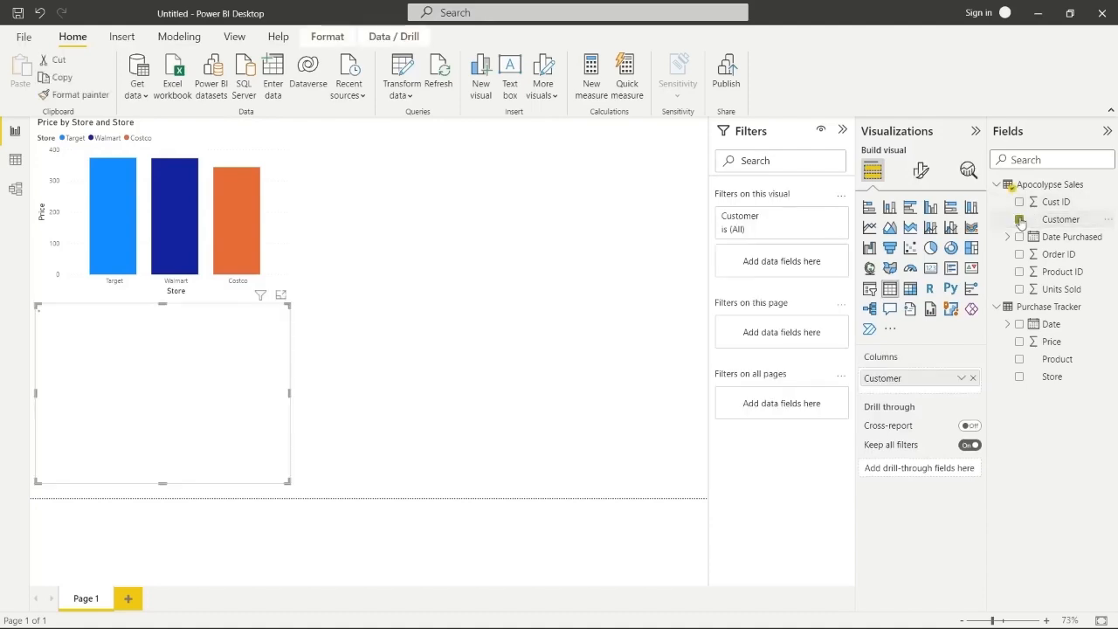
pyautogui.click(869, 207)
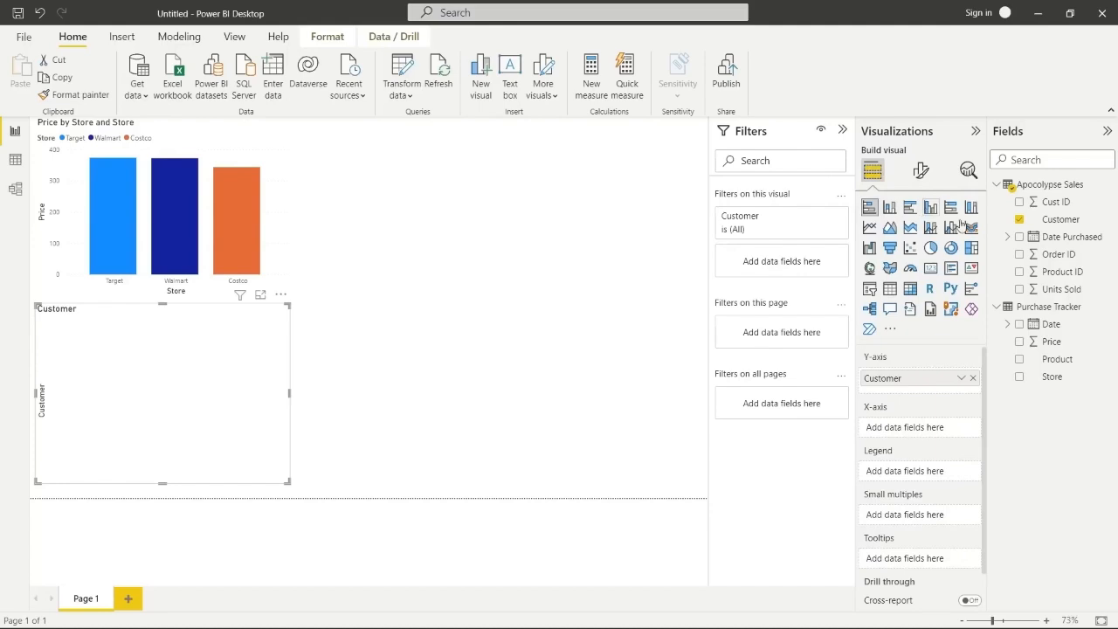
pyautogui.click(1018, 290)
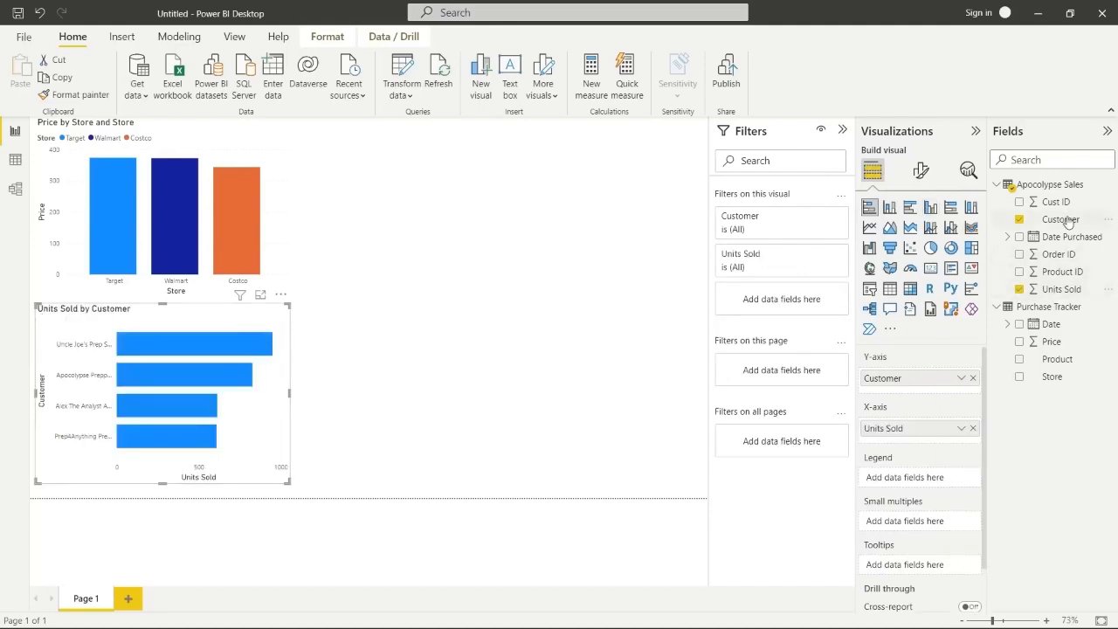
pyautogui.moveTo(1067, 220); pyautogui.dragTo(928, 479)
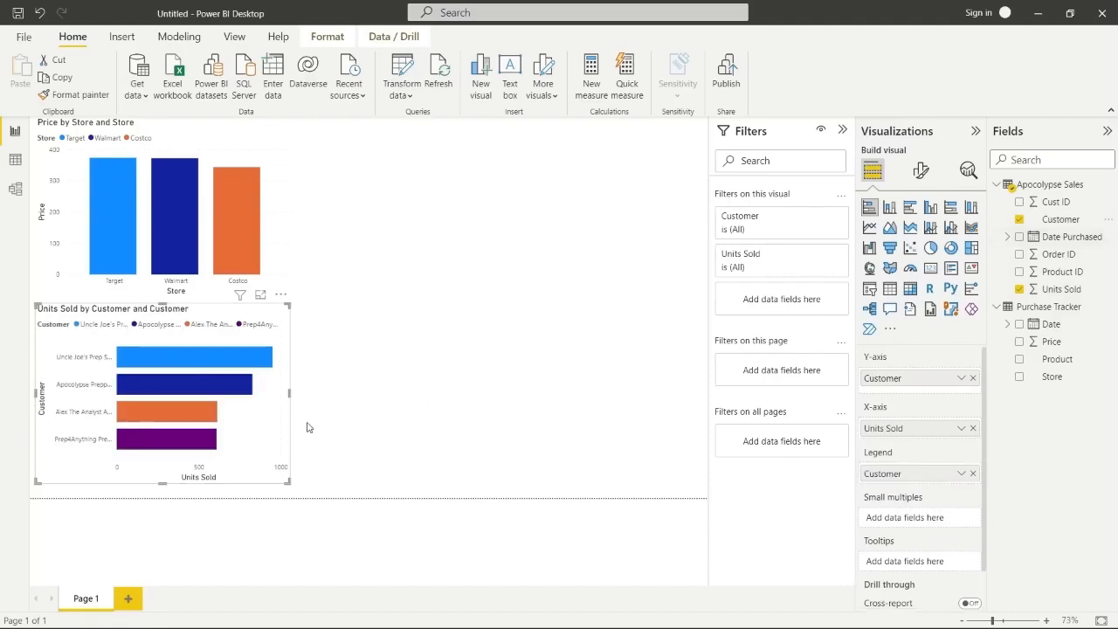
# Move the units sold chart beside the price chart and enlarge it toward the page's right edge
pyautogui.moveTo(273, 321); pyautogui.dragTo(528, 182)
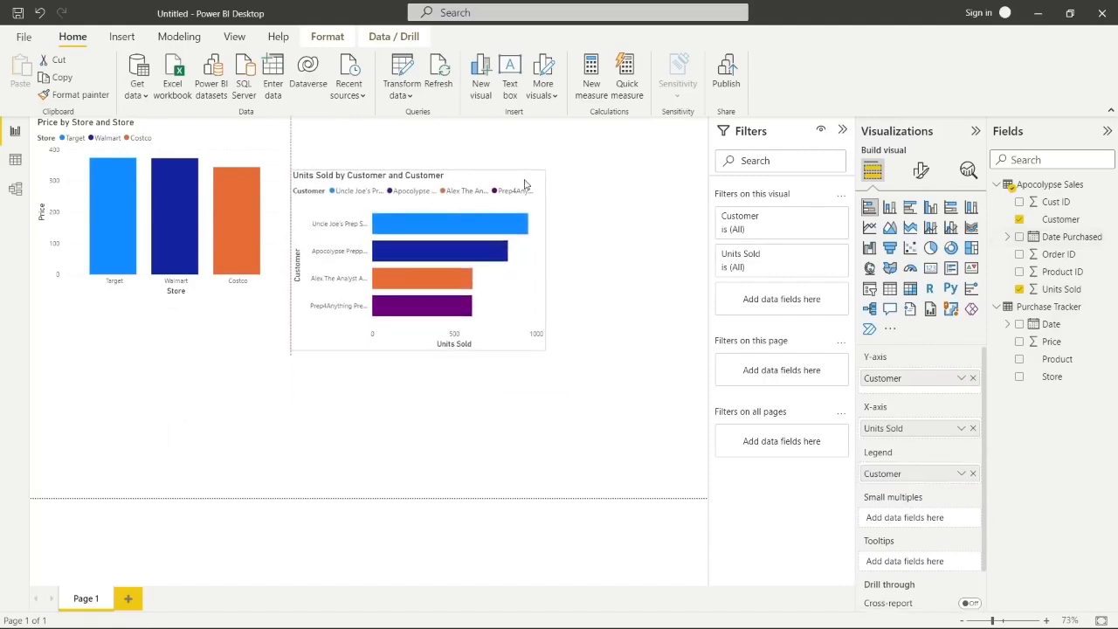
pyautogui.moveTo(543, 349); pyautogui.dragTo(699, 435)
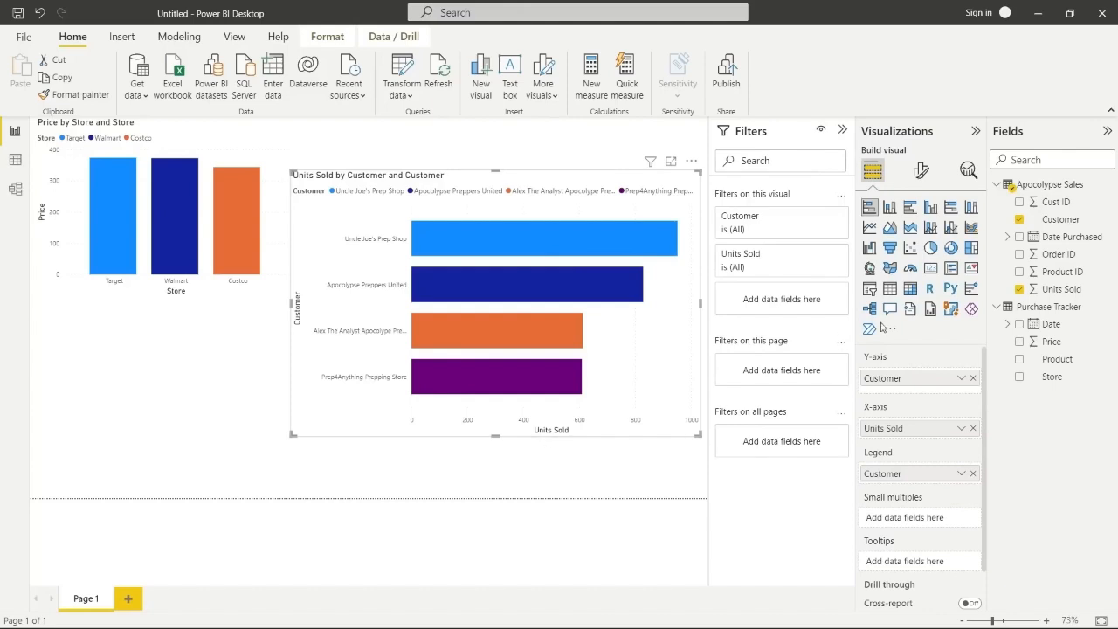
# Add Order ID below Customer on the Y-axis, and drill down into Uncle Joe's Prep Shop and back up
pyautogui.moveTo(1062, 255); pyautogui.dragTo(917, 393)
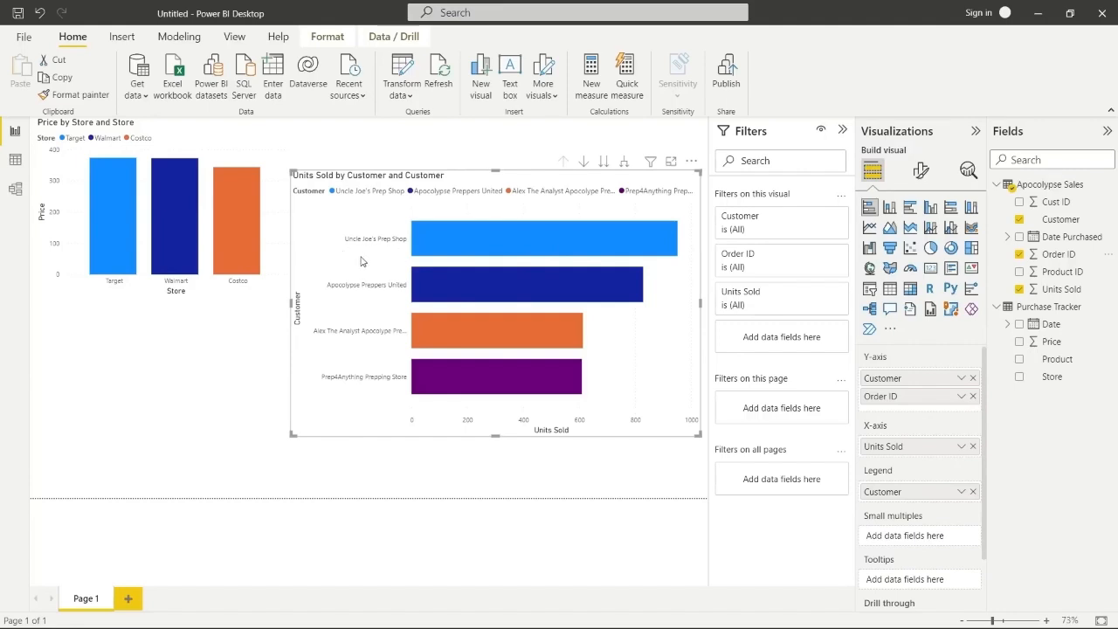
pyautogui.click(583, 163)
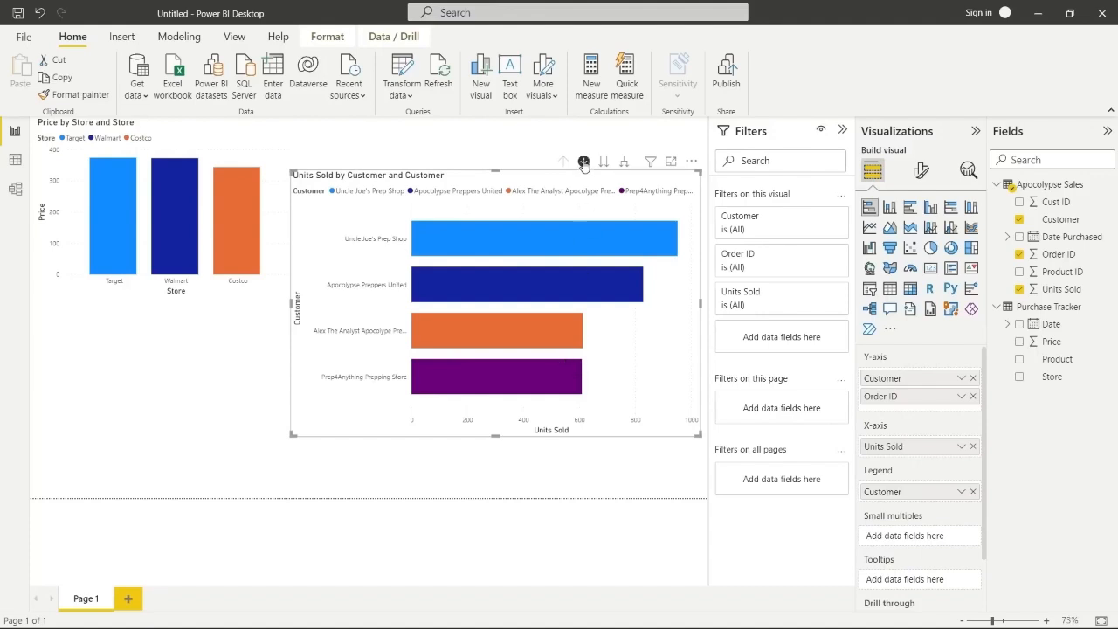
pyautogui.click(491, 237)
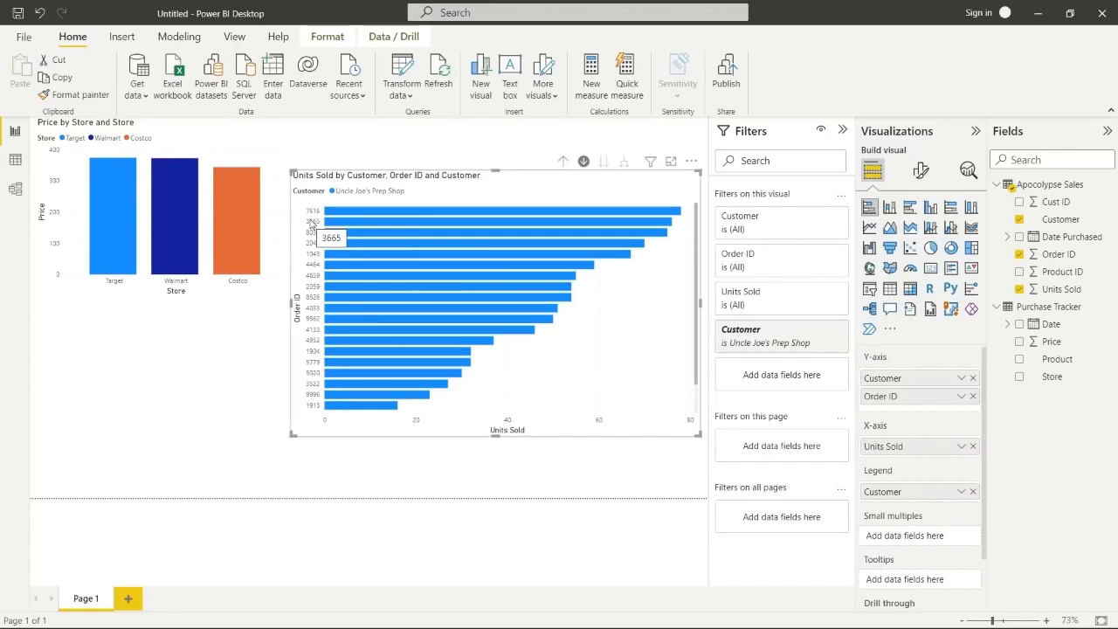
pyautogui.click(563, 162)
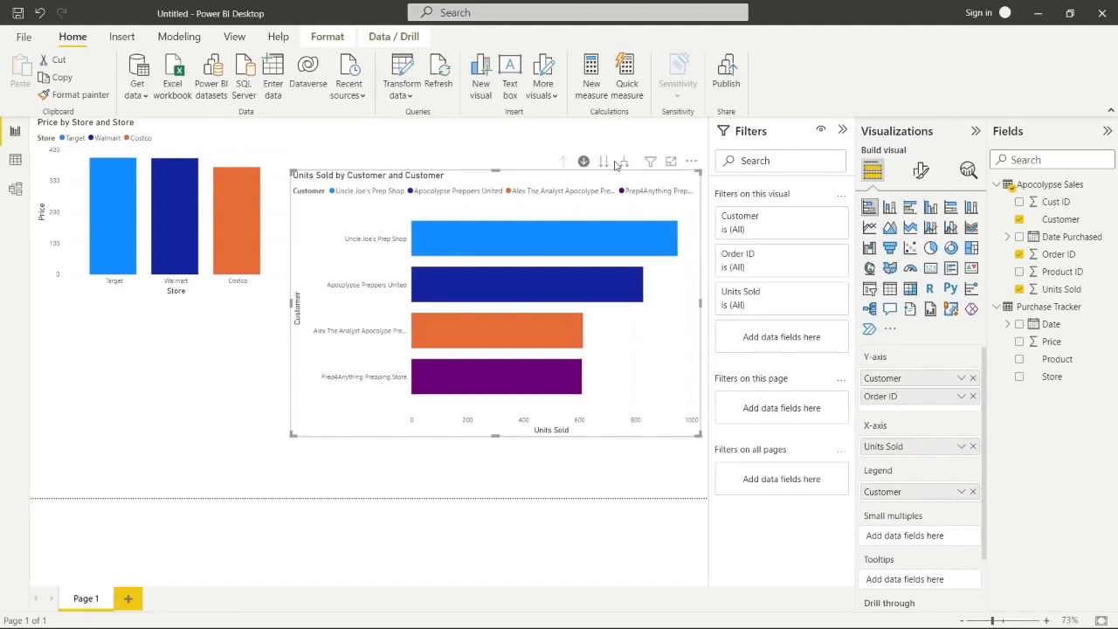
# View the units sold chart at the next hierarchy level and expanded to customer with order, drilling back up after each
pyautogui.click(604, 162)
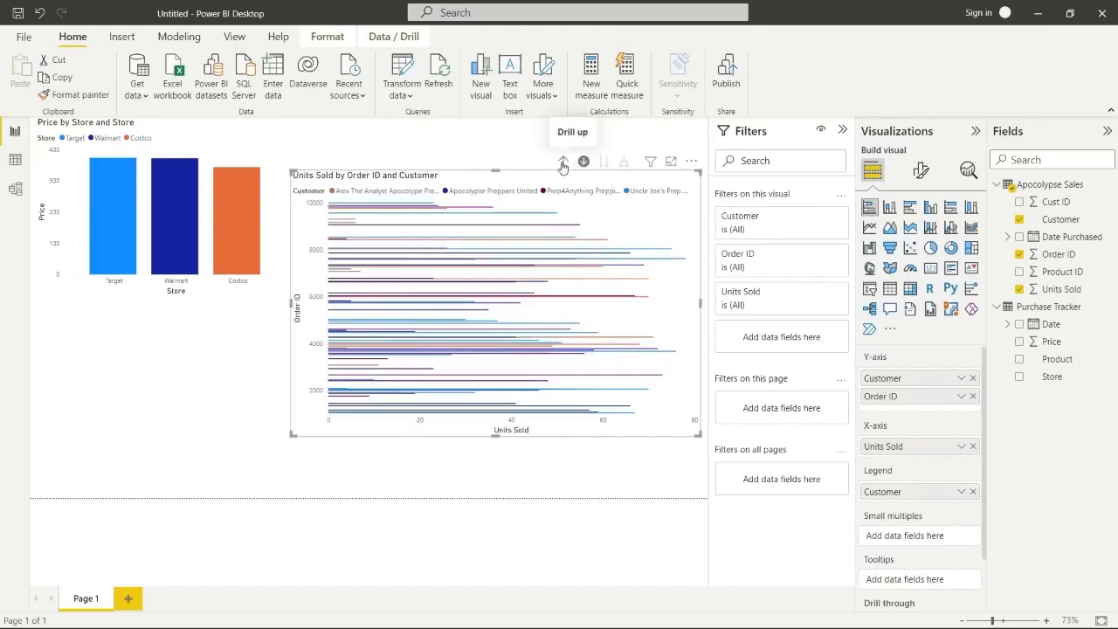
pyautogui.click(563, 164)
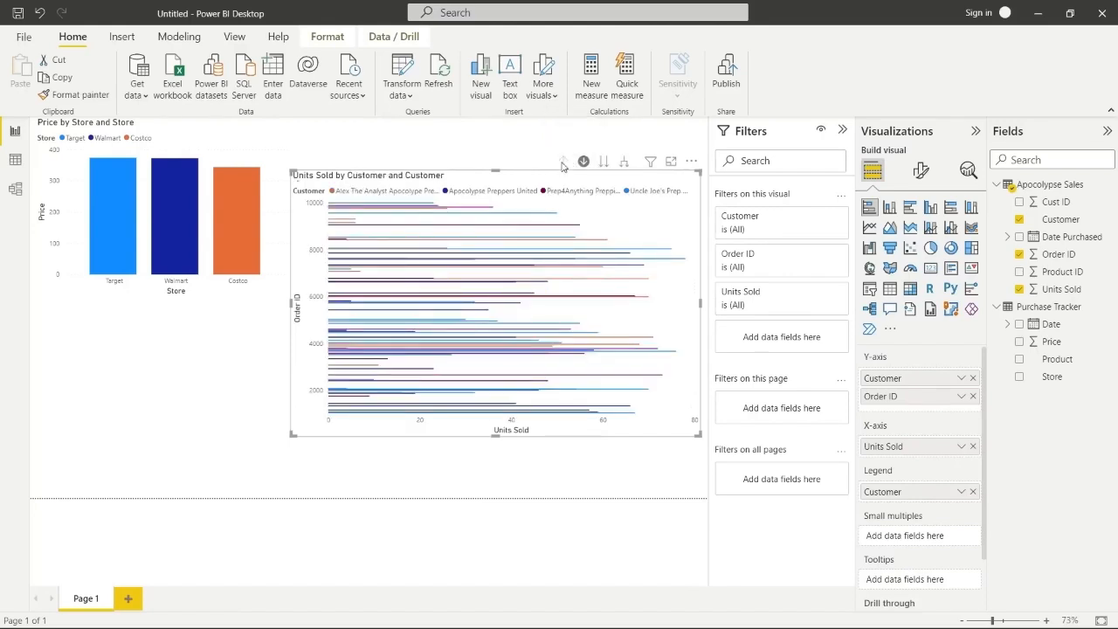
pyautogui.click(625, 166)
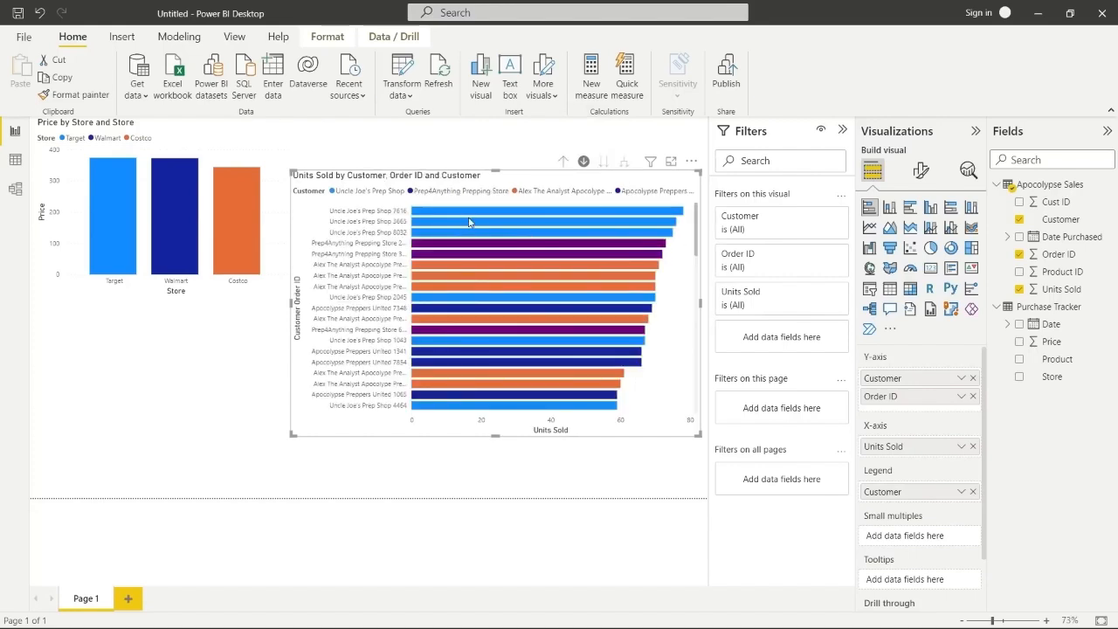
pyautogui.click(563, 165)
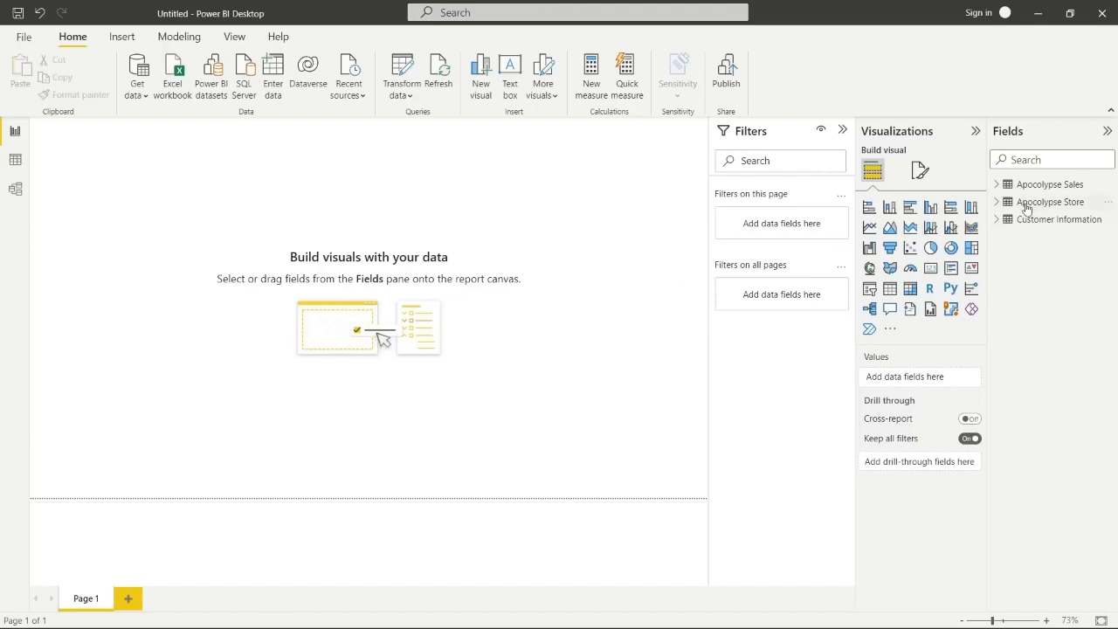
# Create a table of Product Name and Price from the Apocolypse Store data on the empty page
pyautogui.click(997, 203)
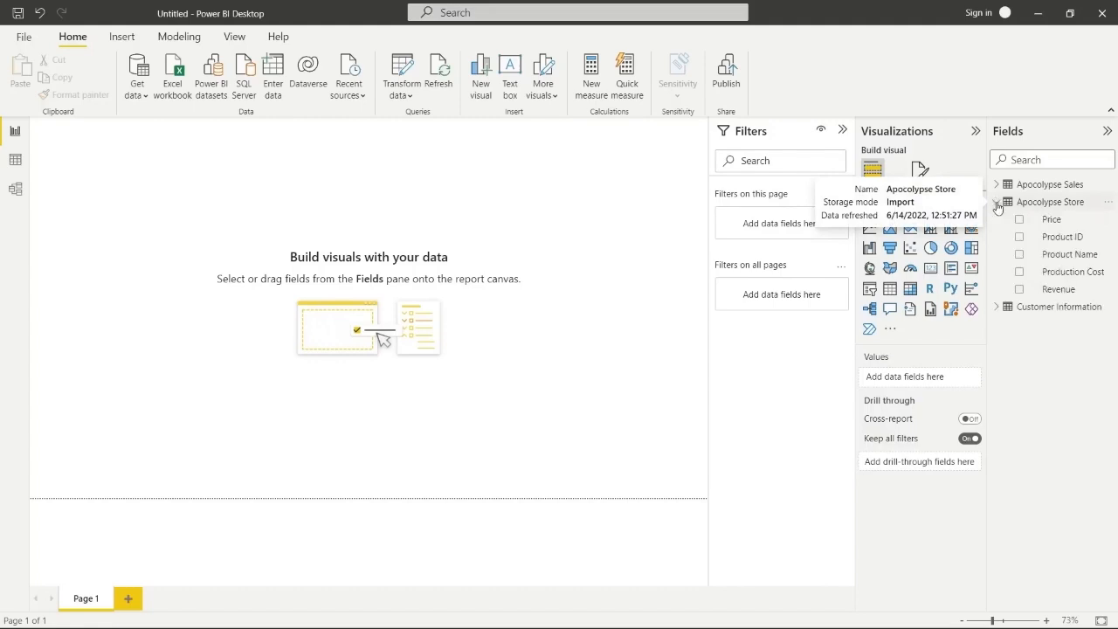
pyautogui.click(1019, 254)
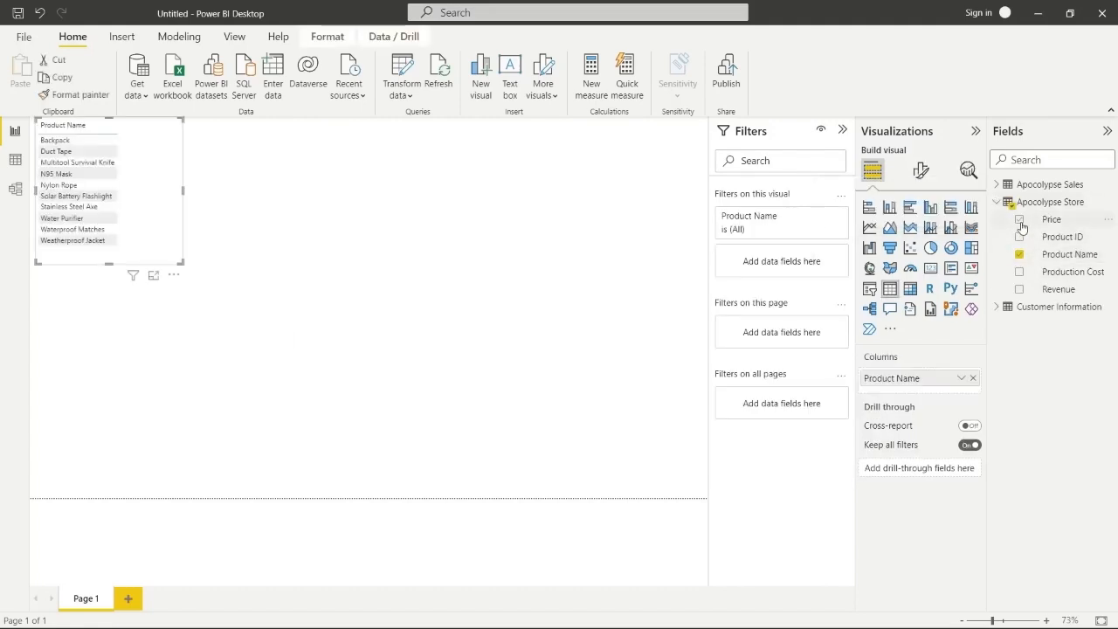
pyautogui.click(1020, 220)
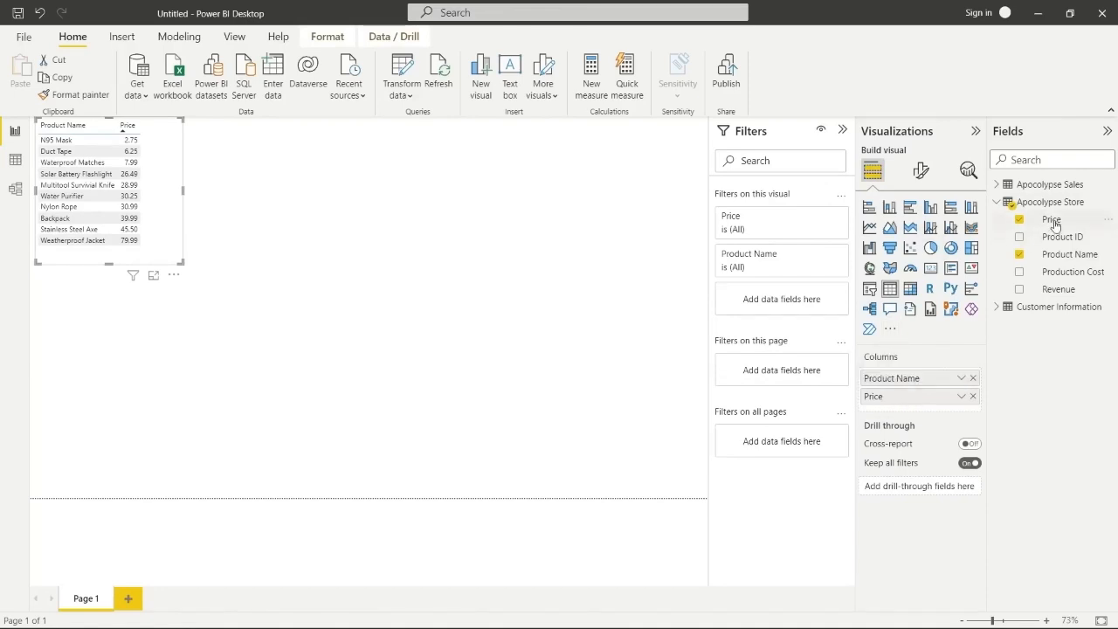
# Open the background color conditional formatting for the table's Price column and move the dialog clear of the table
pyautogui.rightClick(1054, 224)
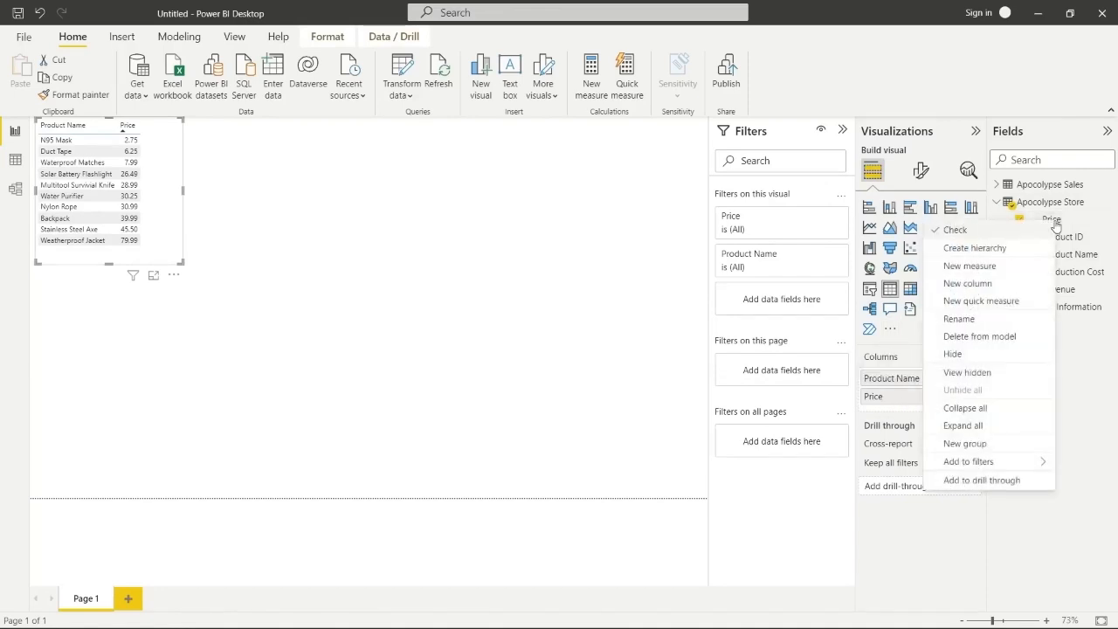
pyautogui.rightClick(911, 400)
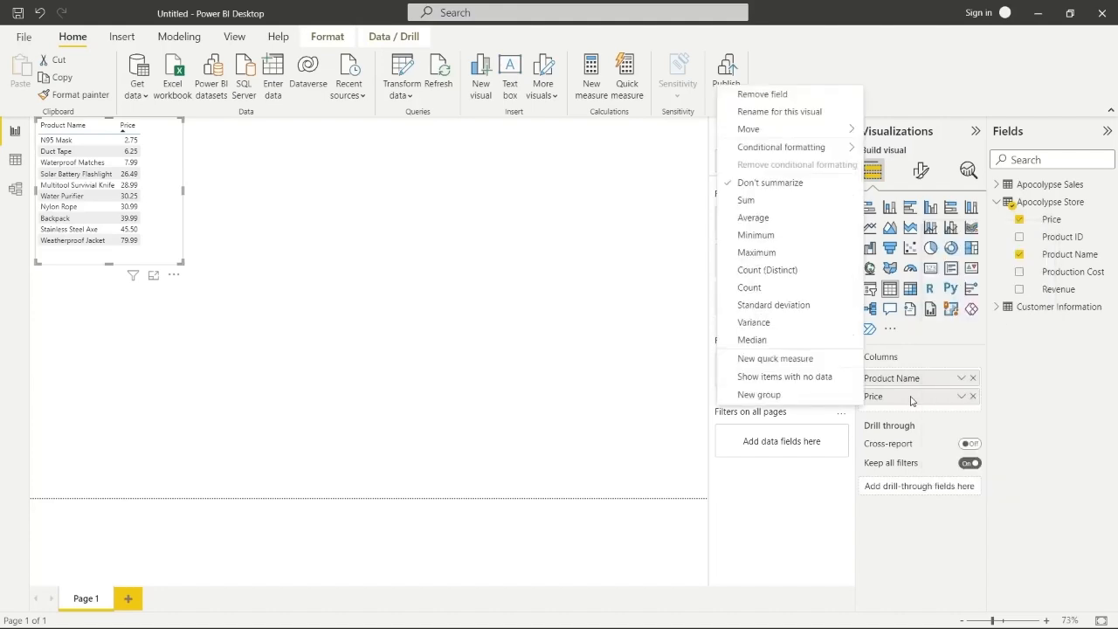
pyautogui.moveTo(836, 147)
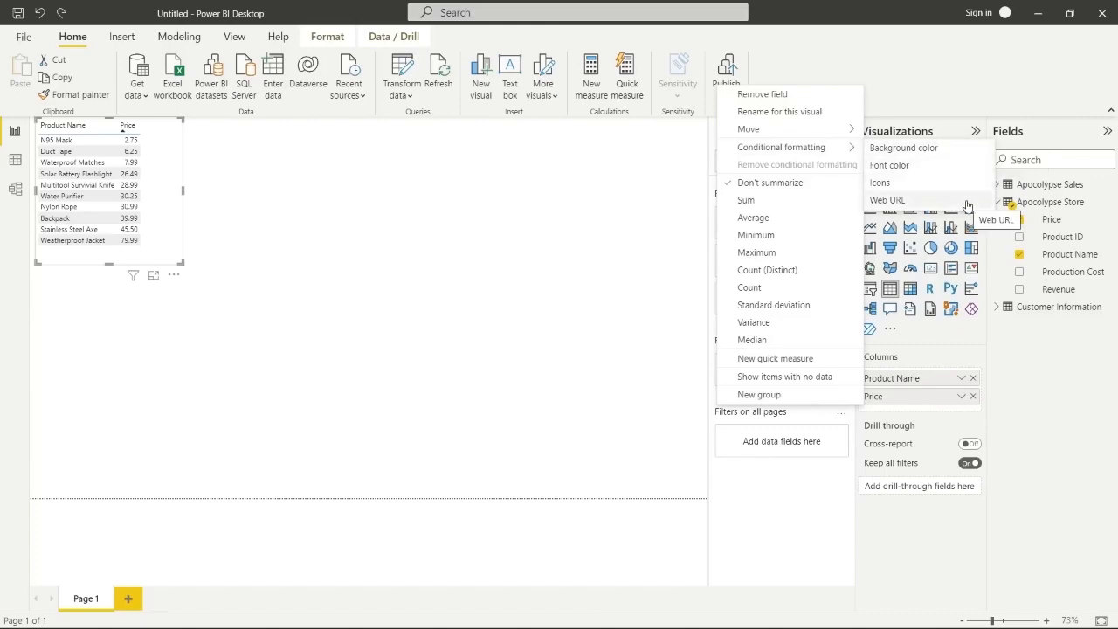
pyautogui.click(962, 156)
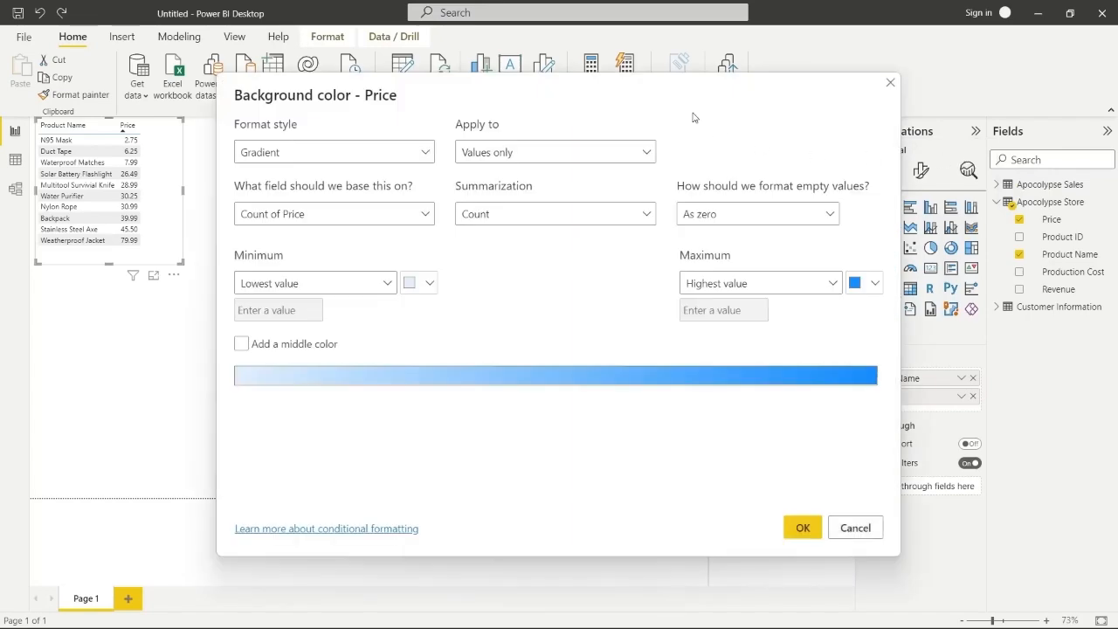
pyautogui.moveTo(604, 85); pyautogui.dragTo(676, 61)
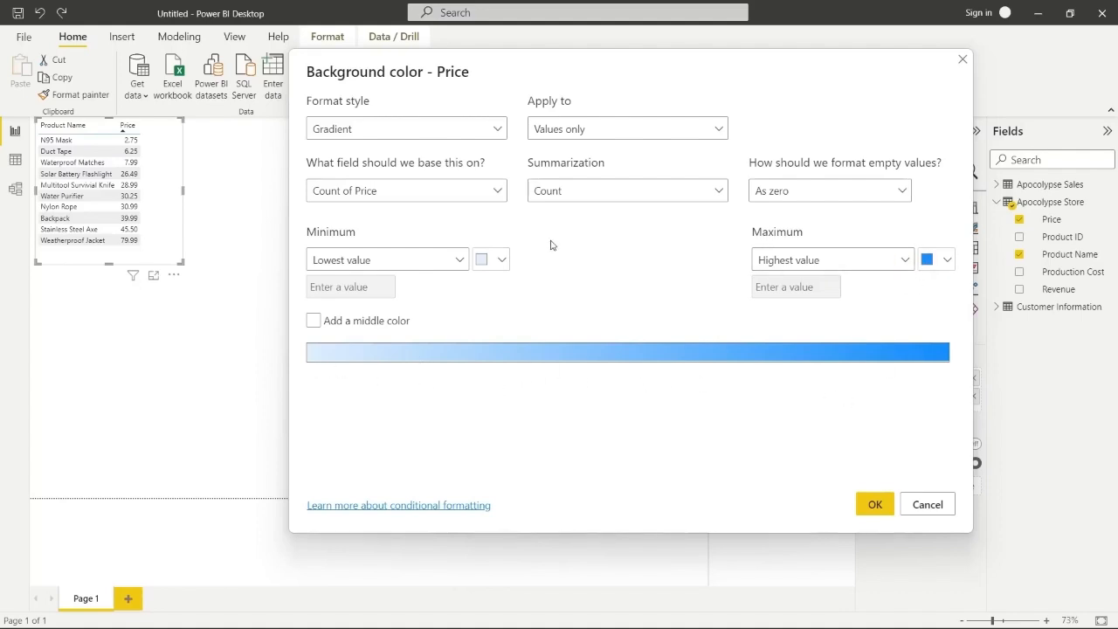
# Try the Rules format style and the Field value style based on Customer from Apocolypse Sales, viewing its summarization options
pyautogui.click(463, 129)
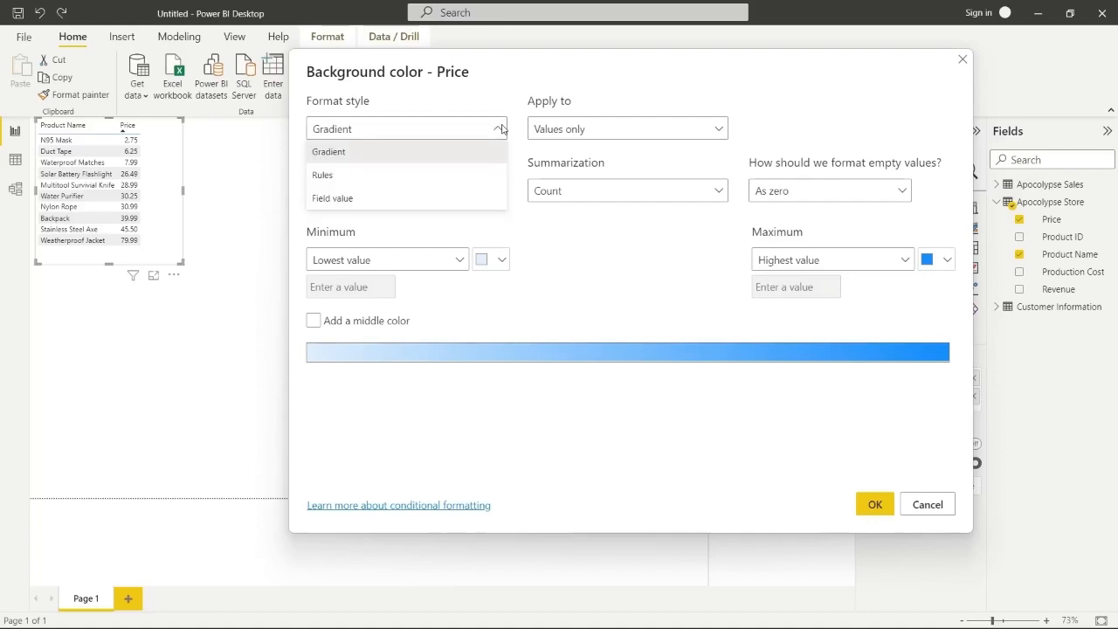
pyautogui.click(443, 175)
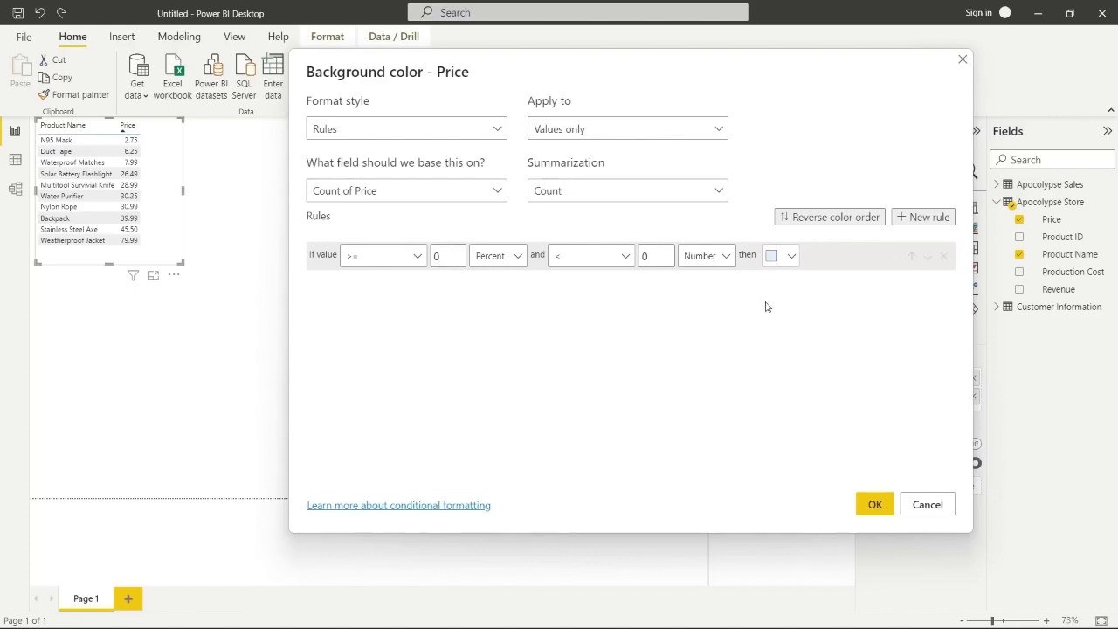
pyautogui.click(444, 129)
pyautogui.click(424, 199)
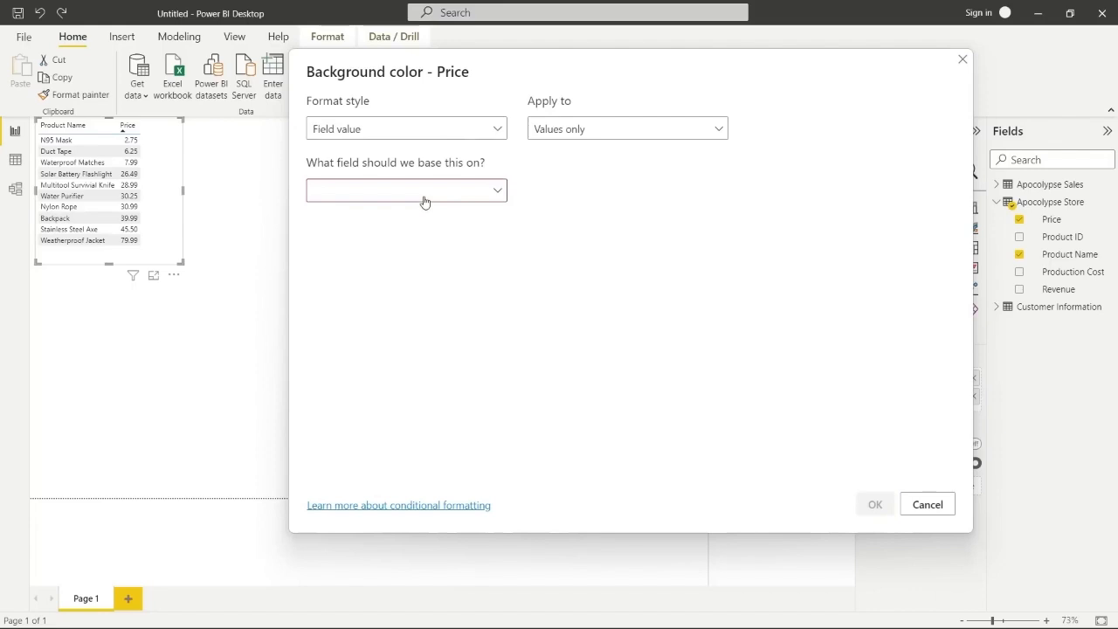
pyautogui.click(498, 194)
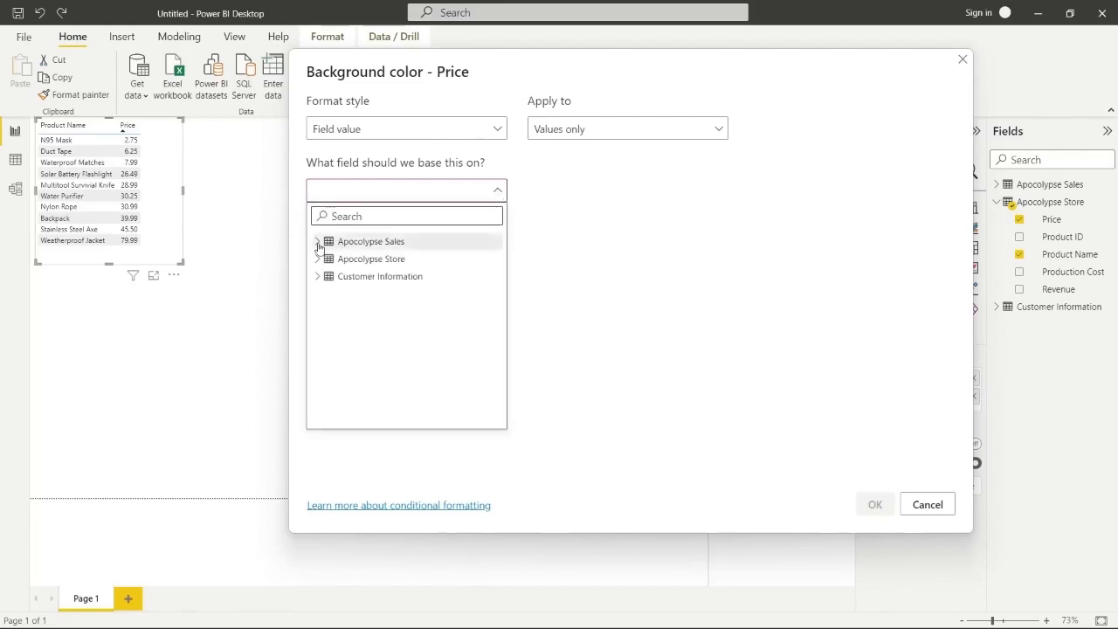
pyautogui.click(318, 242)
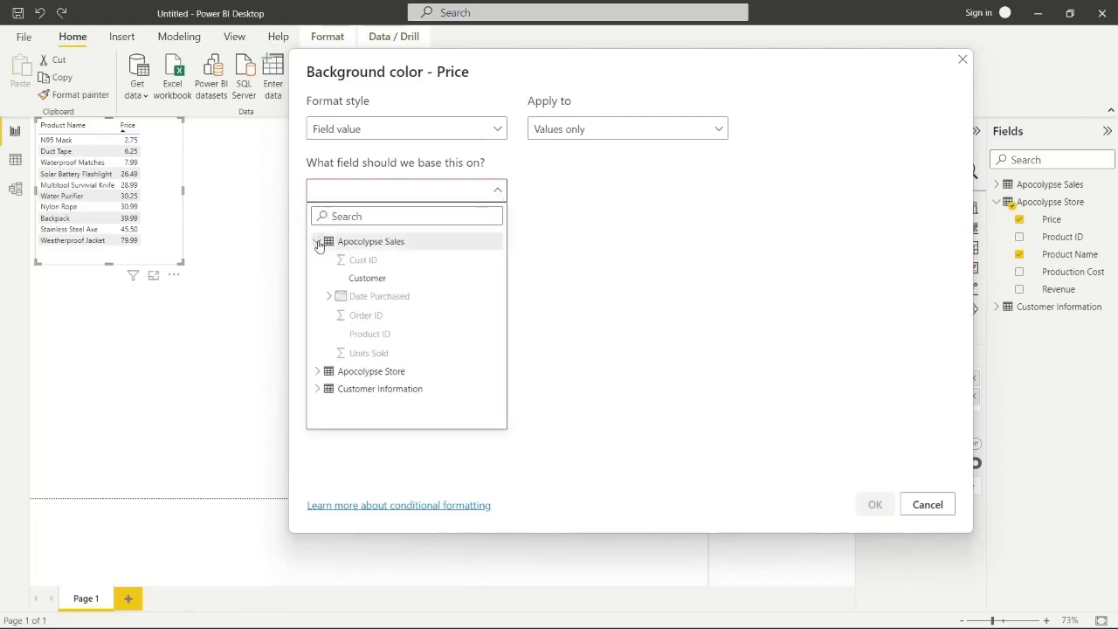
pyautogui.click(378, 280)
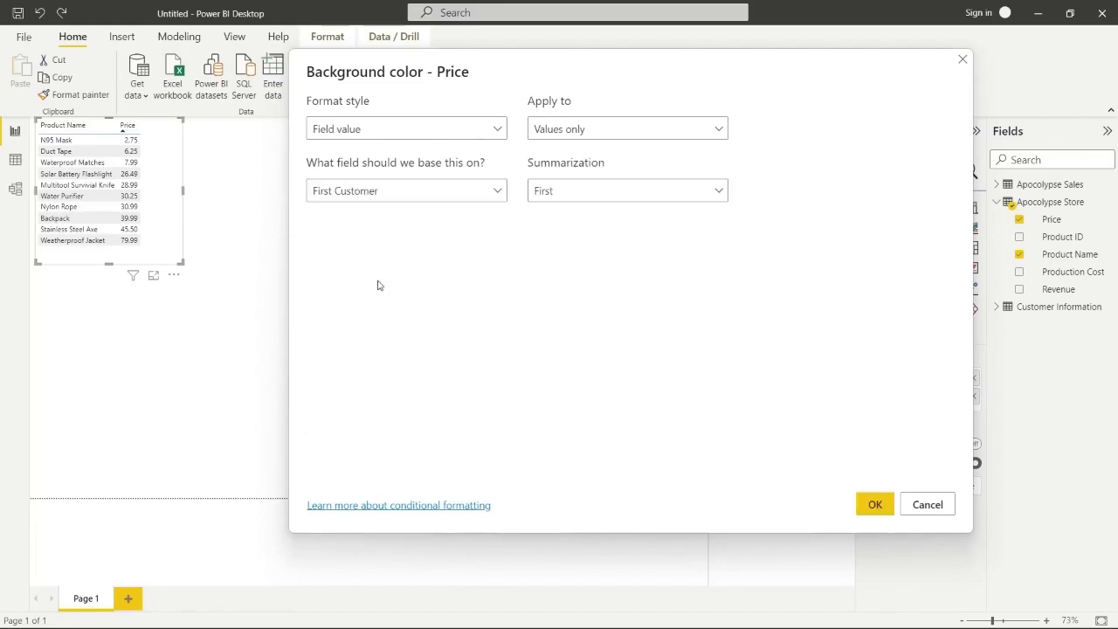
pyautogui.click(590, 191)
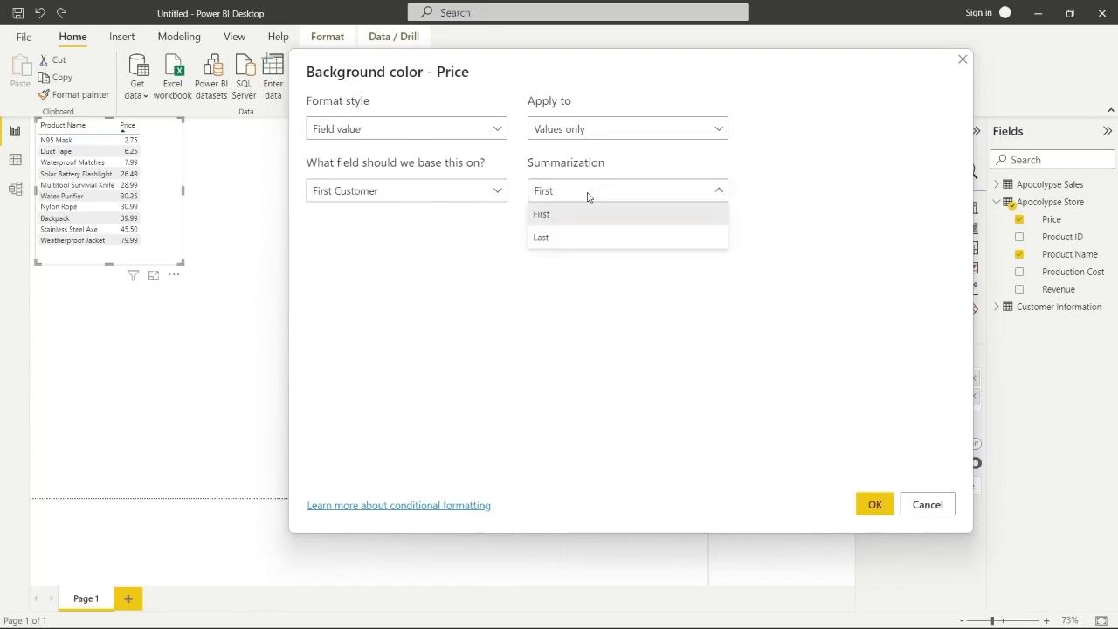
pyautogui.click(478, 237)
# Change the format style to Gradient based on Price from Apocolypse Store, and view the summarization options
pyautogui.click(494, 132)
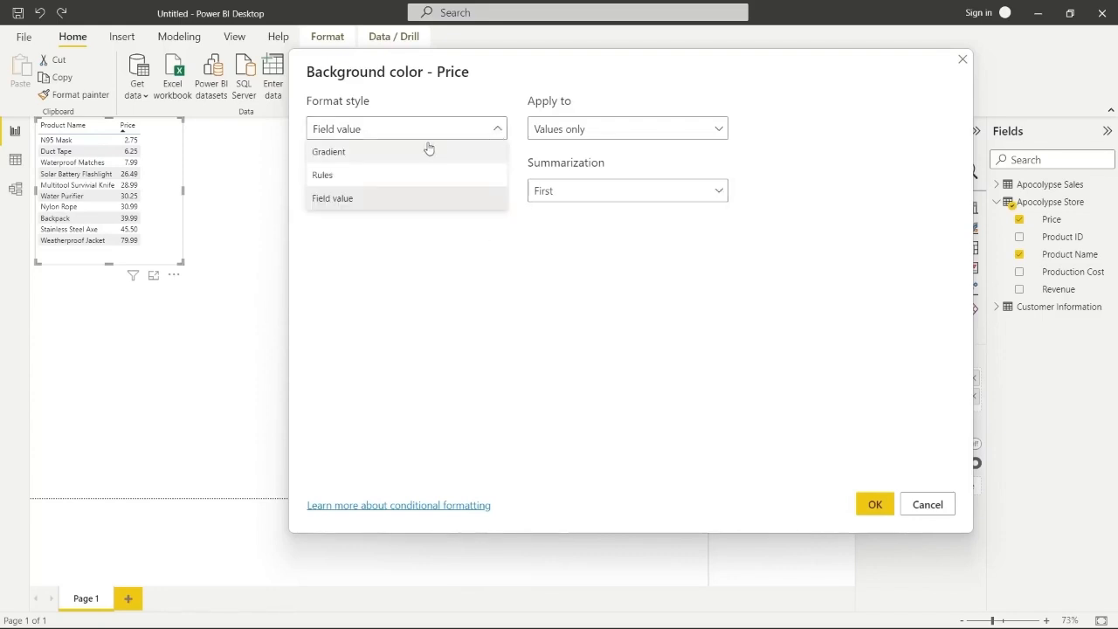
pyautogui.click(398, 152)
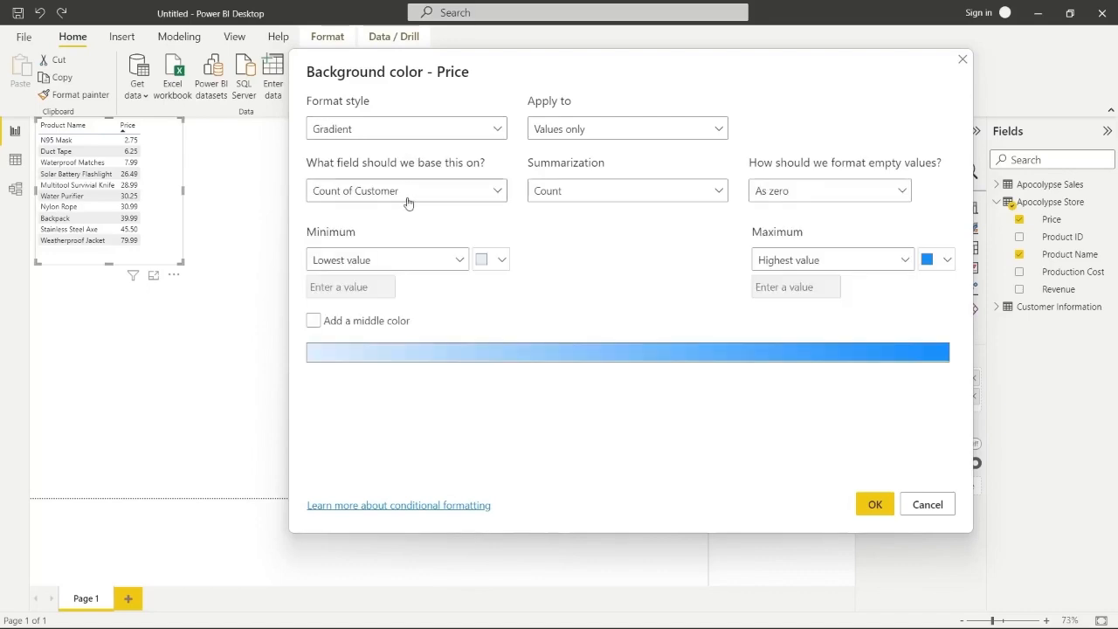
pyautogui.click(407, 194)
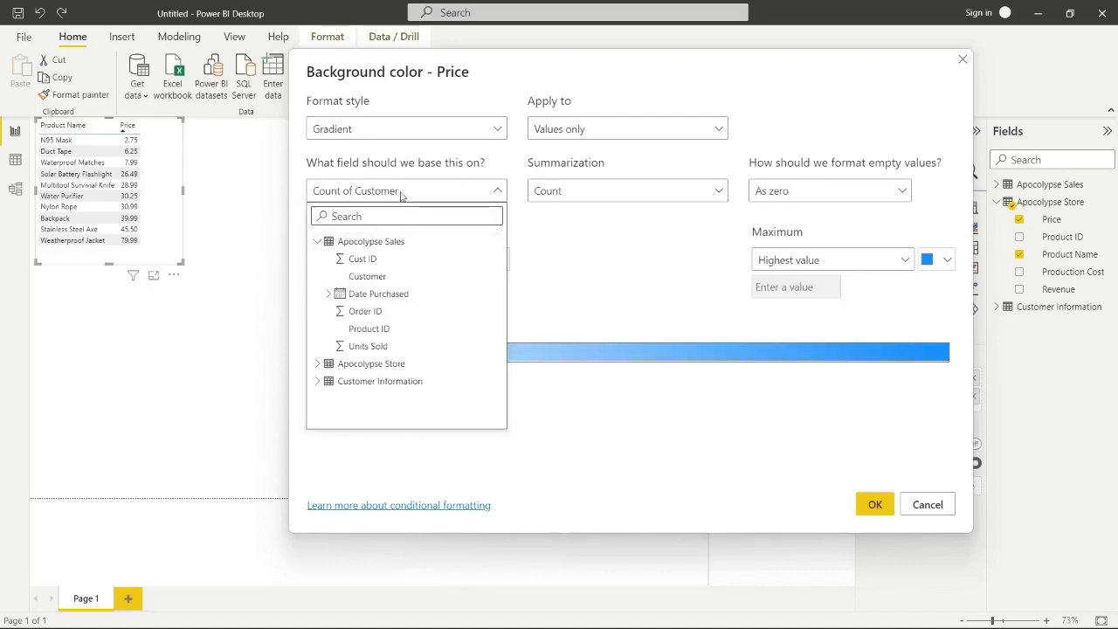
pyautogui.click(318, 367)
pyautogui.scroll(-2, 382, 336)
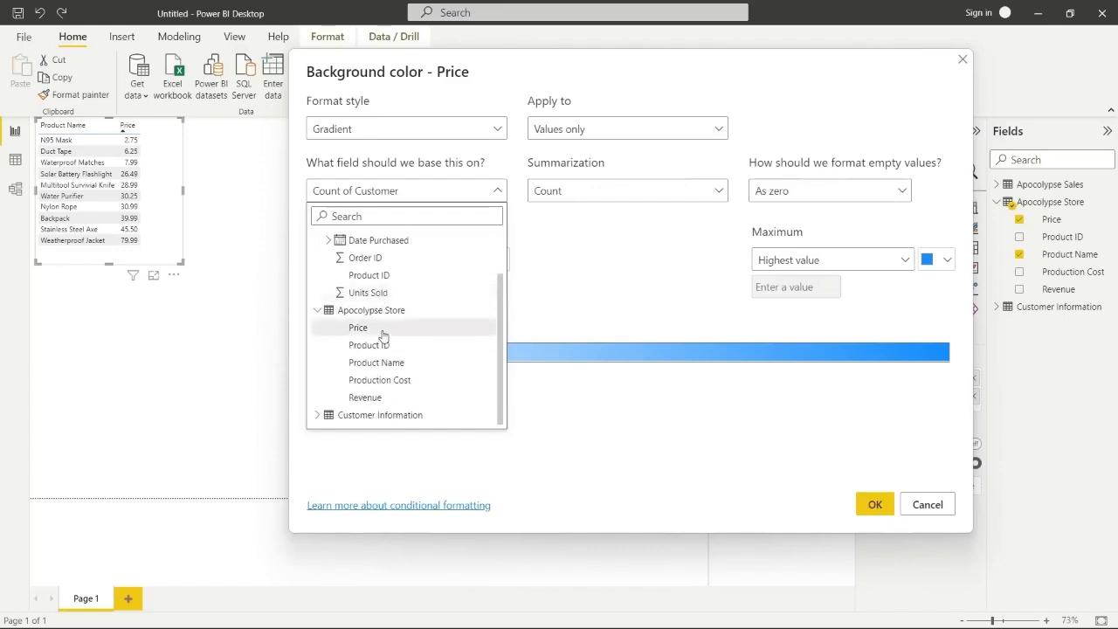
pyautogui.click(383, 329)
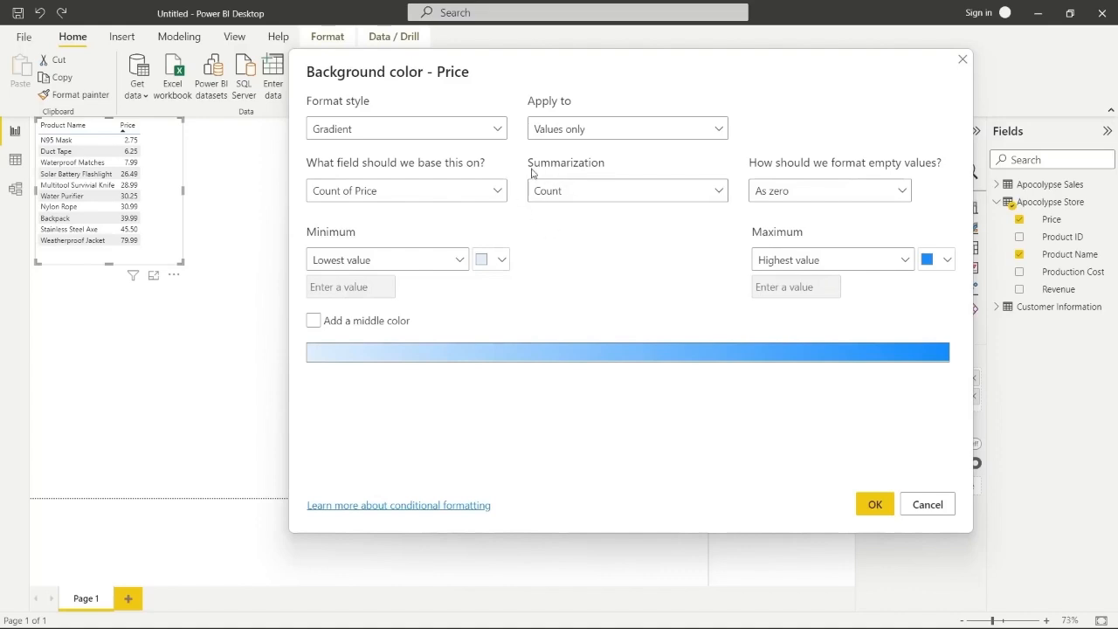
pyautogui.click(588, 196)
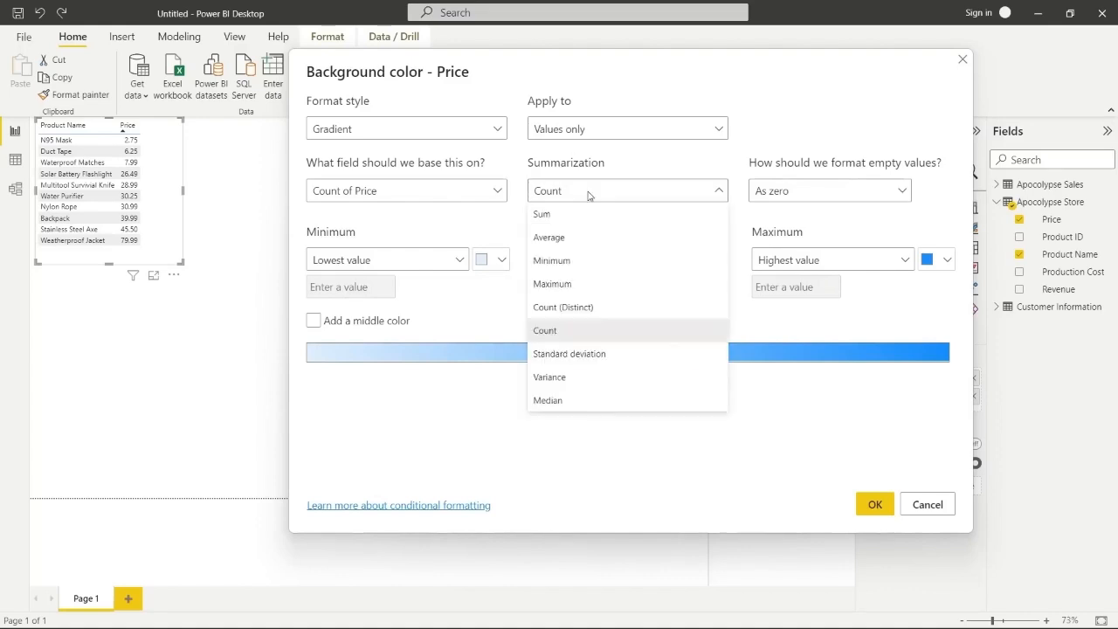
pyautogui.click(588, 196)
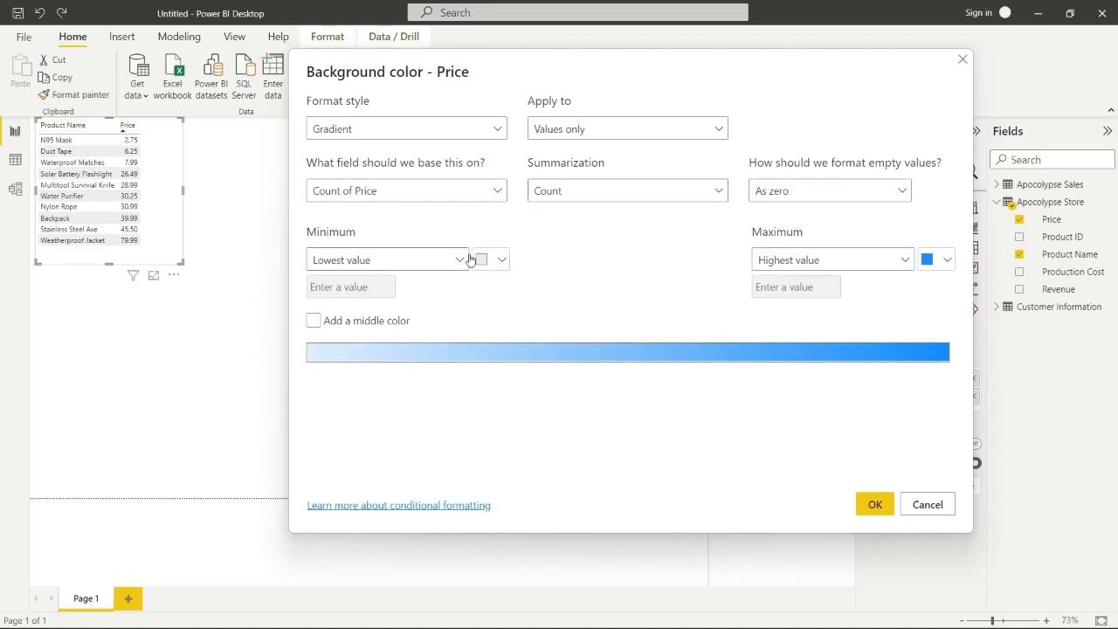
# Set the gradient's minimum color to bright green (#00FF00) and its maximum color to dark red, and apply the formatting
pyautogui.click(495, 264)
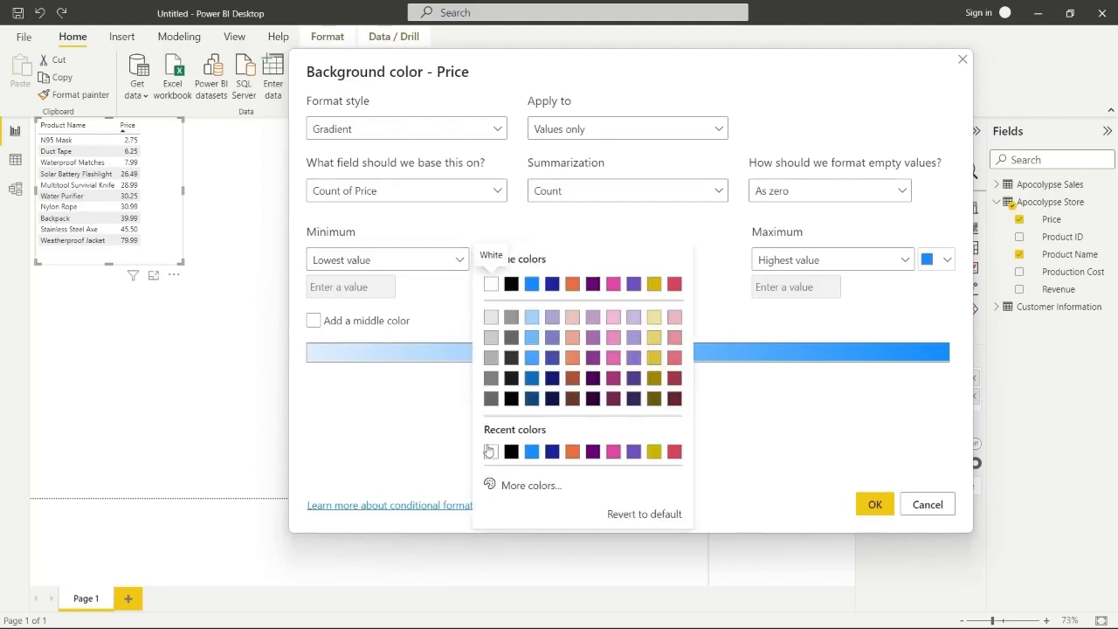
pyautogui.click(519, 489)
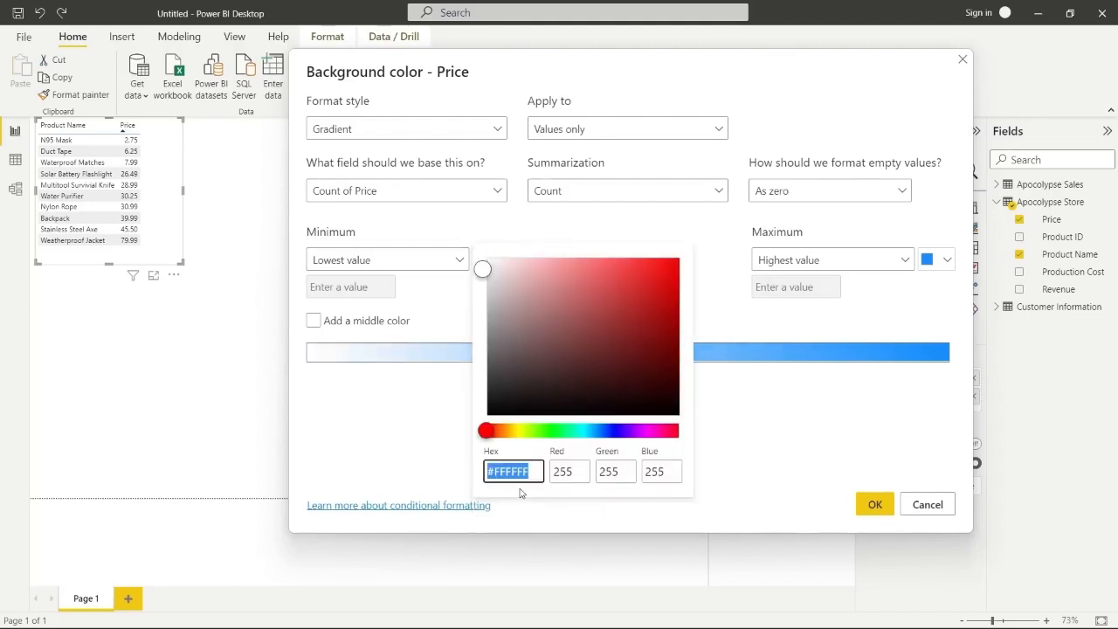
pyautogui.click(551, 435)
pyautogui.moveTo(604, 372); pyautogui.dragTo(674, 255)
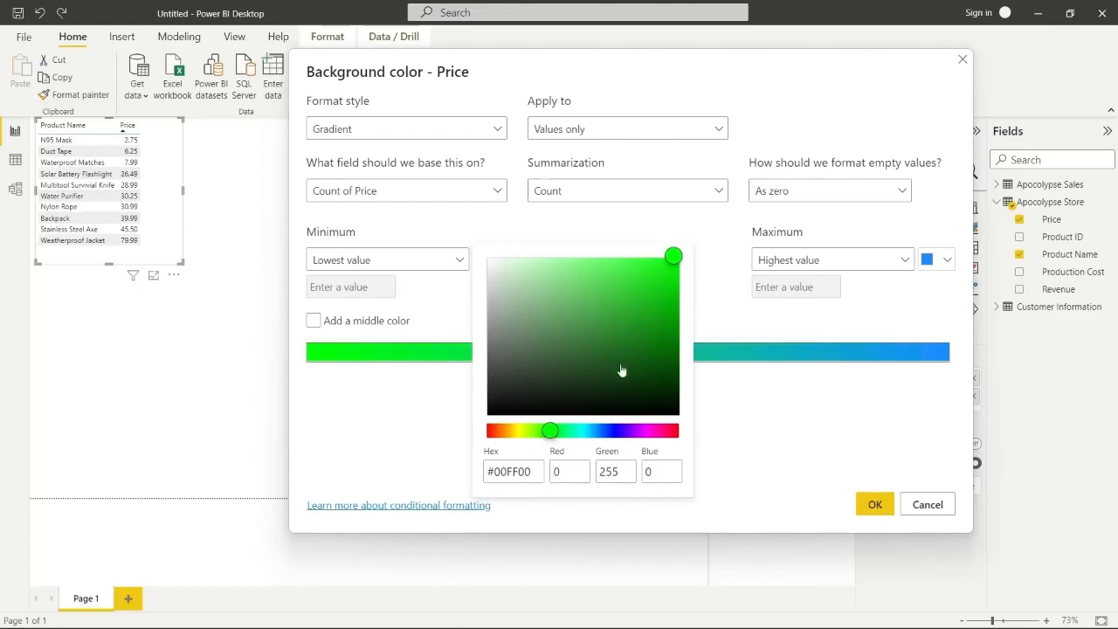
pyautogui.click(941, 265)
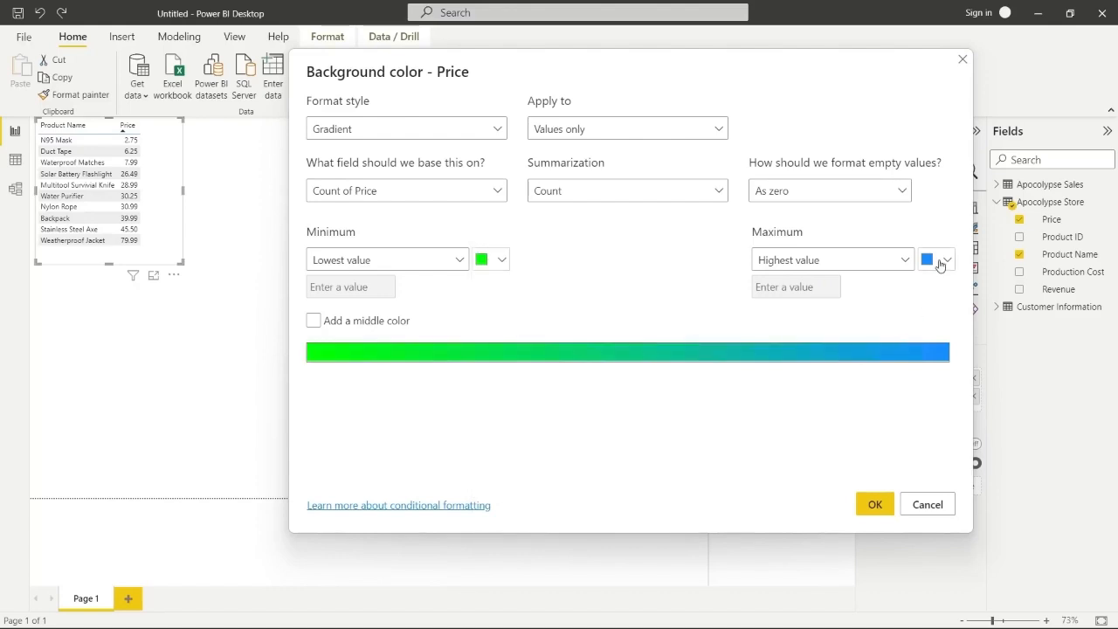
pyautogui.click(940, 265)
pyautogui.click(935, 384)
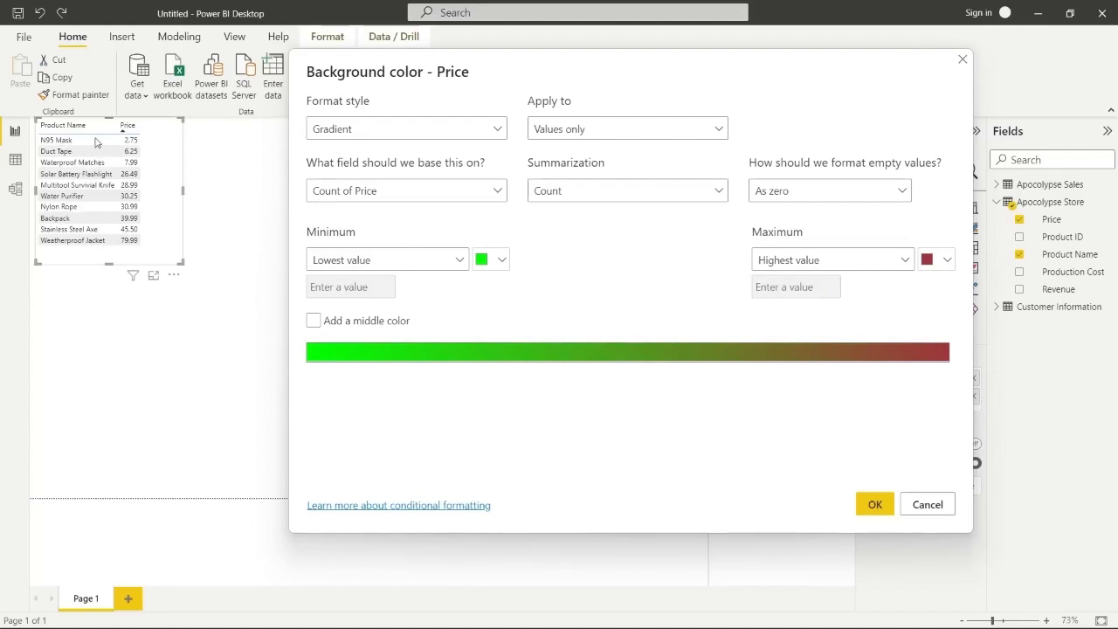
pyautogui.click(876, 504)
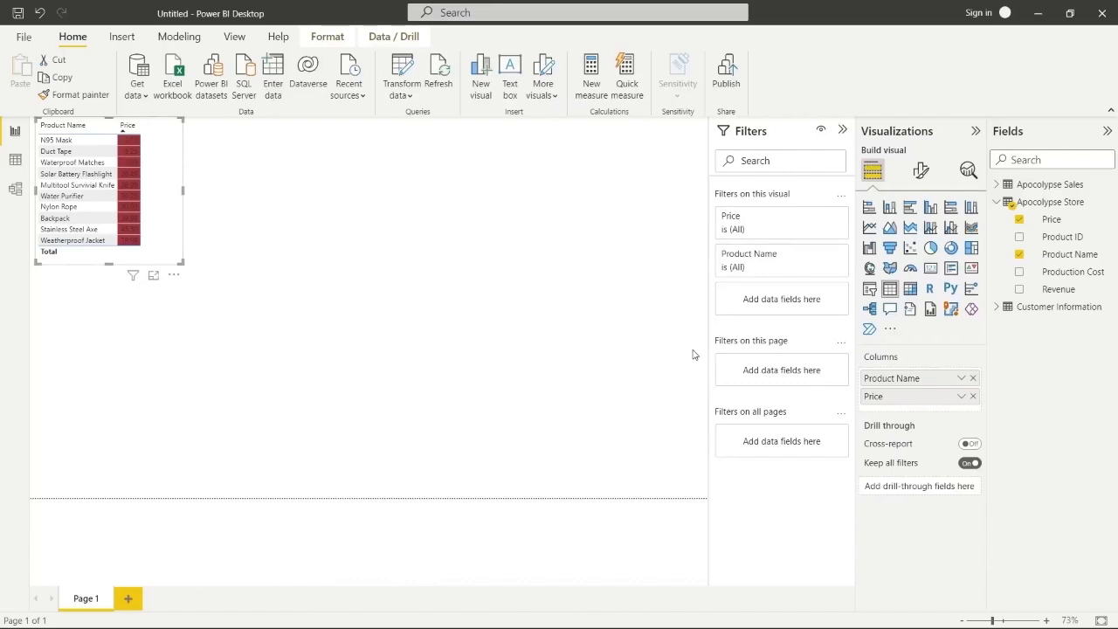
# Reopen the Price column's background color formatting, set the summarization to Minimum, and apply it
pyautogui.rightClick(897, 401)
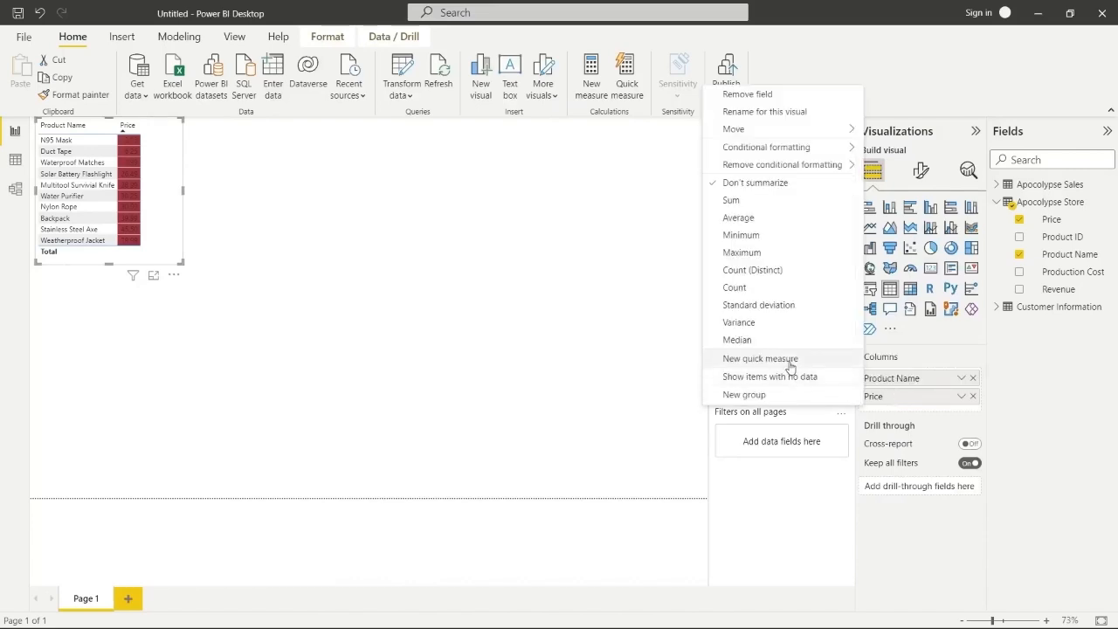
pyautogui.moveTo(791, 147)
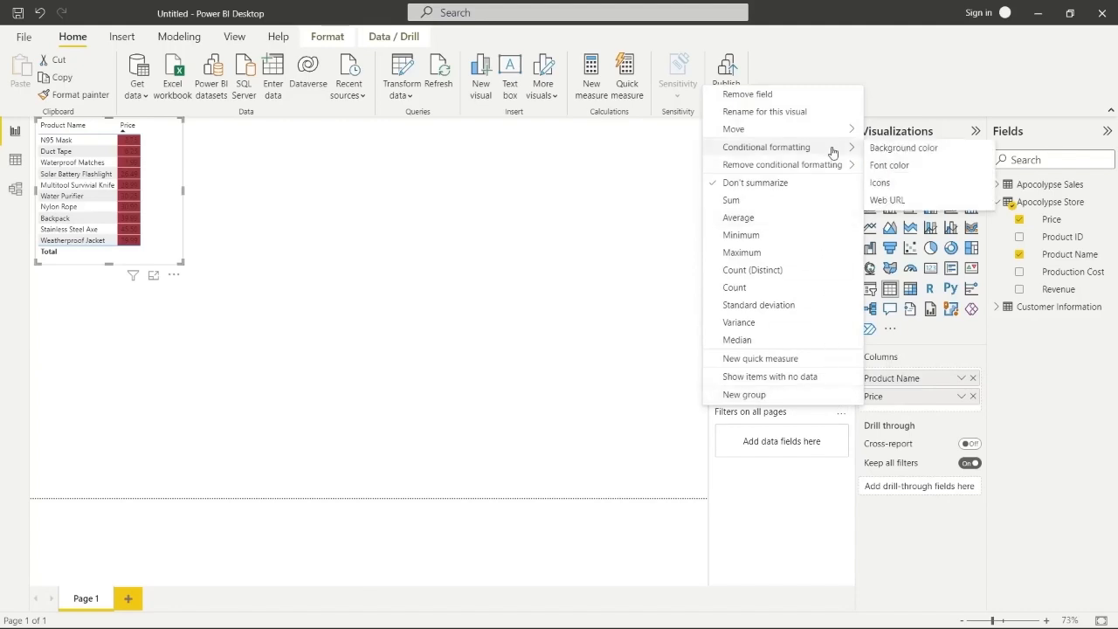
pyautogui.click(934, 152)
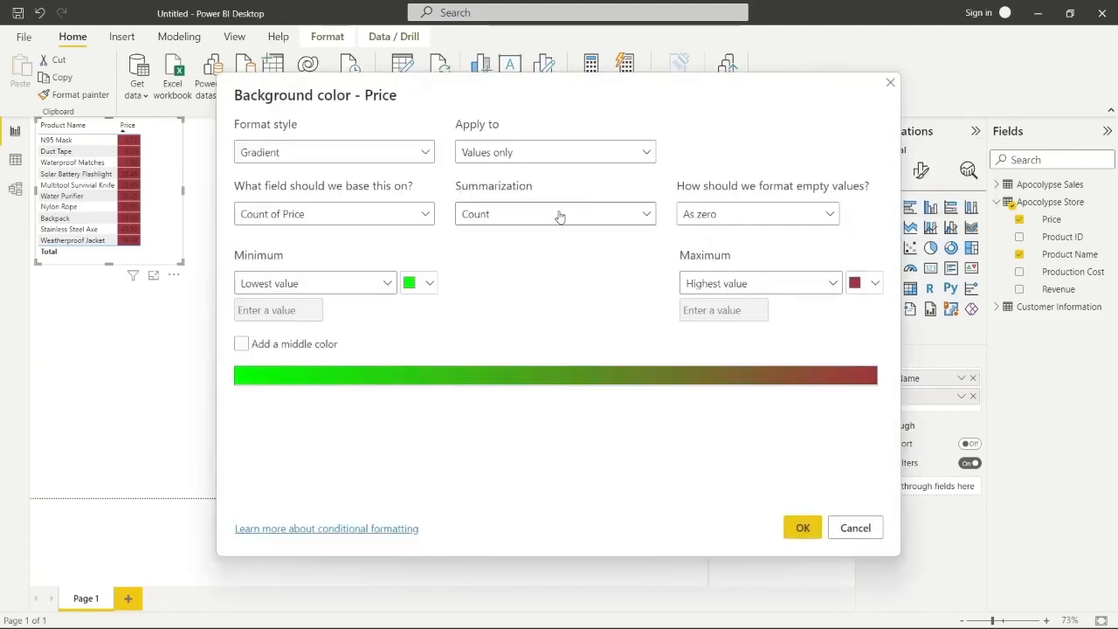
pyautogui.moveTo(579, 84); pyautogui.dragTo(742, 78)
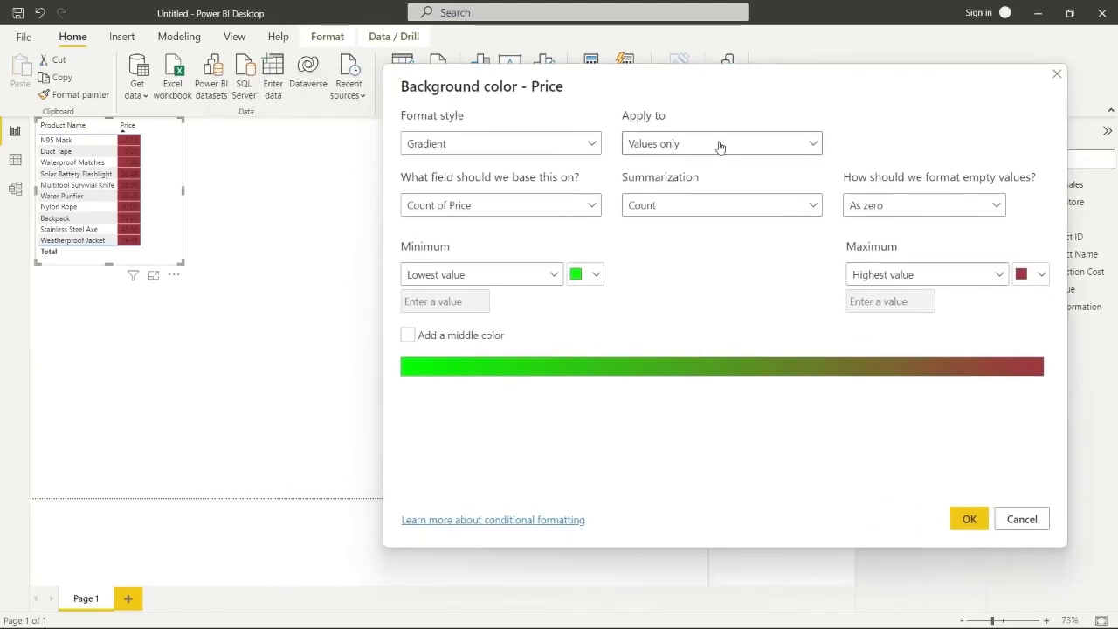
pyautogui.click(721, 215)
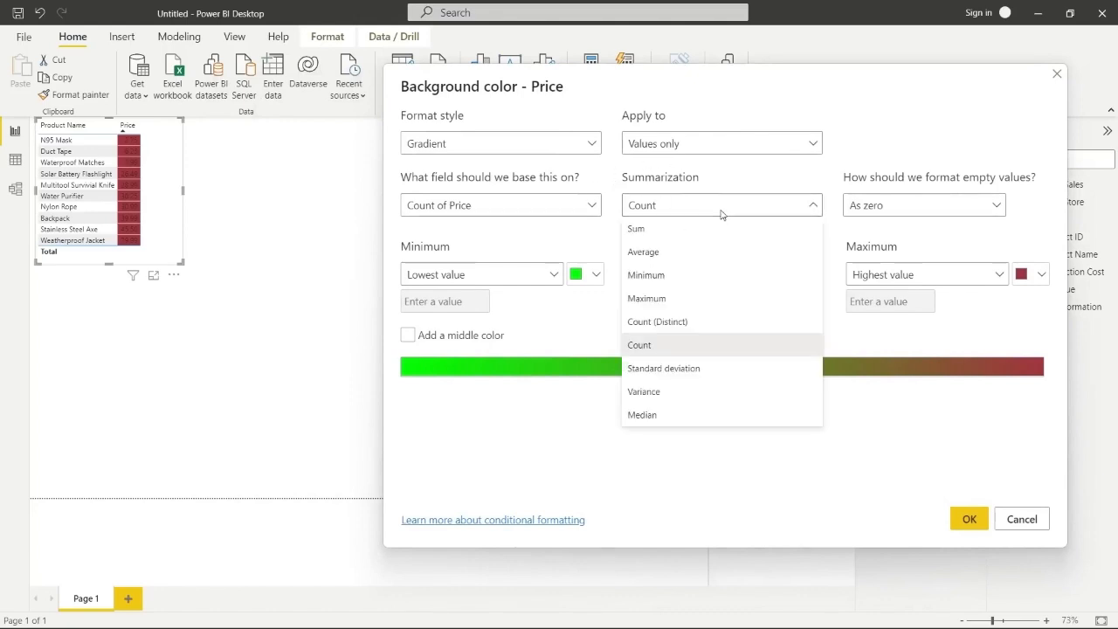
pyautogui.click(711, 274)
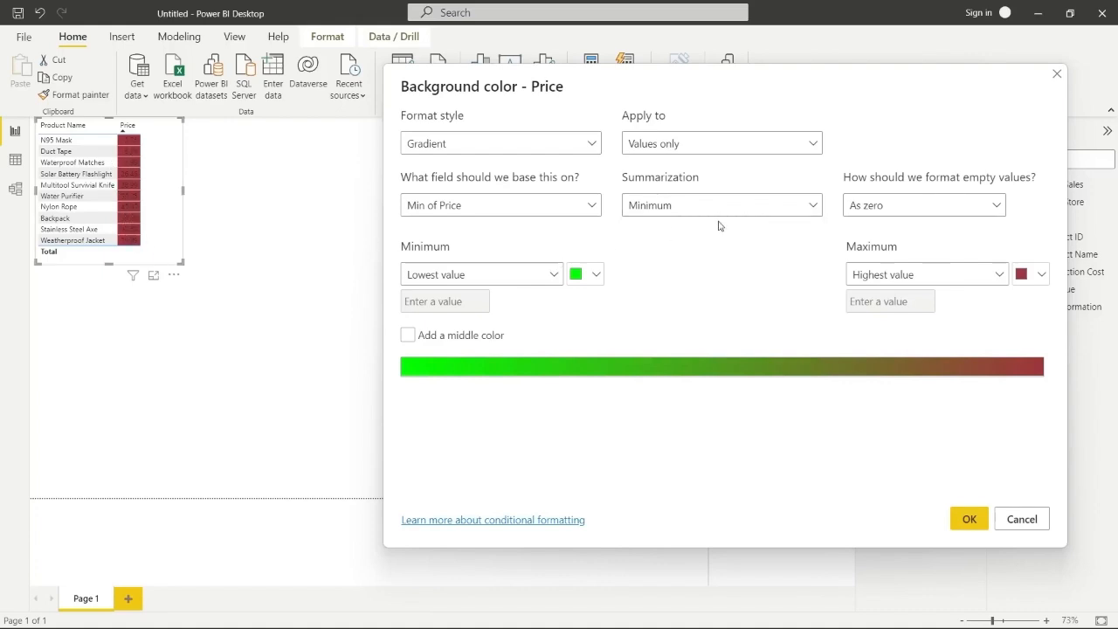
pyautogui.click(970, 519)
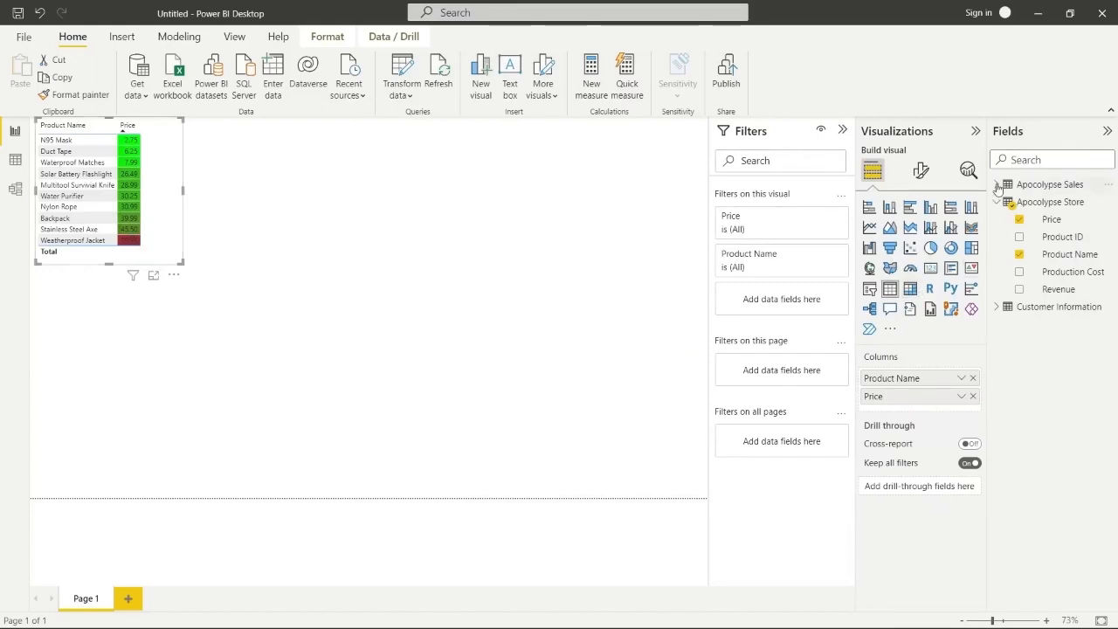
# Add Units Sold from Apocolypse Sales to the table, and widen that column and the table
pyautogui.click(997, 185)
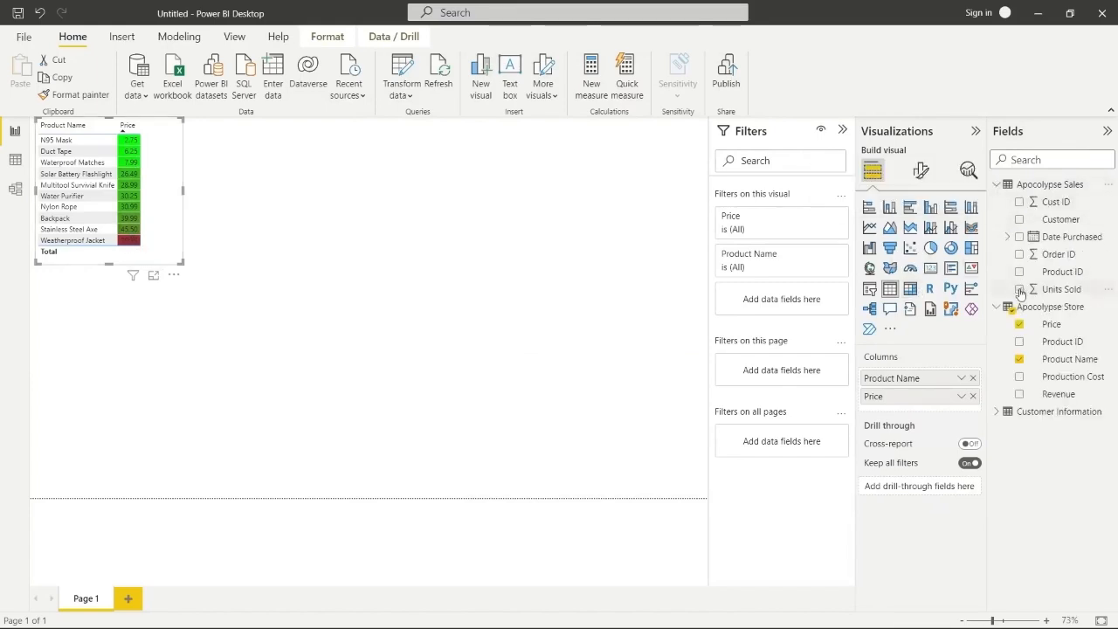
pyautogui.click(1020, 289)
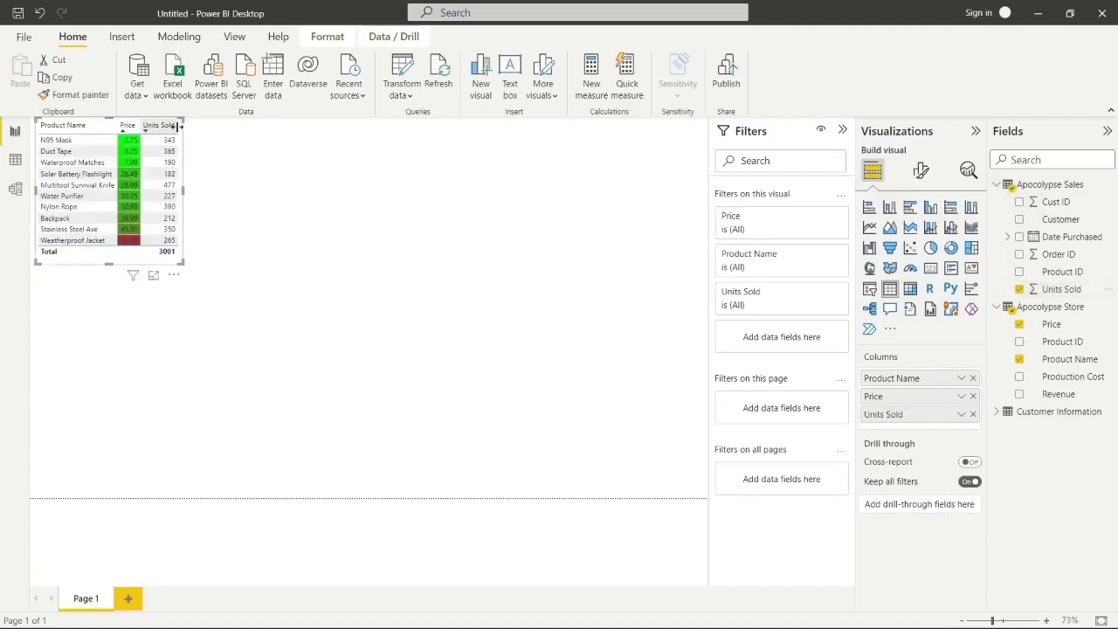
pyautogui.moveTo(177, 125); pyautogui.dragTo(205, 127)
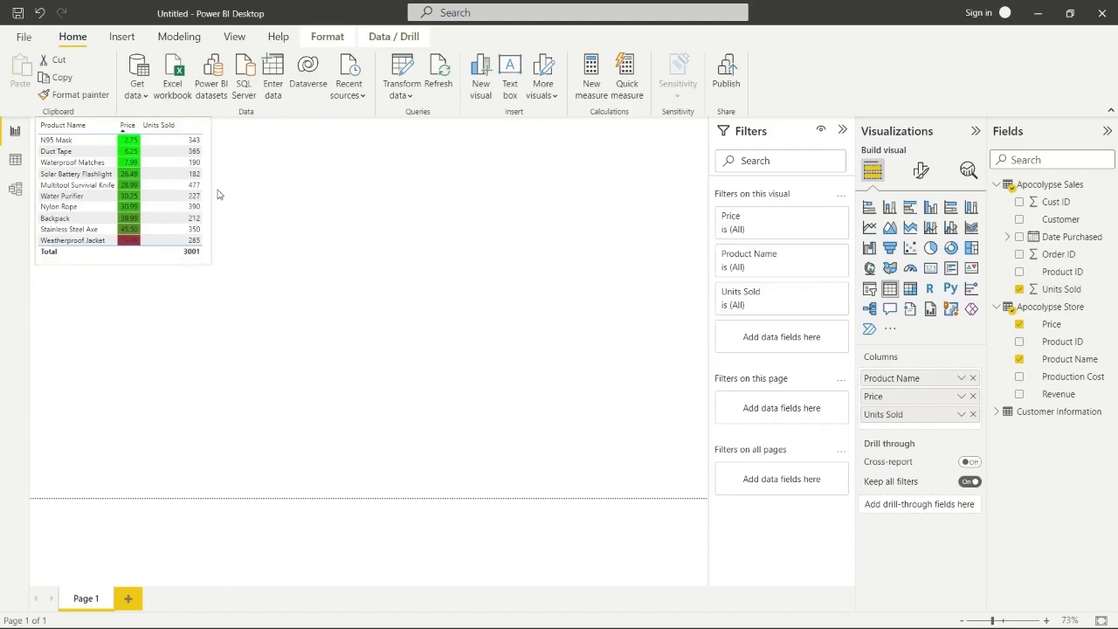
pyautogui.moveTo(212, 194); pyautogui.dragTo(242, 194)
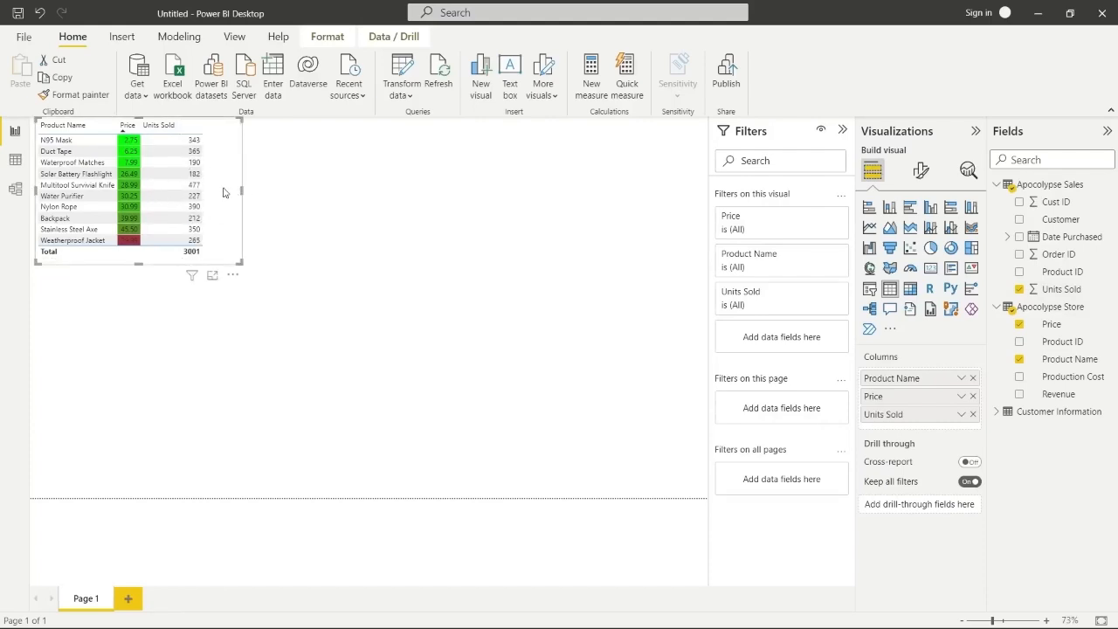
# Add data bars to the Units Sold column, setting the positive bar color to bright green and adjusting the negative bar color
pyautogui.rightClick(926, 415)
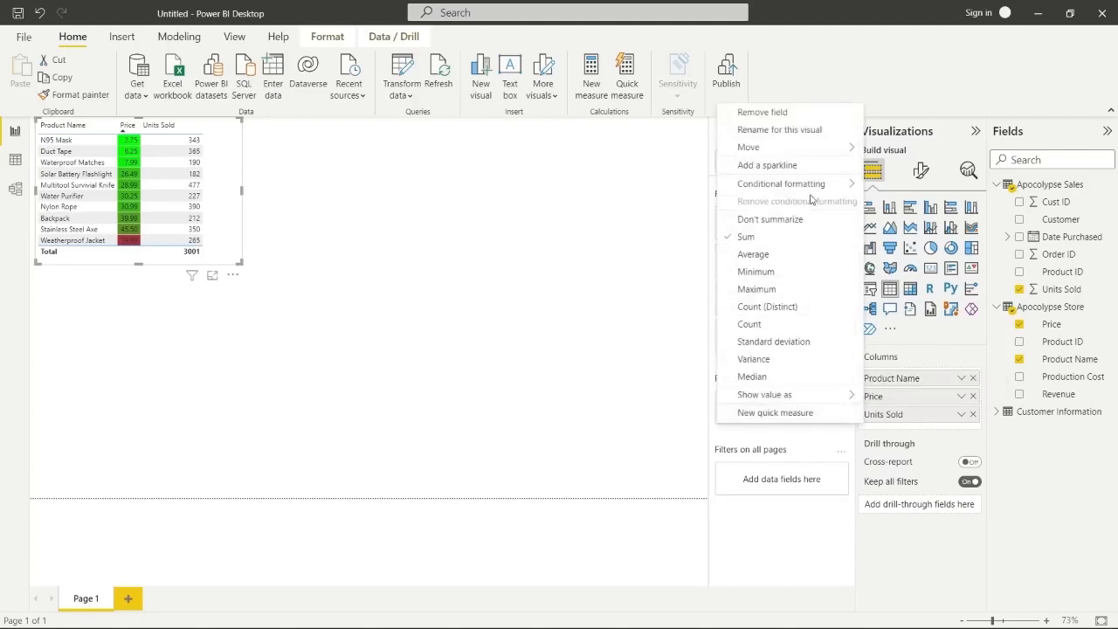
pyautogui.moveTo(815, 190)
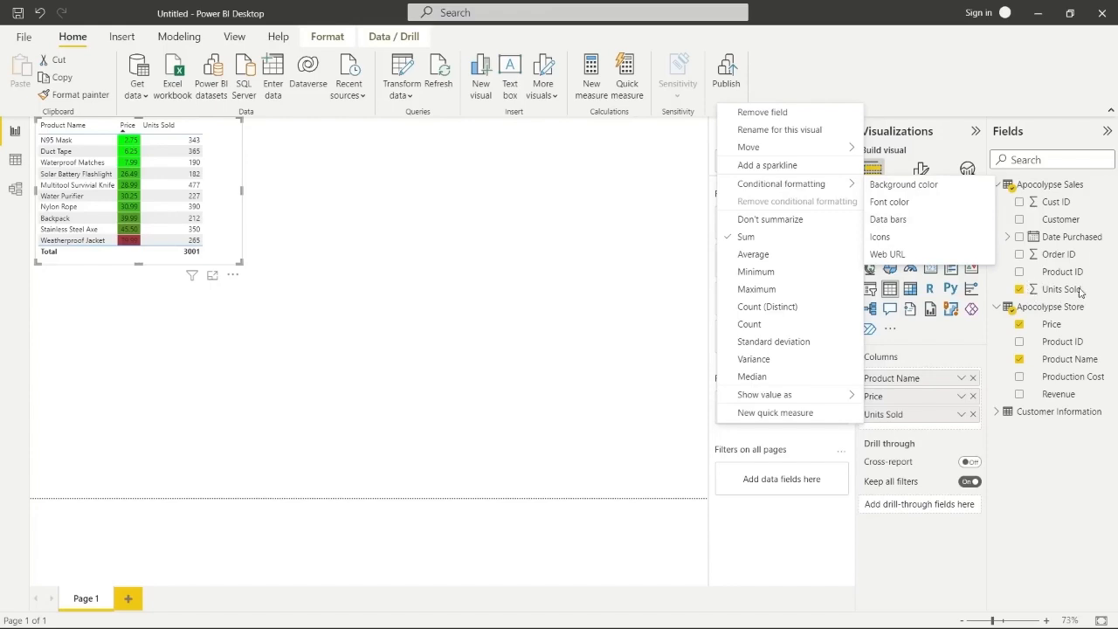
pyautogui.click(974, 219)
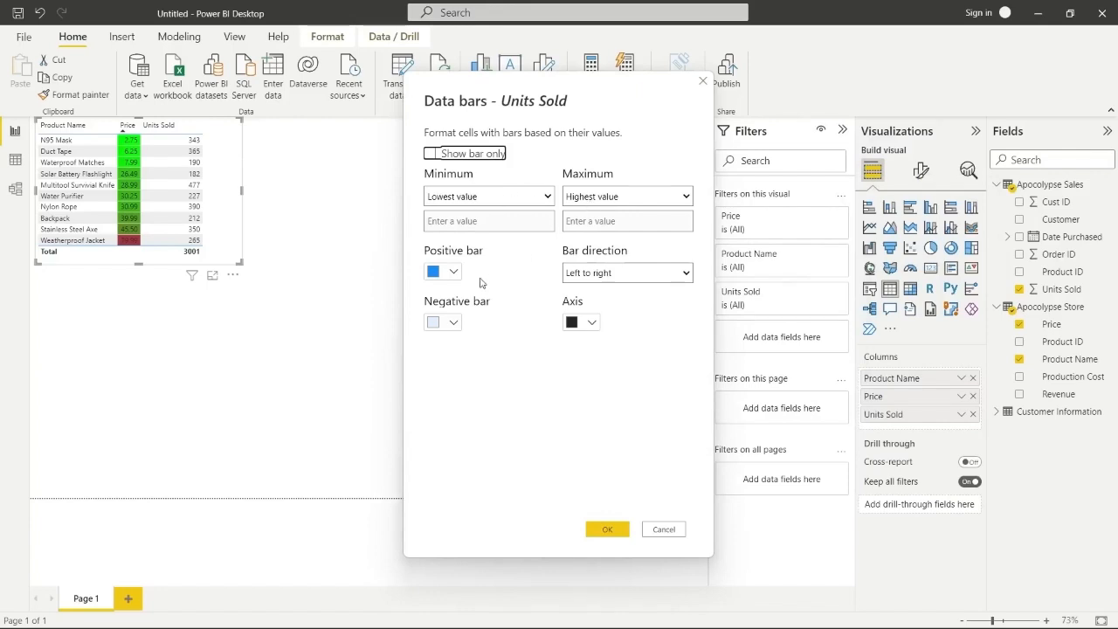
pyautogui.click(453, 272)
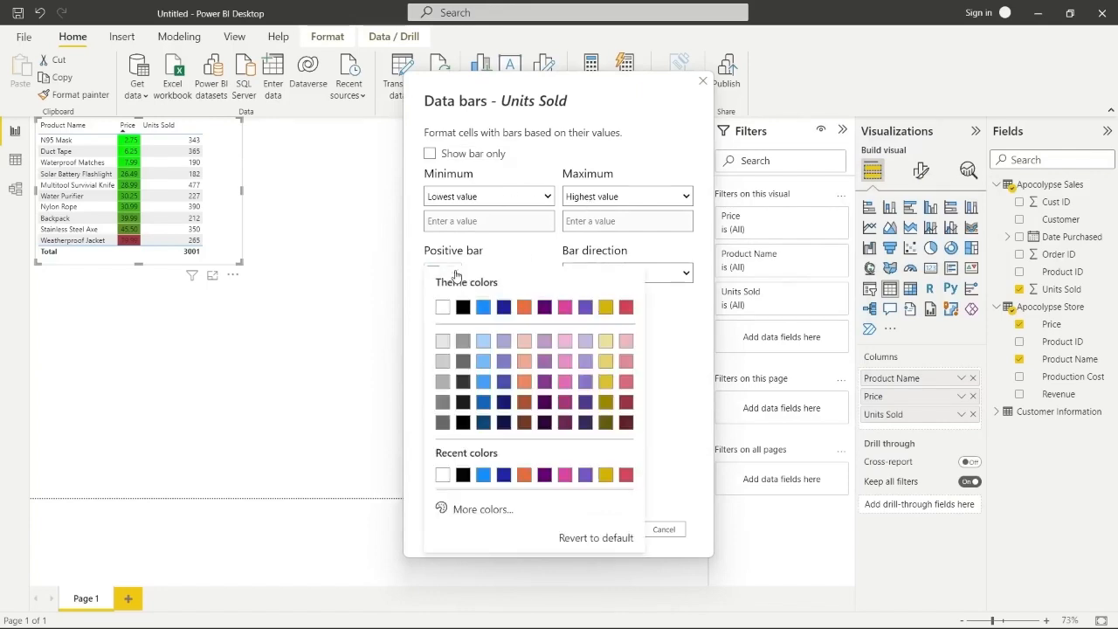
pyautogui.click(451, 512)
pyautogui.click(499, 453)
pyautogui.click(565, 328)
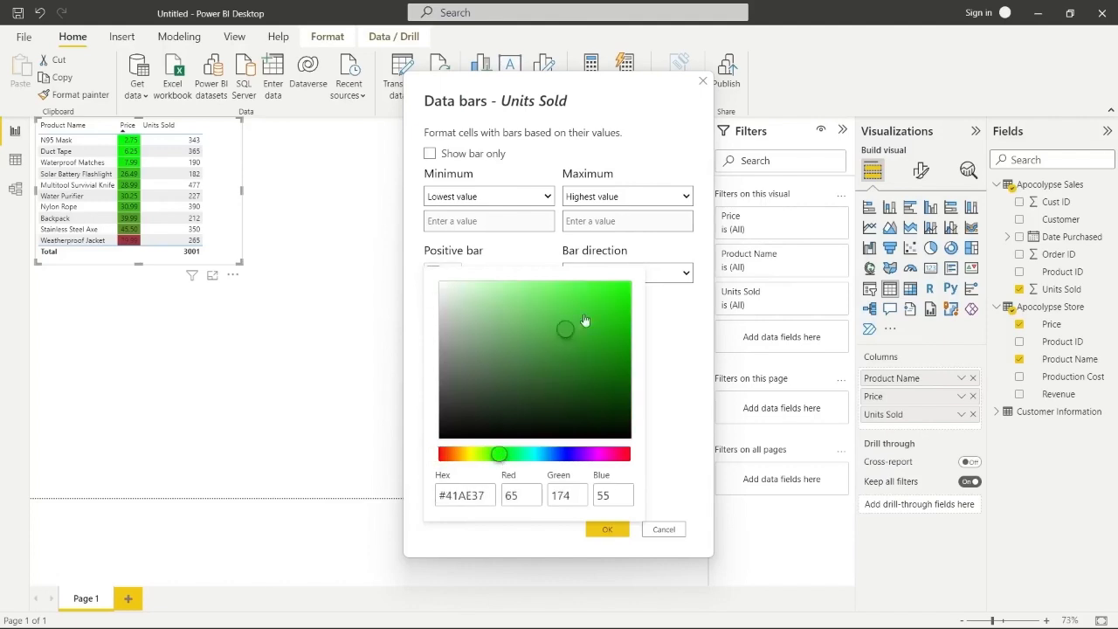
pyautogui.moveTo(585, 321); pyautogui.dragTo(640, 269)
pyautogui.click(679, 373)
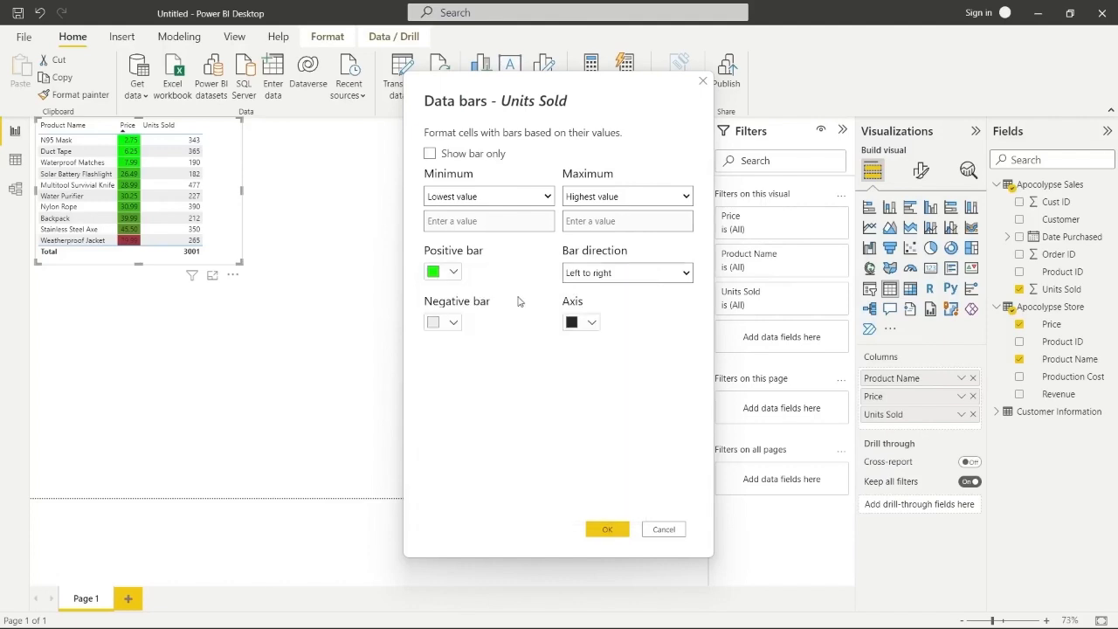
pyautogui.click(454, 322)
pyautogui.click(629, 208)
pyautogui.click(607, 529)
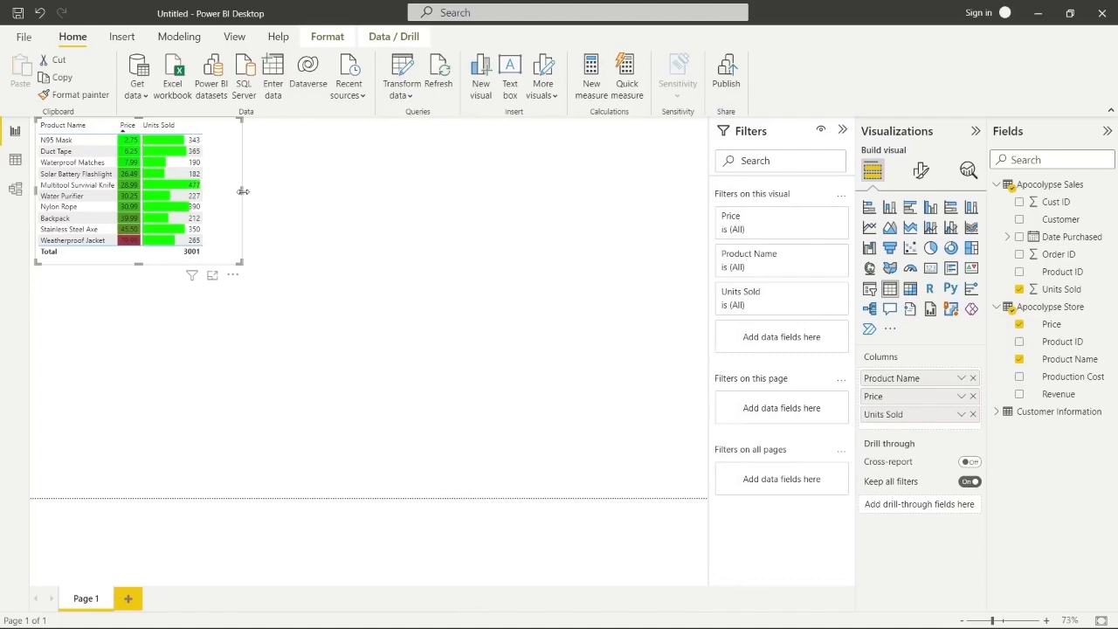
# Widen the table and the Units Sold column further, and sort the table by Units Sold in descending order
pyautogui.moveTo(243, 191); pyautogui.dragTo(292, 192)
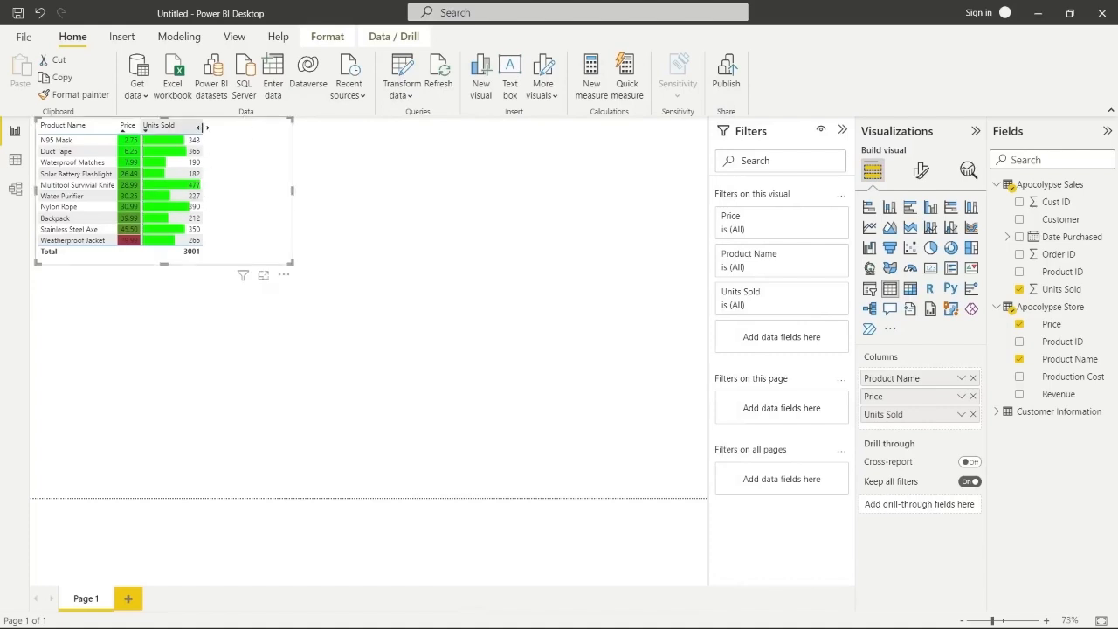
pyautogui.moveTo(200, 128); pyautogui.dragTo(268, 129)
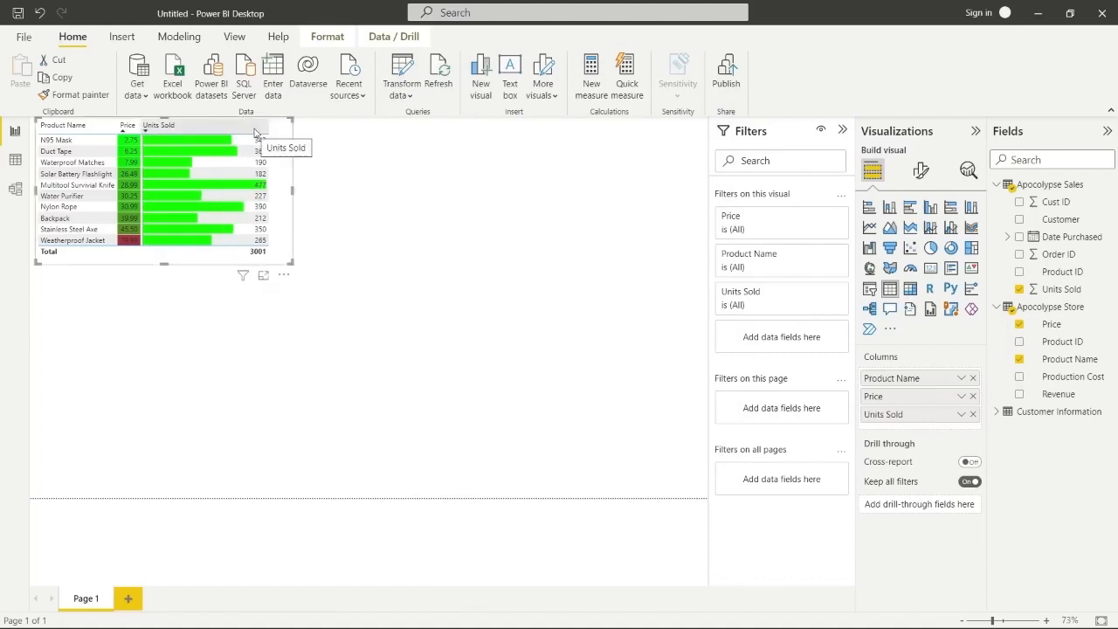
pyautogui.click(216, 130)
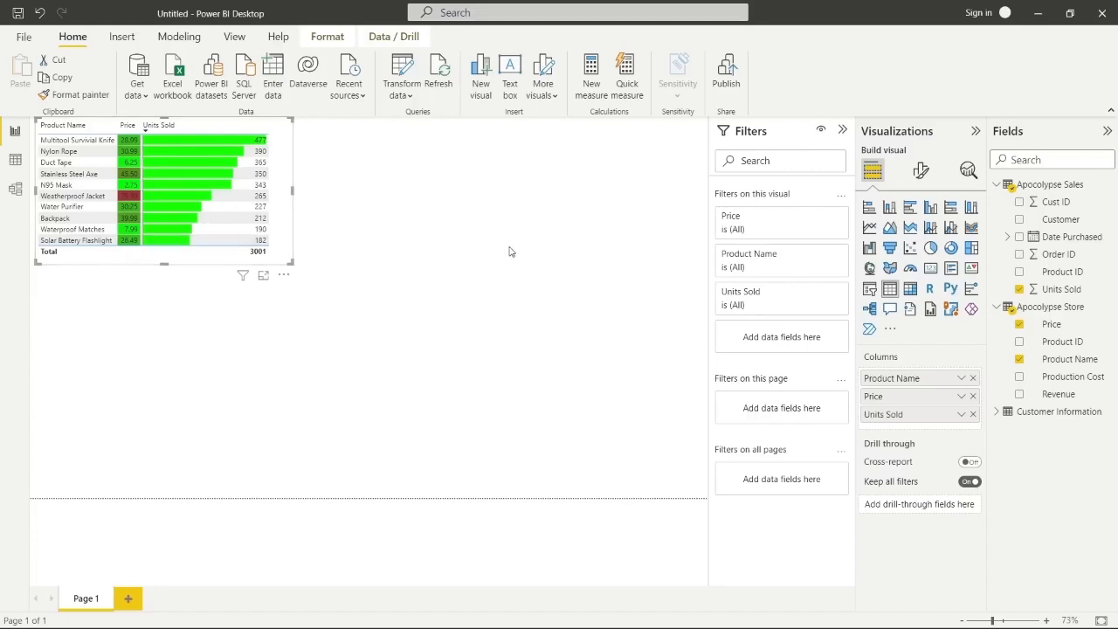
# Start background color conditional formatting for the Units Sold column and set its format style to Rules
pyautogui.rightClick(923, 415)
pyautogui.moveTo(836, 188)
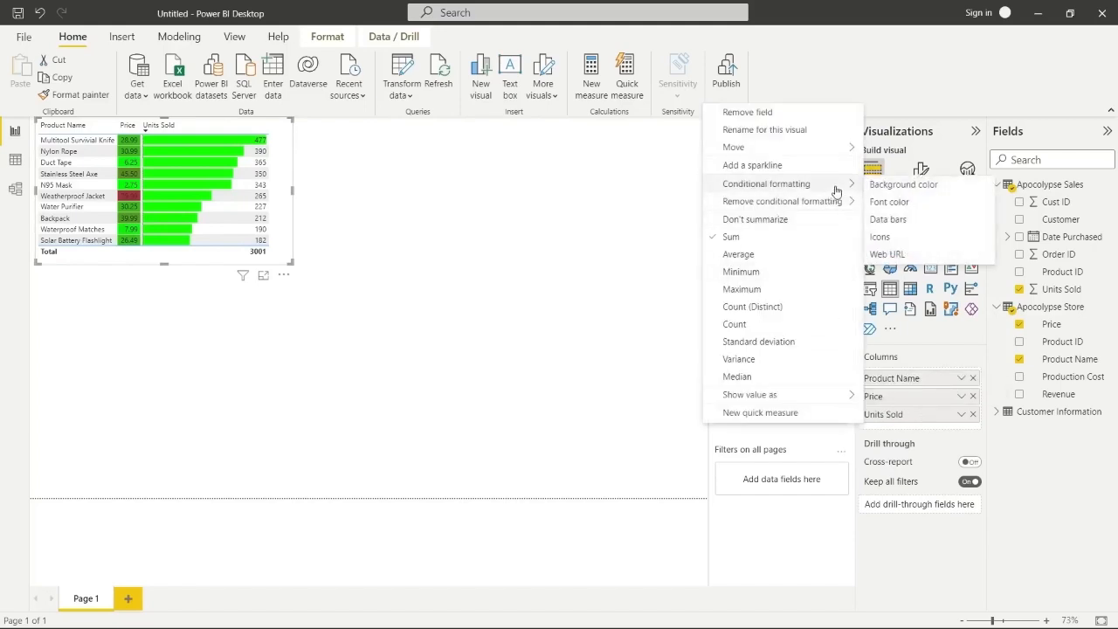
pyautogui.click(915, 187)
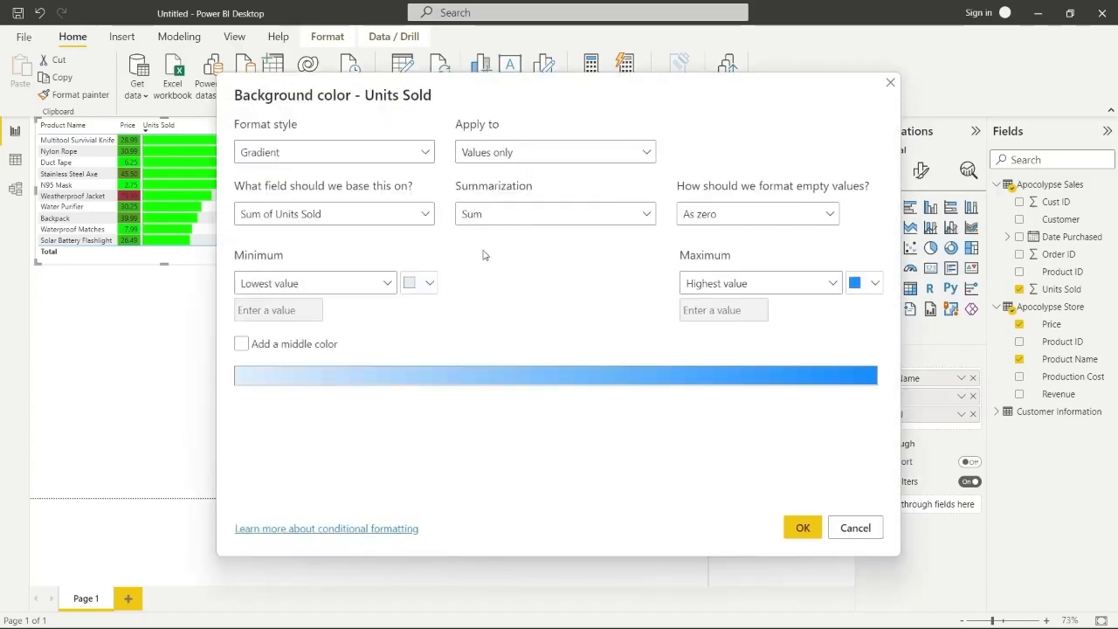
pyautogui.moveTo(456, 96); pyautogui.dragTo(593, 74)
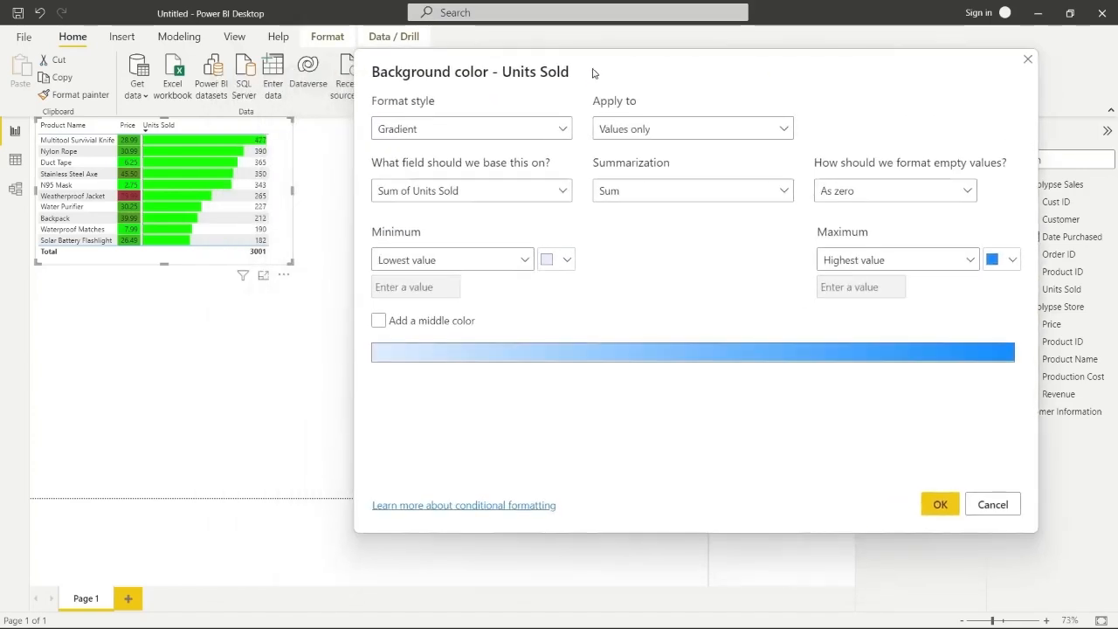
pyautogui.click(516, 133)
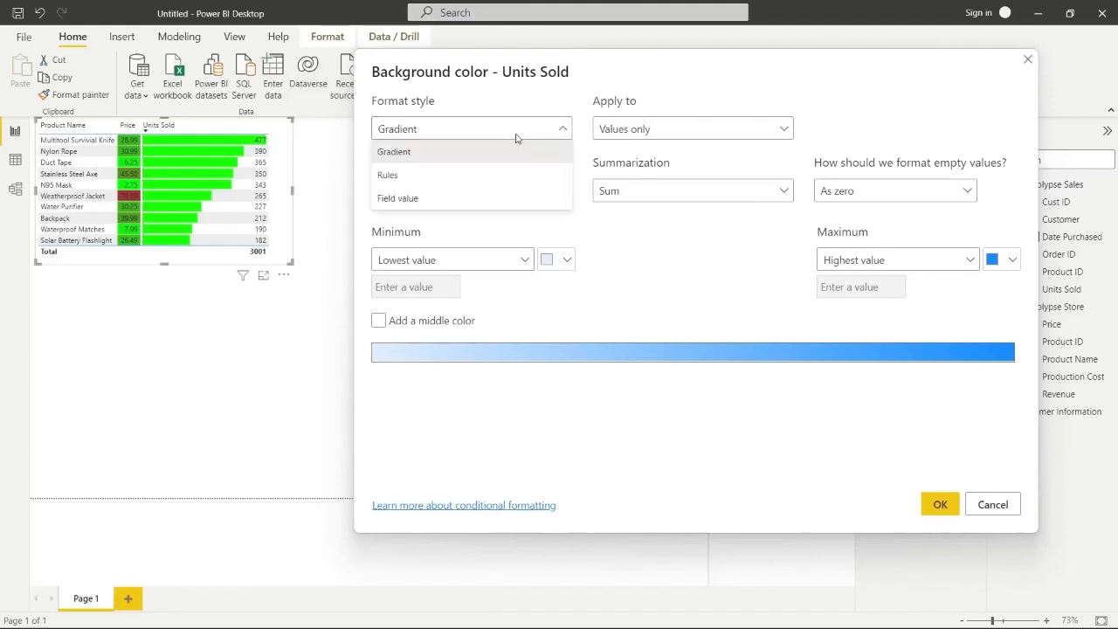
pyautogui.click(459, 175)
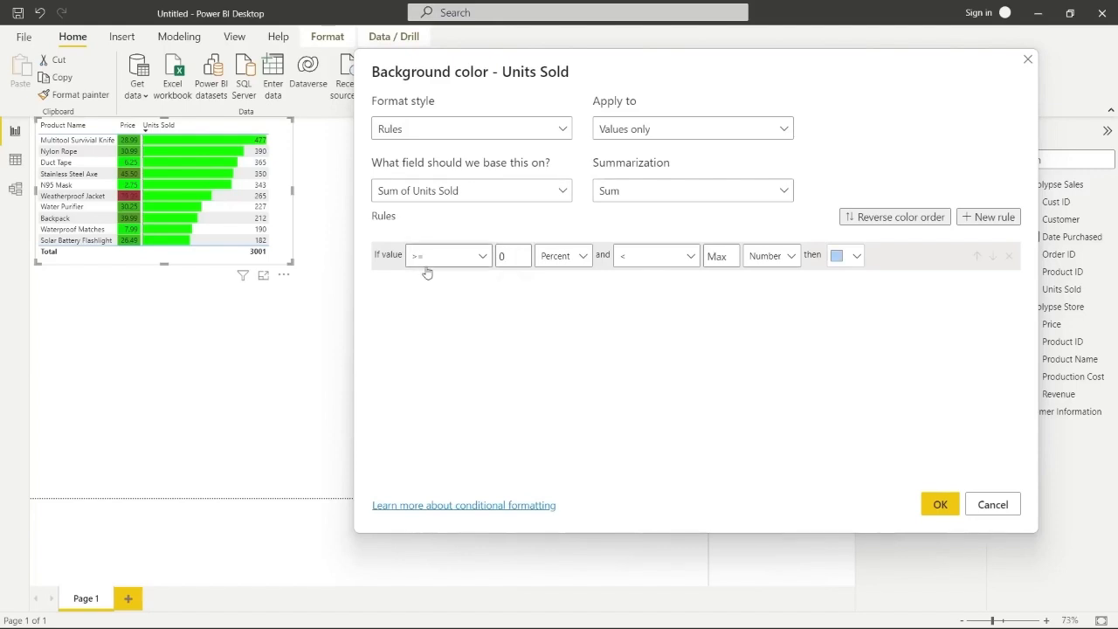
# Define the first rule so Units Sold values from number 0 to below 266 get a gold background
pyautogui.click(564, 256)
pyautogui.click(565, 279)
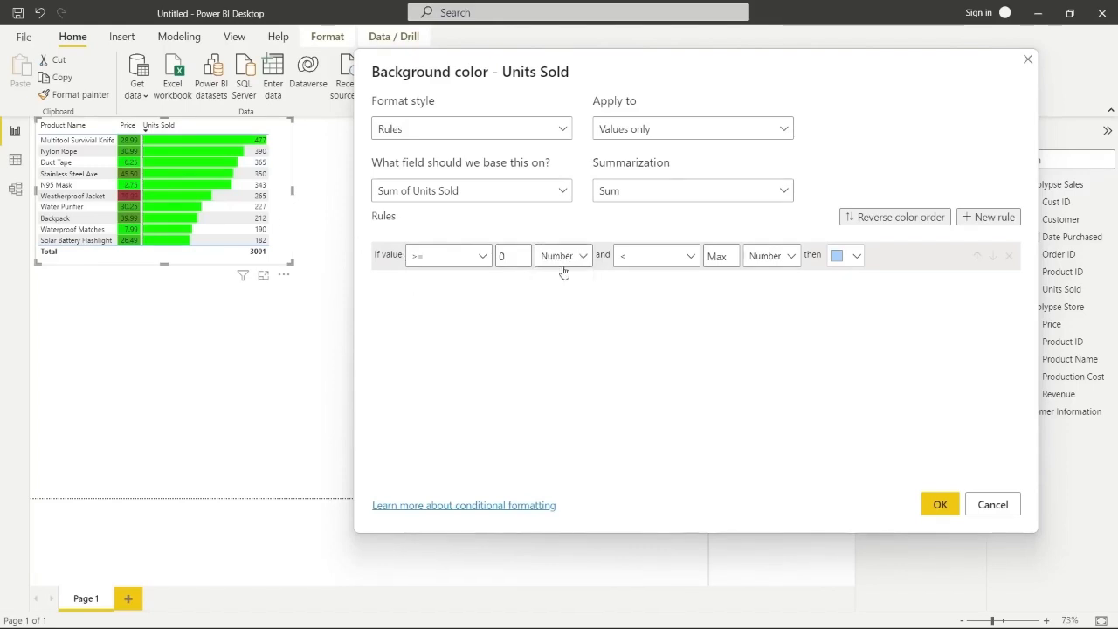
pyautogui.click(732, 256)
pyautogui.write('266')
pyautogui.click(842, 256)
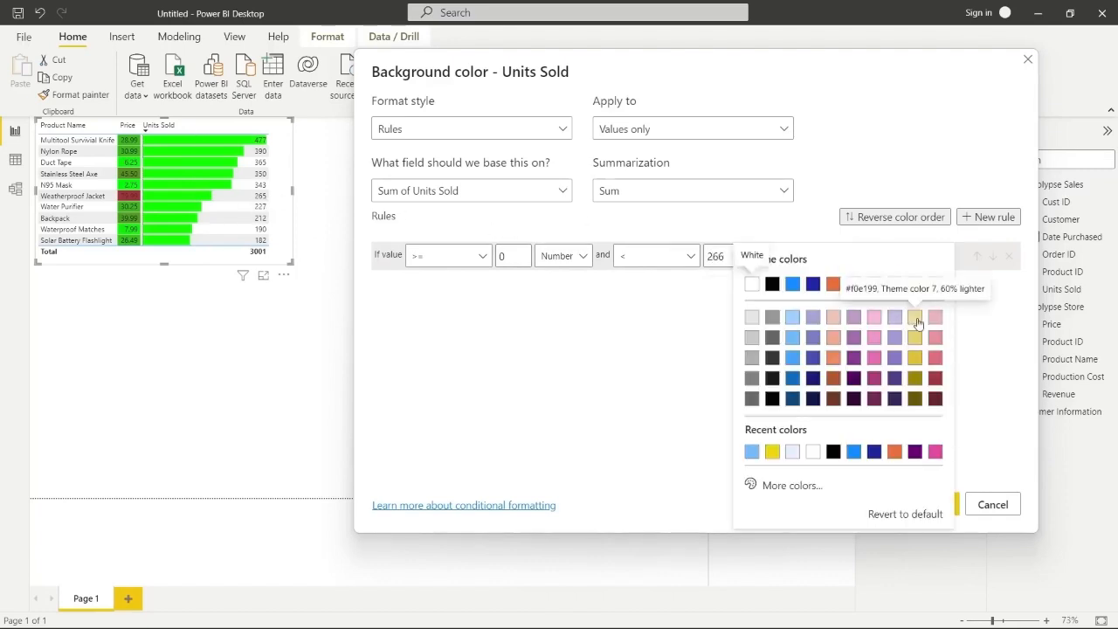
pyautogui.click(914, 357)
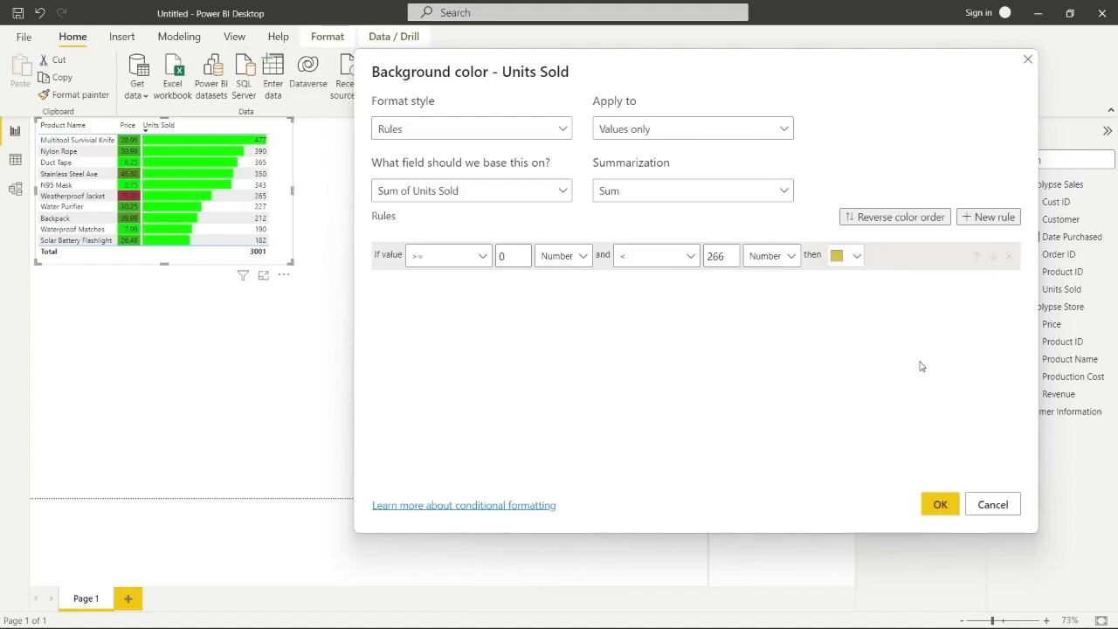
# Add a second rule giving values from number 266 to below 500 a light salmon background, and apply the background color rules
pyautogui.click(989, 217)
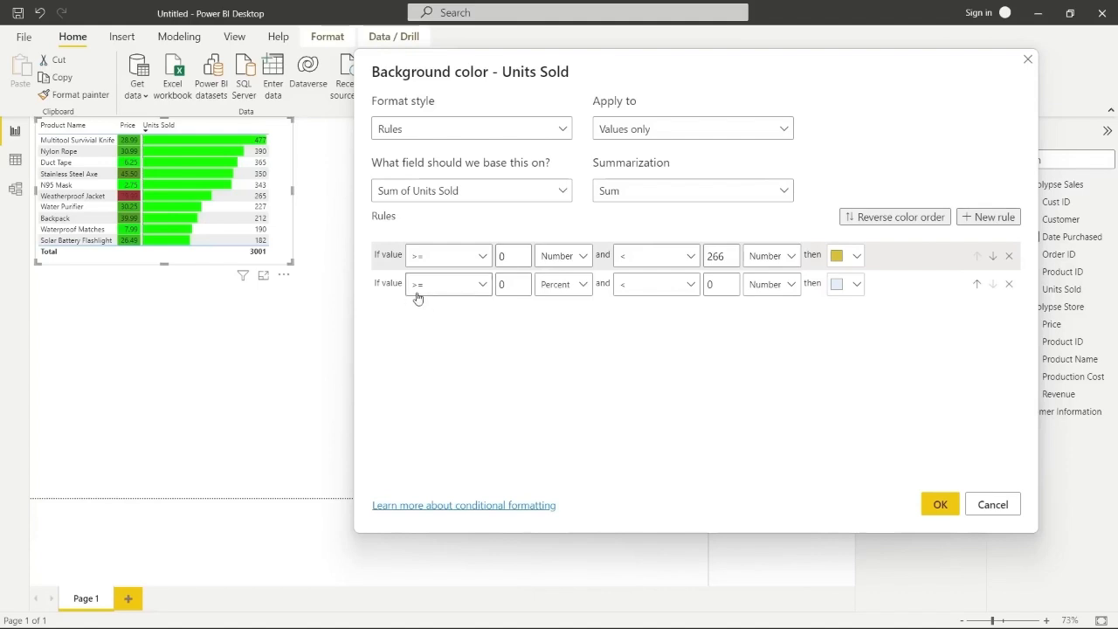
pyautogui.click(517, 285)
pyautogui.press('BackSpace')
pyautogui.write('266')
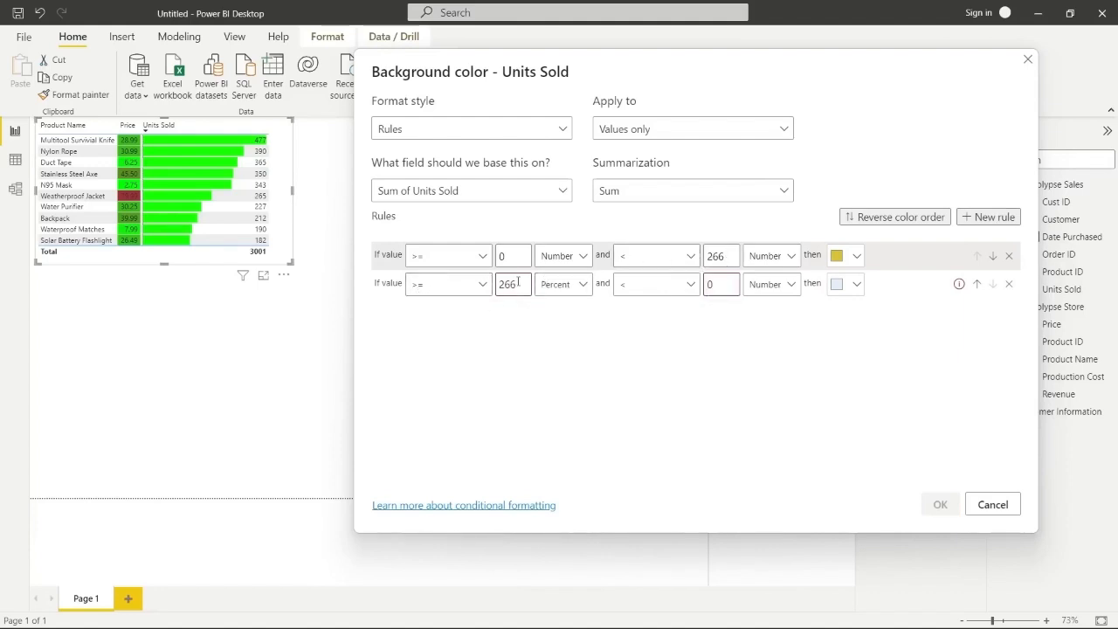
pyautogui.click(560, 296)
pyautogui.click(562, 310)
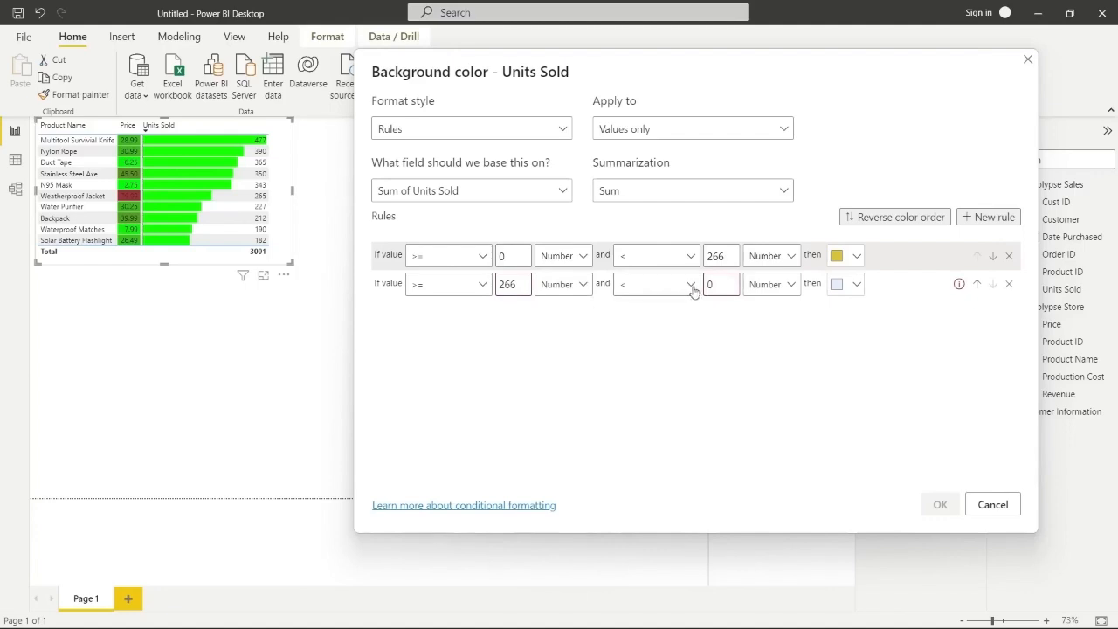
pyautogui.click(723, 284)
pyautogui.press('BackSpace')
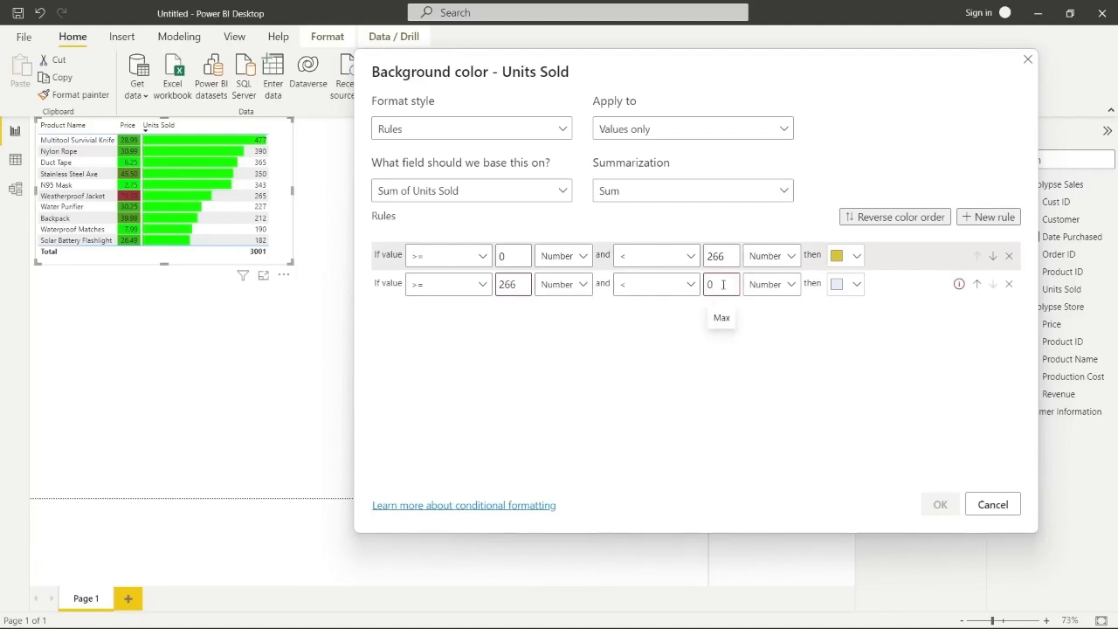
pyautogui.write('500')
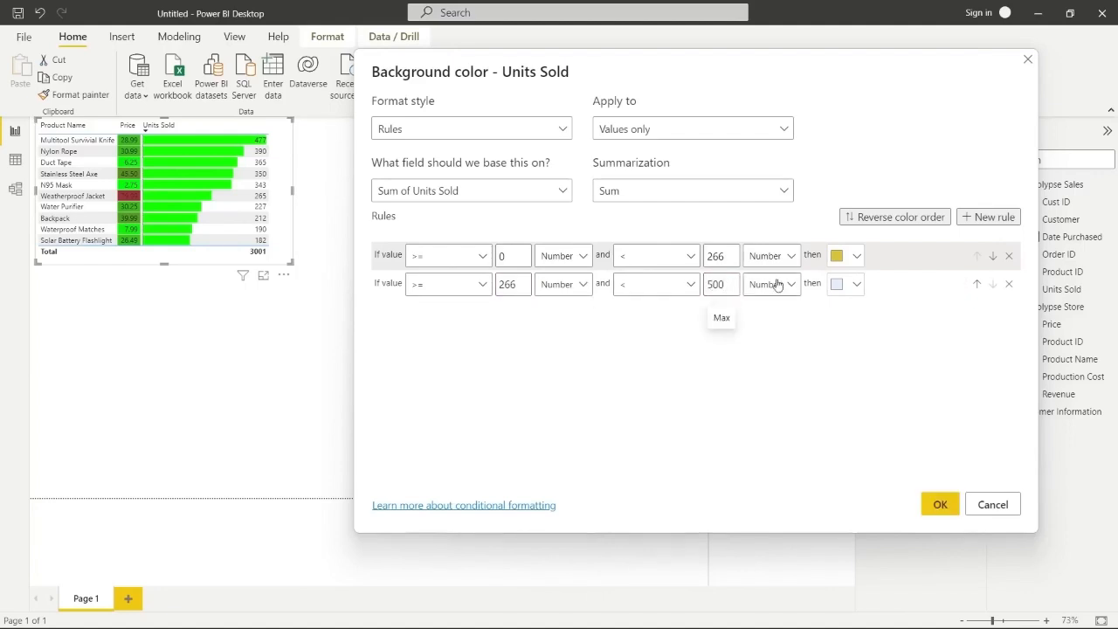
pyautogui.click(856, 285)
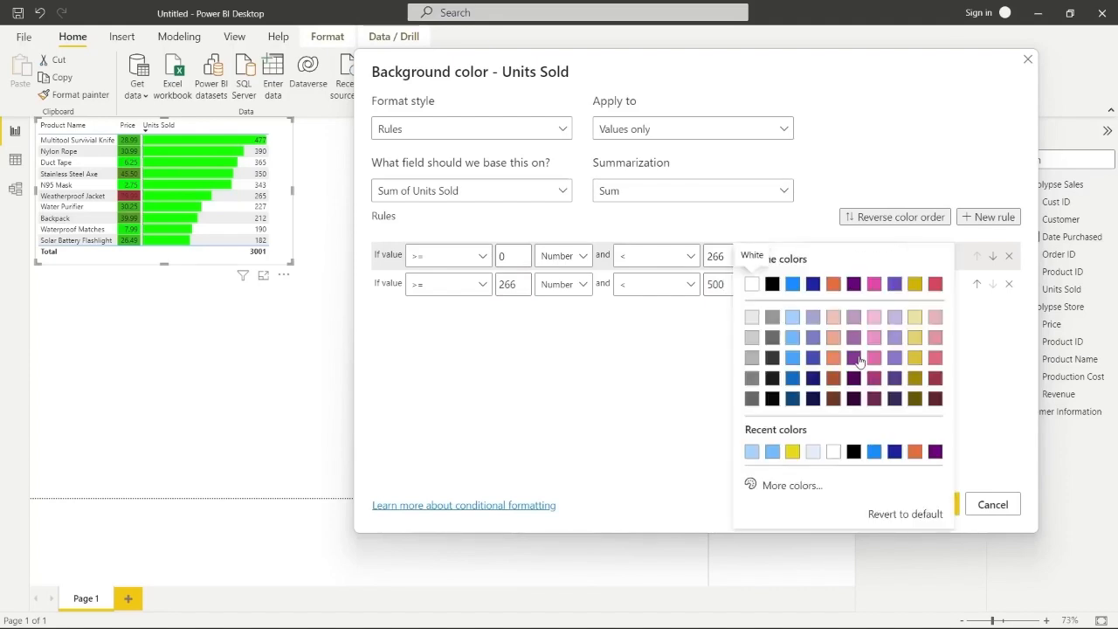
pyautogui.click(835, 318)
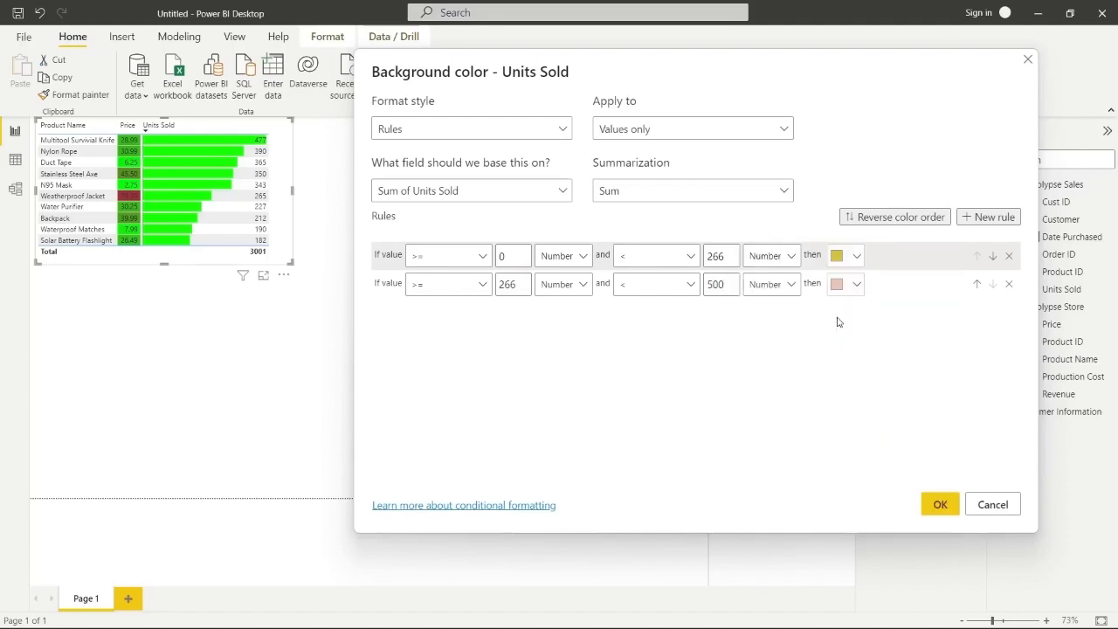
pyautogui.click(940, 505)
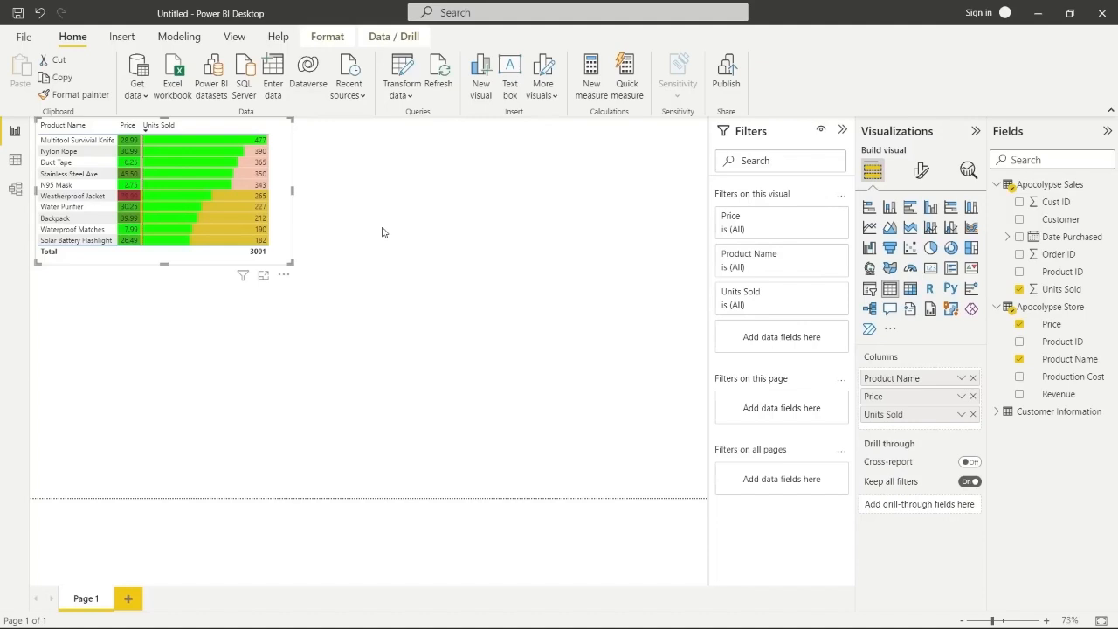
# Add icon conditional formatting to the Units Sold column with the default diamond, triangle and circle percent rules
pyautogui.rightClick(932, 426)
pyautogui.moveTo(815, 190)
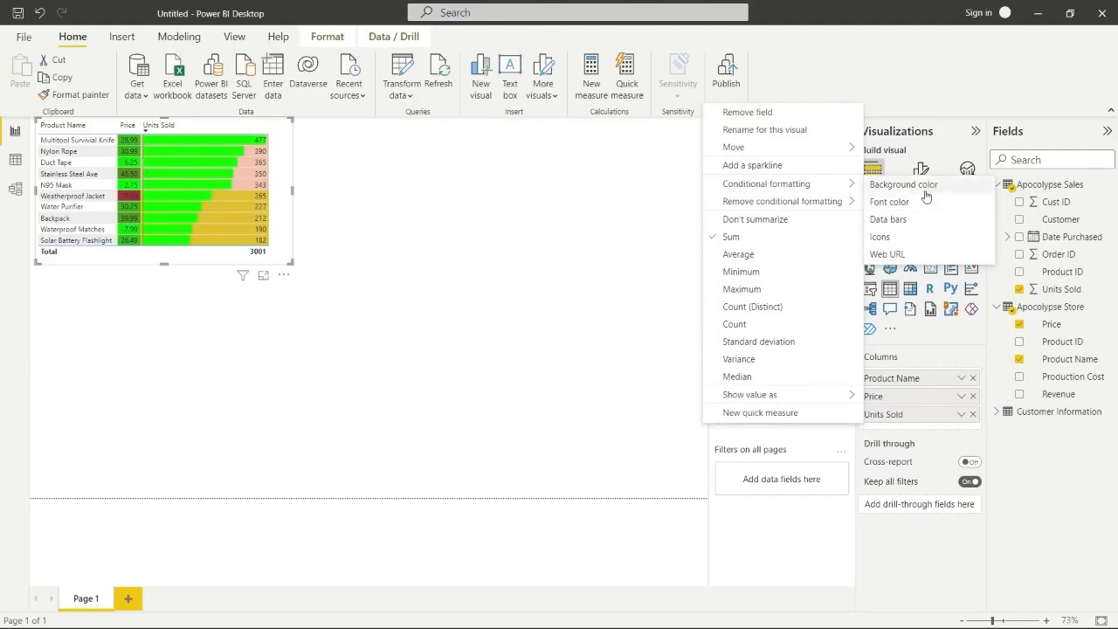
pyautogui.click(916, 242)
pyautogui.moveTo(524, 49); pyautogui.dragTo(651, 66)
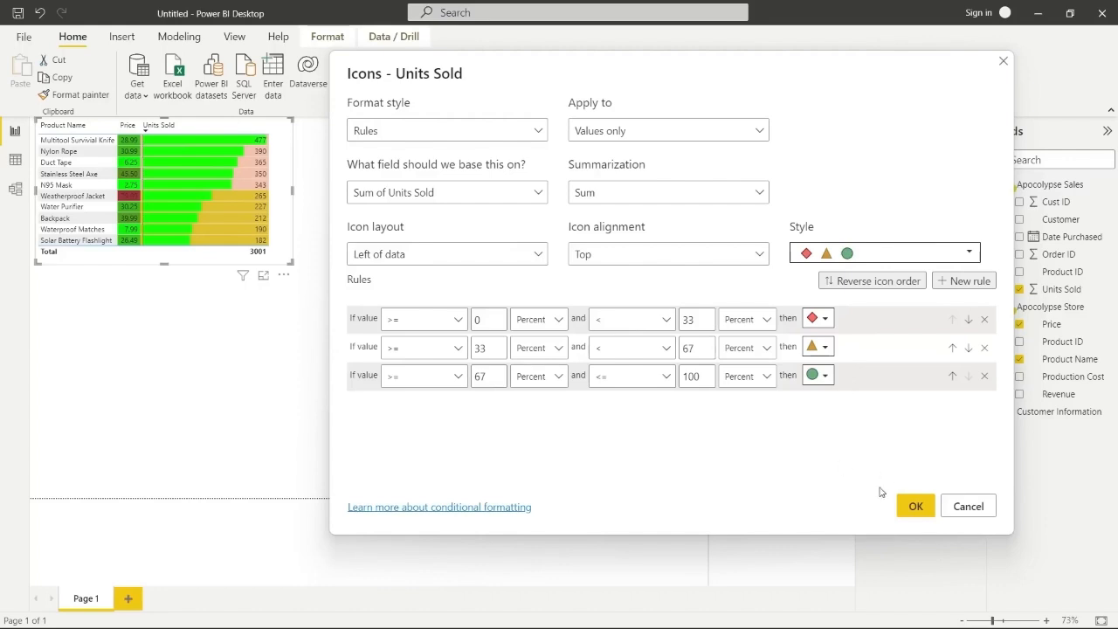
pyautogui.click(915, 506)
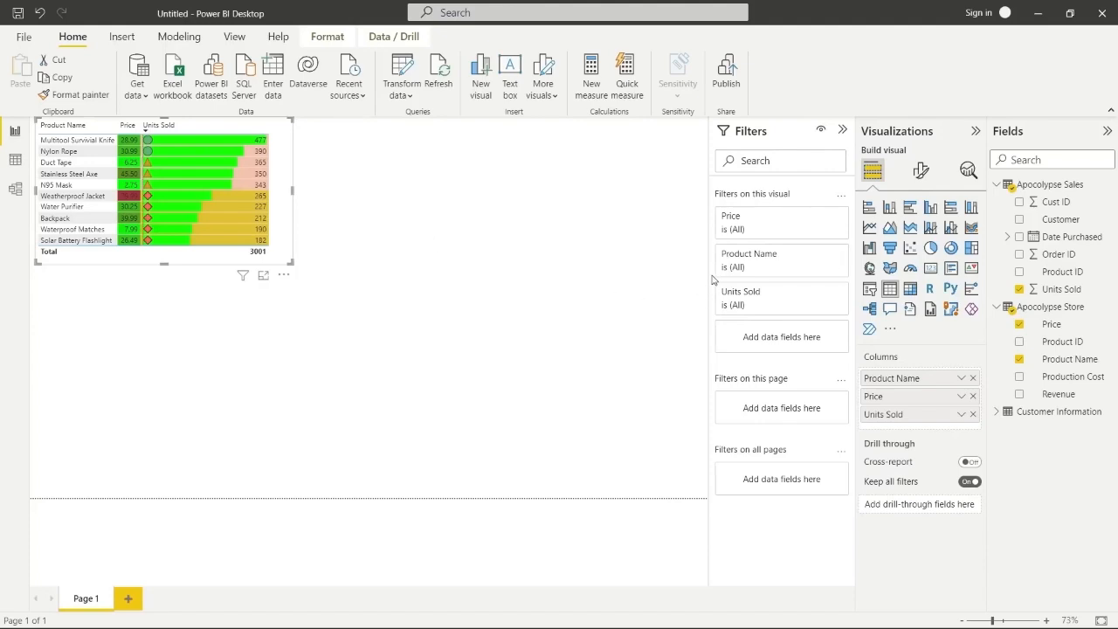
# Create a second table below the first with Product Name, Price, Units Sold and Revenue, and widen the table
pyautogui.click(623, 287)
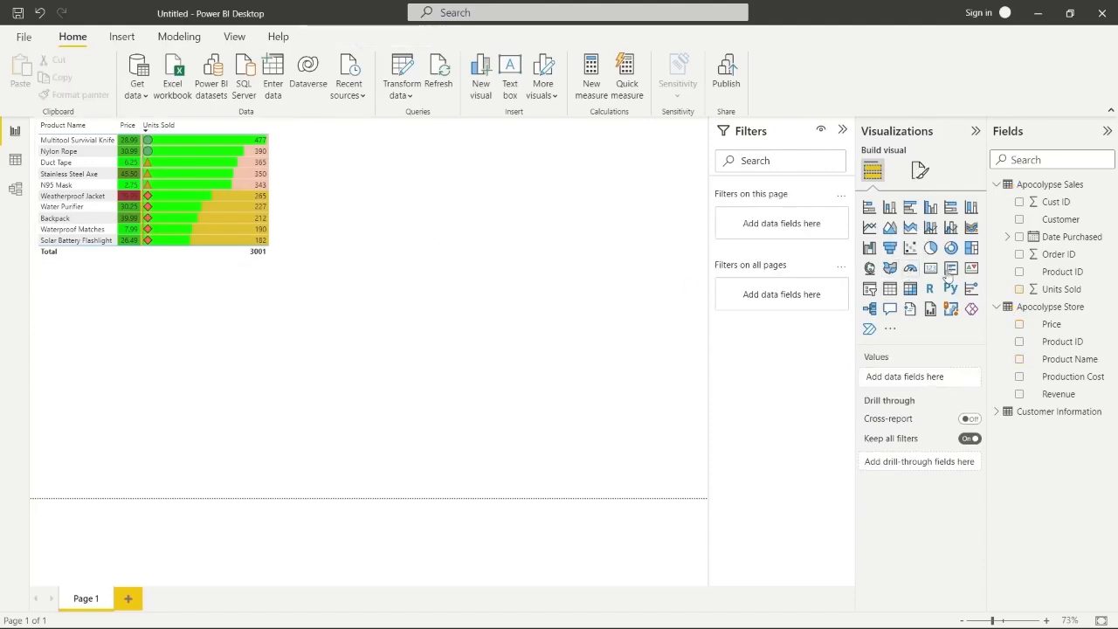
pyautogui.click(1021, 360)
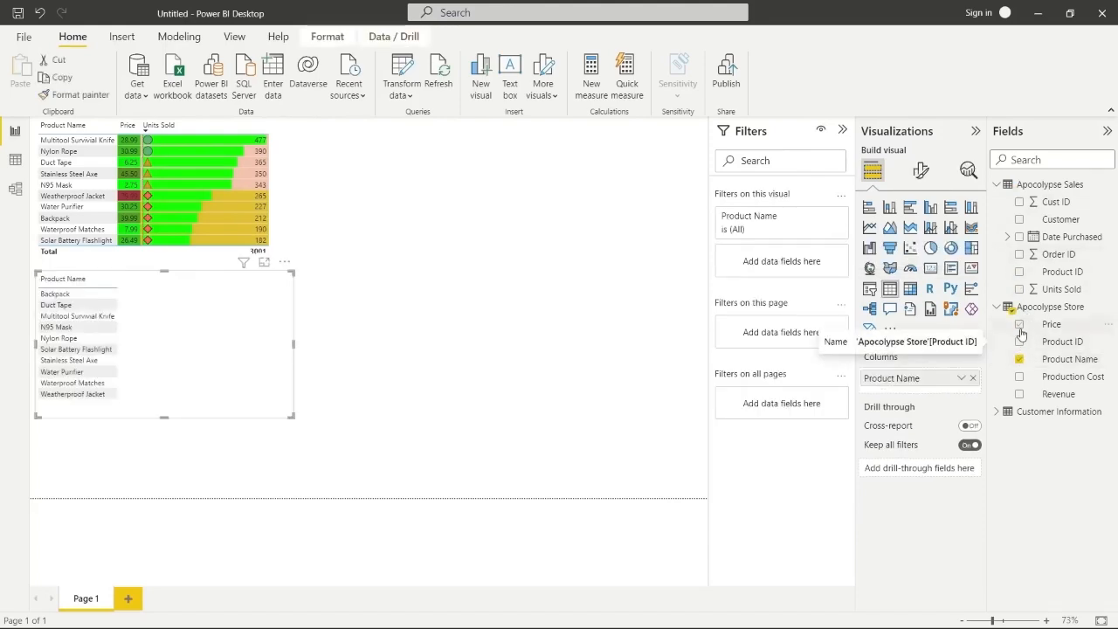
pyautogui.click(1020, 325)
pyautogui.click(1020, 290)
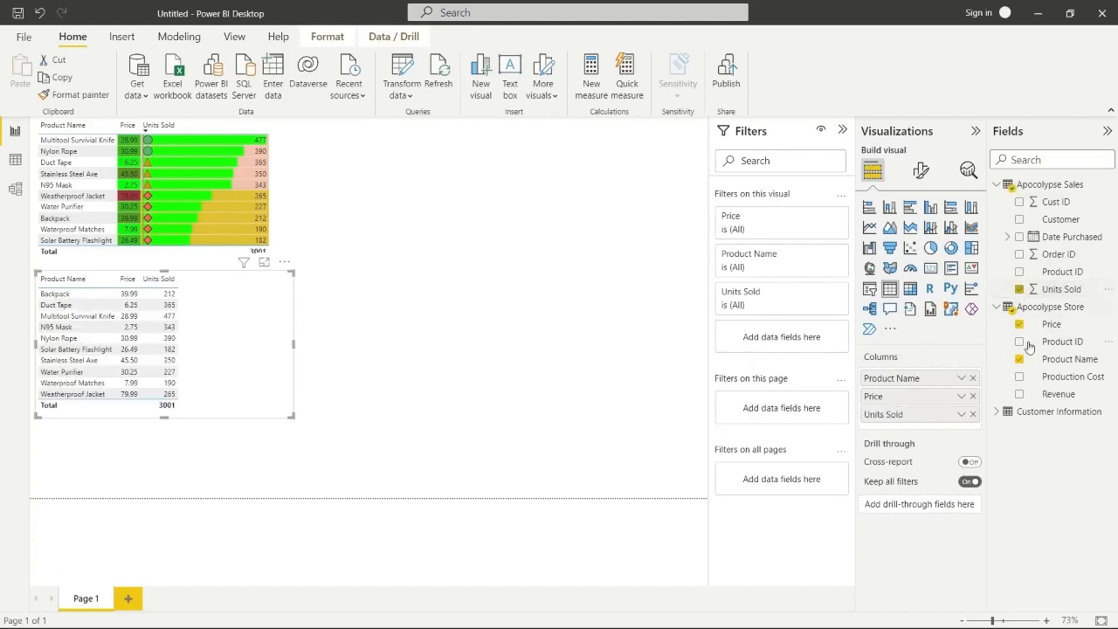
pyautogui.click(1020, 394)
pyautogui.moveTo(294, 321); pyautogui.dragTo(359, 322)
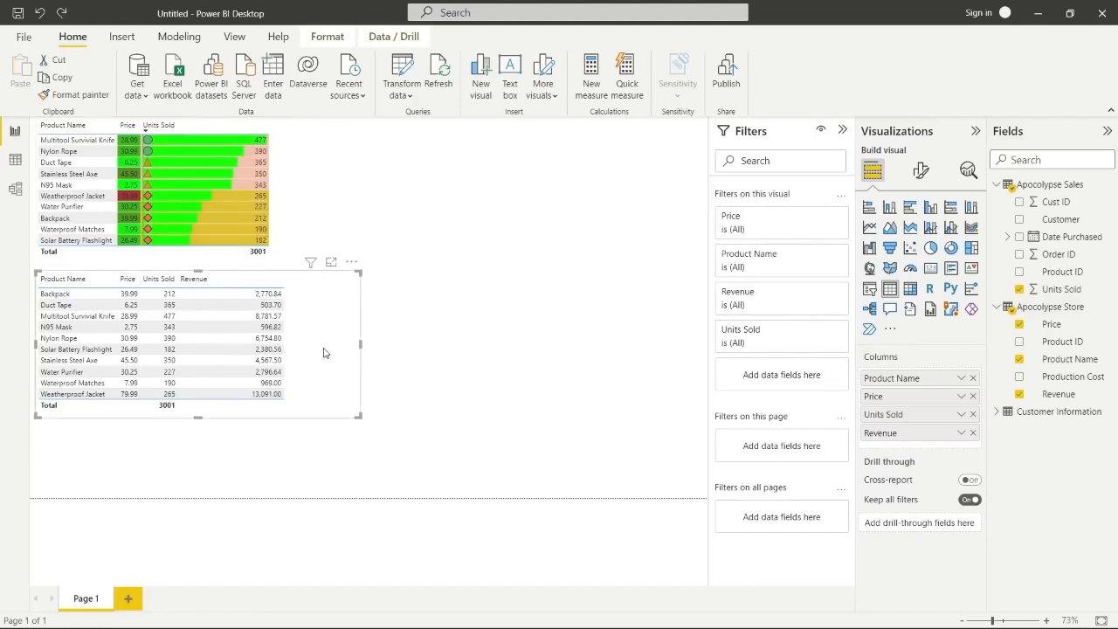
# Change the Revenue field's summarization in the second table to Sum
pyautogui.rightClick(917, 434)
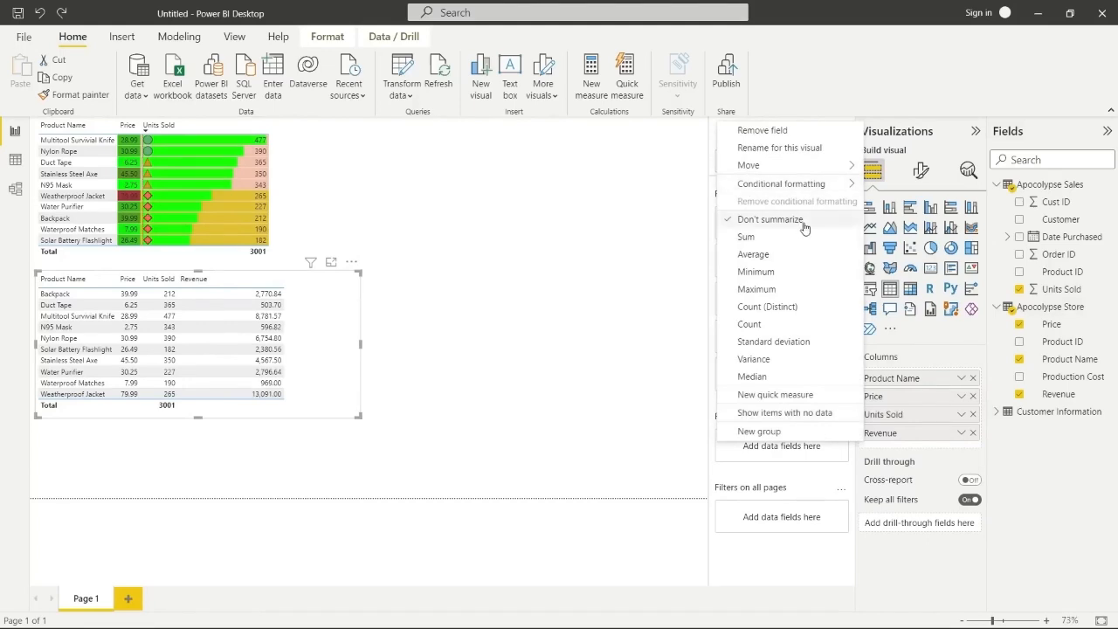
pyautogui.moveTo(794, 184)
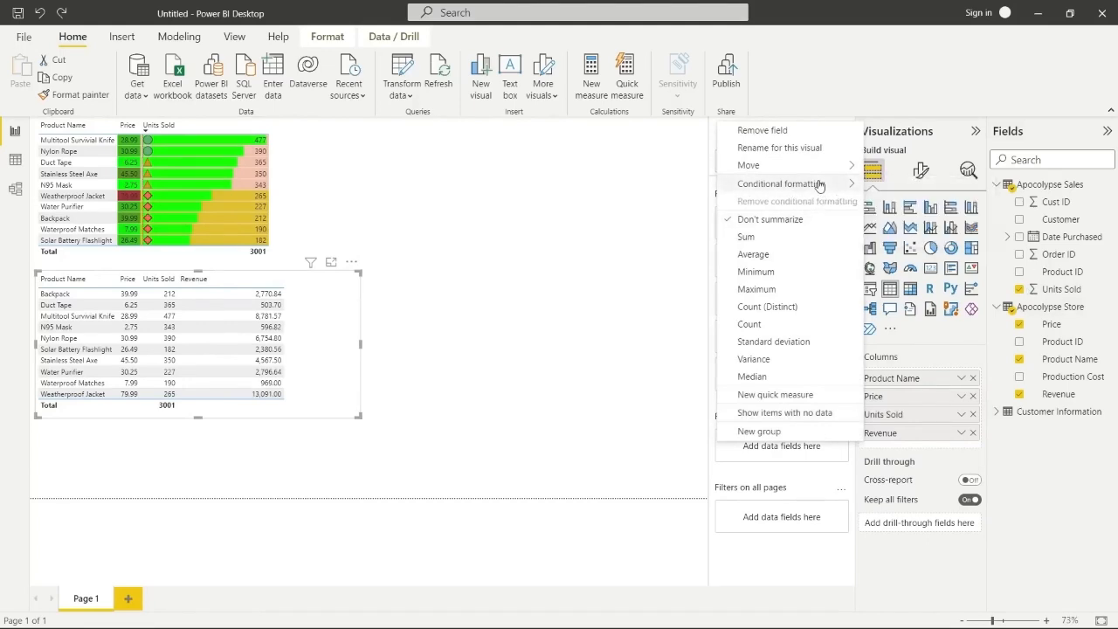
pyautogui.click(778, 241)
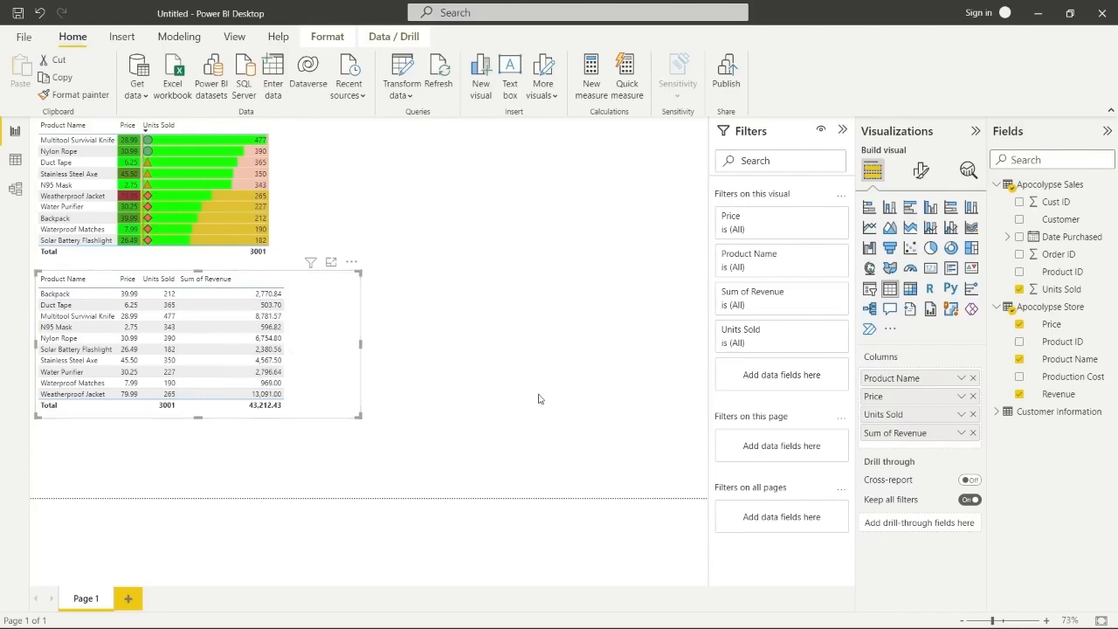
# Add data bars to the Sum of Revenue column with a dark green positive bar color
pyautogui.rightClick(901, 437)
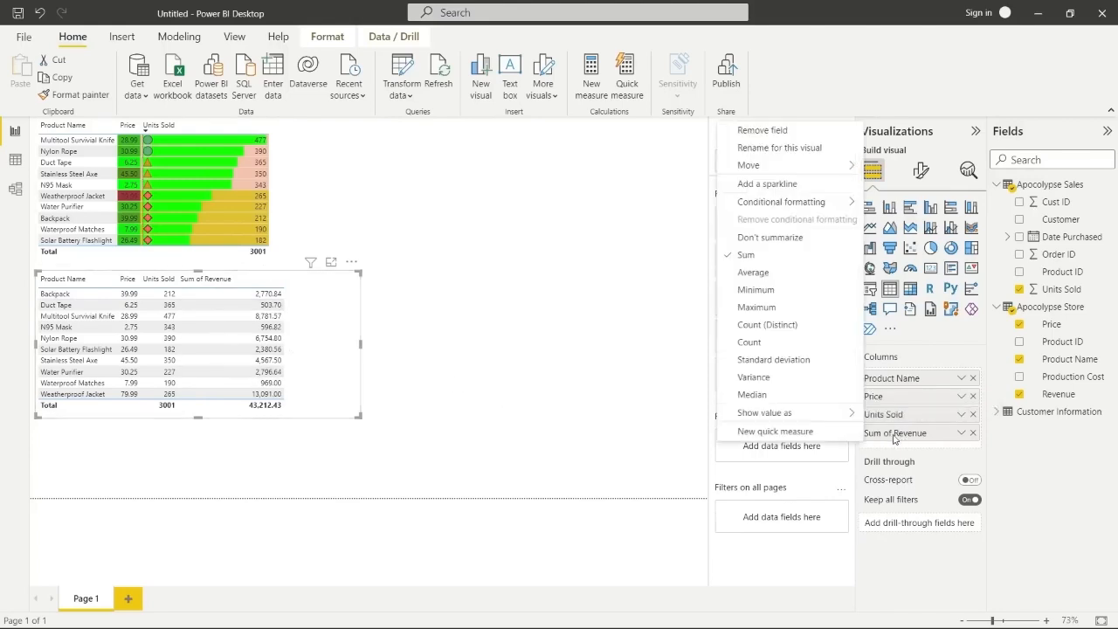
pyautogui.moveTo(830, 212)
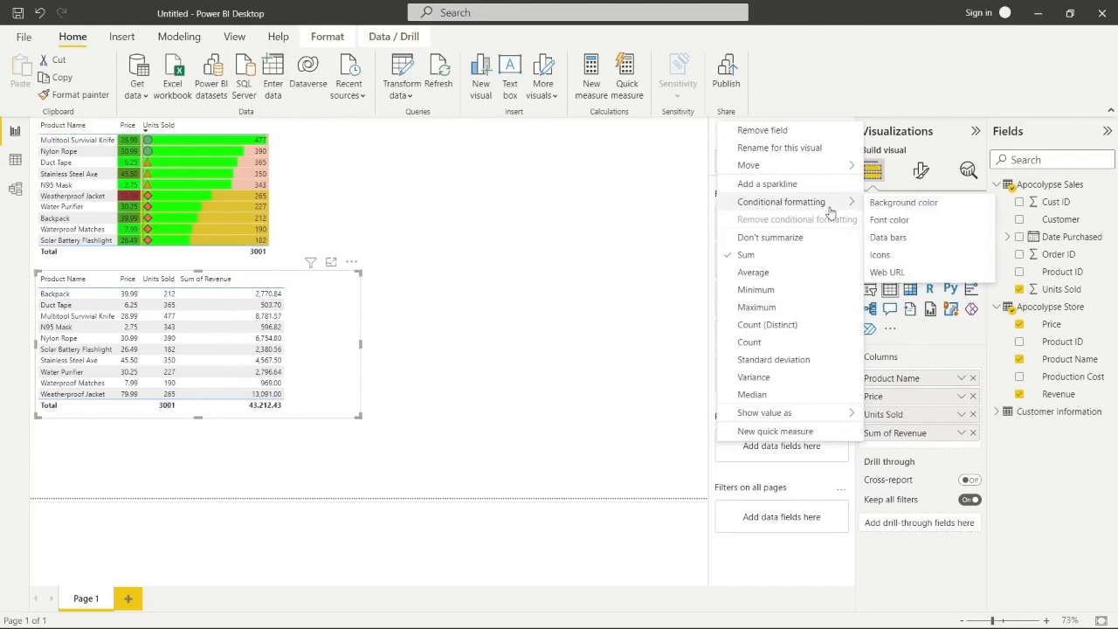
pyautogui.click(941, 242)
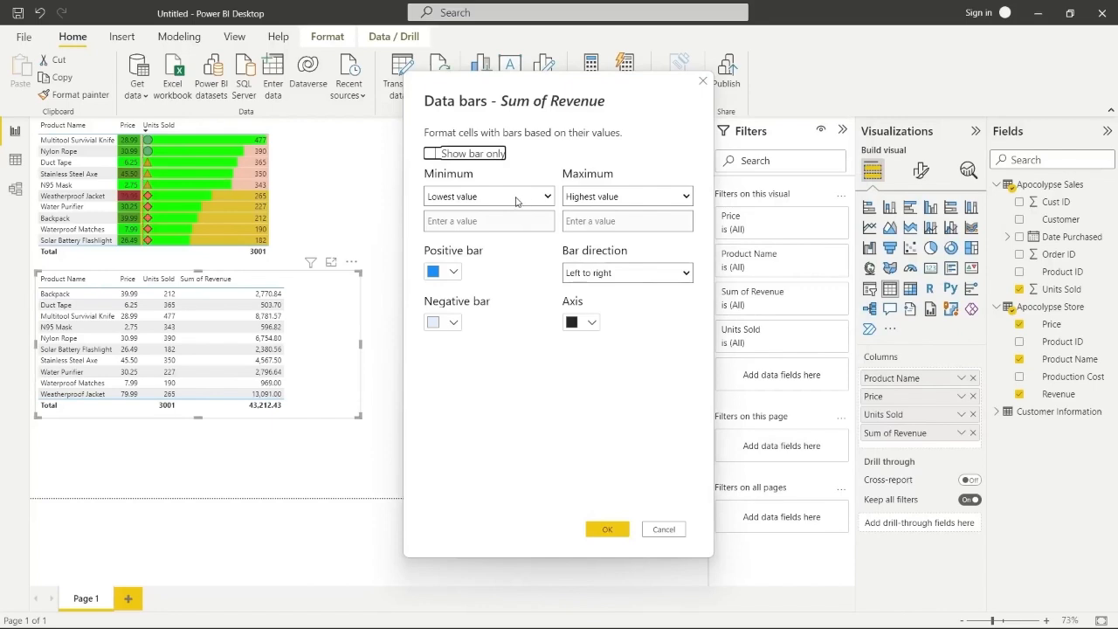
pyautogui.click(454, 272)
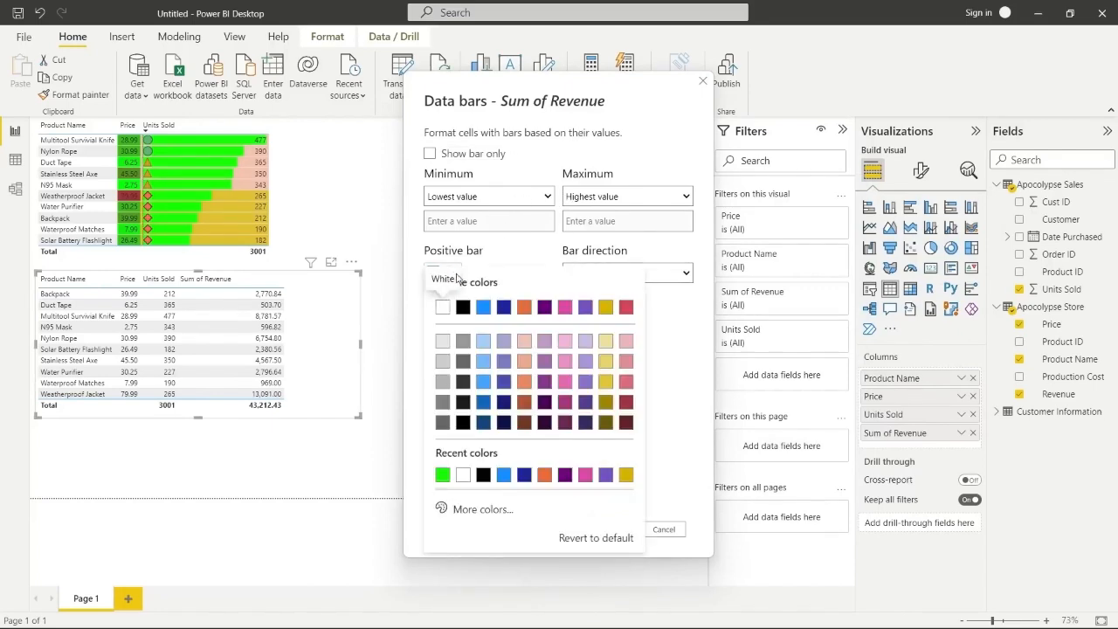
pyautogui.click(464, 511)
pyautogui.click(484, 454)
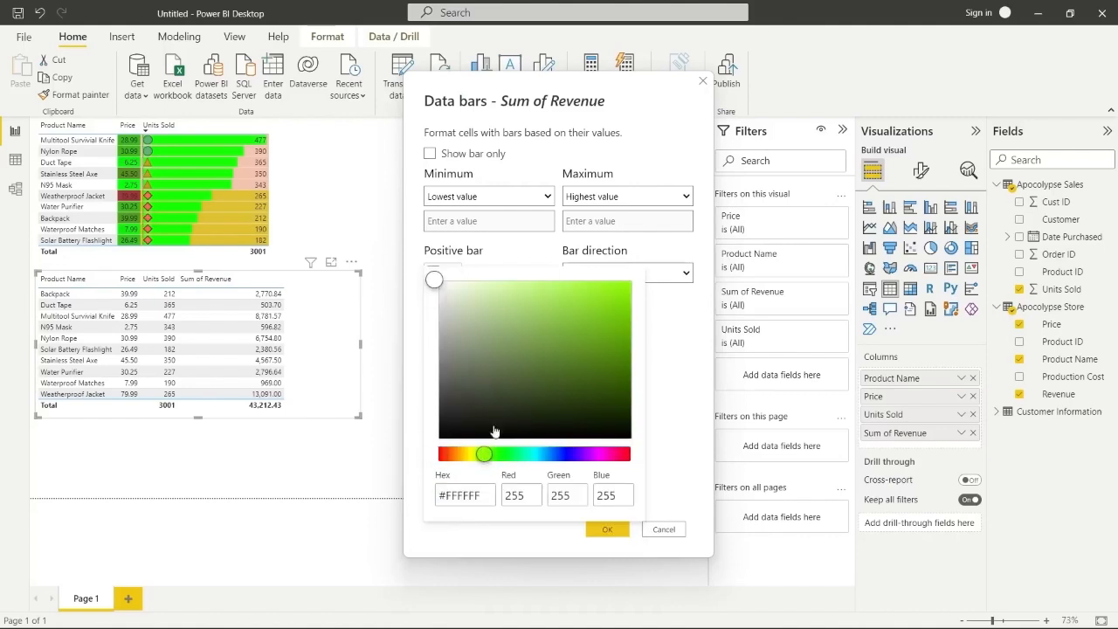
pyautogui.moveTo(519, 384); pyautogui.dragTo(552, 352)
pyautogui.click(495, 454)
pyautogui.click(664, 468)
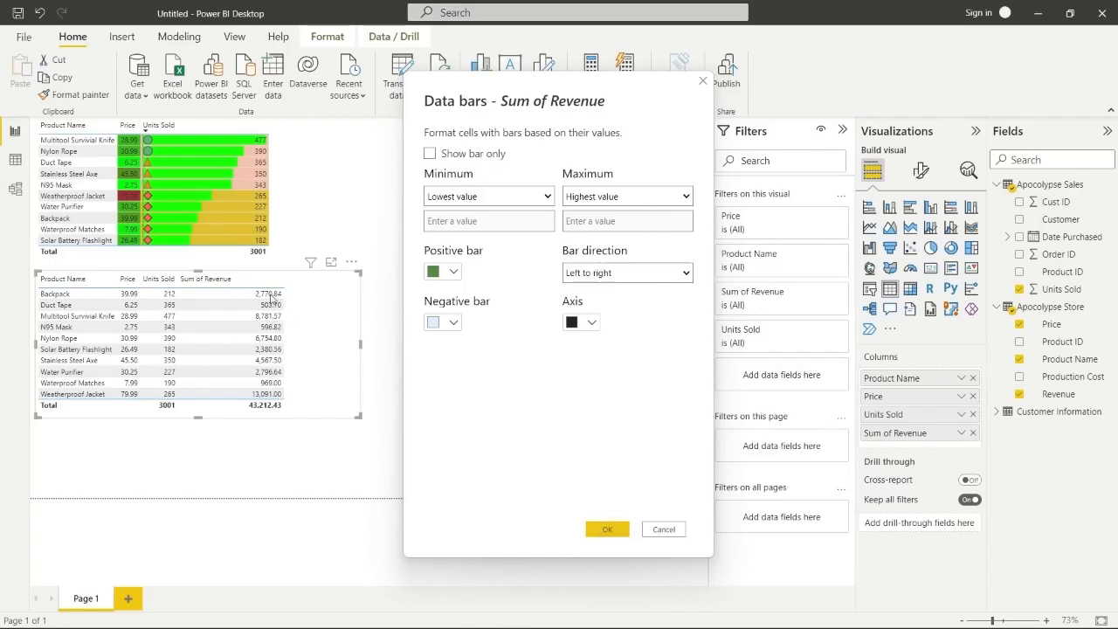
pyautogui.click(607, 529)
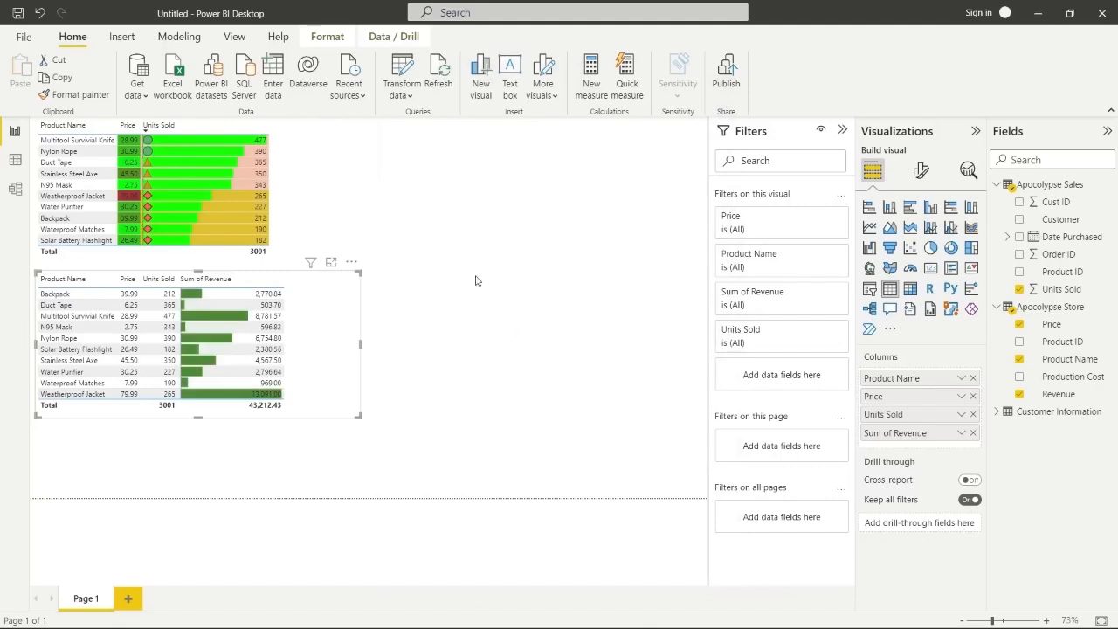
# Sort the second table by Sum of Revenue in descending order and narrow the table to fit its columns
pyautogui.click(245, 283)
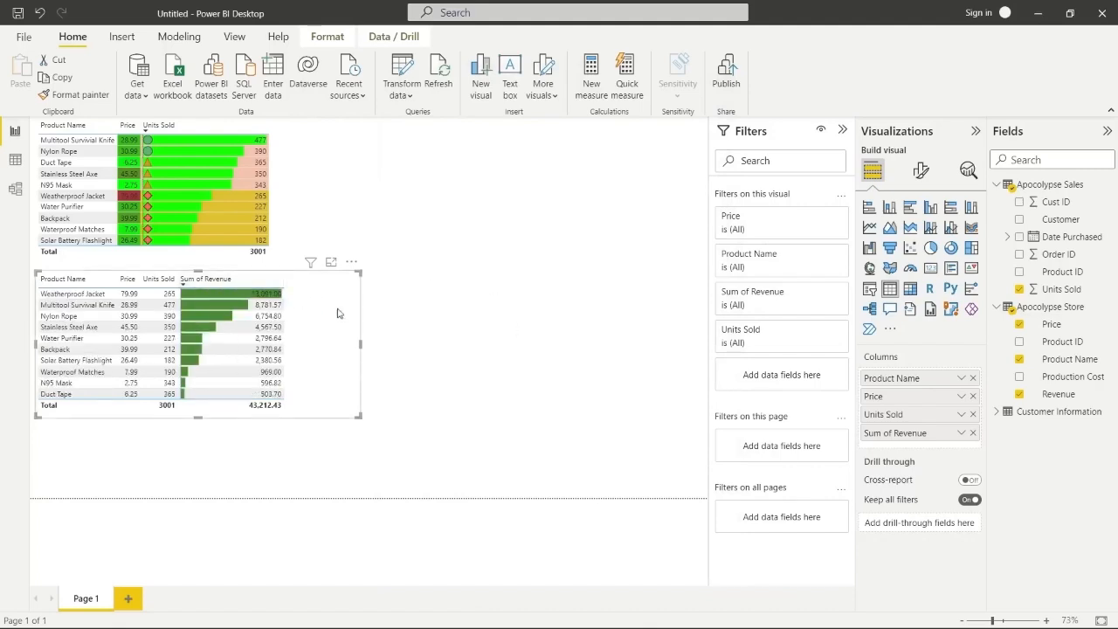
pyautogui.moveTo(359, 344); pyautogui.dragTo(307, 354)
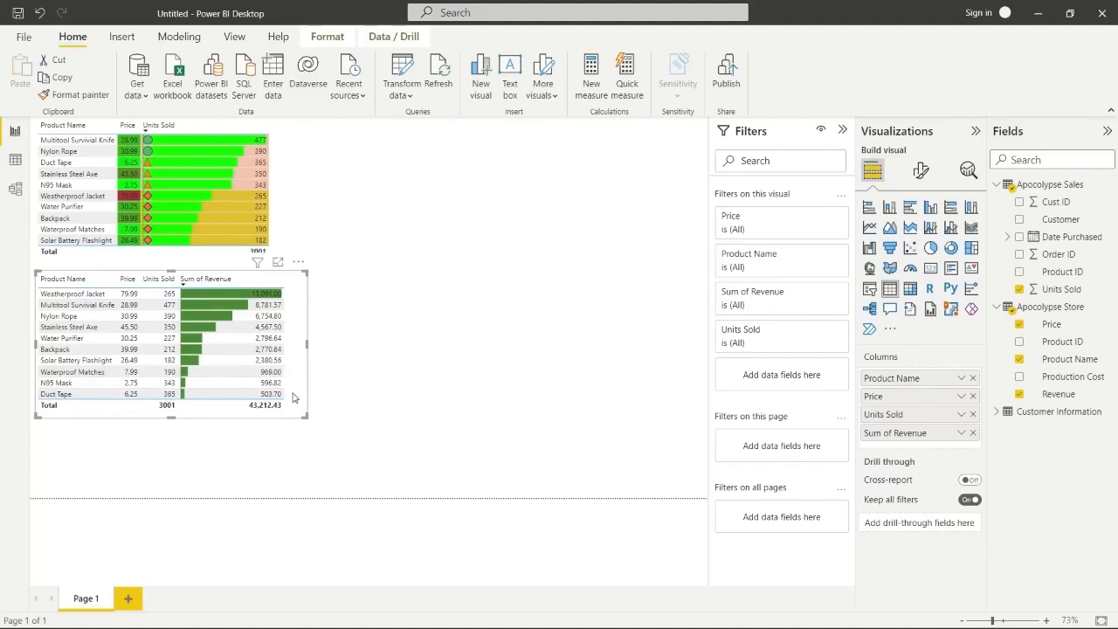
# Make the second table slightly taller
pyautogui.moveTo(294, 417); pyautogui.dragTo(294, 431)
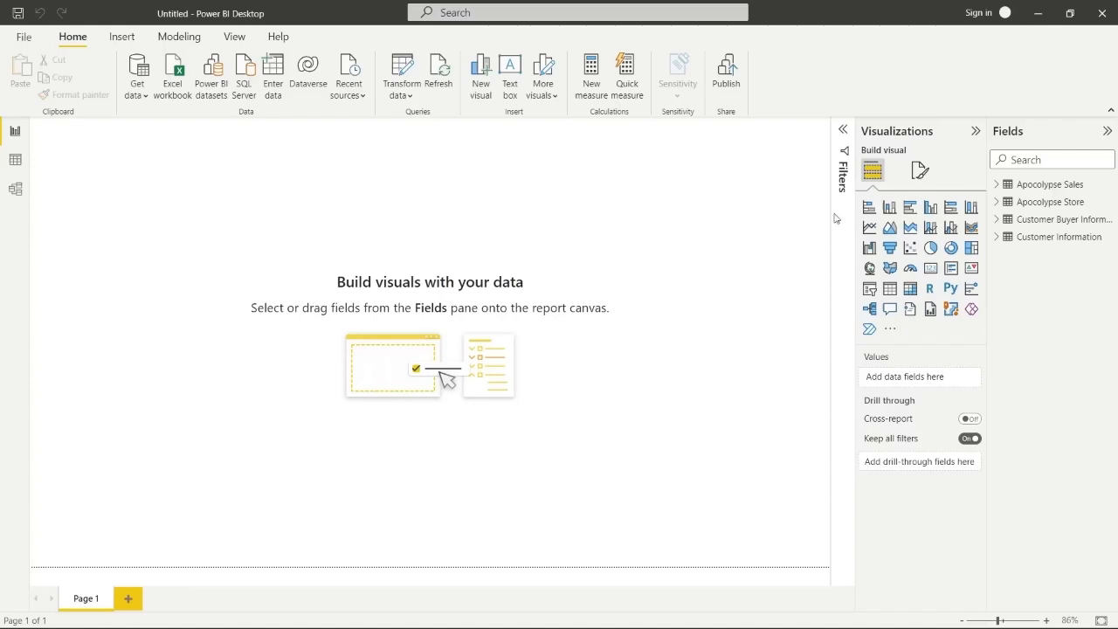
# In the Apocolypse Sales data, start a new group on the Customer field and name it Customer (List)
pyautogui.click(996, 186)
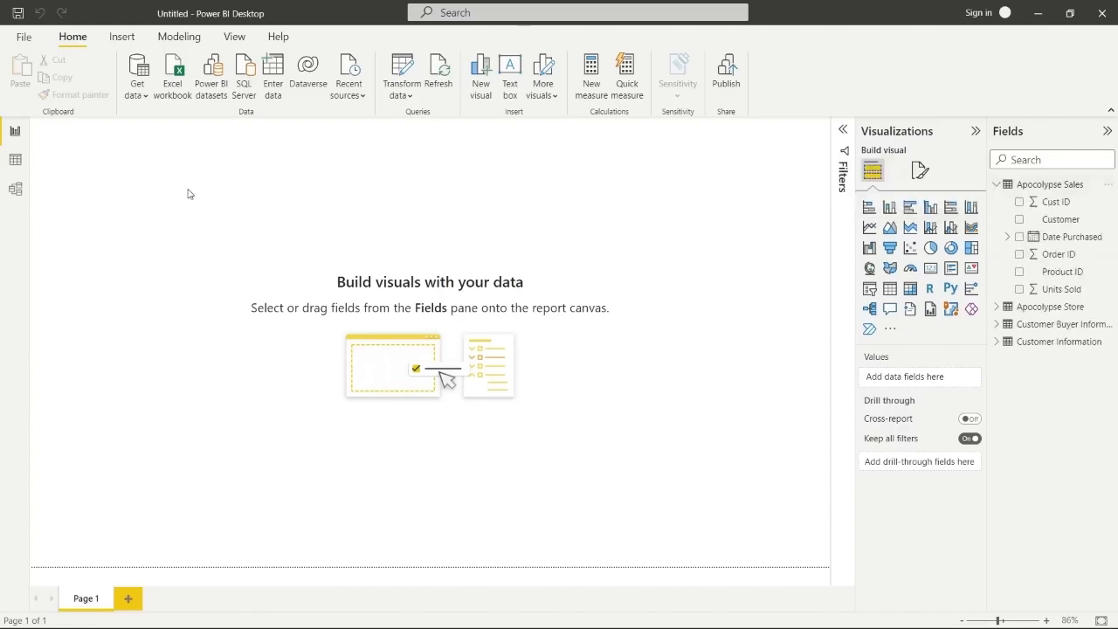
pyautogui.click(17, 164)
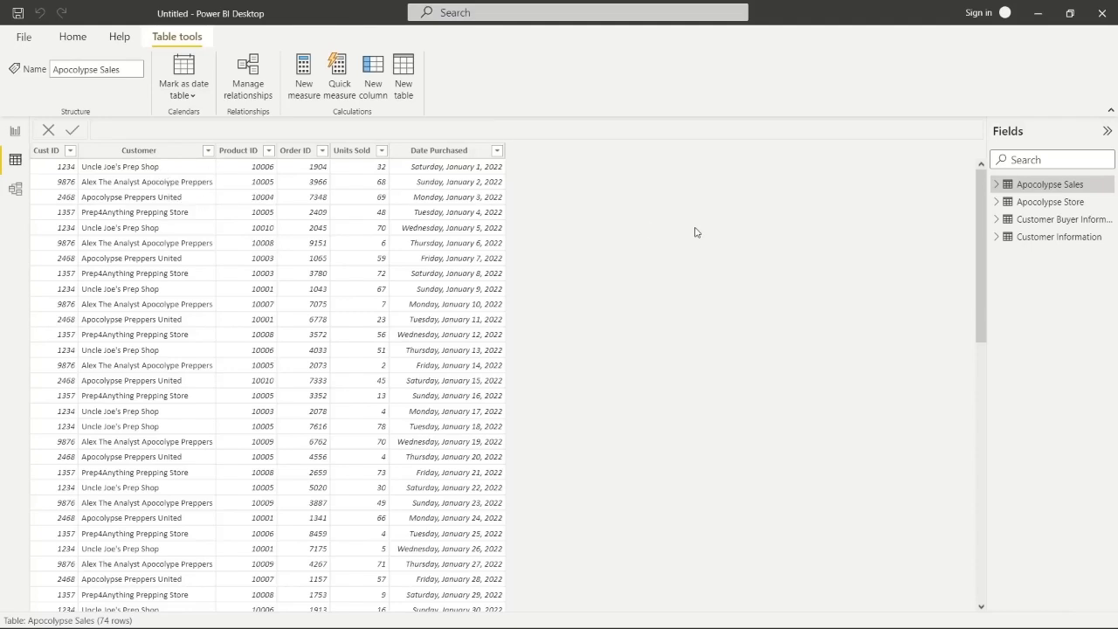
pyautogui.rightClick(186, 154)
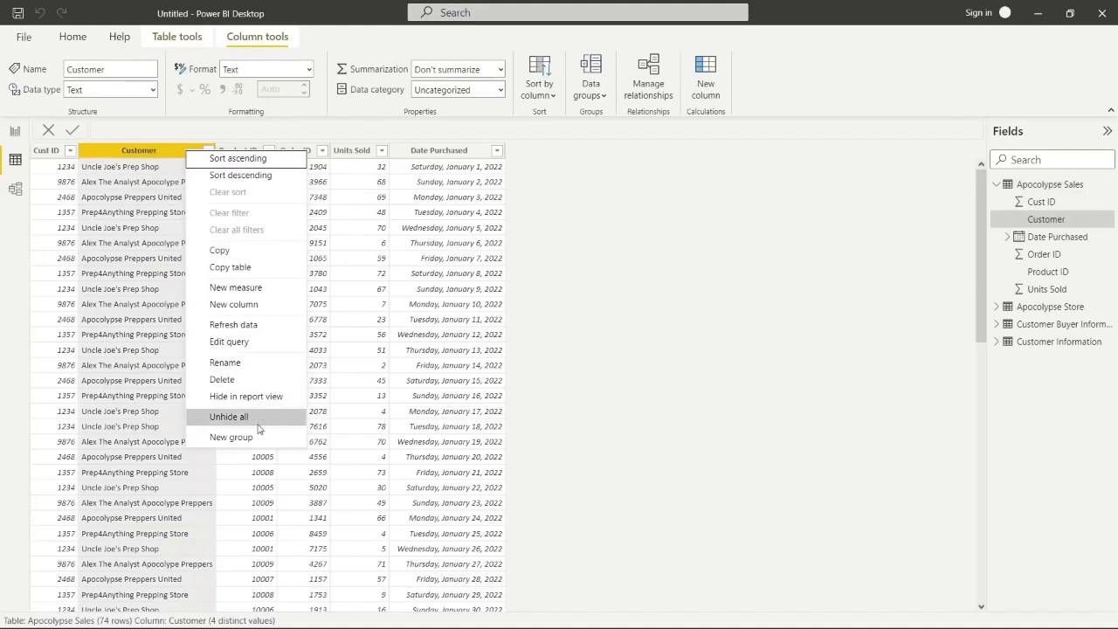
pyautogui.click(819, 249)
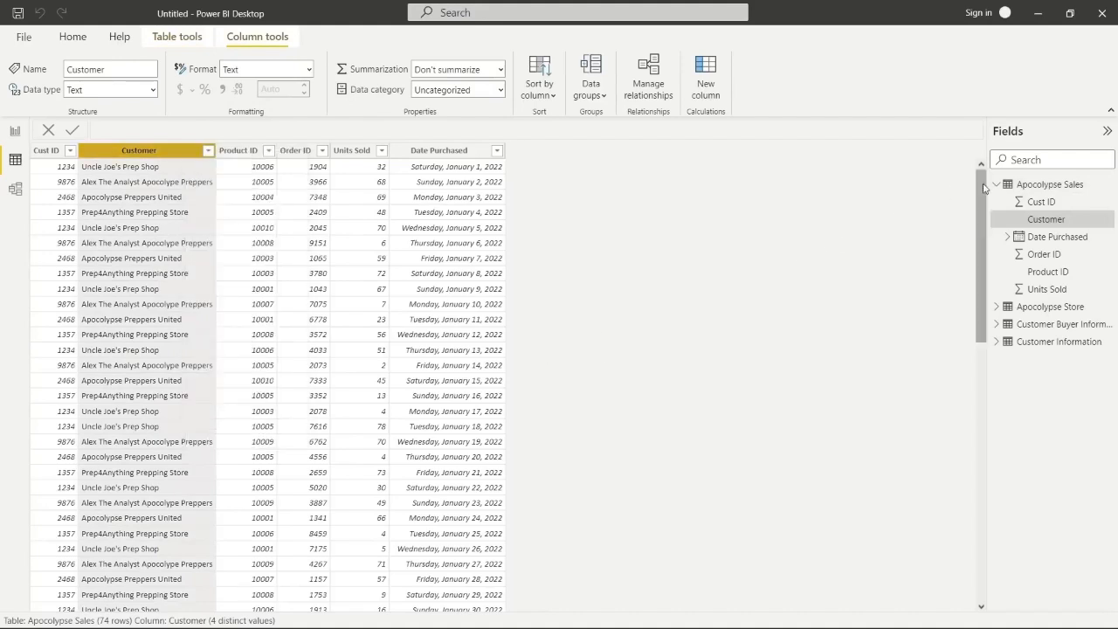
pyautogui.moveTo(1037, 191)
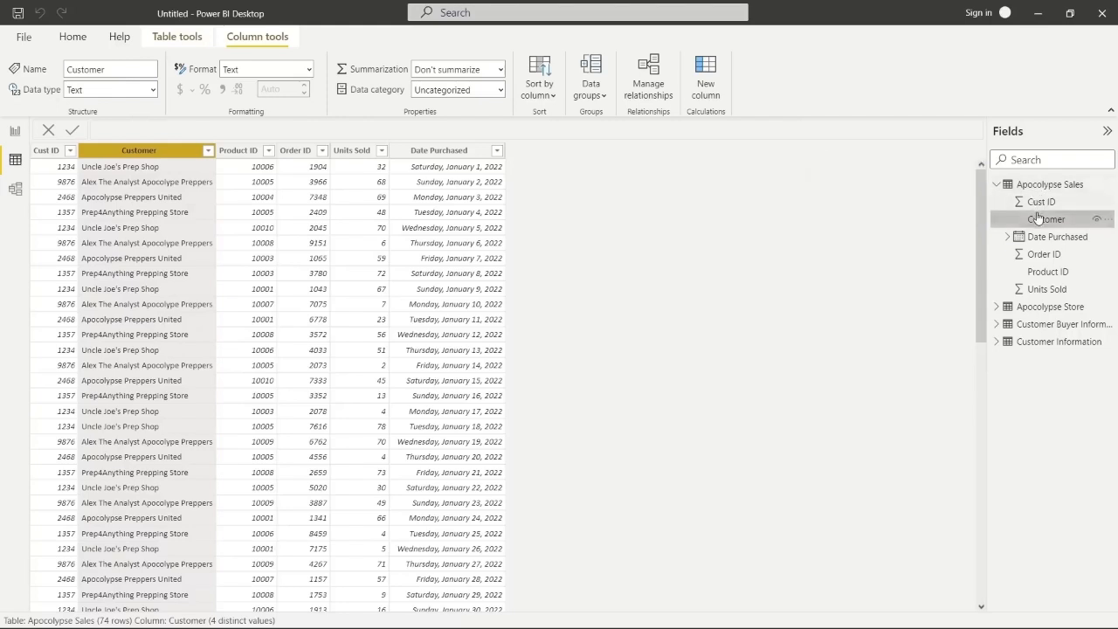
pyautogui.rightClick(1039, 223)
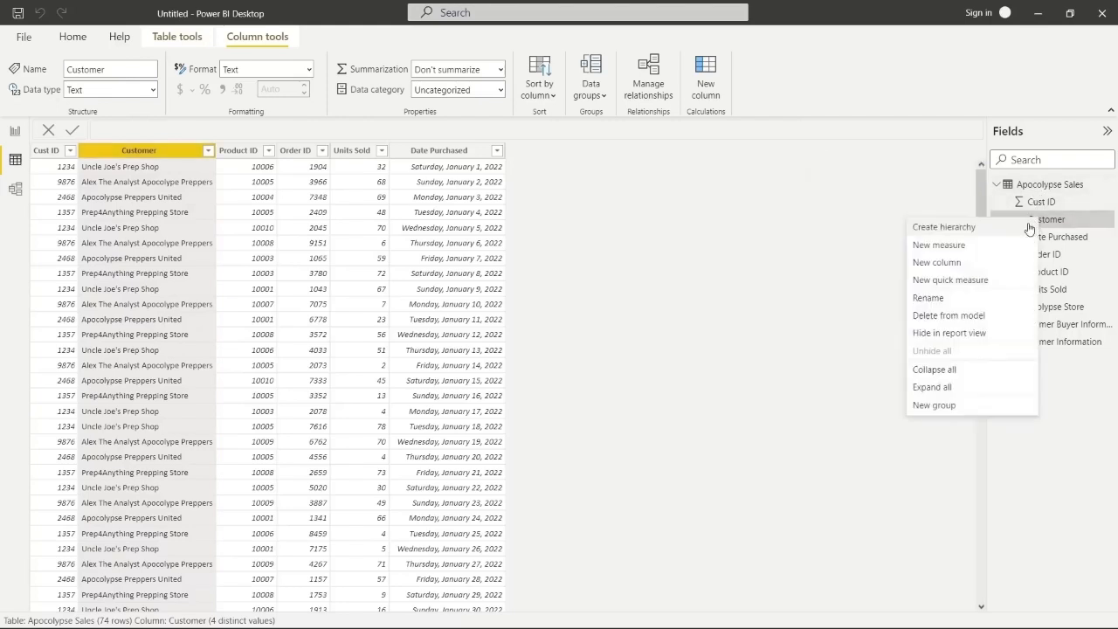
pyautogui.click(949, 407)
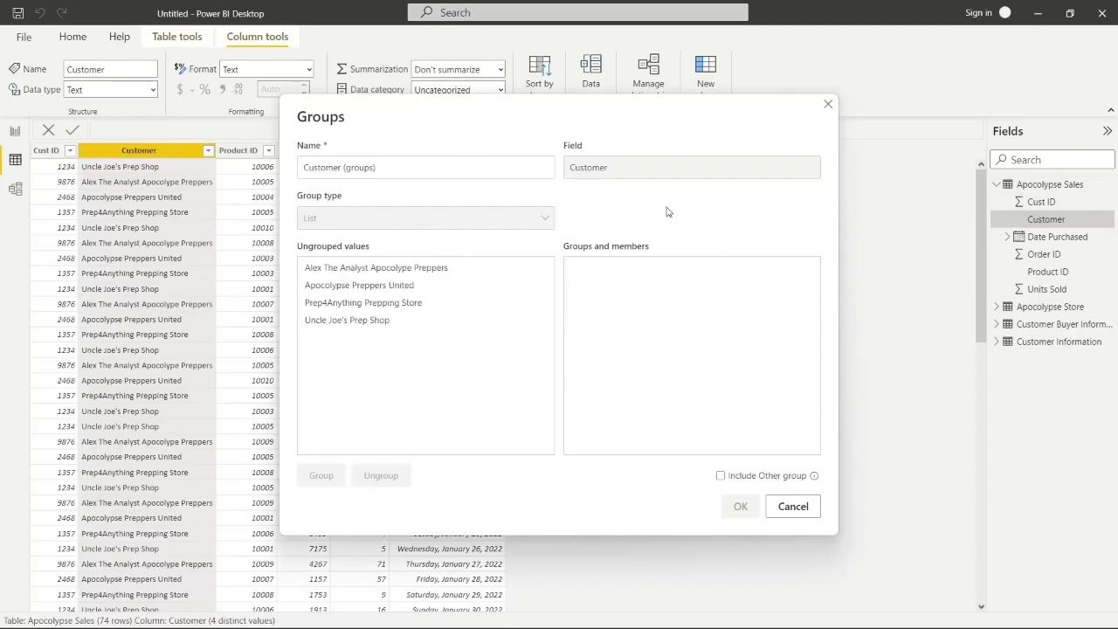
pyautogui.moveTo(576, 111); pyautogui.dragTo(716, 113)
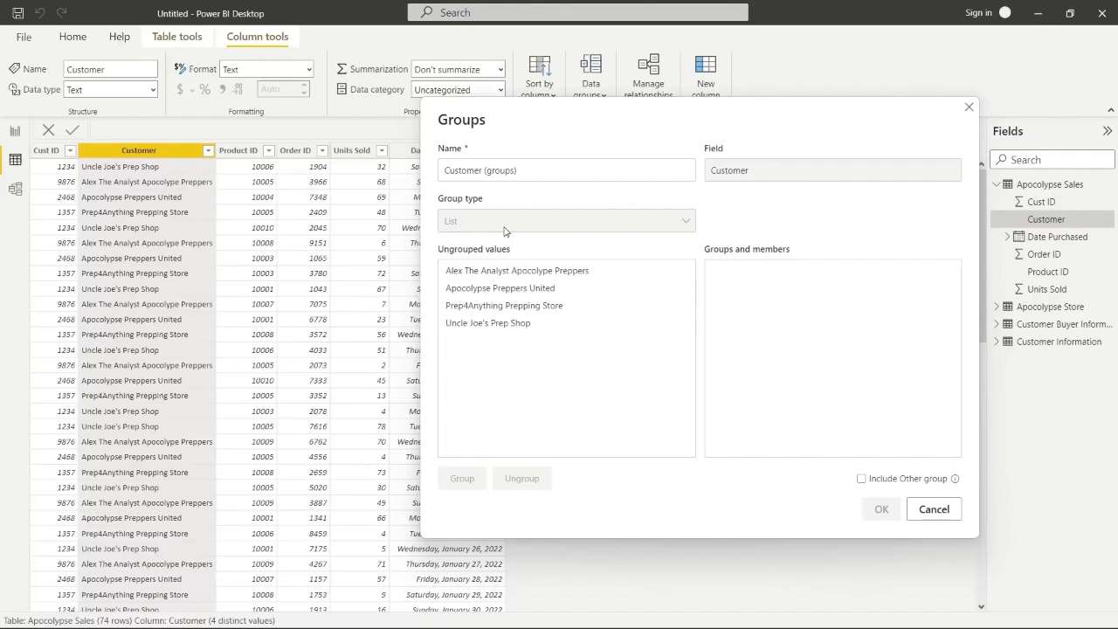
pyautogui.doubleClick(507, 171)
pyautogui.write('List')
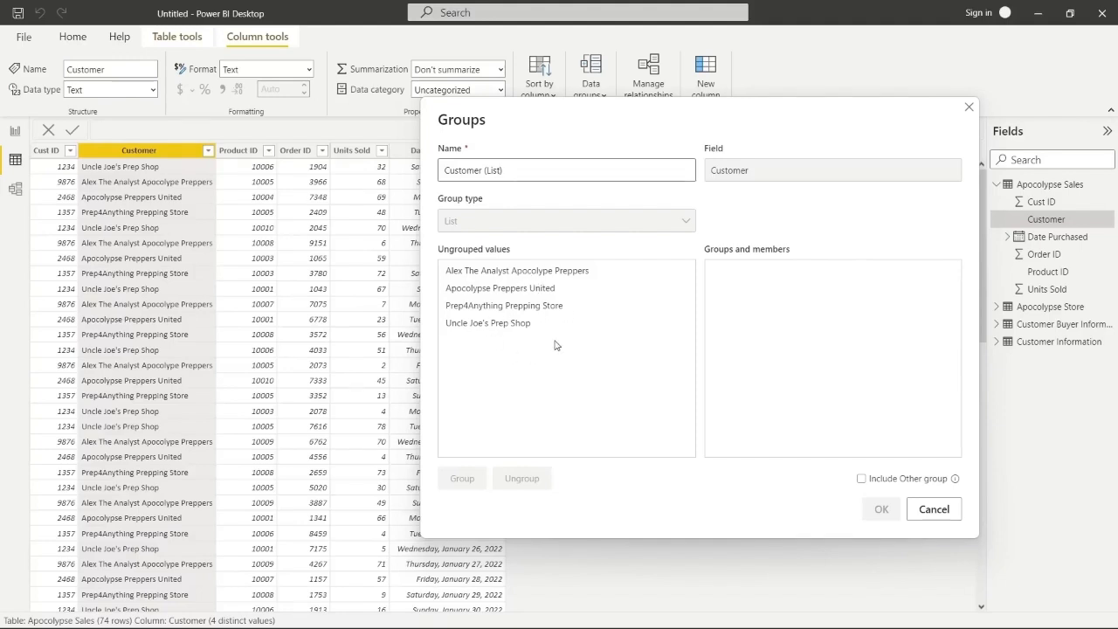
# Group Alex The Analyst Apocolype Preppers with Prep4Anything Prepping Store and name the group The Best Prepping Stores
pyautogui.click(541, 273)
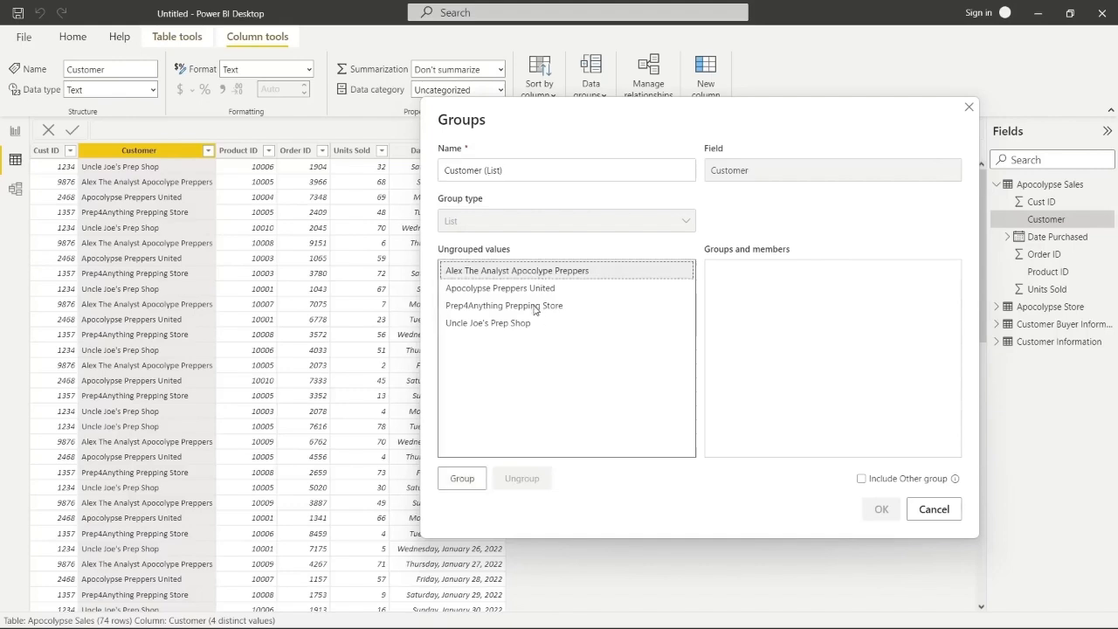
pyautogui.keyDown('ctrl'); pyautogui.click(535, 308); pyautogui.keyUp('ctrl')
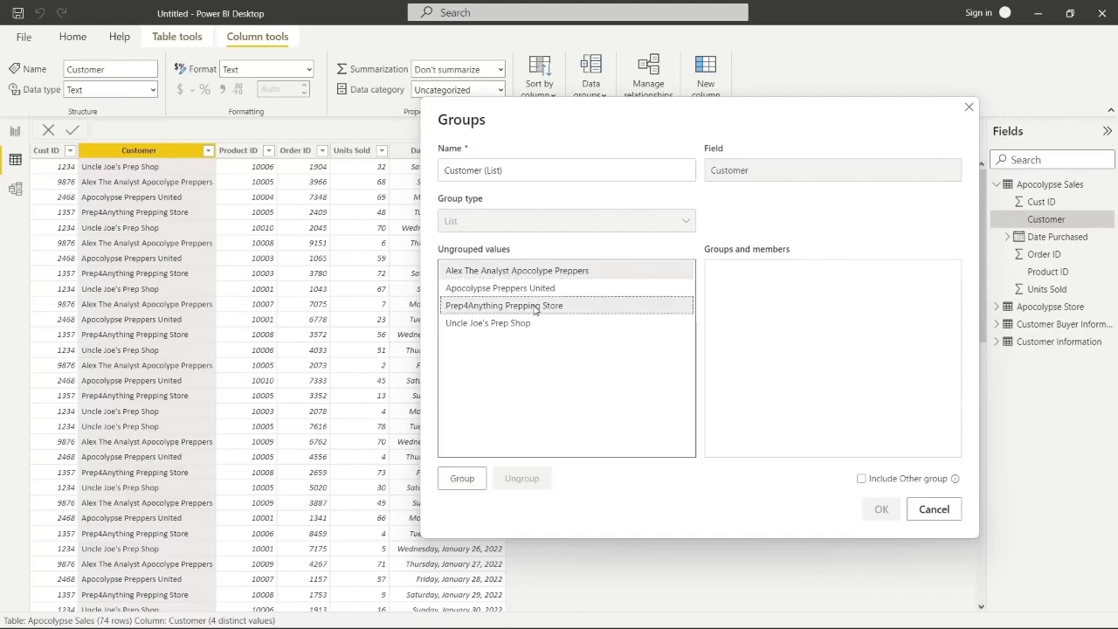
pyautogui.click(461, 479)
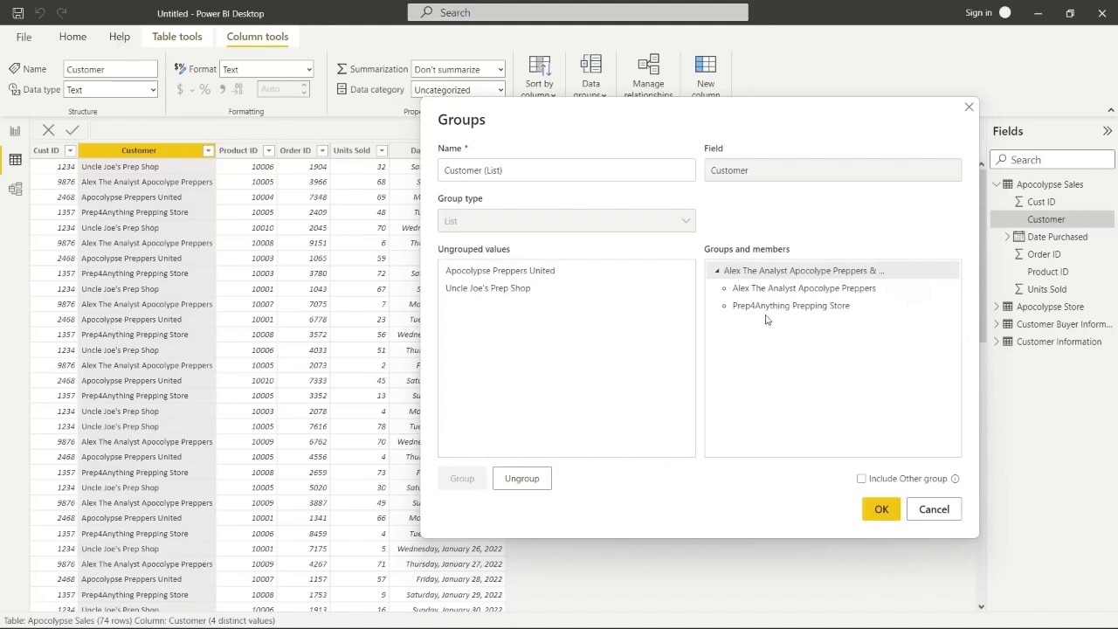
pyautogui.click(808, 272)
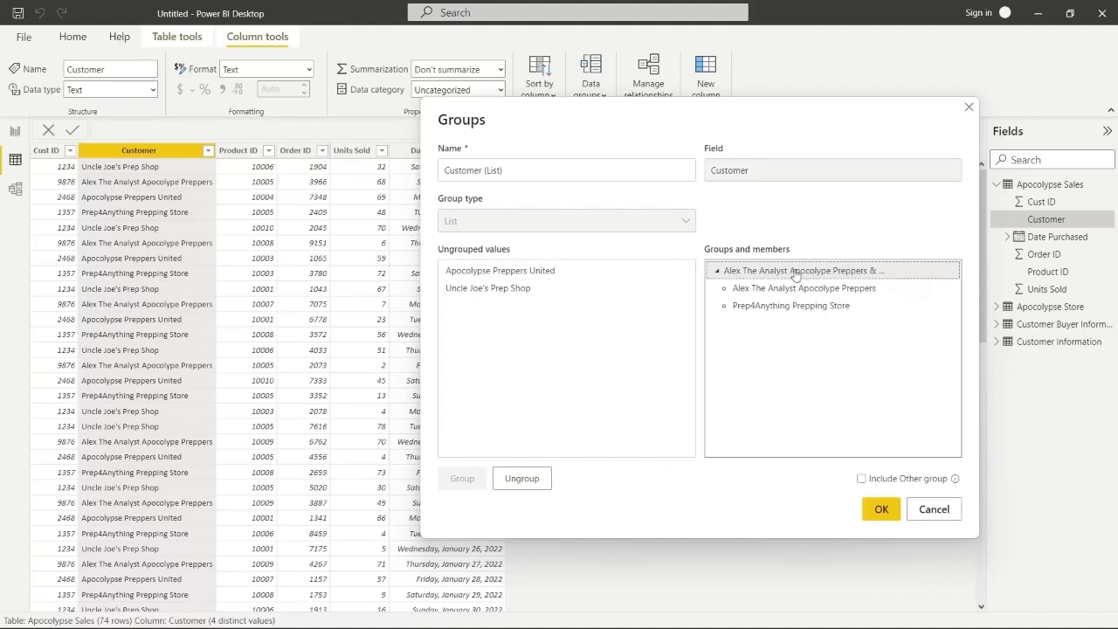
pyautogui.doubleClick(795, 271)
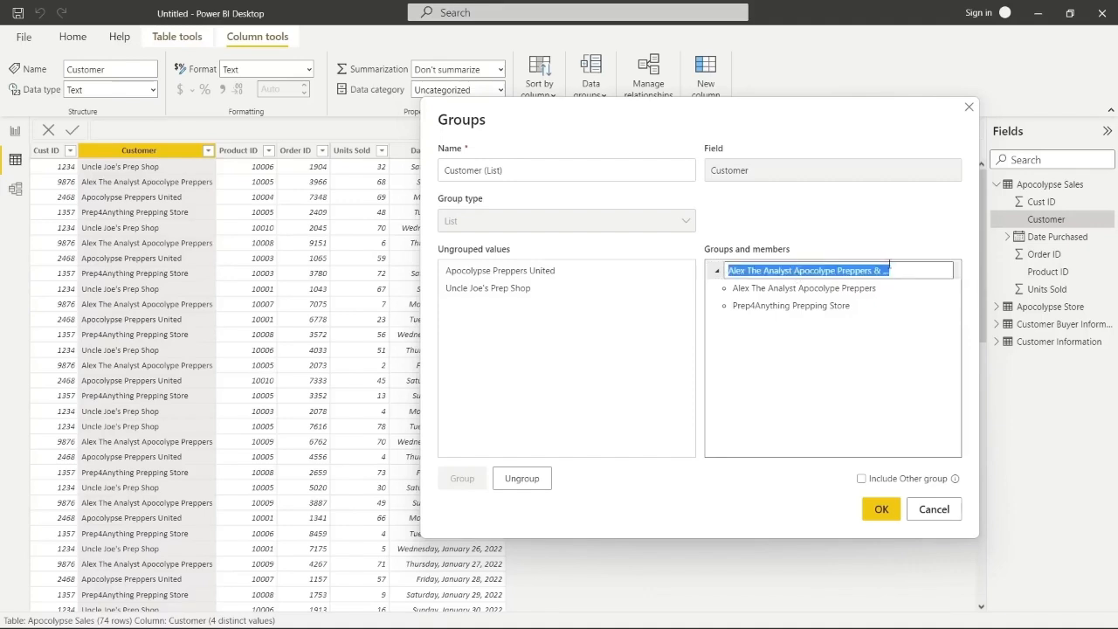
pyautogui.write('The Best')
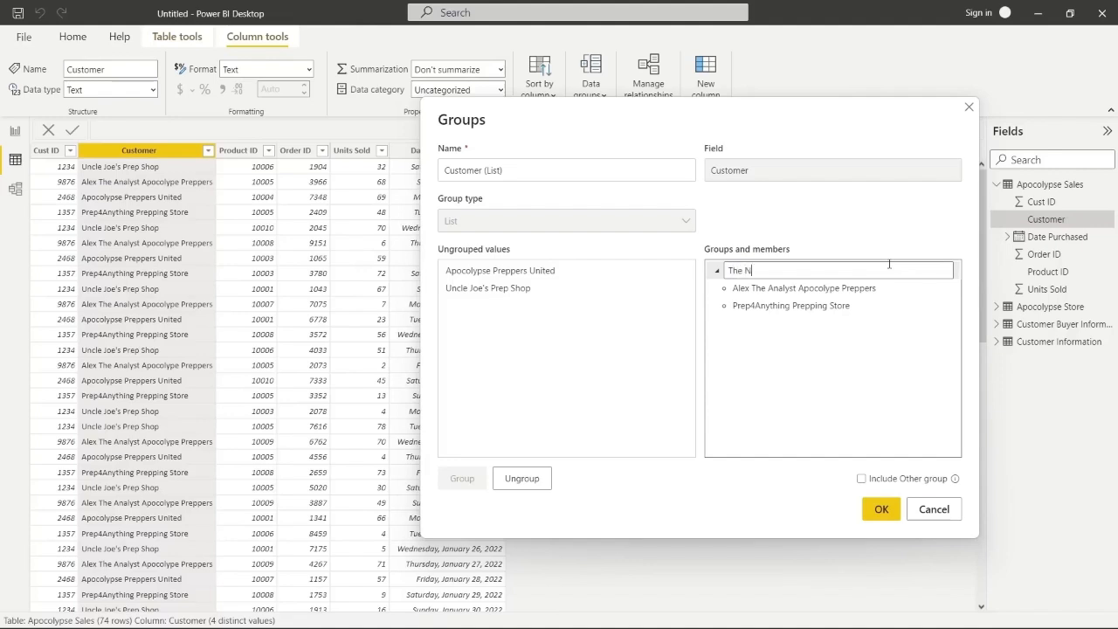
pyautogui.write(' Prepping Stores')
pyautogui.press('Return')
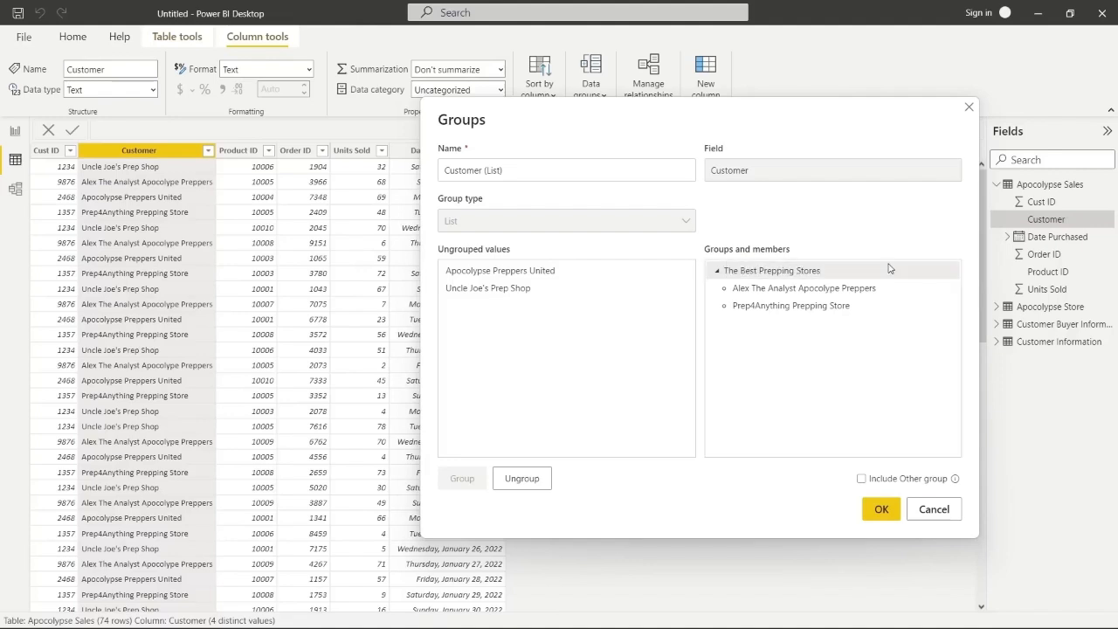
# Group Apocolypse Preppers United with Uncle Joe's Prep Shop as The Worst Prepping Stores and create the Customer (List) column
pyautogui.click(531, 274)
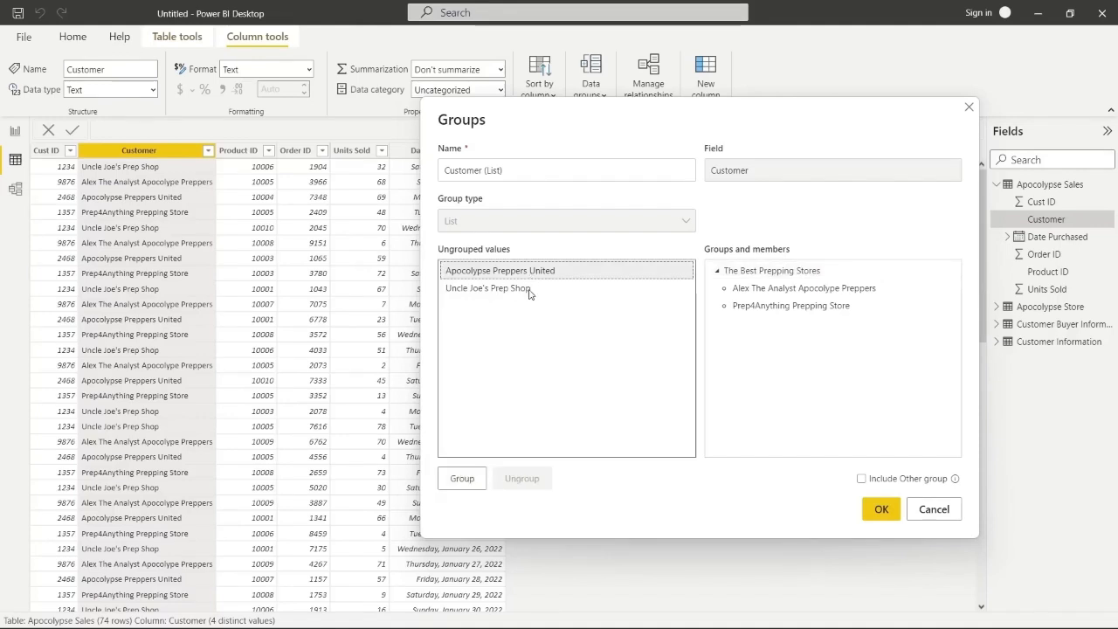
pyautogui.click(529, 292)
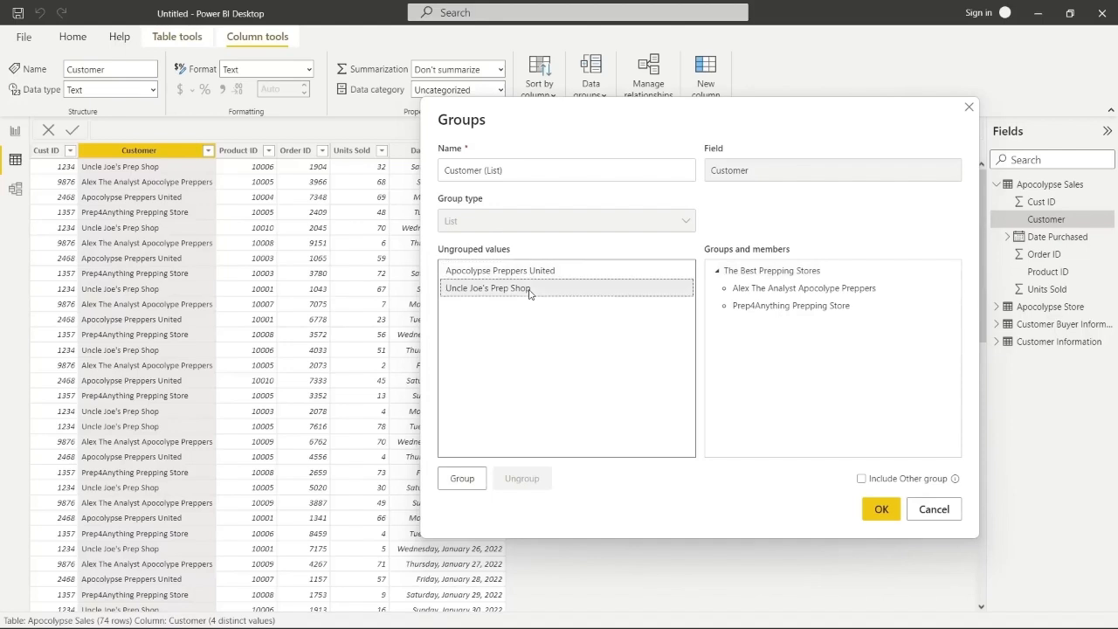
pyautogui.keyDown('ctrl'); pyautogui.click(537, 274); pyautogui.keyUp('ctrl')
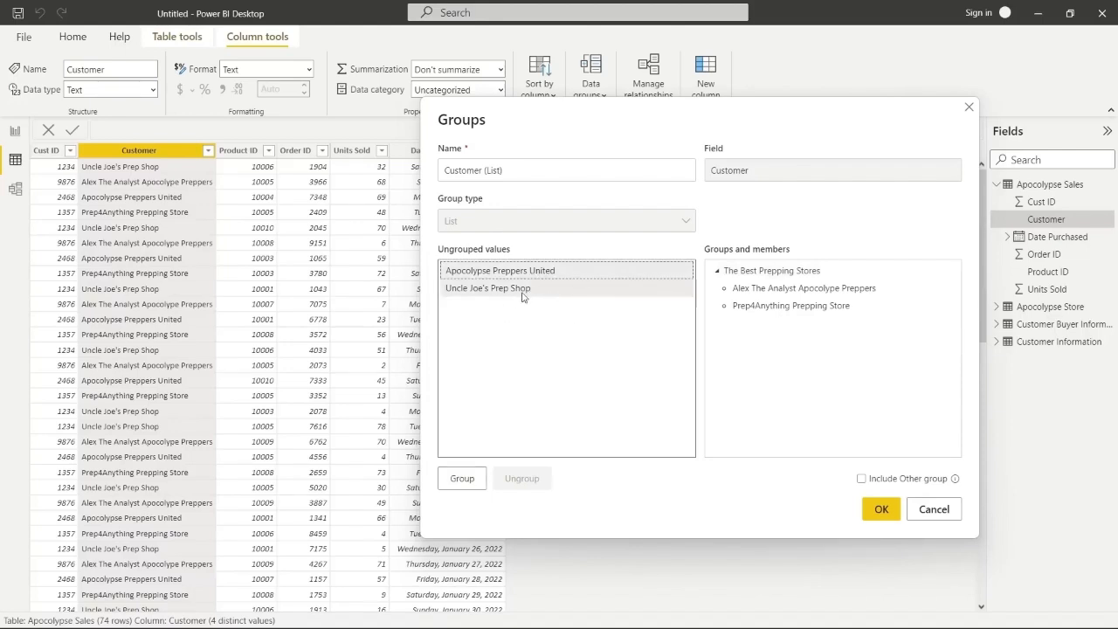
pyautogui.click(462, 478)
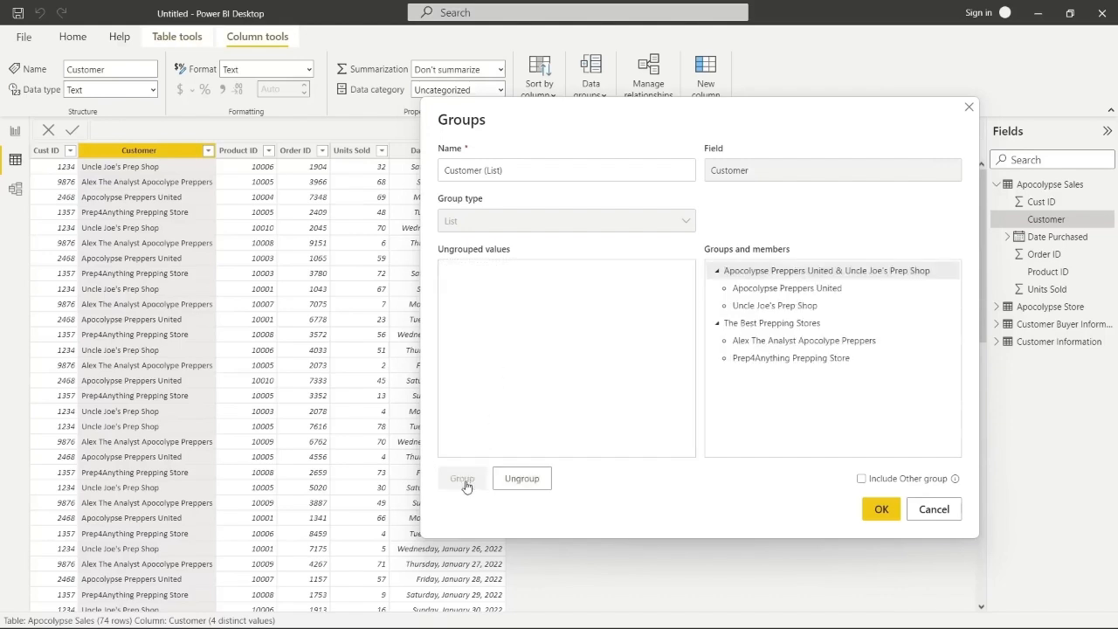
pyautogui.click(792, 272)
pyautogui.click(791, 271)
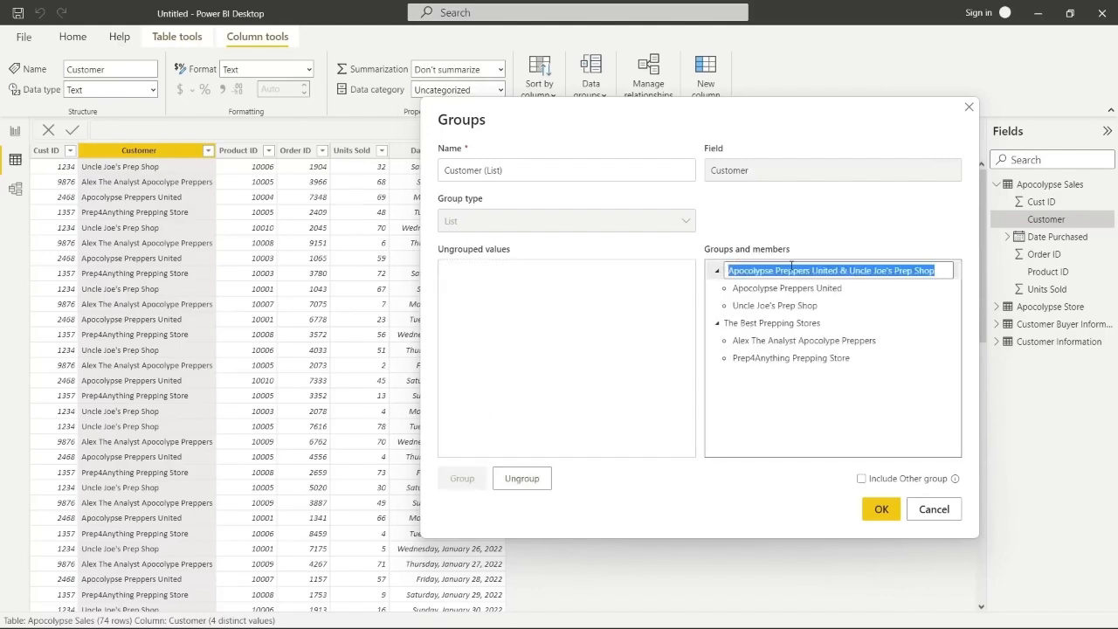
pyautogui.write('Th')
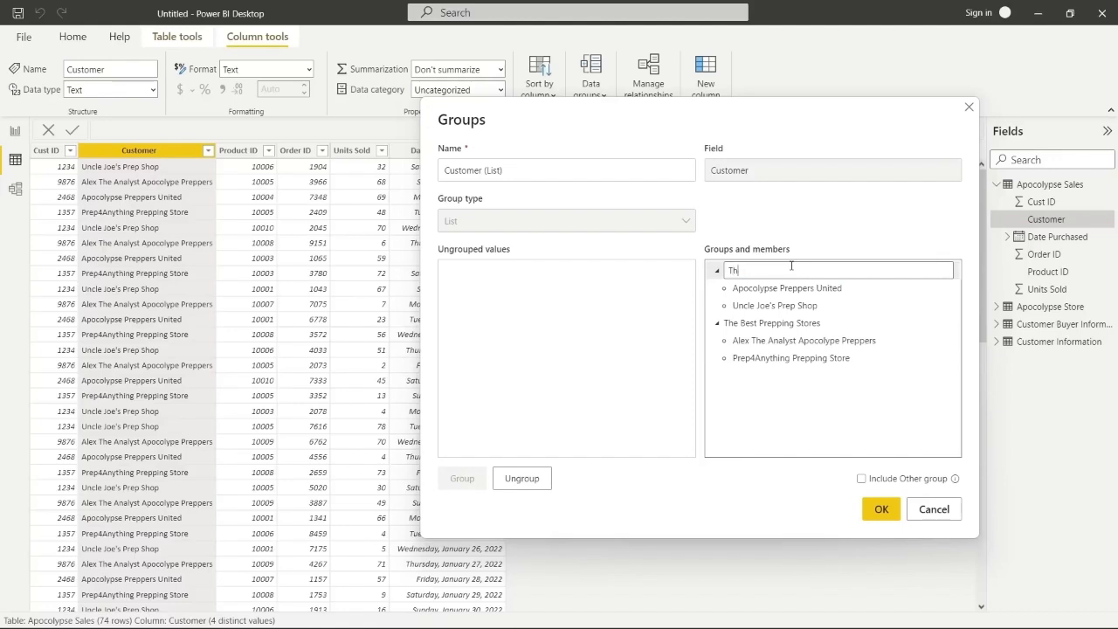
pyautogui.write('e Worst Prepping Stores')
pyautogui.press('Return')
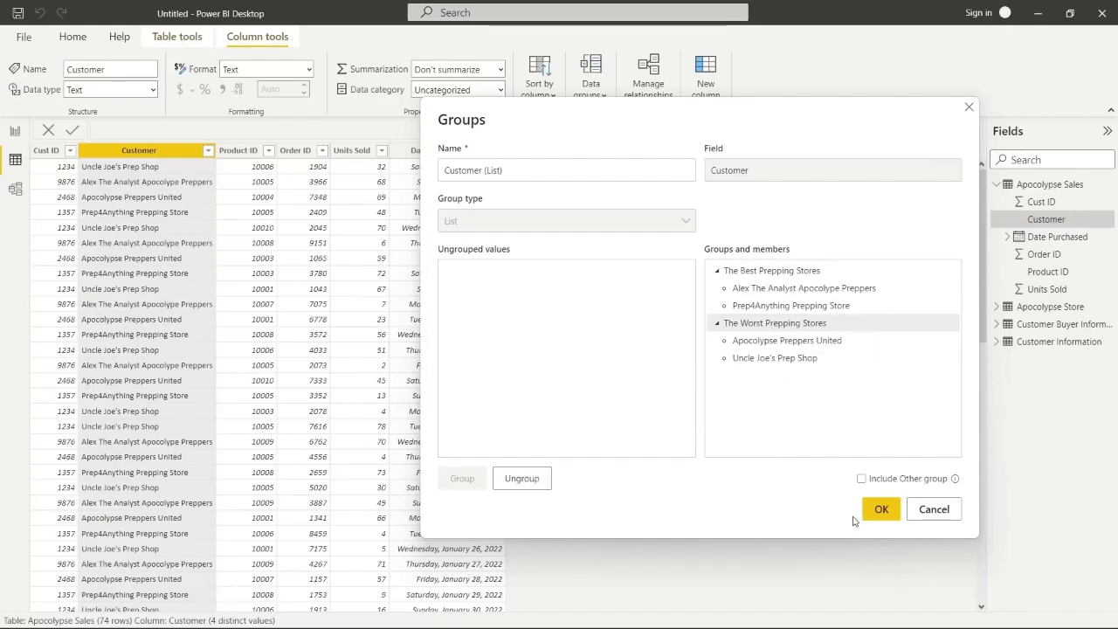
pyautogui.click(878, 509)
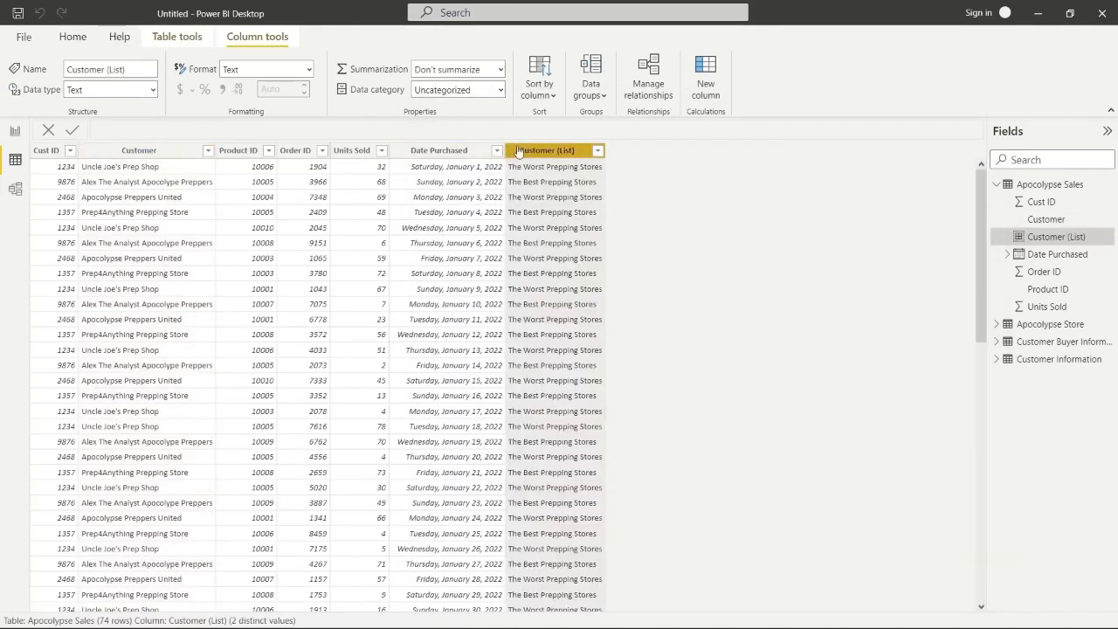
# Start a new group on the Order ID column and set its group type to List
pyautogui.click(191, 171)
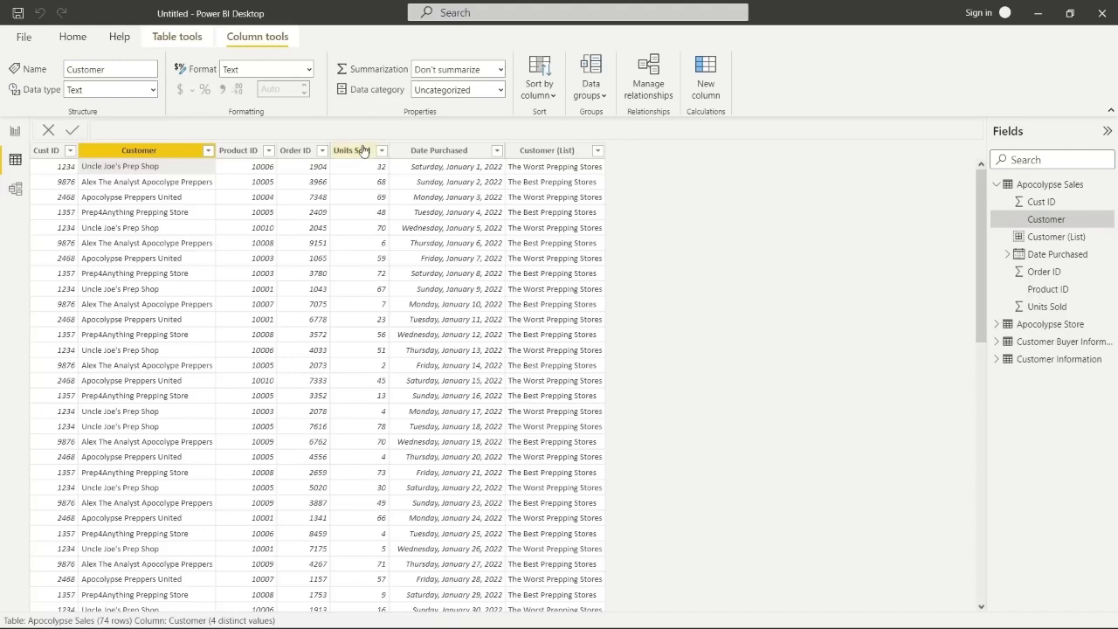
pyautogui.rightClick(302, 154)
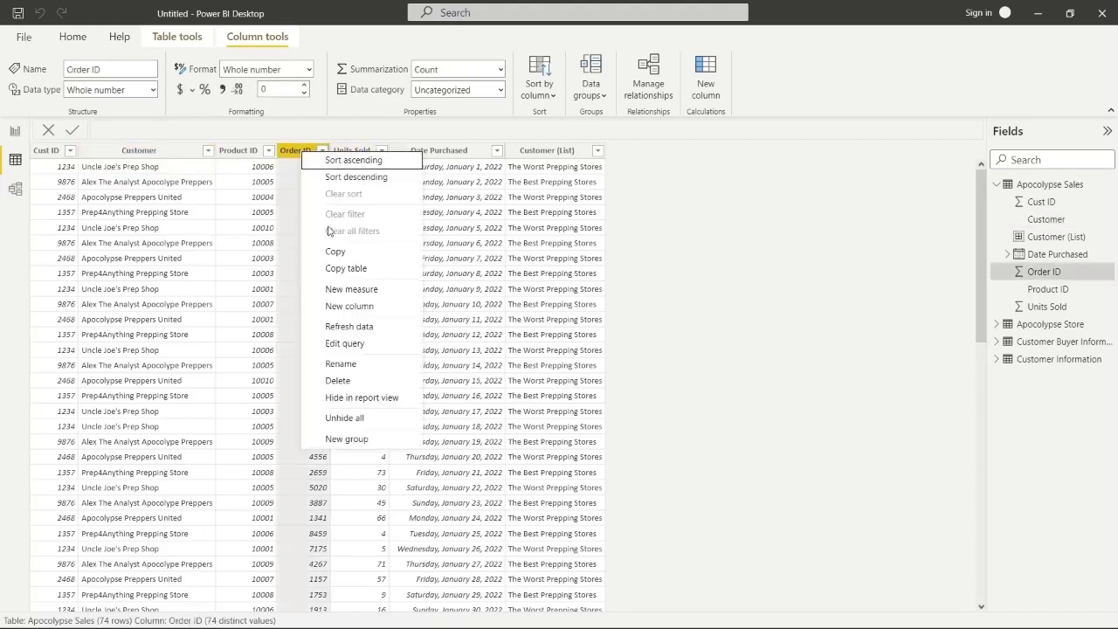
pyautogui.click(345, 439)
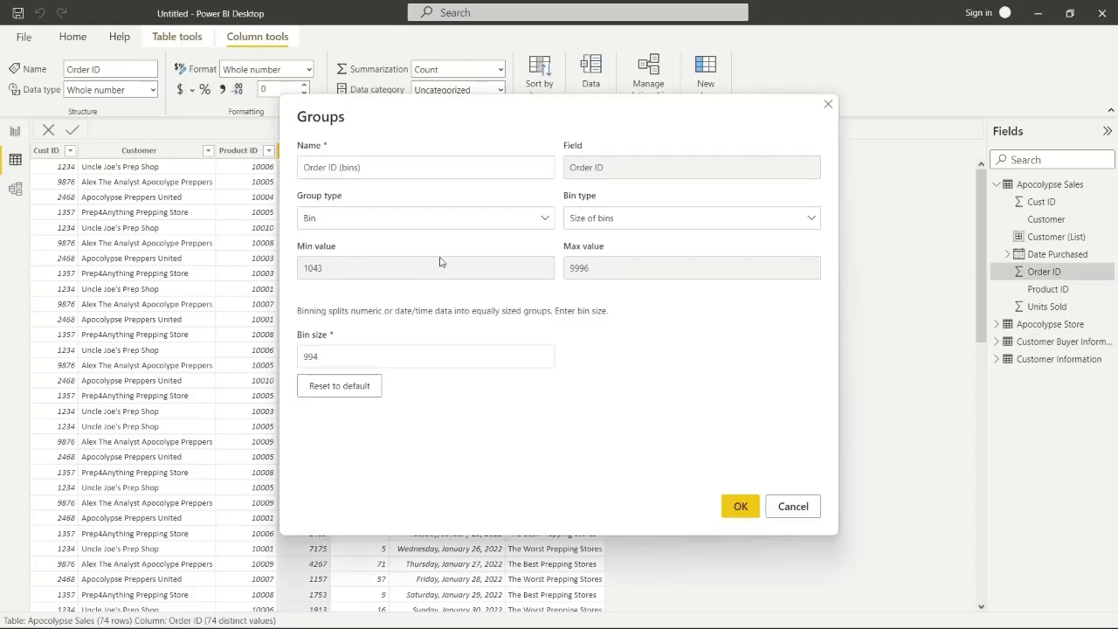
pyautogui.click(404, 218)
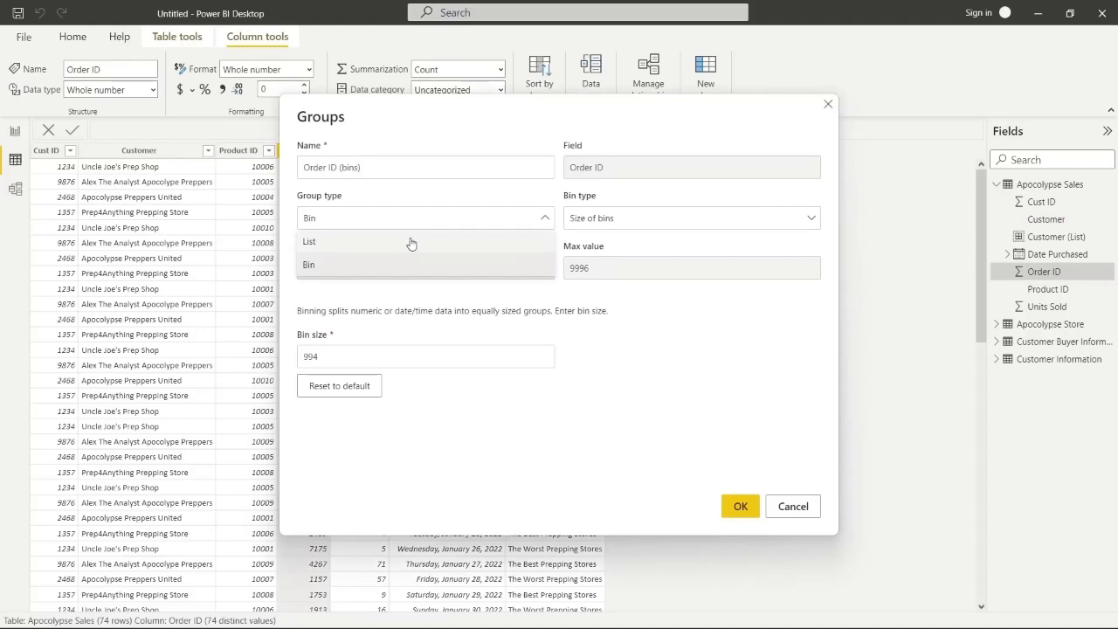
pyautogui.click(411, 242)
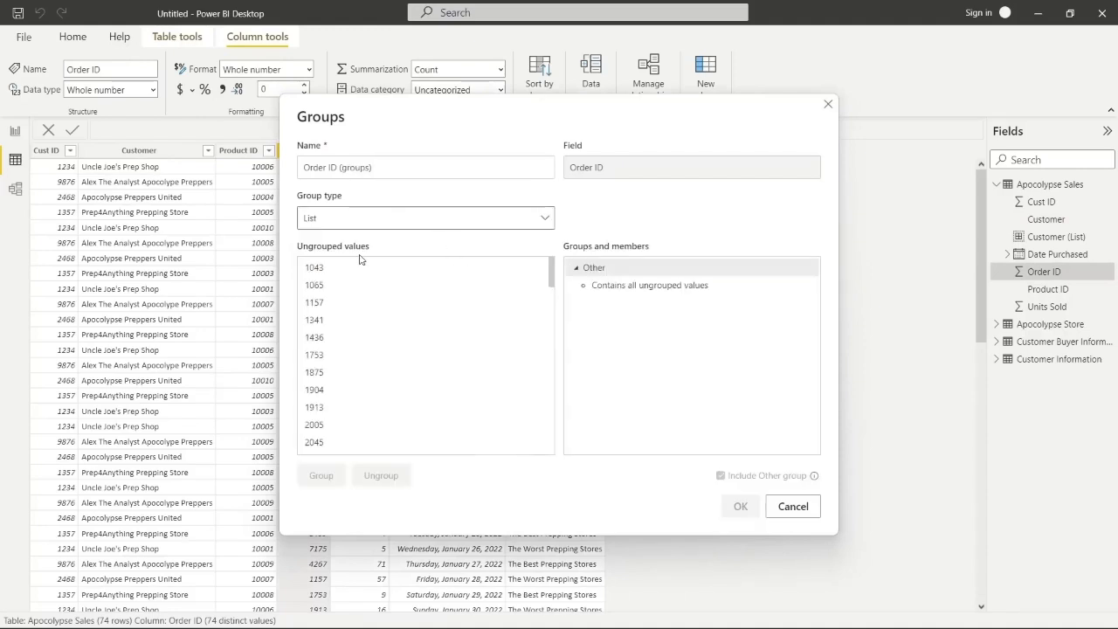
# Group the lower range of Order ID values, starting from the smallest, and name the group The First Orders
pyautogui.click(324, 270)
pyautogui.scroll(-7, 379, 311)
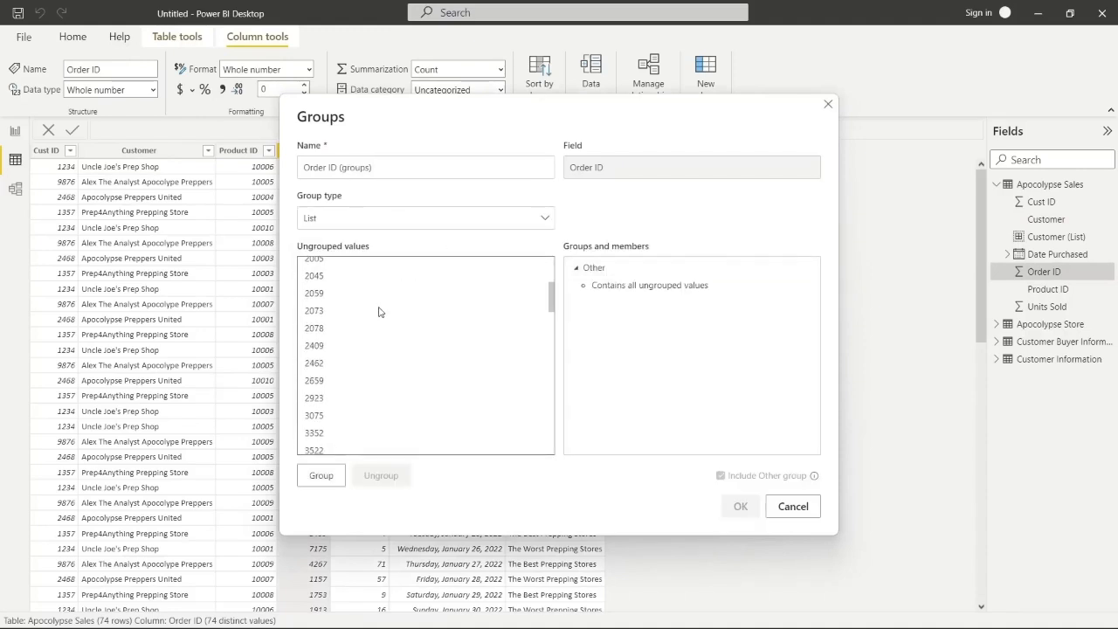
pyautogui.scroll(-5, 380, 312)
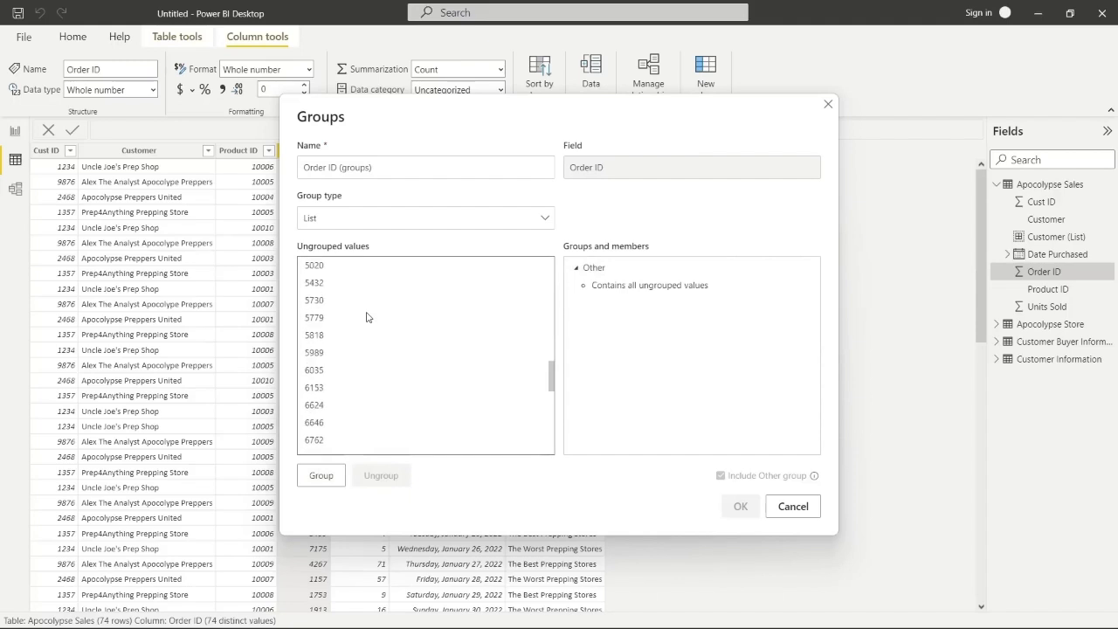
pyautogui.keyDown('shift'); pyautogui.click(367, 317); pyautogui.keyUp('shift')
pyautogui.click(320, 475)
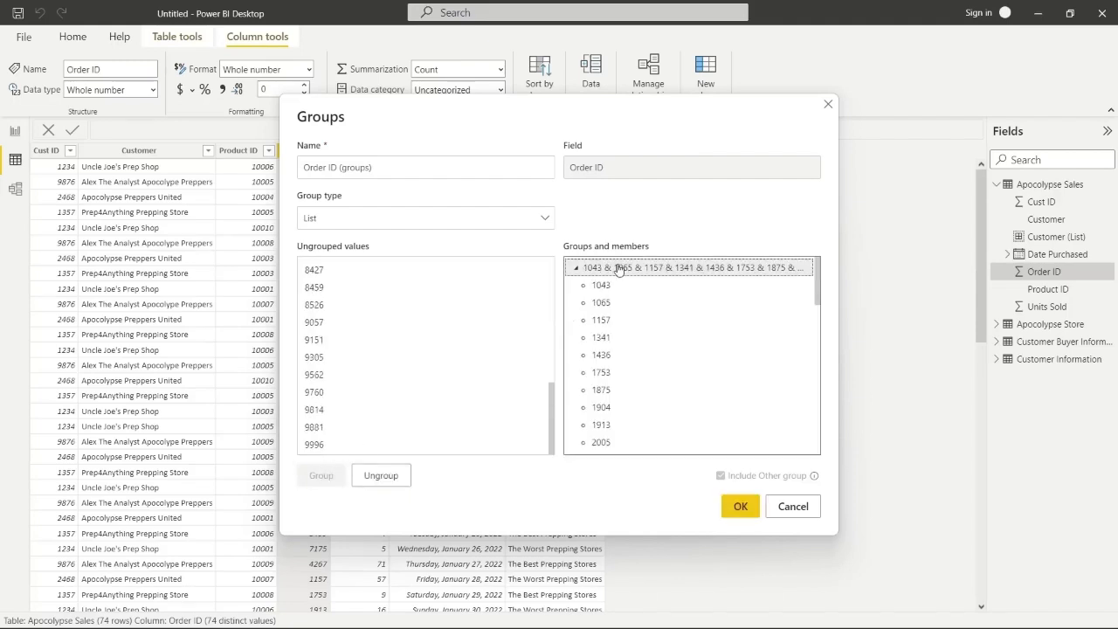
pyautogui.doubleClick(618, 267)
pyautogui.write('The First')
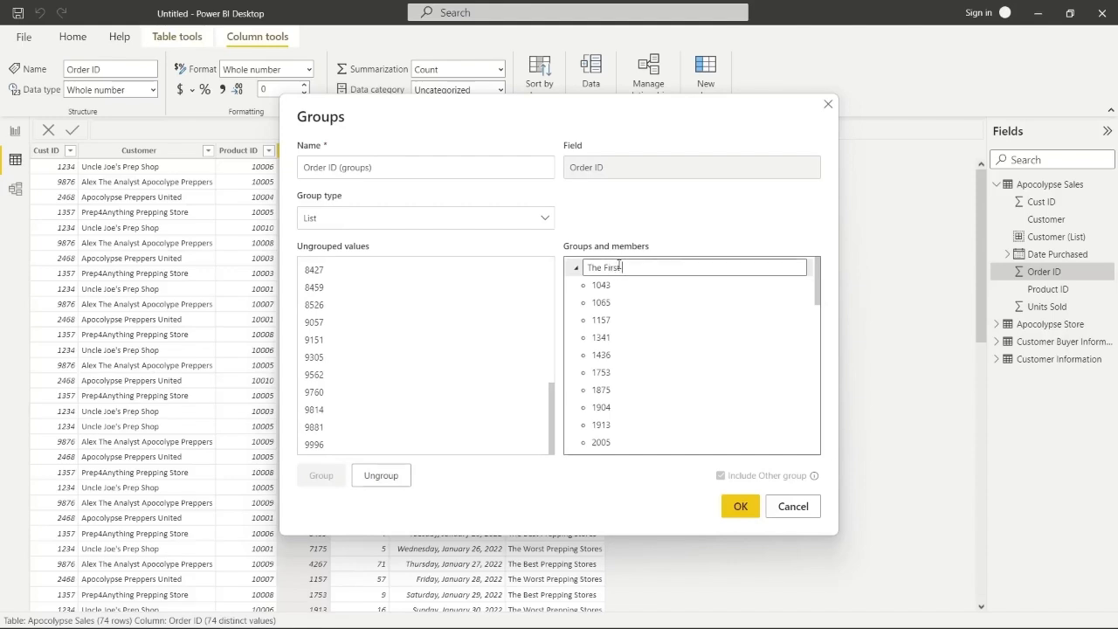
pyautogui.write(' Cust')
pyautogui.press('BackSpace')
pyautogui.press('BackSpace')
pyautogui.press('BackSpace')
pyautogui.press('BackSpace')
pyautogui.write('Order')
pyautogui.click(347, 270)
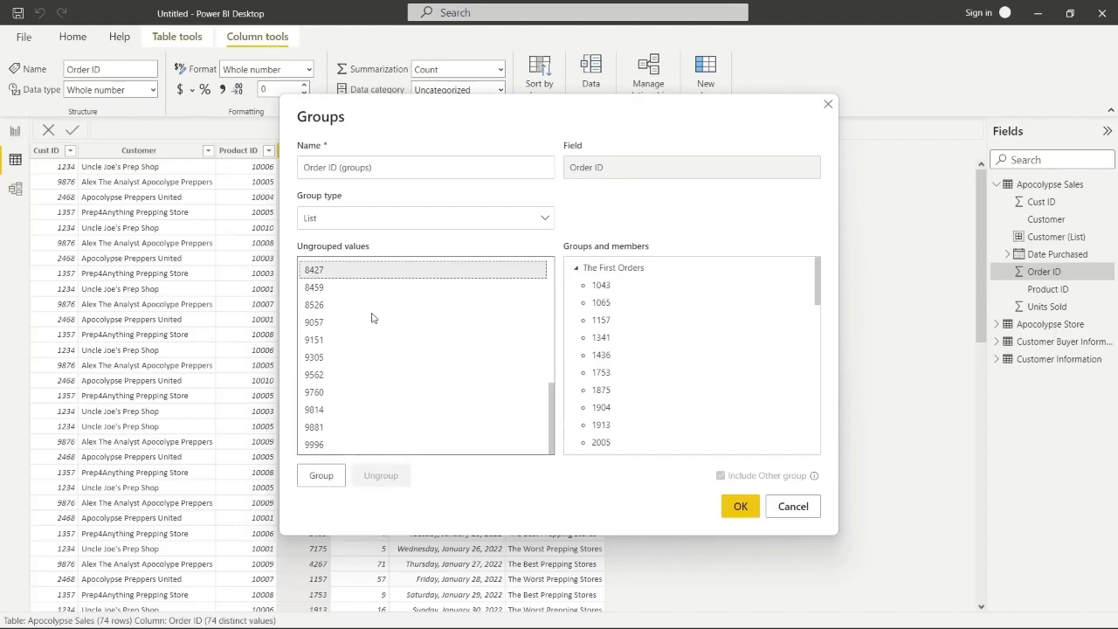
# Group all remaining Order ID values, name the group The Latest Orders, and create the grouped column
pyautogui.scroll(5, 373, 318)
pyautogui.click(357, 268)
pyautogui.scroll(-5, 357, 268)
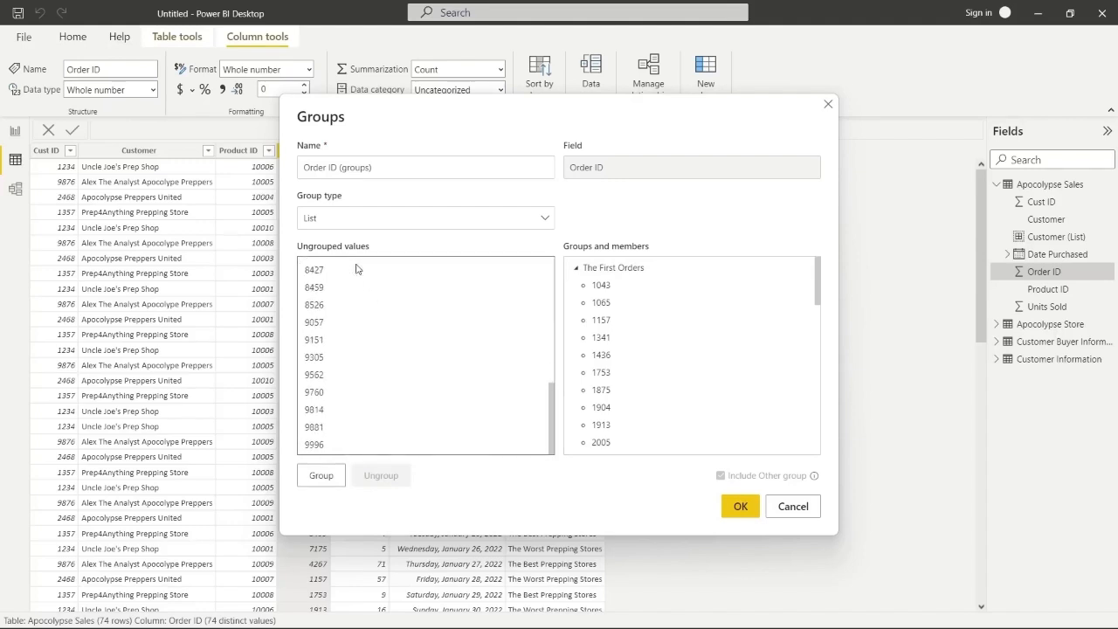
pyautogui.keyDown('shift'); pyautogui.click(341, 443); pyautogui.keyUp('shift')
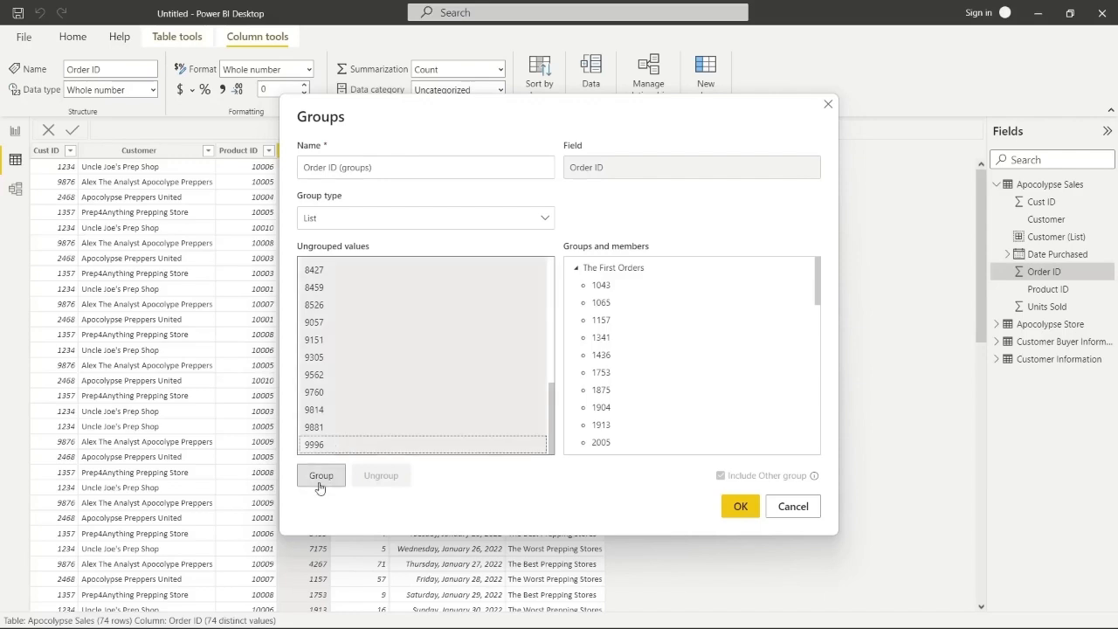
pyautogui.click(320, 475)
pyautogui.doubleClick(615, 268)
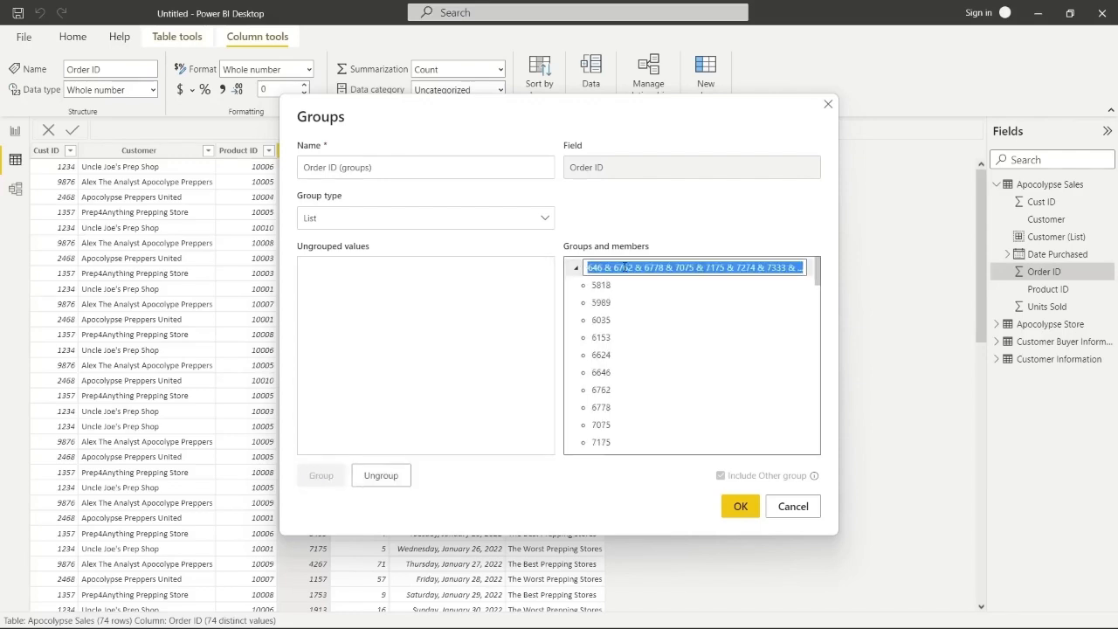
pyautogui.write('The Lates')
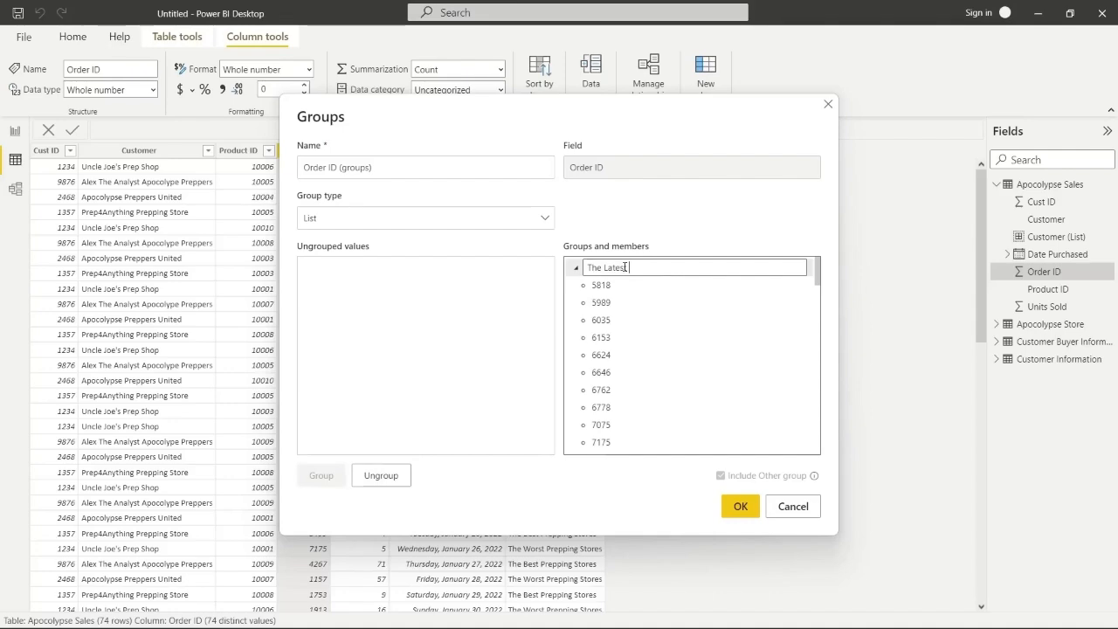
pyautogui.write('t Orders')
pyautogui.click(739, 507)
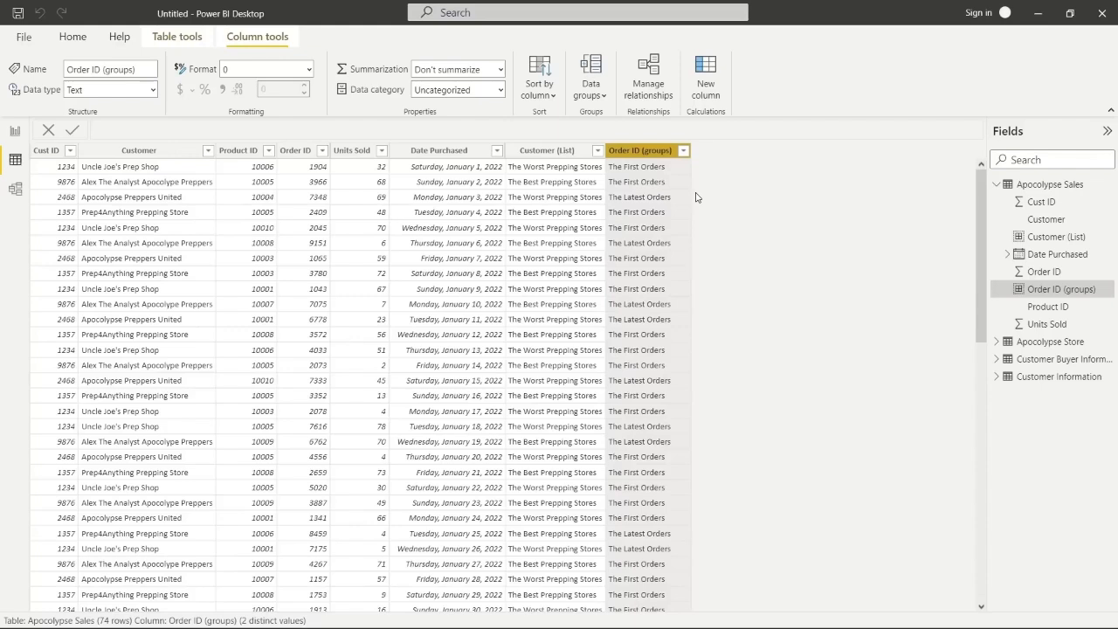
# Collapse the Apocolypse Sales fields and review the Customer Buyer Information and Customer Information tables
pyautogui.click(856, 304)
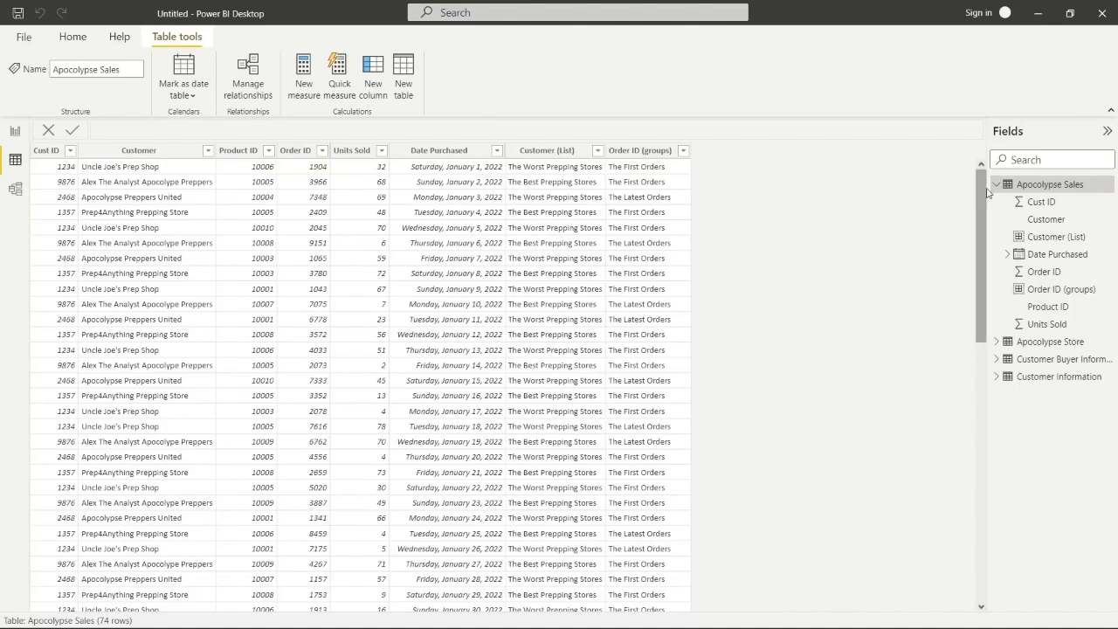
pyautogui.moveTo(997, 190)
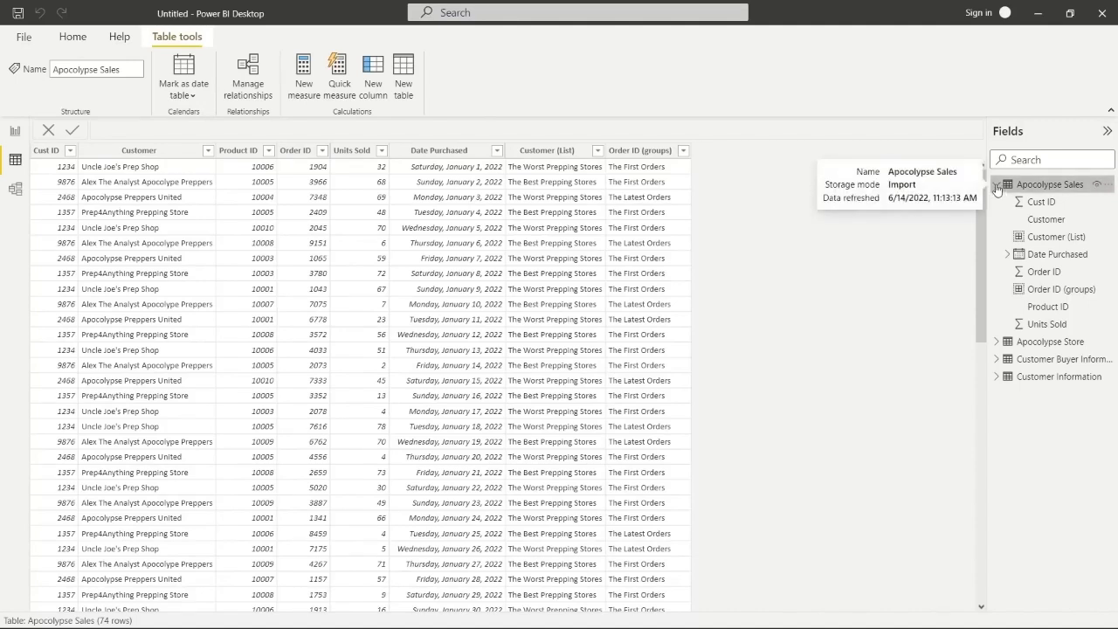
pyautogui.click(997, 187)
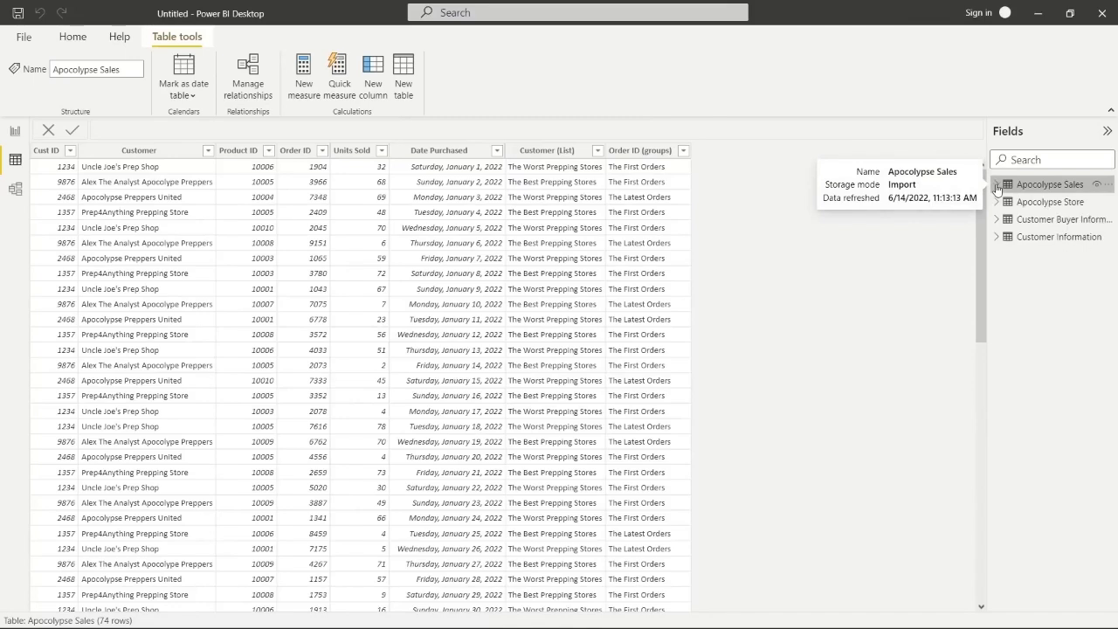
pyautogui.click(1027, 219)
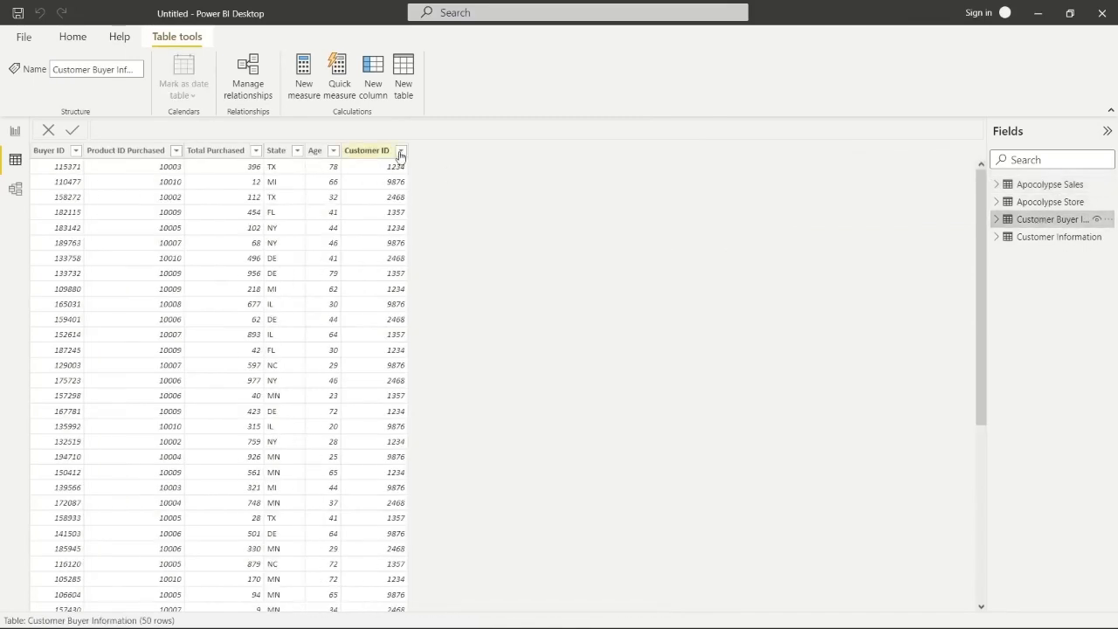
pyautogui.click(1045, 237)
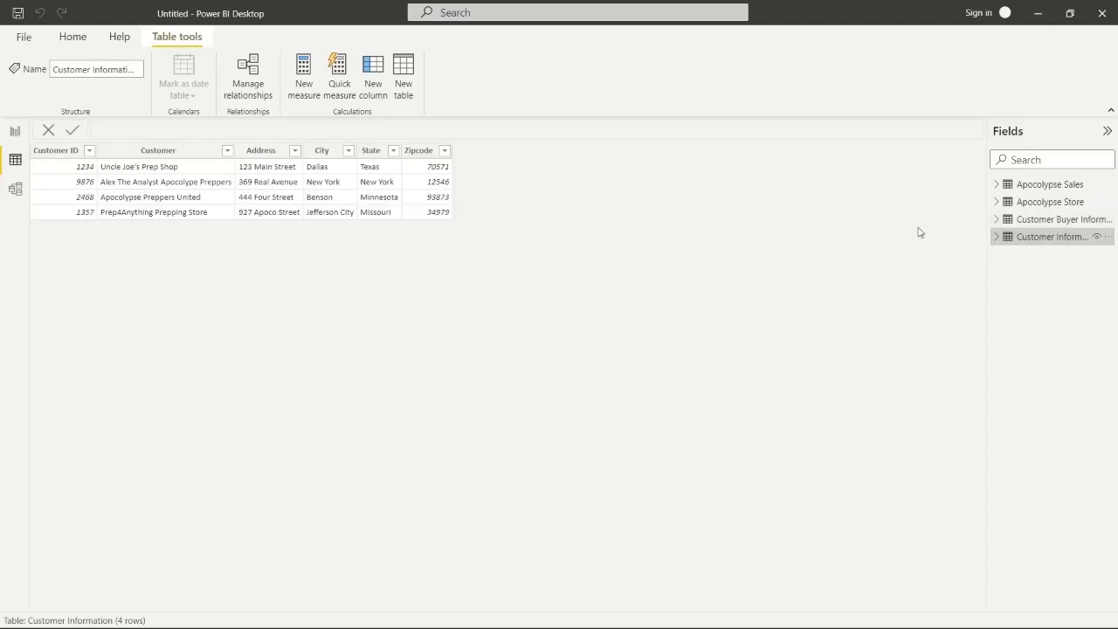
# Start a new group on the Age column of the Customer Buyer Information table
pyautogui.click(1078, 221)
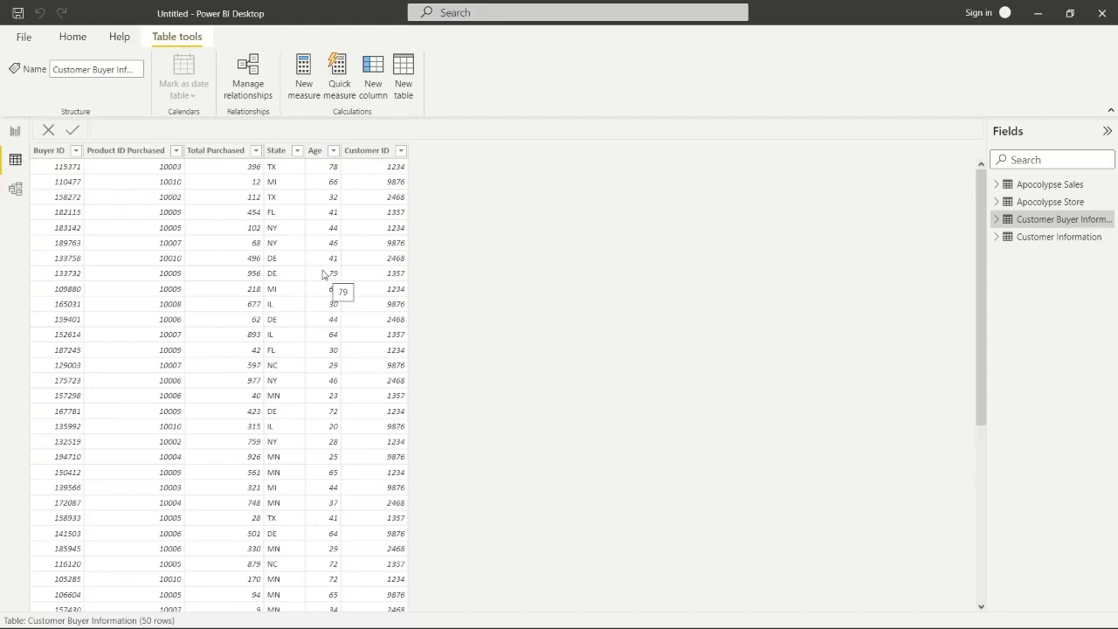
pyautogui.rightClick(320, 154)
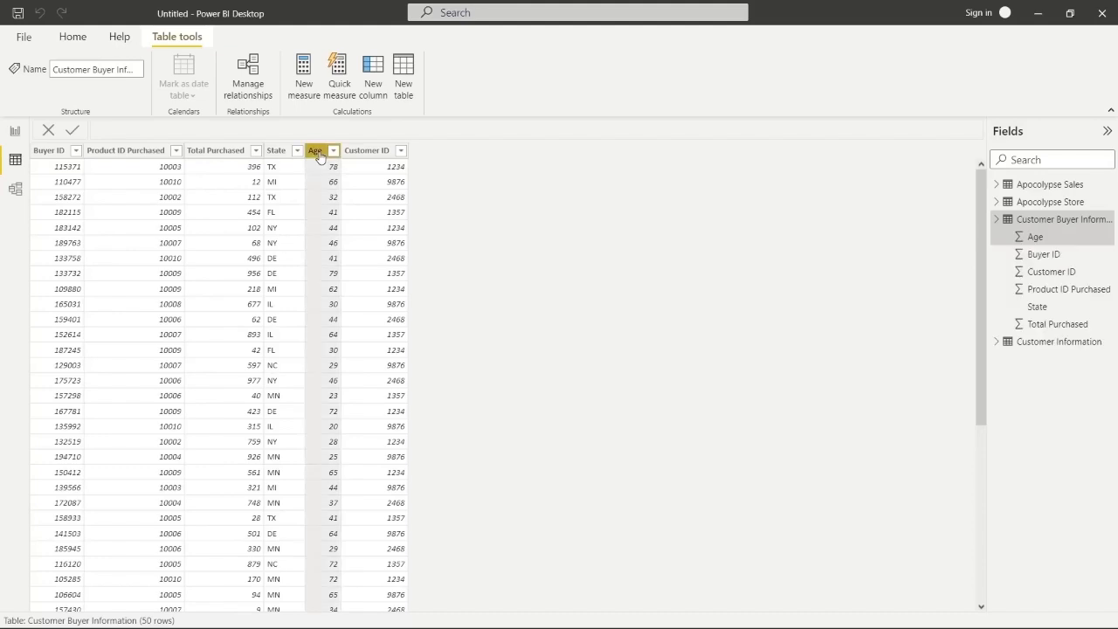
pyautogui.click(378, 441)
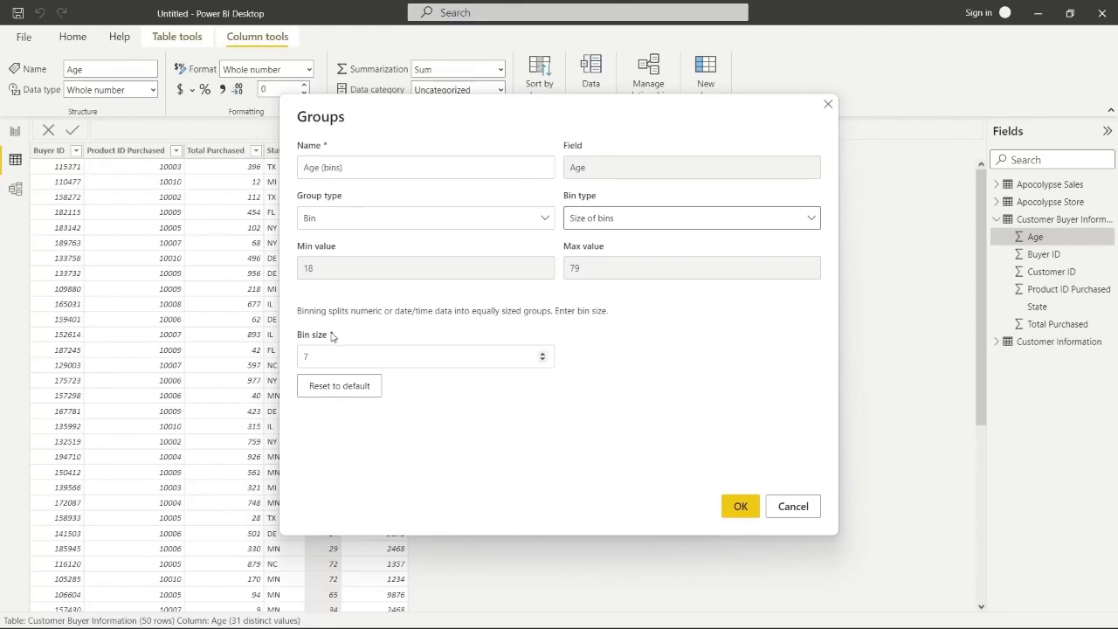
# Try binning the ages by Number of bins with a bin count of 10
pyautogui.click(639, 220)
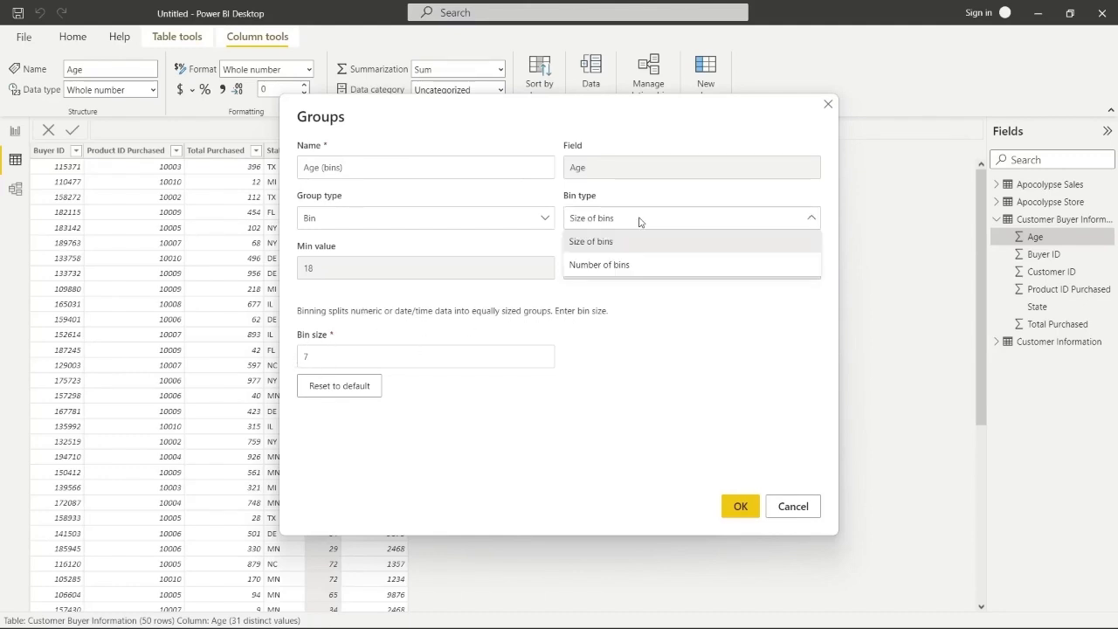
pyautogui.click(636, 265)
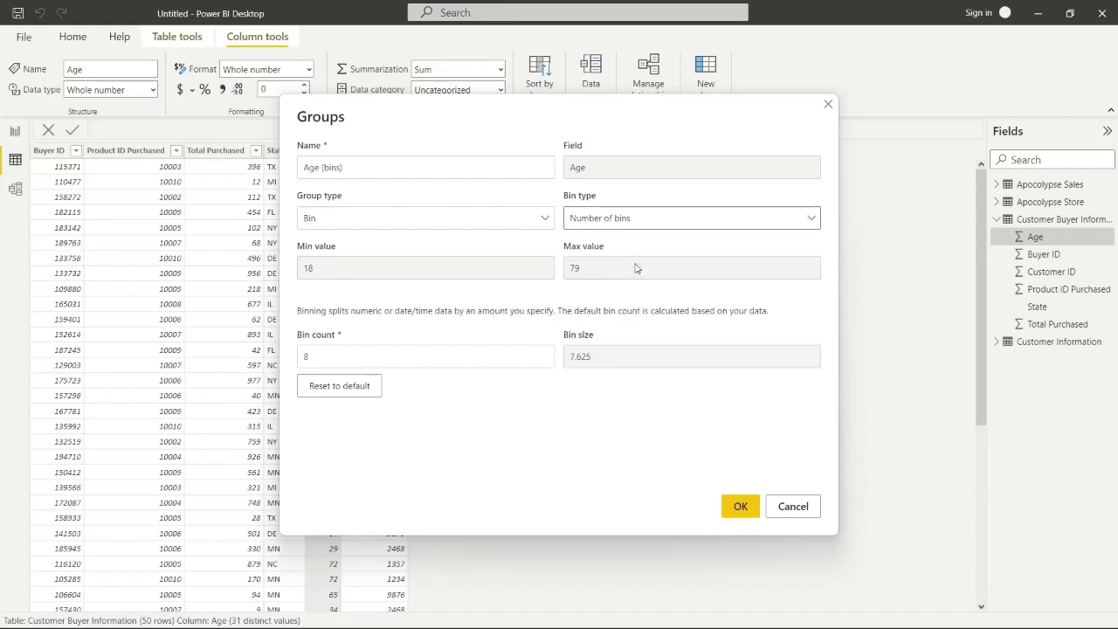
pyautogui.doubleClick(325, 358)
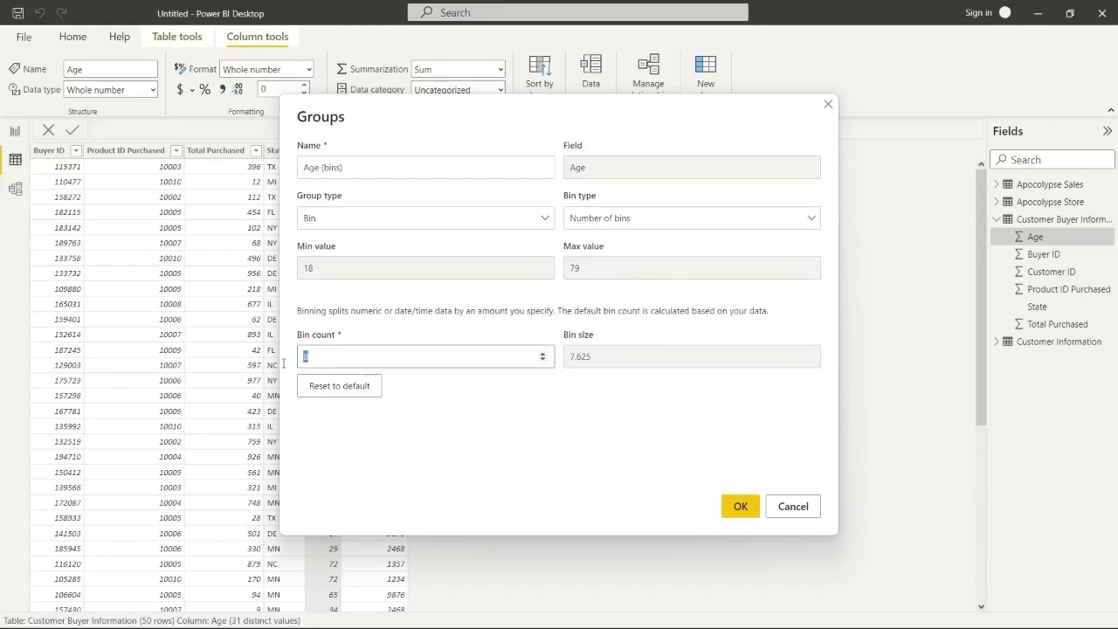
pyautogui.write('5')
pyautogui.press('BackSpace')
pyautogui.write('10')
# Bin the ages by Size of bins with a bin size of 10 and create the binned column
pyautogui.click(635, 222)
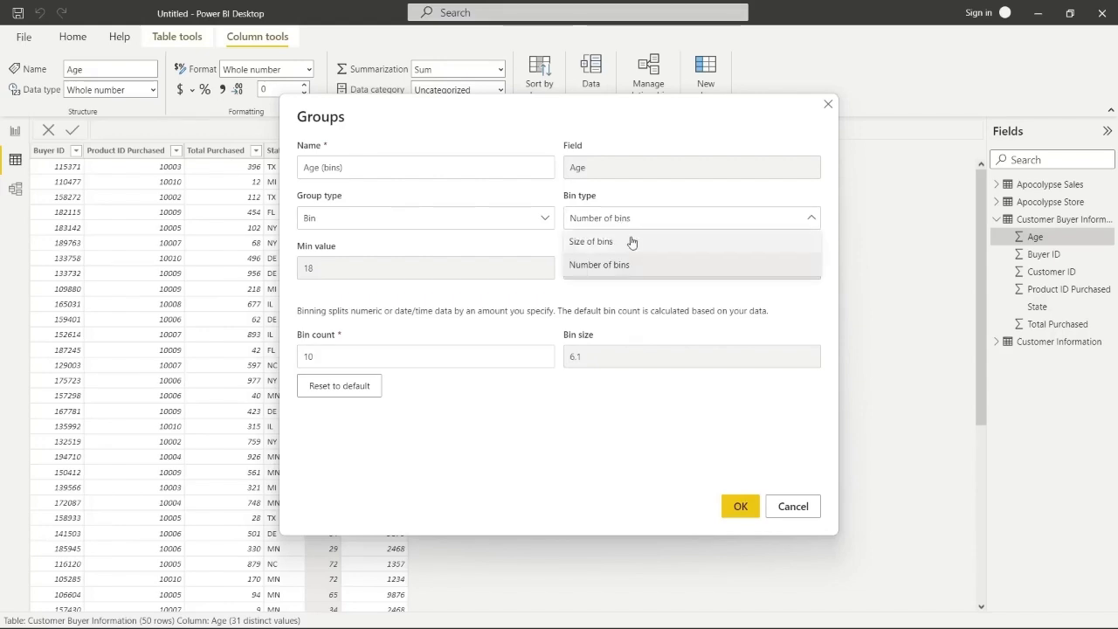
pyautogui.click(633, 240)
pyautogui.moveTo(362, 353); pyautogui.dragTo(282, 365)
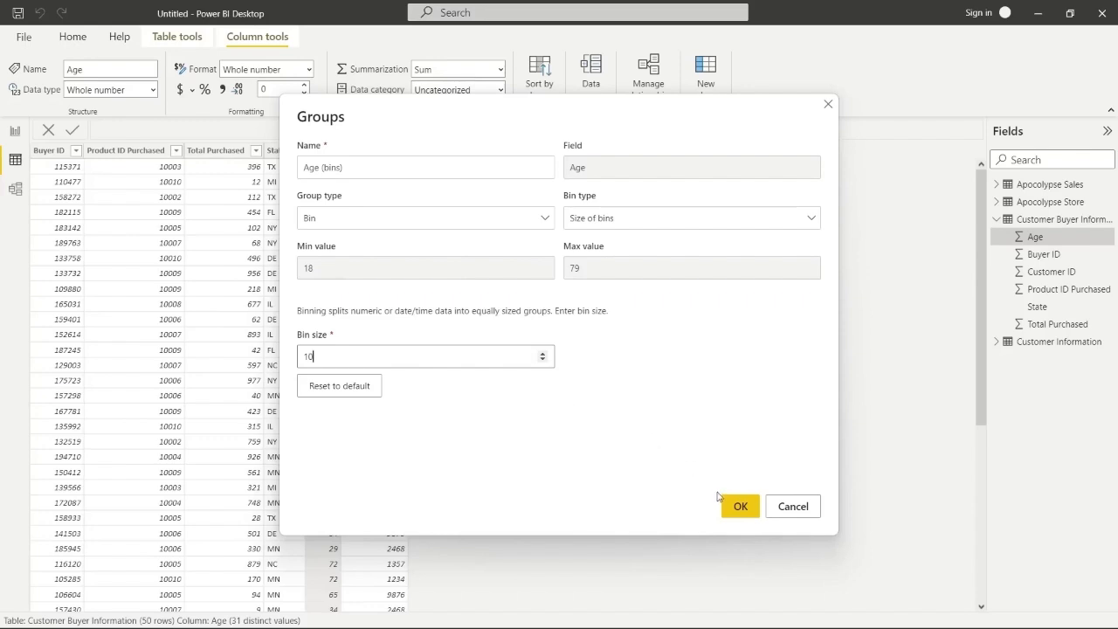
pyautogui.click(738, 509)
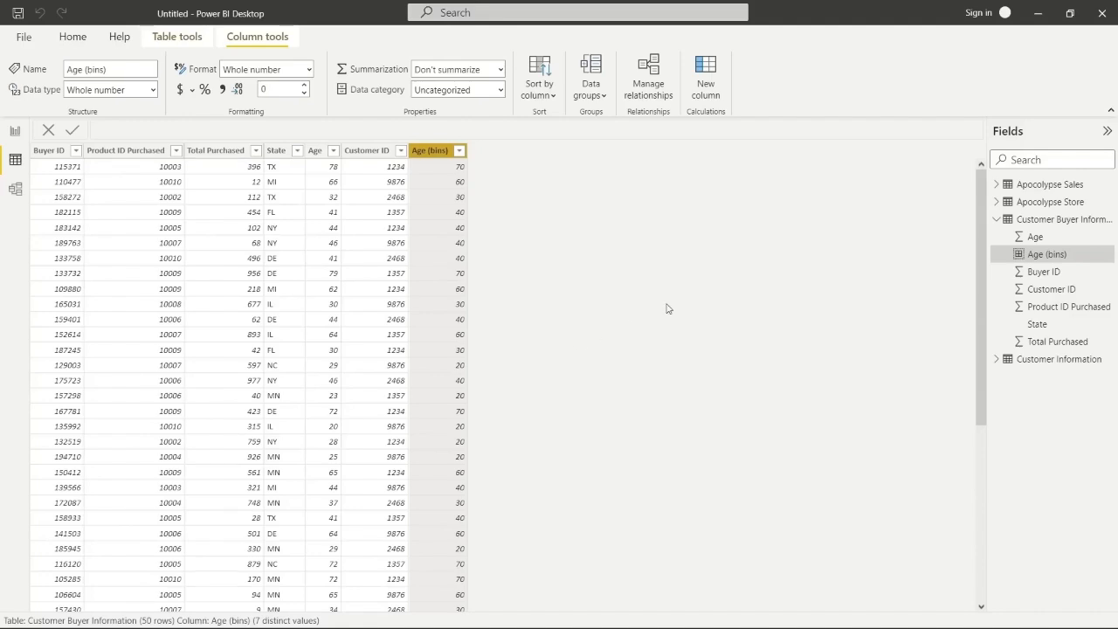
# Start a new group on the Date Purchased column of the Apocolypse Sales table
pyautogui.click(1039, 185)
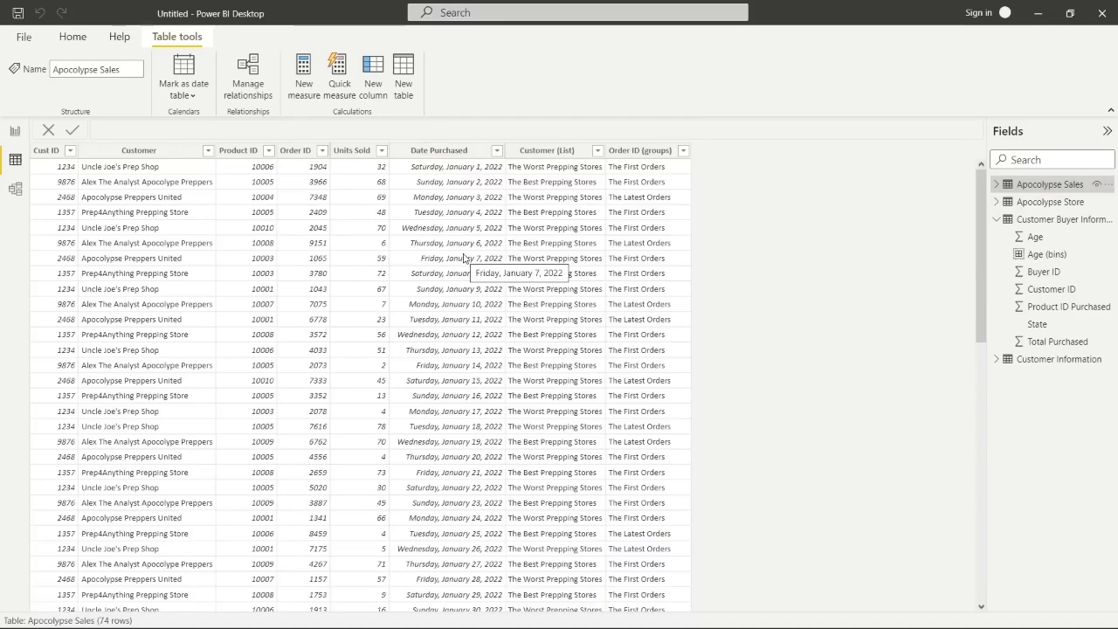
pyautogui.rightClick(480, 157)
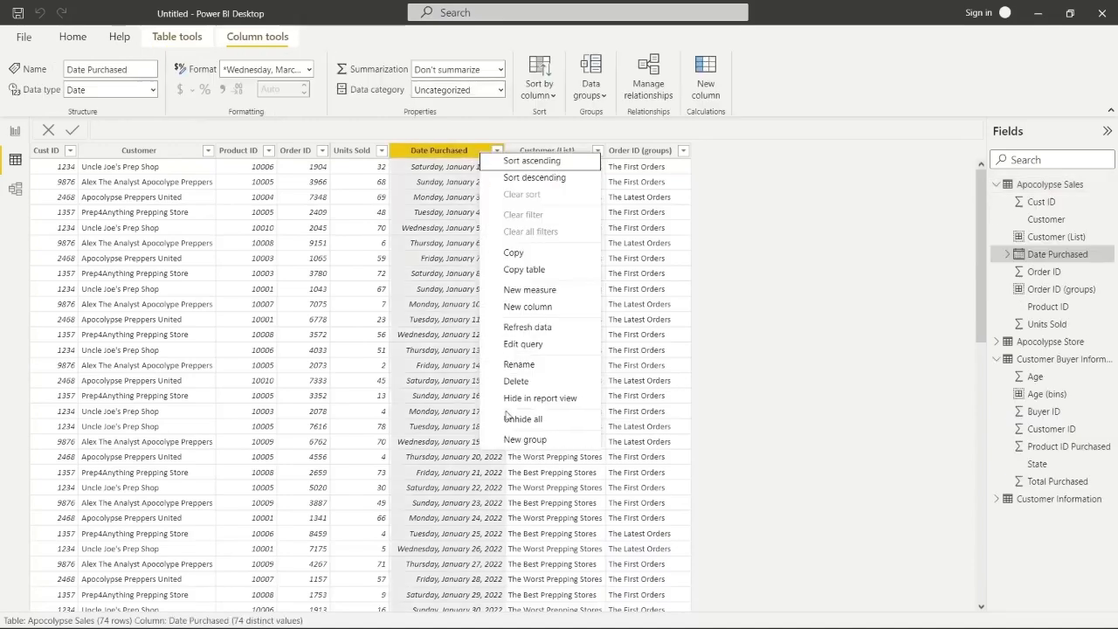
pyautogui.click(517, 440)
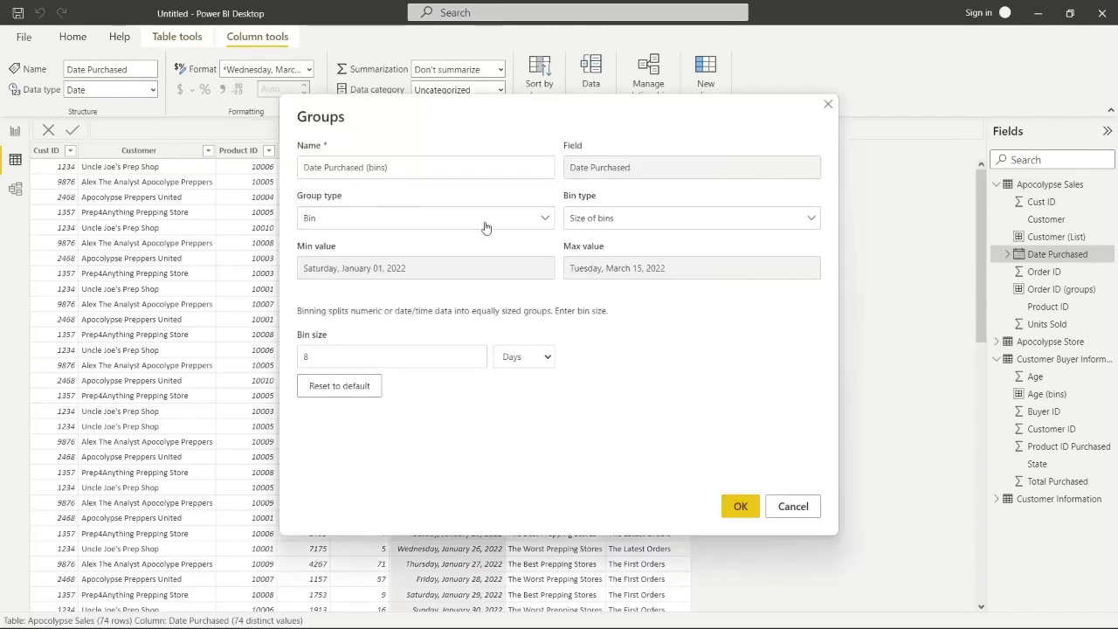
# Try a List grouping of the purchase dates from January 1 to January 31, 2022, naming the group January
pyautogui.click(486, 221)
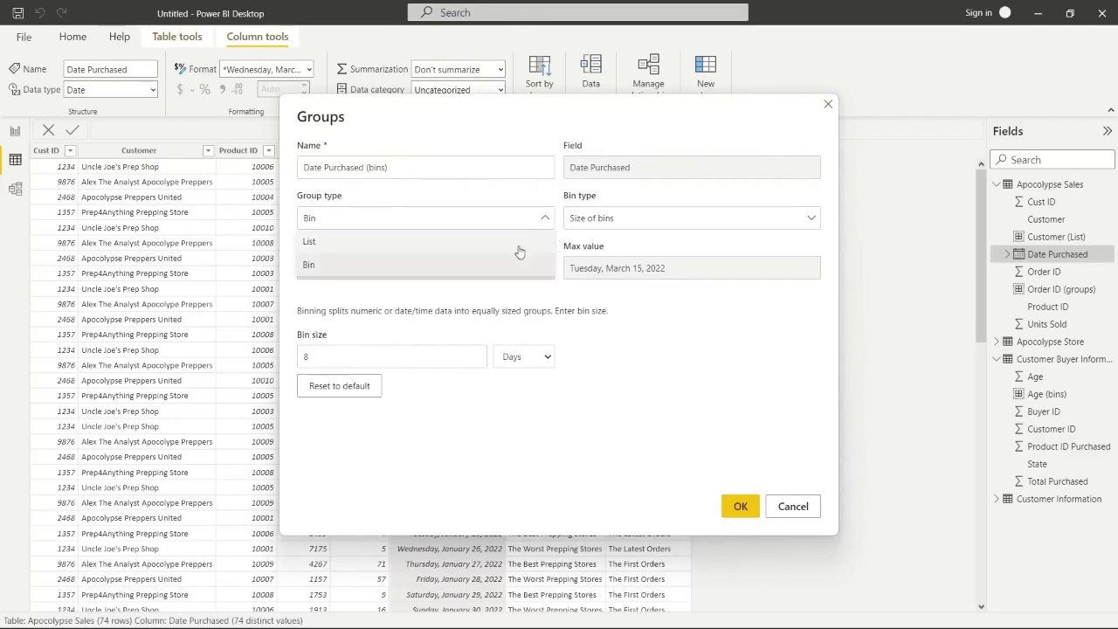
pyautogui.click(518, 248)
pyautogui.click(481, 266)
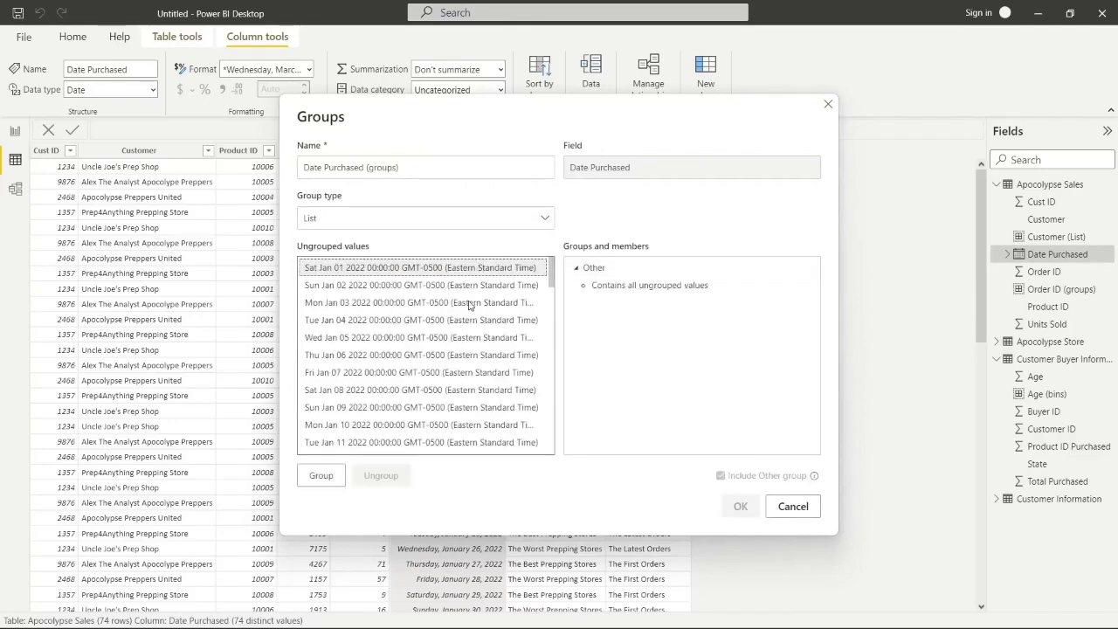
pyautogui.scroll(-3, 469, 304)
pyautogui.scroll(-3, 469, 305)
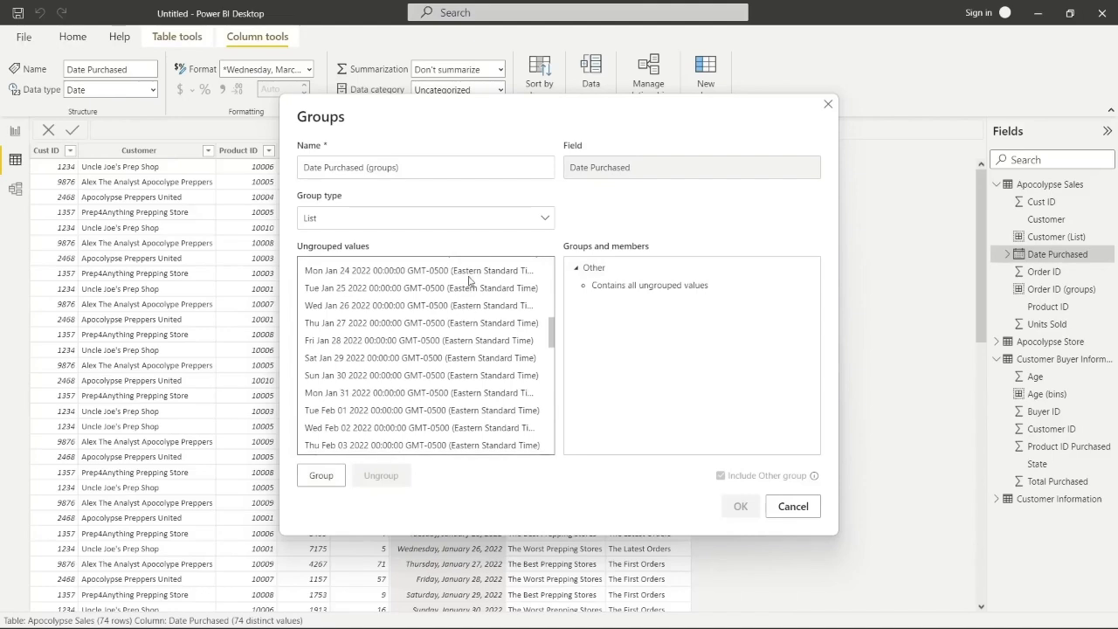
pyautogui.keyDown('shift'); pyautogui.click(420, 392); pyautogui.keyUp('shift')
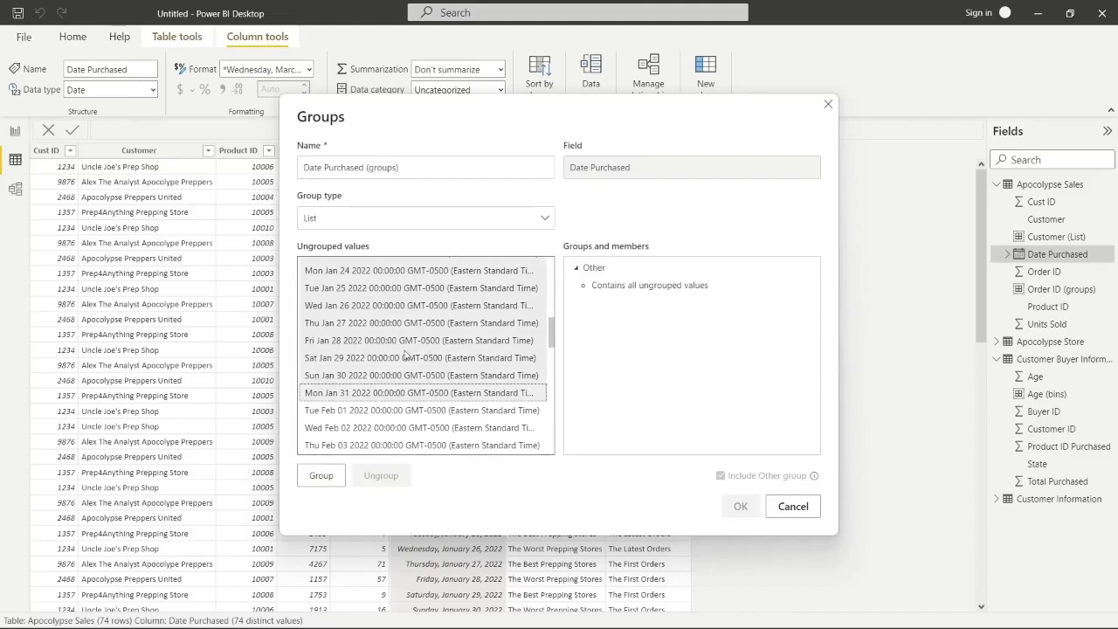
pyautogui.click(316, 479)
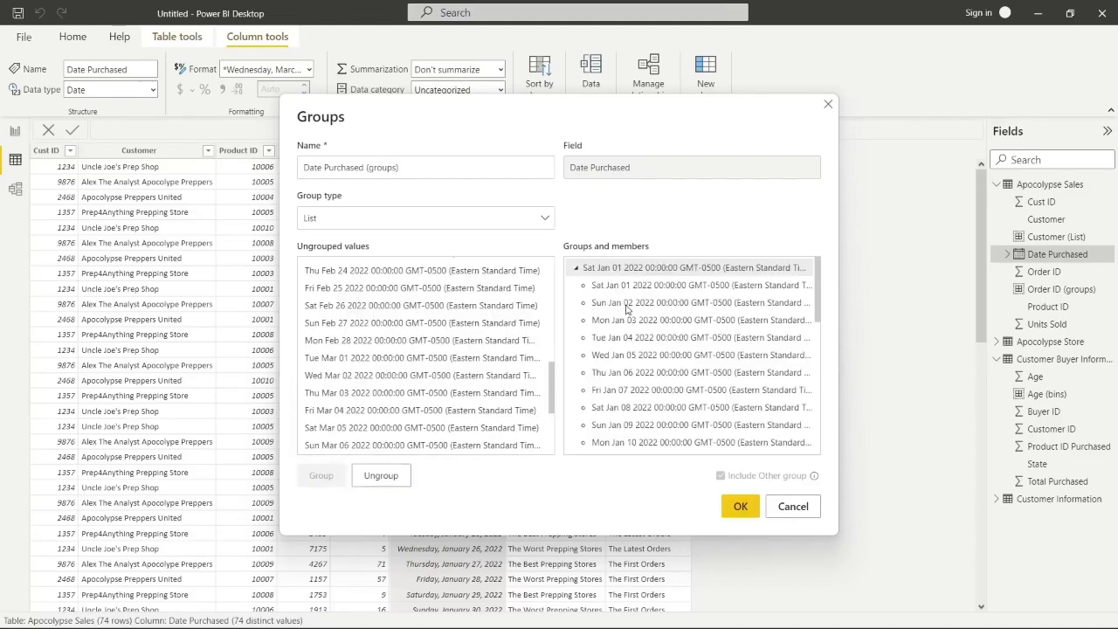
pyautogui.doubleClick(625, 267)
pyautogui.write('Janura')
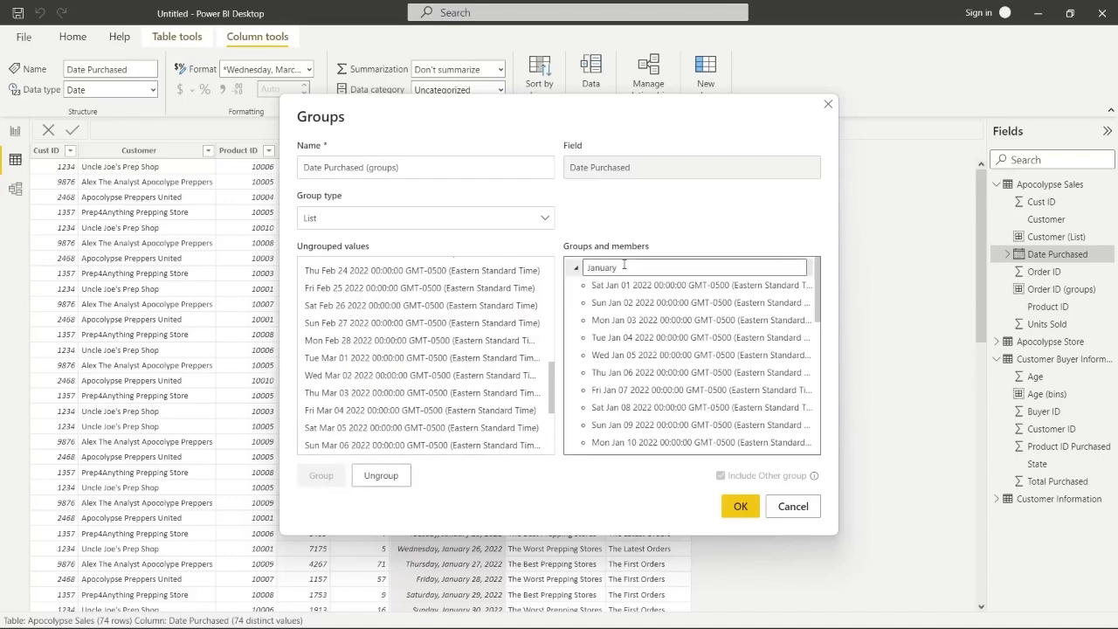
# Set the Date Purchased group type to Bin with a bin size of 1 month, create the column, and check its rows
pyautogui.click(459, 218)
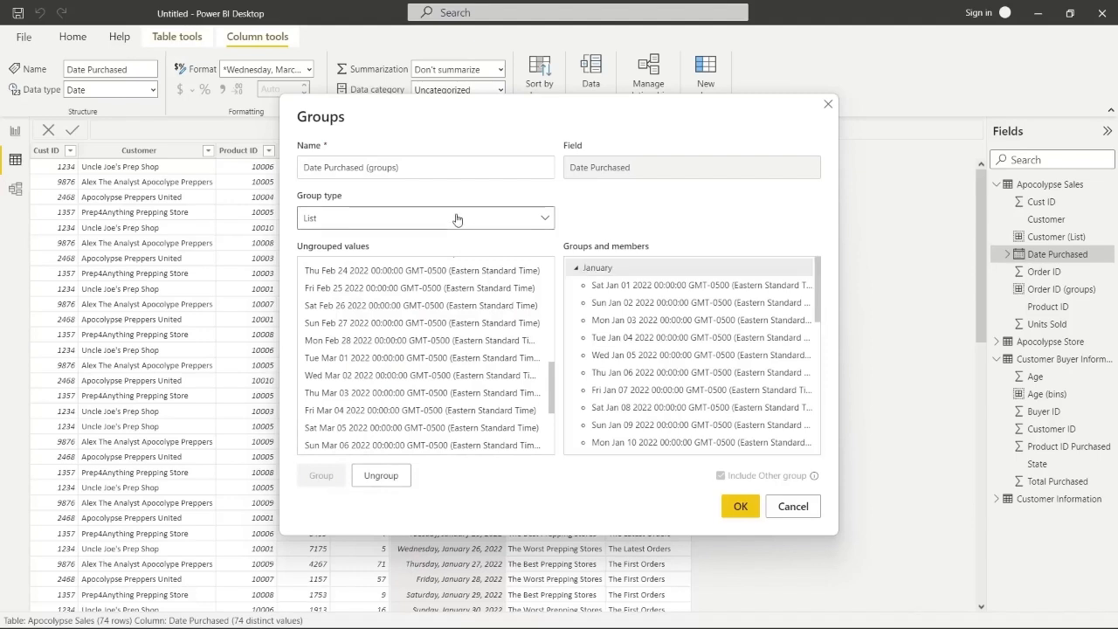
pyautogui.click(429, 262)
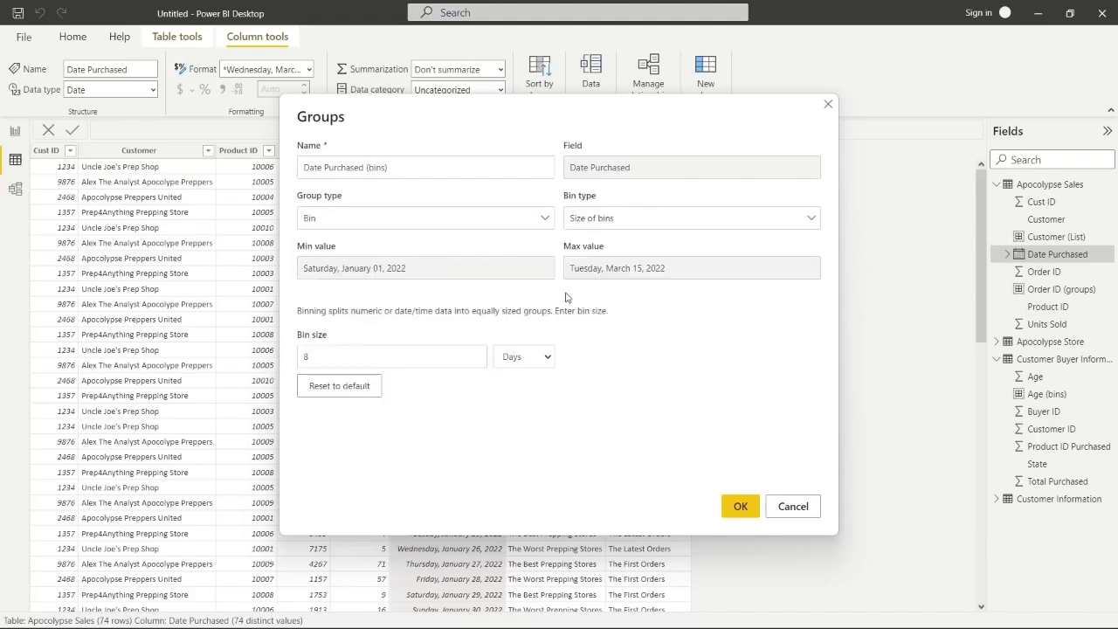
pyautogui.click(536, 357)
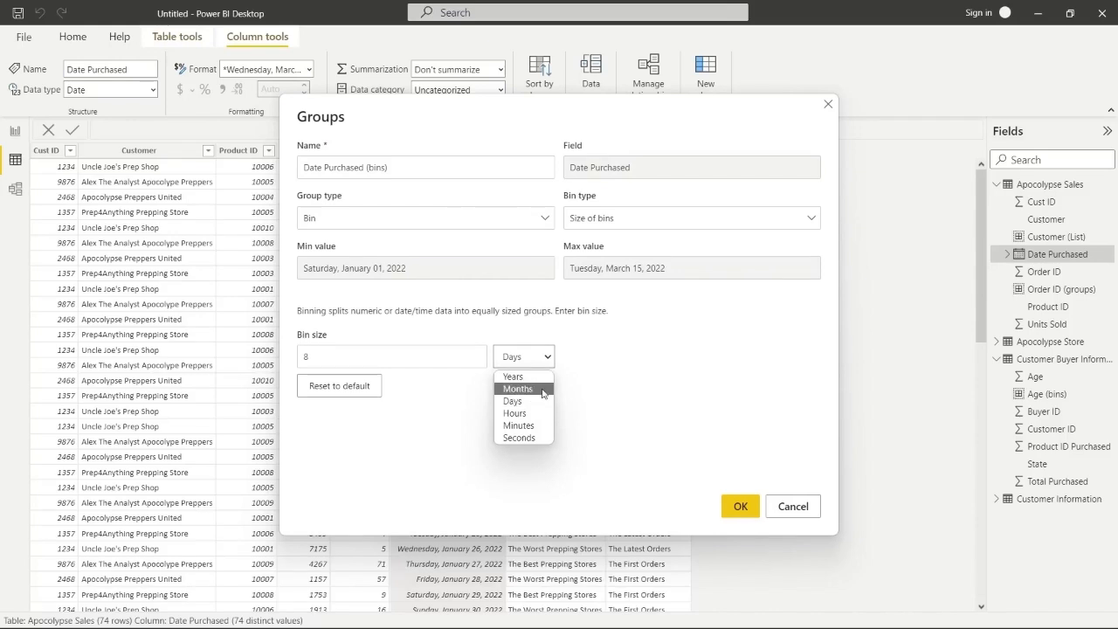
pyautogui.click(542, 390)
pyautogui.click(420, 361)
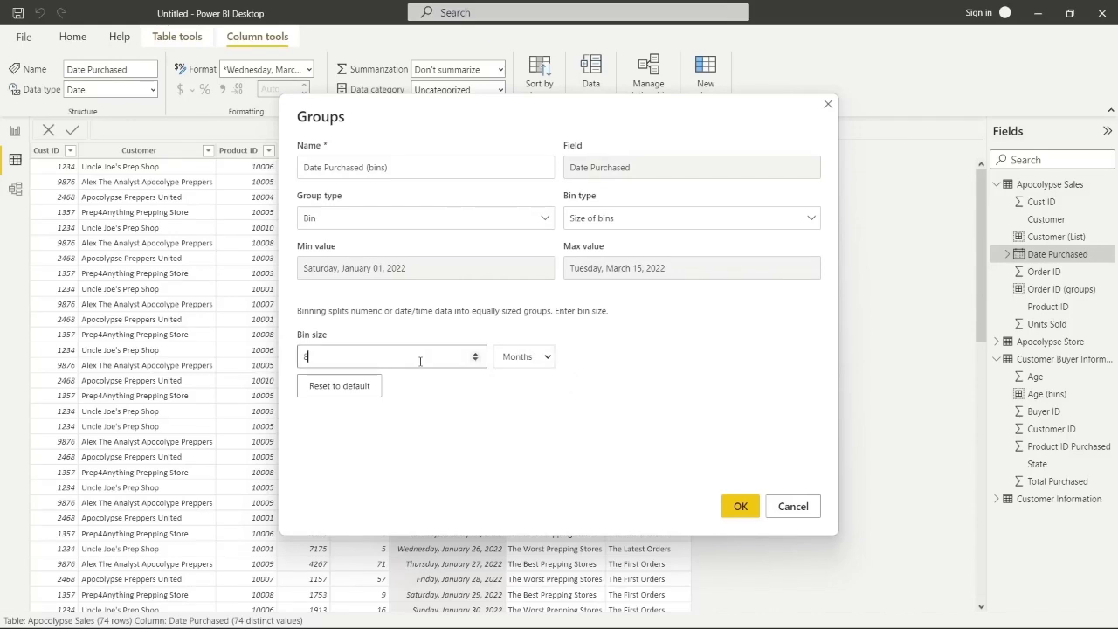
pyautogui.press('BackSpace')
pyautogui.write('1')
pyautogui.click(739, 508)
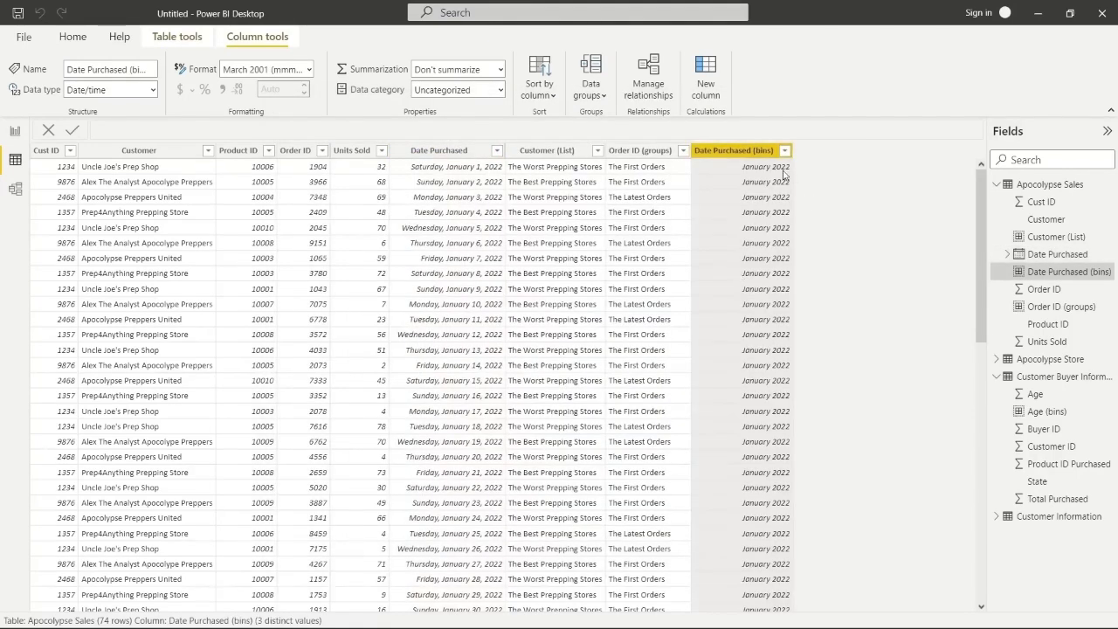
pyautogui.scroll(-3, 769, 265)
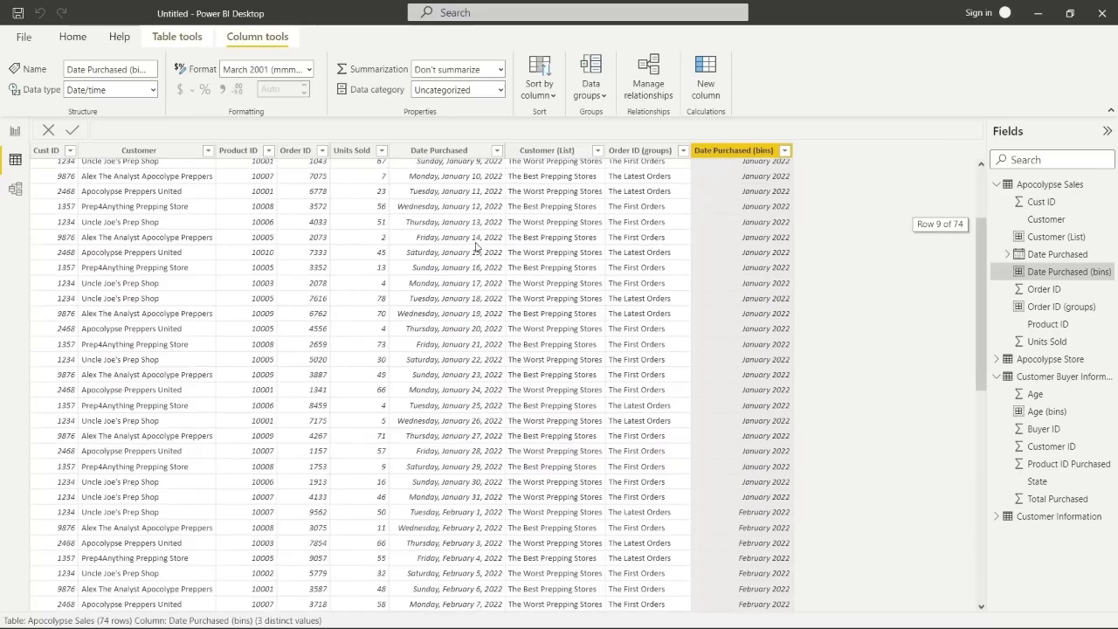
pyautogui.scroll(-6, 706, 277)
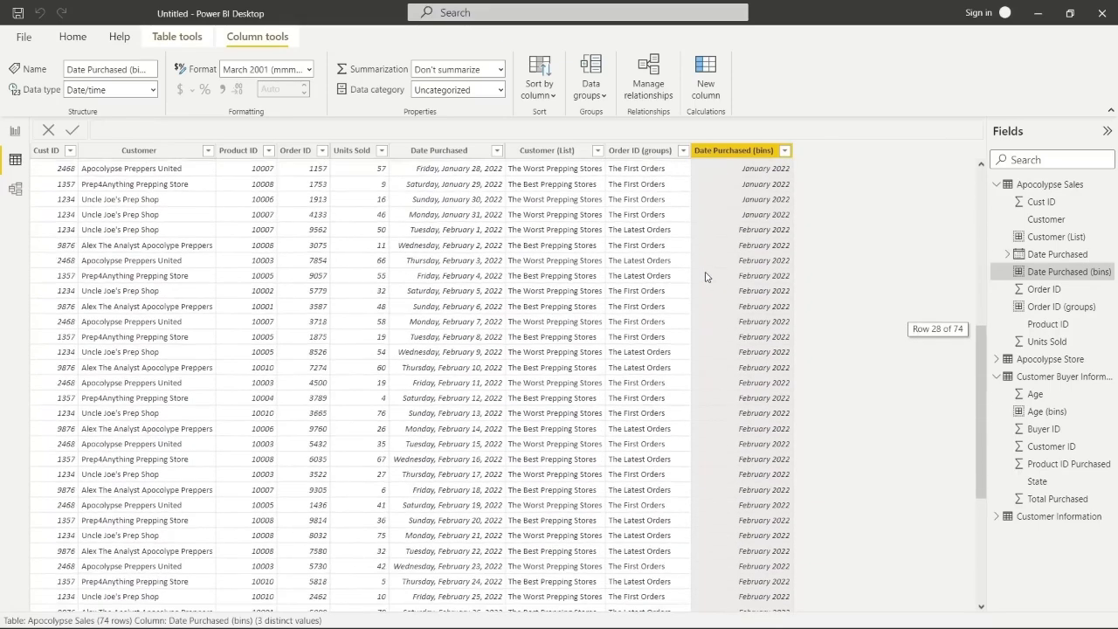
# Check the monthly Date Purchased bins against the purchase dates through the remaining rows of the Apocolypse Sales table
pyautogui.scroll(-5, 772, 370)
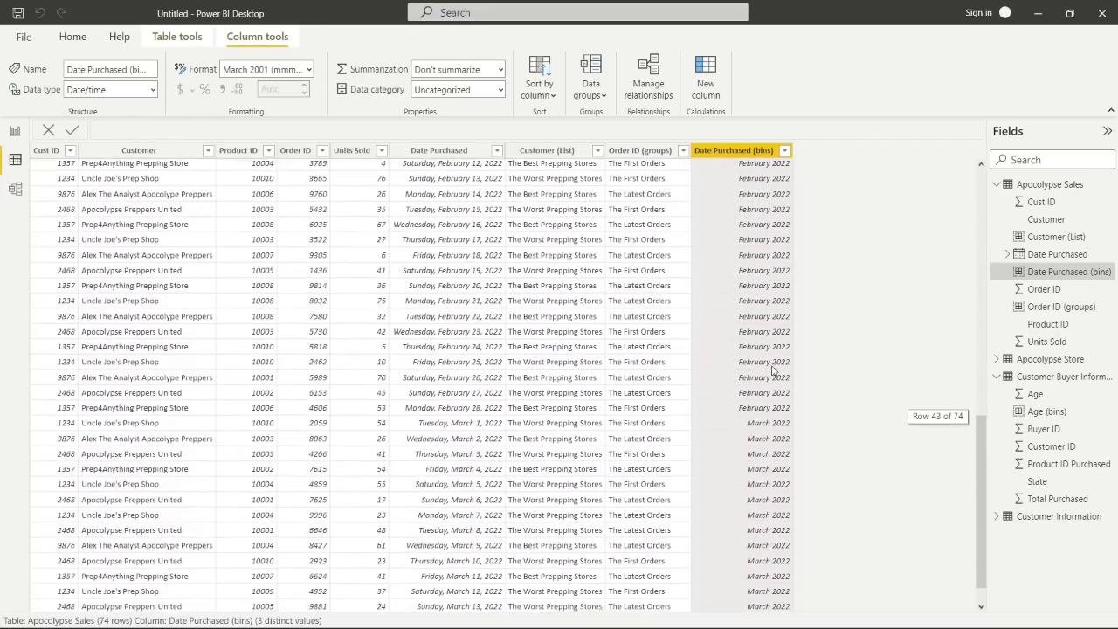
pyautogui.scroll(-1, 772, 371)
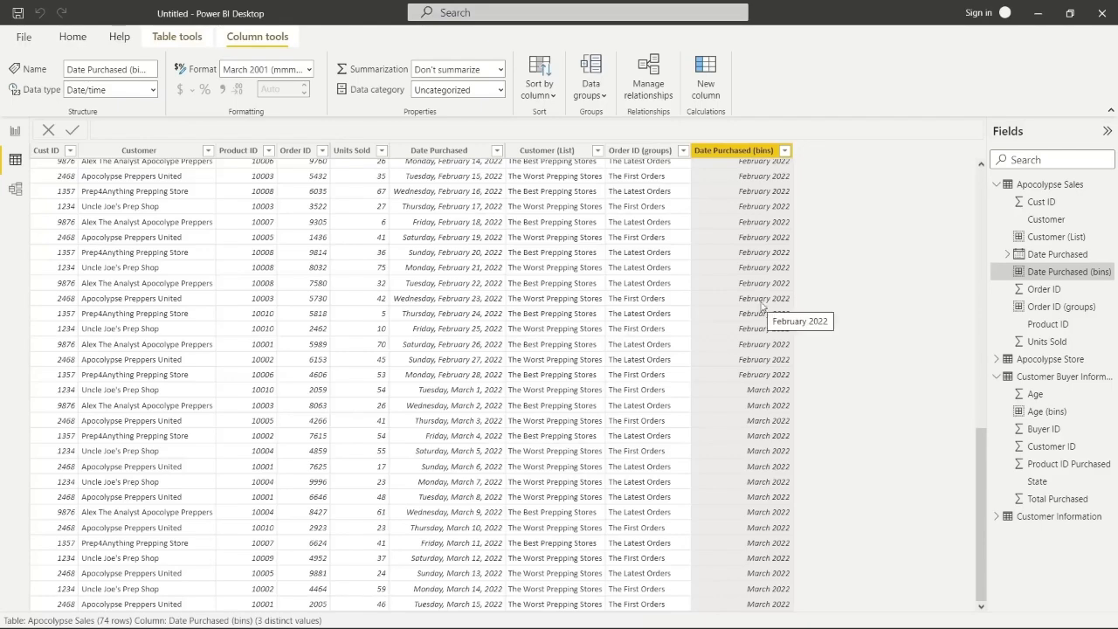
pyautogui.scroll(10, 762, 305)
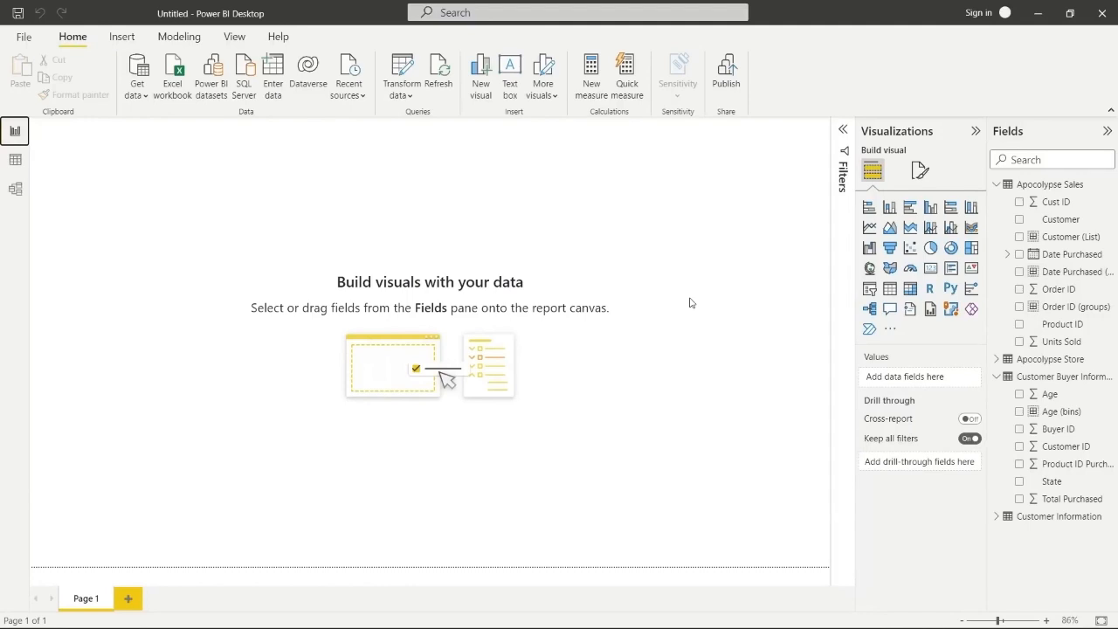
# Build a column chart of Buyer ID by Age (bins), widen it, and move it lower on the report page
pyautogui.click(1020, 429)
pyautogui.click(1019, 411)
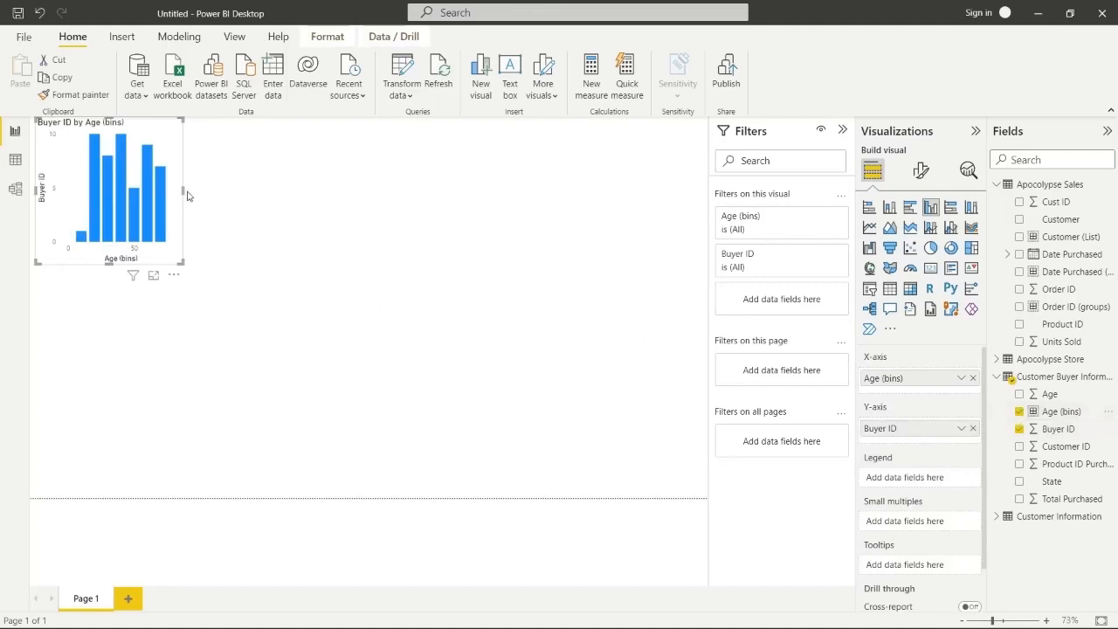
pyautogui.moveTo(182, 189); pyautogui.dragTo(510, 189)
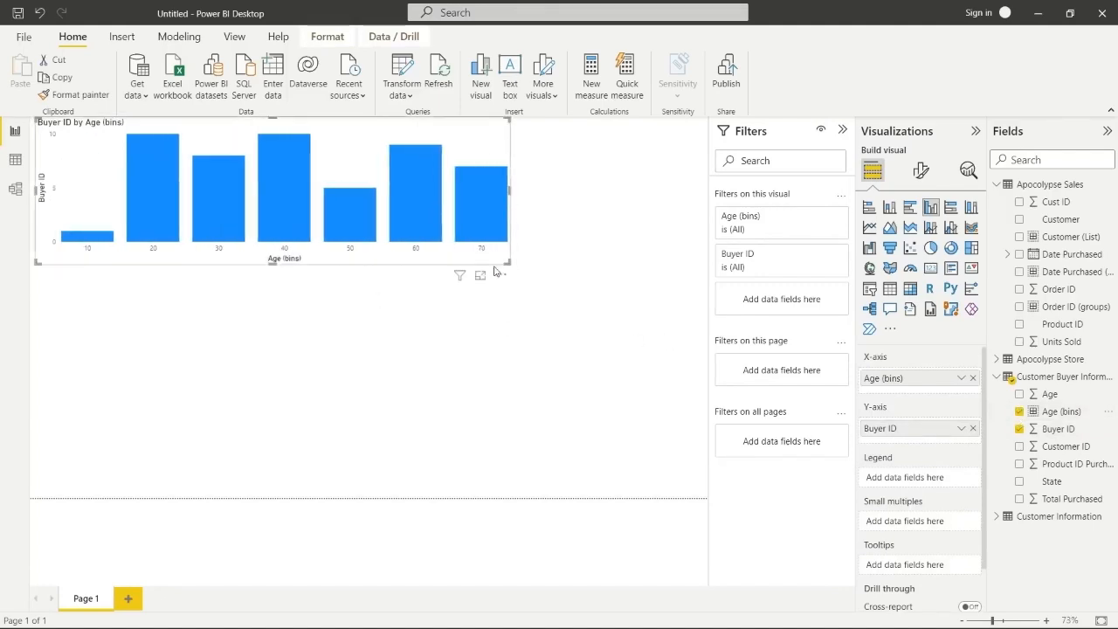
pyautogui.moveTo(466, 264); pyautogui.dragTo(506, 386)
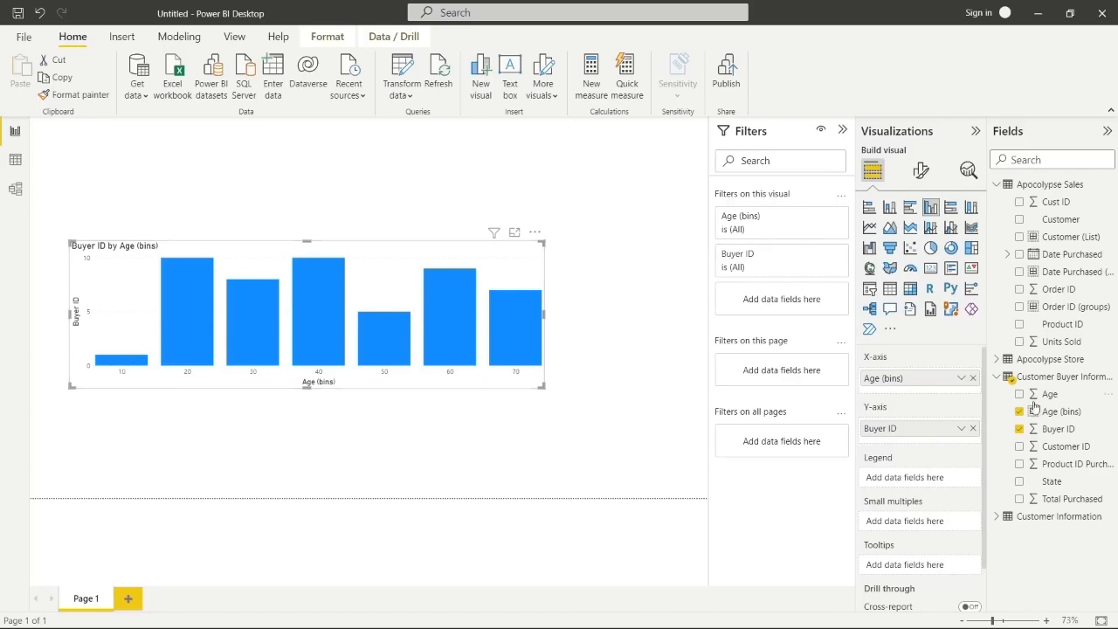
# Add Age beneath Age (bins) on the chart's X-axis, turn on drill down, view the individual ages, and return to the bins
pyautogui.moveTo(1071, 397); pyautogui.dragTo(931, 396)
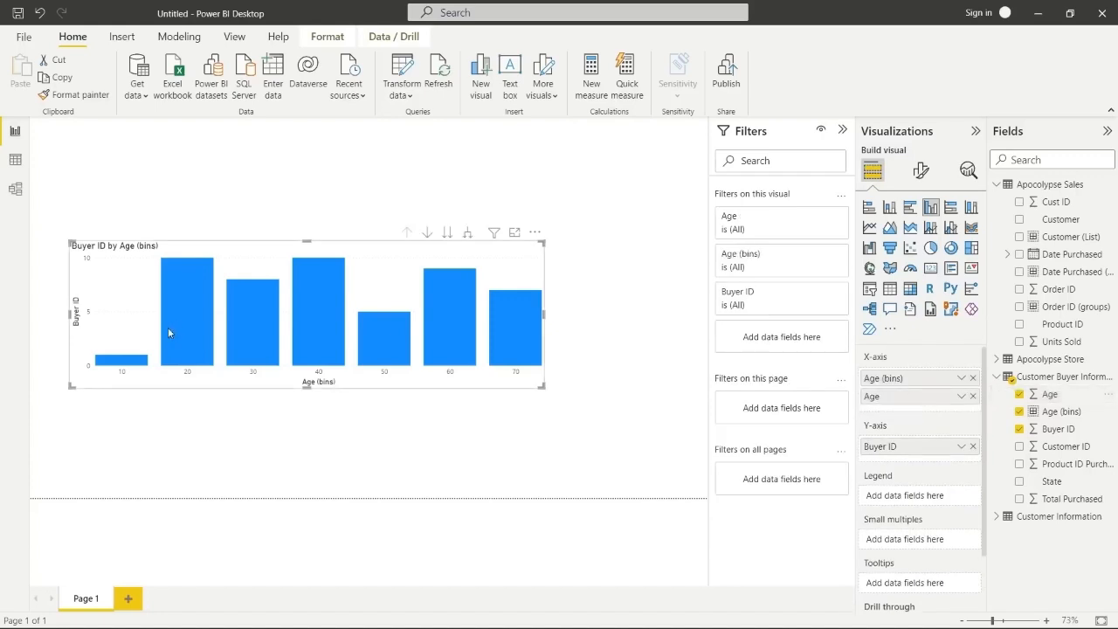
pyautogui.click(429, 234)
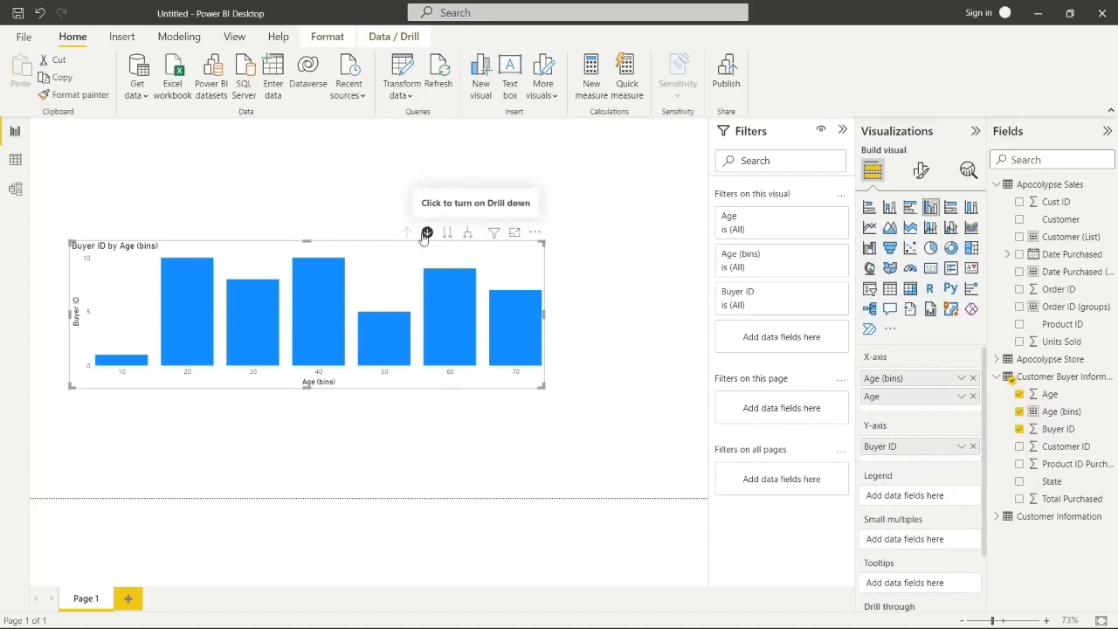
pyautogui.click(447, 233)
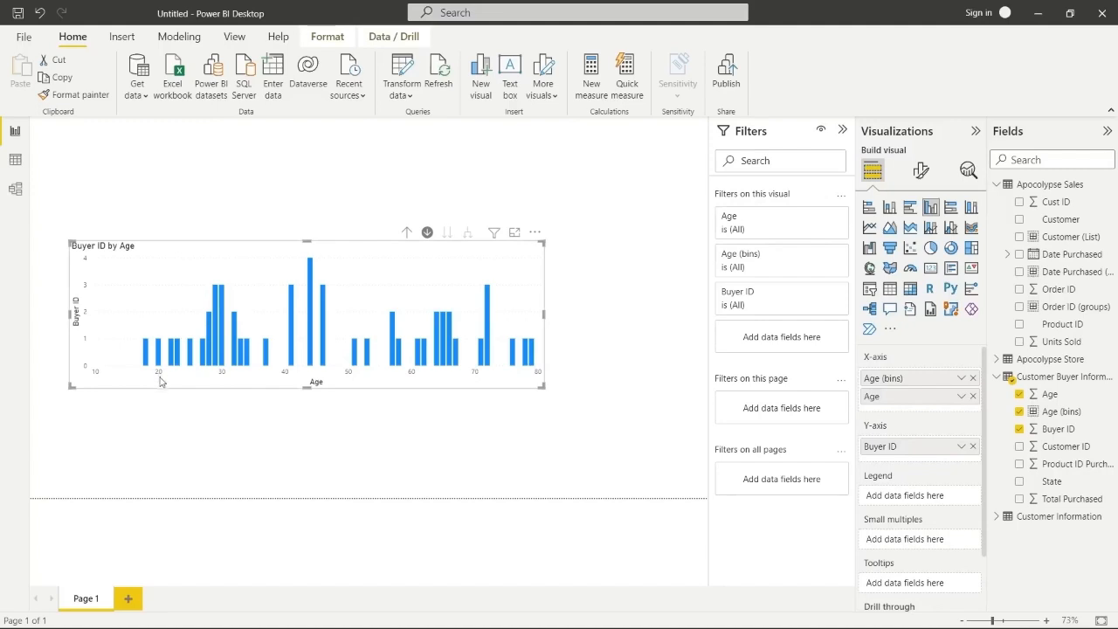
pyautogui.click(408, 234)
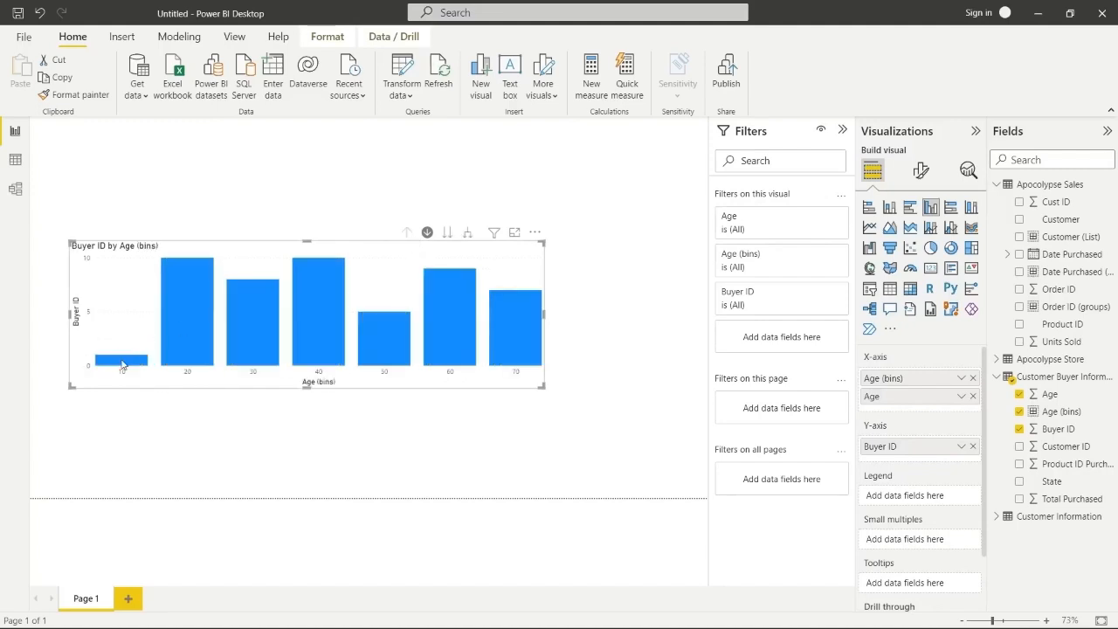
pyautogui.moveTo(122, 364)
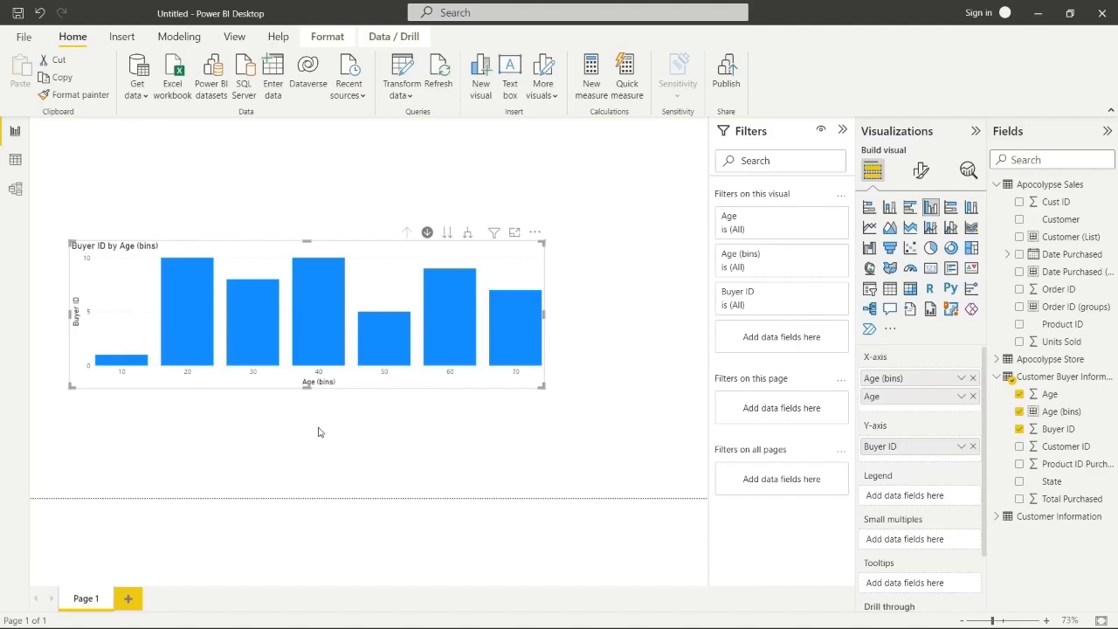
# Shrink the age chart into the report page's upper-left corner and add a table of Customer (List) and Units Sold below it
pyautogui.moveTo(544, 317); pyautogui.dragTo(293, 315)
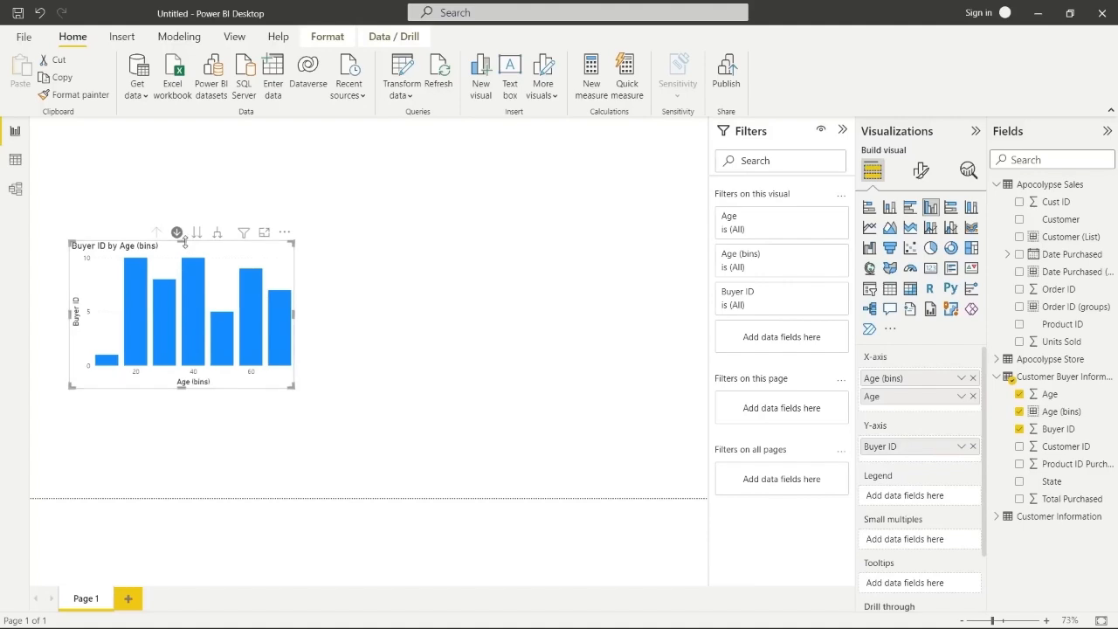
pyautogui.moveTo(185, 242); pyautogui.dragTo(183, 168)
pyautogui.click(373, 305)
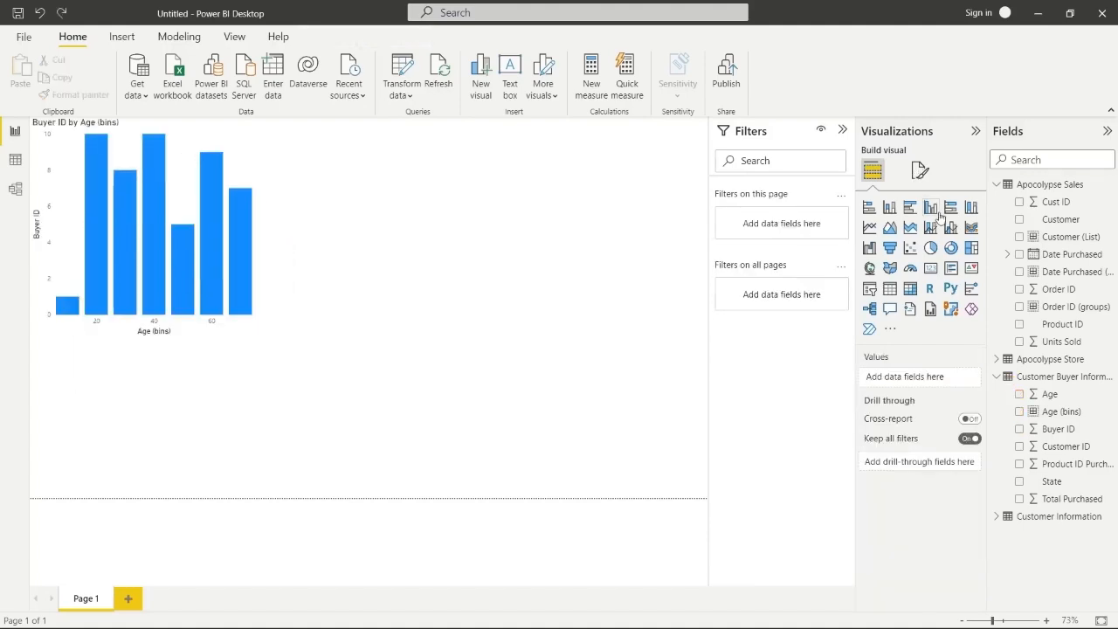
pyautogui.click(1018, 237)
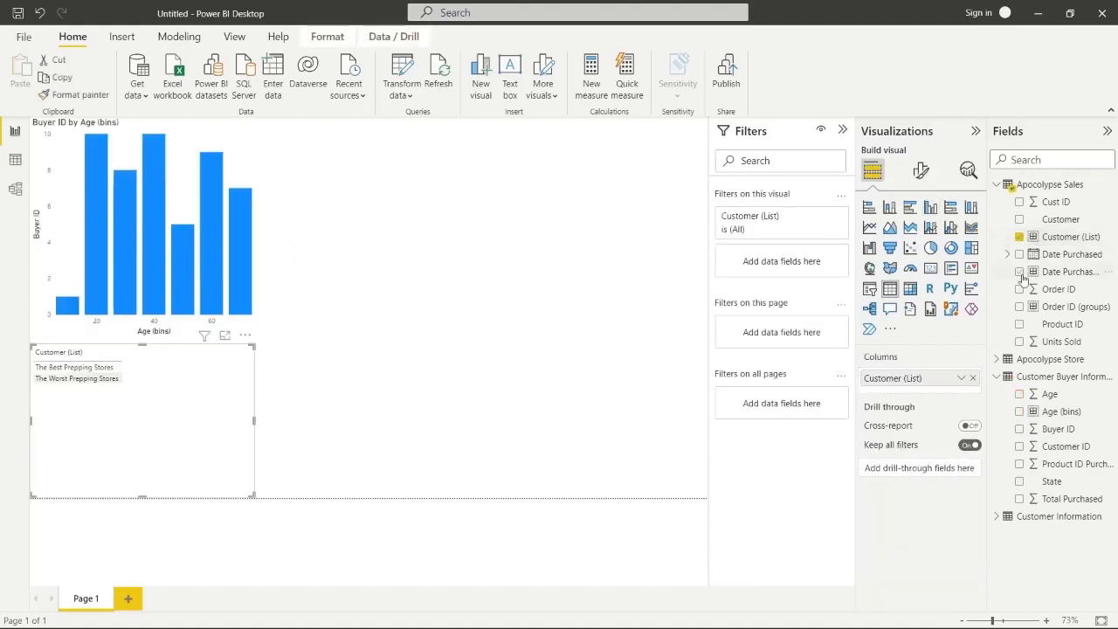
pyautogui.click(1020, 341)
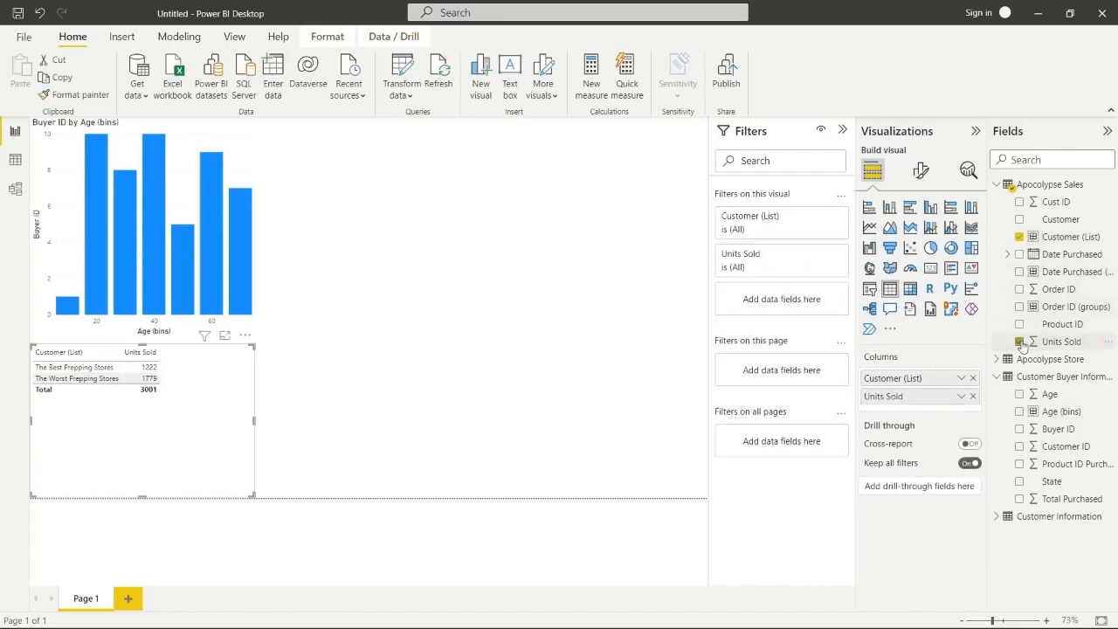
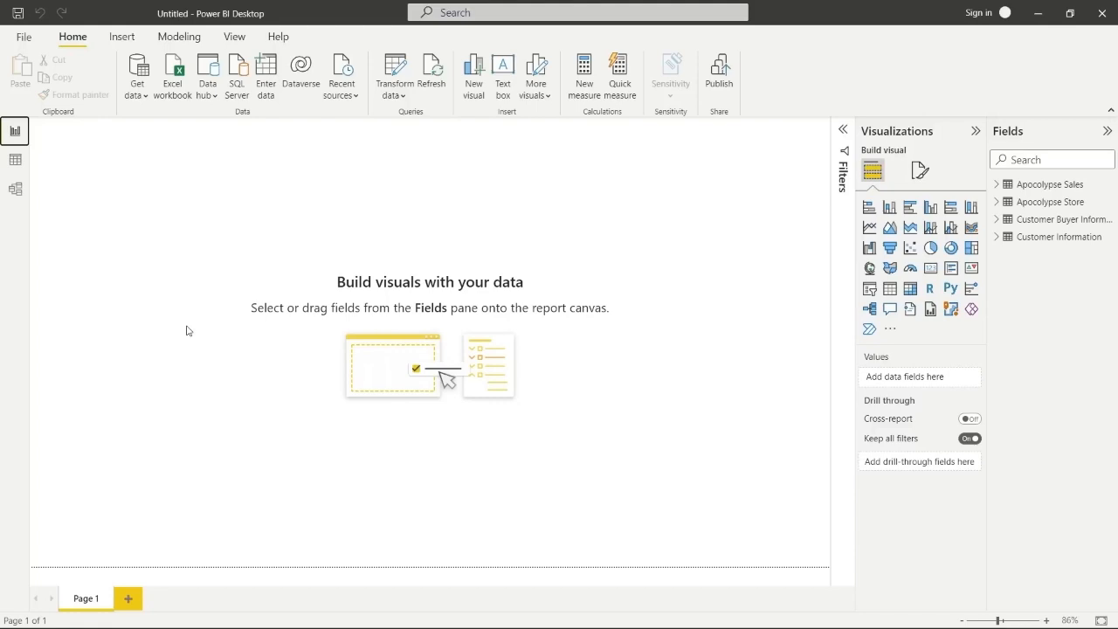
# Place Customer Buyer Information below Apocolypse Store in the model and relate the store's Product ID to Product ID Purchased
pyautogui.click(15, 189)
pyautogui.moveTo(627, 270); pyautogui.dragTo(114, 280)
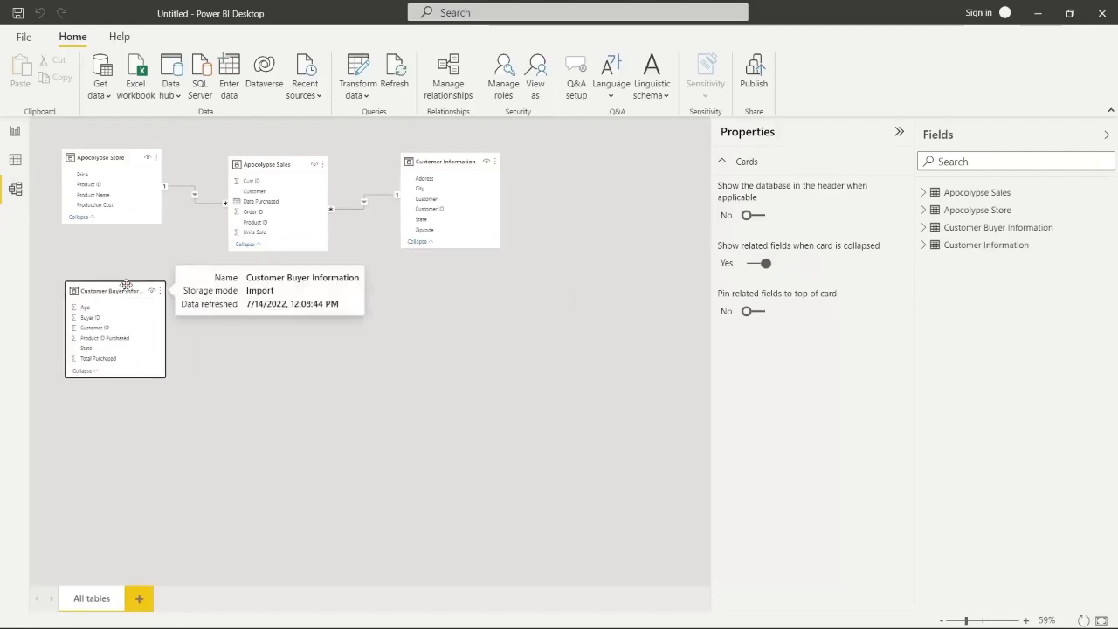
pyautogui.click(1026, 621)
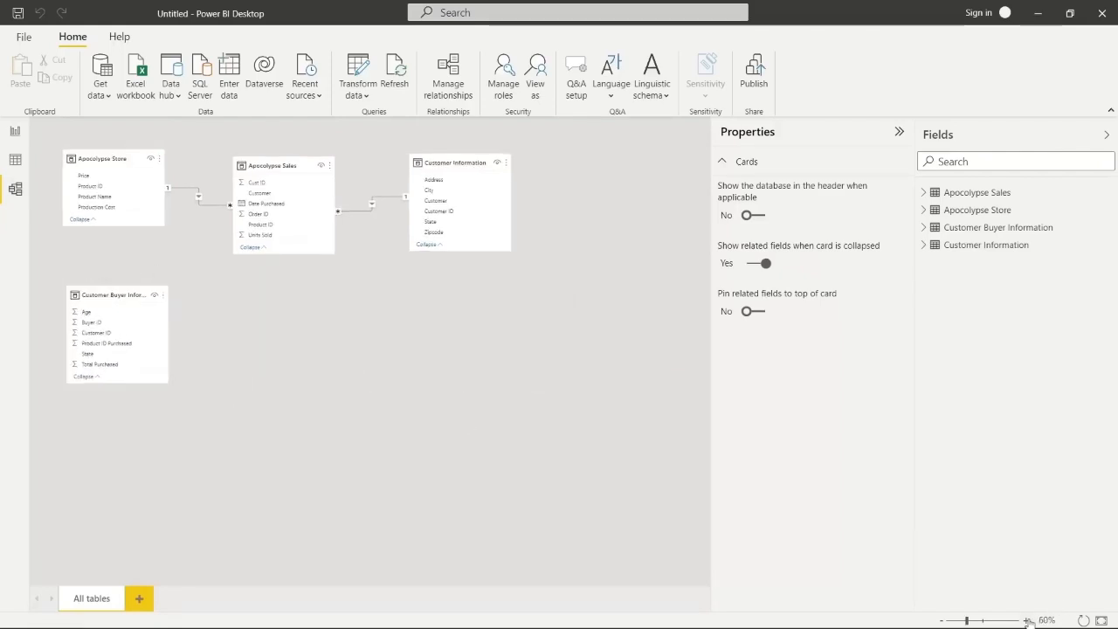
pyautogui.click(1026, 621)
pyautogui.click(1026, 621)
pyautogui.click(1027, 622)
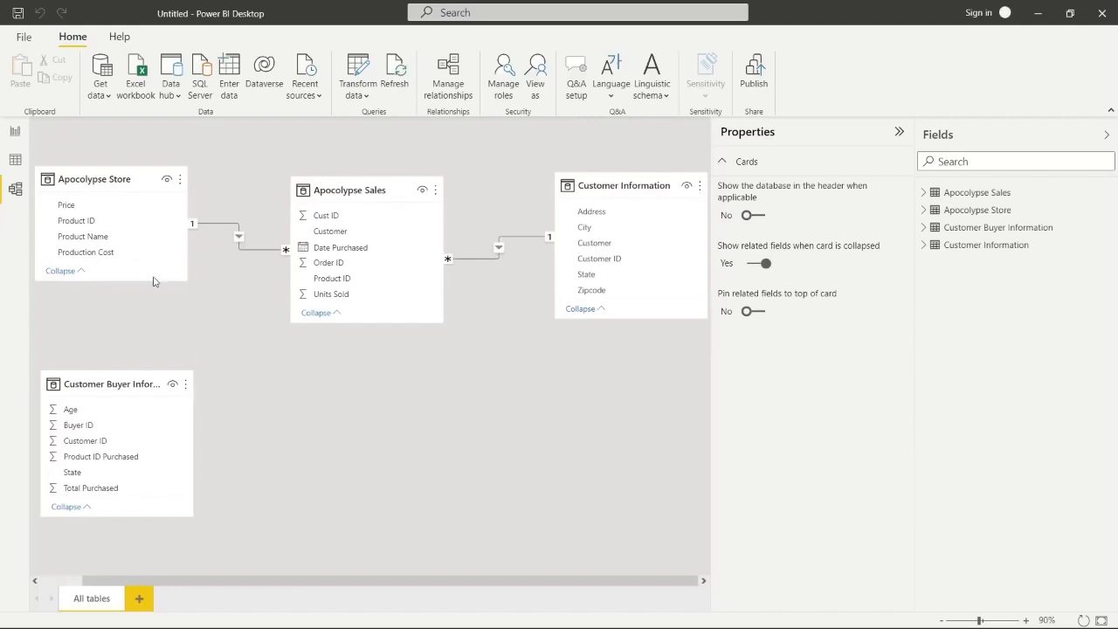
pyautogui.moveTo(107, 228); pyautogui.dragTo(141, 457)
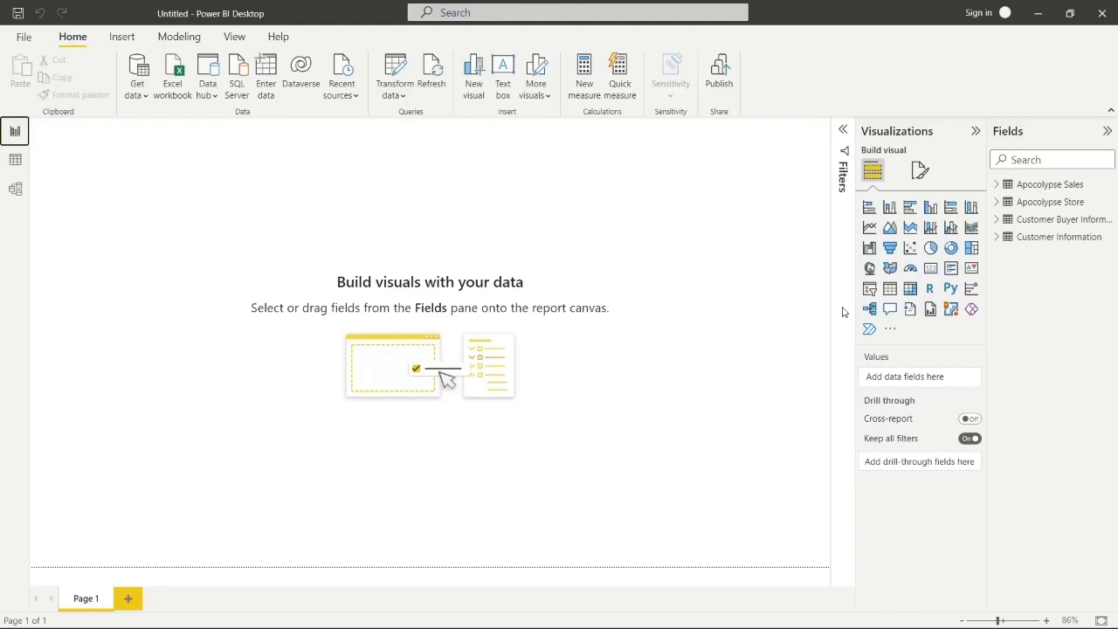
# Create a stacked bar chart of Units Sold by Product Name and enlarge it across most of the report page
pyautogui.click(868, 208)
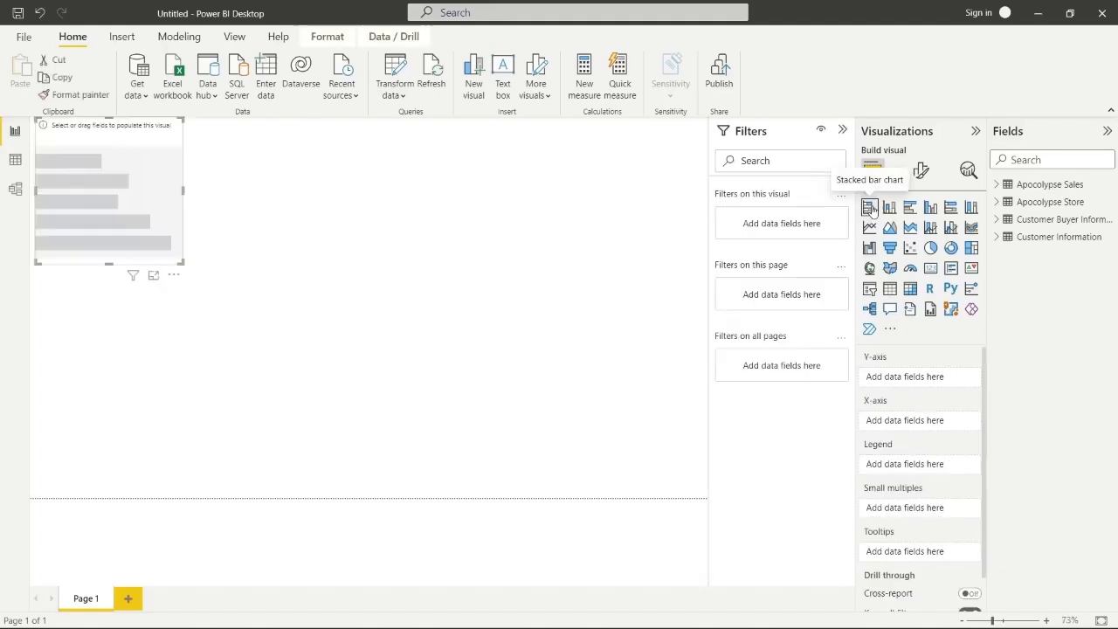
pyautogui.click(997, 186)
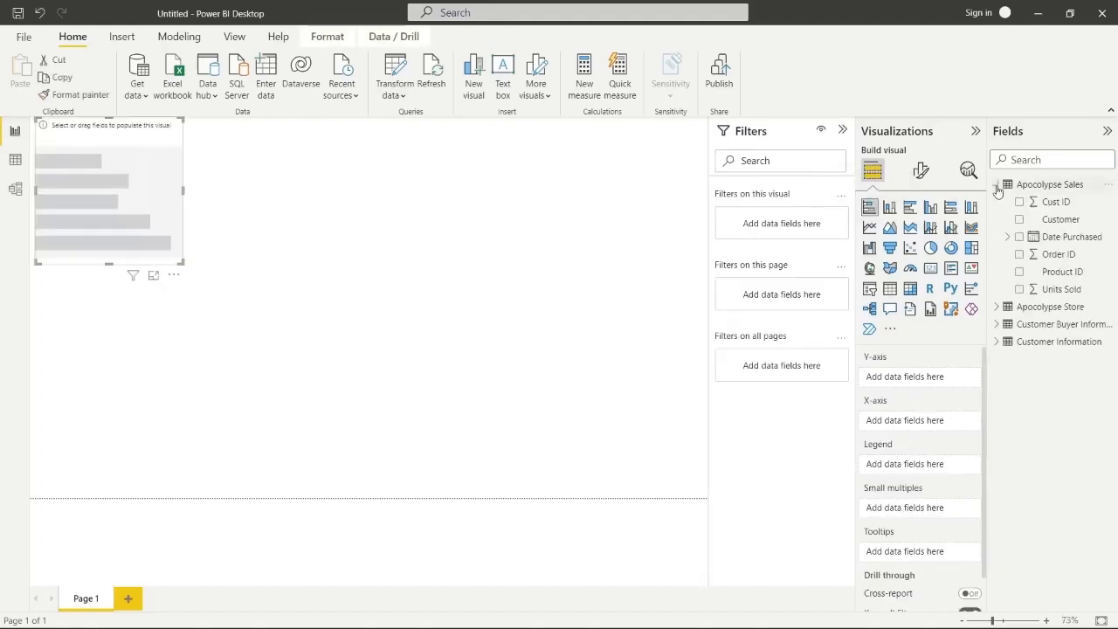
pyautogui.click(996, 307)
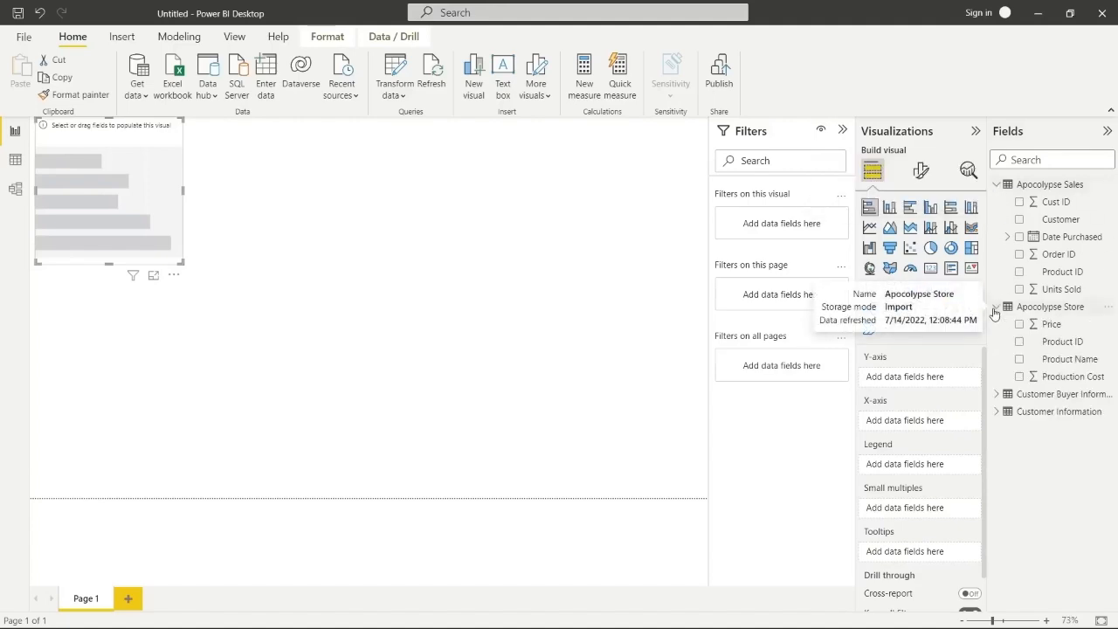
pyautogui.click(1020, 359)
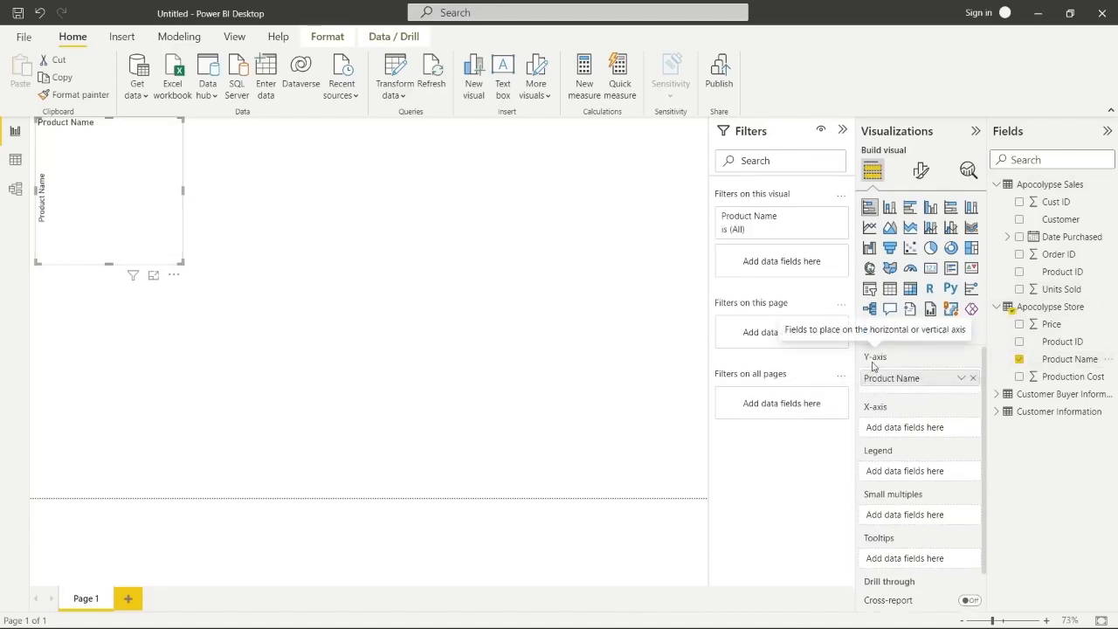
pyautogui.click(1019, 290)
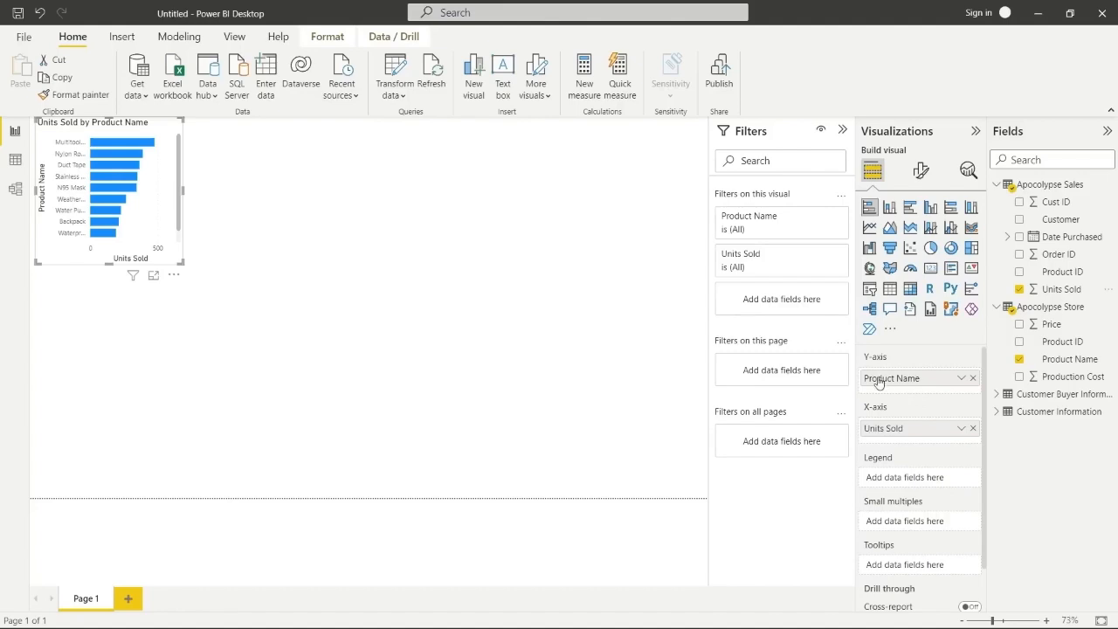
pyautogui.moveTo(181, 264); pyautogui.dragTo(687, 447)
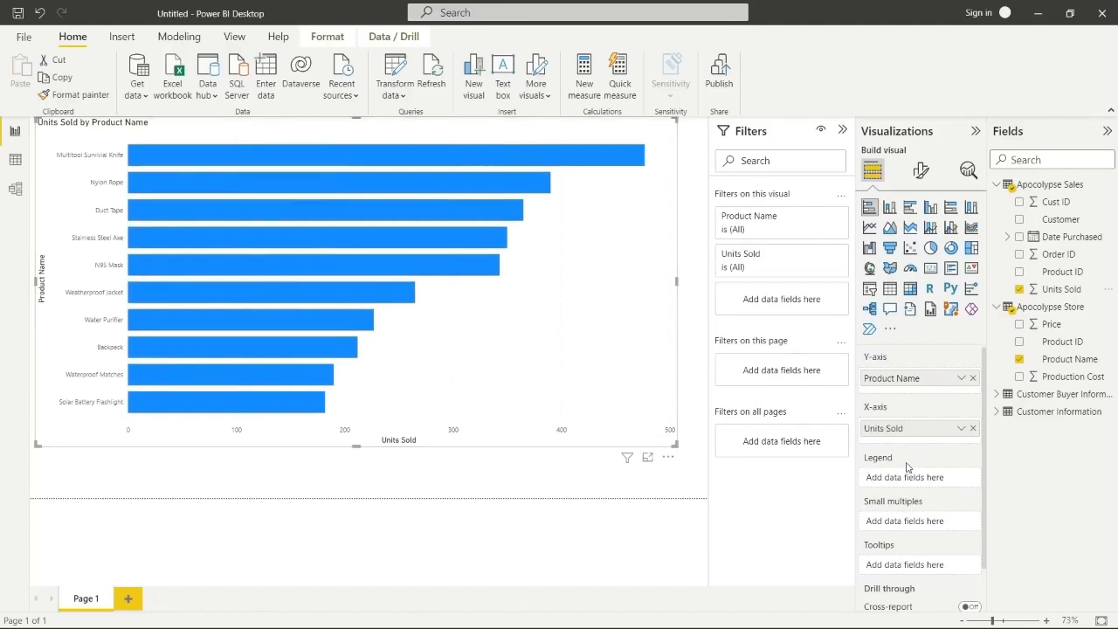
# Add Product Name as the bar chart's legend and turn on its data labels
pyautogui.moveTo(1058, 361); pyautogui.dragTo(872, 477)
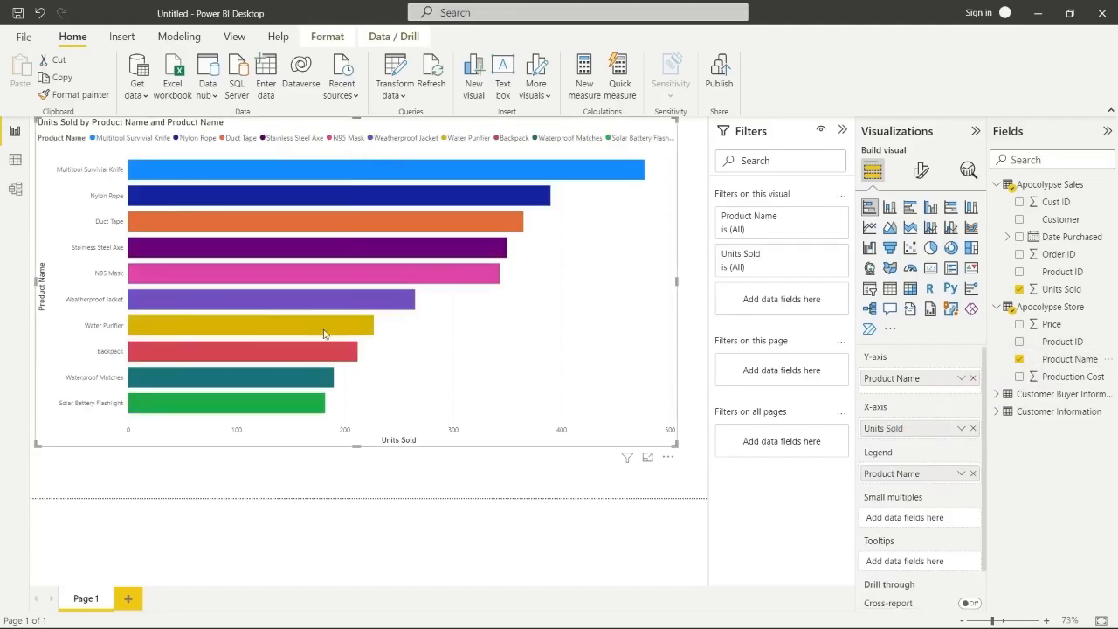
pyautogui.click(922, 170)
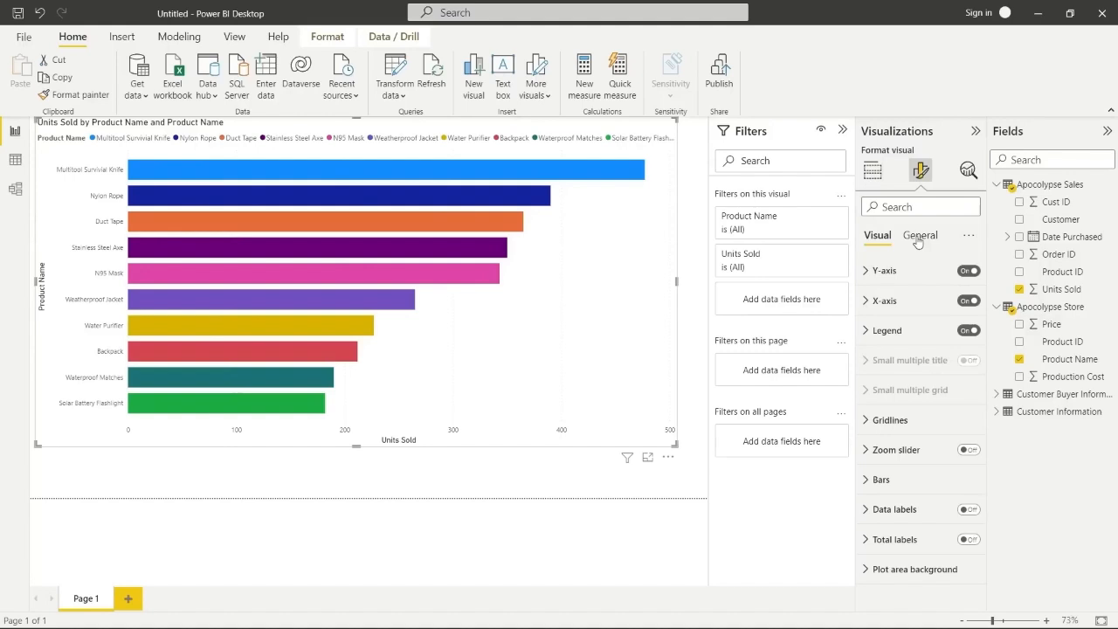
pyautogui.click(968, 512)
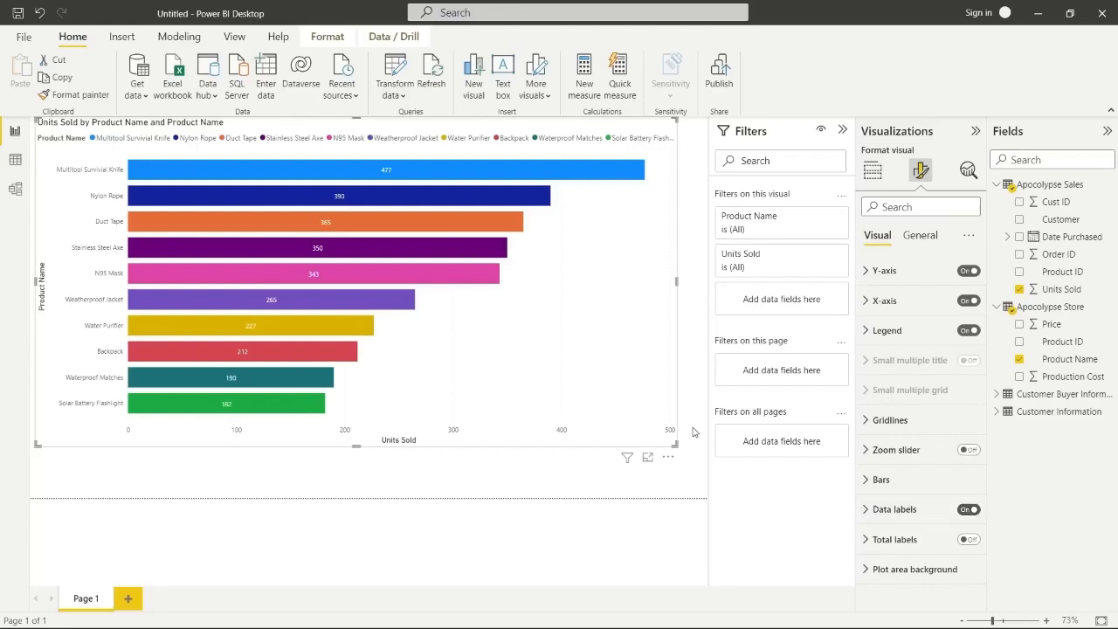
# Shrink the Units Sold bar chart into the report page's upper-left corner and deselect it
pyautogui.moveTo(675, 443); pyautogui.dragTo(249, 305)
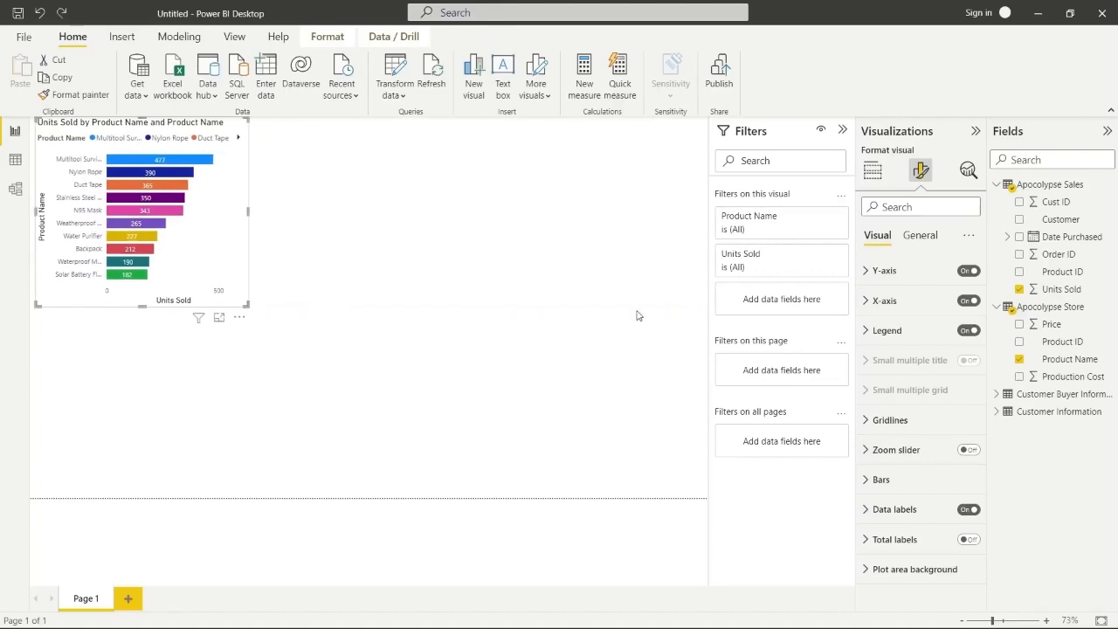
pyautogui.click(478, 283)
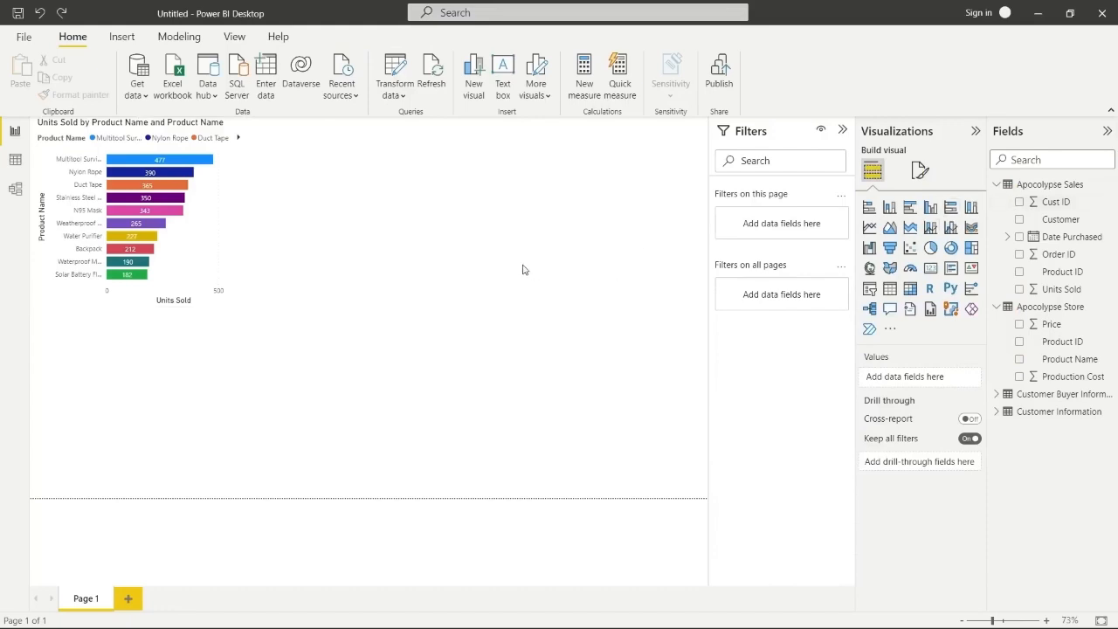
# Try the 100% stacked bar chart type on the Units Sold chart and undo the change
pyautogui.click(218, 253)
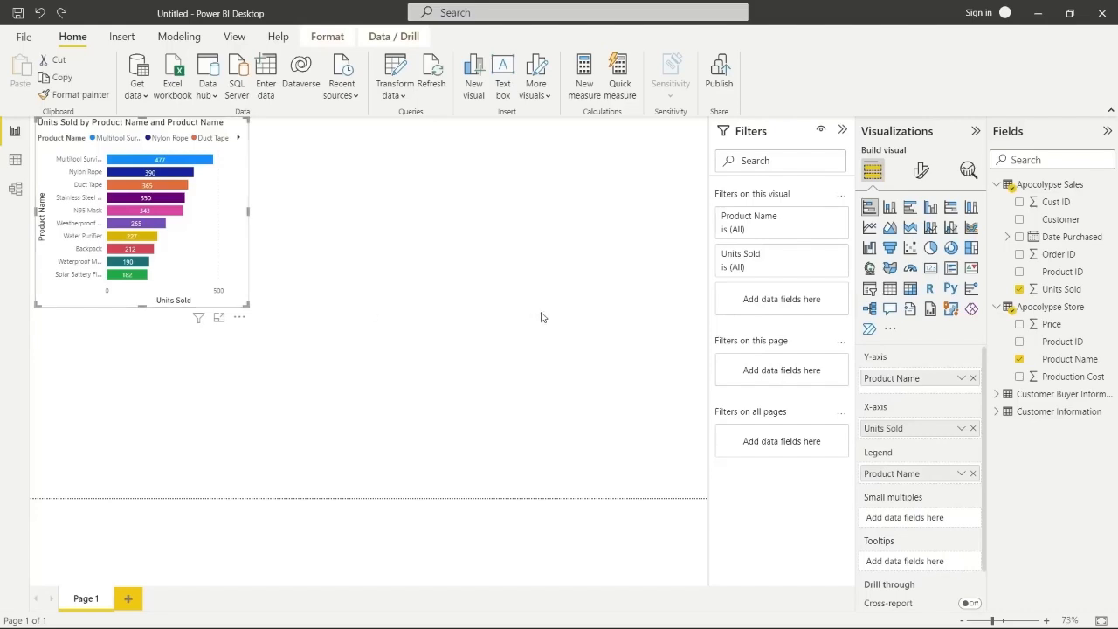
pyautogui.click(951, 213)
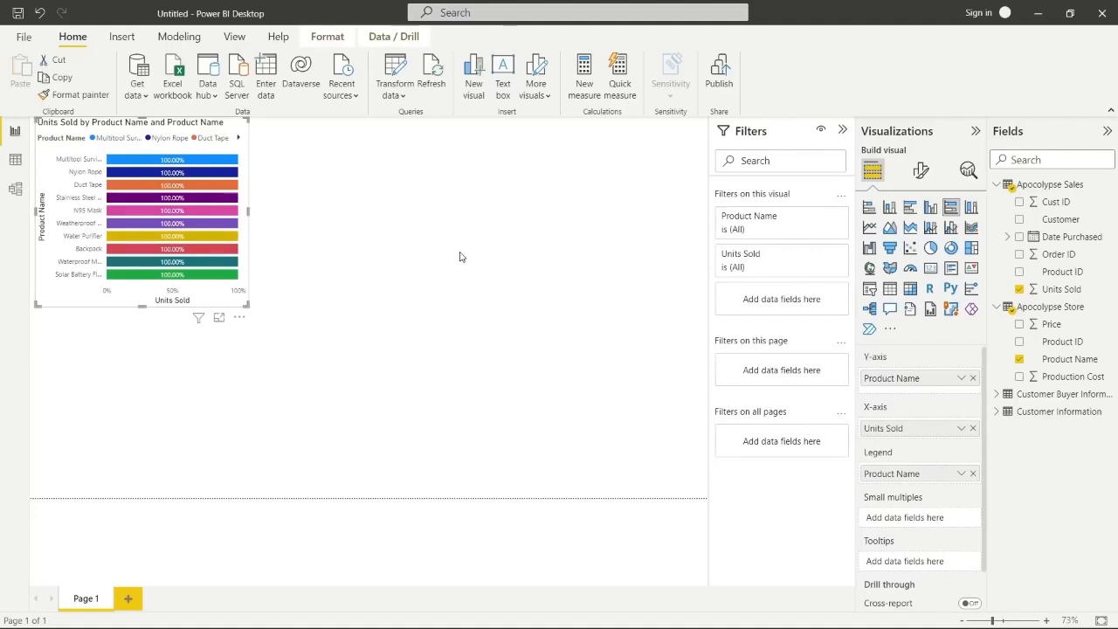
pyautogui.hotkey('ctrl', 'z')
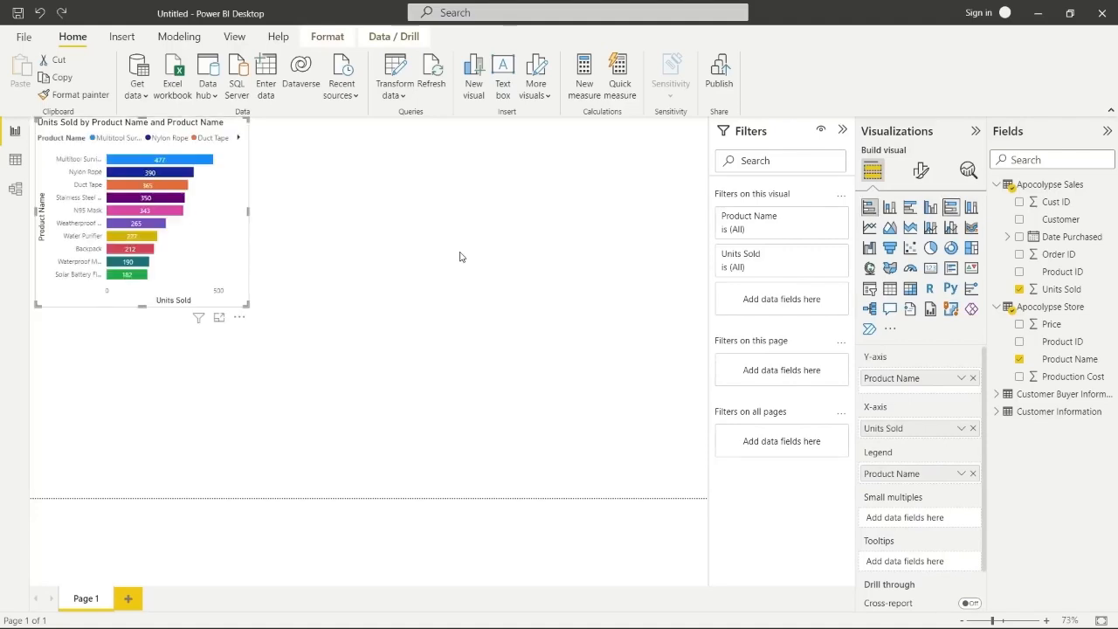
pyautogui.click(556, 267)
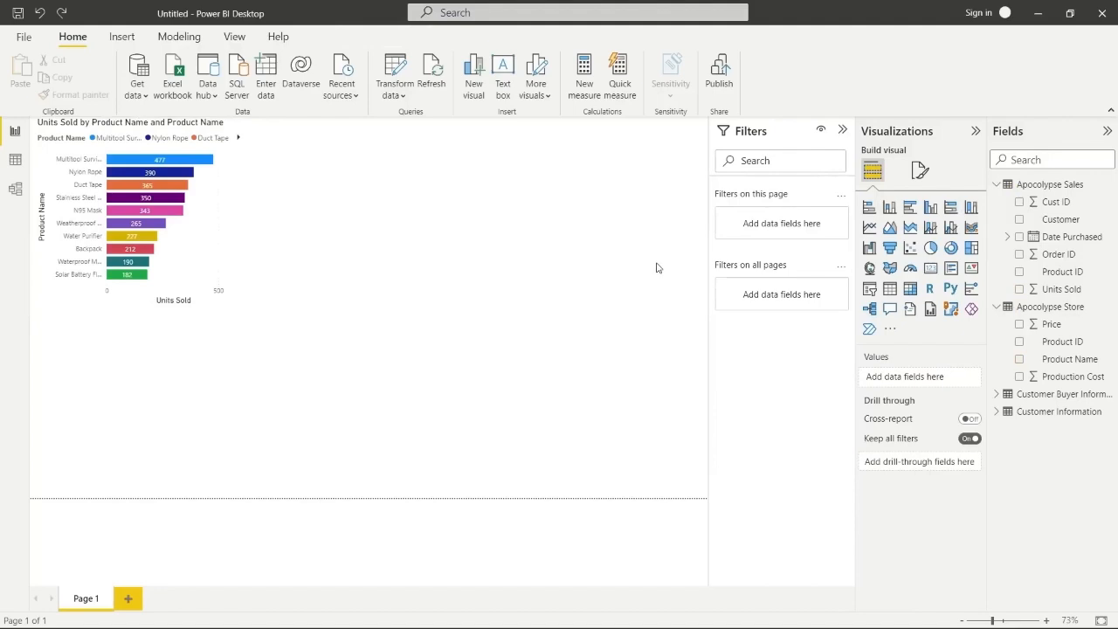
# Insert a 100% stacked column chart and enlarge it across the empty report area beside the Units Sold bar chart
pyautogui.click(972, 207)
pyautogui.moveTo(144, 399); pyautogui.dragTo(372, 222)
pyautogui.moveTo(477, 303); pyautogui.dragTo(687, 472)
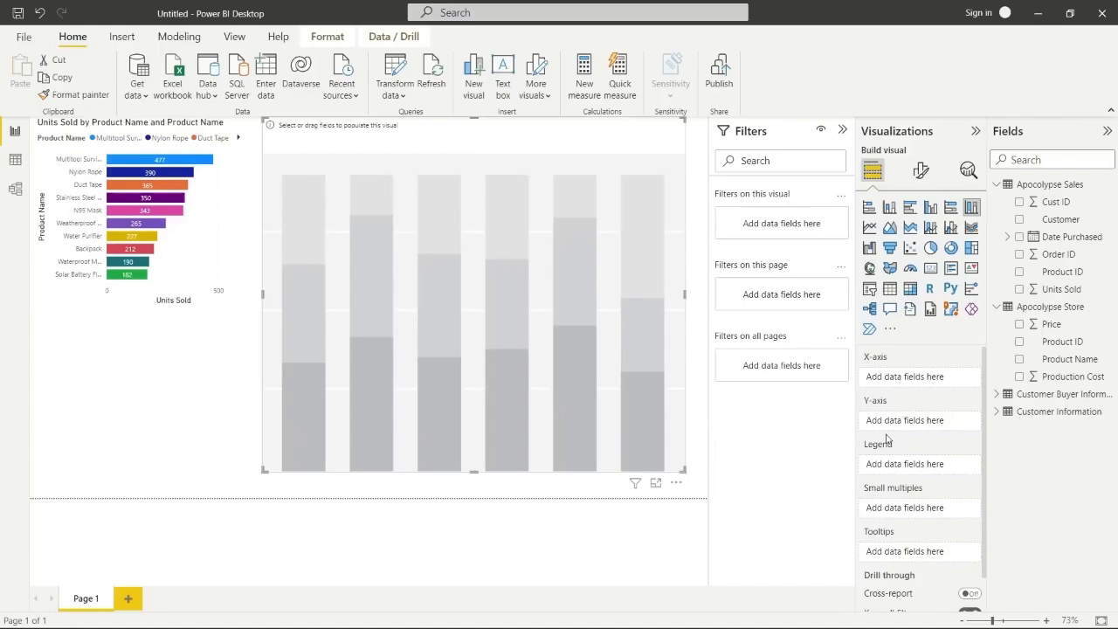
# Plot Units Sold by Customer from Customer Information in the column chart, with Product Name as the legend
pyautogui.click(997, 412)
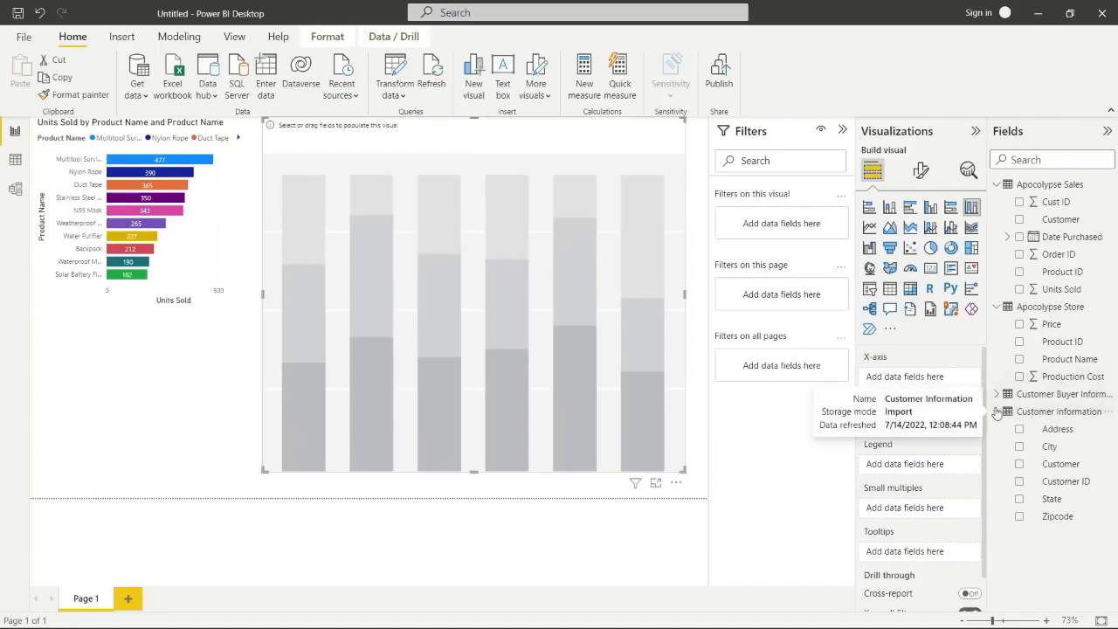
pyautogui.click(1020, 468)
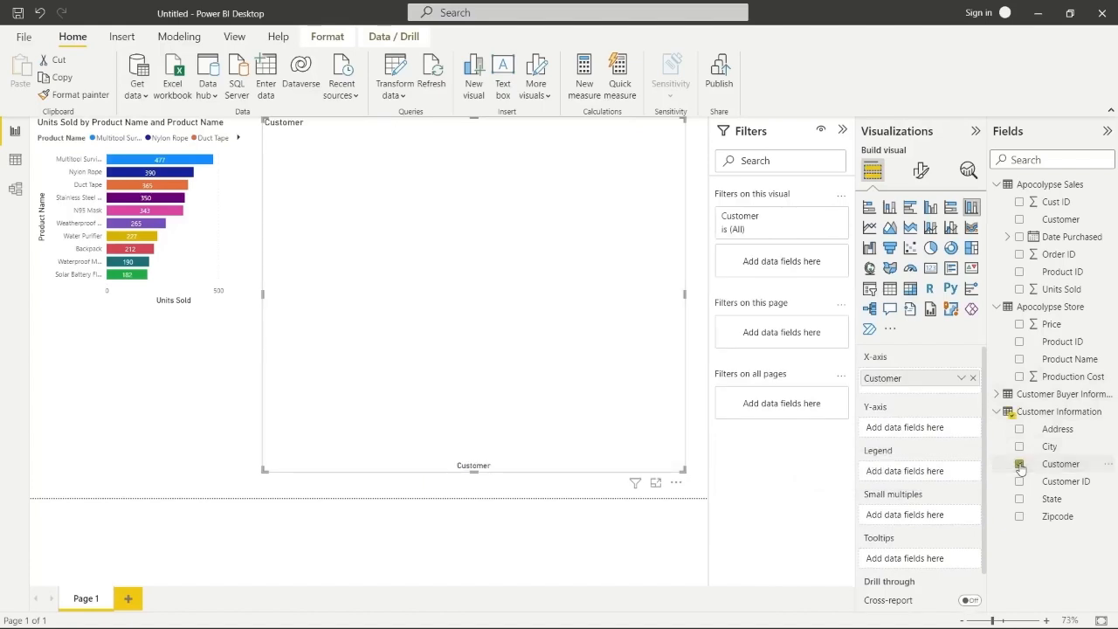
pyautogui.click(1020, 289)
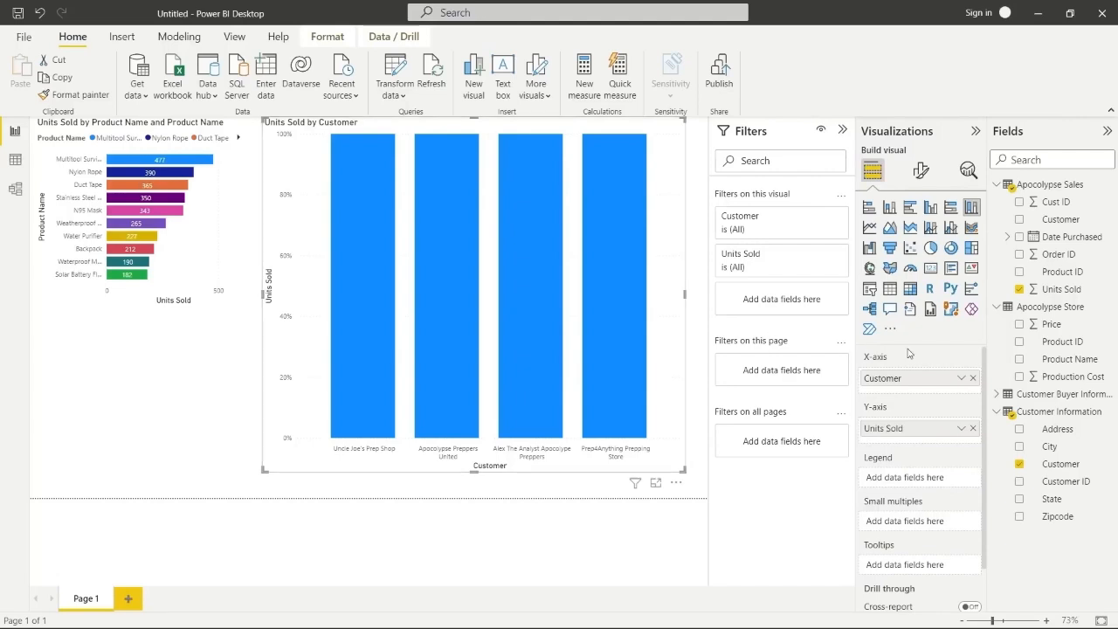
pyautogui.moveTo(1061, 362); pyautogui.dragTo(926, 479)
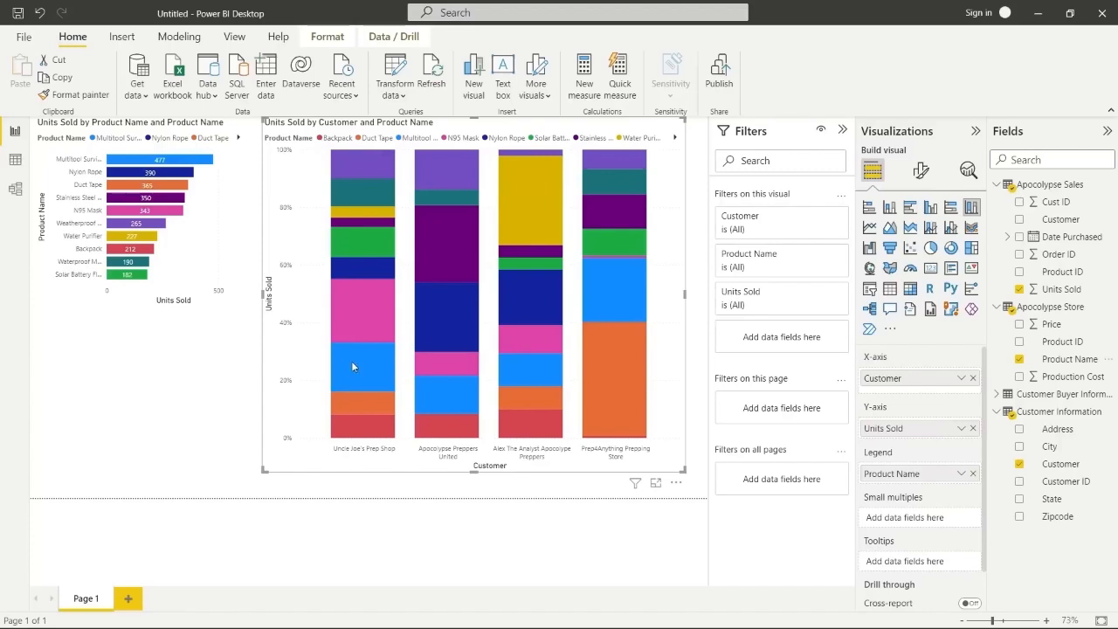
# Turn on data labels for the 100% stacked column chart
pyautogui.moveTo(369, 435)
pyautogui.moveTo(448, 438)
pyautogui.moveTo(617, 363)
pyautogui.moveTo(526, 202)
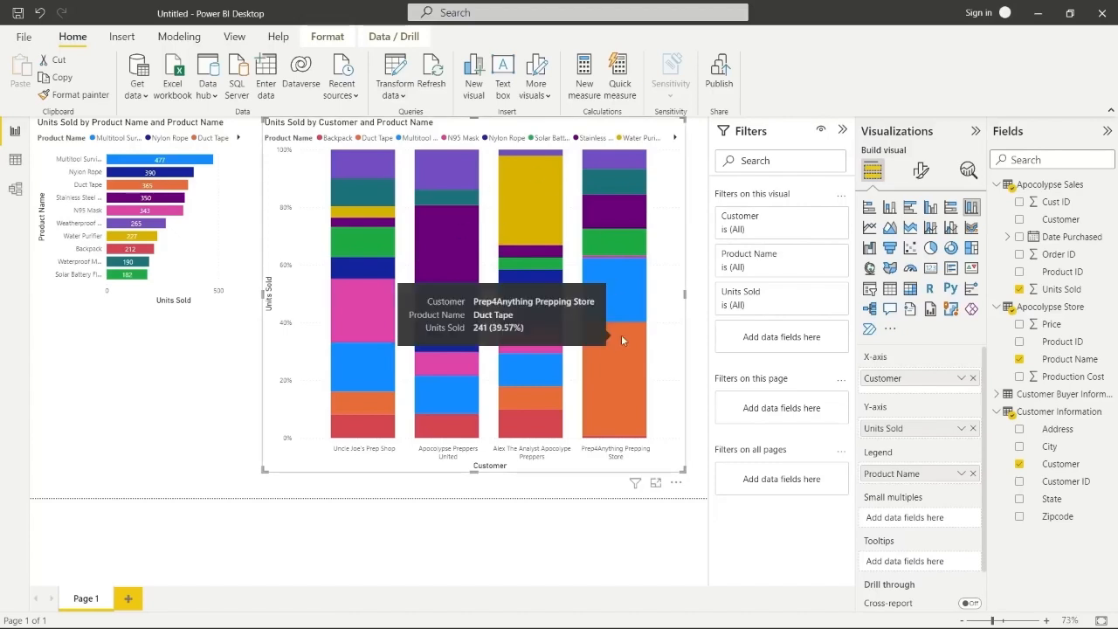
pyautogui.click(922, 173)
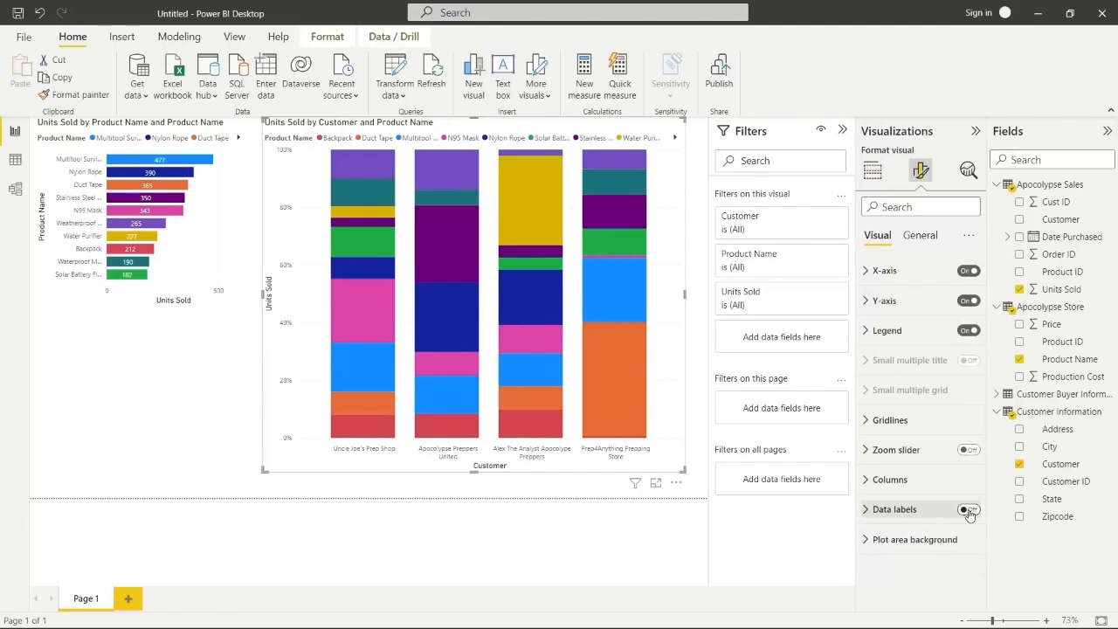
pyautogui.click(968, 510)
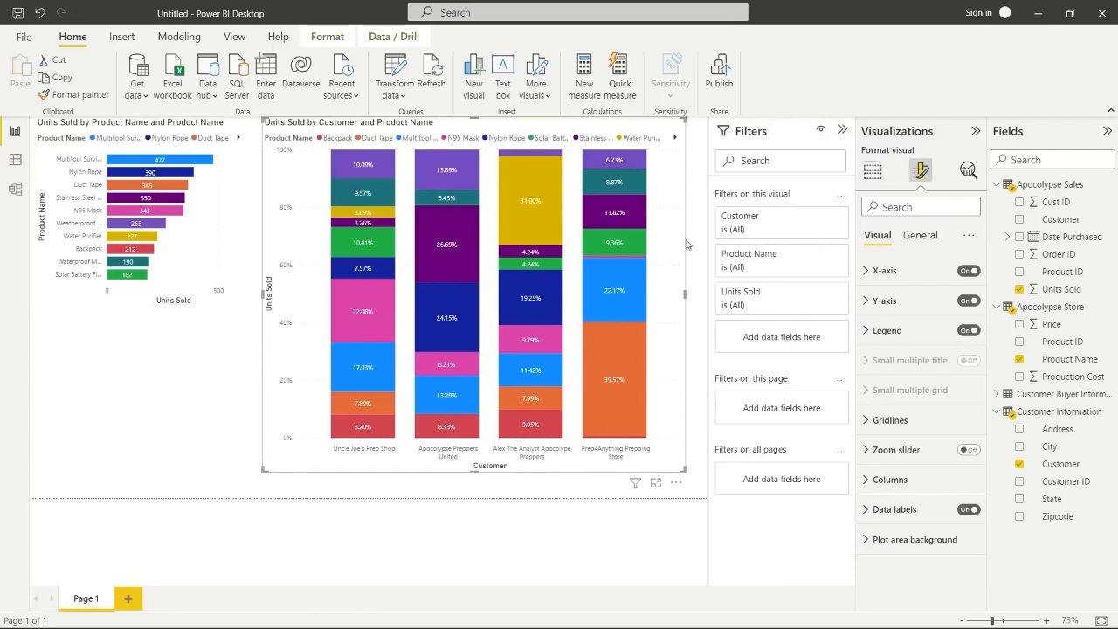
# Change the column chart's title to "Customer Purchase Breakdown"
pyautogui.click(921, 245)
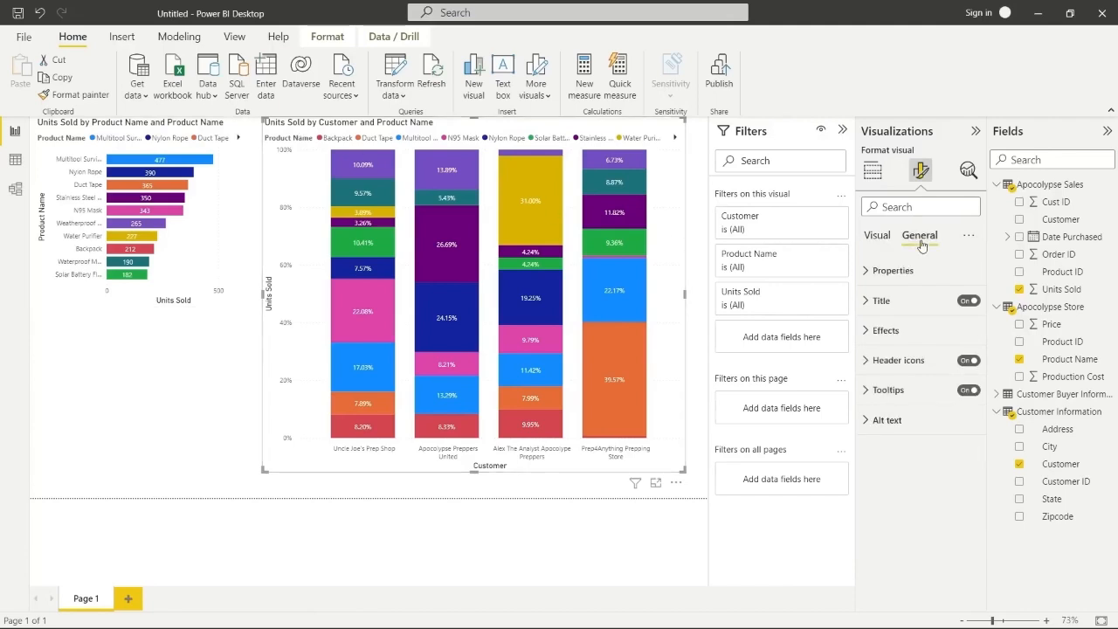
pyautogui.click(867, 301)
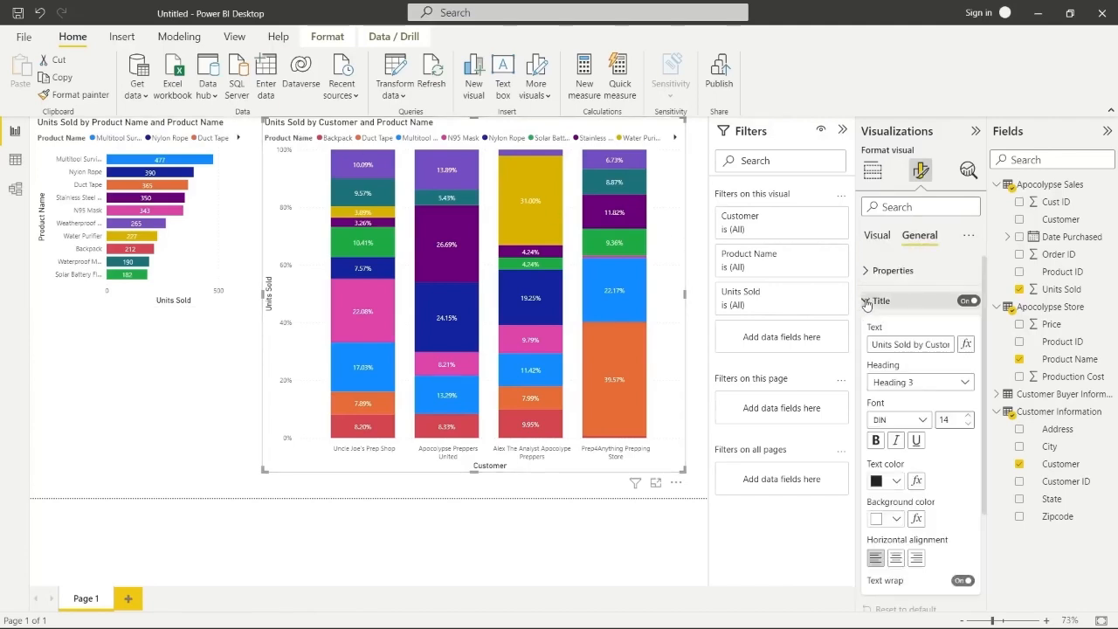
pyautogui.tripleClick(912, 344)
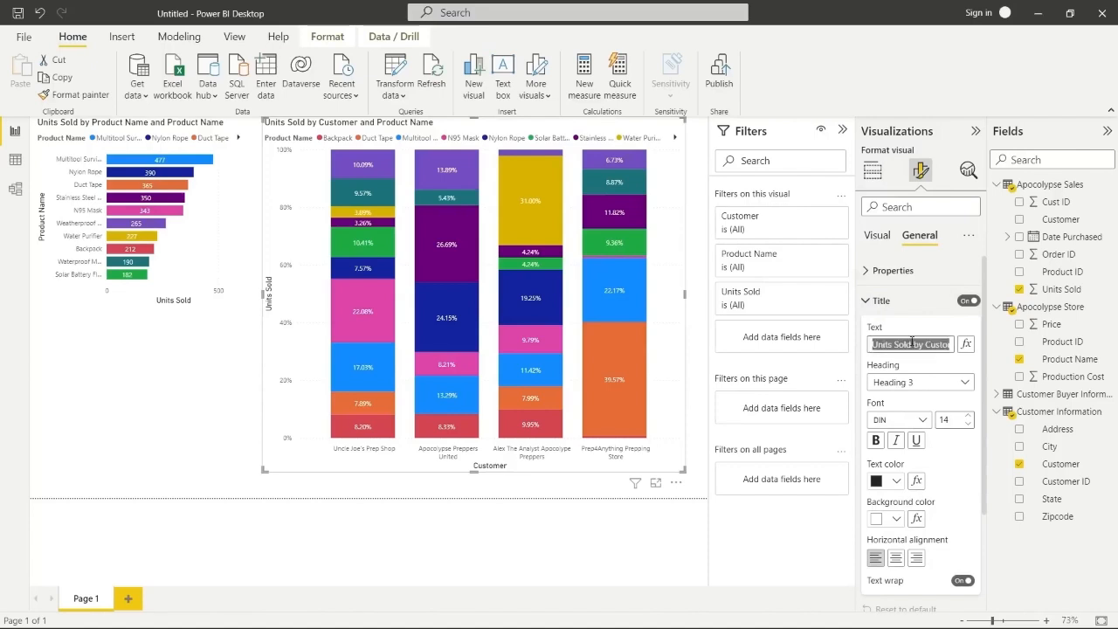
pyautogui.write('Cusom')
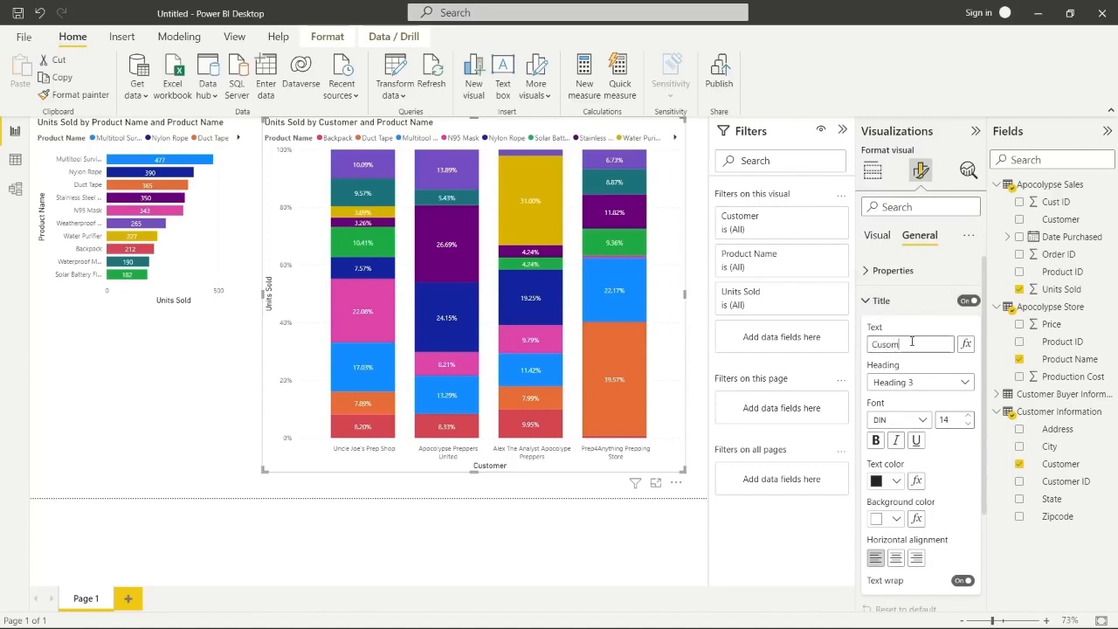
pyautogui.press('BackSpace')
pyautogui.write('tomer')
pyautogui.press('BackSpace')
pyautogui.press('BackSpace')
pyautogui.press('BackSpace')
pyautogui.write('omer Purchase Breakdown')
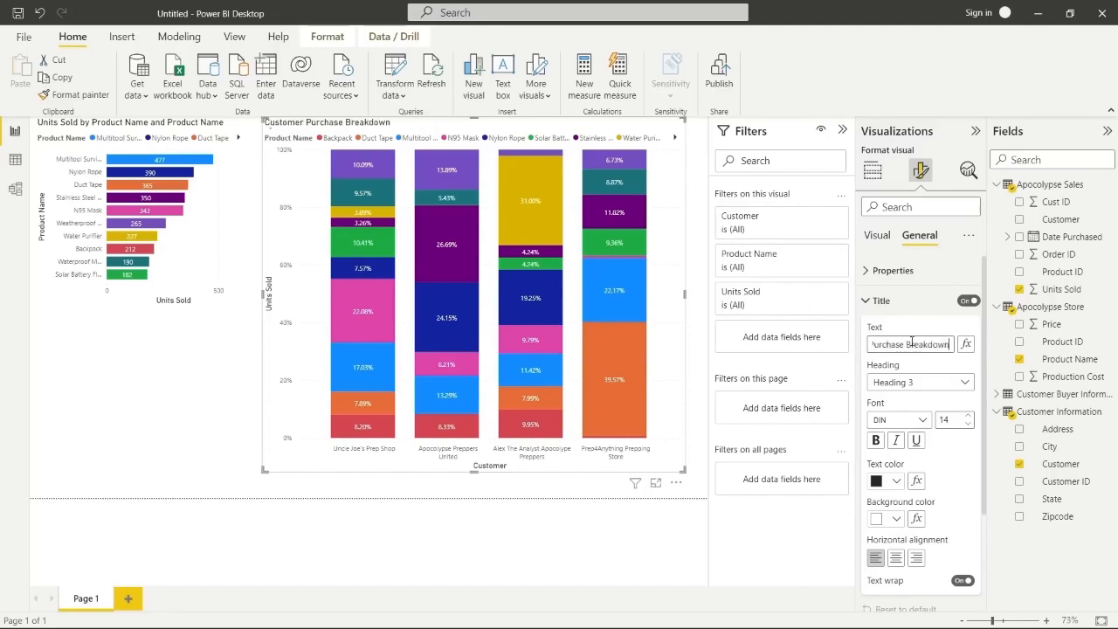
pyautogui.click(866, 301)
pyautogui.click(876, 238)
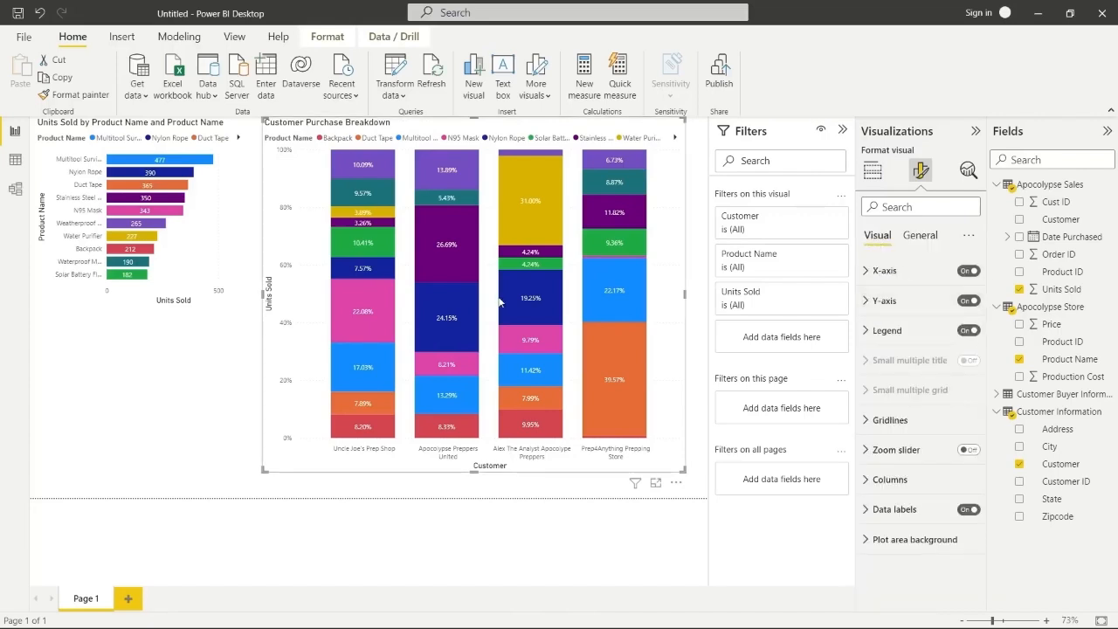
# Shrink the Customer Purchase Breakdown chart, fit it beneath the slightly shortened Units Sold bar chart, and deselect it
pyautogui.moveTo(682, 470); pyautogui.dragTo(467, 339)
pyautogui.moveTo(415, 127); pyautogui.dragTo(250, 277)
pyautogui.click(247, 297)
pyautogui.click(234, 480)
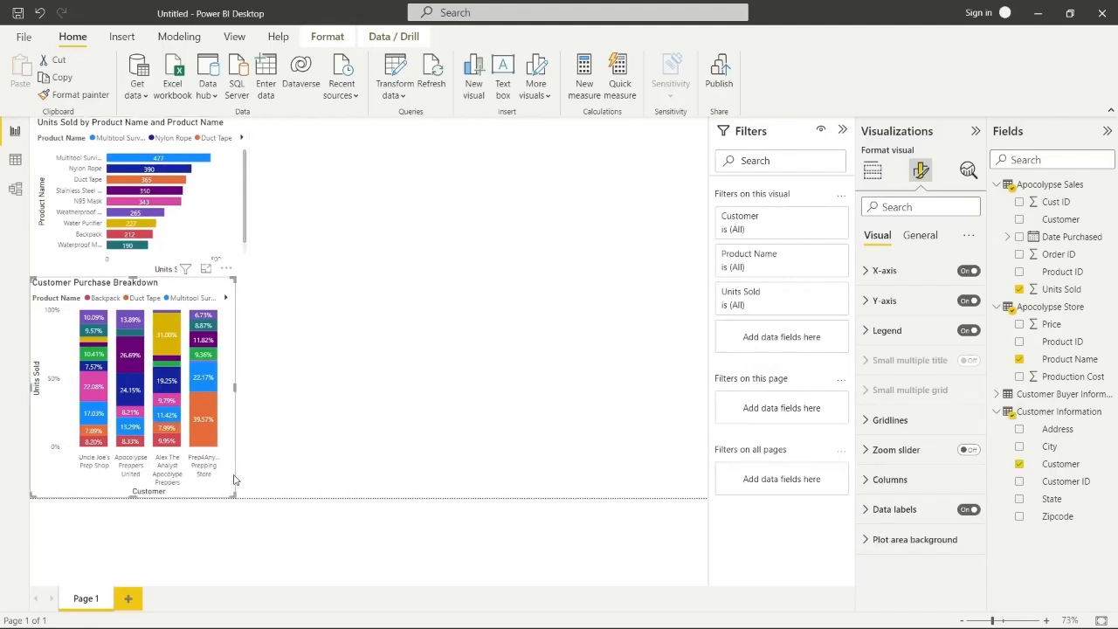
pyautogui.moveTo(237, 494); pyautogui.dragTo(208, 504)
pyautogui.click(300, 359)
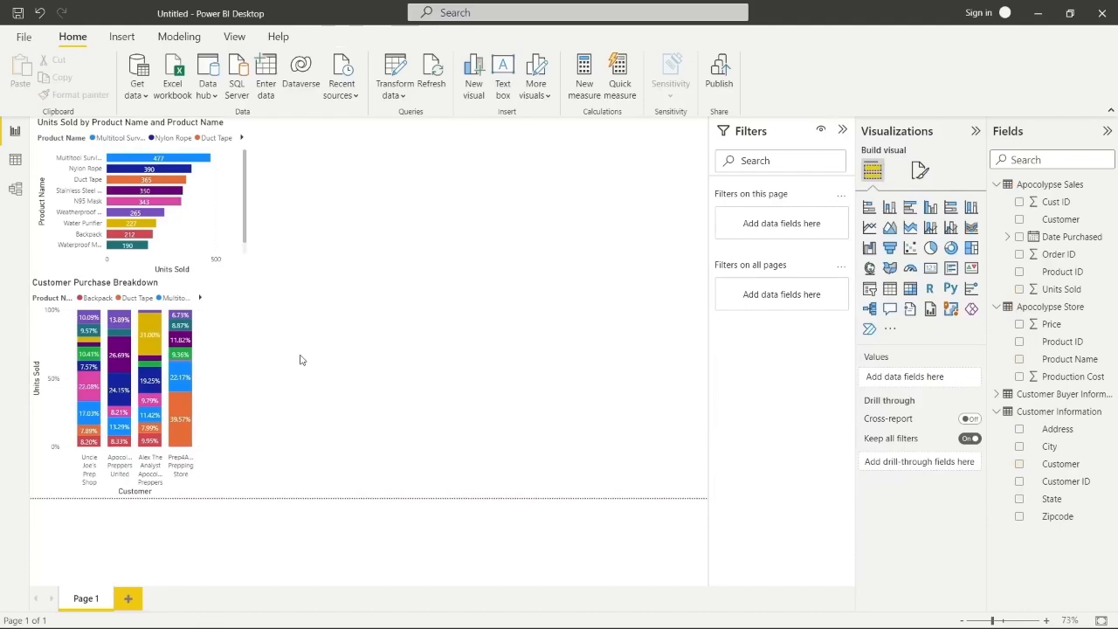
# Insert a line chart of Units Sold by Date Purchased and enlarge it across the report page's upper-right area
pyautogui.click(870, 229)
pyautogui.moveTo(380, 364); pyautogui.dragTo(686, 258)
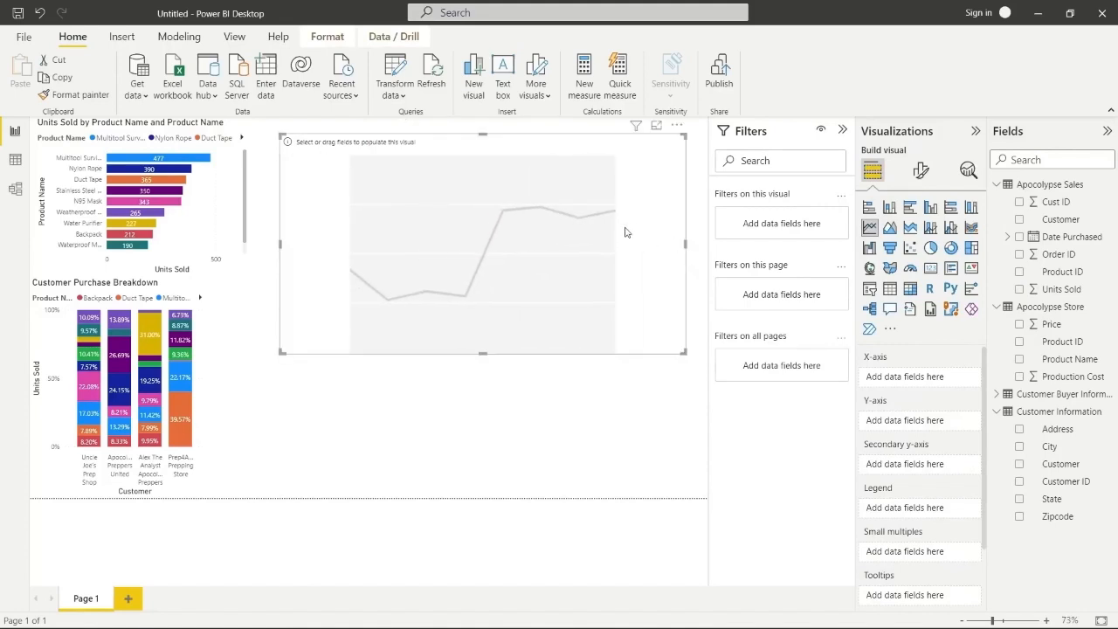
pyautogui.click(1019, 238)
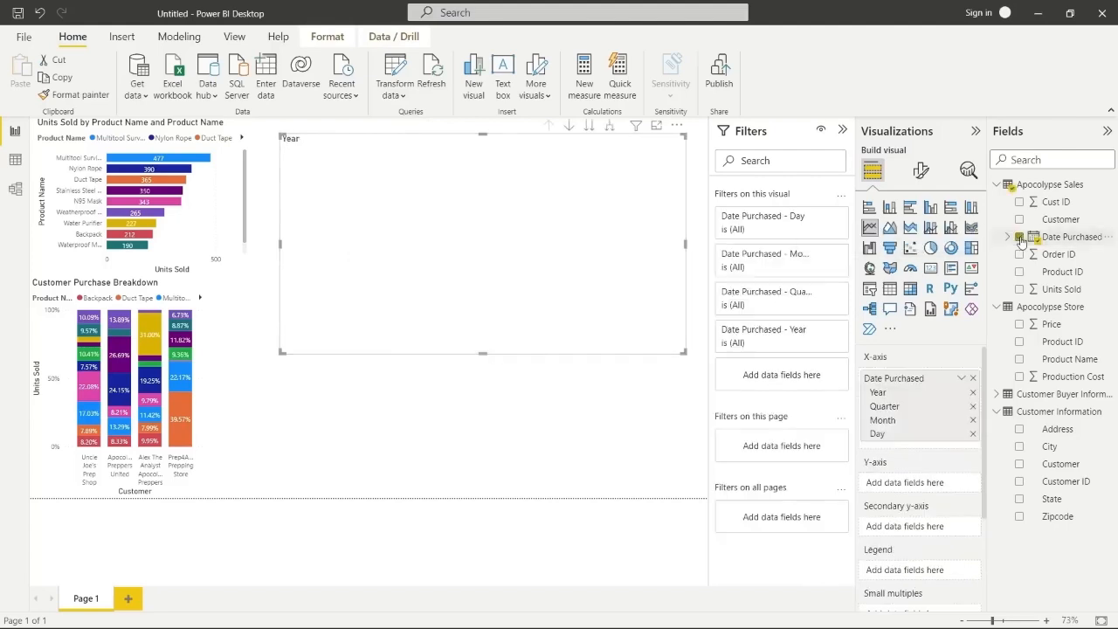
pyautogui.click(1020, 290)
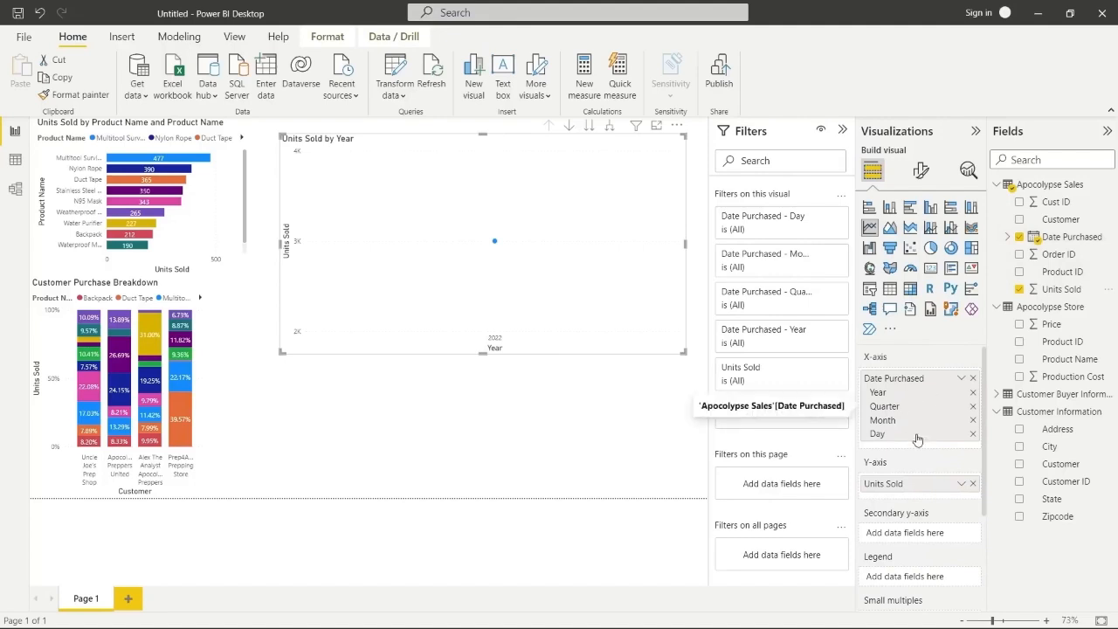
# Remove the Year and Quarter levels from the line chart's X-axis and add Product Name as its legend
pyautogui.click(973, 392)
pyautogui.click(973, 392)
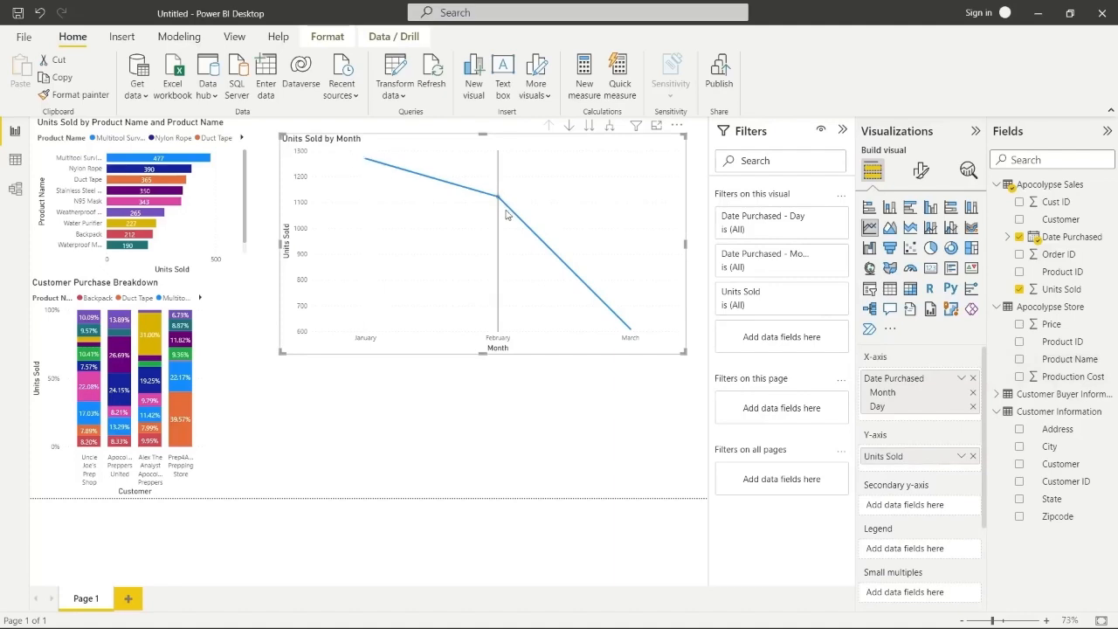
pyautogui.moveTo(1052, 361); pyautogui.dragTo(921, 554)
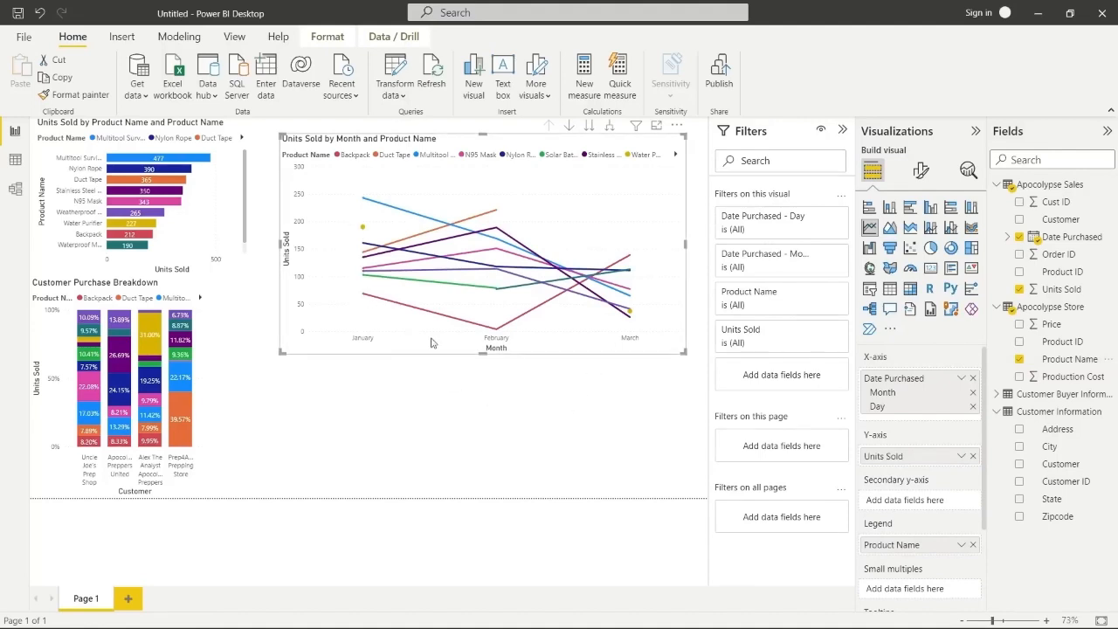
# Filter the line chart's Product Name to Multitool Survivial Knife, Nylon Rope and Duct Tape
pyautogui.moveTo(629, 255)
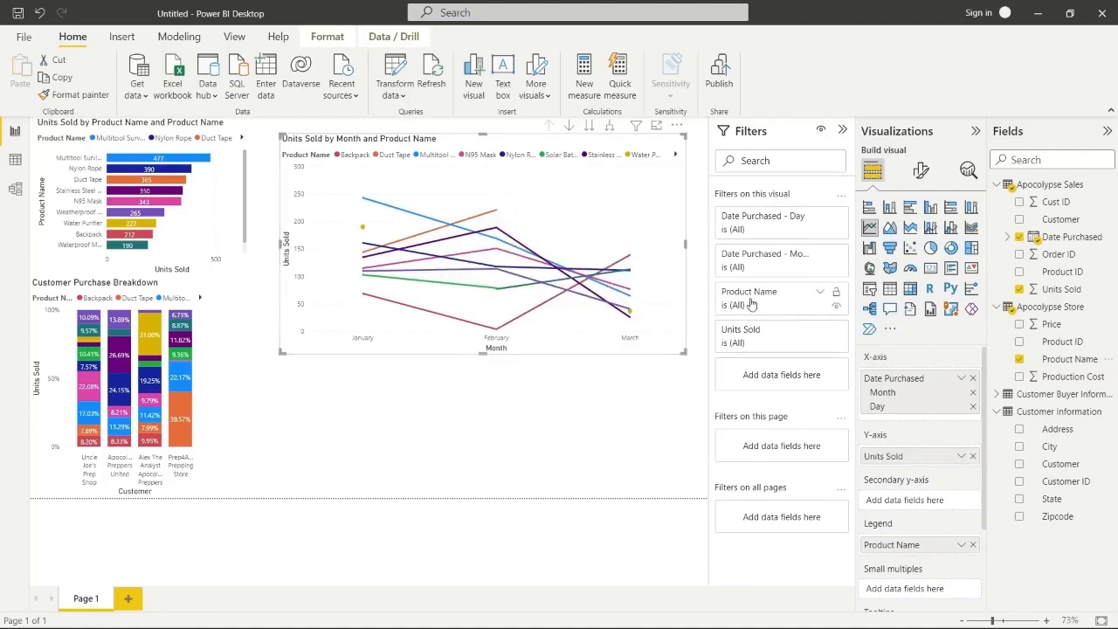
pyautogui.click(820, 295)
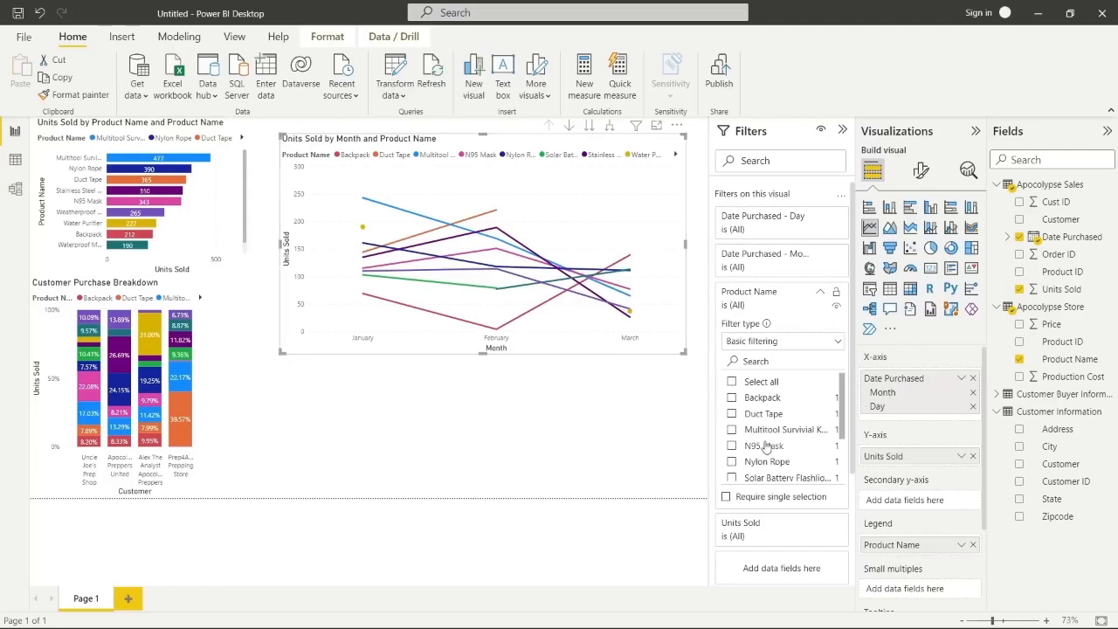
pyautogui.click(731, 430)
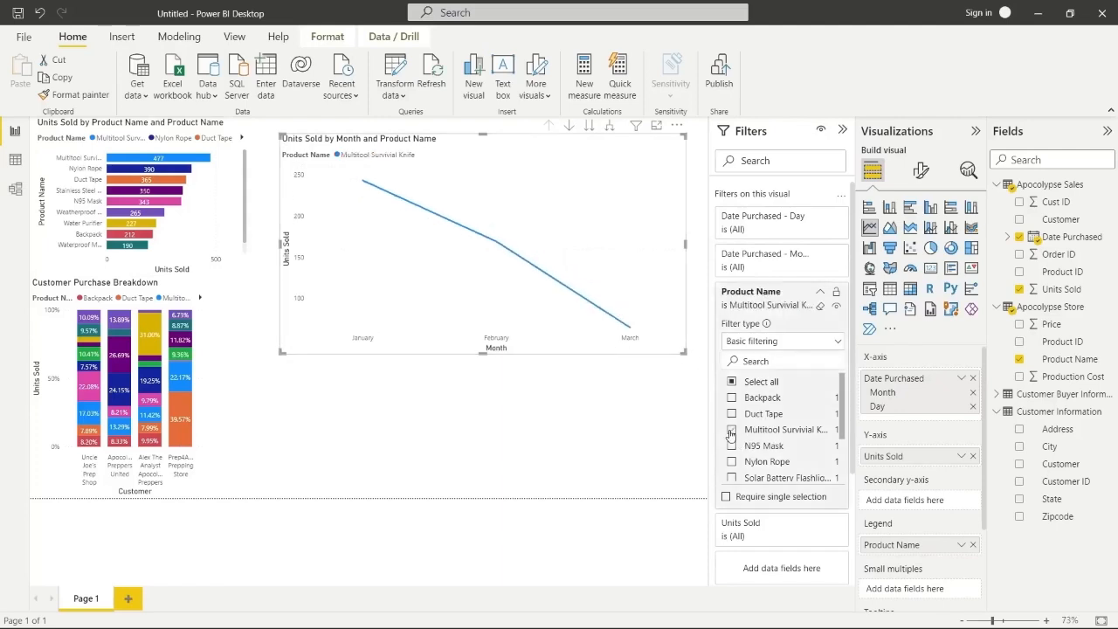
pyautogui.click(732, 462)
pyautogui.click(731, 414)
pyautogui.click(533, 381)
# Reduce the line chart's height to about half and remove the Month level from its X-axis
pyautogui.click(485, 342)
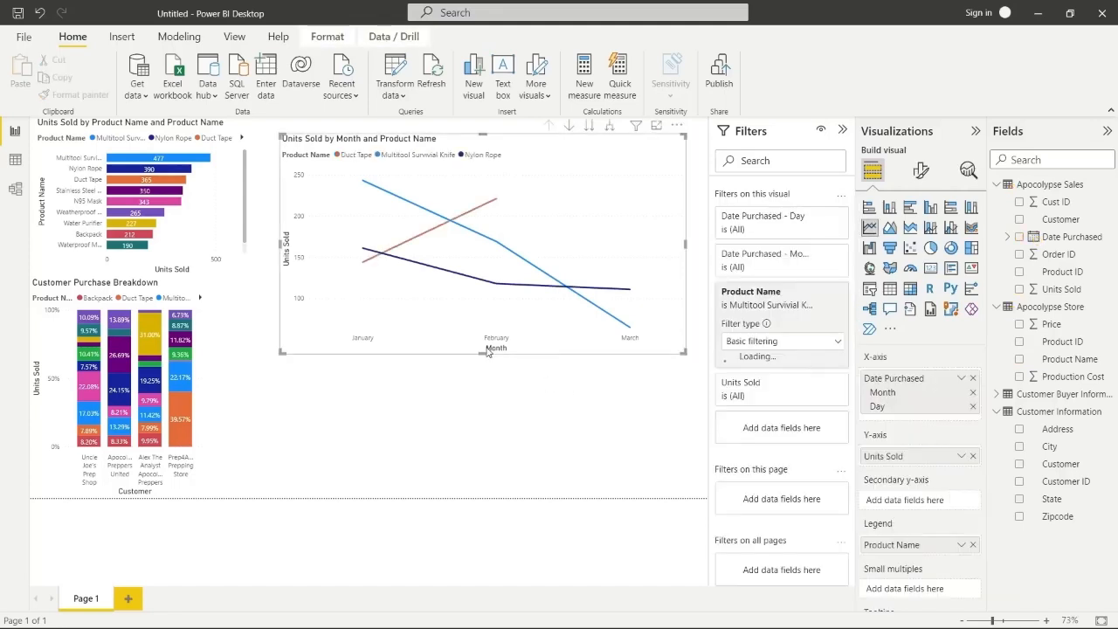
pyautogui.moveTo(483, 353); pyautogui.dragTo(476, 252)
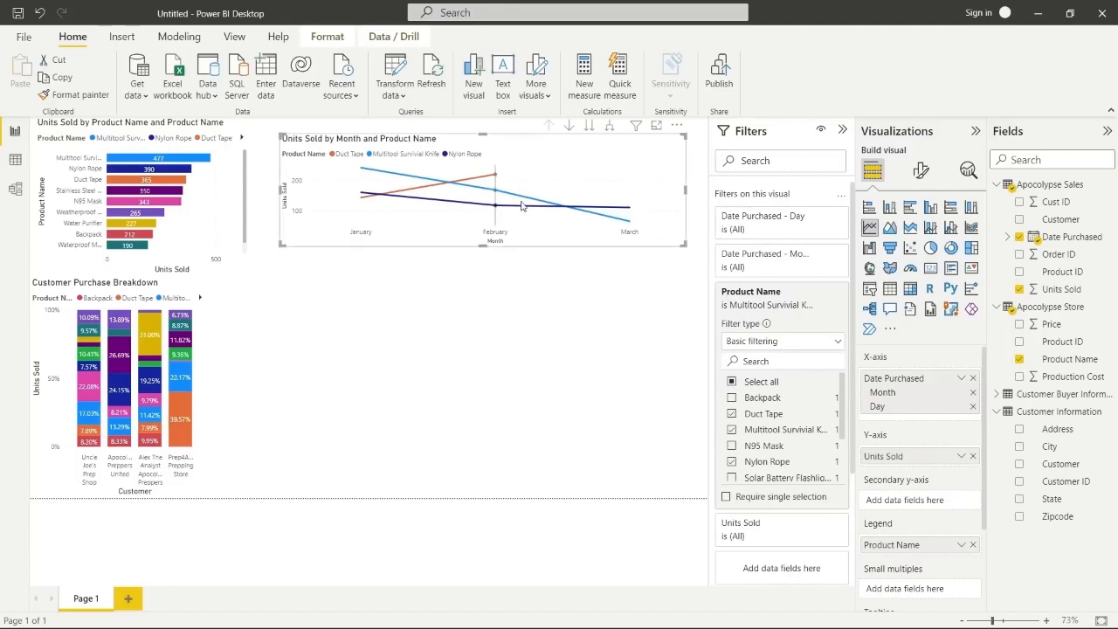
pyautogui.click(972, 392)
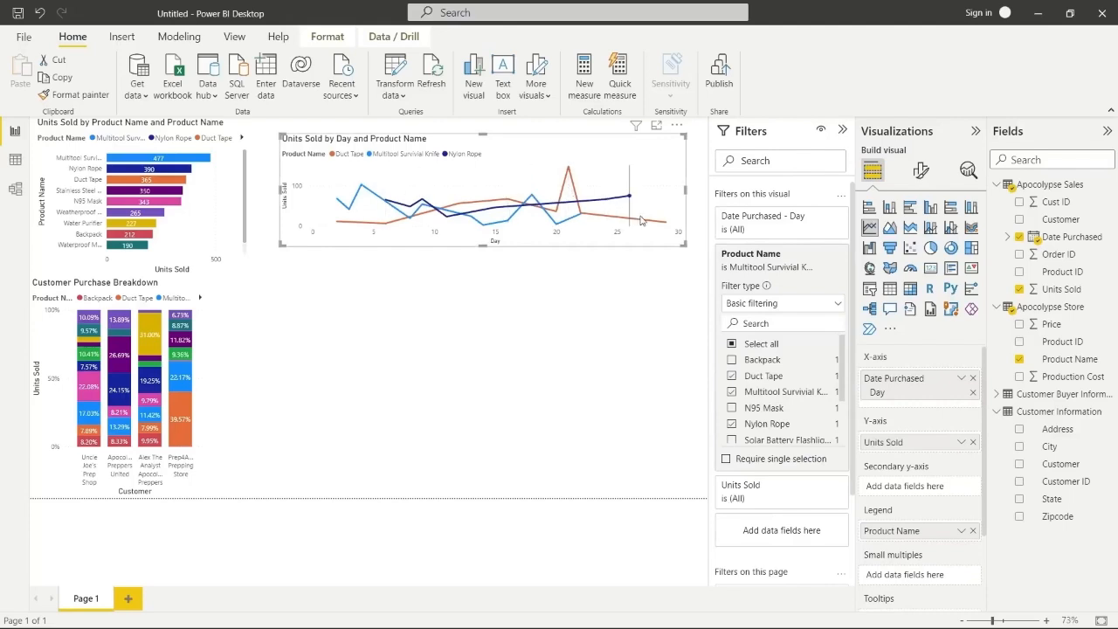
pyautogui.click(688, 251)
pyautogui.click(668, 175)
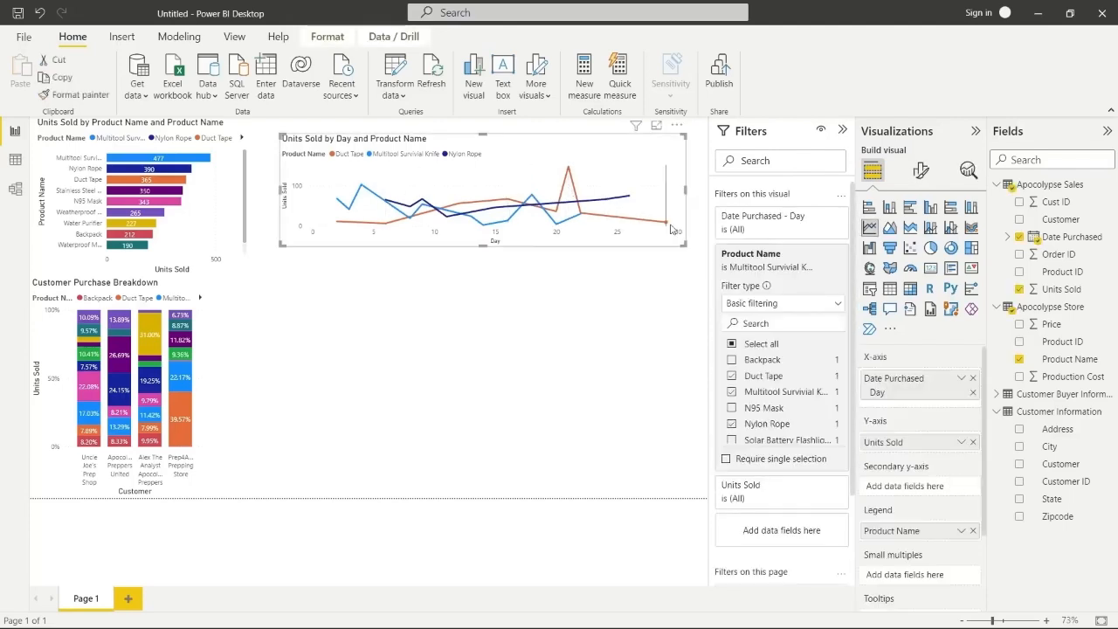
# Change the line chart's title to "Products Purchased by Date"
pyautogui.click(920, 171)
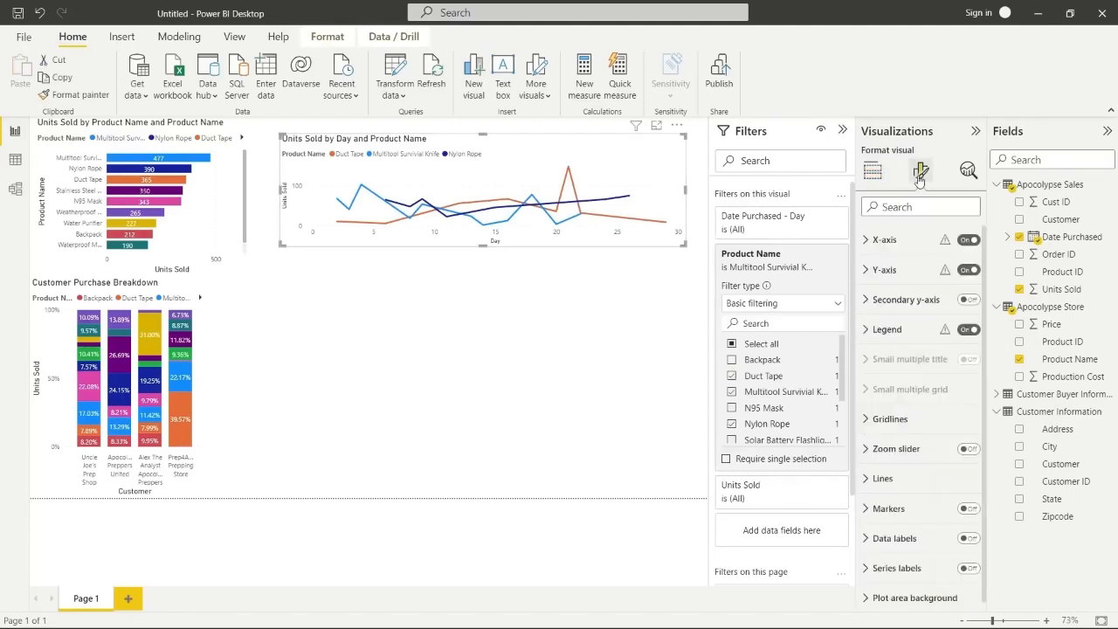
pyautogui.click(920, 235)
pyautogui.click(868, 304)
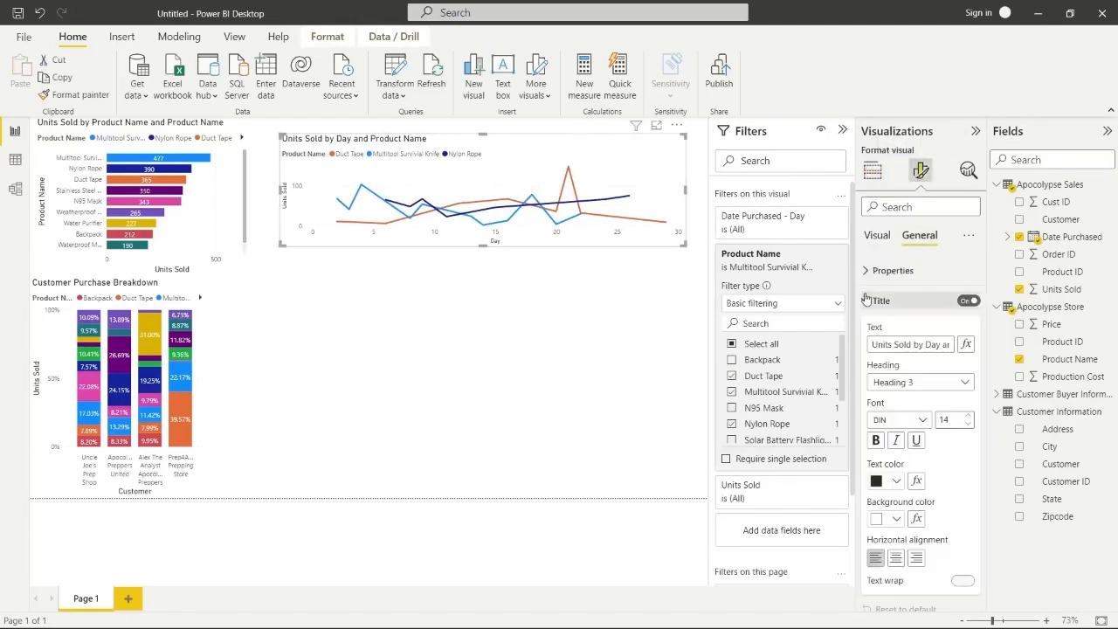
pyautogui.click(928, 345)
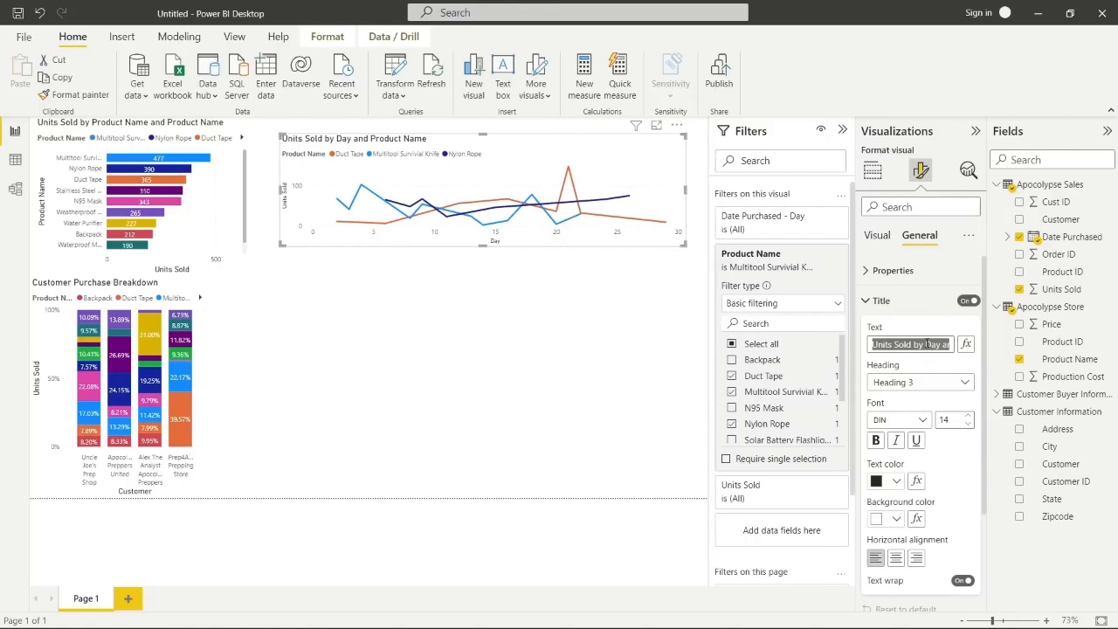
pyautogui.write('Products Purc')
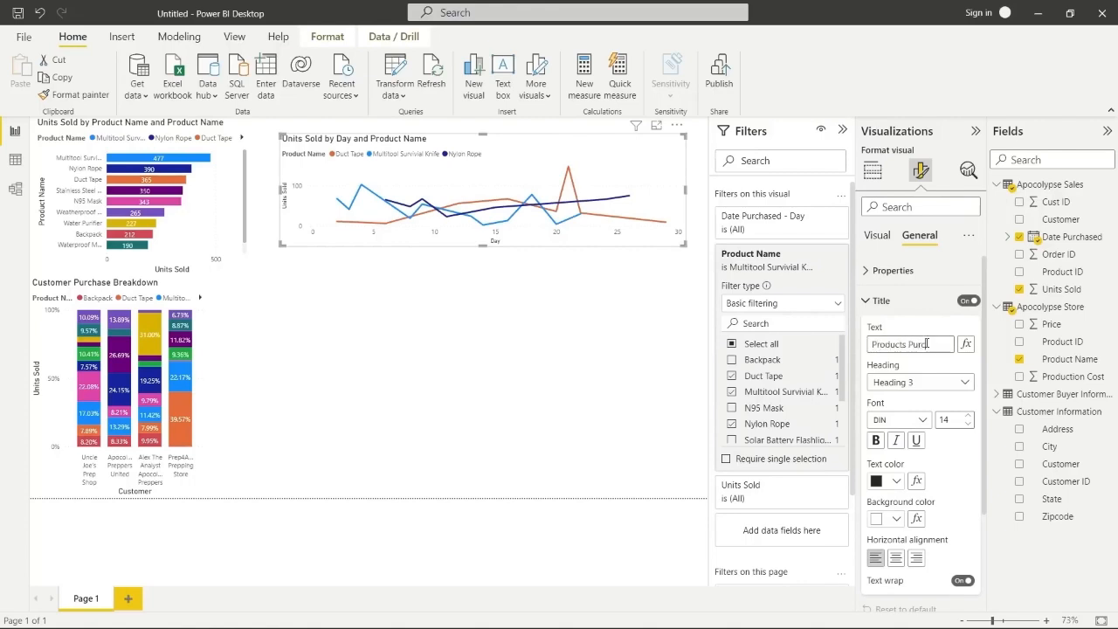
pyautogui.write('hased by')
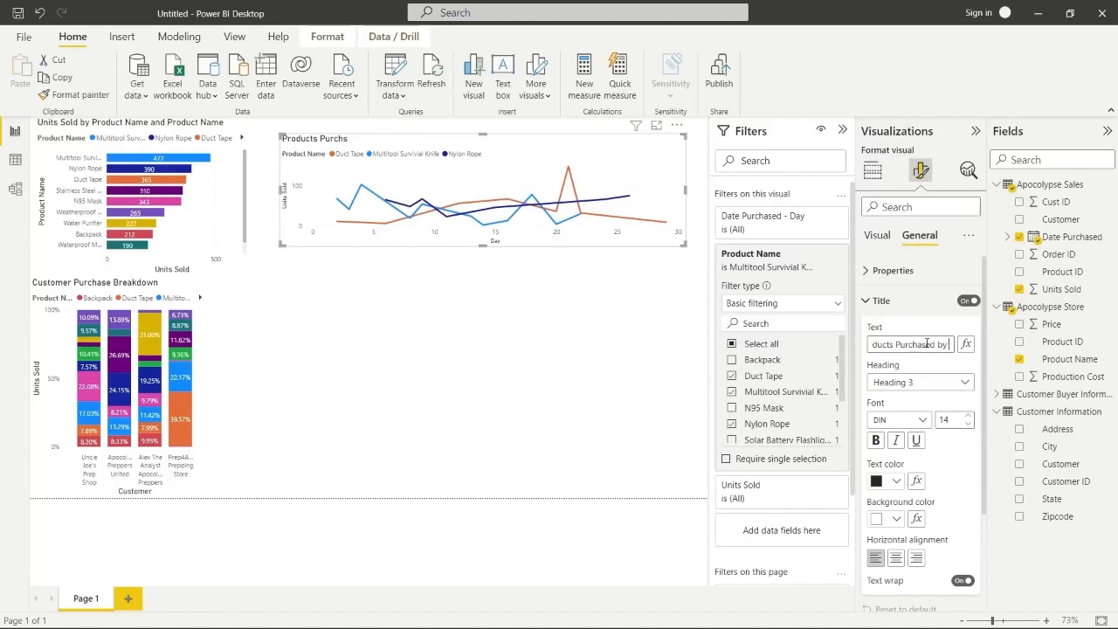
pyautogui.write(' Date')
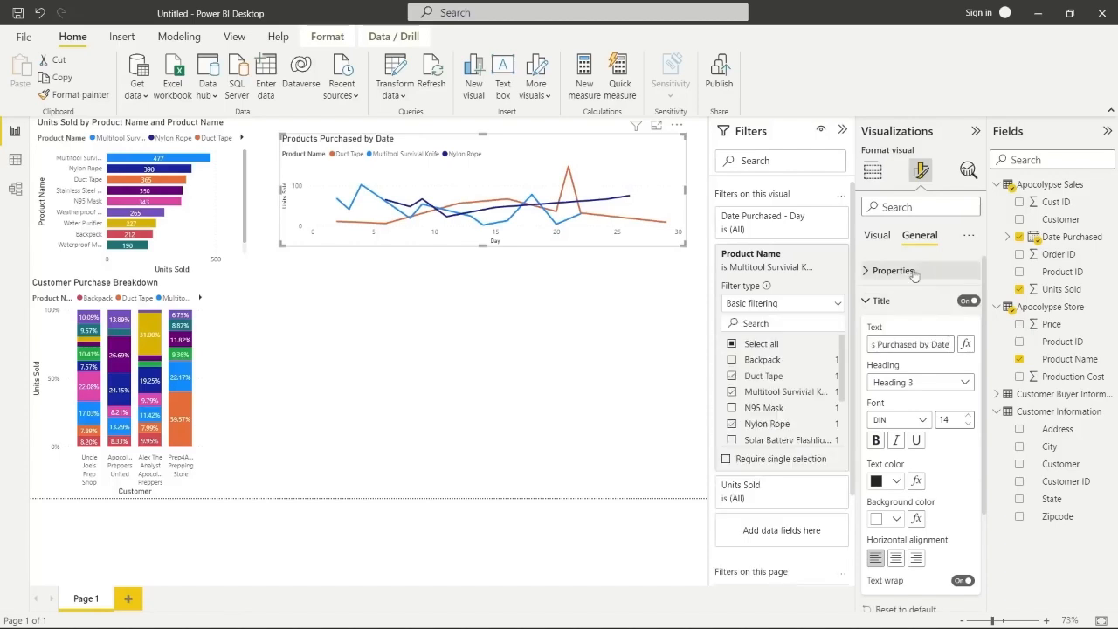
pyautogui.click(878, 300)
pyautogui.click(877, 236)
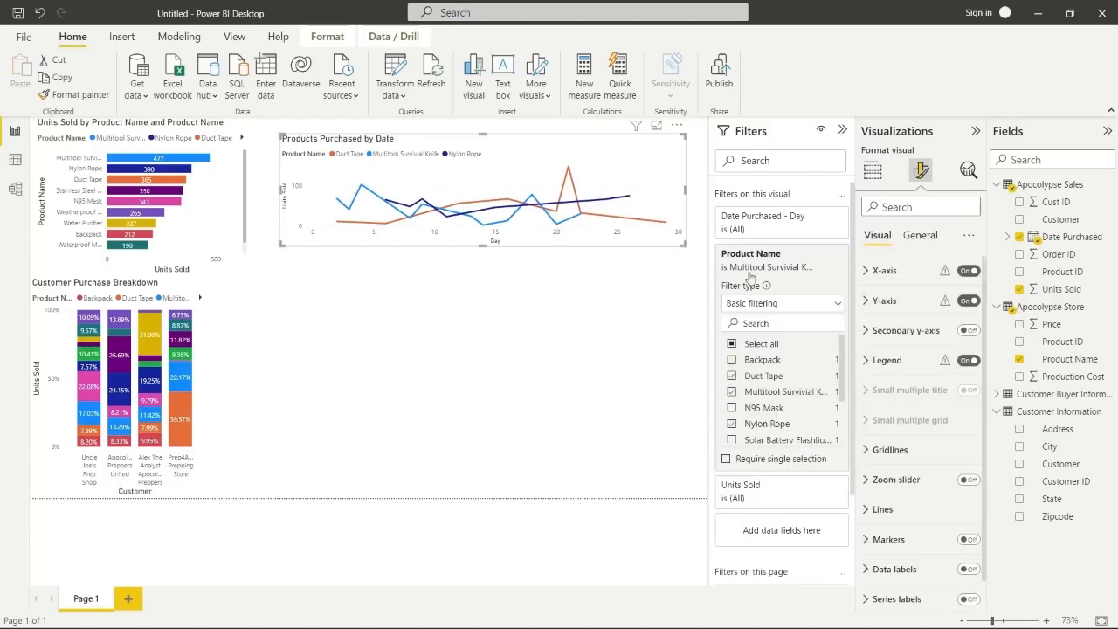
# Shrink the Products Purchased by Date line chart and place it beside the lower end of the Customer Purchase Breakdown chart
pyautogui.moveTo(688, 248); pyautogui.dragTo(426, 223)
pyautogui.moveTo(409, 144); pyautogui.dragTo(337, 432)
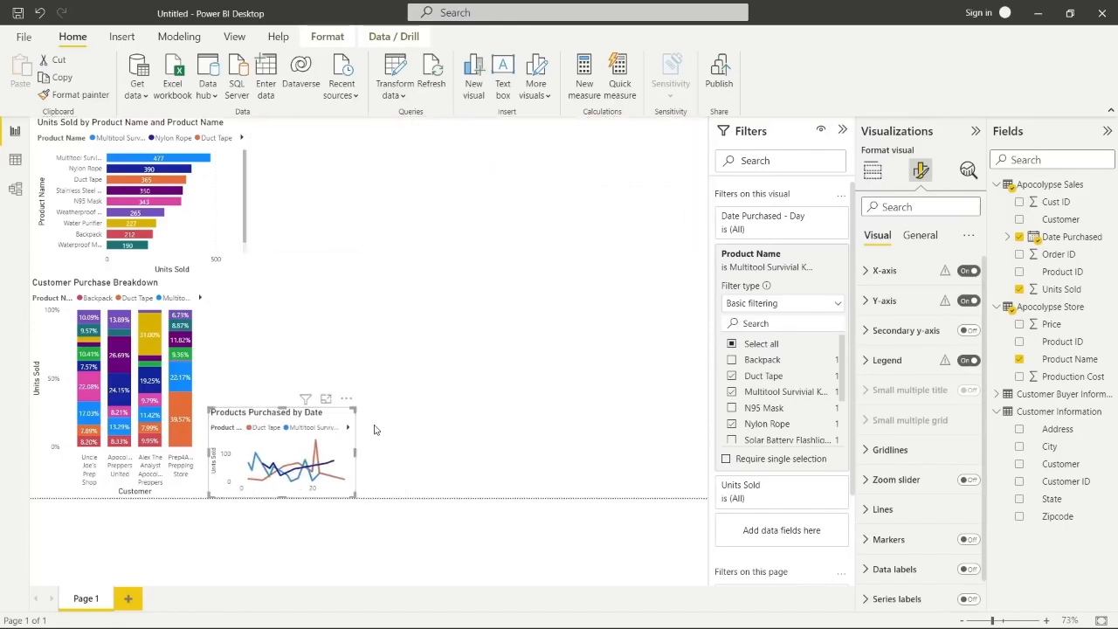
pyautogui.click(628, 290)
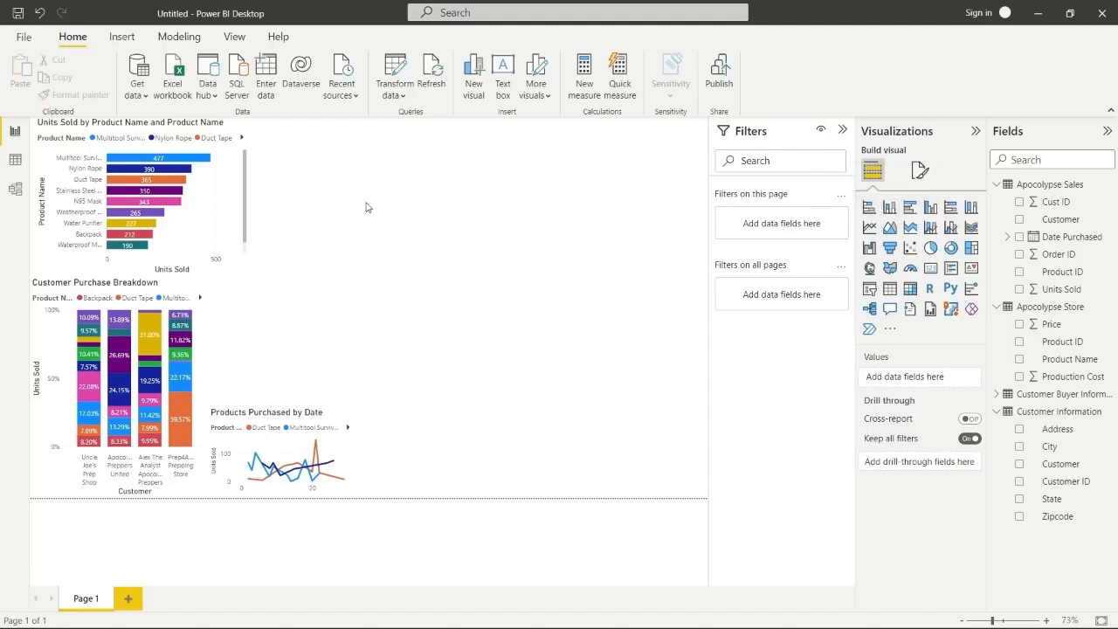
# Try the Units Sold bar chart as a stacked column chart and restore it to a stacked bar chart
pyautogui.click(222, 209)
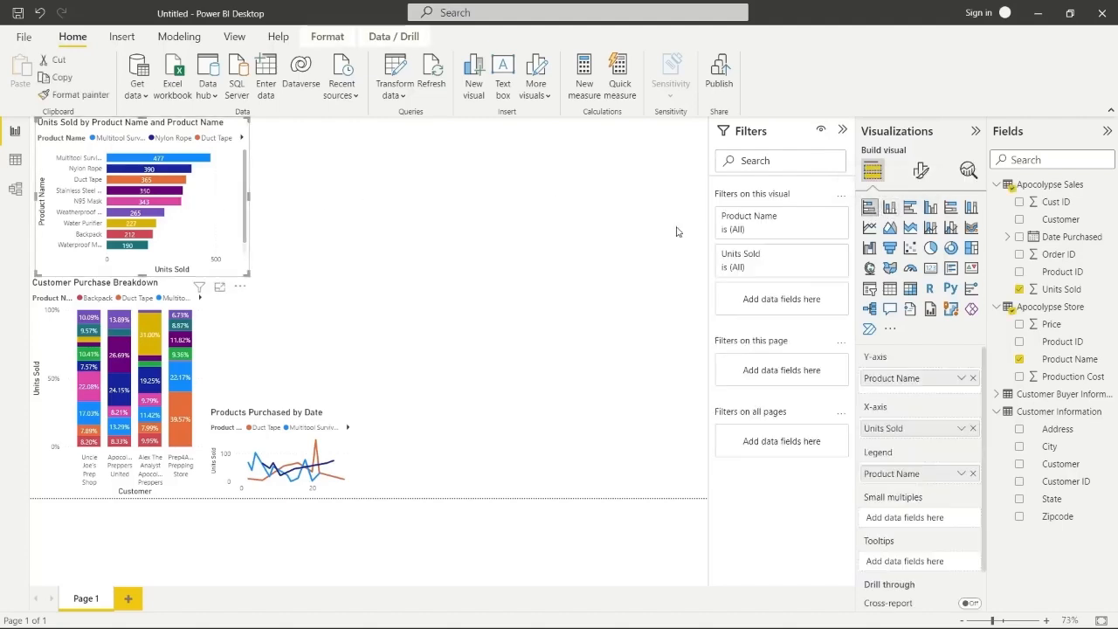
pyautogui.click(890, 208)
pyautogui.hotkey('ctrl', 'z')
pyautogui.click(891, 208)
pyautogui.click(870, 207)
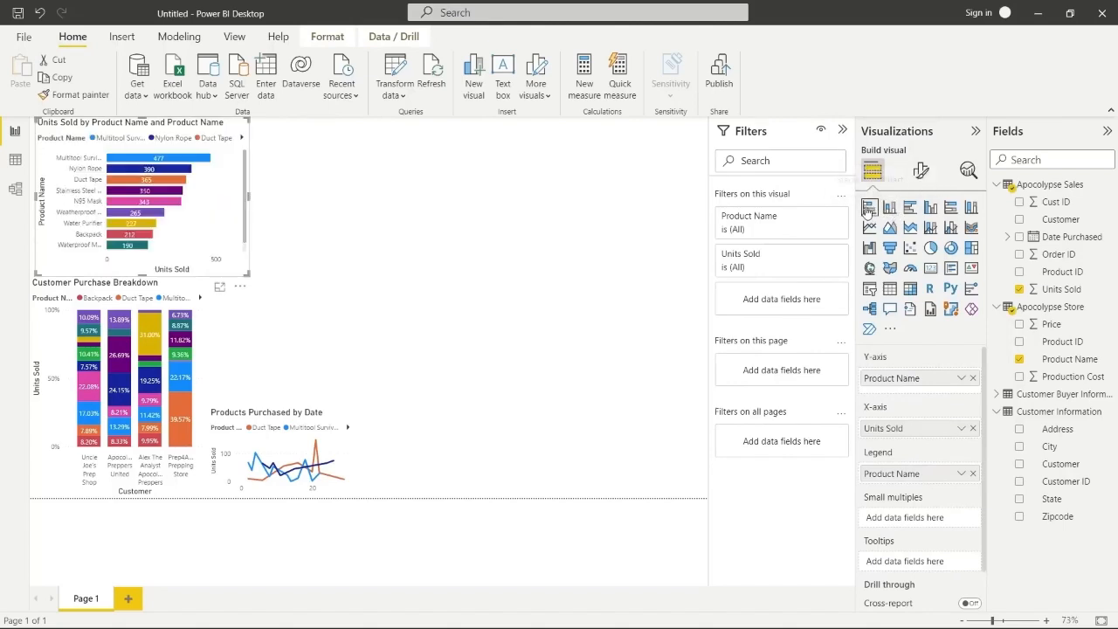
pyautogui.click(645, 232)
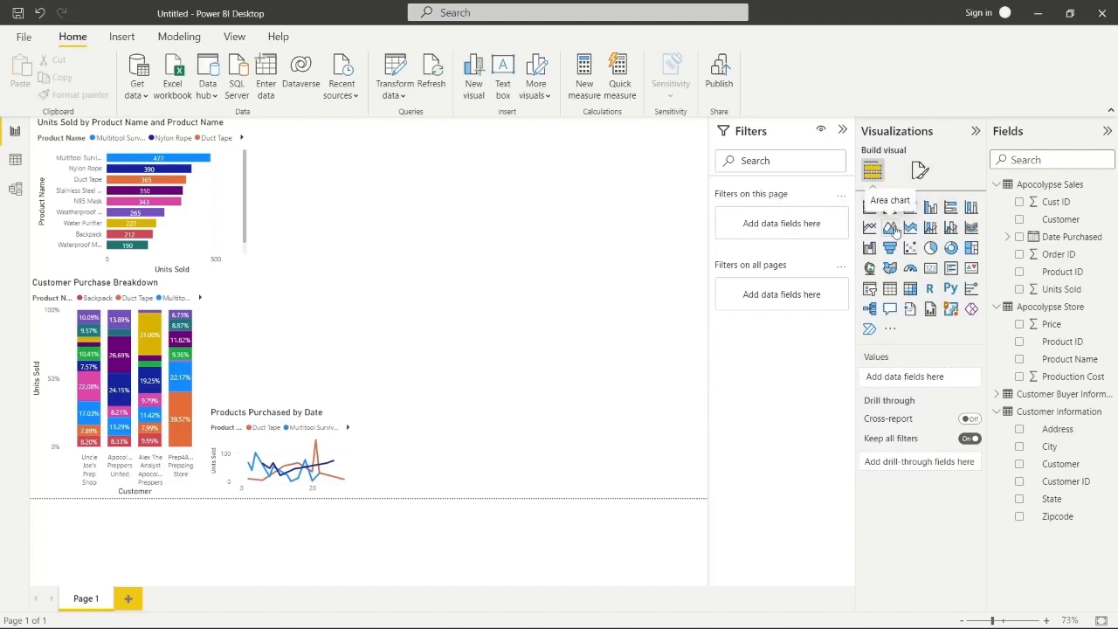
# Insert a line and clustered column chart in the empty canvas area with Product Name on the X-axis and Price as columns
pyautogui.click(950, 229)
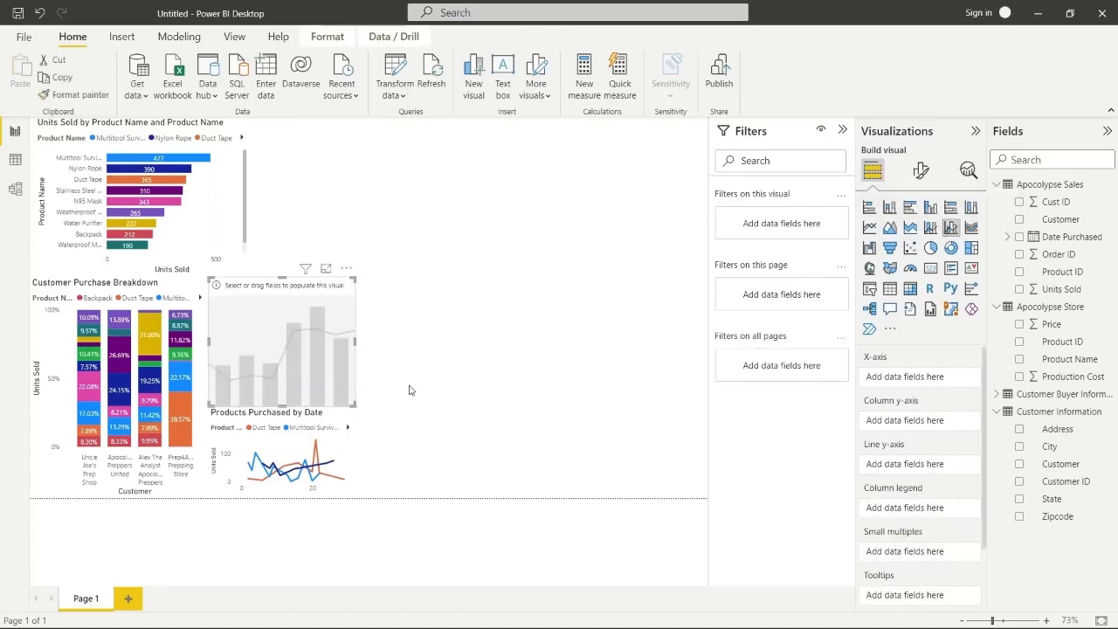
pyautogui.moveTo(289, 300); pyautogui.dragTo(461, 229)
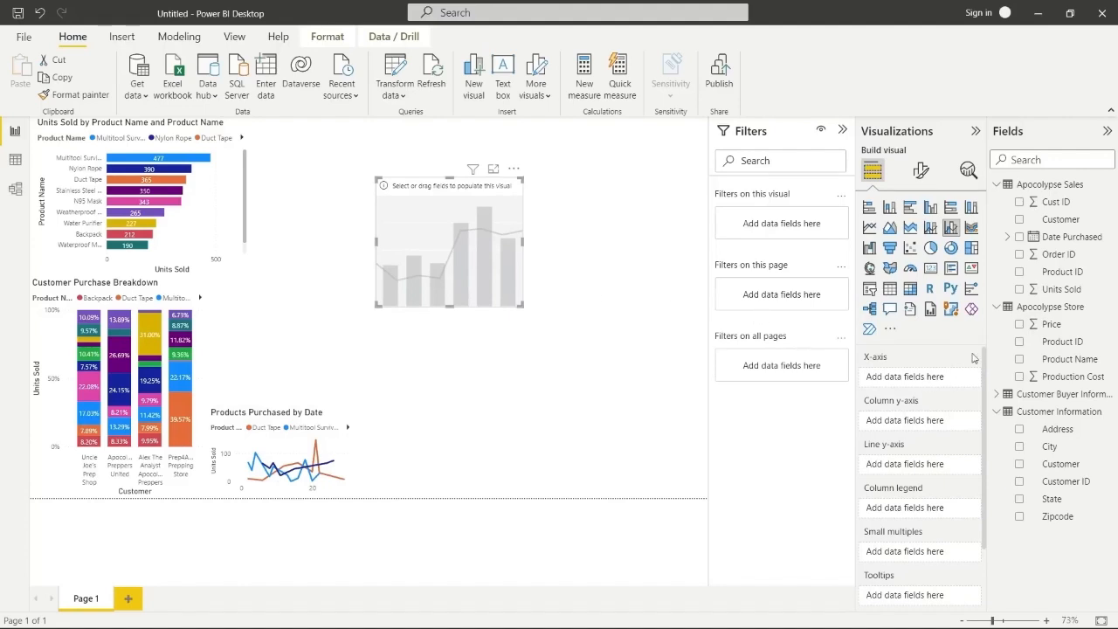
pyautogui.click(1020, 360)
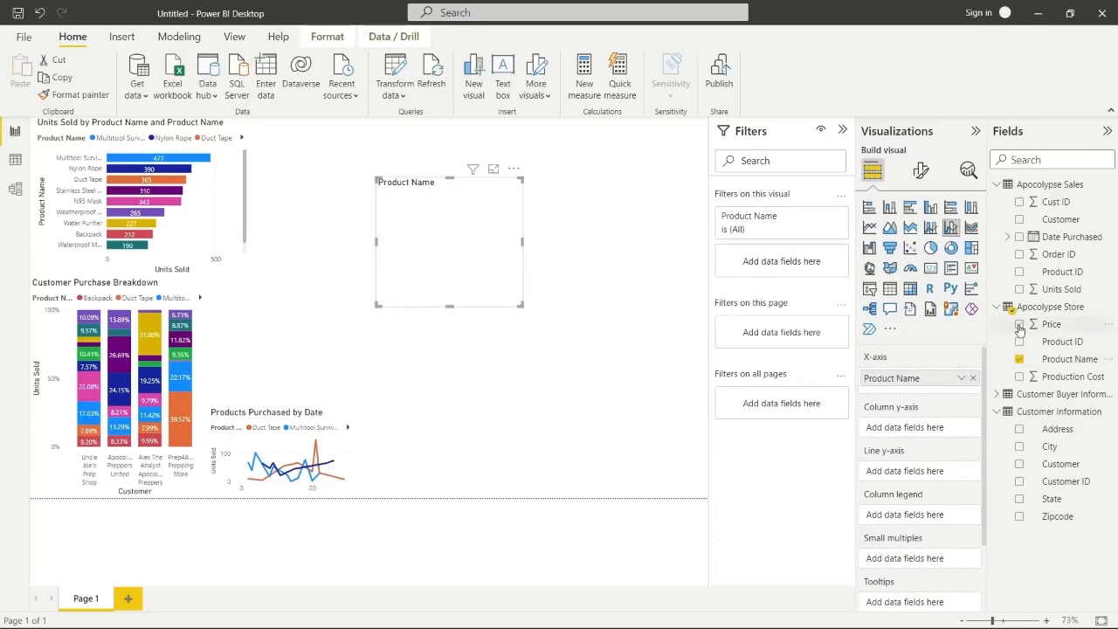
pyautogui.click(1019, 325)
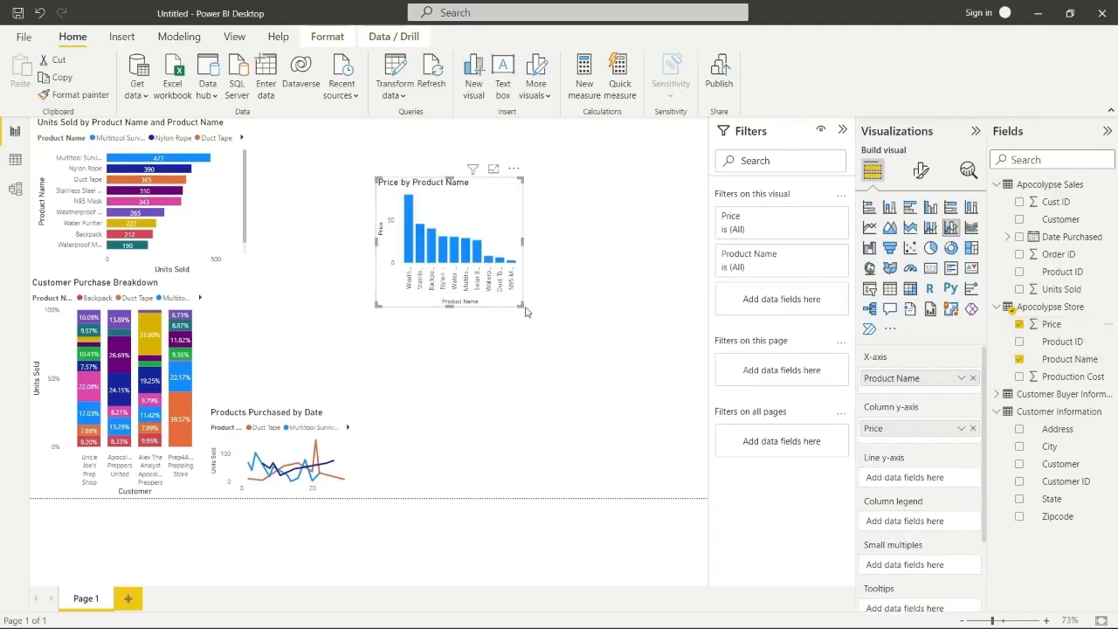
# Enlarge the Price by Product Name chart across the free canvas area and add Production Cost as its line y-axis
pyautogui.moveTo(522, 305); pyautogui.dragTo(707, 455)
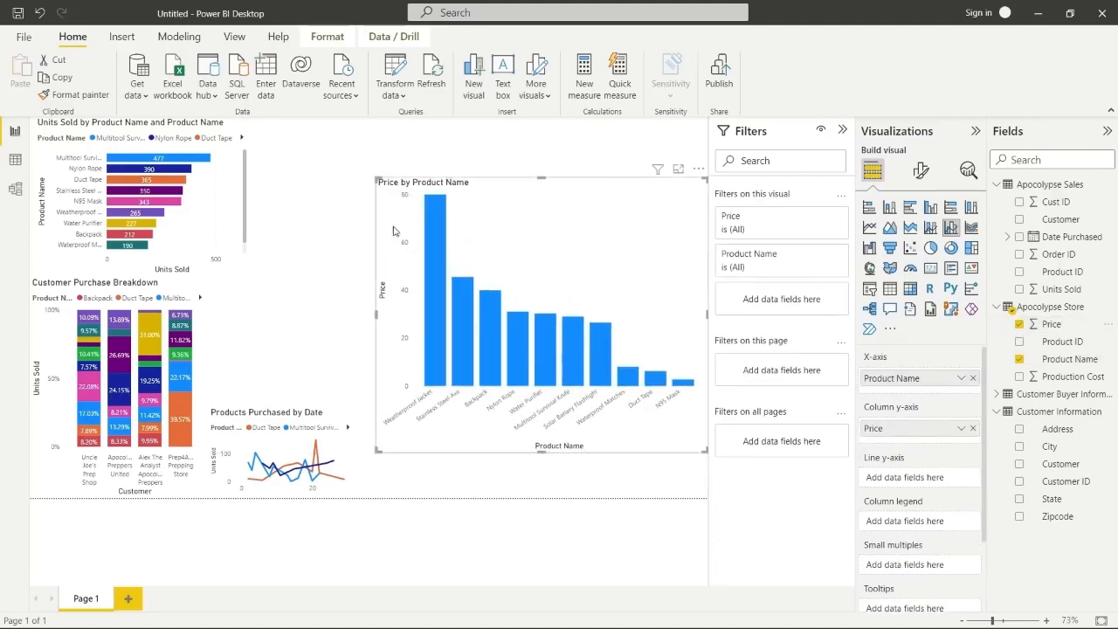
pyautogui.moveTo(381, 217); pyautogui.dragTo(272, 163)
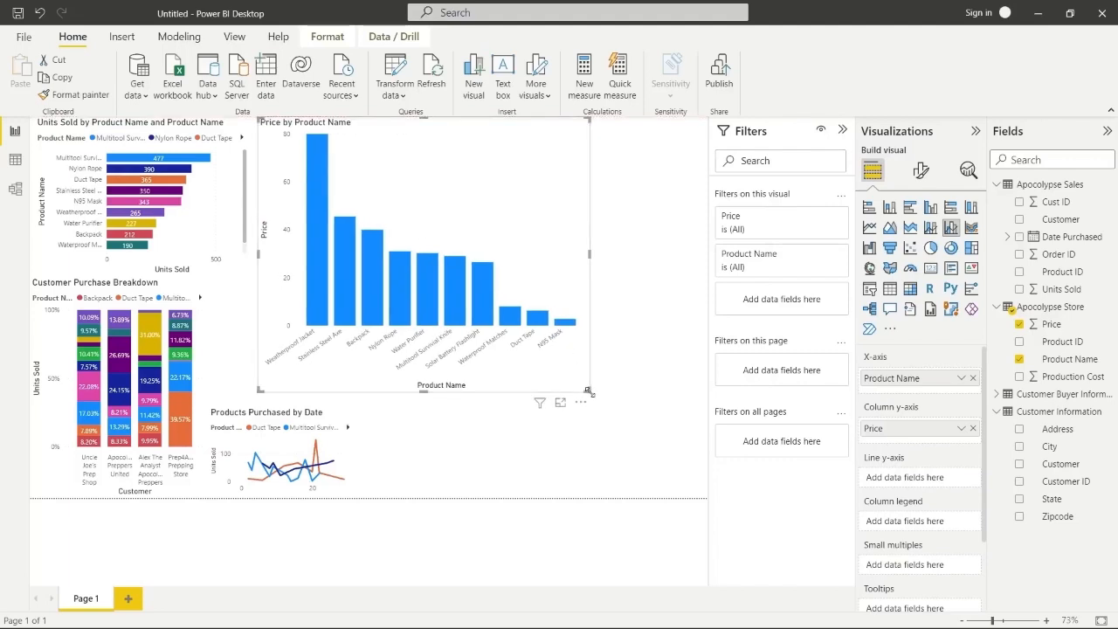
pyautogui.moveTo(590, 390); pyautogui.dragTo(699, 395)
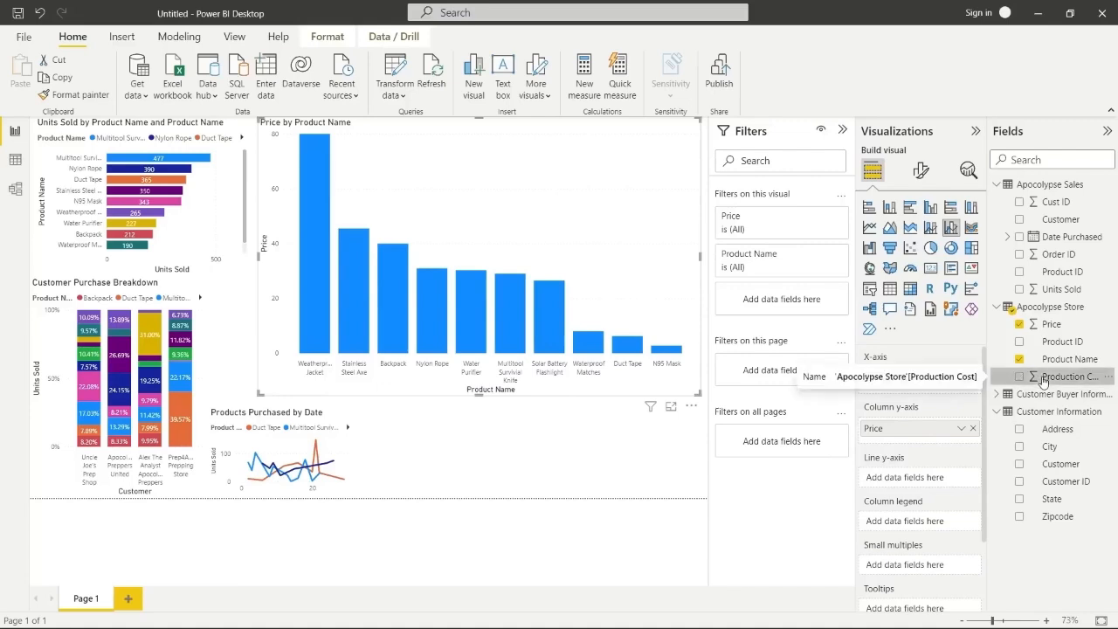
pyautogui.moveTo(1044, 382); pyautogui.dragTo(918, 479)
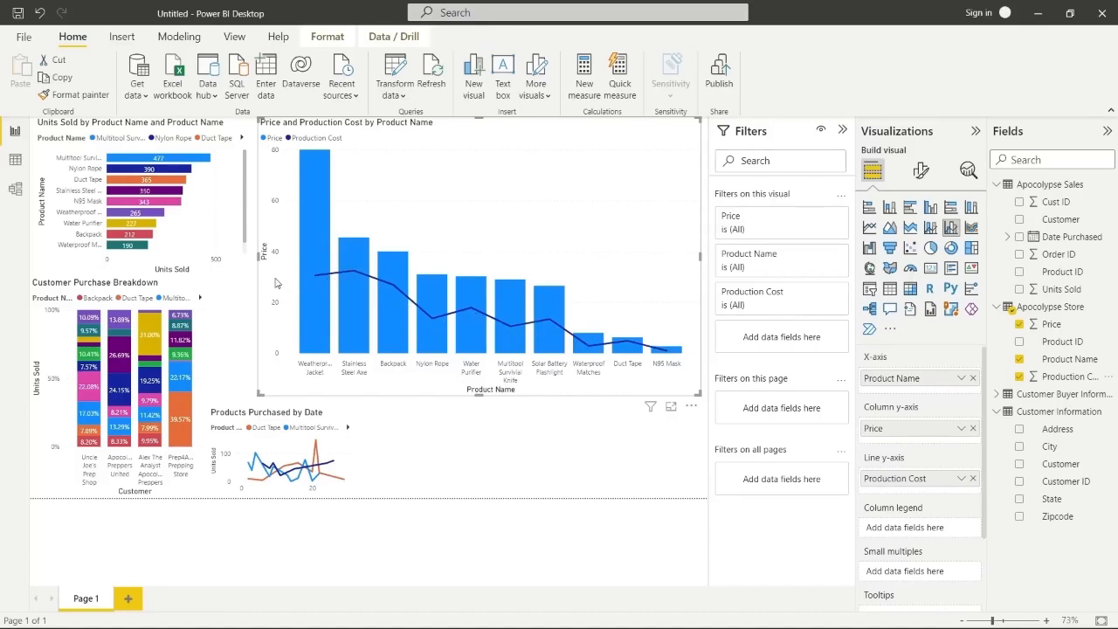
pyautogui.moveTo(348, 270)
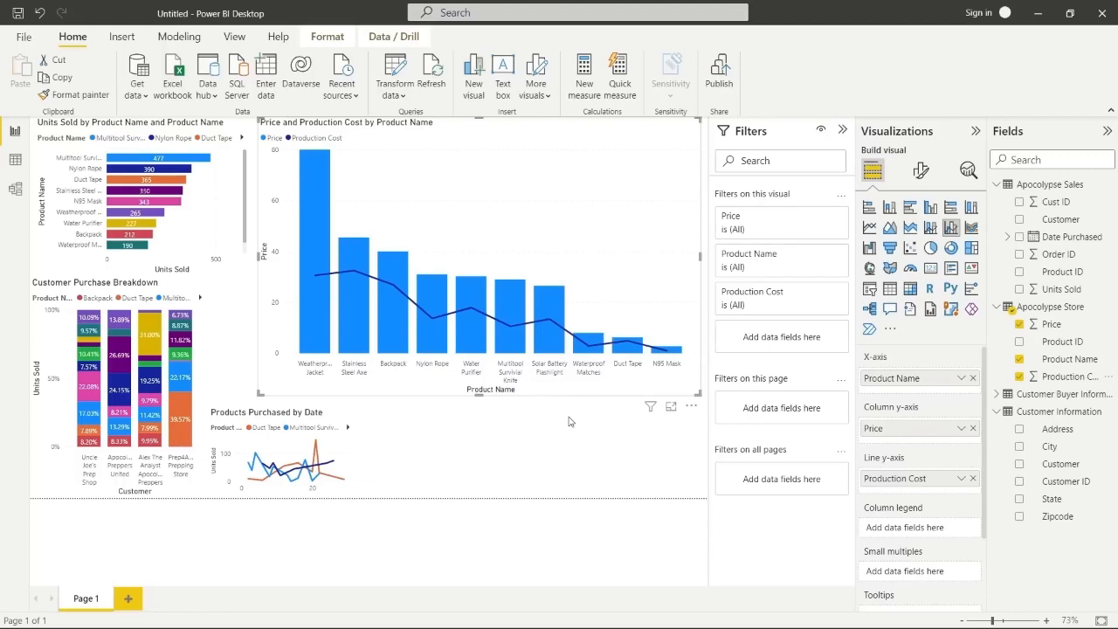
# Shrink the Price and Production Cost combo chart and align it beside the Products Purchased by Date line chart
pyautogui.moveTo(700, 395); pyautogui.dragTo(454, 229)
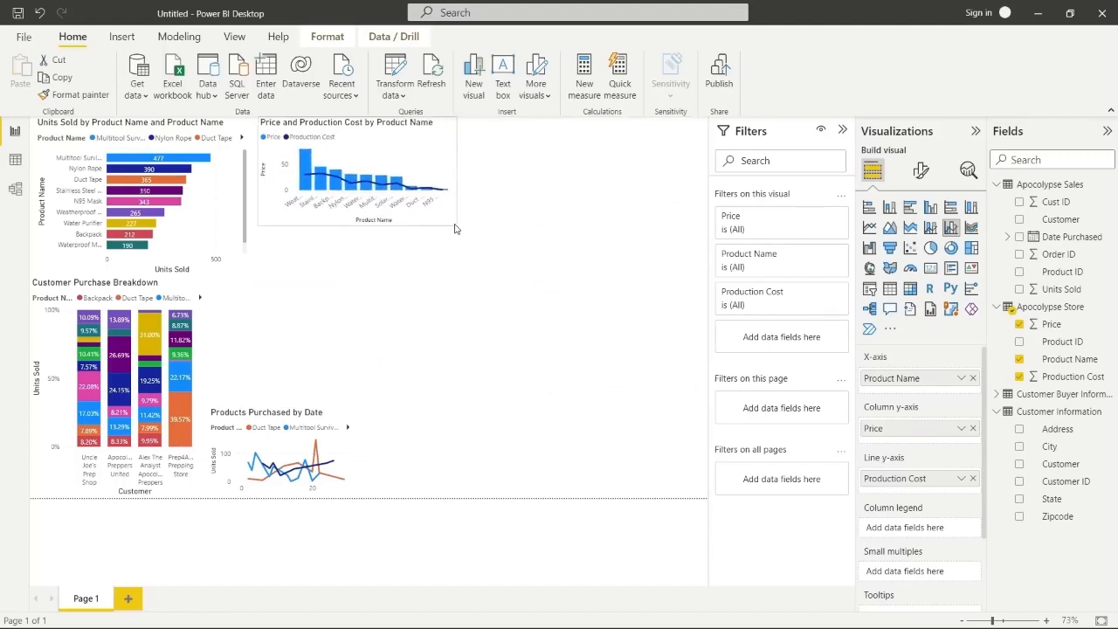
pyautogui.moveTo(439, 182); pyautogui.dragTo(537, 453)
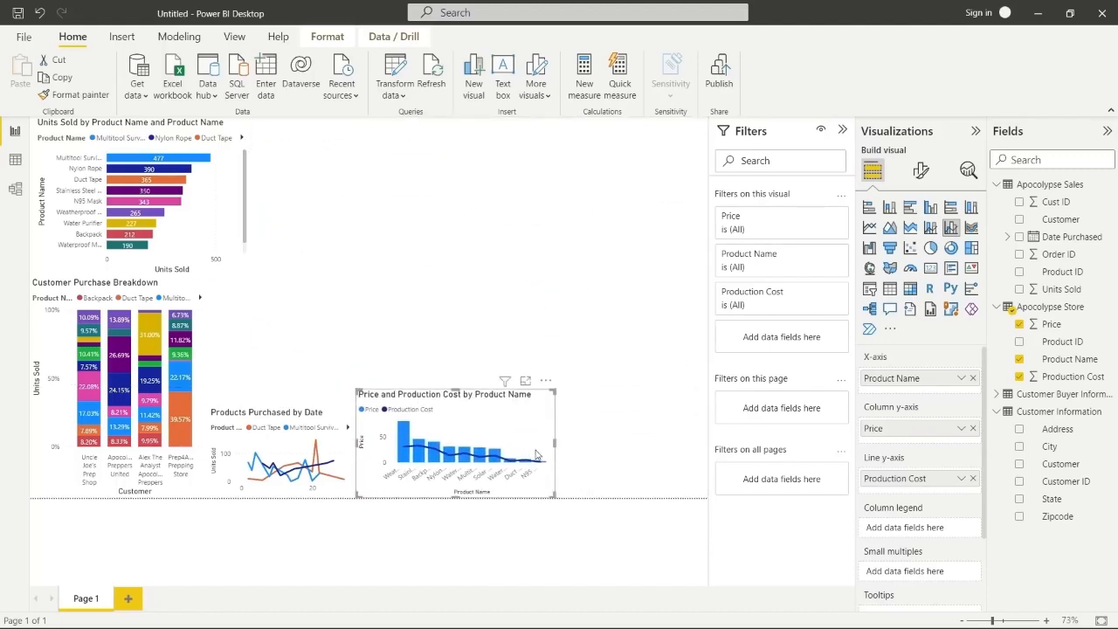
pyautogui.moveTo(458, 389); pyautogui.dragTo(463, 408)
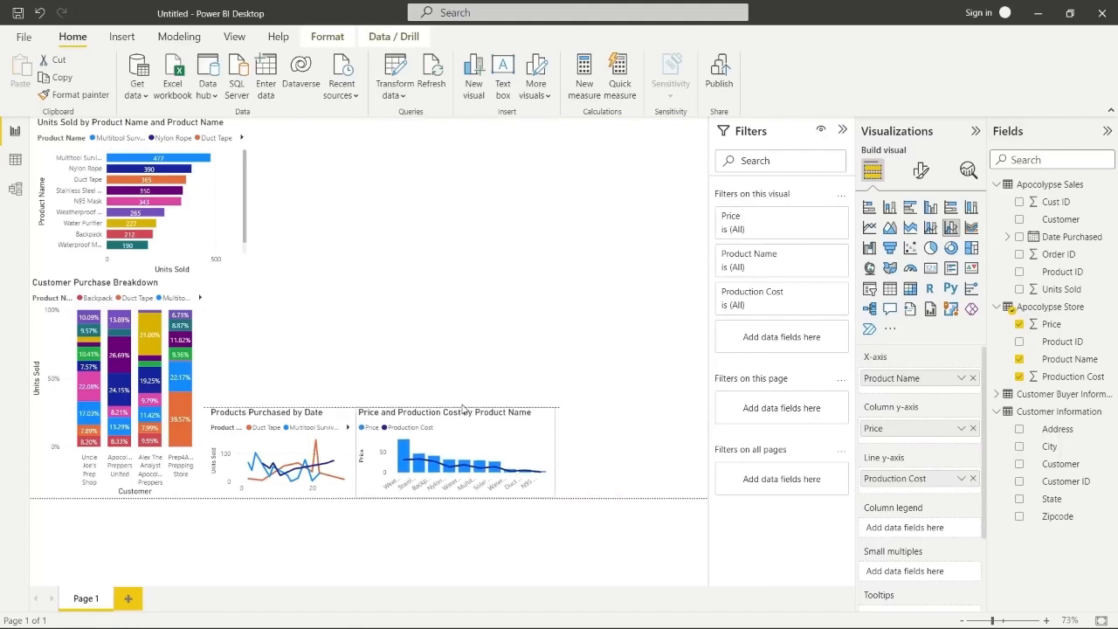
pyautogui.click(632, 301)
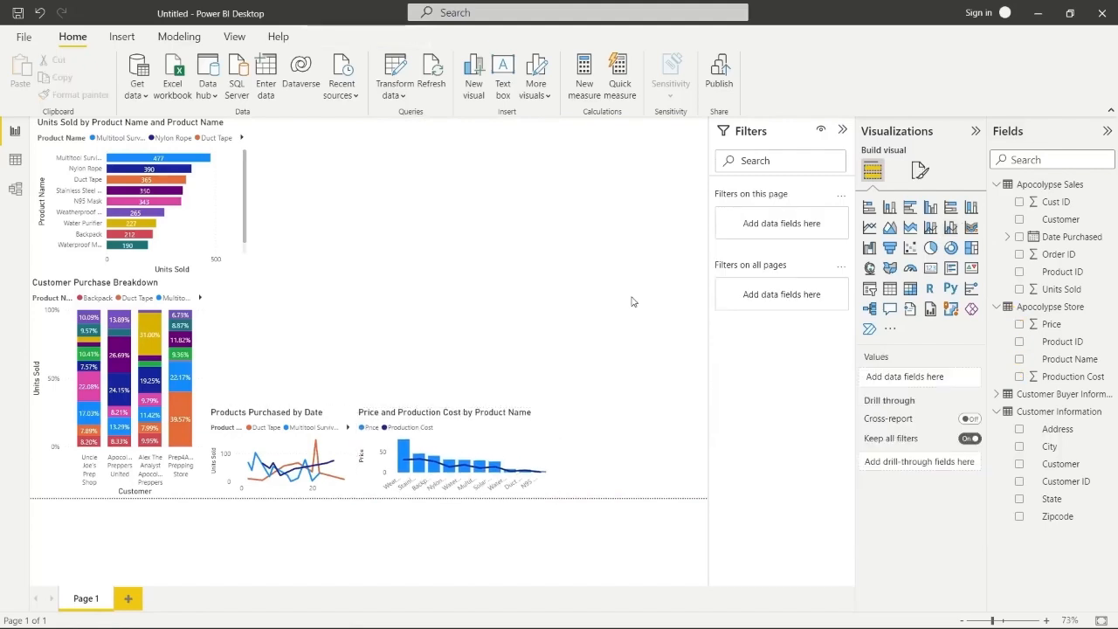
# Insert a scatter chart and enlarge it to fill the free canvas area above the small charts
pyautogui.click(912, 252)
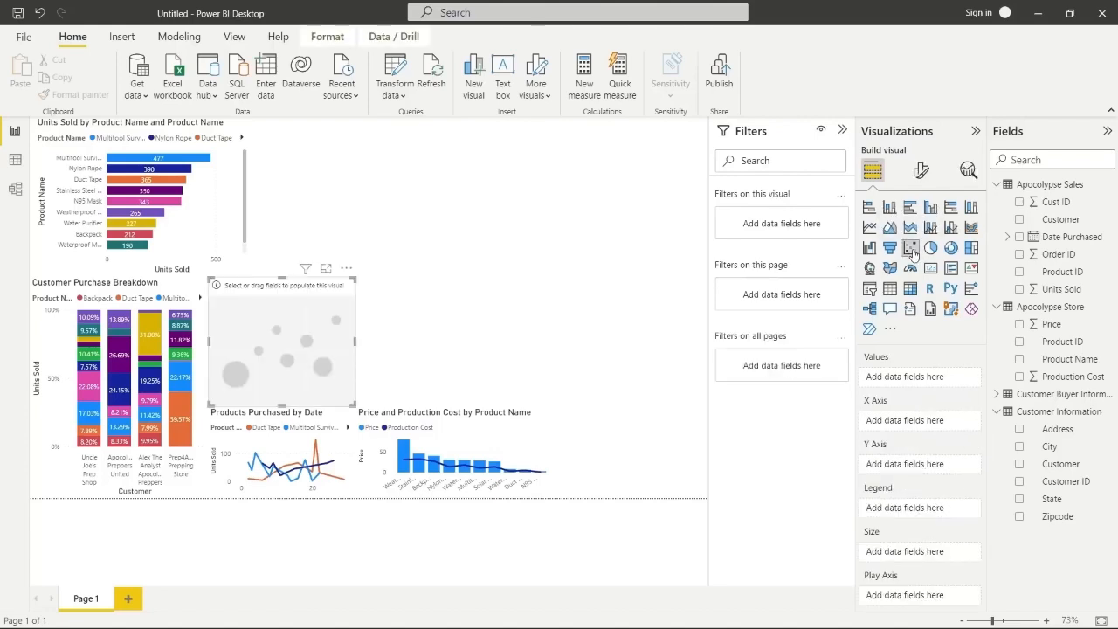
pyautogui.moveTo(275, 328); pyautogui.dragTo(332, 199)
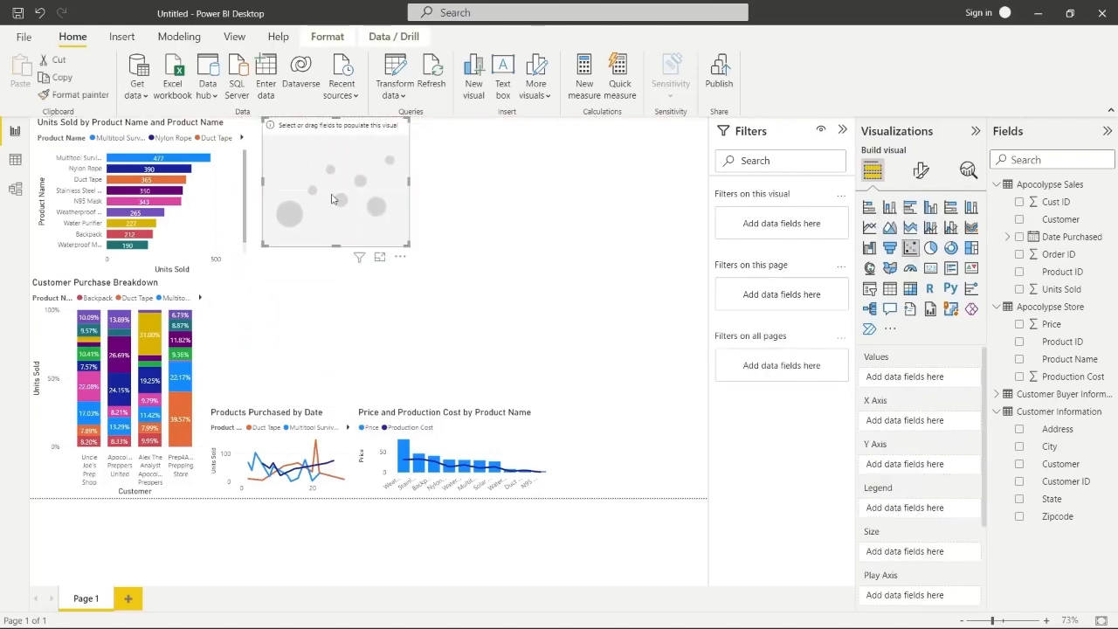
pyautogui.click(413, 250)
pyautogui.click(408, 245)
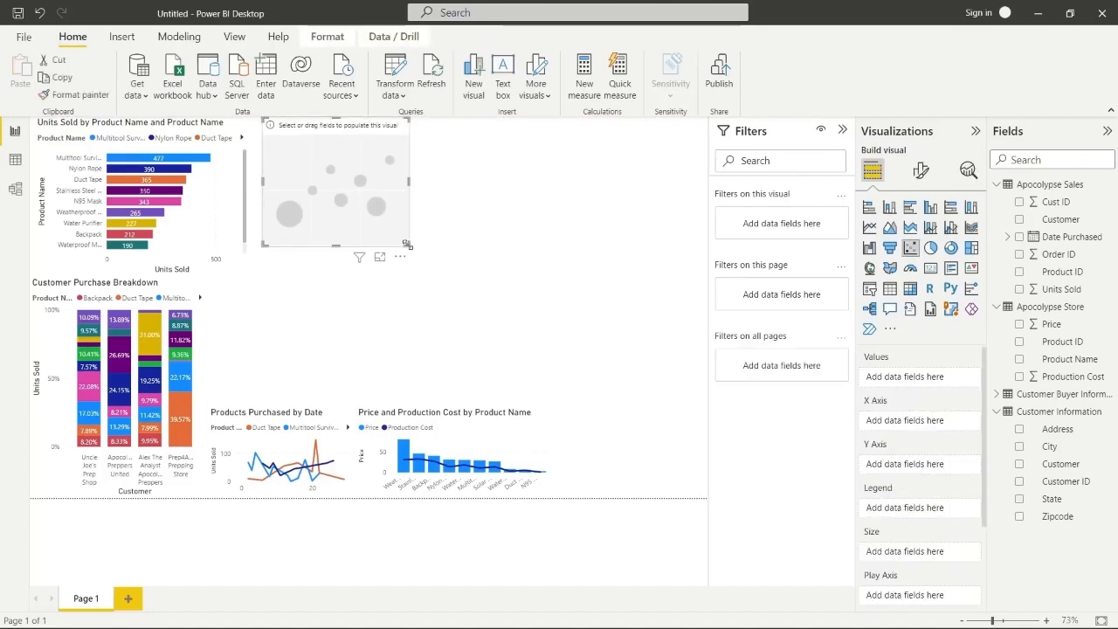
pyautogui.moveTo(405, 244); pyautogui.dragTo(708, 385)
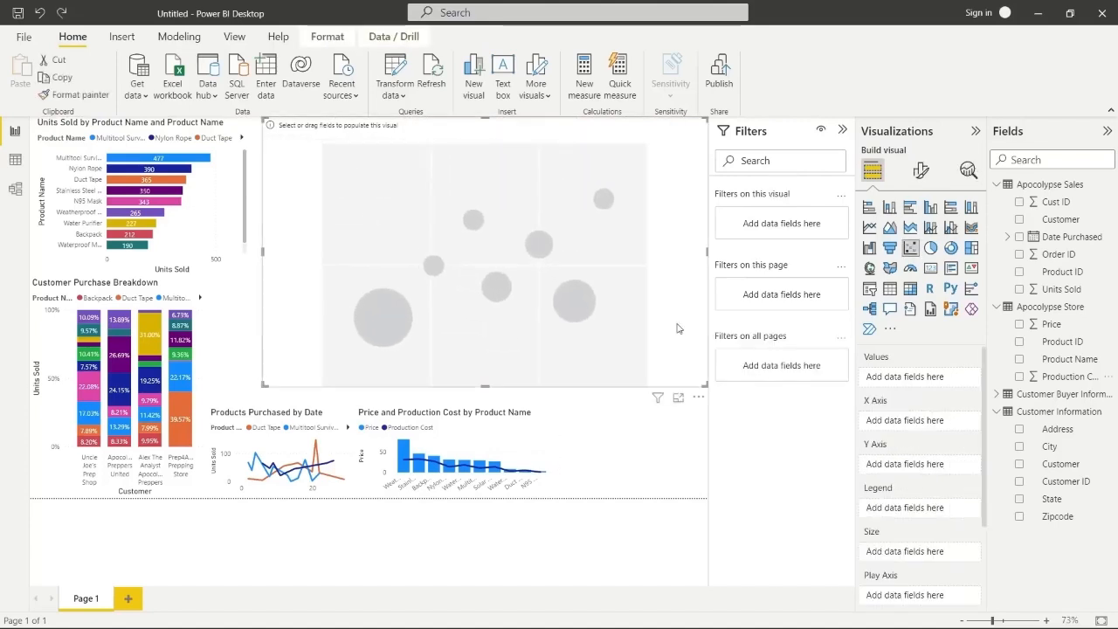
# Set the scatter chart's X Axis to Price, Y Axis to Production Cost and Values to Product Name
pyautogui.click(1019, 324)
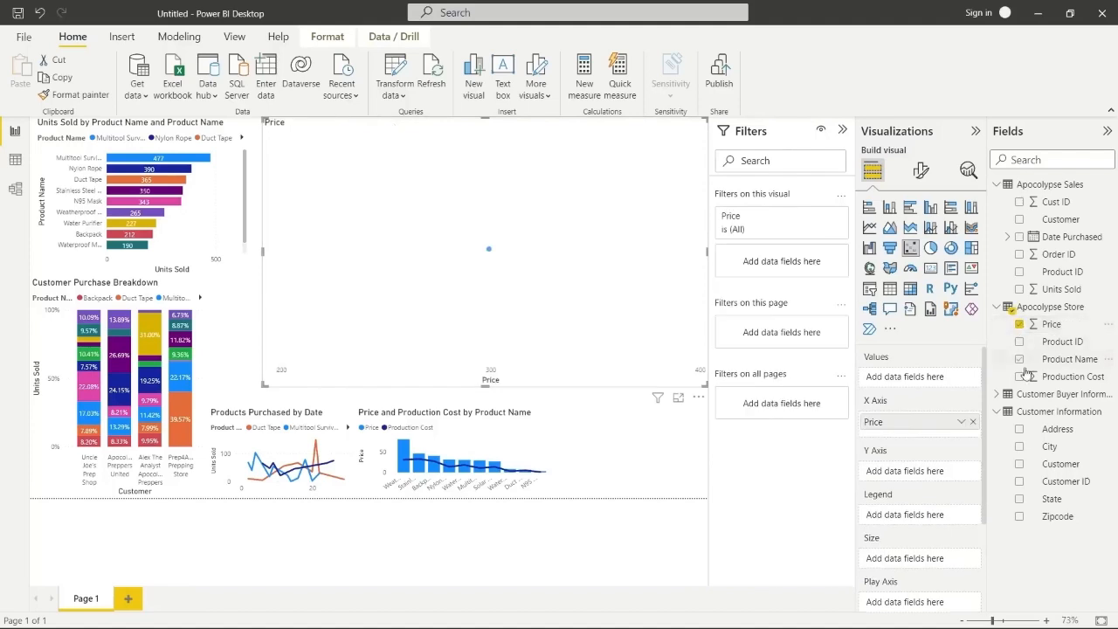
pyautogui.click(1020, 377)
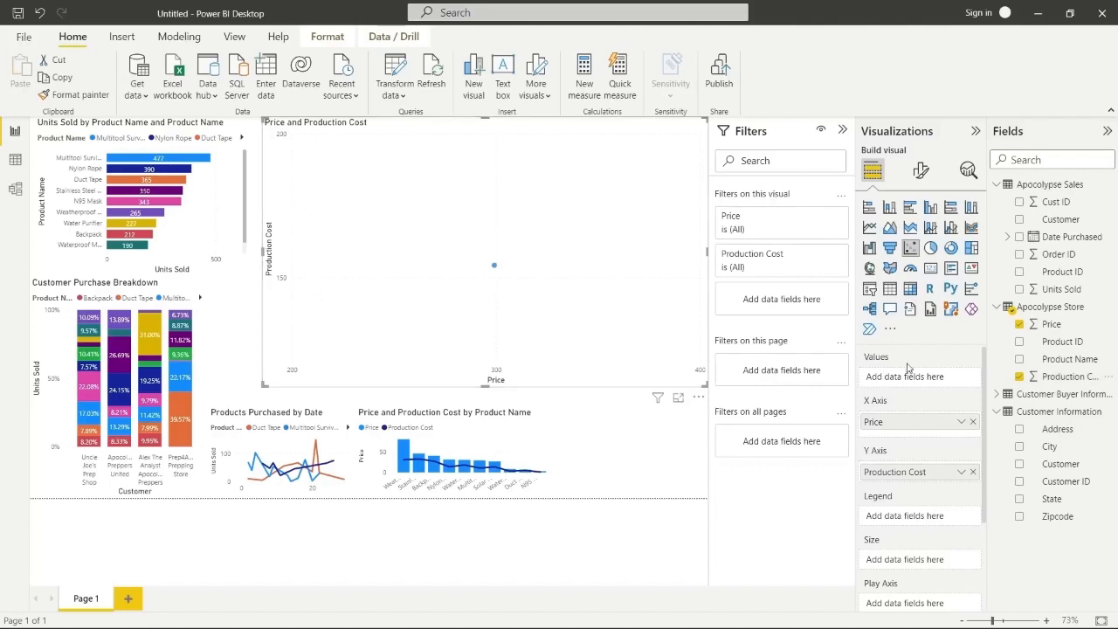
pyautogui.moveTo(1057, 368); pyautogui.dragTo(928, 379)
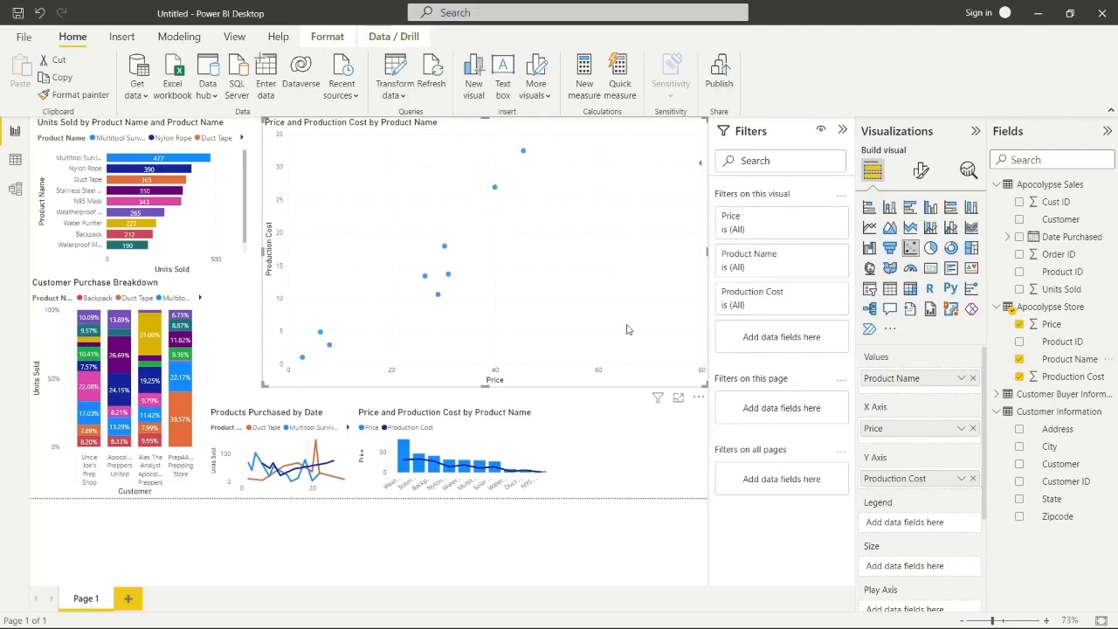
# Add Product Name as the scatter chart's legend, and shrink the chart into the row beside the combo chart
pyautogui.moveTo(1061, 359); pyautogui.dragTo(928, 523)
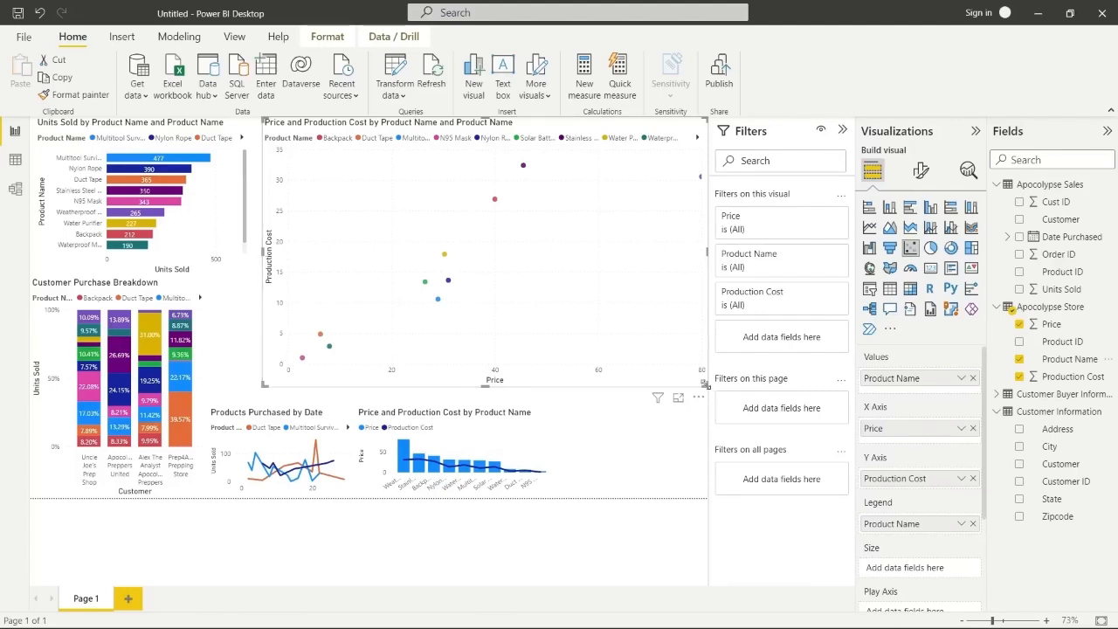
pyautogui.moveTo(704, 384); pyautogui.dragTo(423, 251)
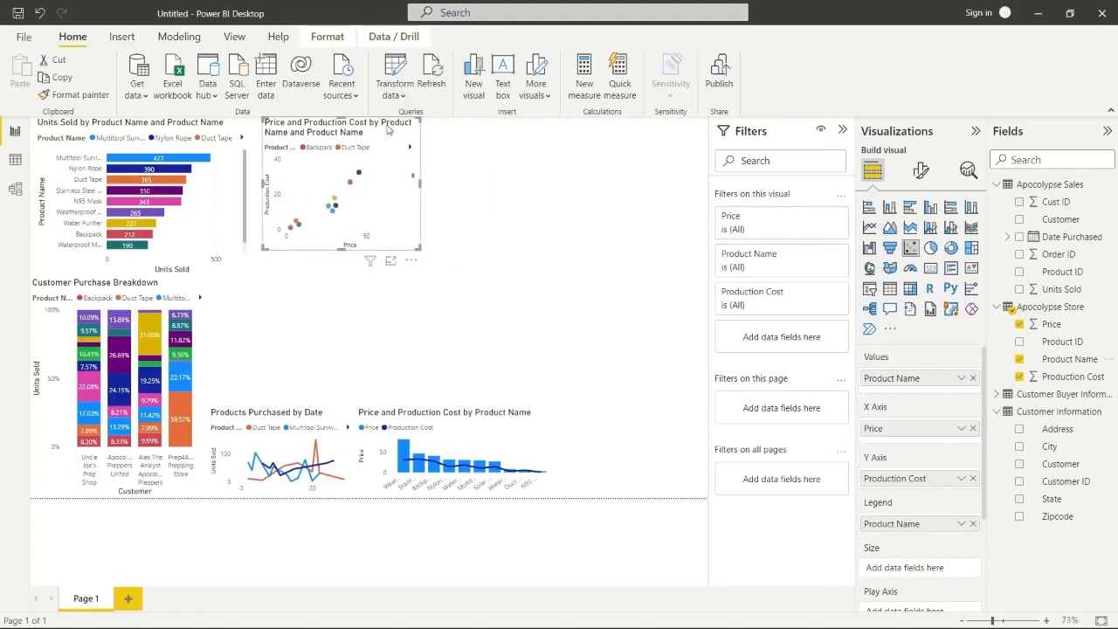
pyautogui.moveTo(389, 129); pyautogui.dragTo(640, 409)
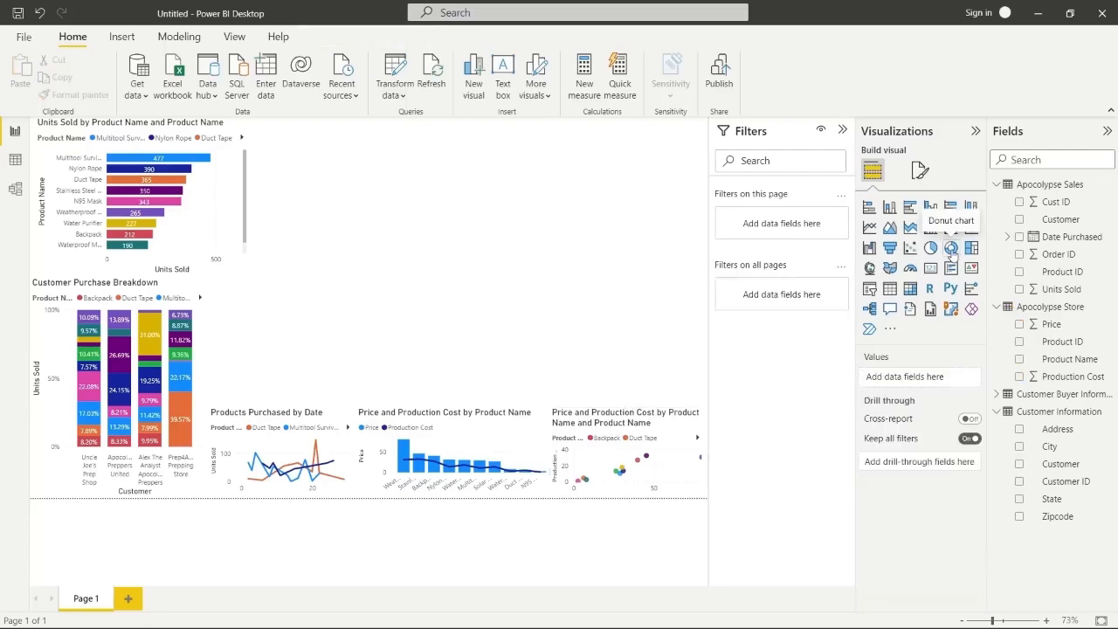
# Insert a large donut chart in the free canvas area showing Total Purchased by State from the Customer Buyer table
pyautogui.click(952, 249)
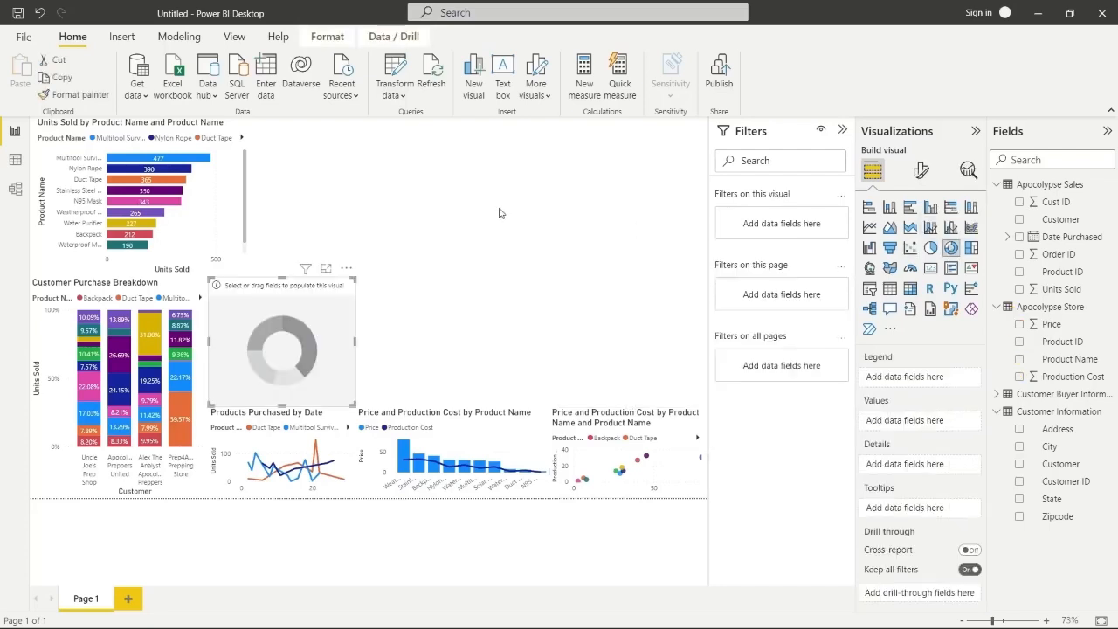
pyautogui.moveTo(298, 335); pyautogui.dragTo(355, 191)
pyautogui.moveTo(416, 247); pyautogui.dragTo(709, 386)
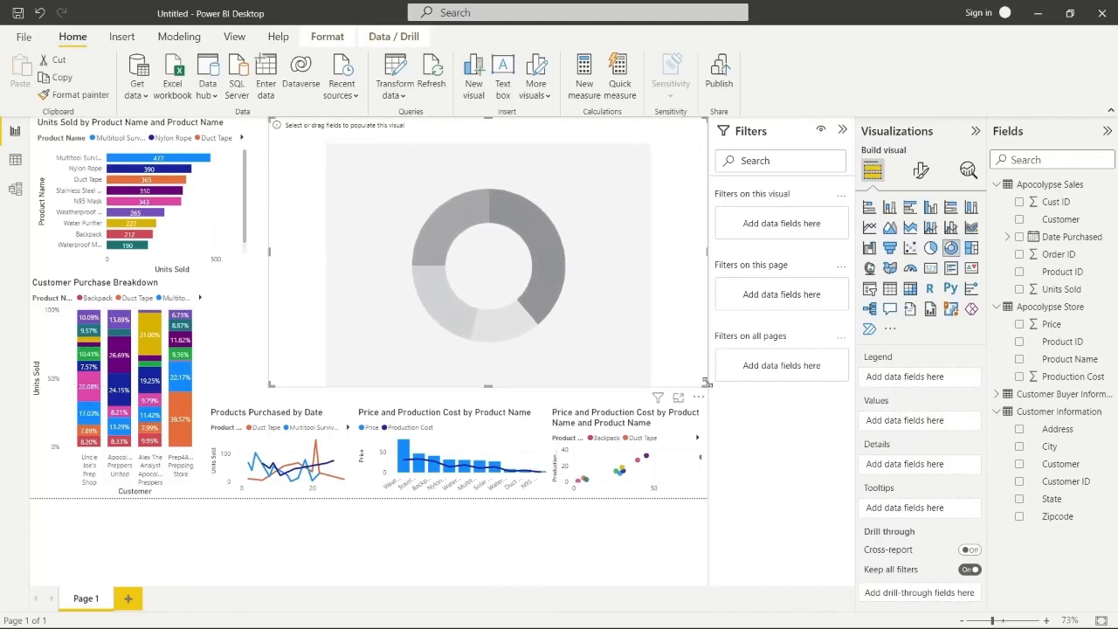
pyautogui.click(996, 394)
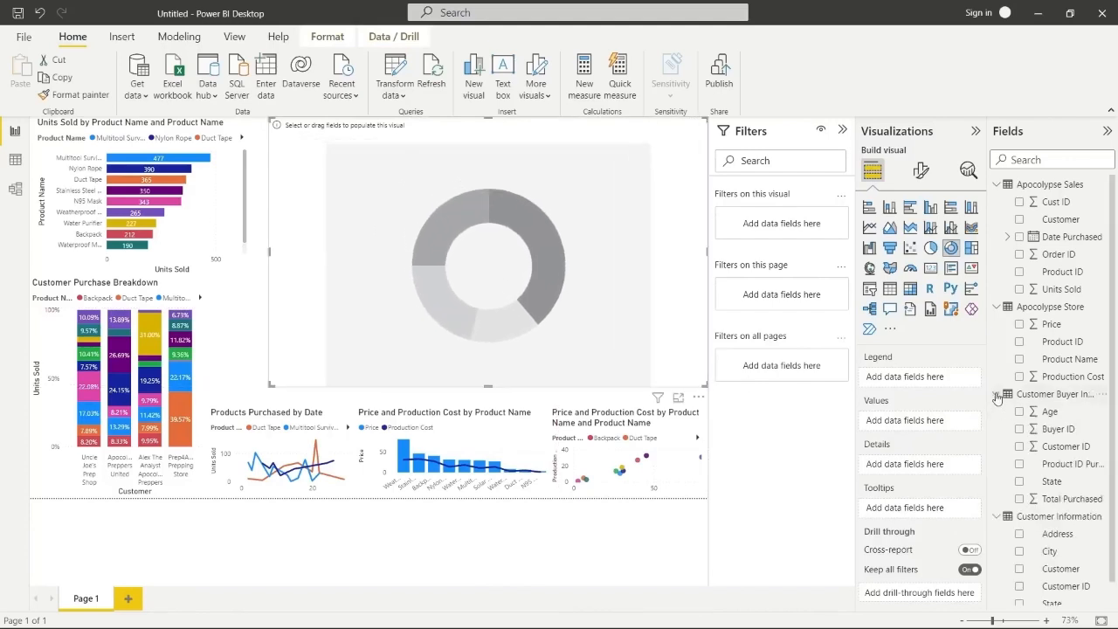
pyautogui.click(1020, 481)
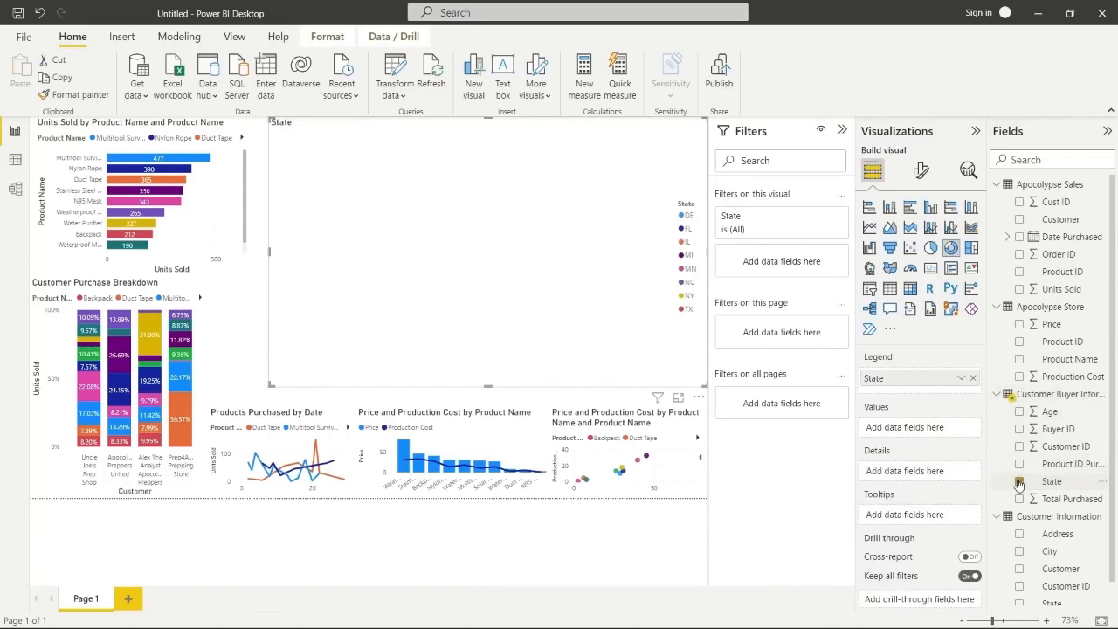
pyautogui.click(1020, 499)
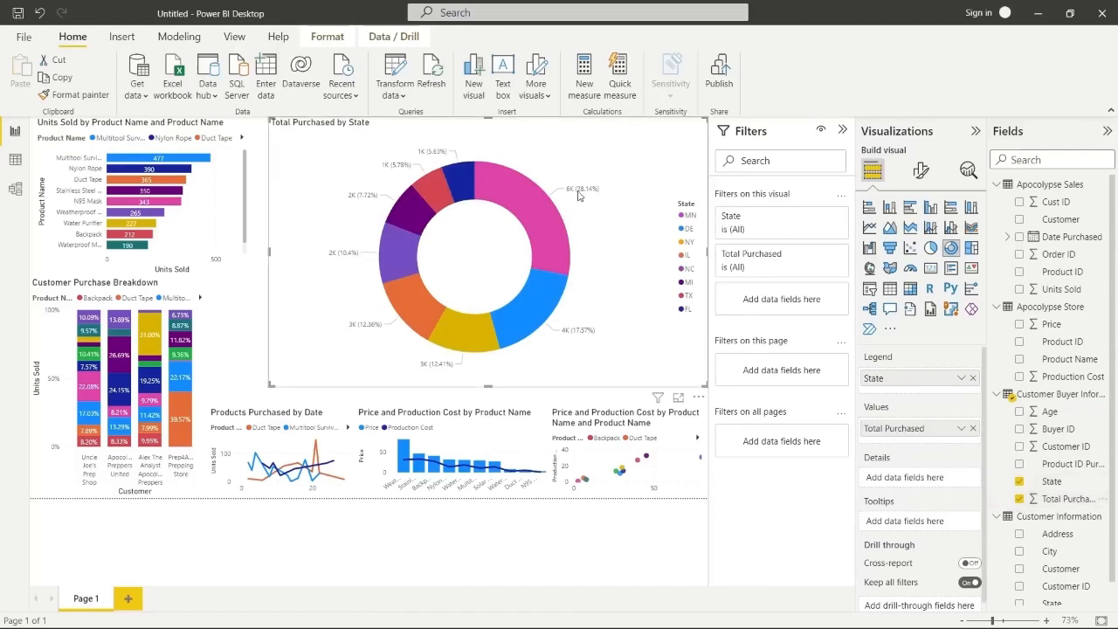
# Set the position of the donut chart's detail labels to Inside
pyautogui.click(921, 171)
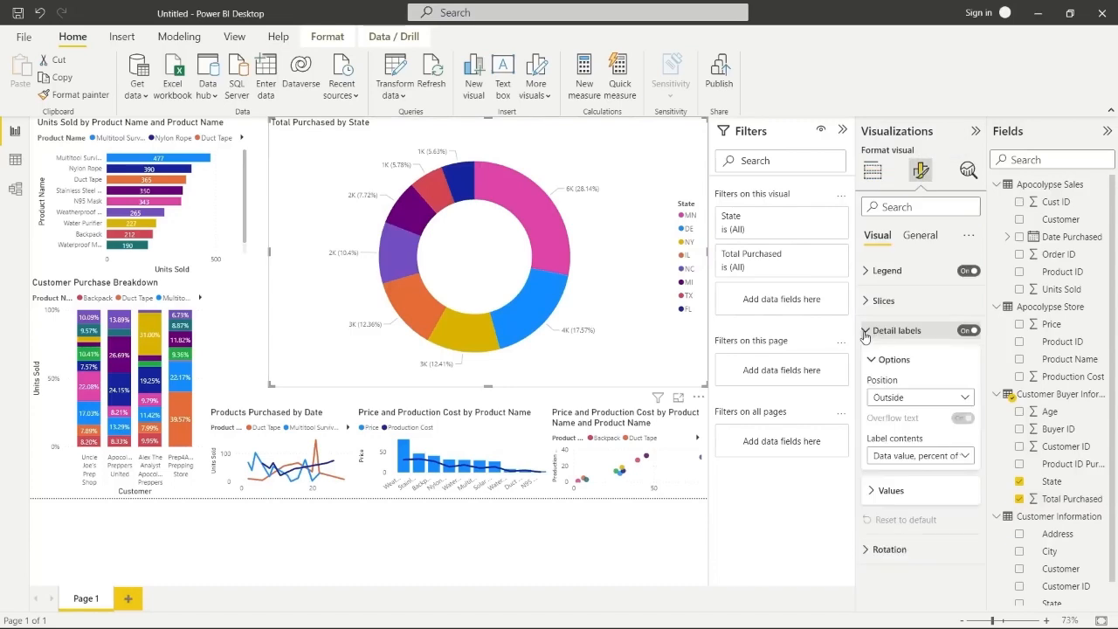
pyautogui.click(926, 398)
pyautogui.click(884, 432)
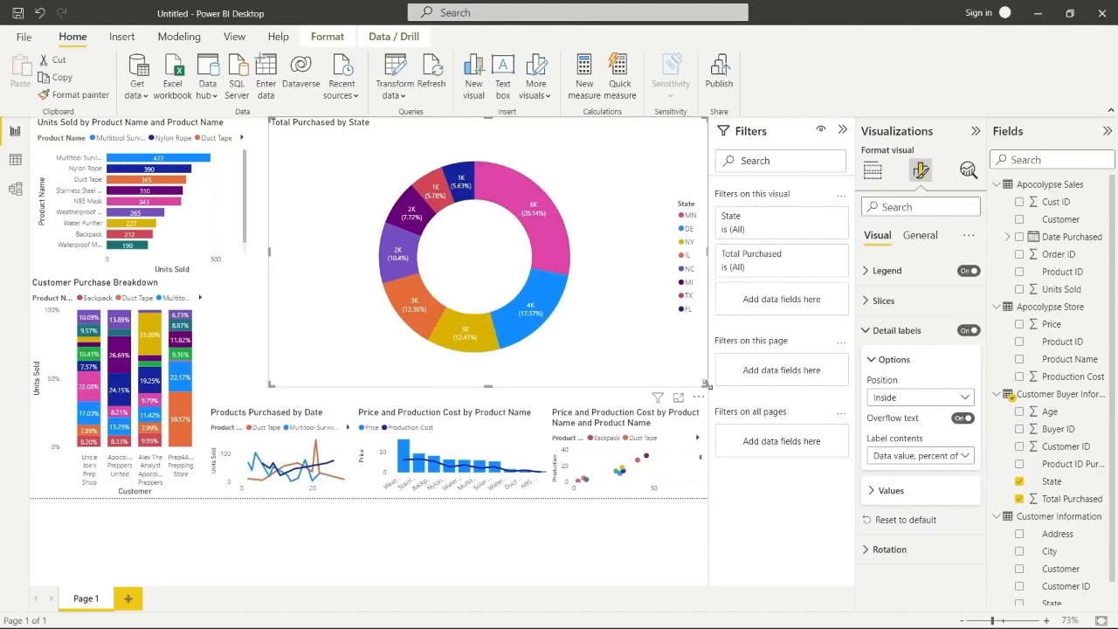
# Shrink the Total Purchased by State donut chart and place it beside Customer Purchase Breakdown, above the Products Purchased by Date chart
pyautogui.moveTo(706, 384); pyautogui.dragTo(442, 237)
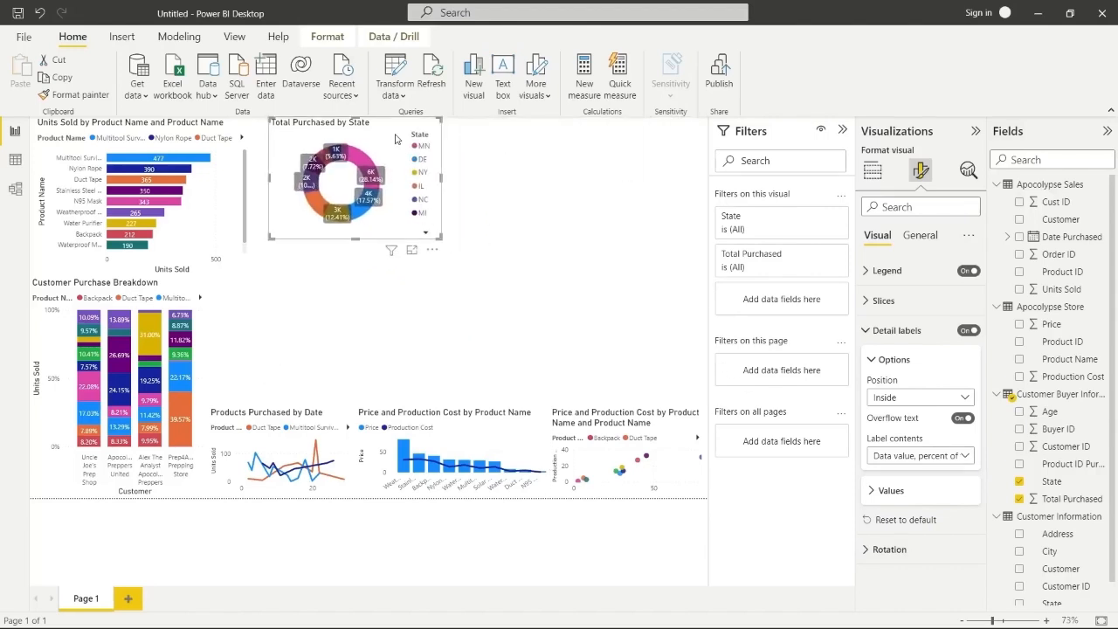
pyautogui.moveTo(395, 138); pyautogui.dragTo(337, 298)
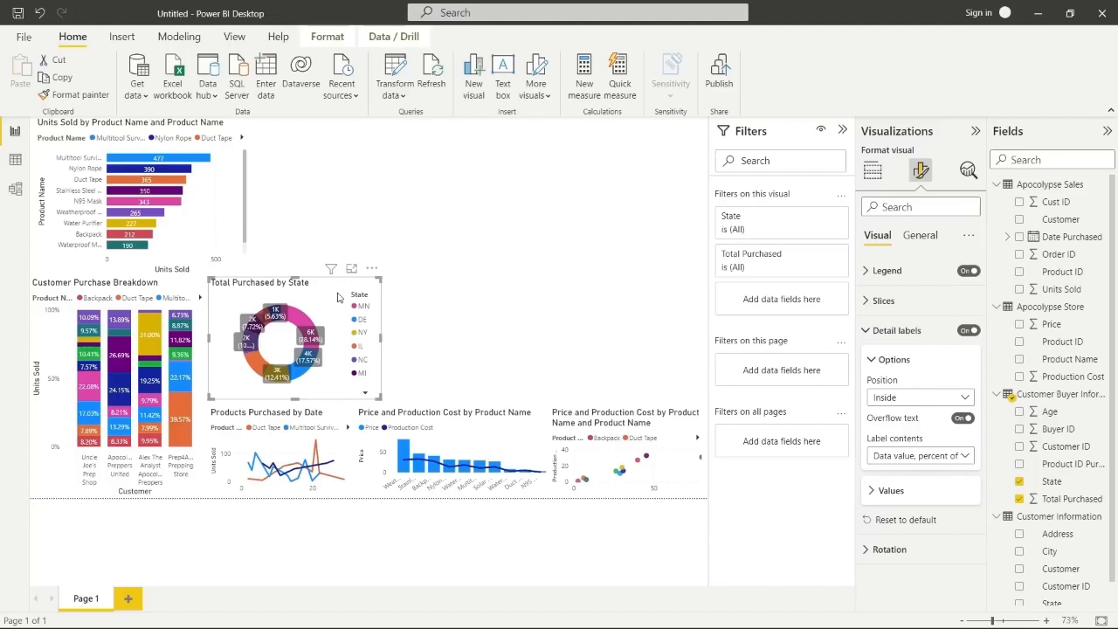
pyautogui.click(515, 311)
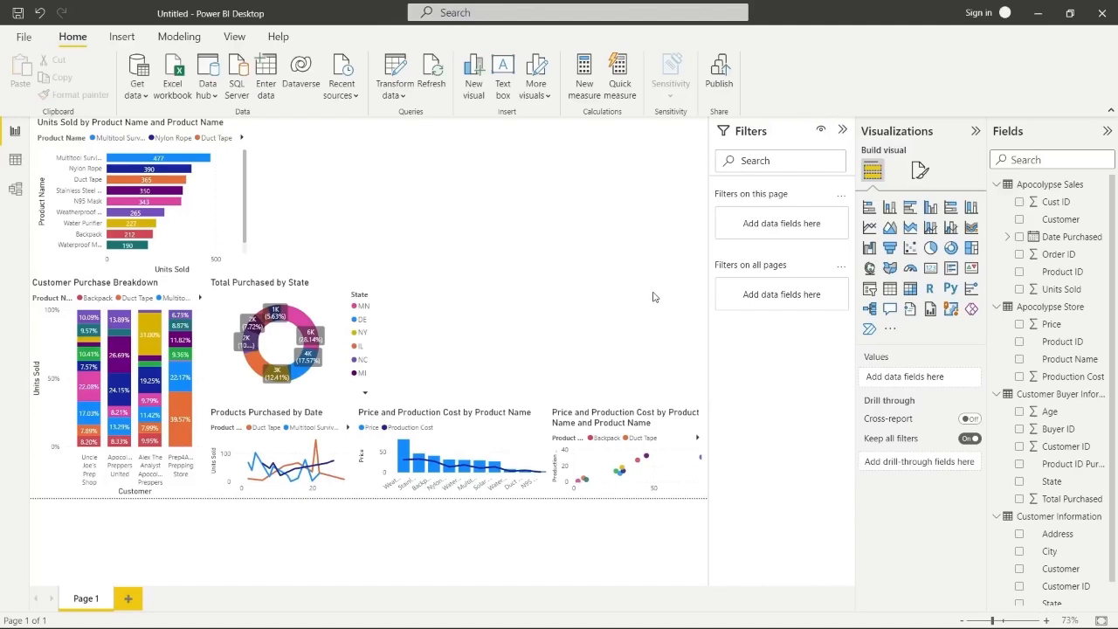
# Insert a card showing Total Purchased and fit it into the report page's upper corner, away from the bar chart
pyautogui.click(931, 269)
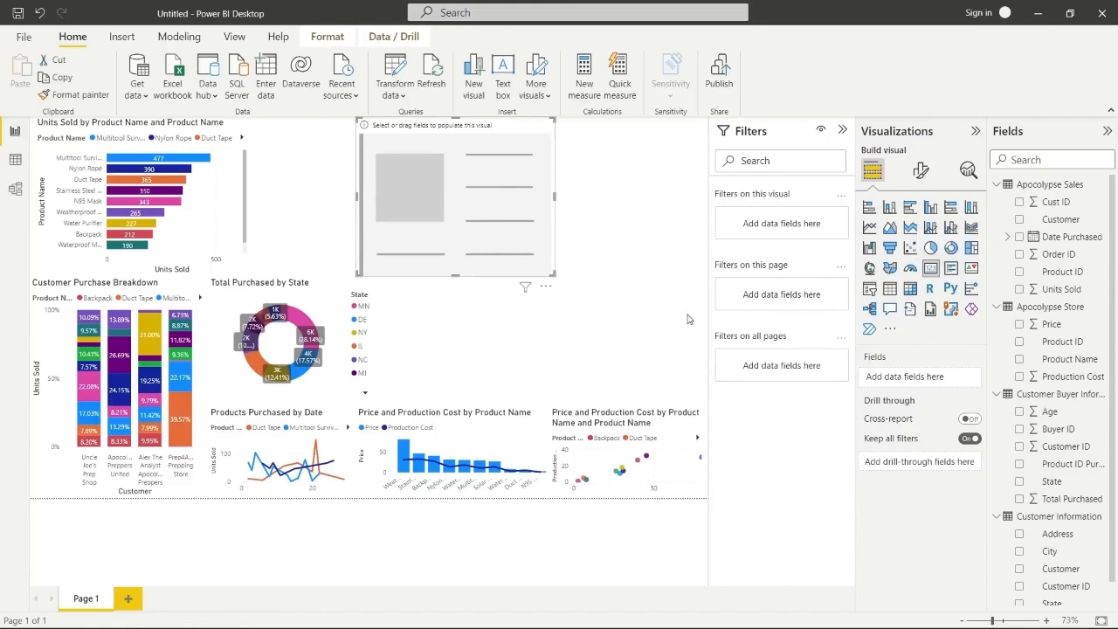
pyautogui.click(1019, 498)
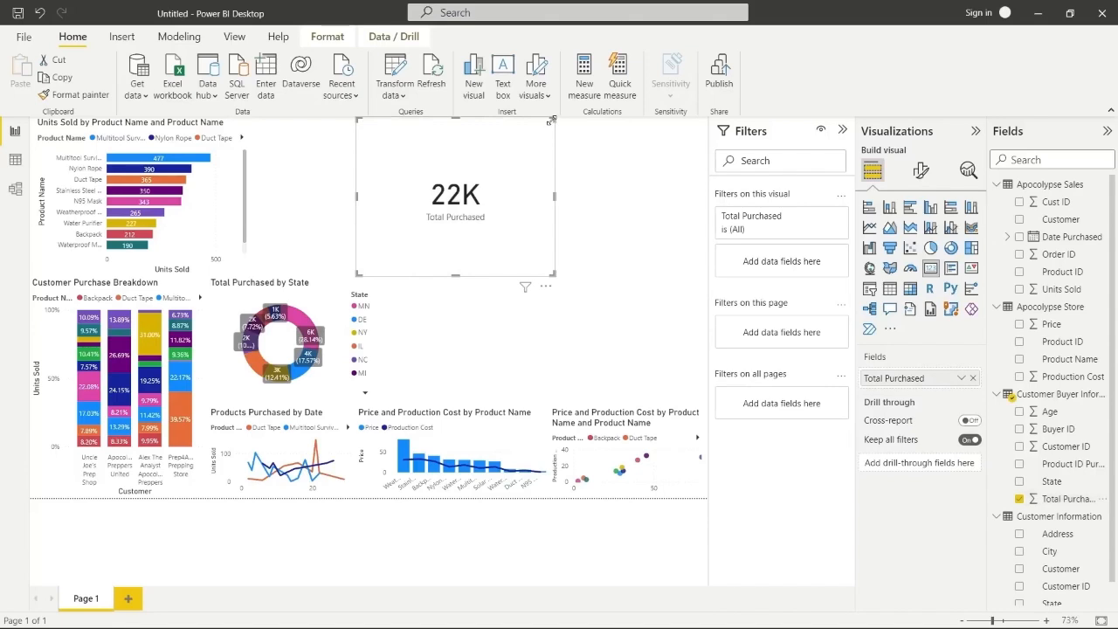
pyautogui.moveTo(552, 122); pyautogui.dragTo(664, 128)
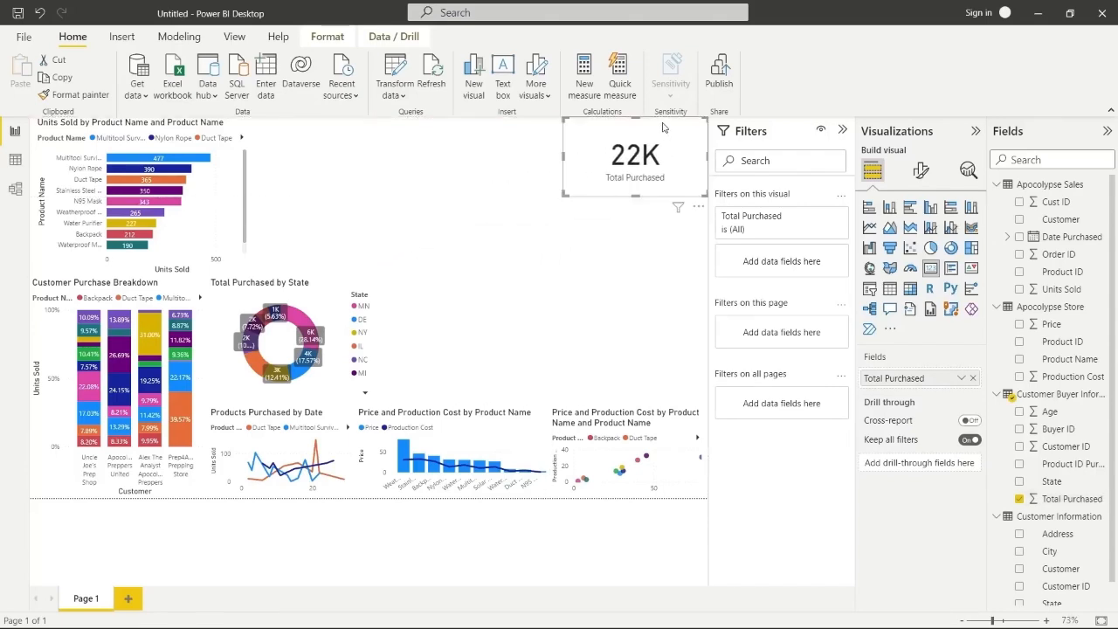
pyautogui.moveTo(567, 196); pyautogui.dragTo(534, 196)
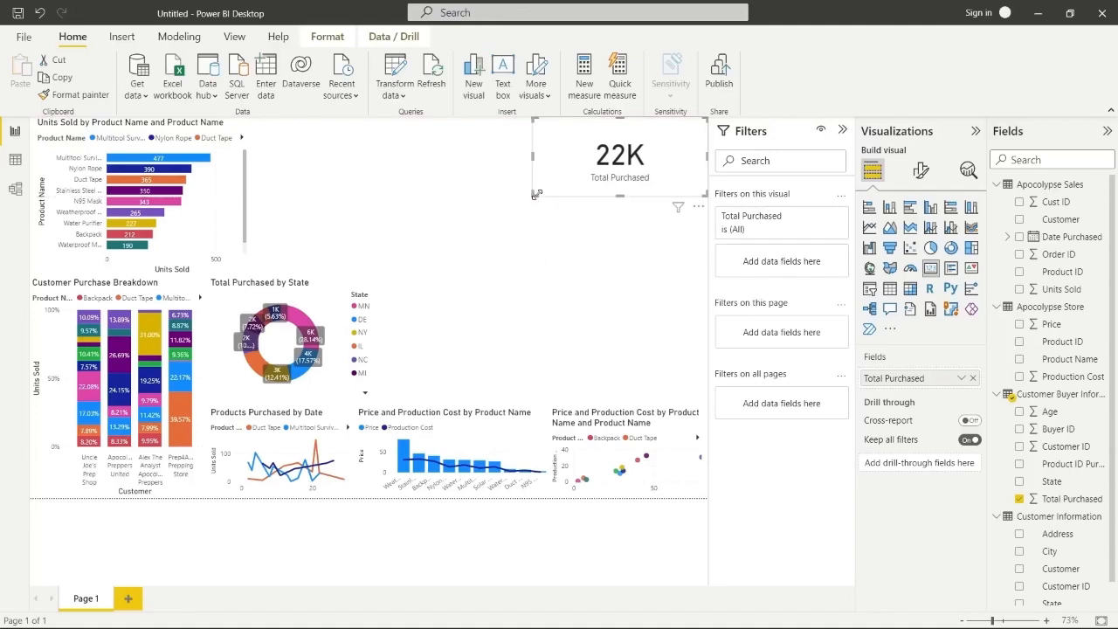
# Duplicate the Total Purchased card twice and line up the copies in a row beside the original
pyautogui.click(463, 164)
pyautogui.click(642, 180)
pyautogui.hotkey('ctrl', 'c')
pyautogui.hotkey('ctrl', 'v')
pyautogui.hotkey('ctrl', 'v')
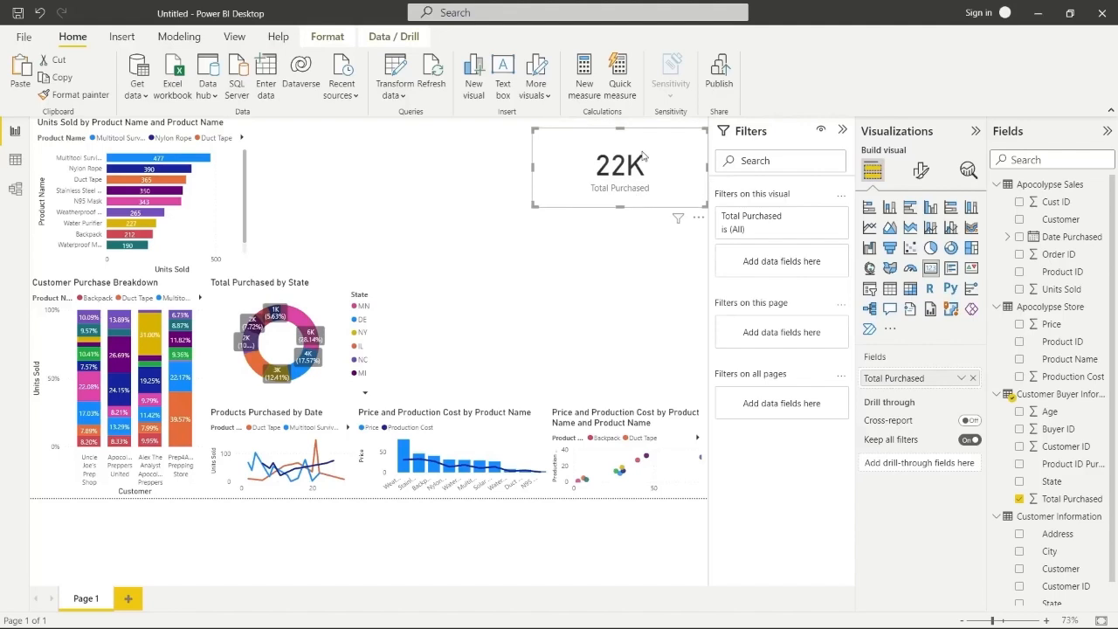
pyautogui.moveTo(640, 147); pyautogui.dragTo(480, 131)
pyautogui.click(513, 267)
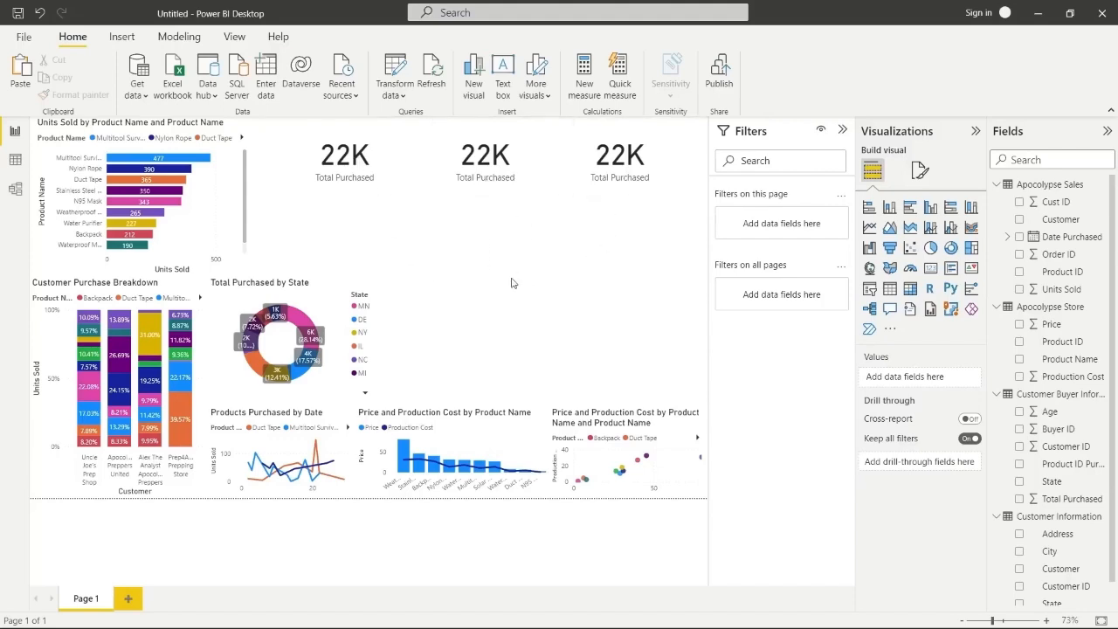
# Aggregate Total Purchased as Minimum in the middle card and as Count in the card nearest the bar chart
pyautogui.click(531, 175)
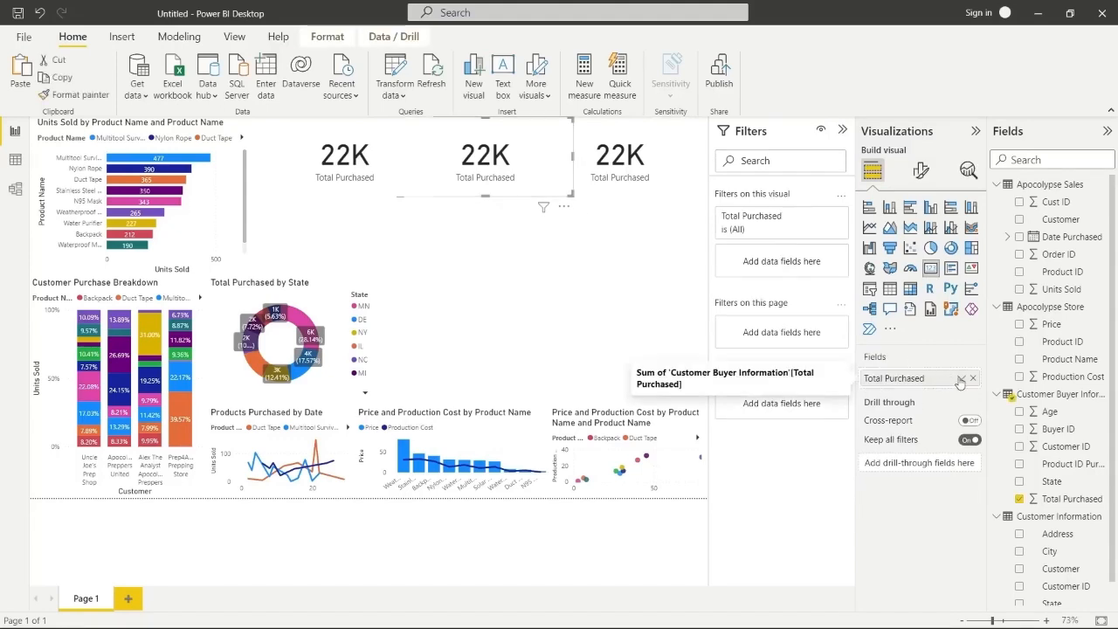
pyautogui.click(961, 378)
pyautogui.click(1007, 452)
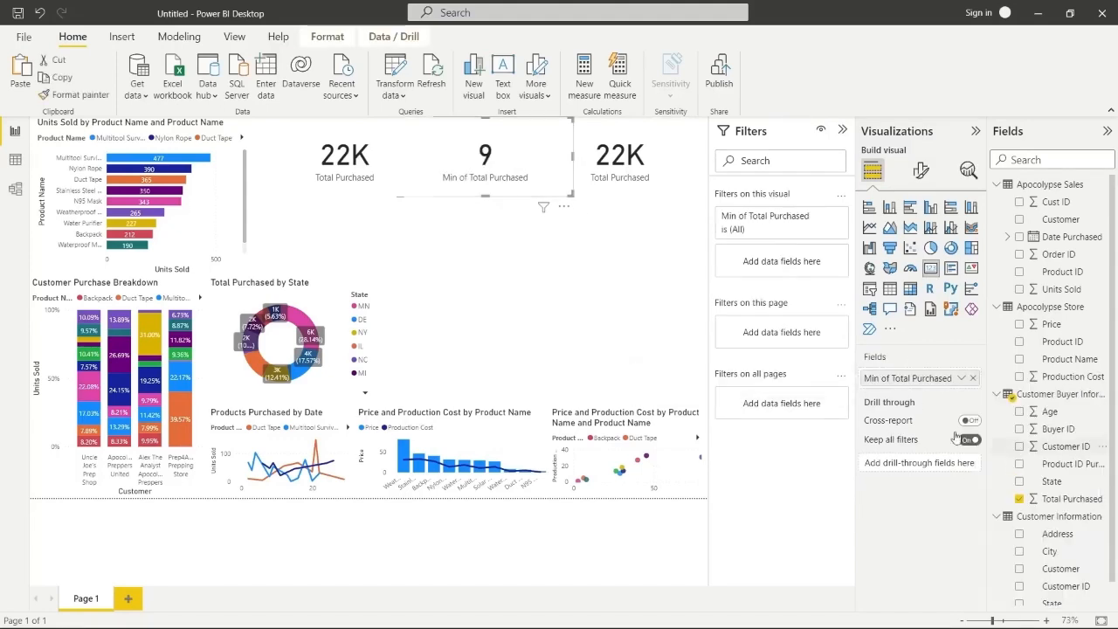
pyautogui.click(362, 158)
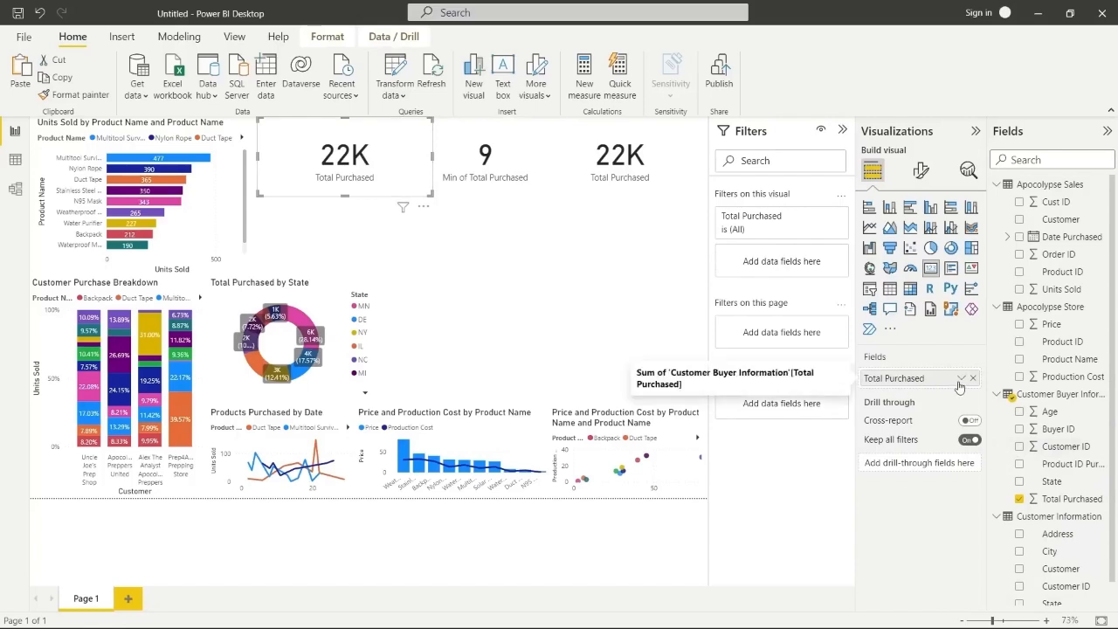
pyautogui.click(961, 378)
pyautogui.click(1000, 504)
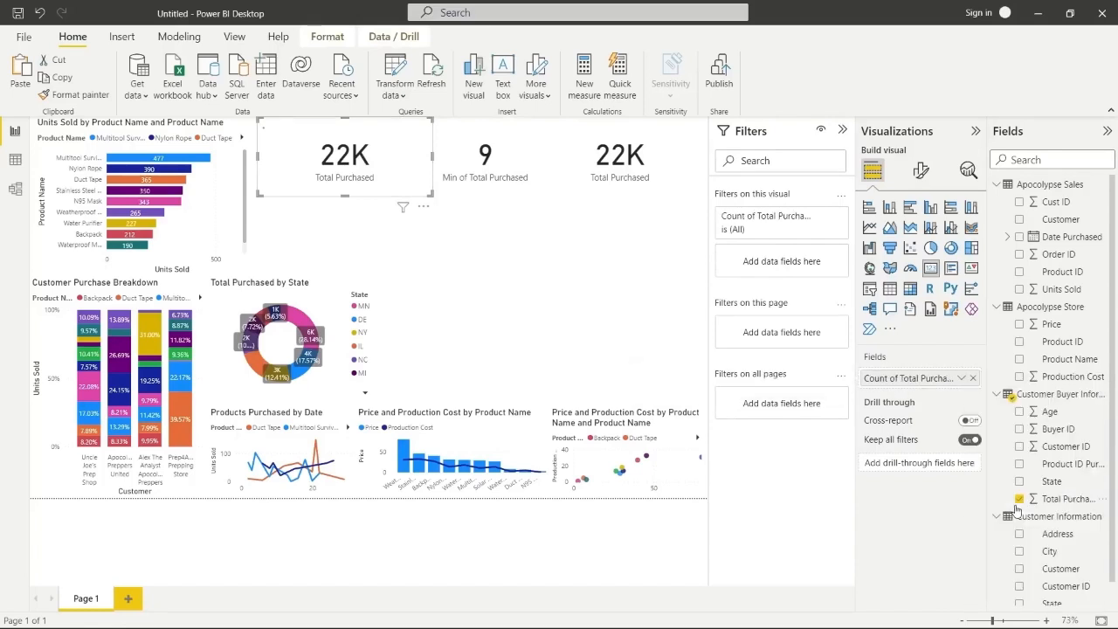
pyautogui.click(501, 297)
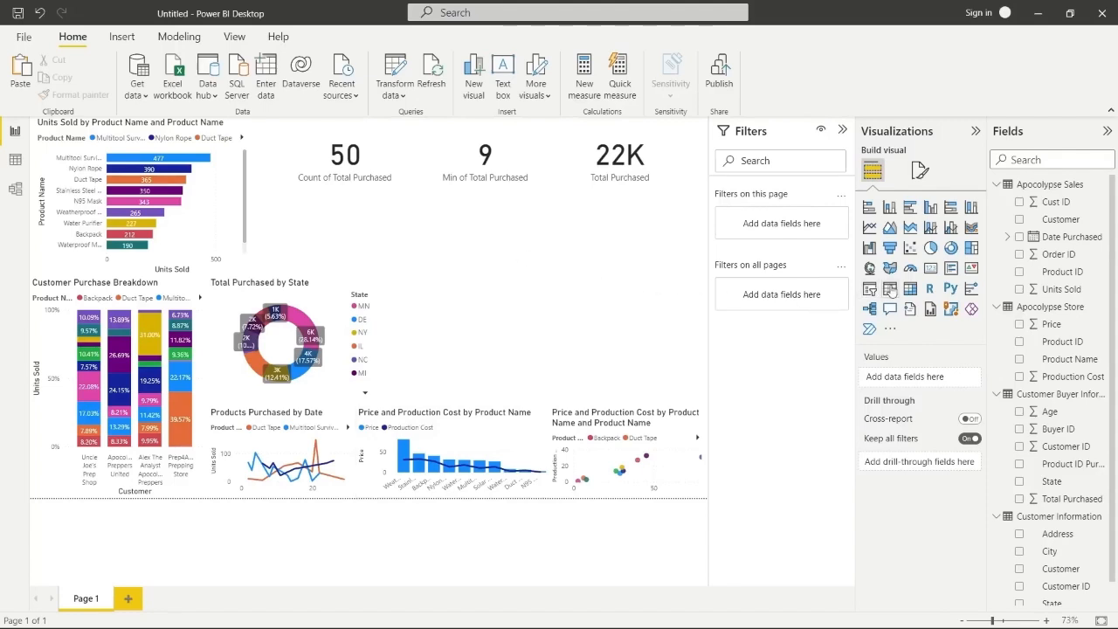
# Insert a table of Customer from Customer Information and Units Sold, and fit it beneath the remaining Total Purchased sum card
pyautogui.click(889, 289)
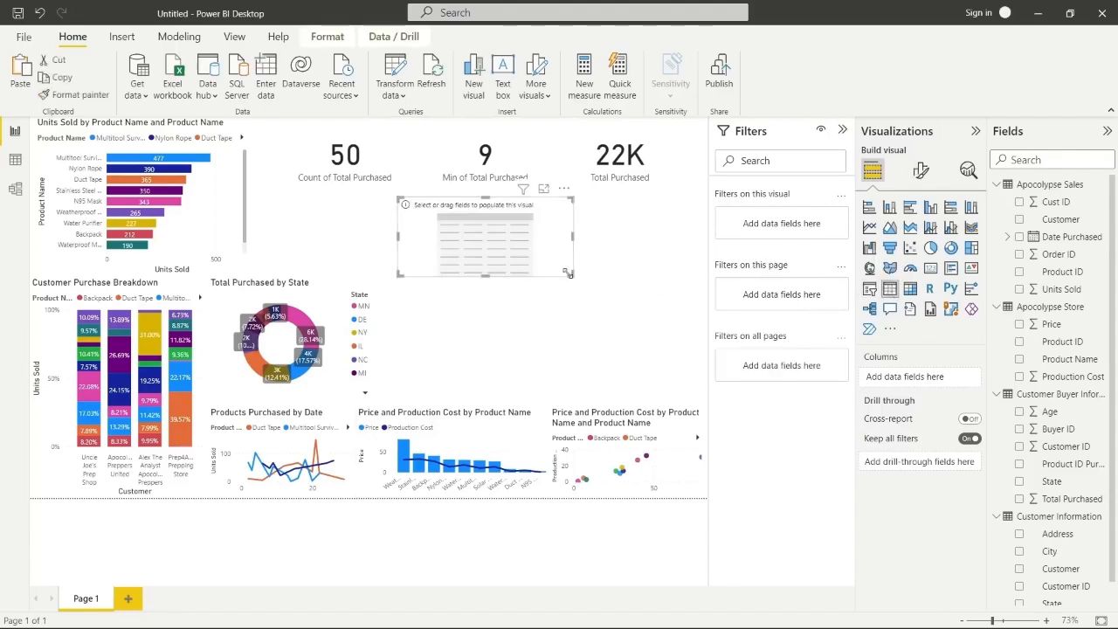
pyautogui.moveTo(575, 280); pyautogui.dragTo(718, 389)
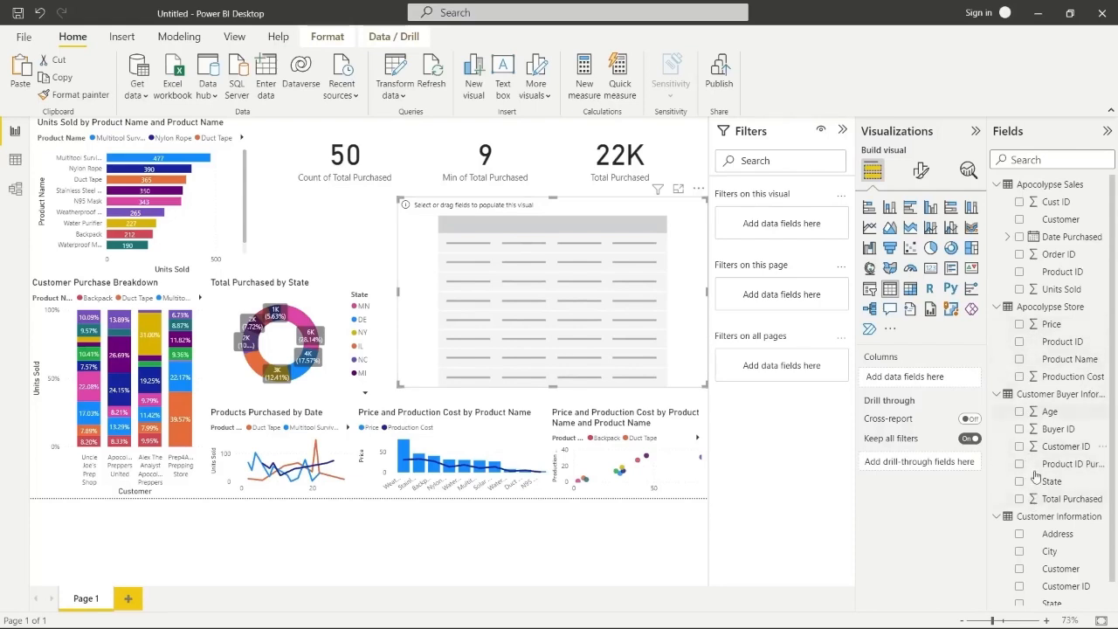
pyautogui.click(1020, 569)
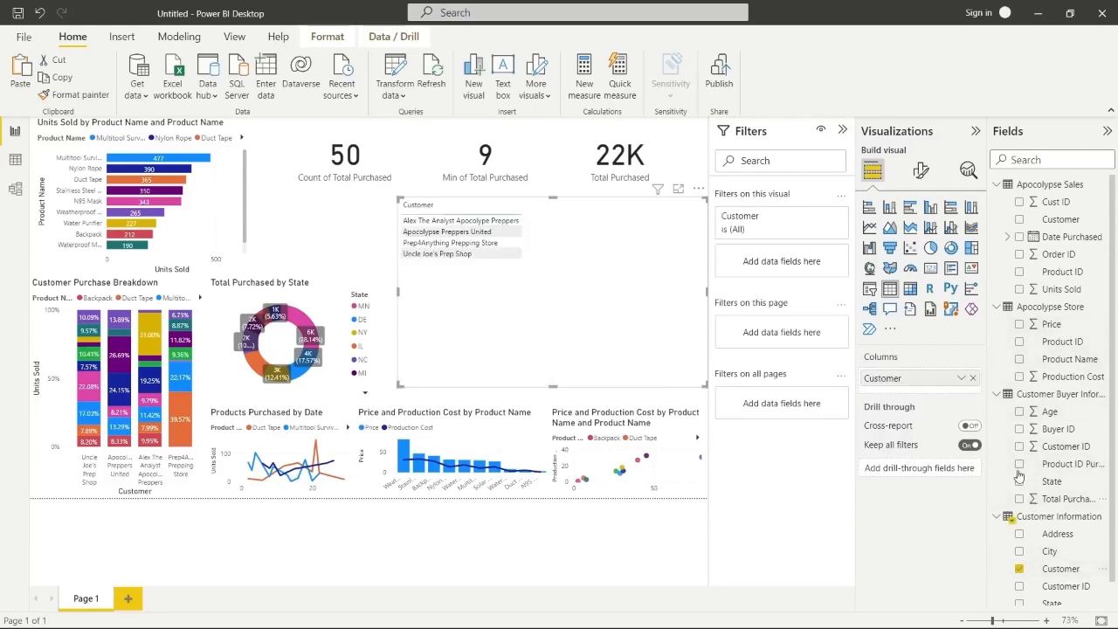
pyautogui.click(1022, 288)
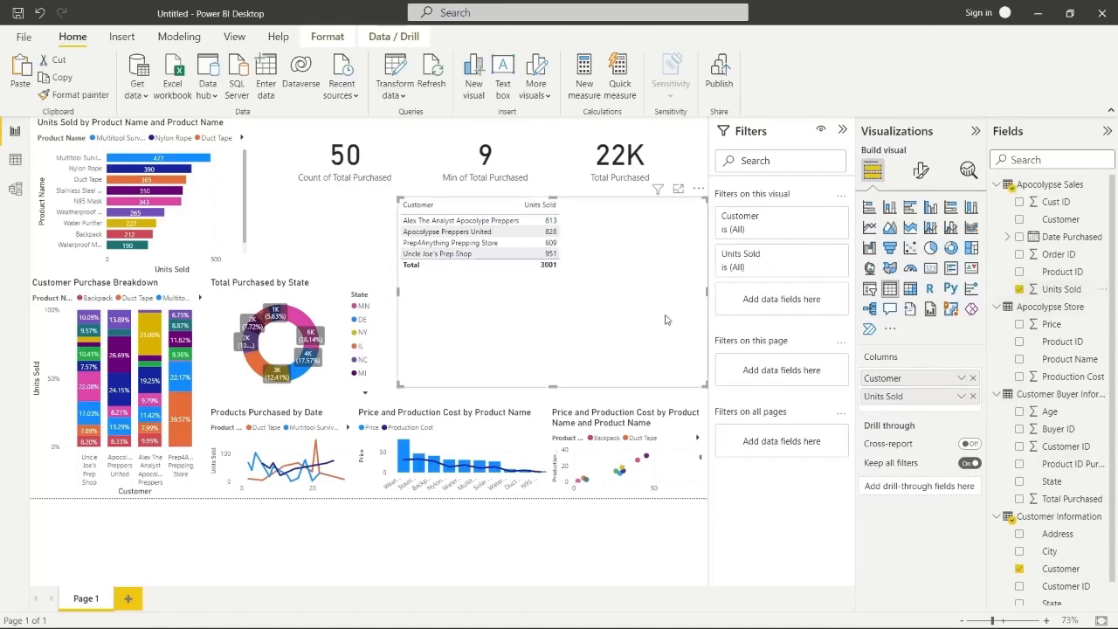
pyautogui.moveTo(704, 383); pyautogui.dragTo(566, 274)
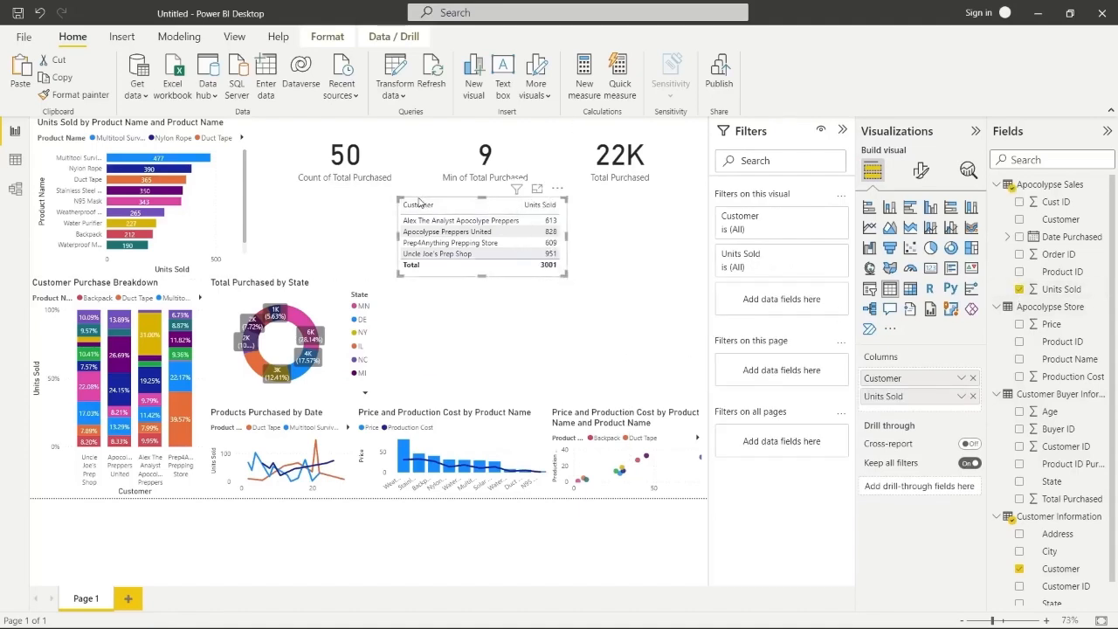
pyautogui.moveTo(418, 202); pyautogui.dragTo(560, 204)
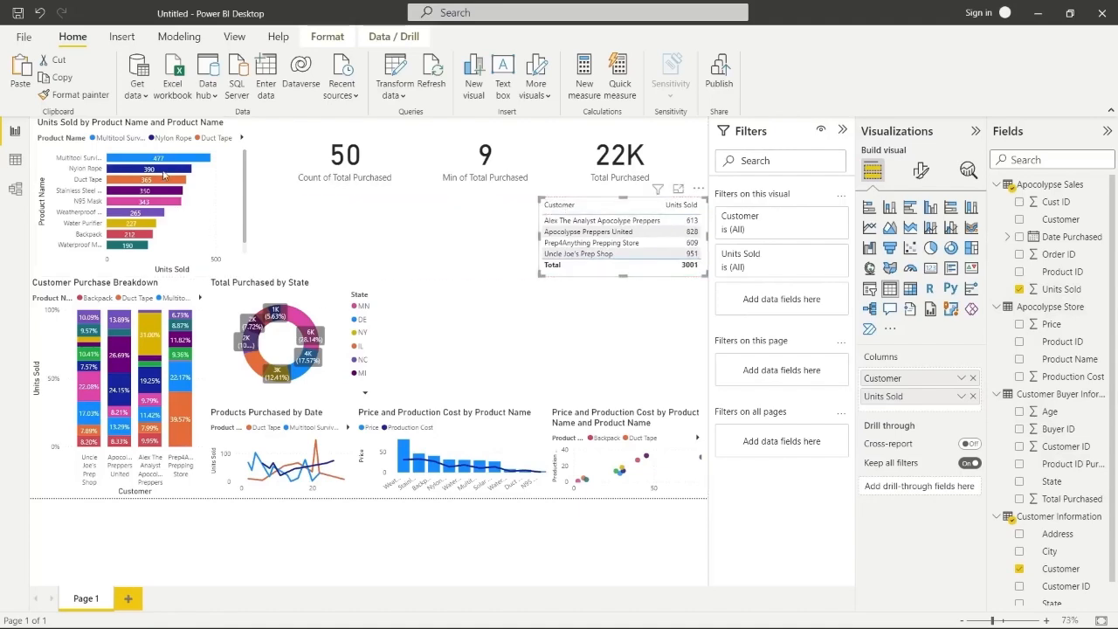
# Move the Total Purchased by State donut chart beneath the customer table and size it to fit above the scatter chart
pyautogui.click(358, 297)
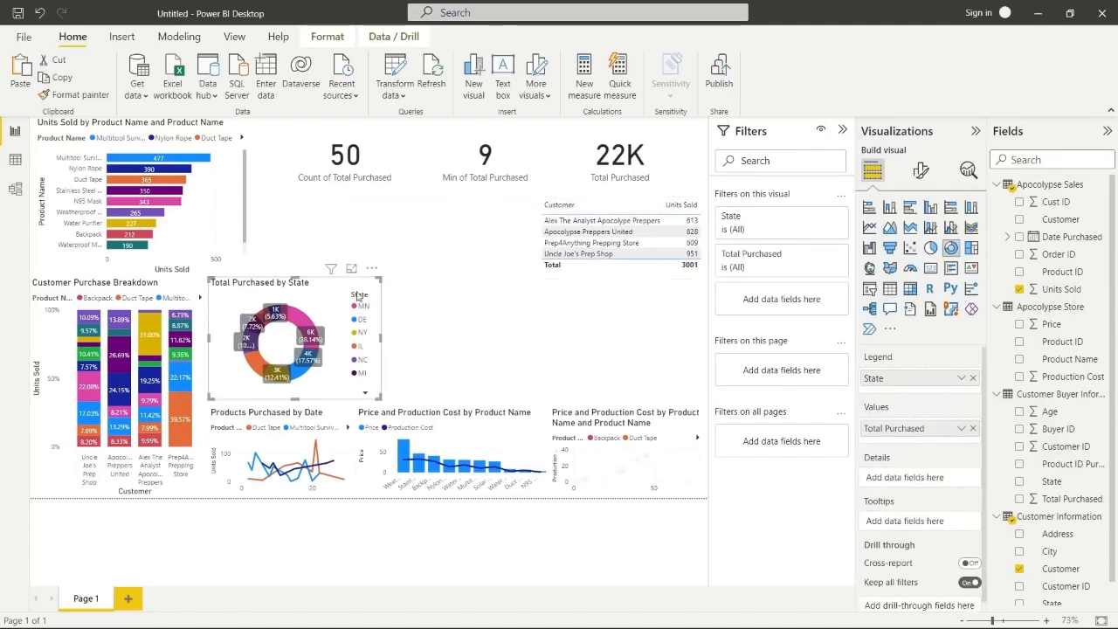
pyautogui.moveTo(381, 278); pyautogui.dragTo(637, 287)
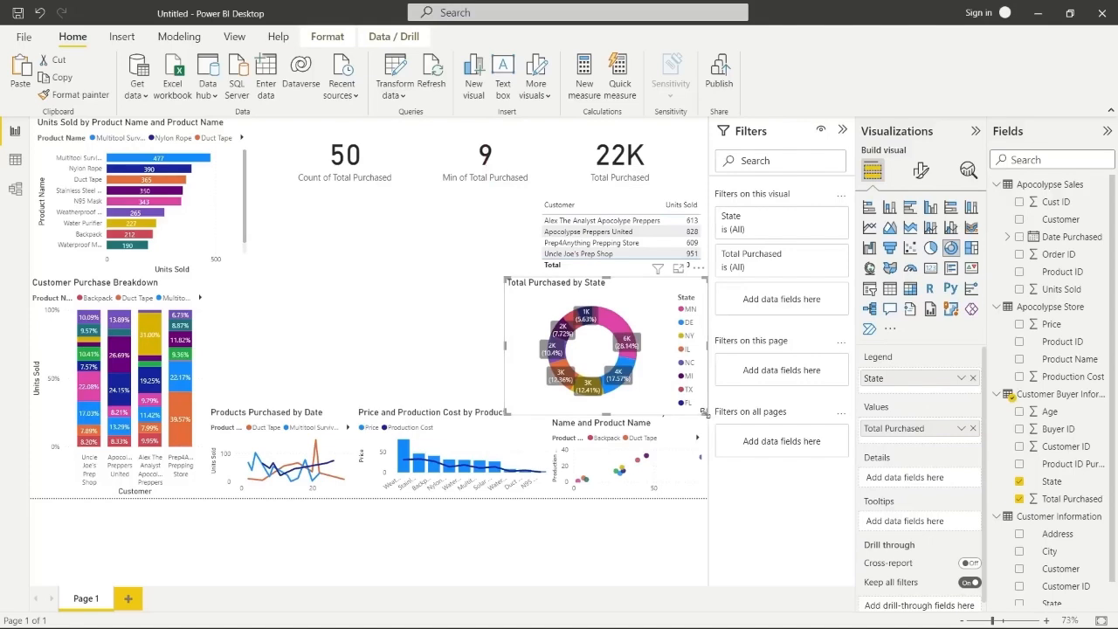
pyautogui.moveTo(705, 412); pyautogui.dragTo(706, 400)
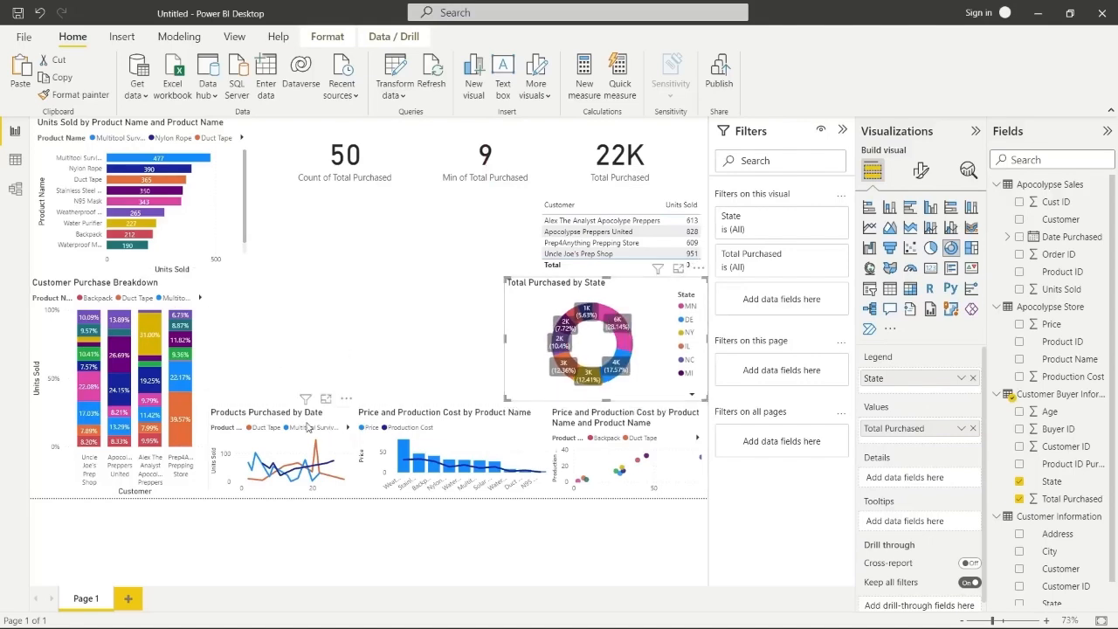
# Move and enlarge the Products Purchased by Date line chart beside the donut chart, and widen the combo chart across the space beneath it
pyautogui.moveTo(306, 427); pyautogui.dragTo(286, 297)
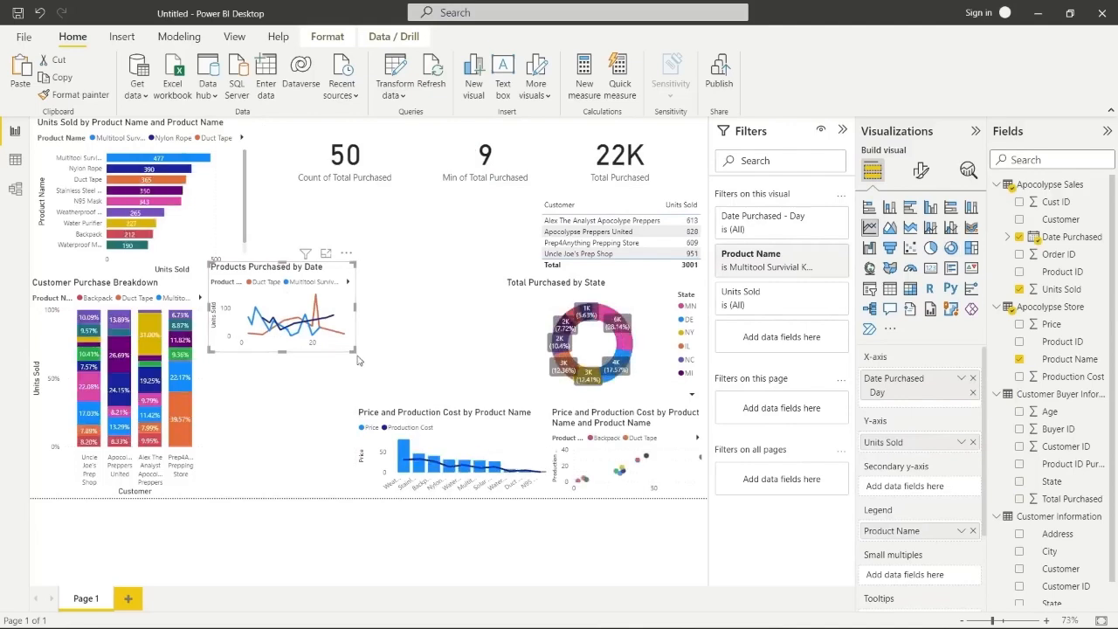
pyautogui.moveTo(354, 351); pyautogui.dragTo(530, 398)
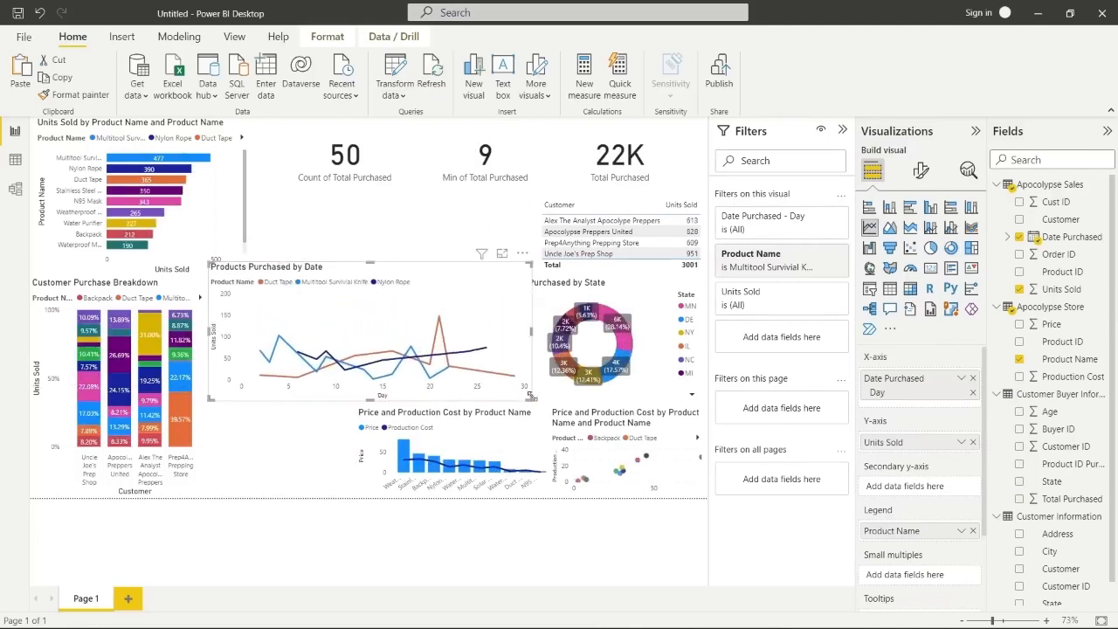
pyautogui.click(528, 428)
pyautogui.moveTo(355, 452); pyautogui.dragTo(210, 459)
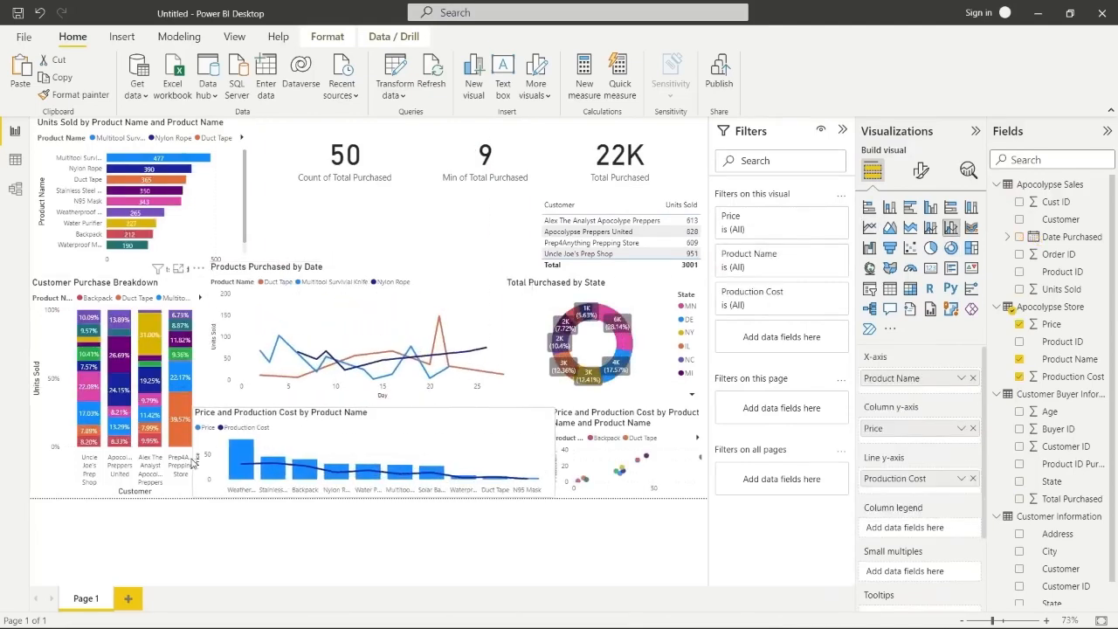
pyautogui.click(383, 572)
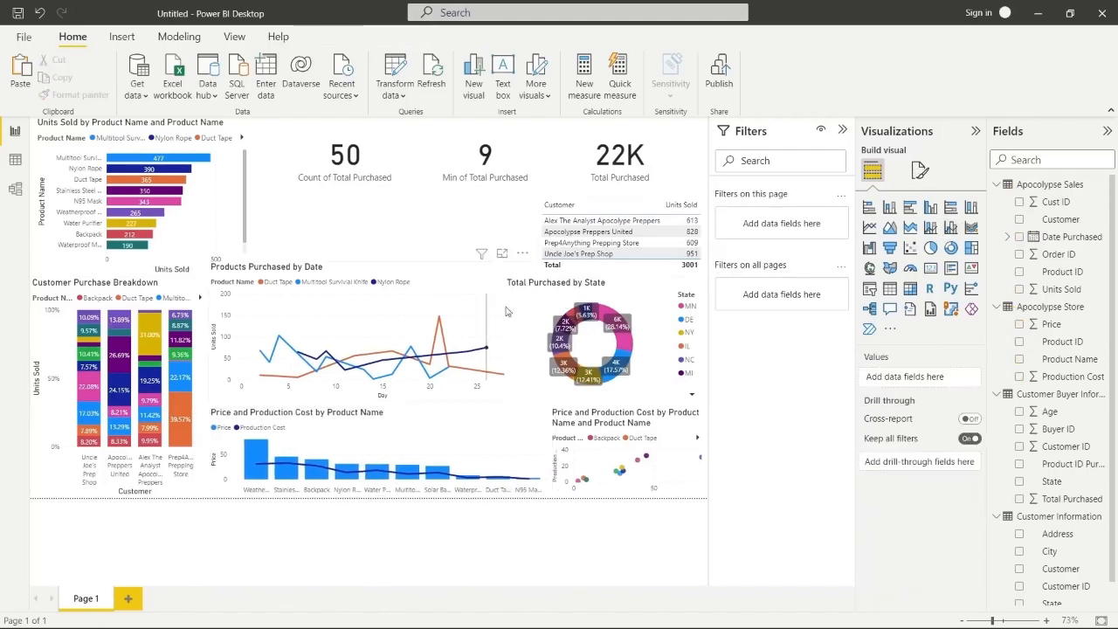
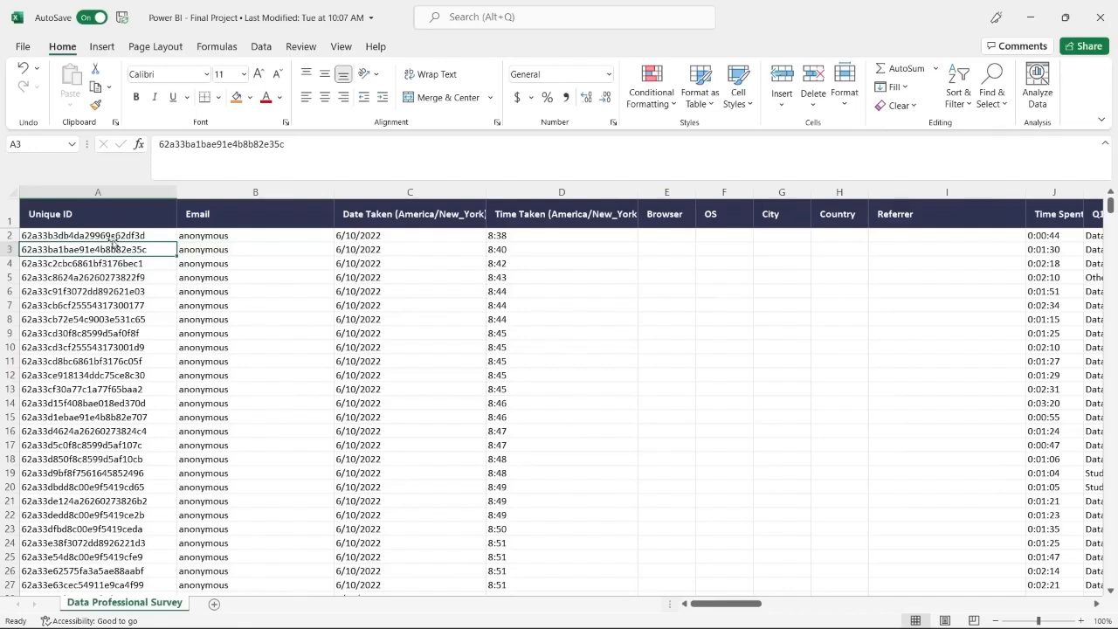
# Switch to the Power BI - Final Project workbook in Excel and examine the Data Professional Survey ID and question columns
pyautogui.moveTo(96, 243); pyautogui.dragTo(95, 320)
pyautogui.click(589, 361)
pyautogui.moveTo(732, 606); pyautogui.dragTo(860, 597)
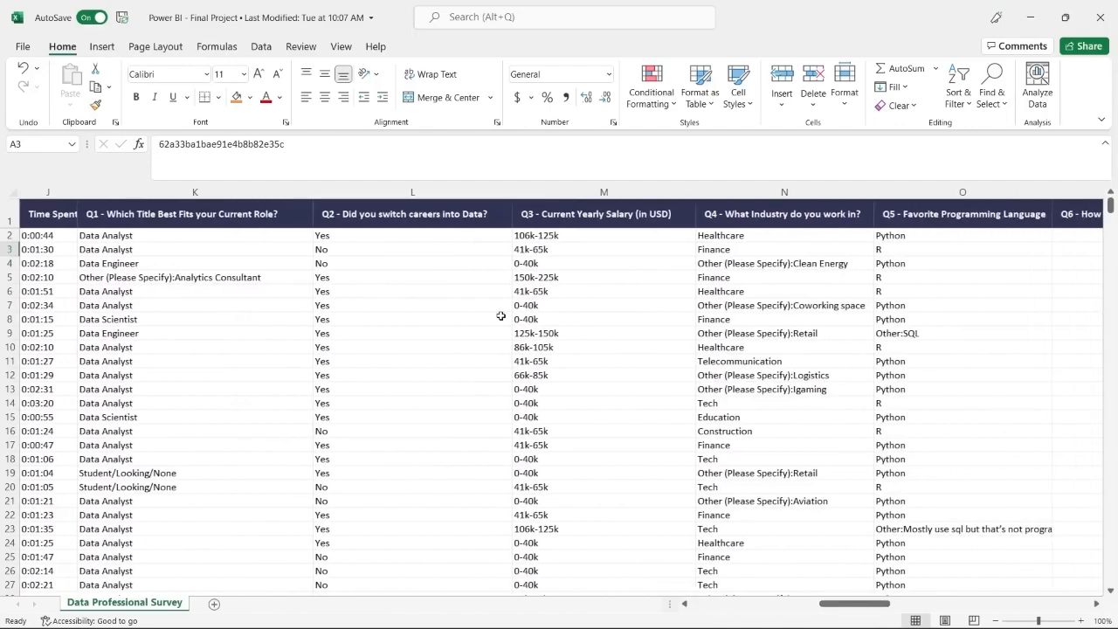
pyautogui.doubleClick(175, 235)
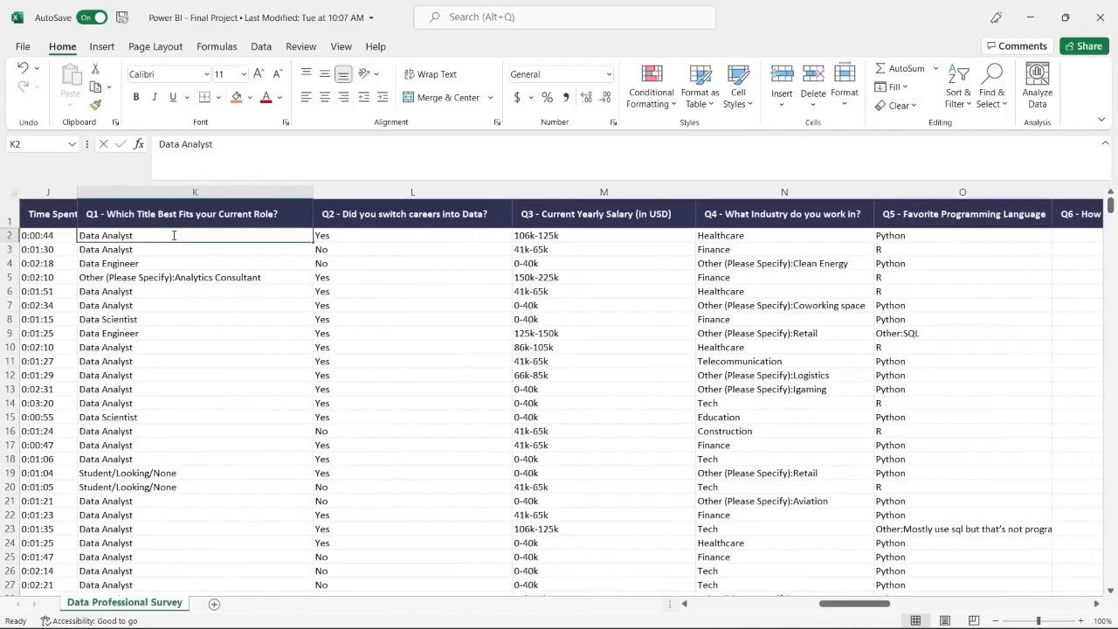
pyautogui.click(173, 261)
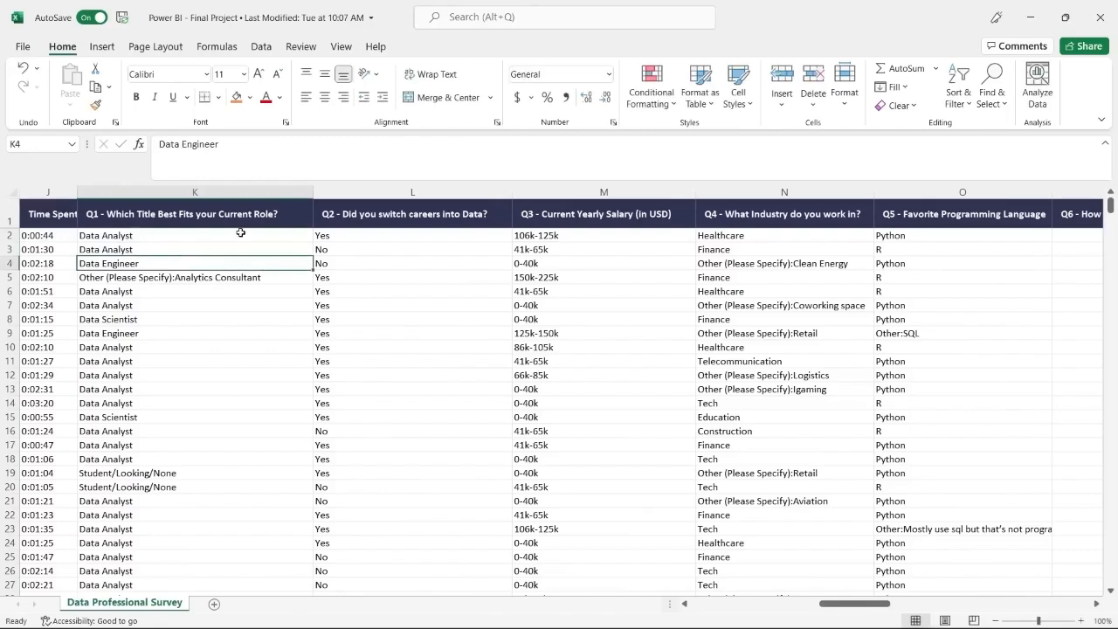
# Add filters to the header row of the Data Professional Survey sheet
pyautogui.click(11, 216)
pyautogui.click(261, 46)
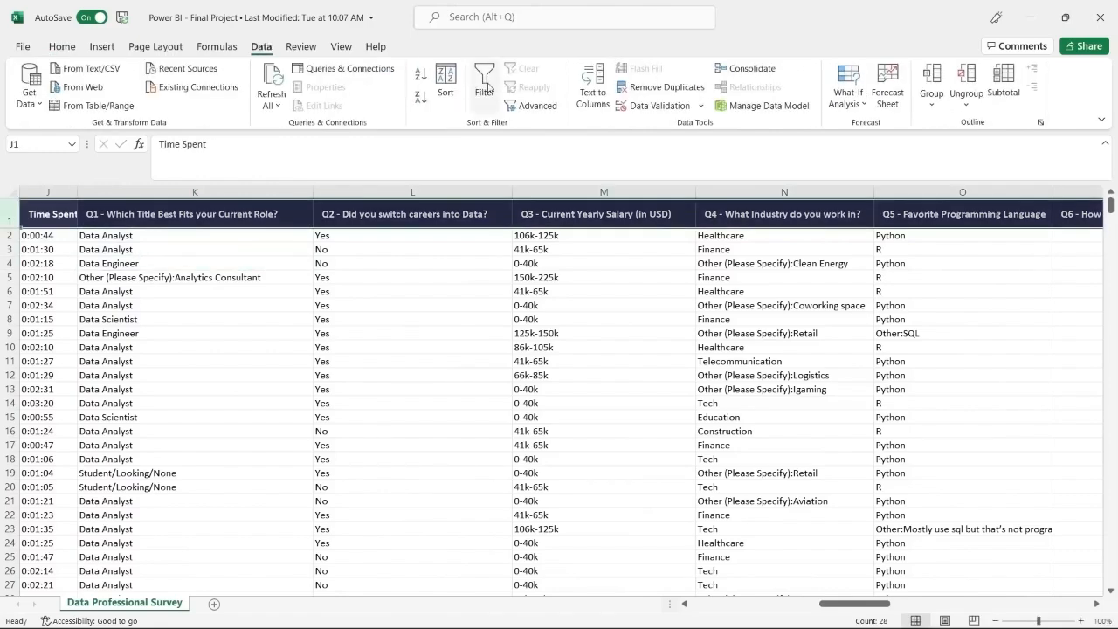
pyautogui.click(484, 87)
# Review the distinct answers in the Q1 current role column's filter list without applying a filter
pyautogui.click(279, 277)
pyautogui.click(306, 221)
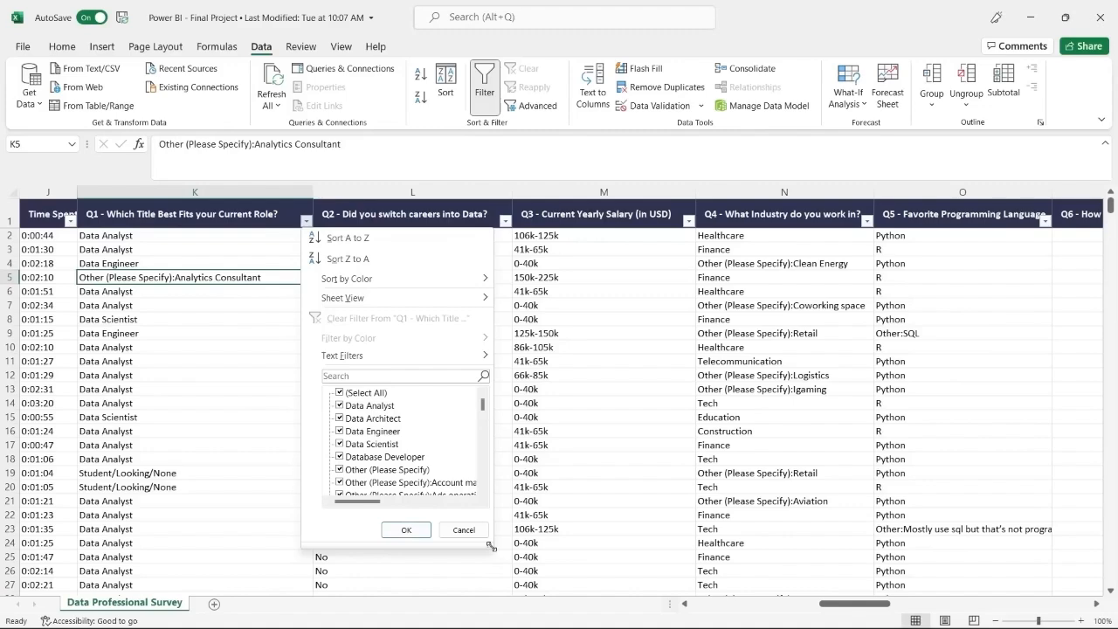
pyautogui.moveTo(491, 546); pyautogui.dragTo(629, 582)
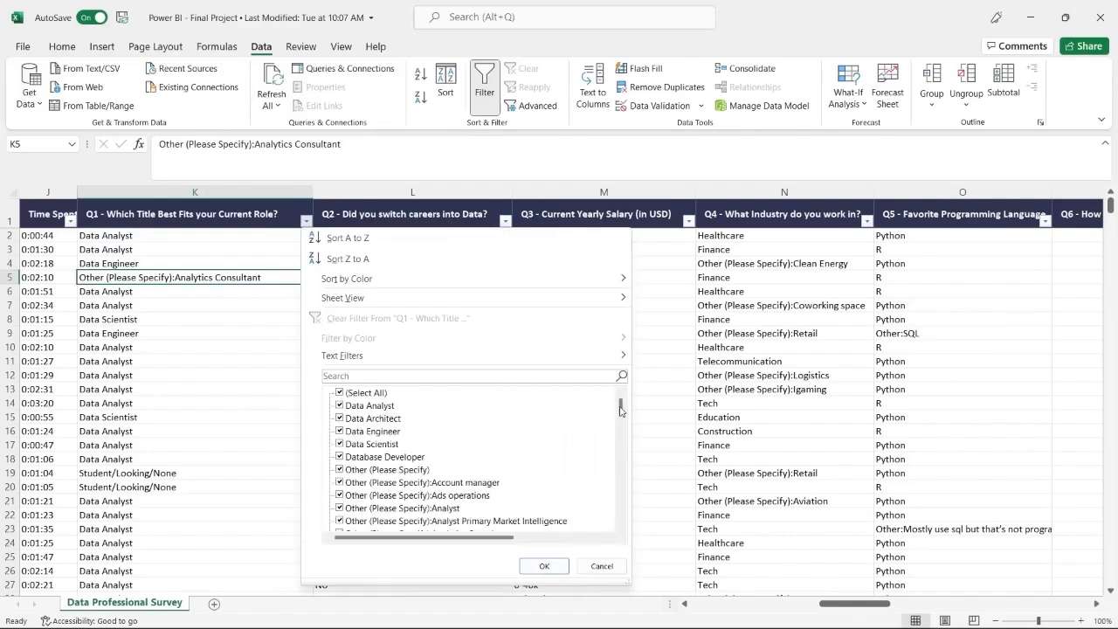
pyautogui.moveTo(620, 411); pyautogui.dragTo(627, 388)
pyautogui.click(602, 566)
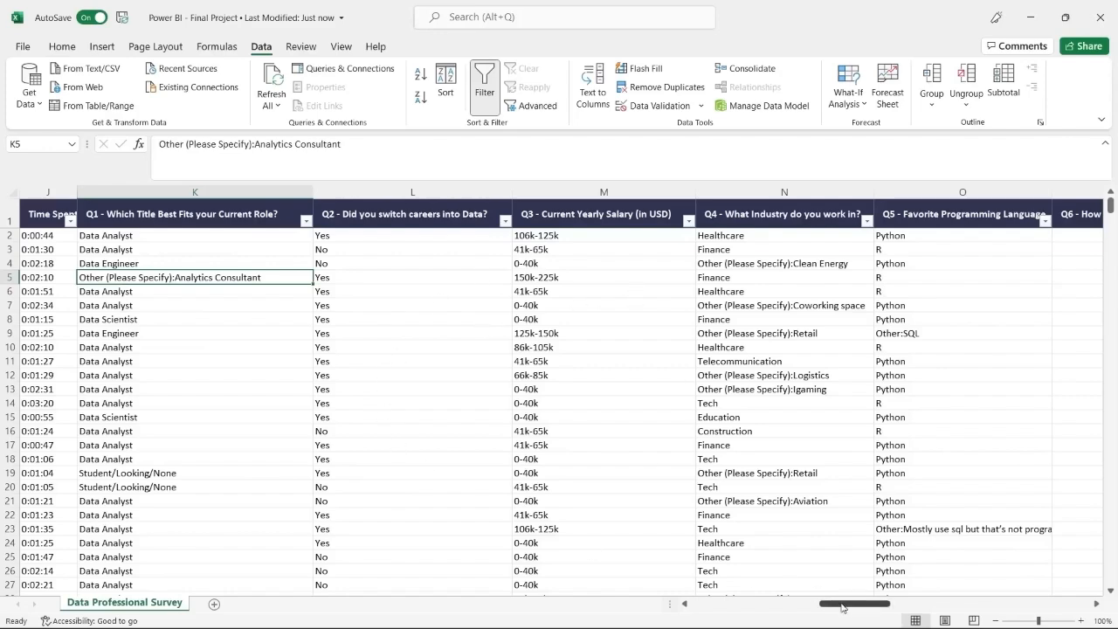
# Review the salary ranges in the Q3 Current Yearly Salary column's filter list without applying a filter
pyautogui.moveTo(842, 606); pyautogui.dragTo(870, 606)
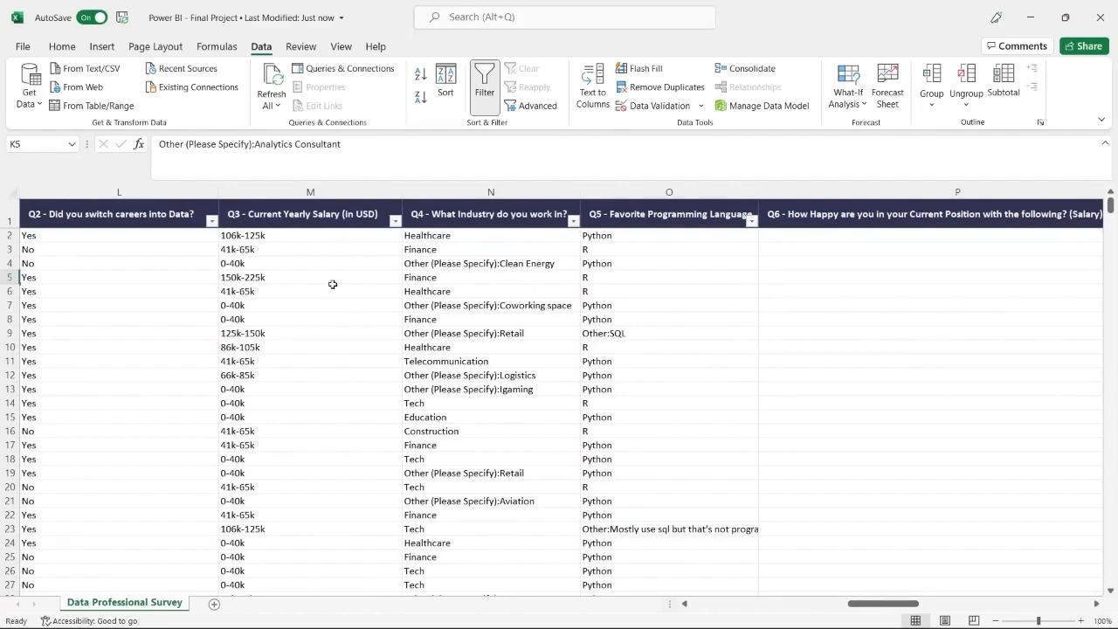
pyautogui.click(395, 220)
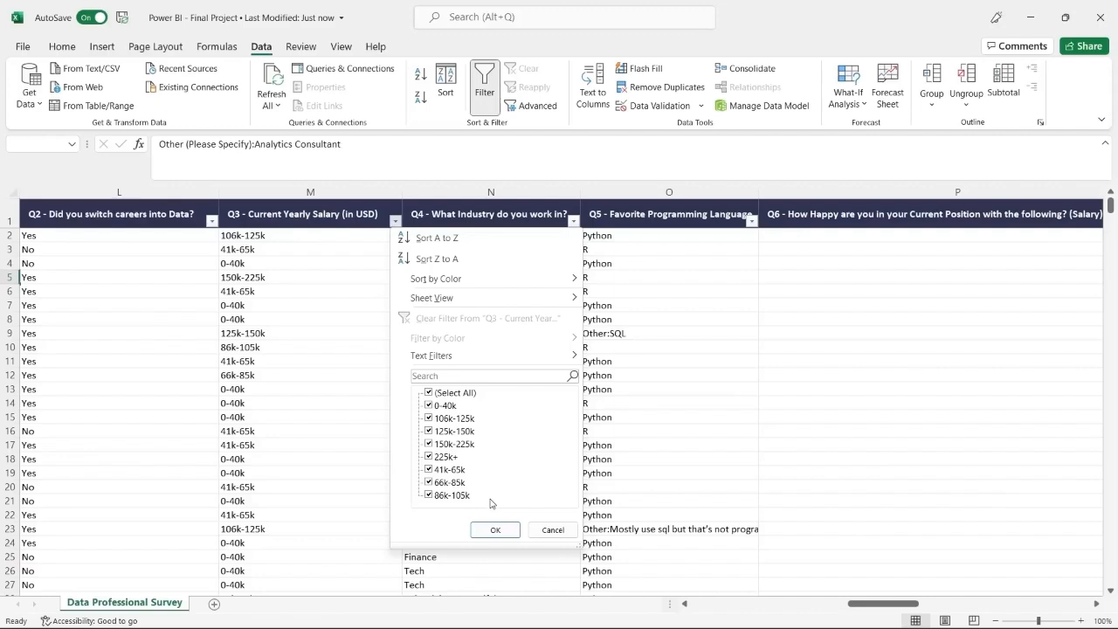
pyautogui.click(547, 530)
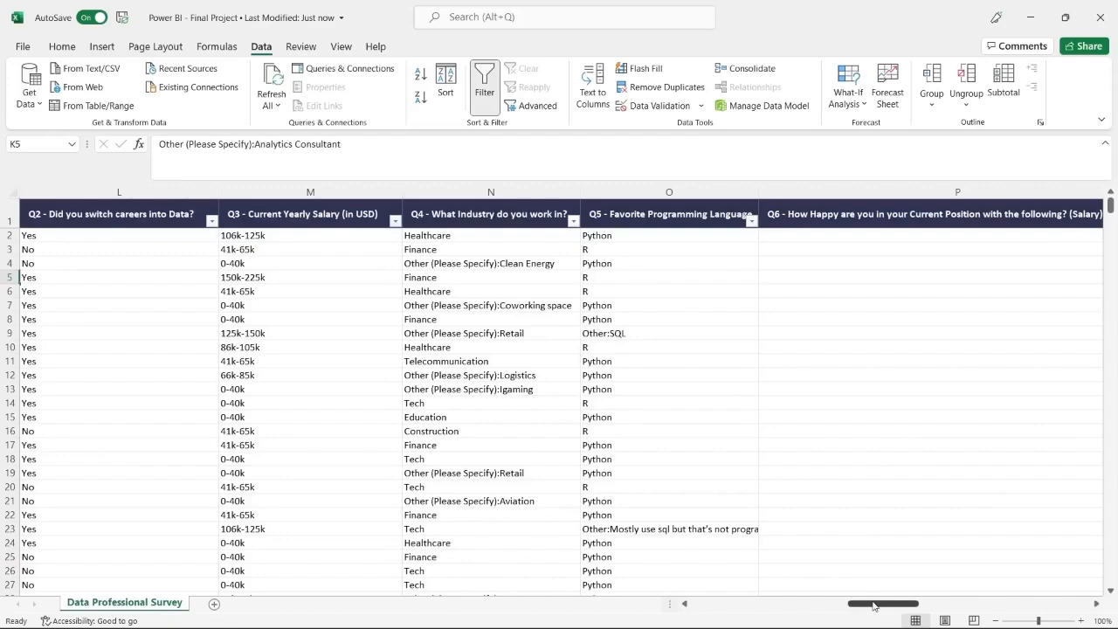
pyautogui.moveTo(872, 603); pyautogui.dragTo(876, 605)
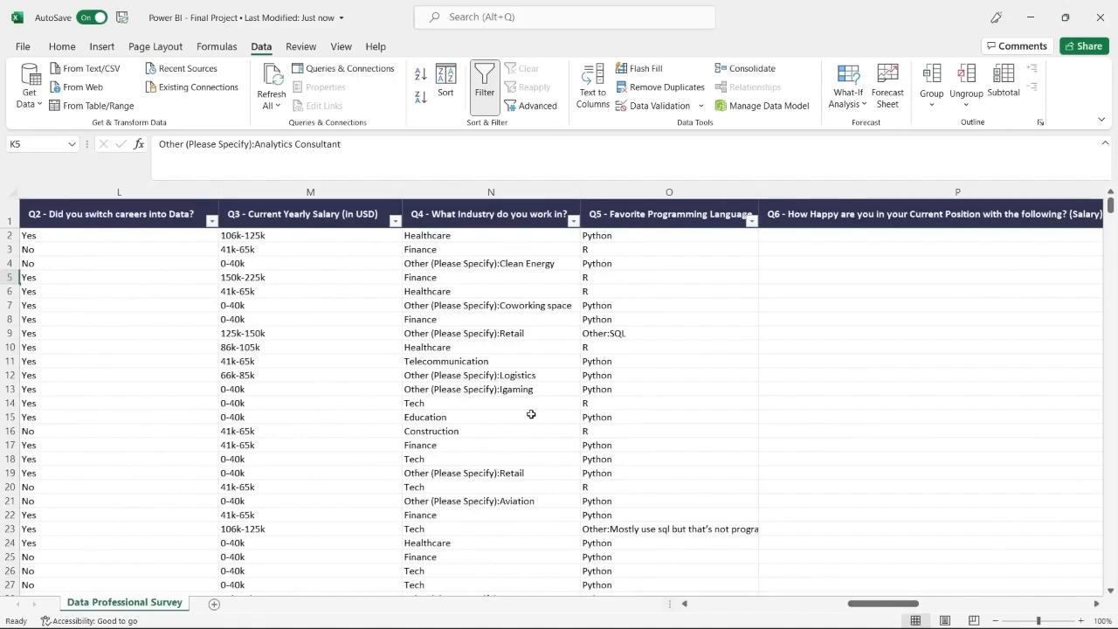
# Examine the Q6 happiness rating columns from Salary through Learning New Things, checking individual Upward Mobility and Learning New Things scores
pyautogui.moveTo(866, 604); pyautogui.dragTo(930, 608)
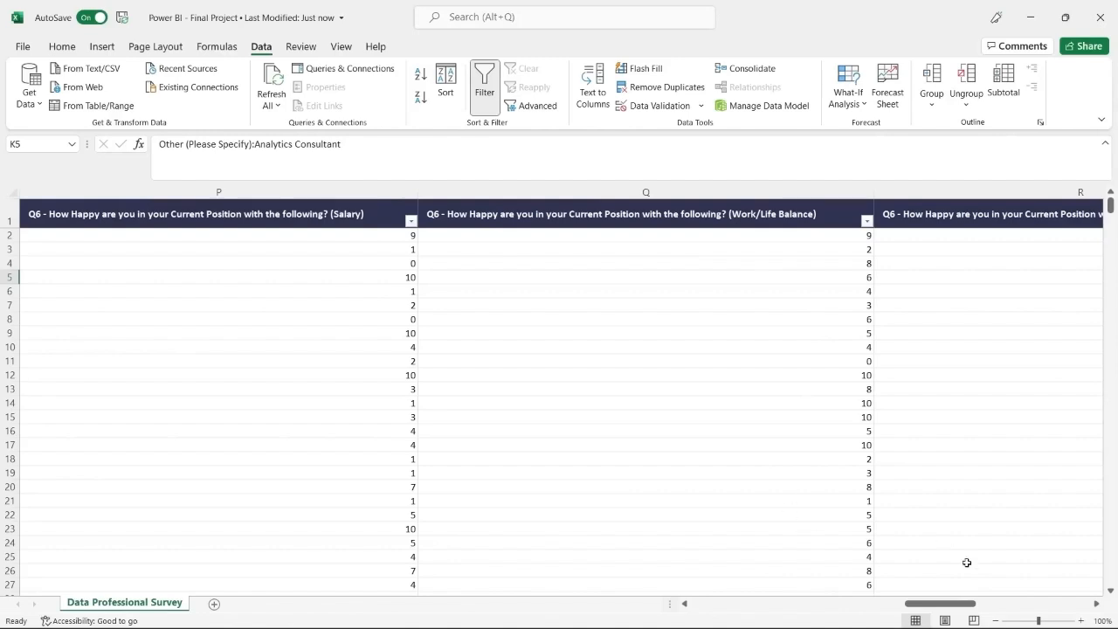
pyautogui.moveTo(952, 608); pyautogui.dragTo(982, 608)
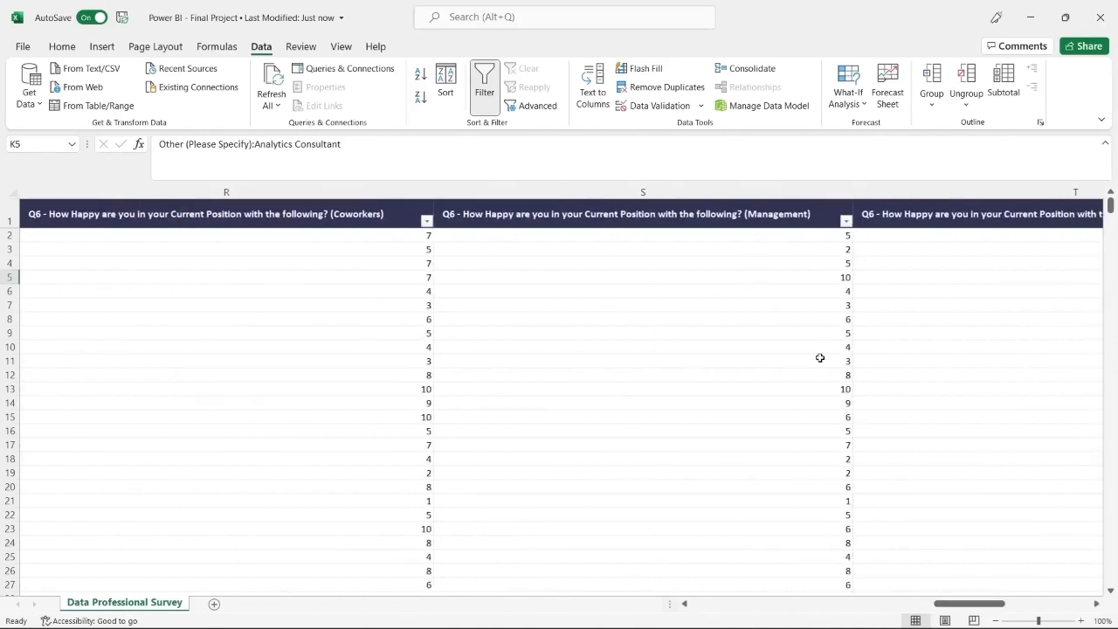
pyautogui.hscroll(1, 820, 358)
pyautogui.hscroll(2, 820, 359)
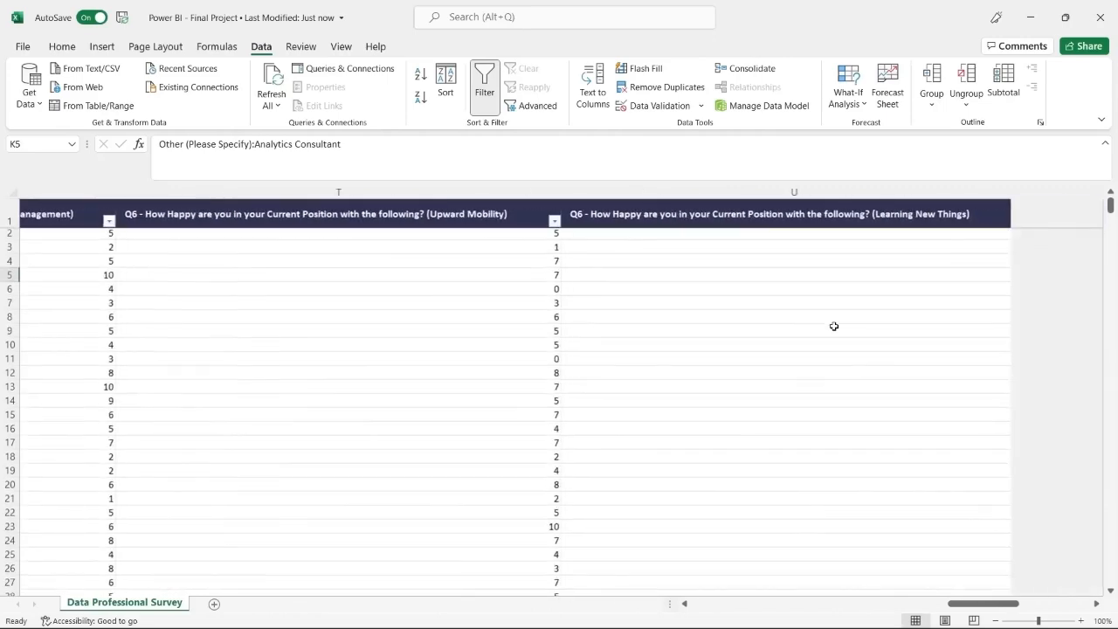
pyautogui.hscroll(-1, 836, 282)
pyautogui.hscroll(3, 836, 282)
pyautogui.hscroll(-4, 836, 282)
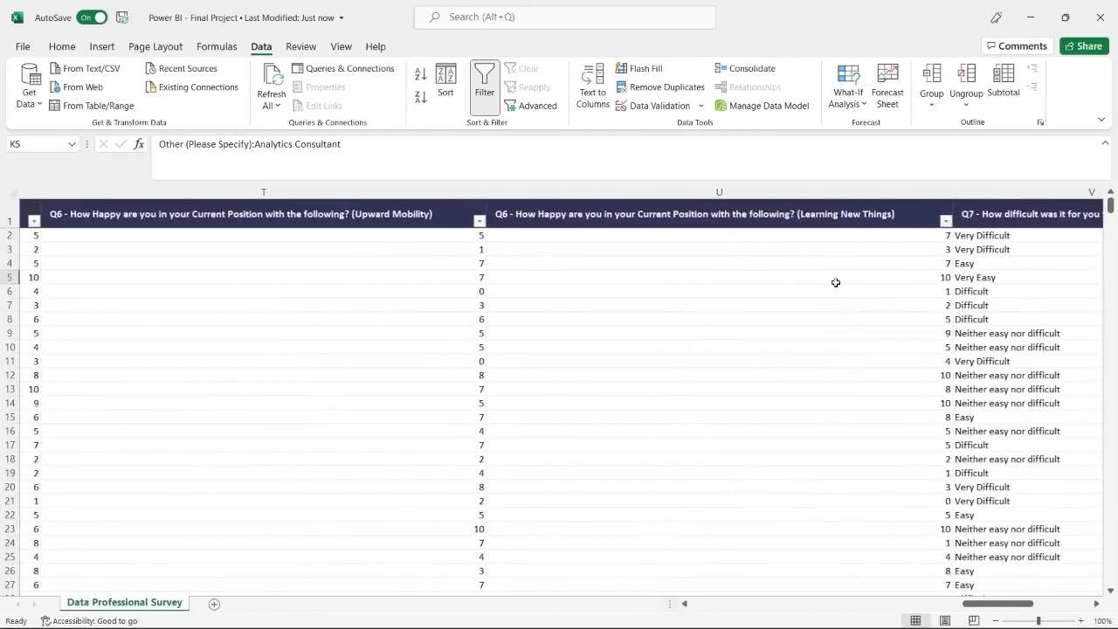
pyautogui.hscroll(1, 836, 282)
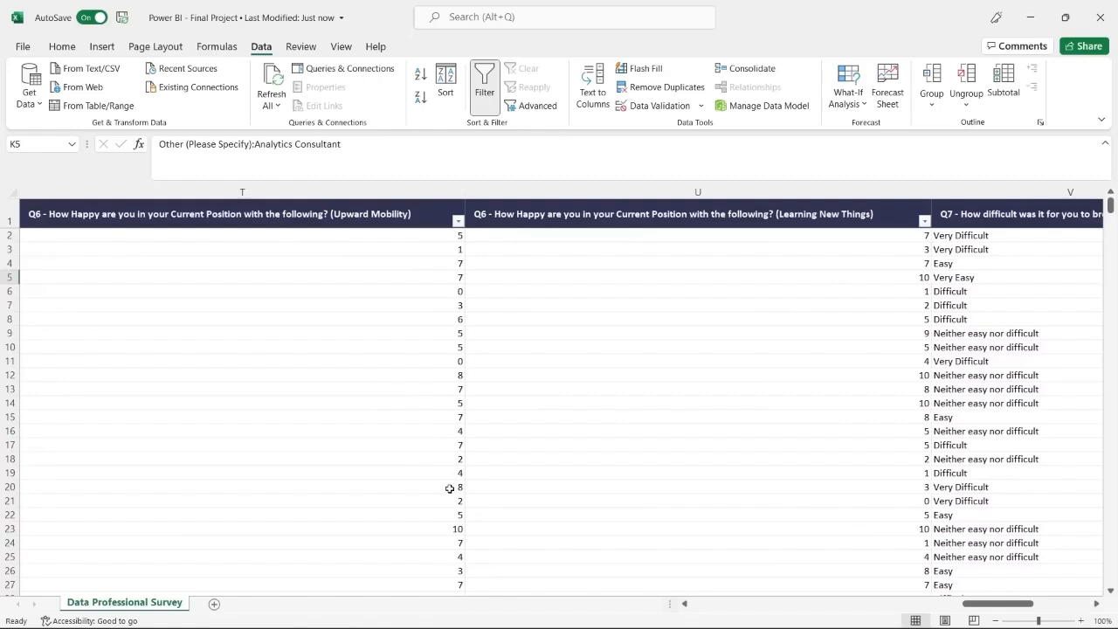
pyautogui.click(437, 530)
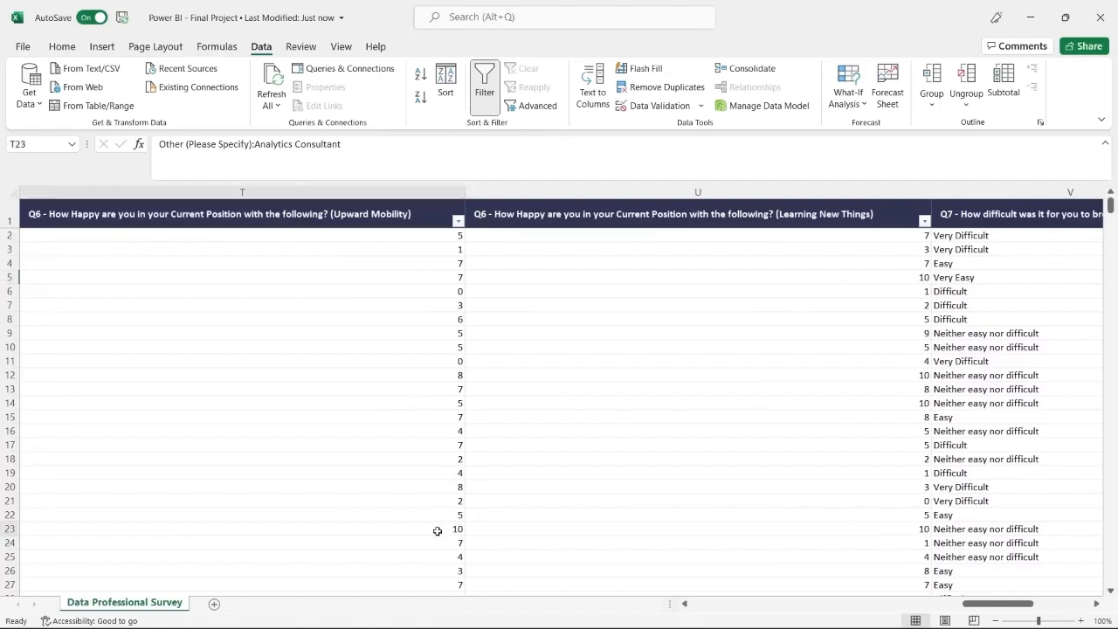
pyautogui.click(456, 363)
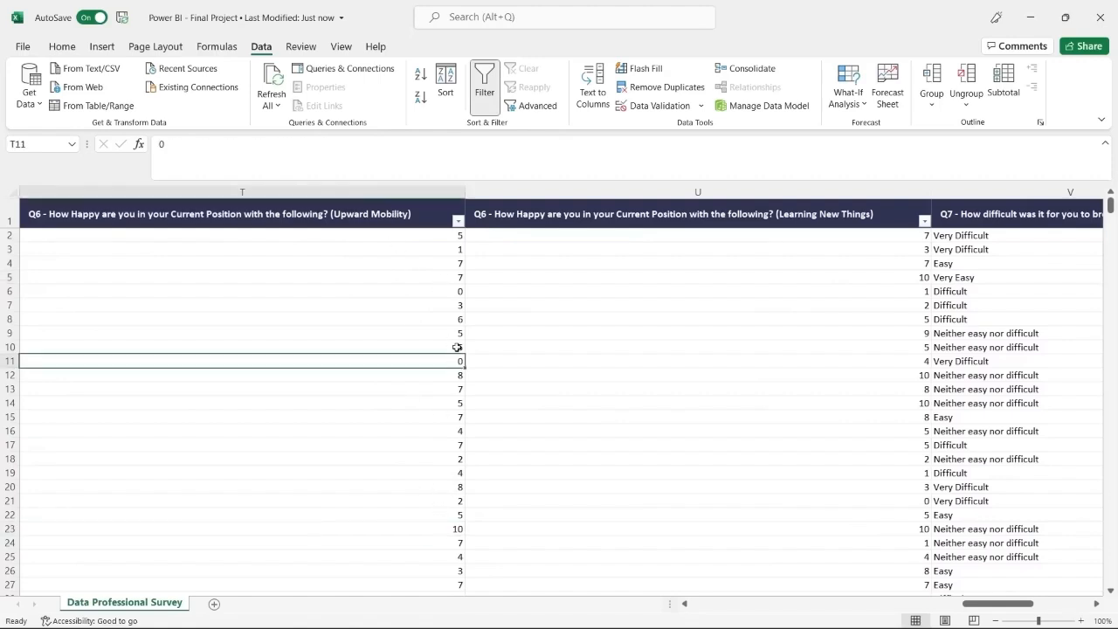
pyautogui.click(449, 253)
pyautogui.click(616, 356)
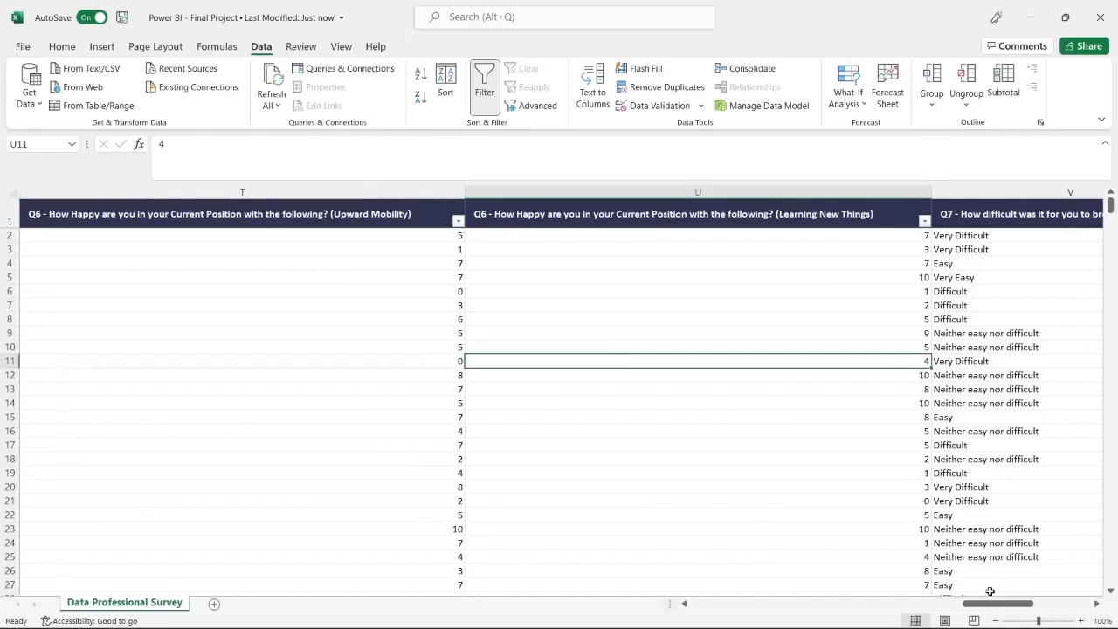
# Examine the answers in the Q7 difficulty of breaking into data column and the Q8 new job priority column
pyautogui.moveTo(994, 603); pyautogui.dragTo(1022, 604)
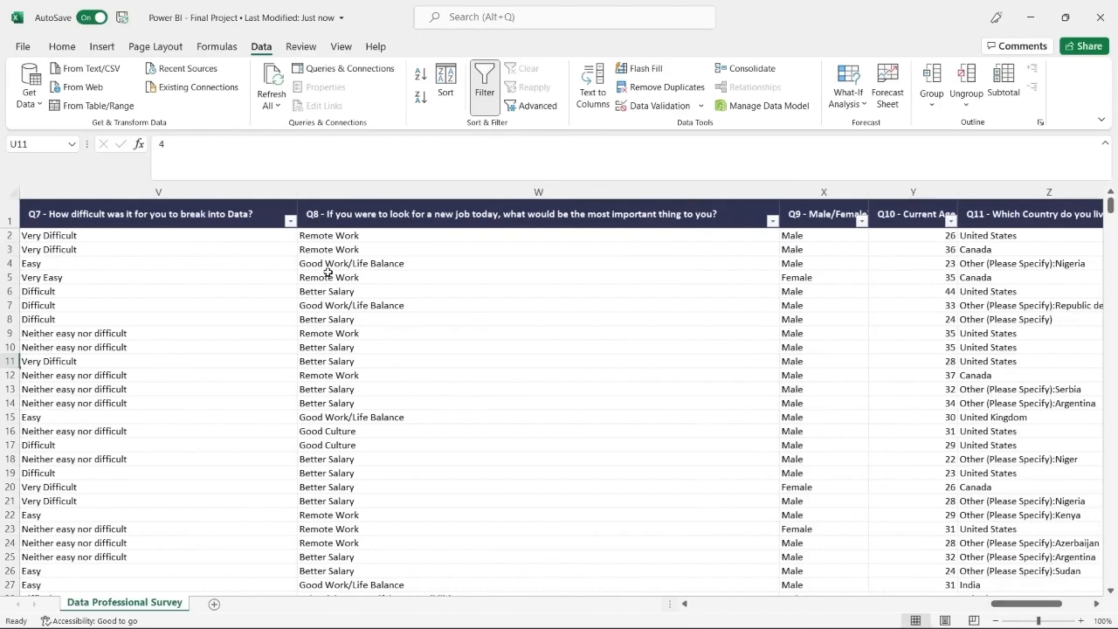
pyautogui.click(104, 239)
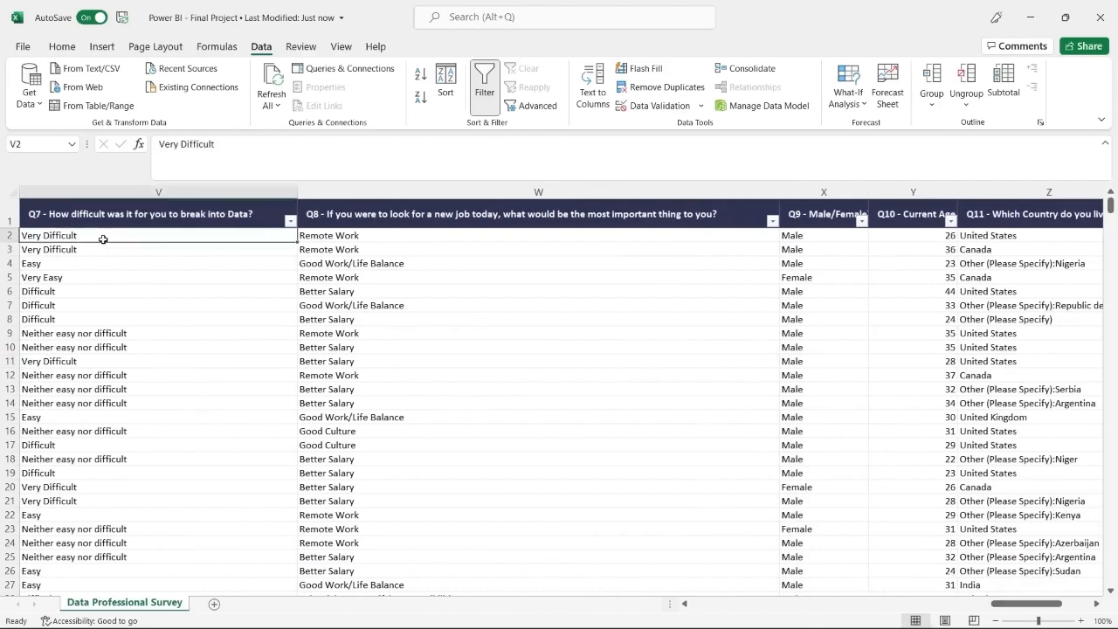
pyautogui.moveTo(103, 240); pyautogui.dragTo(105, 285)
pyautogui.click(105, 288)
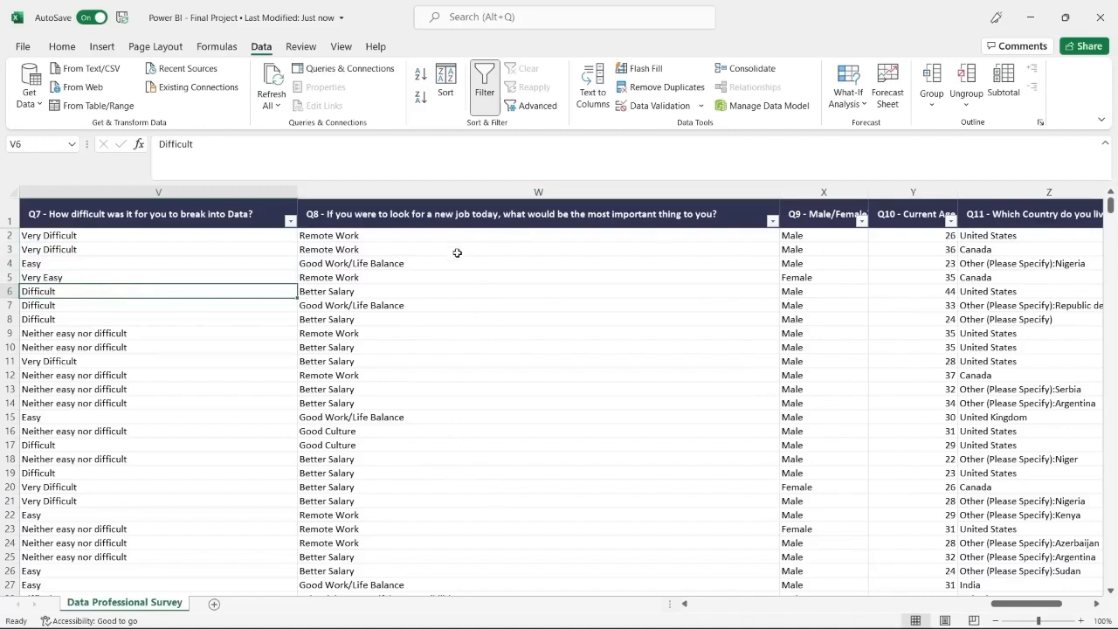
# Review the ages listed for the Q10 Current Age column and filter it to show only age 92
pyautogui.moveTo(1004, 609); pyautogui.dragTo(1036, 609)
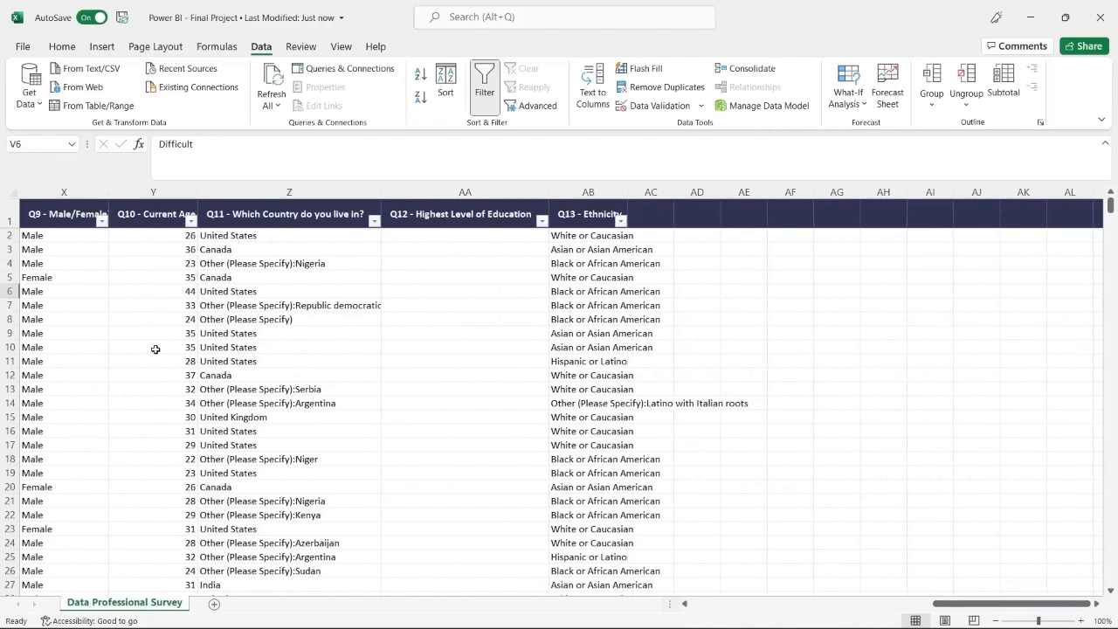
pyautogui.click(192, 221)
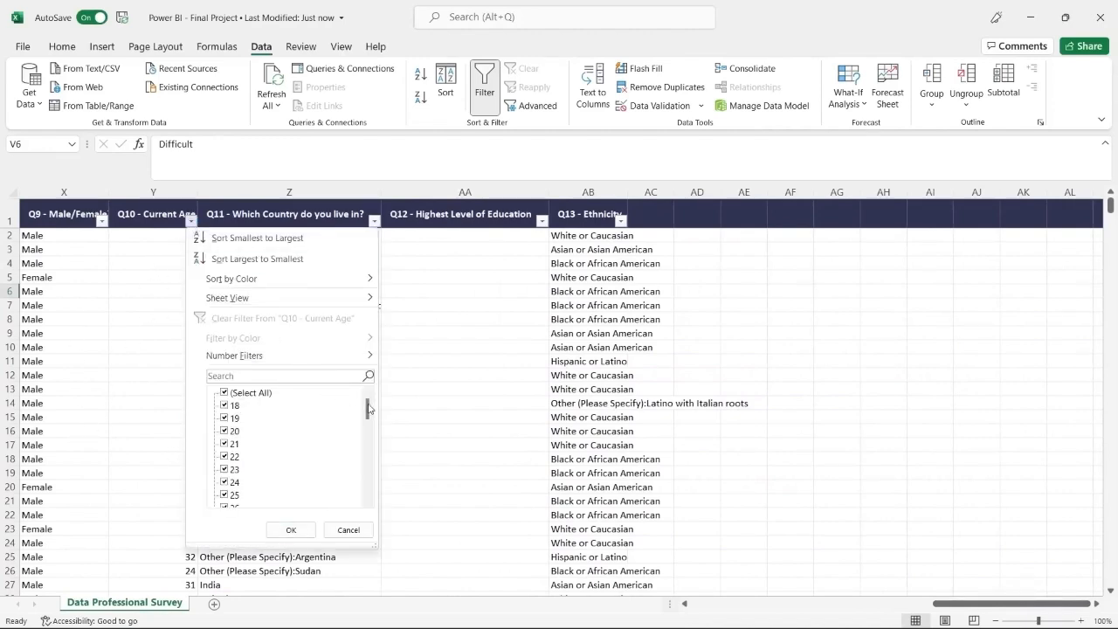
pyautogui.moveTo(369, 408); pyautogui.dragTo(369, 494)
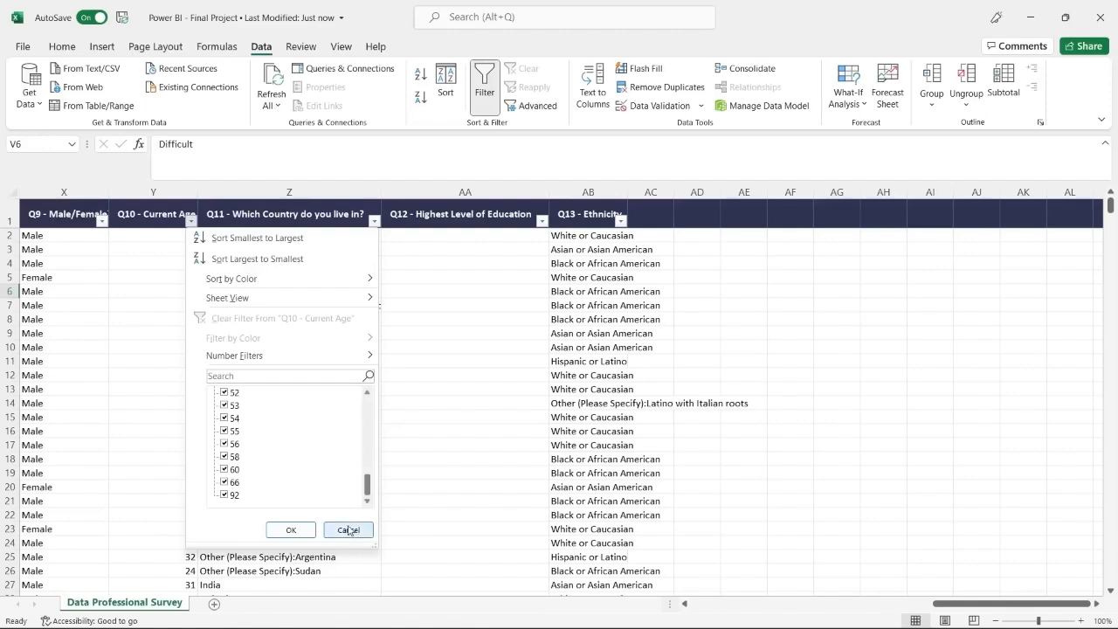
pyautogui.click(368, 406)
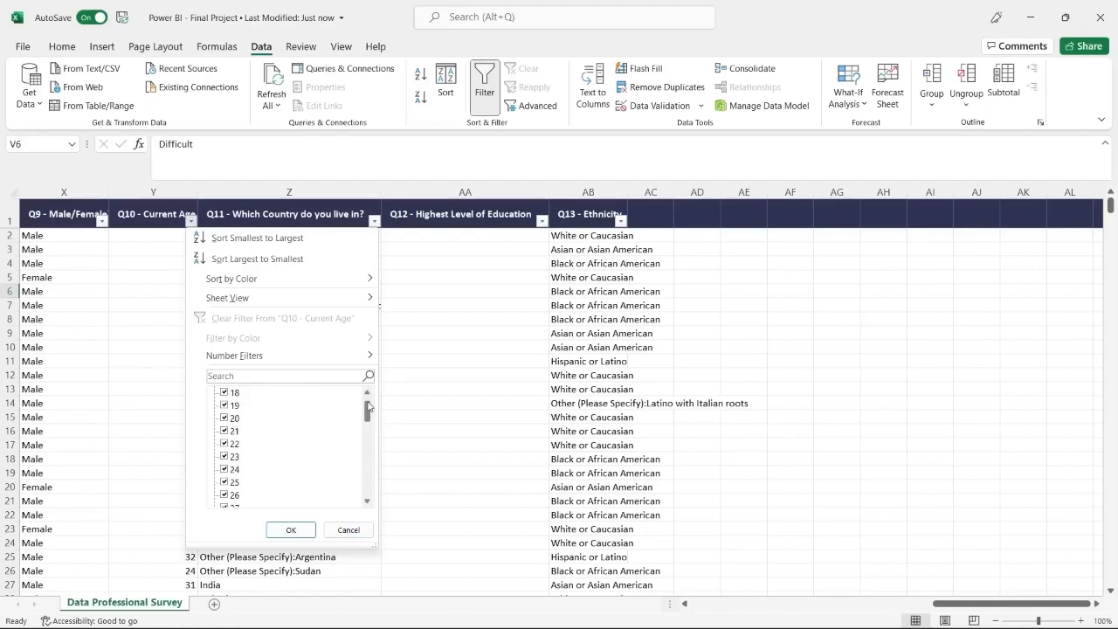
pyautogui.scroll(1, 371, 408)
pyautogui.click(269, 395)
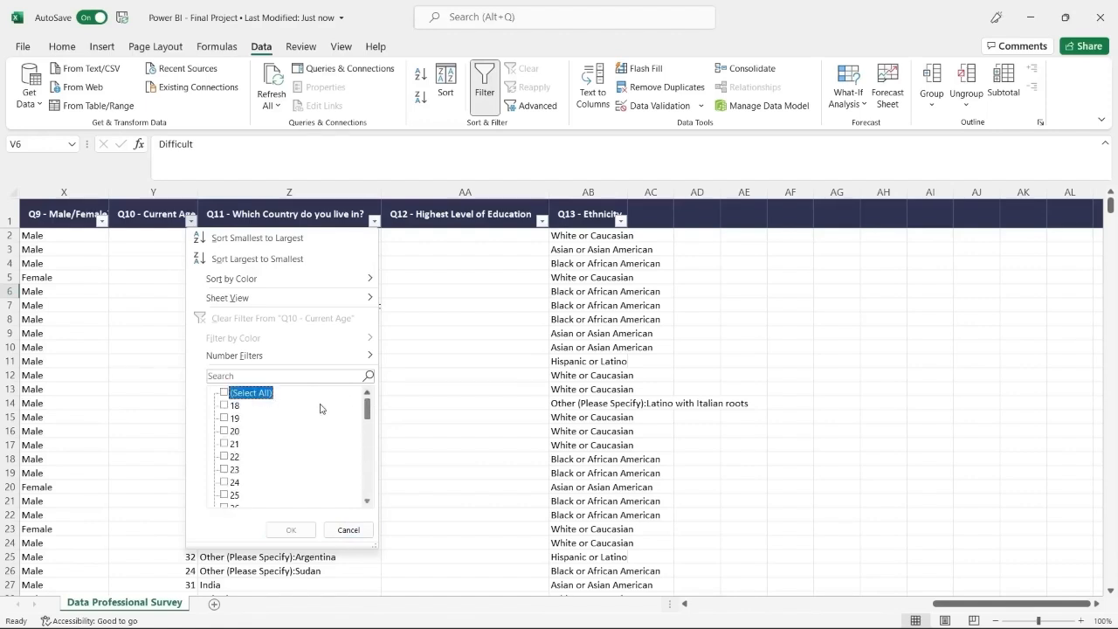
pyautogui.moveTo(369, 410); pyautogui.dragTo(367, 494)
pyautogui.click(230, 495)
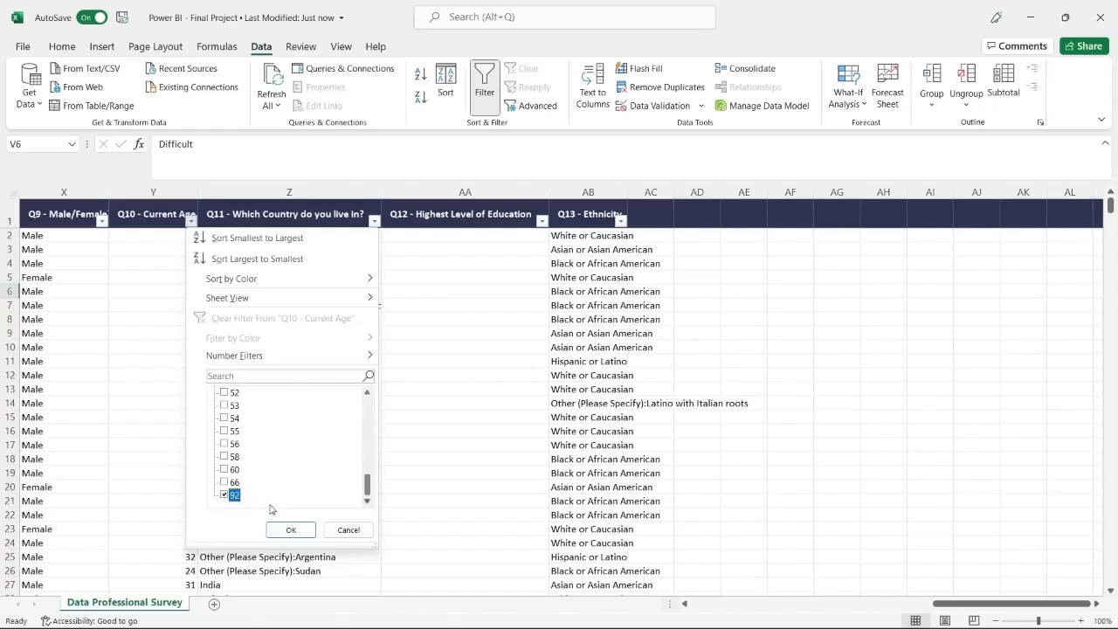
pyautogui.click(291, 529)
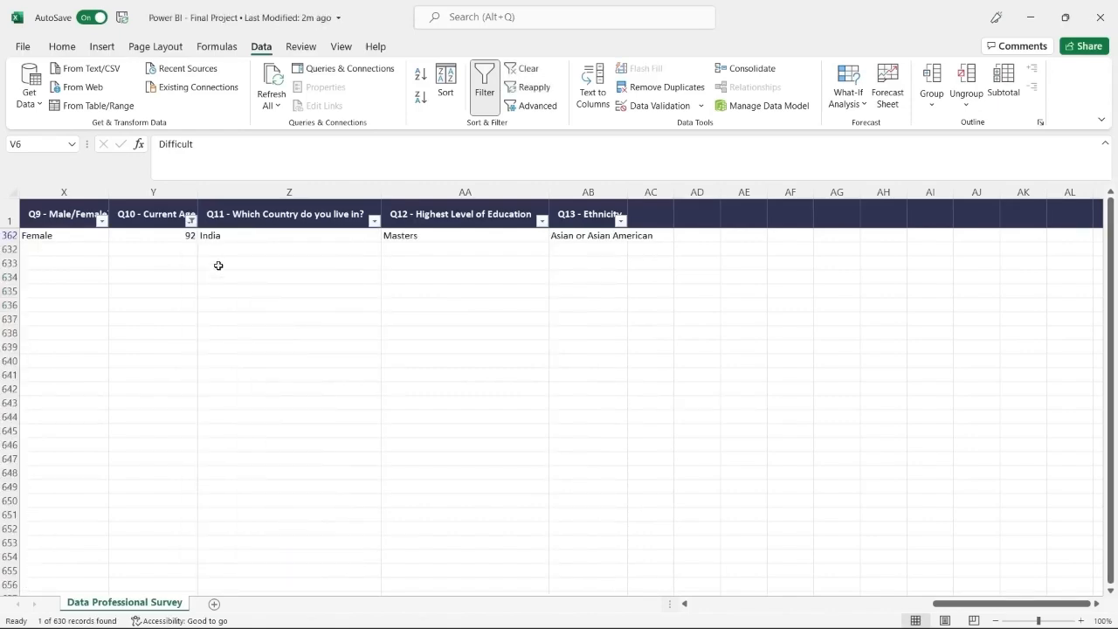
# Undo the age filter and look over the survey columns from Q13 Ethnicity back to Email
pyautogui.hotkey('ctrl', 'z')
pyautogui.click(542, 331)
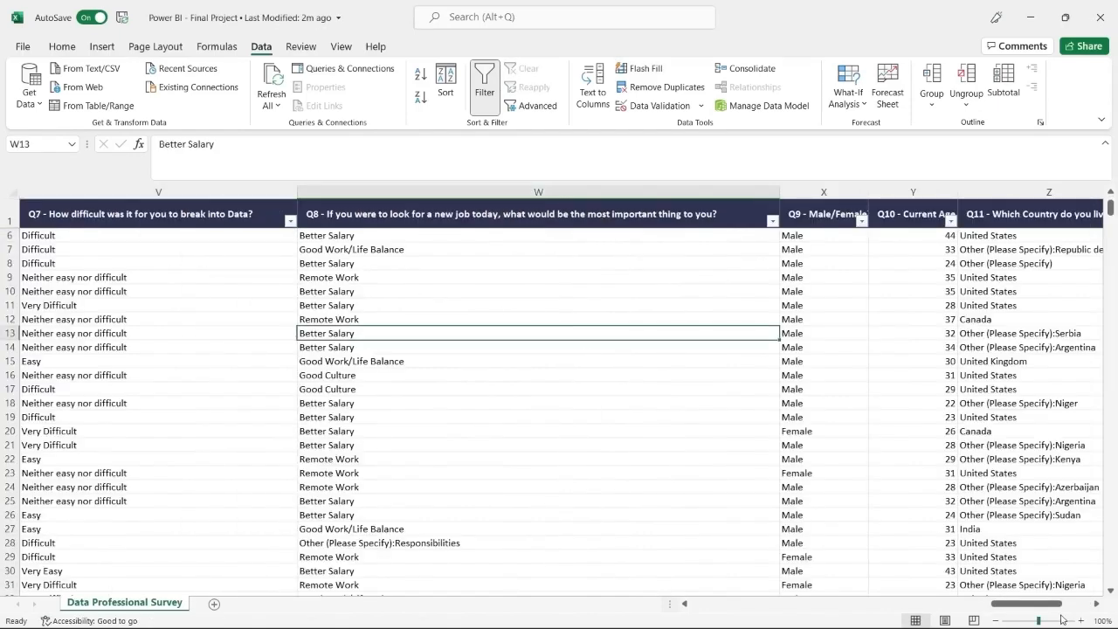
pyautogui.moveTo(1050, 604); pyautogui.dragTo(1085, 603)
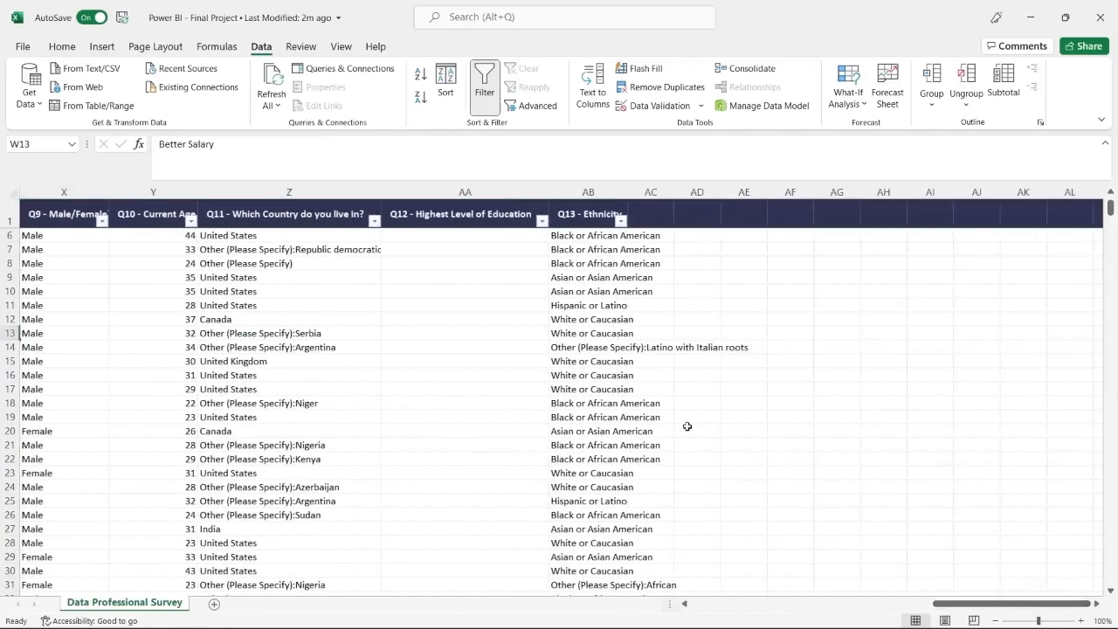
pyautogui.moveTo(990, 606); pyautogui.dragTo(751, 618)
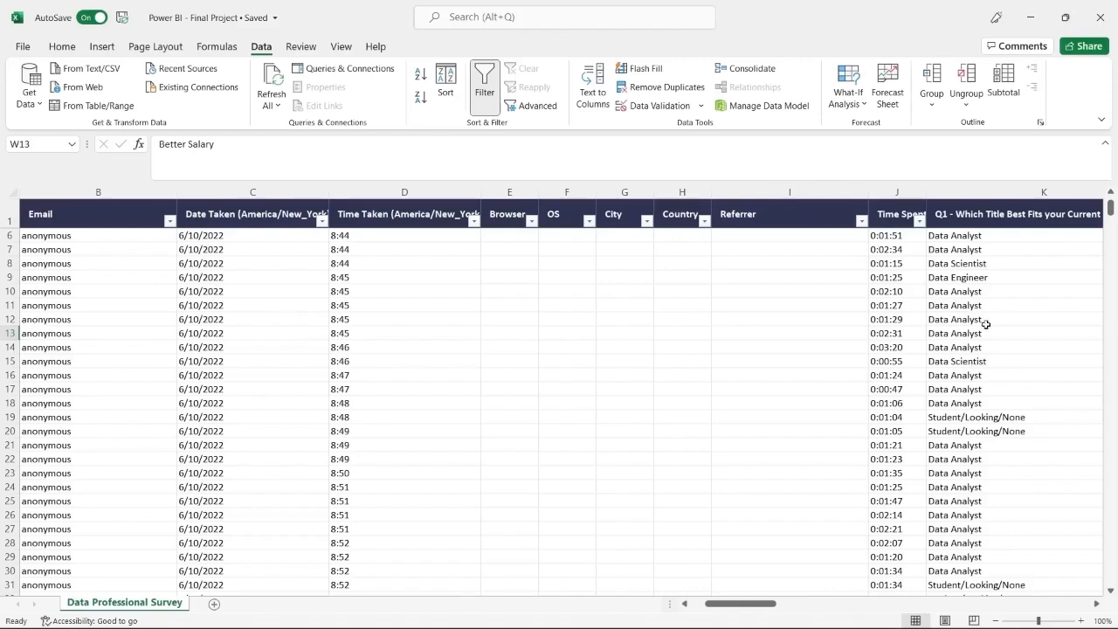
# Close the workbook, switch to Power BI Desktop, and import the Data Professional Survey sheet from Power BI - Final Project into Power Query Editor
pyautogui.click(1100, 16)
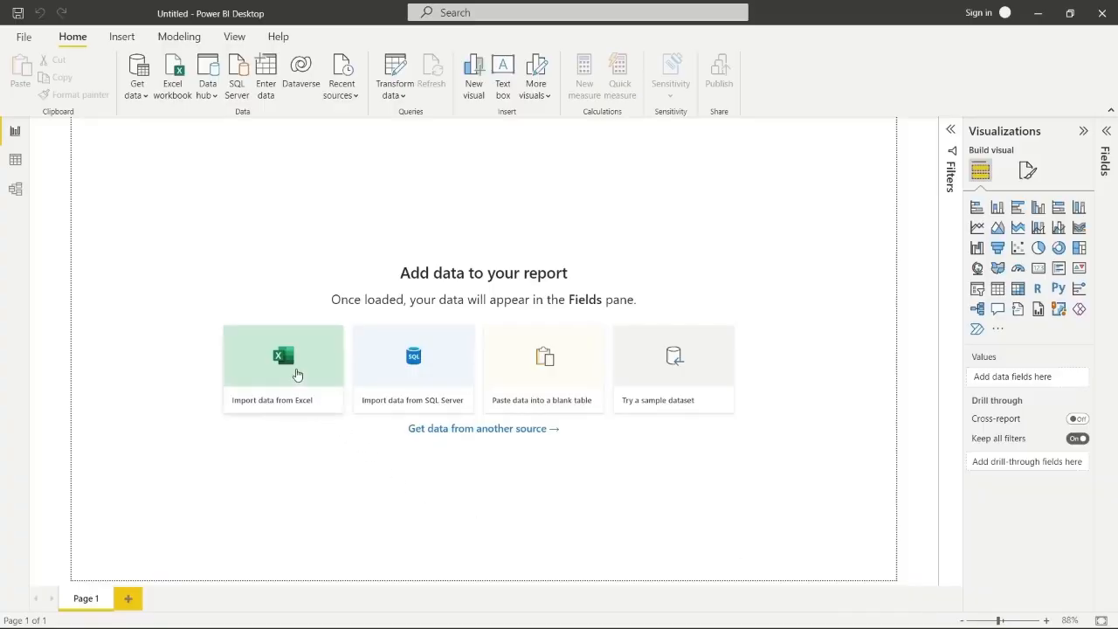
pyautogui.click(297, 374)
pyautogui.click(254, 331)
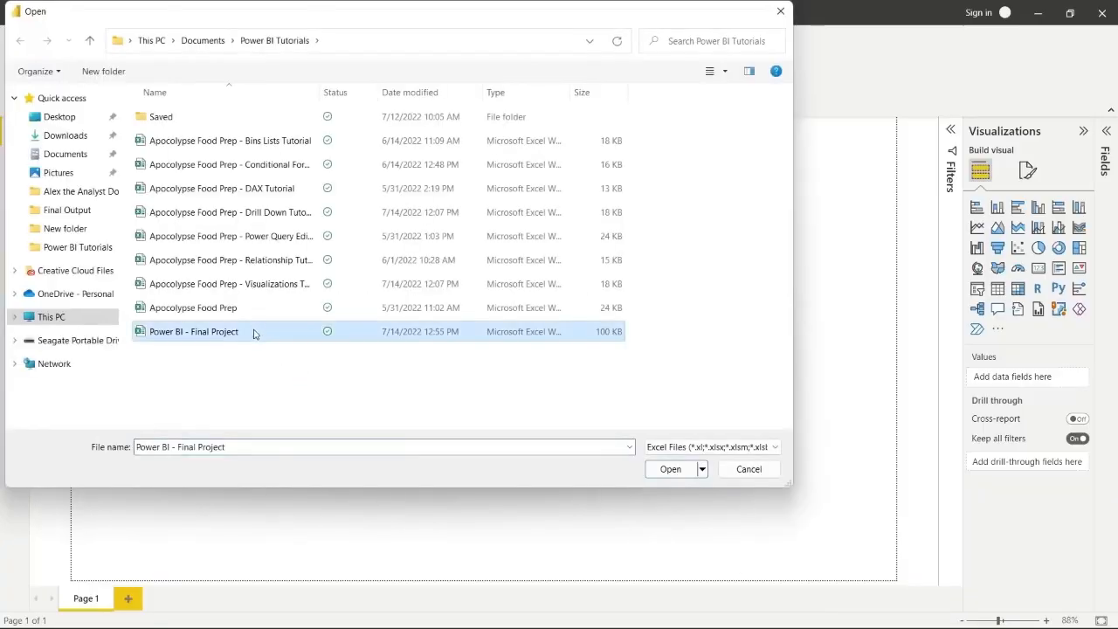
pyautogui.click(670, 470)
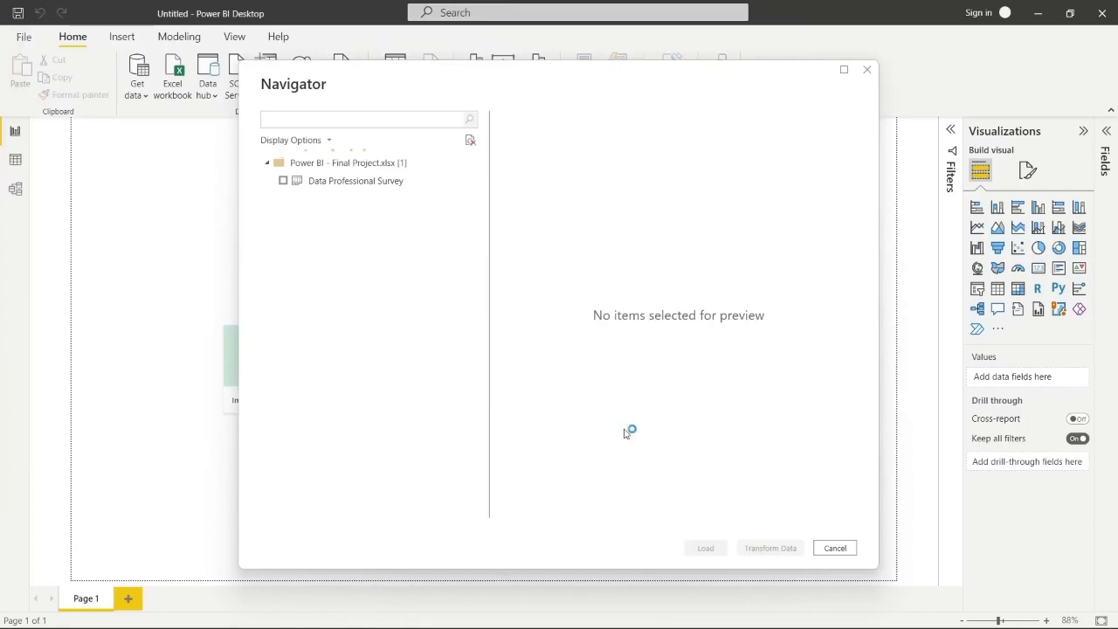
pyautogui.click(283, 181)
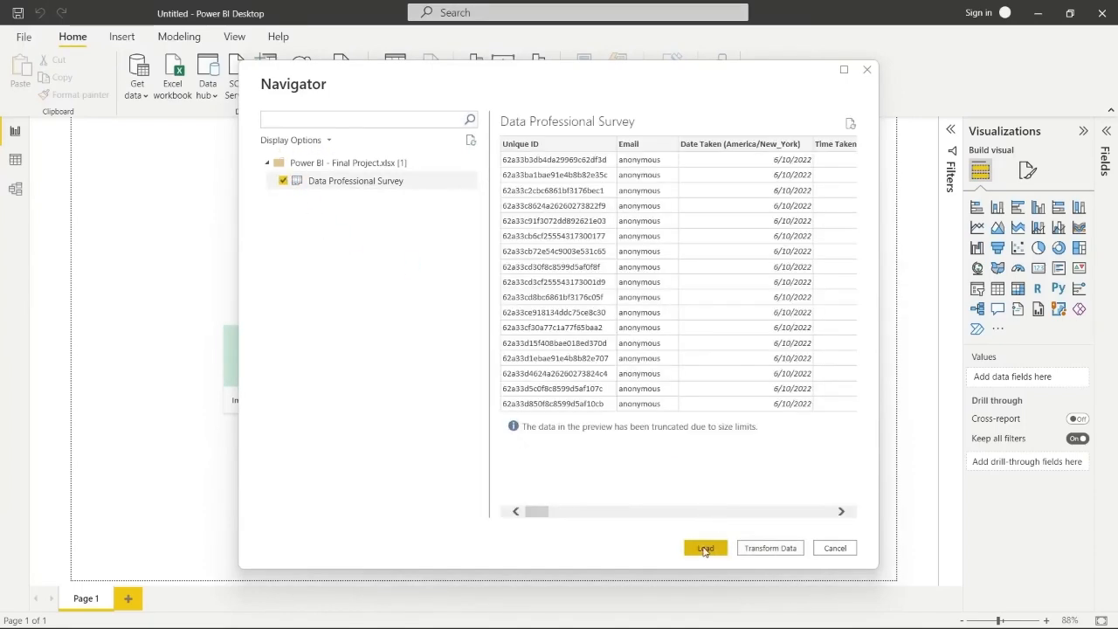
pyautogui.click(778, 548)
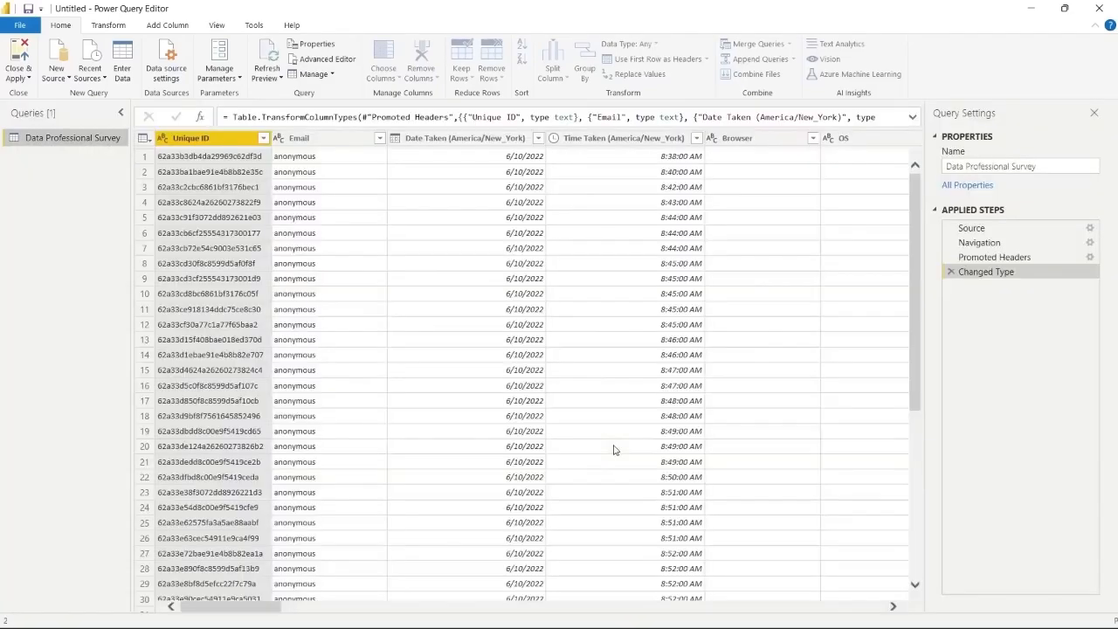
# Remove the empty Browser, OS, City, Country and Referrer columns from the Data Professional Survey query
pyautogui.moveTo(262, 607)
pyautogui.mouseDown()
pyautogui.moveTo(430, 595)
pyautogui.moveTo(253, 601)
pyautogui.mouseUp()
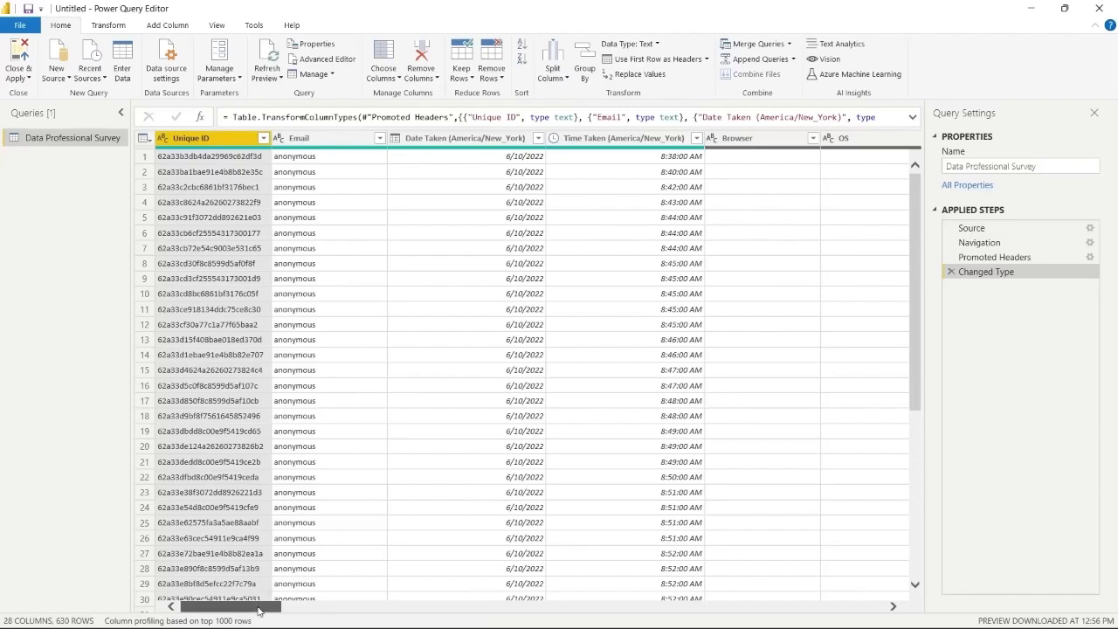
pyautogui.moveTo(259, 612); pyautogui.dragTo(332, 606)
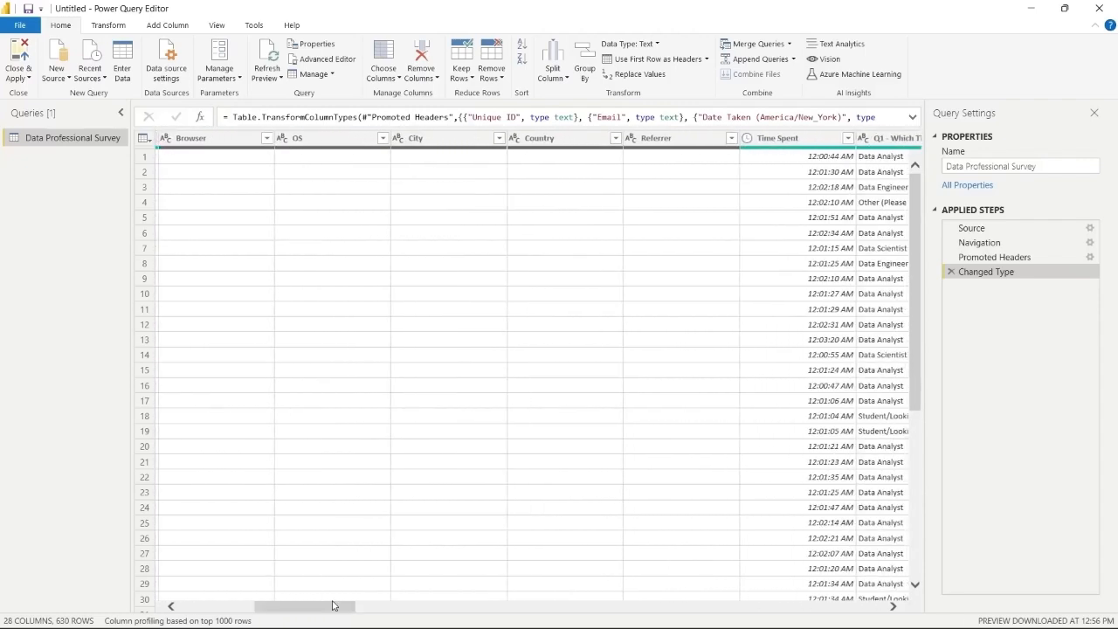
pyautogui.click(210, 138)
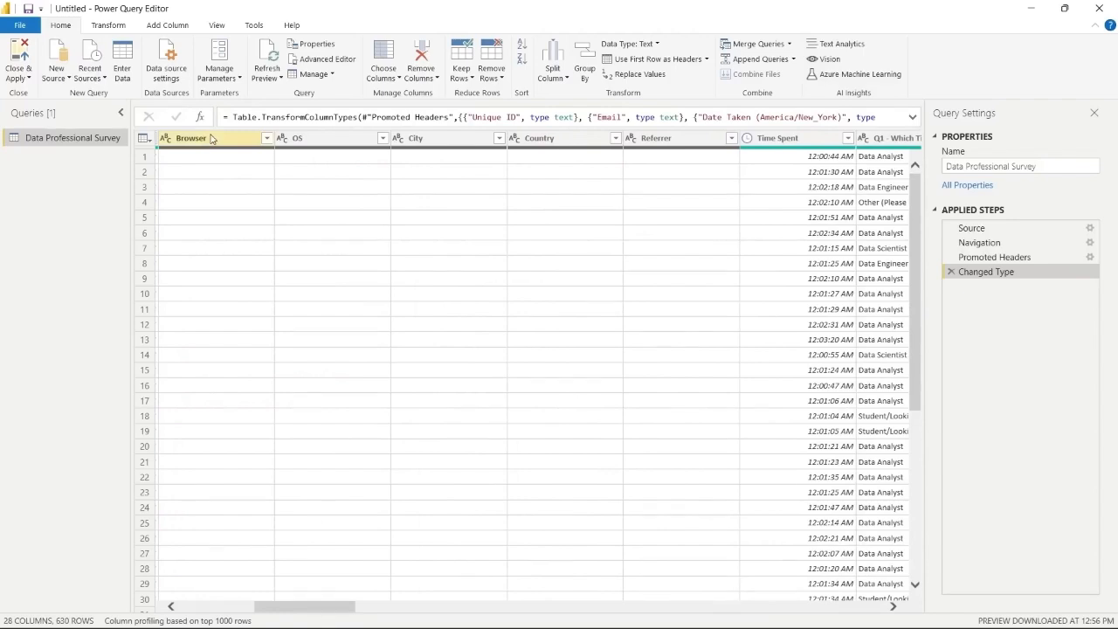
pyautogui.click(219, 139)
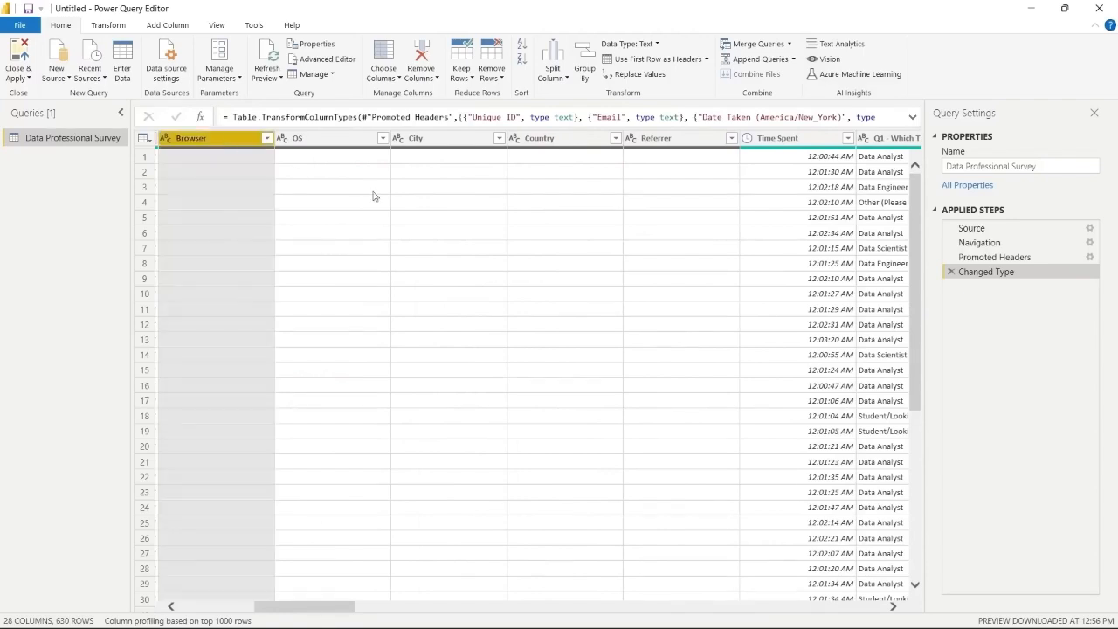
pyautogui.keyDown('shift'); pyautogui.click(686, 139); pyautogui.keyUp('shift')
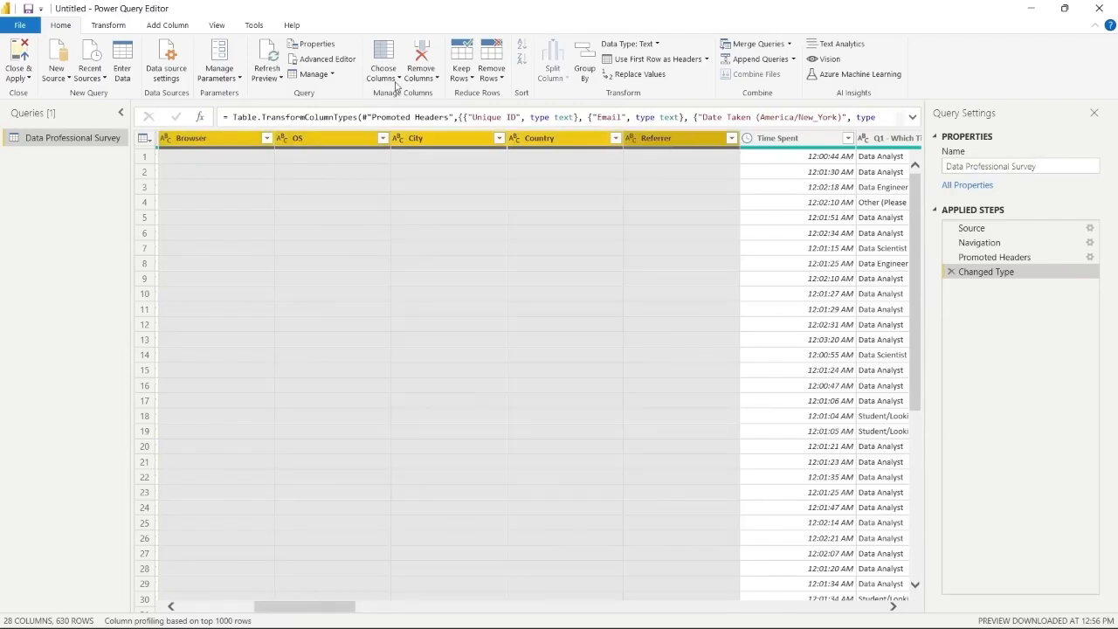
pyautogui.click(421, 53)
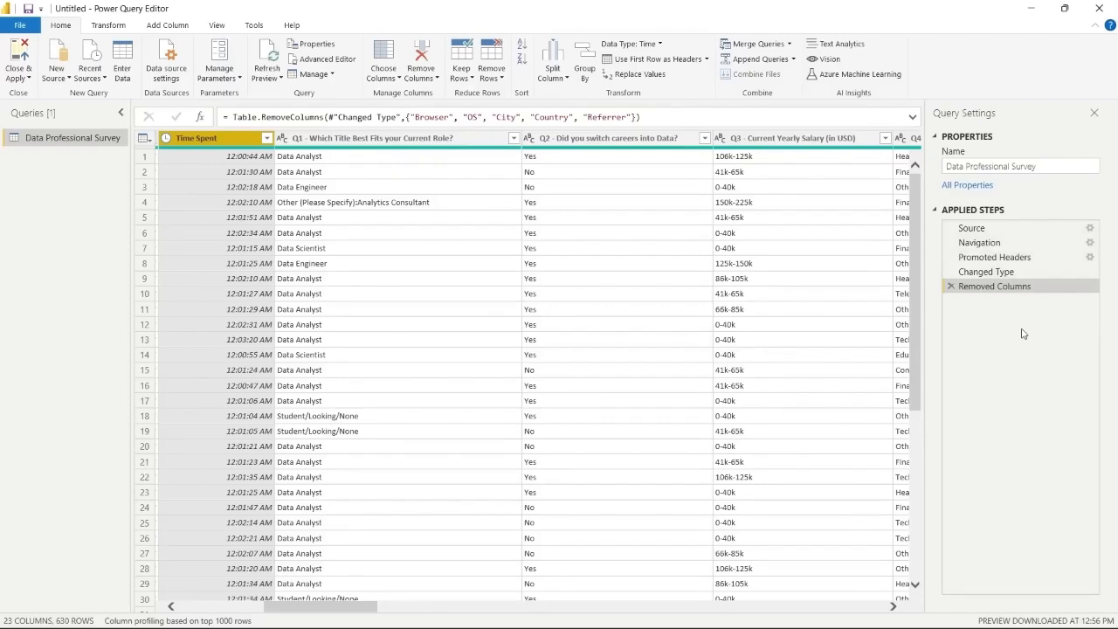
# Review the distinct job titles in the Q1 current role column, including the many Other (Please Specify) entries
pyautogui.click(441, 325)
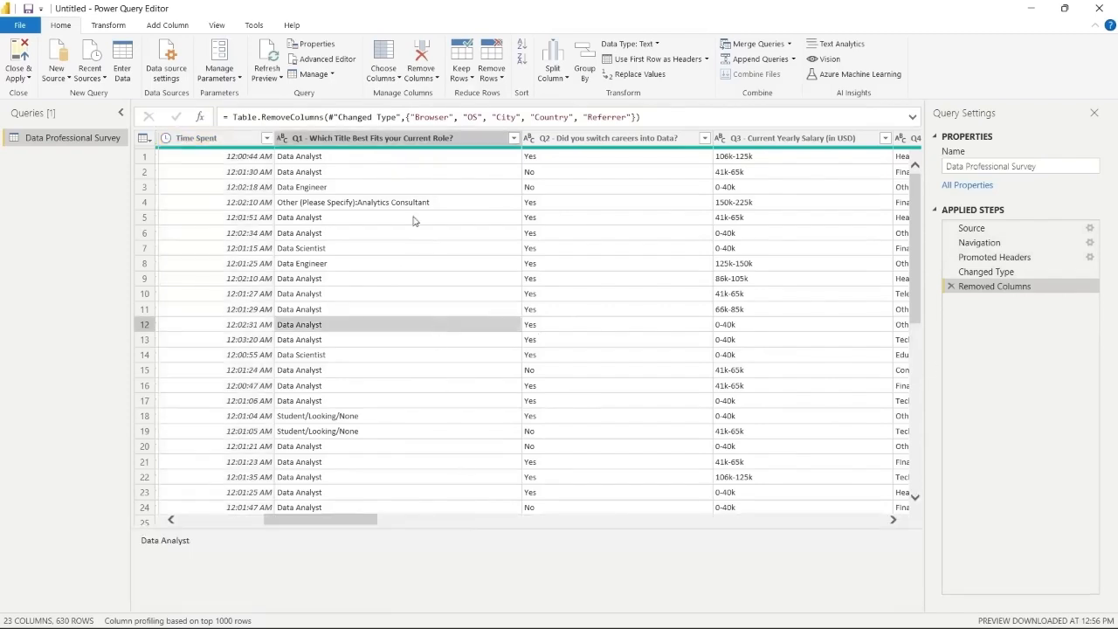
pyautogui.click(447, 141)
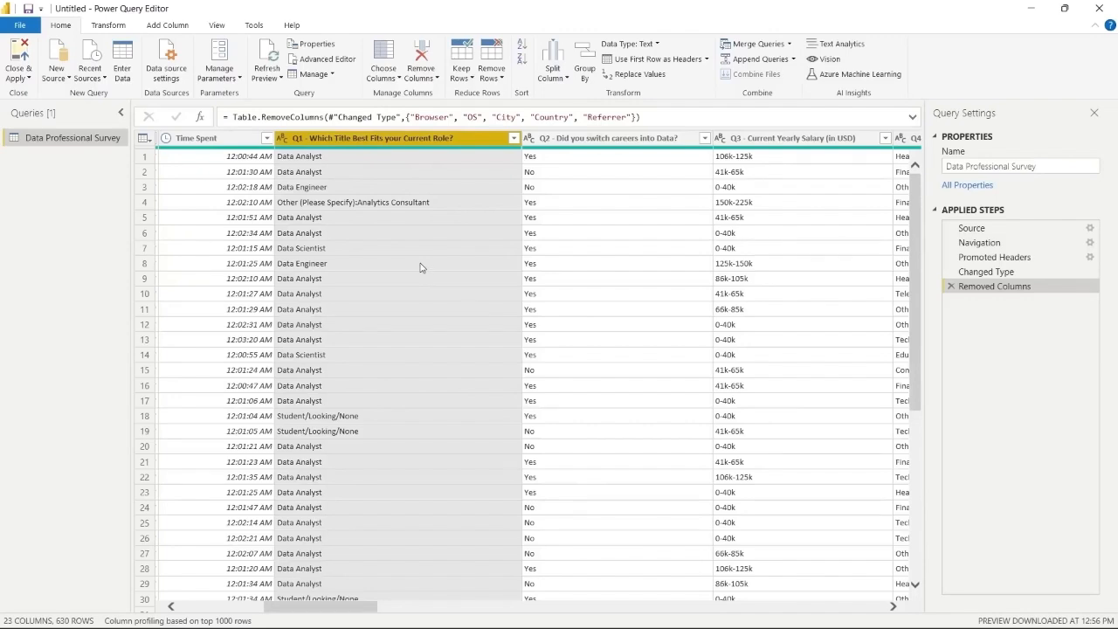
pyautogui.click(408, 234)
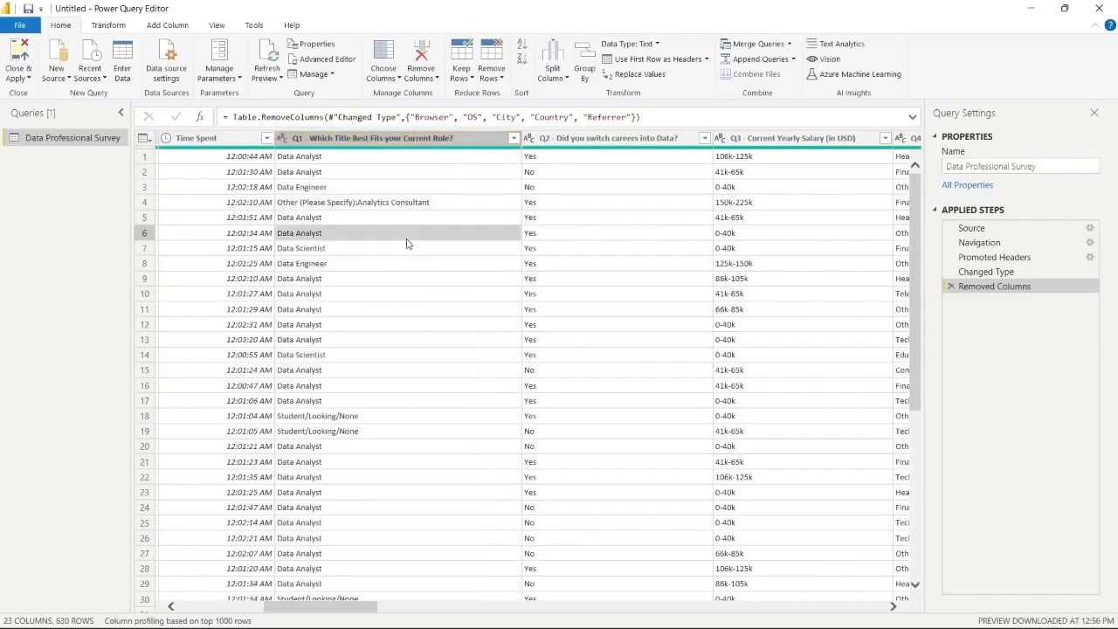
pyautogui.click(514, 138)
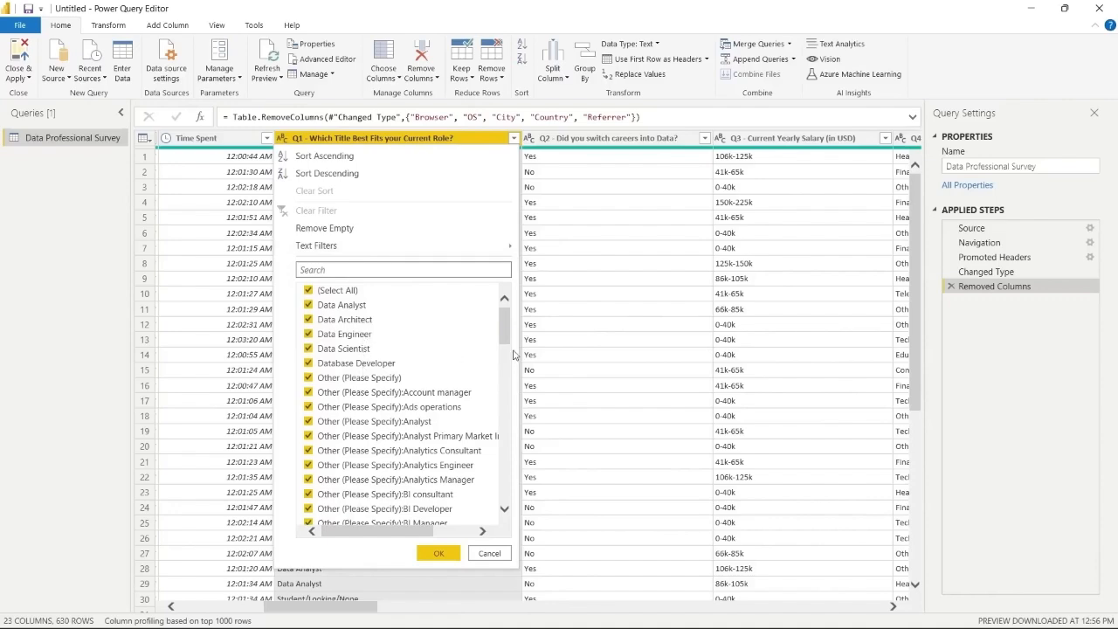
pyautogui.moveTo(505, 328); pyautogui.dragTo(505, 463)
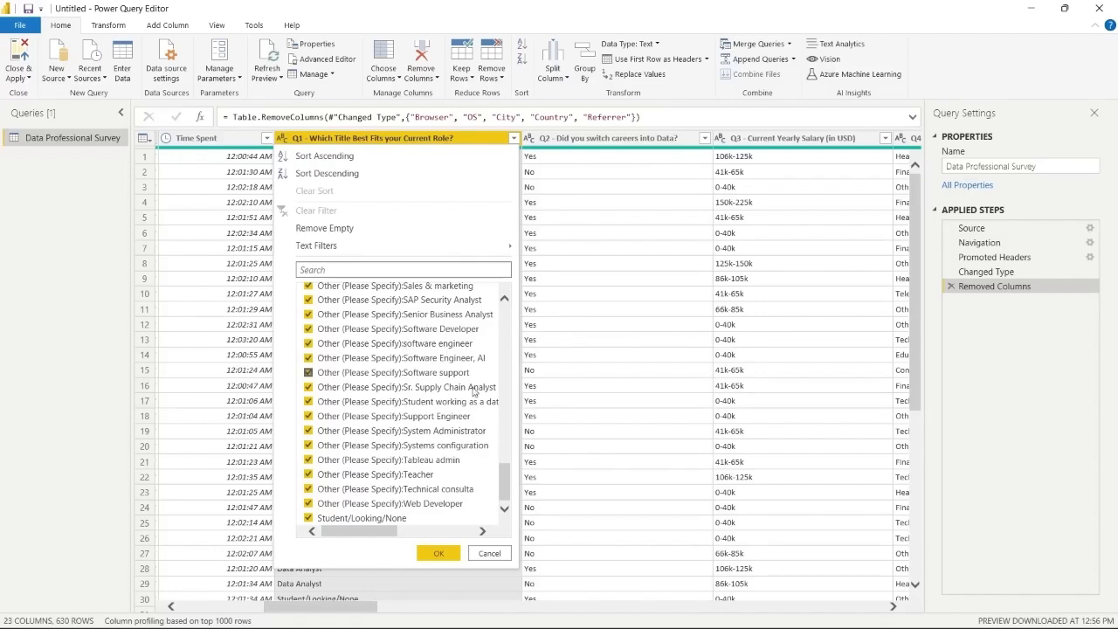
pyautogui.moveTo(507, 479); pyautogui.dragTo(507, 453)
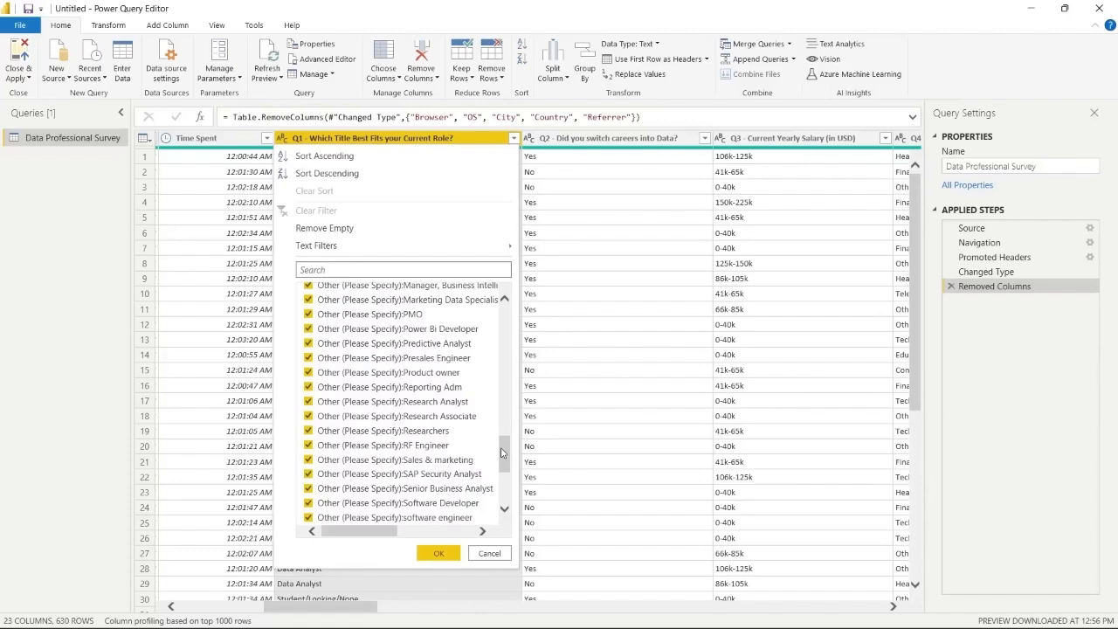
pyautogui.moveTo(503, 452); pyautogui.dragTo(503, 376)
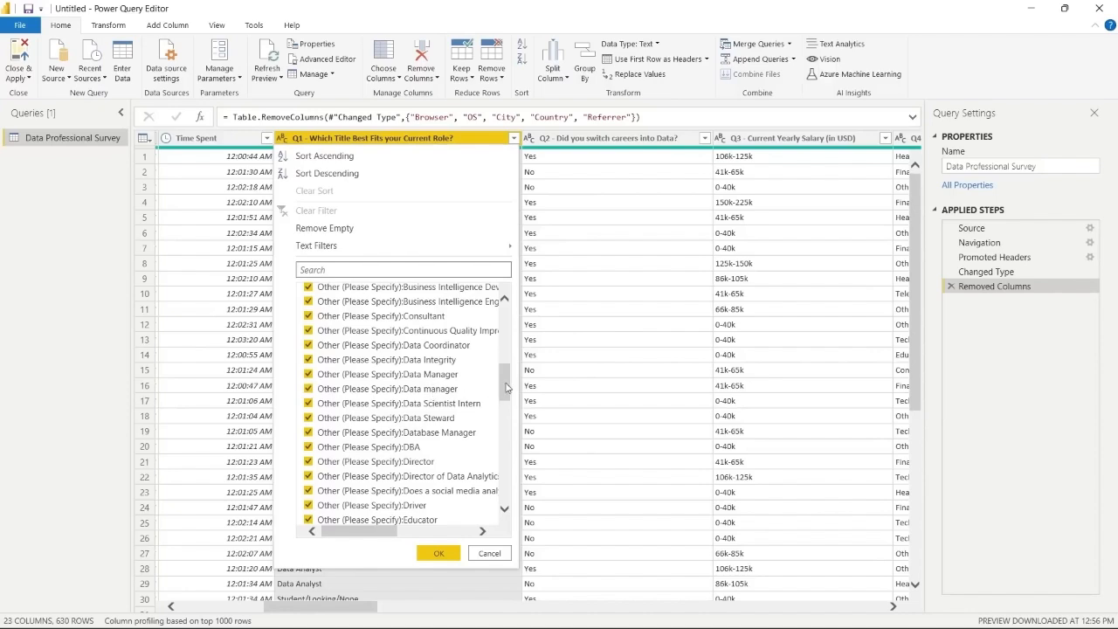
pyautogui.moveTo(507, 389); pyautogui.dragTo(507, 320)
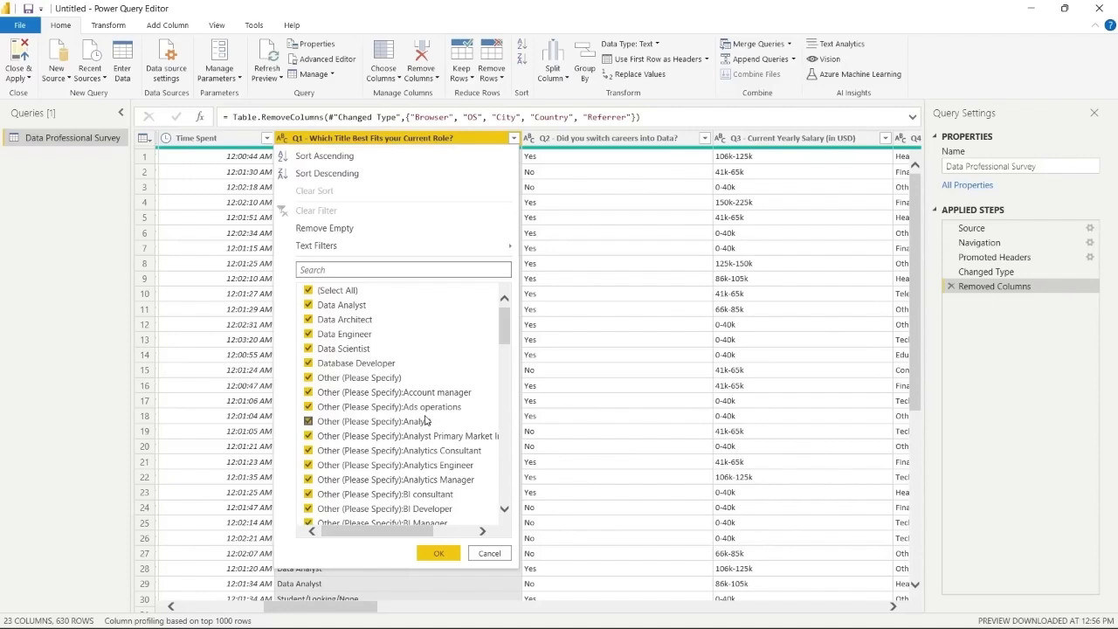
pyautogui.click(490, 553)
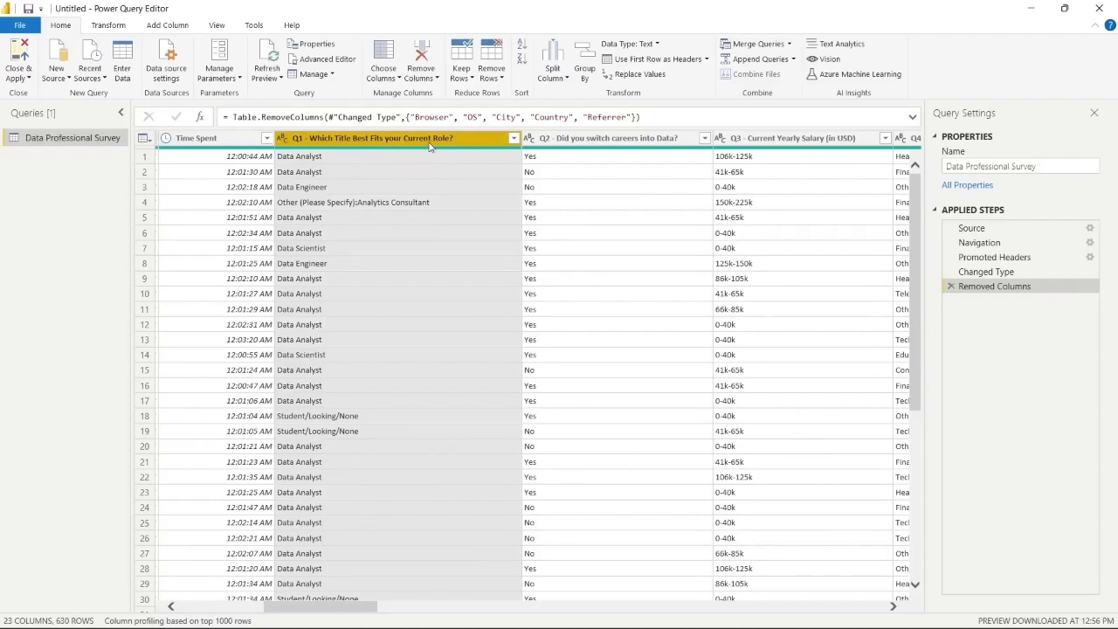
# Split the Q1 current role column at the left-most occurrence of the custom delimiter "("
pyautogui.click(556, 77)
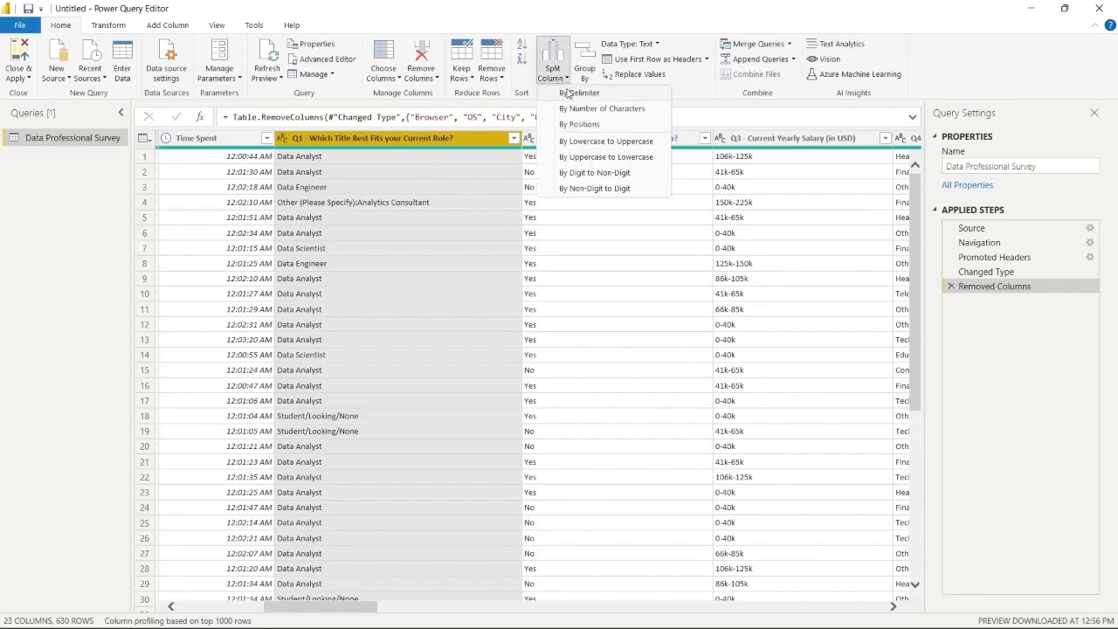
pyautogui.click(568, 93)
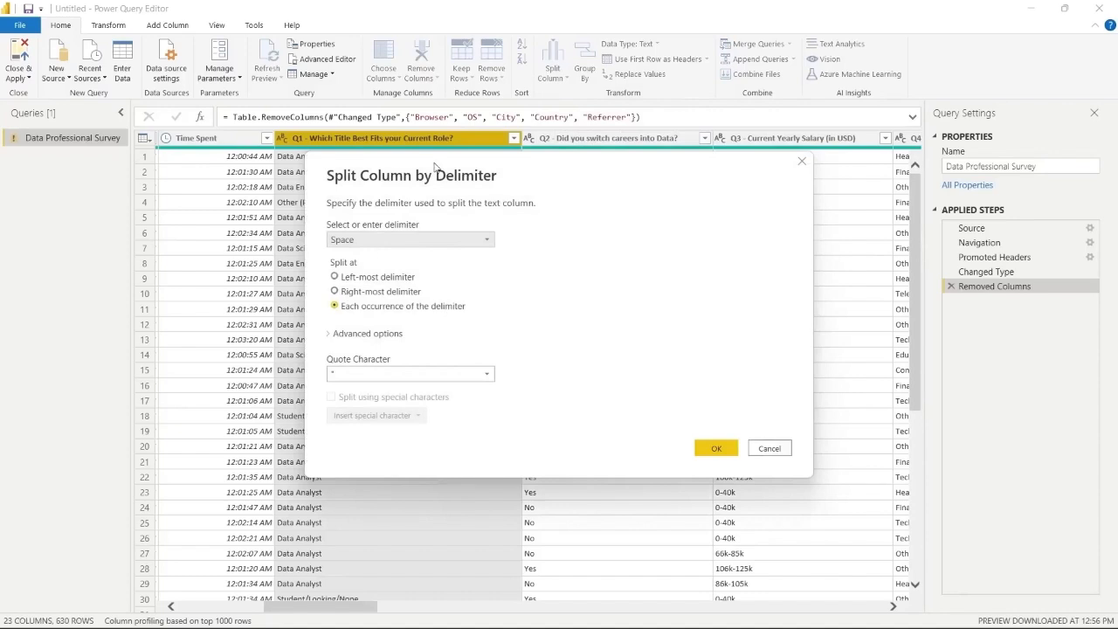
pyautogui.moveTo(434, 166); pyautogui.dragTo(626, 165)
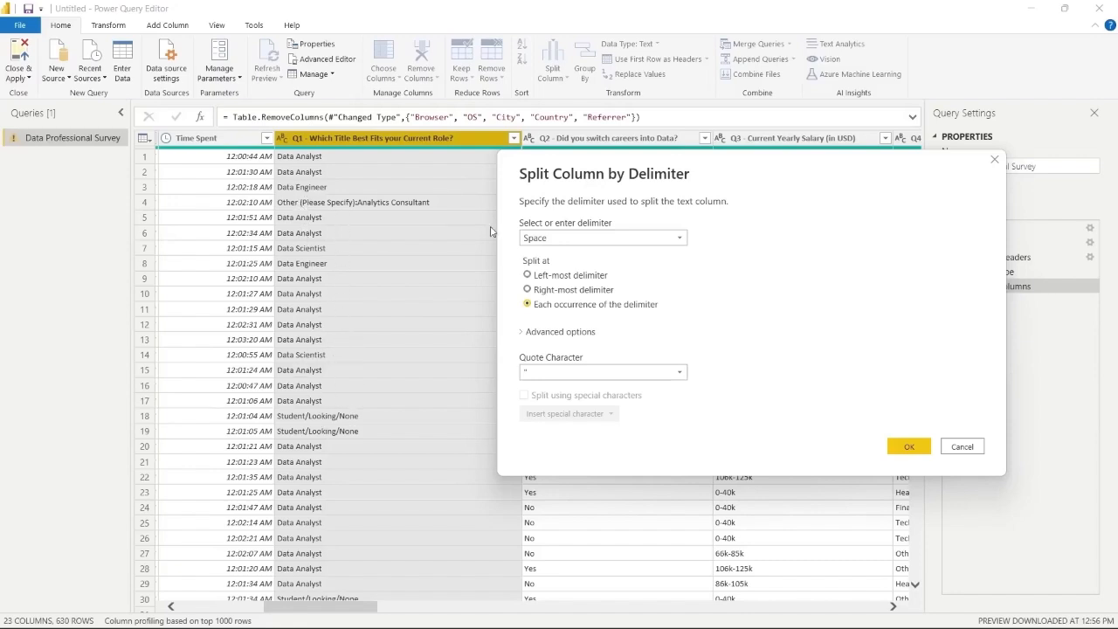
pyautogui.click(563, 239)
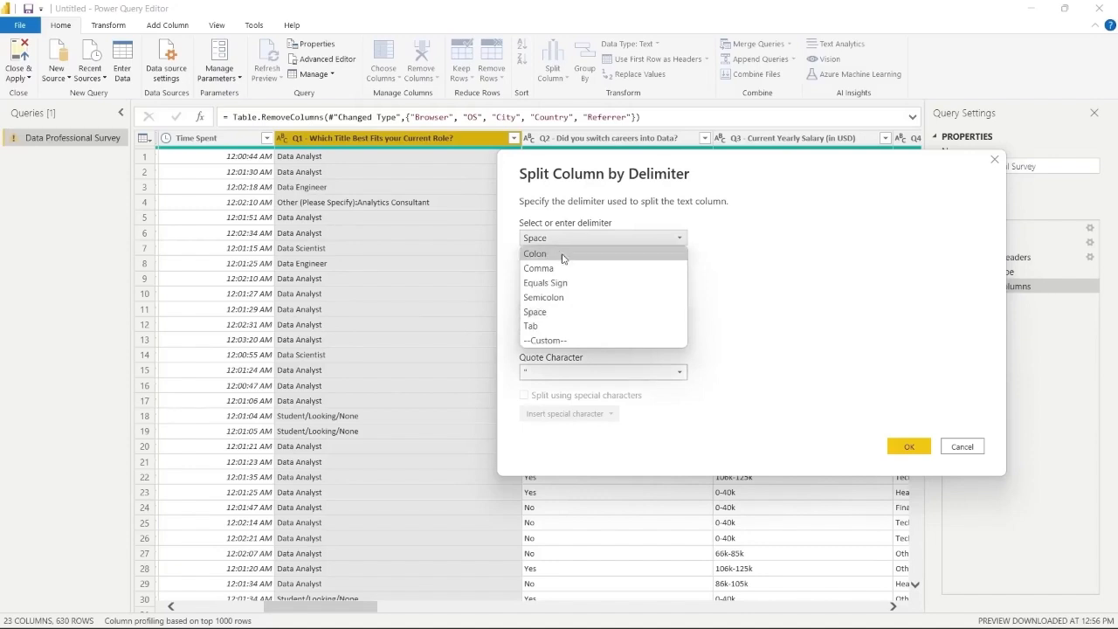
pyautogui.click(568, 340)
pyautogui.click(594, 259)
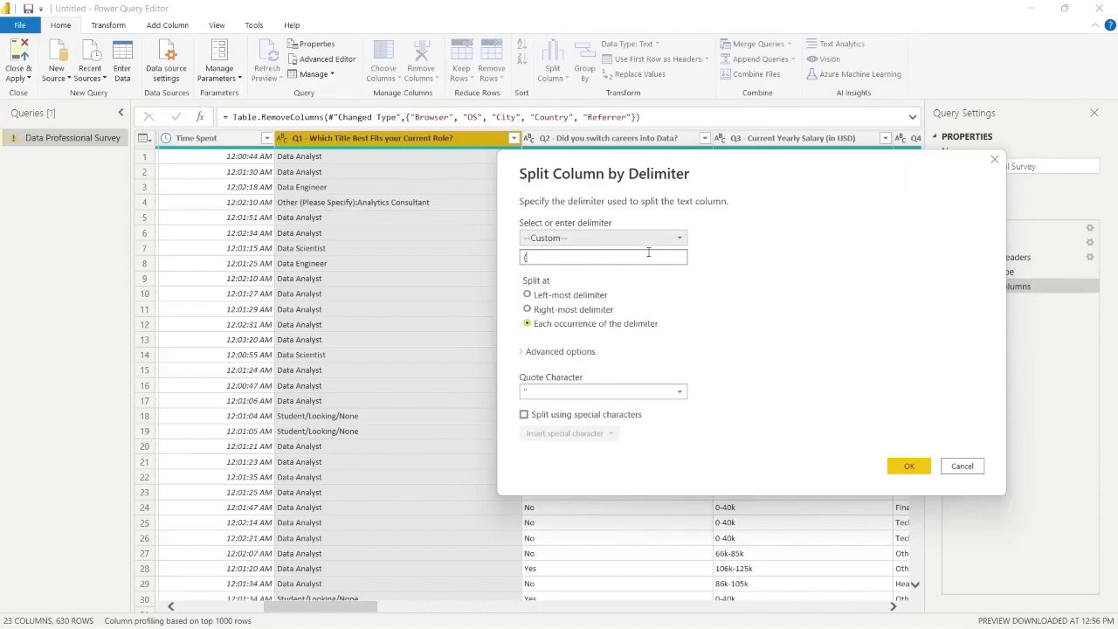
pyautogui.click(529, 297)
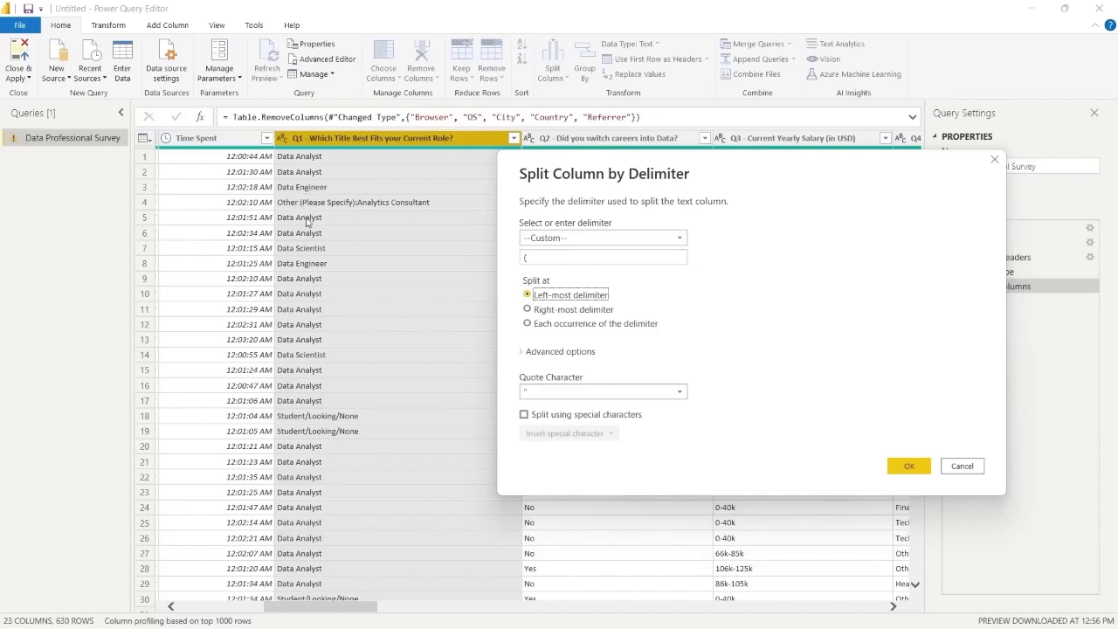
pyautogui.click(524, 256)
pyautogui.write('(')
pyautogui.click(909, 466)
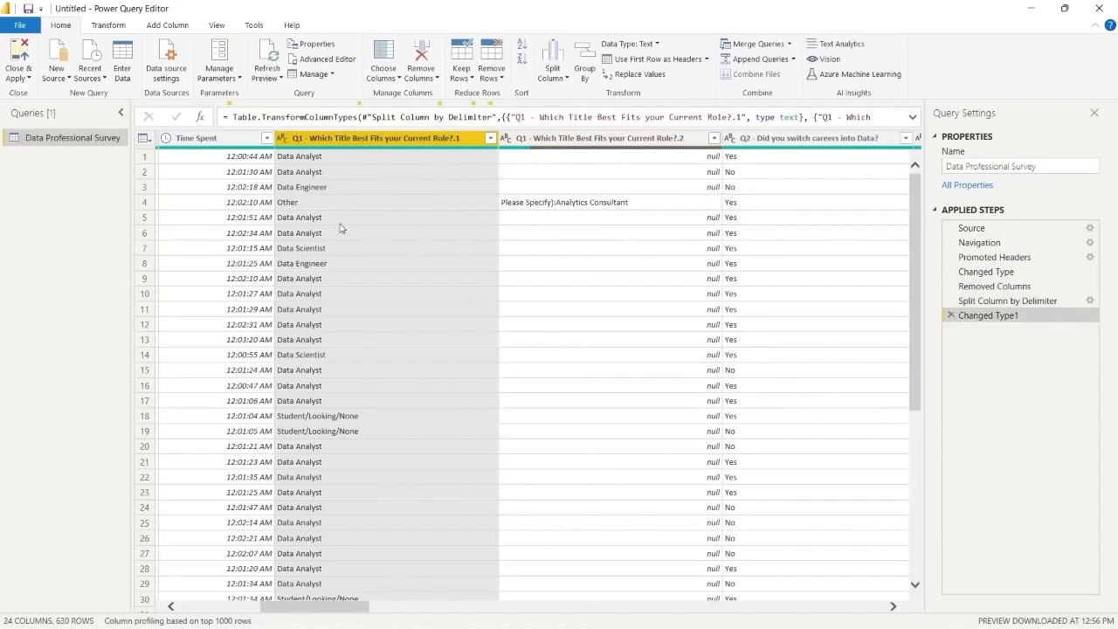
# Check the role values in the first split Q1 column and remove the second split column, Q1 - Which Title Best Fits your Current Role?.2
pyautogui.click(491, 138)
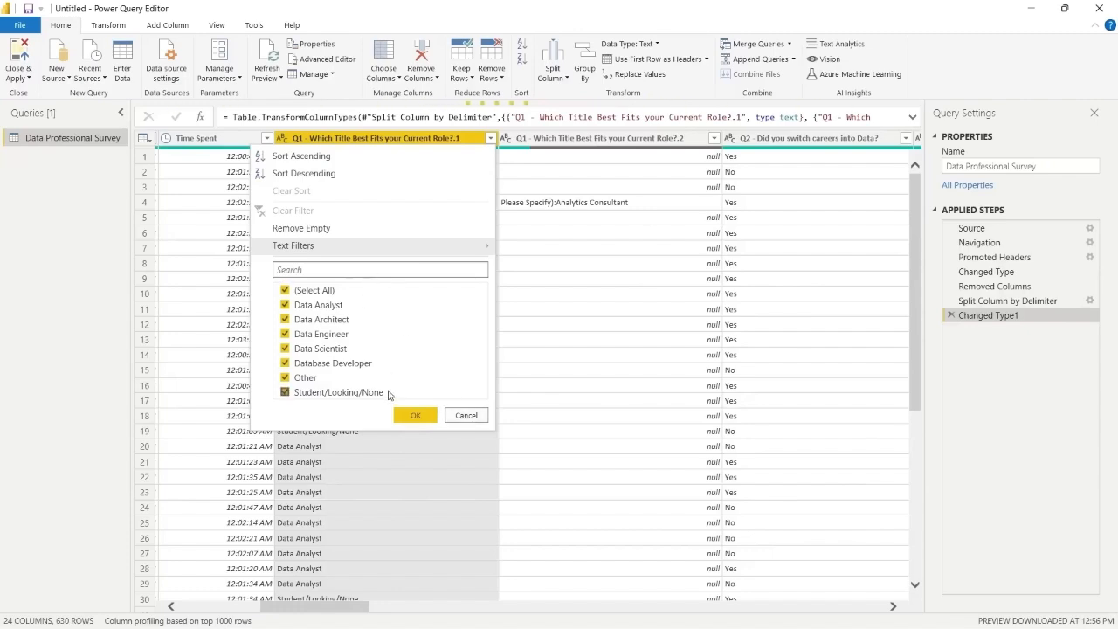
pyautogui.click(466, 415)
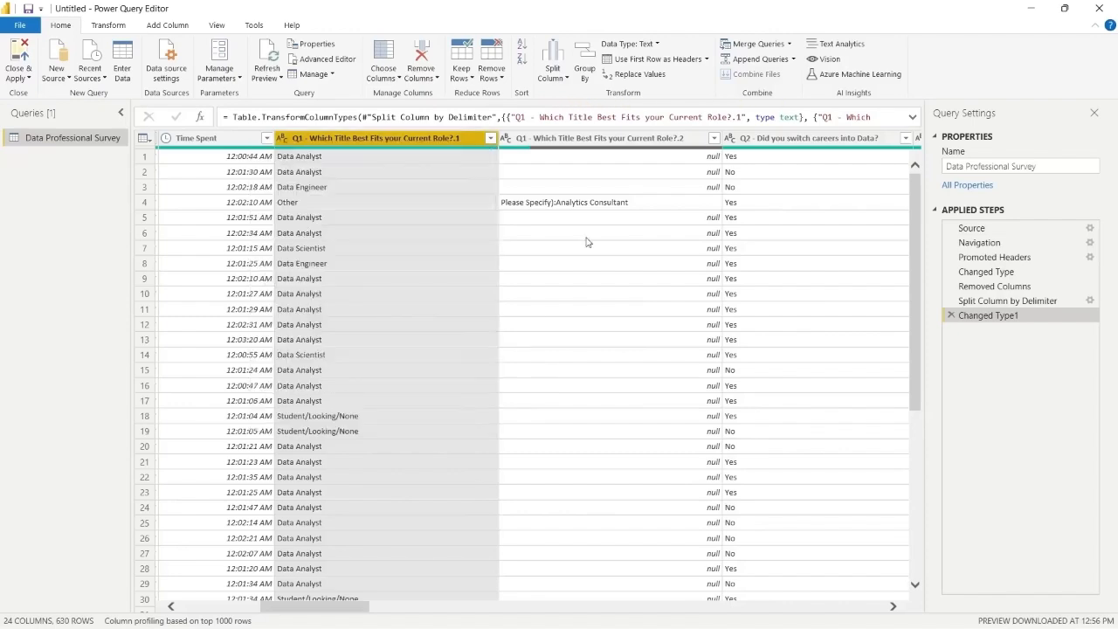
pyautogui.click(657, 147)
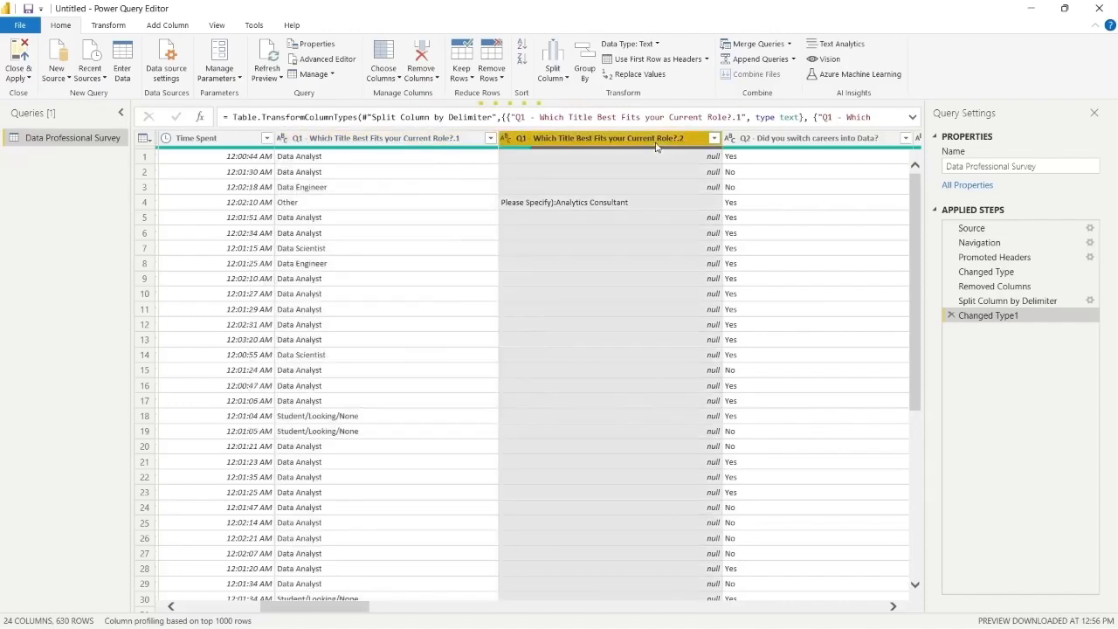
pyautogui.click(422, 54)
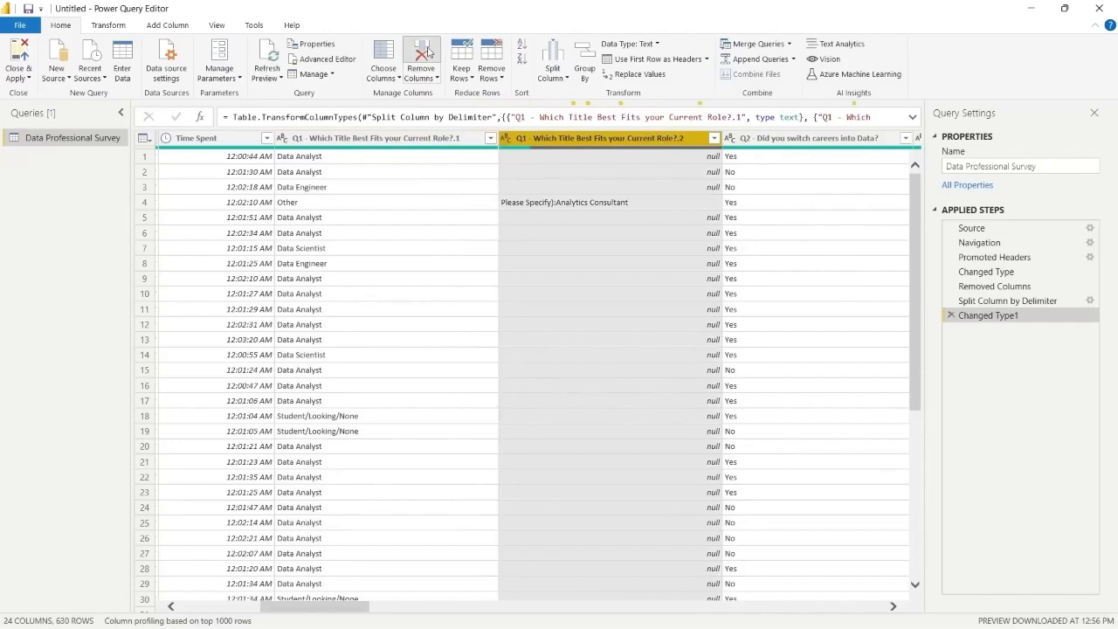
# Review the Q5 - Favorite Programming Language answers and split that column at the left-most colon
pyautogui.click(523, 312)
pyautogui.moveTo(354, 519); pyautogui.dragTo(439, 527)
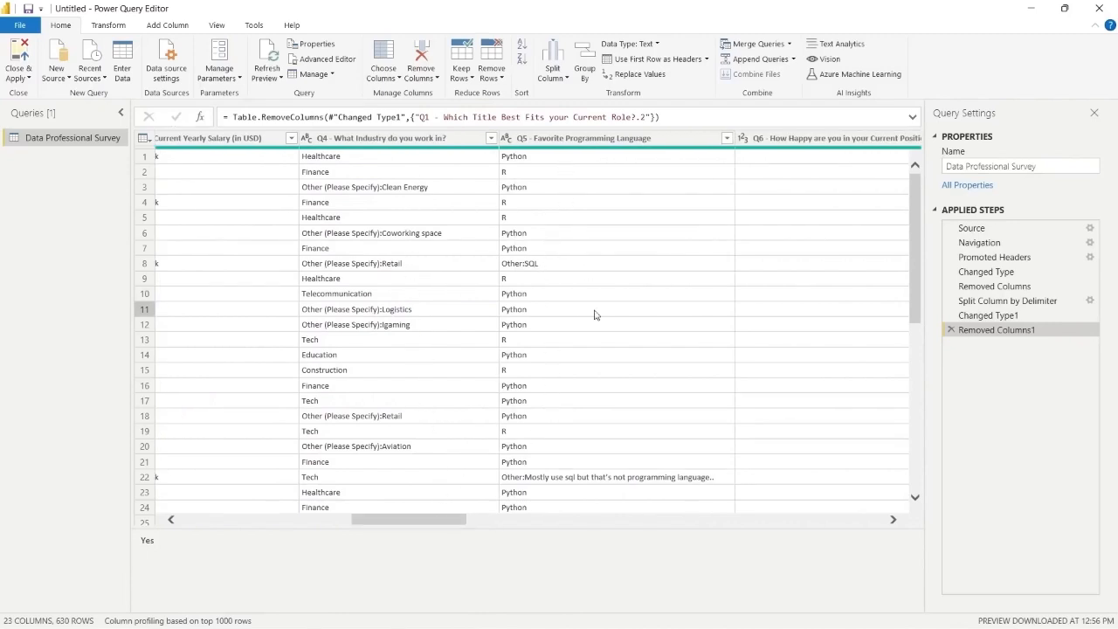
pyautogui.click(646, 461)
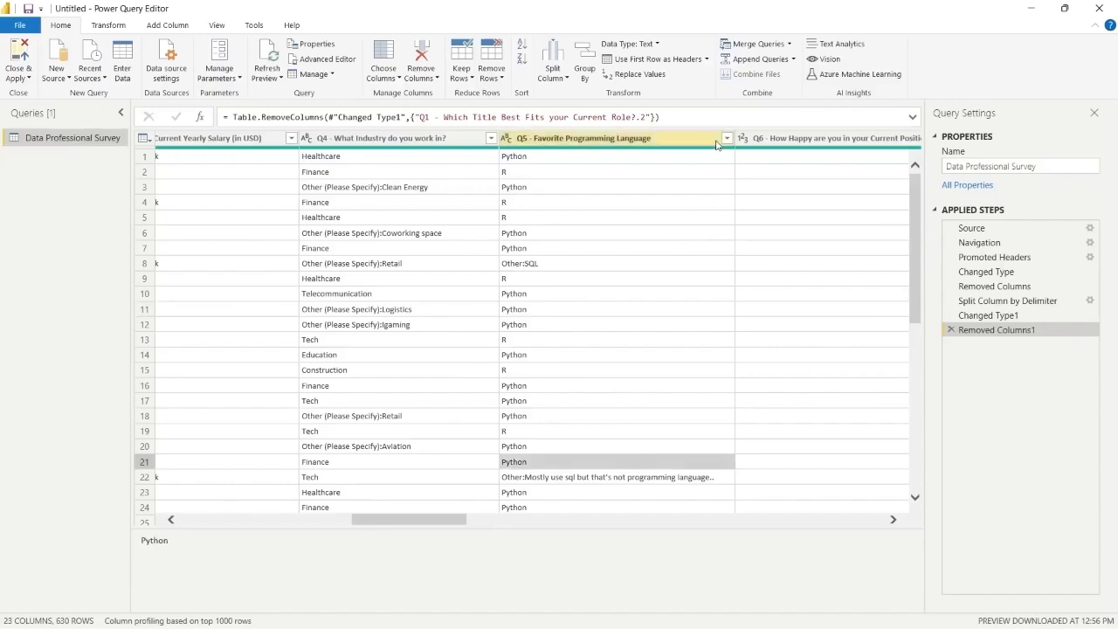
pyautogui.click(726, 138)
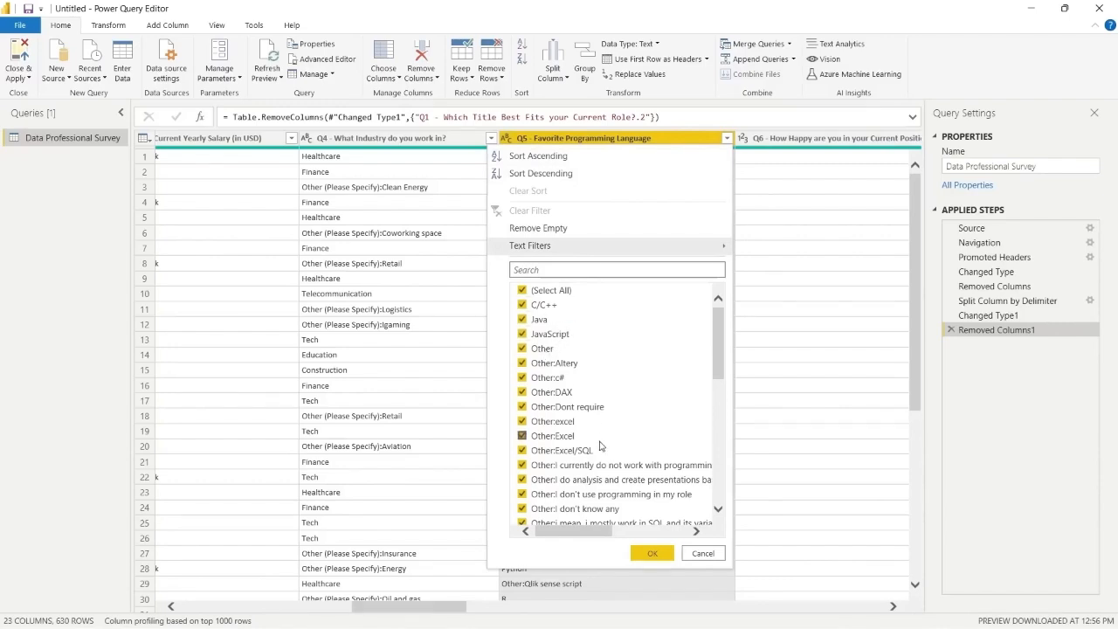
pyautogui.moveTo(717, 350); pyautogui.dragTo(720, 470)
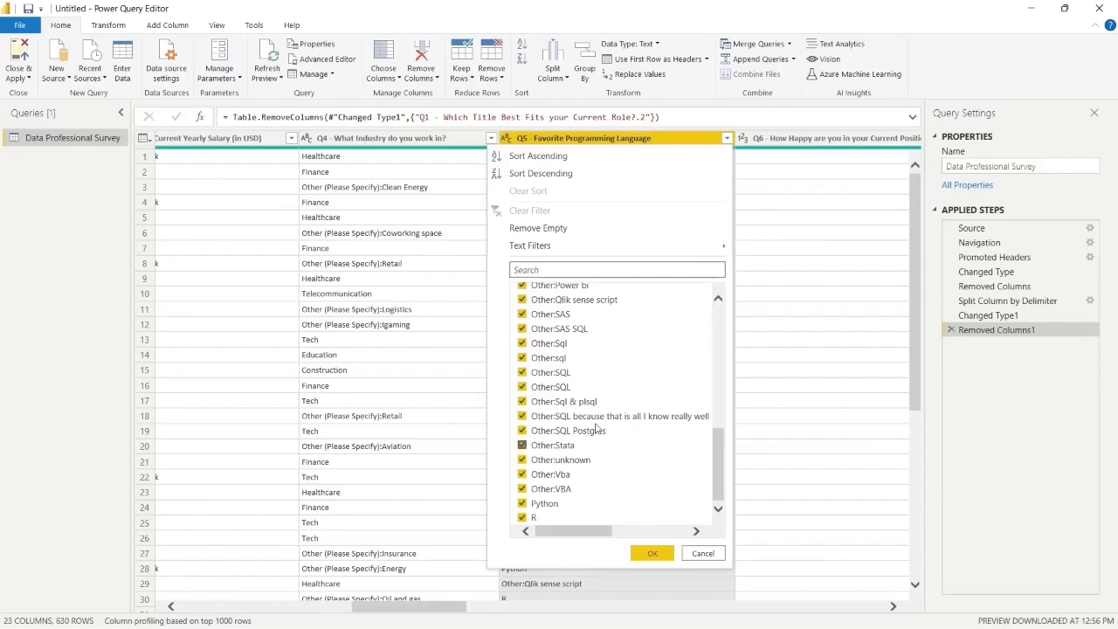
pyautogui.click(704, 553)
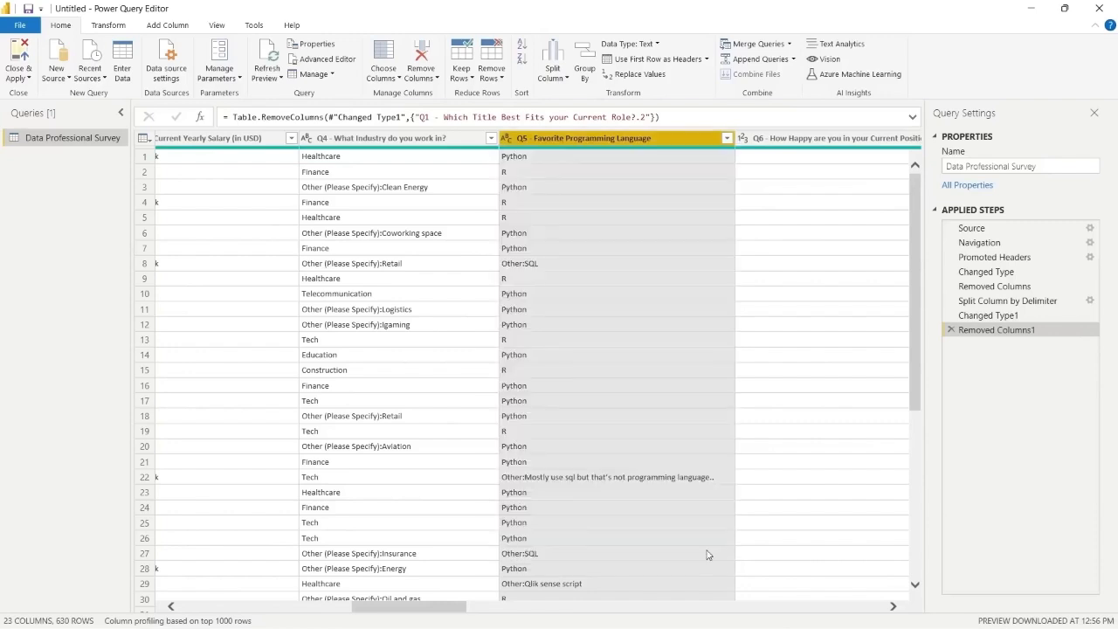
pyautogui.click(552, 58)
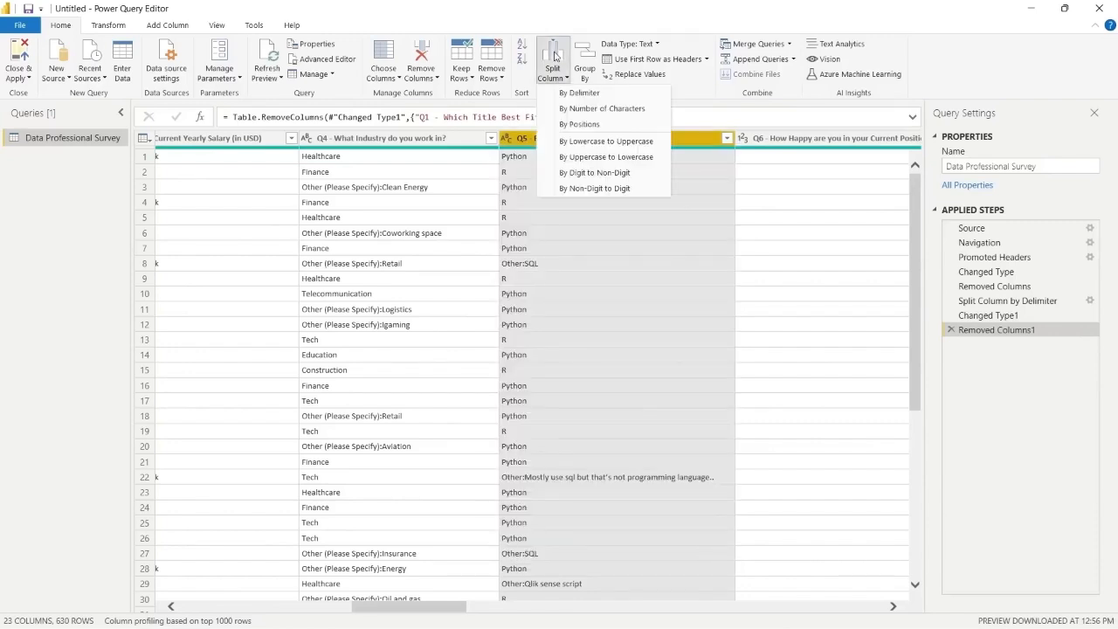
pyautogui.click(577, 94)
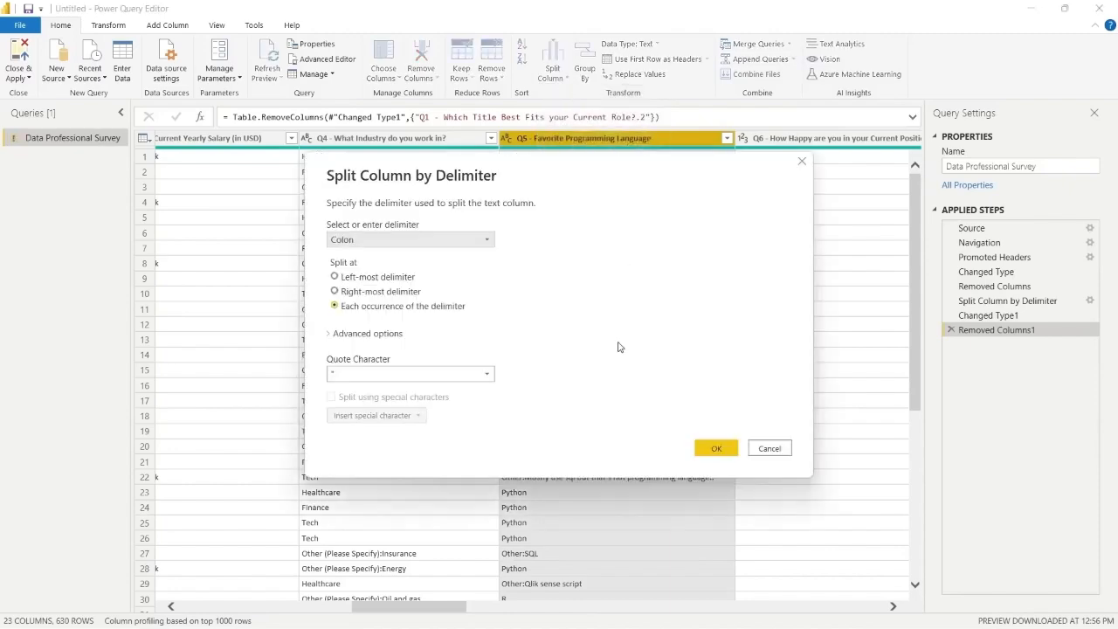
pyautogui.moveTo(495, 172); pyautogui.dragTo(705, 146)
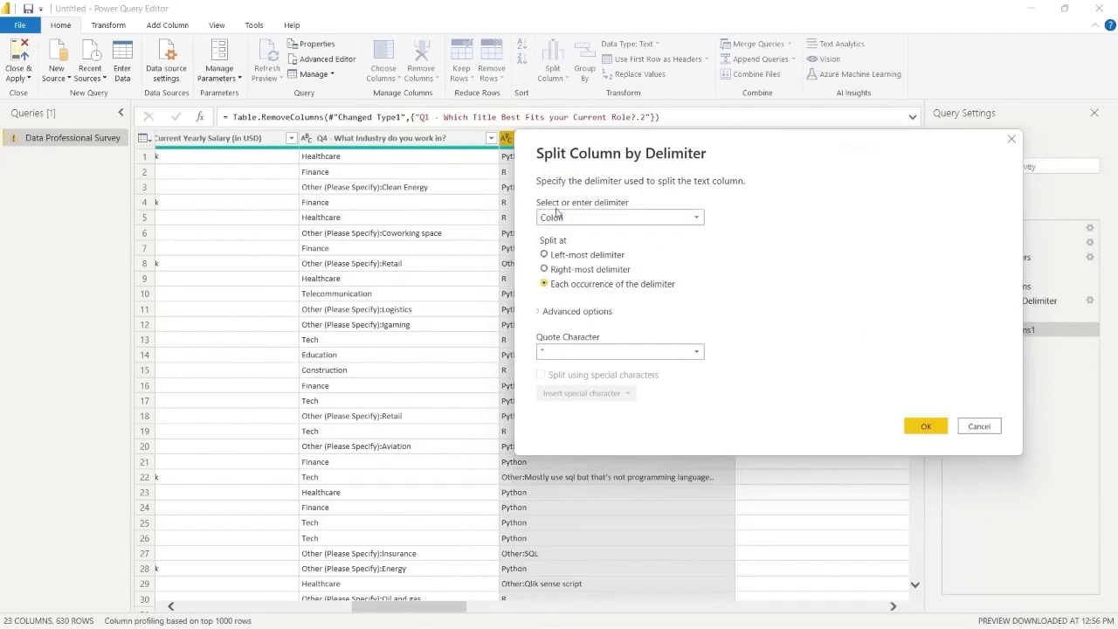
pyautogui.click(546, 254)
pyautogui.click(930, 428)
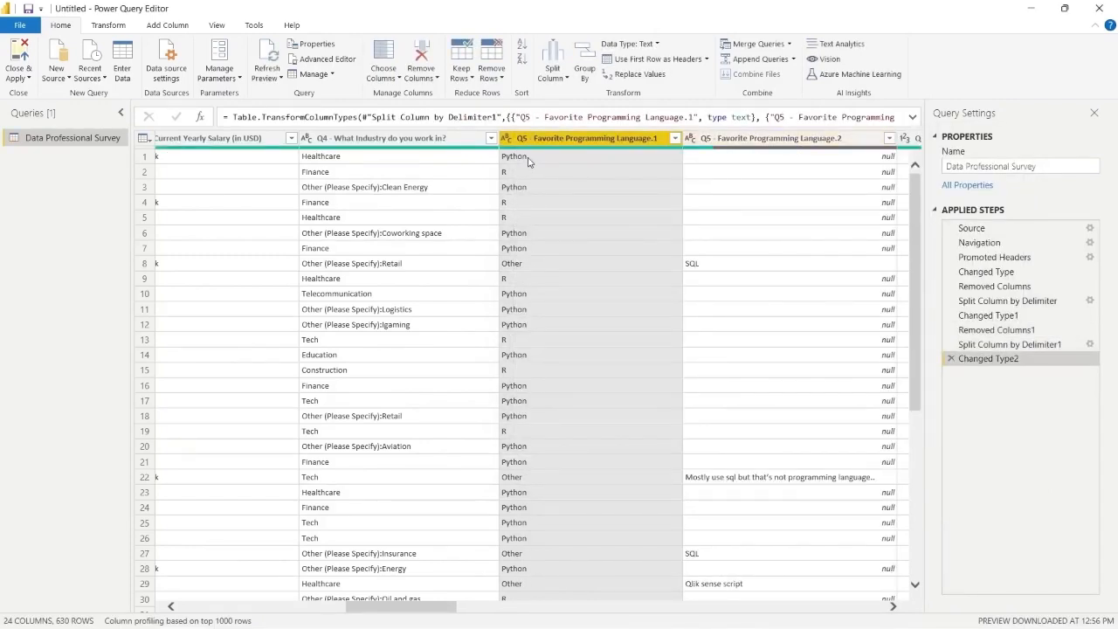
# Check the language values in the first split Q5 column and remove the Q5 - Favorite Programming Language.2 column
pyautogui.click(675, 139)
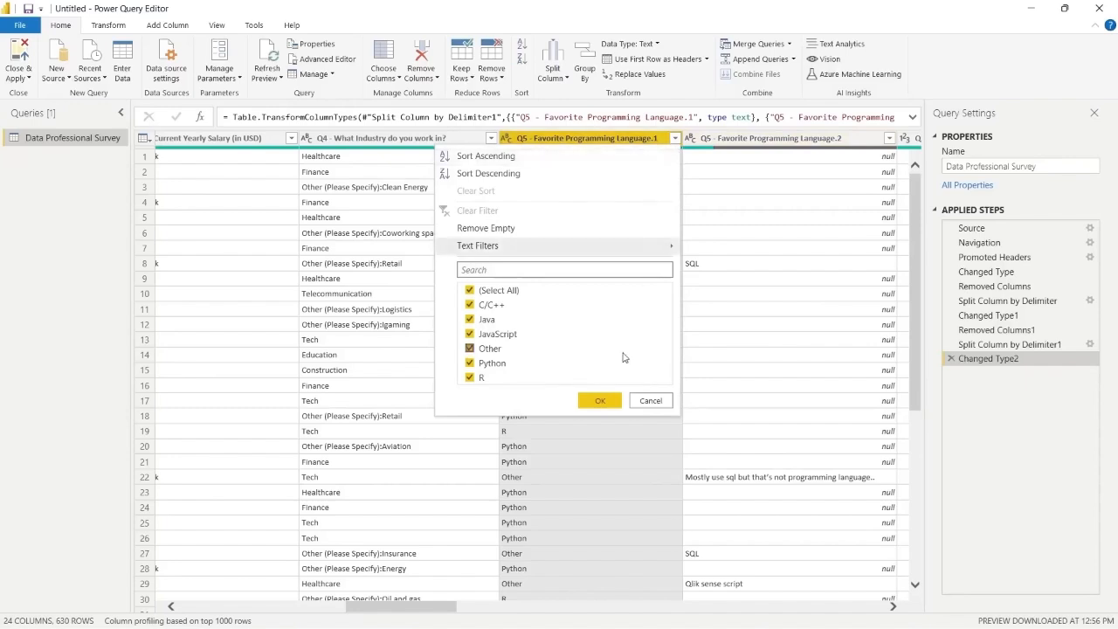
pyautogui.click(741, 327)
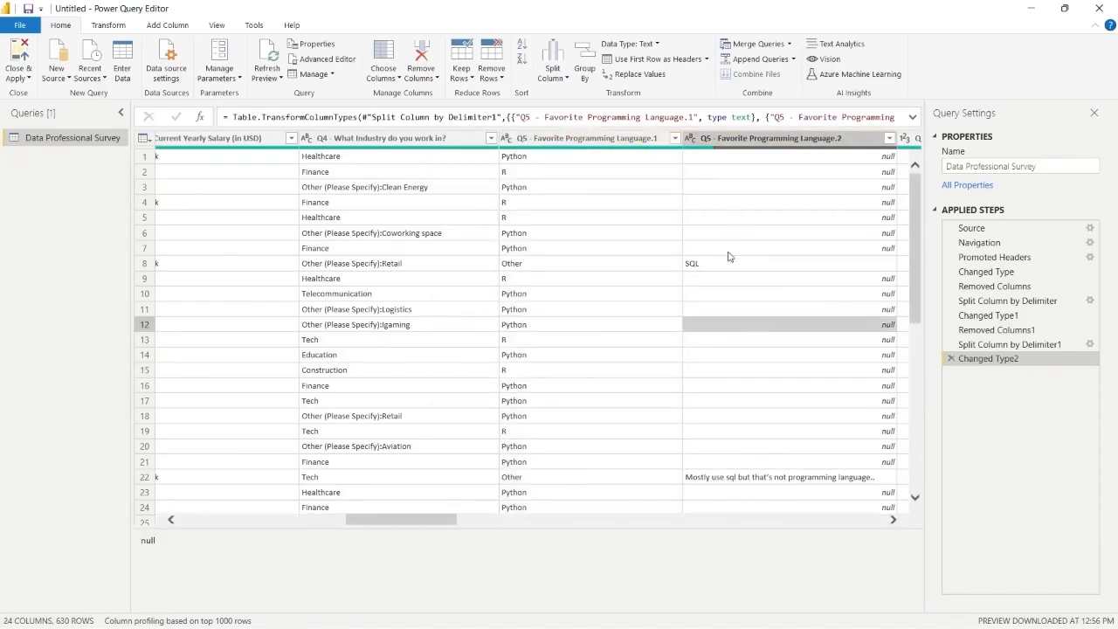
pyautogui.click(796, 139)
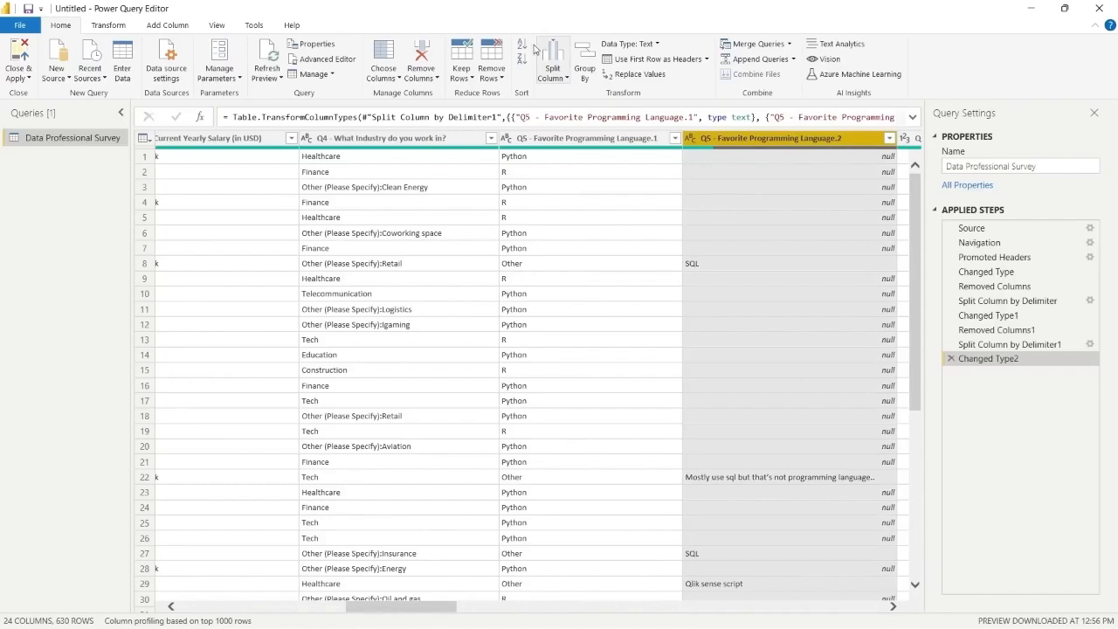
pyautogui.click(422, 58)
pyautogui.moveTo(404, 606); pyautogui.dragTo(366, 610)
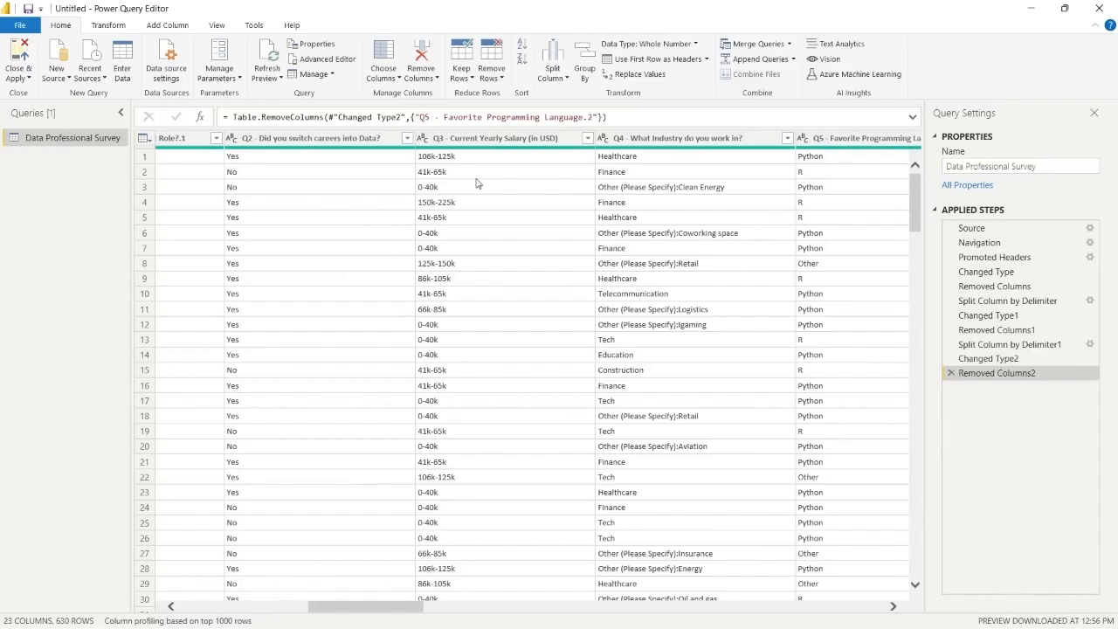
# Duplicate the "Q3 - Current Yearly Salary (in USD)" column
pyautogui.rightClick(500, 142)
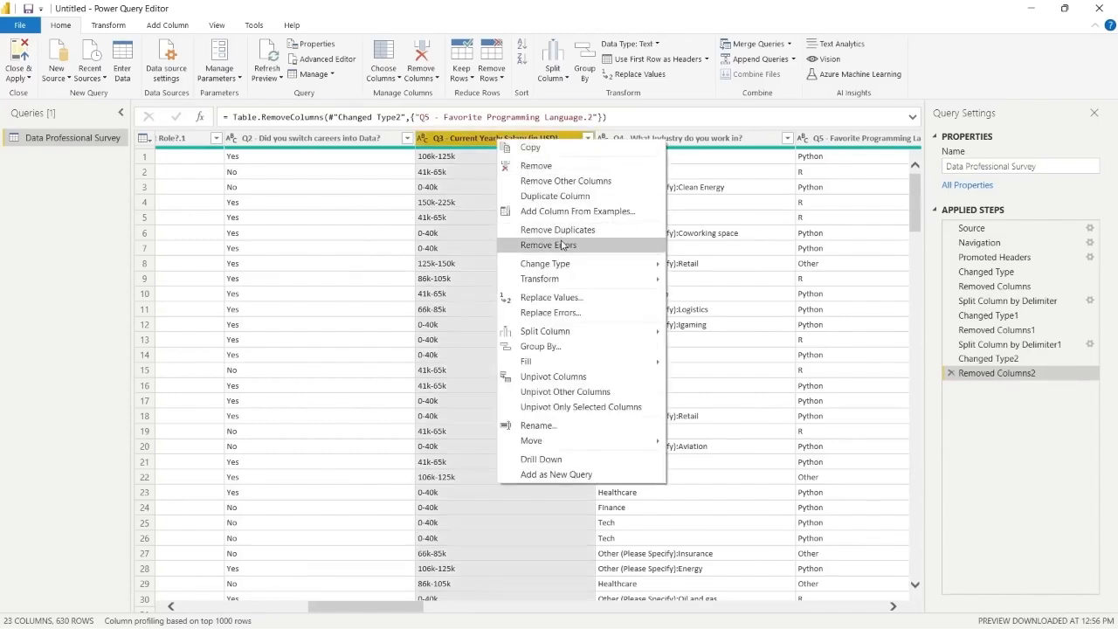
pyautogui.click(576, 197)
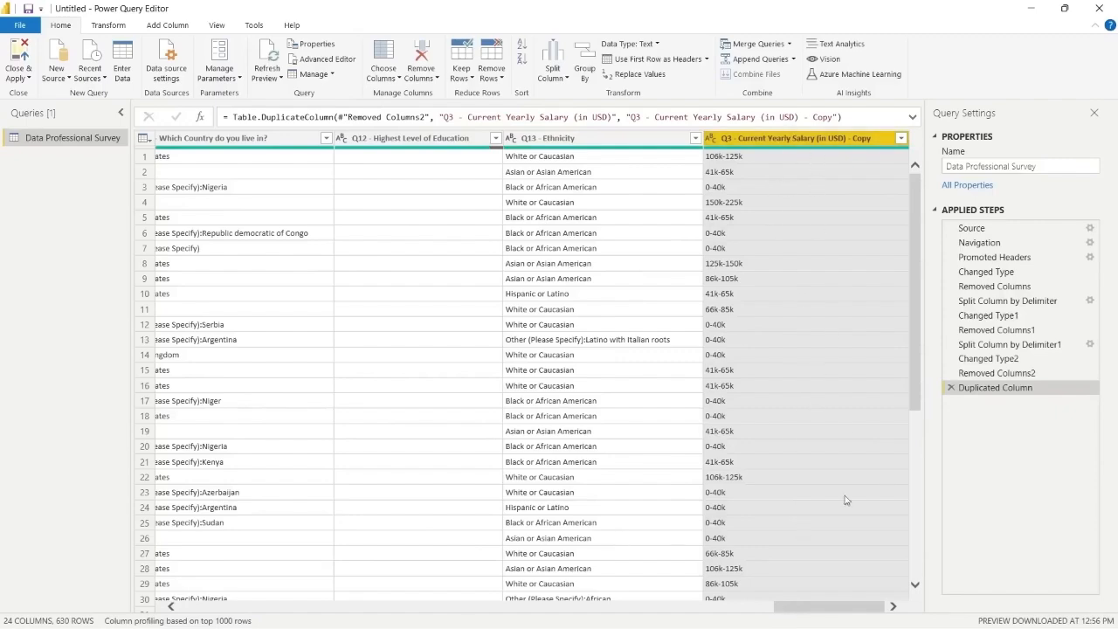
pyautogui.moveTo(831, 606); pyautogui.dragTo(885, 574)
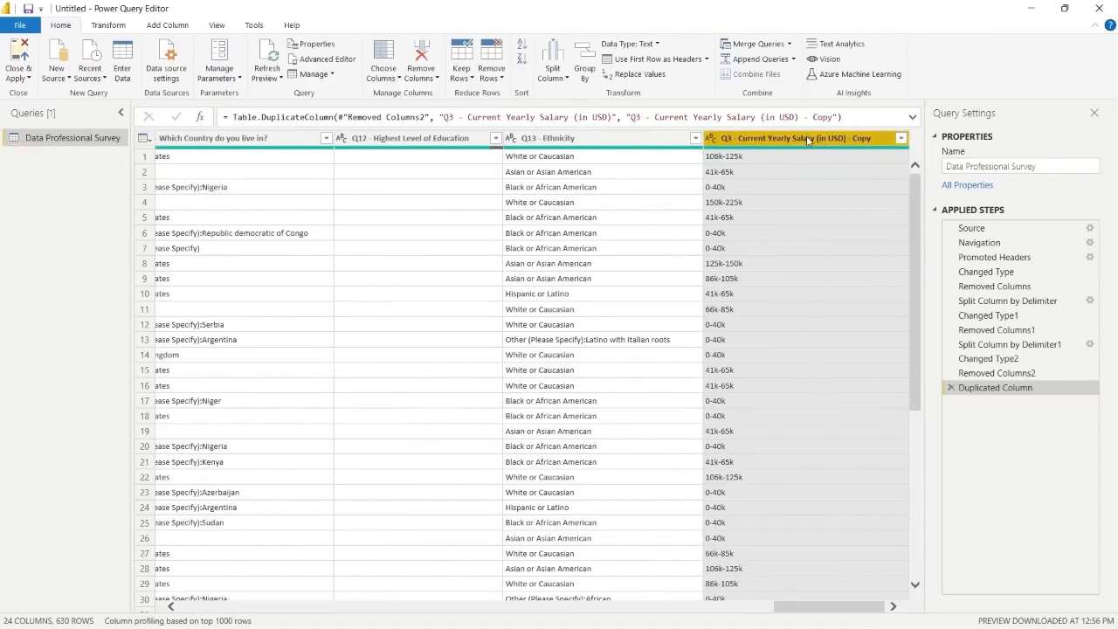
# Split the duplicated Q3 salary column at each change from digit to non-digit
pyautogui.click(557, 54)
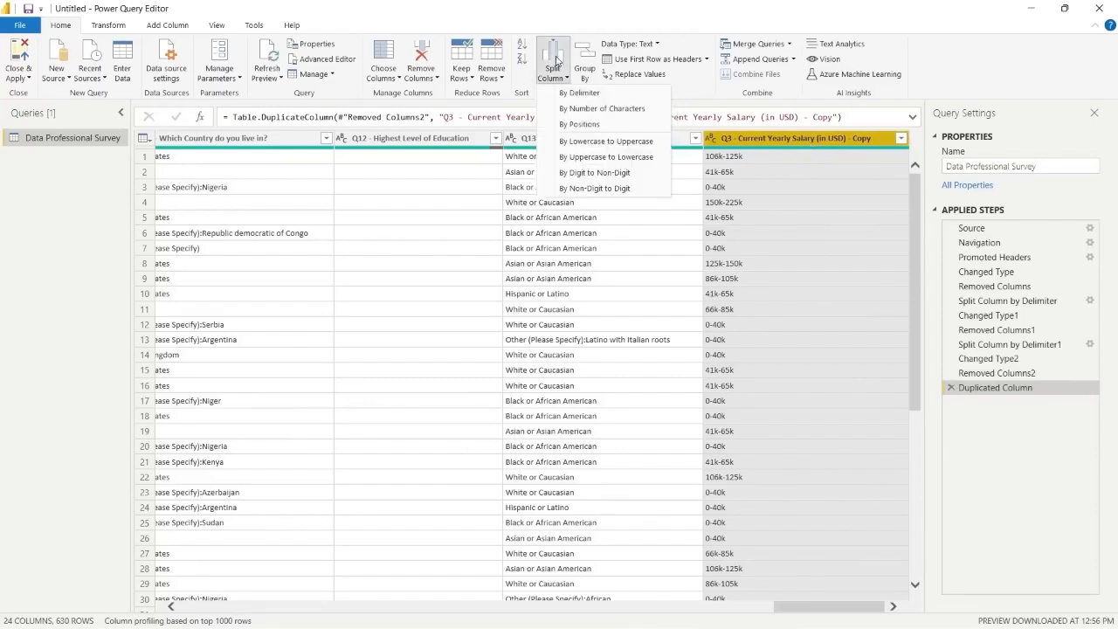
pyautogui.click(607, 177)
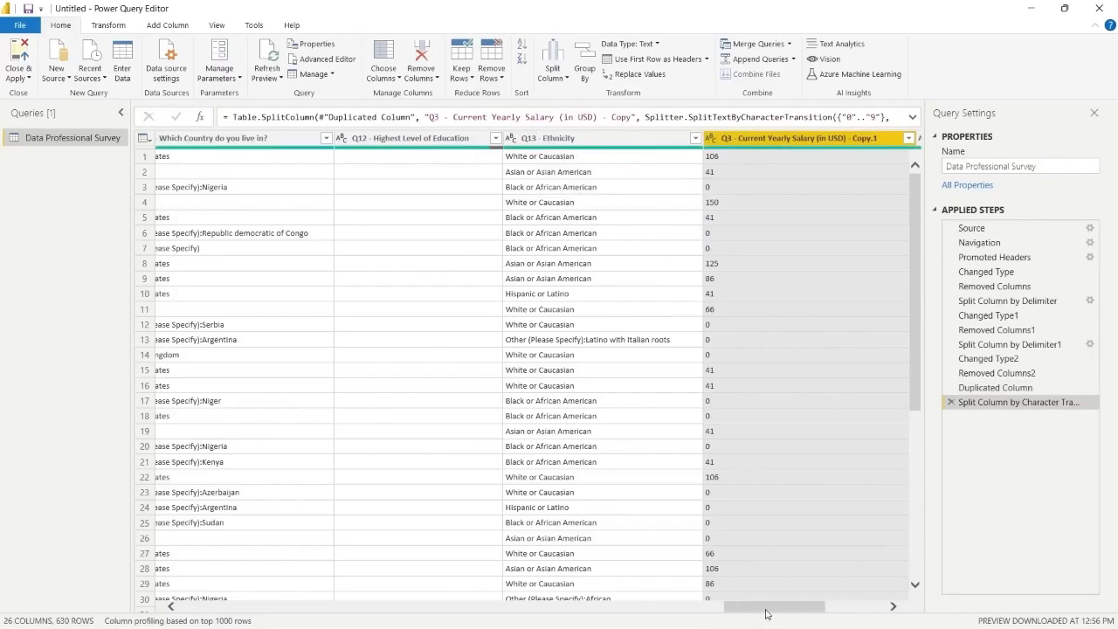
pyautogui.moveTo(767, 608); pyautogui.dragTo(833, 609)
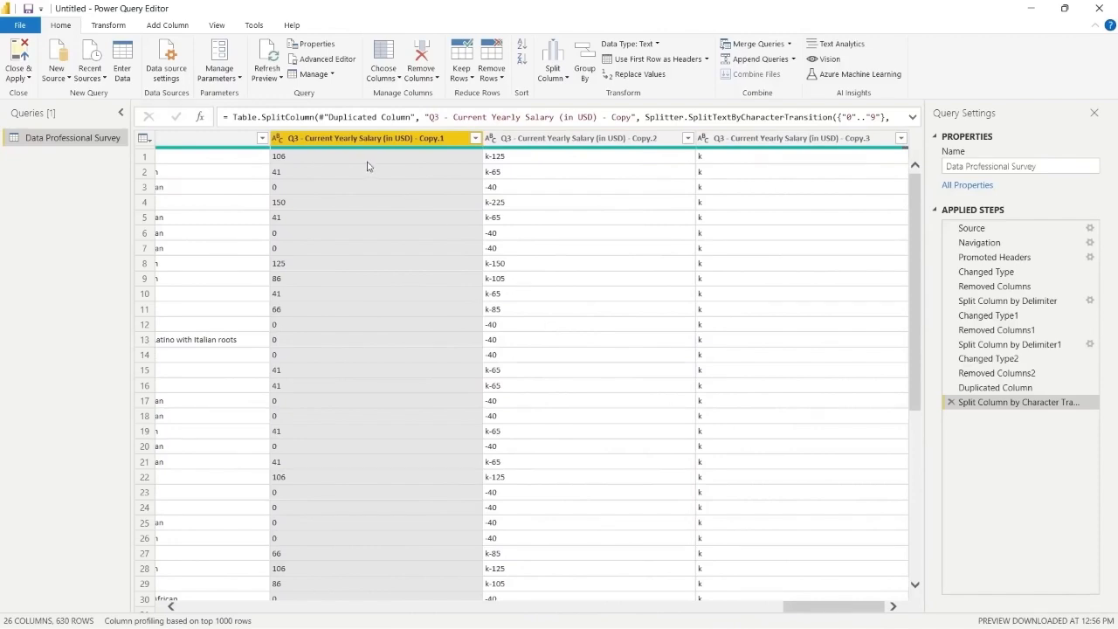
# Examine the distinct values in the split salary columns Copy.1 and Copy.2
pyautogui.click(405, 172)
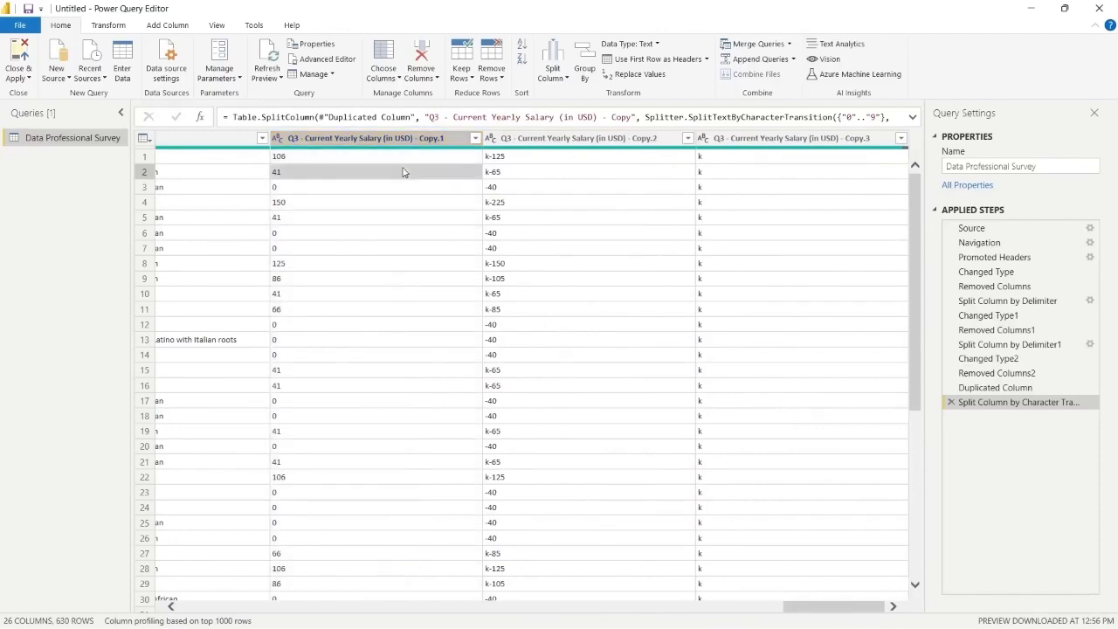
pyautogui.click(474, 138)
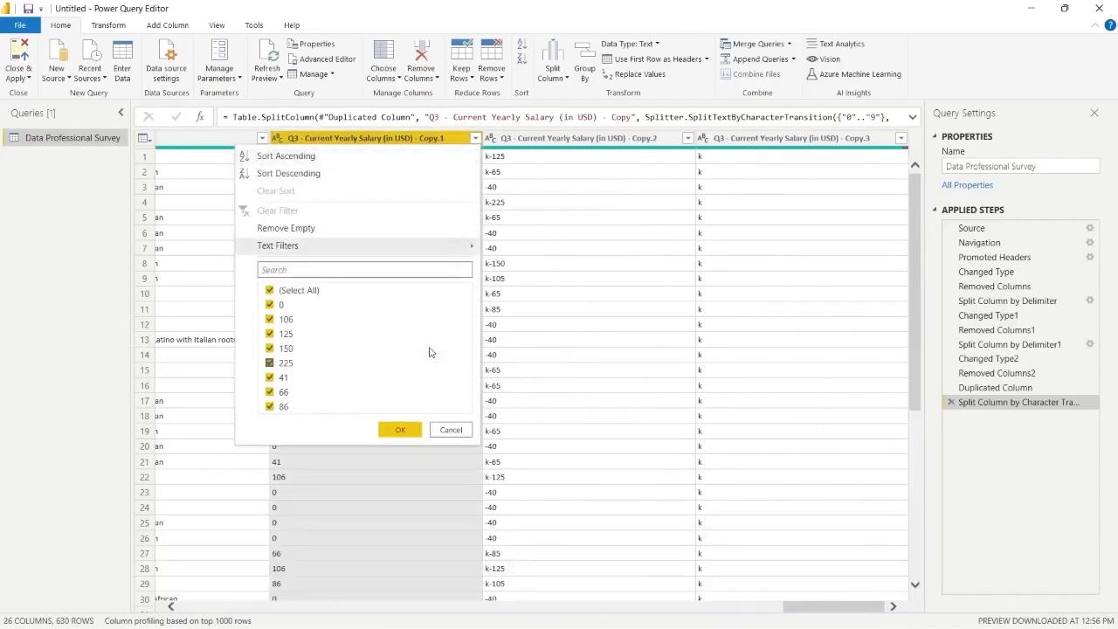
pyautogui.click(577, 234)
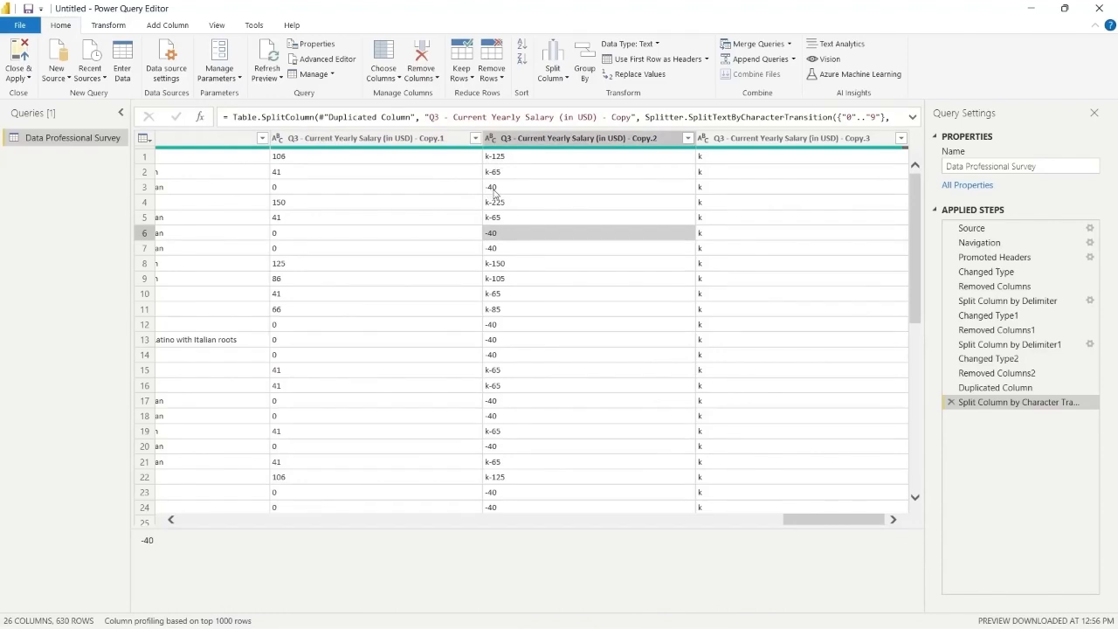
pyautogui.click(687, 138)
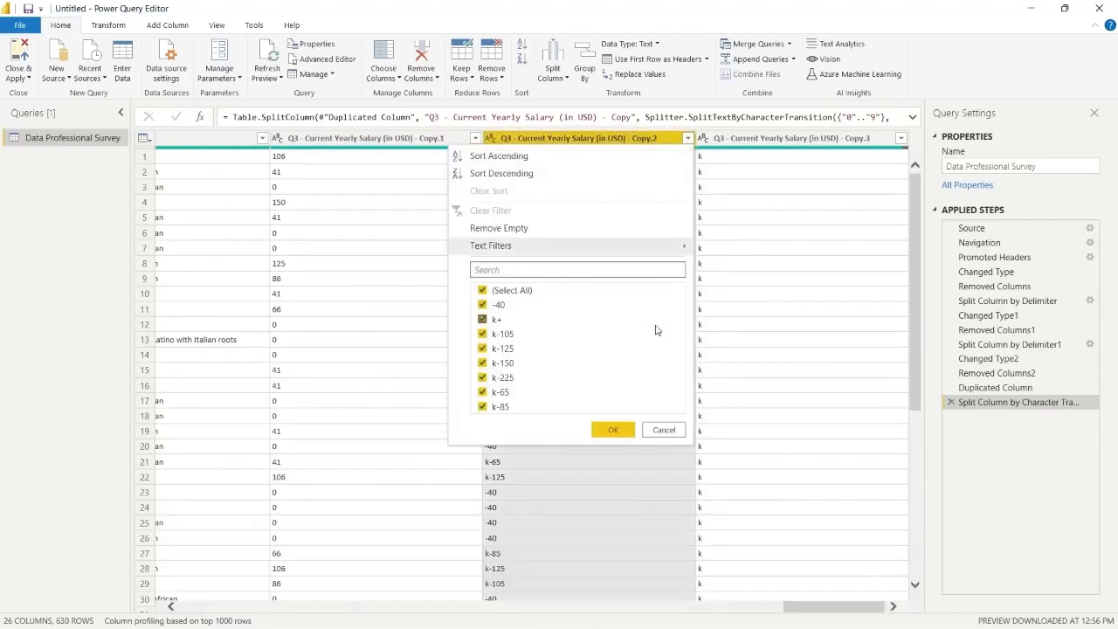
pyautogui.click(741, 280)
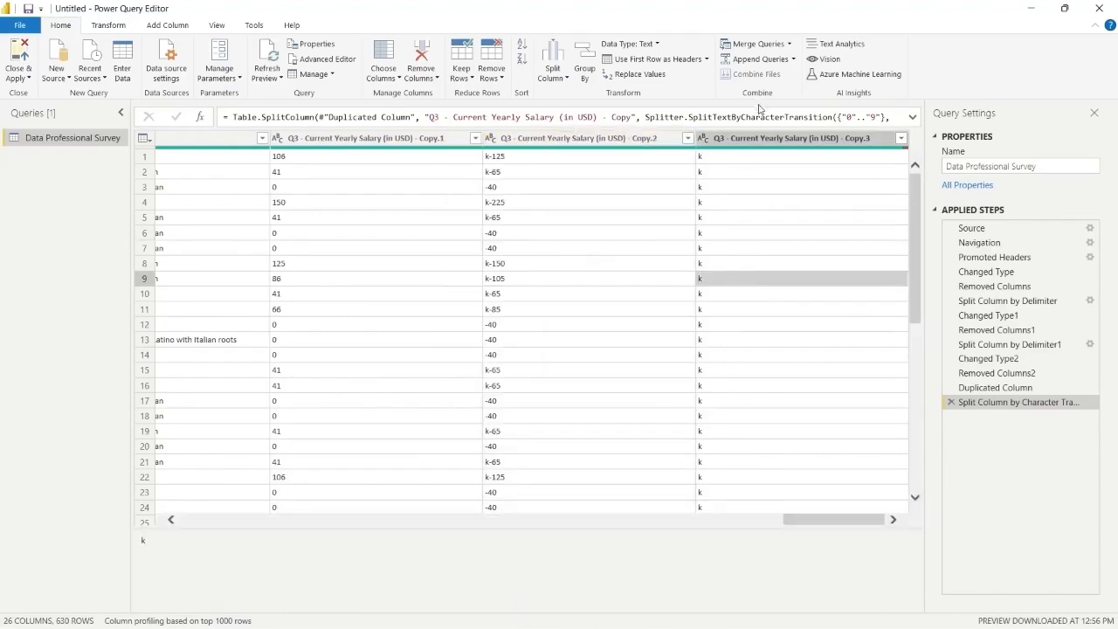
# Check the distinct values of the split salary column Copy.3 and remove that column
pyautogui.click(901, 138)
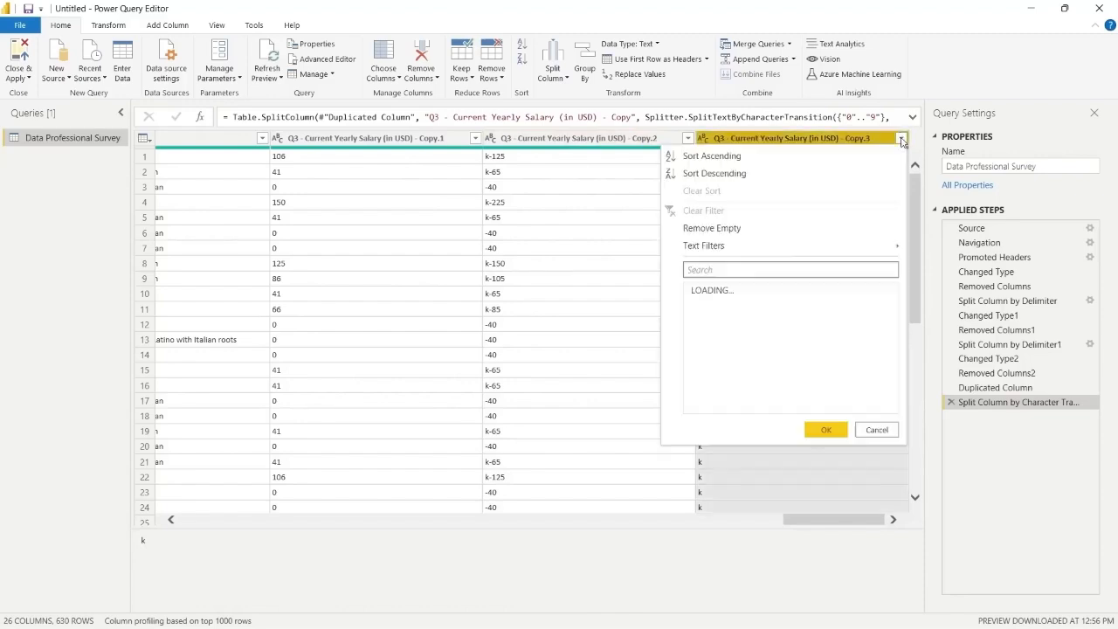
pyautogui.click(900, 138)
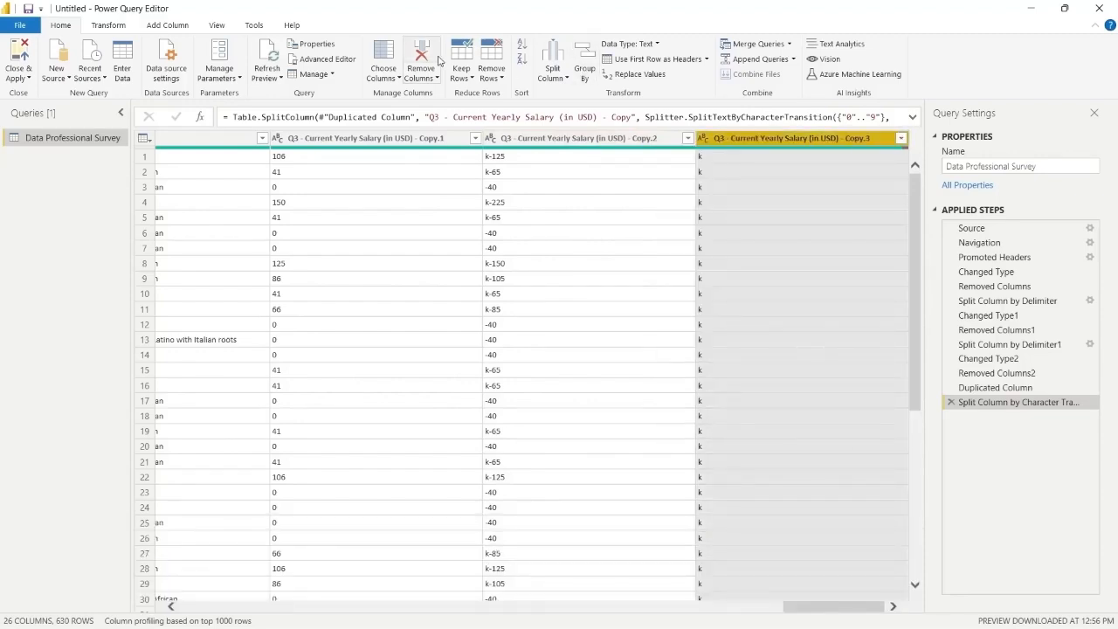
pyautogui.click(421, 54)
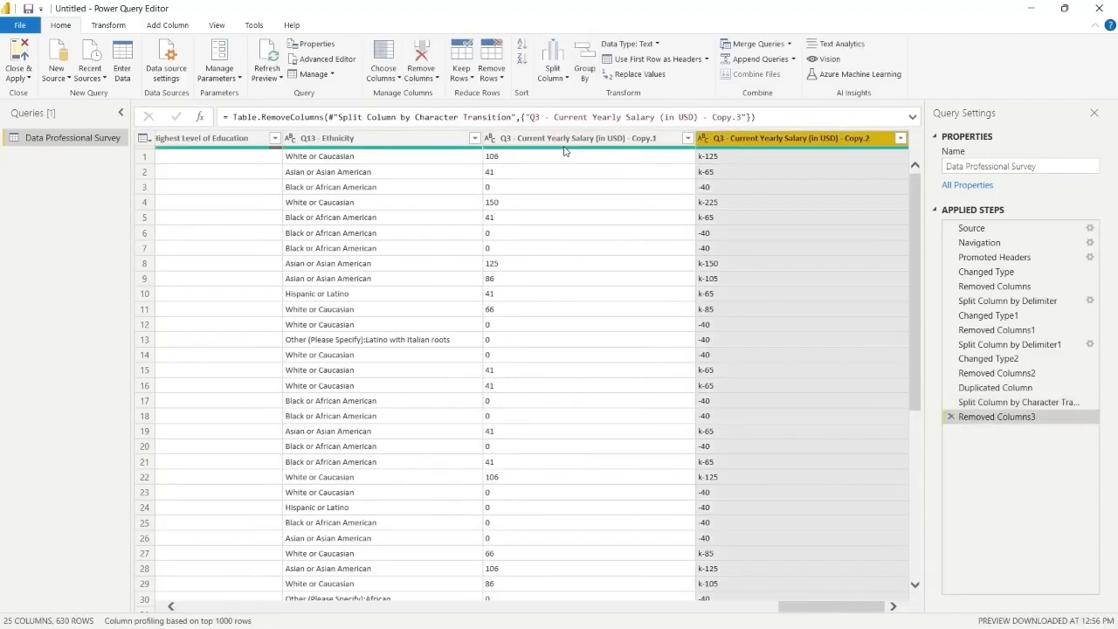
# Replace "k" with nothing in the Q3 salary Copy.2 column
pyautogui.rightClick(789, 141)
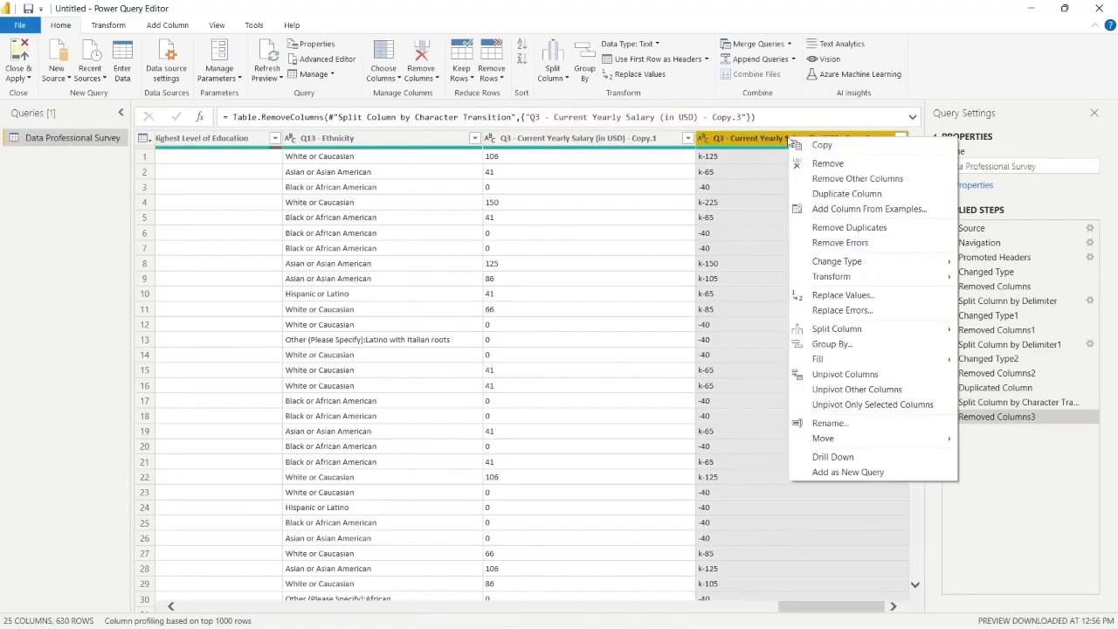
pyautogui.click(843, 295)
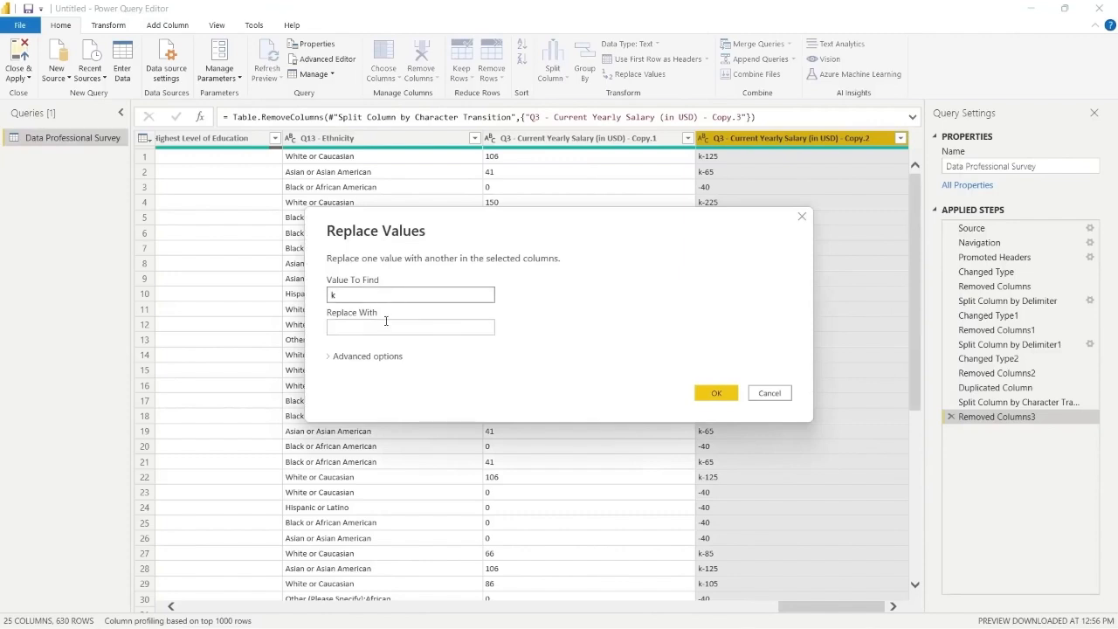
pyautogui.write('k')
pyautogui.click(716, 392)
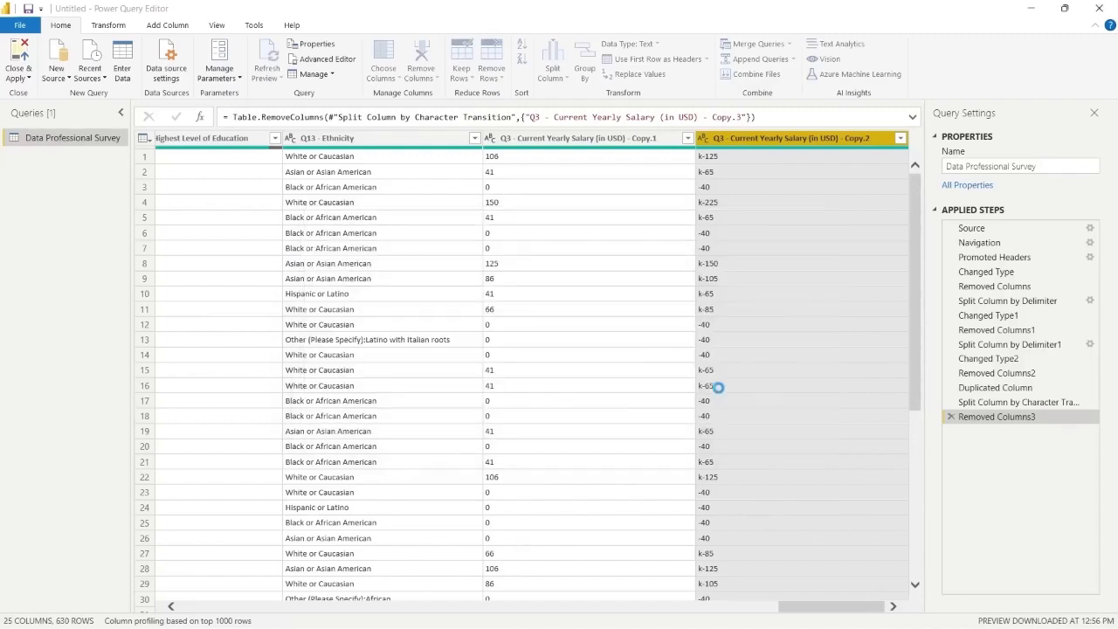
# Replace "-" with nothing in the Q3 salary Copy.2 column and check its distinct values
pyautogui.rightClick(753, 140)
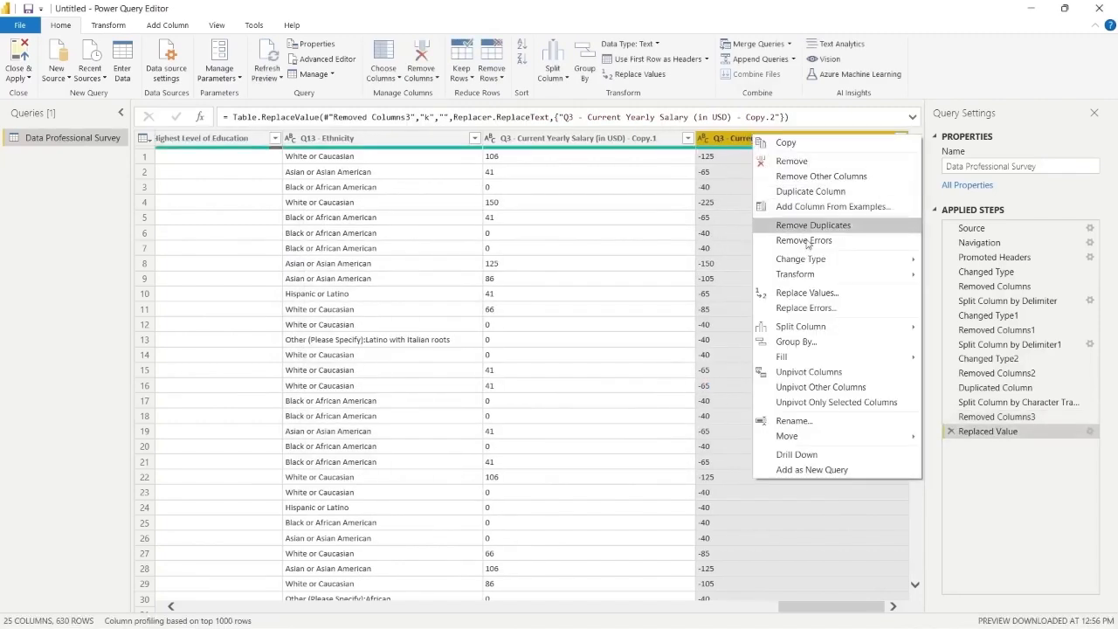
pyautogui.click(827, 294)
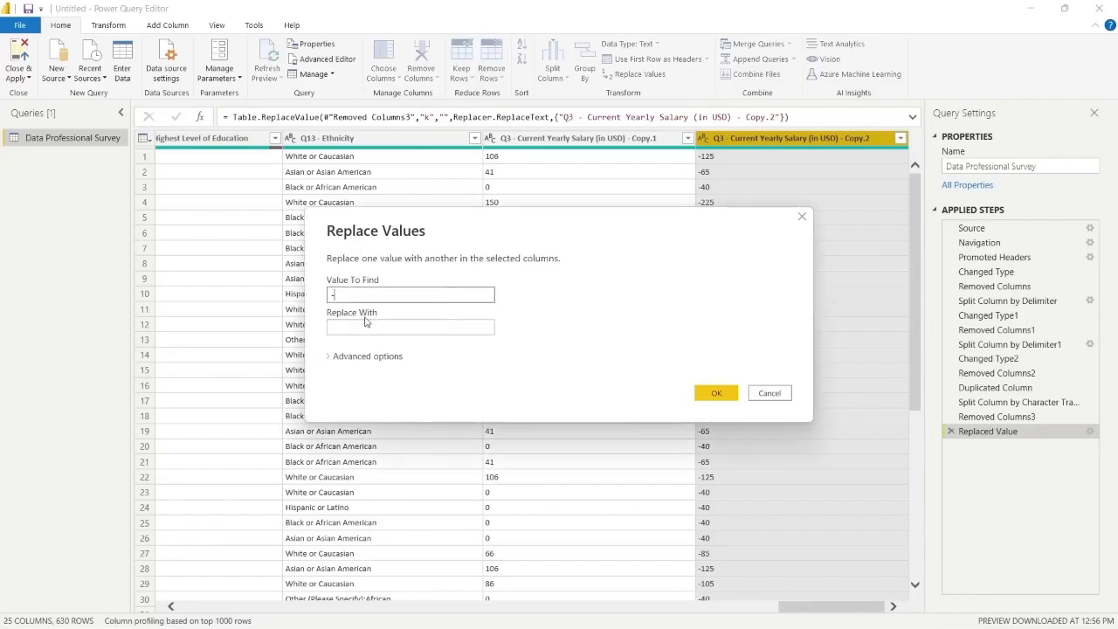
pyautogui.click(716, 393)
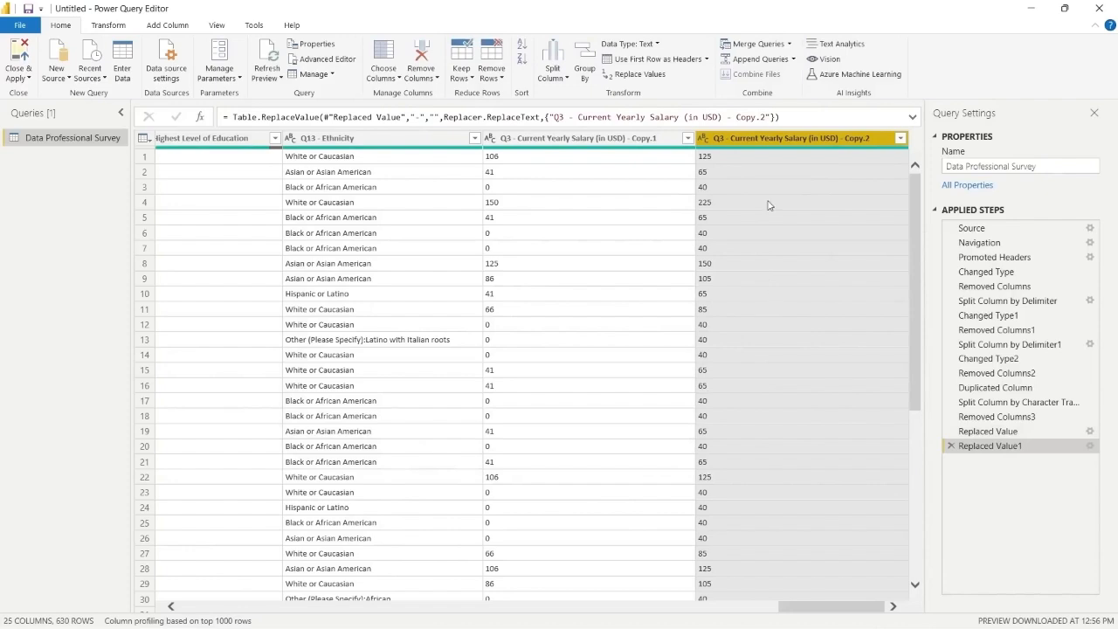
pyautogui.click(900, 138)
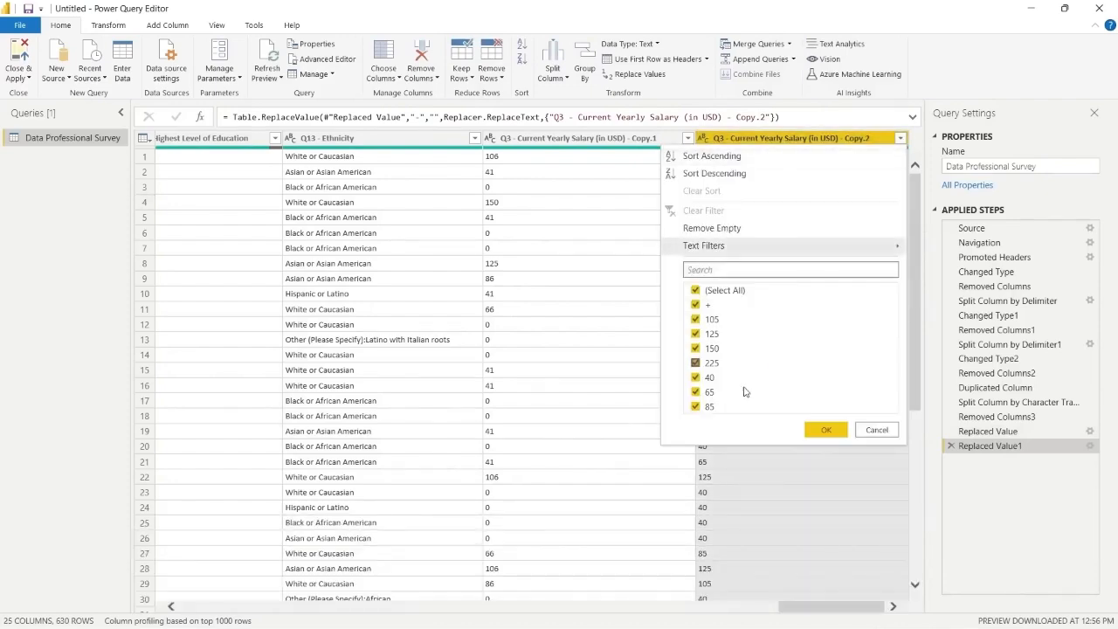
pyautogui.click(875, 430)
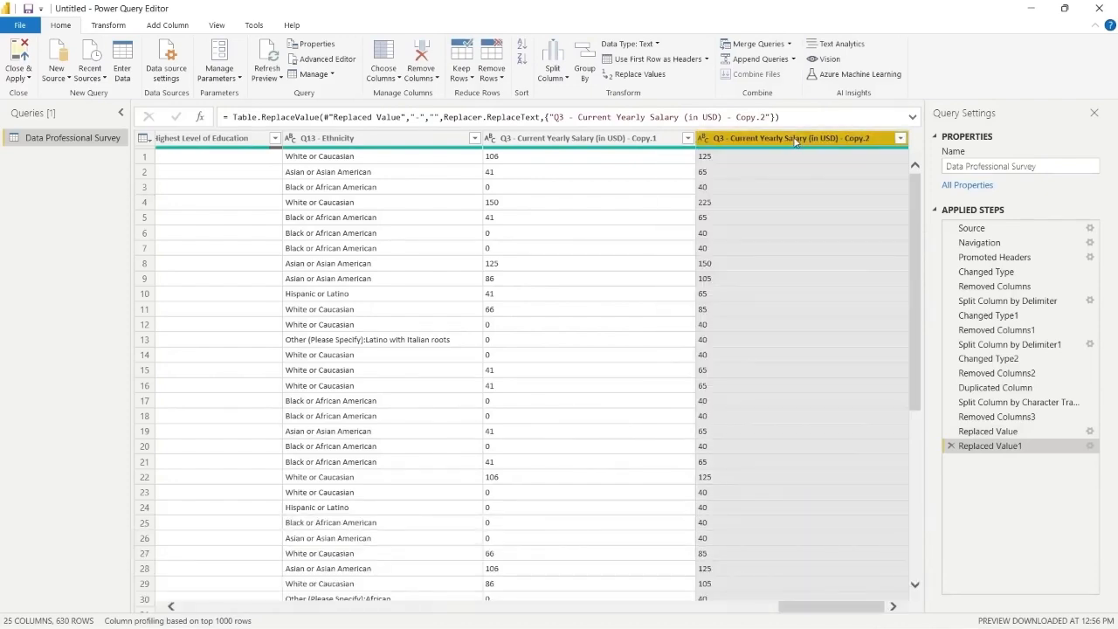
pyautogui.rightClick(795, 141)
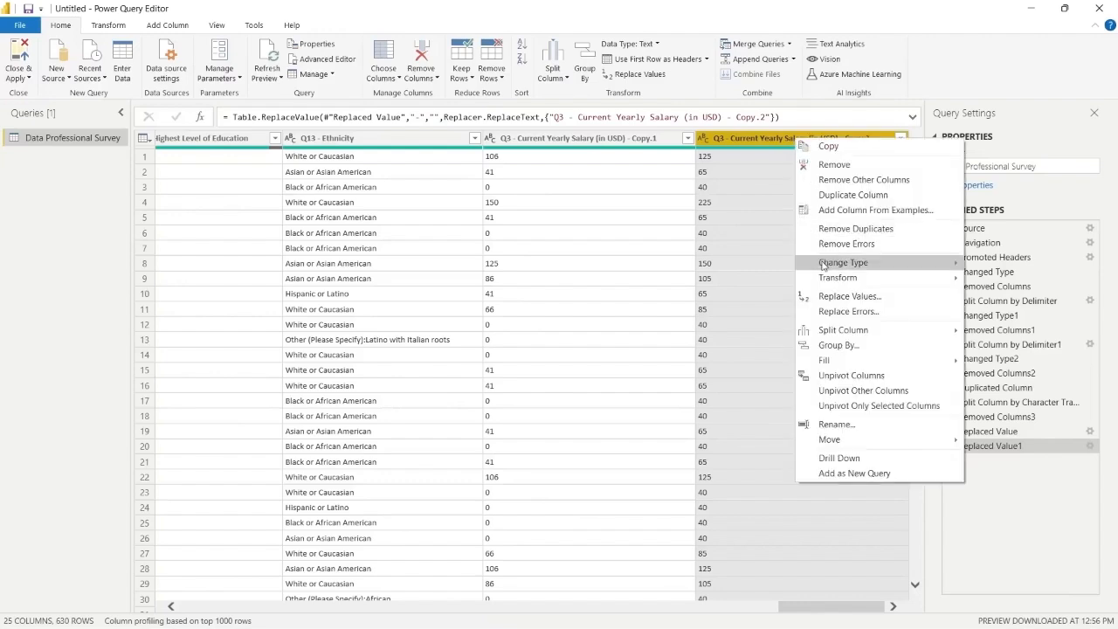
pyautogui.moveTo(823, 265)
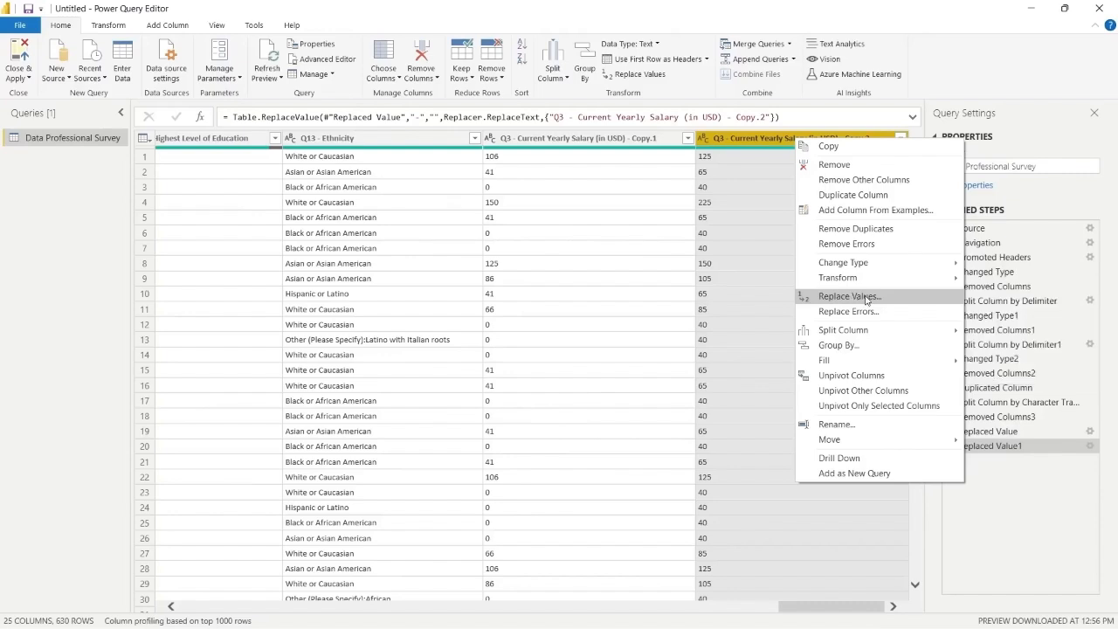
pyautogui.click(865, 300)
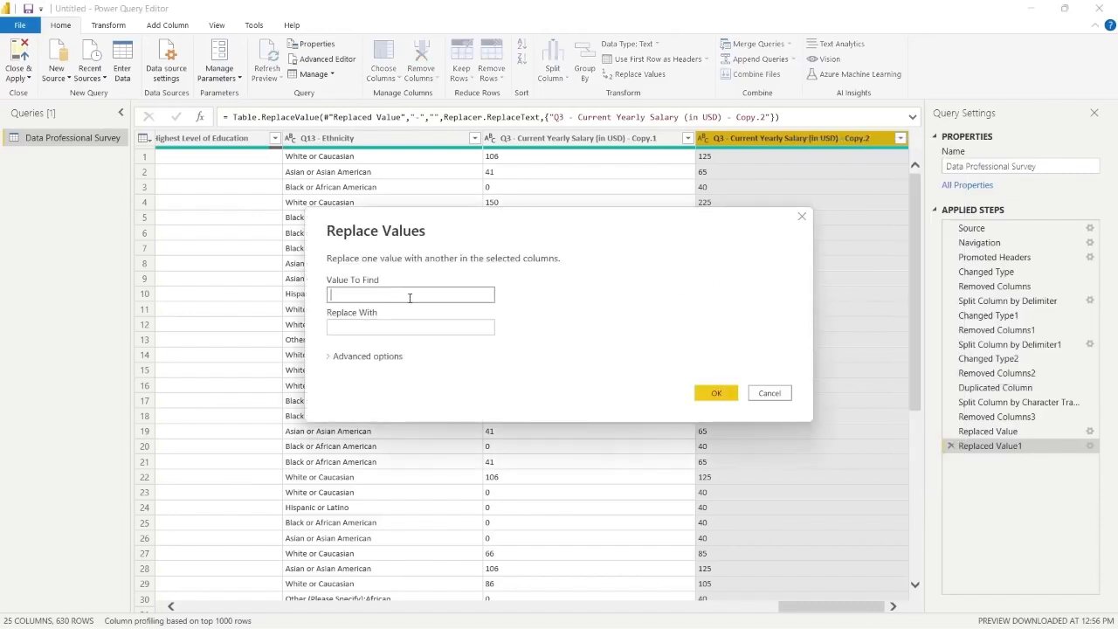
pyautogui.click(801, 216)
# Filter the Q3 salary Copy.2 column to only the rows whose value is "+"
pyautogui.scroll(-14, 805, 219)
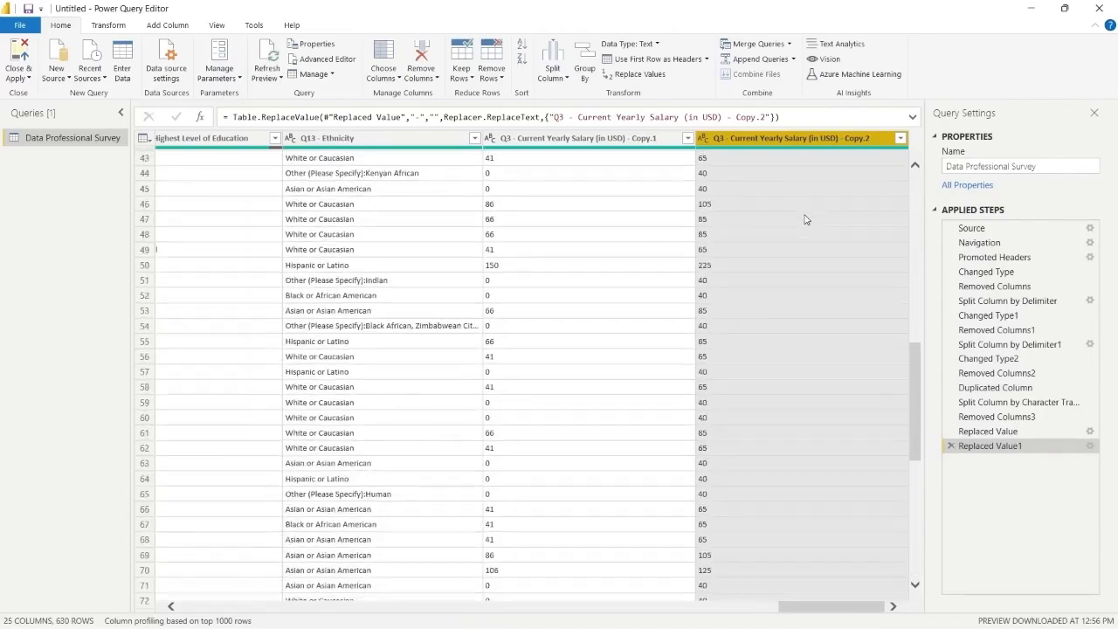
pyautogui.scroll(-20, 806, 219)
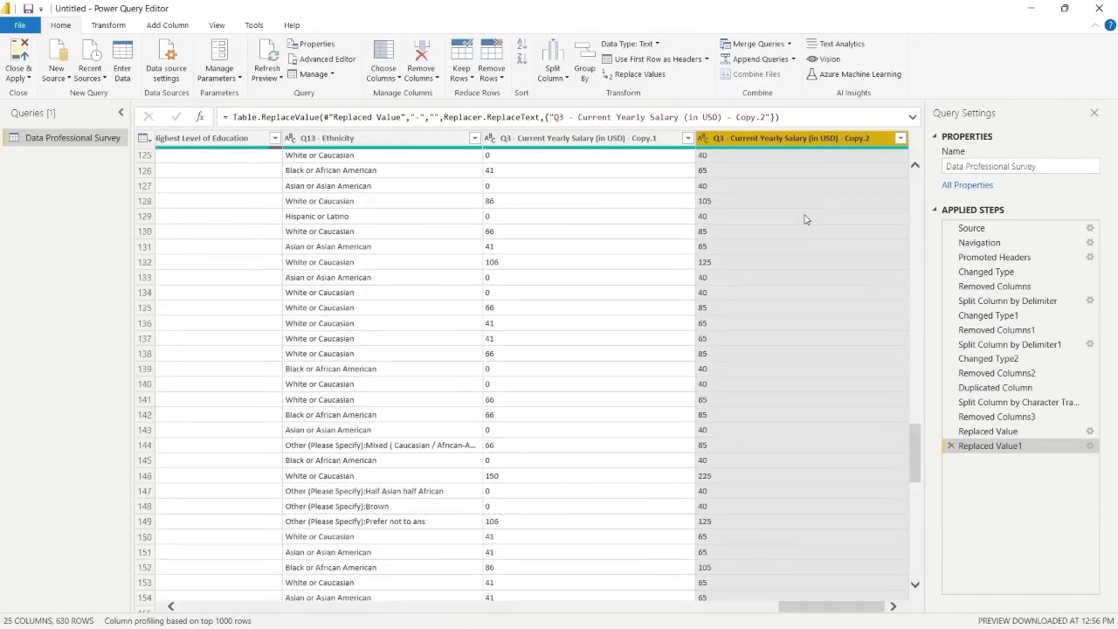
pyautogui.scroll(-15, 806, 219)
pyautogui.scroll(20, 807, 219)
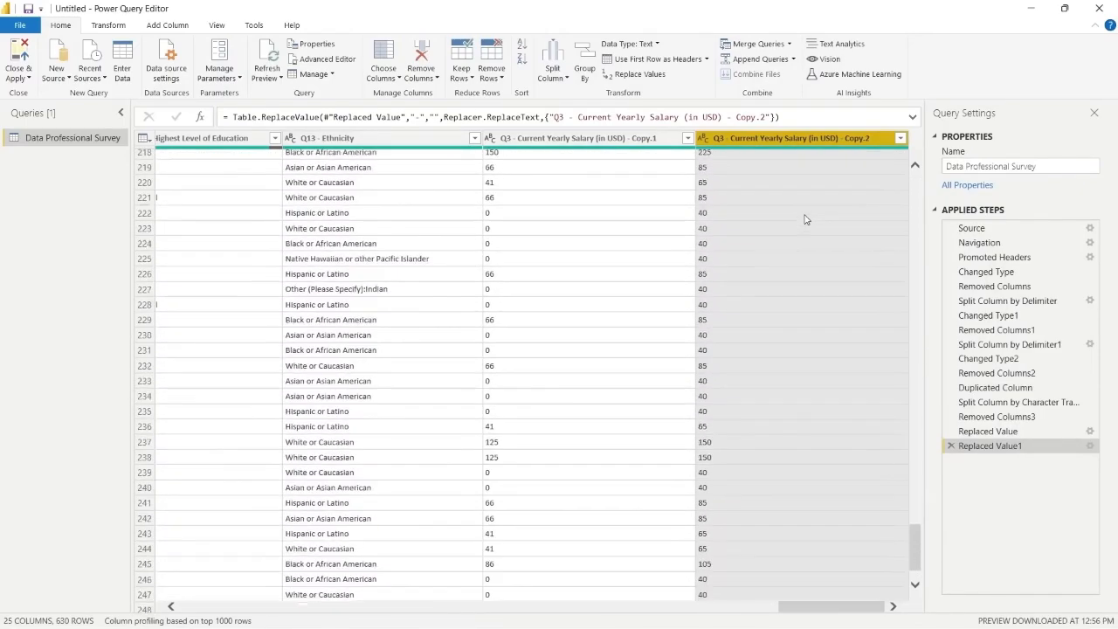
pyautogui.click(900, 140)
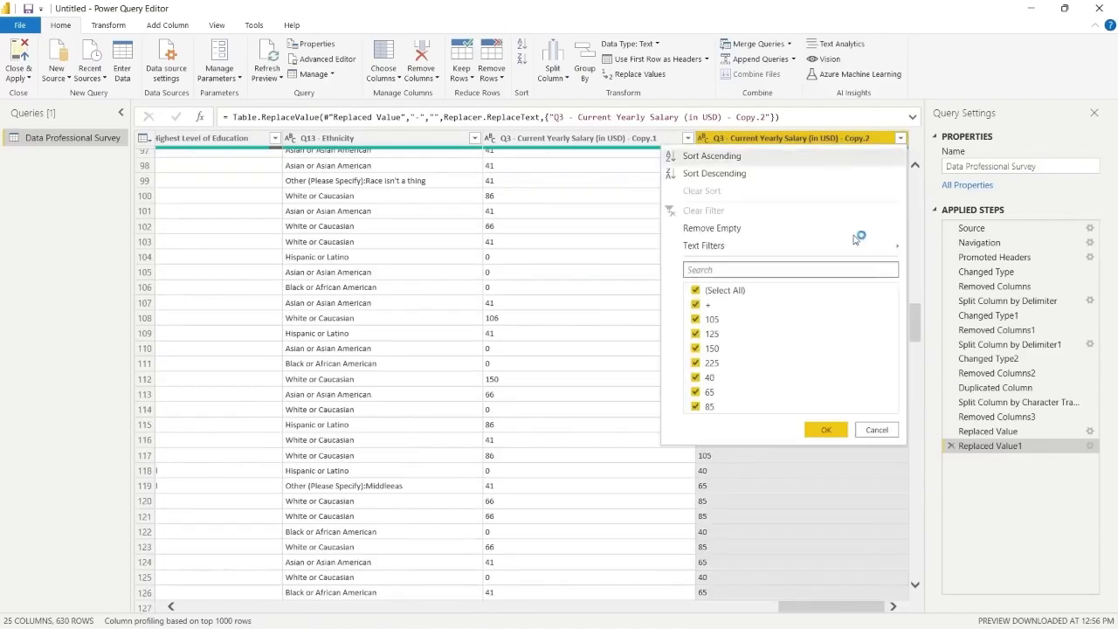
pyautogui.click(695, 290)
pyautogui.click(696, 306)
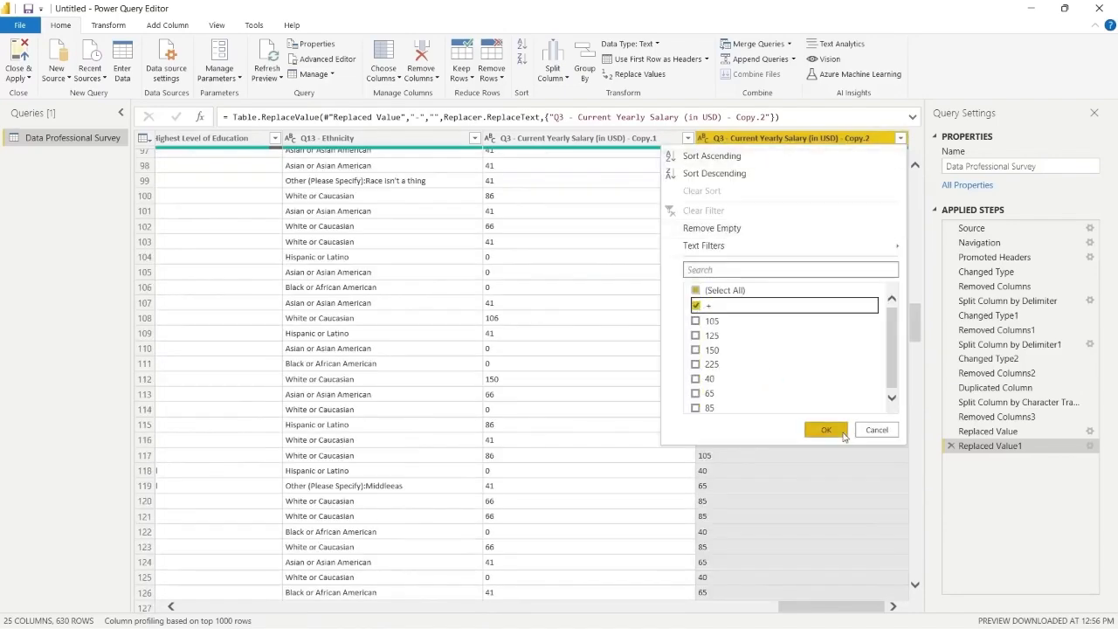
pyautogui.click(825, 429)
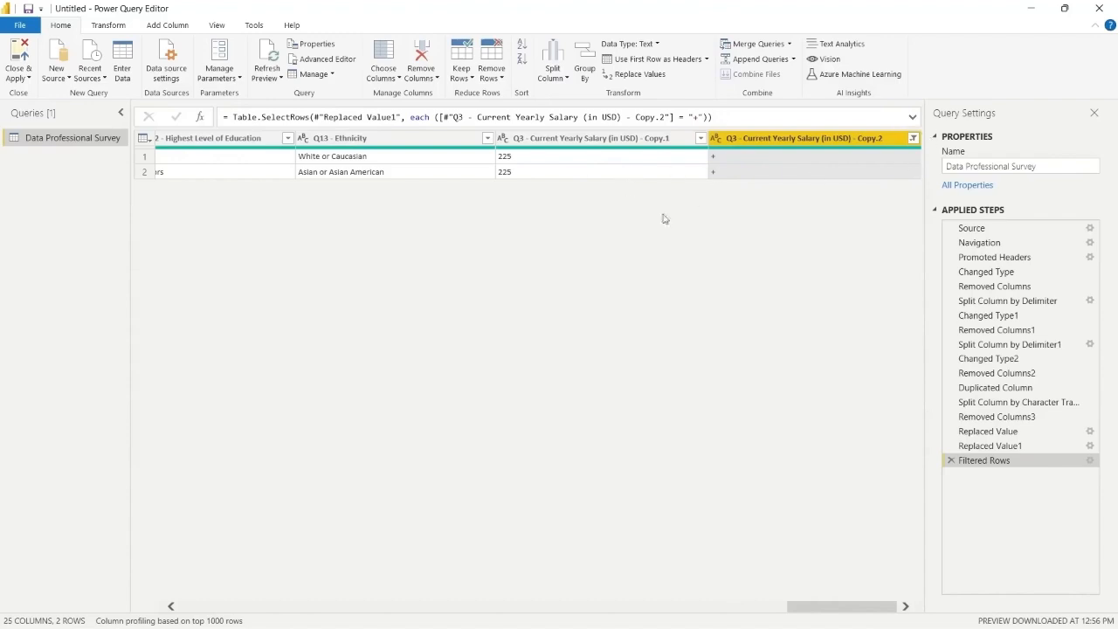
# Replace "+" with "225" in the Q3 salary Copy.2 column and check its distinct values
pyautogui.click(913, 141)
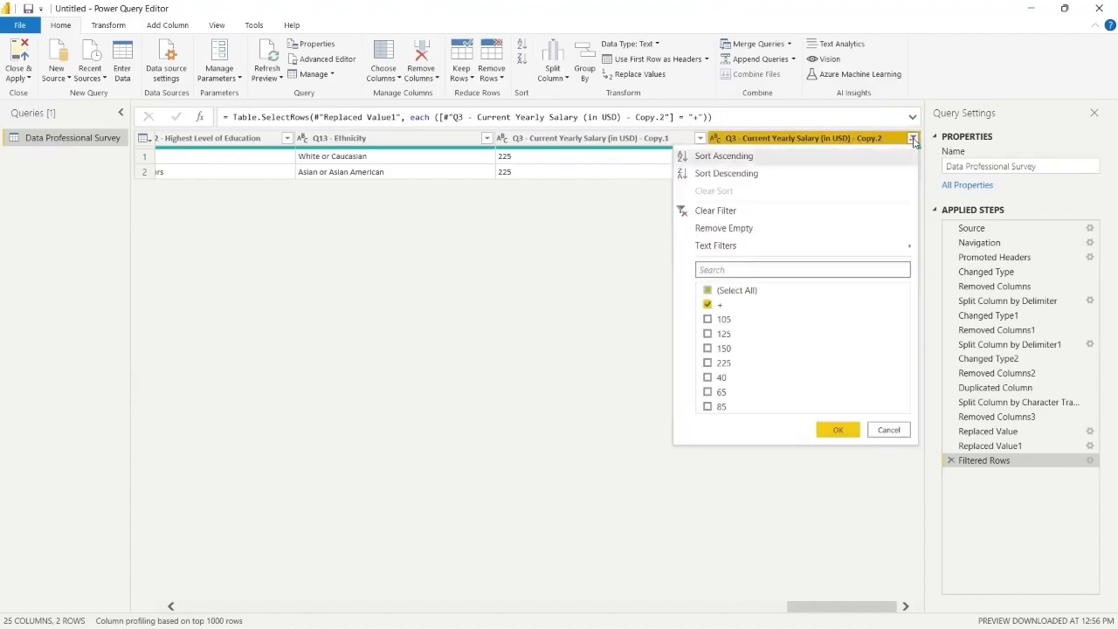
pyautogui.click(876, 145)
pyautogui.rightClick(869, 142)
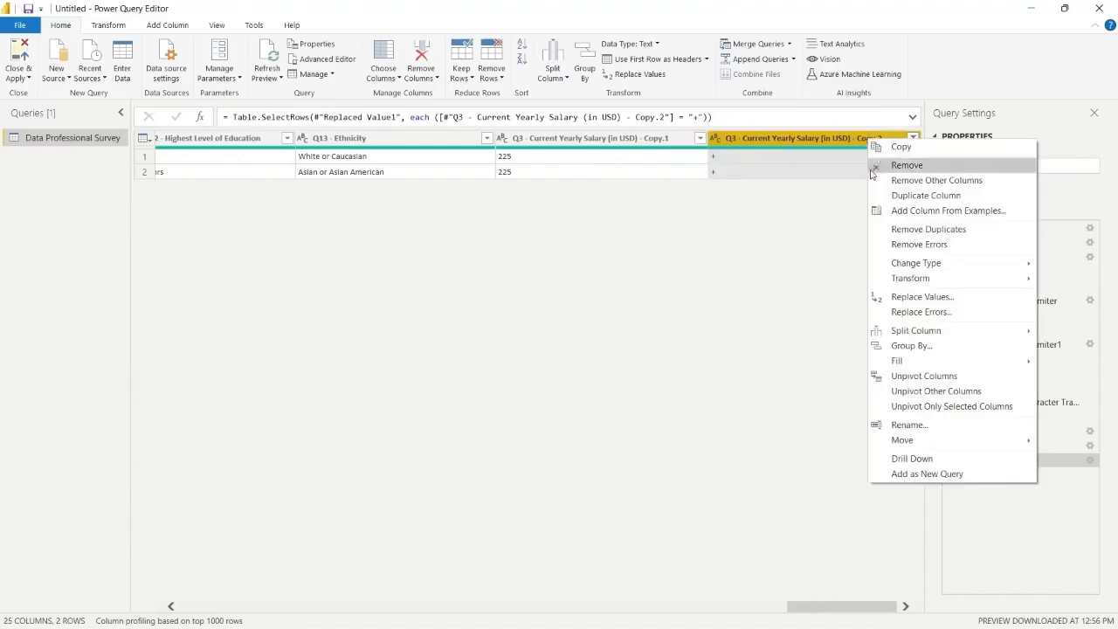
pyautogui.click(925, 302)
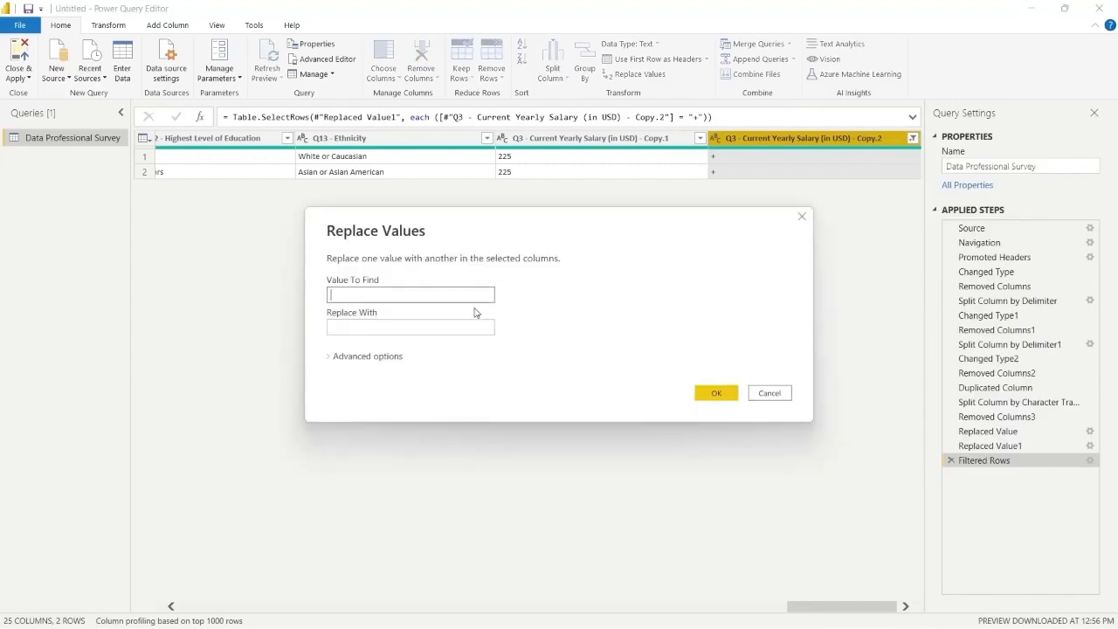
pyautogui.click(461, 328)
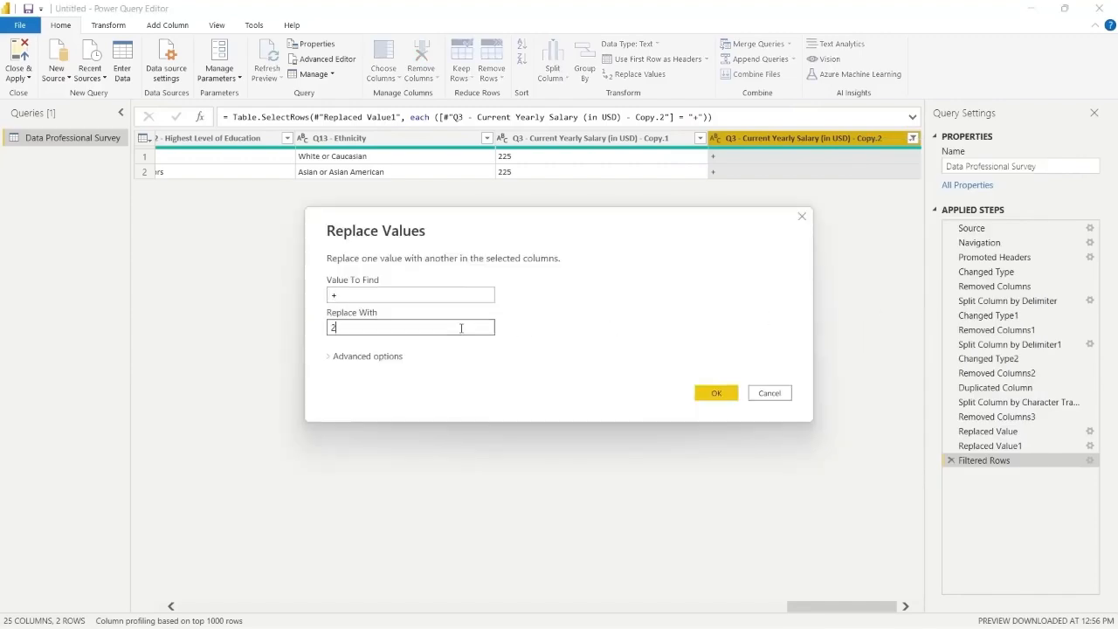
pyautogui.click(717, 393)
pyautogui.click(913, 138)
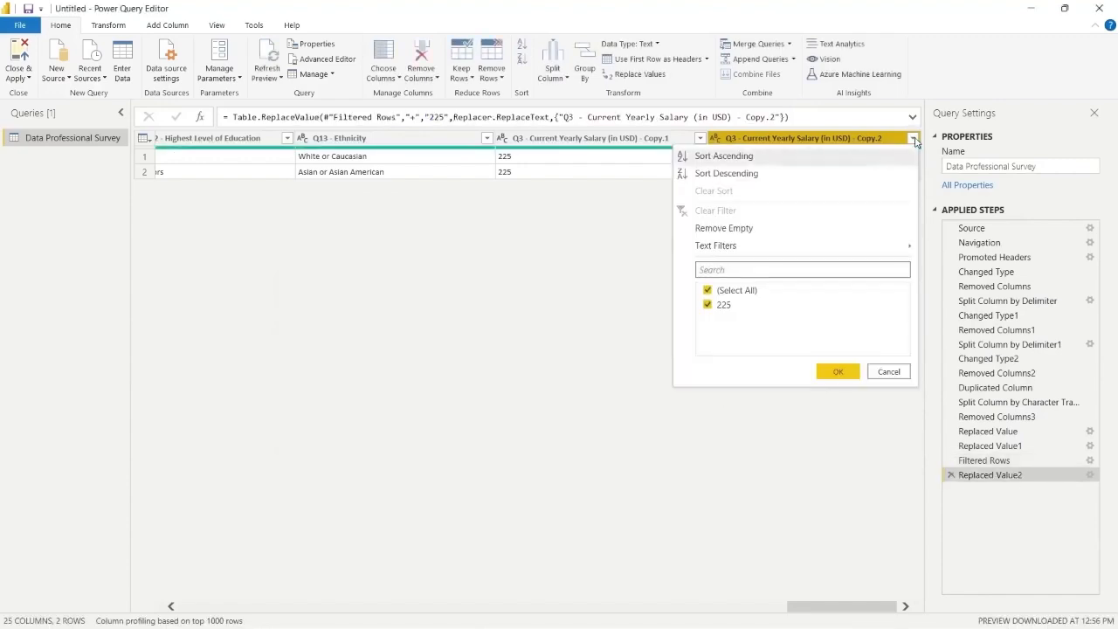
pyautogui.click(739, 290)
pyautogui.click(743, 291)
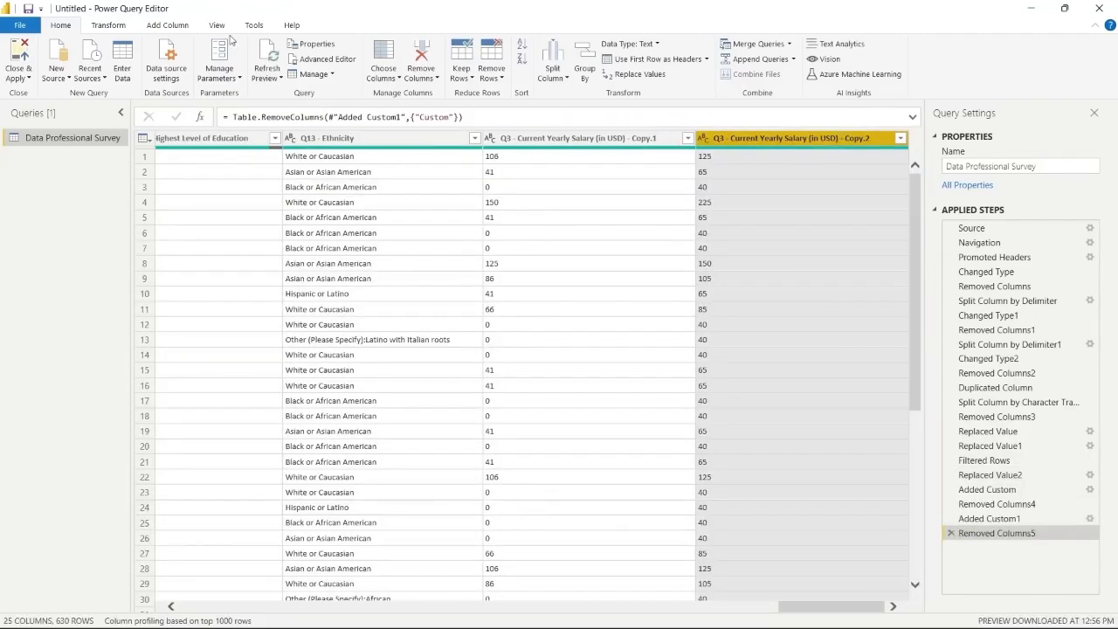
# Start a new custom column and name it "Average Salary"
pyautogui.click(165, 26)
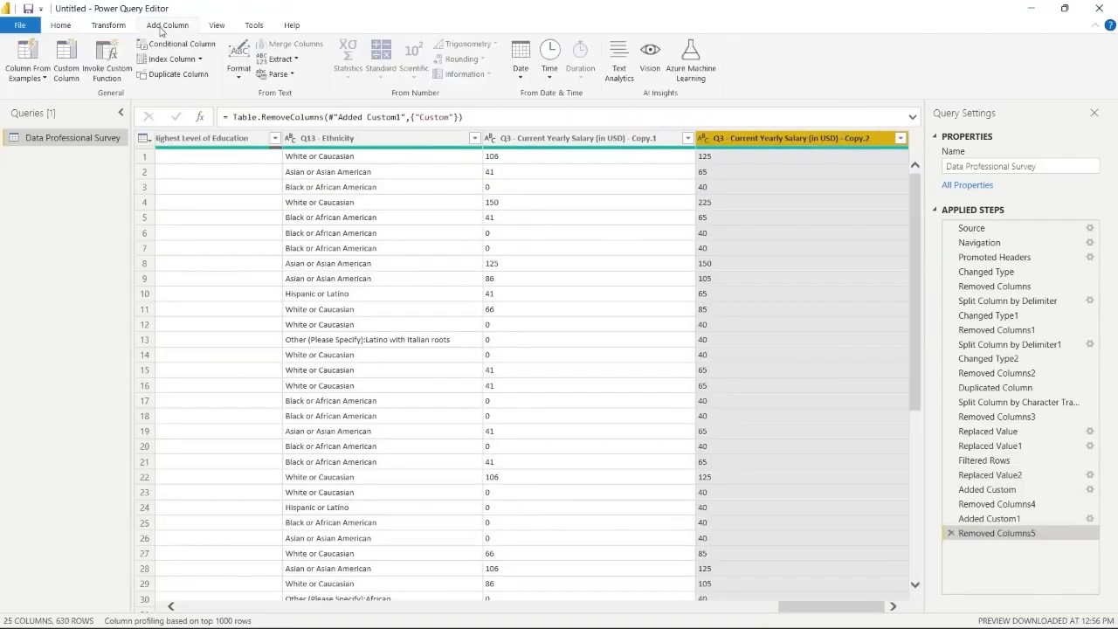
pyautogui.click(66, 61)
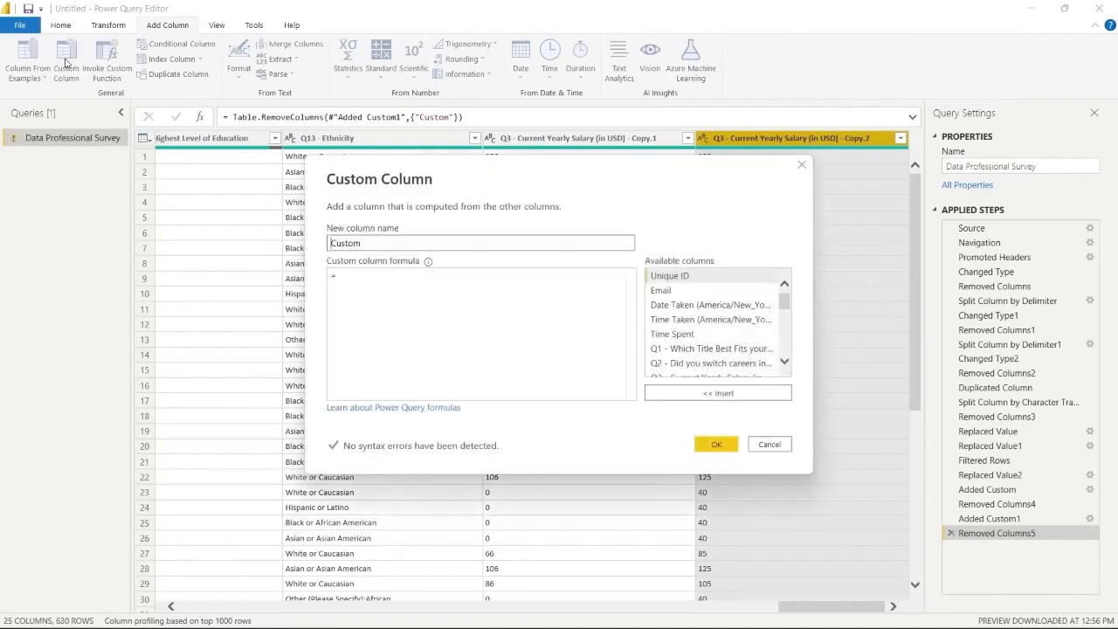
pyautogui.scroll(-6, 664, 293)
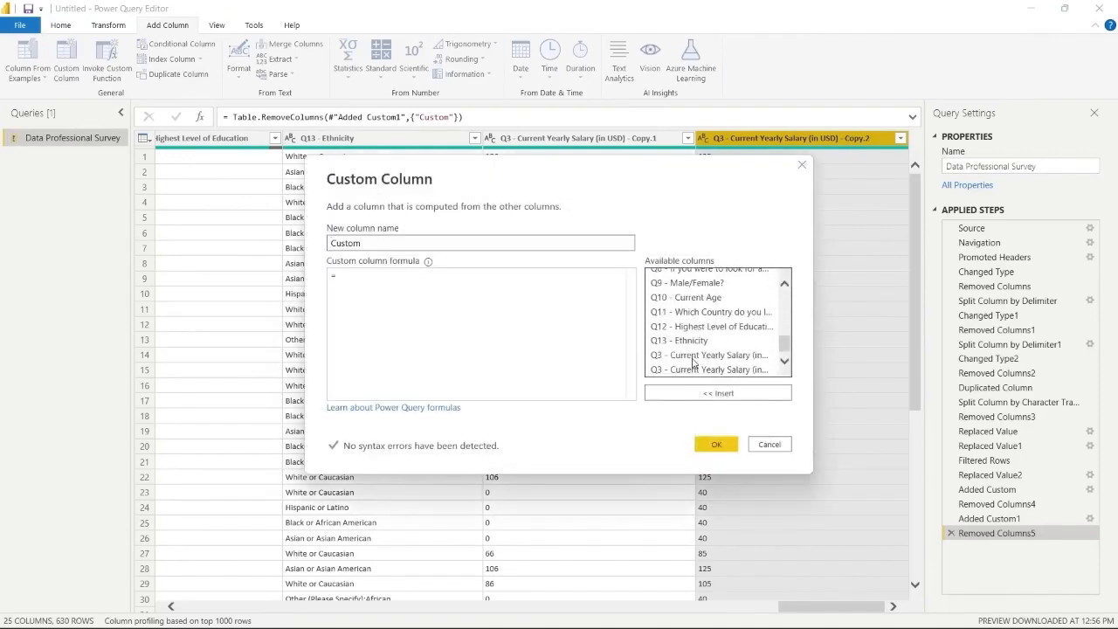
pyautogui.moveTo(509, 245); pyautogui.dragTo(323, 244)
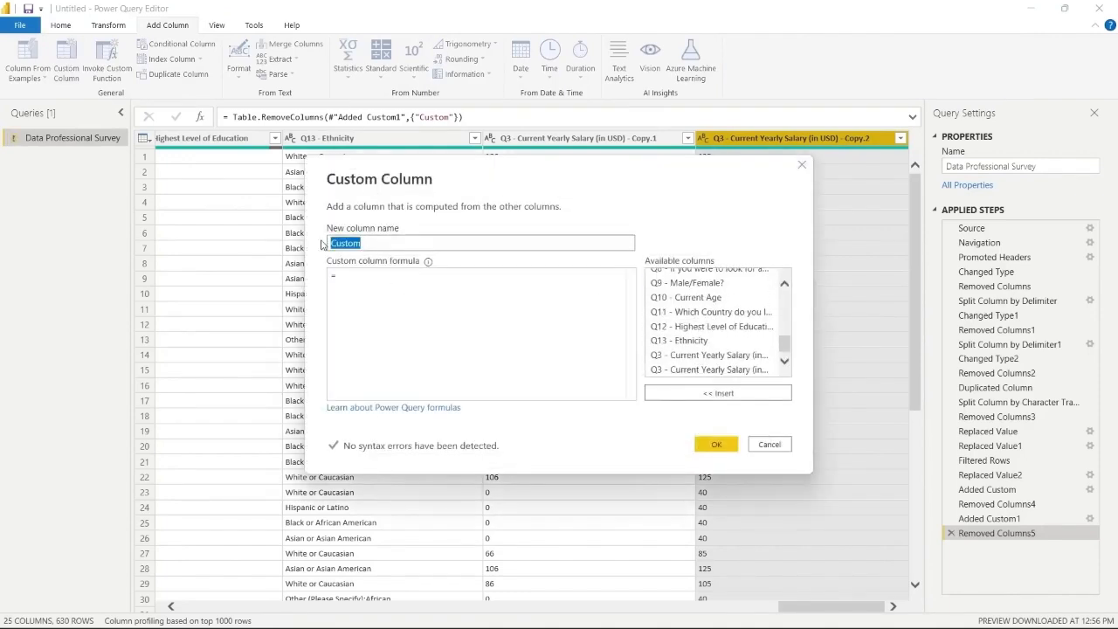
pyautogui.write('A')
pyautogui.write('verage Income')
# Define Average Salary as the sum of the Q3 salary Copy.1 and Copy.2 columns divided by 2, add it and inspect its cells
pyautogui.click(718, 355)
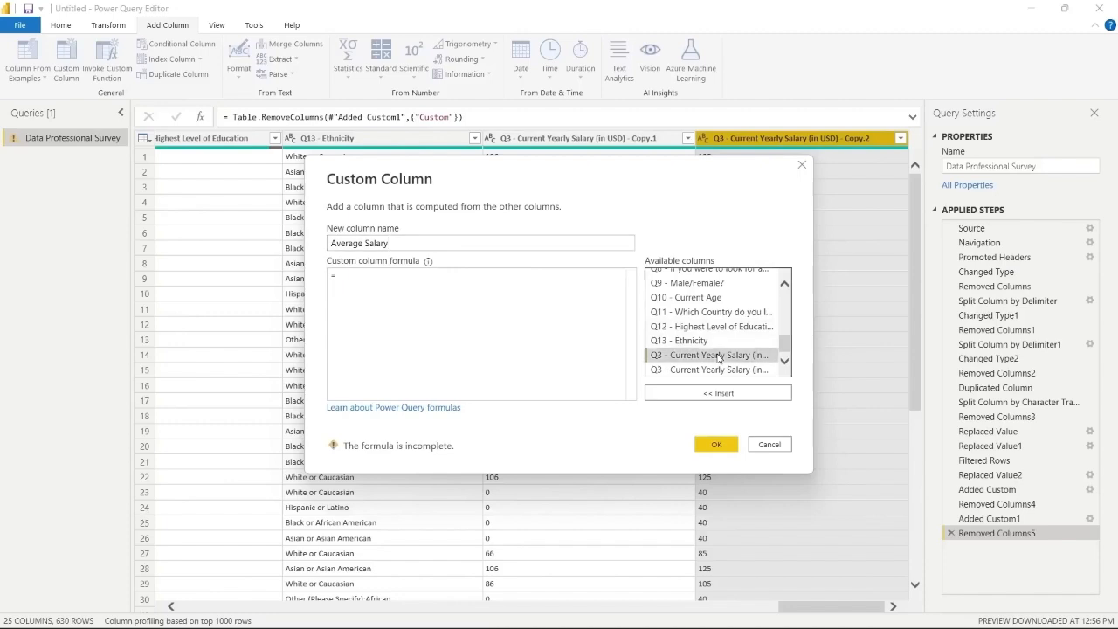
pyautogui.click(709, 393)
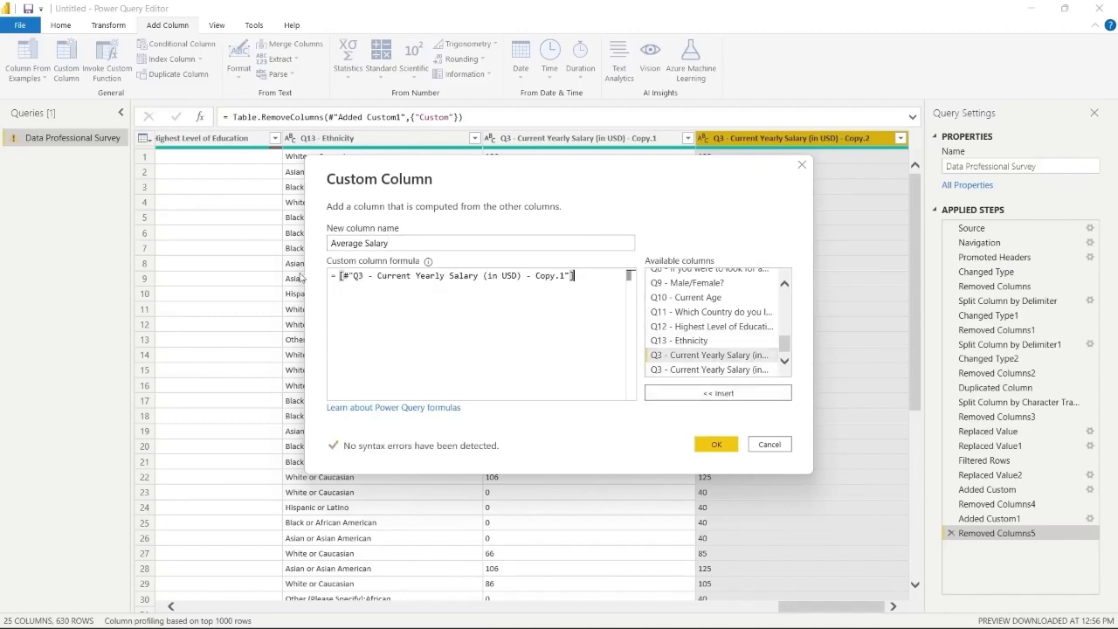
pyautogui.write('(')
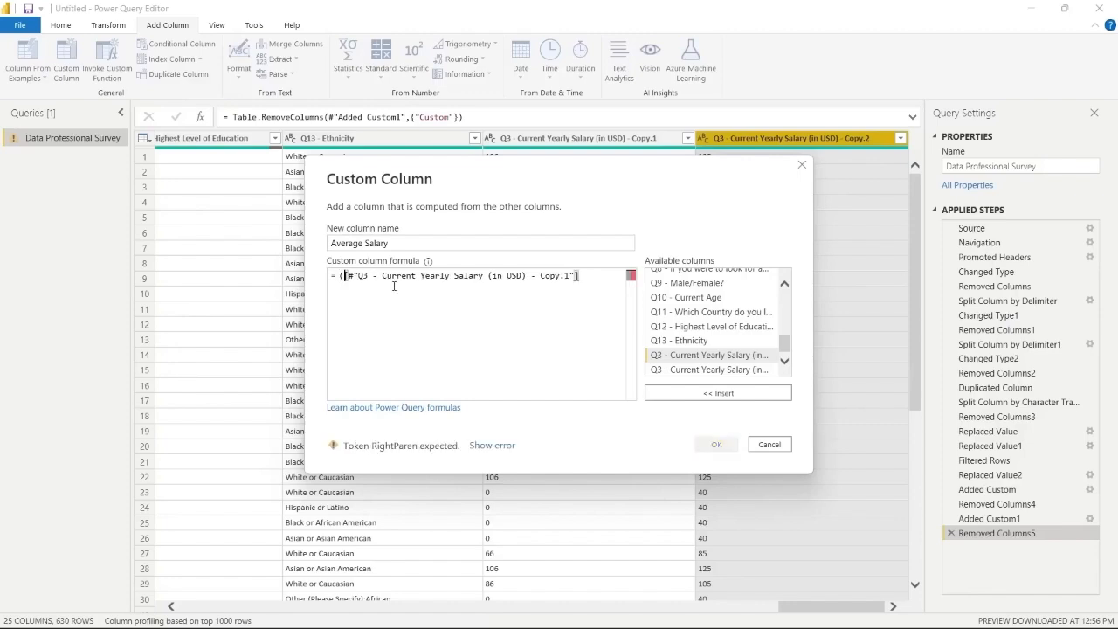
pyautogui.click(608, 279)
pyautogui.write('+')
pyautogui.click(676, 369)
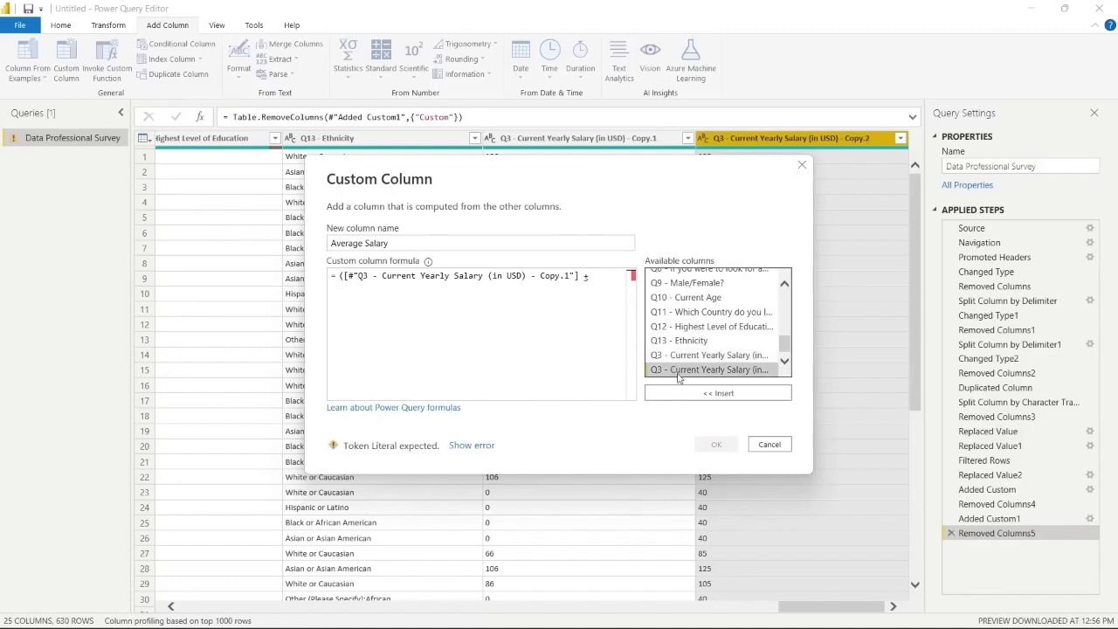
pyautogui.click(684, 393)
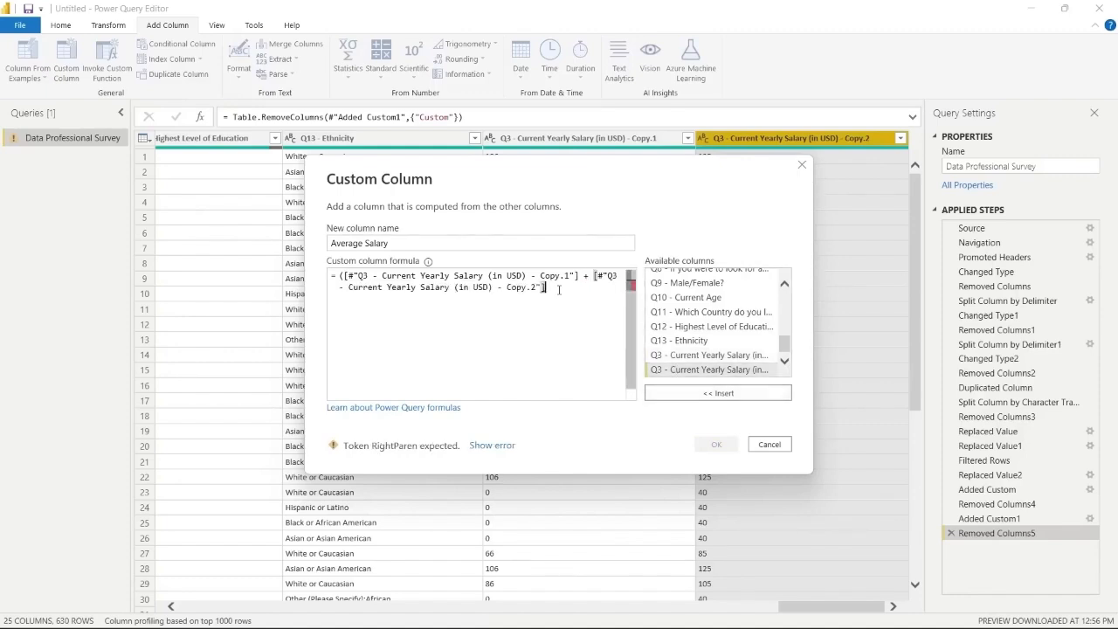
pyautogui.write(') / 2')
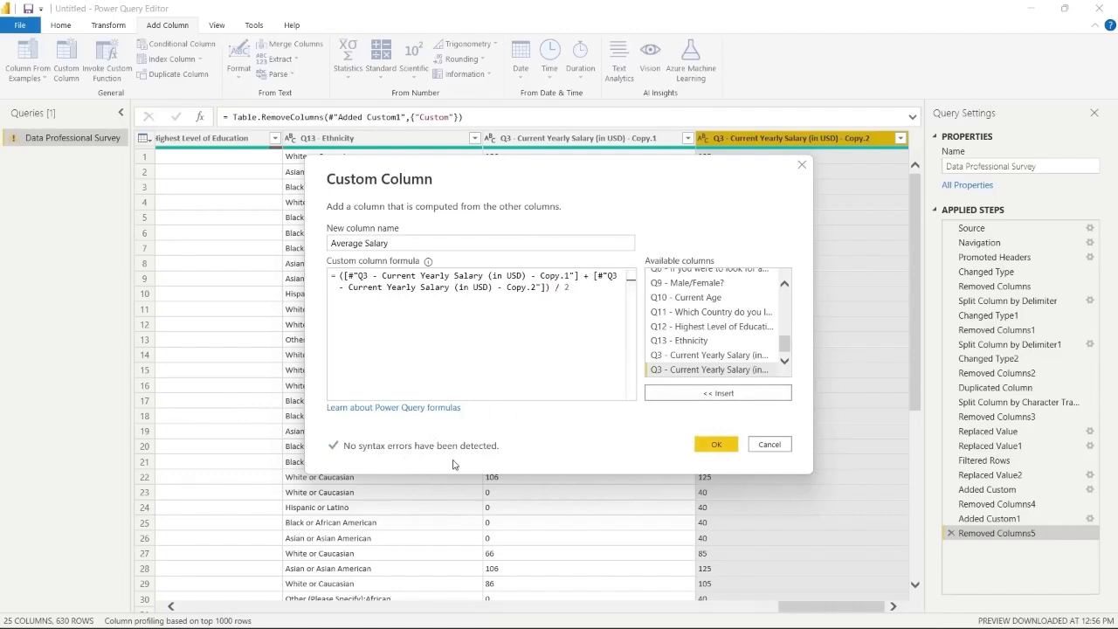
pyautogui.click(716, 444)
pyautogui.click(828, 218)
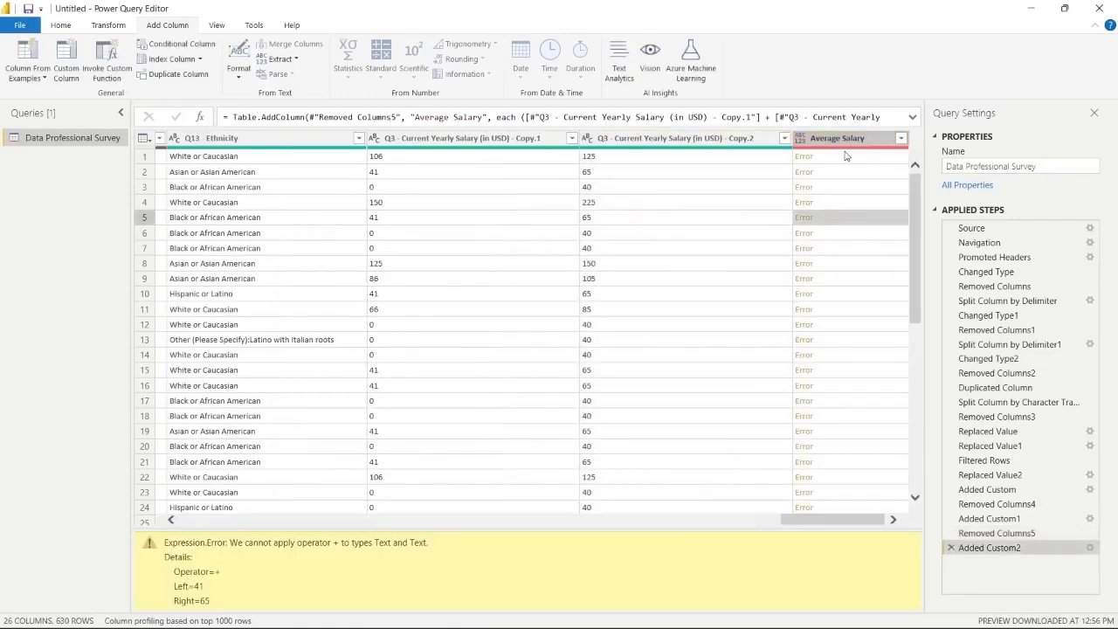
pyautogui.click(847, 157)
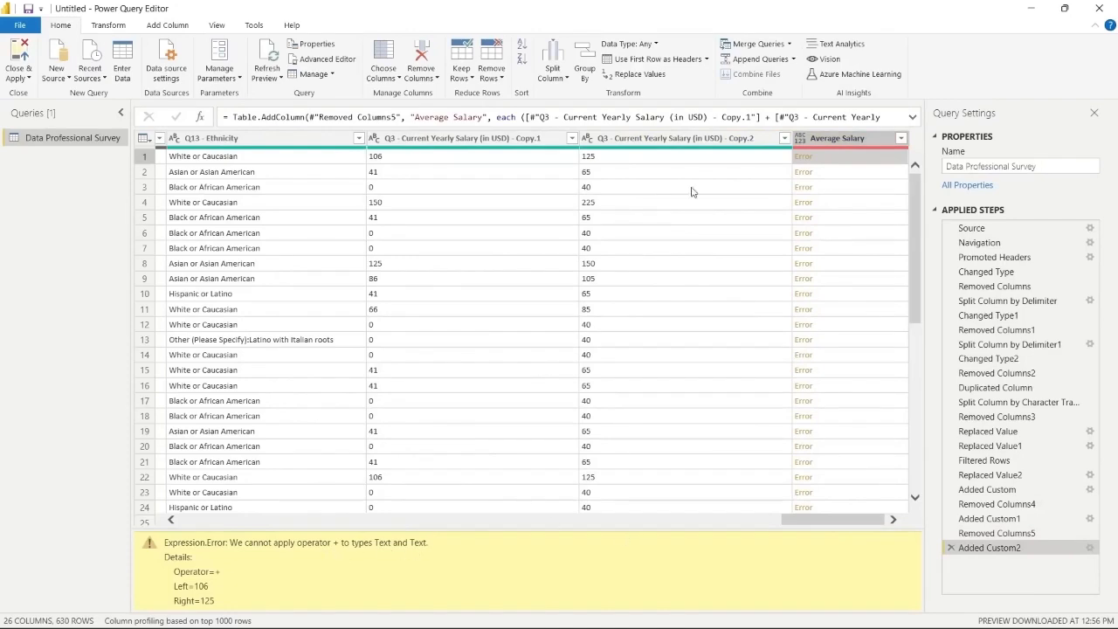
# Change the data type of the Q3 salary Copy.2 and Copy.1 columns to Whole Number
pyautogui.click(618, 142)
pyautogui.click(589, 138)
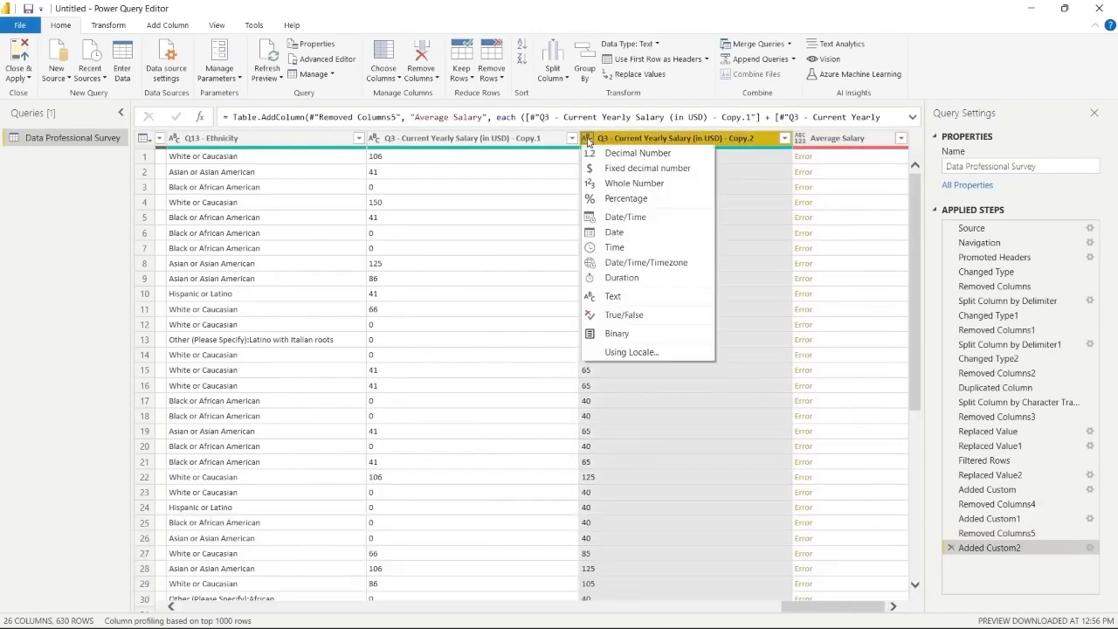
pyautogui.click(612, 185)
pyautogui.click(458, 140)
pyautogui.click(386, 138)
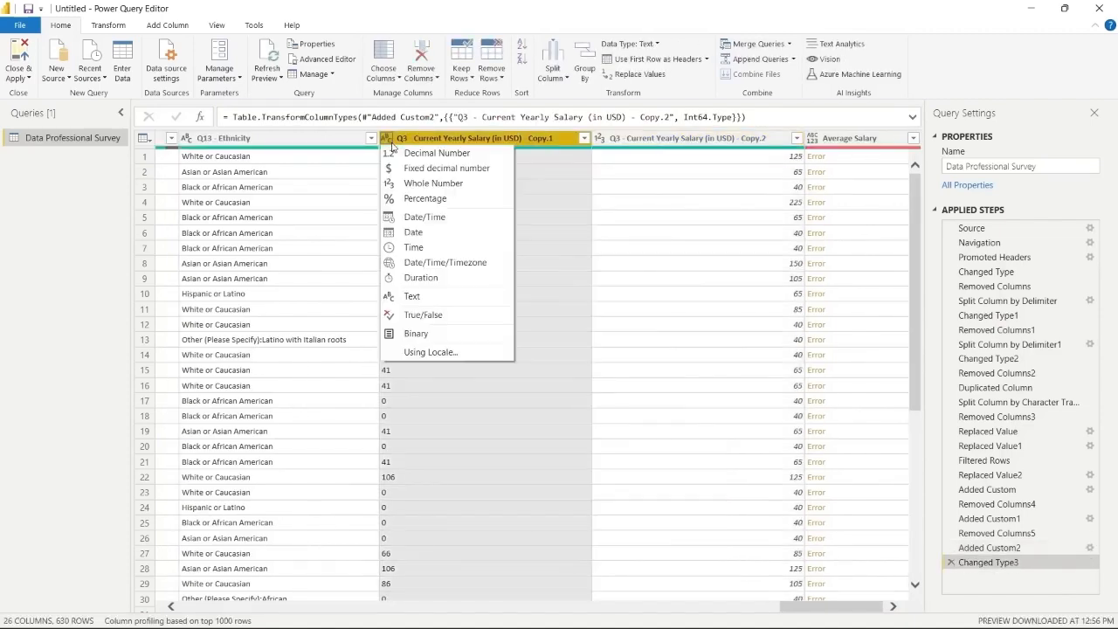
pyautogui.click(407, 183)
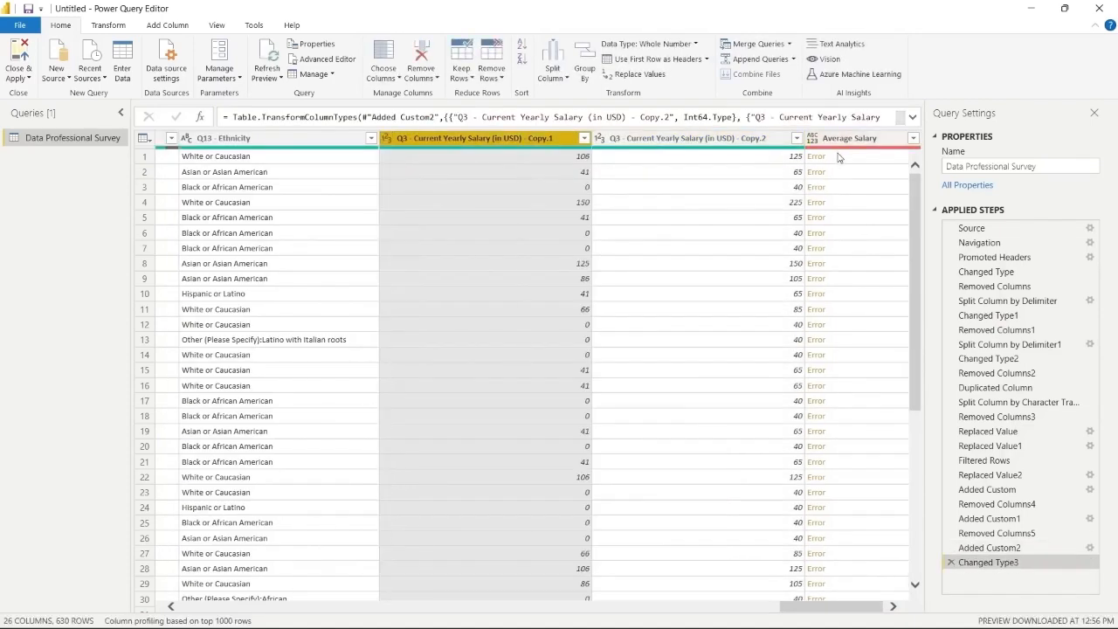
# Inspect the first Average Salary cell and recommit the unchanged type-conversion formula to recheck the column
pyautogui.click(839, 157)
pyautogui.click(808, 117)
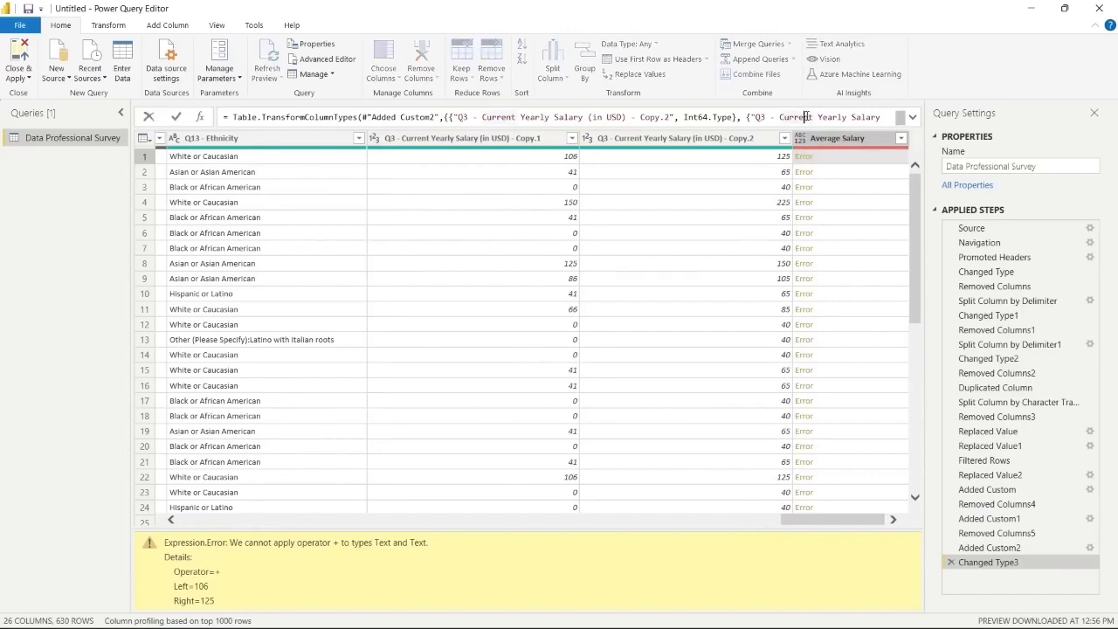
pyautogui.click(176, 117)
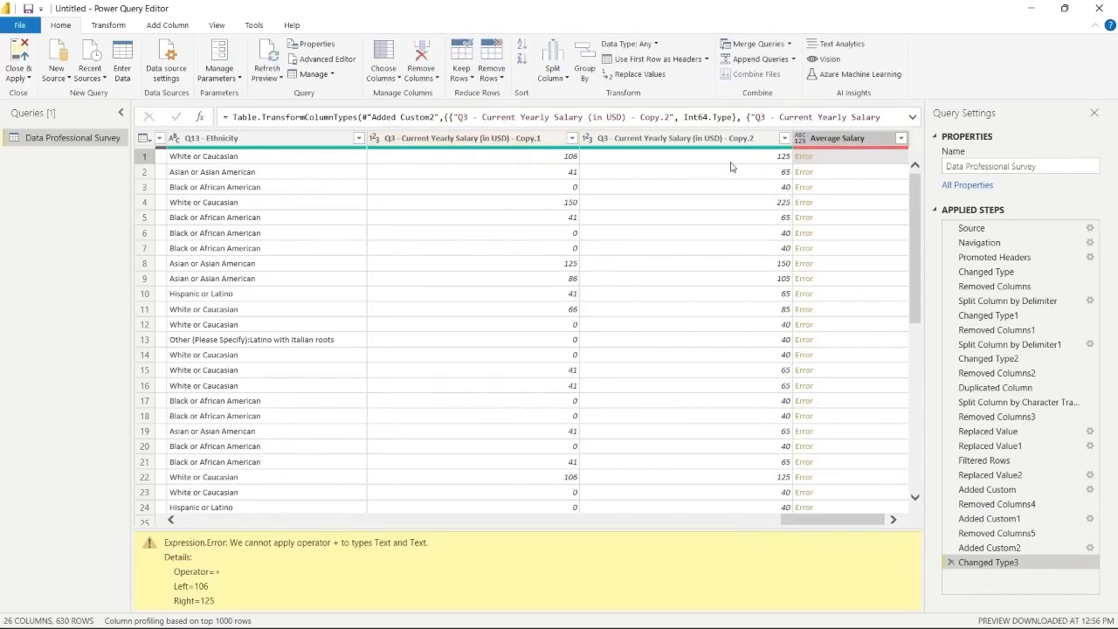
pyautogui.click(815, 138)
pyautogui.click(738, 140)
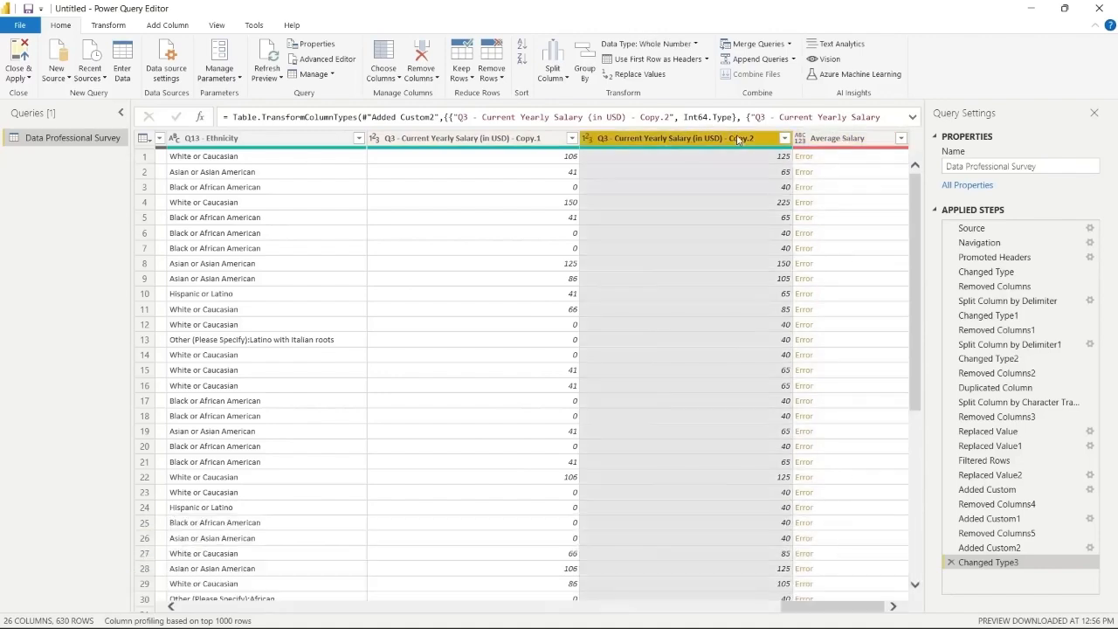
# Add another custom column with the default name Custom, dividing the sum of the Q3 salary Copy.1 and Copy.2 columns by 2
pyautogui.click(116, 31)
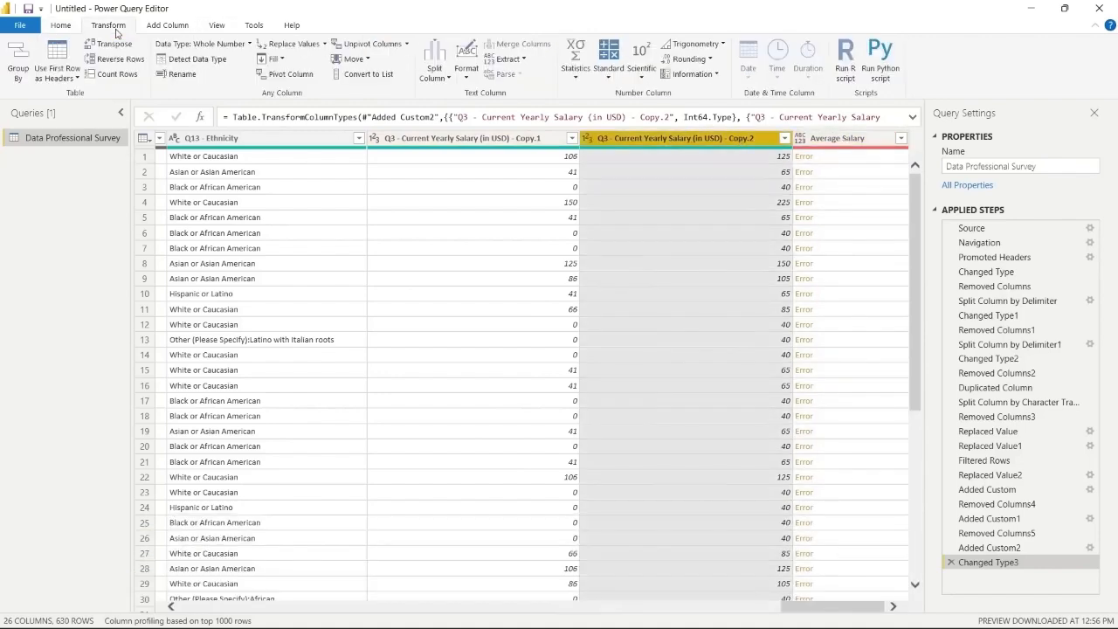
pyautogui.click(166, 24)
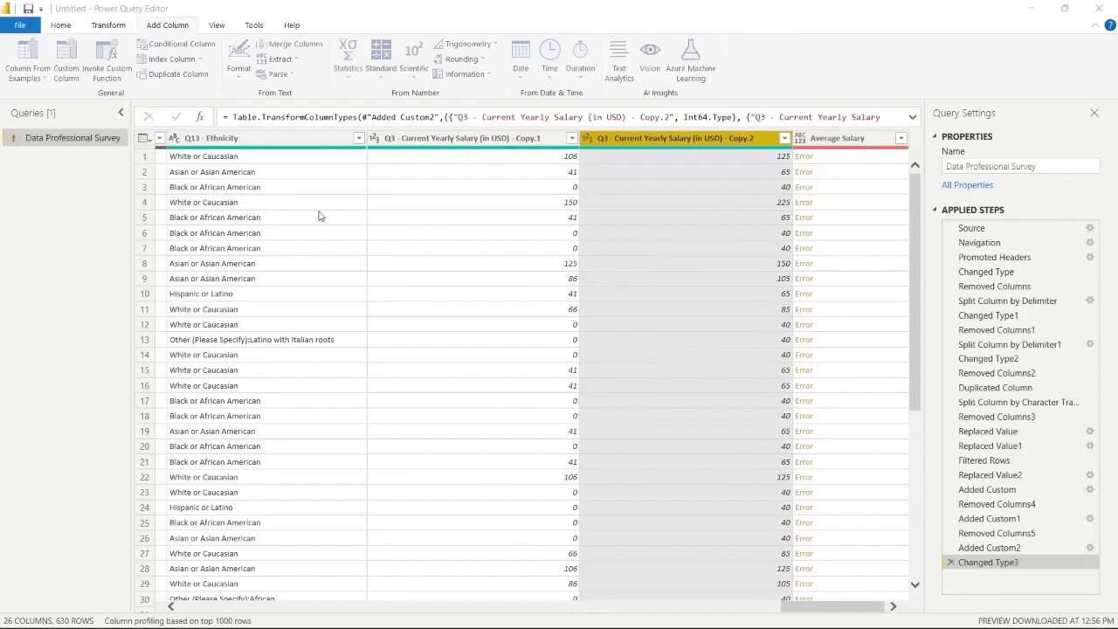
pyautogui.scroll(-4, 716, 356)
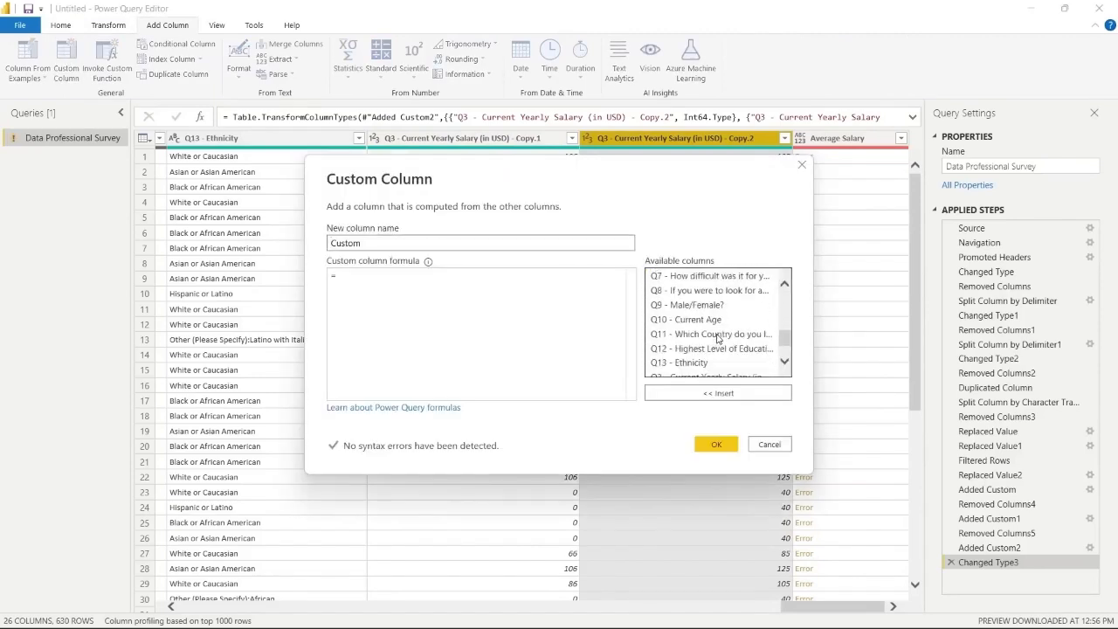
pyautogui.scroll(-1, 718, 339)
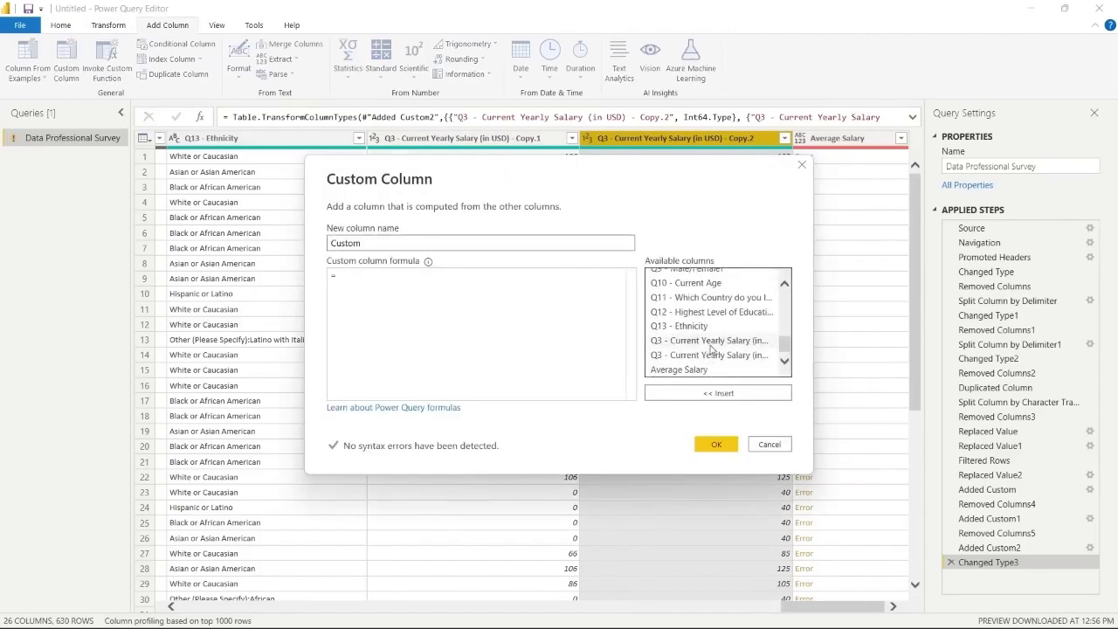
pyautogui.click(711, 346)
pyautogui.click(719, 393)
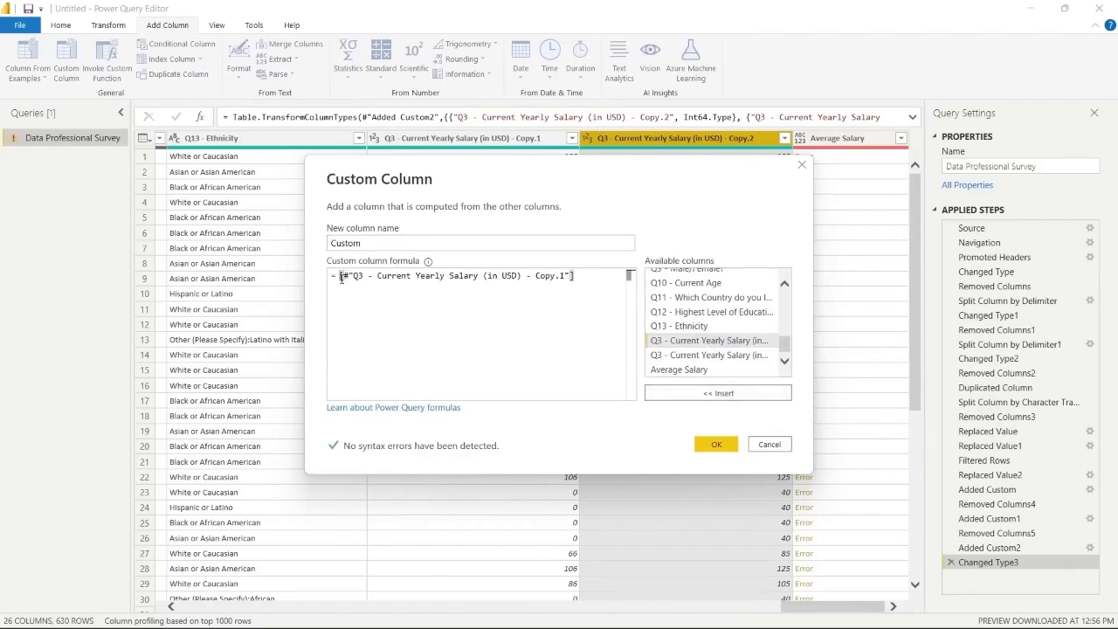
pyautogui.write('(')
pyautogui.write(' +')
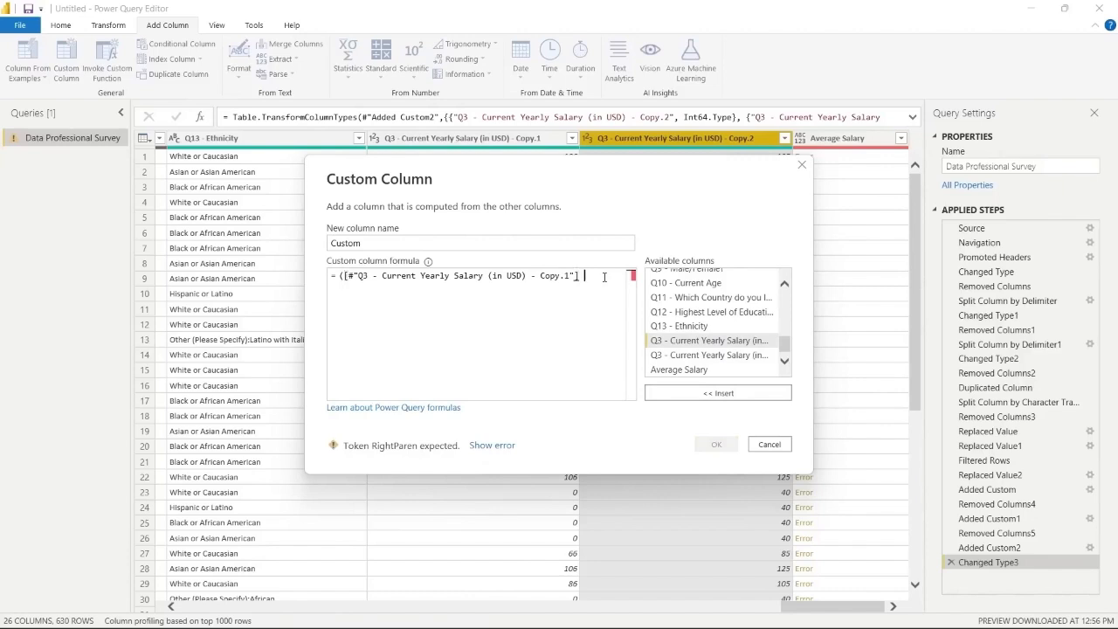
pyautogui.click(661, 354)
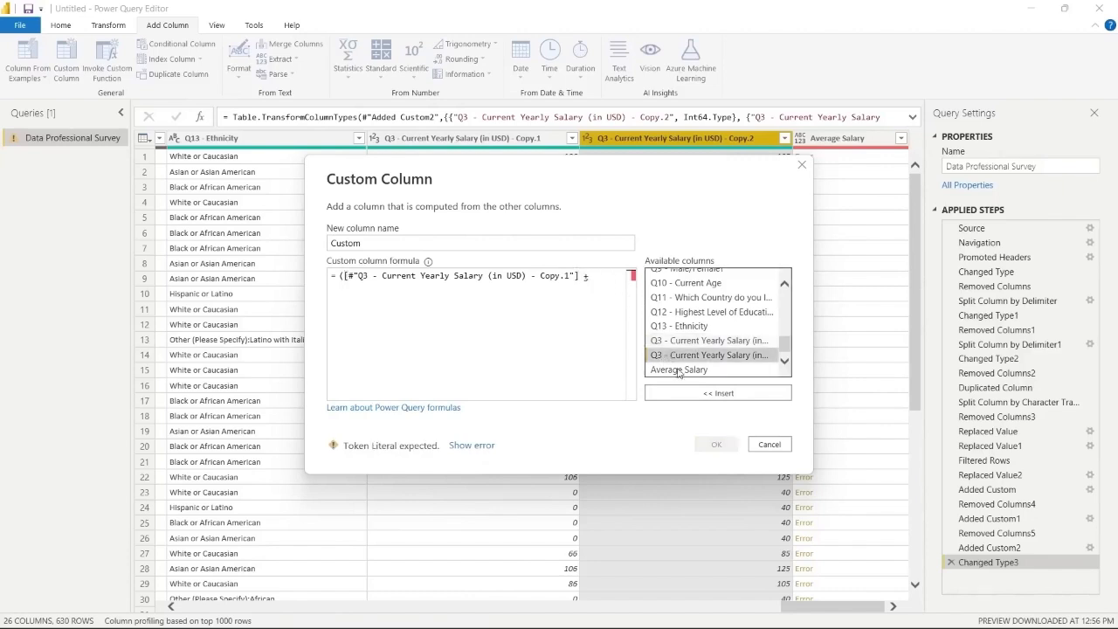
pyautogui.click(692, 394)
pyautogui.write(') - Copy.2"]) / 2')
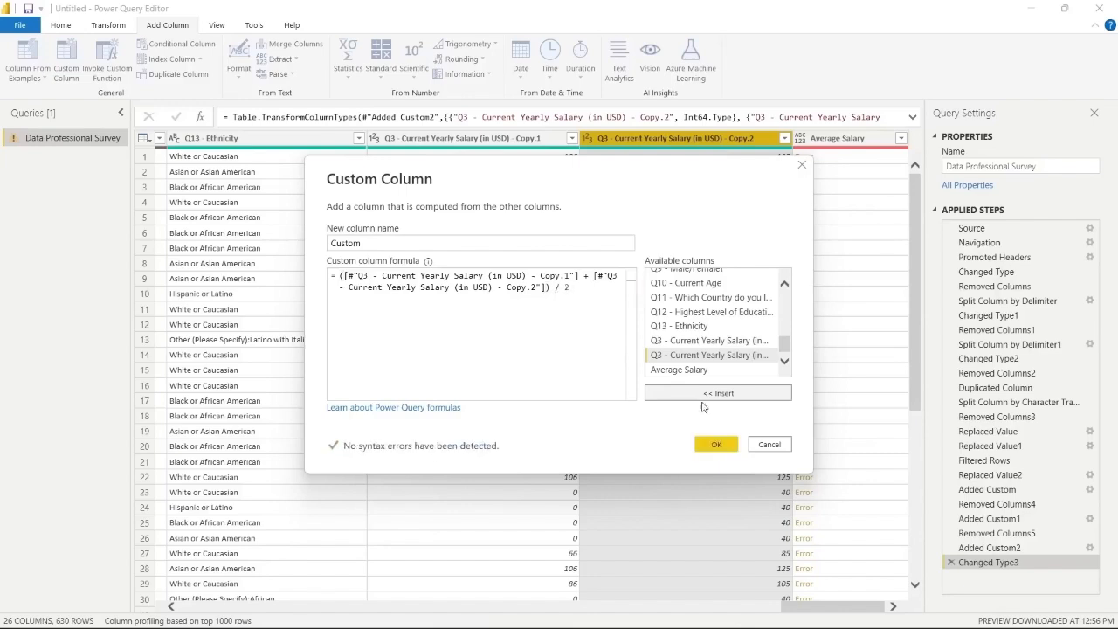
pyautogui.click(723, 447)
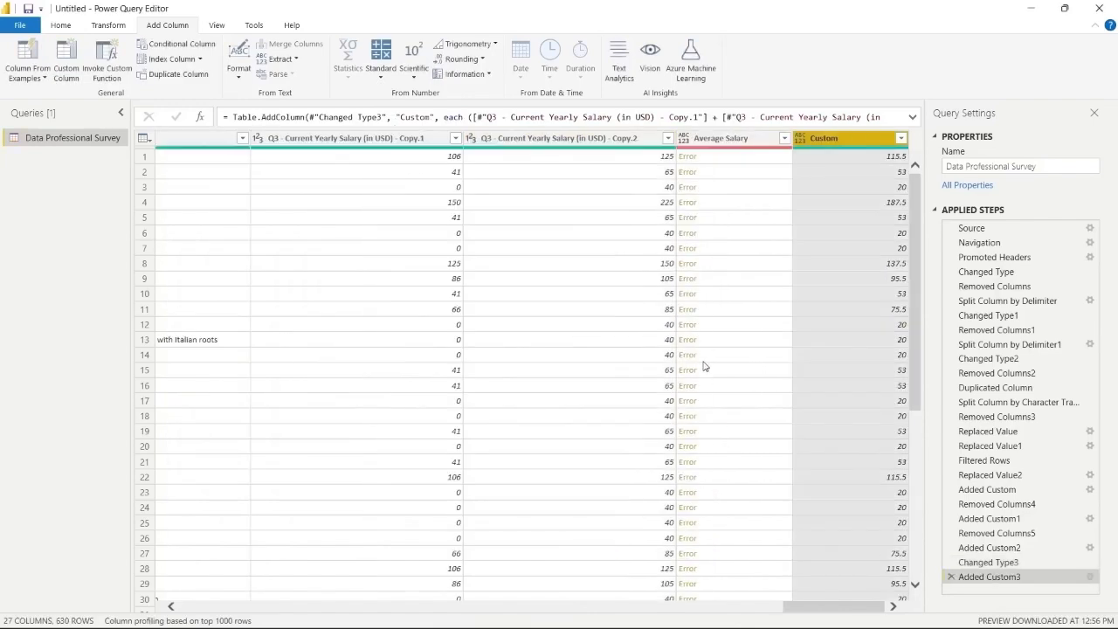
# Remove the error-filled Average Salary column and the Q3 yearly salary Copy.1 and Copy.2 columns
pyautogui.click(772, 140)
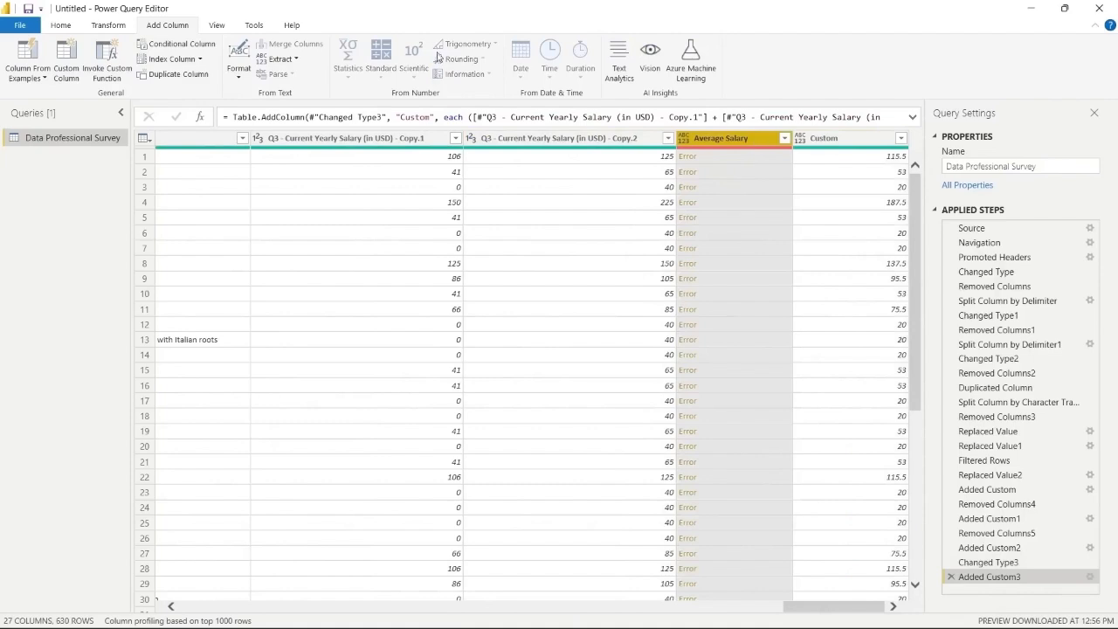
pyautogui.click(67, 25)
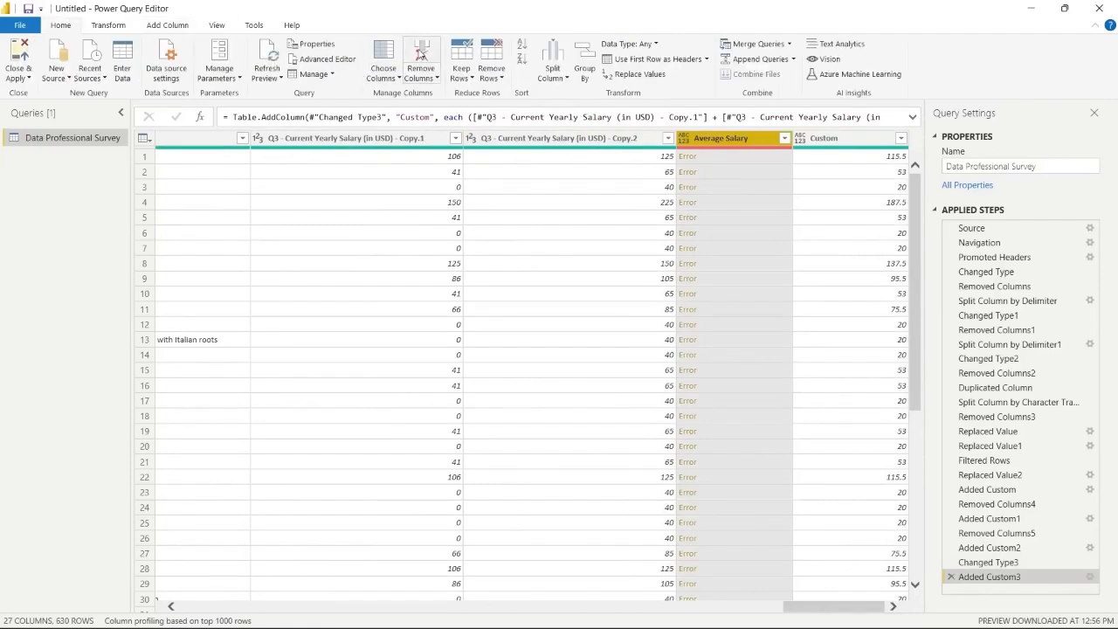
pyautogui.click(421, 53)
pyautogui.click(458, 137)
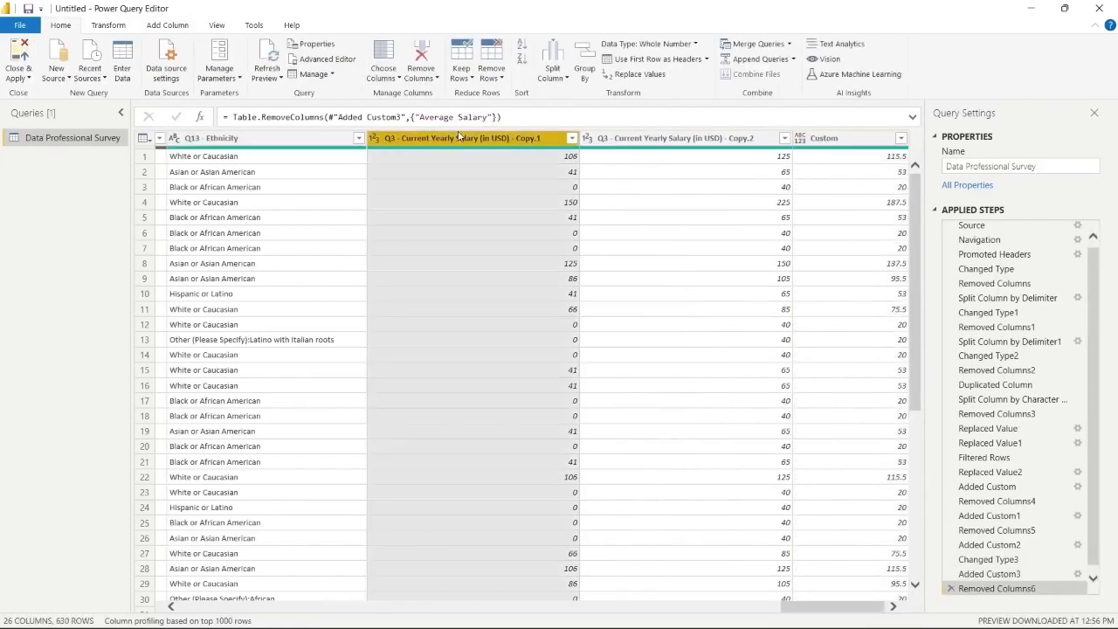
pyautogui.keyDown('ctrl'); pyautogui.click(641, 140); pyautogui.keyUp('ctrl')
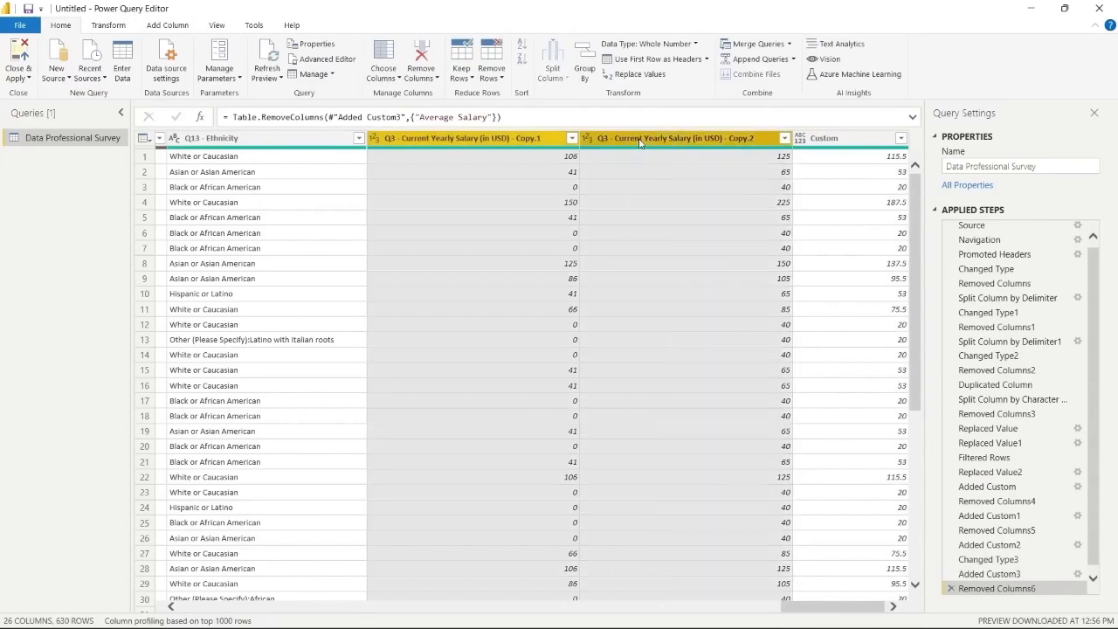
pyautogui.click(420, 52)
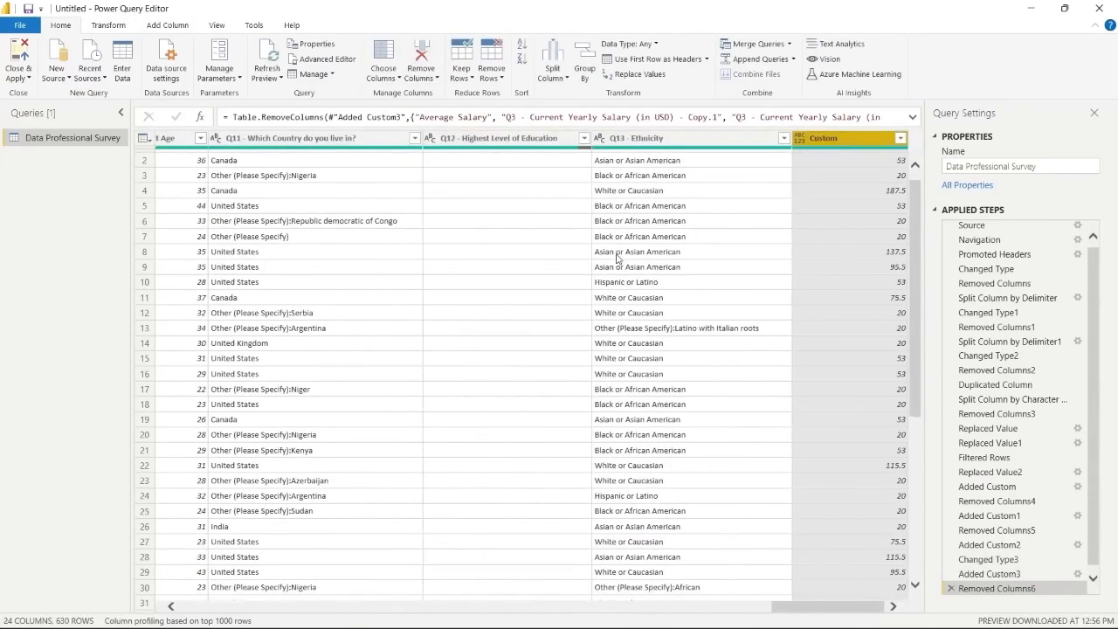
# Rename the Custom column to Average Salary and move it directly after the Q3 - Current Yearly Salary (in USD) column
pyautogui.doubleClick(828, 142)
pyautogui.write('Average Salary')
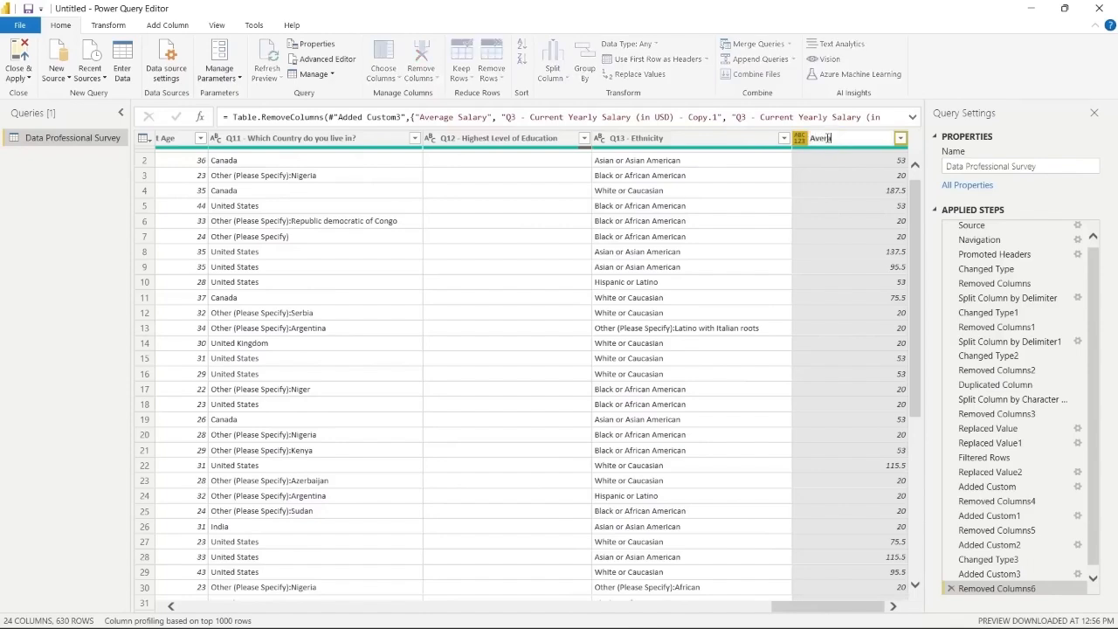
pyautogui.click(855, 197)
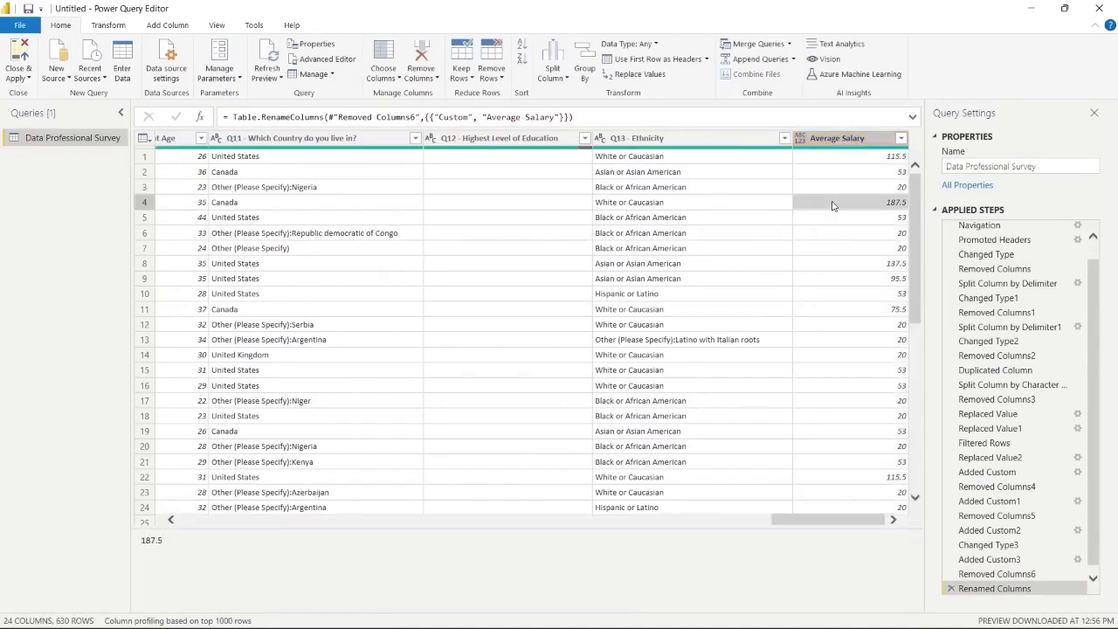
pyautogui.click(865, 140)
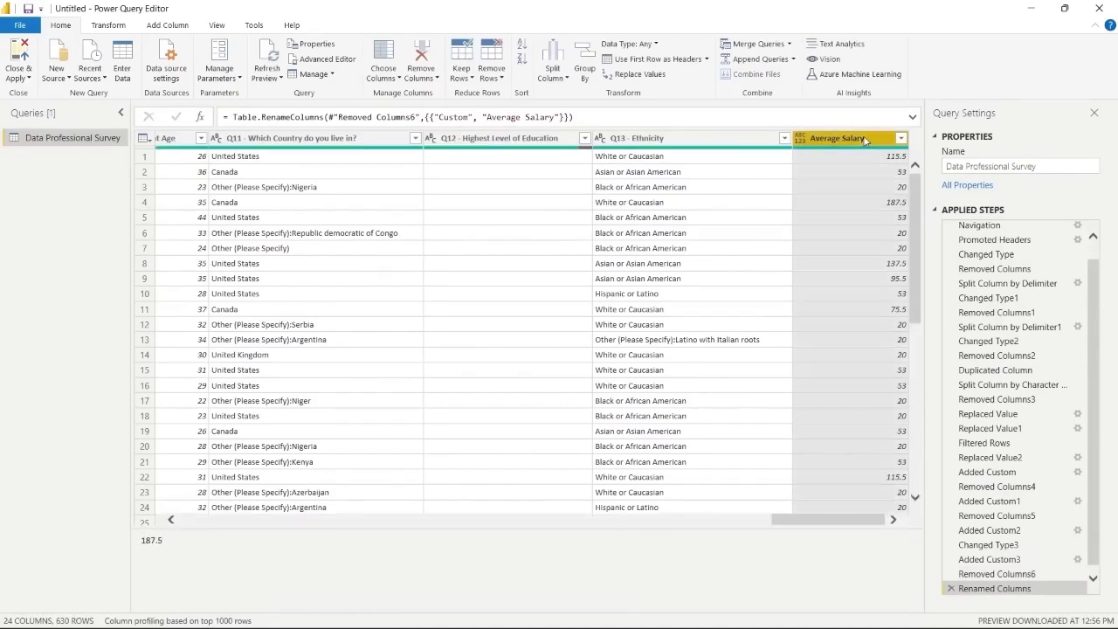
pyautogui.moveTo(865, 140); pyautogui.dragTo(251, 167)
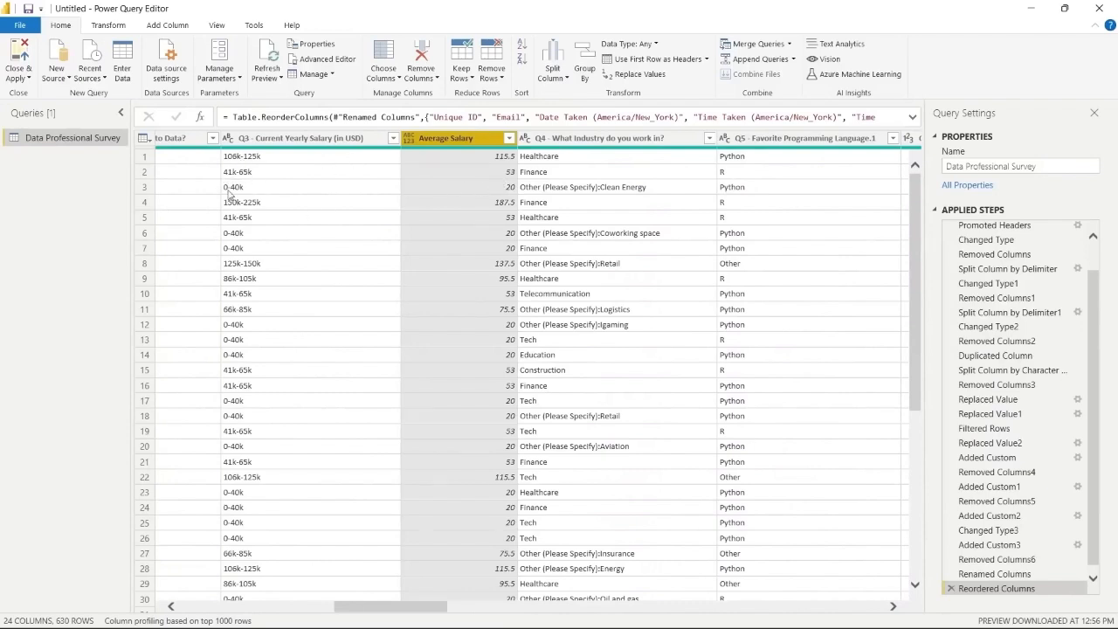
pyautogui.click(482, 188)
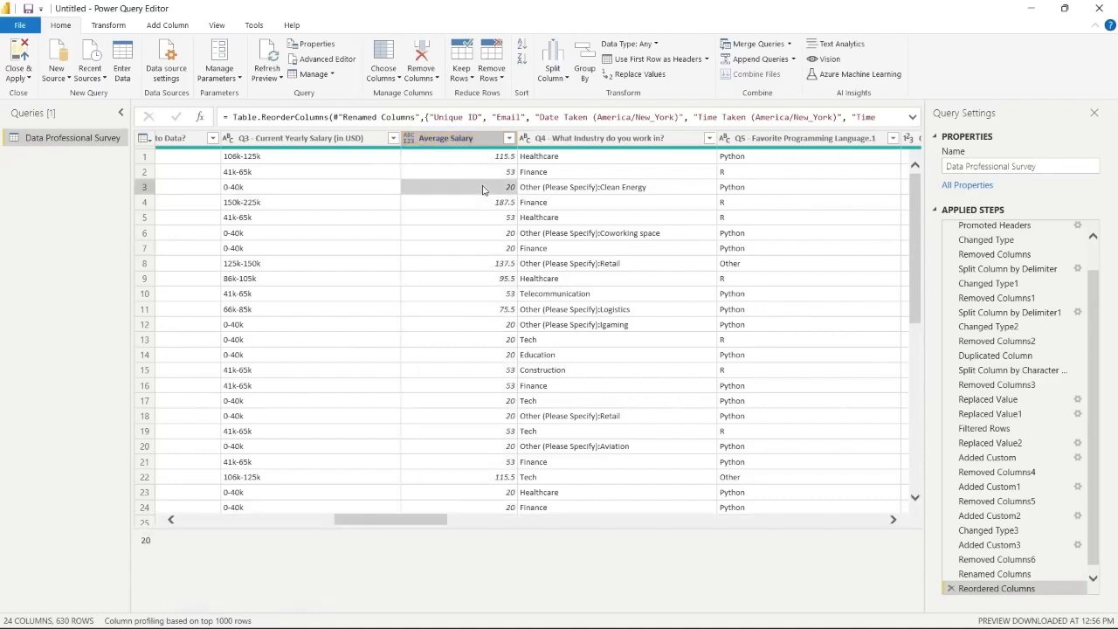
pyautogui.click(477, 138)
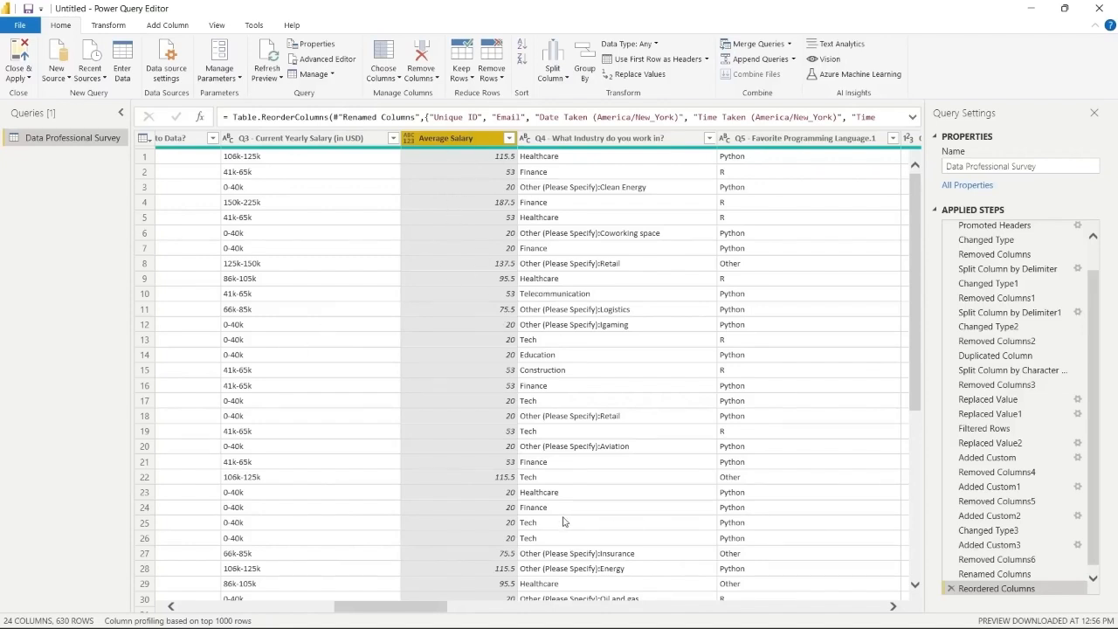
# Split the Q11 country column at the left-most "(" delimiter and remove the resulting Q11 .2 column
pyautogui.click(603, 138)
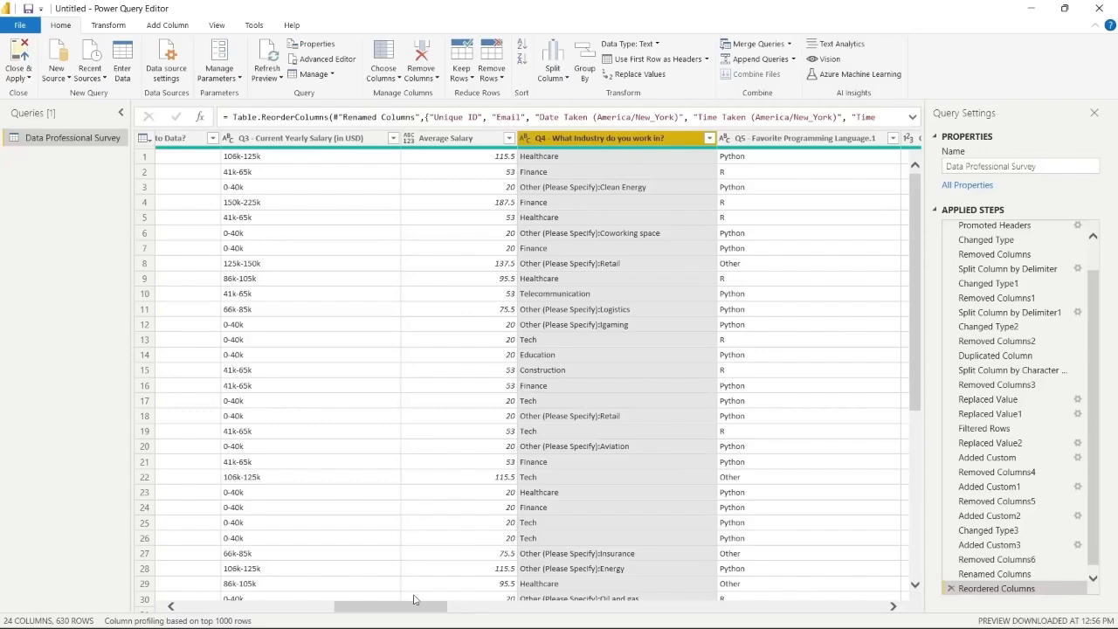
pyautogui.moveTo(401, 607); pyautogui.dragTo(829, 579)
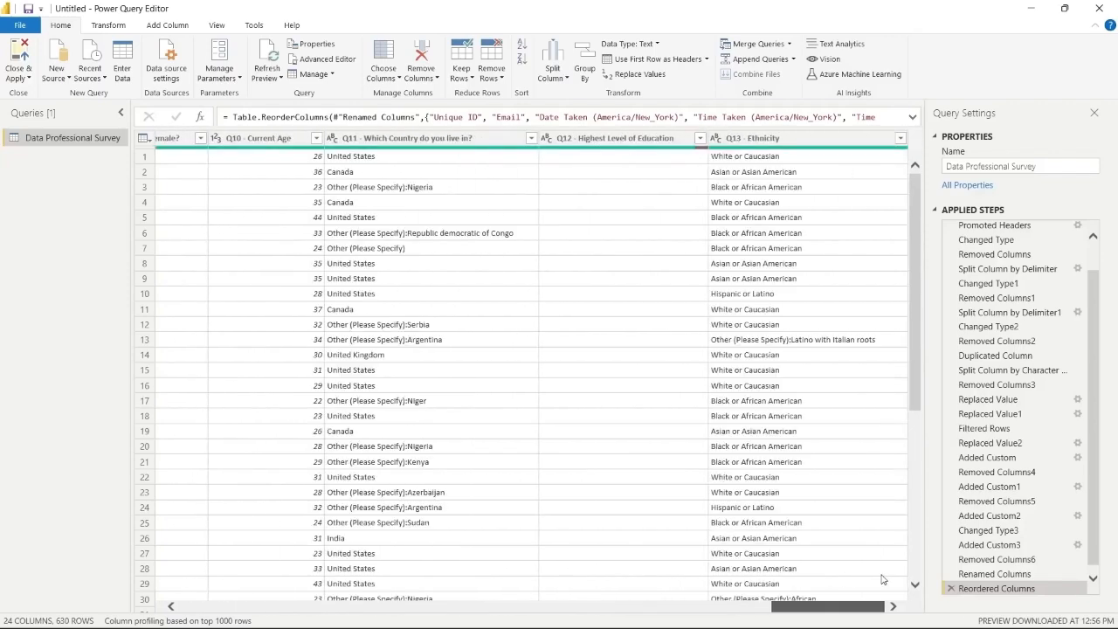
pyautogui.click(417, 138)
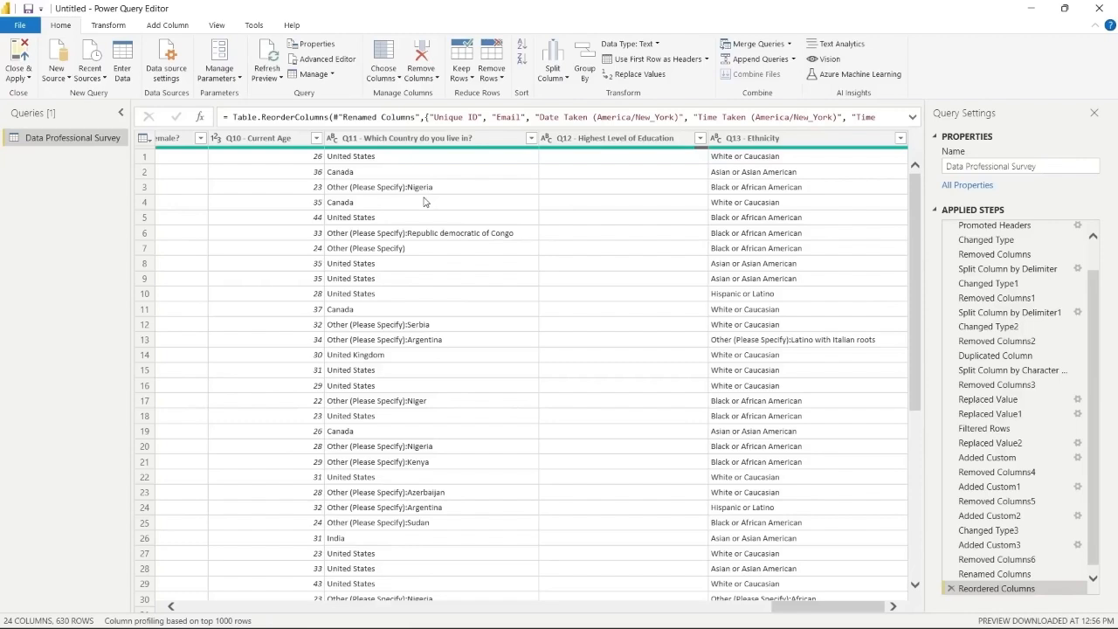
pyautogui.click(531, 138)
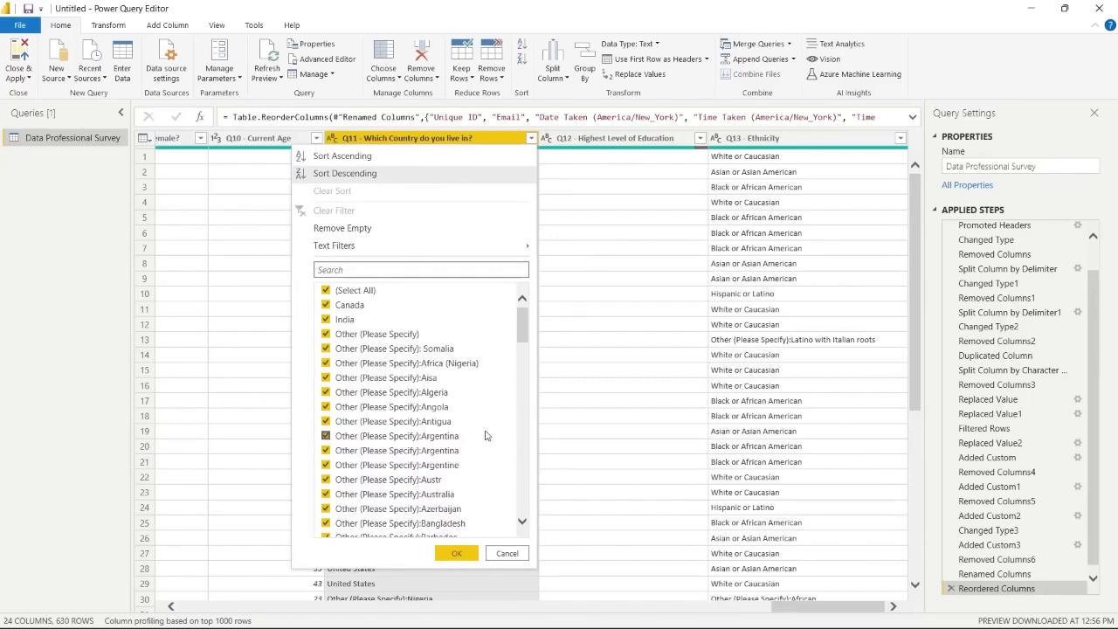
pyautogui.click(507, 553)
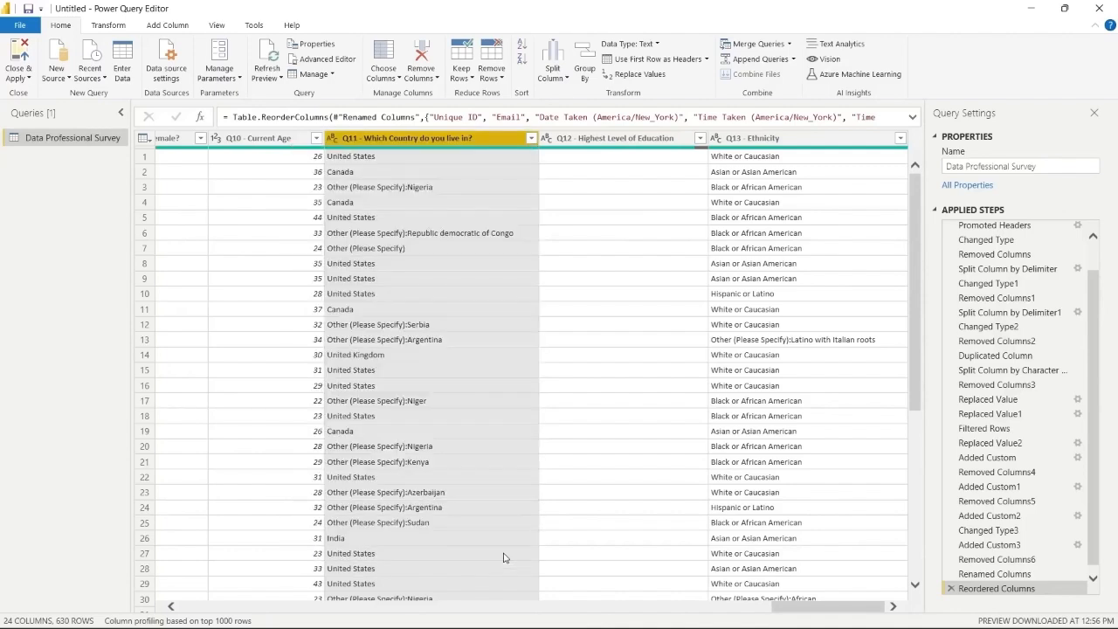
pyautogui.rightClick(450, 144)
pyautogui.click(552, 61)
pyautogui.click(574, 95)
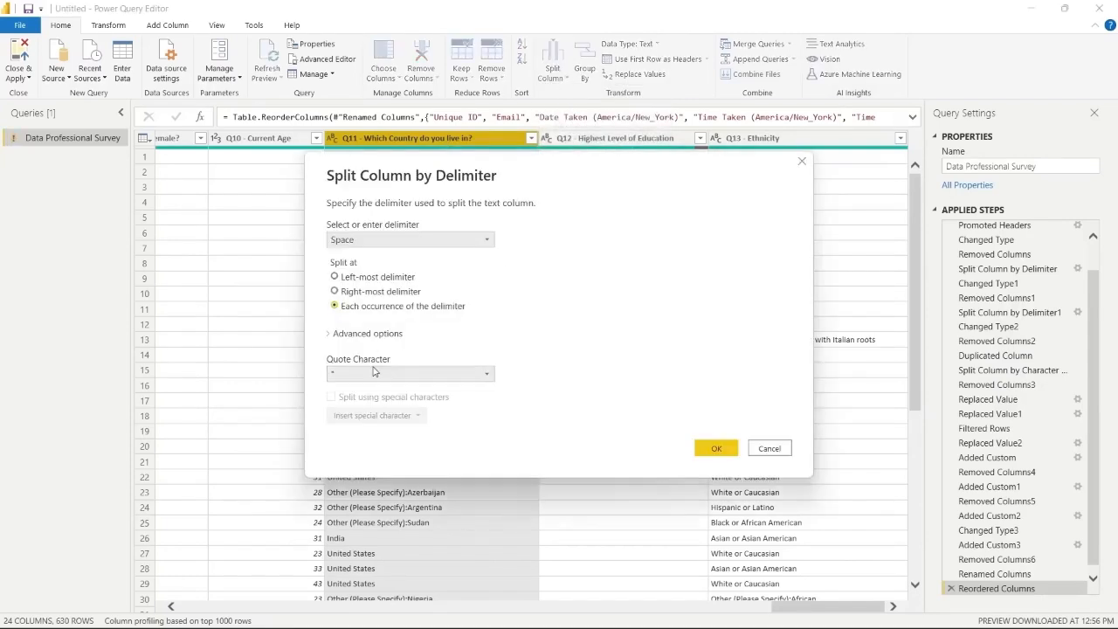
pyautogui.write('(')
pyautogui.click(335, 296)
pyautogui.click(715, 467)
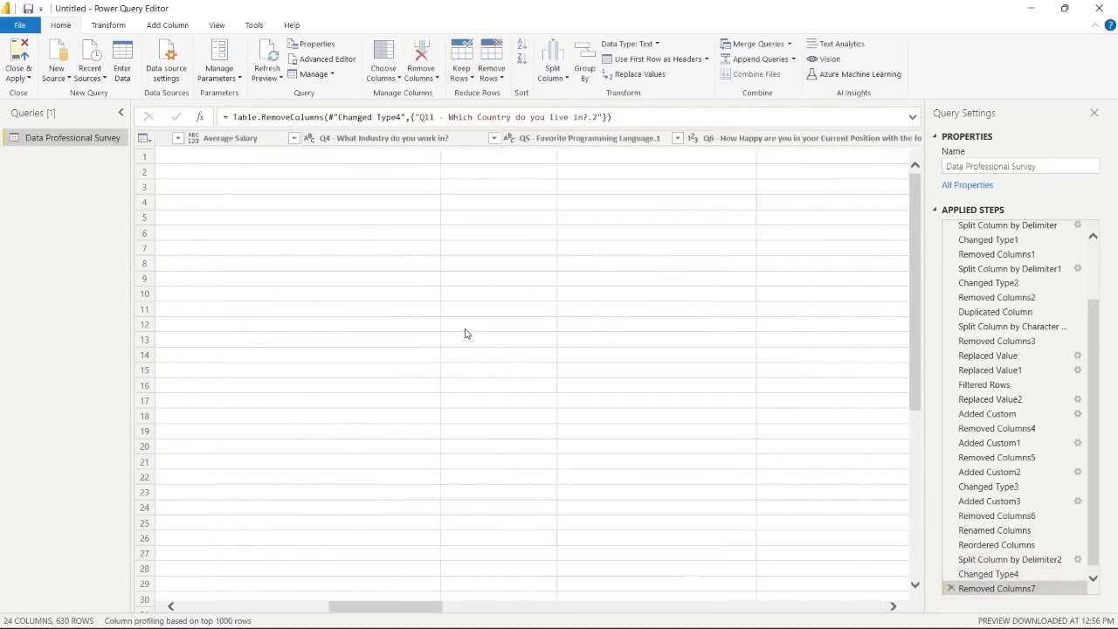
# Split the Q4 industry column at the "(" delimiter, remove the resulting .2 column and check the distinct values of Q4 .1
pyautogui.click(734, 138)
pyautogui.click(553, 61)
pyautogui.click(574, 95)
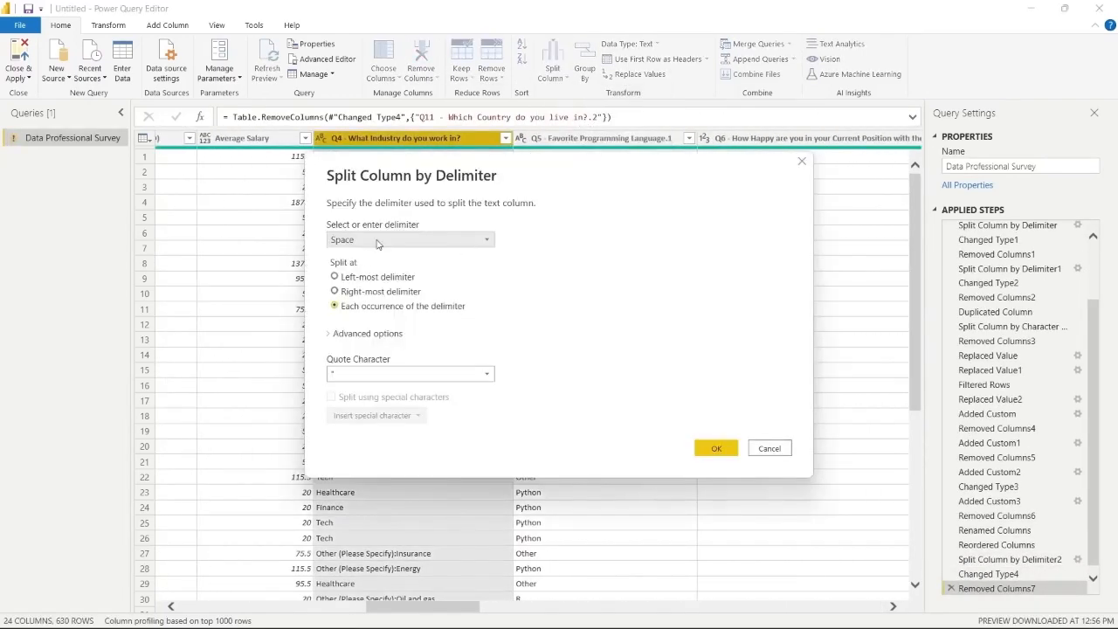
pyautogui.click(715, 467)
pyautogui.click(594, 140)
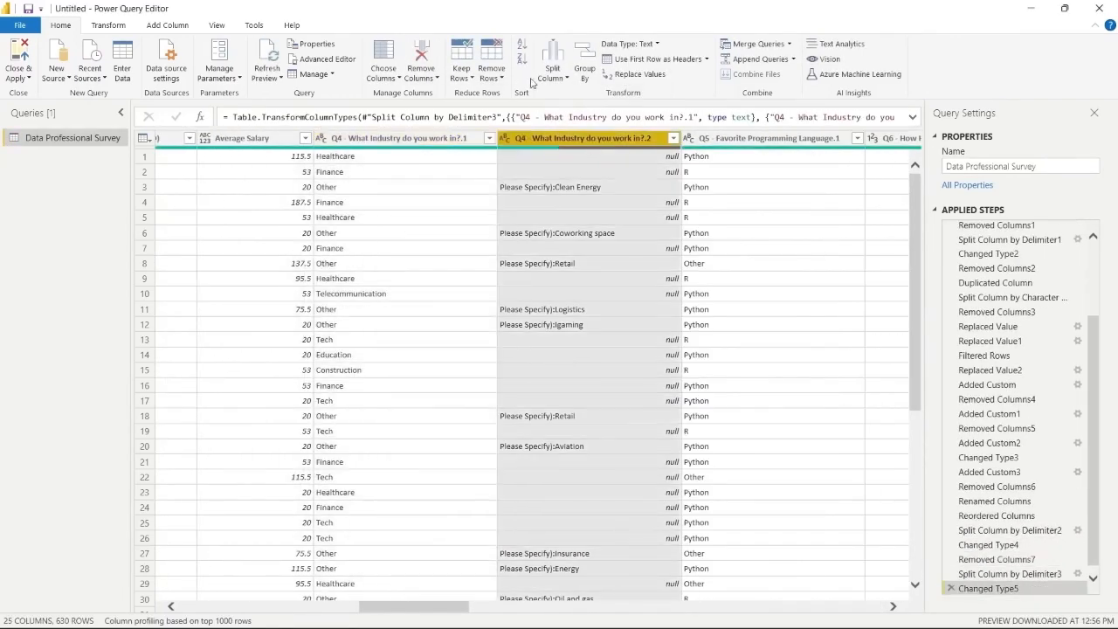
pyautogui.press('Delete')
pyautogui.click(422, 140)
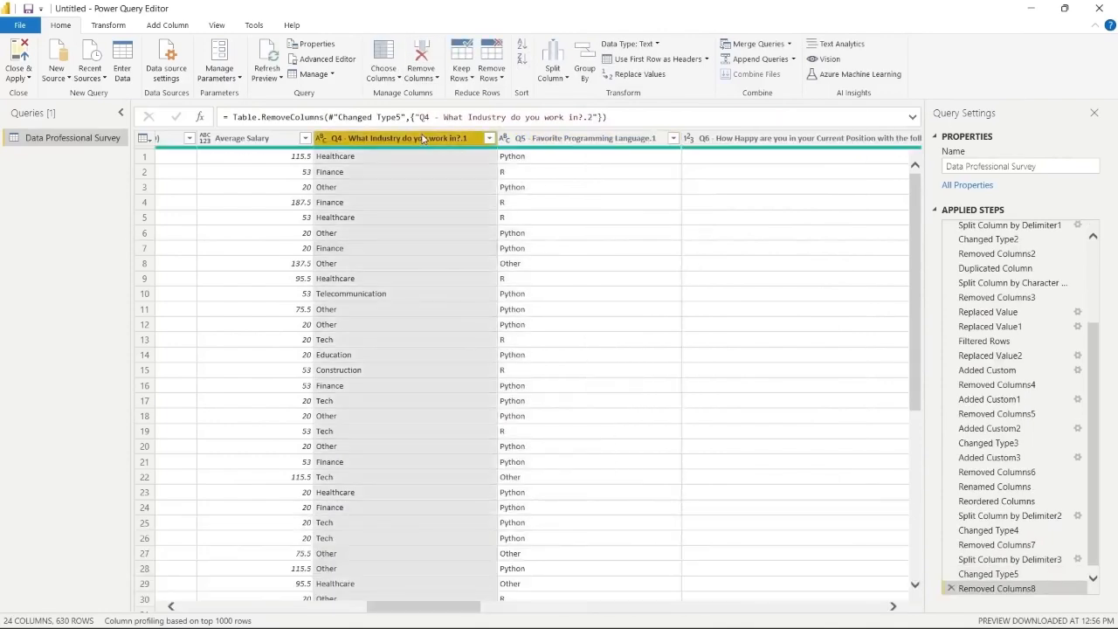
pyautogui.click(490, 138)
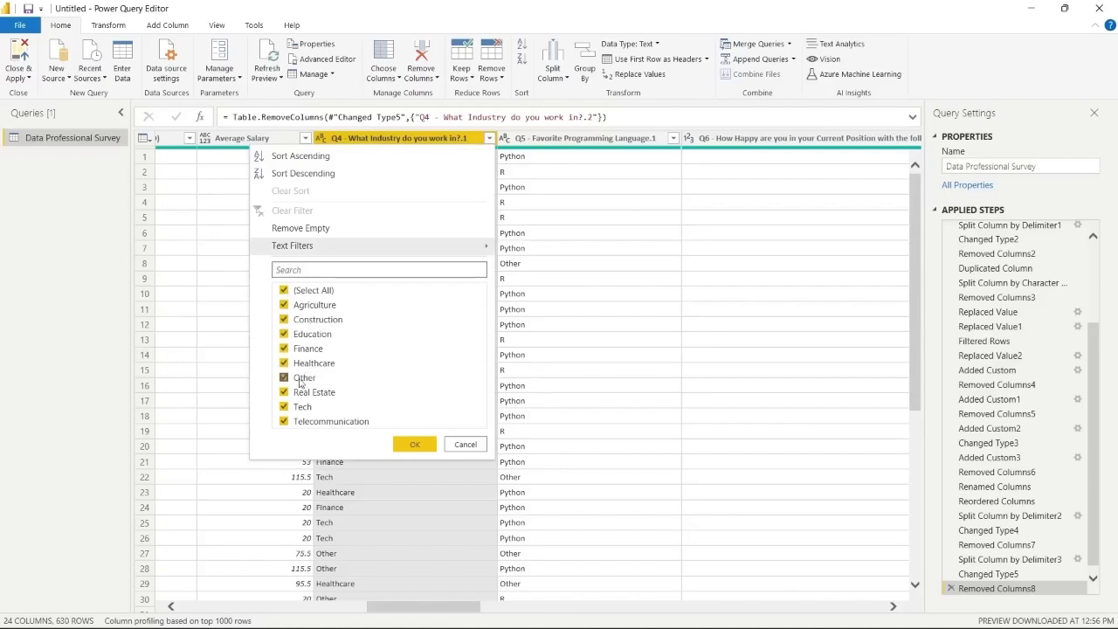
pyautogui.click(465, 445)
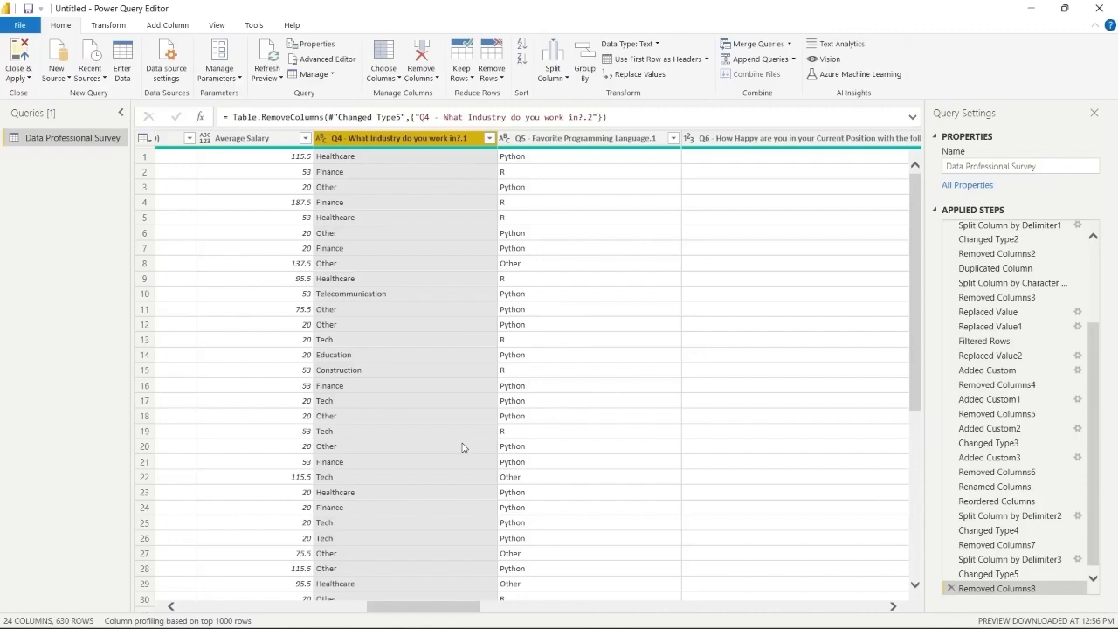
# Close and apply the query changes, and review the Data Professional Survey table's fields and loaded rows before returning to the report
pyautogui.click(19, 52)
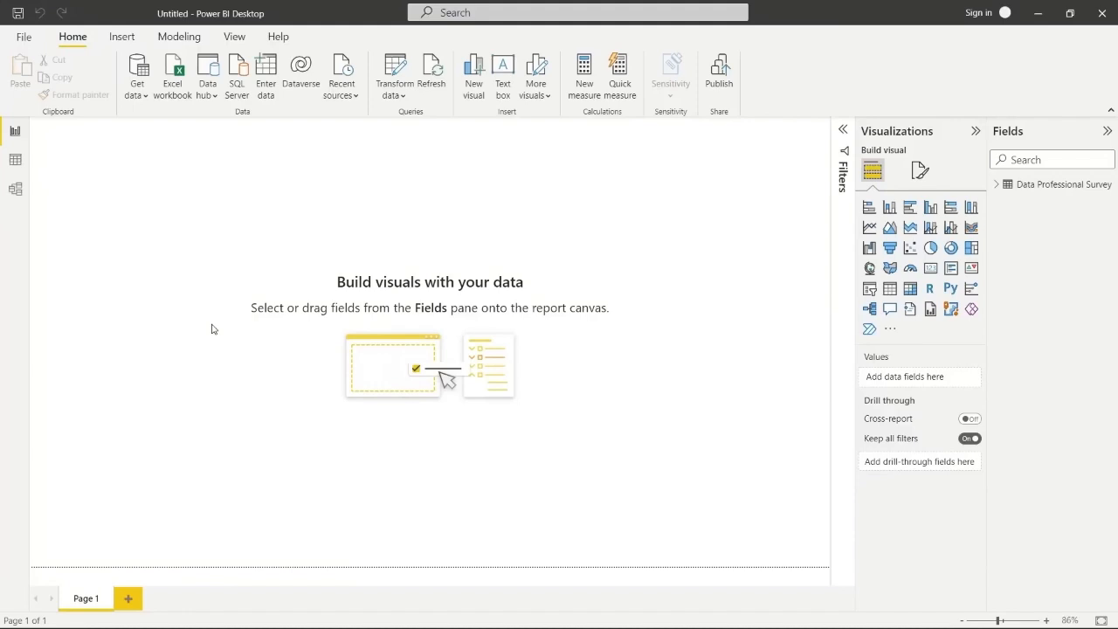
pyautogui.click(997, 186)
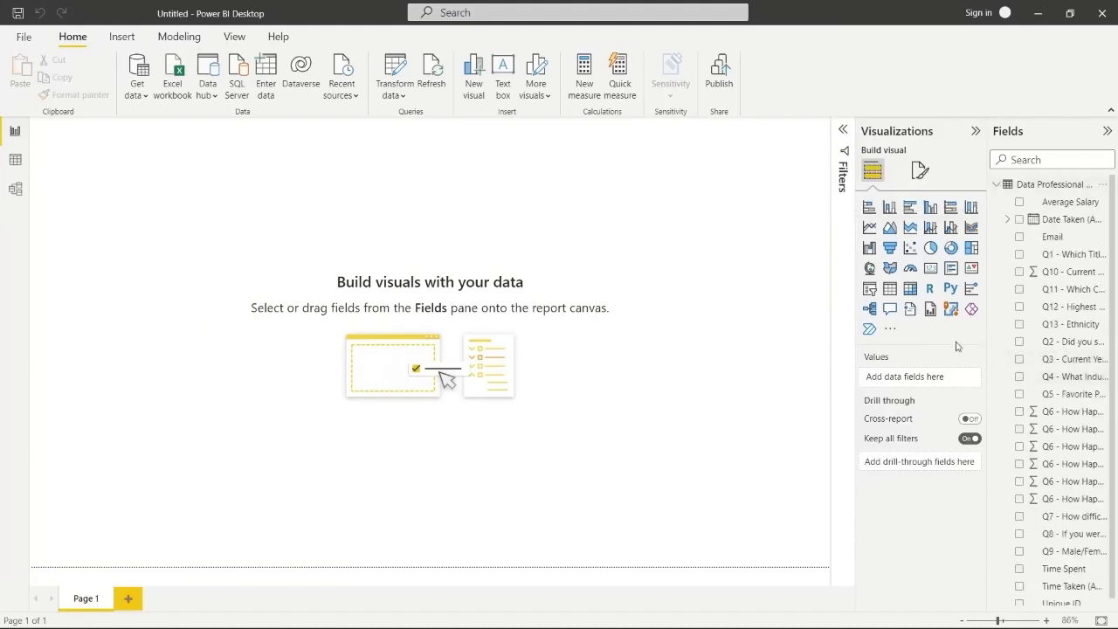
pyautogui.moveTo(956, 347)
pyautogui.mouseDown()
pyautogui.moveTo(917, 348)
pyautogui.moveTo(976, 349)
pyautogui.mouseUp()
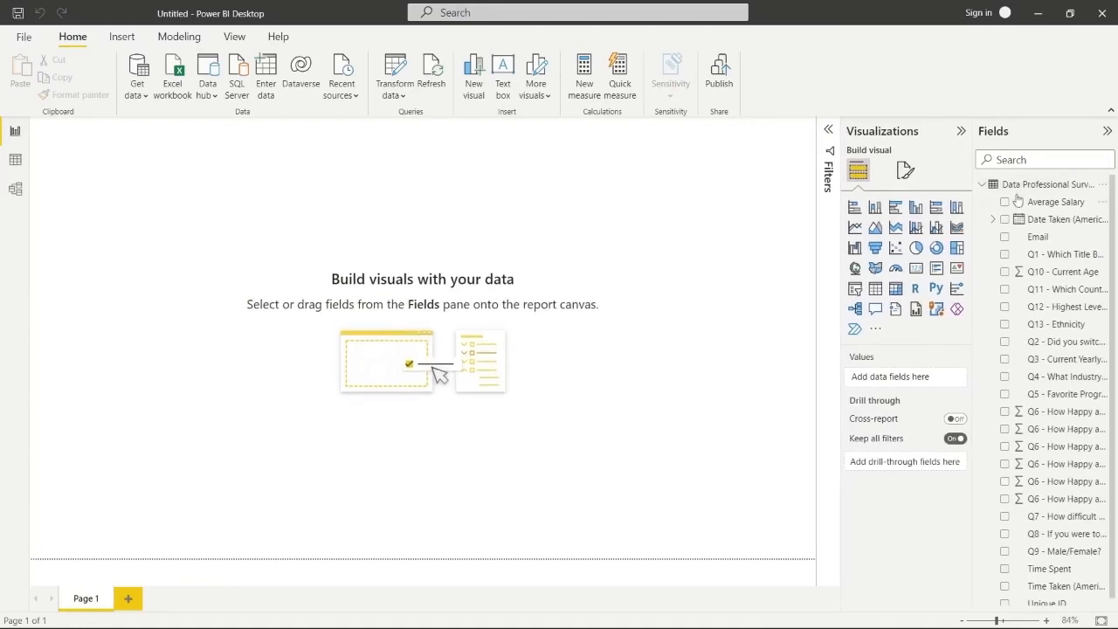
pyautogui.click(14, 163)
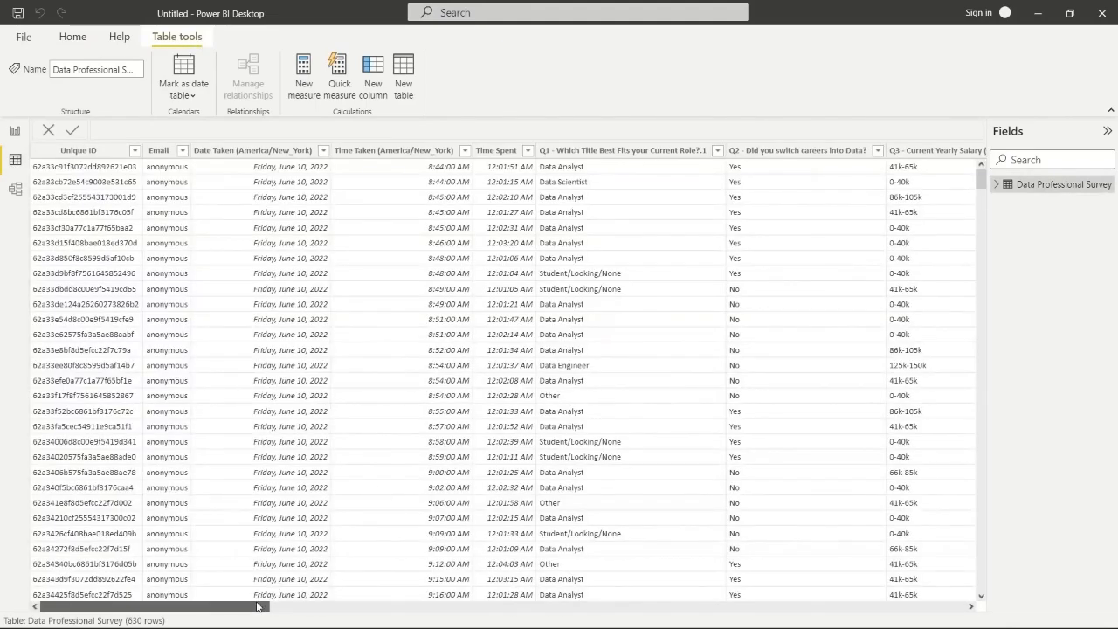
pyautogui.moveTo(258, 607); pyautogui.dragTo(15, 133)
pyautogui.click(15, 131)
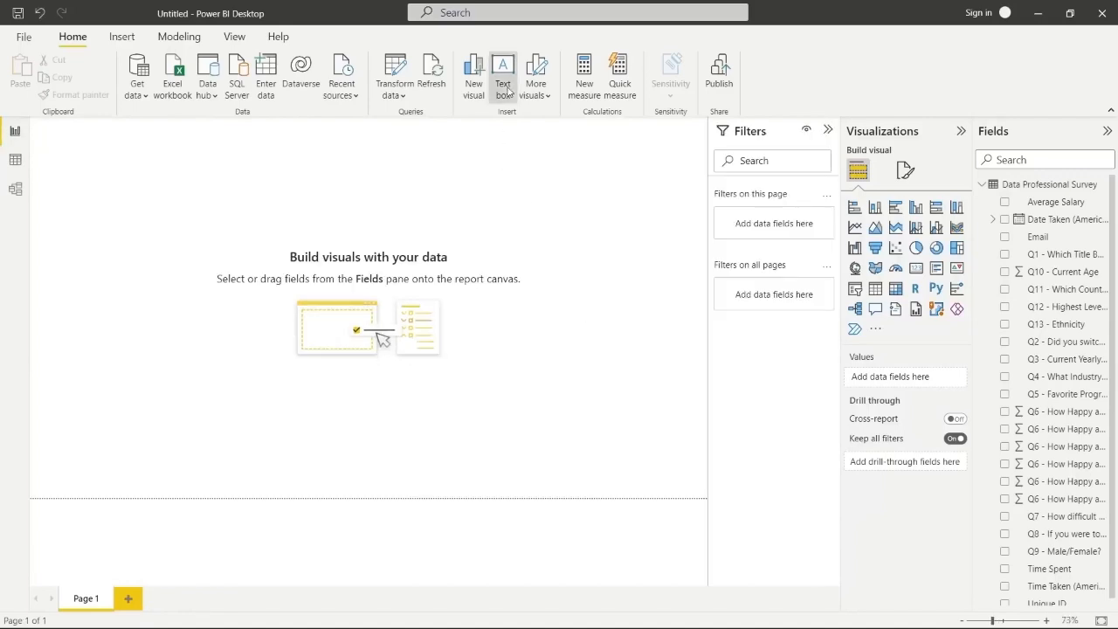
# Add a text box reading "Data Professional Survey Breakdown" as a thin banner across the full width of the report page's upper edge
pyautogui.click(502, 83)
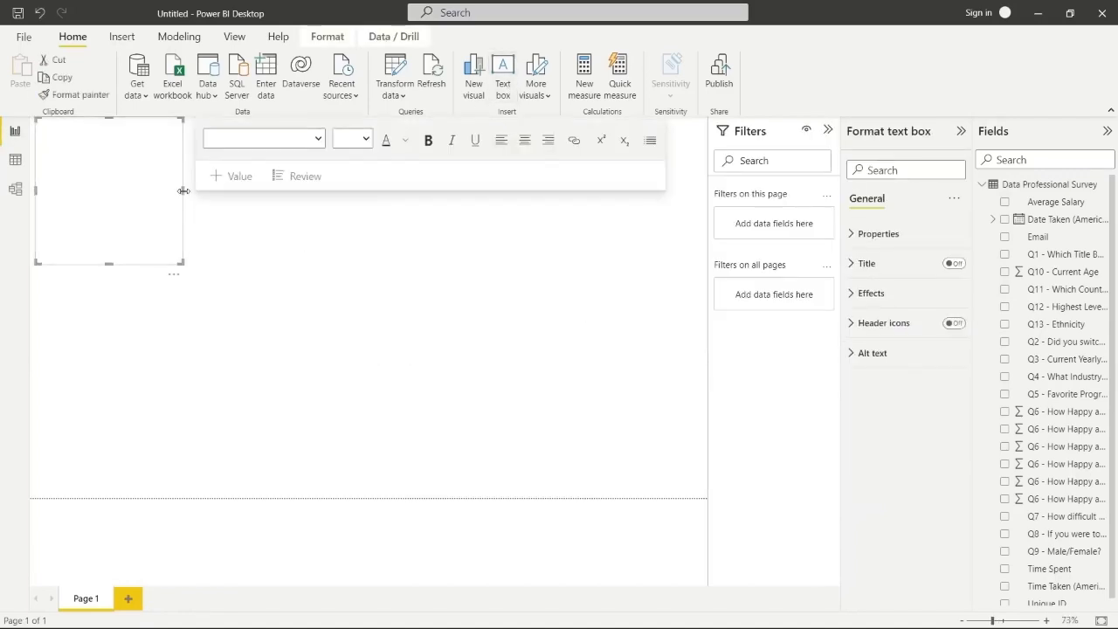
pyautogui.moveTo(183, 190); pyautogui.dragTo(721, 220)
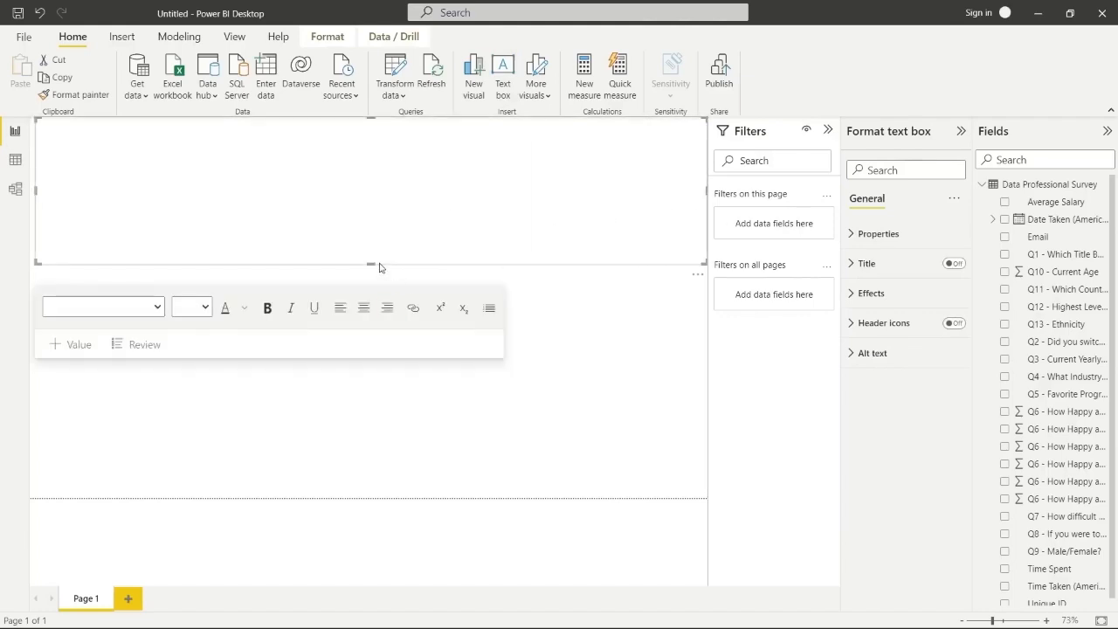
pyautogui.moveTo(380, 267); pyautogui.dragTo(379, 162)
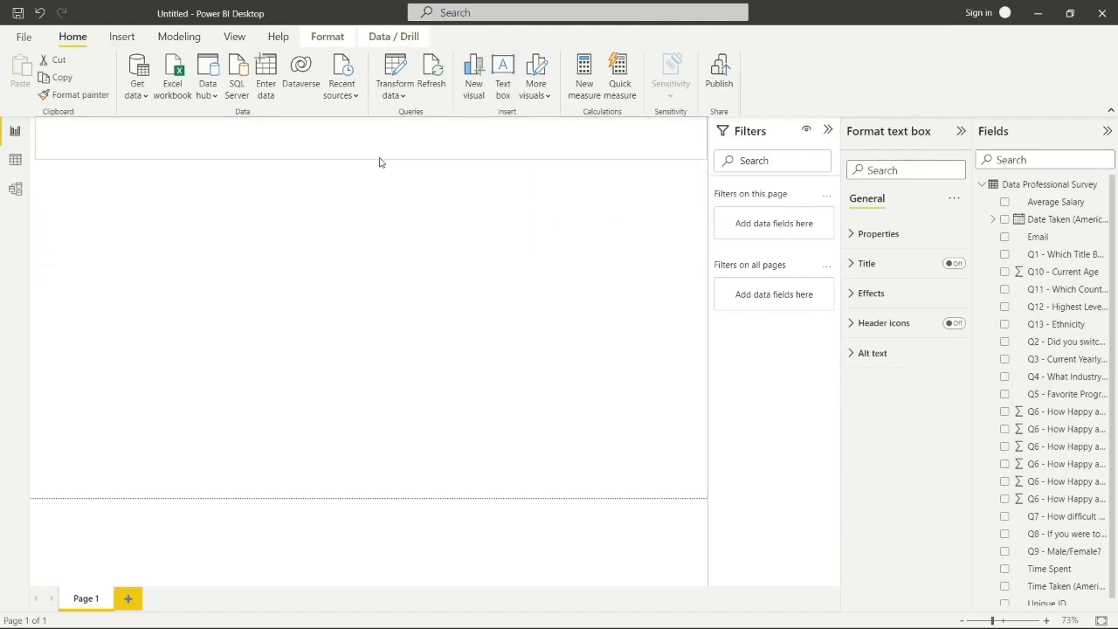
pyautogui.click(381, 141)
pyautogui.write('Data Professional Survey Breakdown')
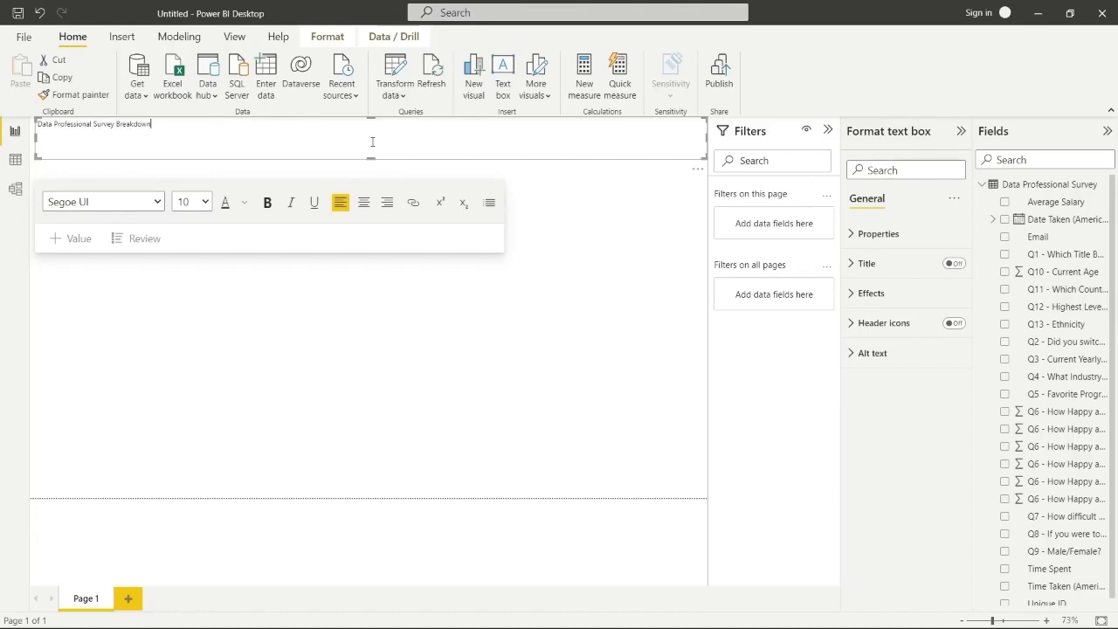
# Format the whole banner title as 36 pt, bold and centered
pyautogui.hotkey('ctrl', 'a')
pyautogui.click(205, 202)
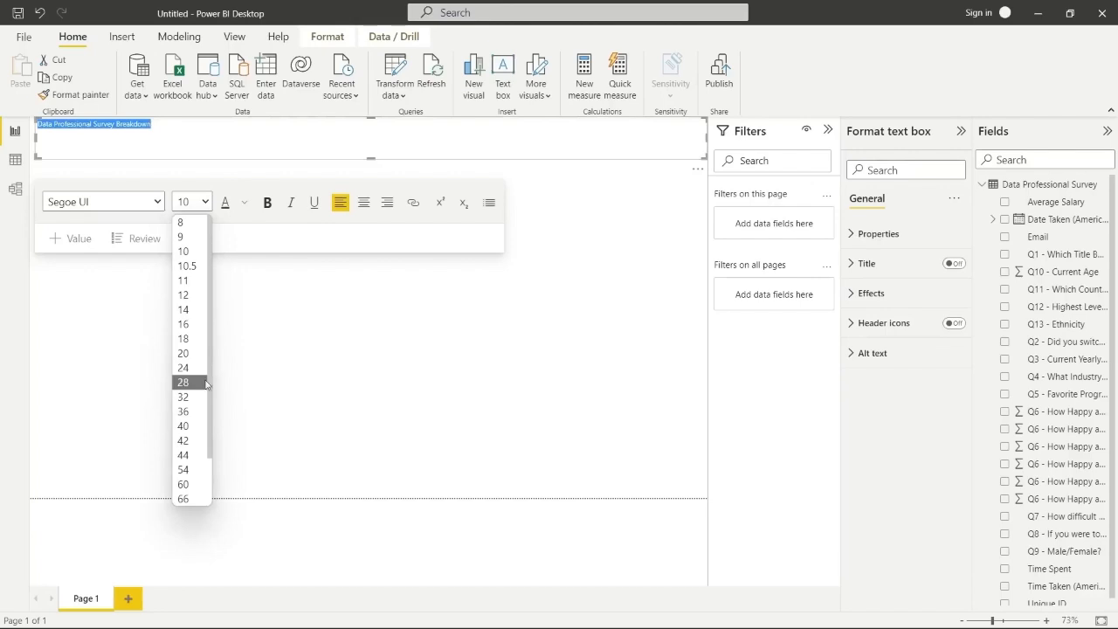
pyautogui.click(201, 411)
pyautogui.click(268, 202)
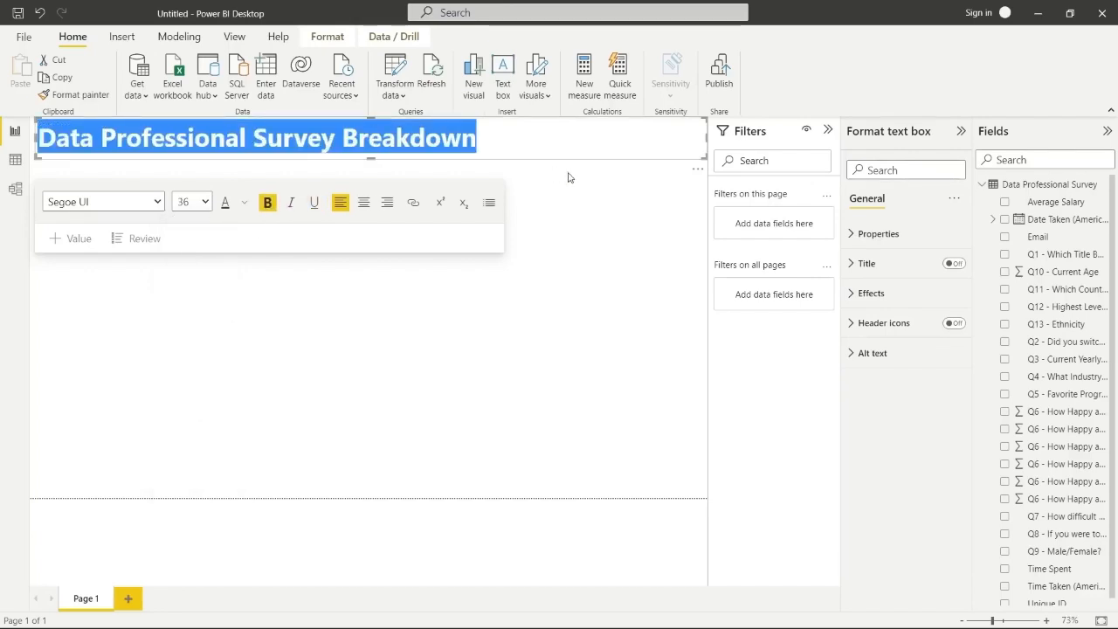
pyautogui.click(364, 202)
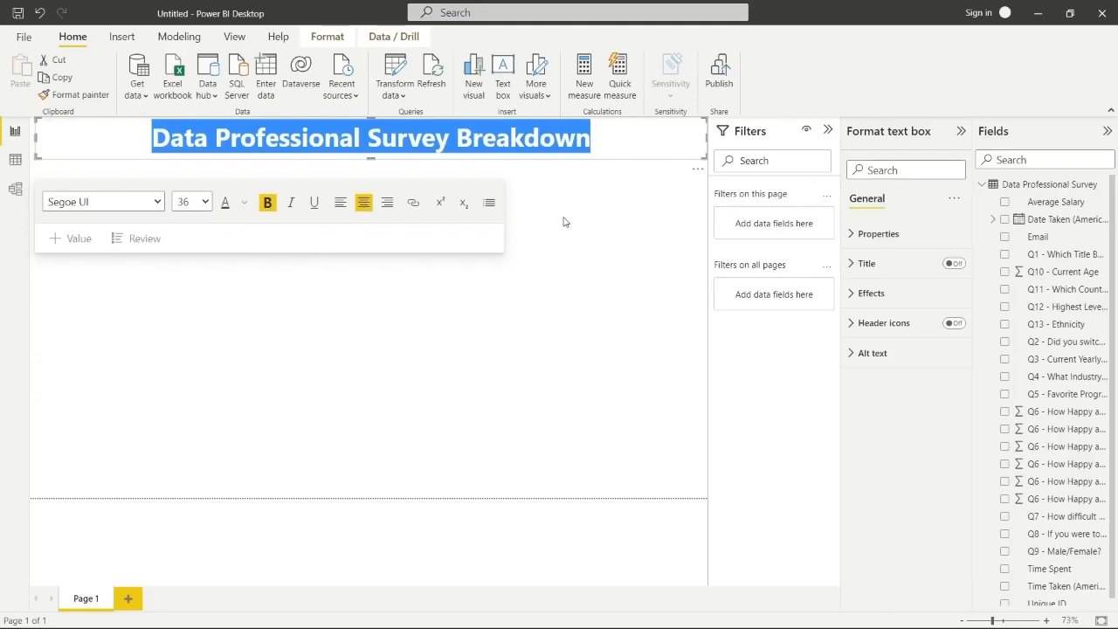
# Fill the title banner's background with the medium light-blue shade of the theme's bright blue
pyautogui.click(649, 195)
pyautogui.click(652, 140)
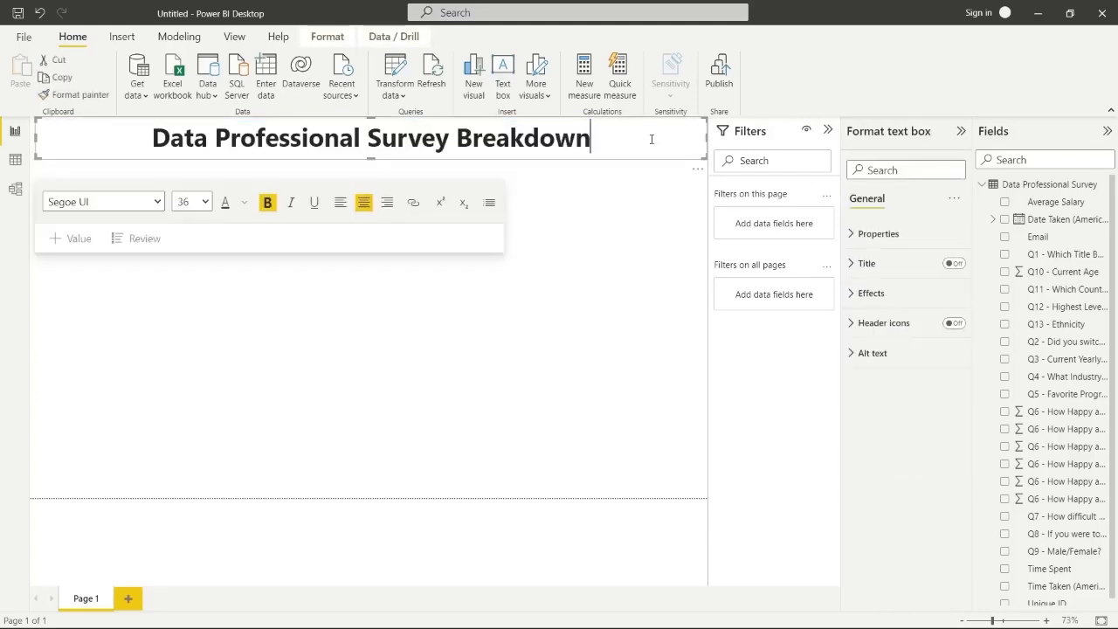
pyautogui.click(853, 295)
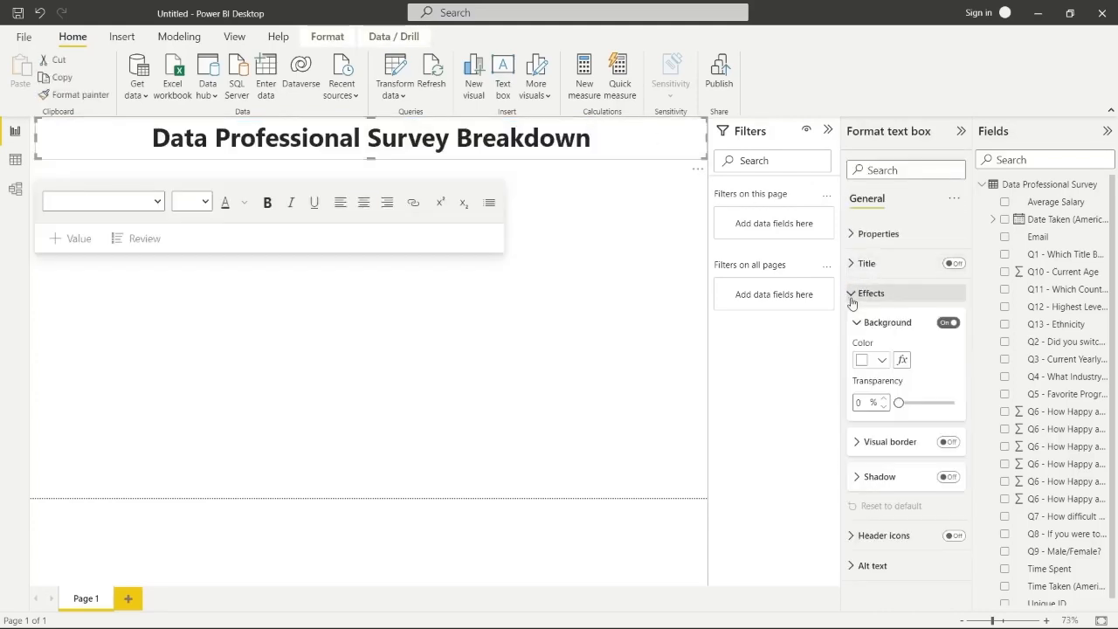
pyautogui.click(885, 356)
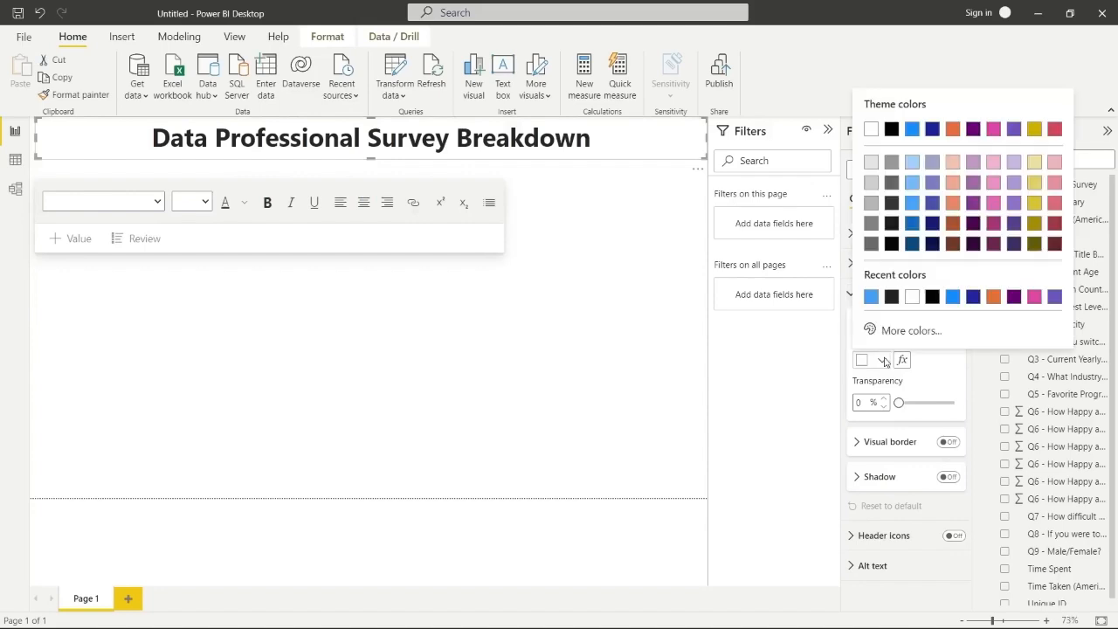
pyautogui.click(910, 225)
pyautogui.click(882, 360)
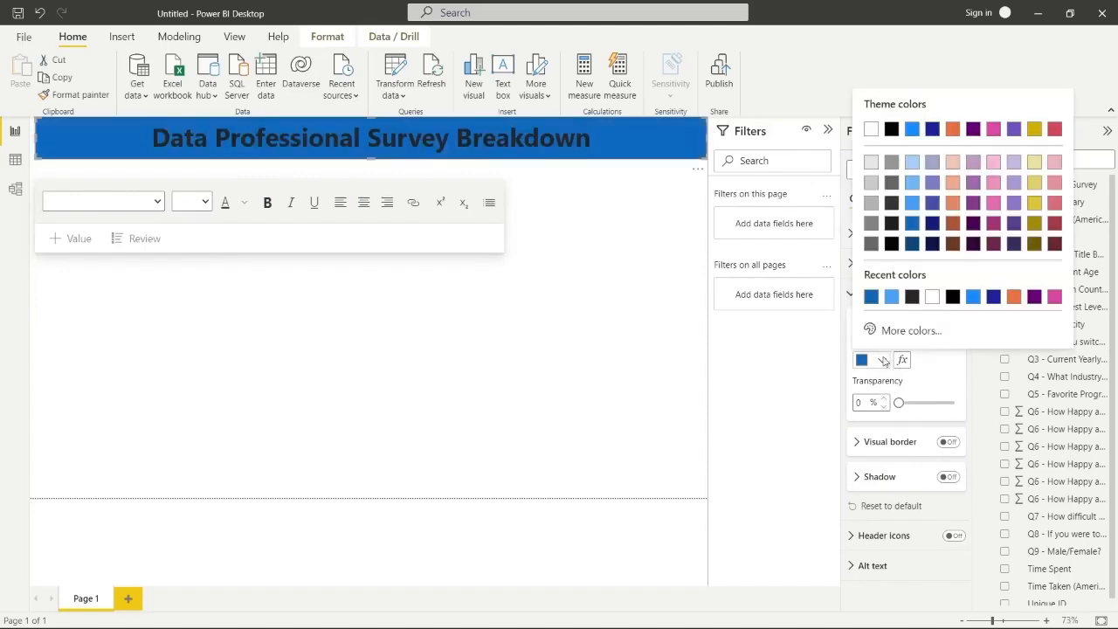
pyautogui.click(912, 203)
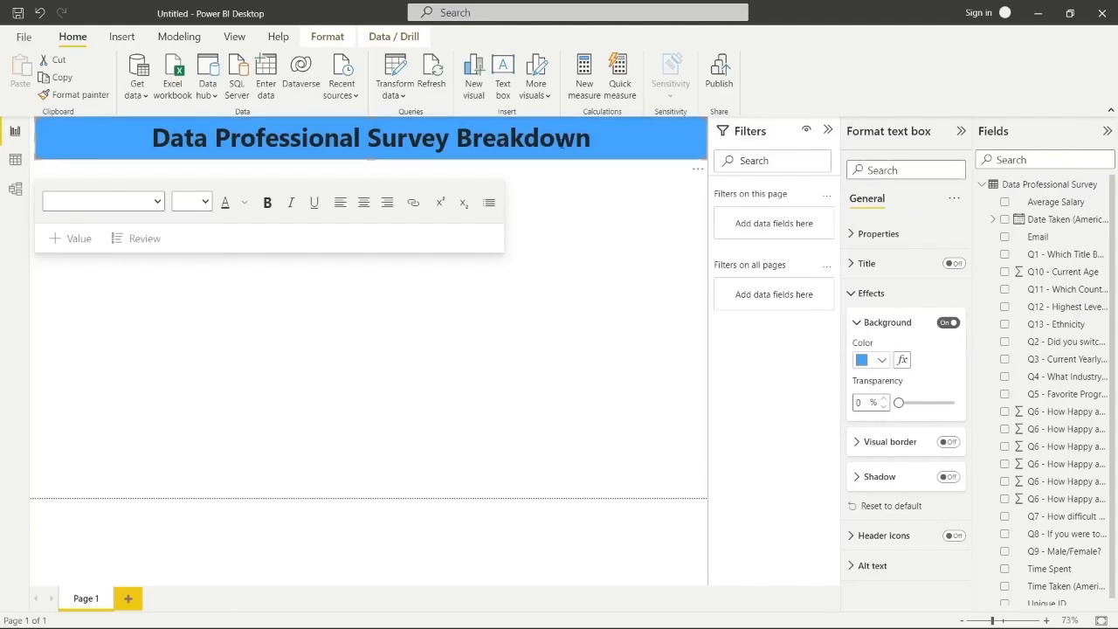
# Remove the bold formatting from the whole Data Professional Survey Breakdown banner title
pyautogui.tripleClick(560, 140)
pyautogui.click(268, 202)
pyautogui.click(267, 201)
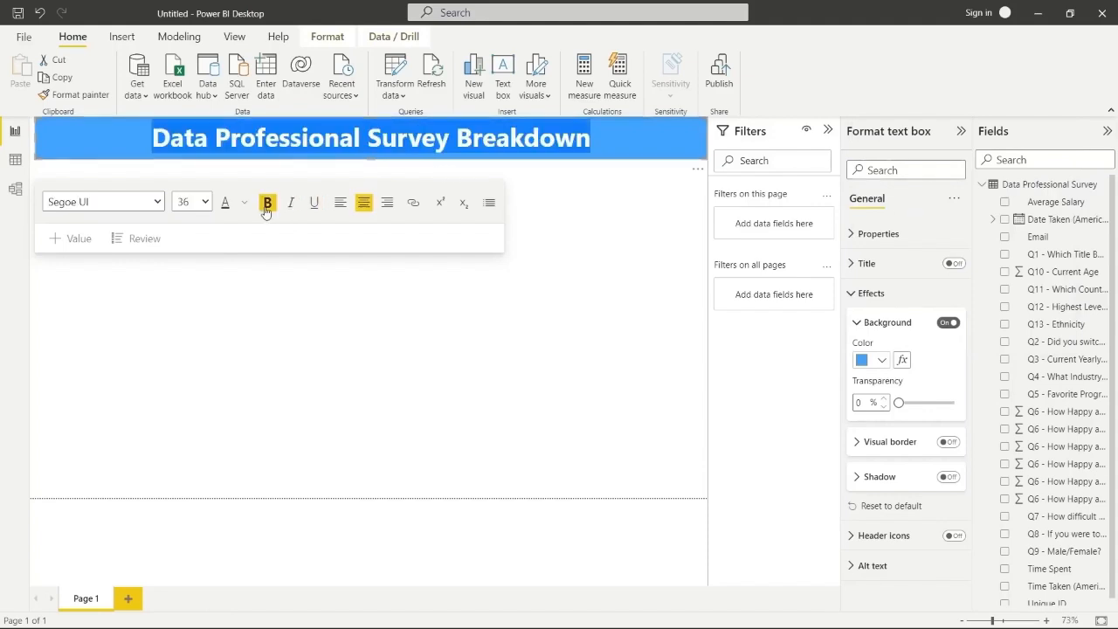
pyautogui.click(268, 202)
pyautogui.click(282, 281)
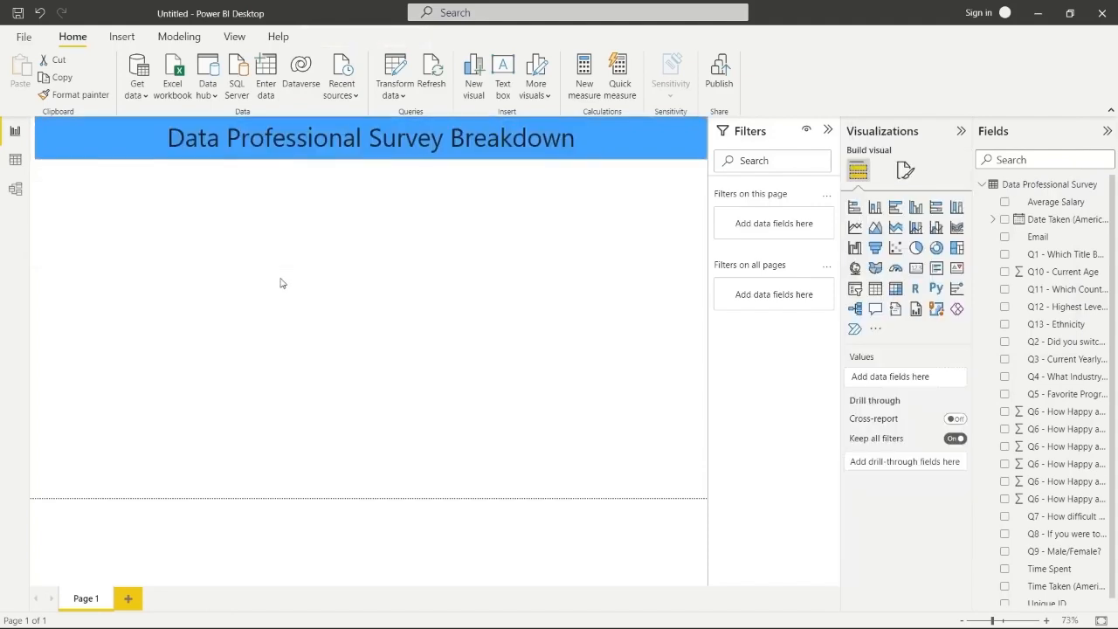
pyautogui.click(374, 151)
pyautogui.click(374, 267)
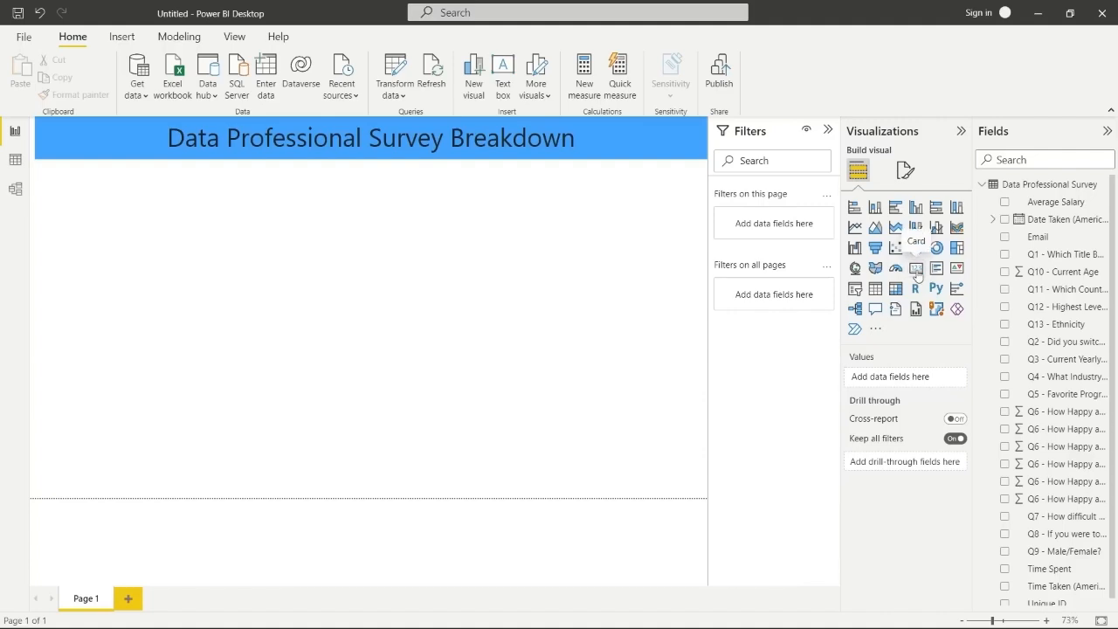
# Add a small card visual at the report page's right edge showing the Count (Distinct) of Unique ID
pyautogui.click(916, 268)
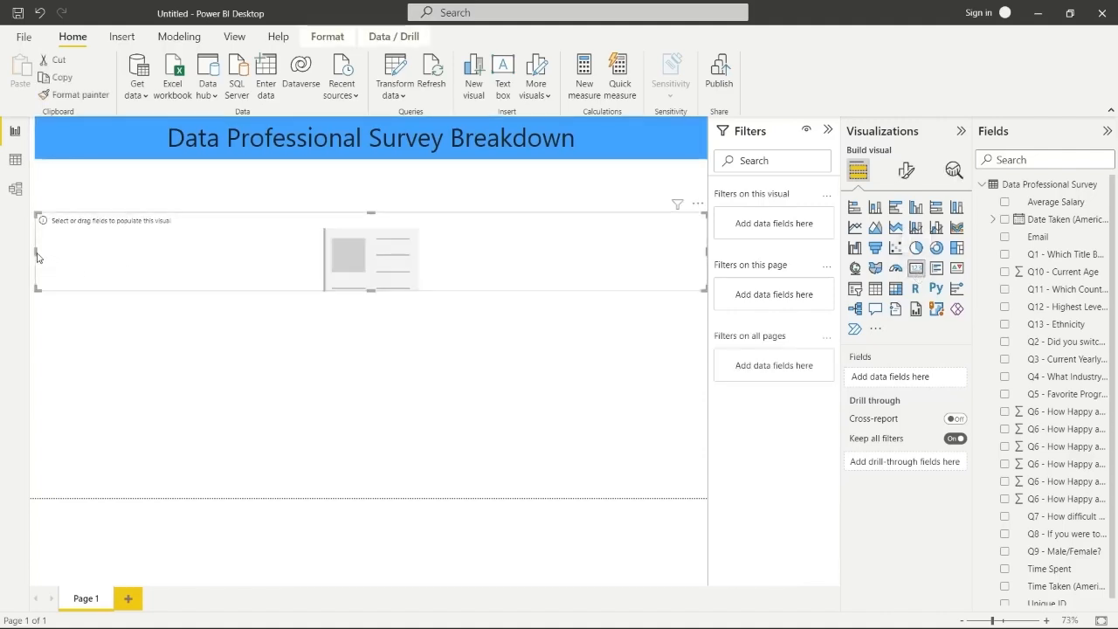
pyautogui.moveTo(35, 252); pyautogui.dragTo(568, 252)
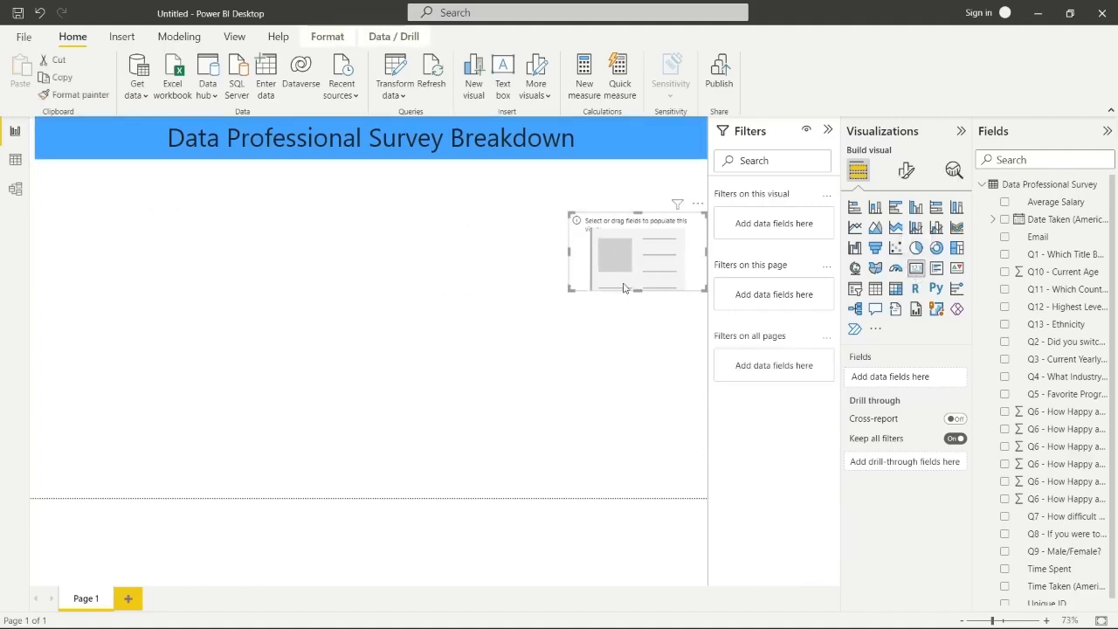
pyautogui.moveTo(635, 288); pyautogui.dragTo(638, 302)
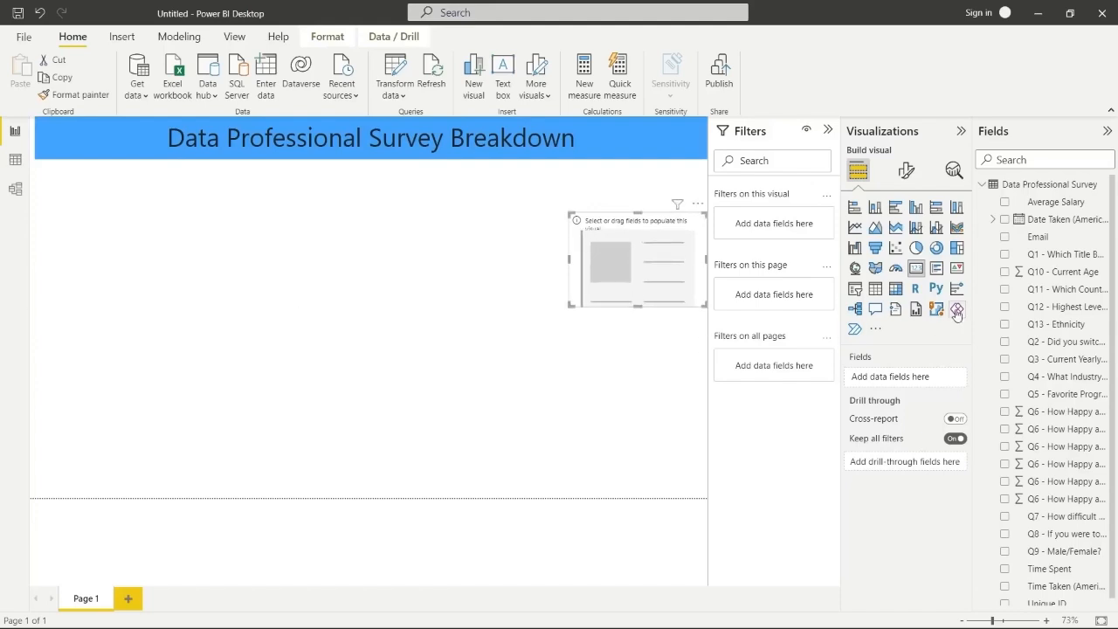
pyautogui.scroll(-1, 1062, 298)
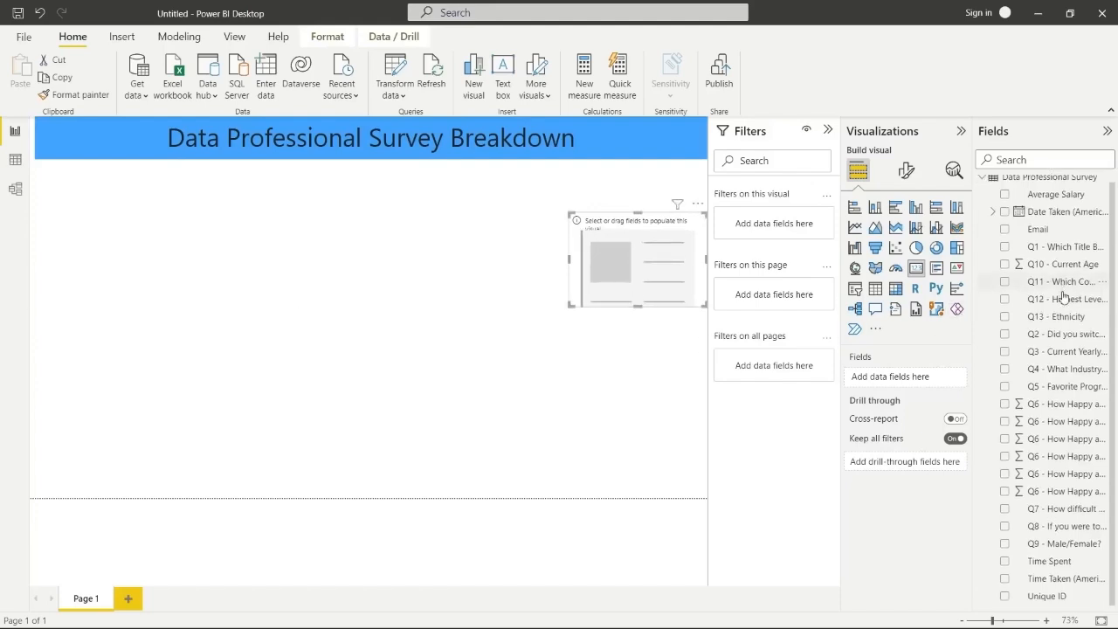
pyautogui.click(1005, 596)
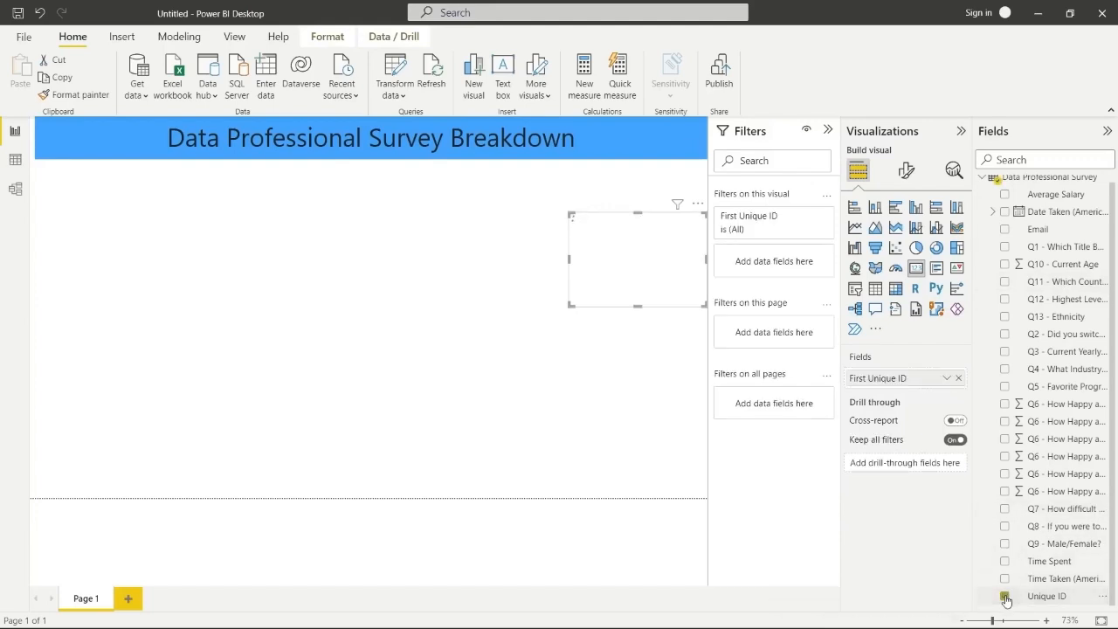
pyautogui.click(946, 378)
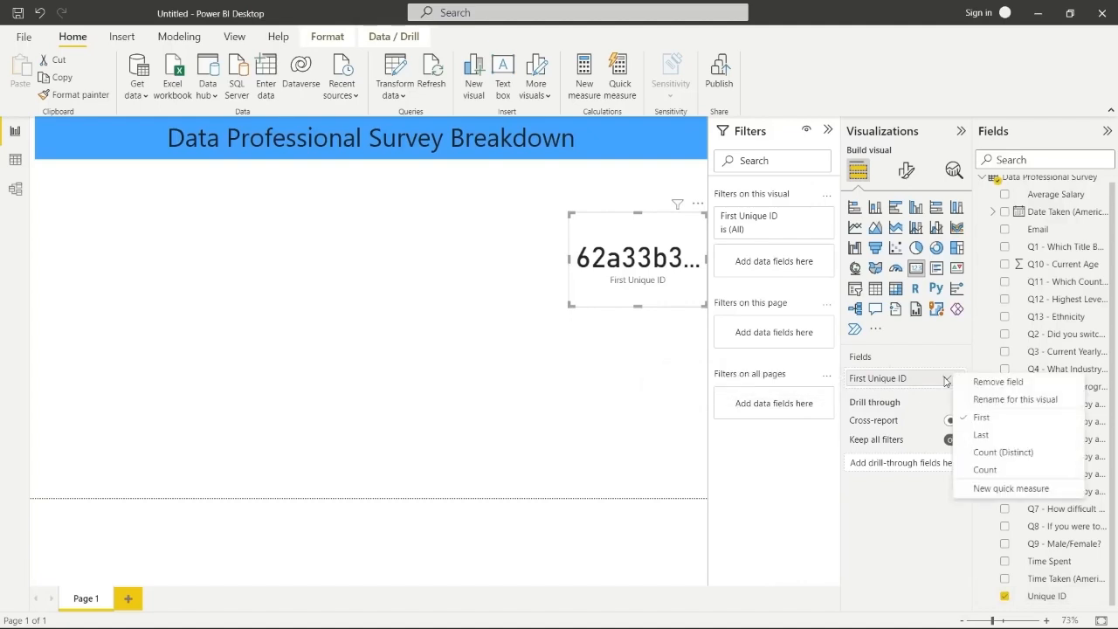
pyautogui.click(1005, 452)
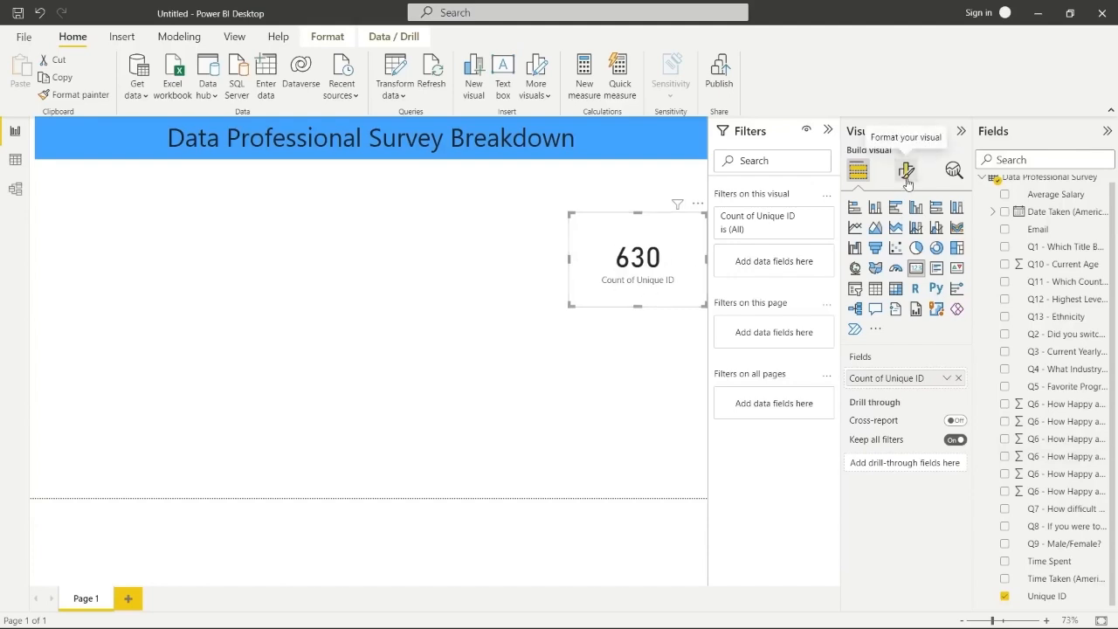
# Rename the card's field "Count of Survey Takers" and move the card directly beneath the banner, leaving room for another card on its right
pyautogui.click(947, 380)
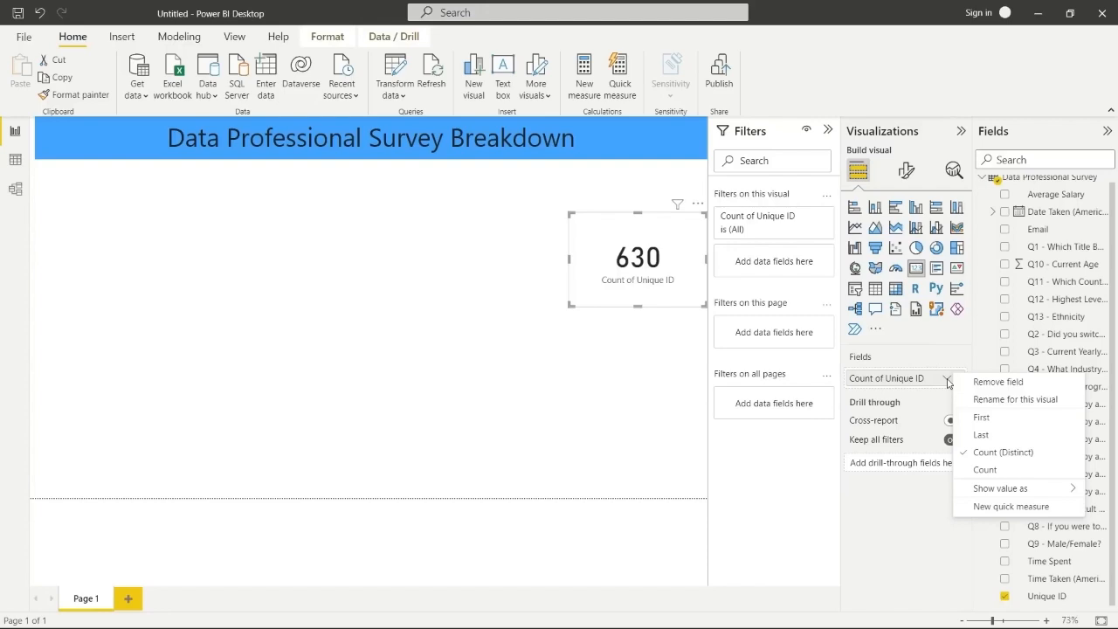
pyautogui.click(996, 399)
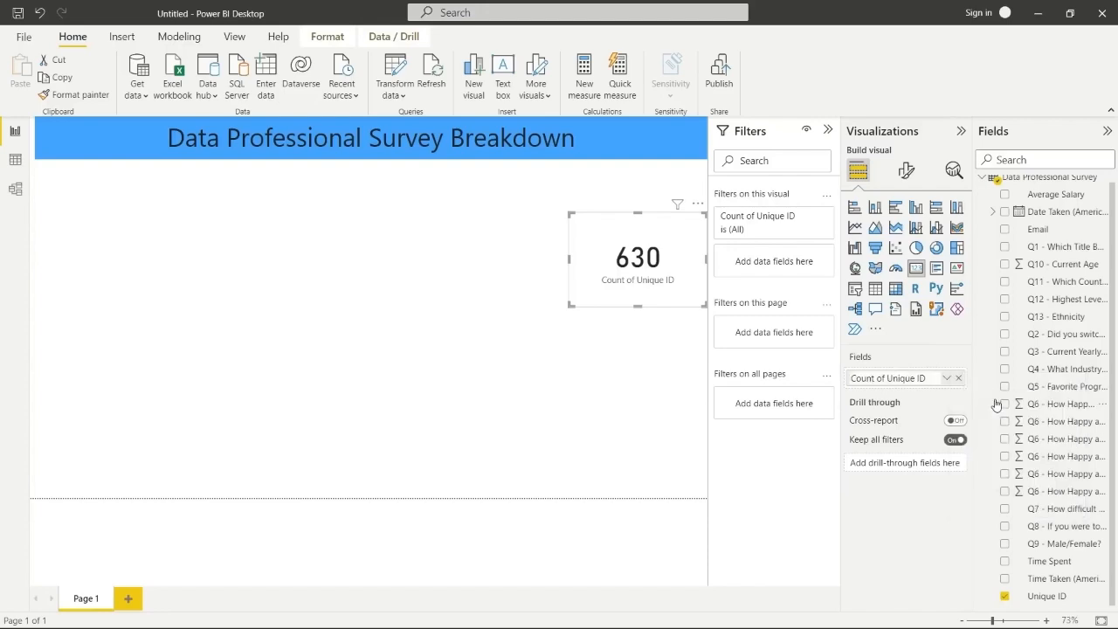
pyautogui.click(928, 376)
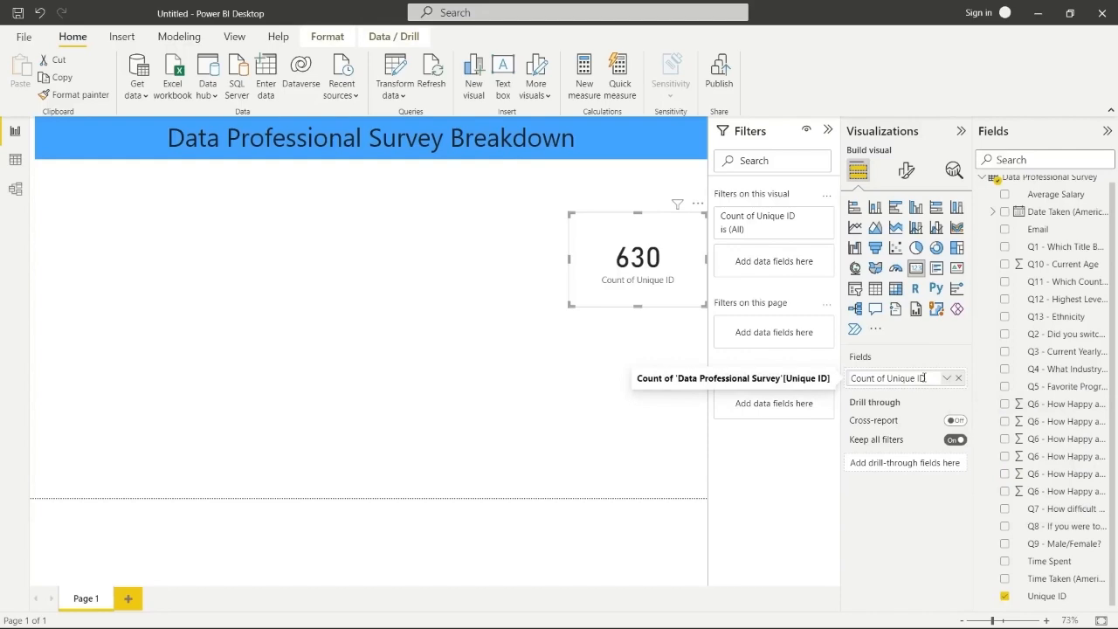
pyautogui.moveTo(924, 377); pyautogui.dragTo(890, 378)
pyautogui.write('Survey Taker')
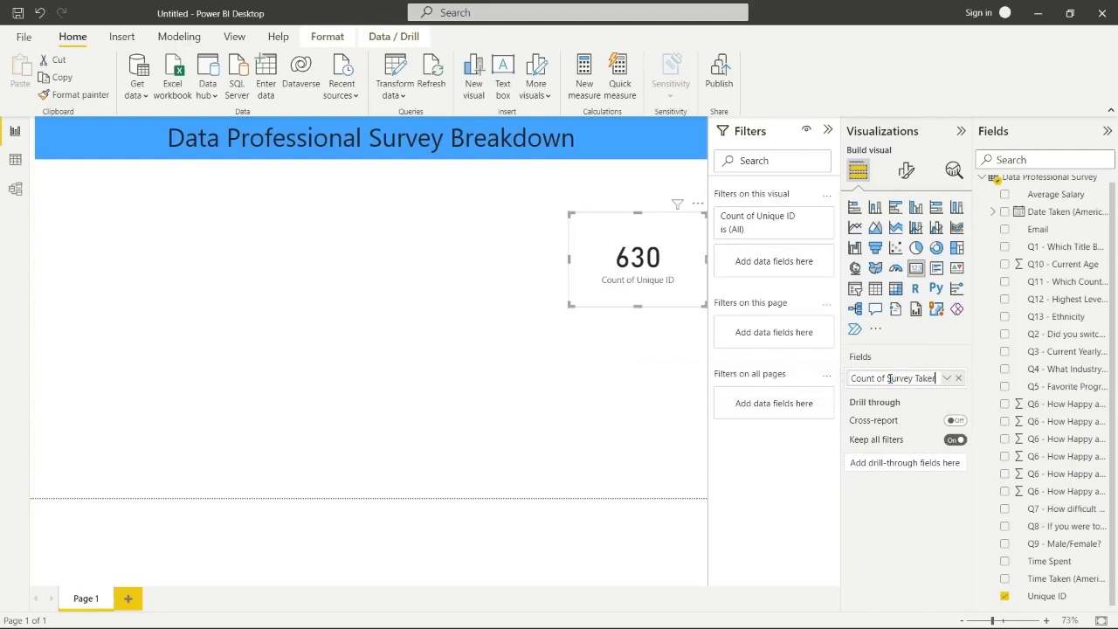
pyautogui.write('s')
pyautogui.press('Return')
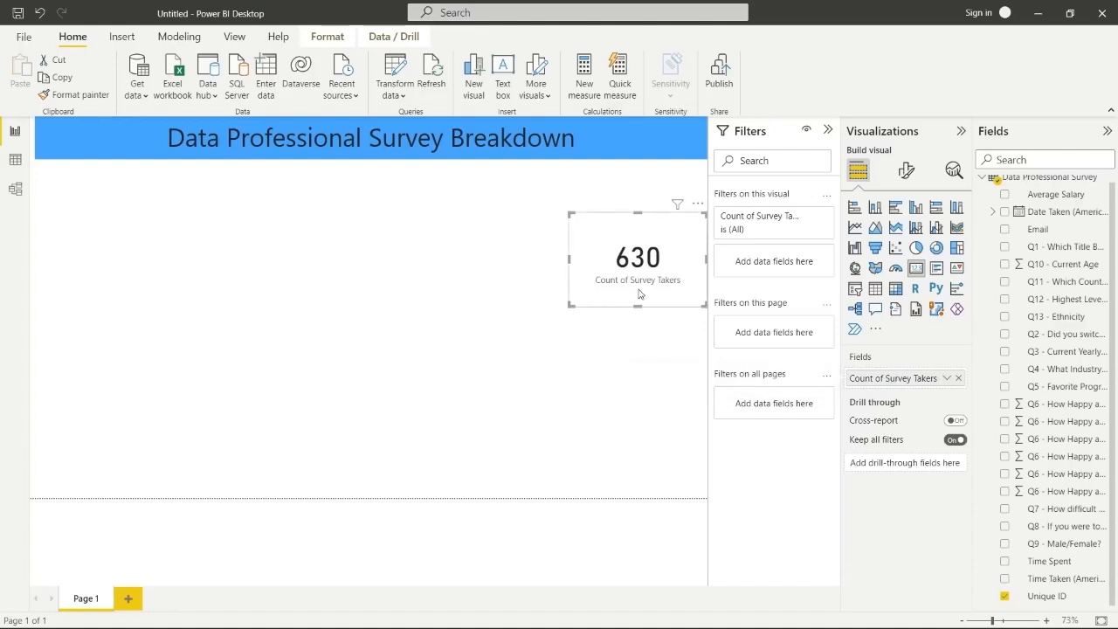
pyautogui.moveTo(657, 219); pyautogui.dragTo(525, 174)
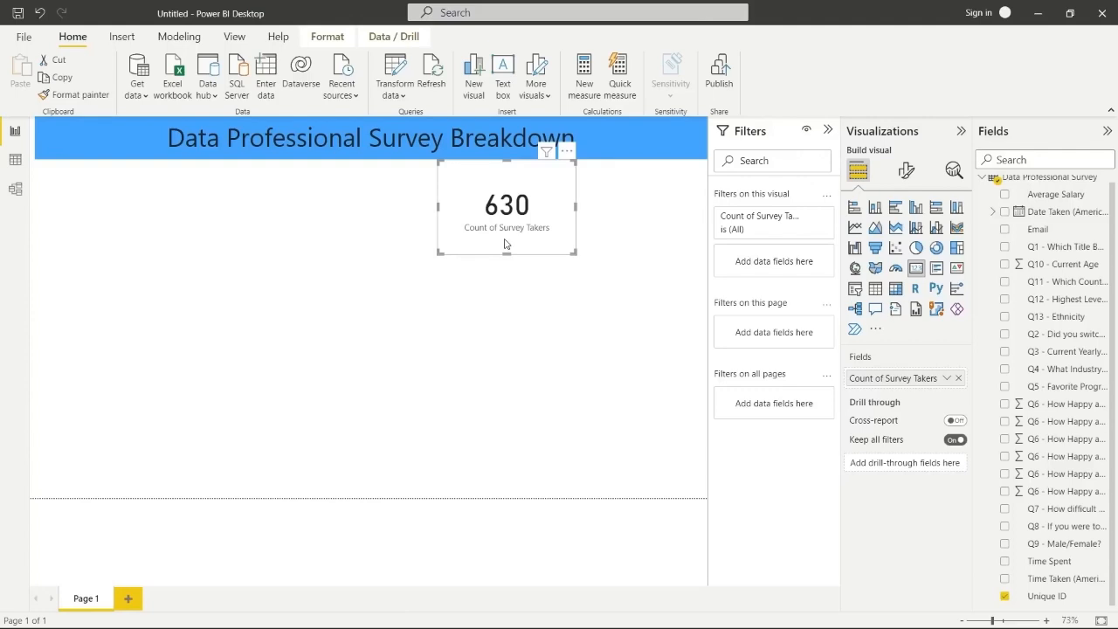
pyautogui.click(653, 318)
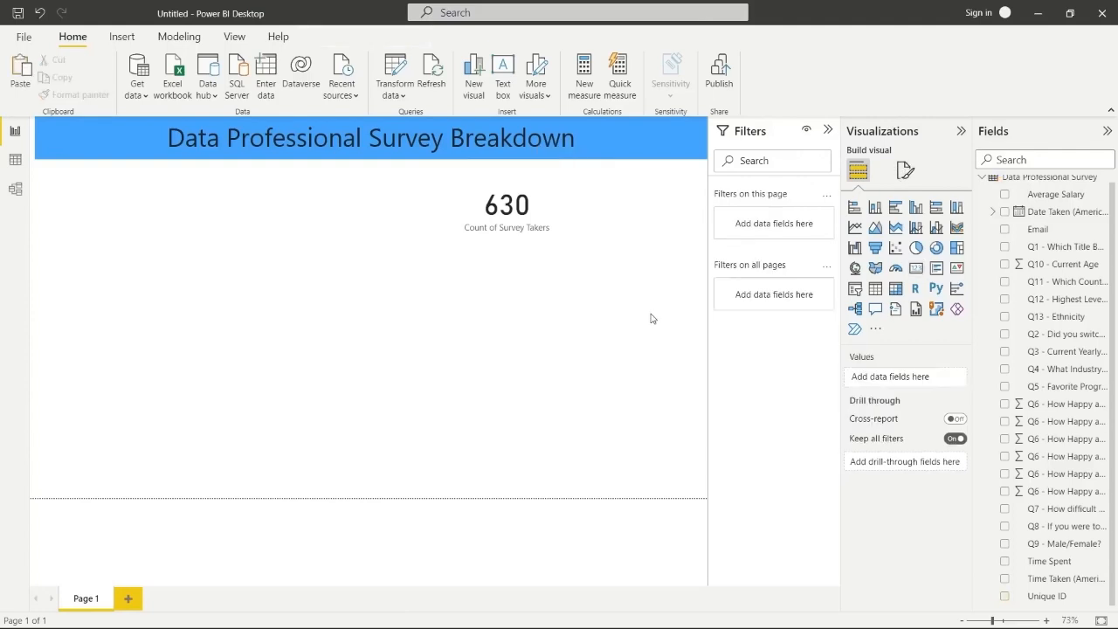
# Add a second card visual, narrow it, and place it beneath the banner at the page's right edge, beside the survey takers card
pyautogui.click(916, 269)
pyautogui.moveTo(35, 345); pyautogui.dragTo(172, 342)
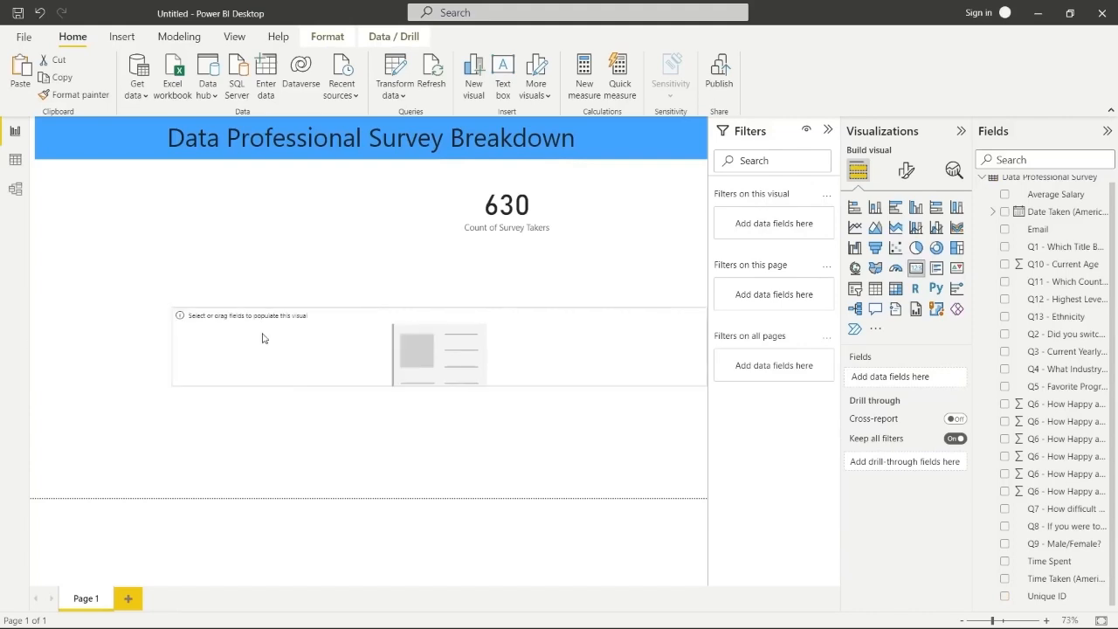
pyautogui.moveTo(262, 338); pyautogui.dragTo(641, 208)
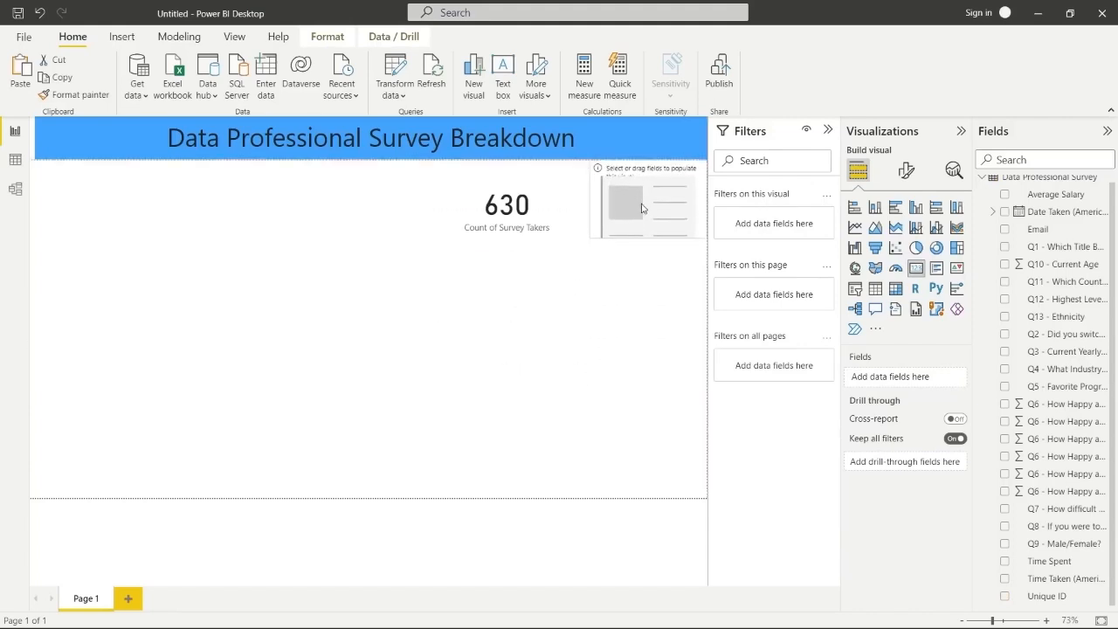
# Enlarge the empty second card slightly and shift the Count of Survey Takers card right until their edges meet
pyautogui.click(545, 221)
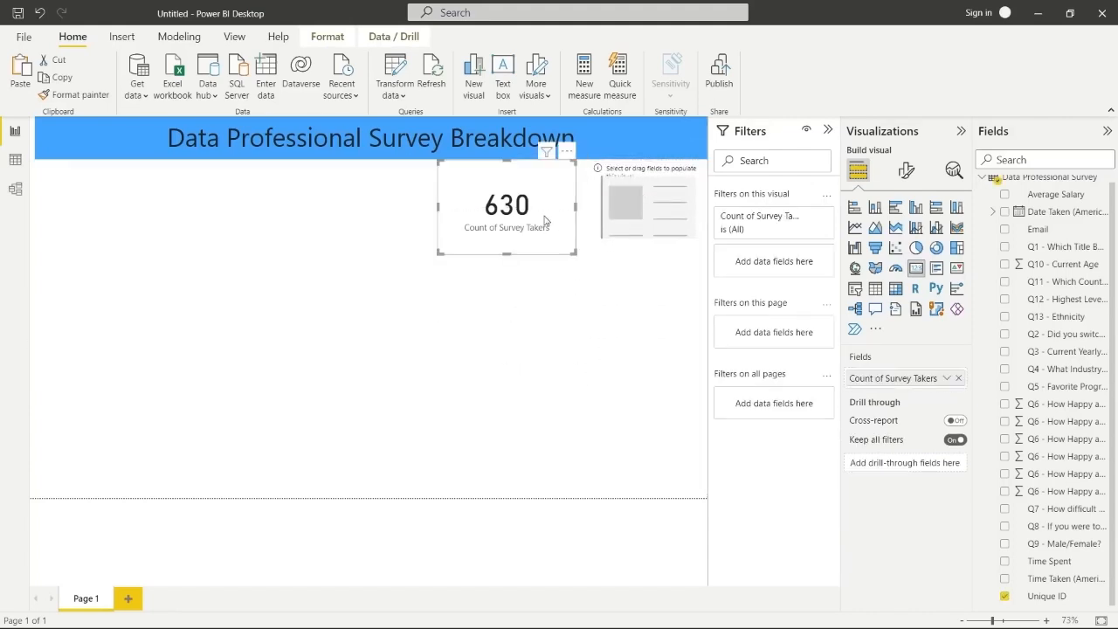
pyautogui.click(592, 234)
pyautogui.moveTo(592, 234); pyautogui.dragTo(582, 242)
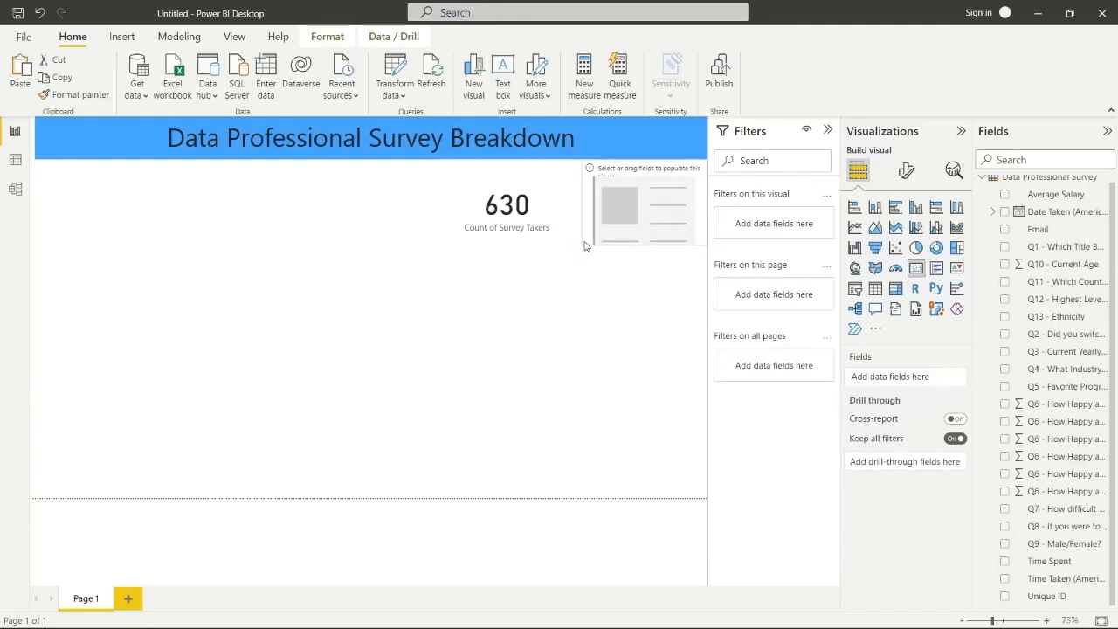
pyautogui.click(548, 230)
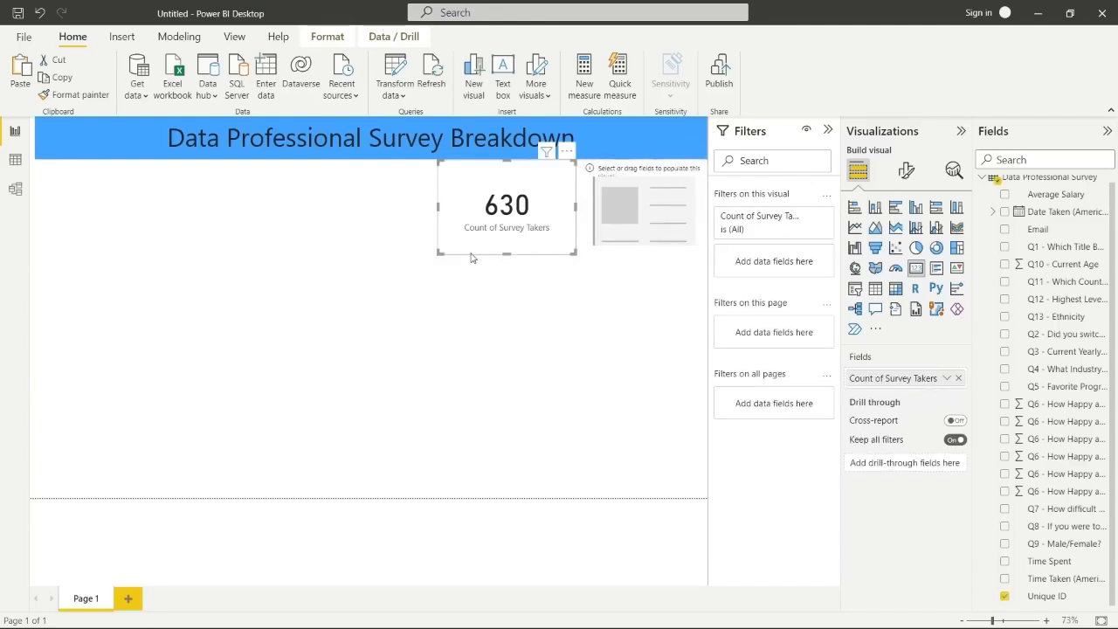
pyautogui.moveTo(459, 244); pyautogui.dragTo(464, 244)
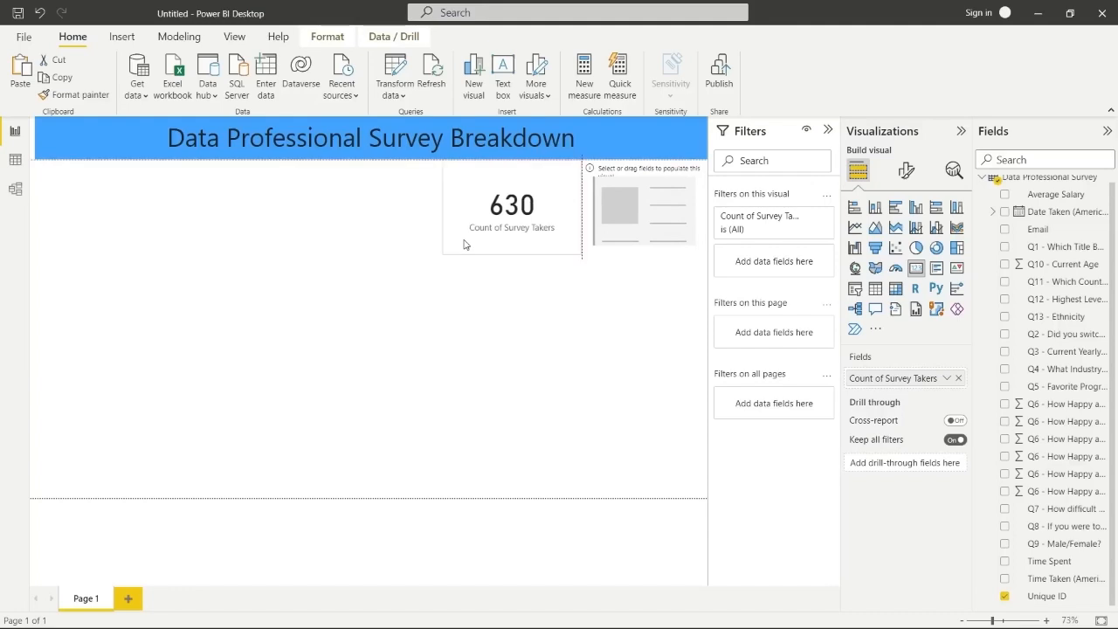
# Show the Average of Q10 - Current Age in the empty second card
pyautogui.click(621, 226)
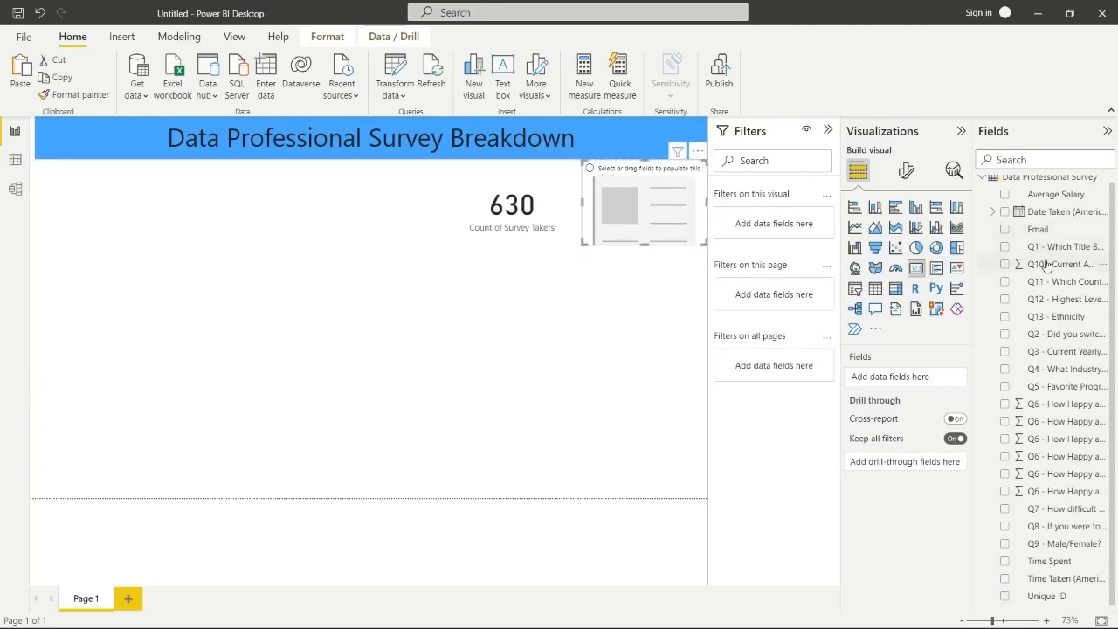
pyautogui.click(1004, 265)
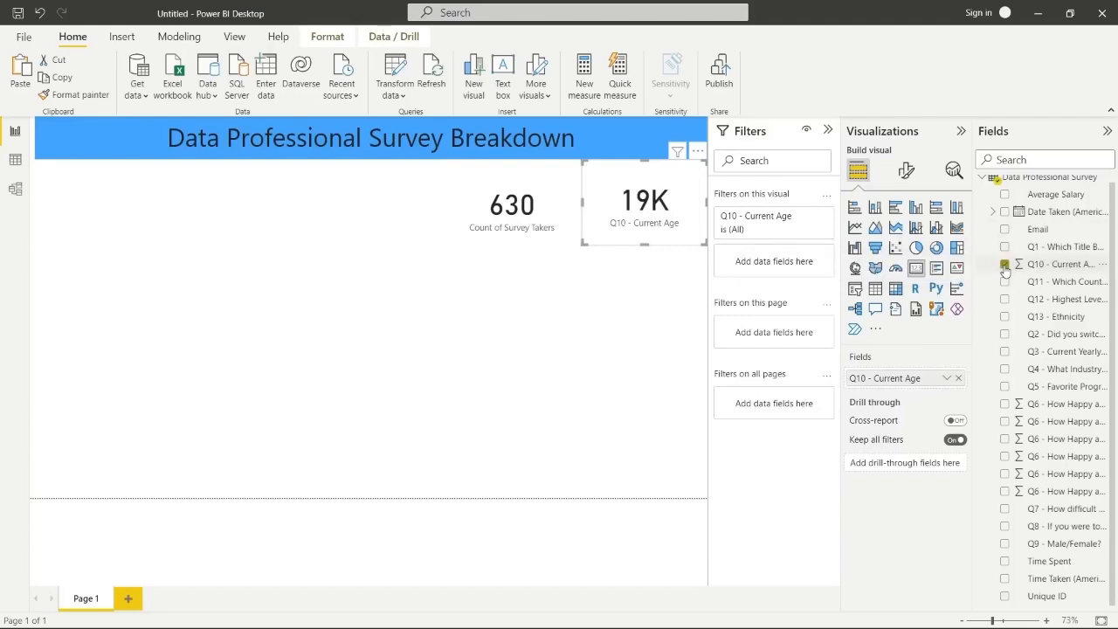
pyautogui.click(946, 378)
pyautogui.click(988, 438)
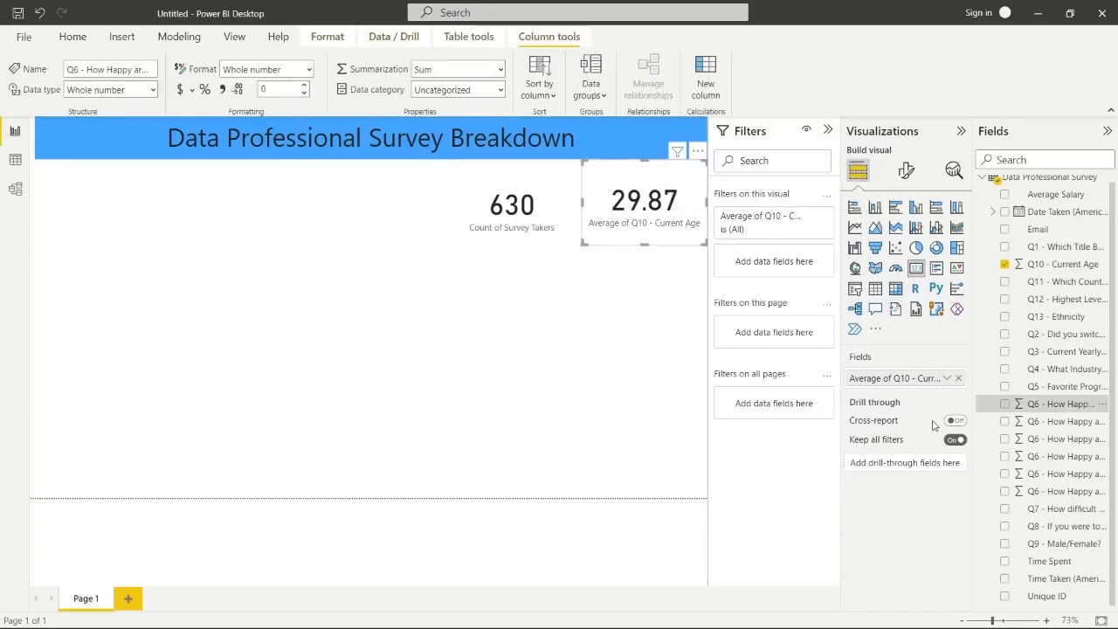
# Rename the second card's age field "Average Age of Survey Taker"
pyautogui.click(947, 379)
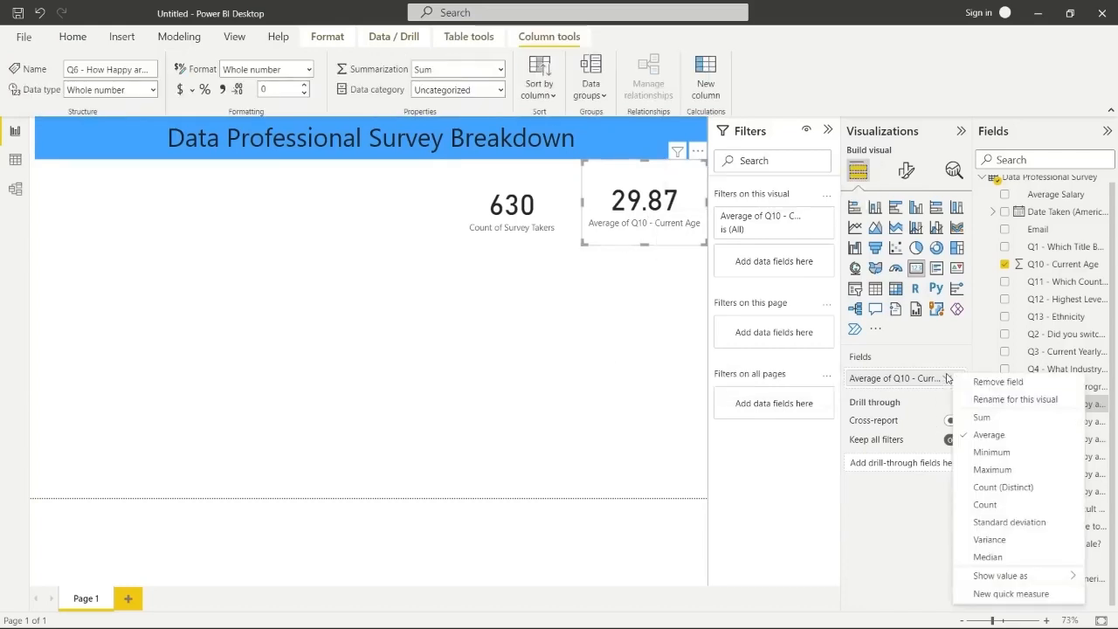
pyautogui.click(984, 404)
pyautogui.press('BackSpace')
pyautogui.write('Av')
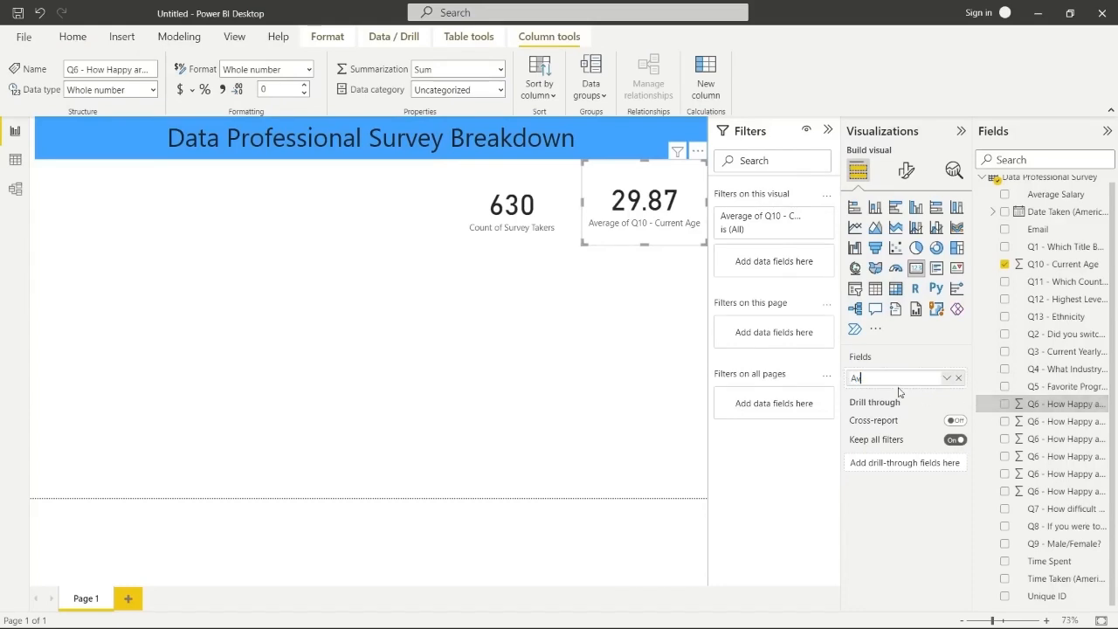
pyautogui.write('erage Age of Surbey Ta')
pyautogui.press('BackSpace')
pyautogui.press('BackSpace')
pyautogui.press('BackSpace')
pyautogui.press('BackSpace')
pyautogui.press('BackSpace')
pyautogui.write('ey Takers')
pyautogui.press('Return')
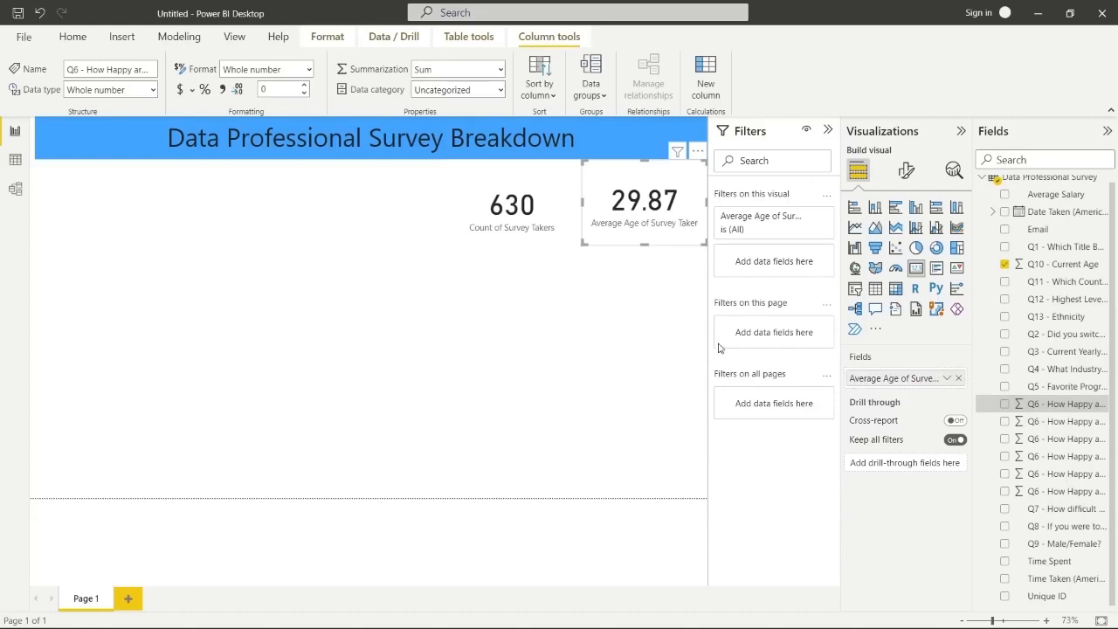
pyautogui.click(638, 337)
pyautogui.click(613, 236)
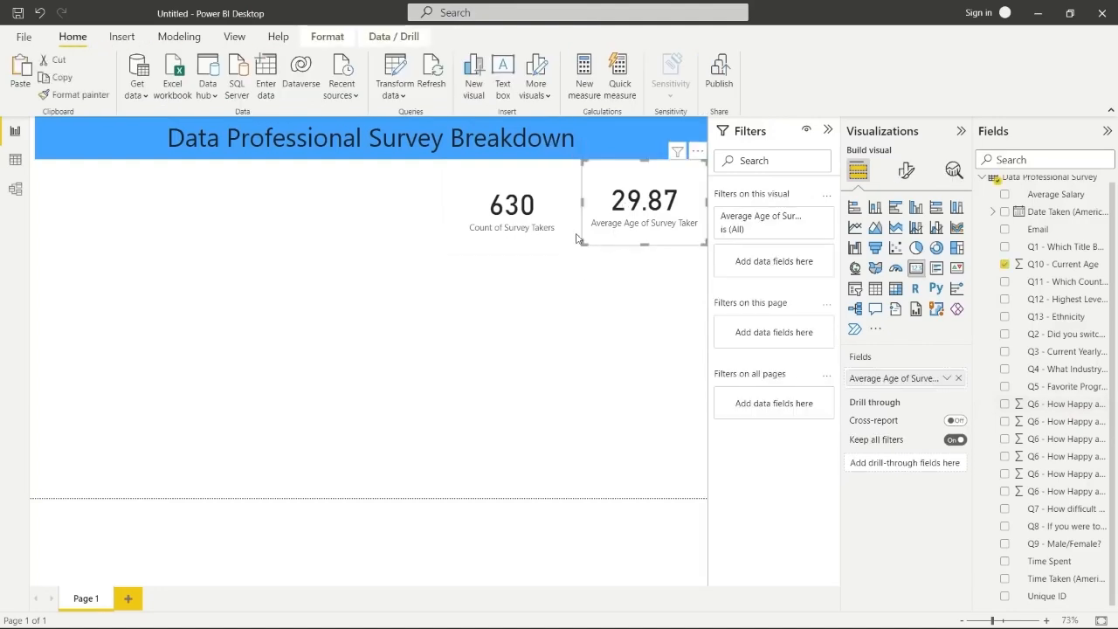
# Nudge the Count of Survey Takers card slightly right, toward the average age card, and deselect it
pyautogui.click(564, 238)
pyautogui.moveTo(513, 254); pyautogui.dragTo(517, 249)
pyautogui.click(575, 263)
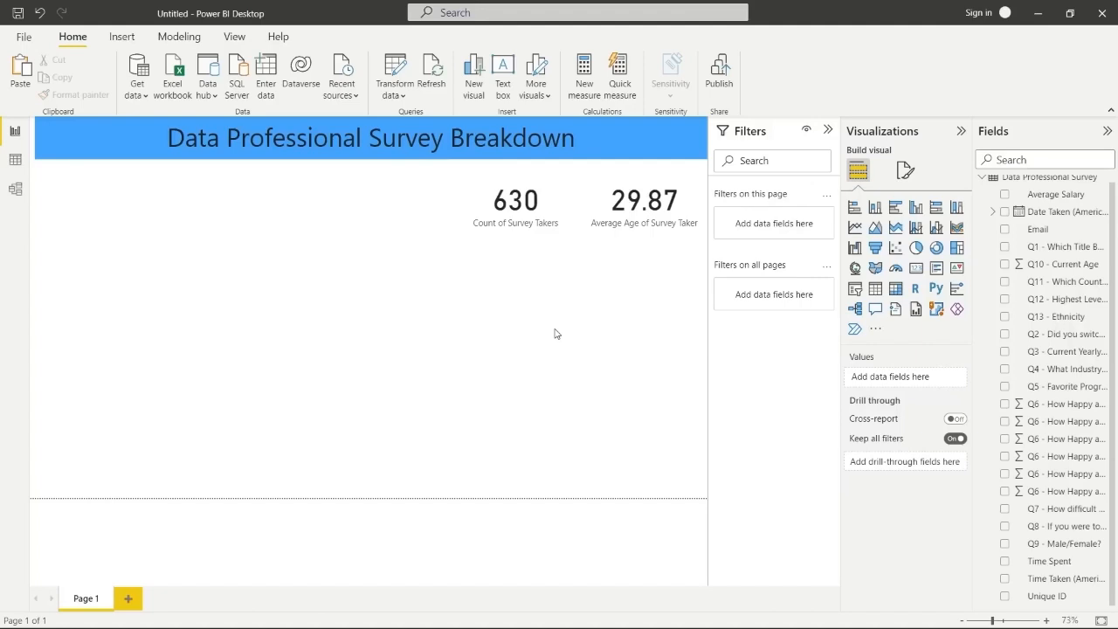
# Add a clustered bar chart stretched up to just beneath the cards, with Q1 - Which Title Best Fits your Current Role on its Y-axis
pyautogui.click(895, 211)
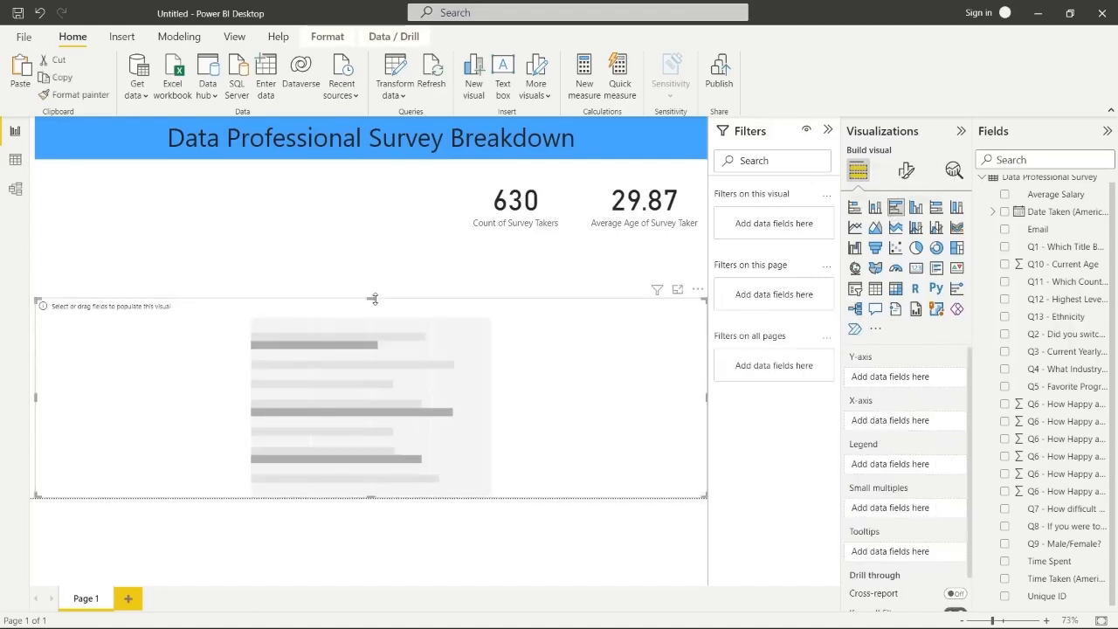
pyautogui.moveTo(374, 299); pyautogui.dragTo(378, 247)
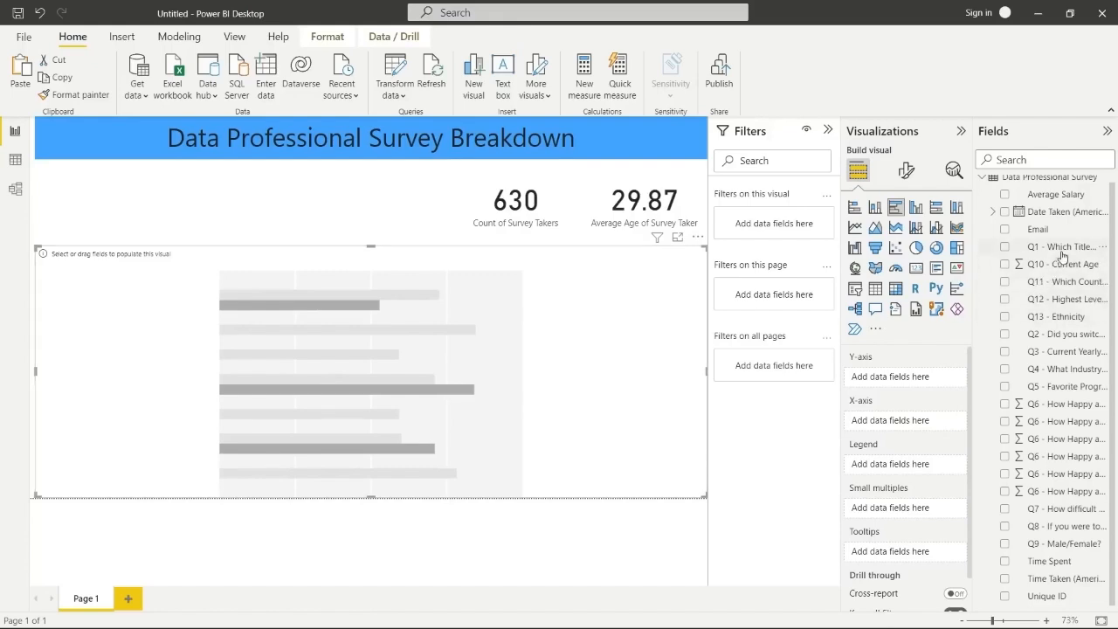
pyautogui.click(1005, 247)
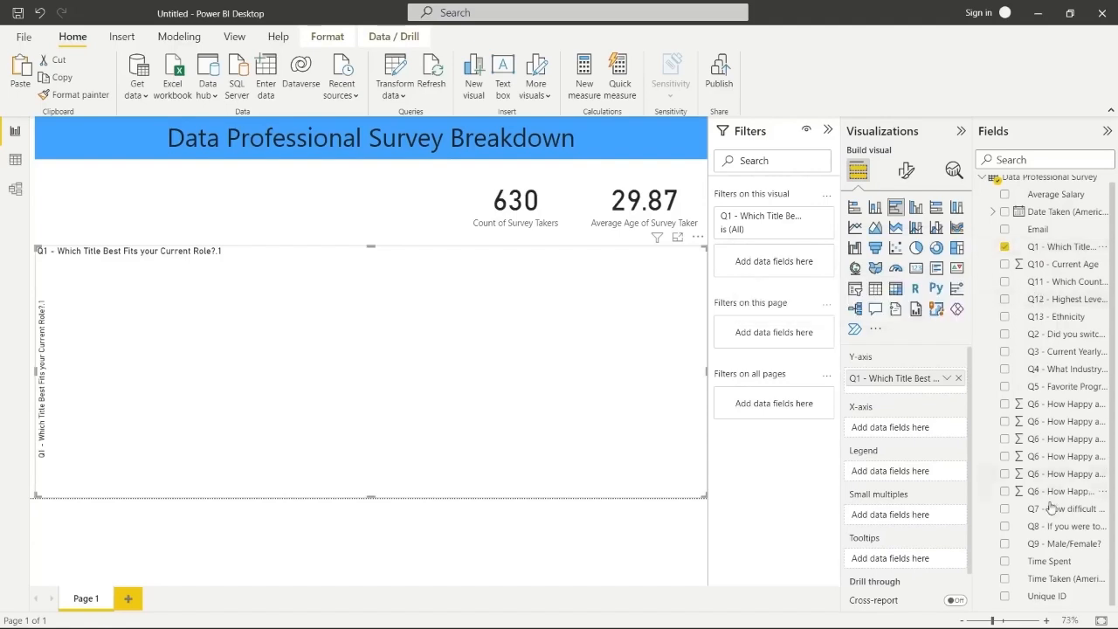
# Check the Average Salary column's values in the data table and change its data type to Decimal number
pyautogui.click(1005, 195)
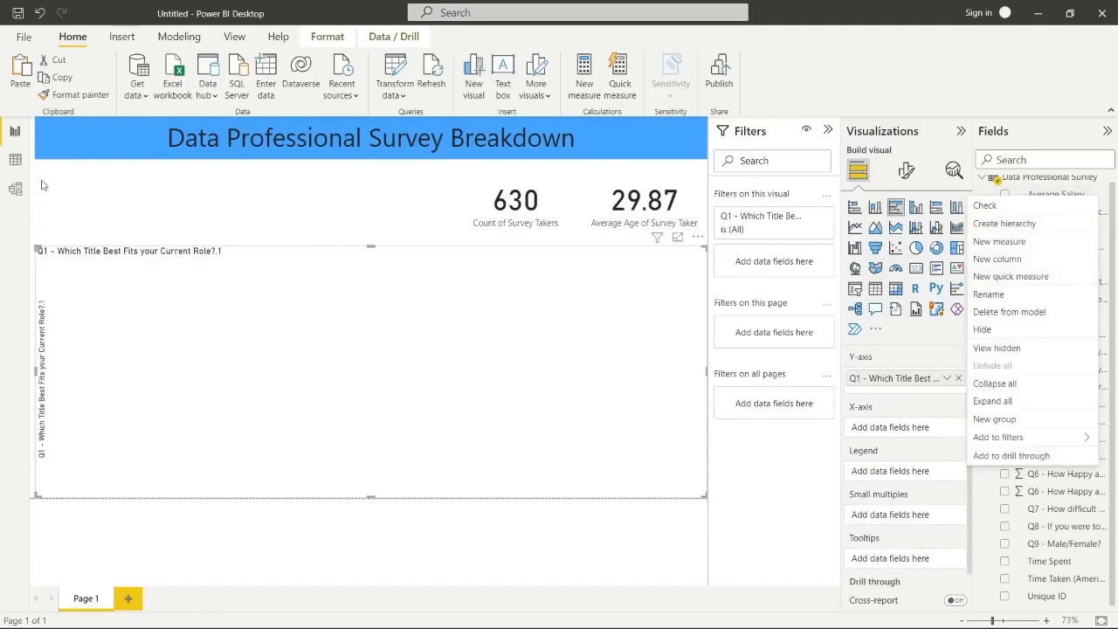
pyautogui.click(18, 164)
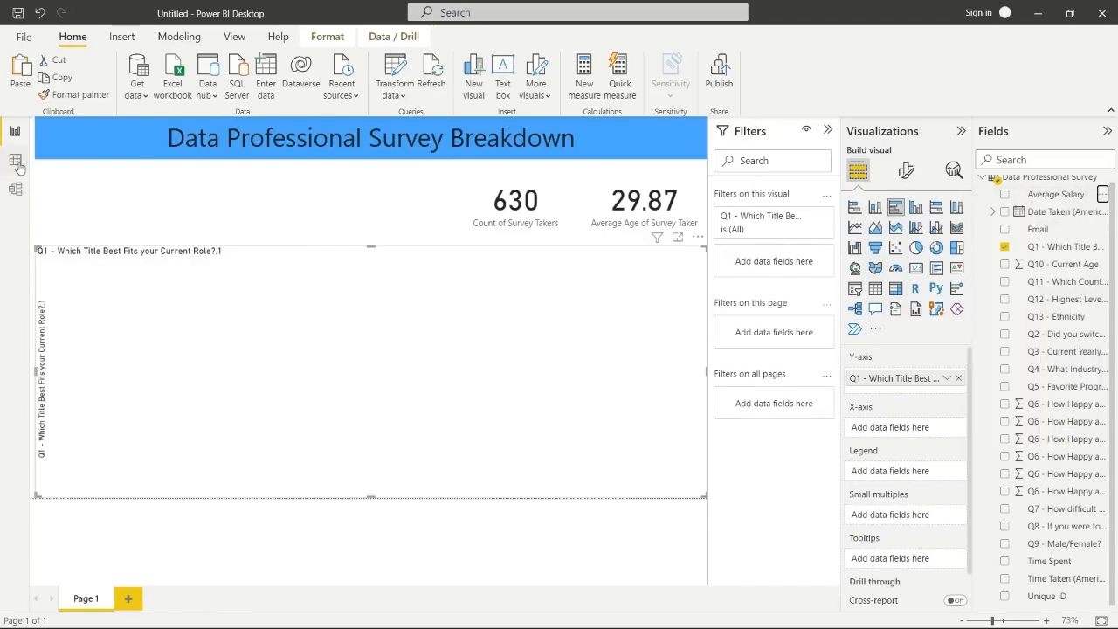
pyautogui.click(18, 163)
pyautogui.hscroll(3, 450, 232)
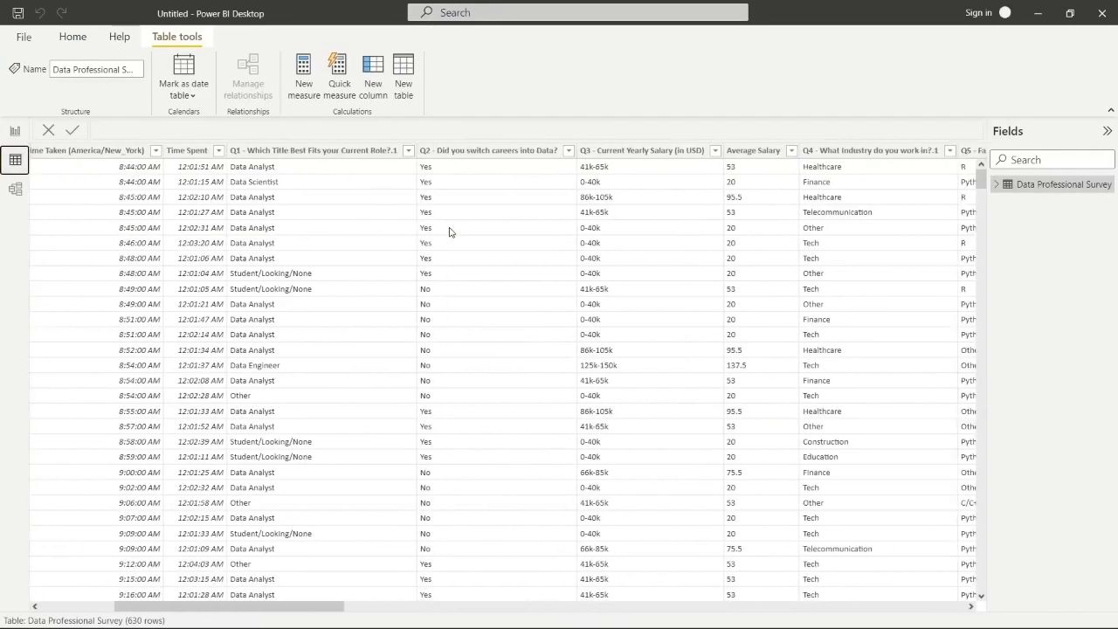
pyautogui.hscroll(3, 450, 232)
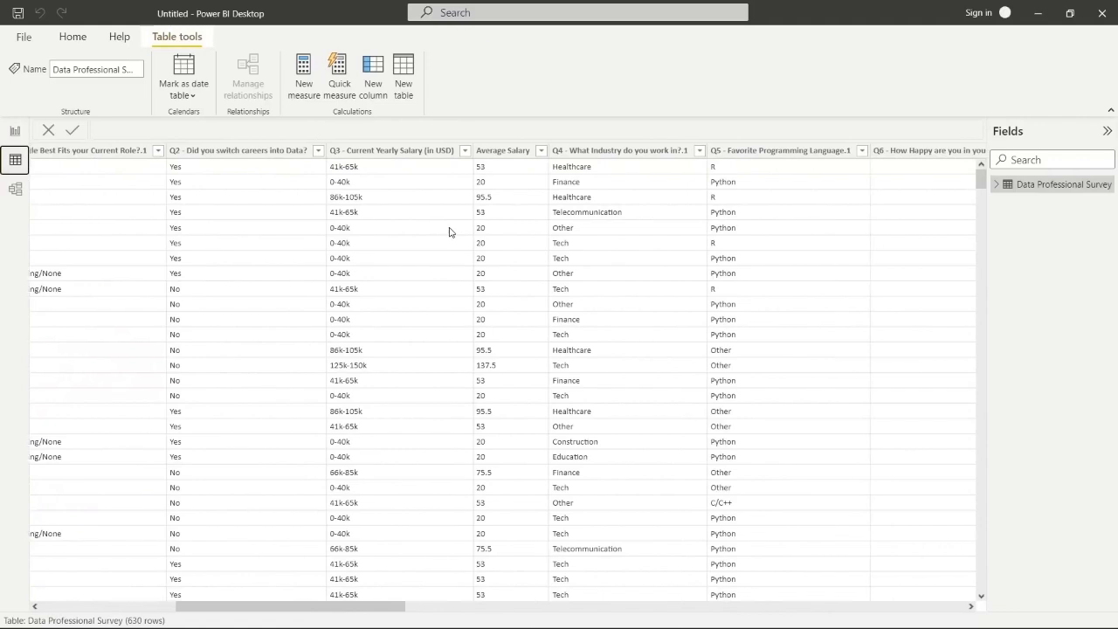
pyautogui.click(550, 150)
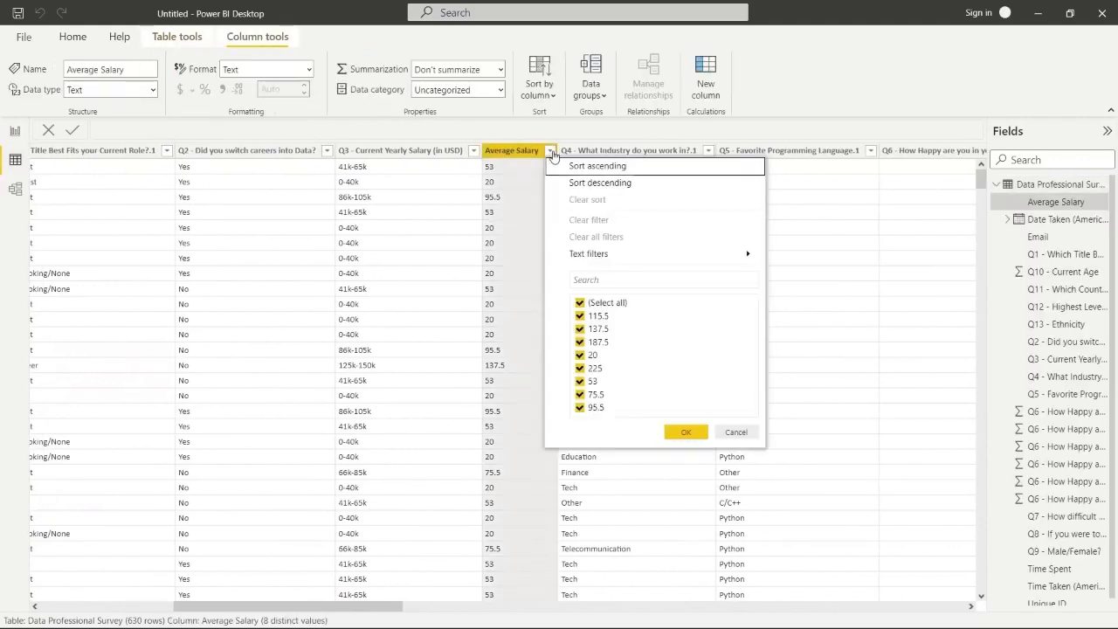
pyautogui.click(550, 151)
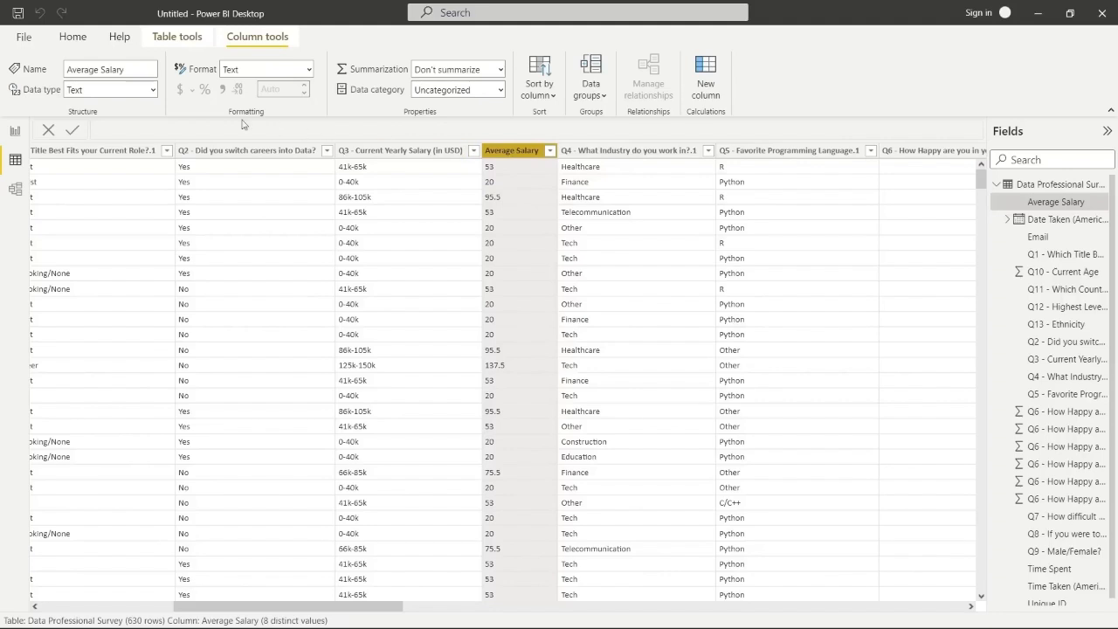
pyautogui.click(154, 90)
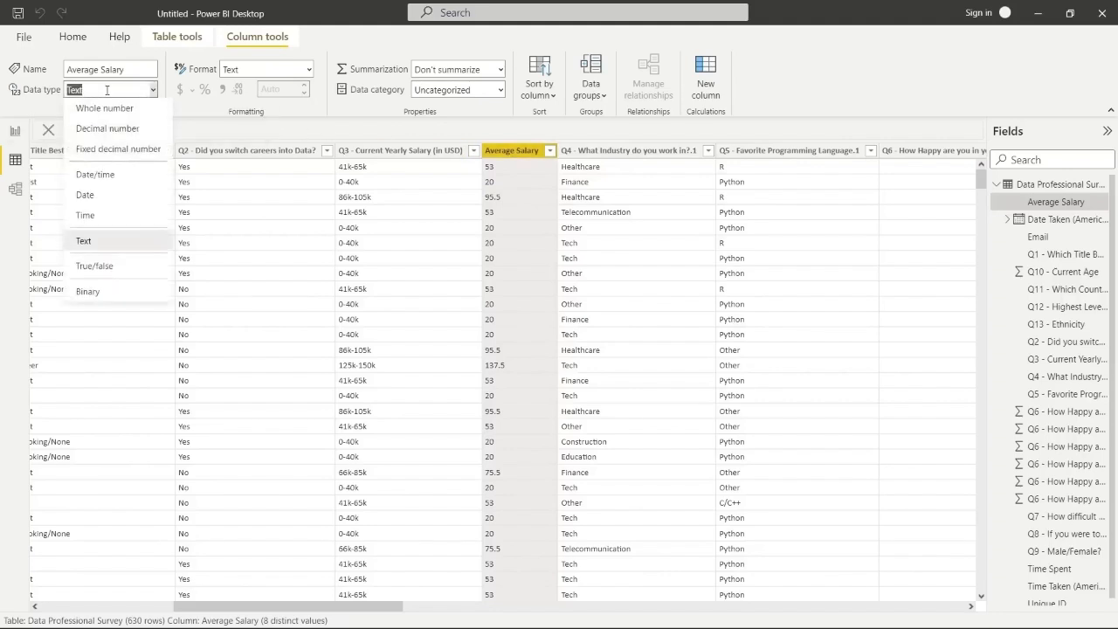
pyautogui.click(115, 128)
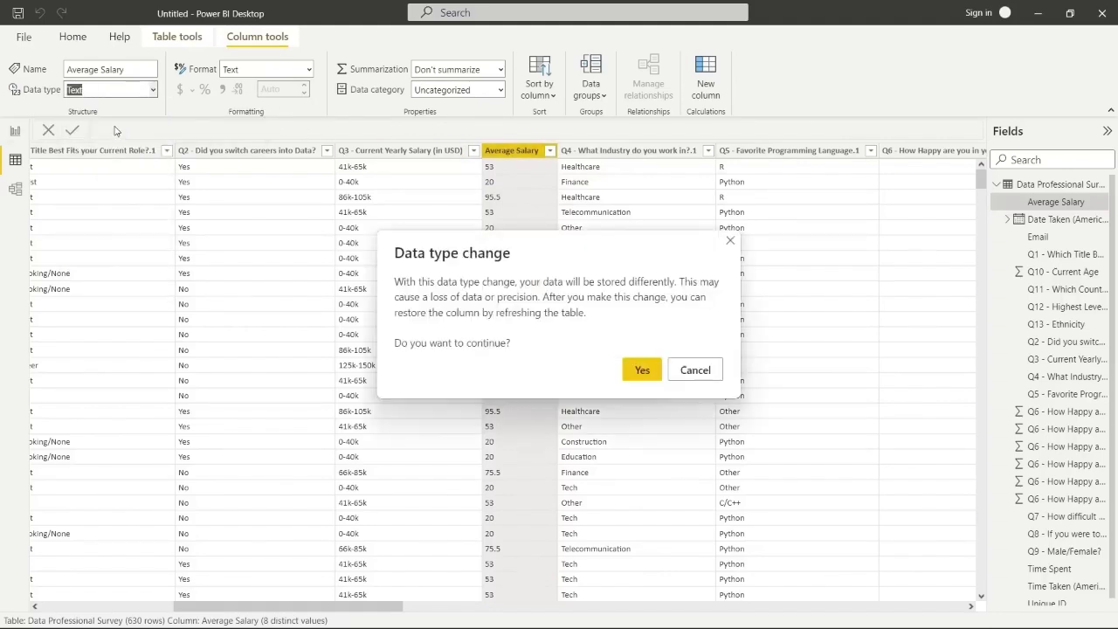
pyautogui.click(642, 371)
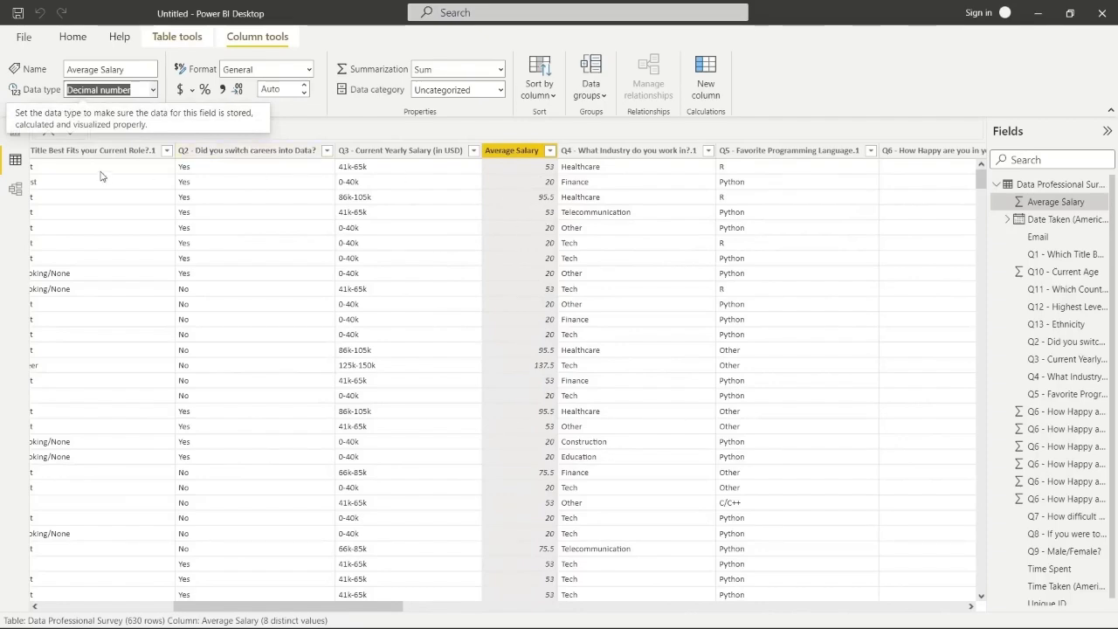
# Return to the report and plot Average Salary on the bar chart's X-axis, aggregated as Average
pyautogui.click(15, 132)
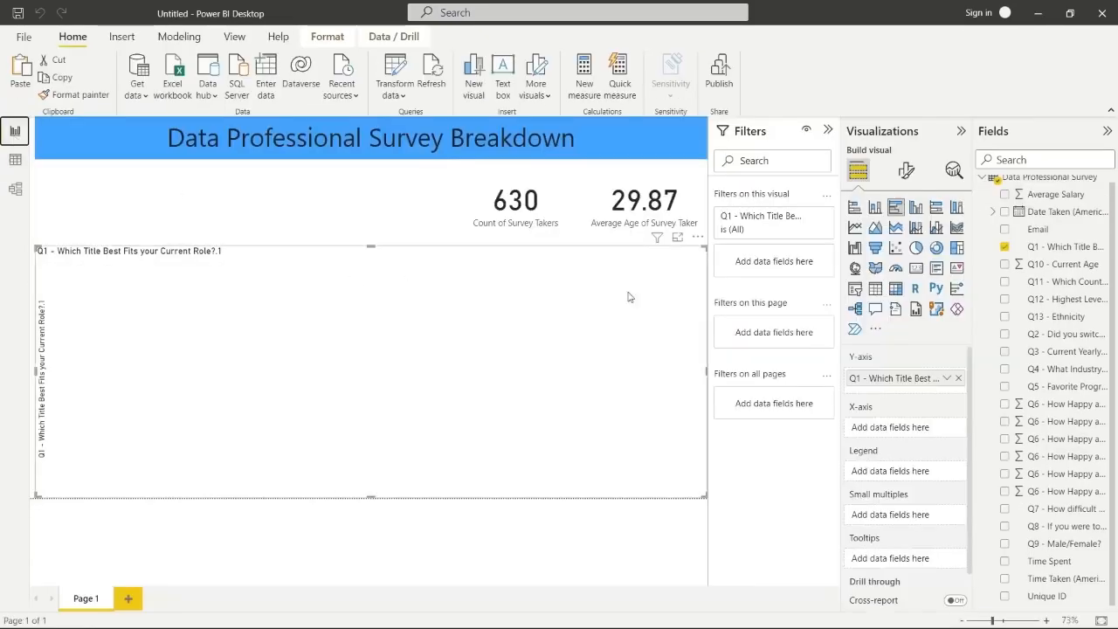
pyautogui.click(1006, 195)
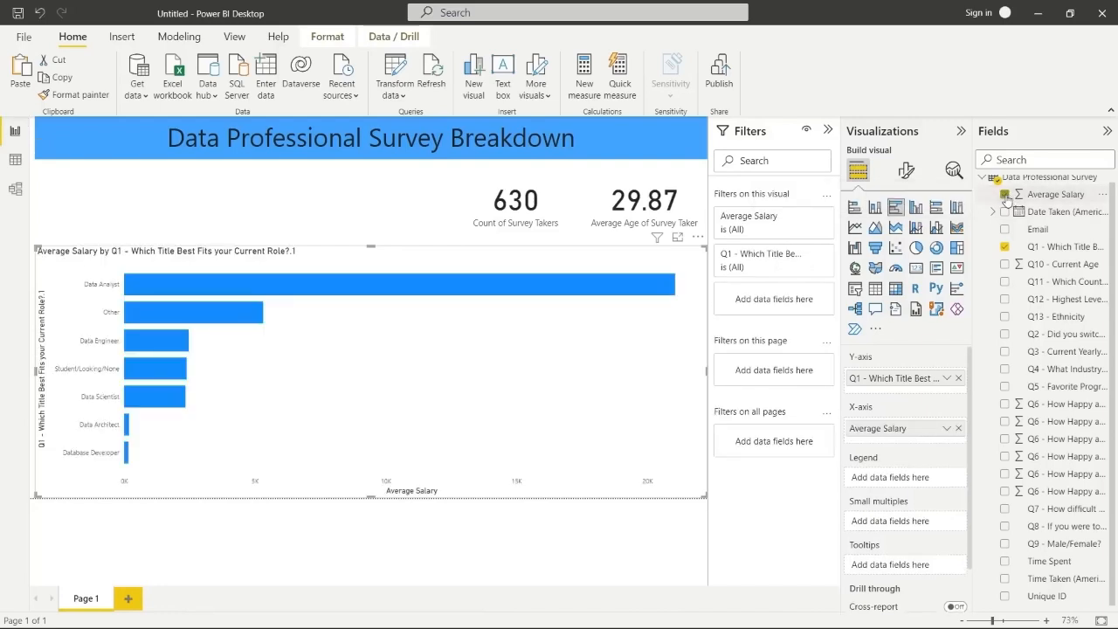
pyautogui.click(946, 429)
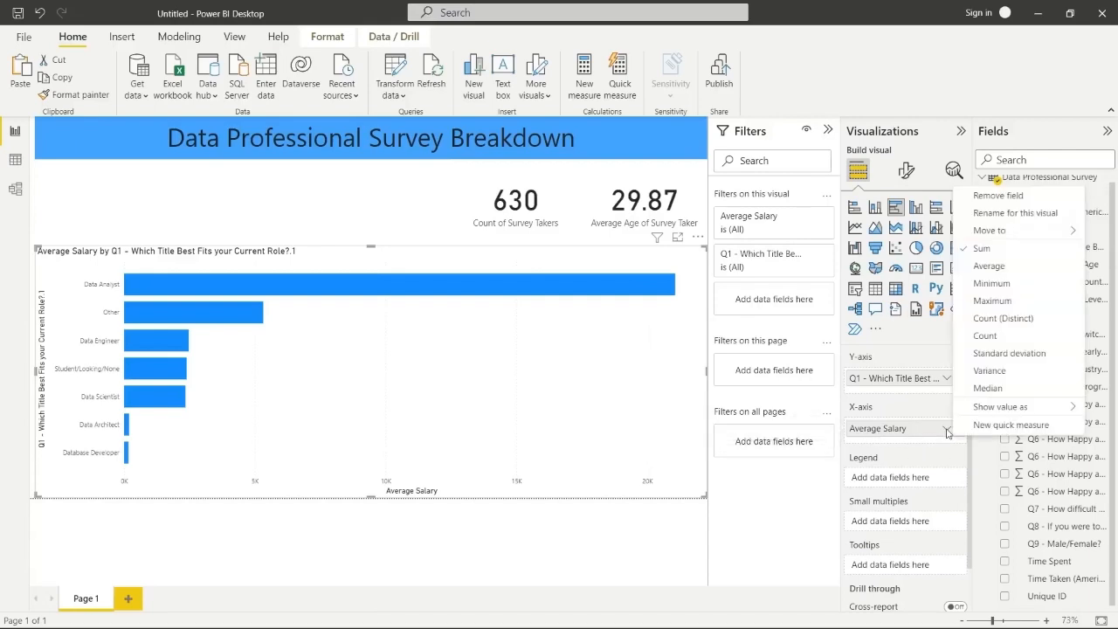
pyautogui.click(1020, 267)
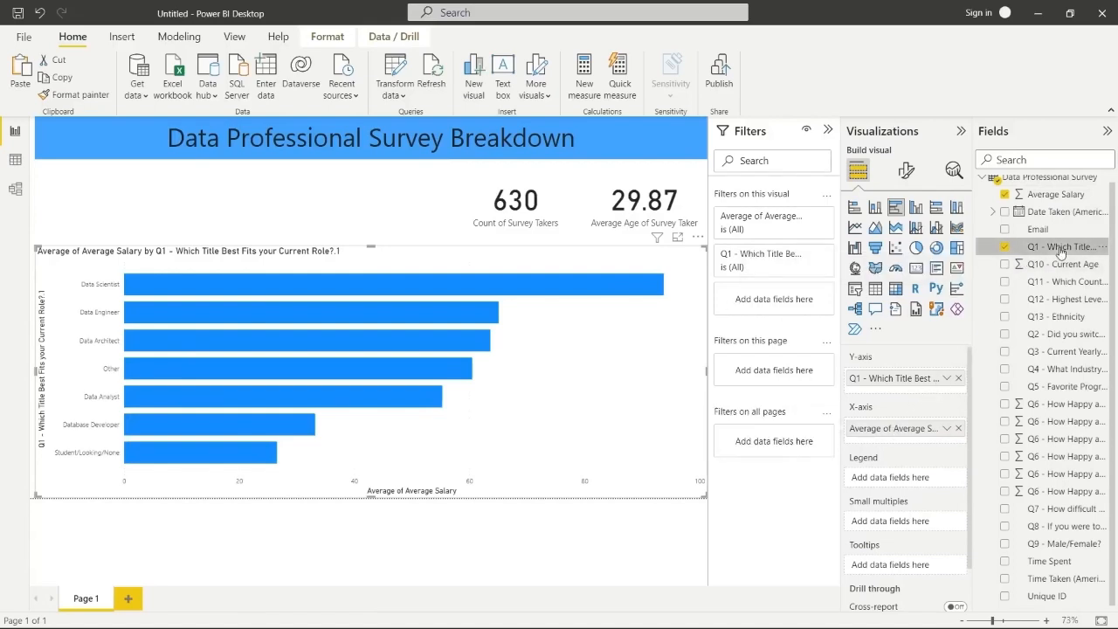
# Try the Q1 job title field as the clustered bar chart's legend and inspect the average salary of individual bars
pyautogui.moveTo(1059, 250); pyautogui.dragTo(924, 477)
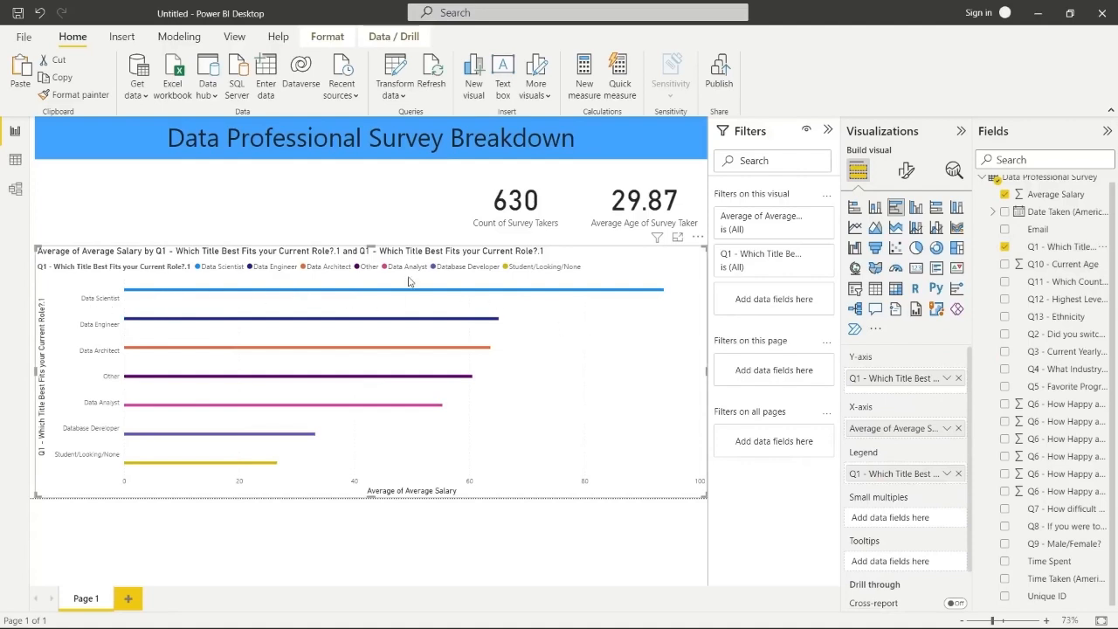
pyautogui.moveTo(656, 295)
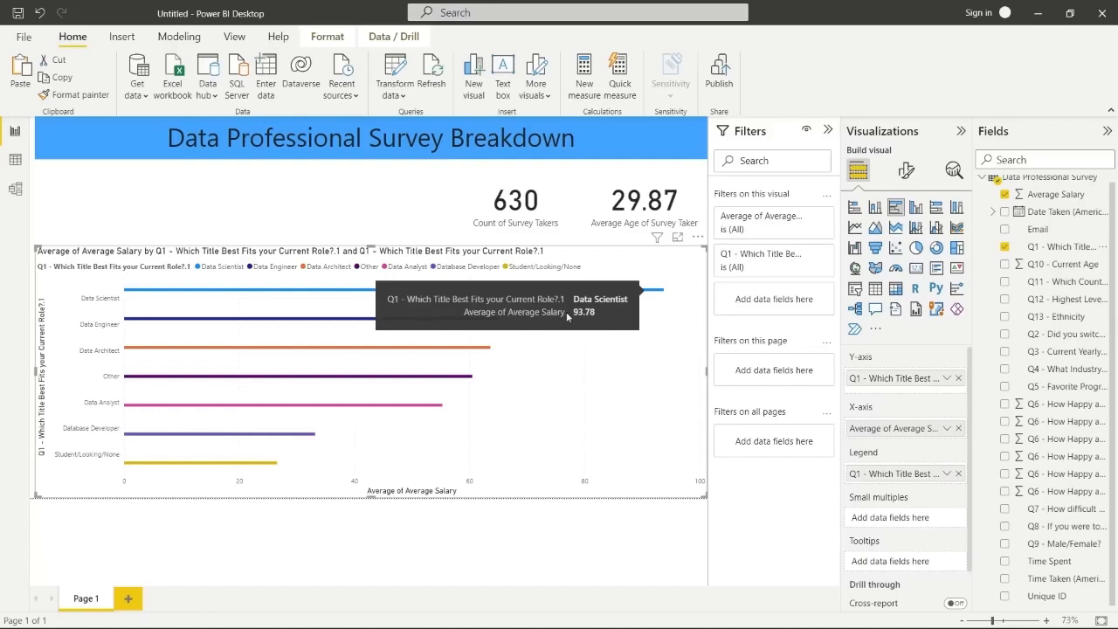
pyautogui.moveTo(383, 322)
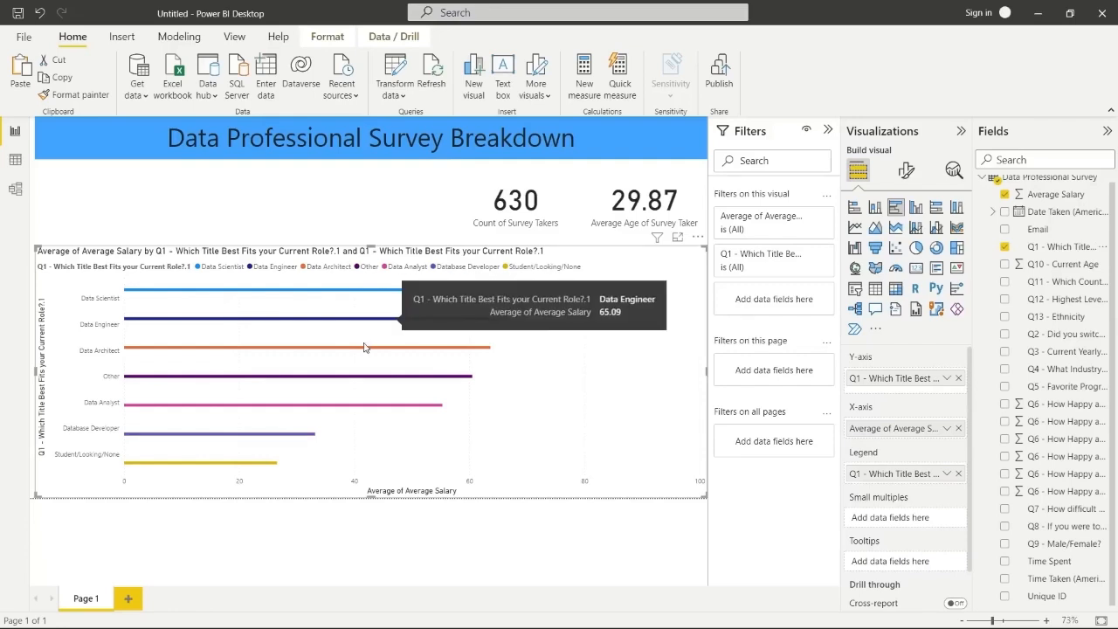
pyautogui.moveTo(358, 352)
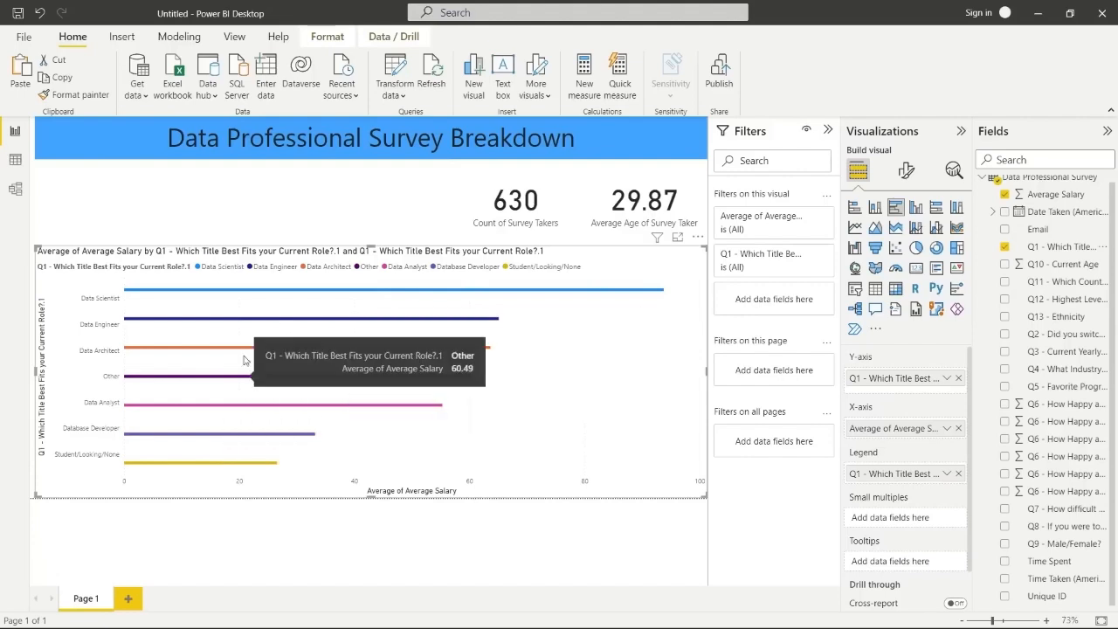
pyautogui.moveTo(187, 409)
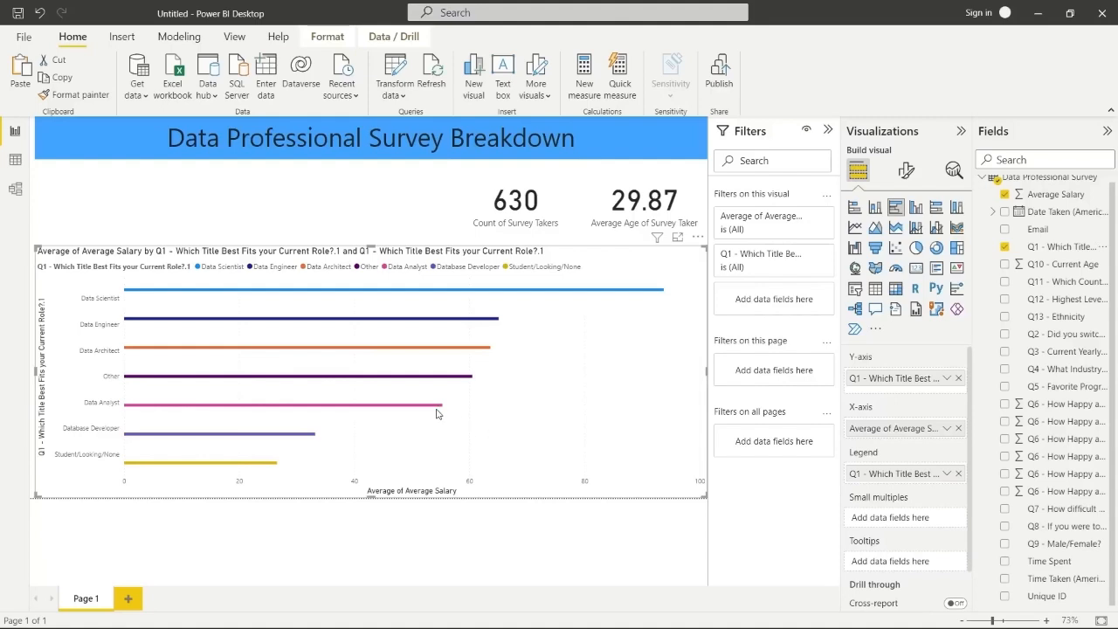
pyautogui.moveTo(428, 410)
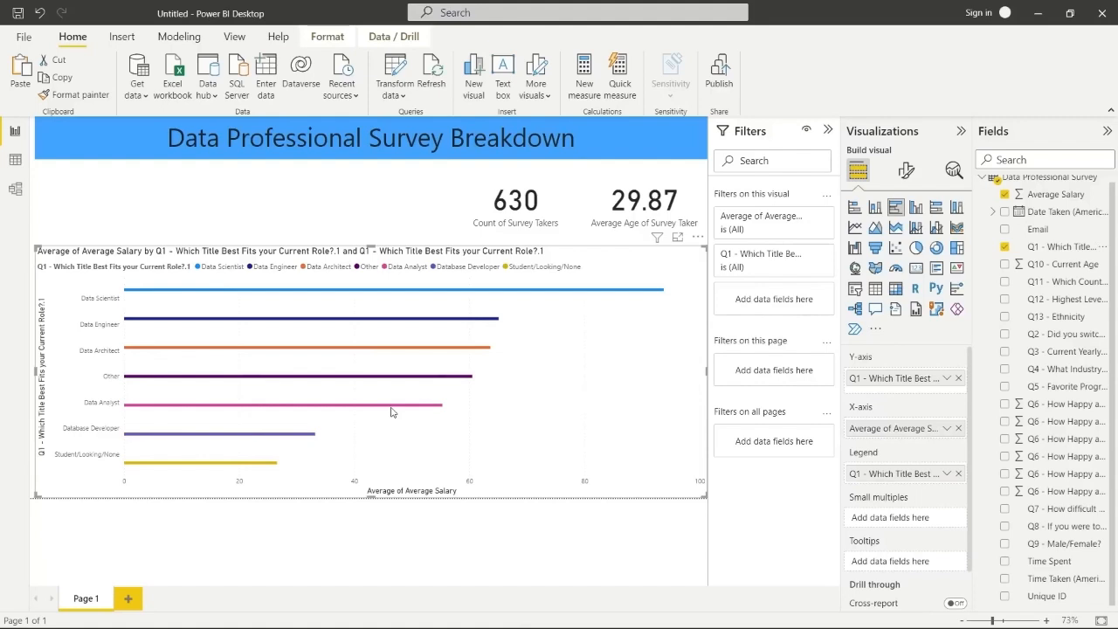
# Convert the visual to a stacked bar chart with the Q1 job title field as legend, and narrow it to about a third of the page width
pyautogui.click(855, 207)
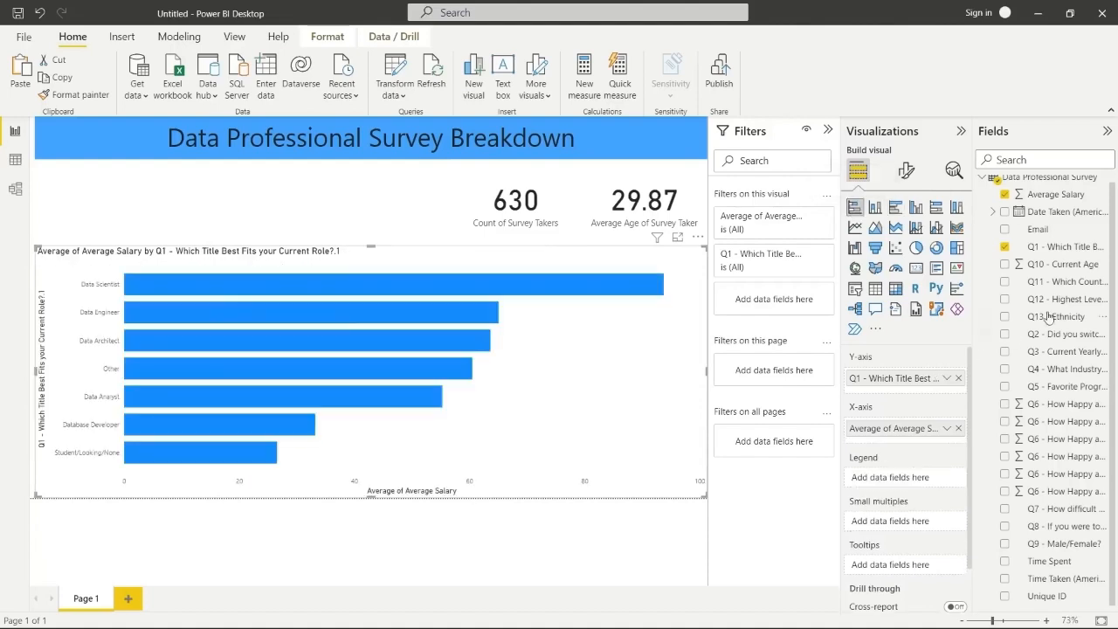
pyautogui.moveTo(1084, 247); pyautogui.dragTo(938, 485)
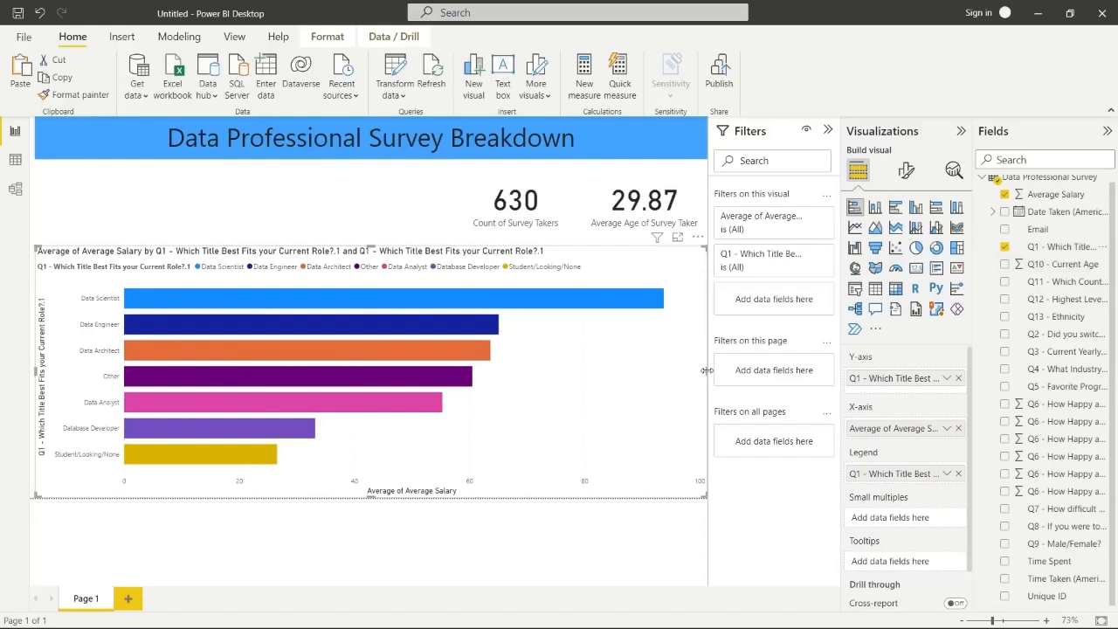
pyautogui.moveTo(706, 370)
pyautogui.mouseDown()
pyautogui.moveTo(686, 375)
pyautogui.moveTo(709, 370)
pyautogui.mouseUp()
pyautogui.moveTo(706, 369); pyautogui.dragTo(280, 399)
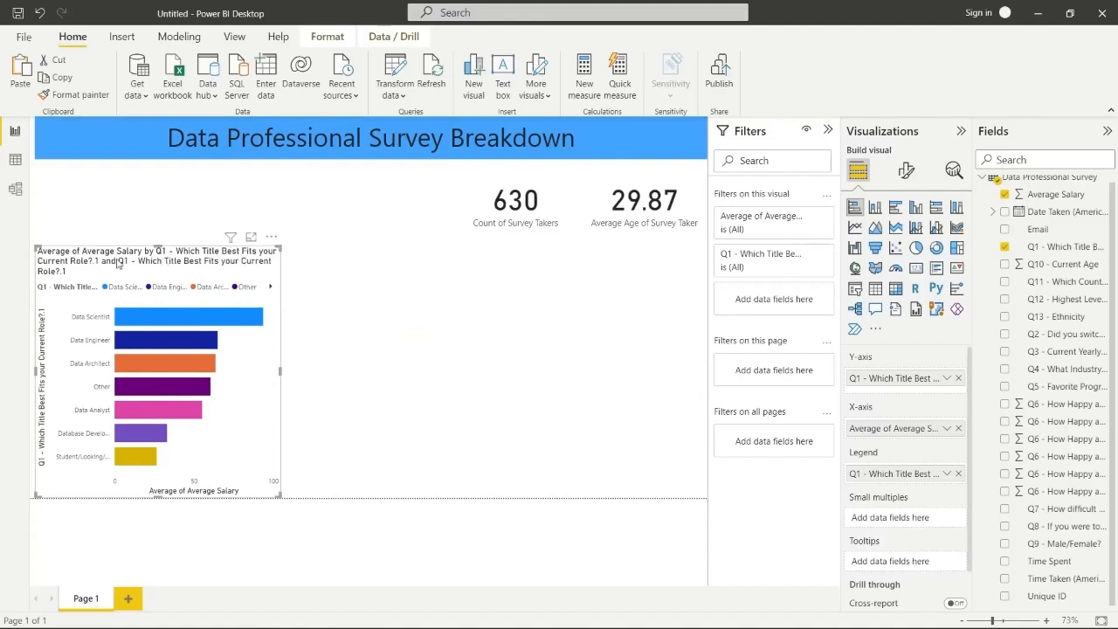
# Set the stacked bar chart's title text to "Average Salary By Job Title"
pyautogui.click(272, 237)
pyautogui.click(272, 237)
pyautogui.click(907, 168)
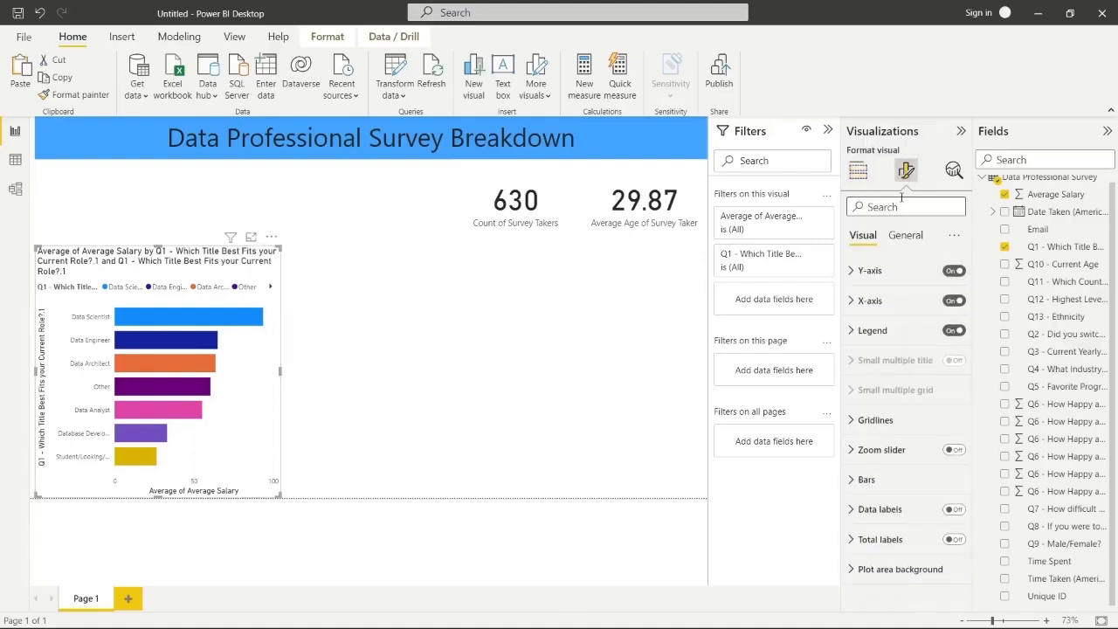
pyautogui.click(905, 235)
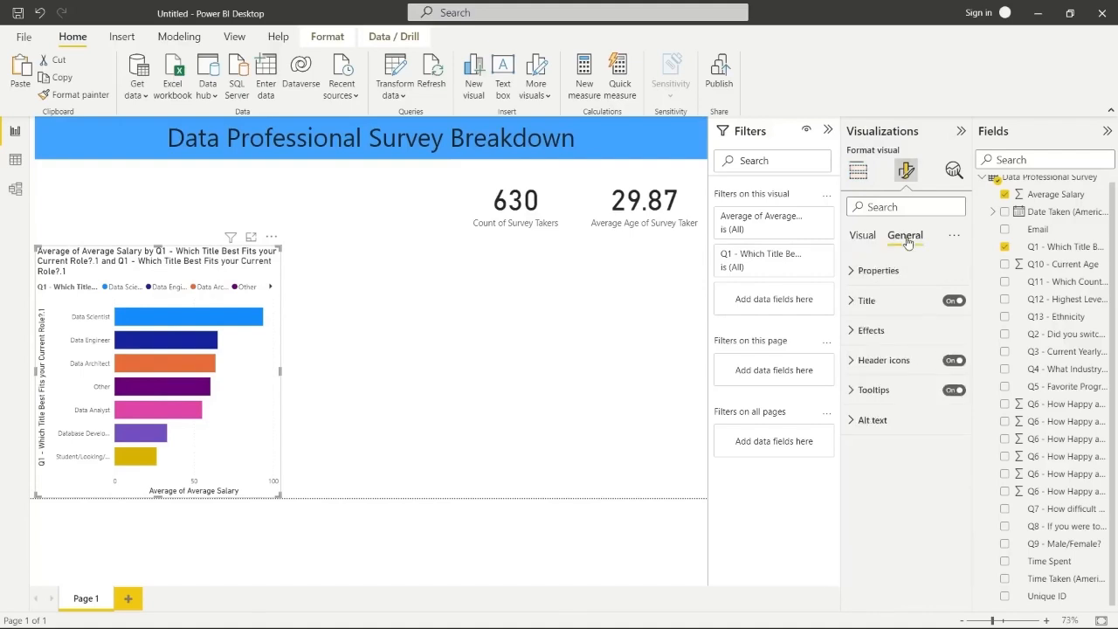
pyautogui.click(873, 300)
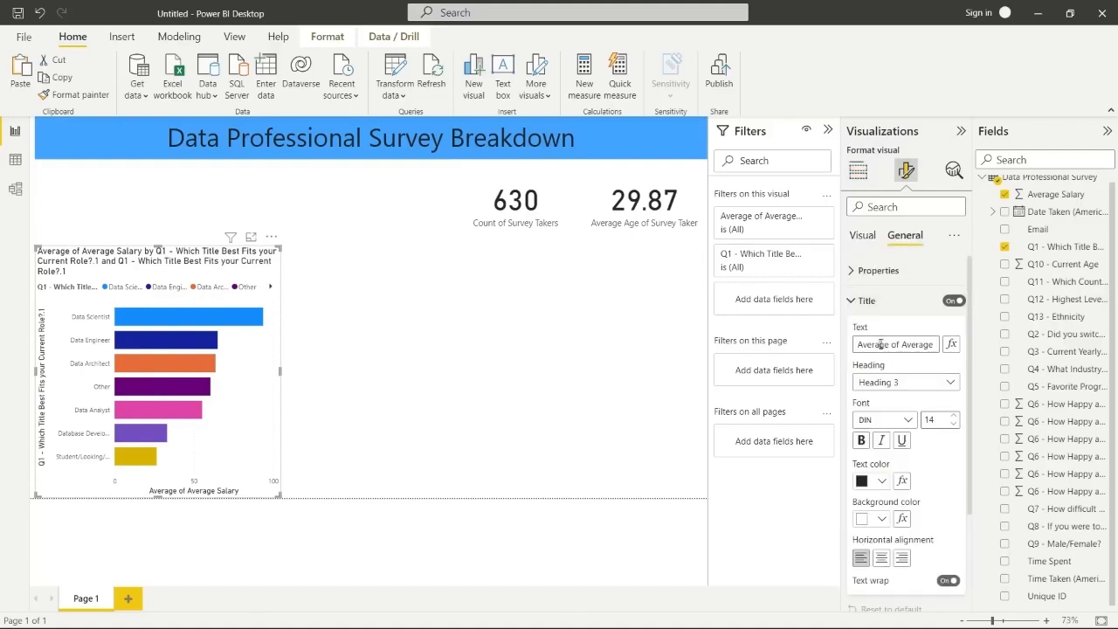
pyautogui.tripleClick(882, 344)
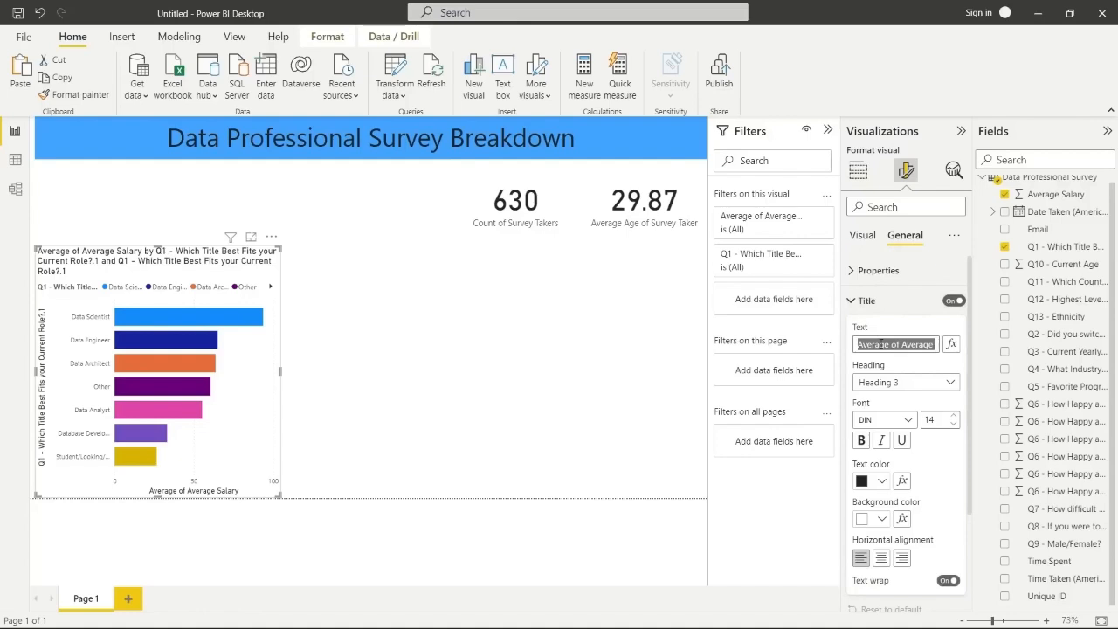
pyautogui.write('Average S')
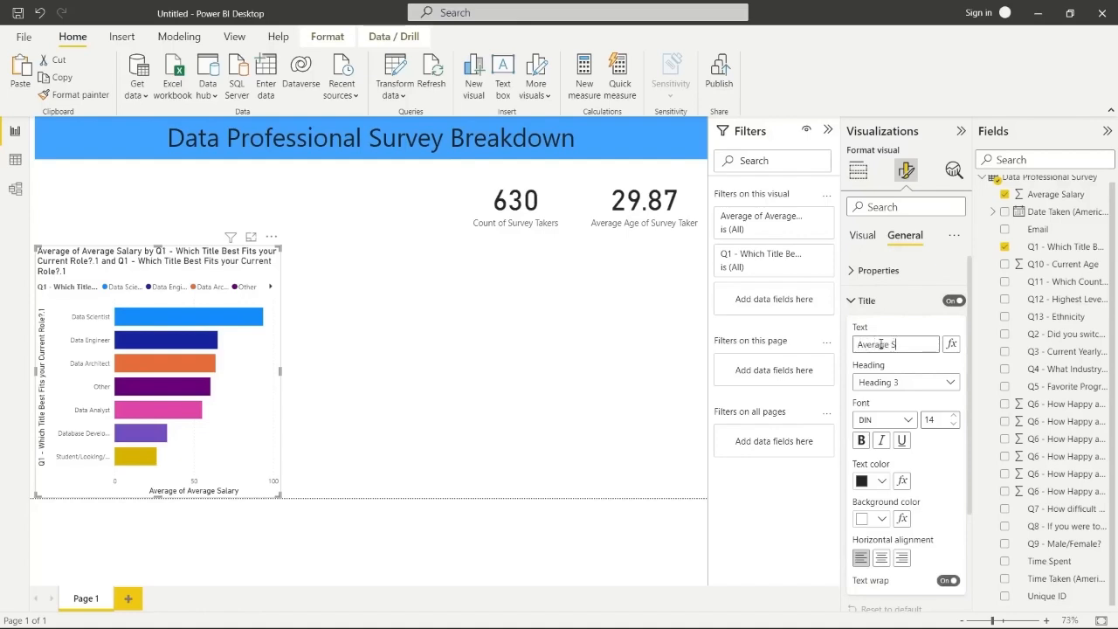
pyautogui.write('alary By')
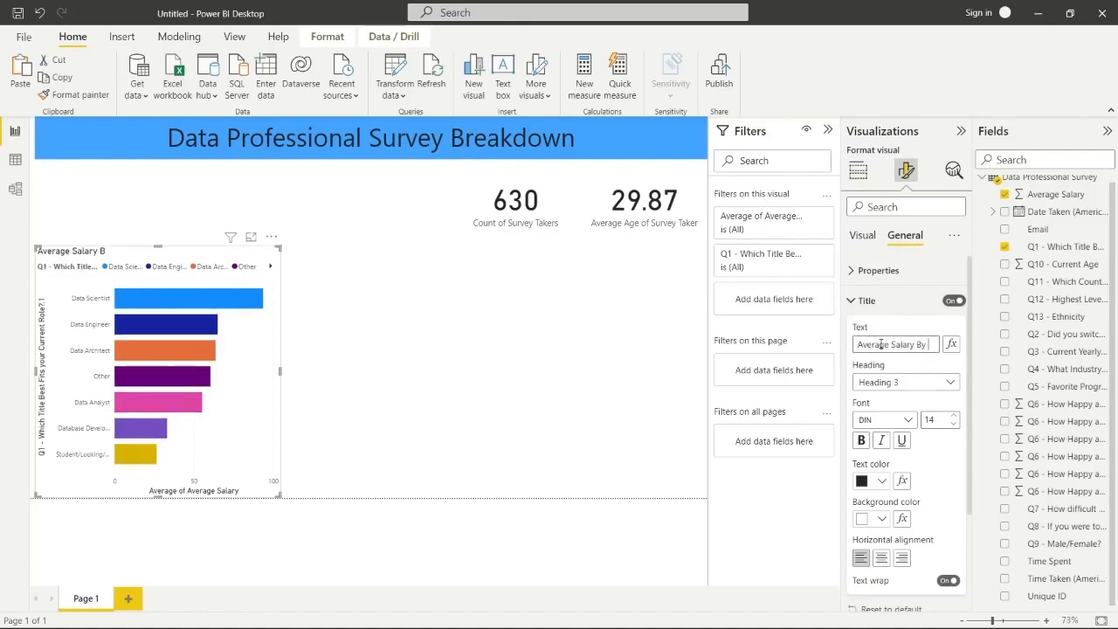
pyautogui.write(' Job Title')
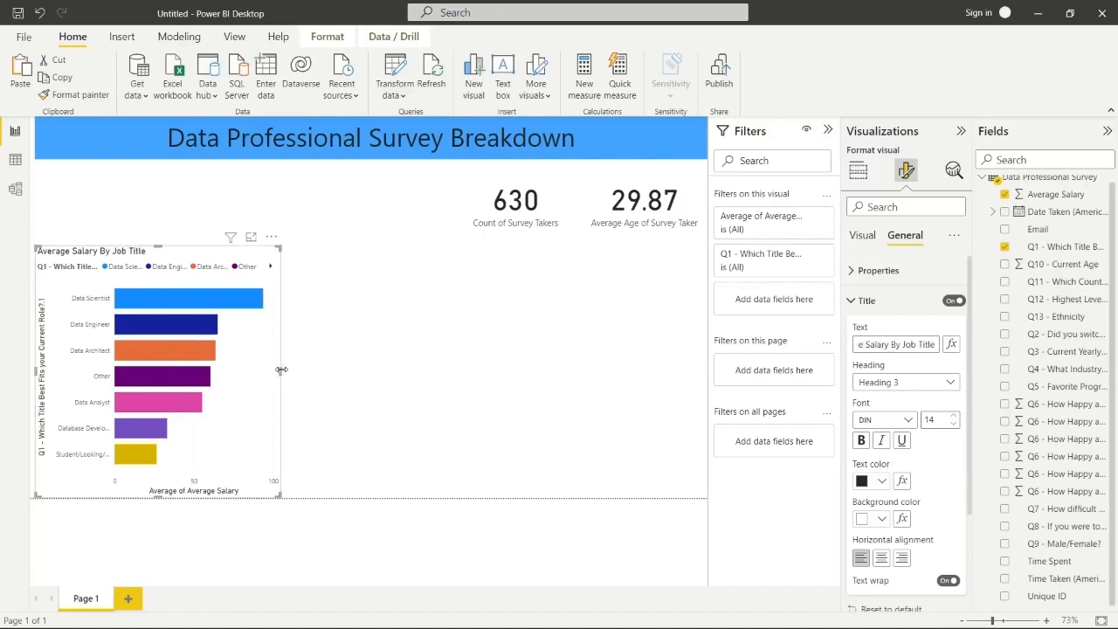
# Widen the Average Salary By Job Title chart slightly and shift it a little left, to the page's edge
pyautogui.moveTo(279, 374); pyautogui.dragTo(315, 383)
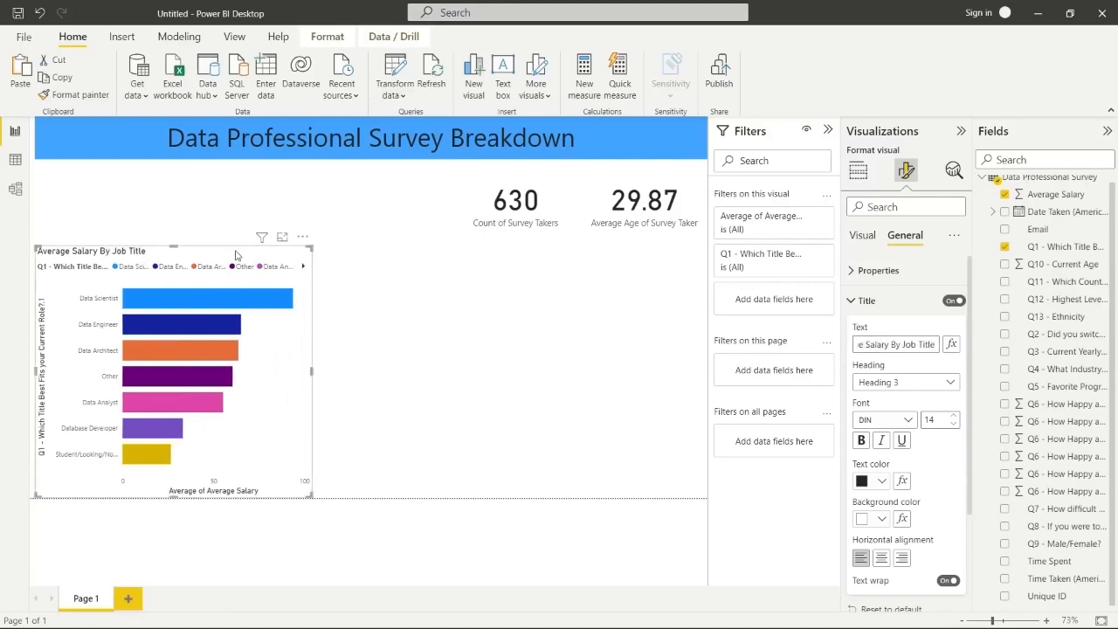
pyautogui.moveTo(234, 255); pyautogui.dragTo(223, 256)
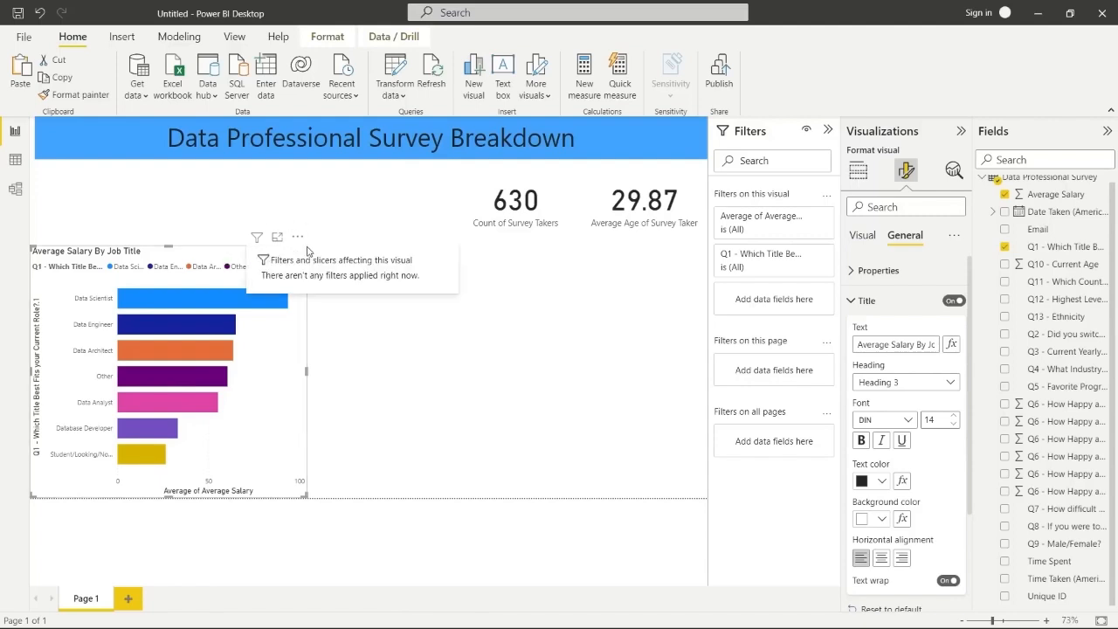
# Shrink the Average Salary By Job Title chart and place it directly beneath the title banner, and extend the banner to the page's left edge
pyautogui.moveTo(306, 247); pyautogui.dragTo(175, 167)
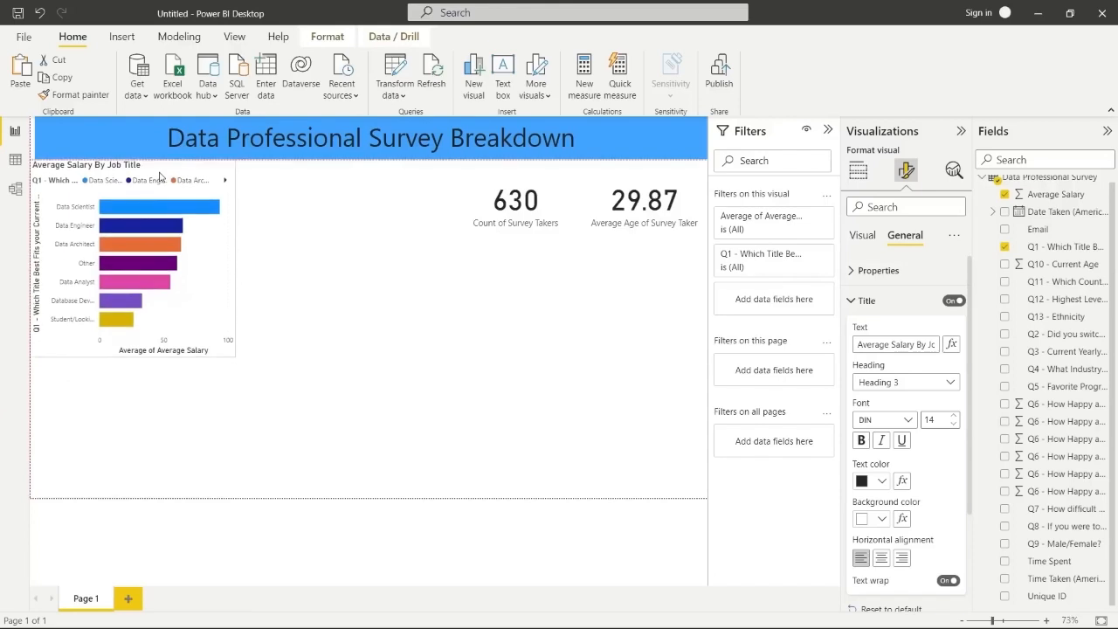
pyautogui.click(53, 133)
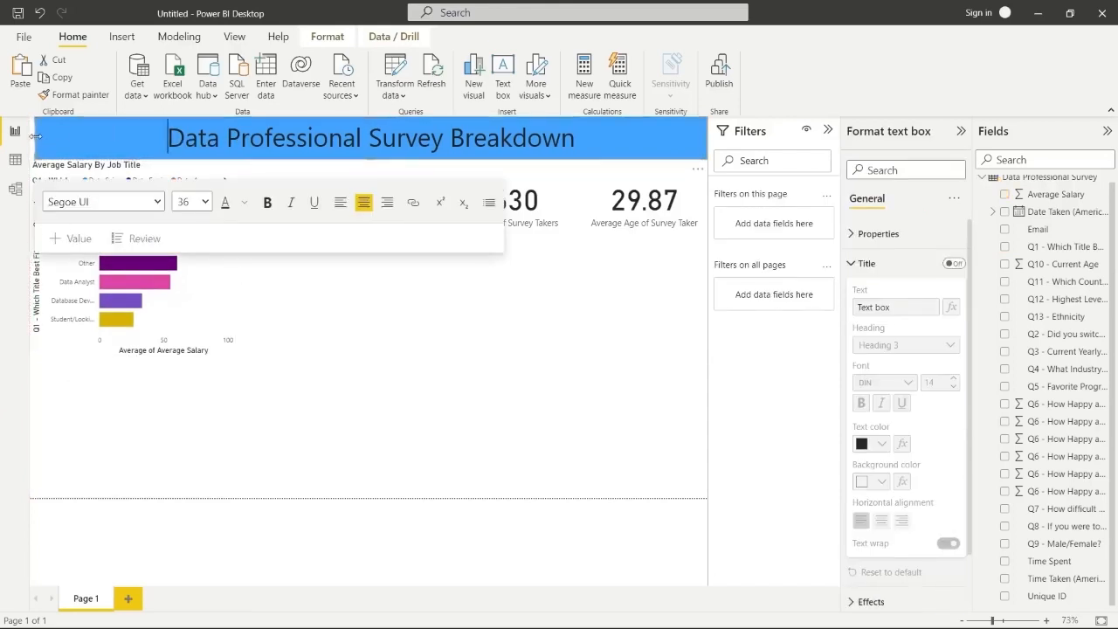
pyautogui.moveTo(35, 139); pyautogui.dragTo(28, 143)
pyautogui.click(422, 353)
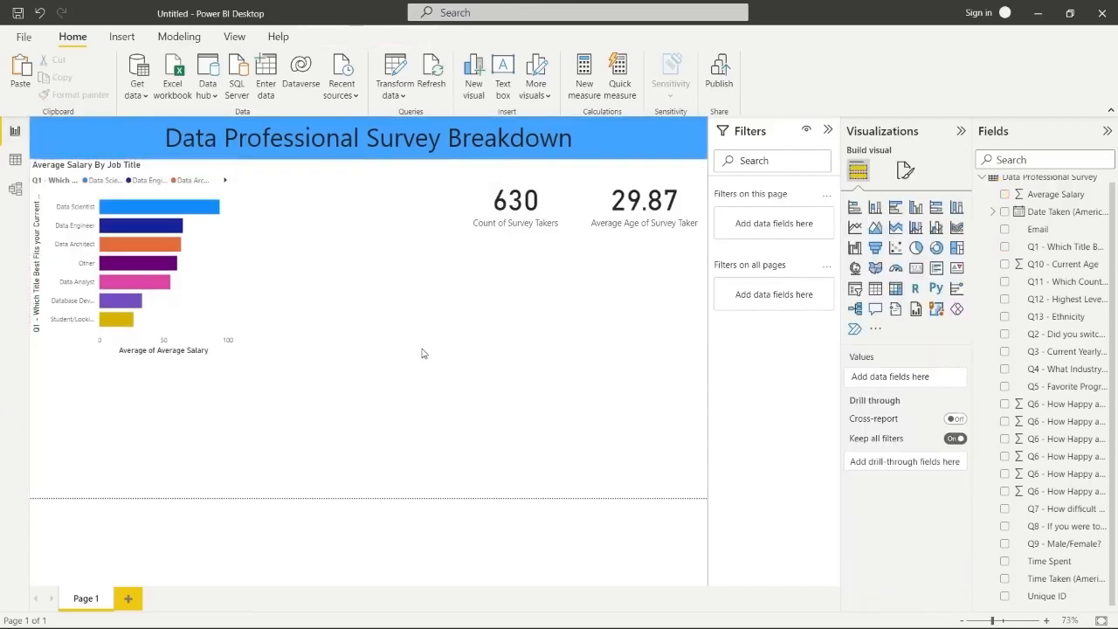
# Rename the salary chart's Y-axis field to "Job Title" for this visual
pyautogui.click(220, 264)
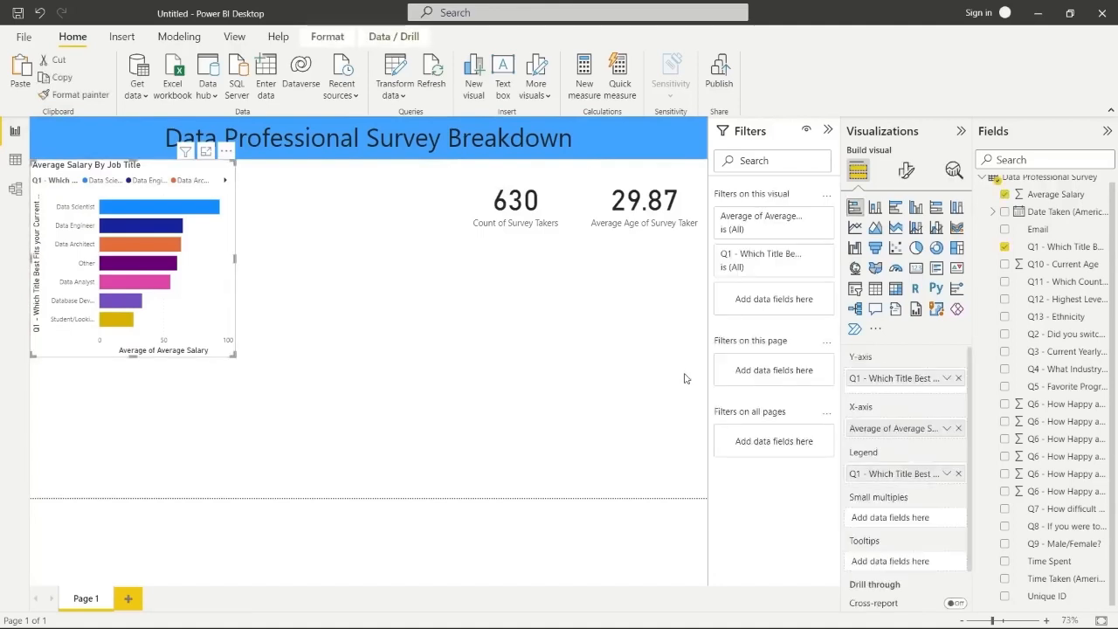
pyautogui.click(947, 379)
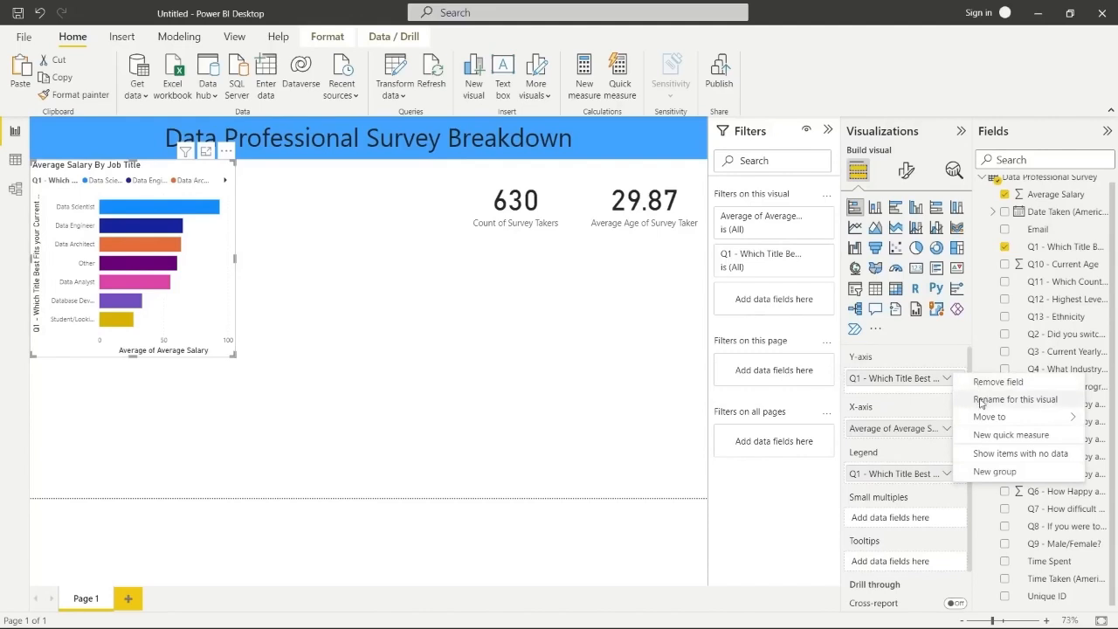
pyautogui.click(978, 400)
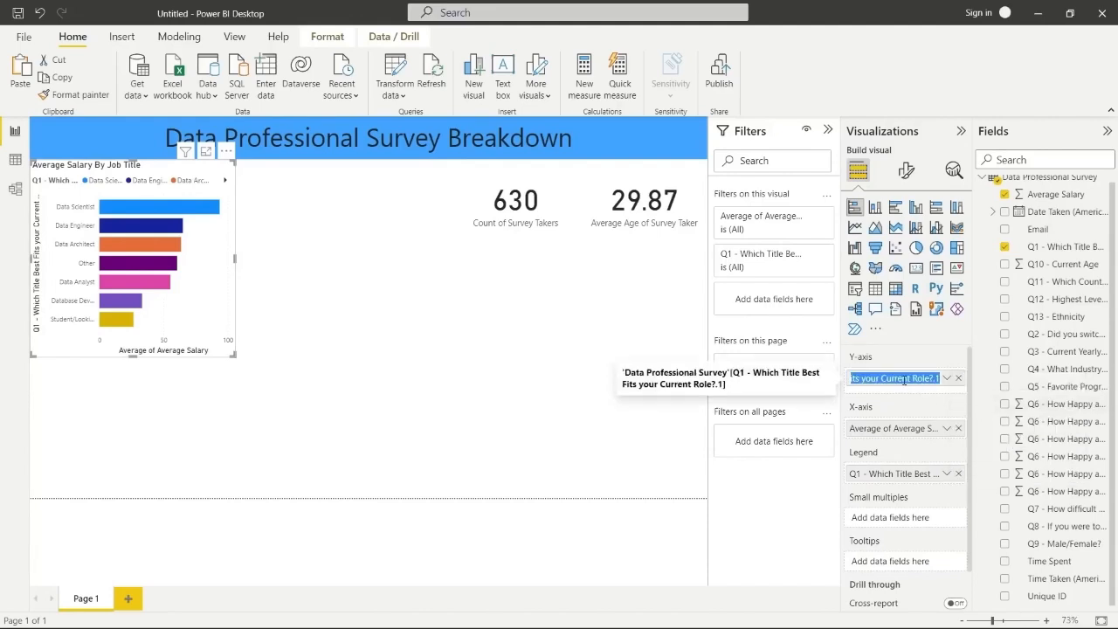
pyautogui.write('Job Titkle')
pyautogui.press('Return')
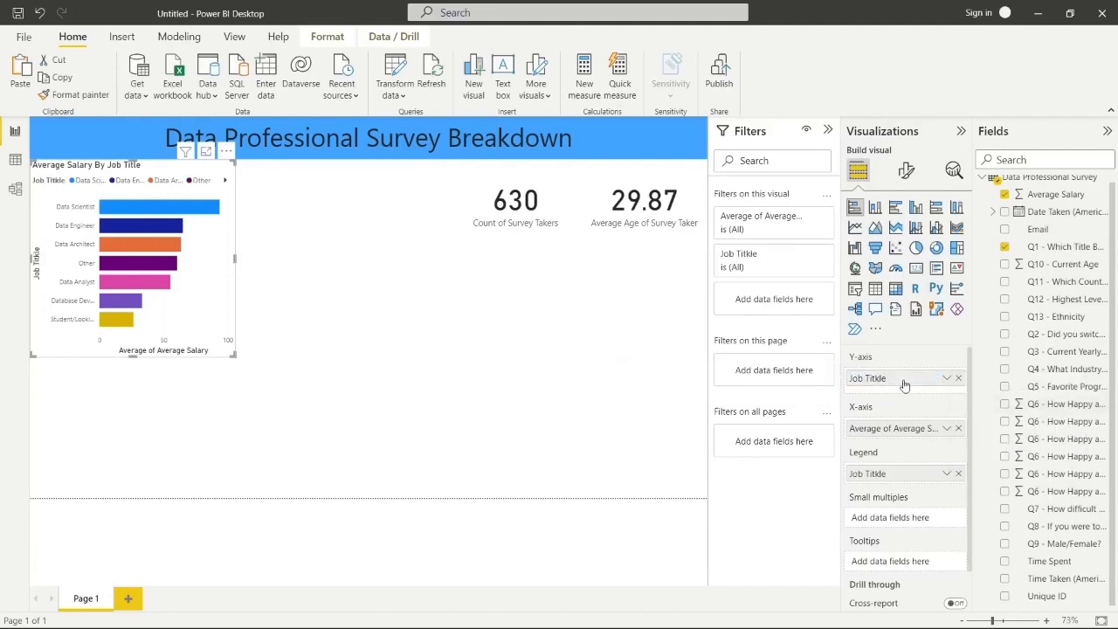
pyautogui.click(947, 379)
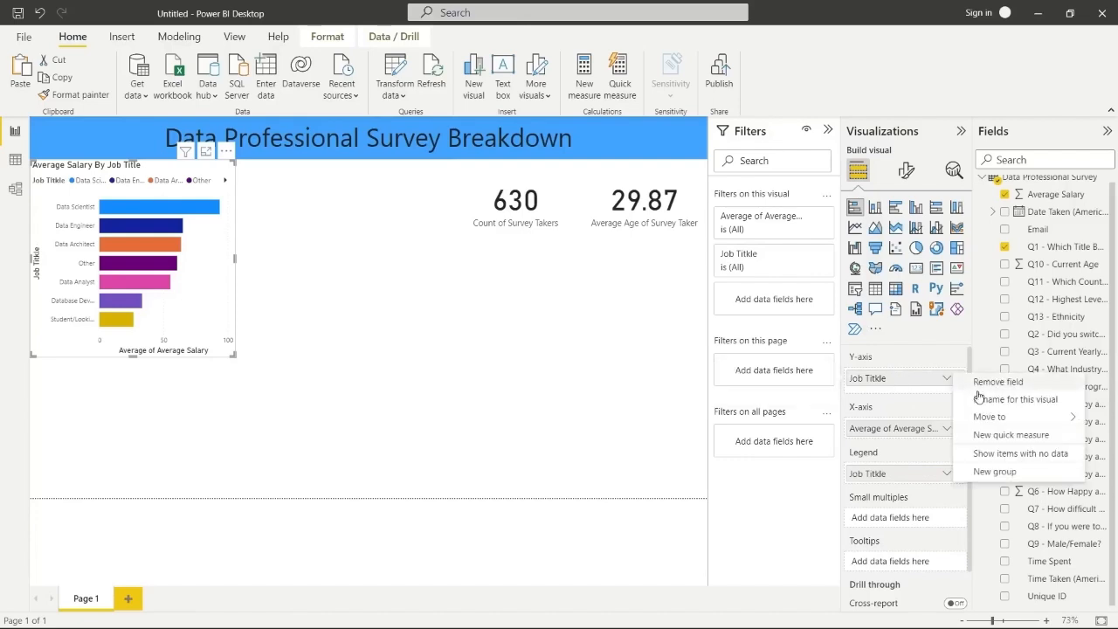
pyautogui.click(982, 399)
pyautogui.write('Job Titk')
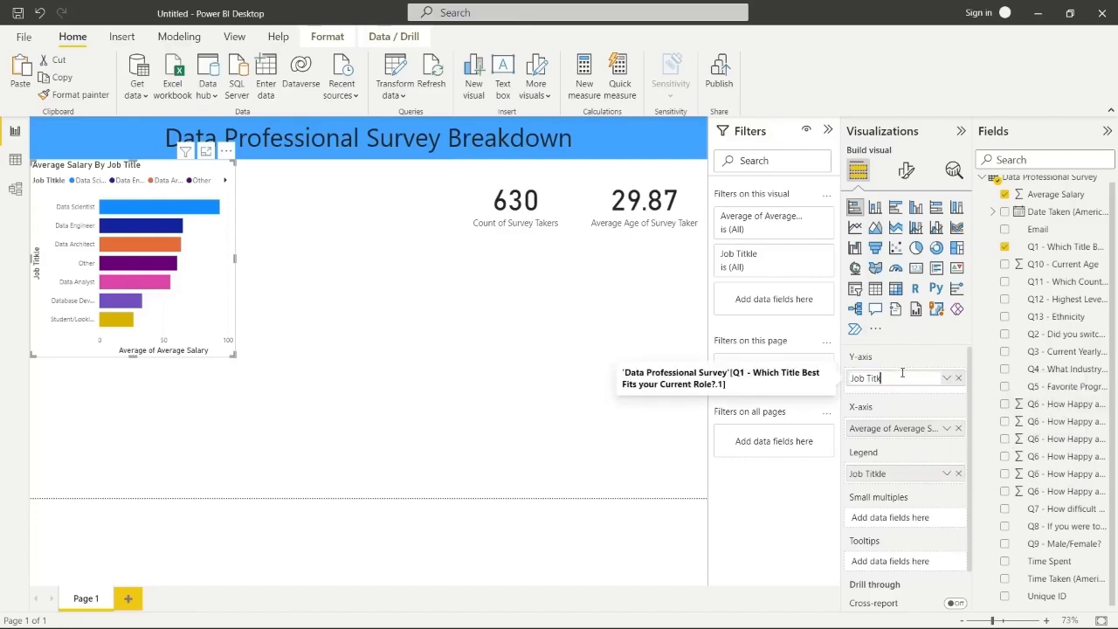
pyautogui.write('e')
pyautogui.press('Return')
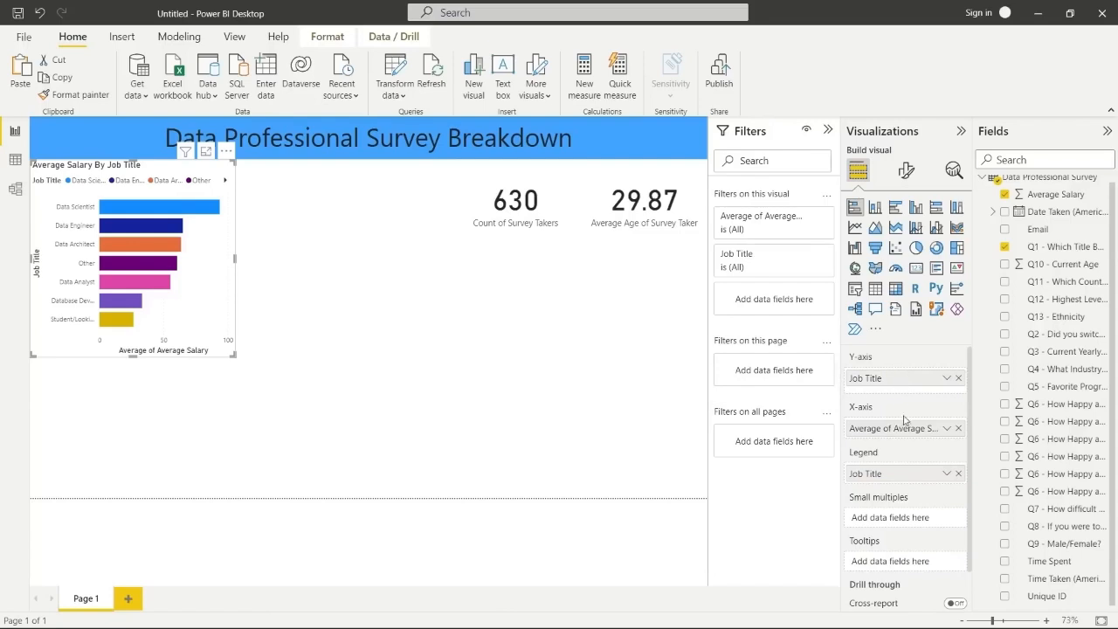
# Rename the salary chart's X-axis field to "Average Salary" for this visual
pyautogui.click(946, 429)
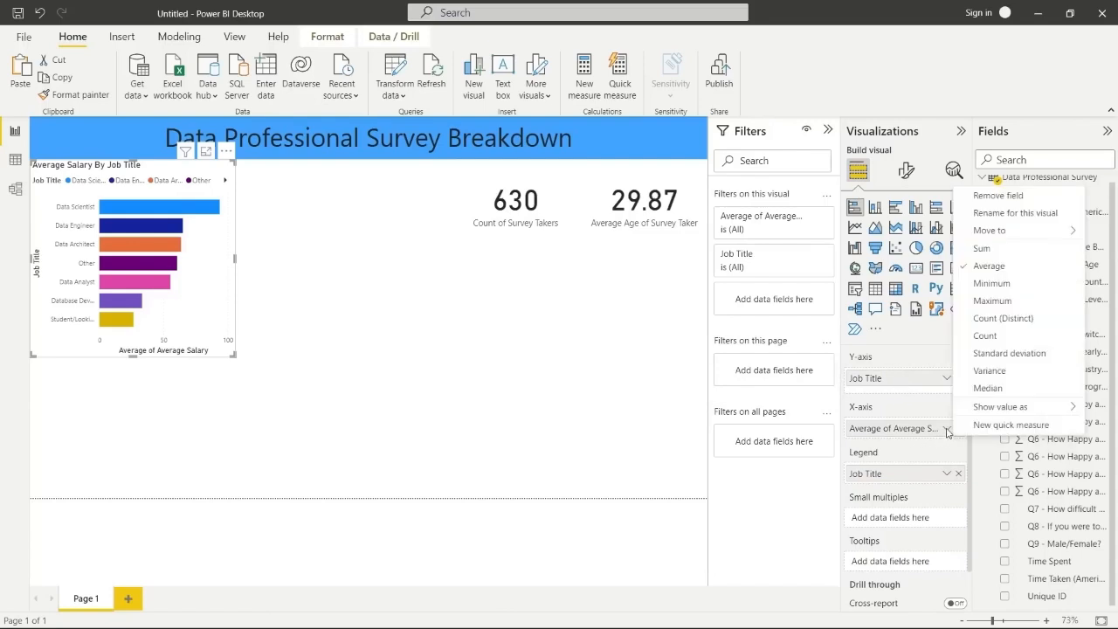
pyautogui.click(1013, 212)
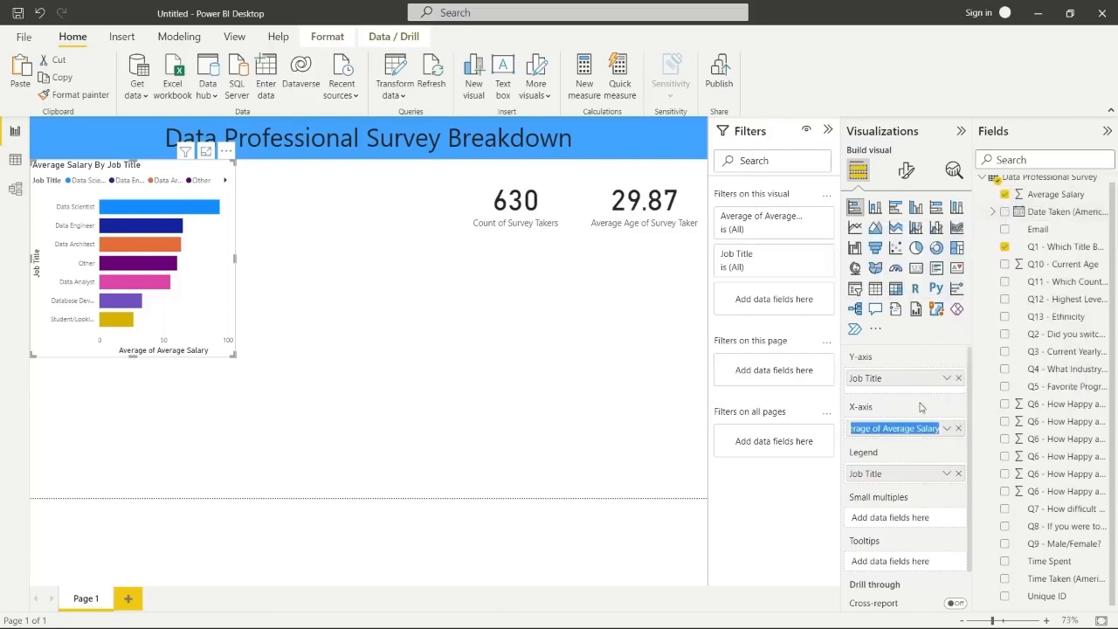
pyautogui.click(887, 428)
pyautogui.moveTo(885, 429); pyautogui.dragTo(795, 443)
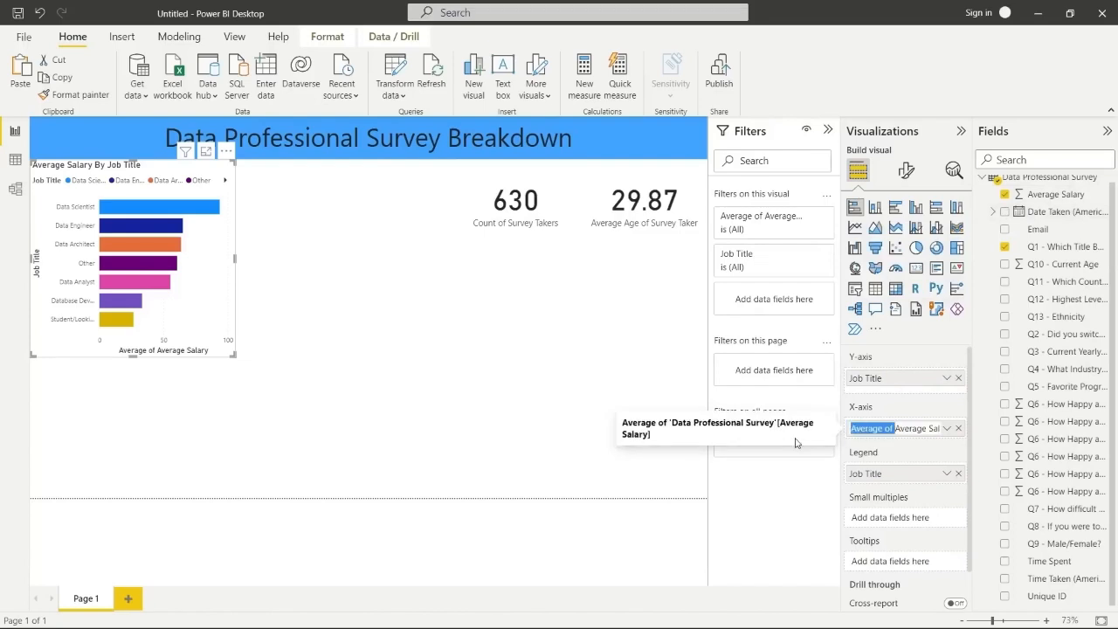
pyautogui.press('BackSpace')
pyautogui.press('Return')
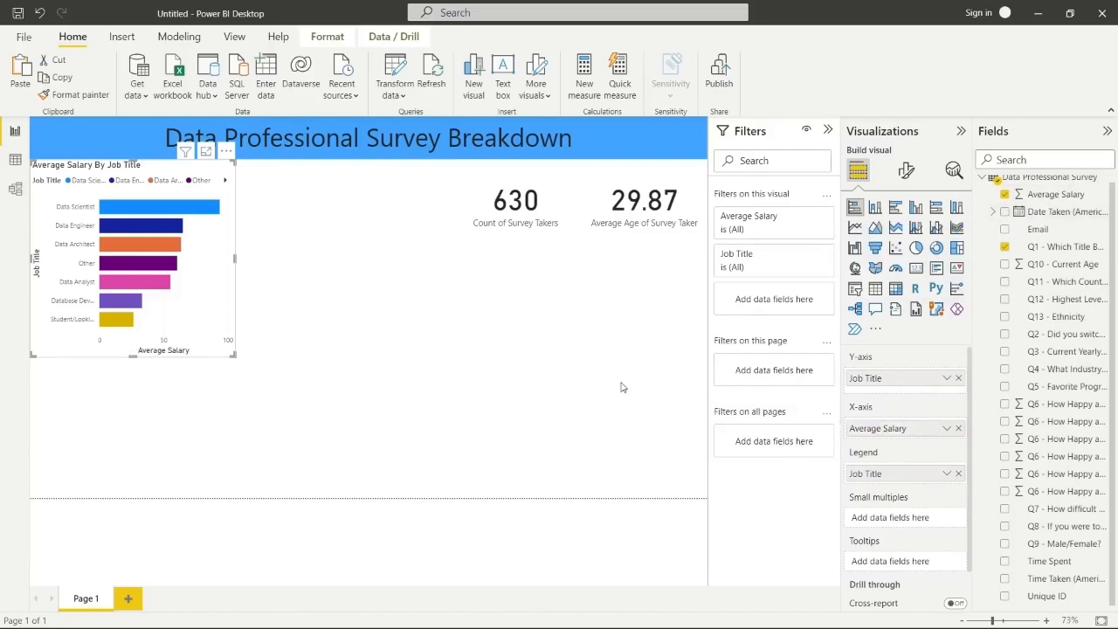
# Create a clustered column chart of the count of Unique ID by Q5 favorite programming language, placed in the page's lower right area
pyautogui.click(273, 425)
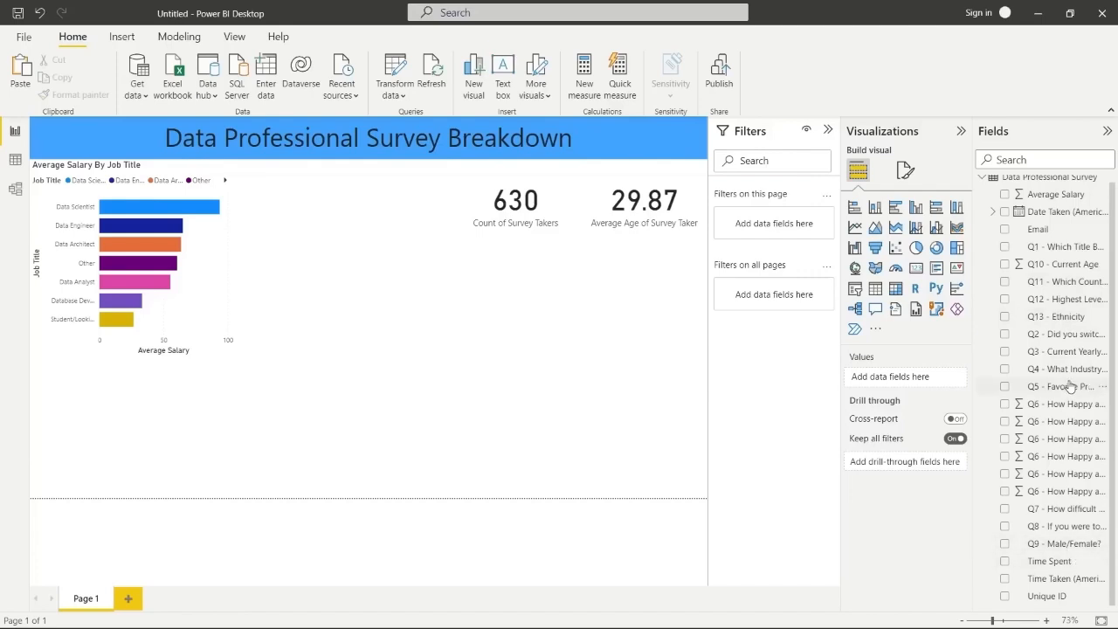
pyautogui.click(1006, 387)
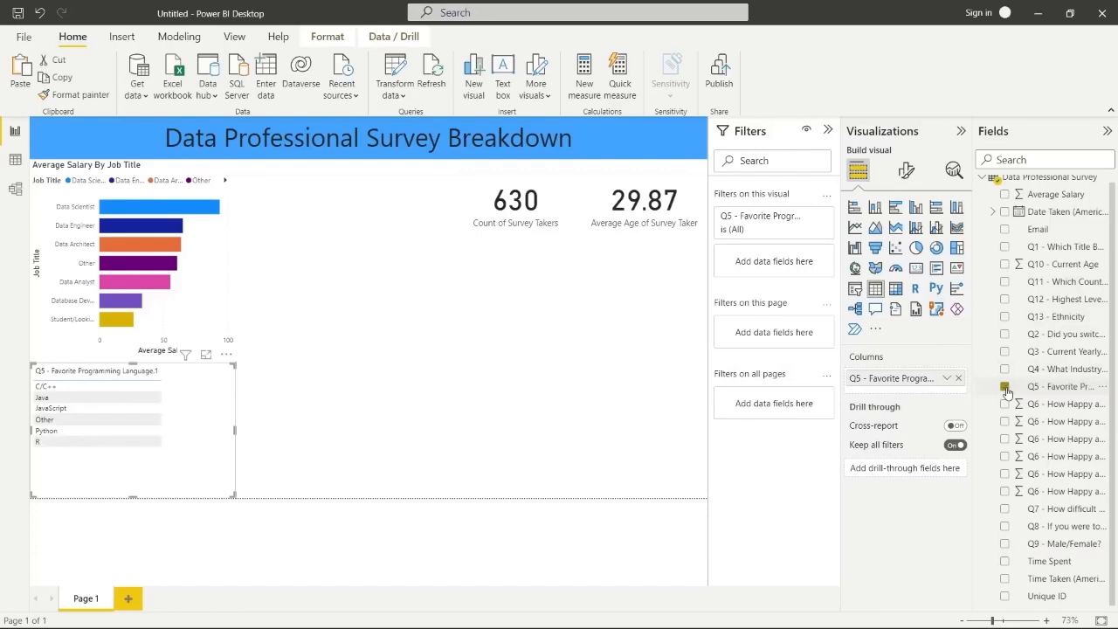
pyautogui.click(1004, 596)
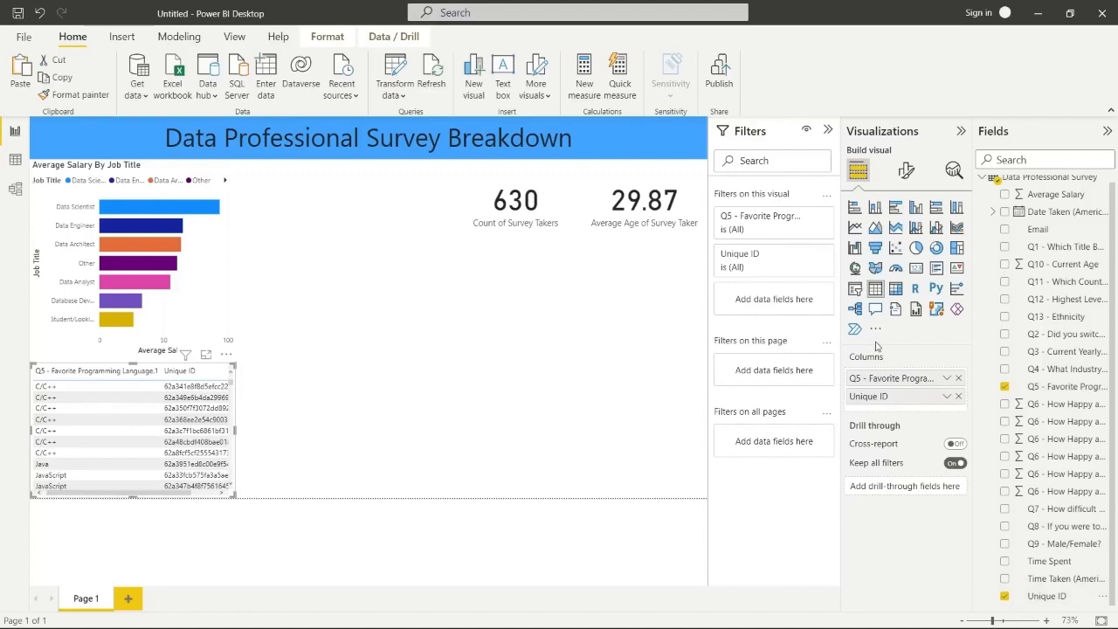
pyautogui.click(916, 207)
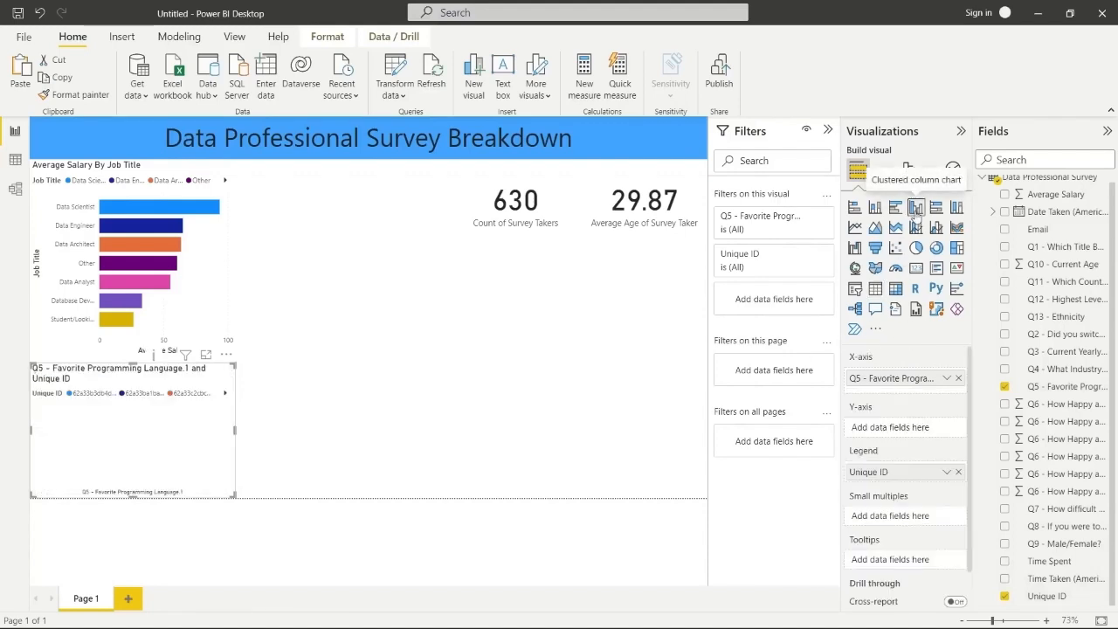
pyautogui.moveTo(193, 437); pyautogui.dragTo(640, 423)
pyautogui.moveTo(907, 472); pyautogui.dragTo(909, 434)
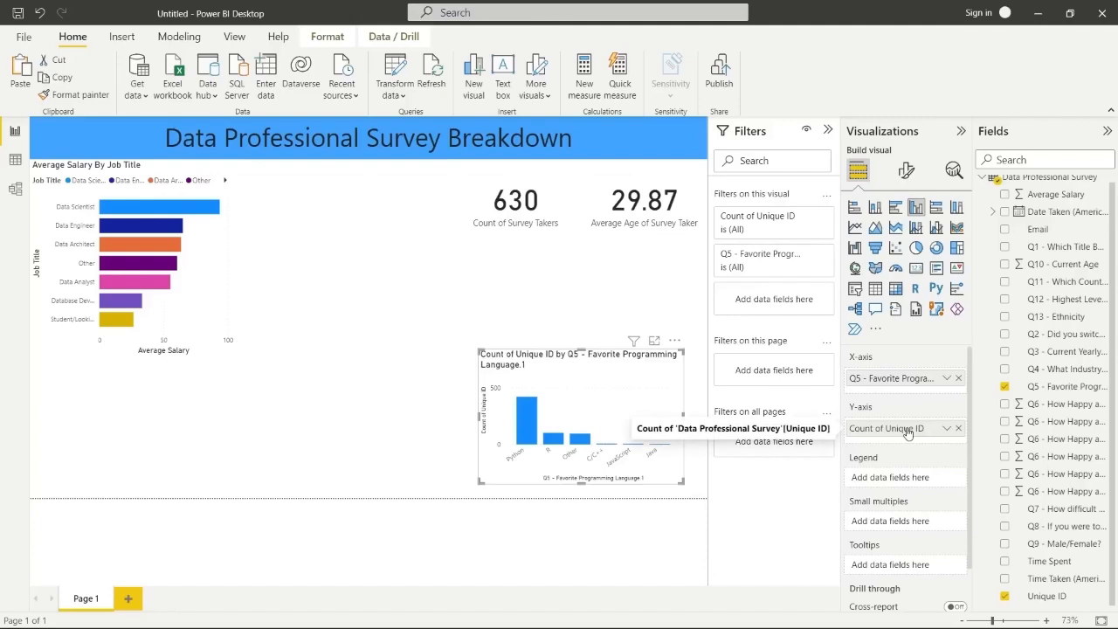
# Rename the new column chart's Y-axis field to "Count of Voters" for this visual
pyautogui.click(946, 429)
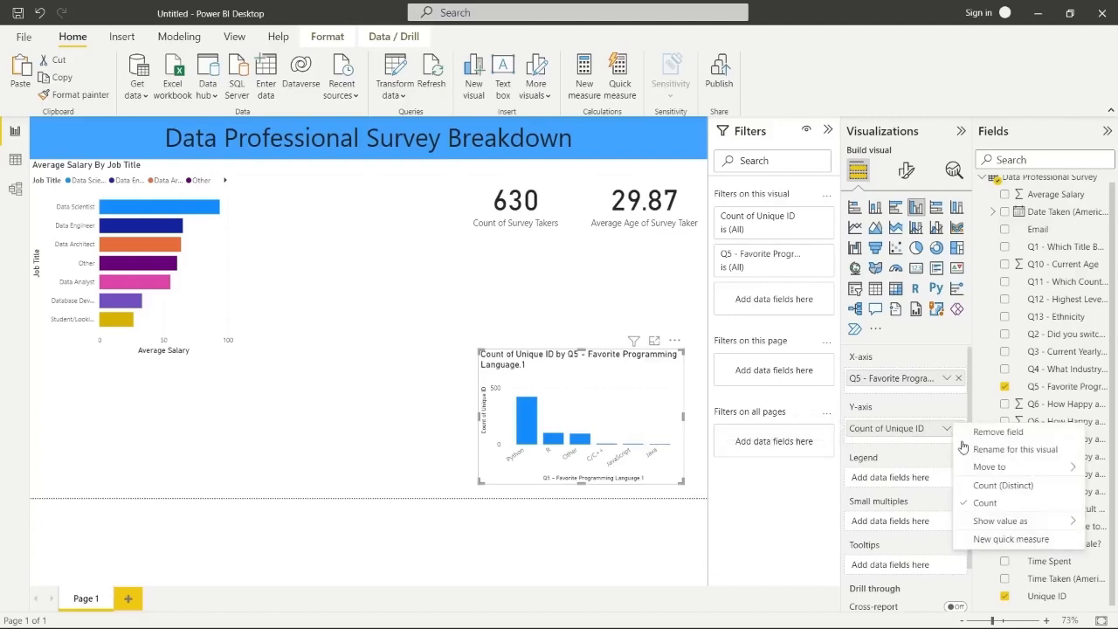
pyautogui.click(1000, 449)
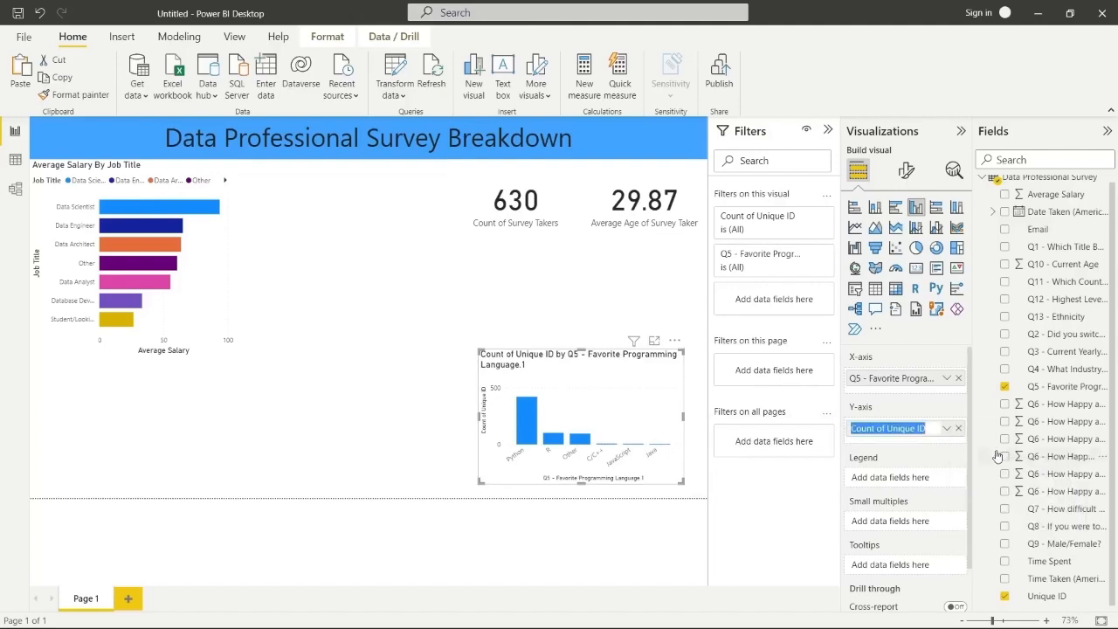
pyautogui.click(920, 428)
pyautogui.moveTo(929, 428); pyautogui.dragTo(887, 431)
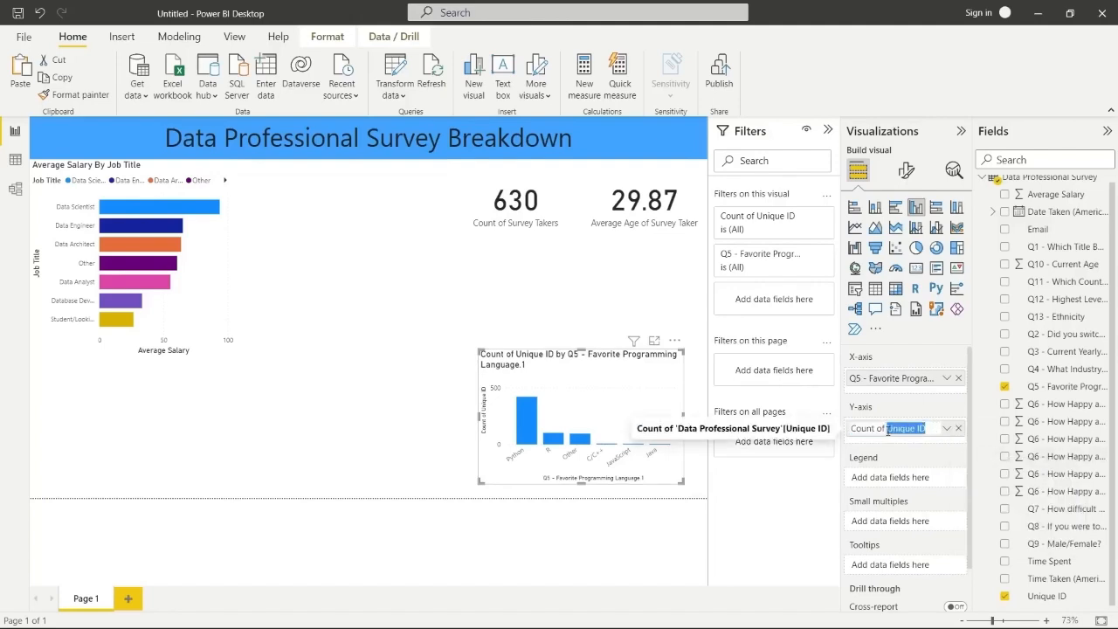
pyautogui.write('Voters')
pyautogui.press('Return')
# Rename the column chart's X-axis field to "Favorite Programming Language", dropping the Q5 prefix and the .1 suffix
pyautogui.click(947, 379)
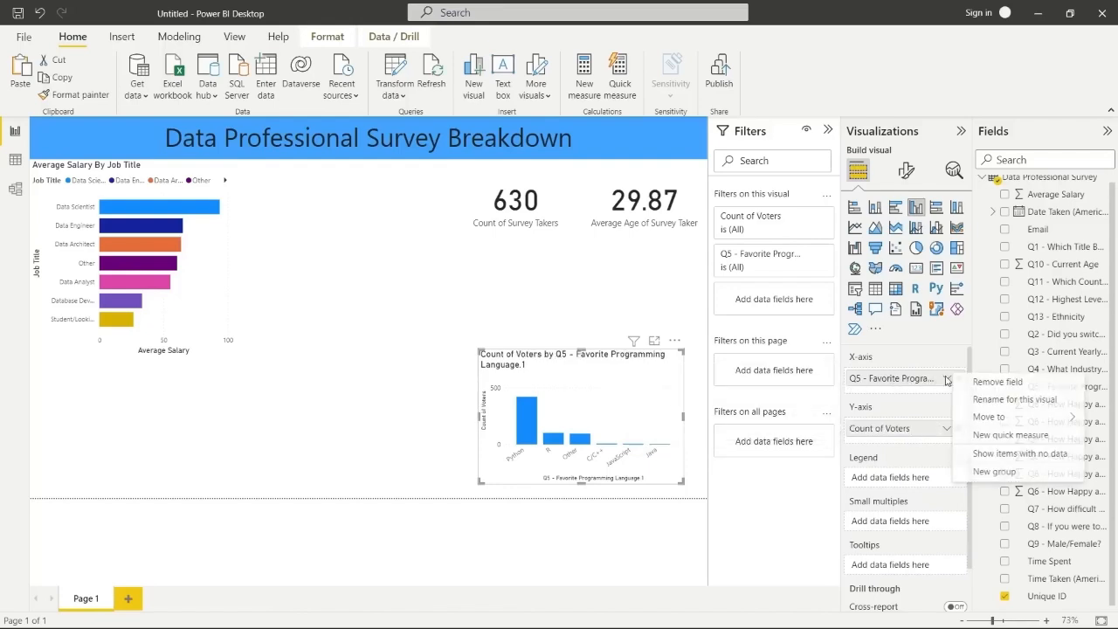
pyautogui.click(1014, 399)
pyautogui.click(863, 379)
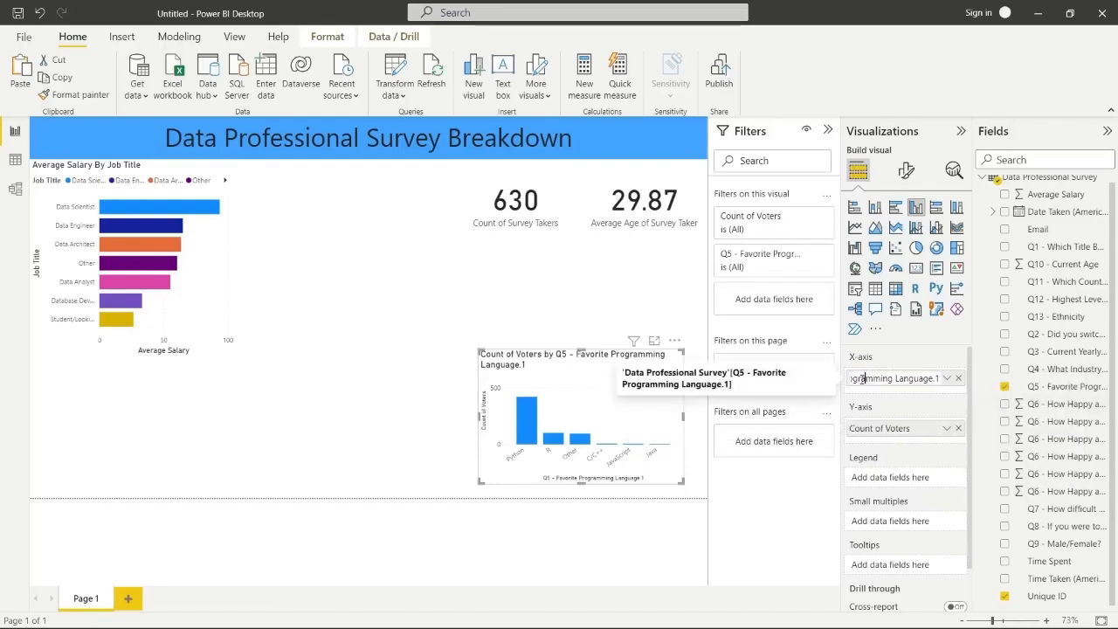
pyautogui.press('Home')
pyautogui.moveTo(872, 378); pyautogui.dragTo(787, 384)
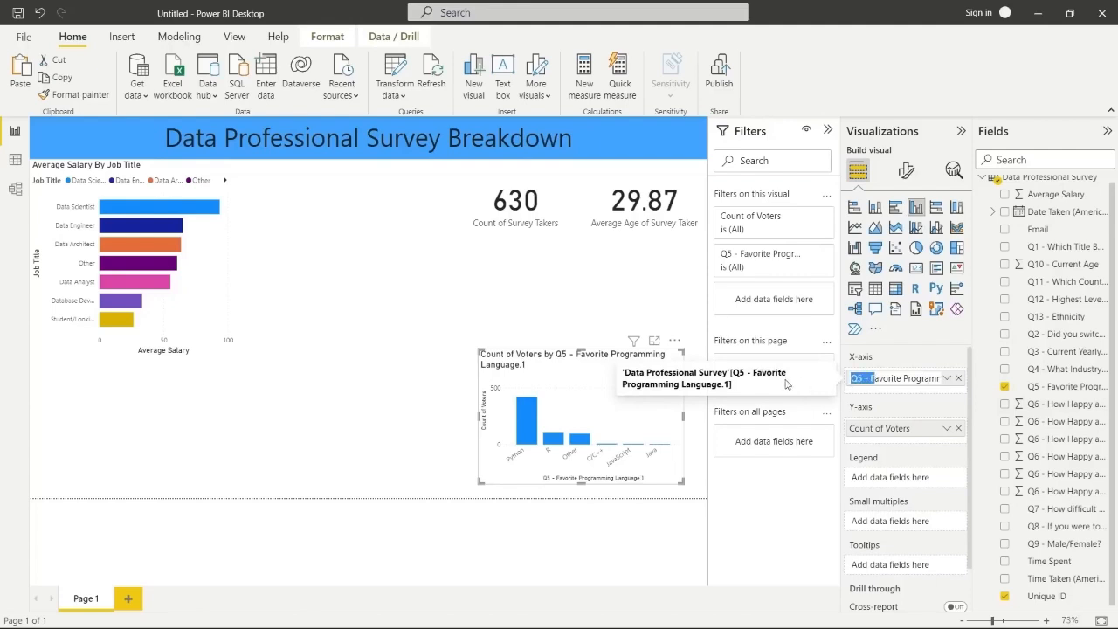
pyautogui.press('BackSpace')
pyautogui.press('End')
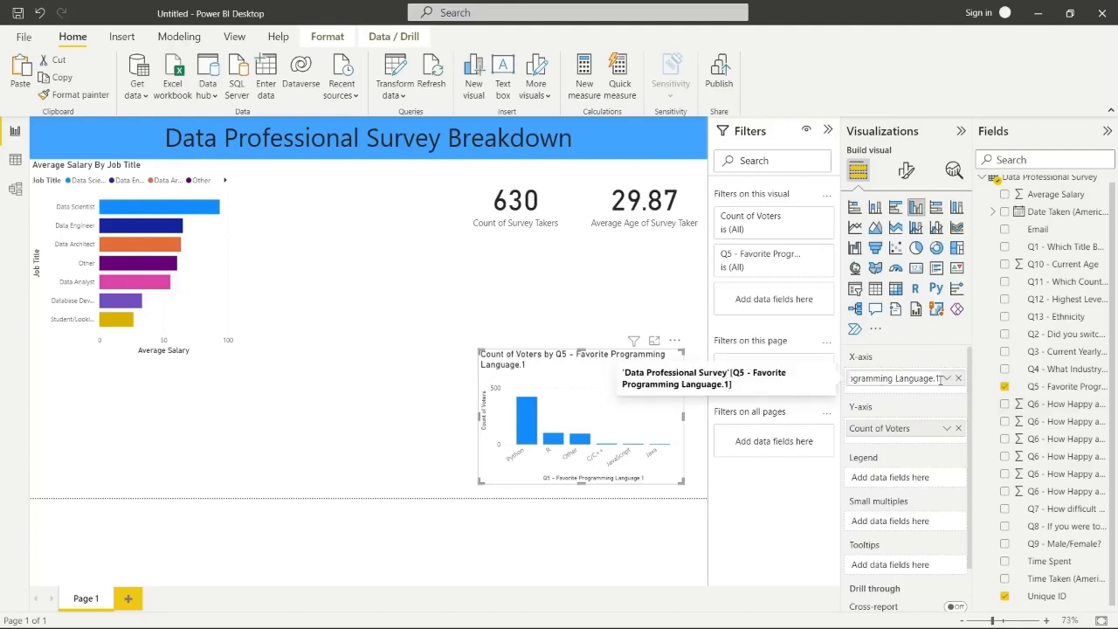
pyautogui.press('BackSpace')
pyautogui.press('BackSpace')
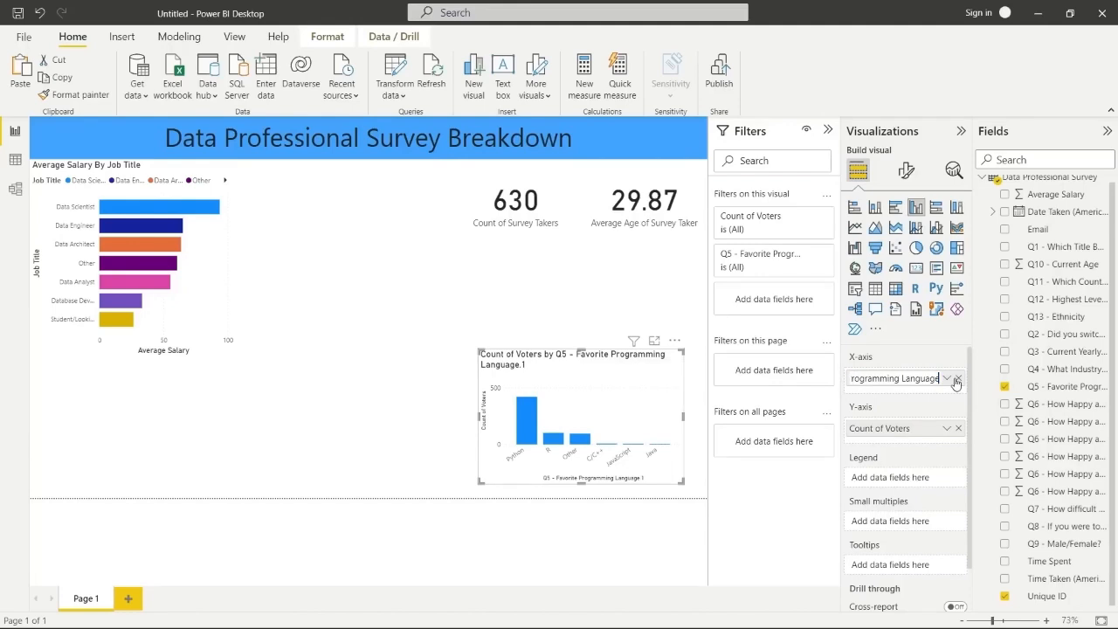
# Set the column chart's title text to "Favorite Programming Language"
pyautogui.click(905, 171)
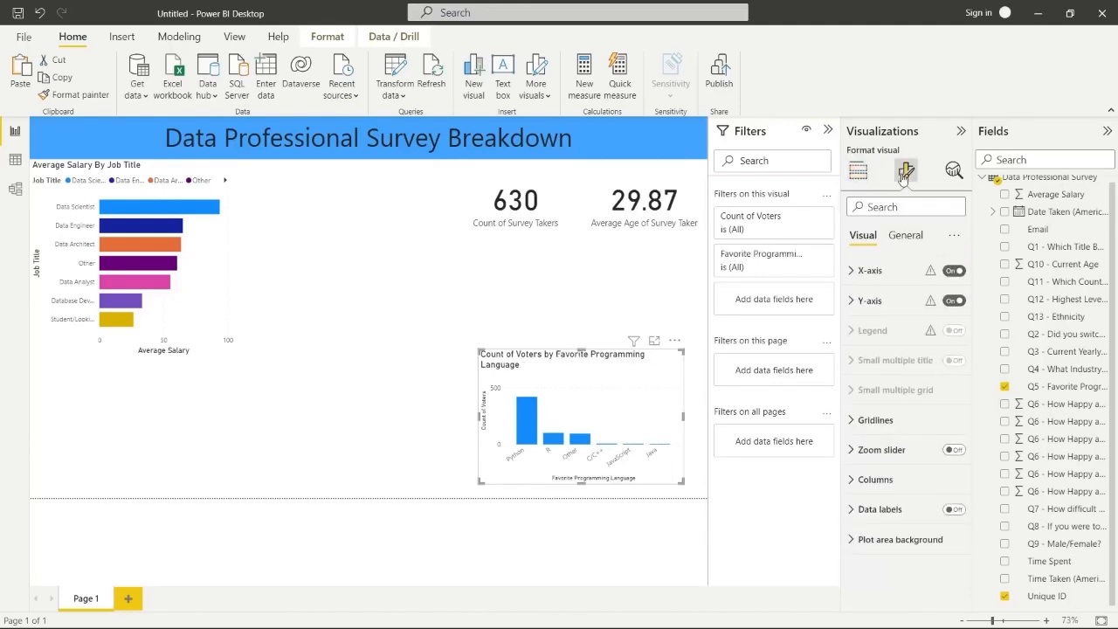
pyautogui.click(903, 237)
pyautogui.click(851, 300)
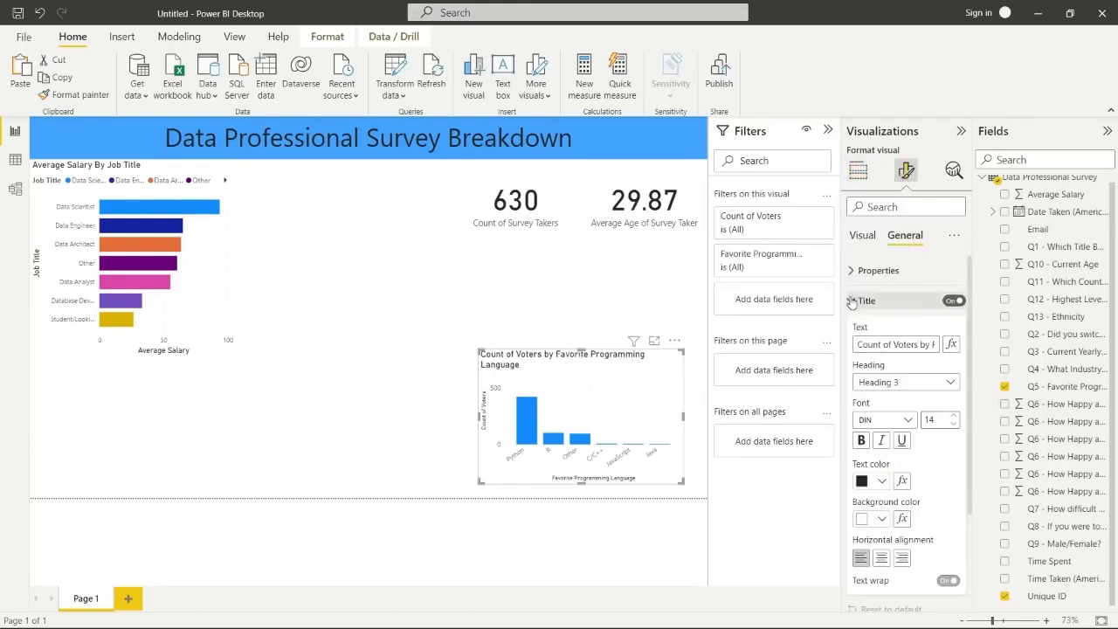
pyautogui.tripleClick(898, 344)
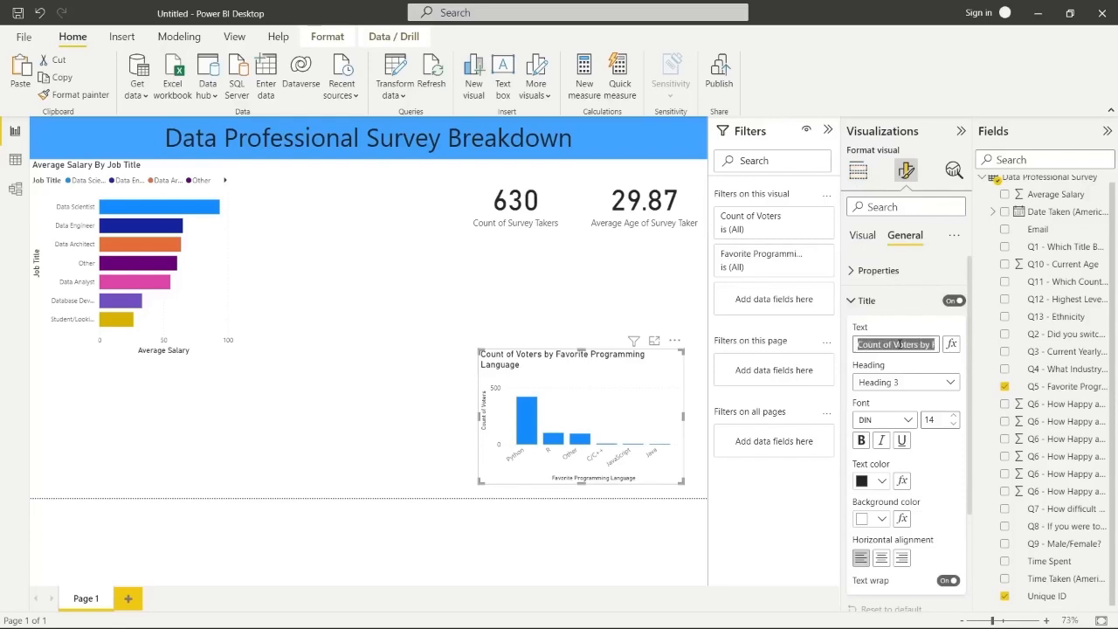
pyautogui.write('Favorite Pro')
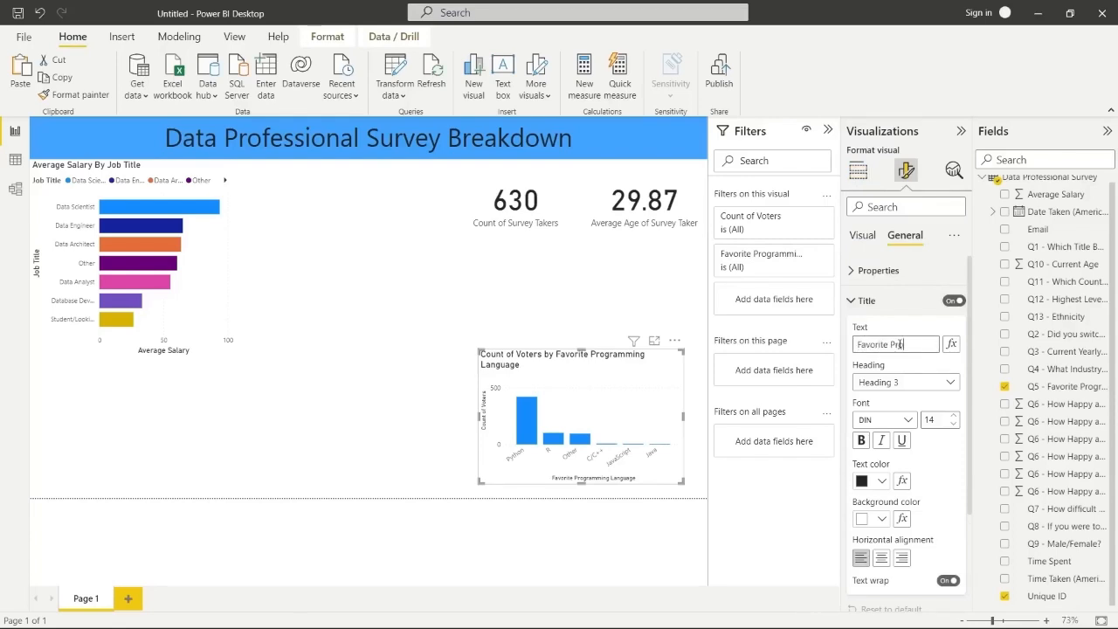
pyautogui.write('gramming Language')
pyautogui.click(603, 299)
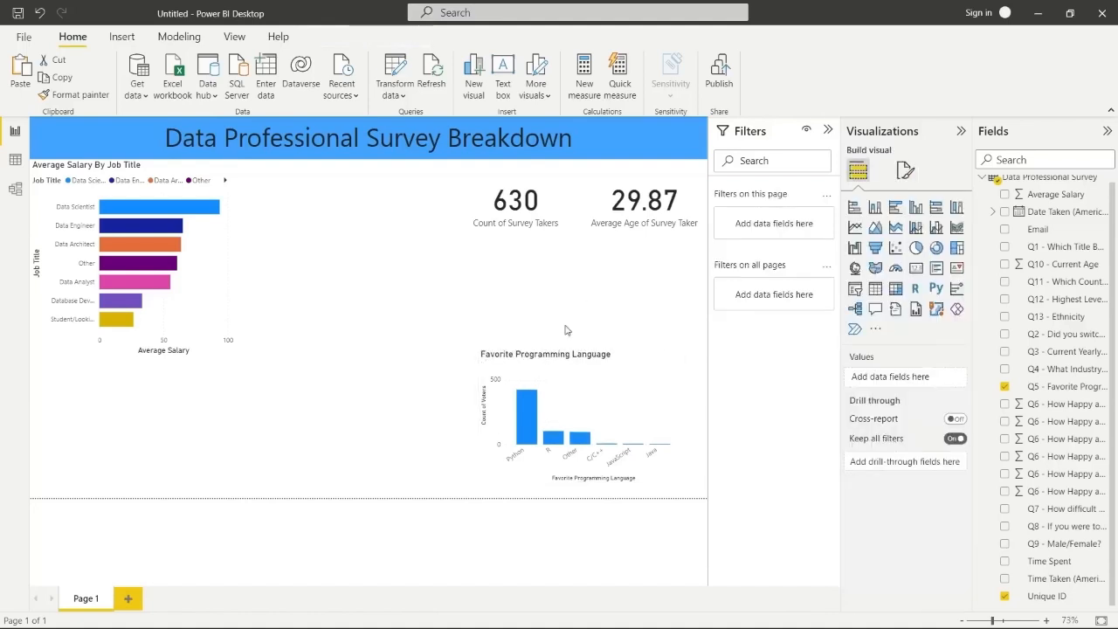
# Enlarge the Favorite Programming Language chart up to the salary chart's edge and make it a stacked column chart with the Q1 job title as legend
pyautogui.click(496, 355)
pyautogui.moveTo(479, 350); pyautogui.dragTo(245, 247)
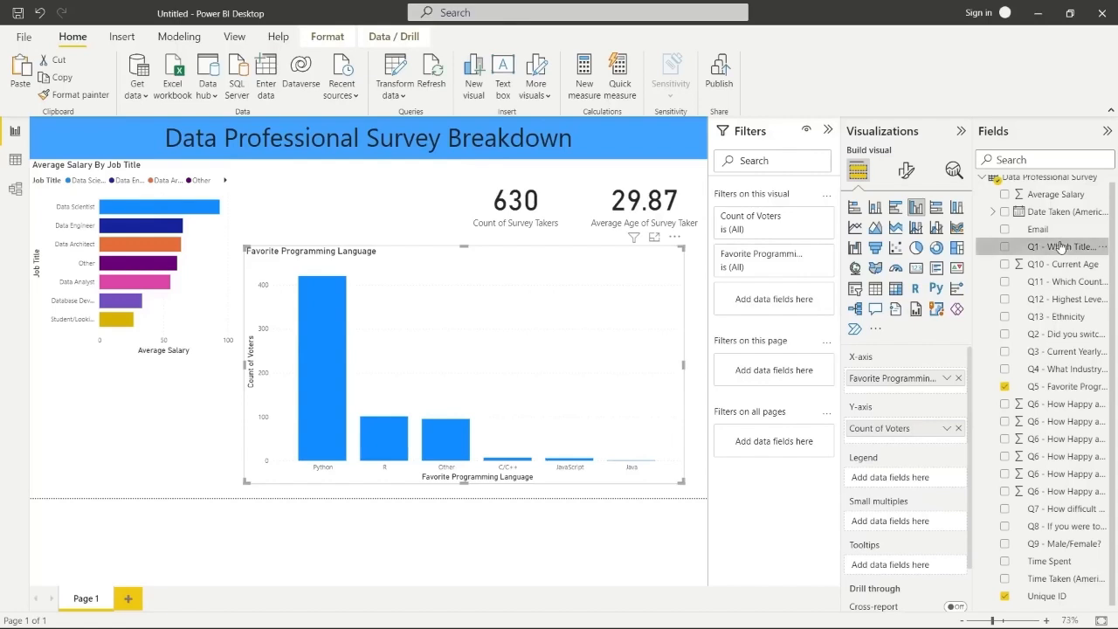
pyautogui.moveTo(1060, 248); pyautogui.dragTo(923, 479)
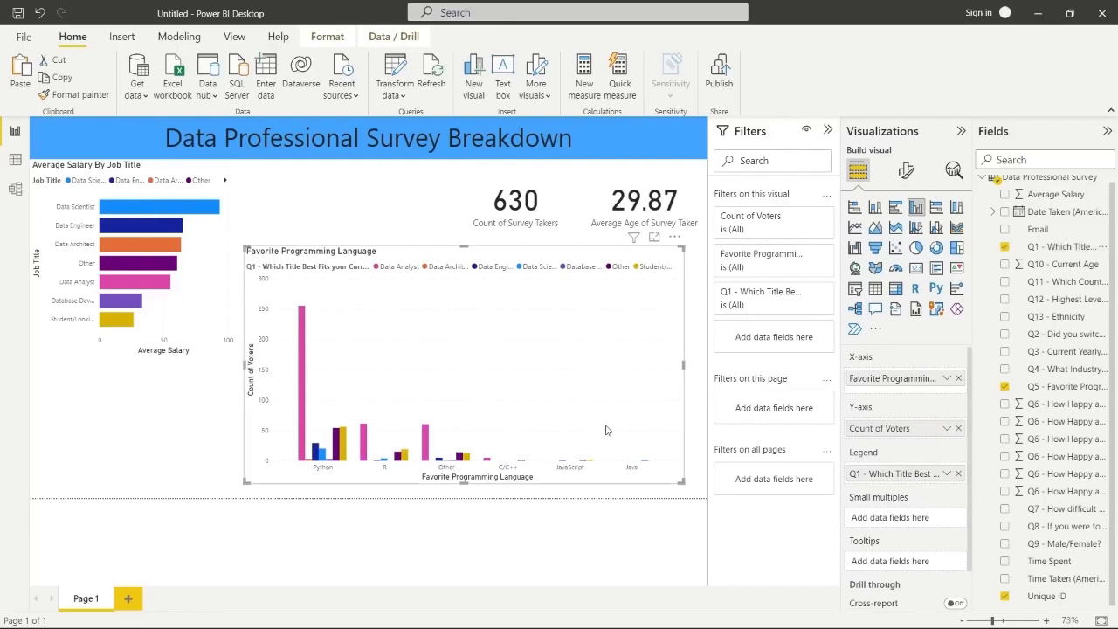
pyautogui.click(874, 207)
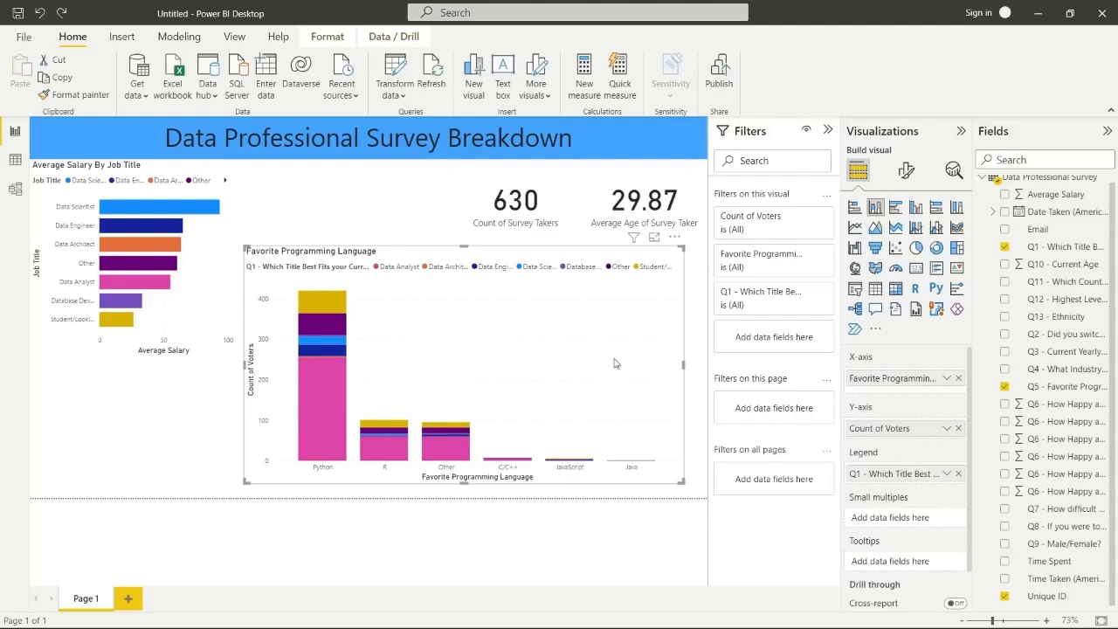
# Shrink the Favorite Programming Language chart and place it directly below the salary chart
pyautogui.moveTo(680, 248); pyautogui.dragTo(217, 403)
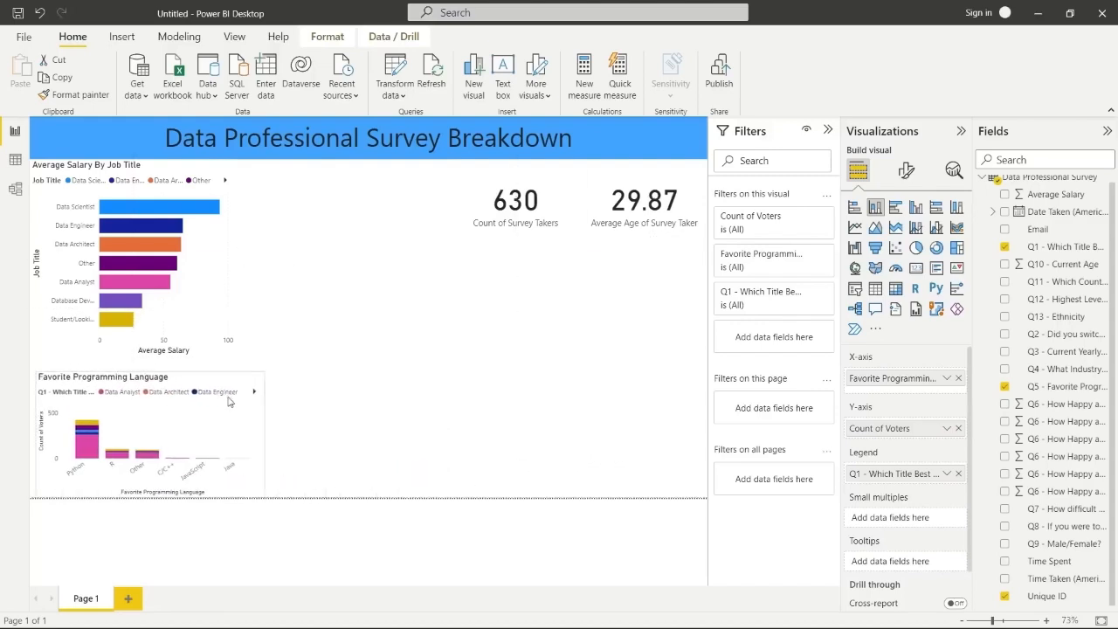
pyautogui.click(364, 373)
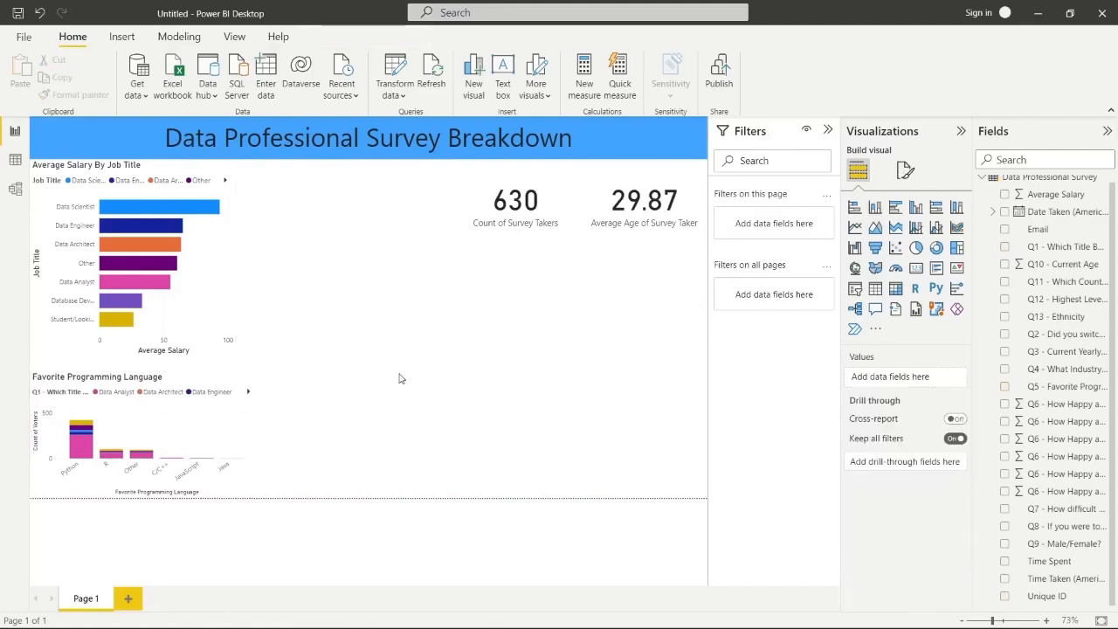
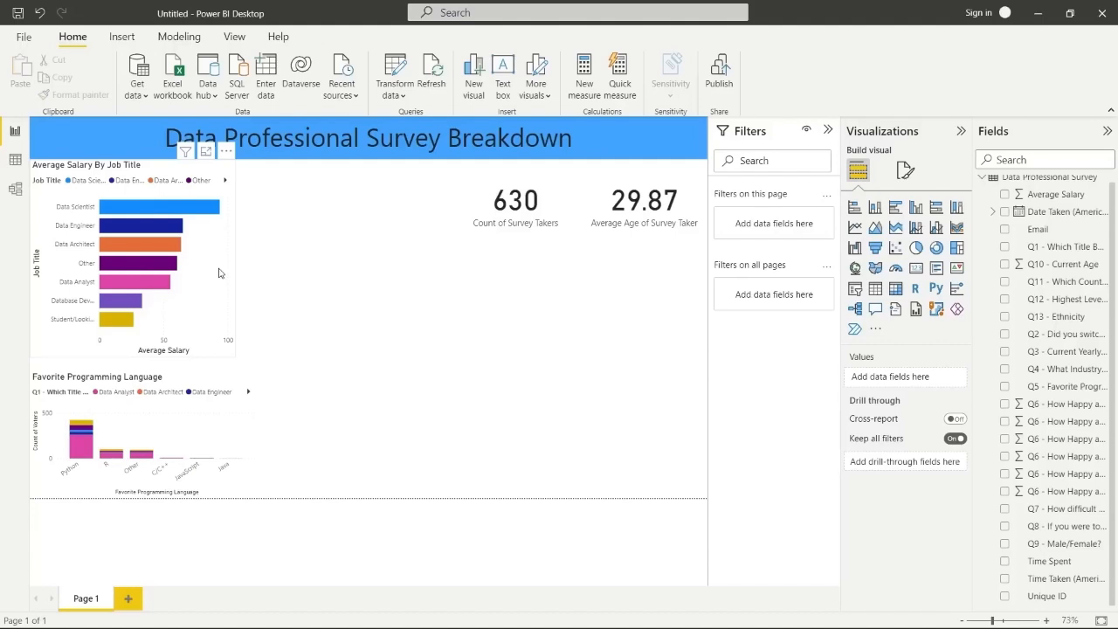
# Add a filled map with the Q11 country field as location, resize it, and place it in the page's lower-right corner
pyautogui.click(875, 269)
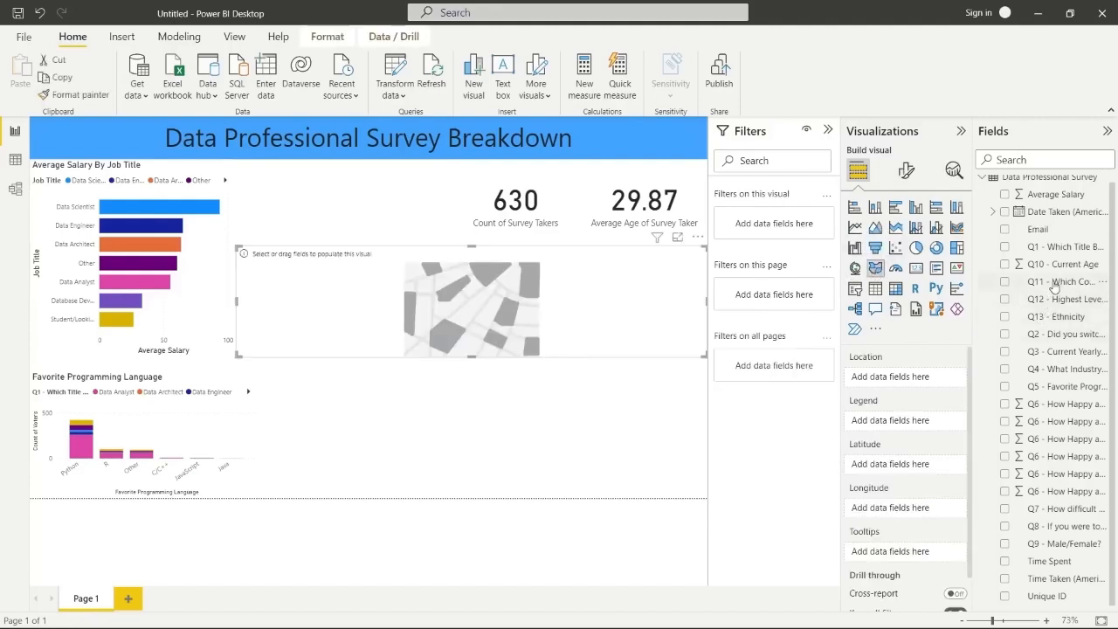
pyautogui.moveTo(1054, 281); pyautogui.dragTo(924, 380)
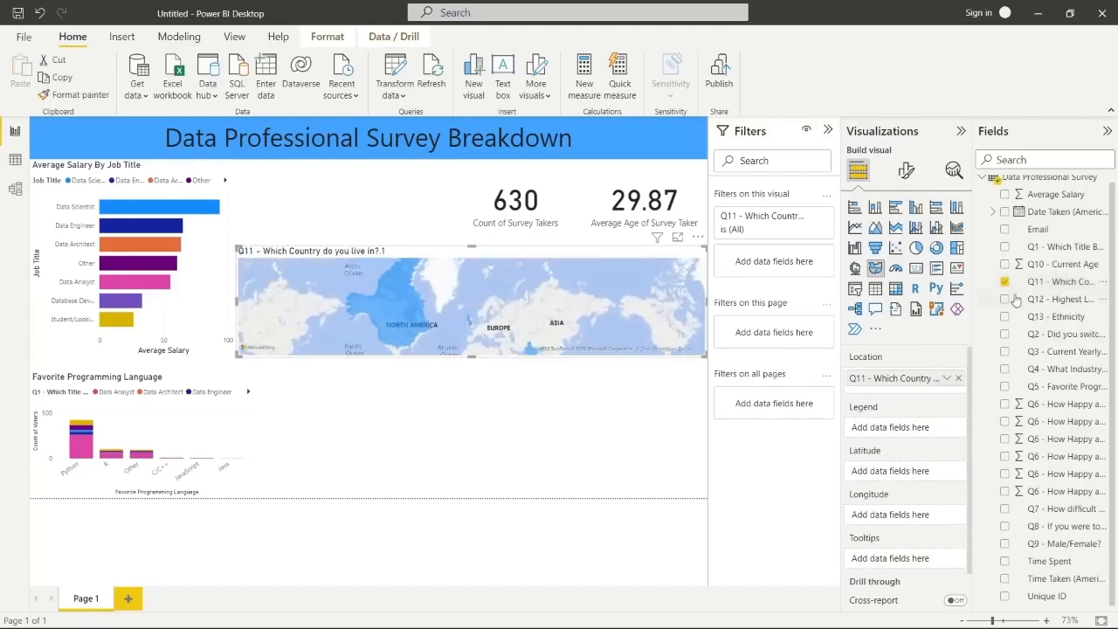
pyautogui.moveTo(473, 356); pyautogui.dragTo(473, 381)
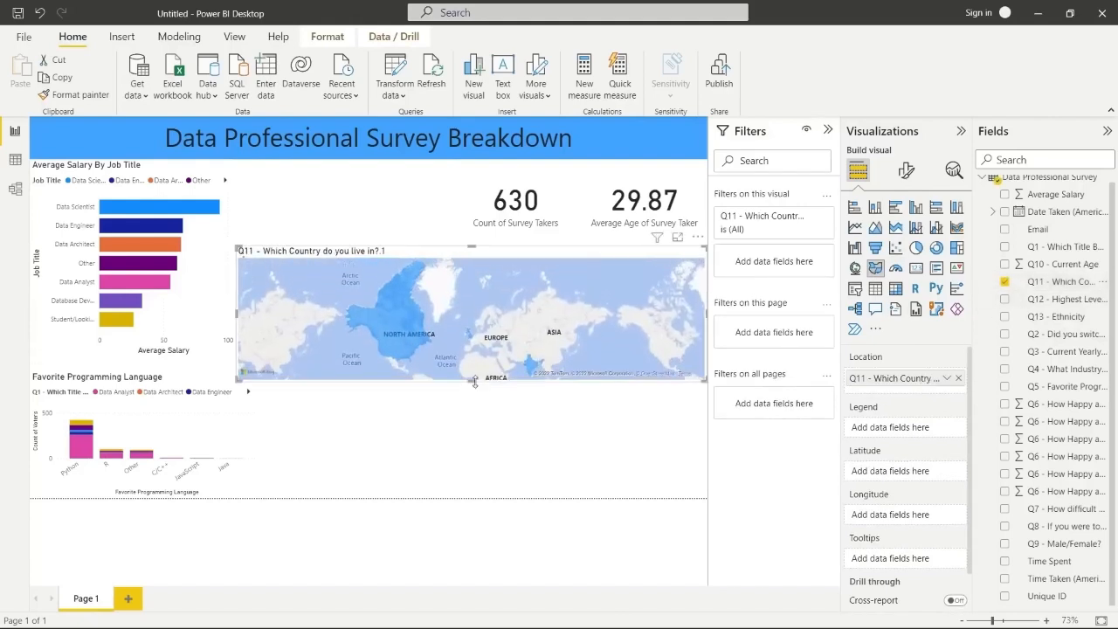
pyautogui.moveTo(235, 312); pyautogui.dragTo(426, 312)
pyautogui.moveTo(566, 381); pyautogui.dragTo(568, 408)
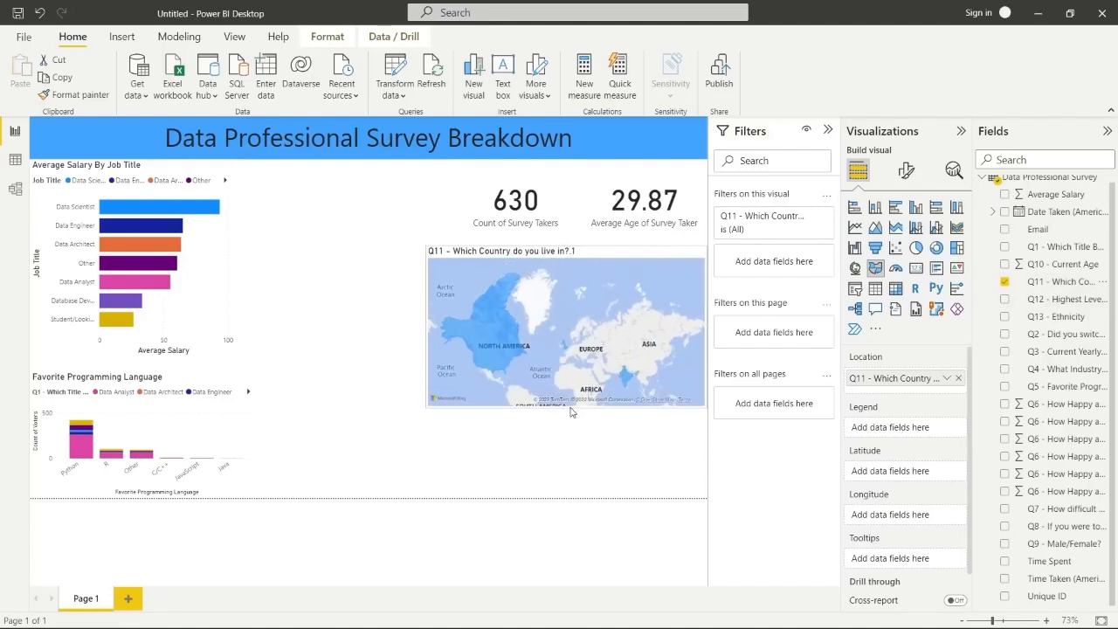
pyautogui.click(616, 436)
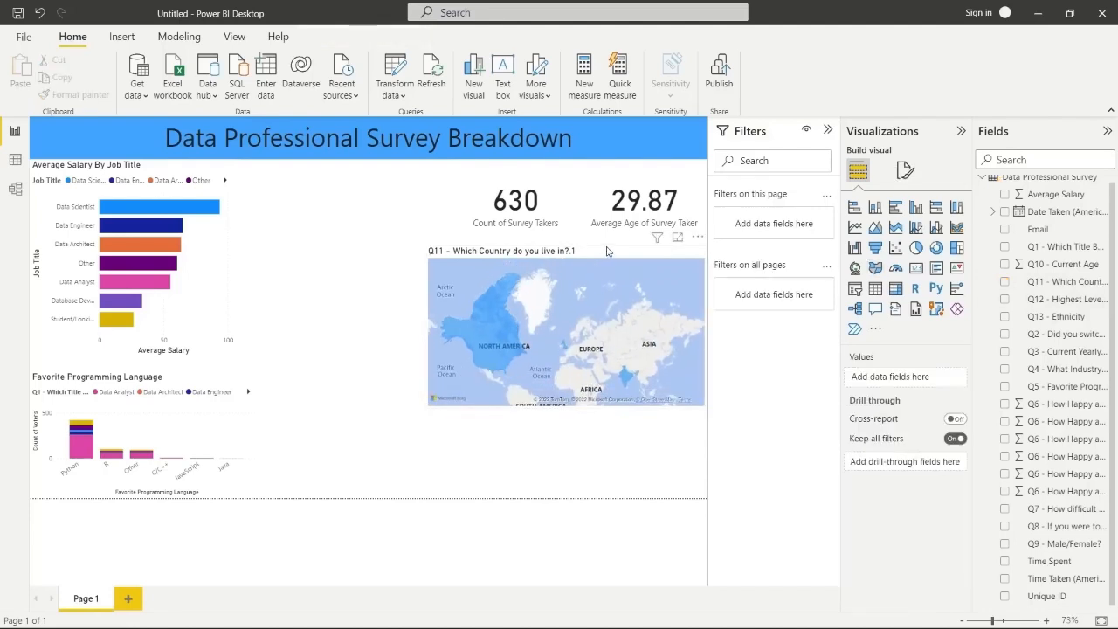
pyautogui.moveTo(614, 258); pyautogui.dragTo(623, 347)
pyautogui.click(369, 423)
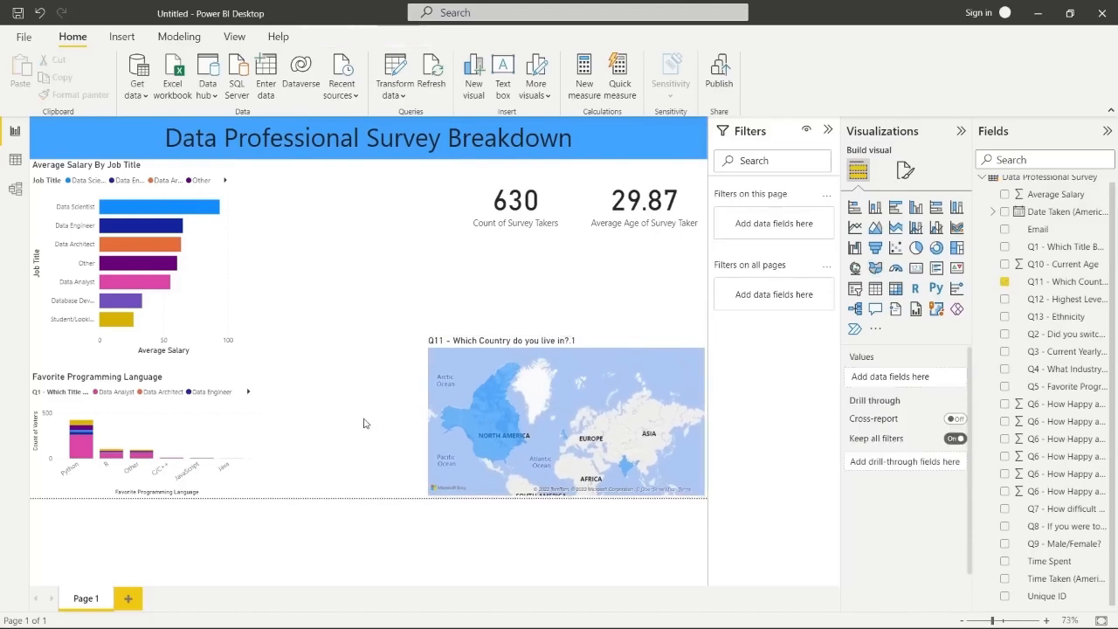
# Convert the country map to a treemap and add the Q11 country field as its values, summarized as a distinct count
pyautogui.click(617, 347)
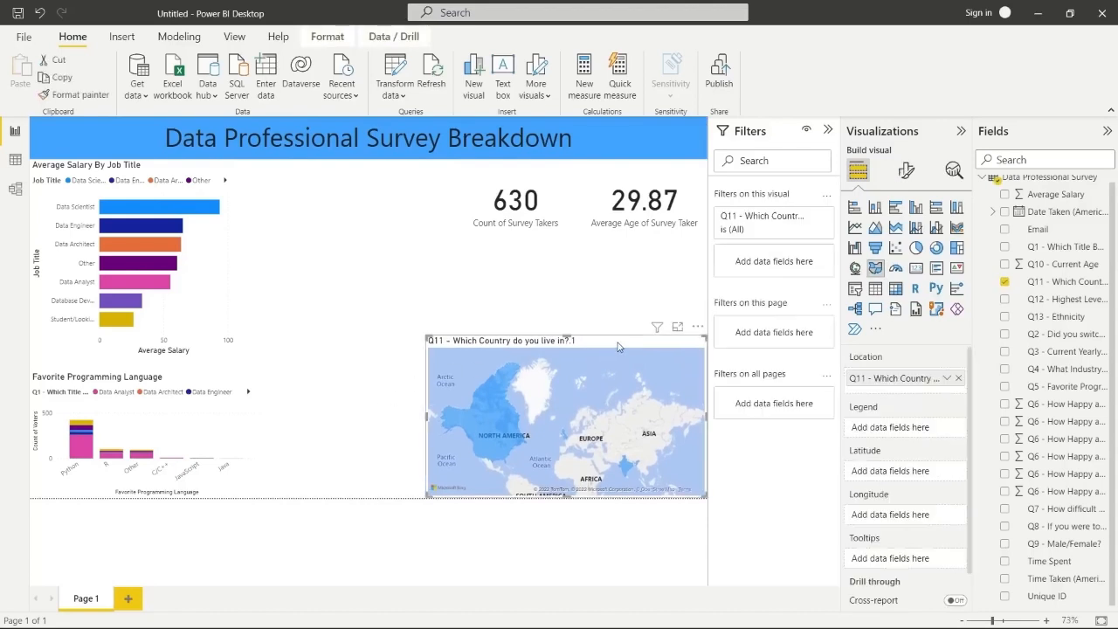
pyautogui.click(957, 248)
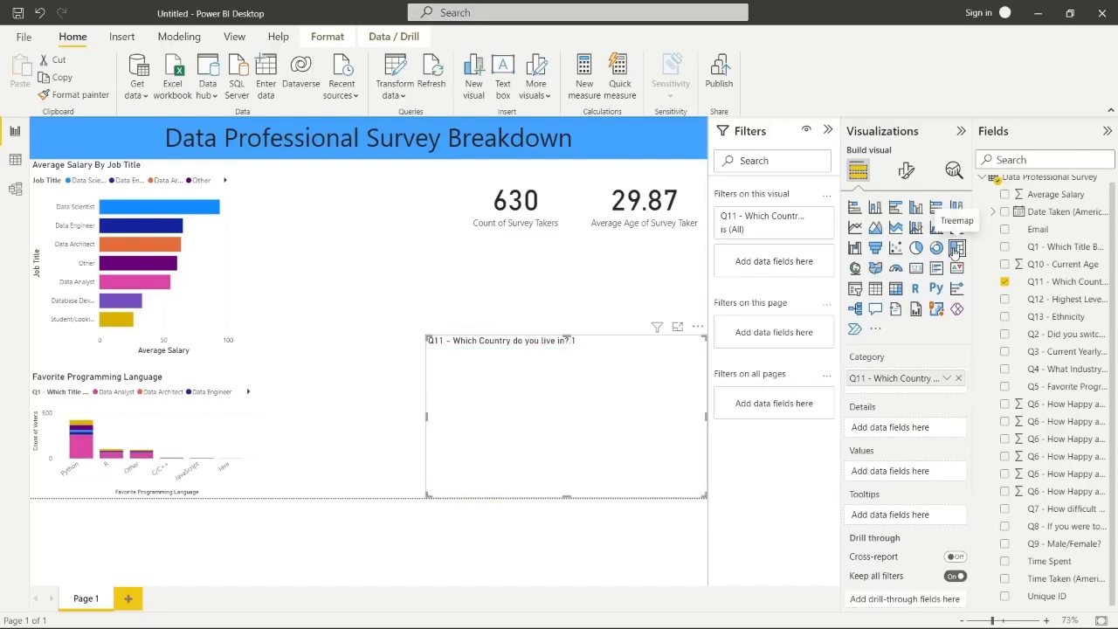
pyautogui.moveTo(1059, 284); pyautogui.dragTo(927, 473)
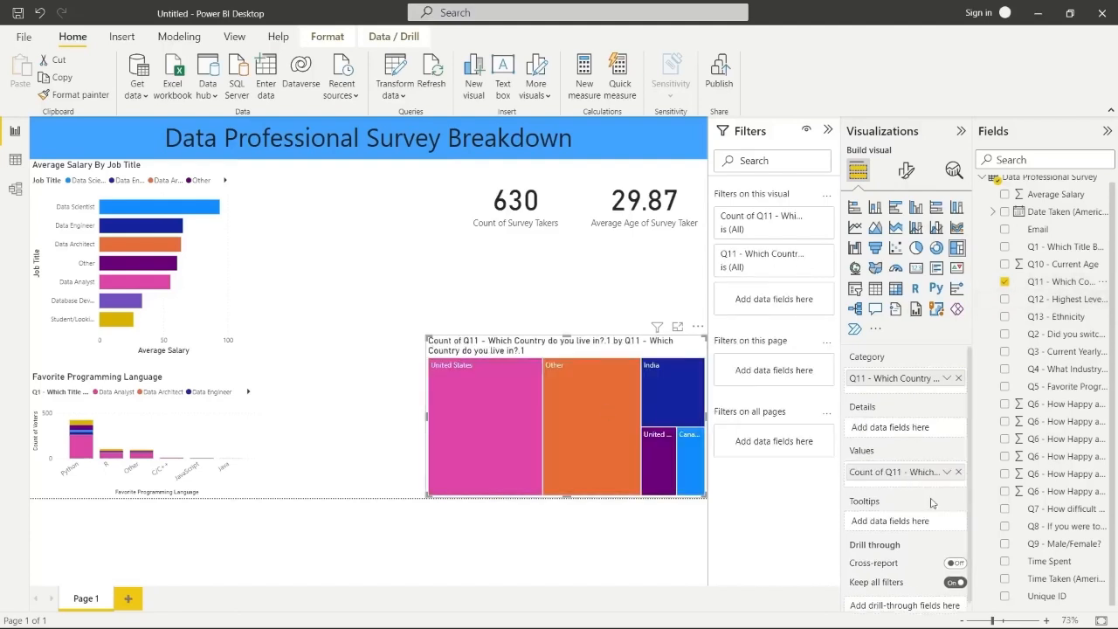
pyautogui.click(947, 473)
pyautogui.click(984, 529)
# Shrink the country treemap and place it between the salary chart and the survey taker cards
pyautogui.moveTo(428, 337); pyautogui.dragTo(505, 331)
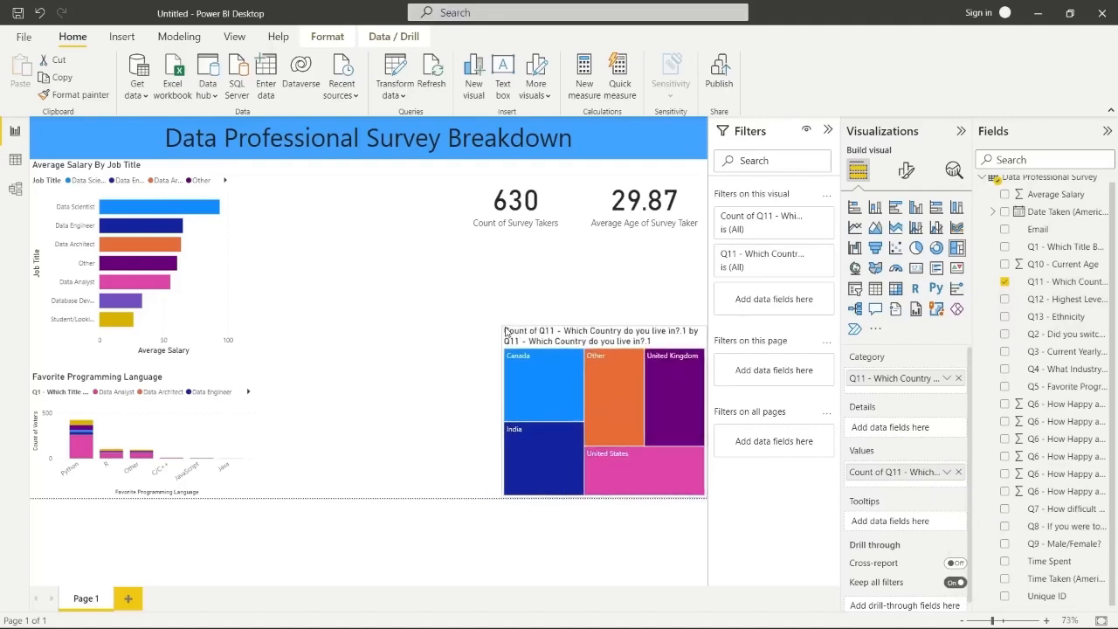
pyautogui.moveTo(589, 335); pyautogui.dragTo(351, 169)
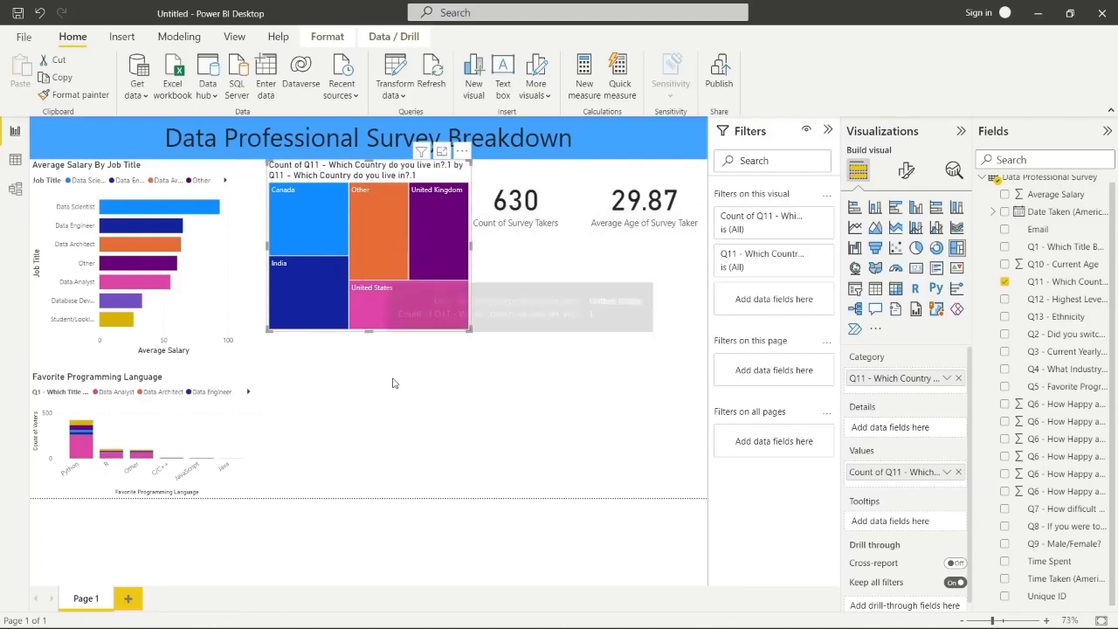
# Filter the page by United States and then India in the treemap, examining the average salaries of Data Scientists and Data Analysts
pyautogui.click(373, 288)
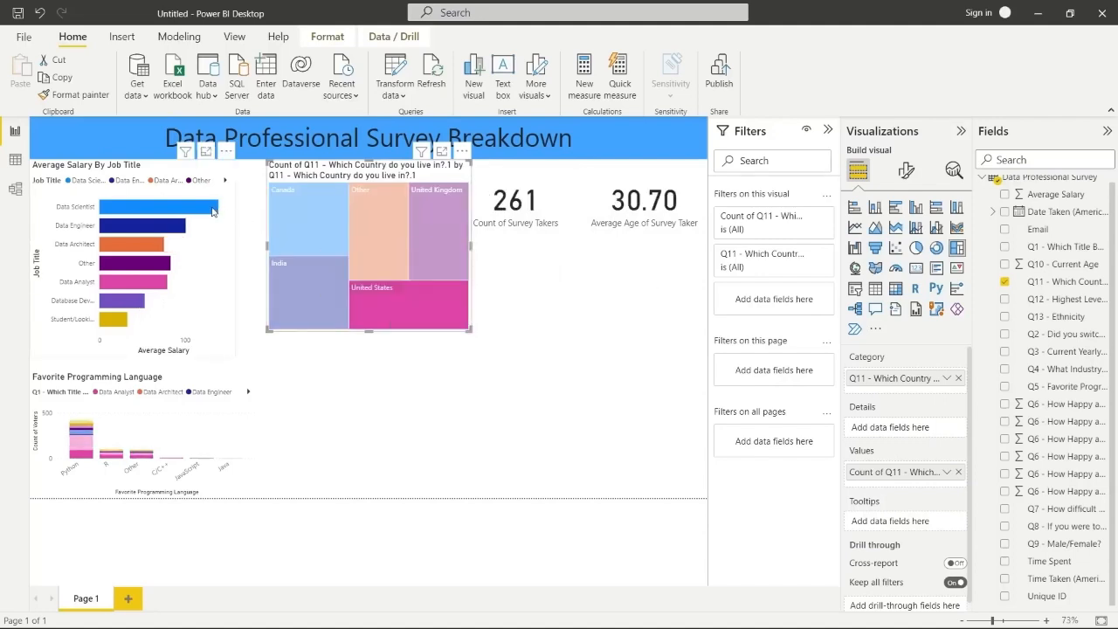
pyautogui.moveTo(210, 211)
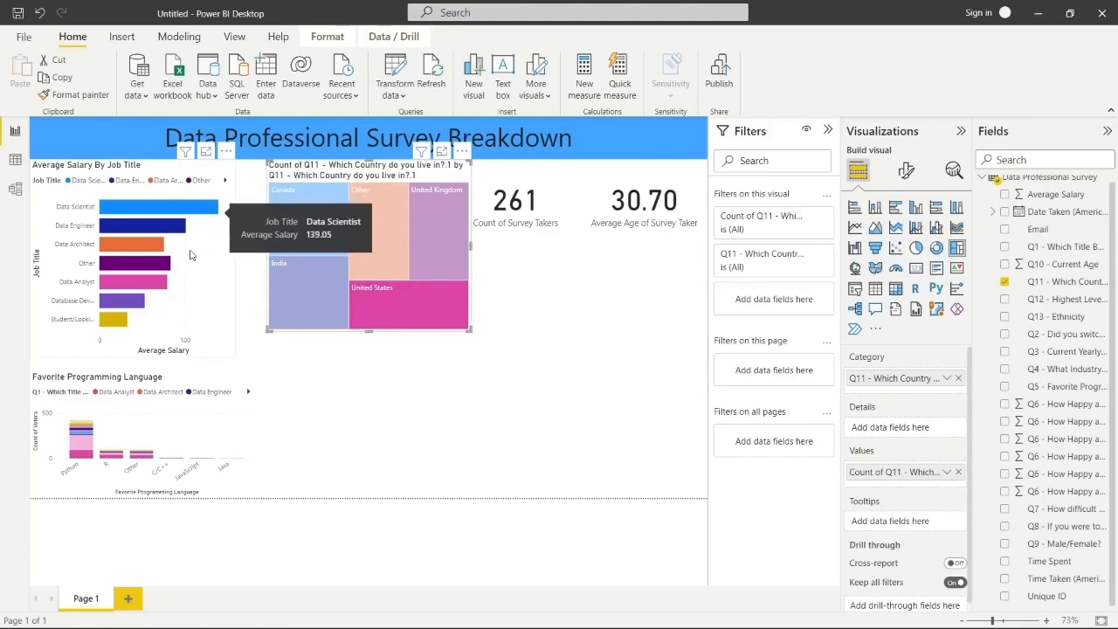
pyautogui.moveTo(157, 281)
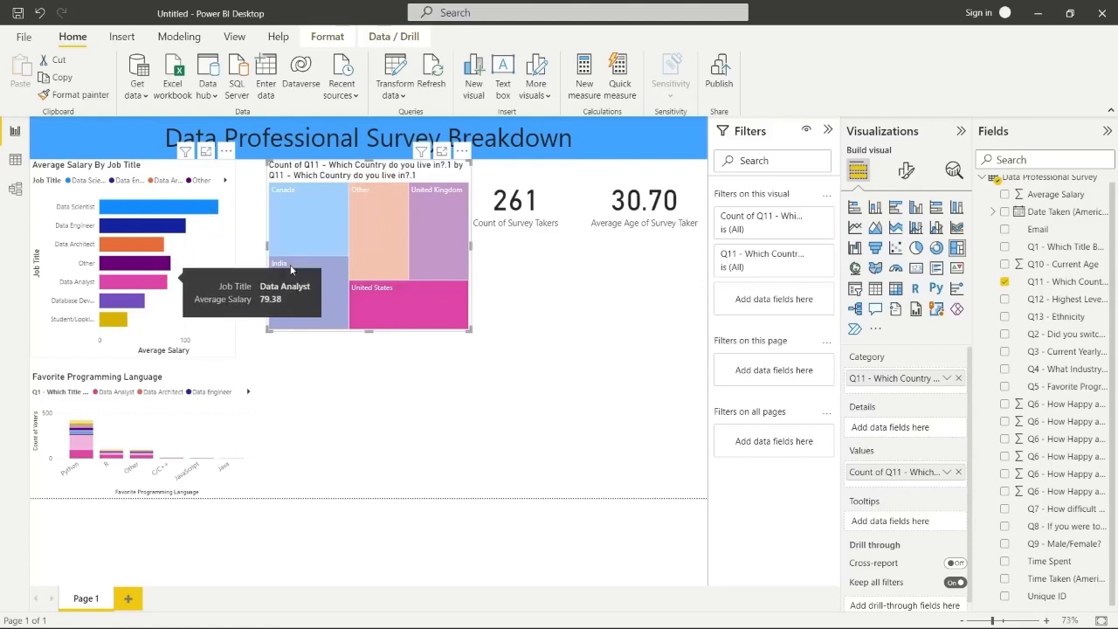
pyautogui.click(319, 288)
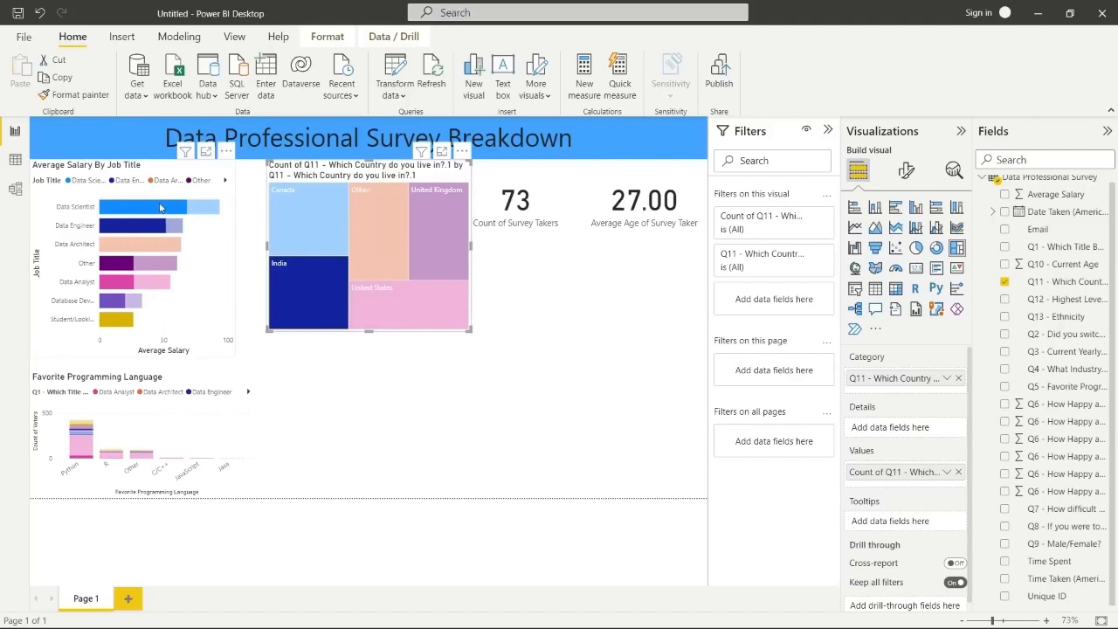
pyautogui.moveTo(159, 207)
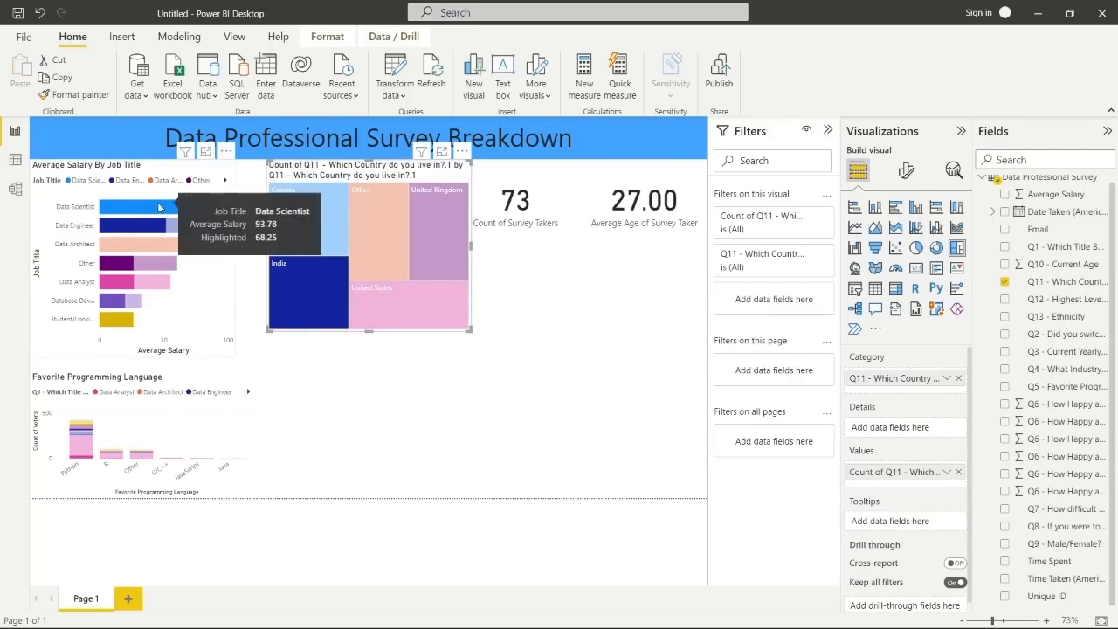
pyautogui.moveTo(126, 283)
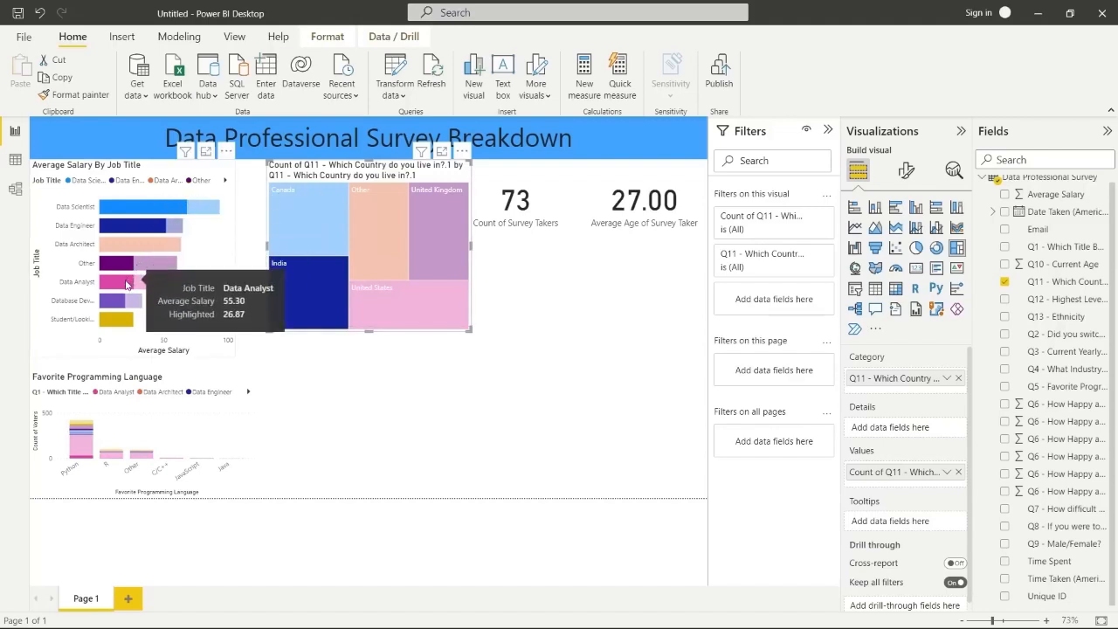
# Clear the India selection in the treemap and make the treemap slightly smaller
pyautogui.click(245, 255)
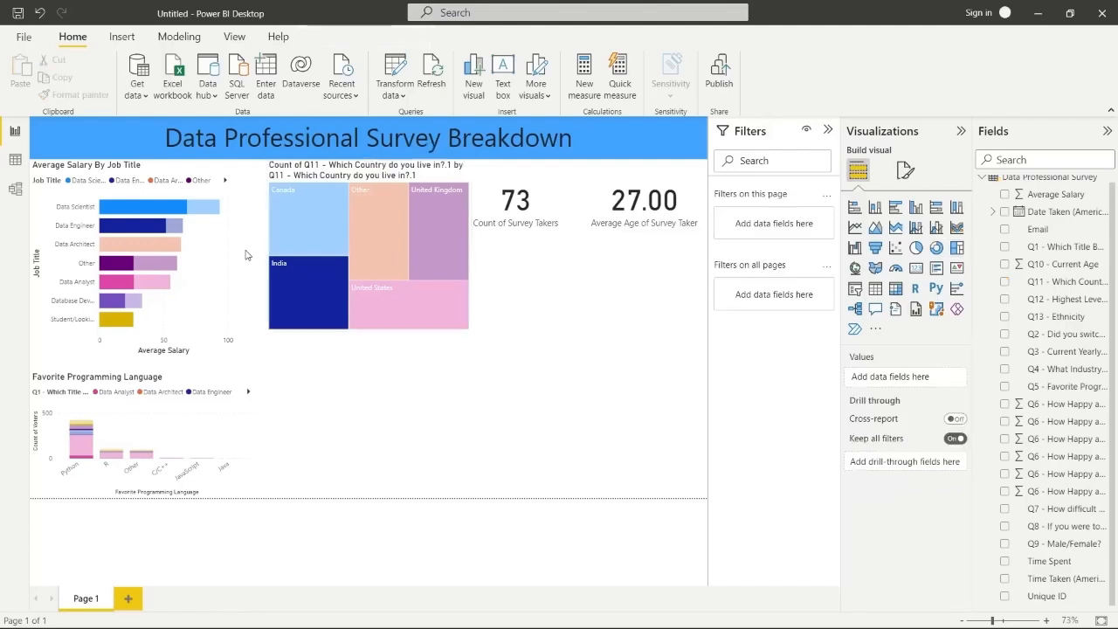
pyautogui.click(307, 280)
pyautogui.click(367, 358)
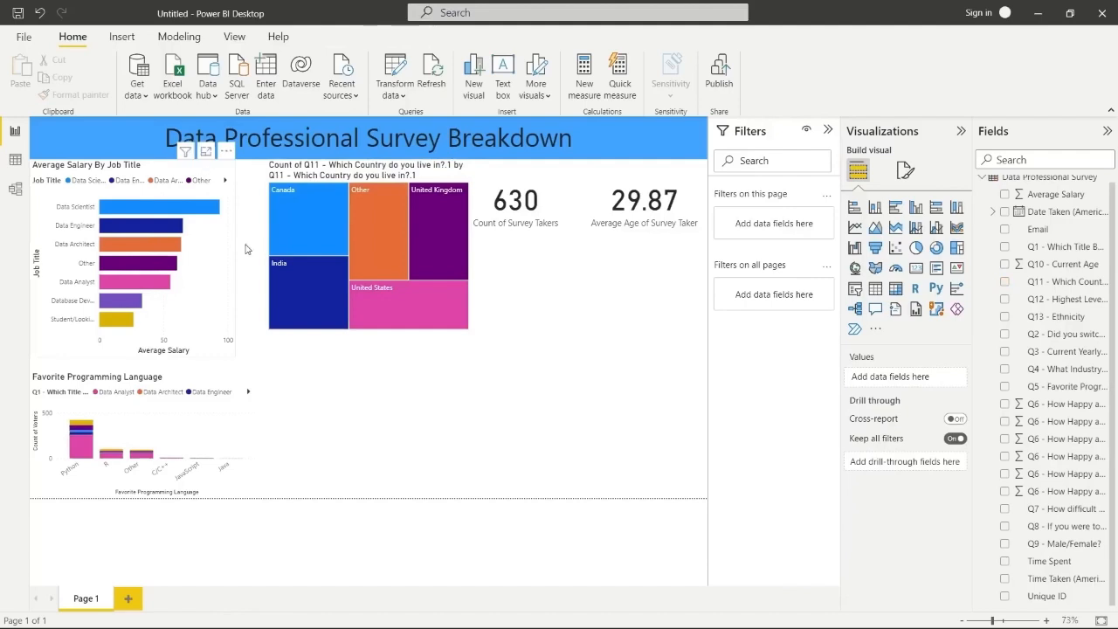
pyautogui.click(445, 323)
pyautogui.click(568, 376)
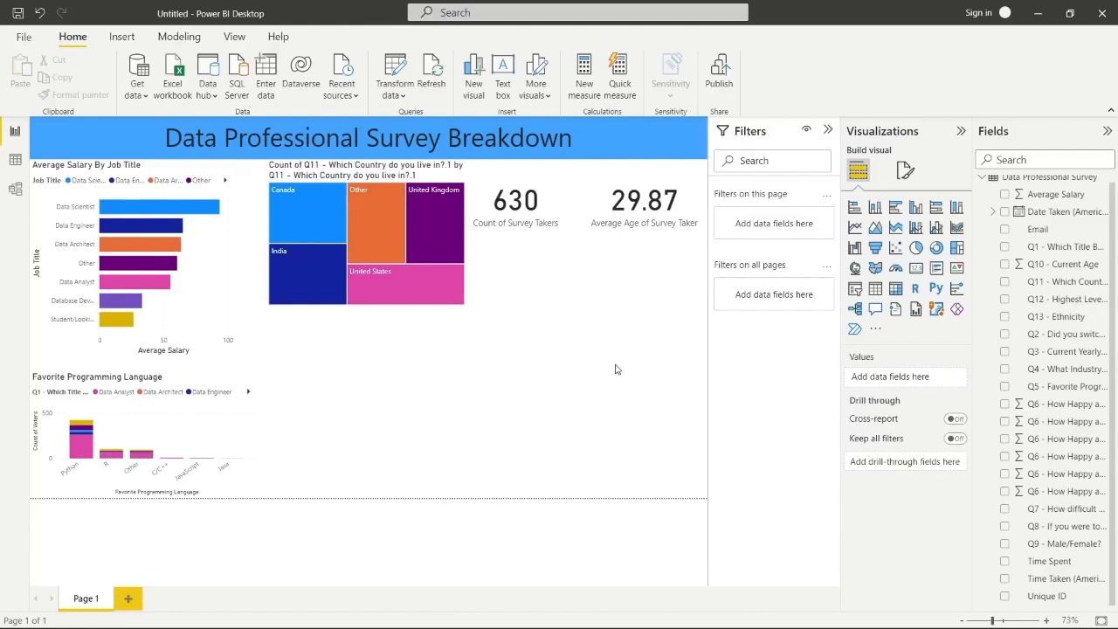
# Add two empty gauge visuals and stack them along the page's right edge below the survey taker cards
pyautogui.click(896, 271)
pyautogui.moveTo(410, 427); pyautogui.dragTo(647, 291)
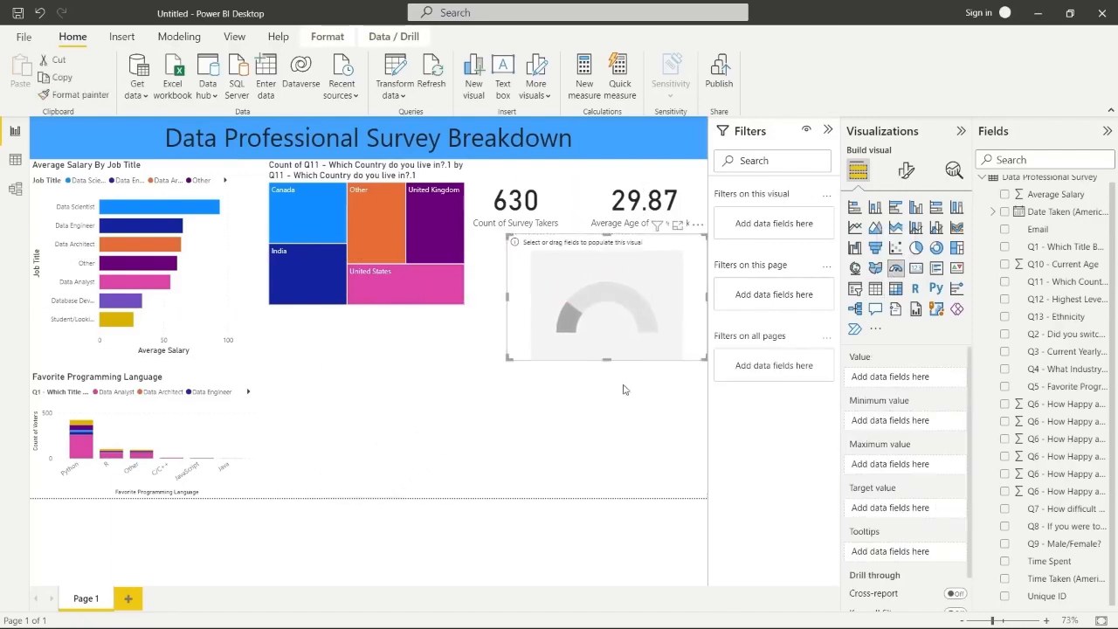
pyautogui.click(897, 270)
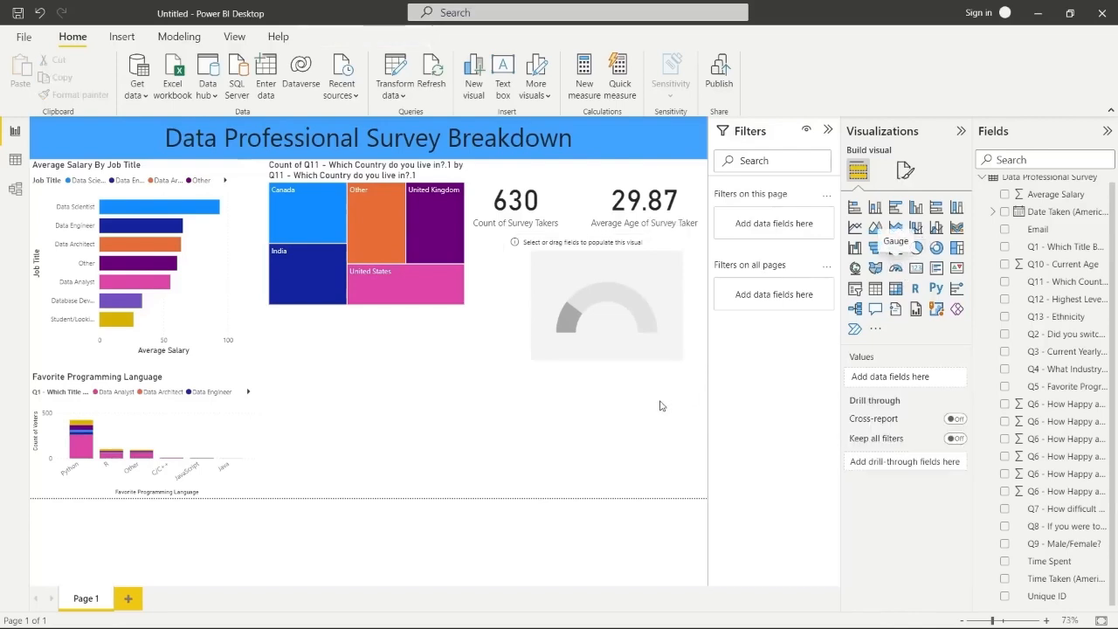
pyautogui.click(896, 271)
pyautogui.moveTo(423, 437); pyautogui.dragTo(664, 437)
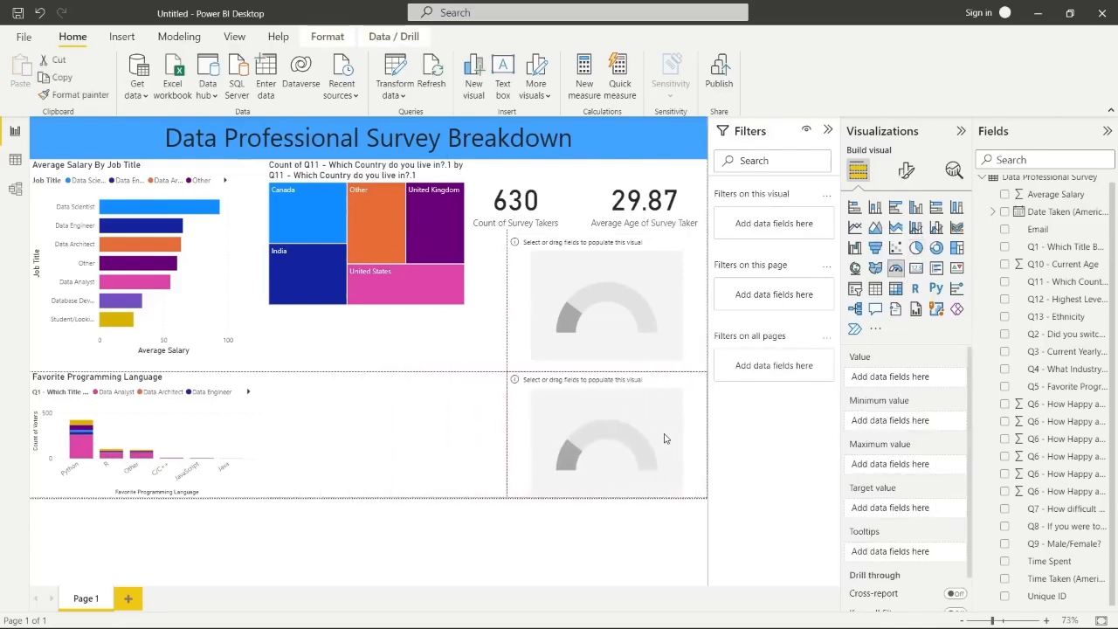
# Set the upper gauge's value to the Q6 happiness with Work/Life Balance field, summarized as Average
pyautogui.click(655, 306)
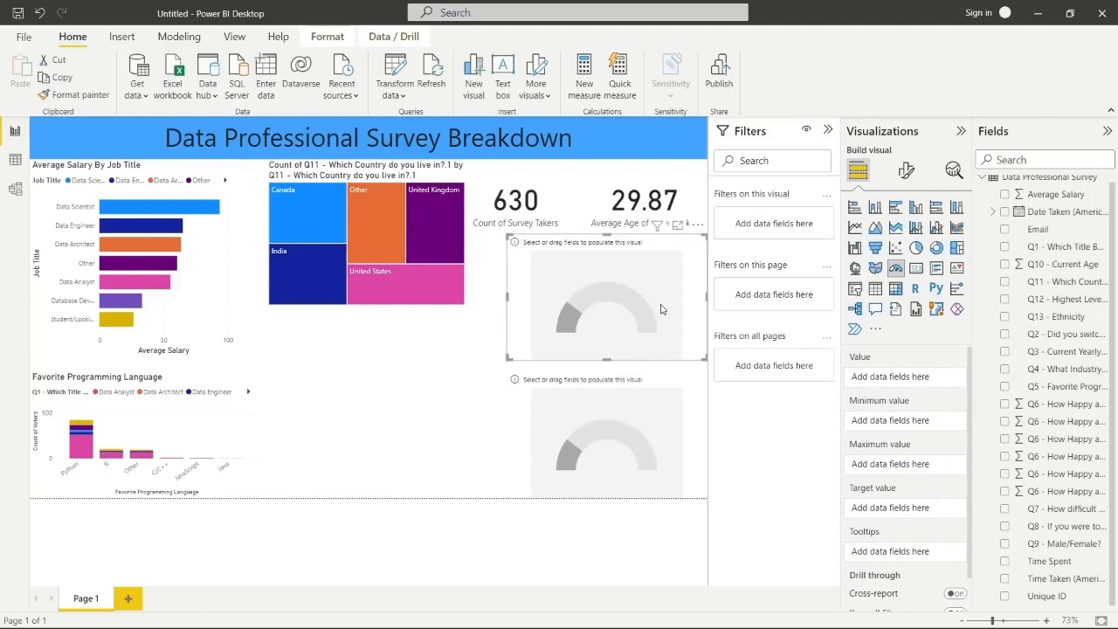
pyautogui.click(1064, 491)
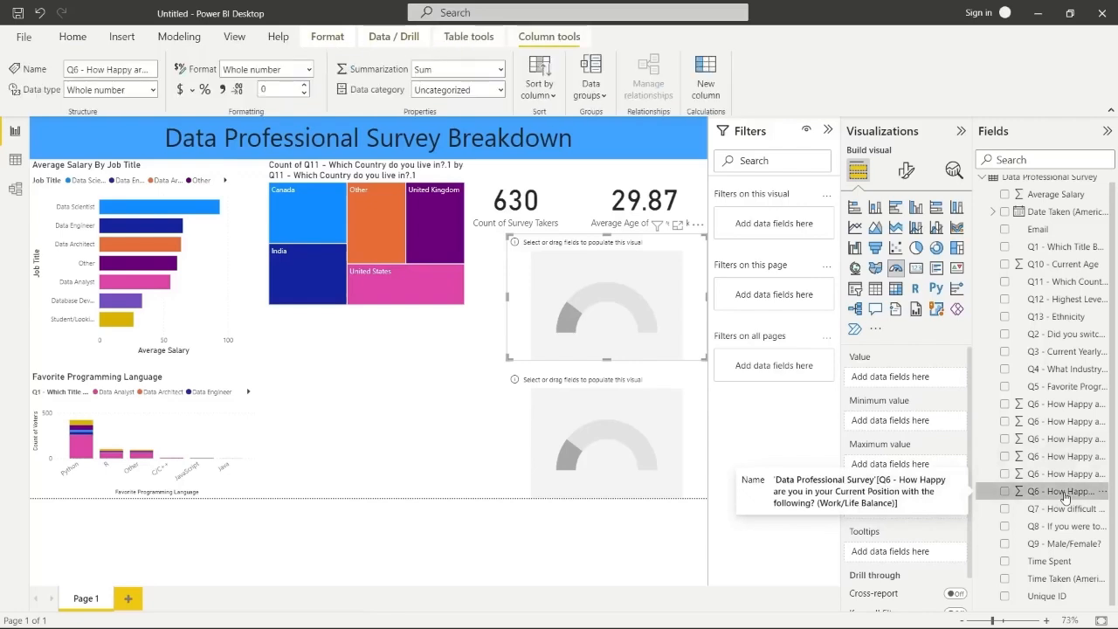
pyautogui.click(1005, 492)
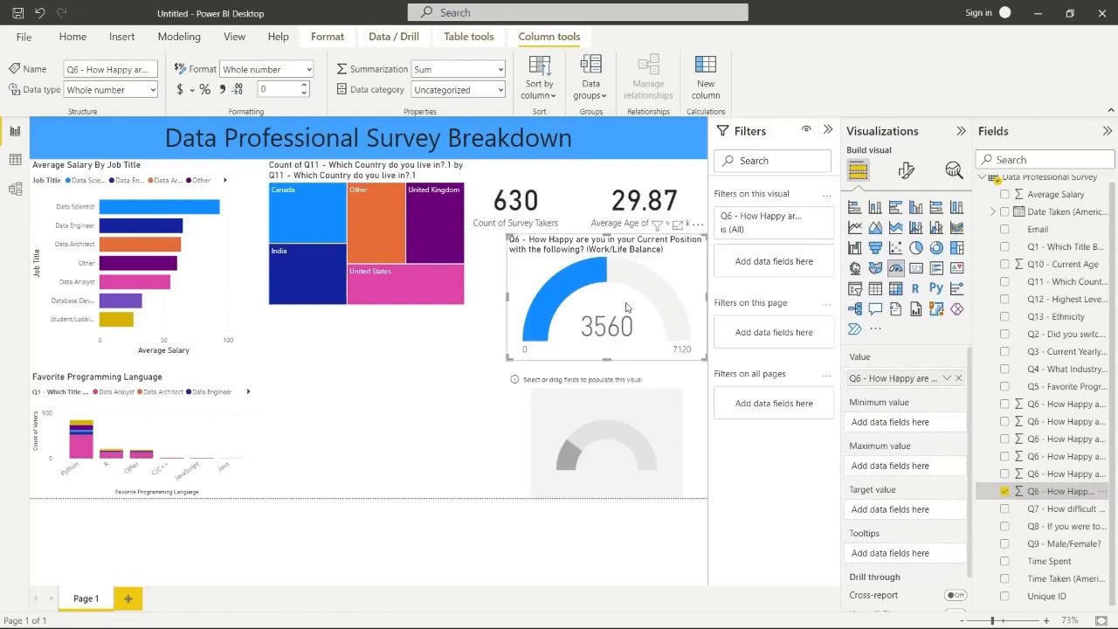
pyautogui.click(947, 379)
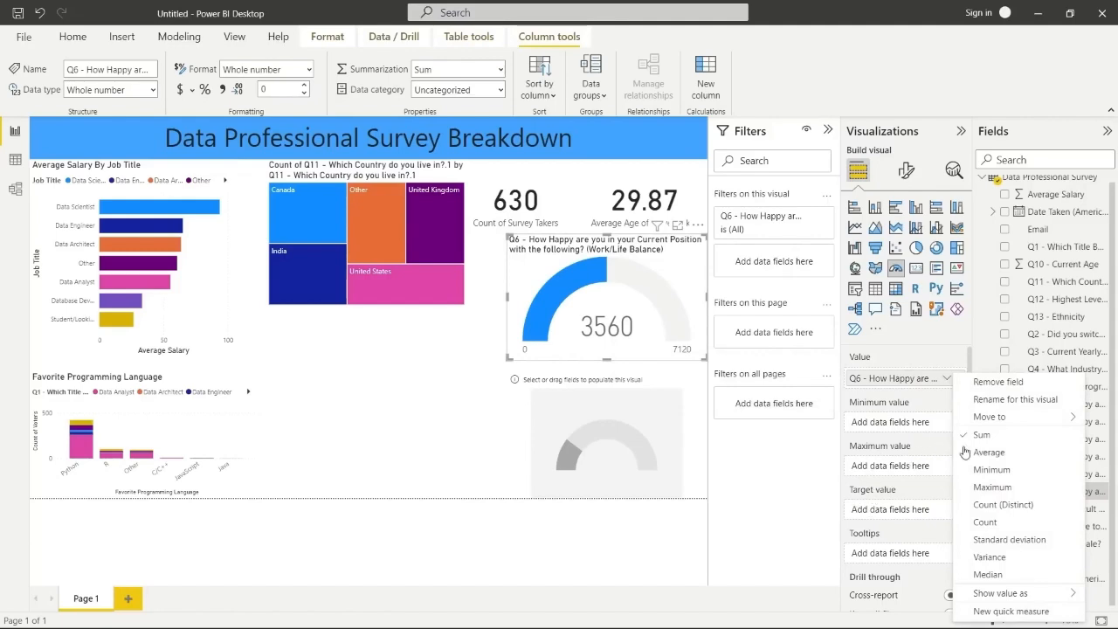
pyautogui.click(993, 453)
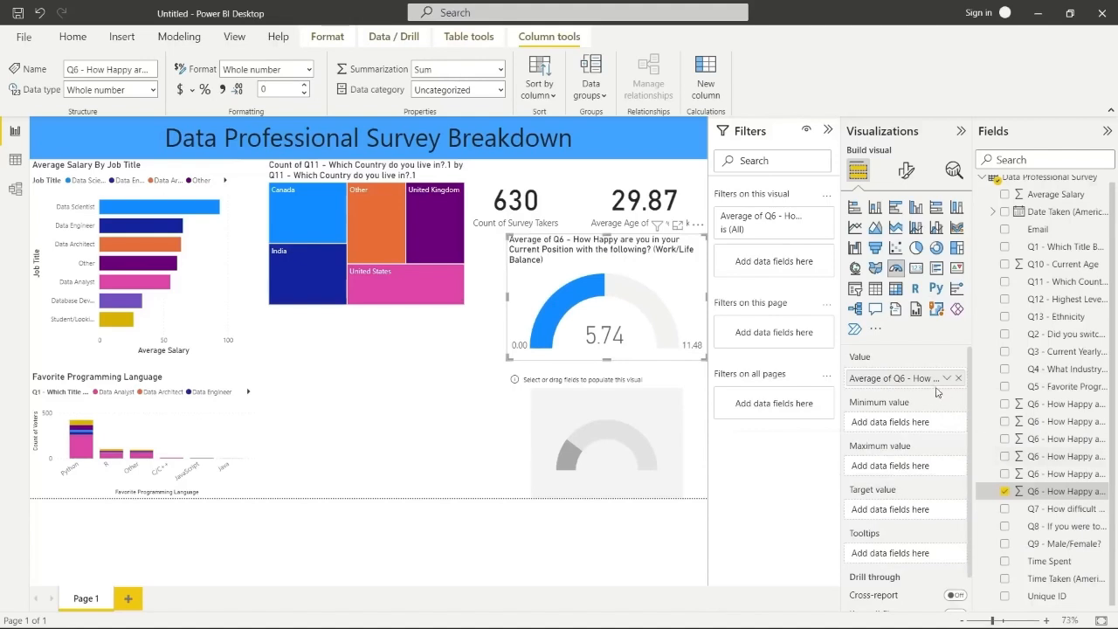
# Use the Q6 Work/Life Balance field for the gauge's minimum and maximum values, summarized as Minimum and Maximum respectively
pyautogui.moveTo(1059, 495); pyautogui.dragTo(900, 424)
pyautogui.click(945, 424)
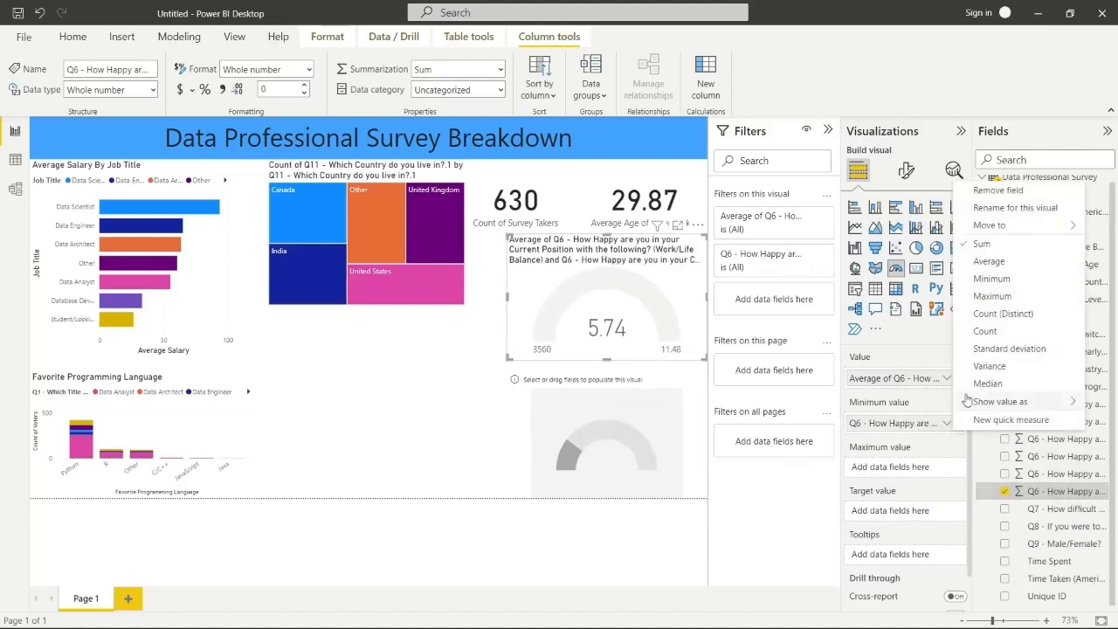
pyautogui.click(992, 277)
pyautogui.moveTo(1068, 481); pyautogui.dragTo(933, 476)
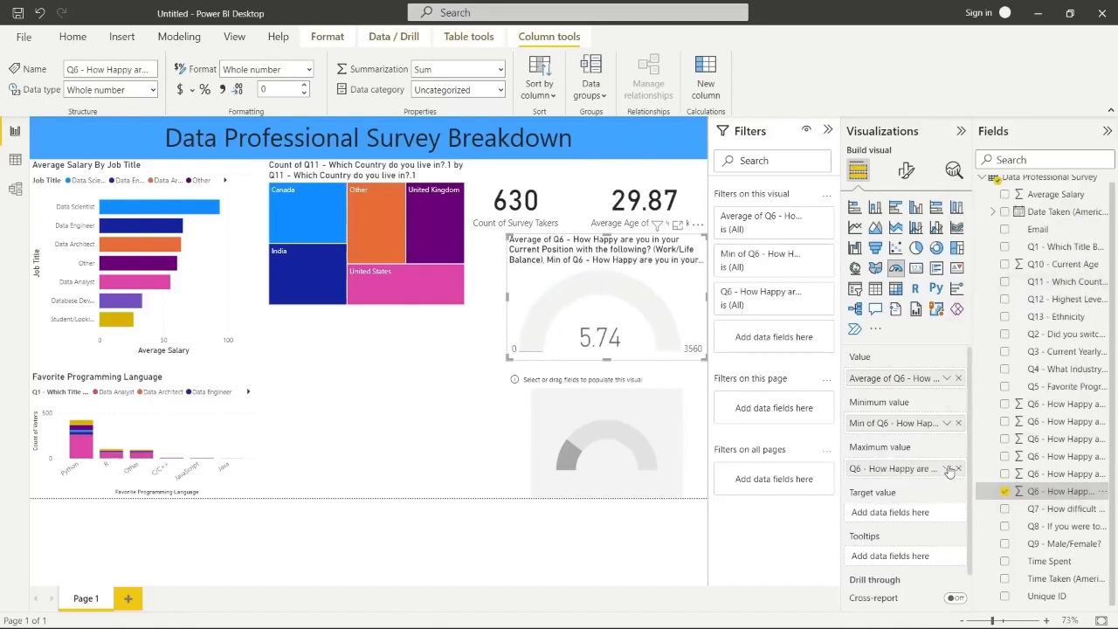
pyautogui.click(947, 469)
pyautogui.click(993, 341)
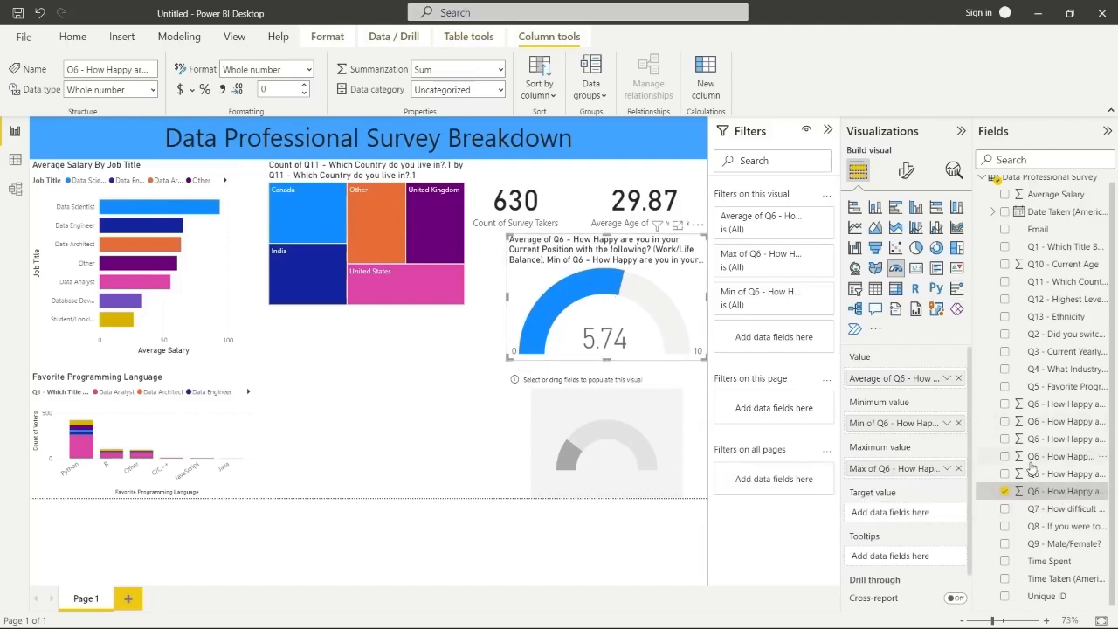
# Title the upper gauge "Happy With Work/Life Balance"
pyautogui.click(905, 171)
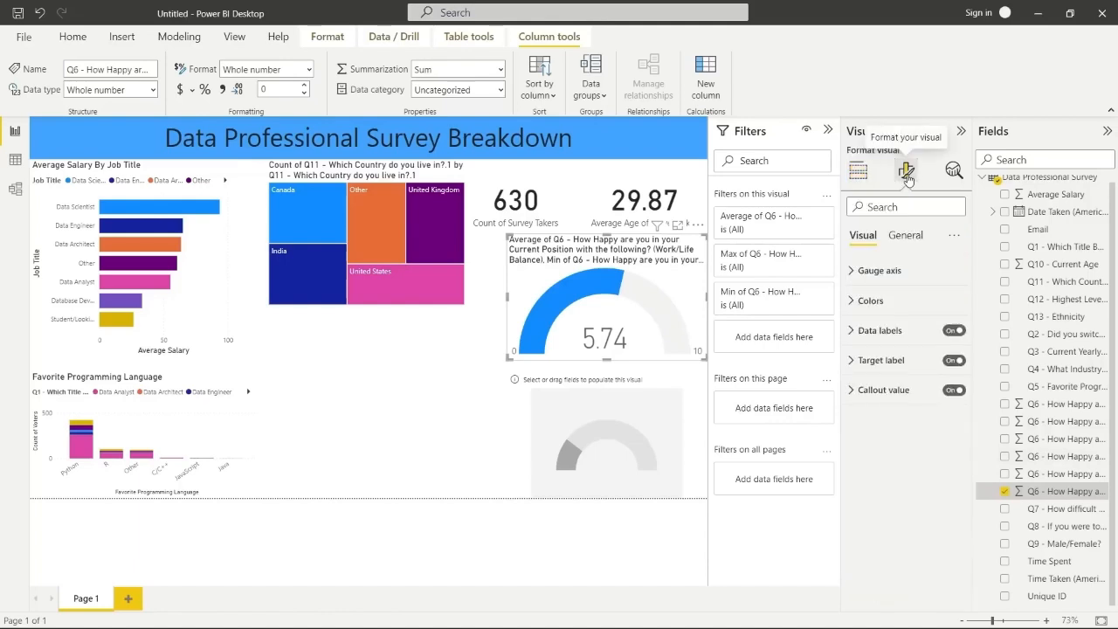
pyautogui.click(905, 236)
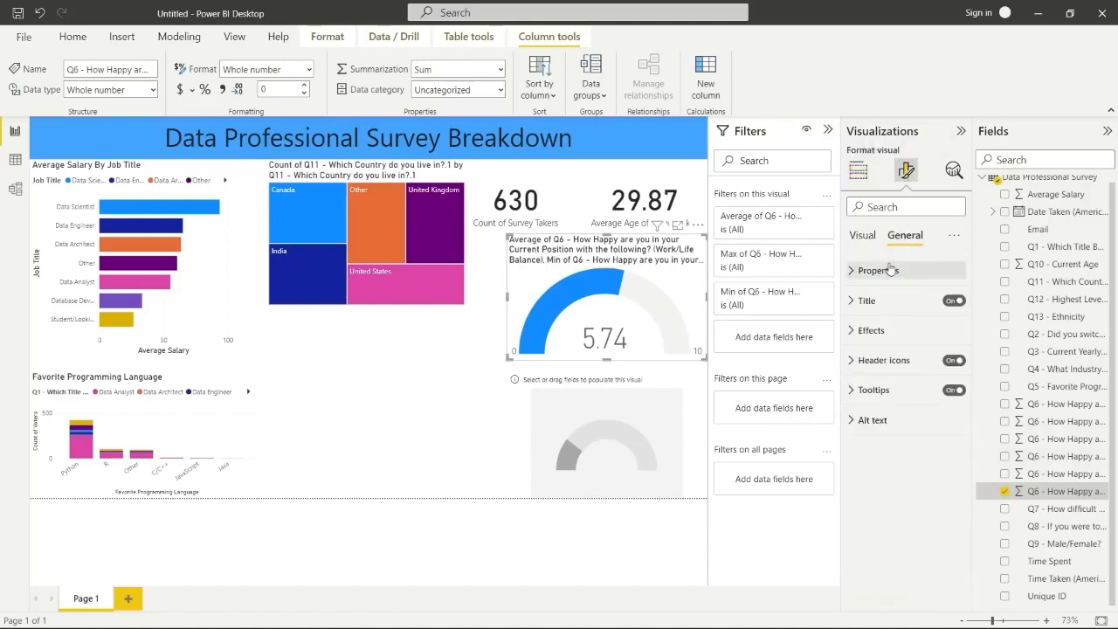
pyautogui.click(857, 300)
pyautogui.tripleClick(887, 343)
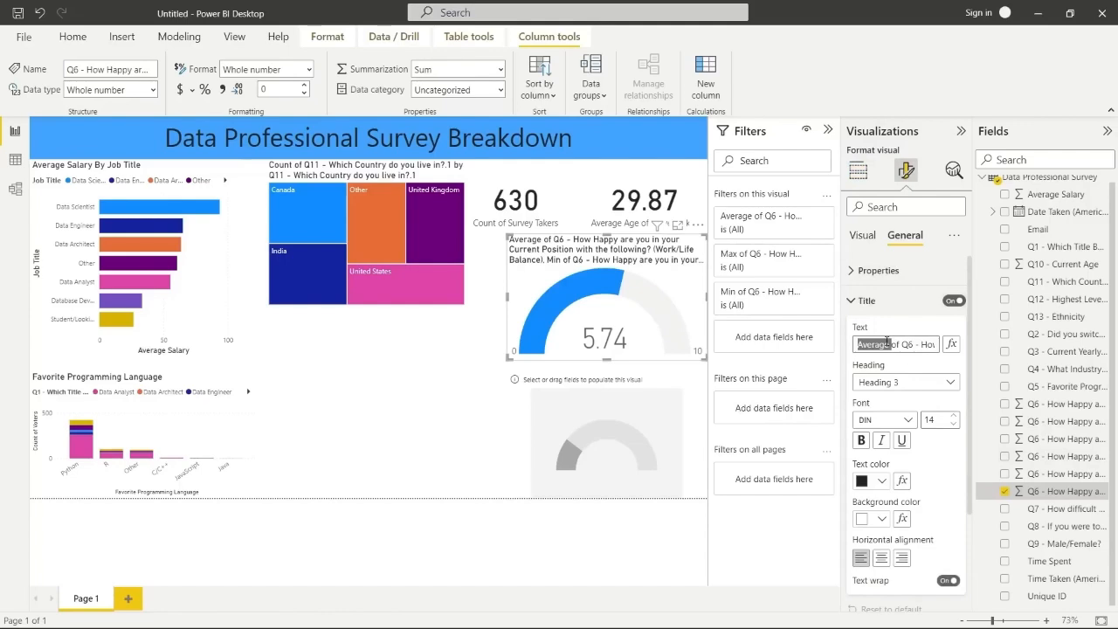
pyautogui.write('Happy With Work/Life Balance')
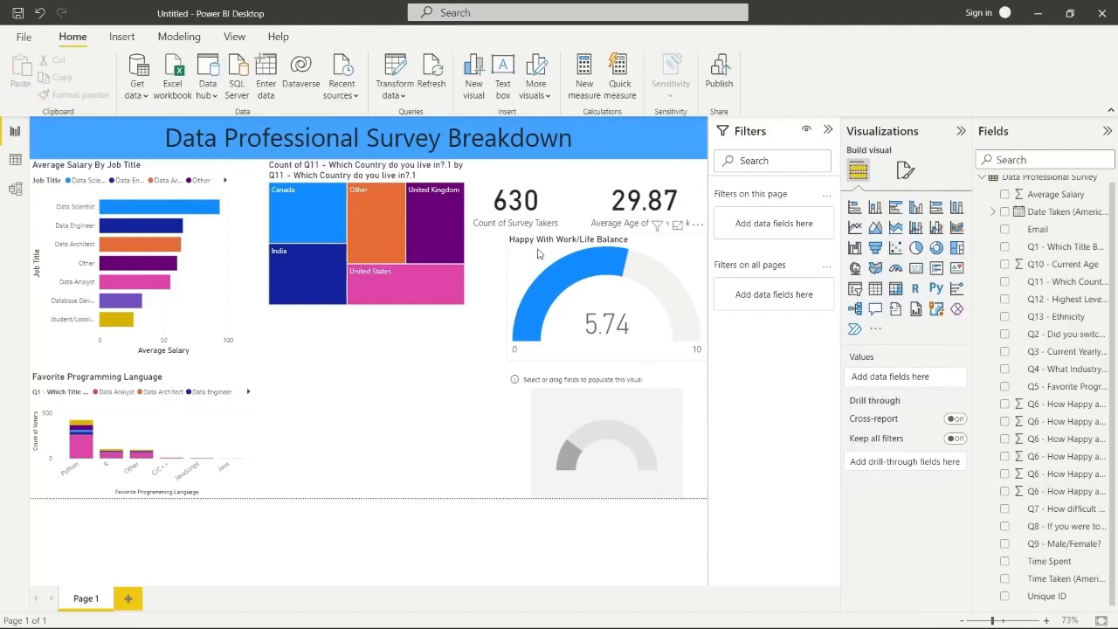
# Use the Q6 happiness with Salary field for the lower gauge's value and its minimum value, with the minimum summarized as Minimum
pyautogui.click(620, 433)
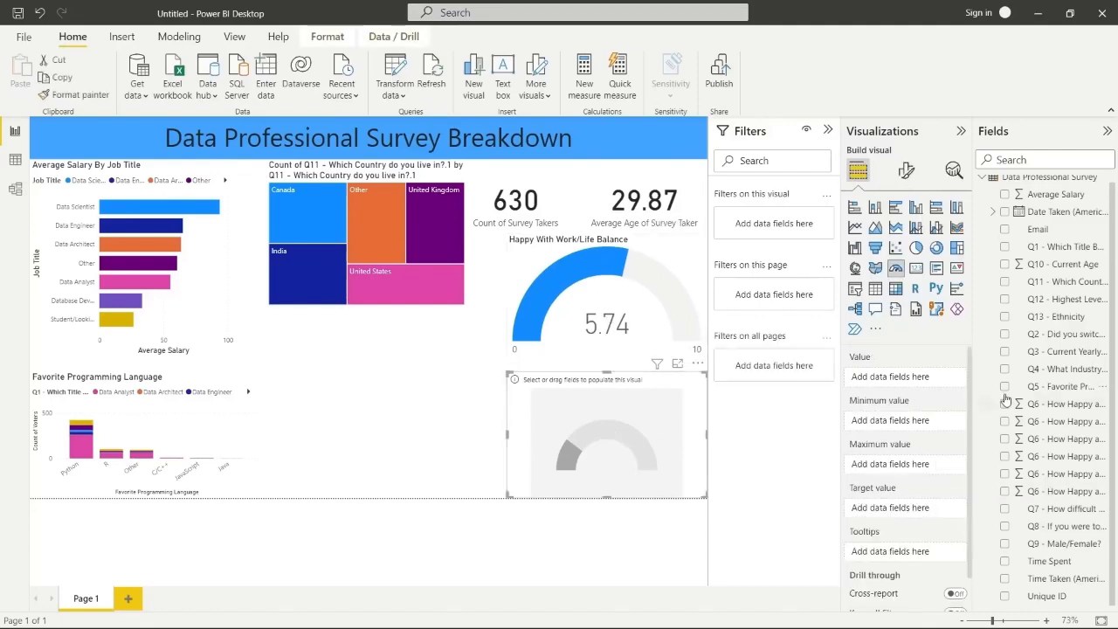
pyautogui.click(1061, 458)
pyautogui.click(1006, 456)
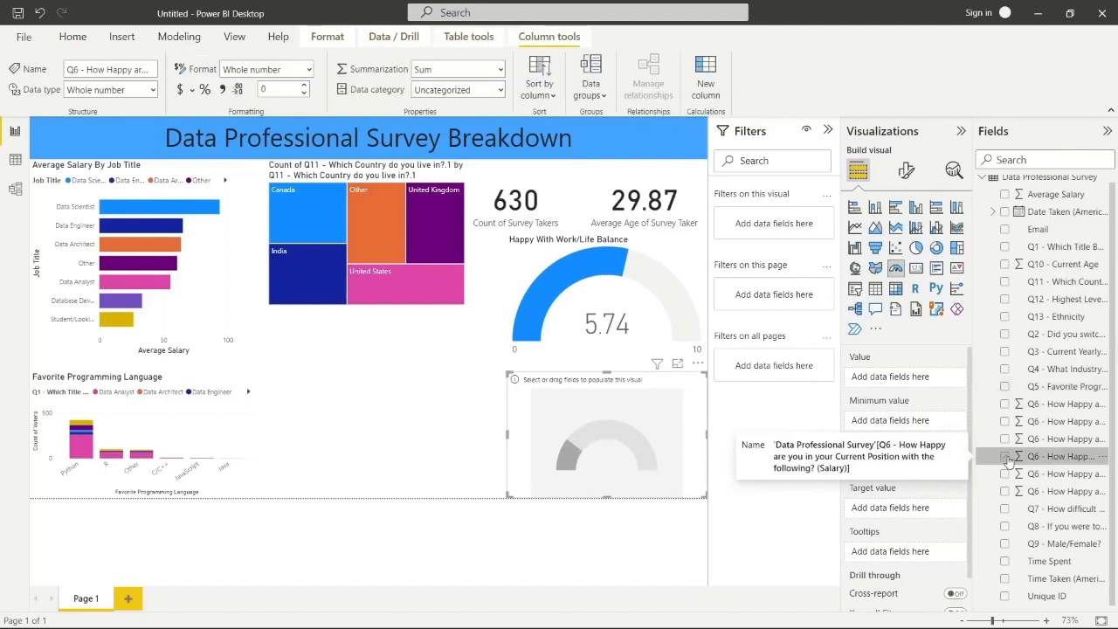
pyautogui.moveTo(1039, 456); pyautogui.dragTo(921, 424)
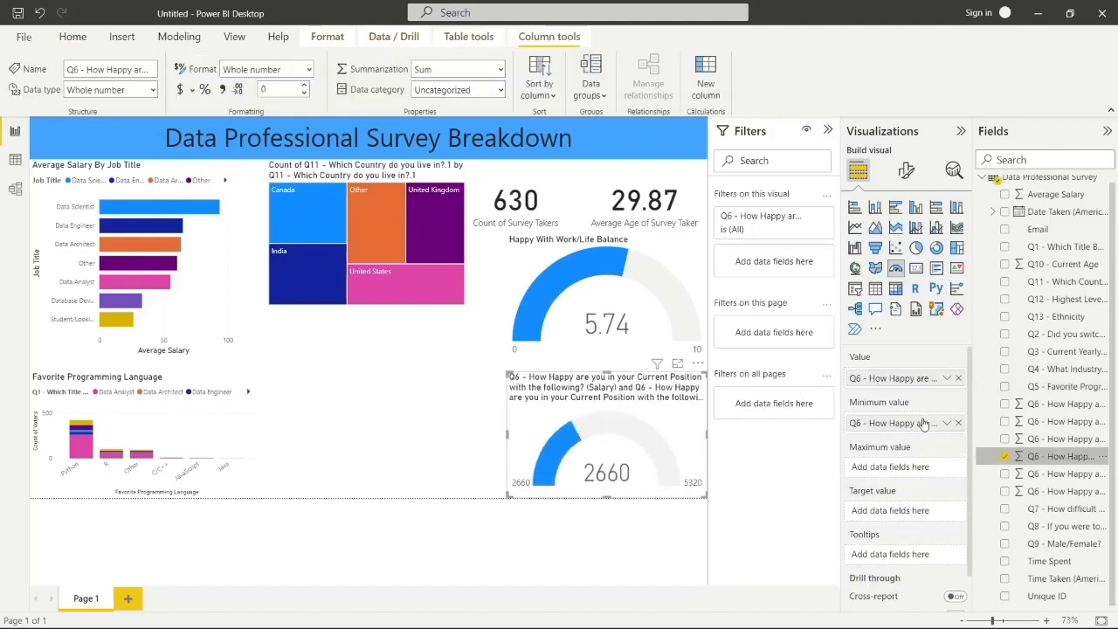
pyautogui.click(946, 426)
pyautogui.click(1009, 285)
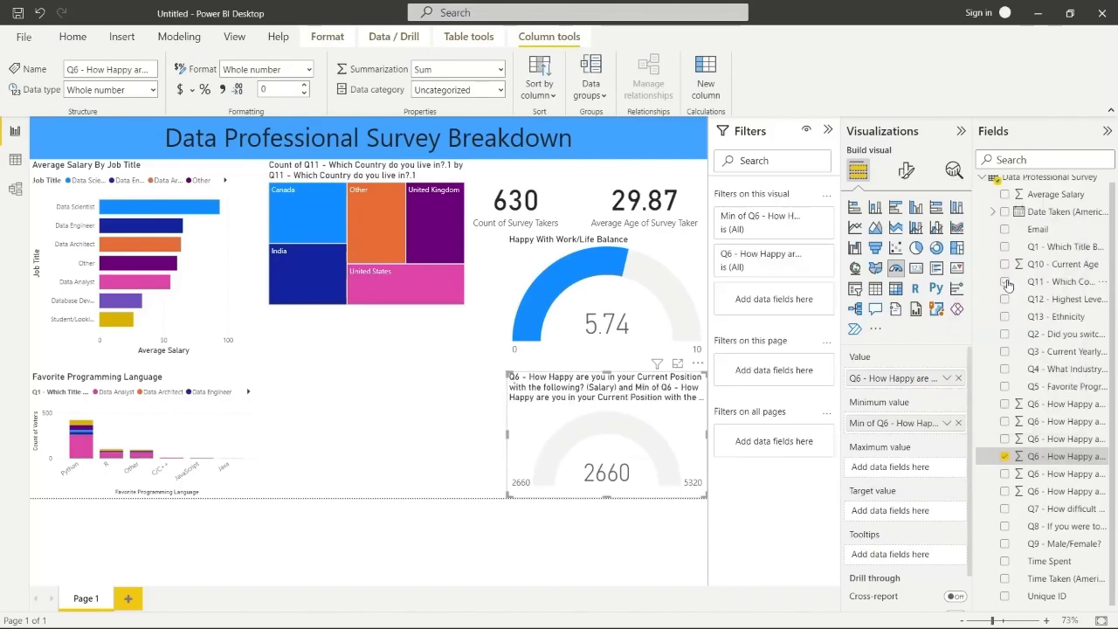
# Set the lower gauge's maximum value to the Q6 Salary field summarized as Maximum, and summarize its value as Average
pyautogui.moveTo(1039, 453); pyautogui.dragTo(904, 469)
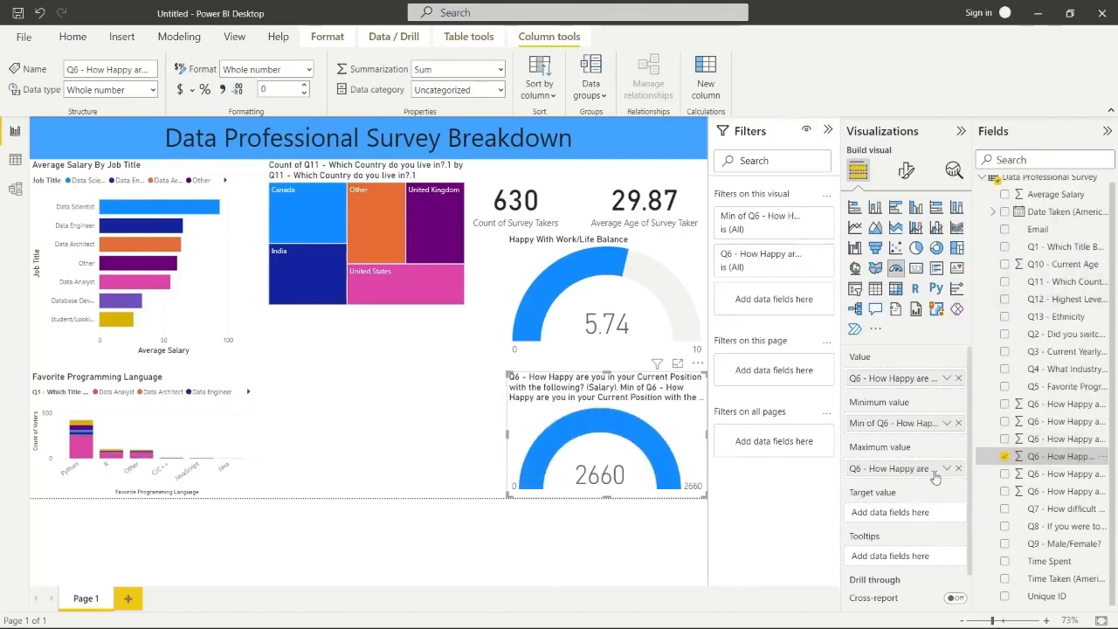
pyautogui.click(946, 469)
pyautogui.click(989, 341)
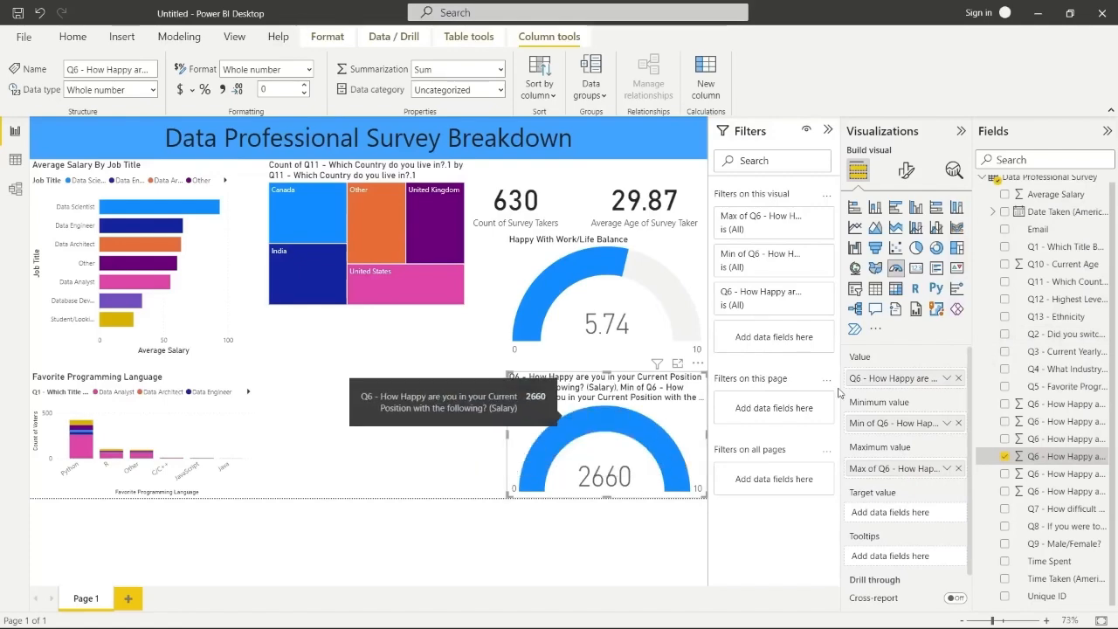
pyautogui.click(946, 378)
pyautogui.click(990, 452)
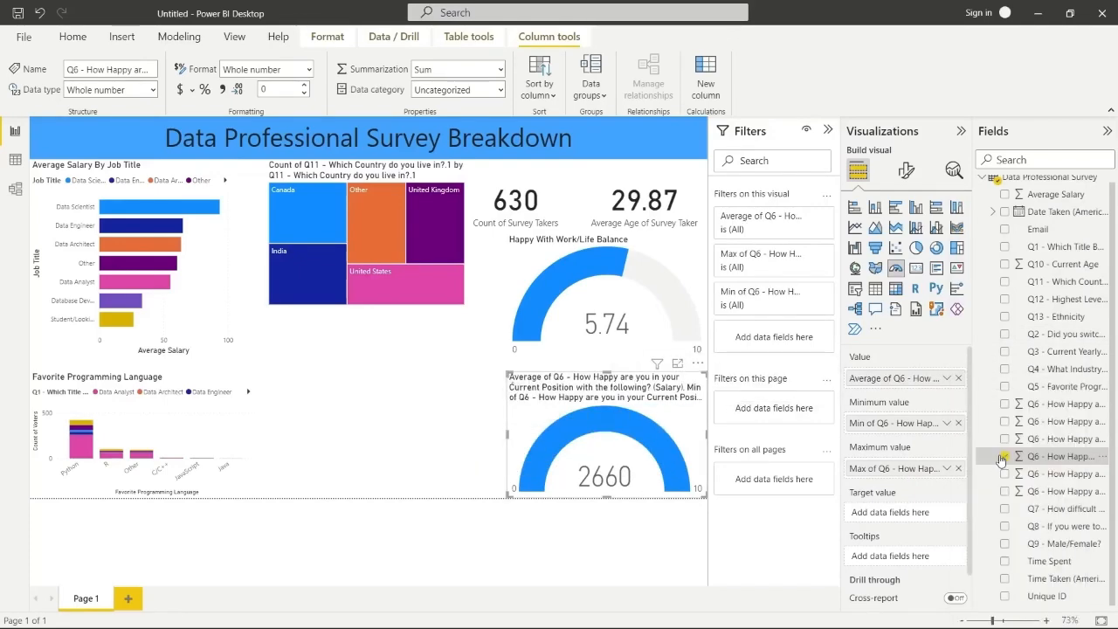
# Title the lower gauge "Happiness with Salary"
pyautogui.click(906, 171)
pyautogui.click(908, 237)
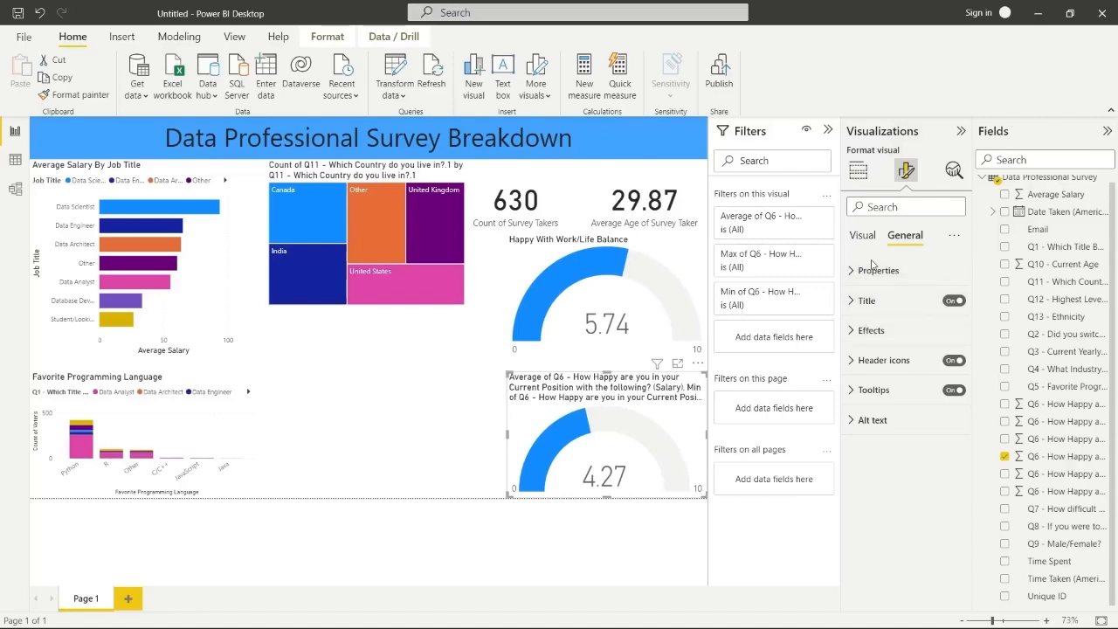
pyautogui.click(863, 321)
pyautogui.tripleClick(872, 344)
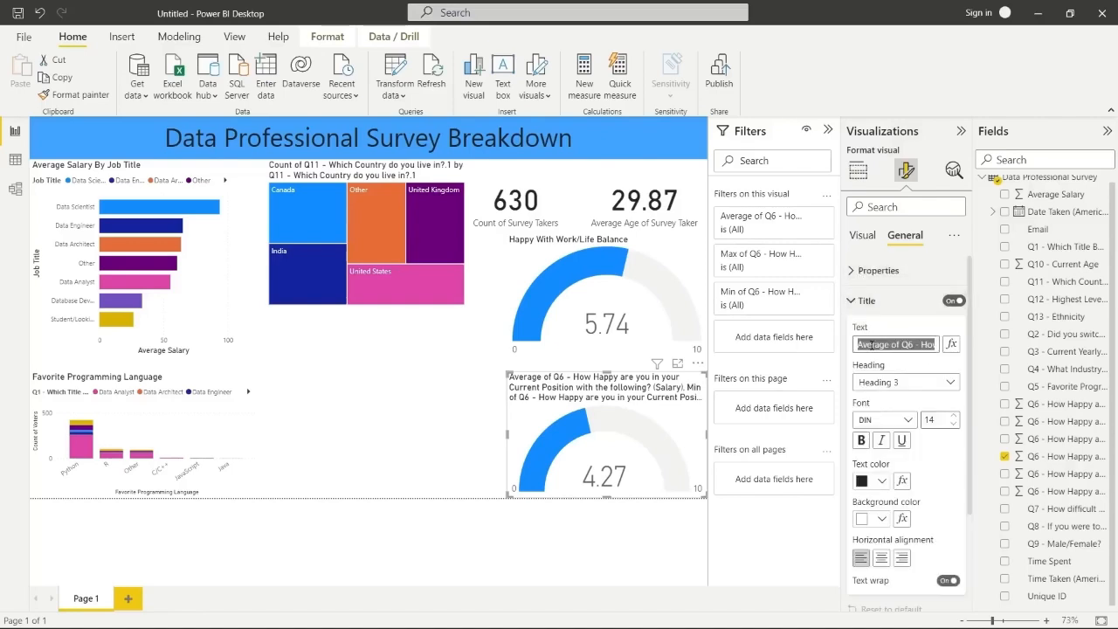
pyautogui.write('Happy')
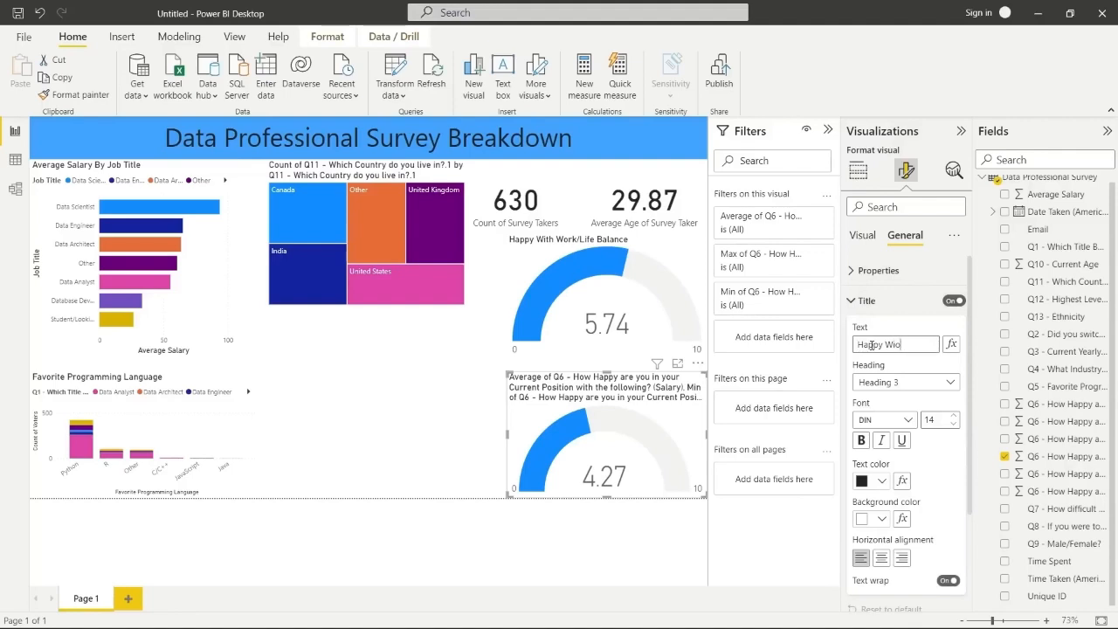
pyautogui.write(' Wit')
pyautogui.press('BackSpace')
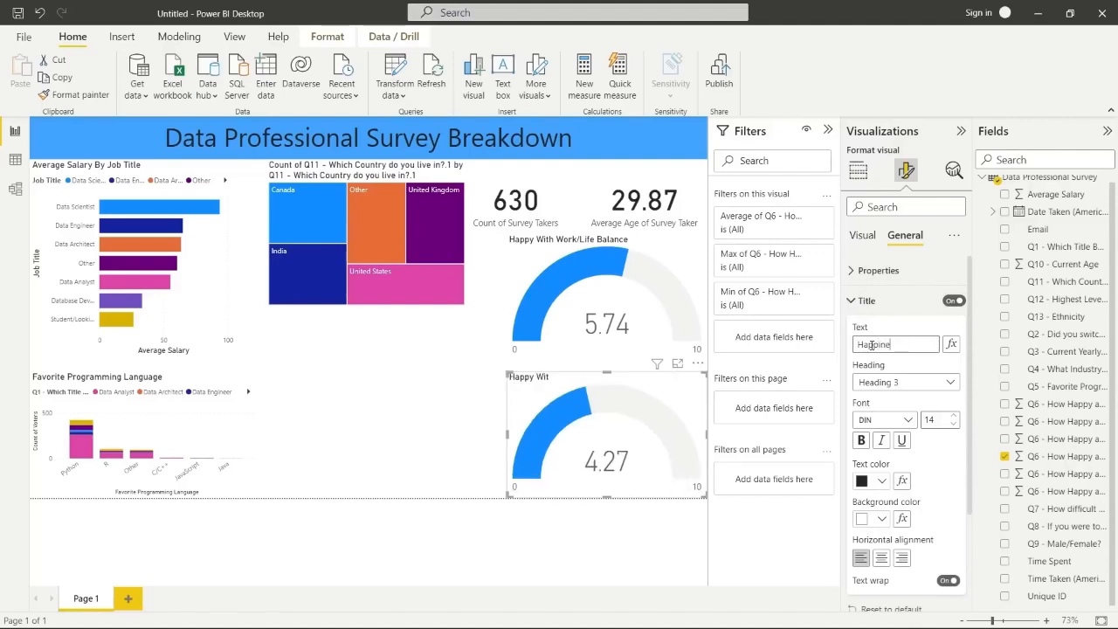
pyautogui.write('ry')
# Change the upper gauge's title to "Happiness With Work/Life Balance"
pyautogui.click(526, 321)
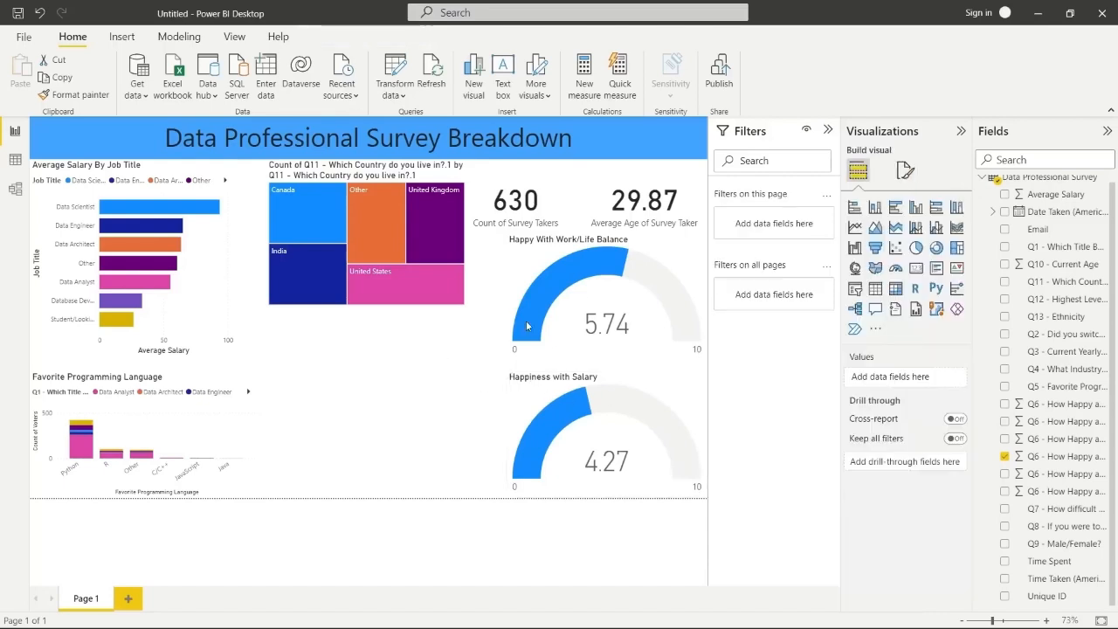
pyautogui.click(906, 170)
pyautogui.click(900, 235)
pyautogui.click(882, 300)
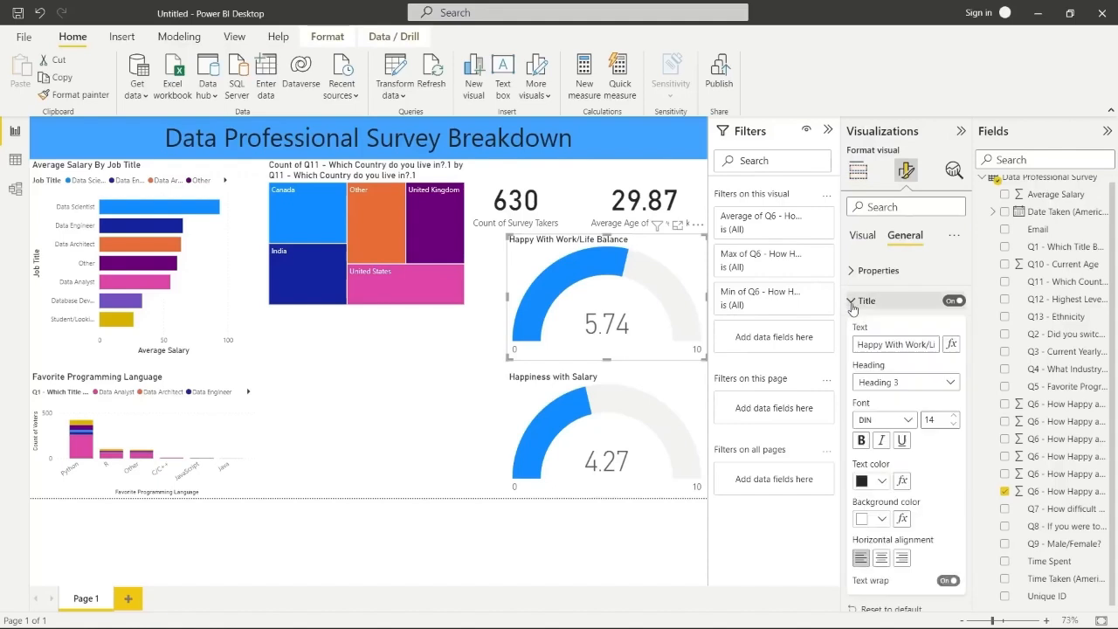
pyautogui.click(885, 344)
pyautogui.press('BackSpace')
pyautogui.press('BackSpace')
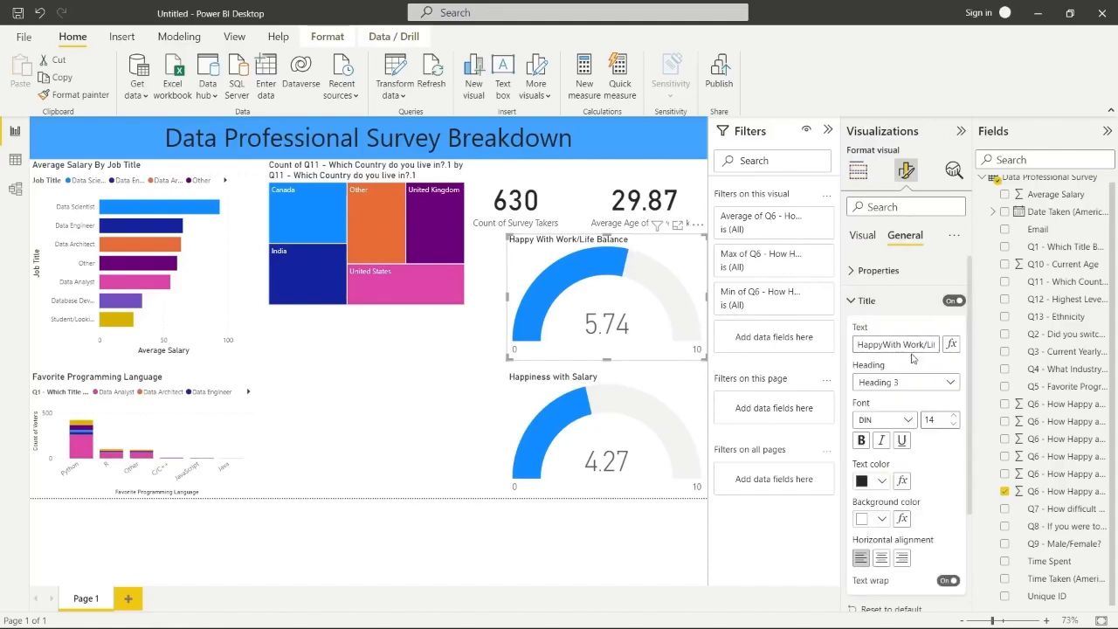
pyautogui.write('iness')
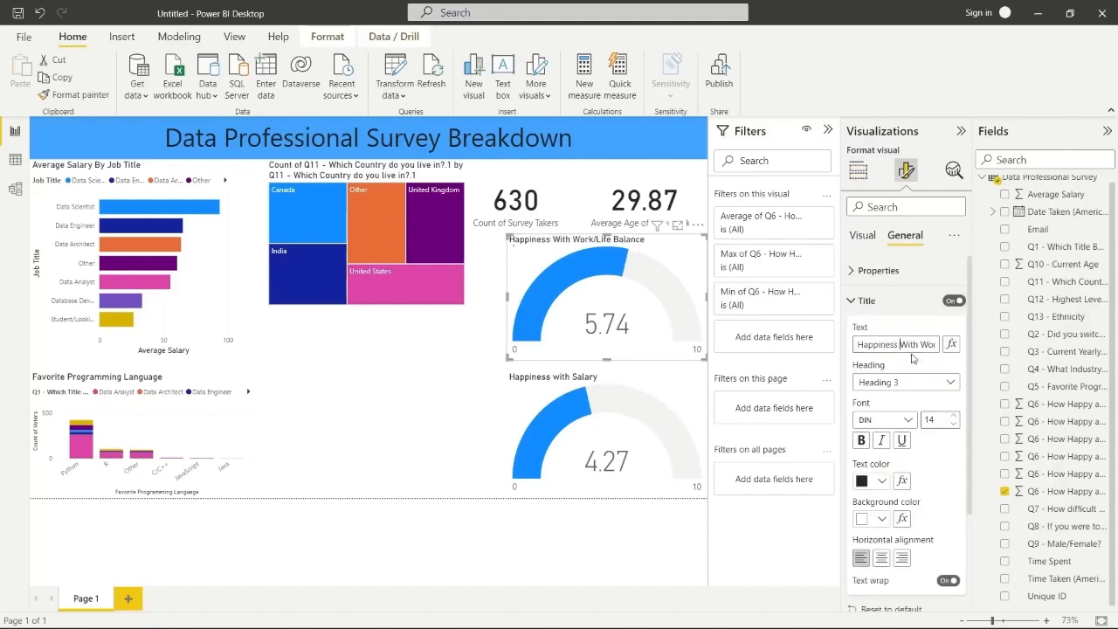
pyautogui.click(457, 376)
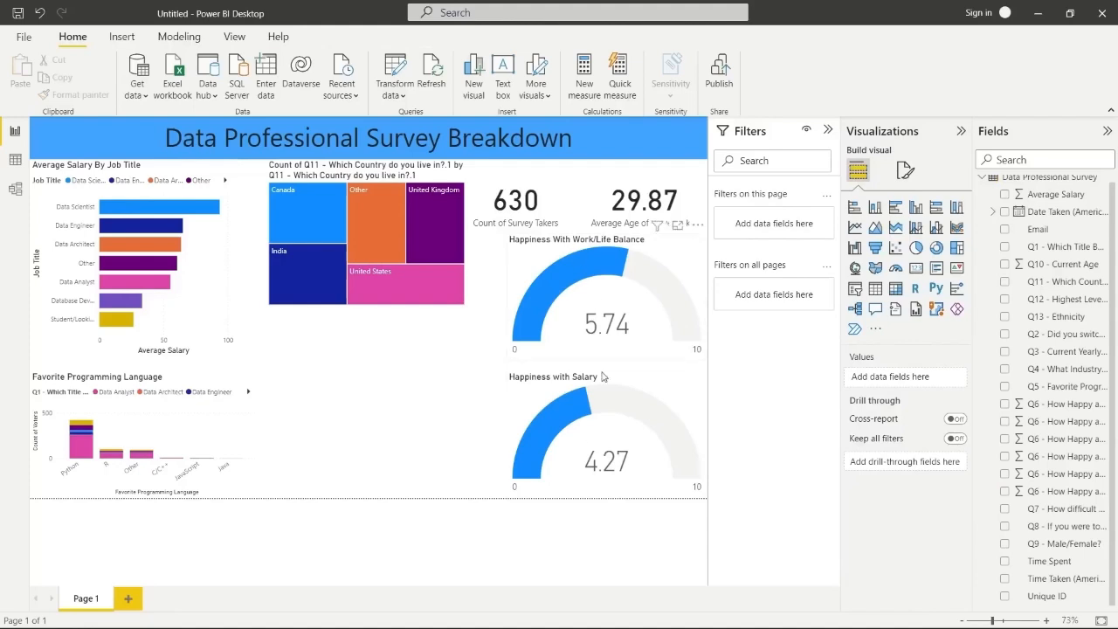
# Add a donut chart below the treemap with Q9 - Male/Female? as its legend, and extend it upward toward the treemap
pyautogui.moveTo(579, 421)
pyautogui.click(936, 247)
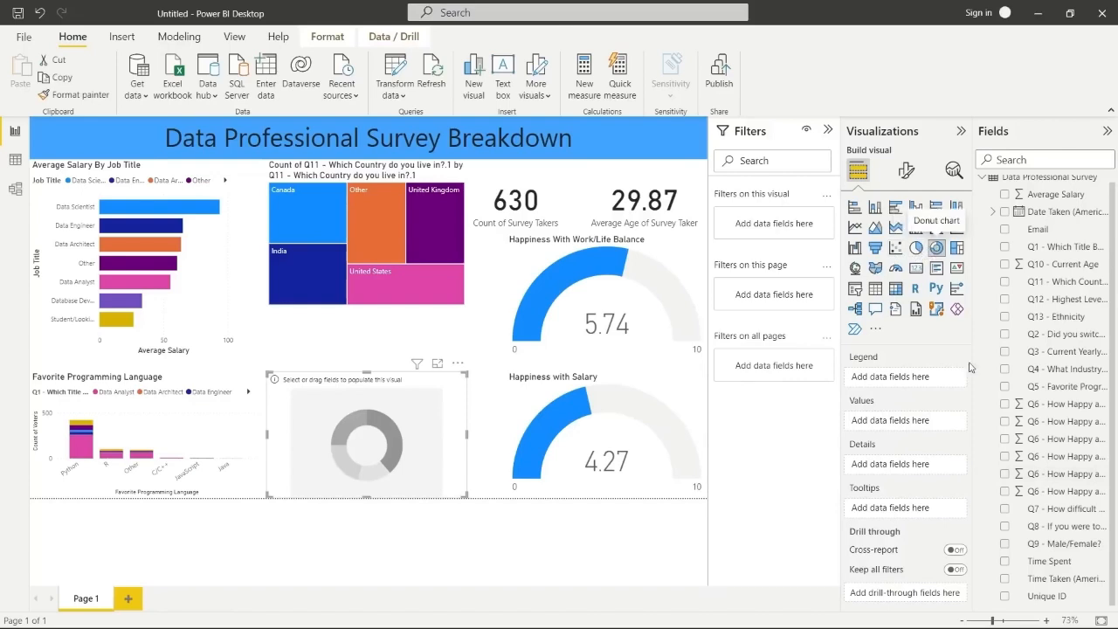
pyautogui.click(1005, 544)
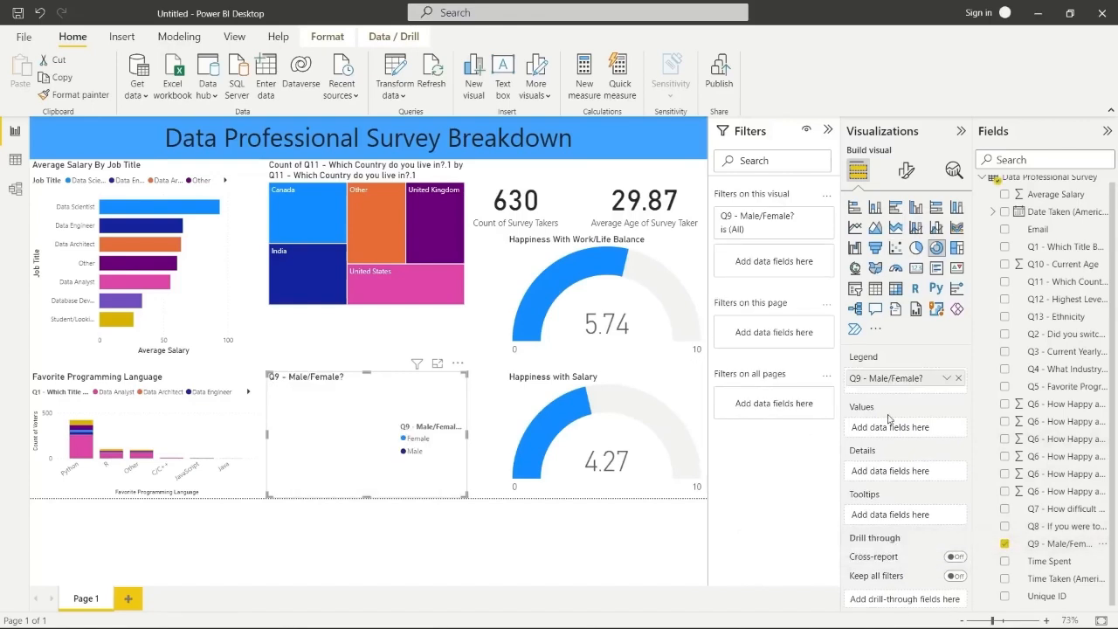
pyautogui.click(947, 379)
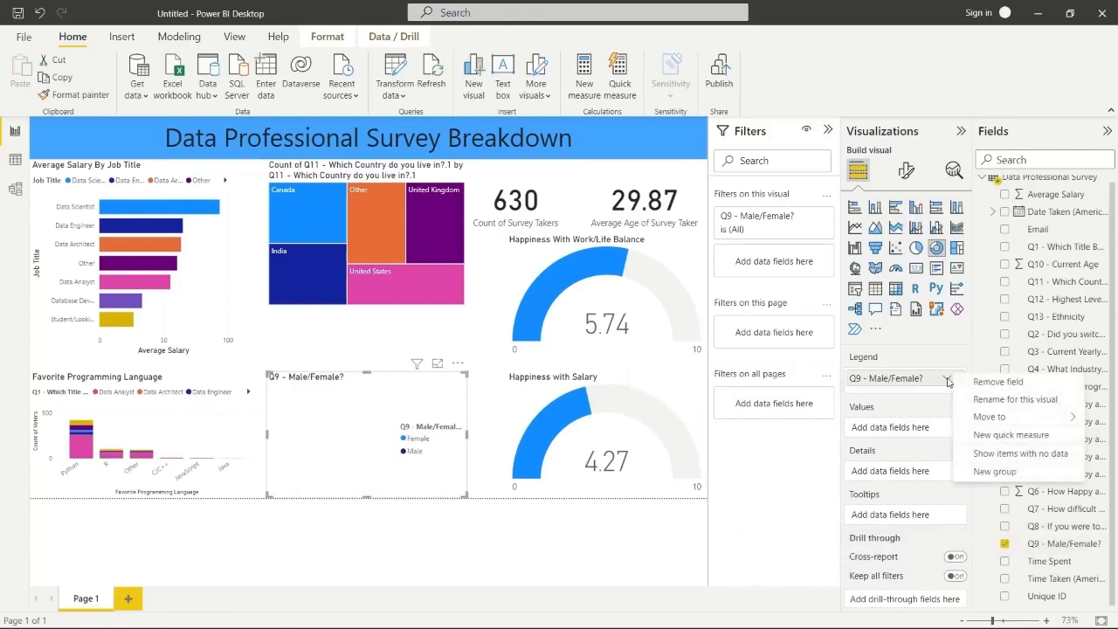
pyautogui.click(367, 373)
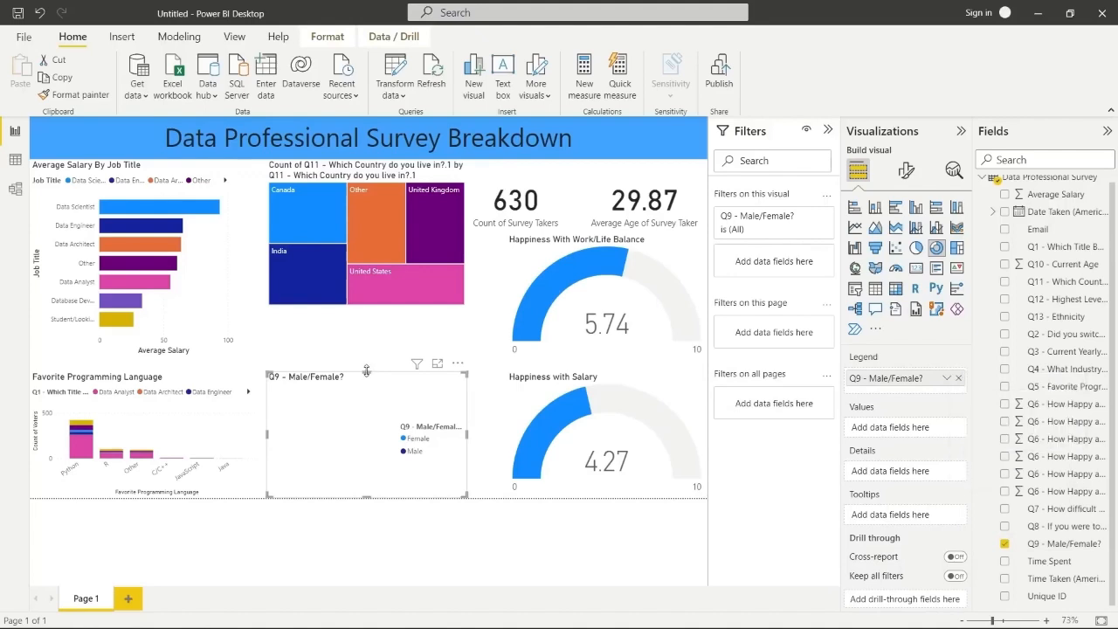
pyautogui.moveTo(367, 370); pyautogui.dragTo(366, 322)
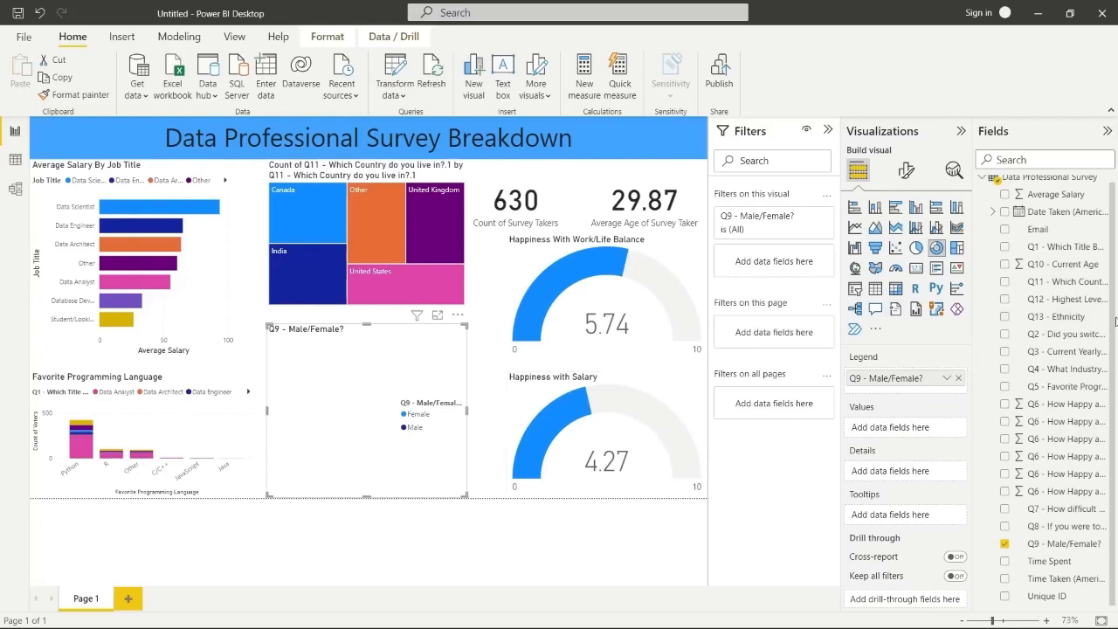
# Try Q10 - Current Age as the donut chart's values, then replace it with Average Salary summarized as Average
pyautogui.click(1005, 264)
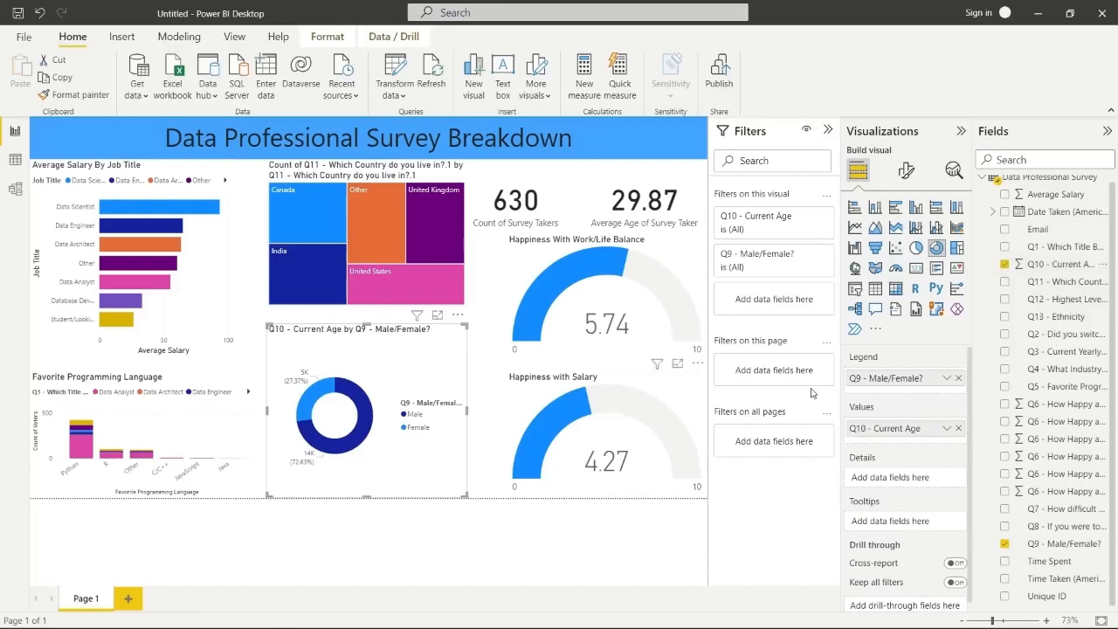
pyautogui.click(959, 428)
pyautogui.click(1004, 195)
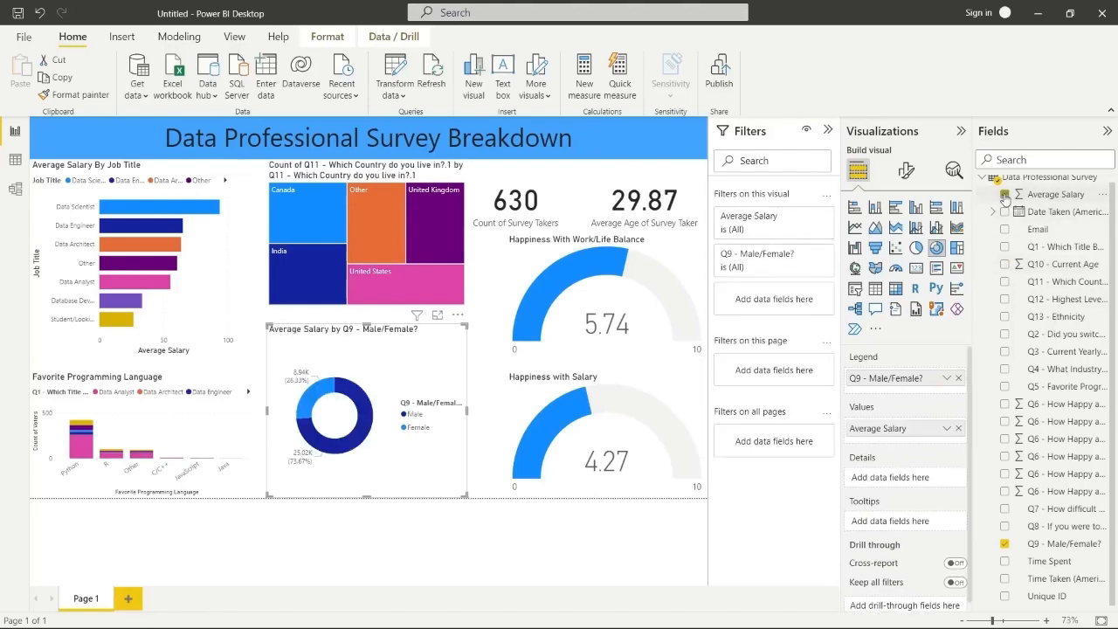
pyautogui.click(947, 428)
pyautogui.click(990, 266)
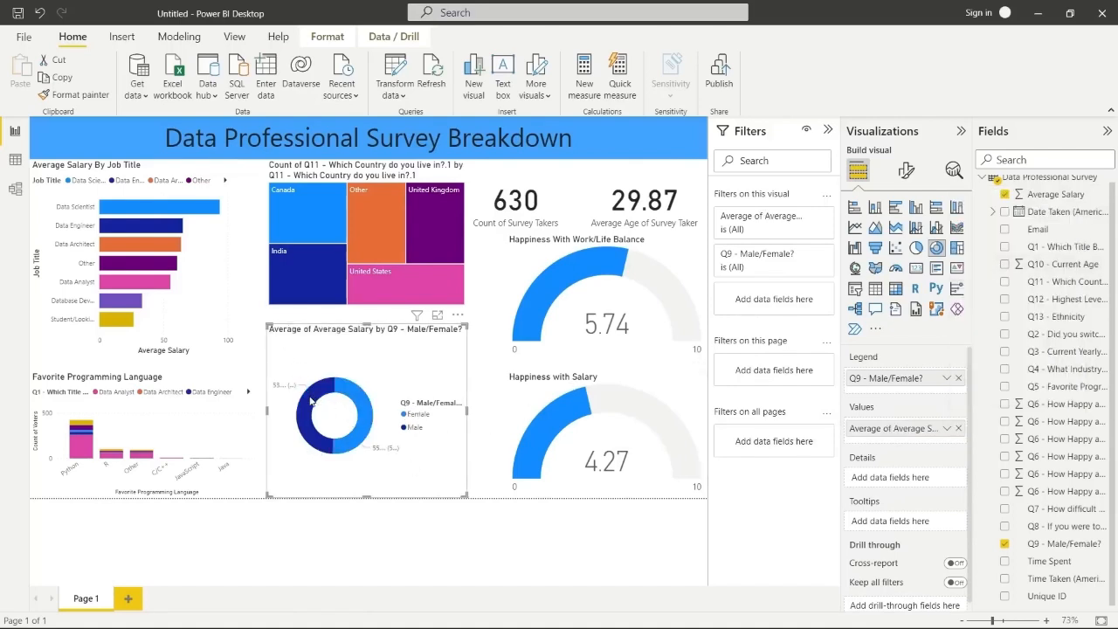
pyautogui.moveTo(310, 400)
pyautogui.moveTo(367, 419)
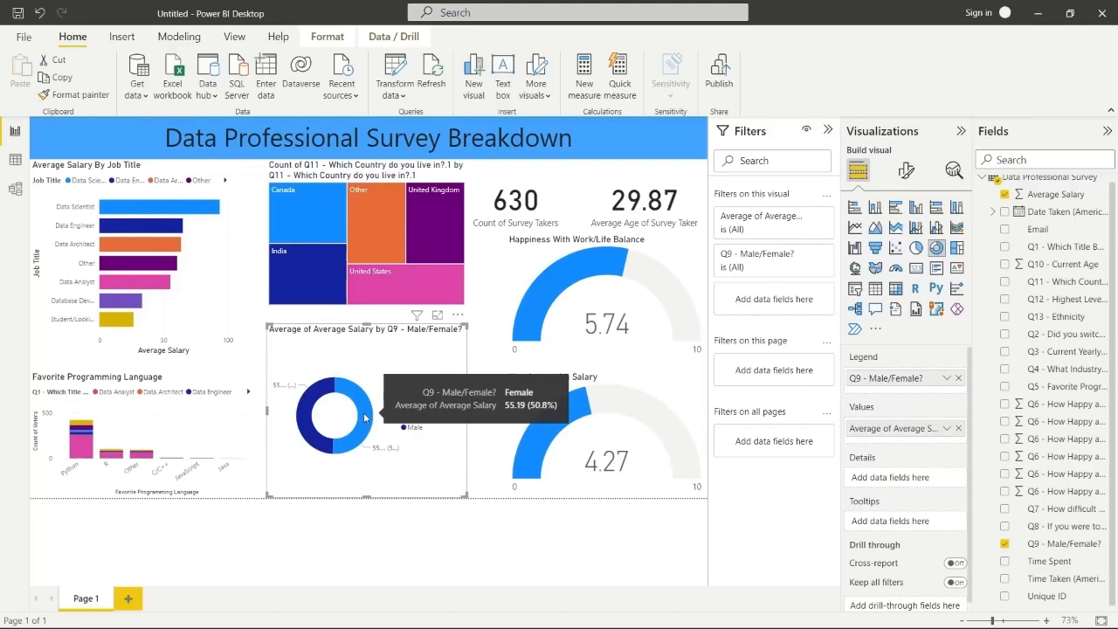
# Move the Average Salary By Job Title chart over the gauges, place the country treemap in its old spot, and shrink the treemap slightly
pyautogui.click(199, 175)
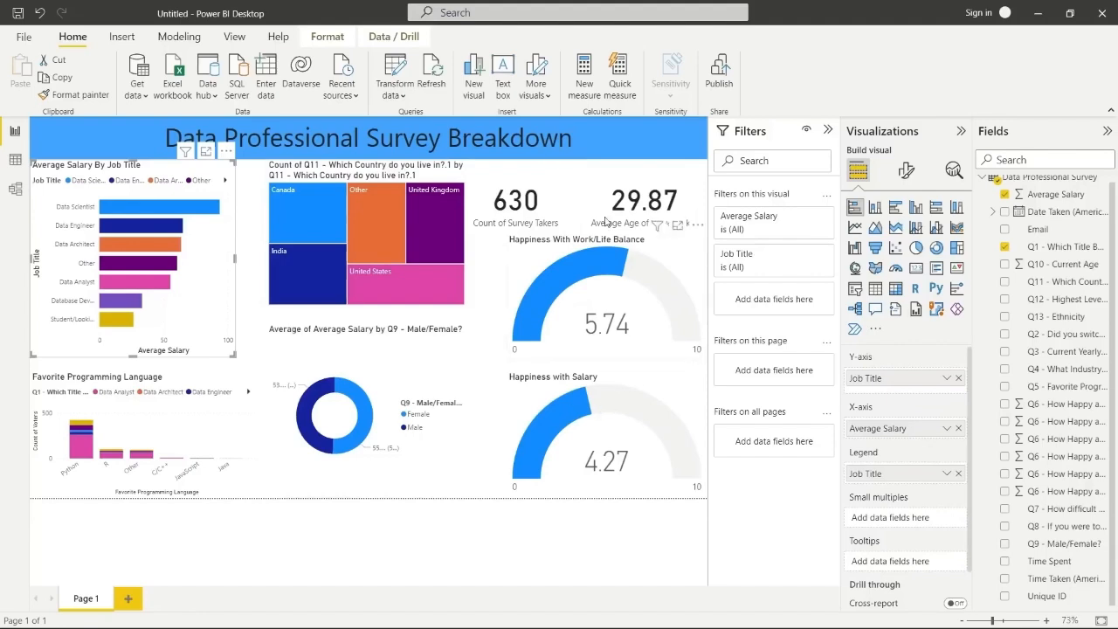
pyautogui.moveTo(218, 249); pyautogui.dragTo(655, 371)
pyautogui.moveTo(429, 178); pyautogui.dragTo(188, 178)
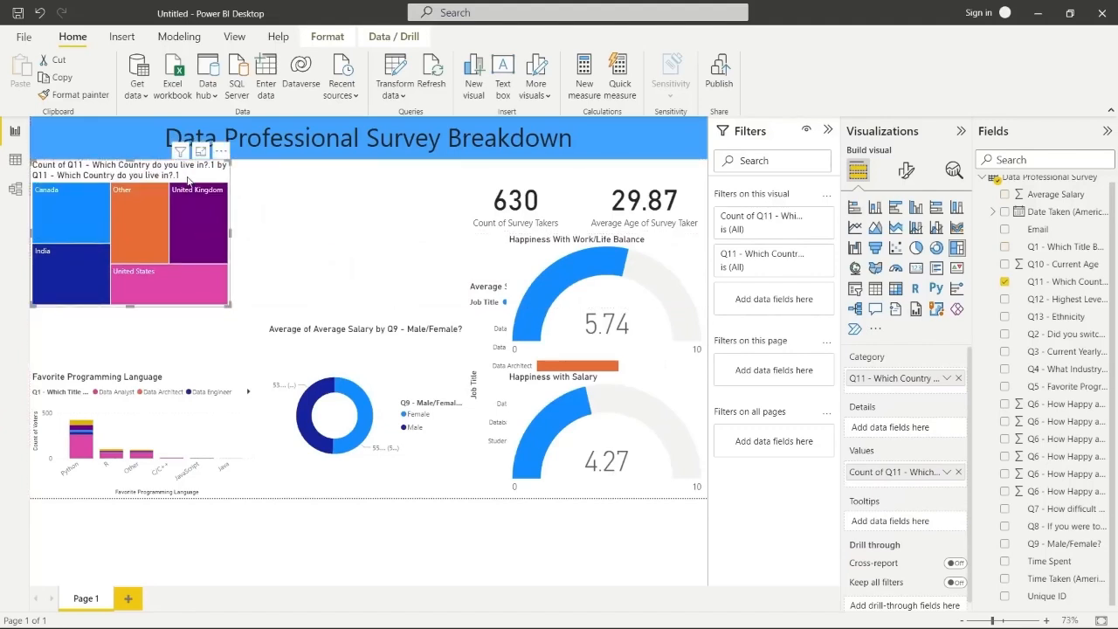
pyautogui.moveTo(232, 305)
pyautogui.mouseDown()
pyautogui.moveTo(214, 262)
pyautogui.moveTo(249, 297)
pyautogui.moveTo(248, 315)
pyautogui.moveTo(214, 297)
pyautogui.mouseUp()
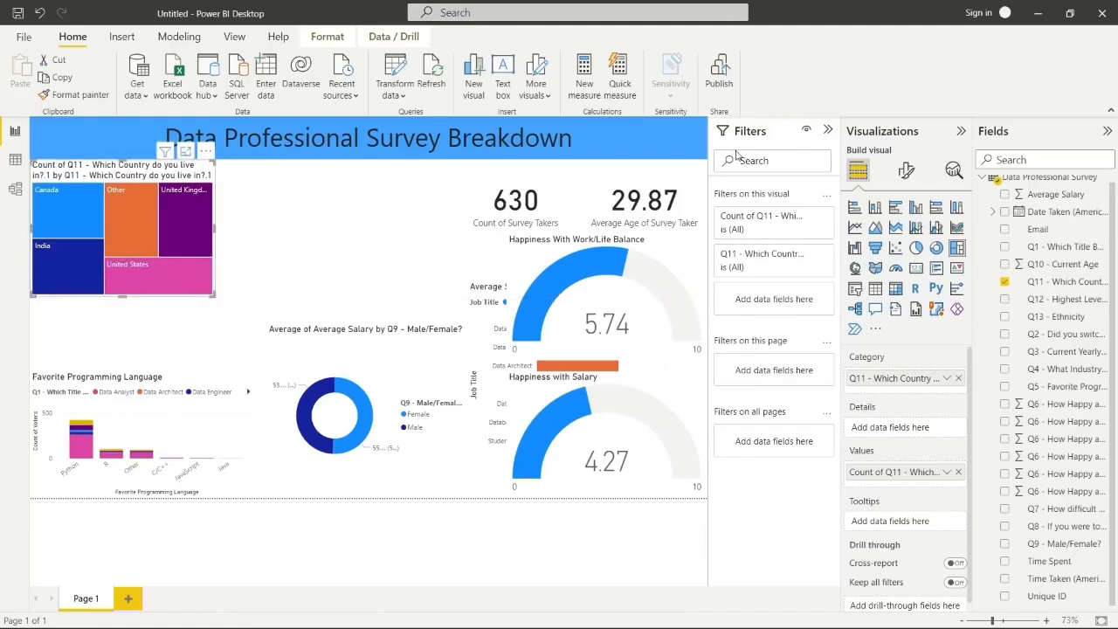
# Title the treemap "Country of Survey Takers"
pyautogui.click(906, 170)
pyautogui.click(905, 235)
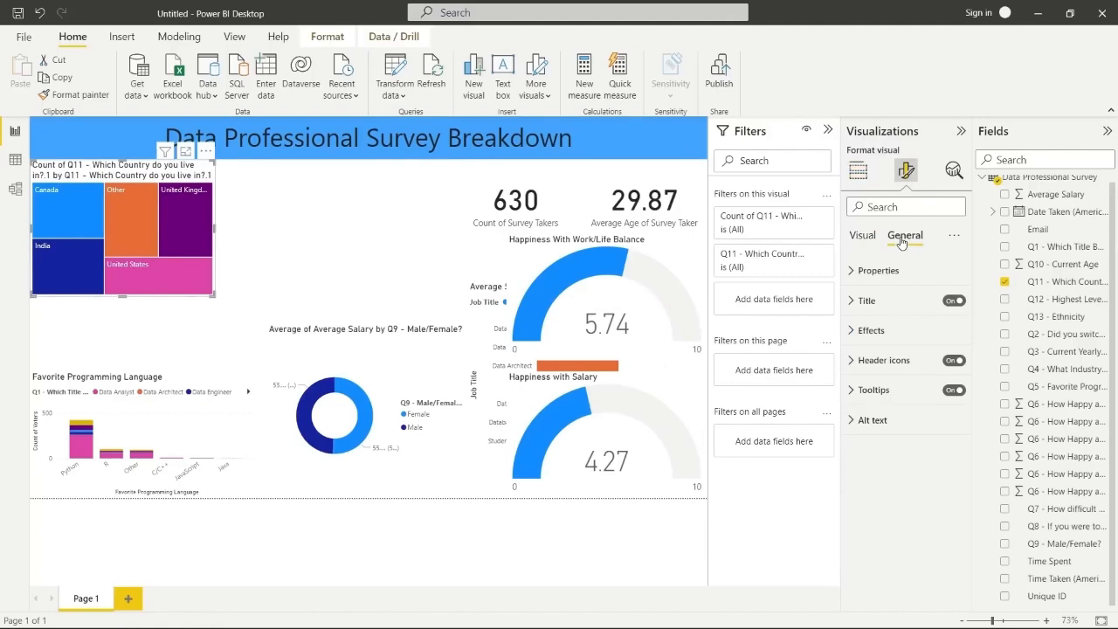
pyautogui.click(869, 301)
pyautogui.click(902, 344)
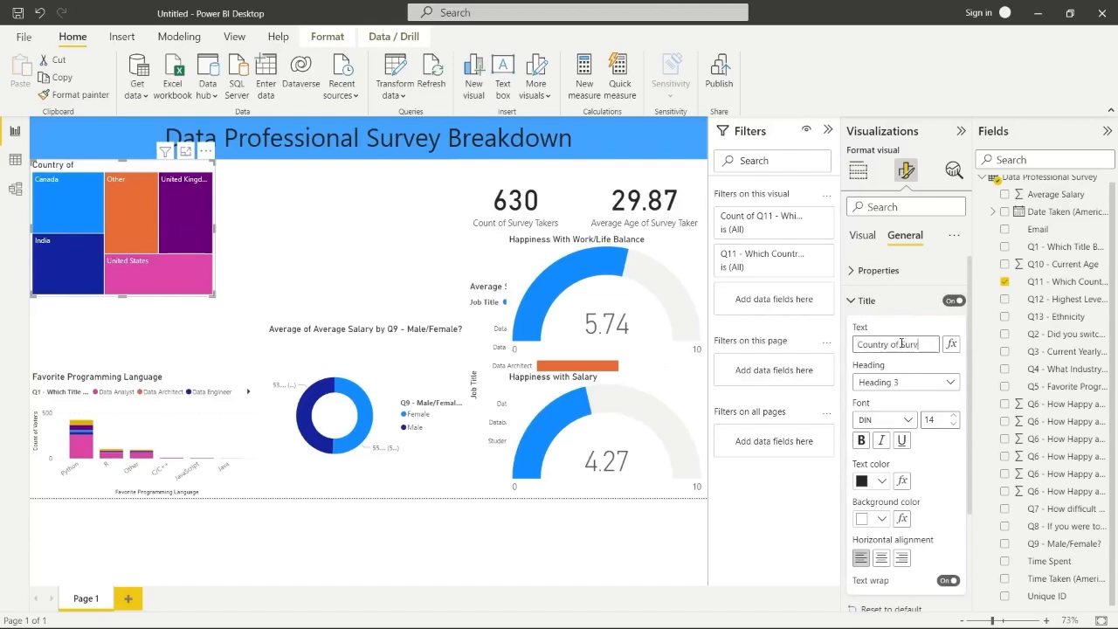
pyautogui.write('Country of Survey Takers')
pyautogui.click(869, 301)
pyautogui.click(367, 262)
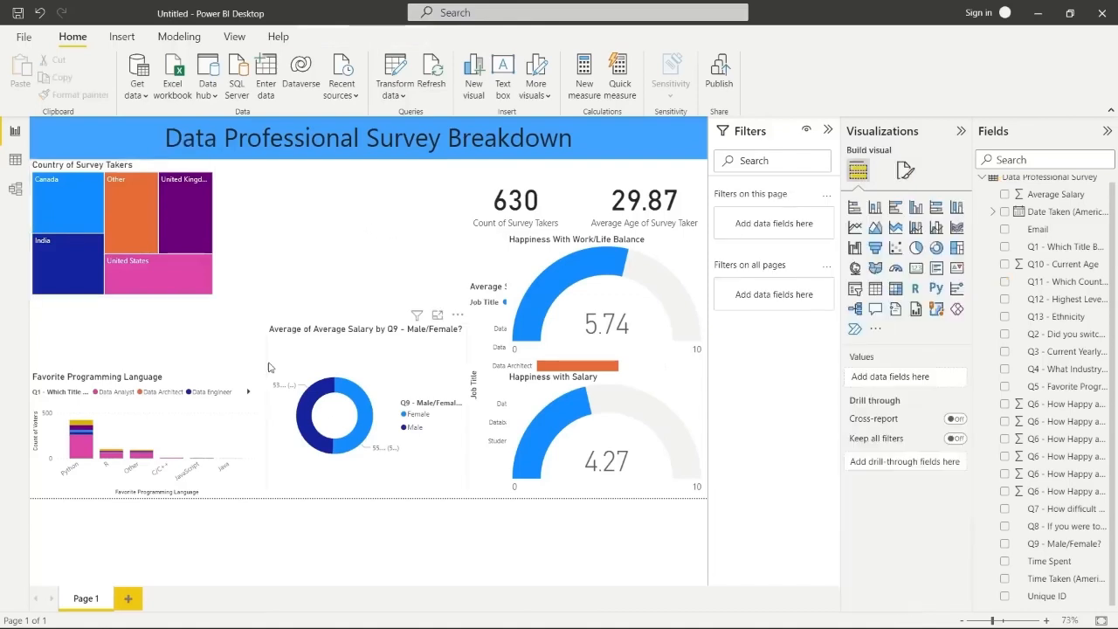
# Move the Average Salary By Job Title chart beside the country treemap and the gender salary donut over the Favorite Programming Language chart
pyautogui.click(161, 393)
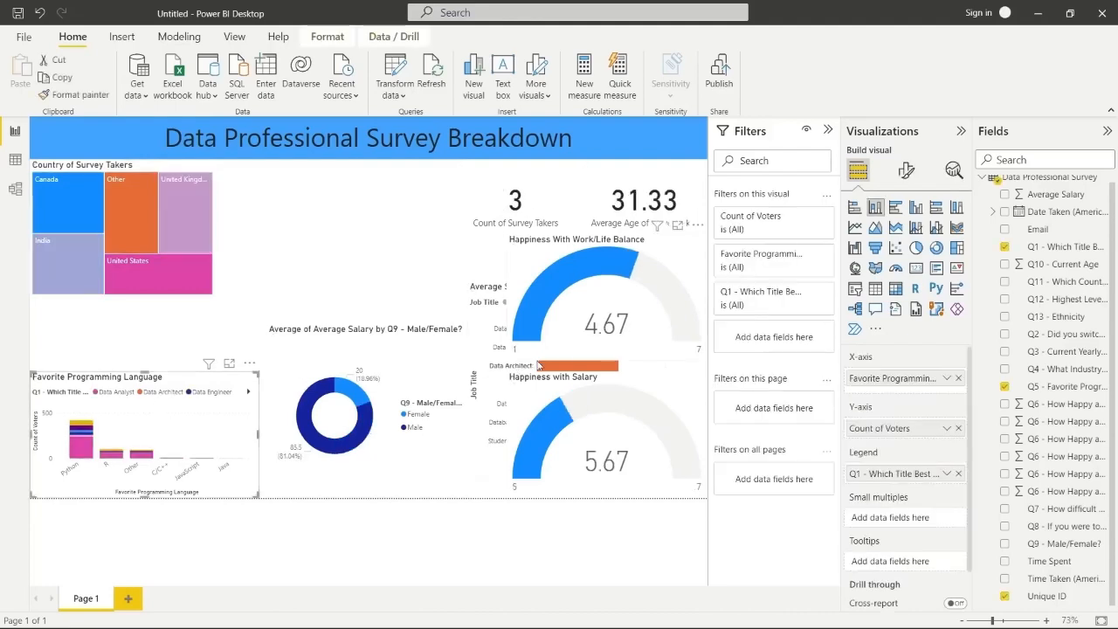
pyautogui.click(559, 351)
pyautogui.moveTo(486, 347); pyautogui.dragTo(248, 226)
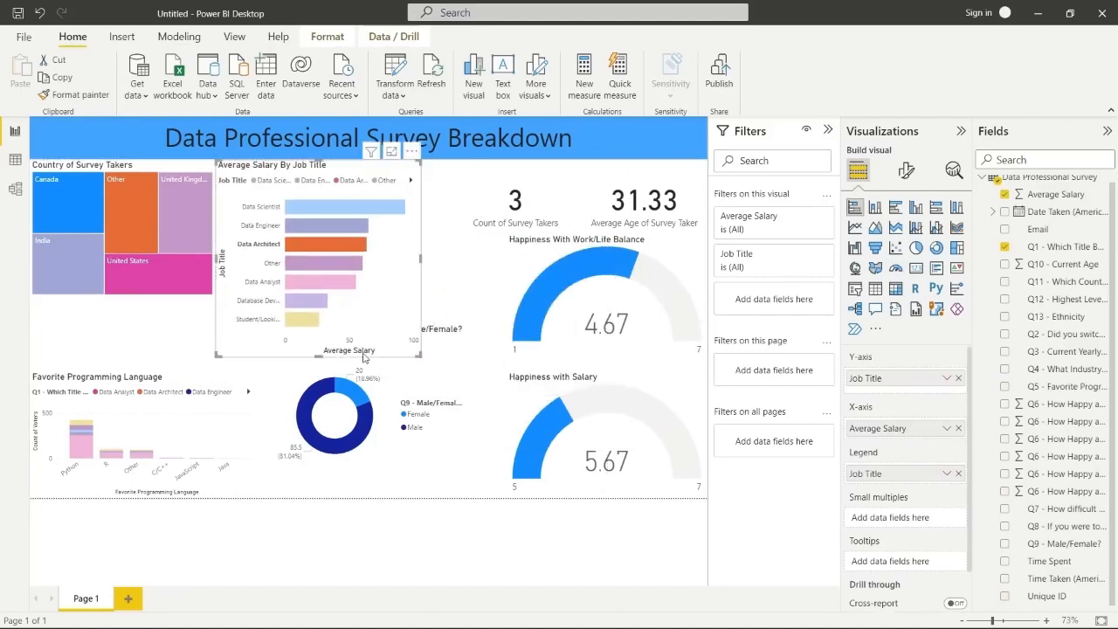
pyautogui.moveTo(358, 416); pyautogui.dragTo(600, 456)
pyautogui.moveTo(387, 245)
pyautogui.mouseDown()
pyautogui.moveTo(442, 240)
pyautogui.moveTo(402, 241)
pyautogui.mouseUp()
pyautogui.moveTo(567, 396); pyautogui.dragTo(138, 435)
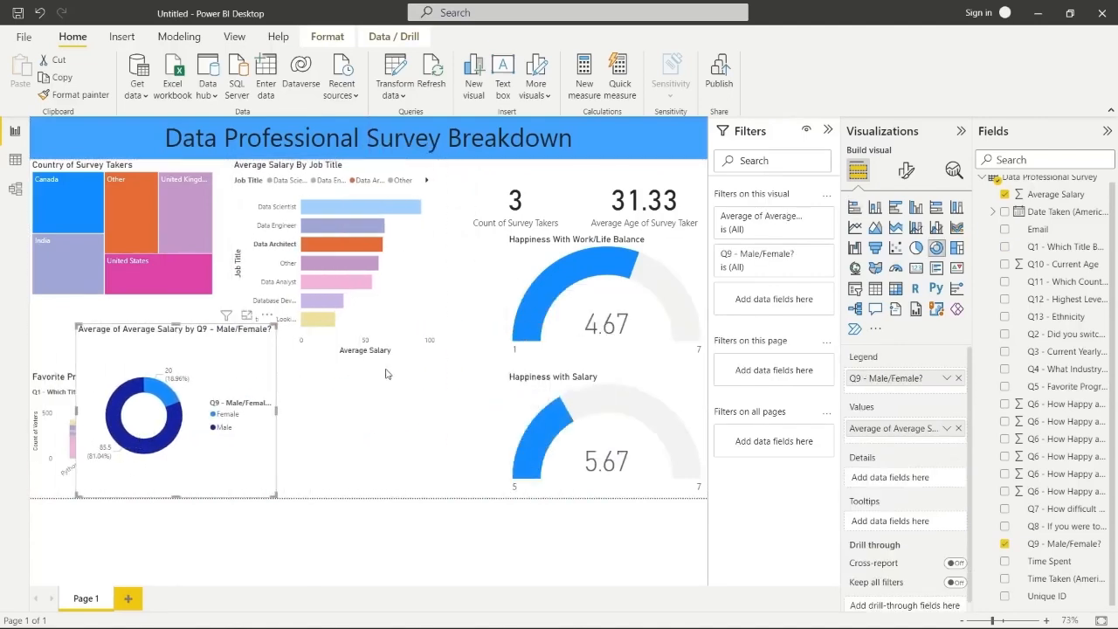
# Narrow the Count of Survey Takers and Average Age of Survey Taker cards from their left sides so they sit edge to edge
pyautogui.click(380, 274)
pyautogui.click(559, 203)
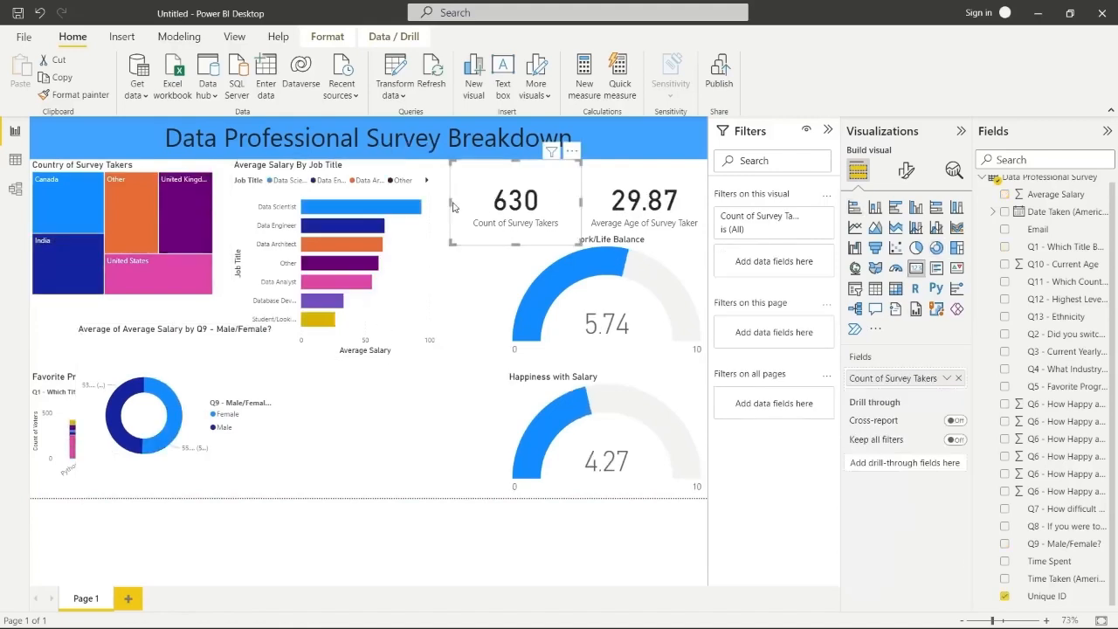
pyautogui.moveTo(450, 202); pyautogui.dragTo(485, 202)
pyautogui.click(627, 205)
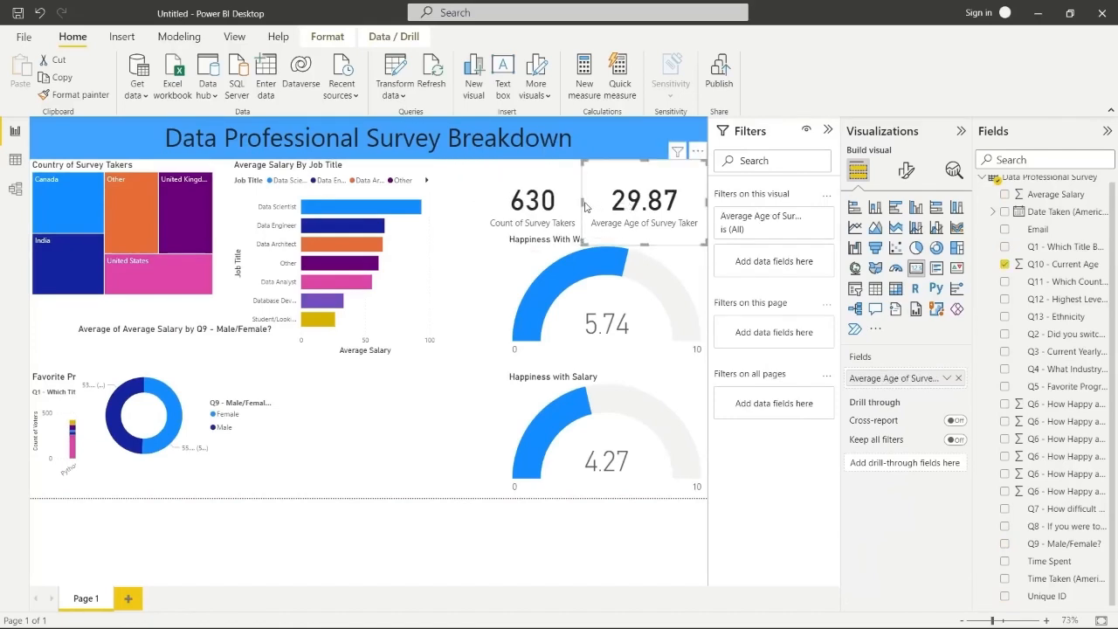
pyautogui.moveTo(582, 202)
pyautogui.mouseDown()
pyautogui.moveTo(636, 206)
pyautogui.moveTo(595, 204)
pyautogui.mouseUp()
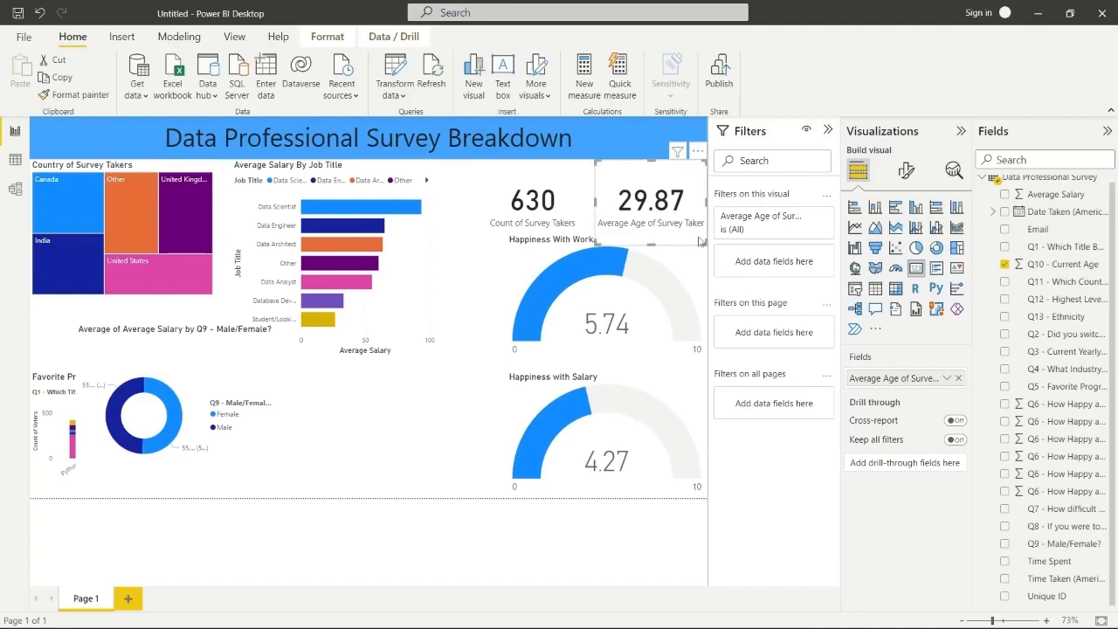
pyautogui.click(547, 202)
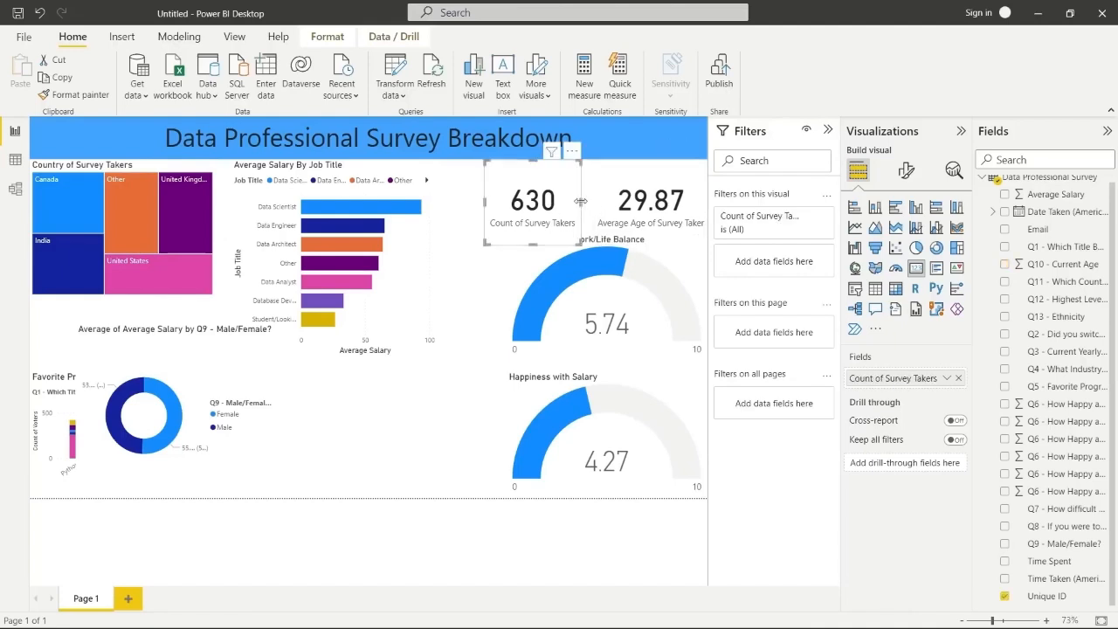
pyautogui.moveTo(586, 205); pyautogui.dragTo(599, 206)
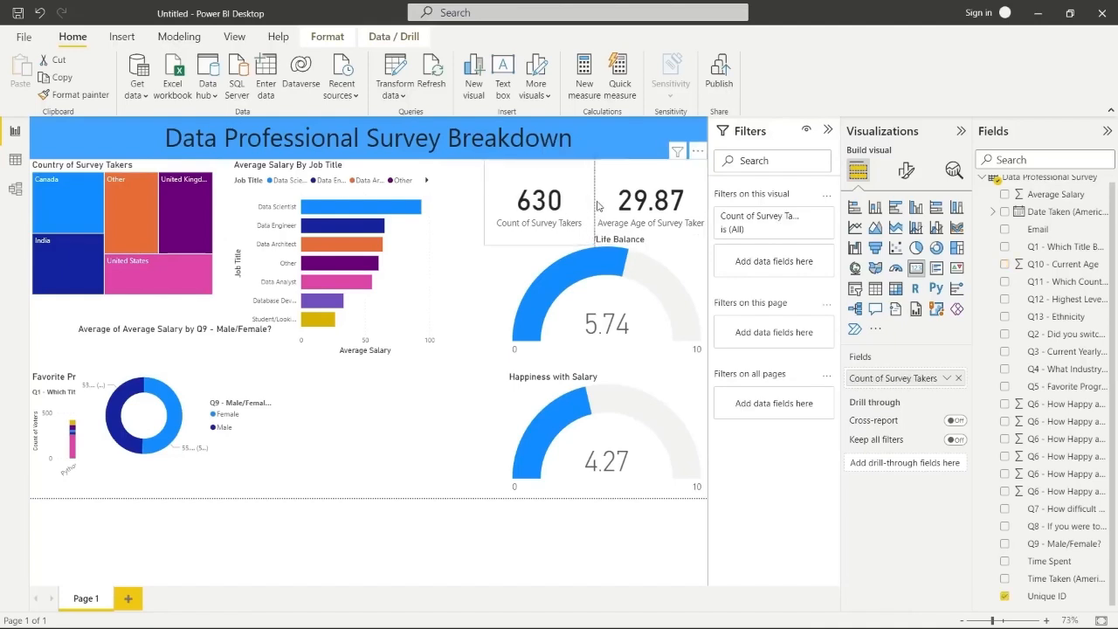
# Widen the Happiness With Work/Life Balance and Happiness with Salary gauges slightly leftward so their left edges line up
pyautogui.click(540, 278)
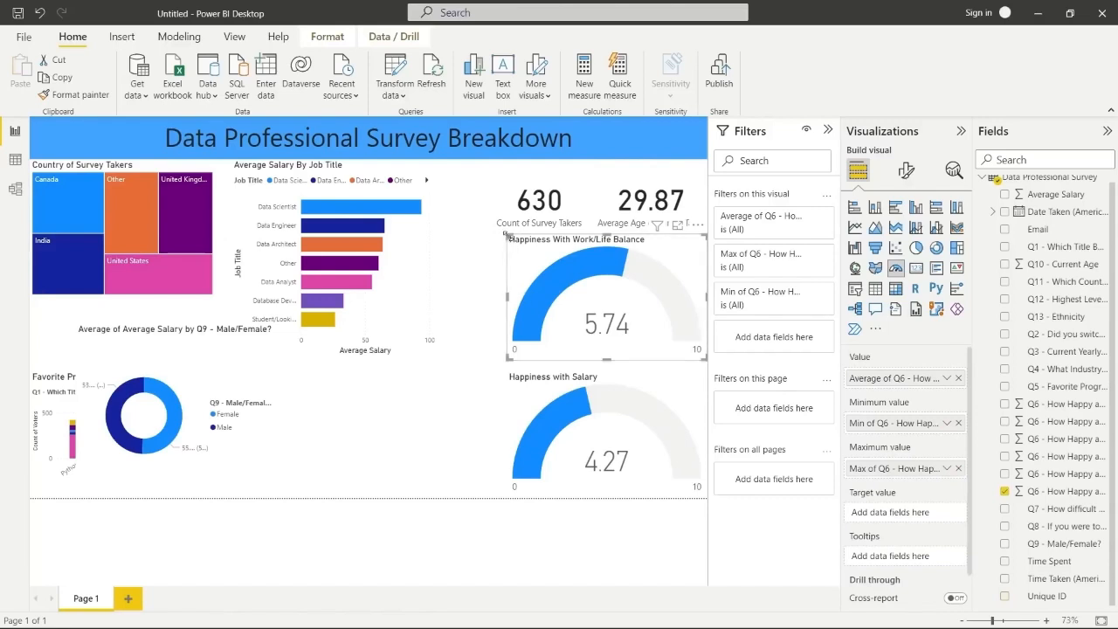
pyautogui.moveTo(504, 234); pyautogui.dragTo(491, 228)
pyautogui.moveTo(546, 266); pyautogui.dragTo(547, 272)
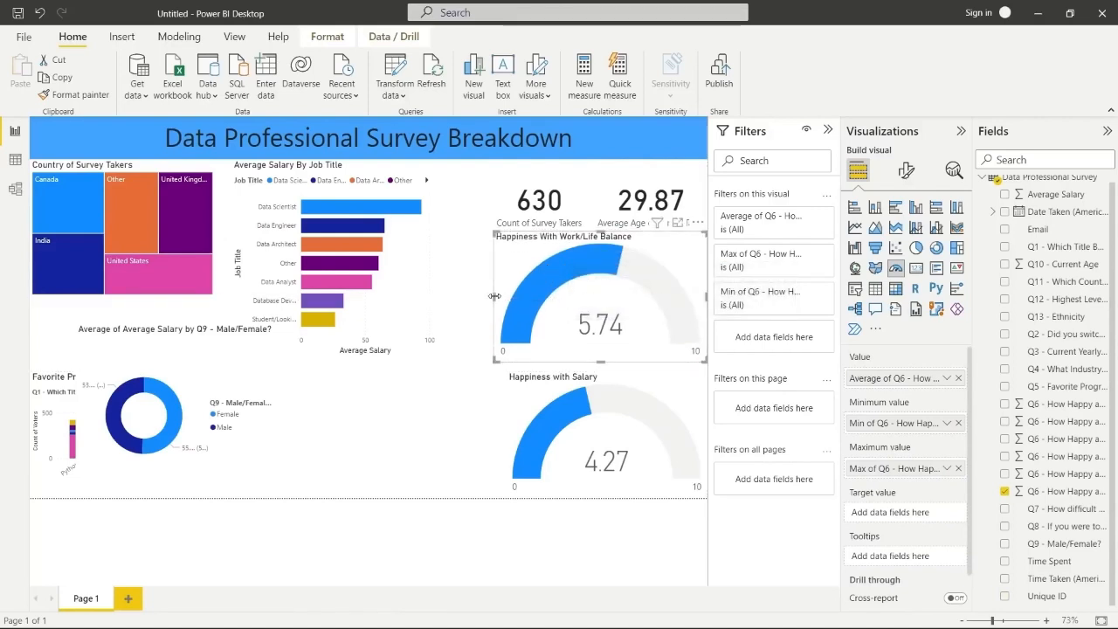
pyautogui.moveTo(494, 297); pyautogui.dragTo(501, 301)
pyautogui.moveTo(499, 302); pyautogui.dragTo(495, 301)
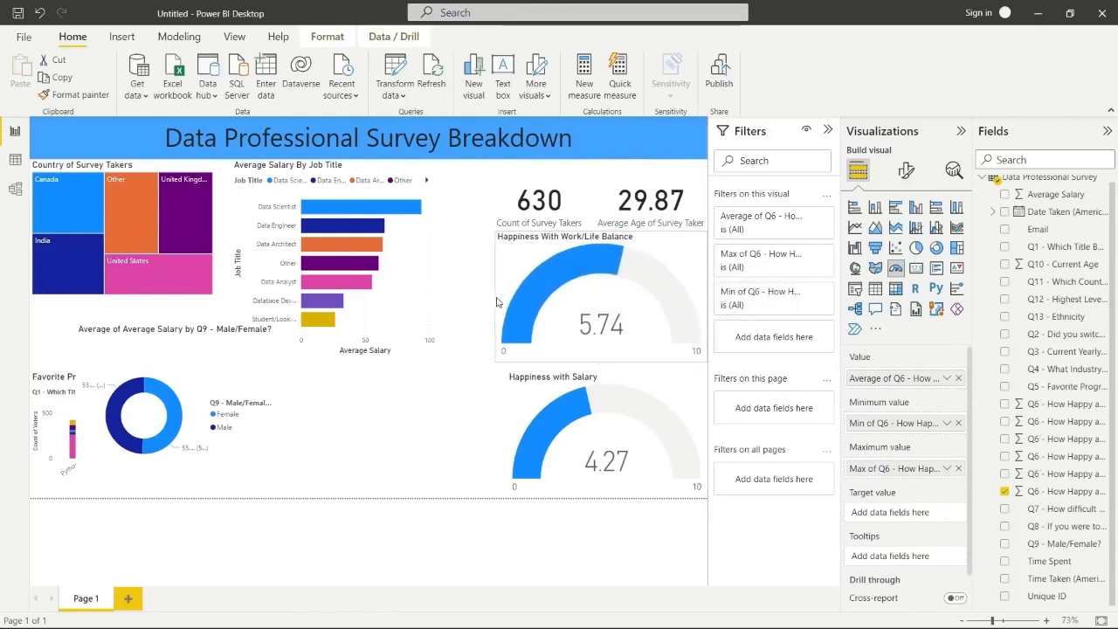
pyautogui.click(511, 431)
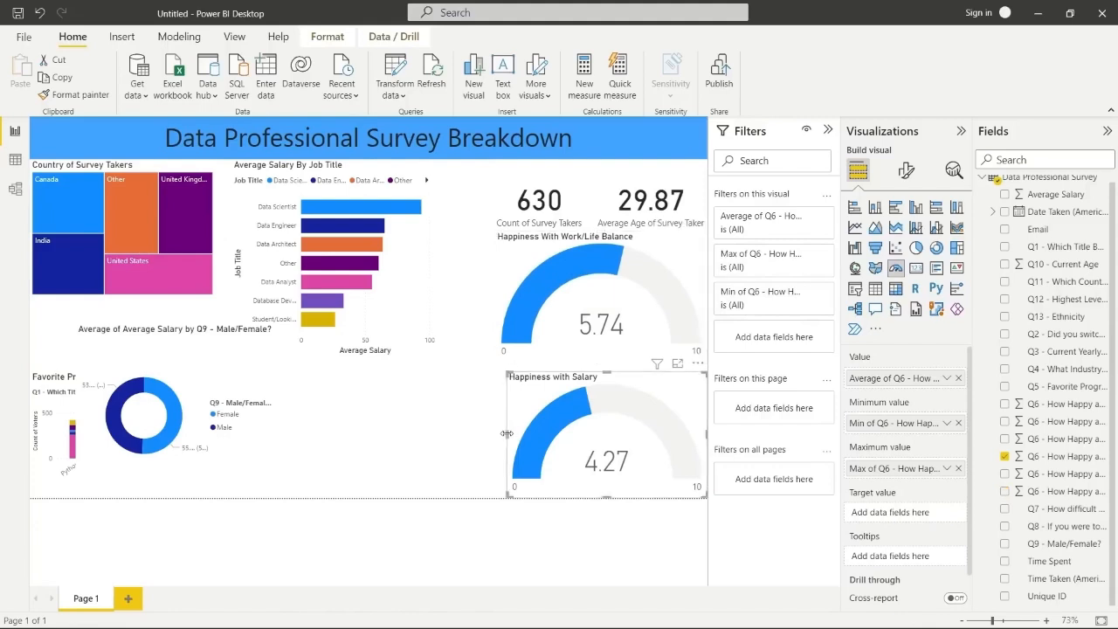
pyautogui.moveTo(508, 433); pyautogui.dragTo(495, 434)
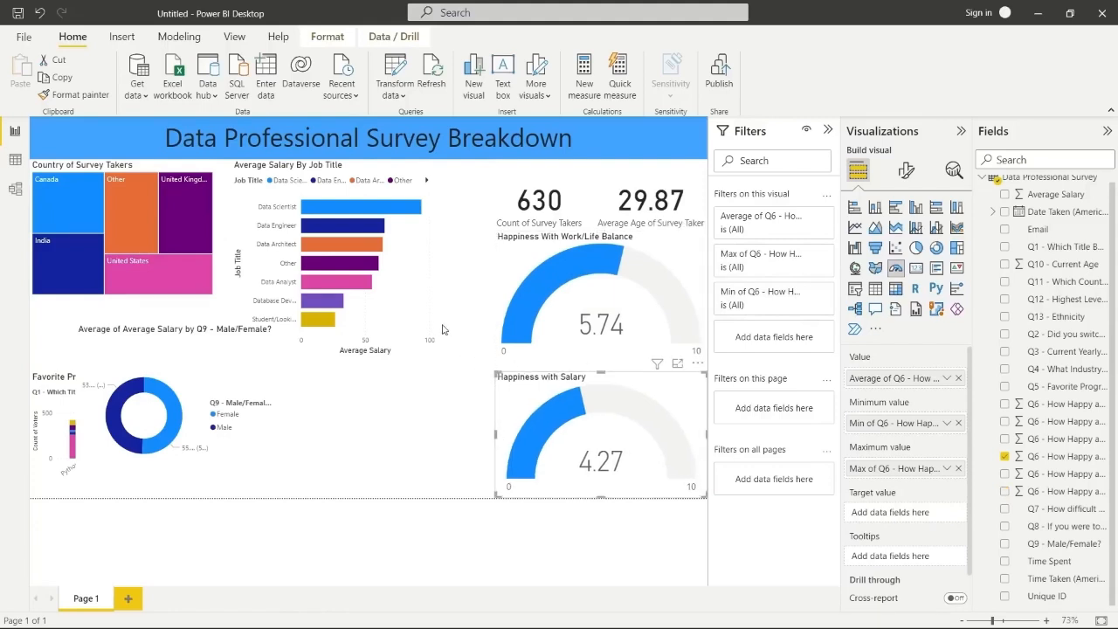
# Shift the Average Salary By Job Title chart toward the gauges, stretch it down to the page's bottom edge, and widen it leftward
pyautogui.click(442, 329)
pyautogui.moveTo(387, 313); pyautogui.dragTo(440, 313)
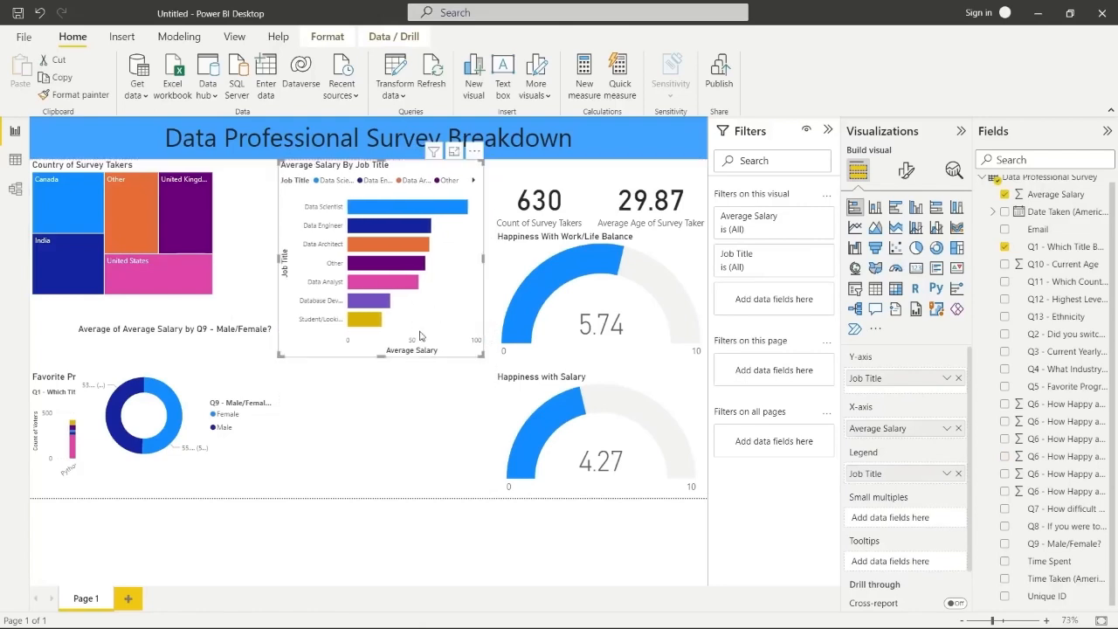
pyautogui.moveTo(381, 356); pyautogui.dragTo(394, 500)
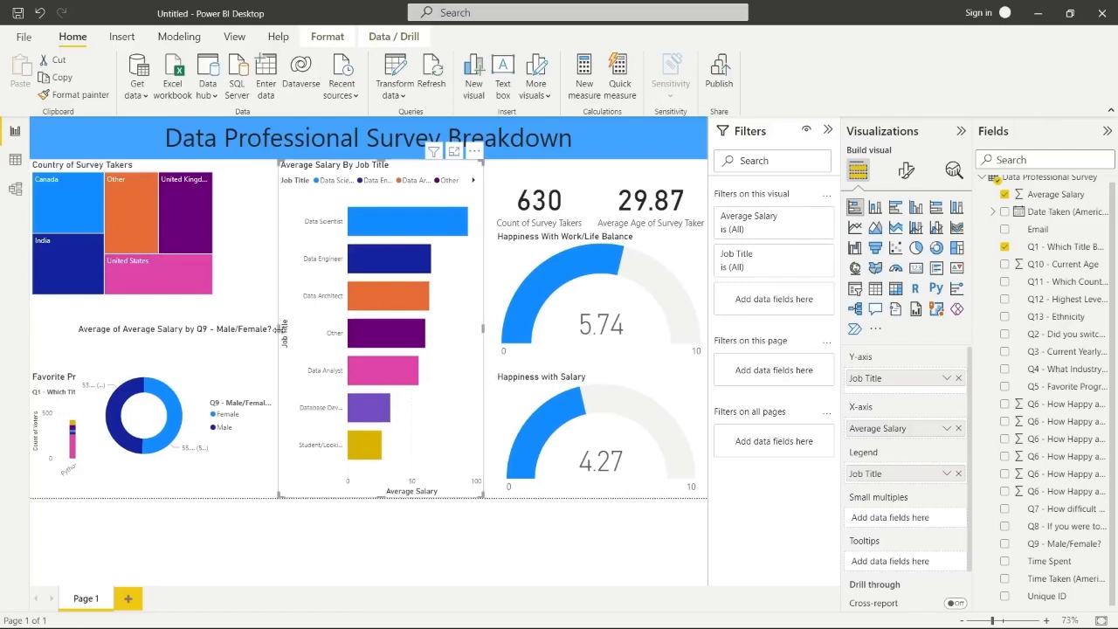
pyautogui.moveTo(280, 328); pyautogui.dragTo(260, 350)
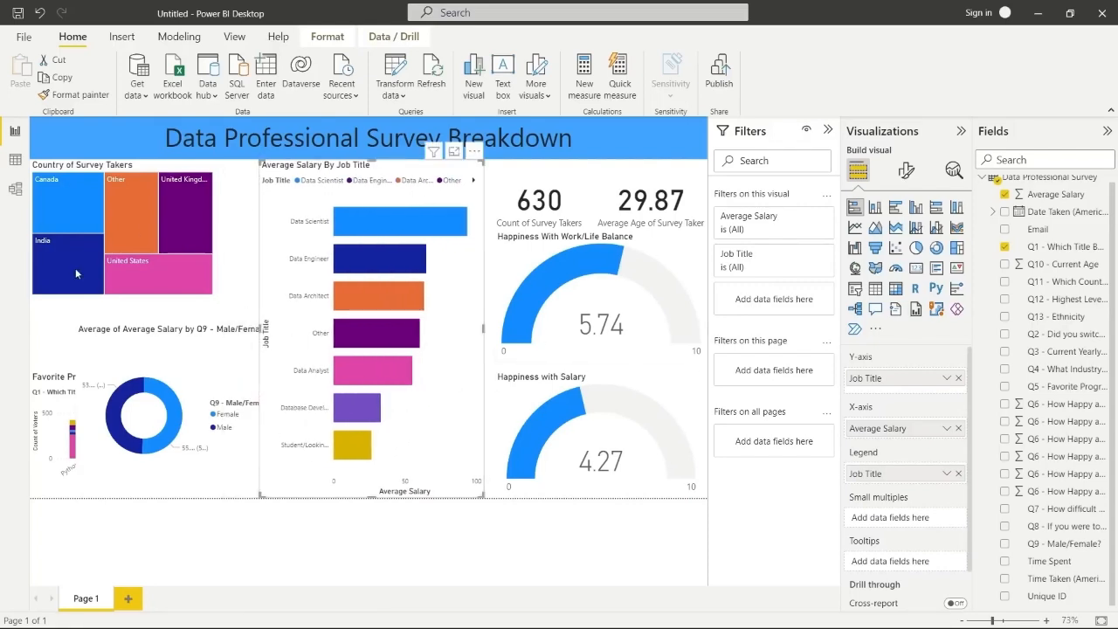
# Shrink the gender salary donut slightly and lower the Happiness With Work/Life Balance gauge a little below the cards
pyautogui.click(173, 382)
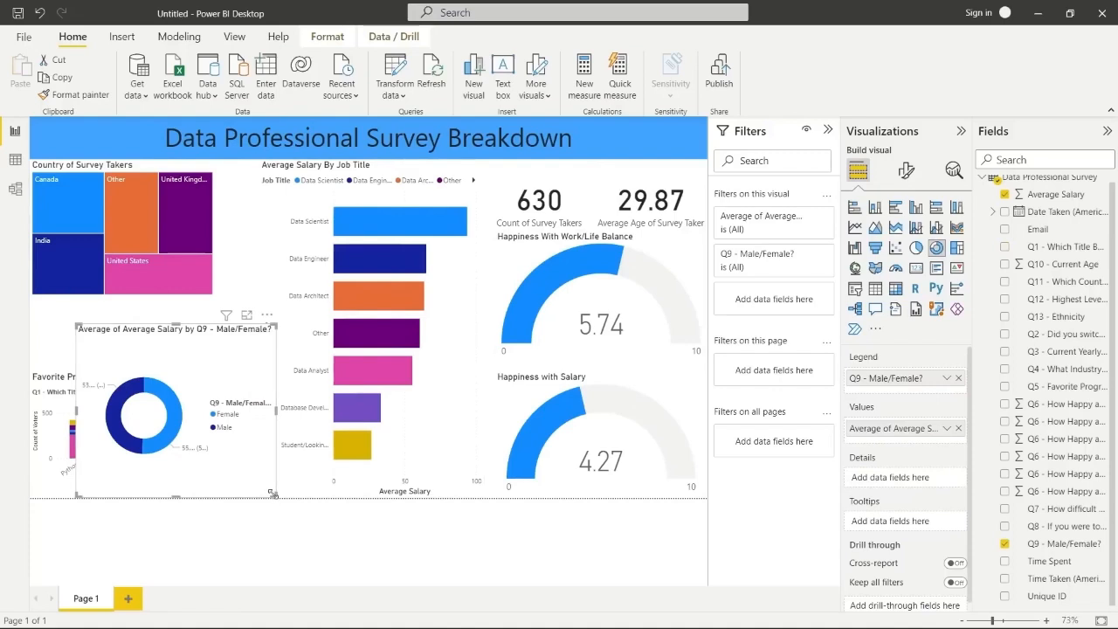
pyautogui.moveTo(273, 494); pyautogui.dragTo(266, 490)
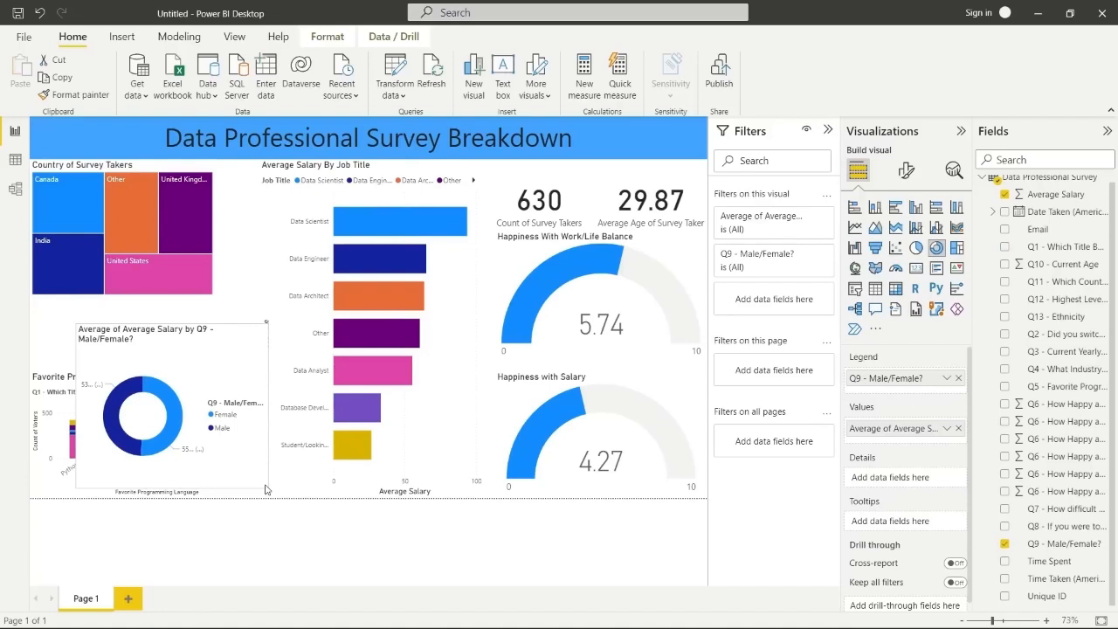
pyautogui.click(642, 315)
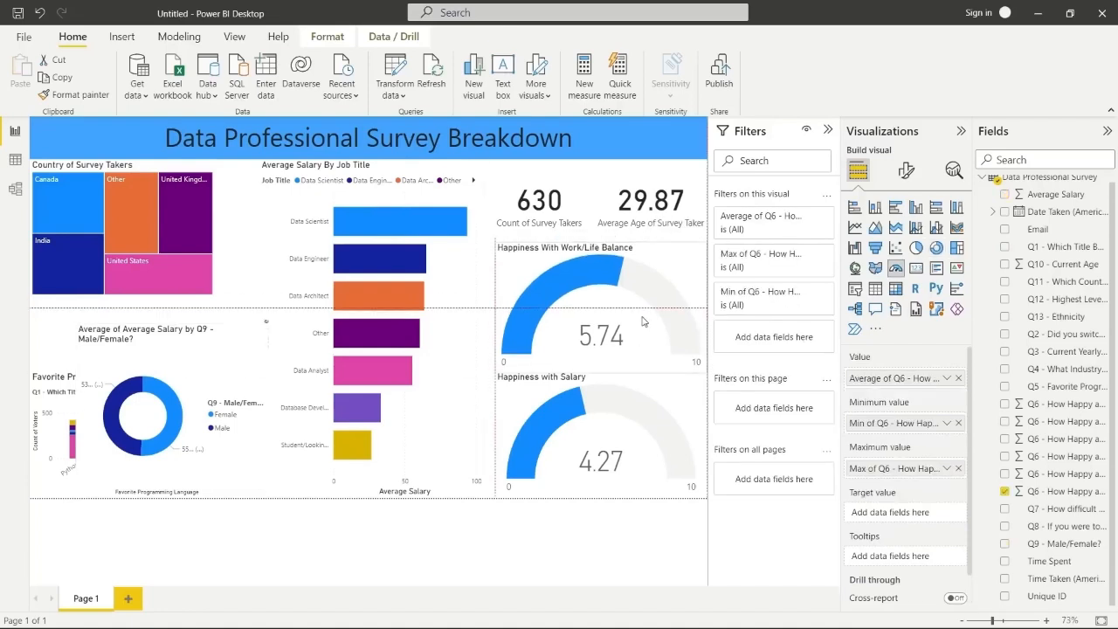
pyautogui.moveTo(642, 320); pyautogui.dragTo(643, 318)
# Move the gender salary donut over the gauges and extend the Favorite Programming Language chart upward to the country treemap
pyautogui.click(477, 314)
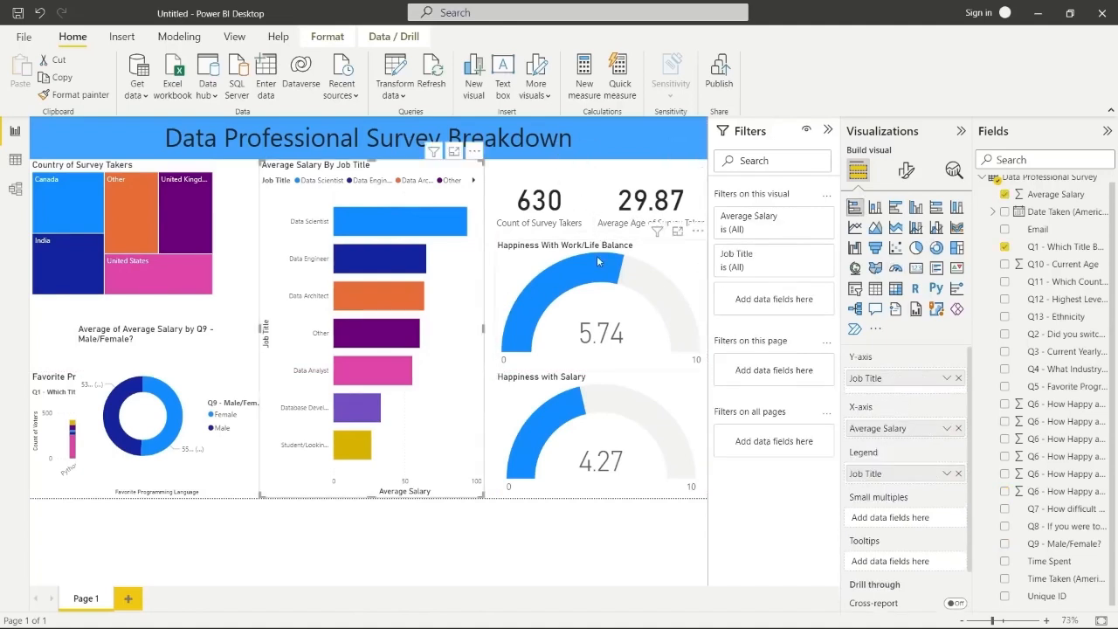
pyautogui.moveTo(155, 356); pyautogui.dragTo(613, 209)
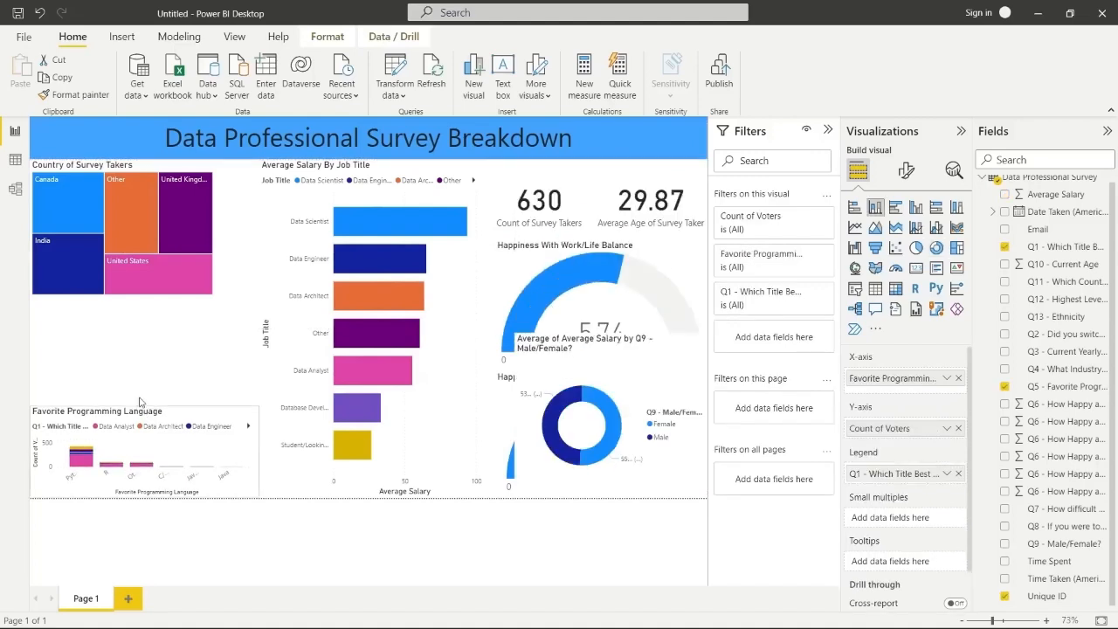
pyautogui.moveTo(142, 402); pyautogui.dragTo(127, 299)
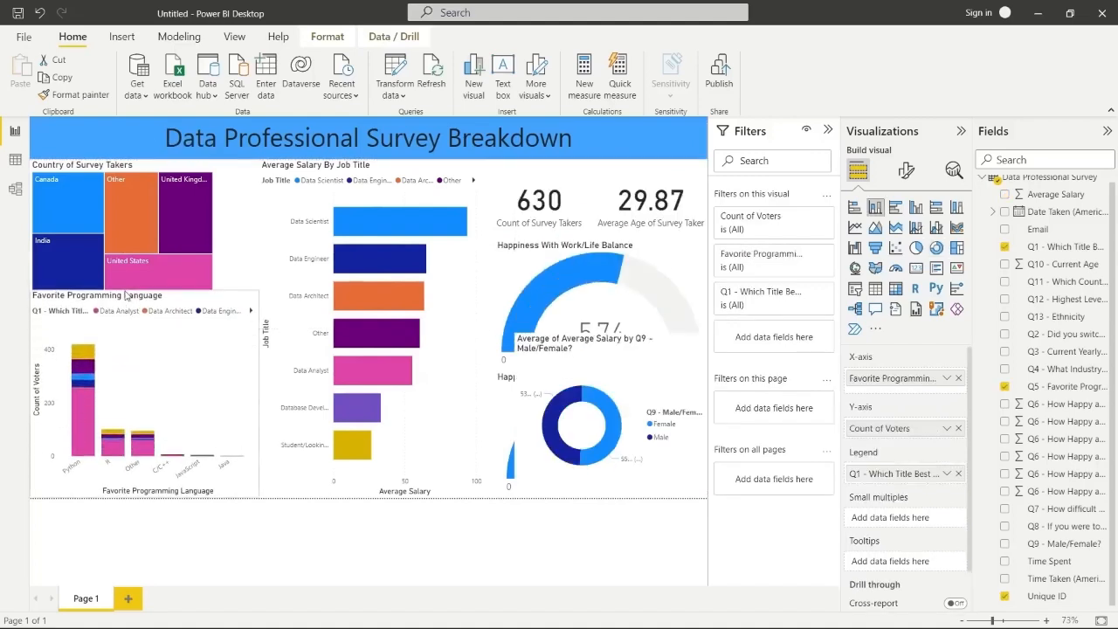
# Shorten the Average Salary By Job Title chart and fit the gender salary donut beneath it, widened to the gauges
pyautogui.click(329, 345)
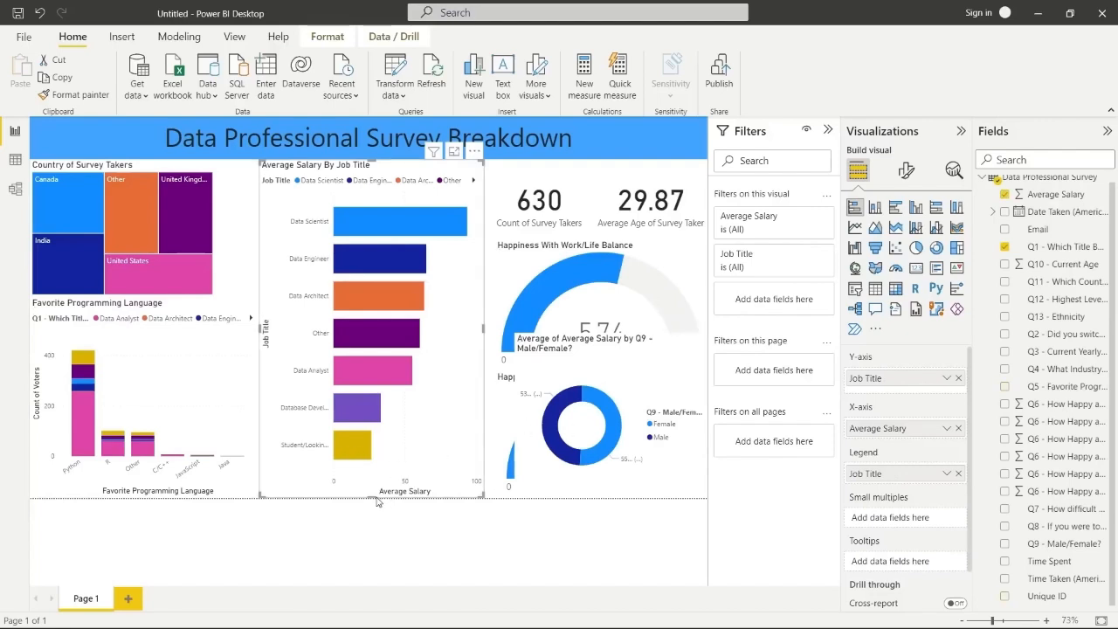
pyautogui.moveTo(377, 501); pyautogui.dragTo(370, 343)
pyautogui.moveTo(571, 424); pyautogui.dragTo(315, 425)
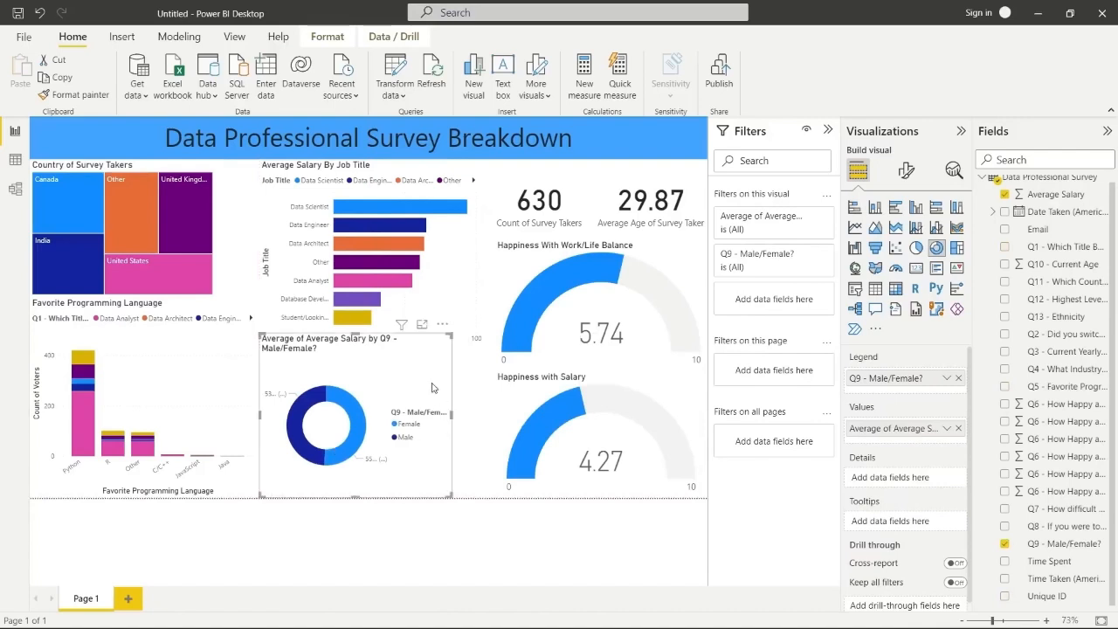
pyautogui.moveTo(451, 416); pyautogui.dragTo(495, 417)
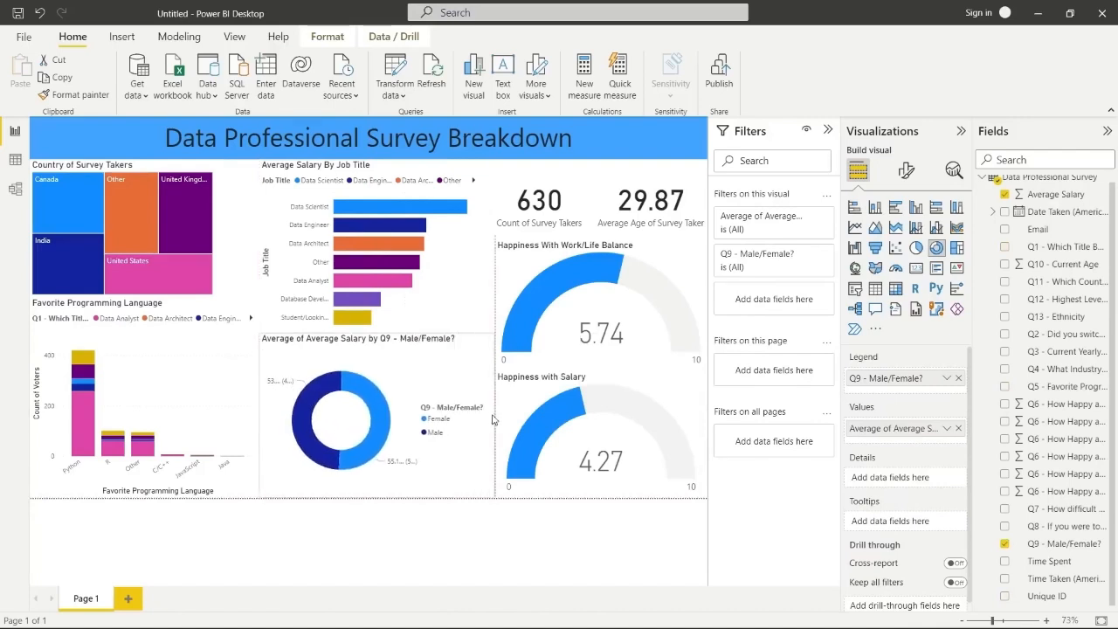
pyautogui.moveTo(380, 332); pyautogui.dragTo(381, 356)
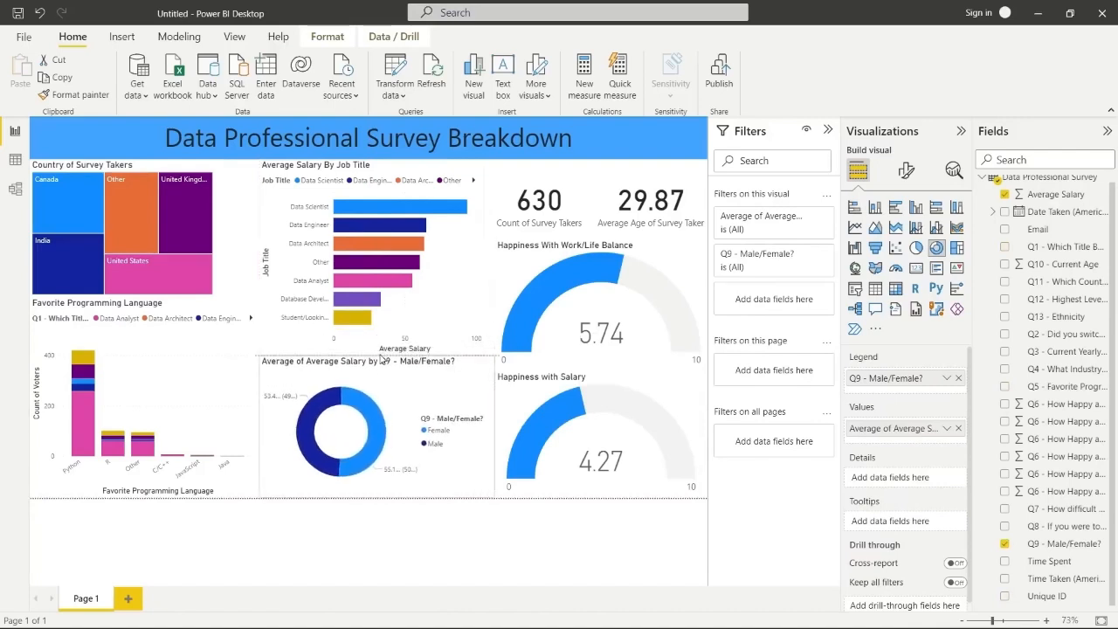
# Widen the Average Salary By Job Title chart slightly leftward toward the country treemap
pyautogui.click(384, 346)
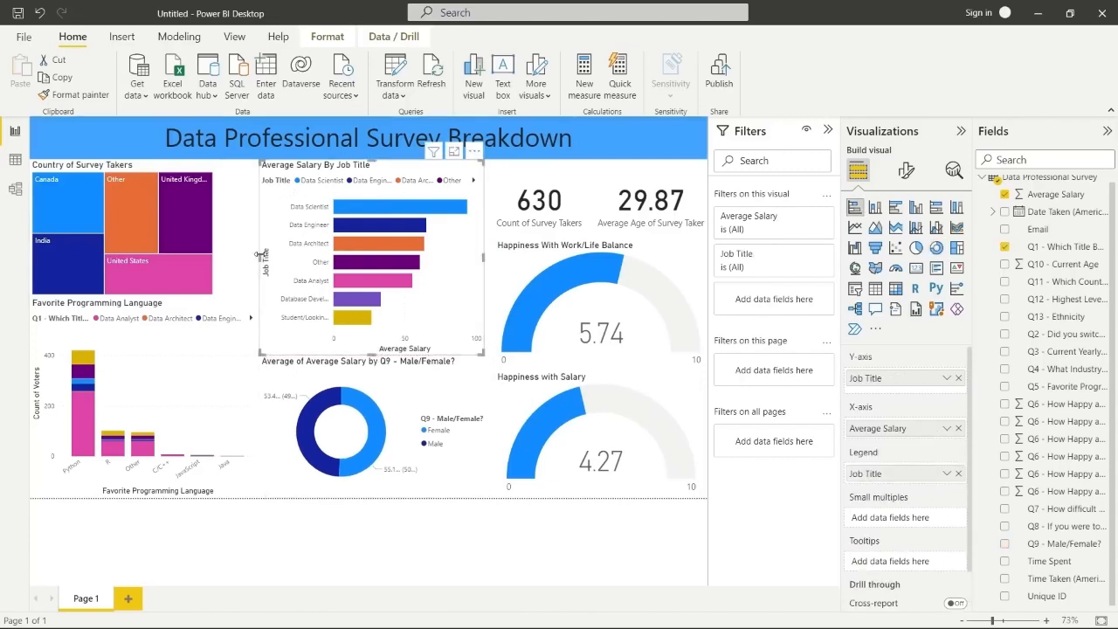
pyautogui.moveTo(259, 254); pyautogui.dragTo(250, 261)
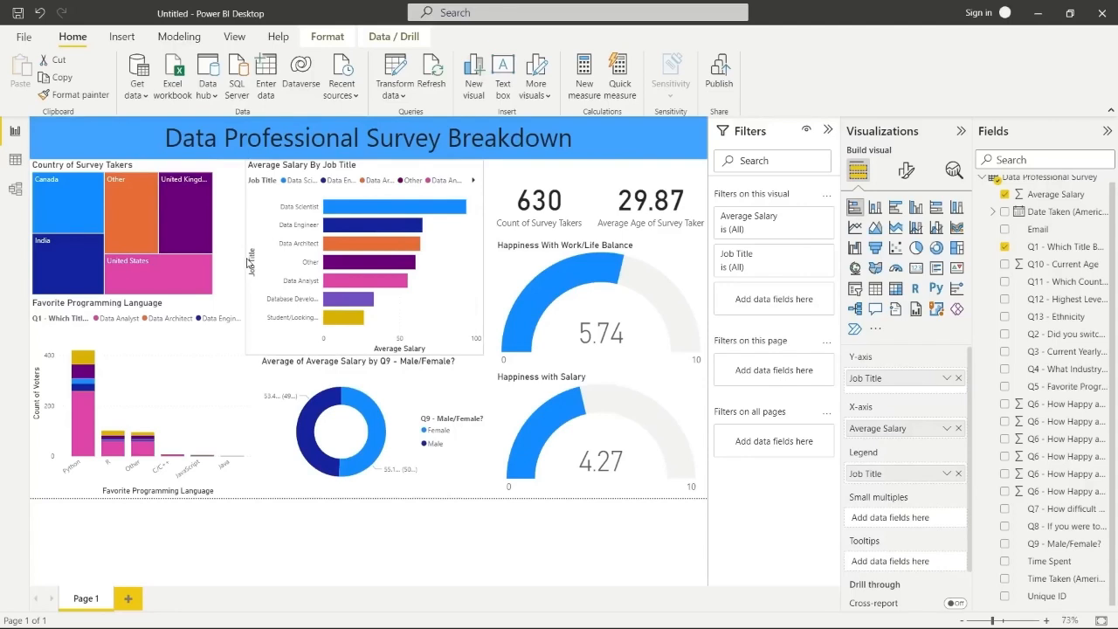
pyautogui.click(340, 533)
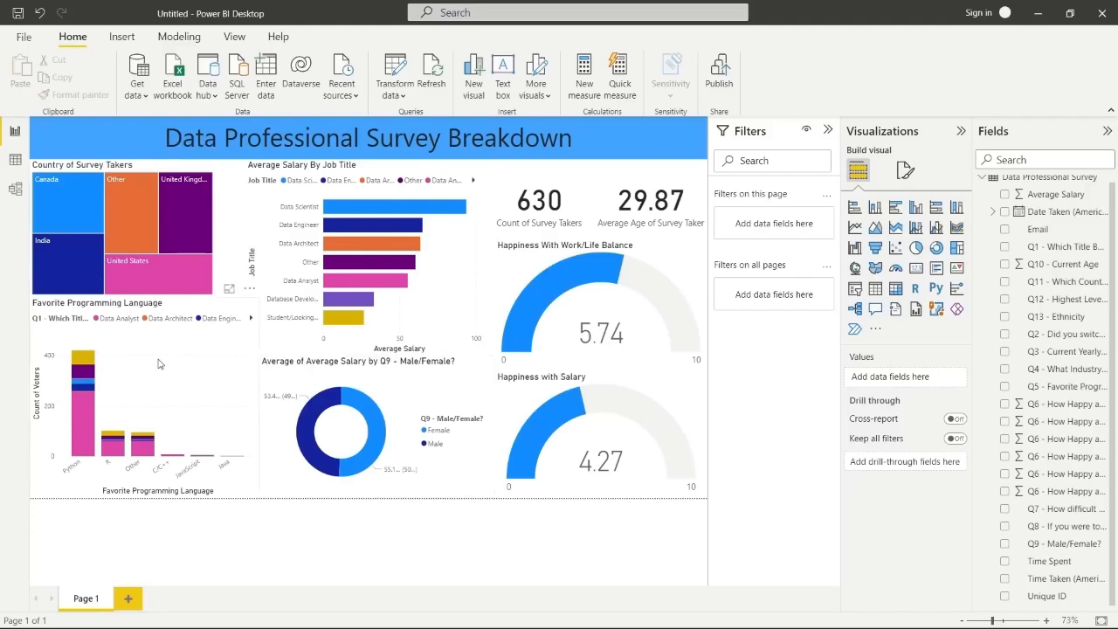
# Title the donut chart "Average Salary by Gender"
pyautogui.click(300, 367)
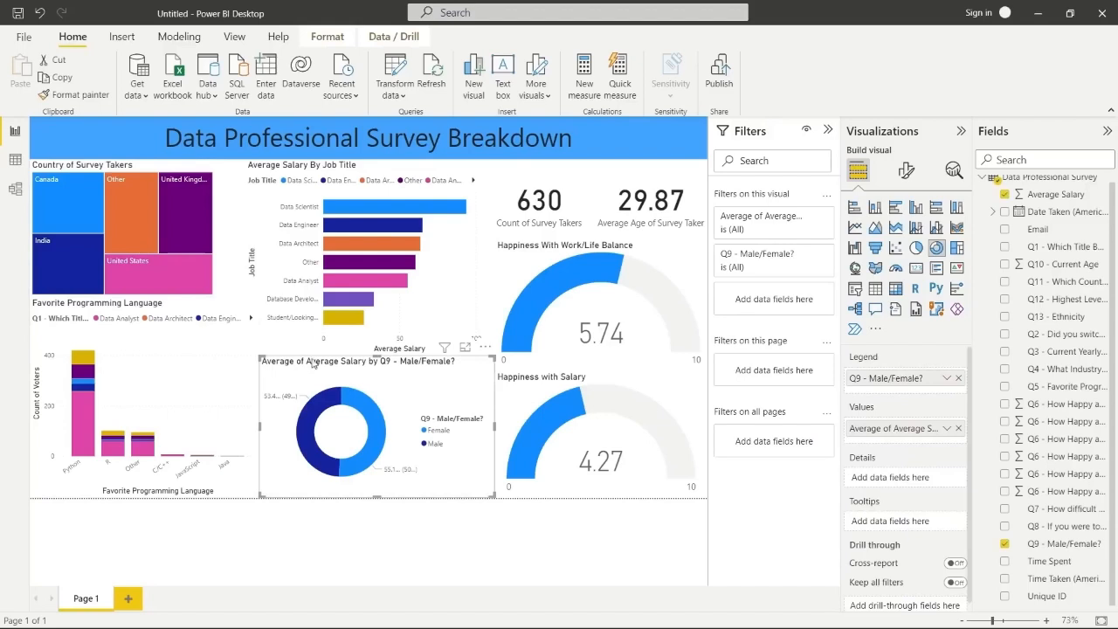
pyautogui.click(903, 170)
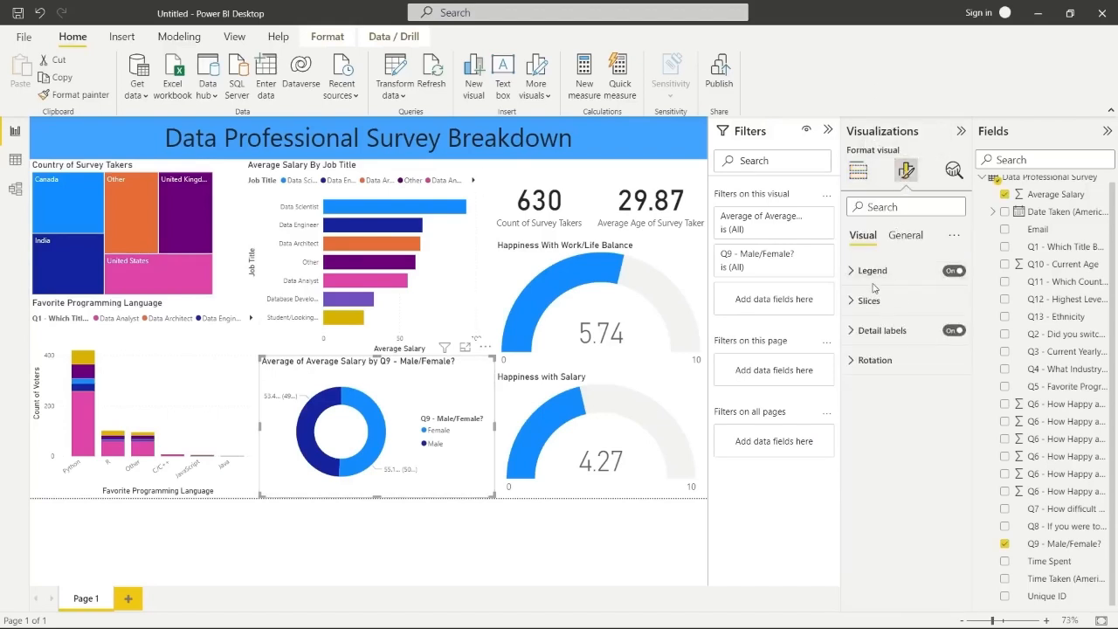
pyautogui.click(905, 236)
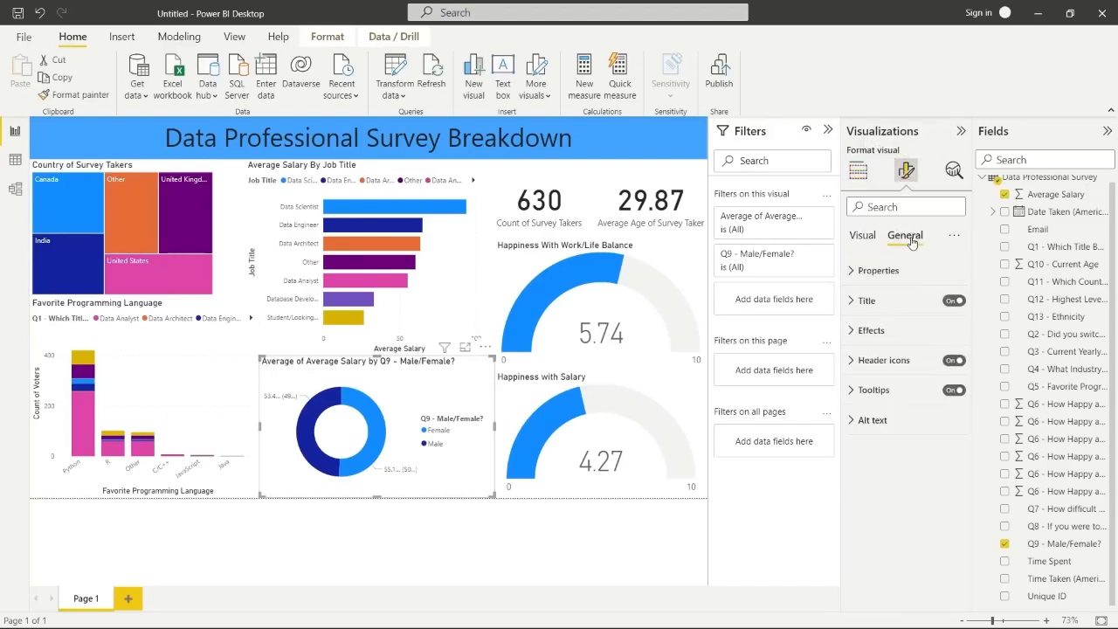
pyautogui.click(875, 301)
pyautogui.tripleClick(891, 344)
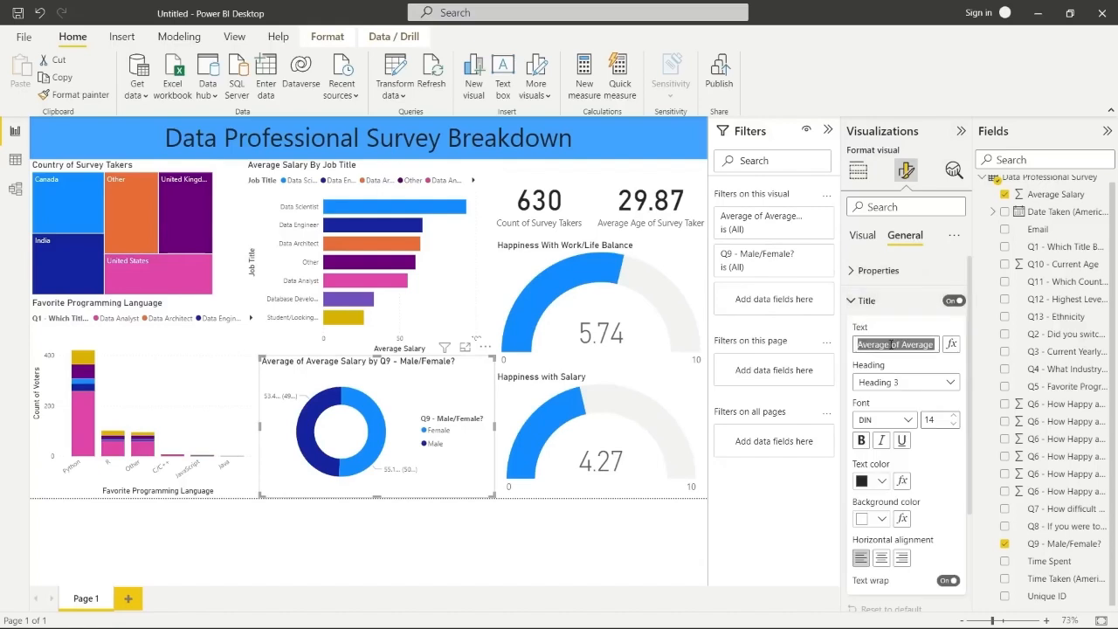
pyautogui.write('Avera')
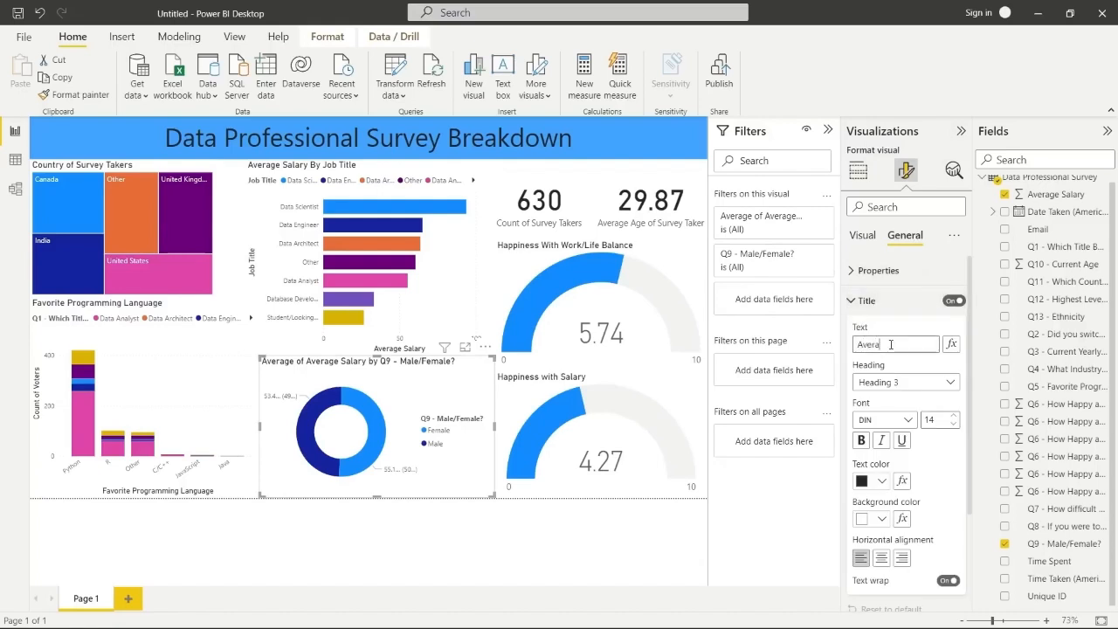
pyautogui.write('ge Salary by Gender')
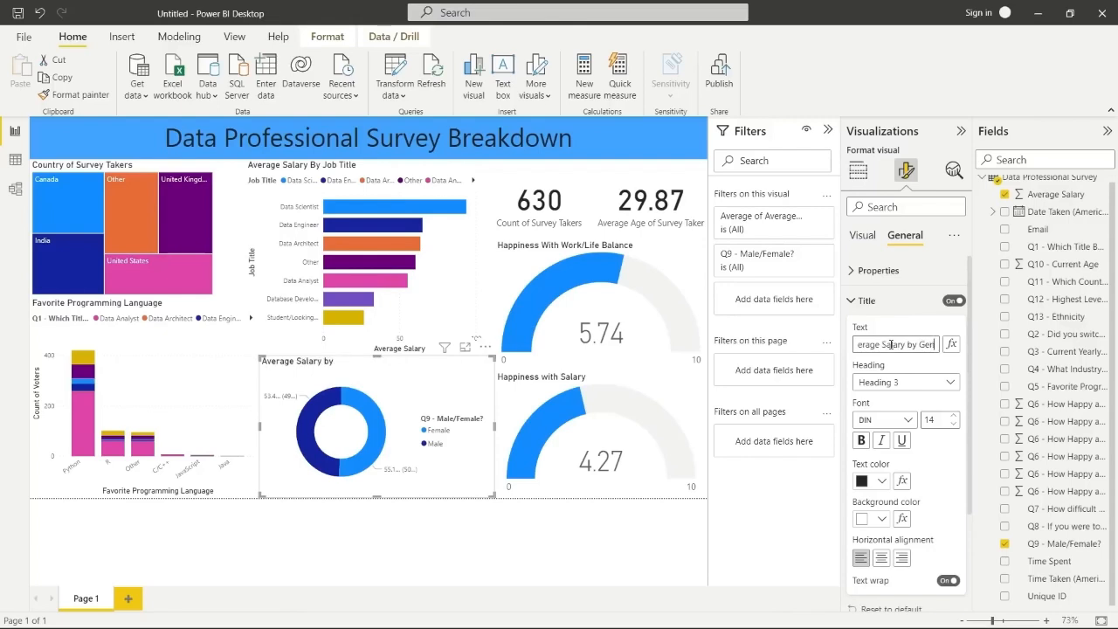
# Change the donut chart's title to "Average Salary by Sex"
pyautogui.press('BackSpace')
pyautogui.press('BackSpace')
pyautogui.press('BackSpace')
pyautogui.press('BackSpace')
pyautogui.press('BackSpace')
pyautogui.press('BackSpace')
pyautogui.write('Sex')
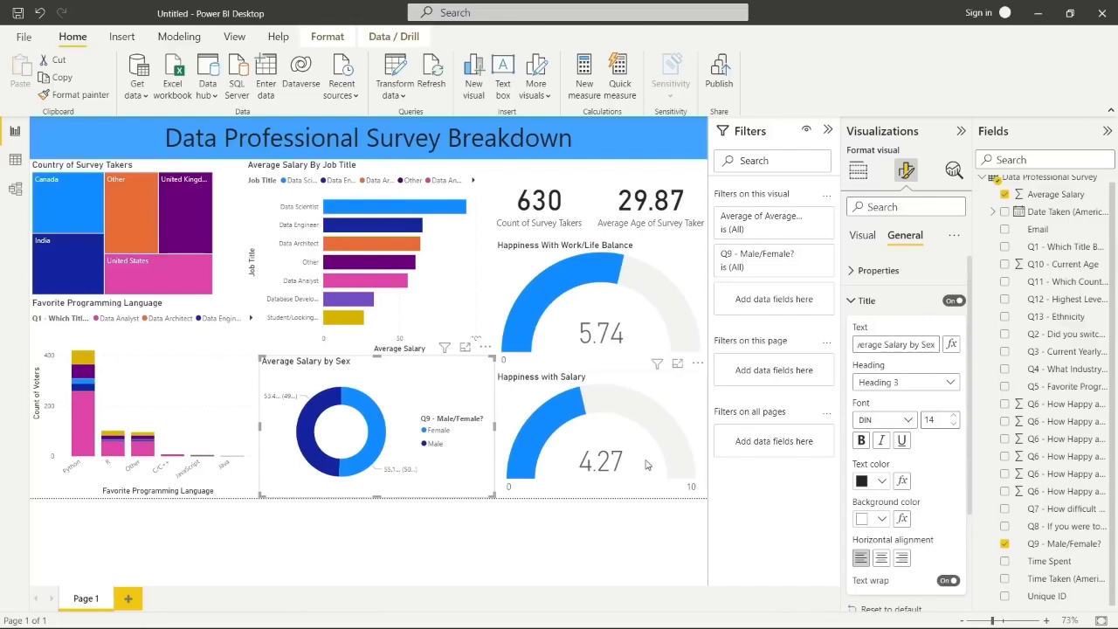
pyautogui.click(489, 556)
pyautogui.click(376, 443)
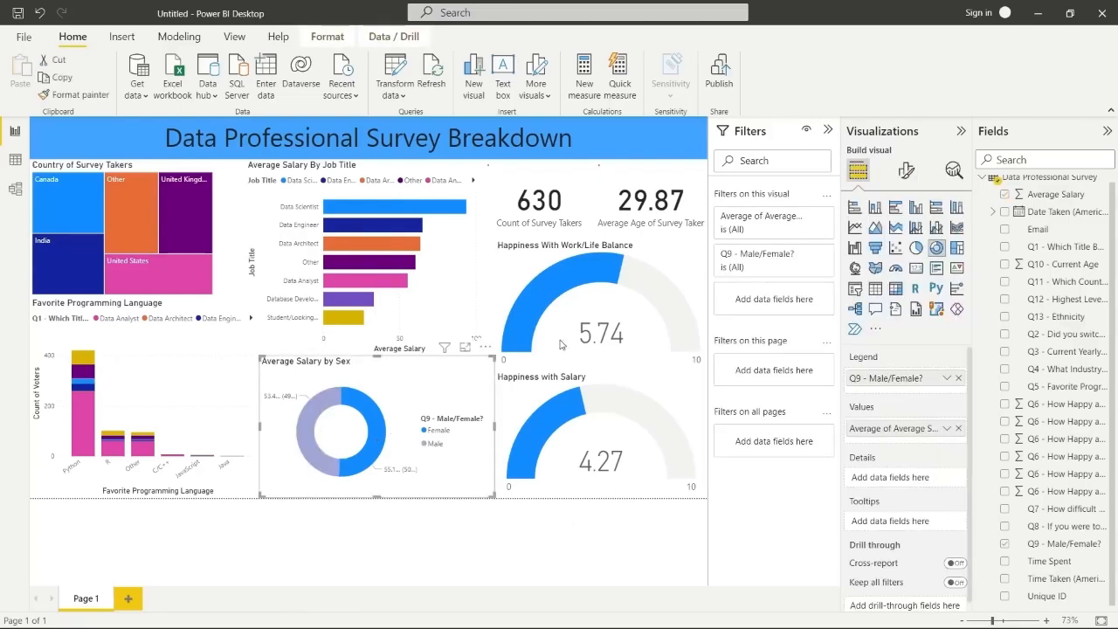
pyautogui.click(408, 408)
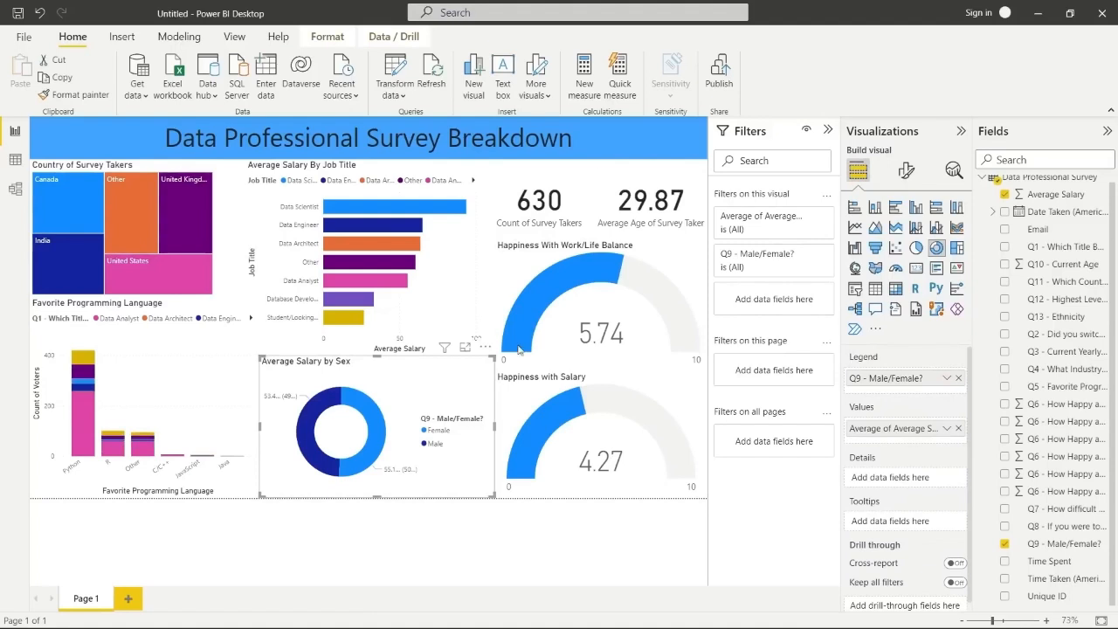
# Try the donut's detail labels at the Inside position and switched off, and restore them to Outside
pyautogui.click(904, 172)
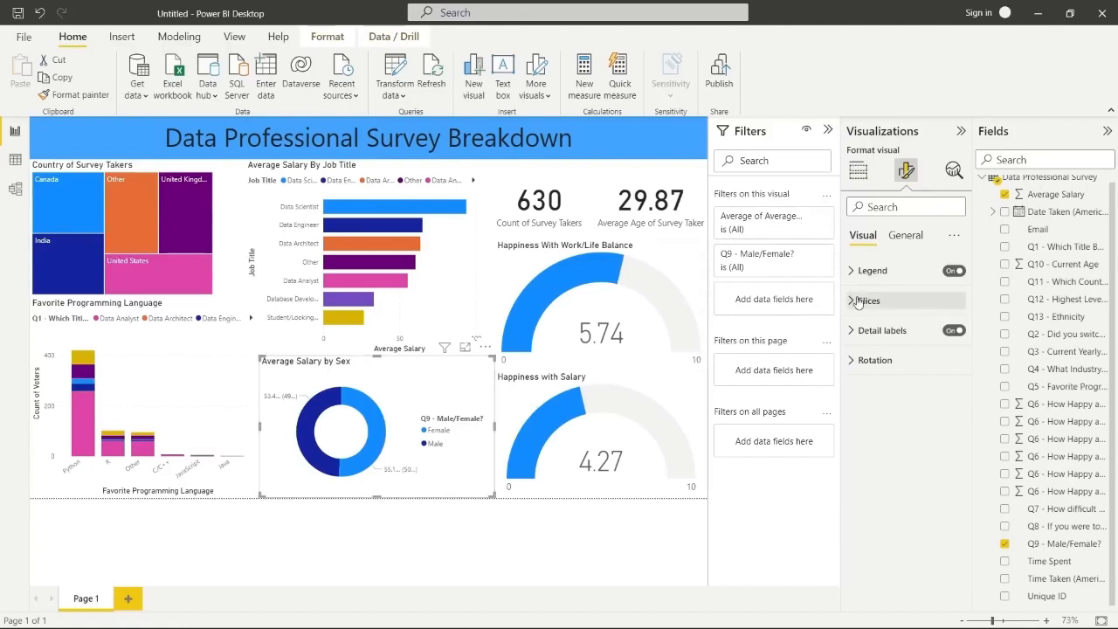
pyautogui.click(862, 331)
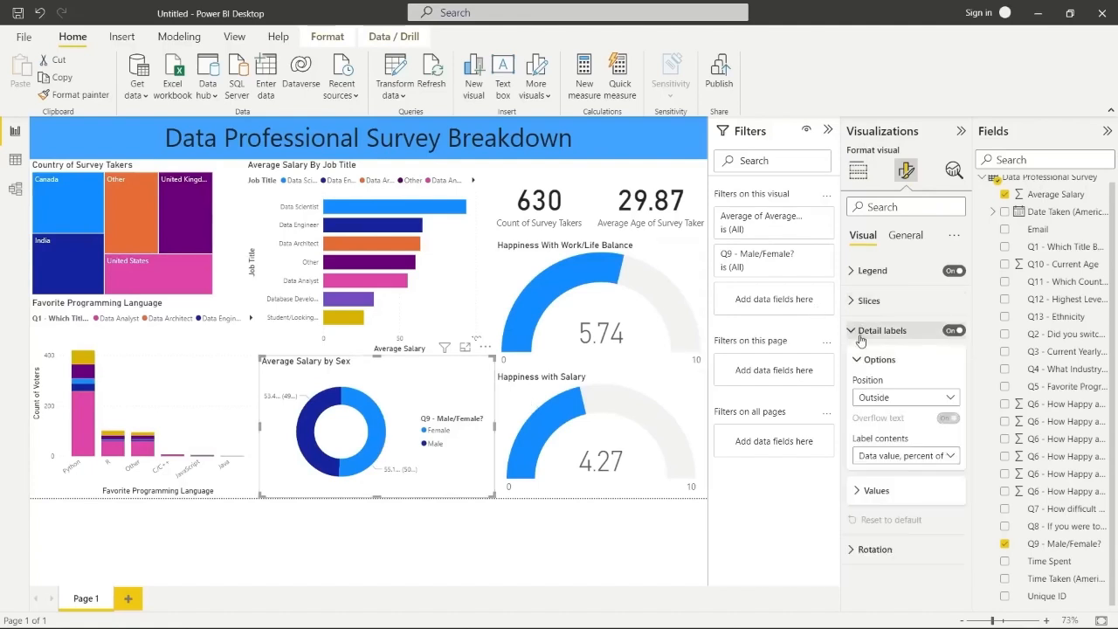
pyautogui.click(883, 398)
pyautogui.click(870, 432)
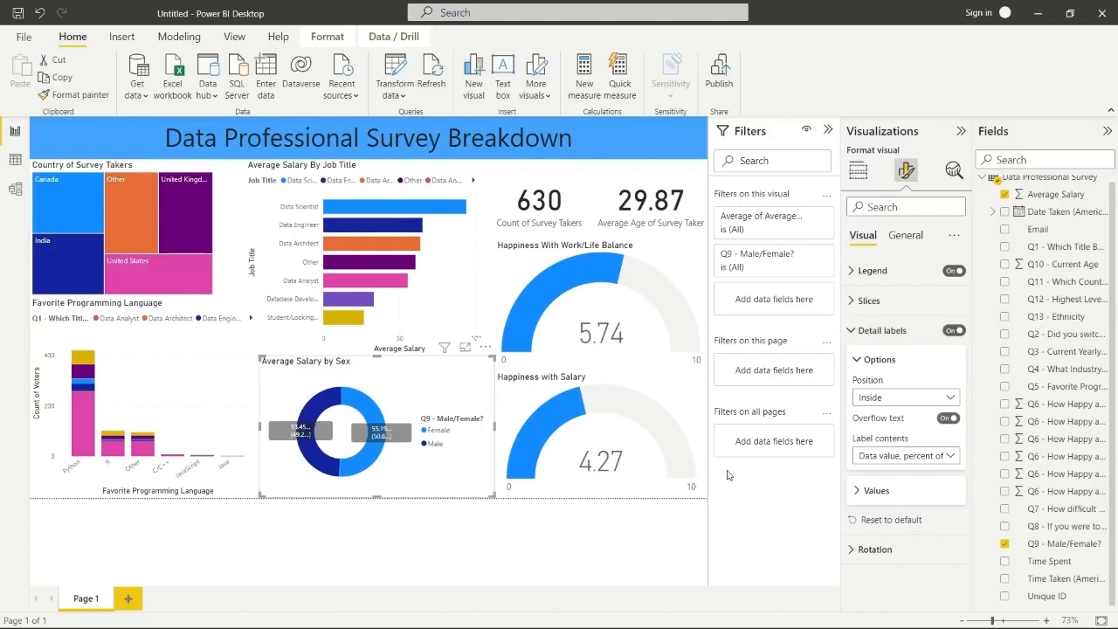
pyautogui.click(928, 456)
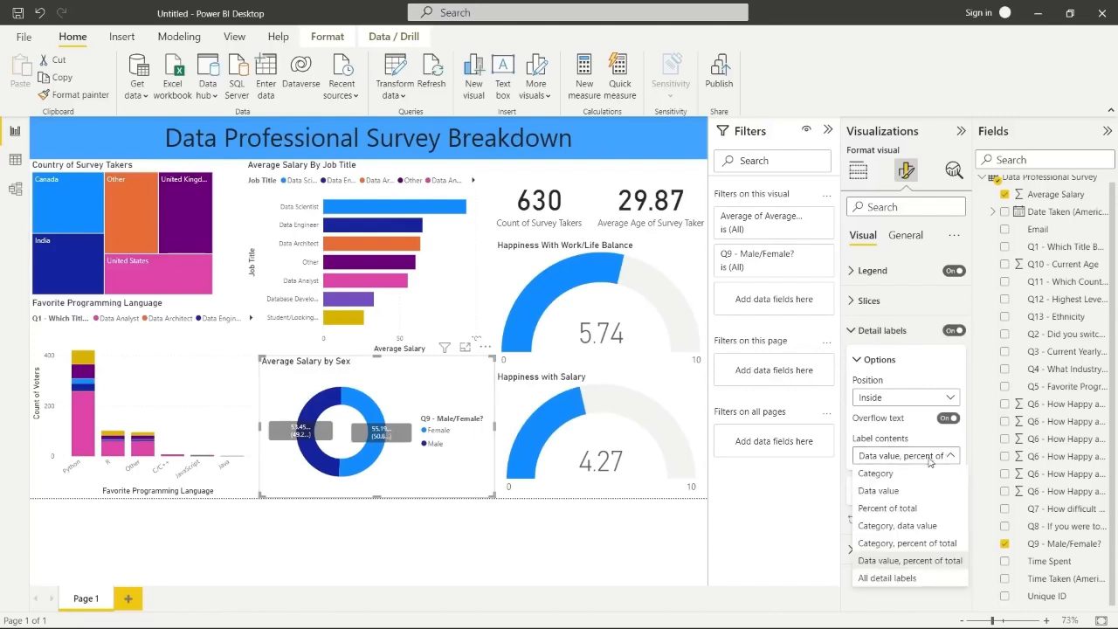
pyautogui.click(912, 404)
pyautogui.click(955, 331)
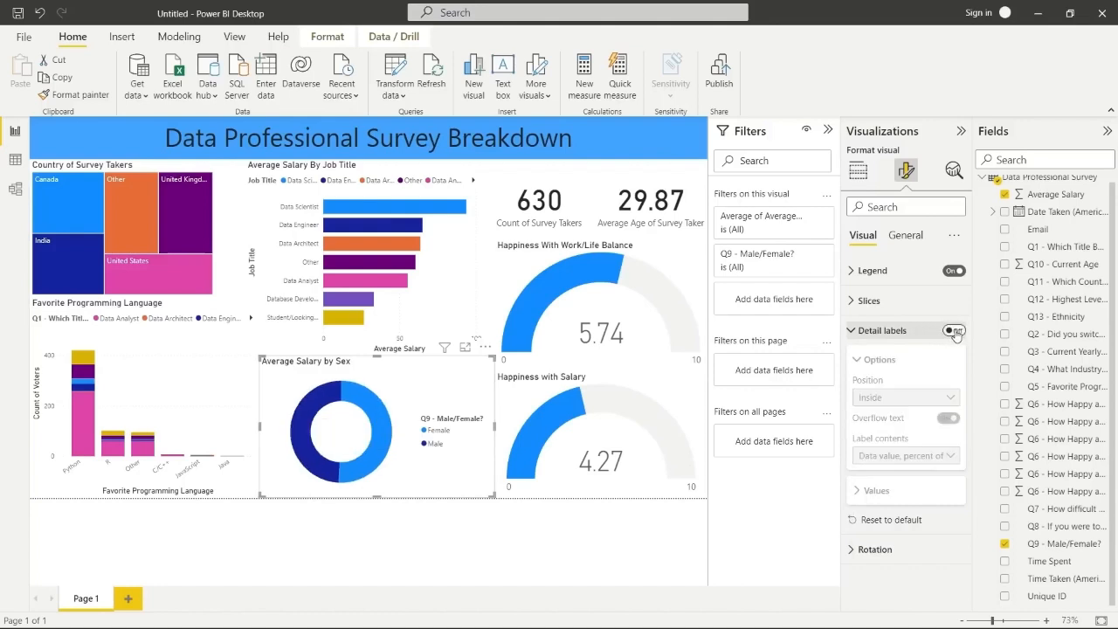
pyautogui.click(954, 332)
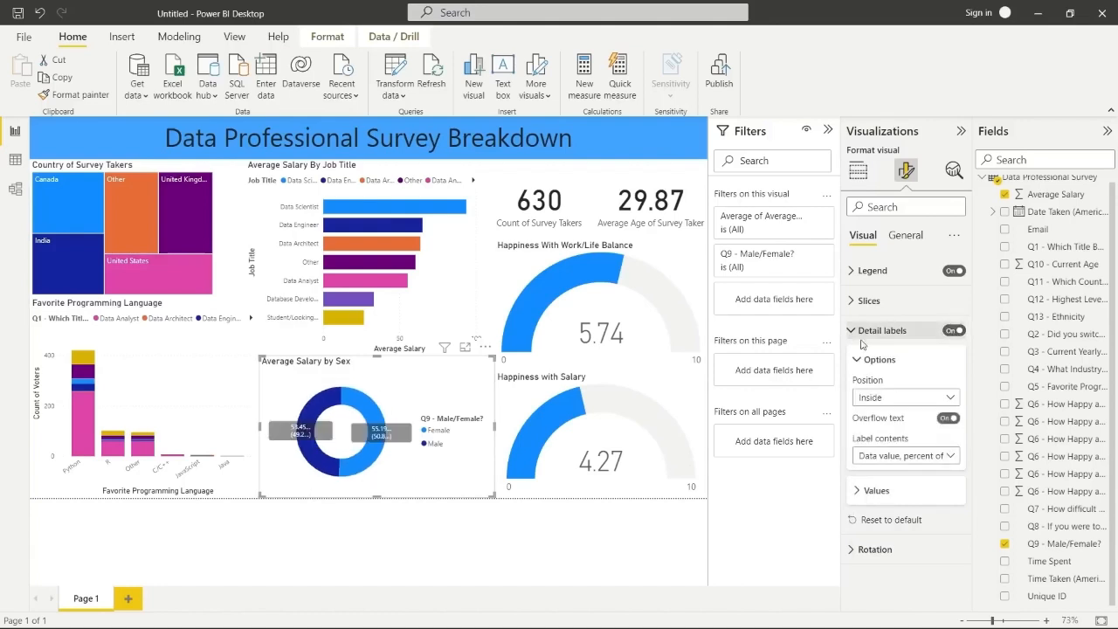
pyautogui.click(891, 400)
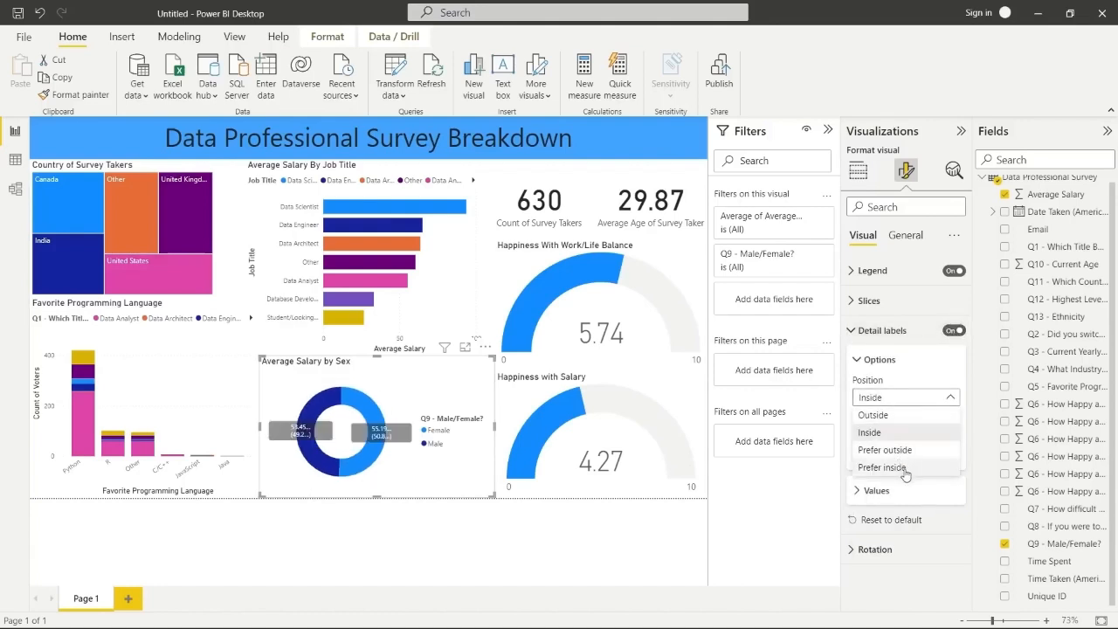
pyautogui.click(874, 415)
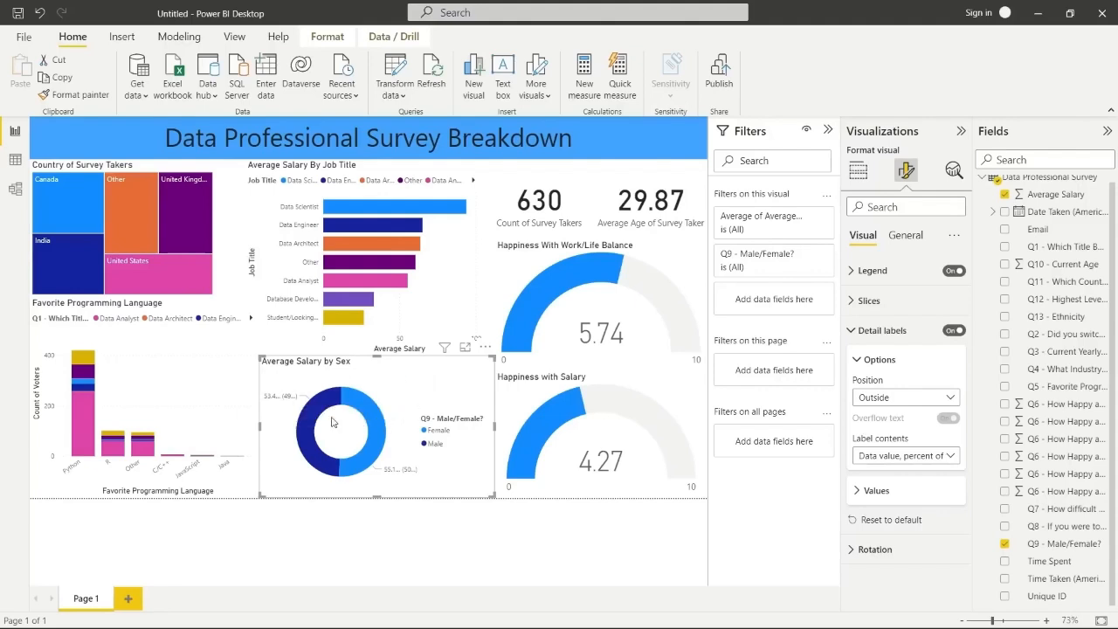
# Examine the donut's average salary values by sex and the aggregation options of its value field
pyautogui.moveTo(273, 401)
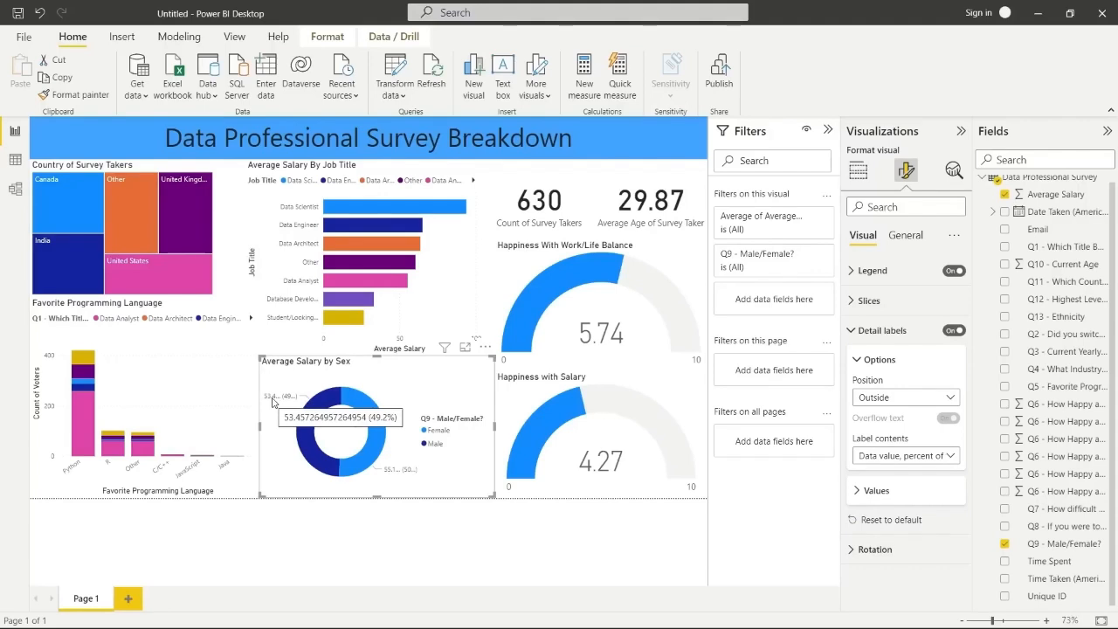
pyautogui.click(919, 242)
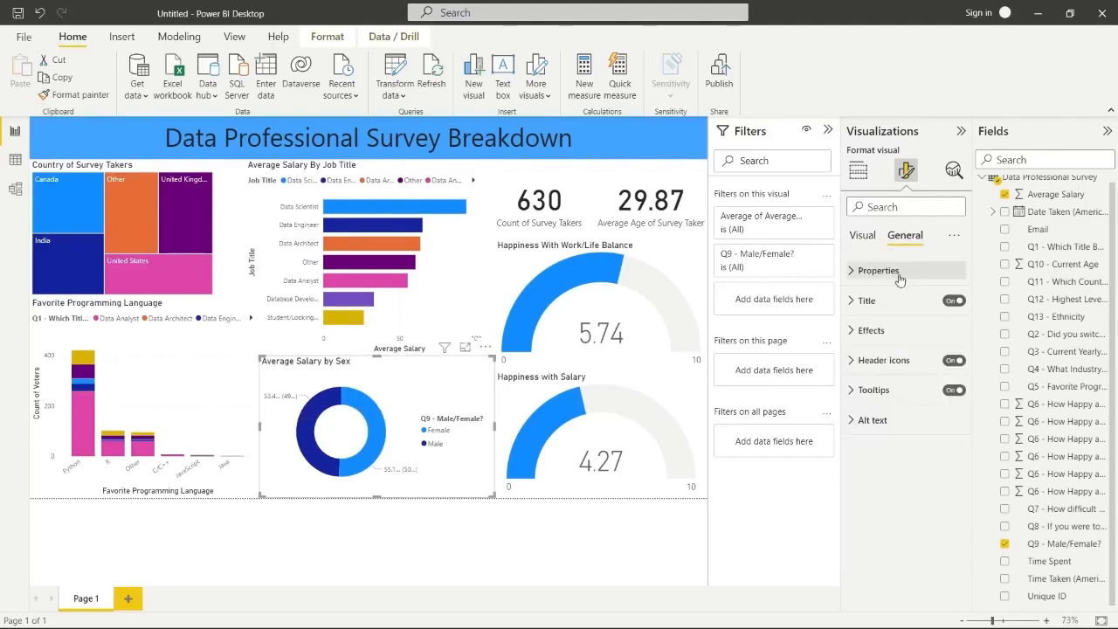
pyautogui.click(863, 237)
pyautogui.click(858, 171)
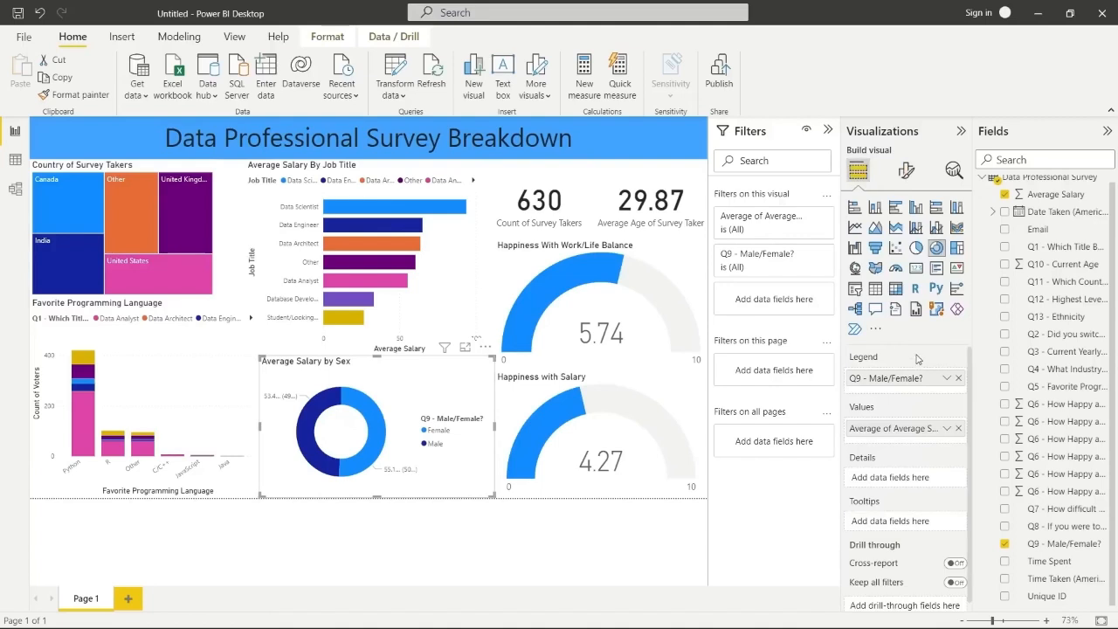
pyautogui.click(947, 428)
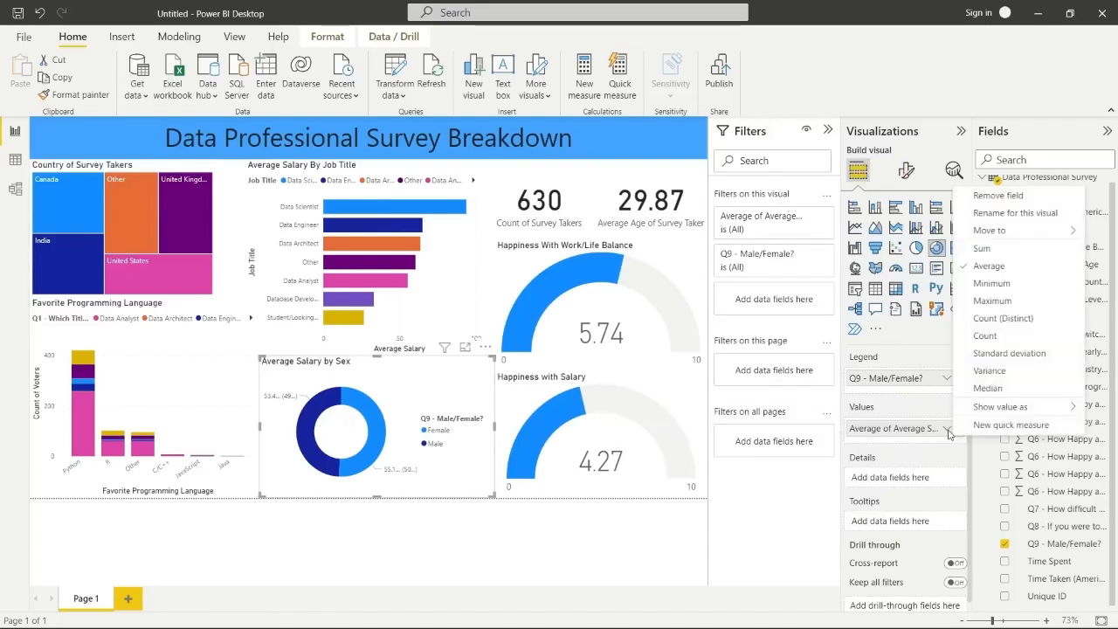
pyautogui.click(424, 492)
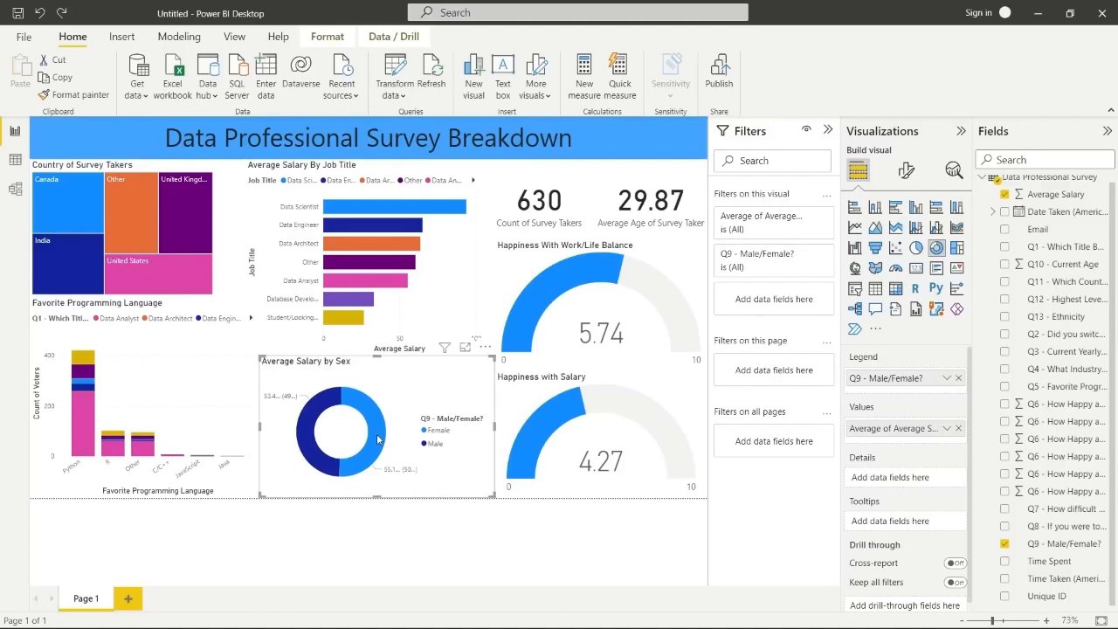
pyautogui.moveTo(379, 439)
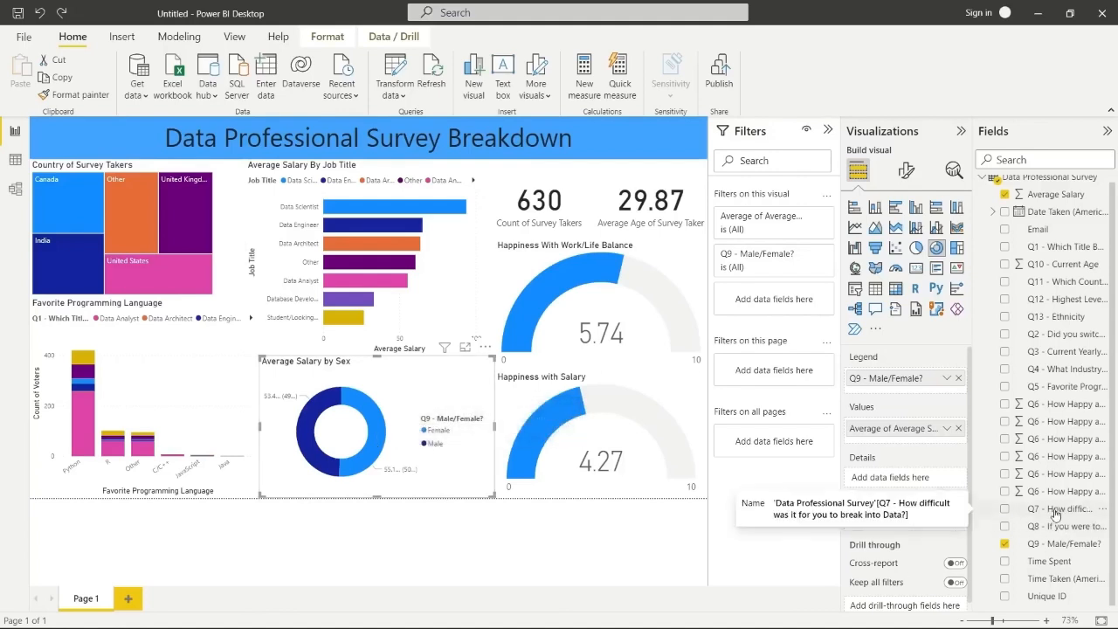
# Replace the donut's sex and salary fields with Q7 - How difficult was it for you to break into Data? as legend and counted values
pyautogui.click(1004, 543)
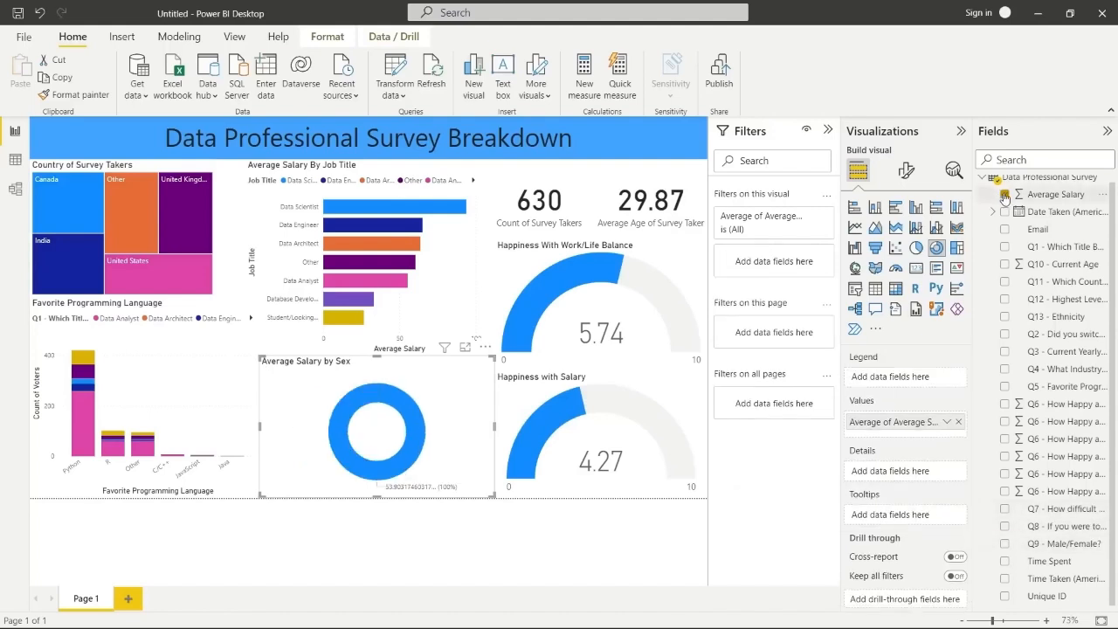
pyautogui.click(1005, 195)
pyautogui.click(1005, 509)
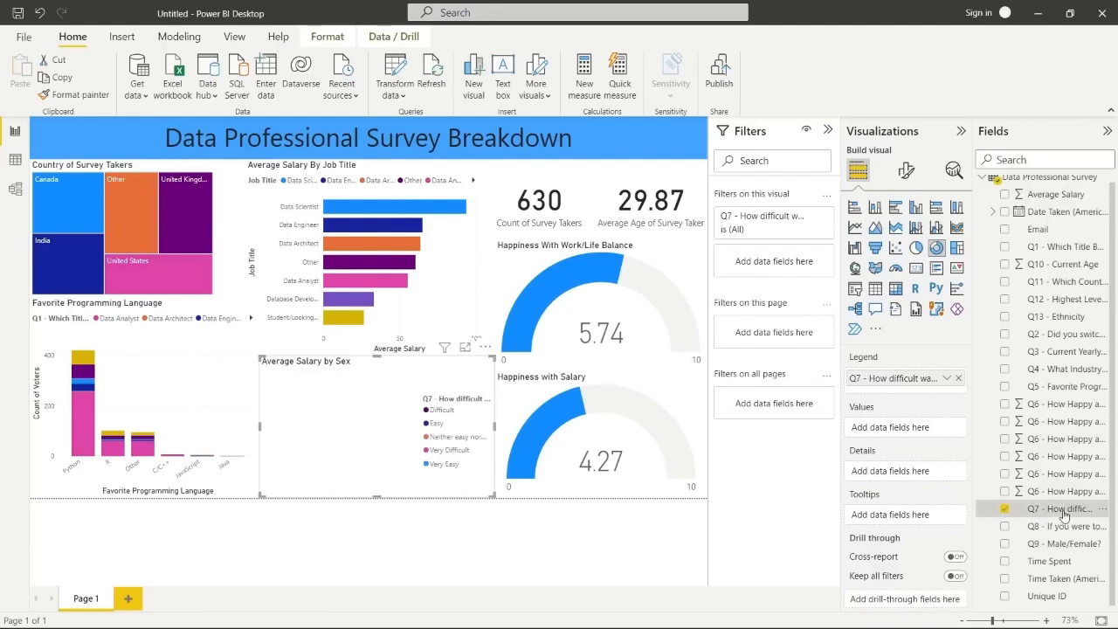
pyautogui.moveTo(1064, 518); pyautogui.dragTo(933, 431)
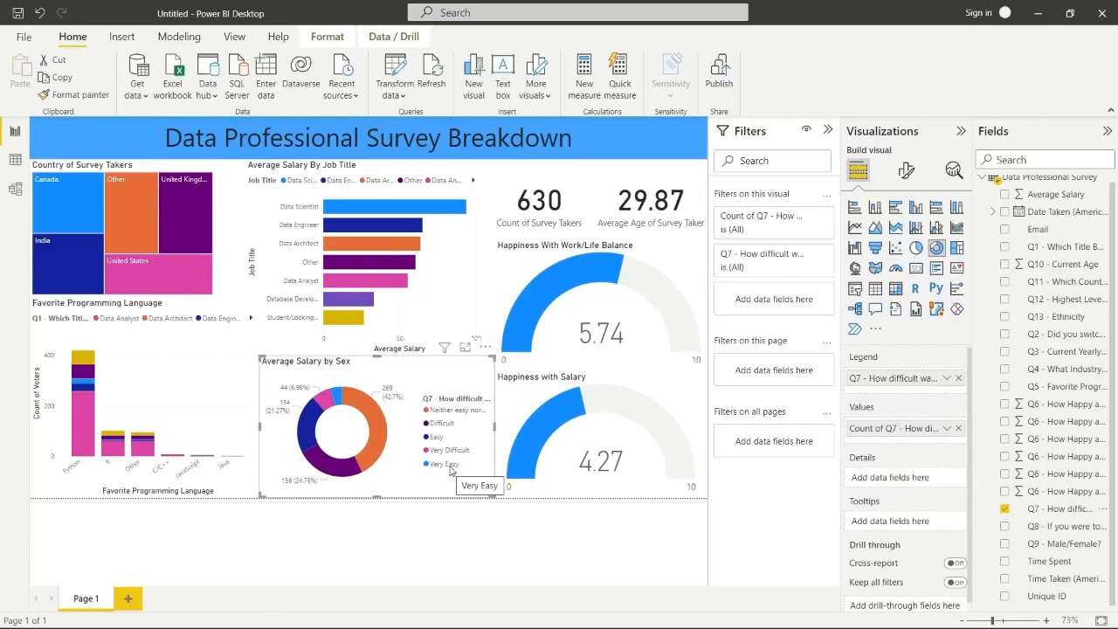
pyautogui.moveTo(450, 470)
pyautogui.mouseDown()
pyautogui.moveTo(452, 450)
pyautogui.moveTo(450, 471)
pyautogui.mouseUp()
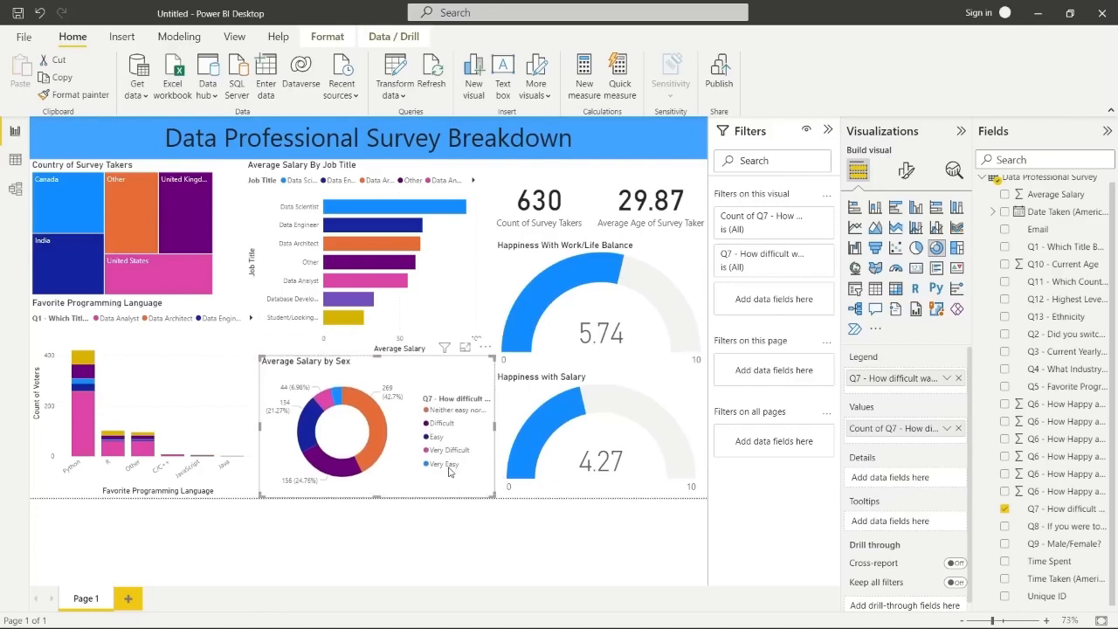
# Recolor the donut's Very Difficult slice with a custom bright red
pyautogui.click(906, 171)
pyautogui.click(869, 300)
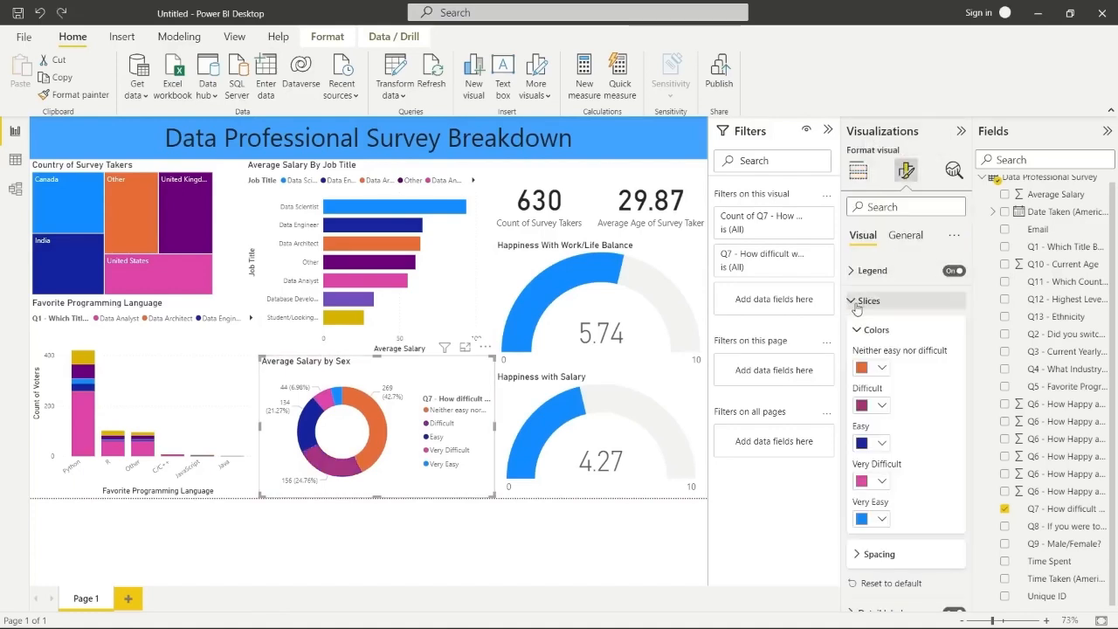
pyautogui.scroll(-1, 938, 372)
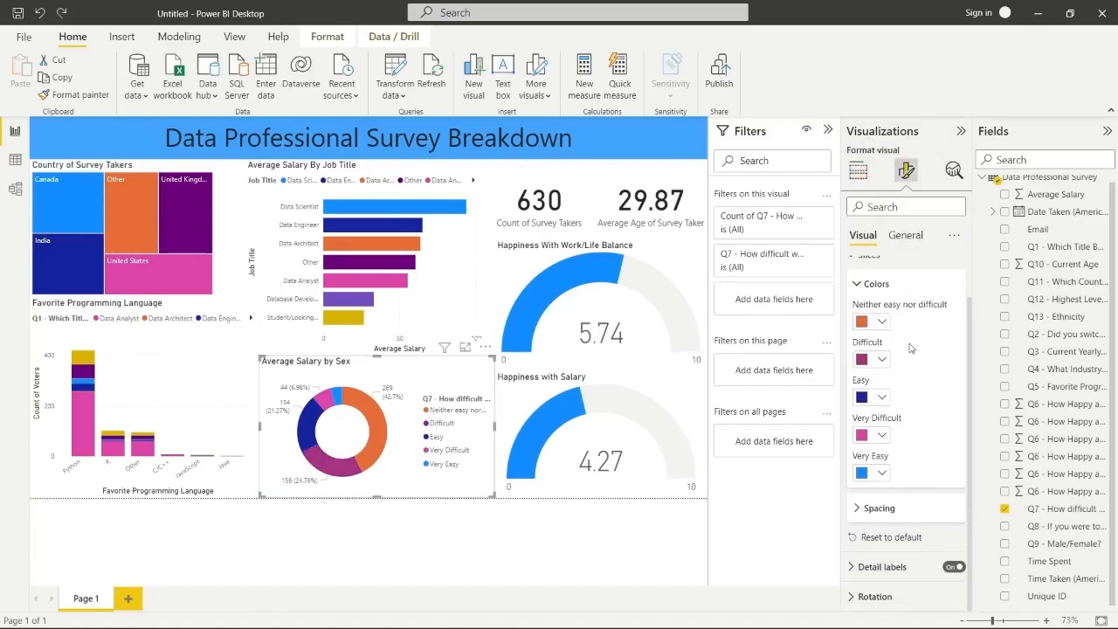
pyautogui.click(885, 435)
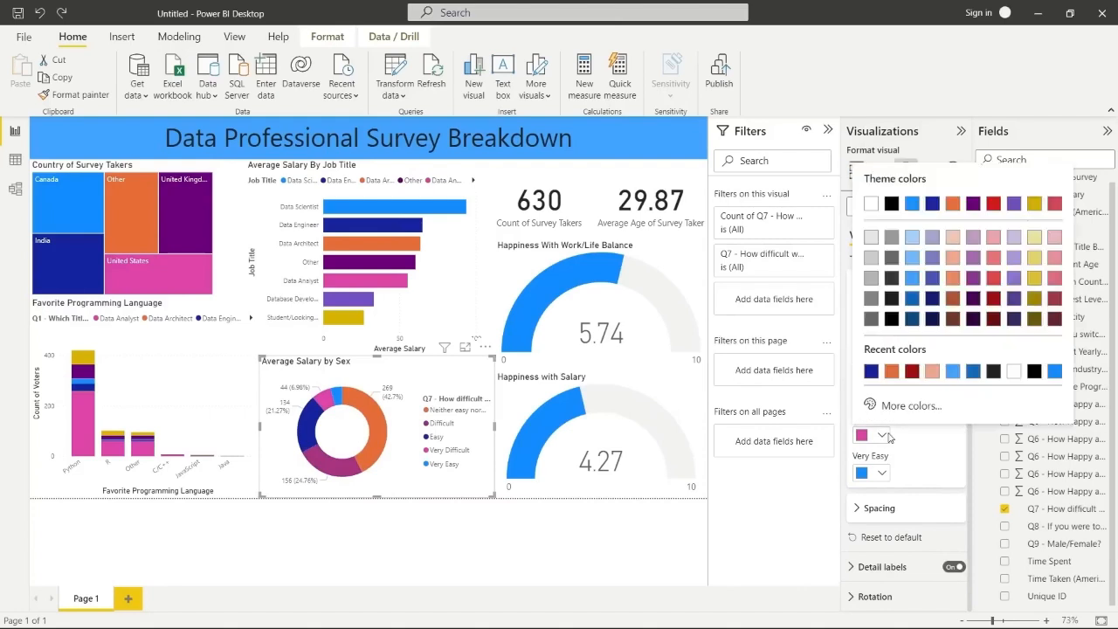
pyautogui.click(905, 411)
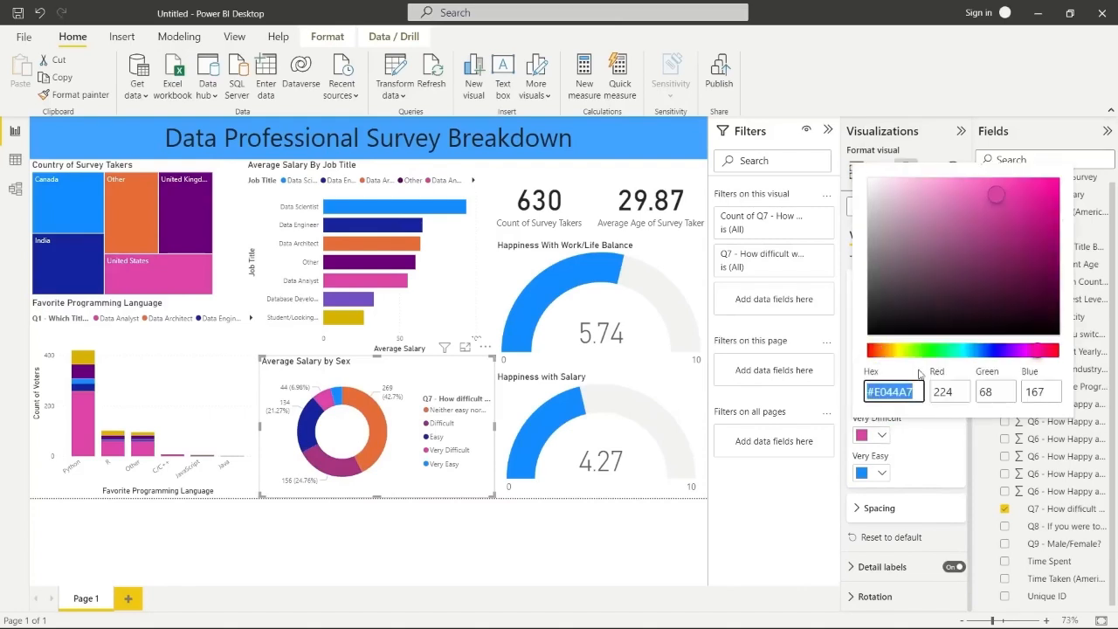
pyautogui.moveTo(921, 355); pyautogui.dragTo(839, 356)
pyautogui.moveTo(1006, 230); pyautogui.dragTo(1039, 195)
pyautogui.click(933, 450)
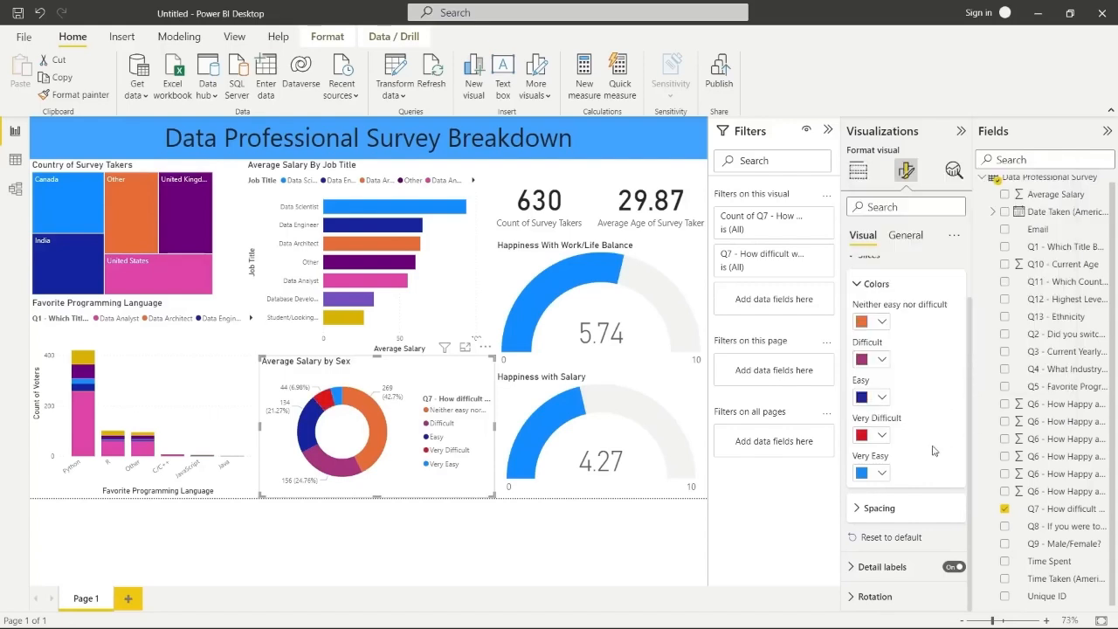
# Color the donut's Difficult slice orange and its Neither easy nor difficult slice light yellow
pyautogui.click(883, 360)
pyautogui.click(910, 298)
pyautogui.click(883, 321)
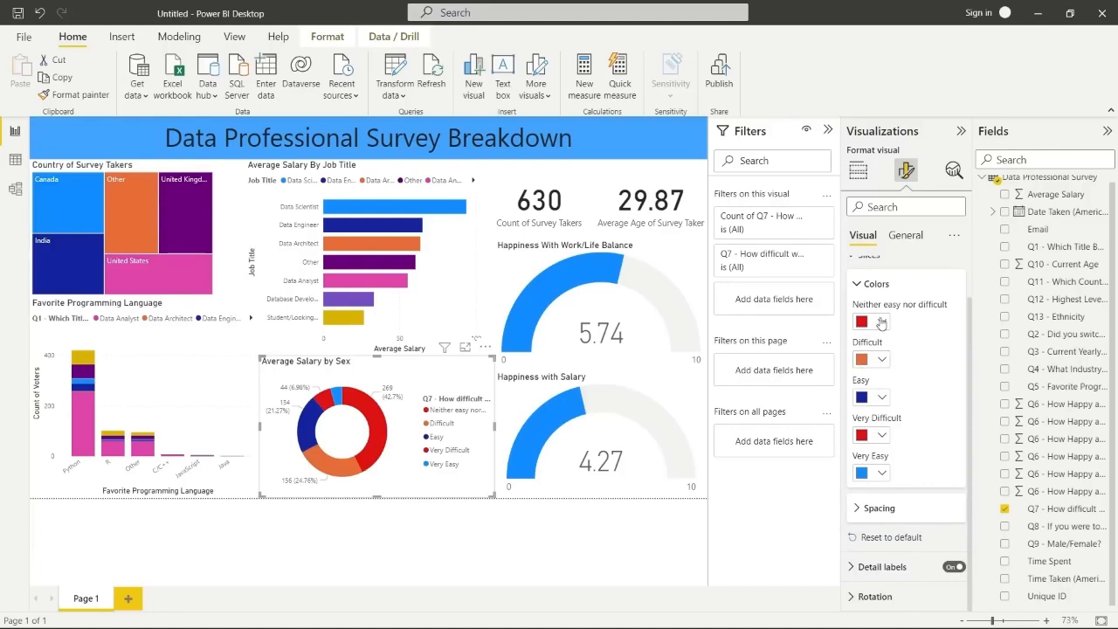
pyautogui.click(881, 321)
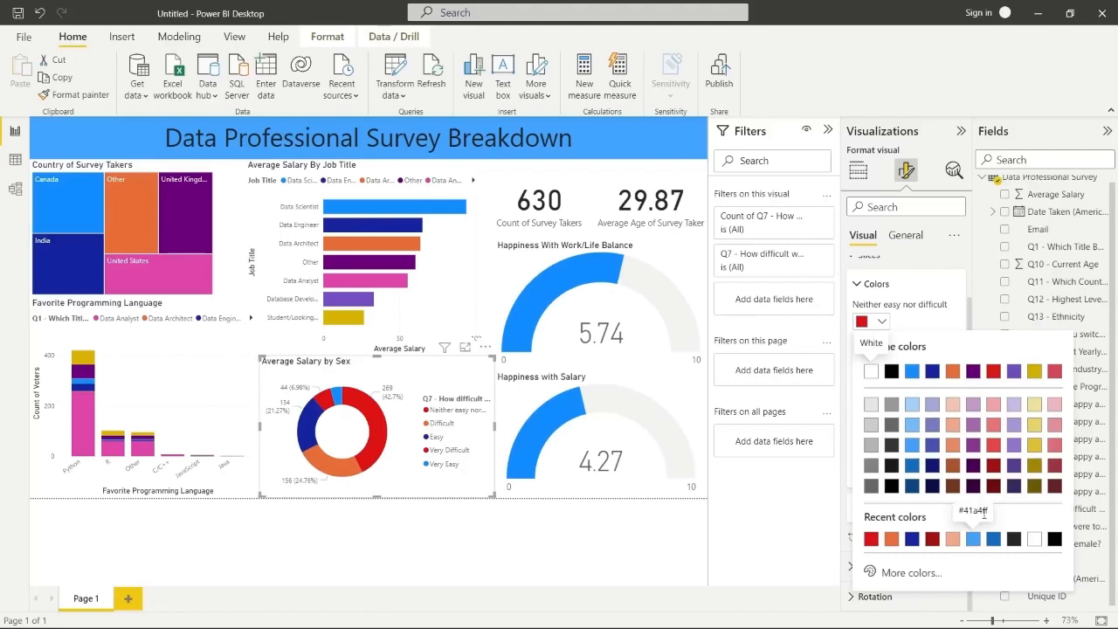
pyautogui.click(1035, 426)
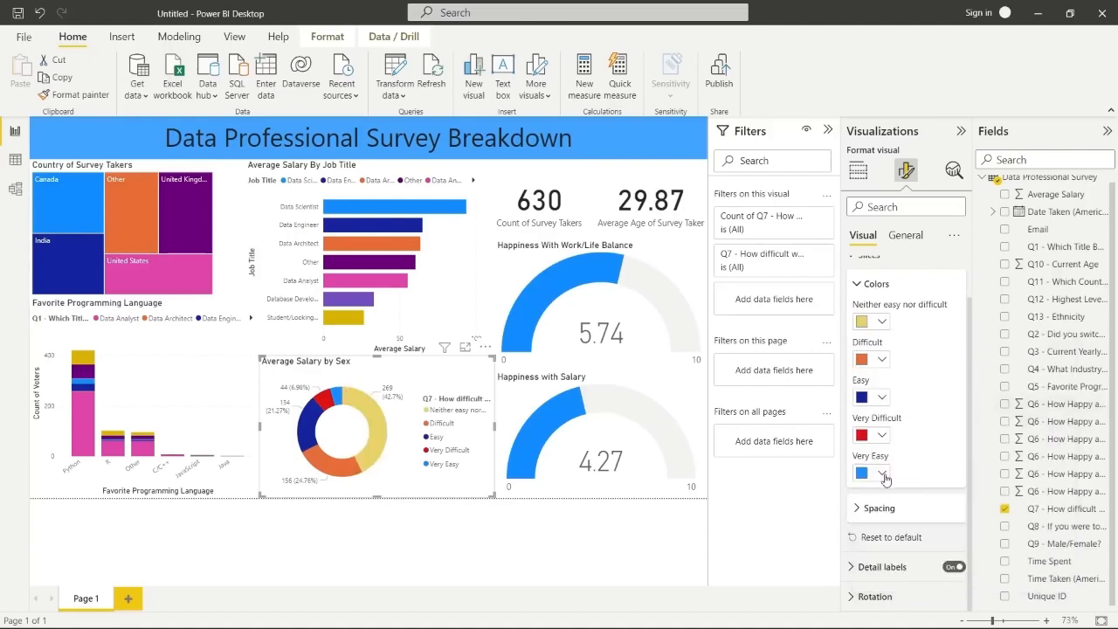
# Color the donut's Easy slice a darker blue and its Very Easy slice a custom bright sky blue
pyautogui.click(884, 402)
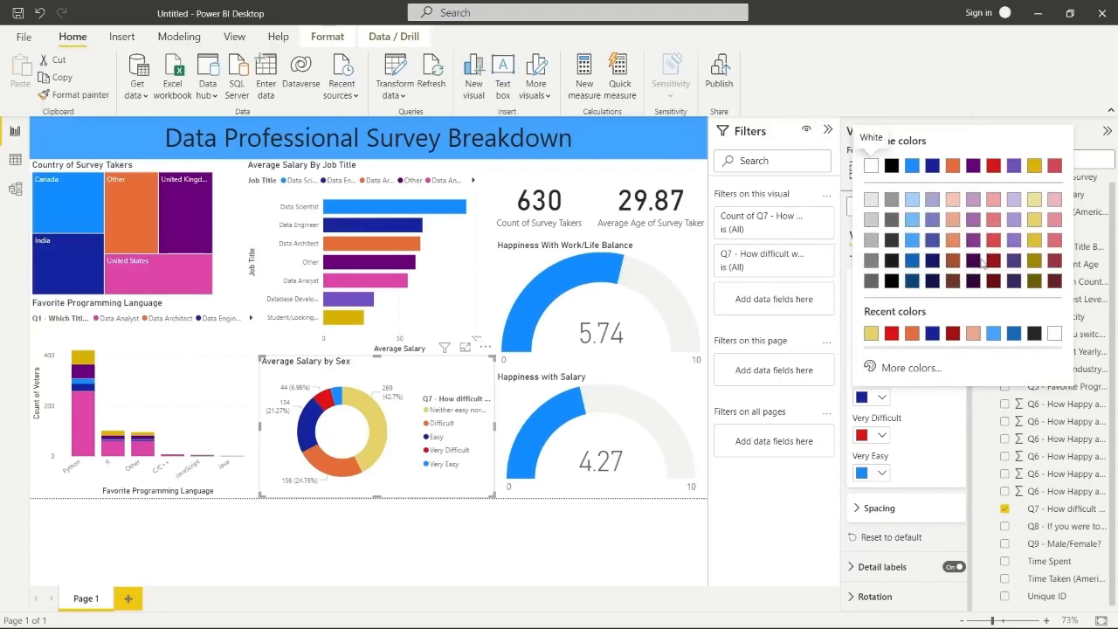
pyautogui.click(913, 261)
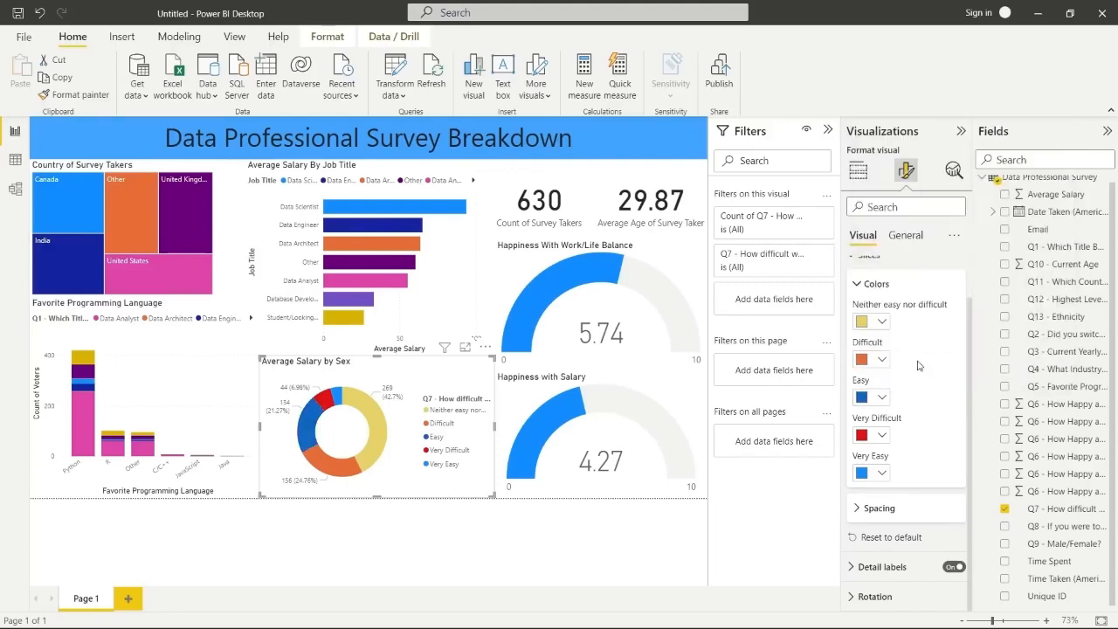
pyautogui.click(883, 472)
pyautogui.click(873, 444)
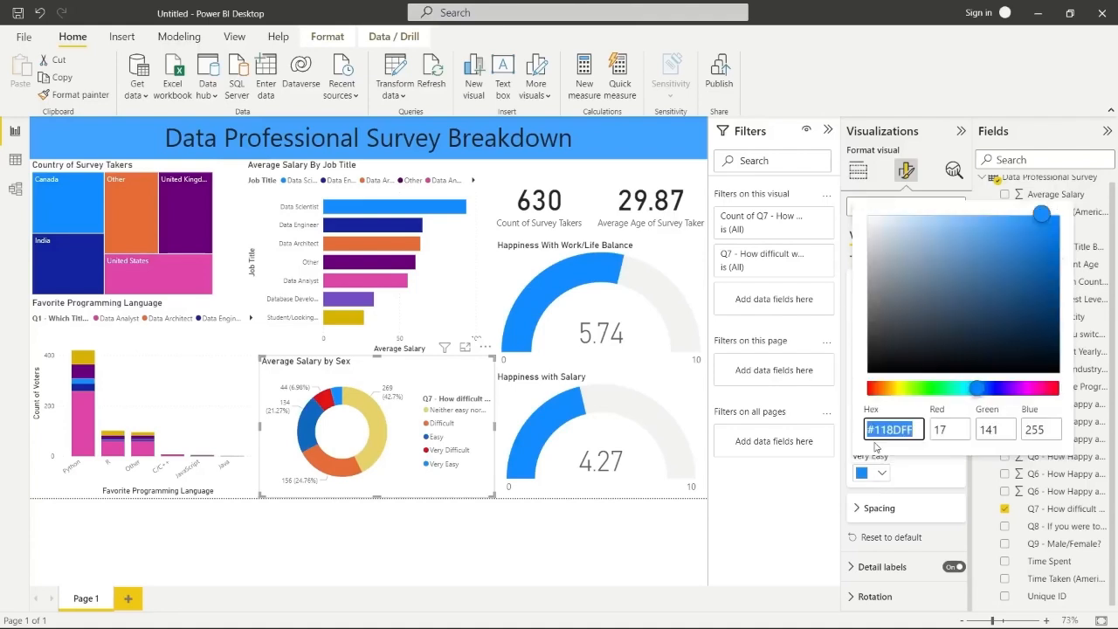
pyautogui.click(964, 389)
pyautogui.moveTo(966, 391); pyautogui.dragTo(972, 392)
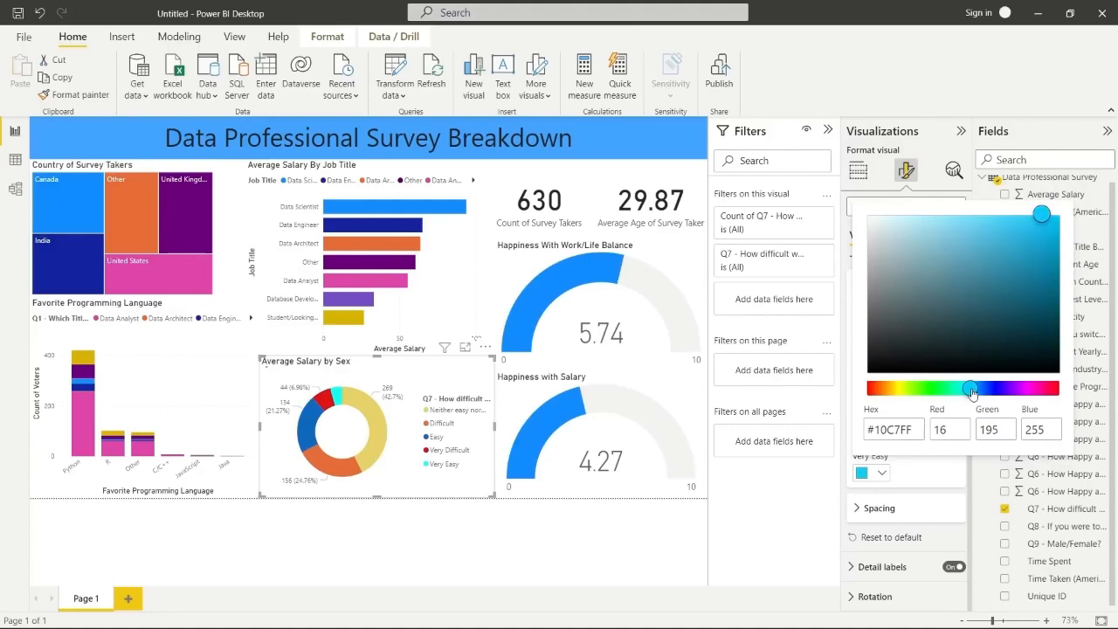
pyautogui.moveTo(1022, 249); pyautogui.dragTo(1080, 193)
pyautogui.click(922, 472)
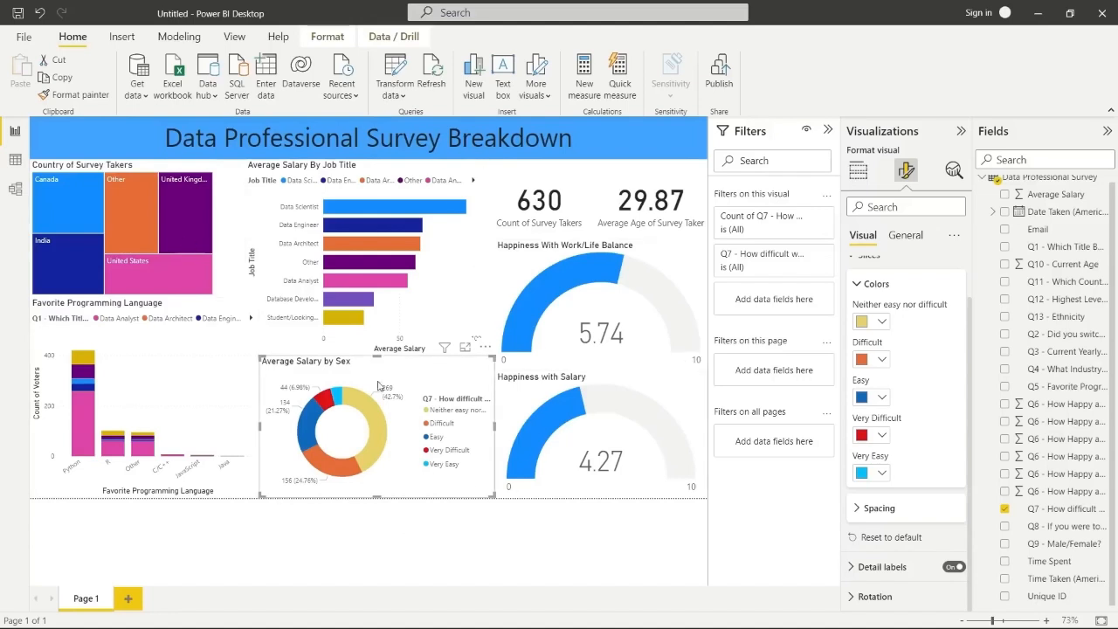
# Change the donut chart's title to Difficulty to Break Into Data
pyautogui.click(902, 235)
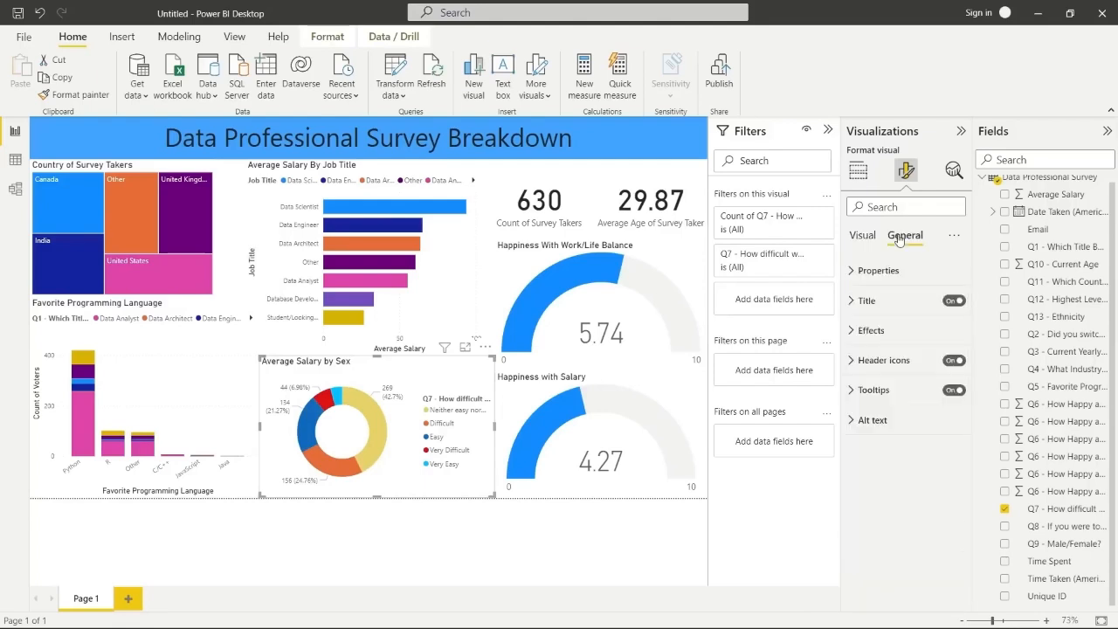
pyautogui.click(874, 300)
pyautogui.click(890, 344)
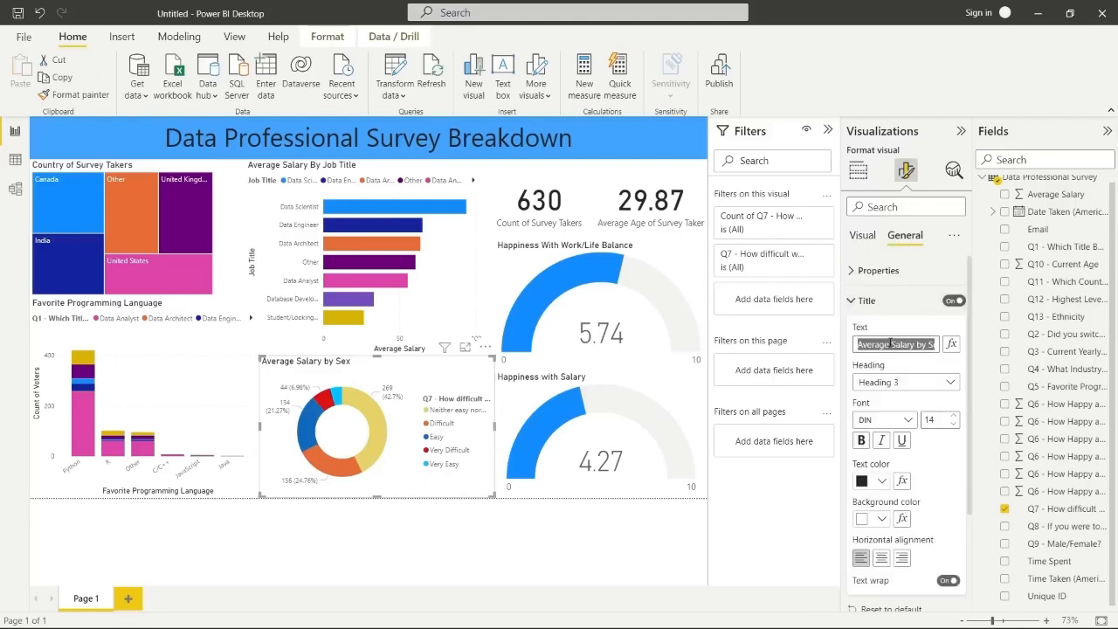
pyautogui.write('Difficulty to Break')
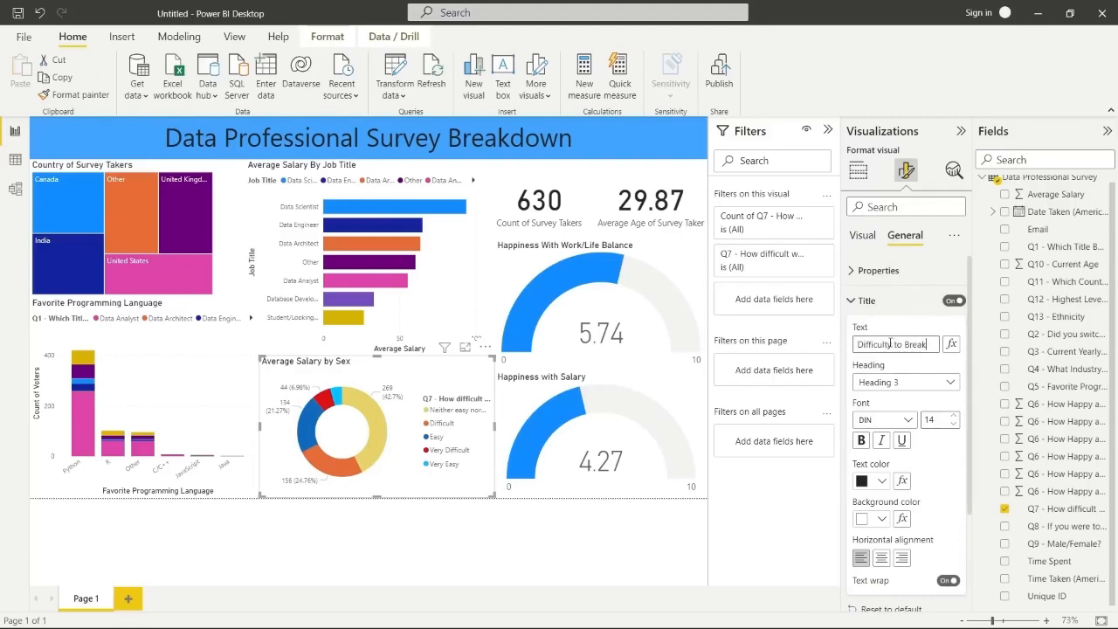
pyautogui.write(' Into Data')
pyautogui.click(582, 534)
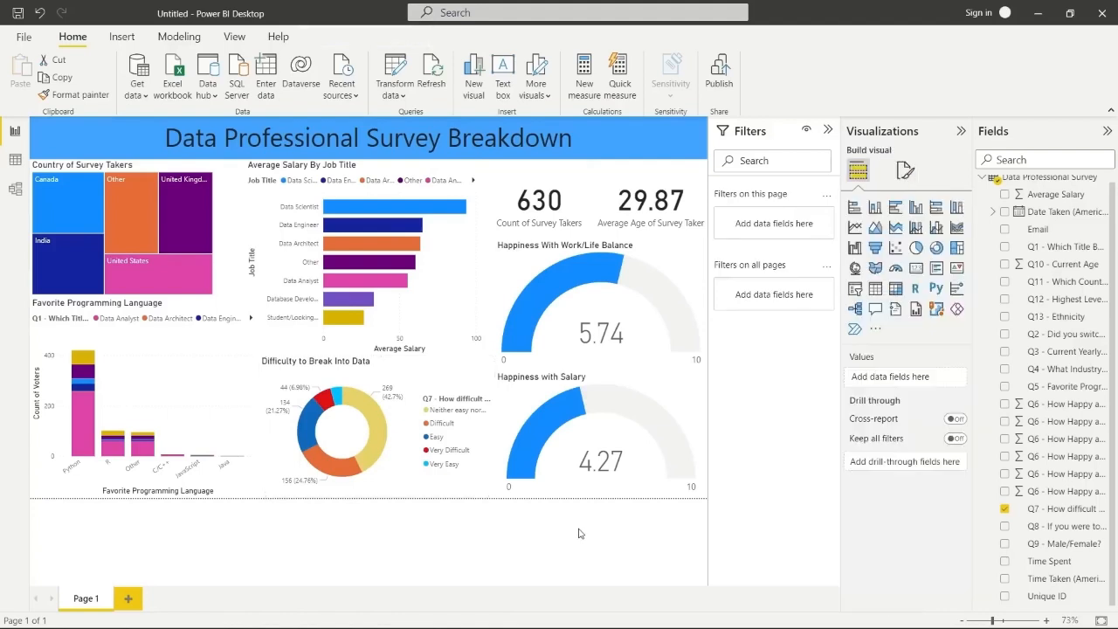
# Set the donut chart's legend title to Difficulty
pyautogui.click(472, 485)
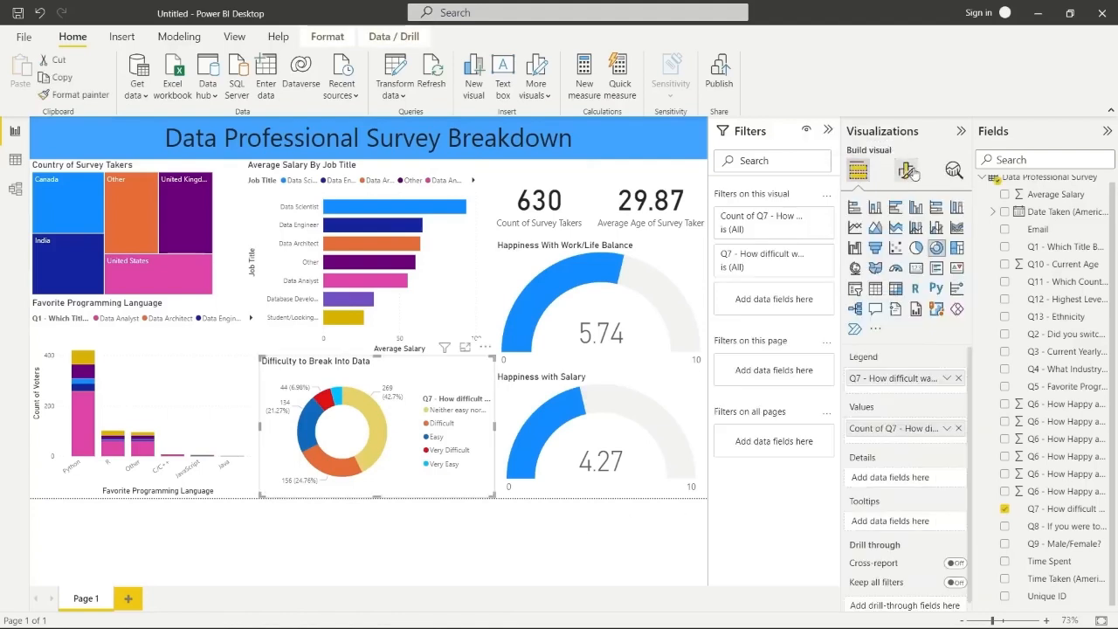
pyautogui.click(906, 171)
pyautogui.click(873, 272)
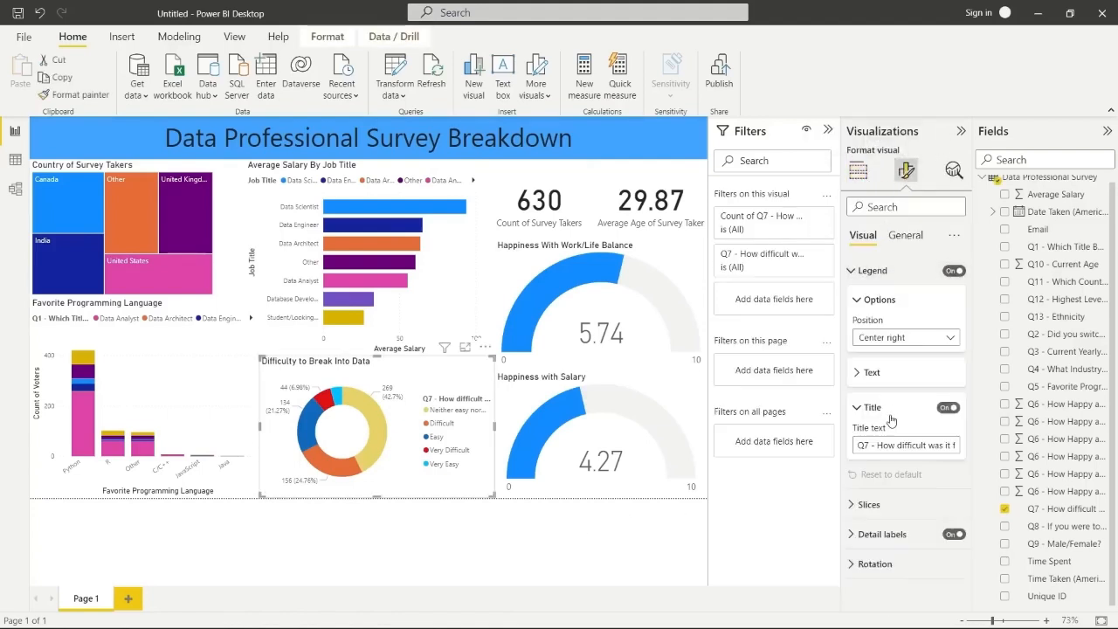
pyautogui.tripleClick(887, 445)
pyautogui.write('Difficult')
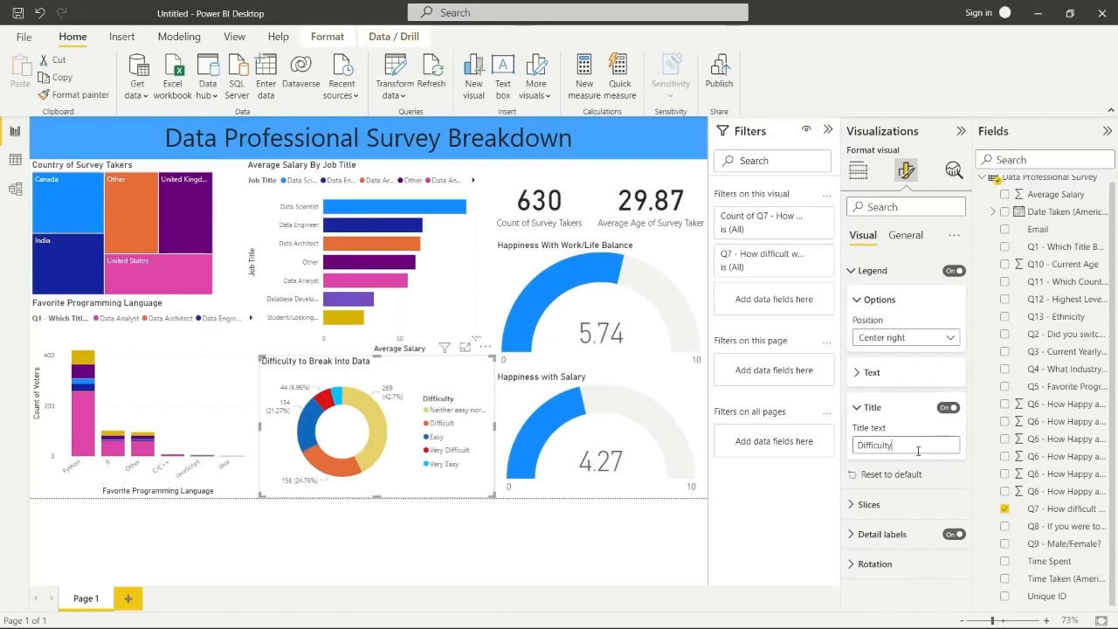
pyautogui.click(387, 530)
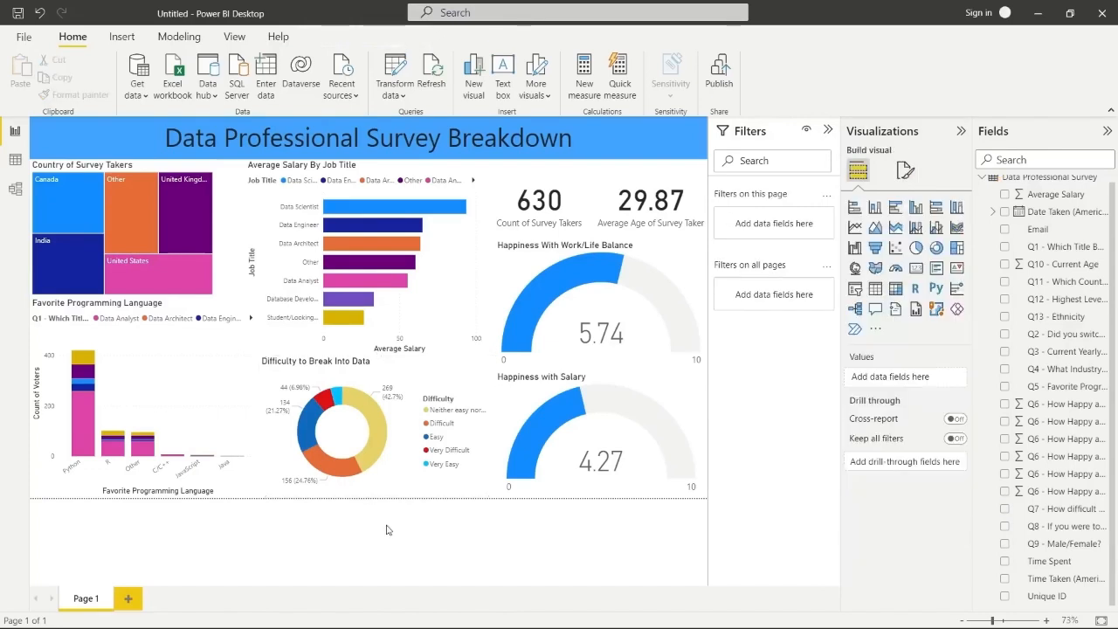
# Rename the Q1 legend field of the Favorite Programming Language chart to Job Title for this visual
pyautogui.click(73, 323)
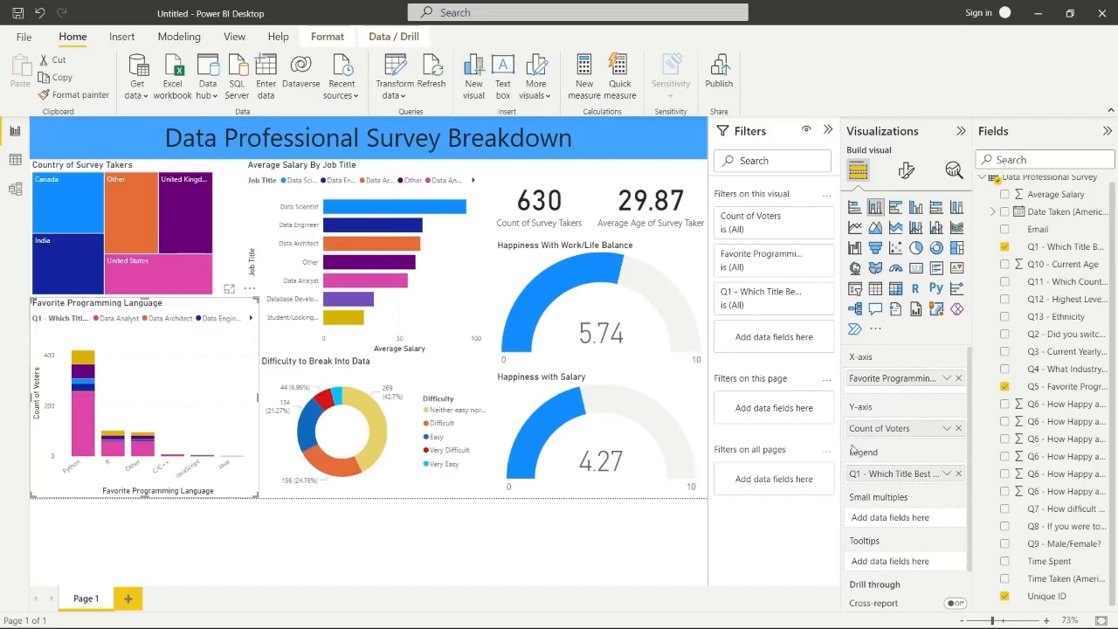
pyautogui.click(947, 474)
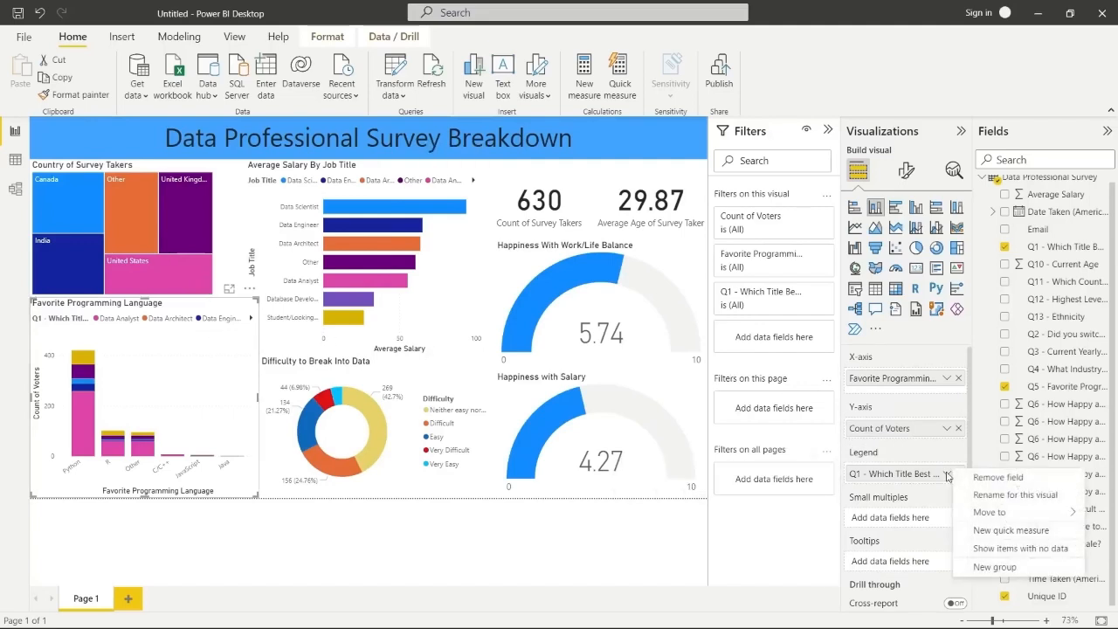
pyautogui.click(994, 495)
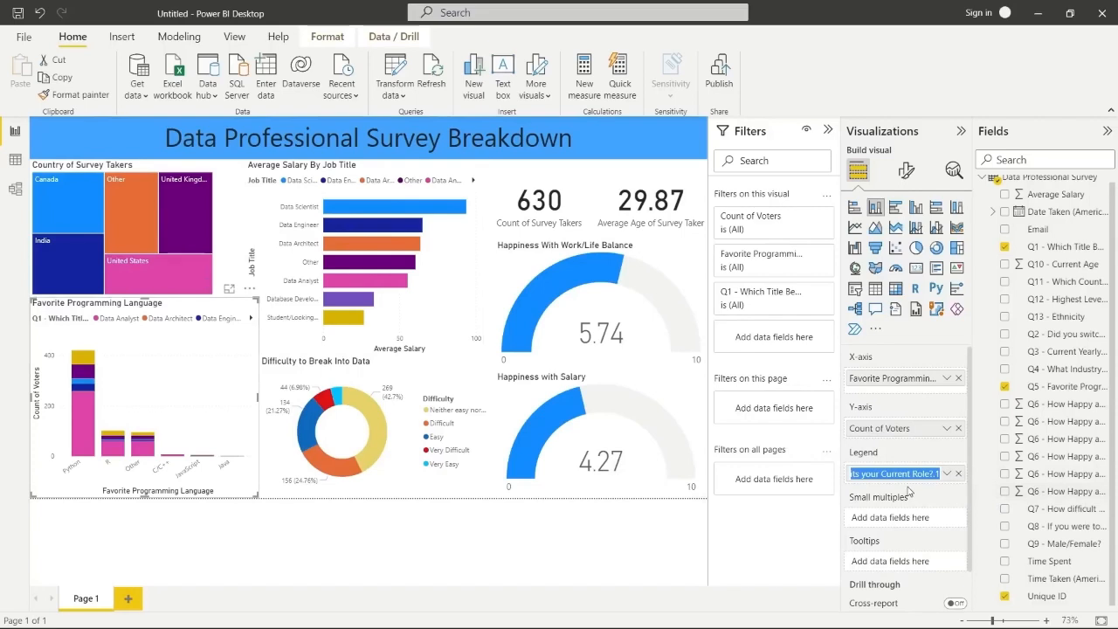
pyautogui.write('Job Title')
pyautogui.press('Return')
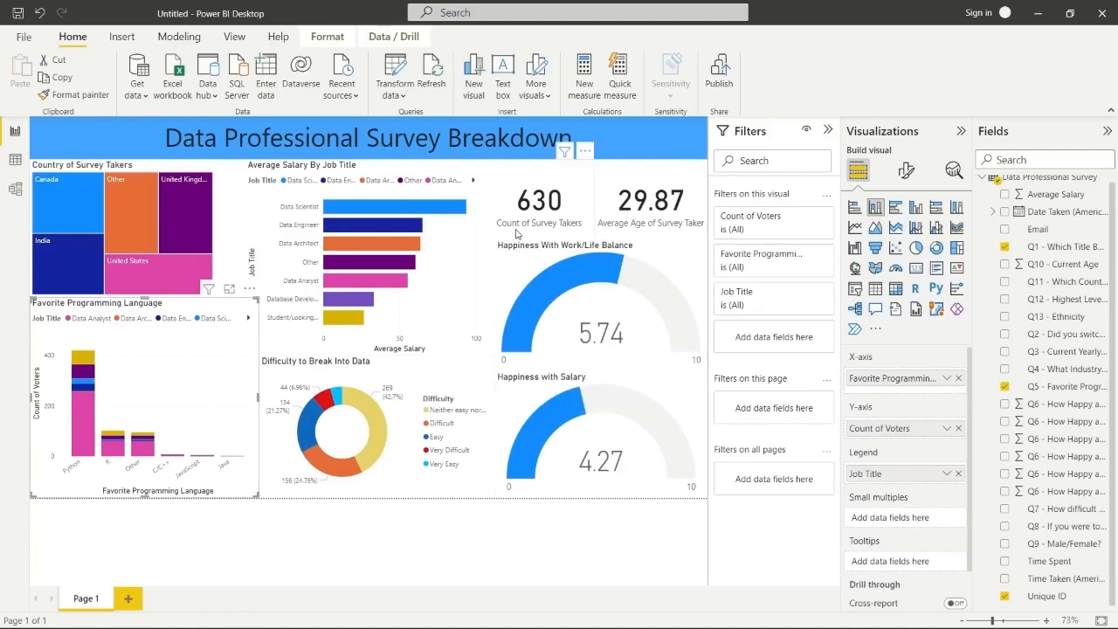
pyautogui.click(353, 543)
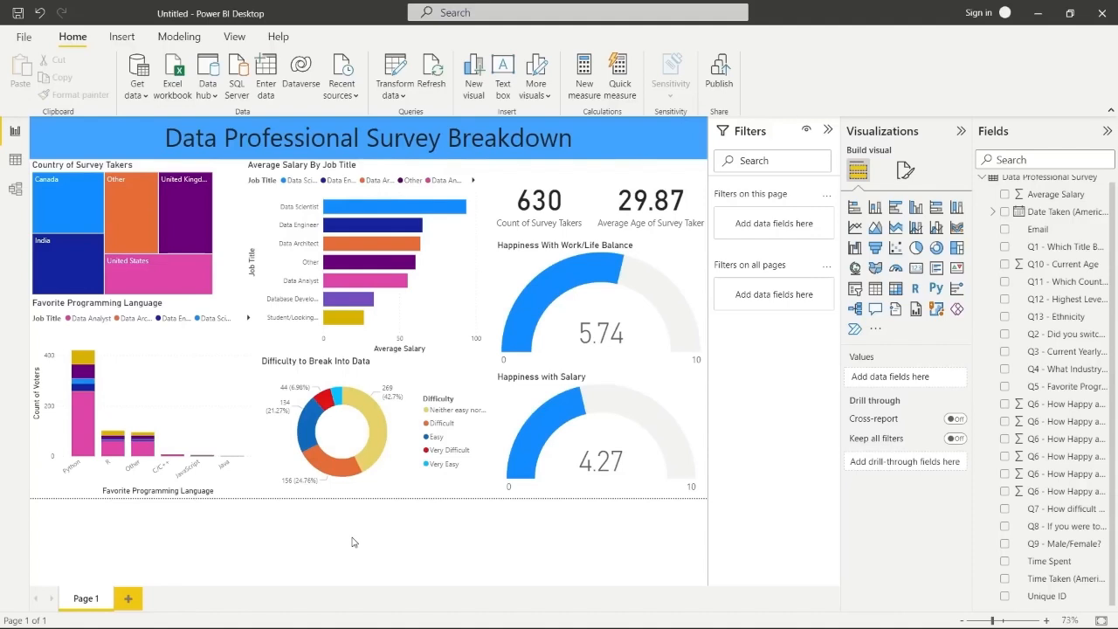
# Try several built-in report themes in turn: a red and green one, Frontier, a dark one and Solar
pyautogui.click(125, 38)
pyautogui.click(179, 39)
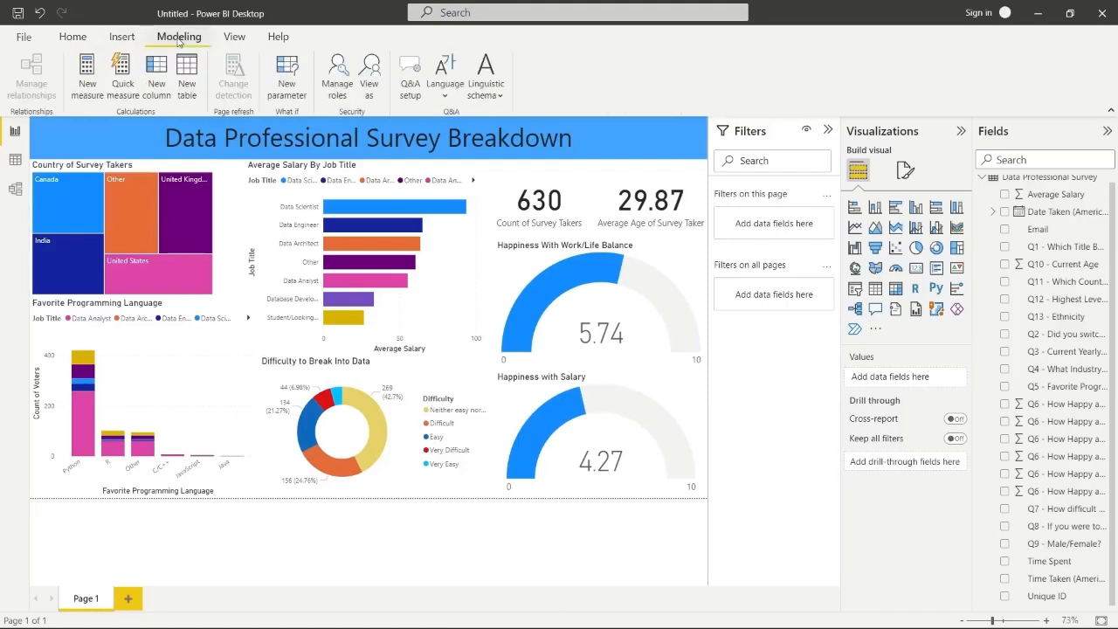
pyautogui.click(234, 37)
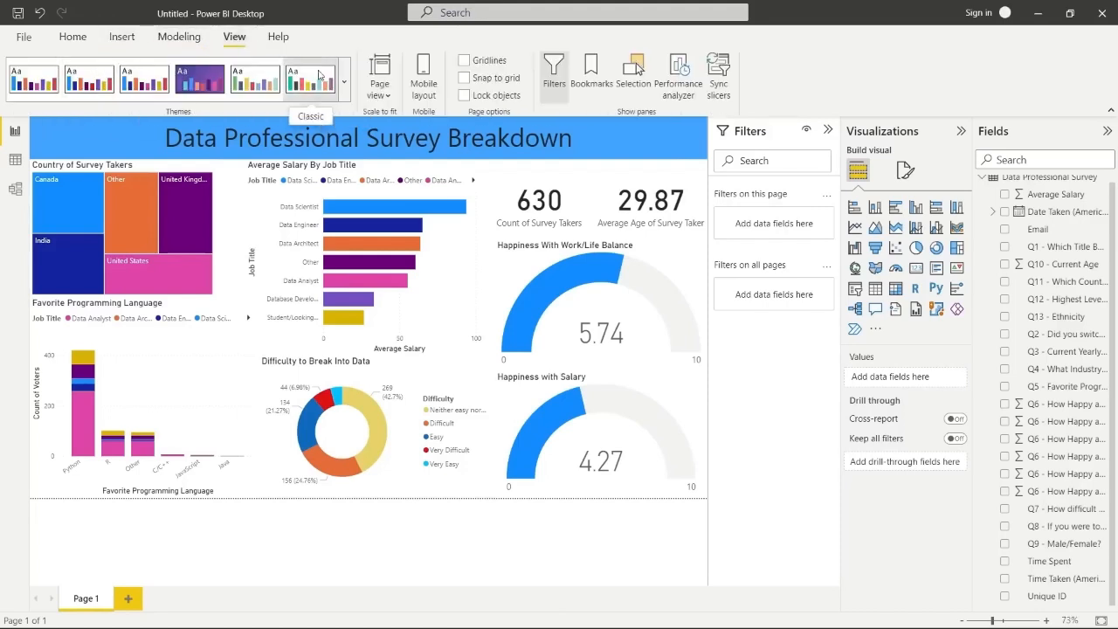
pyautogui.click(344, 81)
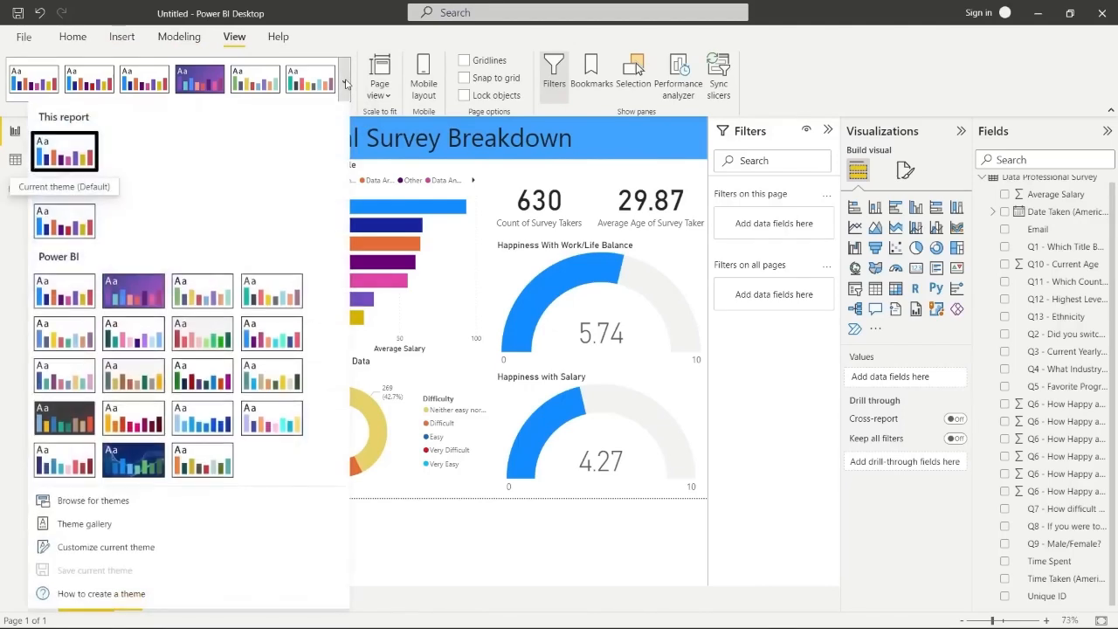
pyautogui.click(225, 337)
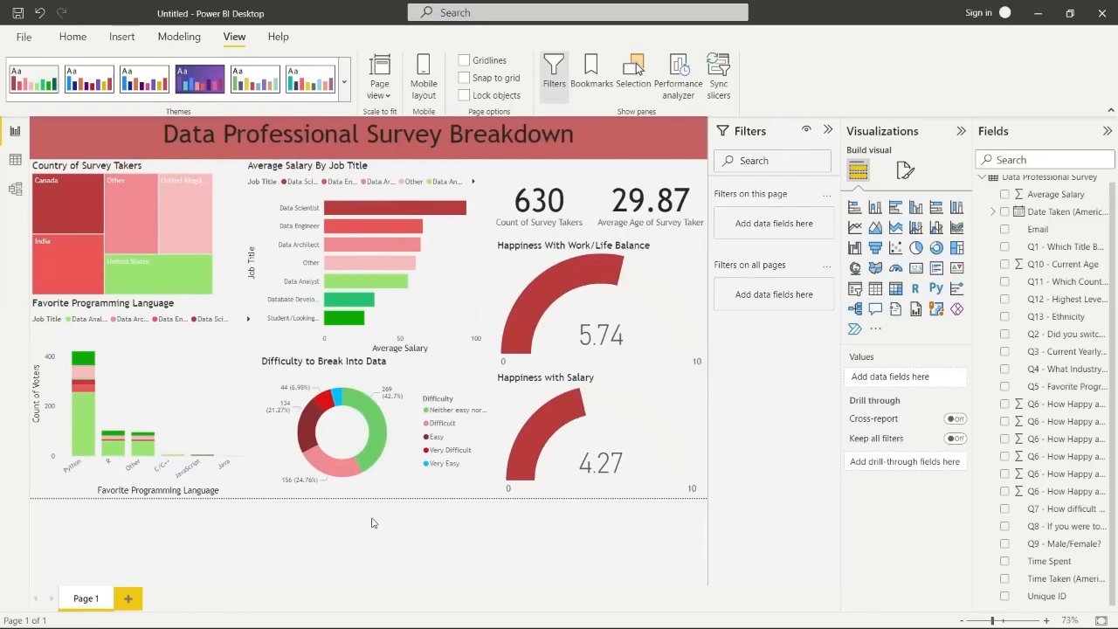
pyautogui.click(344, 79)
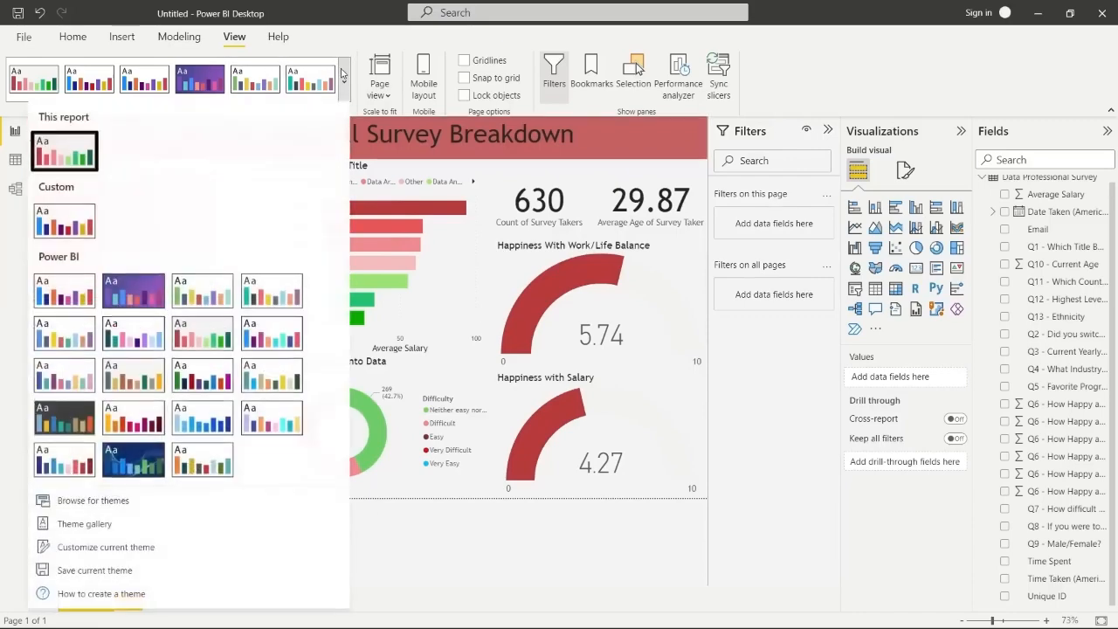
pyautogui.click(133, 376)
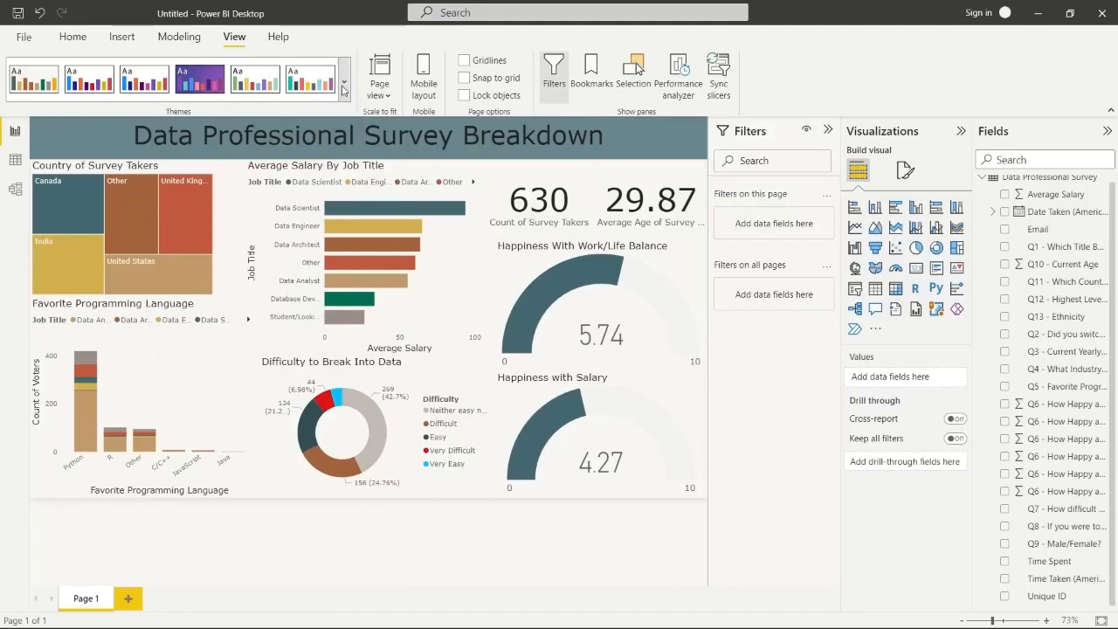
pyautogui.click(343, 87)
pyautogui.click(76, 413)
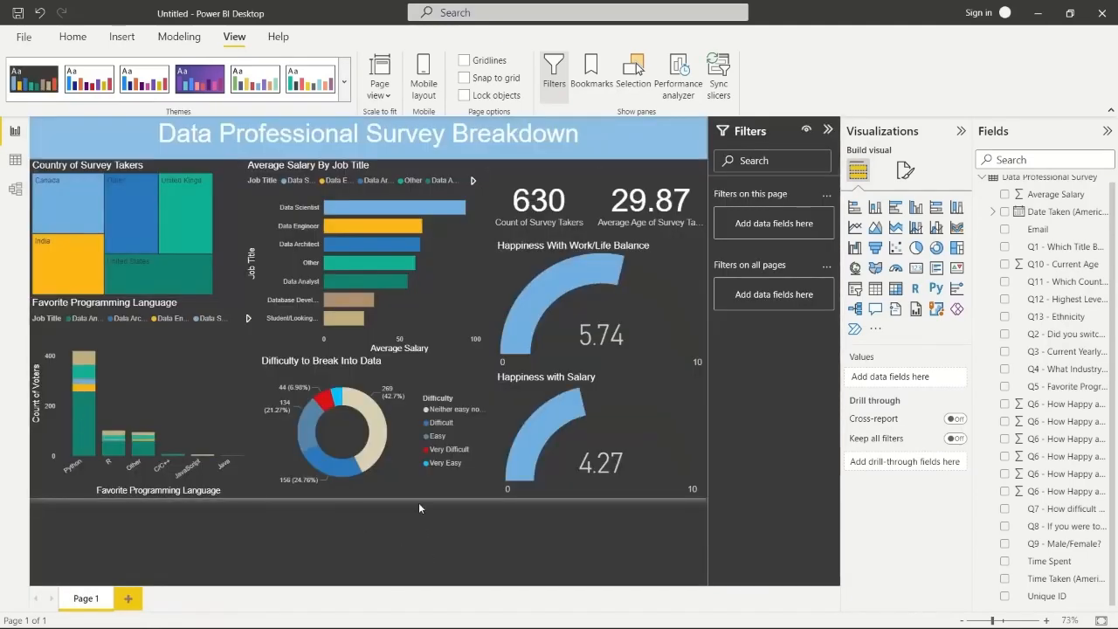
pyautogui.click(344, 81)
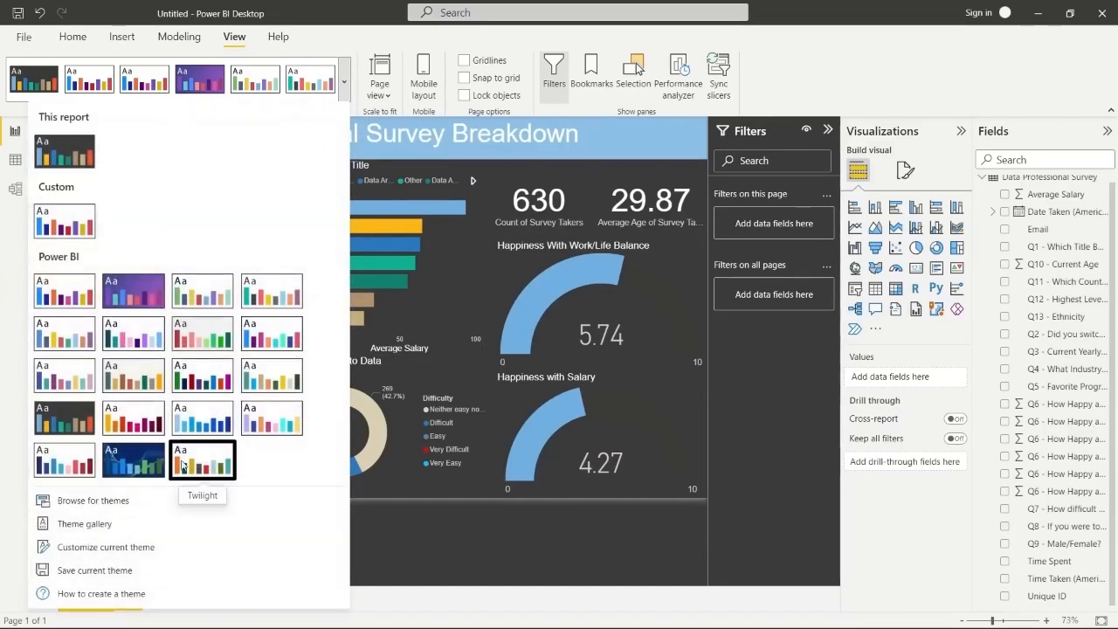
pyautogui.click(144, 424)
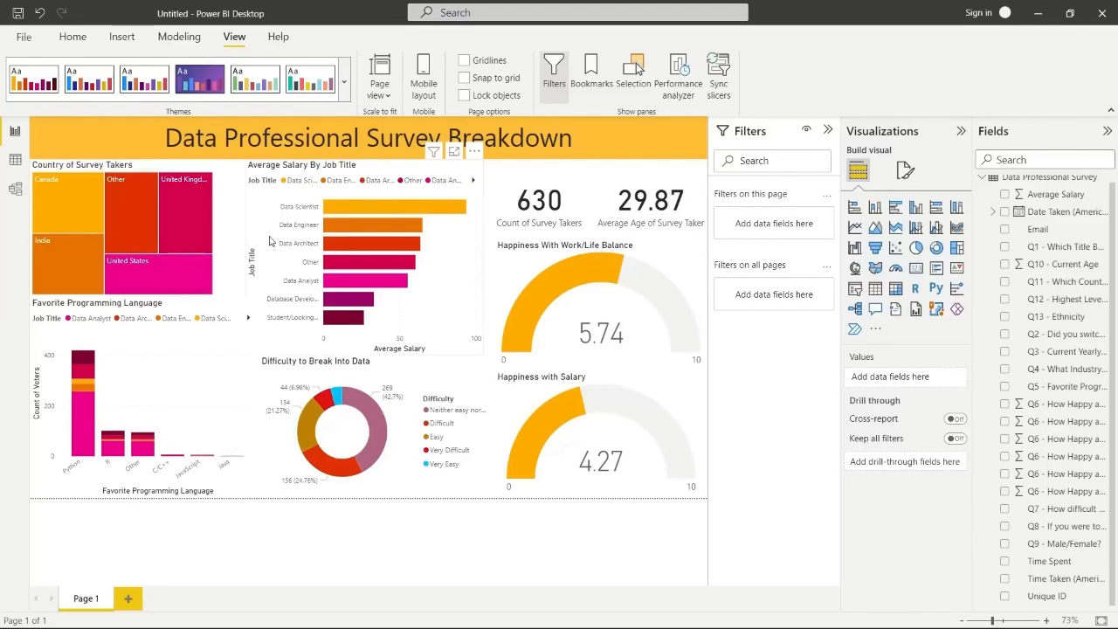
# Apply the Frontier theme to the report
pyautogui.click(344, 81)
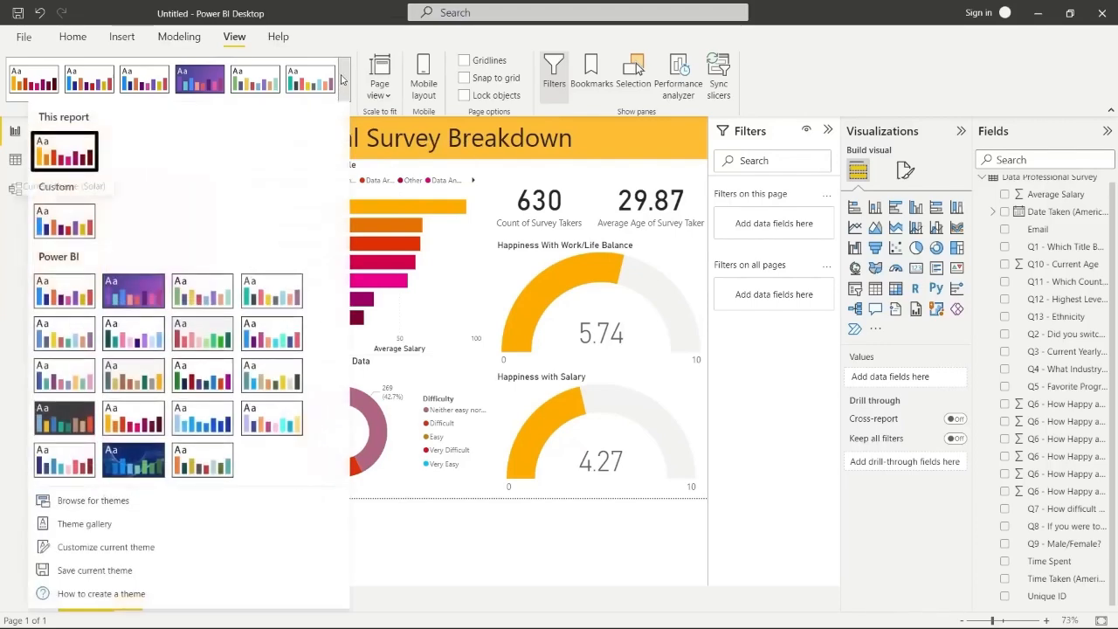
pyautogui.click(158, 367)
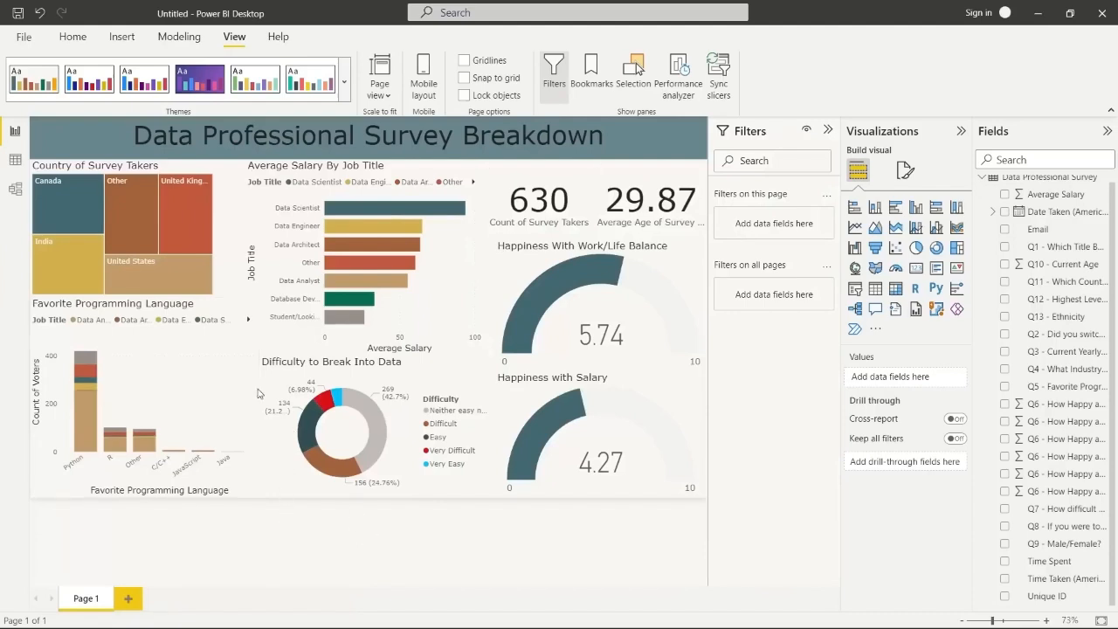
# Try changing Color 5 of the Frontier theme to a darker brown in the theme customization
pyautogui.click(348, 84)
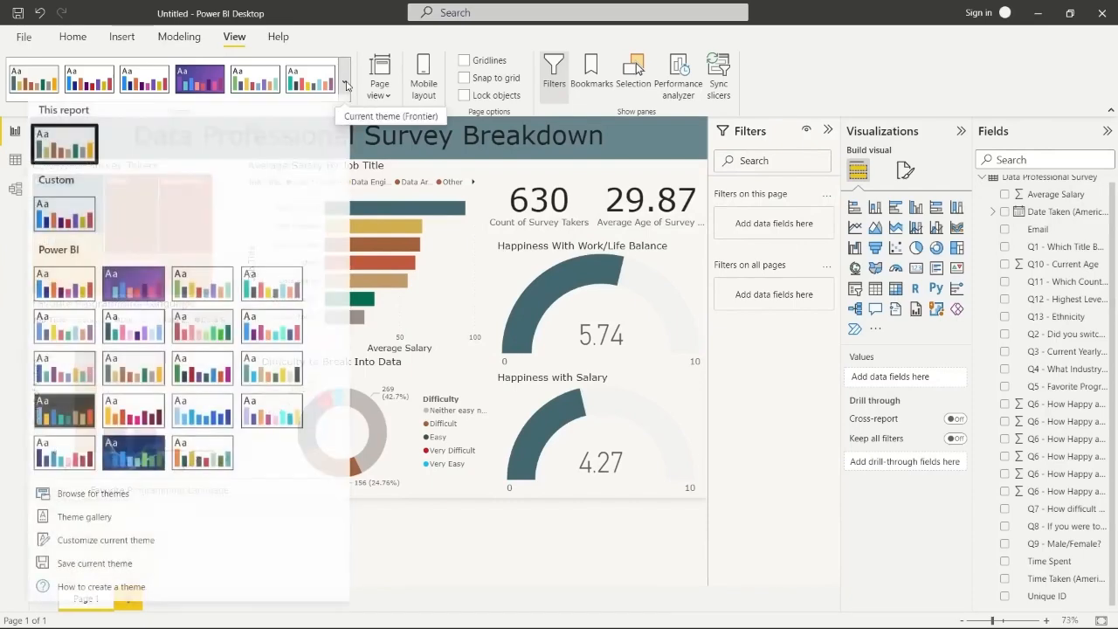
pyautogui.click(166, 548)
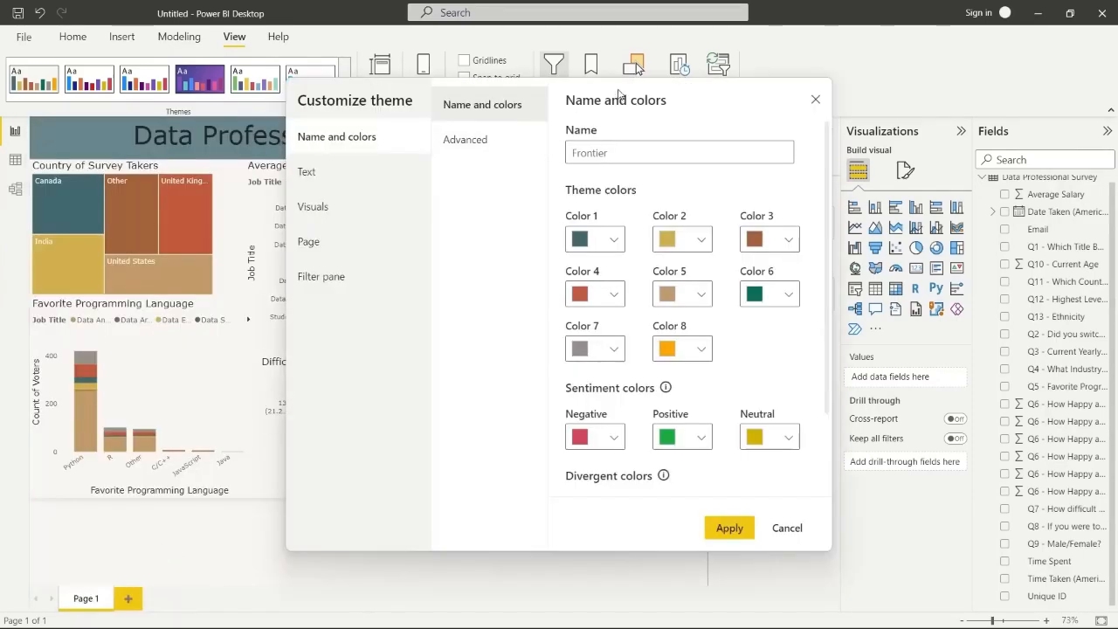
pyautogui.moveTo(619, 94); pyautogui.dragTo(804, 79)
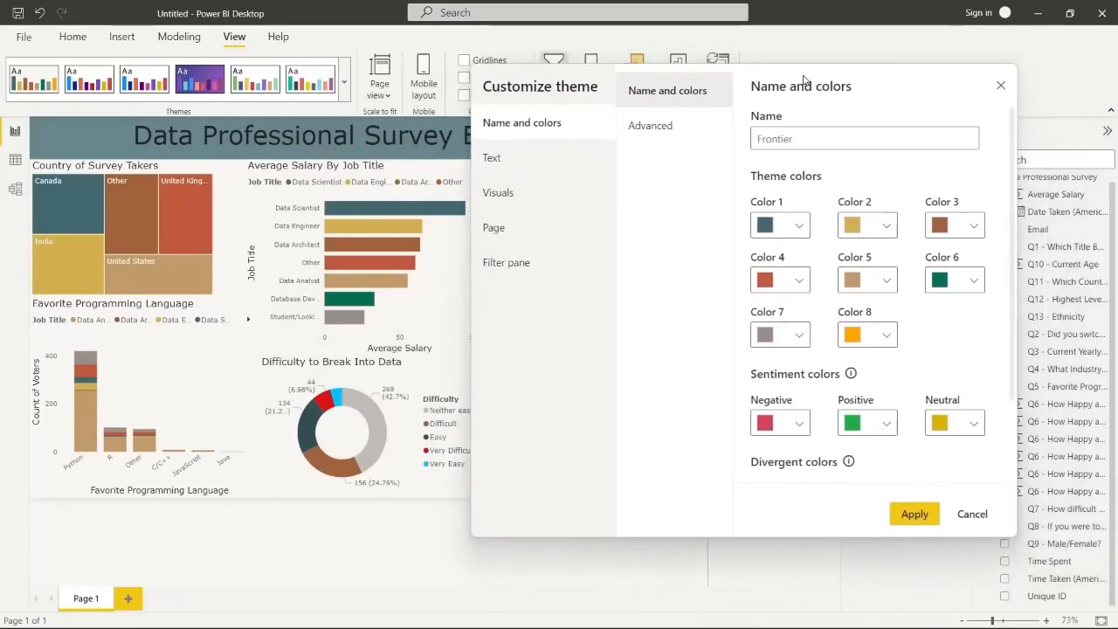
pyautogui.click(884, 284)
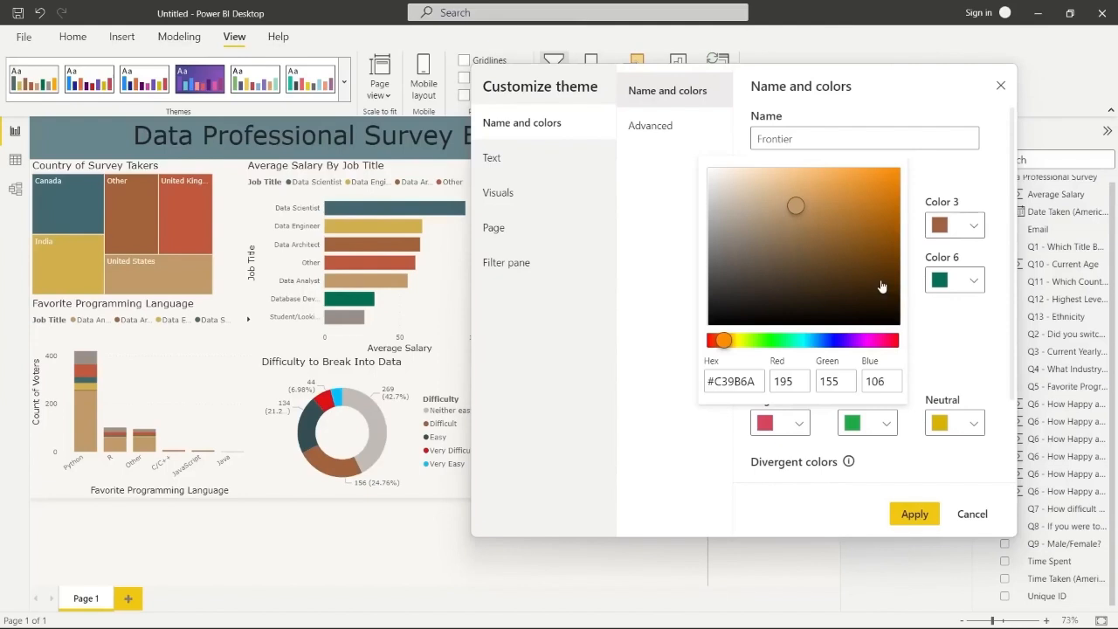
pyautogui.click(655, 286)
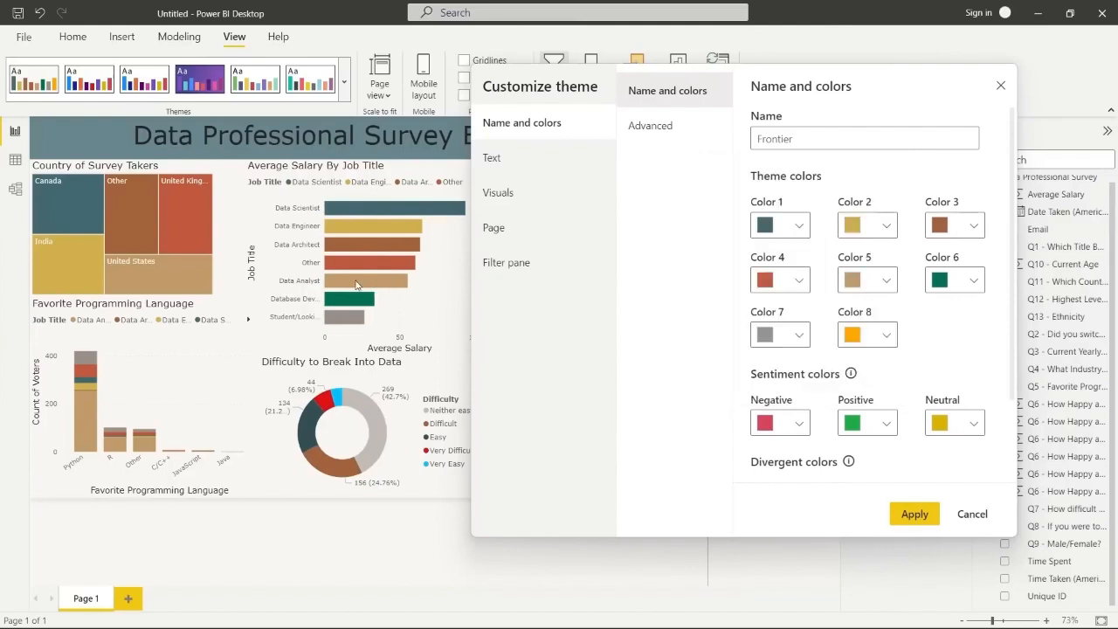
pyautogui.click(885, 284)
pyautogui.click(831, 223)
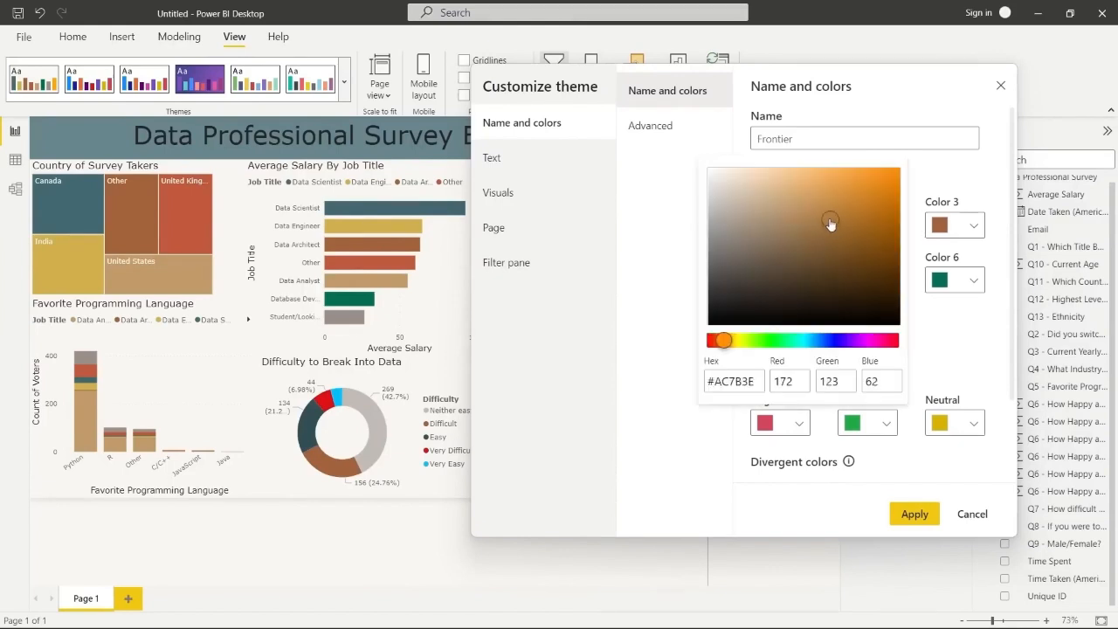
pyautogui.moveTo(831, 224)
pyautogui.mouseDown()
pyautogui.moveTo(831, 245)
pyautogui.moveTo(807, 247)
pyautogui.moveTo(839, 192)
pyautogui.moveTo(803, 246)
pyautogui.mouseUp()
pyautogui.click(984, 514)
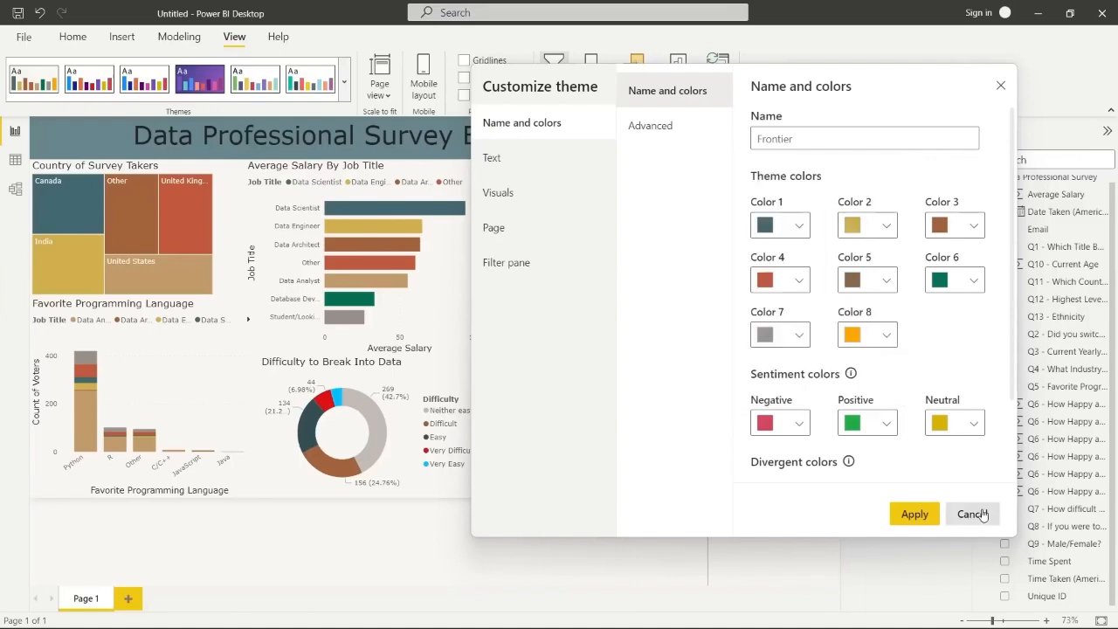
# Review the theme's text, visuals, page and filter pane settings, closing the customization without applying it
pyautogui.click(536, 173)
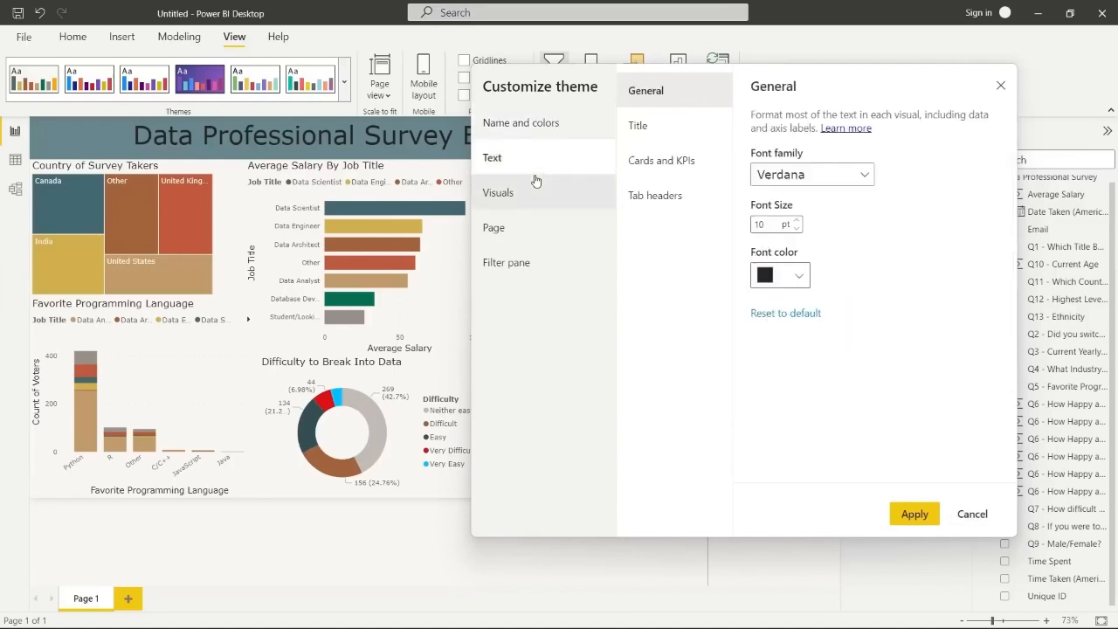
pyautogui.click(536, 188)
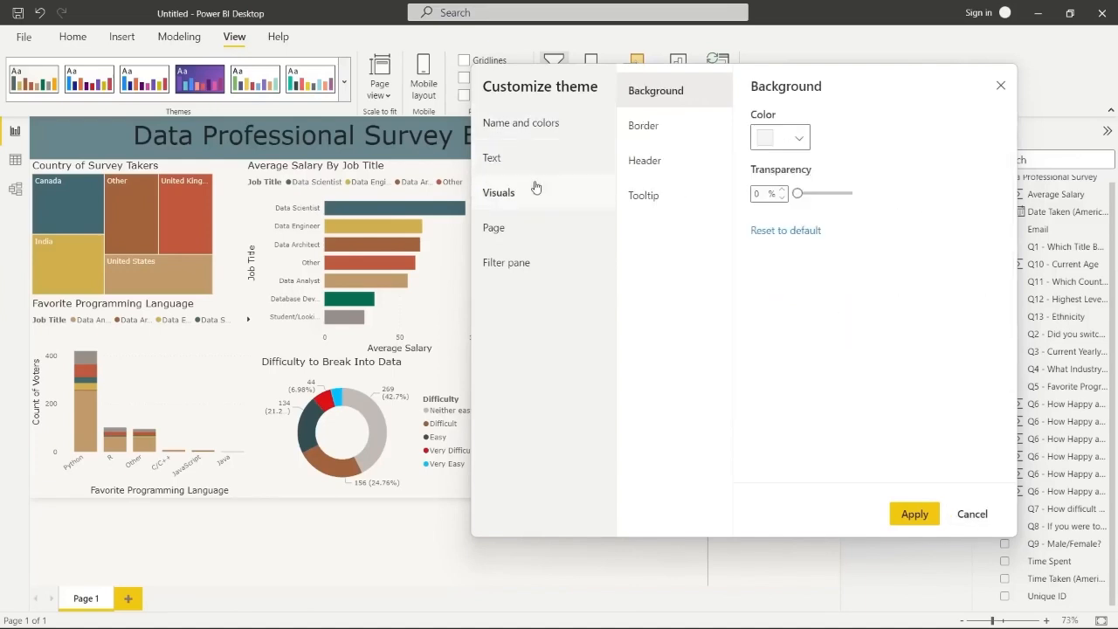
pyautogui.click(536, 225)
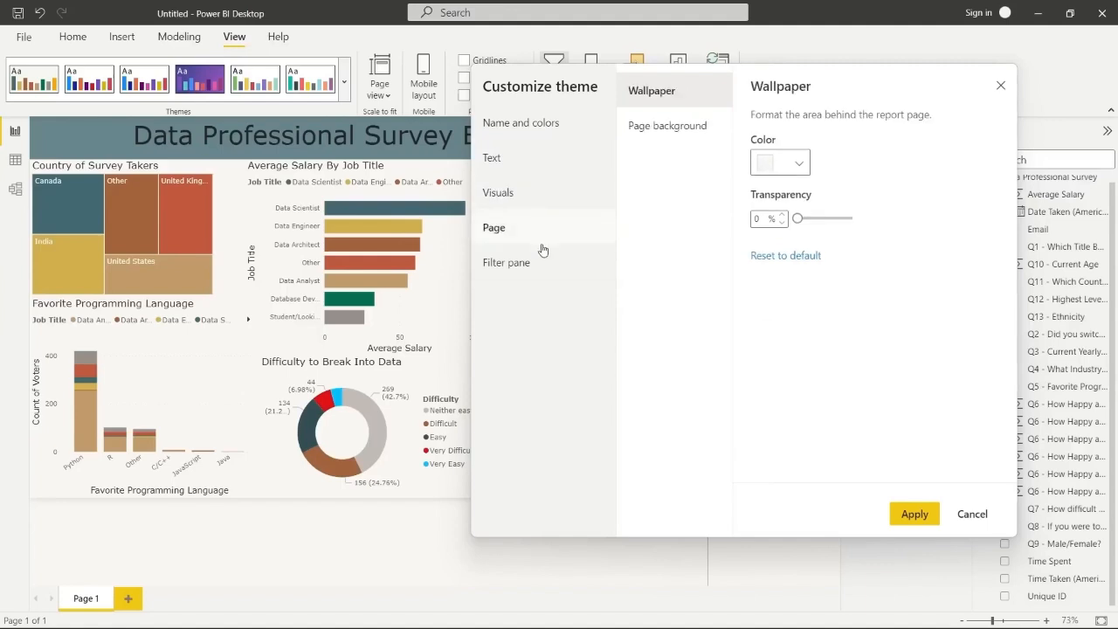
pyautogui.click(542, 262)
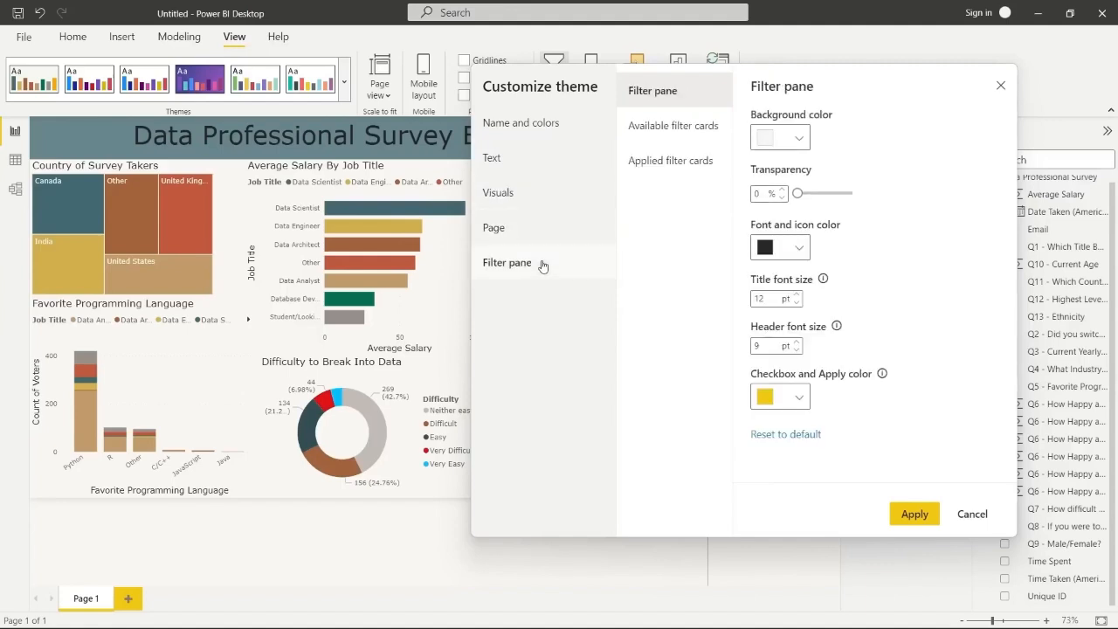
pyautogui.click(1001, 84)
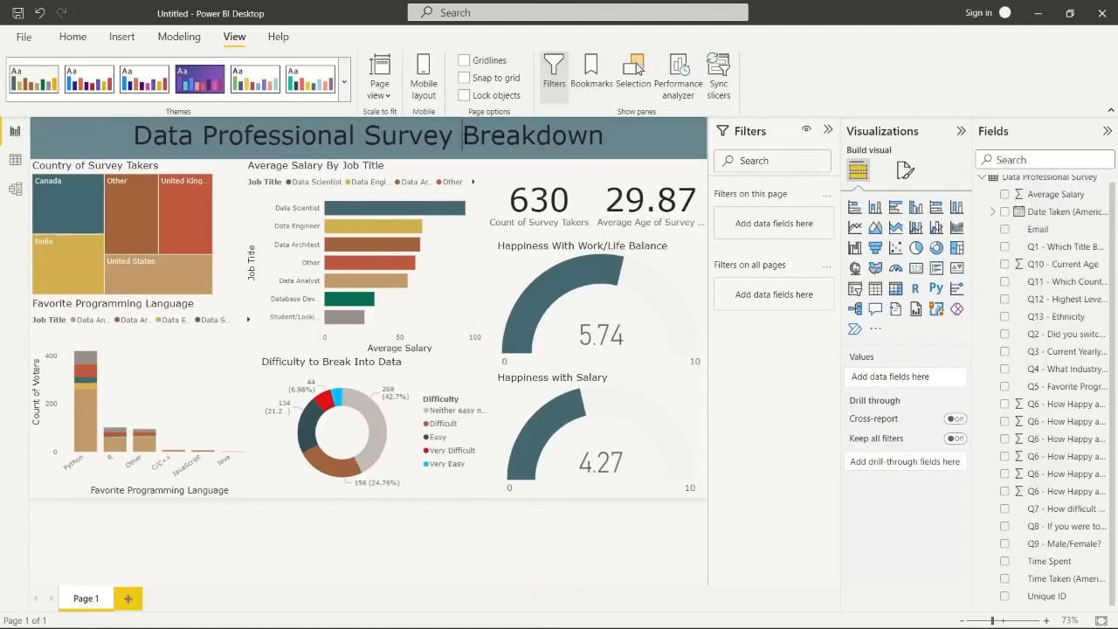
# Reduce the height of the Data Professional Survey Breakdown title box slightly so it clears the charts beneath
pyautogui.click(463, 136)
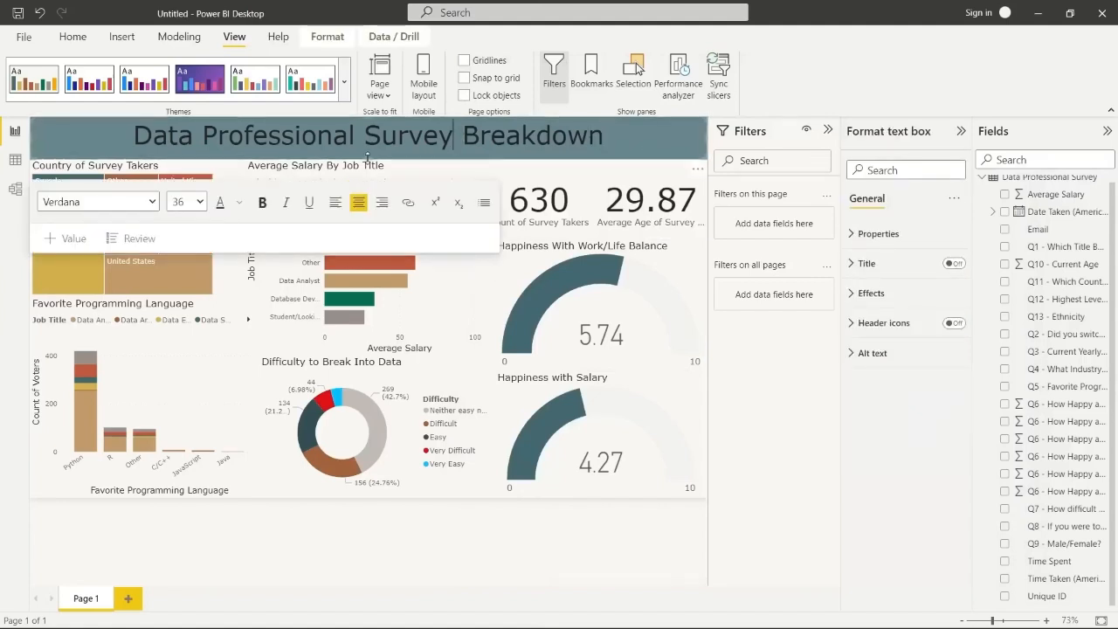
pyautogui.moveTo(368, 158); pyautogui.dragTo(369, 155)
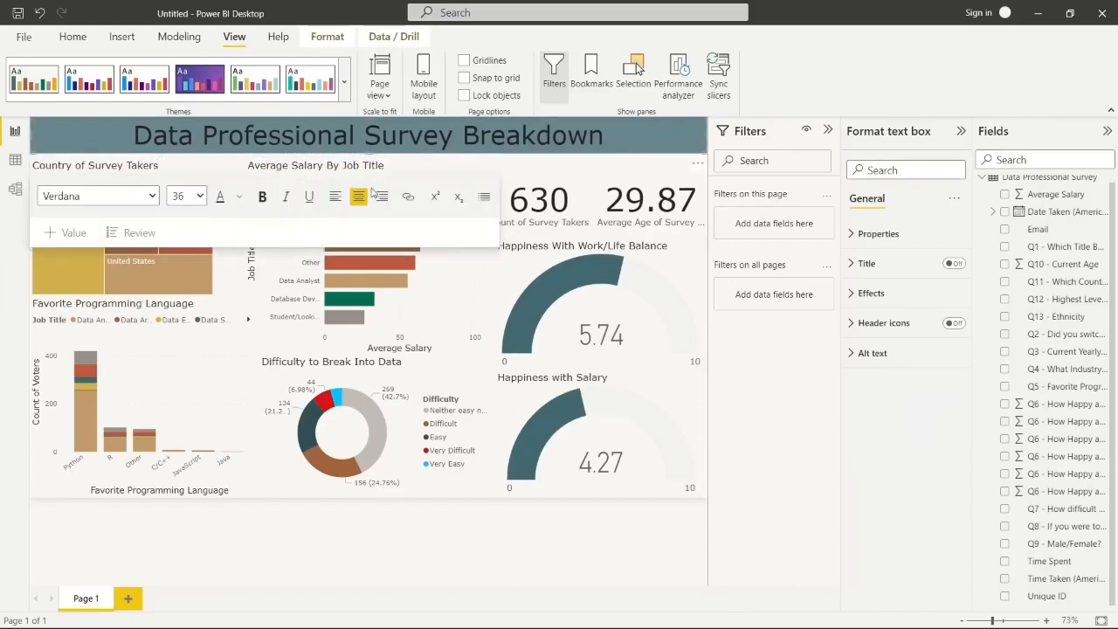
pyautogui.click(426, 556)
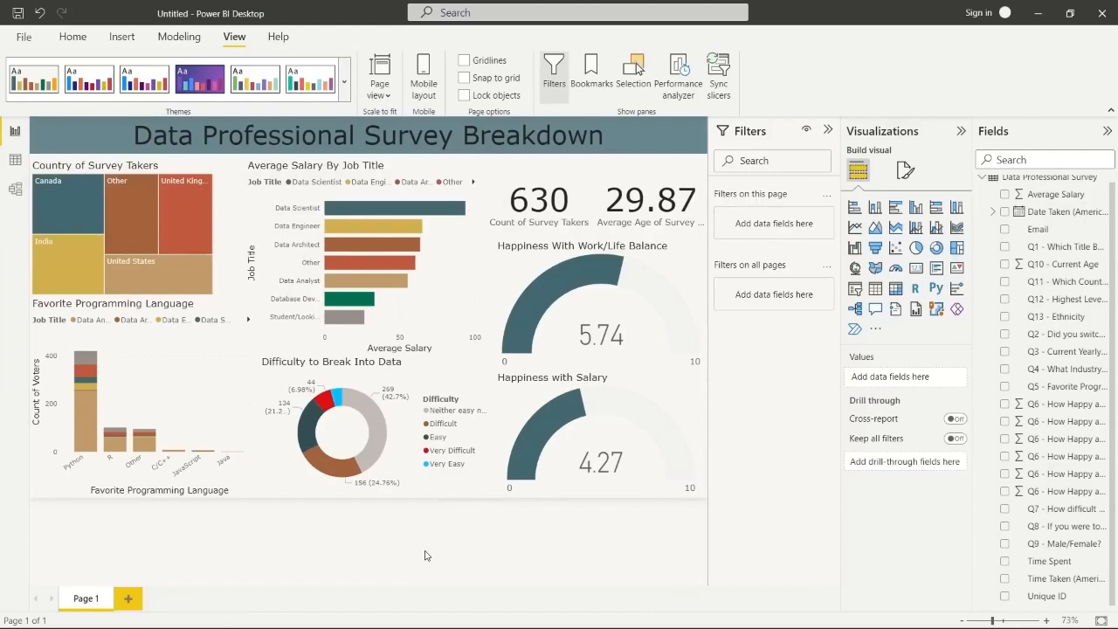